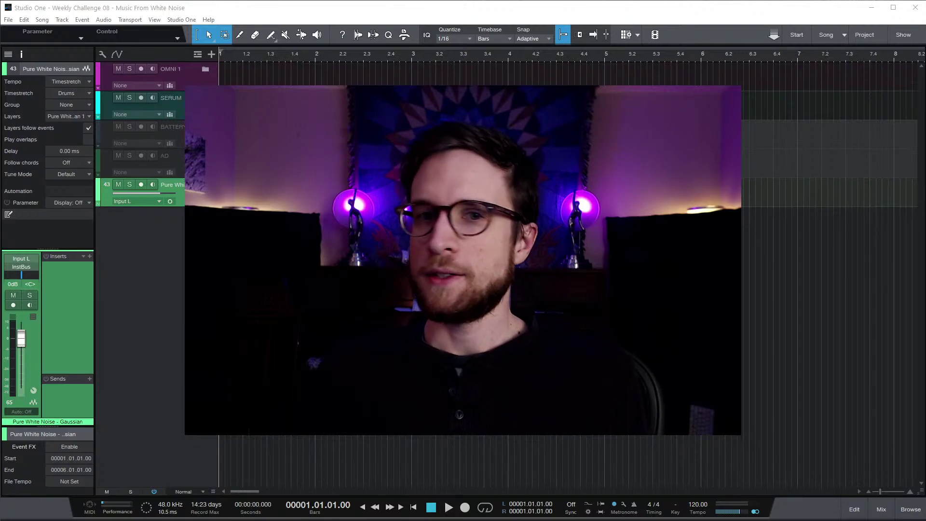
{"action": "left_click", "coordinate": [726, 436]}
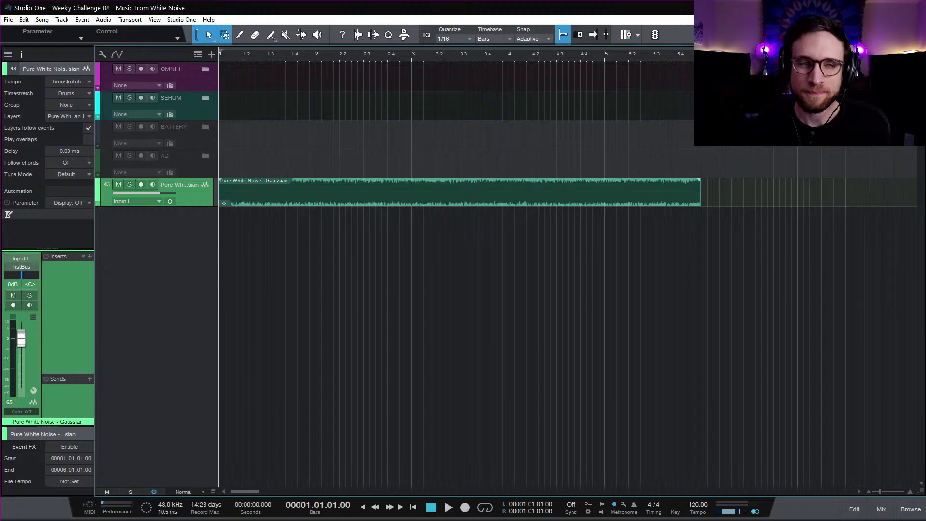
Step: Insert a FabFilter Pro-Q 3 equalizer on the Pure White Noise - Gaussian track and reposition its window
{"action": "left_click", "coordinate": [276, 195]}
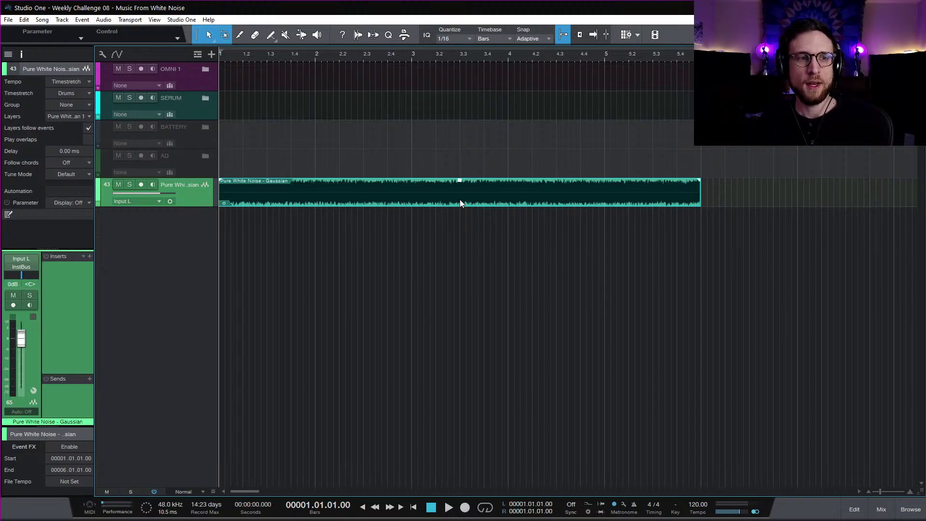
{"action": "left_click", "coordinate": [90, 257]}
{"action": "left_click", "coordinate": [154, 314]}
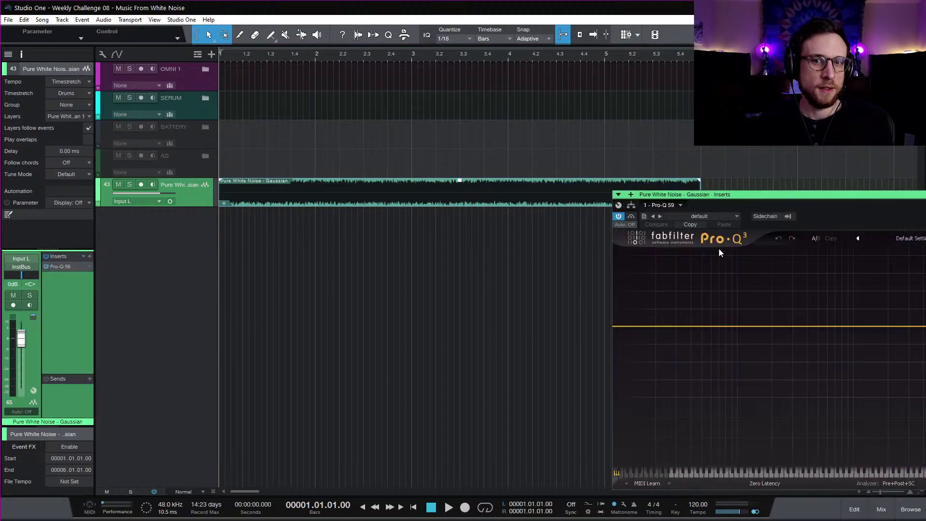
{"action": "left_click_drag", "start_coordinate": [778, 197], "coordinate": [604, 119]}
Step: Create a bell band at about 450 Hz with Q 40 in Pro-Q 3, boost it about 12 dB and return its gain to 0 dB
{"action": "left_click_drag", "start_coordinate": [642, 249], "coordinate": [638, 174]}
{"action": "scroll", "coordinate": [642, 239], "scroll_direction": "down", "scroll_amount": 8}
{"action": "scroll", "coordinate": [641, 238], "scroll_direction": "up", "scroll_amount": 20}
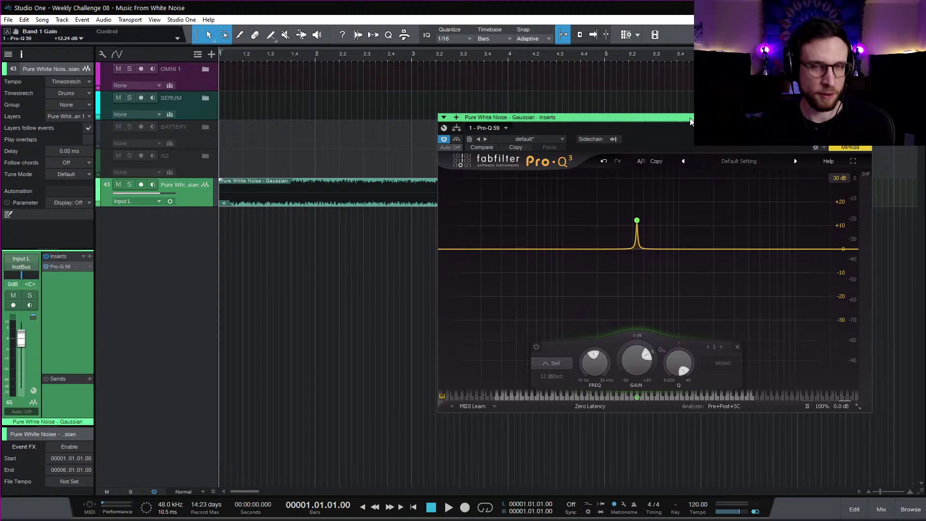
{"action": "left_click_drag", "start_coordinate": [691, 118], "coordinate": [666, 112]}
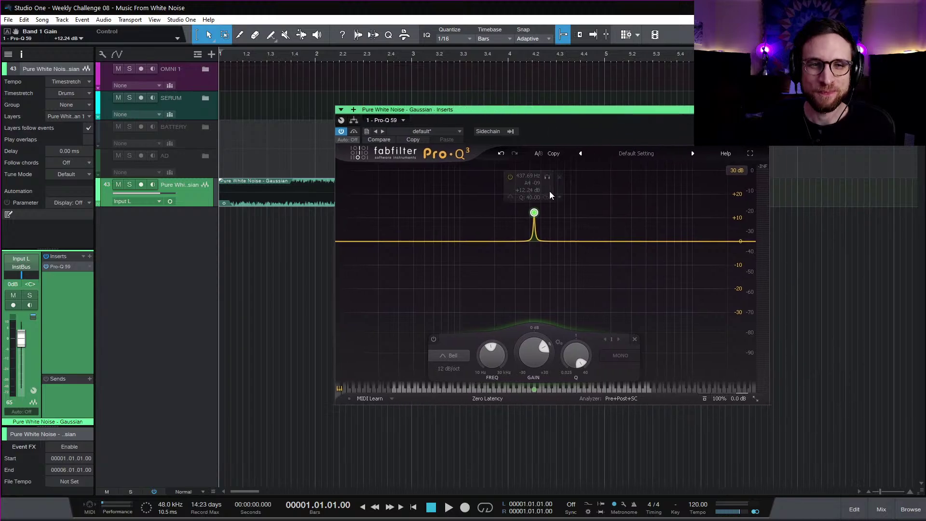
{"action": "left_click_drag", "start_coordinate": [536, 213], "coordinate": [536, 241]}
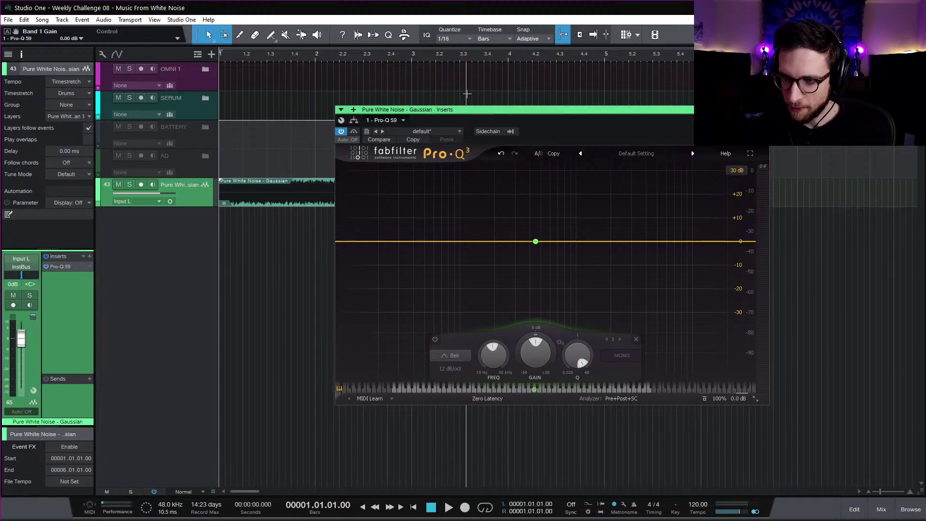
Step: Set the loop range to the white noise clip and enable looped playback, keeping the equalizer window clear of the clip
{"action": "left_click_drag", "start_coordinate": [542, 112], "coordinate": [600, 271]}
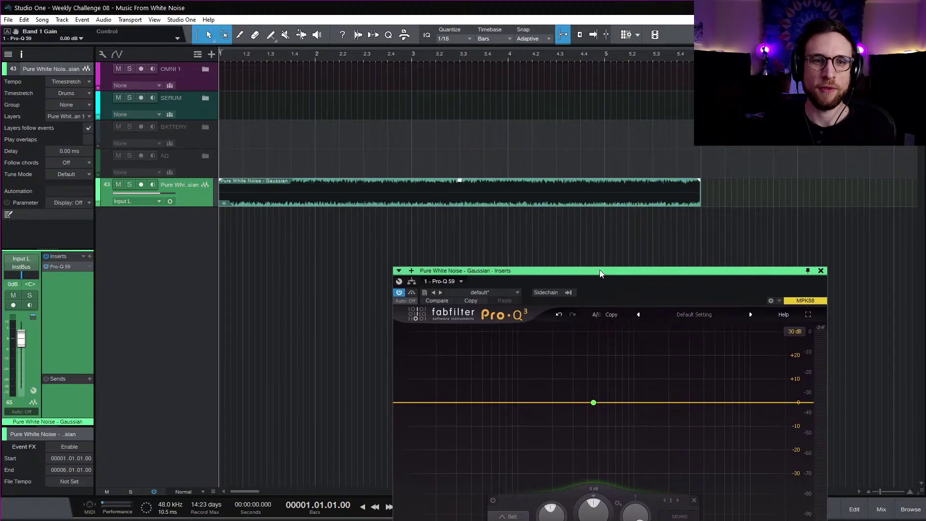
{"action": "left_click", "coordinate": [580, 198]}
{"action": "key", "text": "p"}
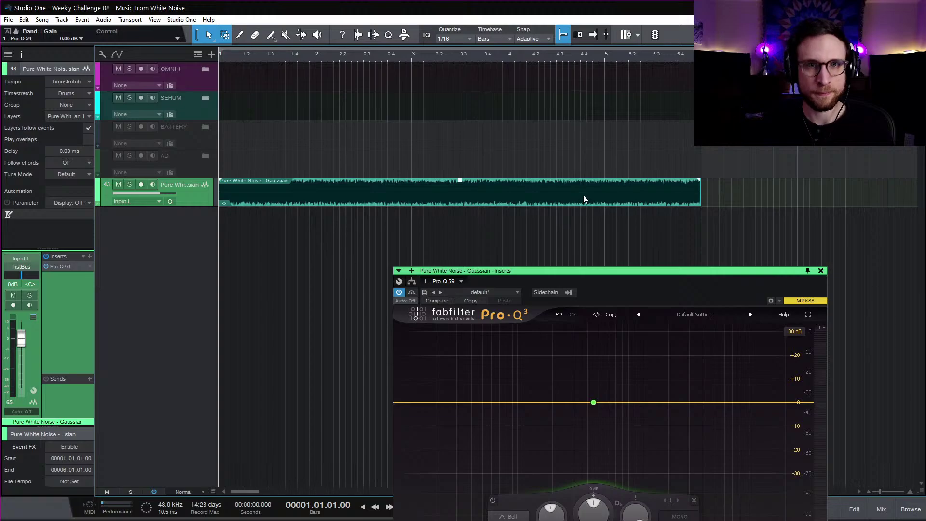
{"action": "key", "text": "KP_Divide"}
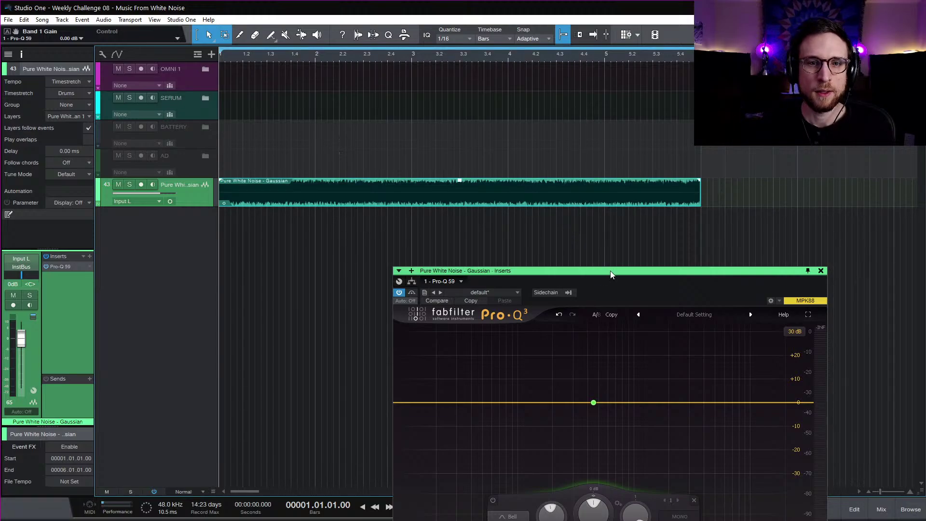
{"action": "left_click_drag", "start_coordinate": [610, 271], "coordinate": [590, 197]}
Step: Lower the white noise track's volume to -17.7 dB and audition the unfiltered noise
{"action": "left_click_drag", "start_coordinate": [21, 340], "coordinate": [22, 358]}
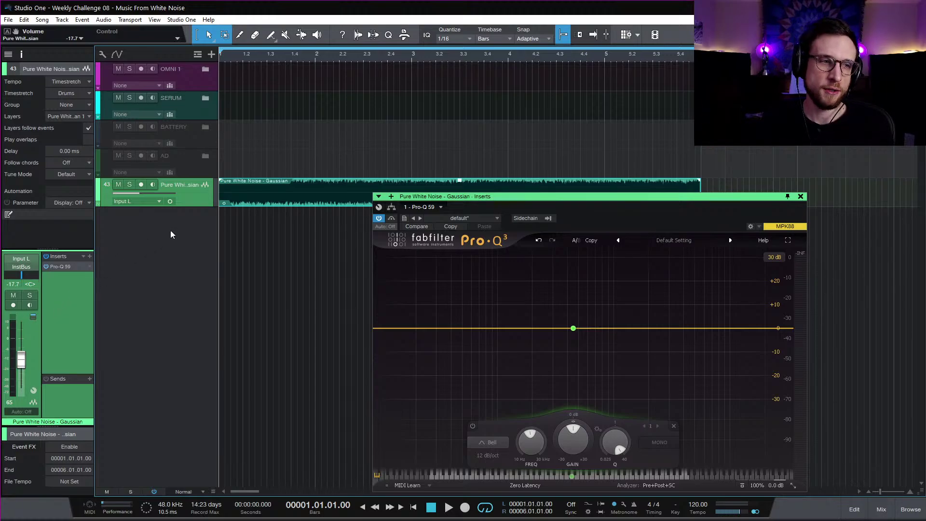
{"action": "key", "text": "space"}
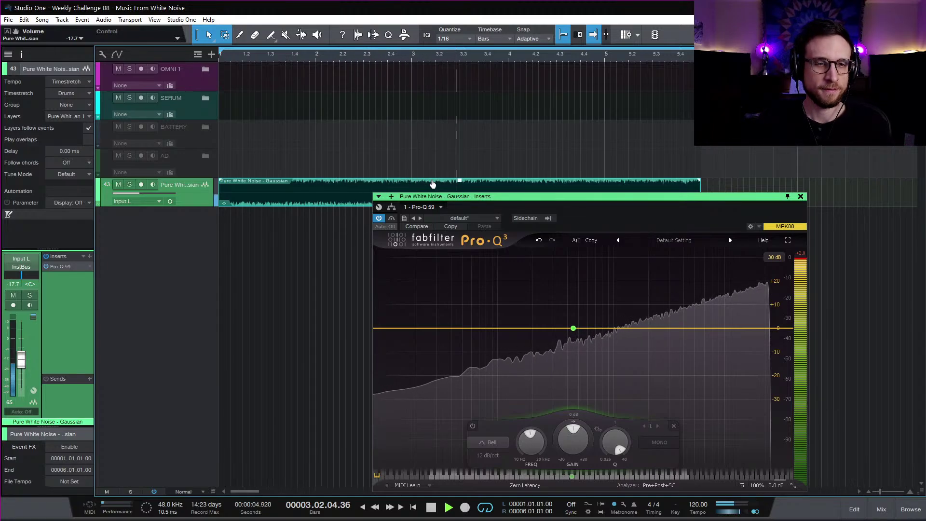
{"action": "key", "text": "space"}
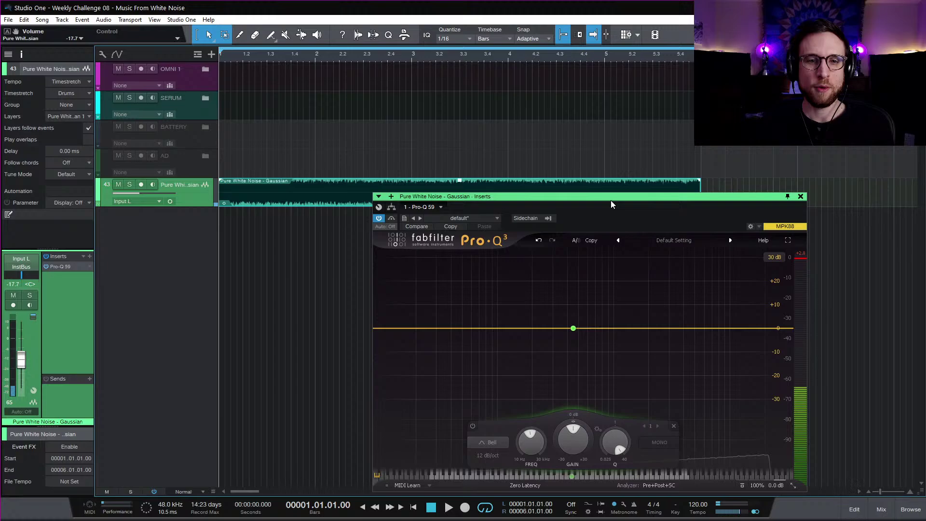
Step: Boost the bell band to +30 dB and sweep its frequency between about 222 Hz and 491 Hz during playback
{"action": "mouse_move", "coordinate": [577, 333]}
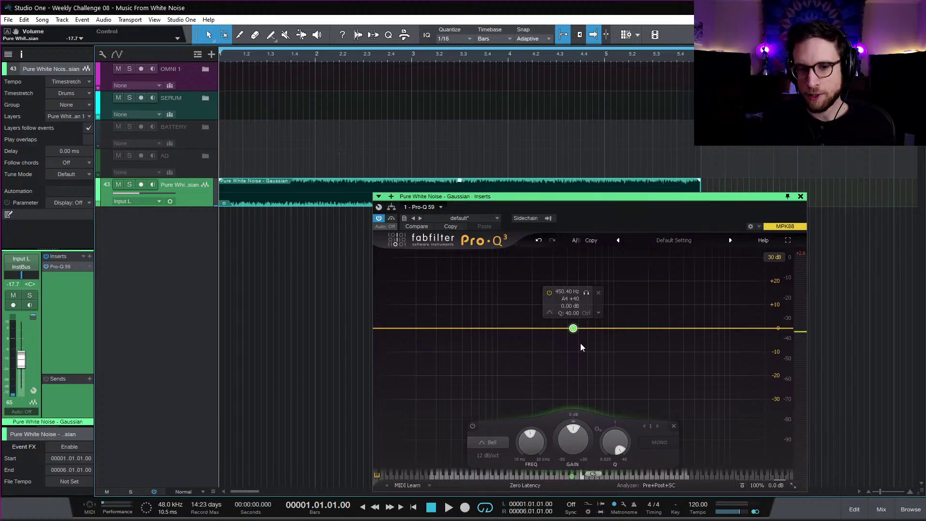
{"action": "left_click_drag", "start_coordinate": [573, 328], "coordinate": [574, 244]}
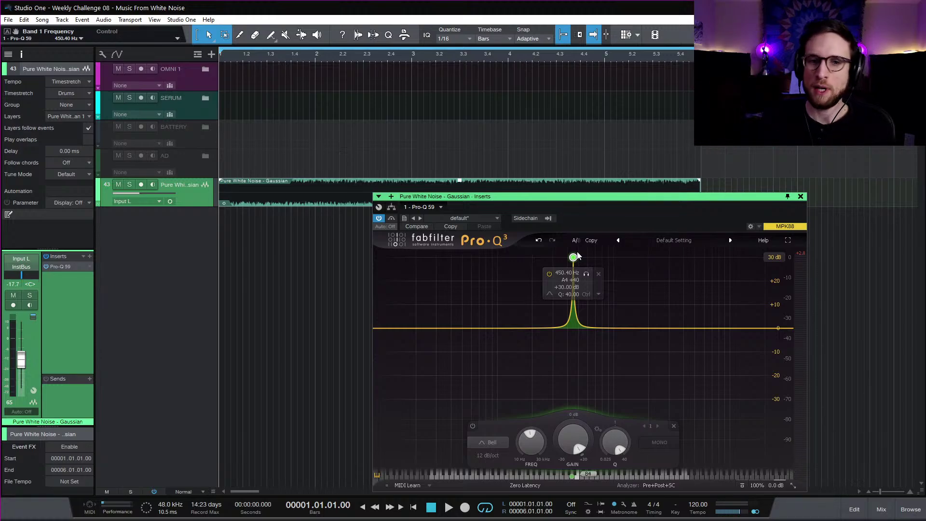
{"action": "key", "text": "space"}
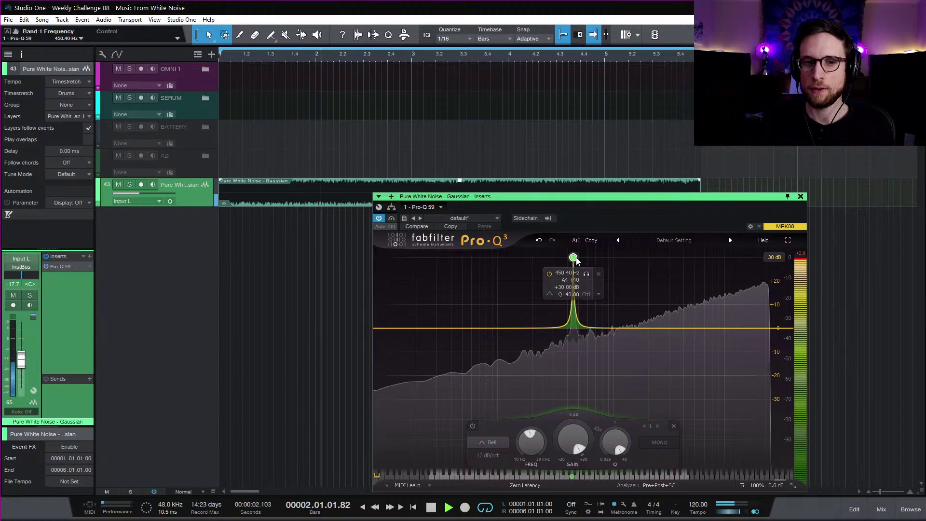
{"action": "left_click_drag", "start_coordinate": [574, 259], "coordinate": [537, 259]}
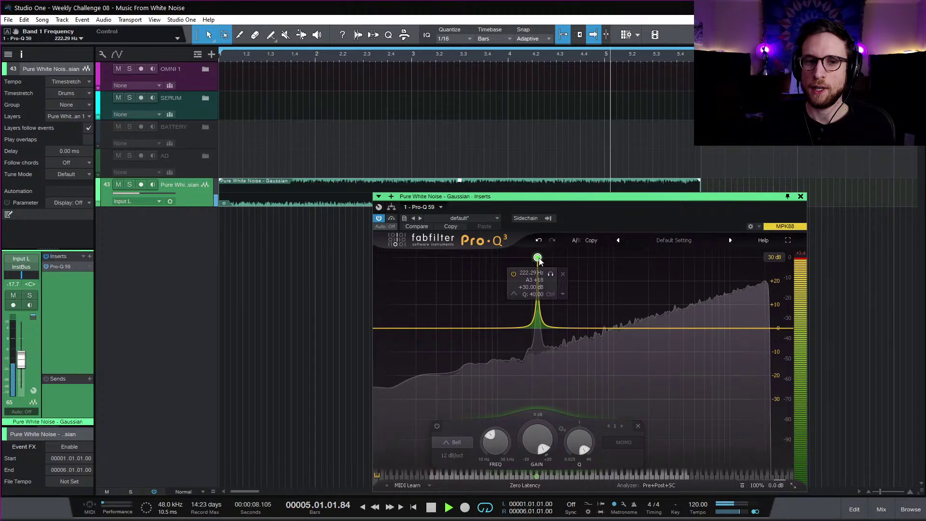
{"action": "left_click_drag", "start_coordinate": [537, 259], "coordinate": [582, 260]}
{"action": "key", "text": "space"}
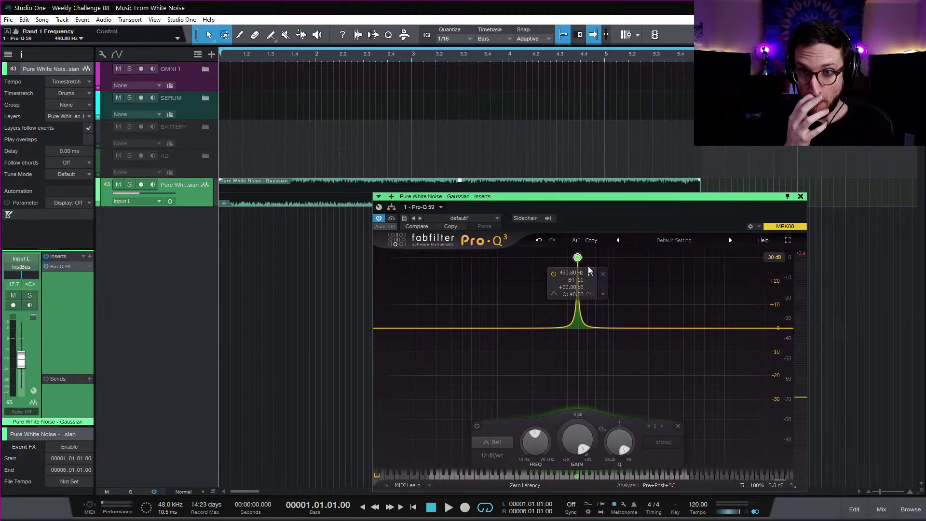
Step: Isolate the boosted peak with a Brickwall low cut at about 421 Hz and a 72 dB/oct high cut at about 550 Hz, auditioning the result
{"action": "left_click", "coordinate": [776, 329]}
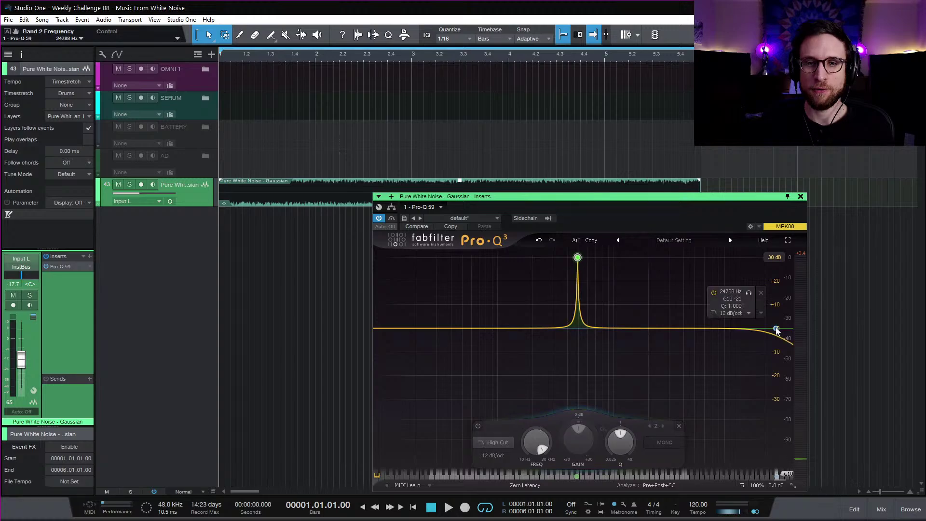
{"action": "left_click_drag", "start_coordinate": [776, 329], "coordinate": [653, 342]}
{"action": "left_click", "coordinate": [383, 329]}
{"action": "scroll", "coordinate": [383, 328], "scroll_direction": "up", "scroll_amount": 8}
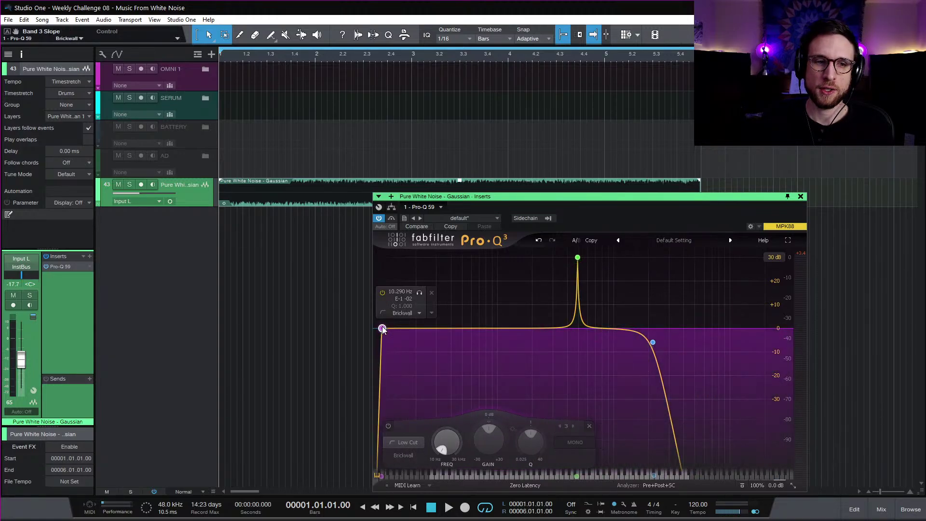
{"action": "left_click_drag", "start_coordinate": [382, 328], "coordinate": [568, 359]}
{"action": "key", "text": "space"}
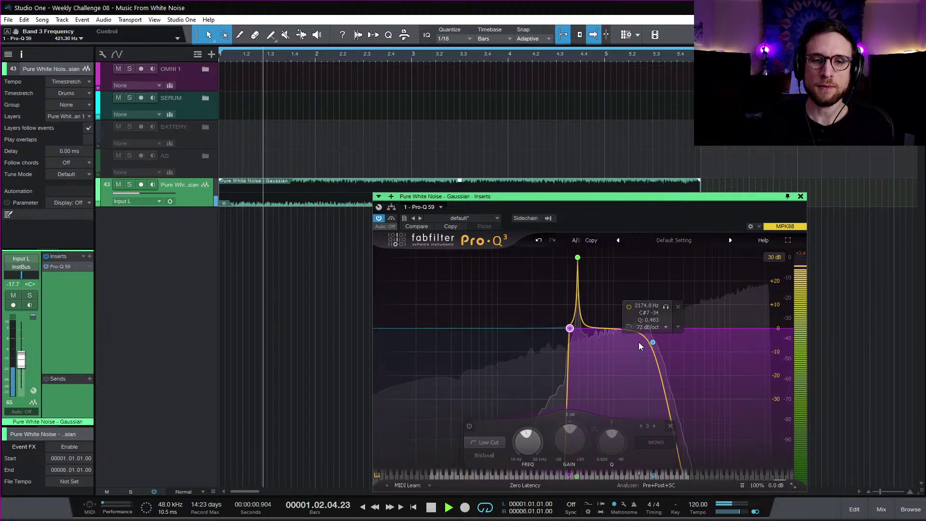
{"action": "left_click_drag", "start_coordinate": [653, 342], "coordinate": [584, 330]}
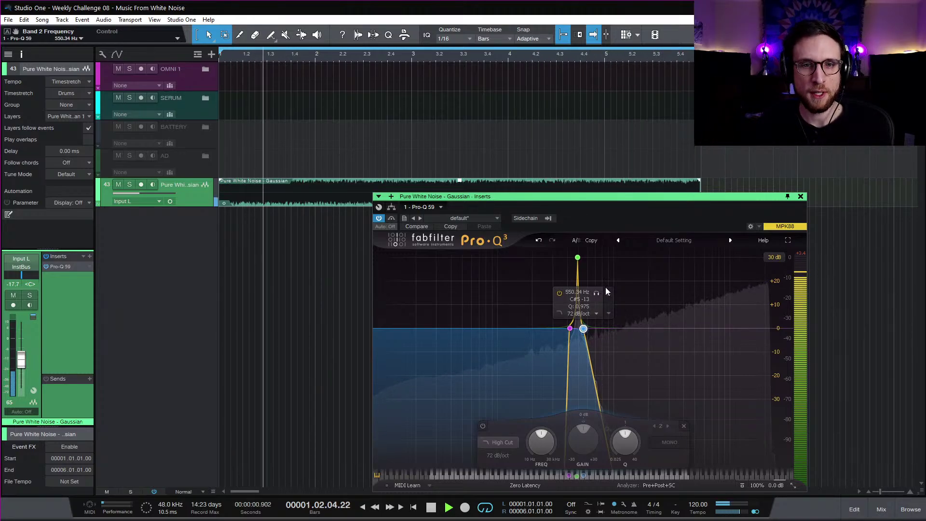
{"action": "key", "text": "space"}
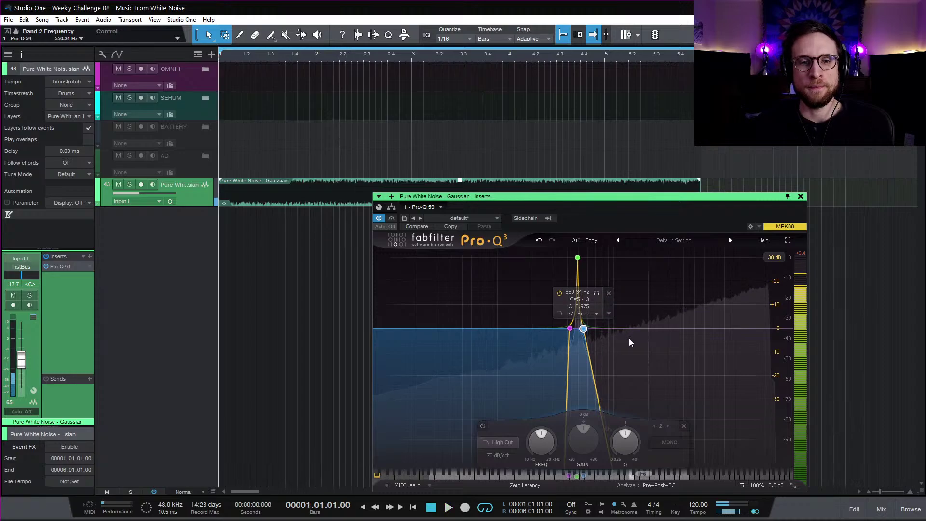
Step: Pull the two cut filters apart and delete the high cut, low cut and bell bands from the equalizer
{"action": "left_click_drag", "start_coordinate": [584, 331], "coordinate": [680, 330]}
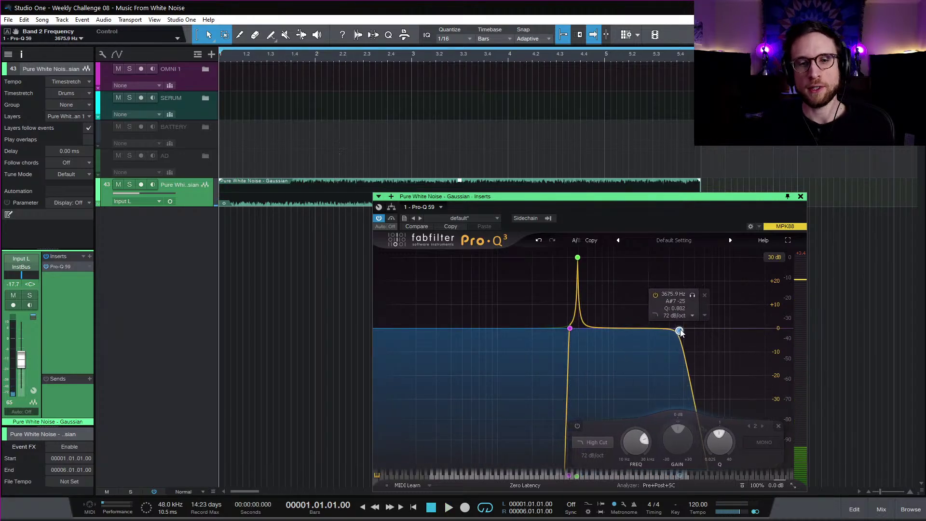
{"action": "left_click_drag", "start_coordinate": [571, 332], "coordinate": [485, 332]}
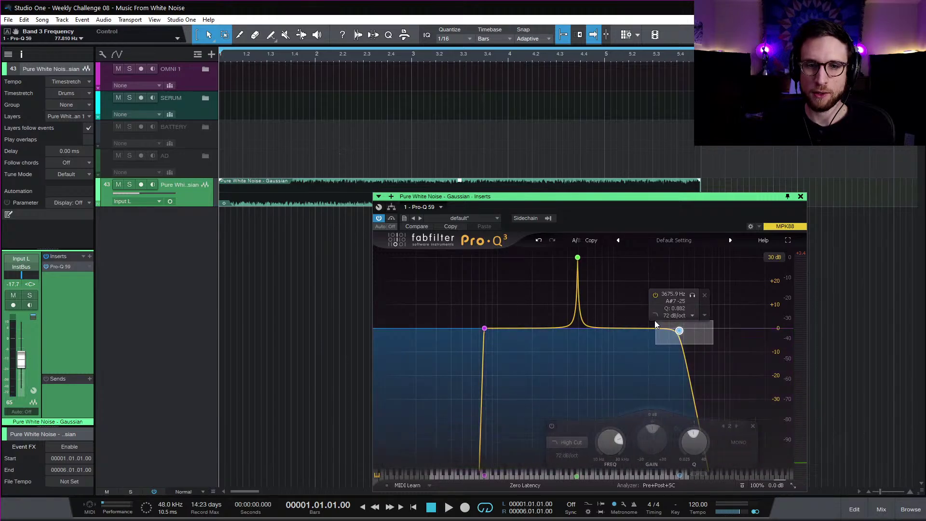
{"action": "left_click", "coordinate": [705, 295]}
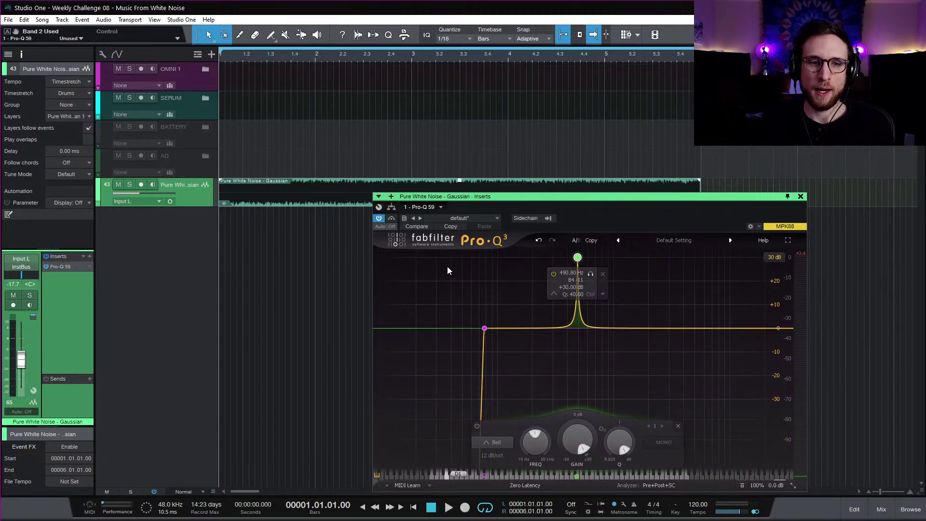
{"action": "left_click_drag", "start_coordinate": [448, 267], "coordinate": [372, 233]}
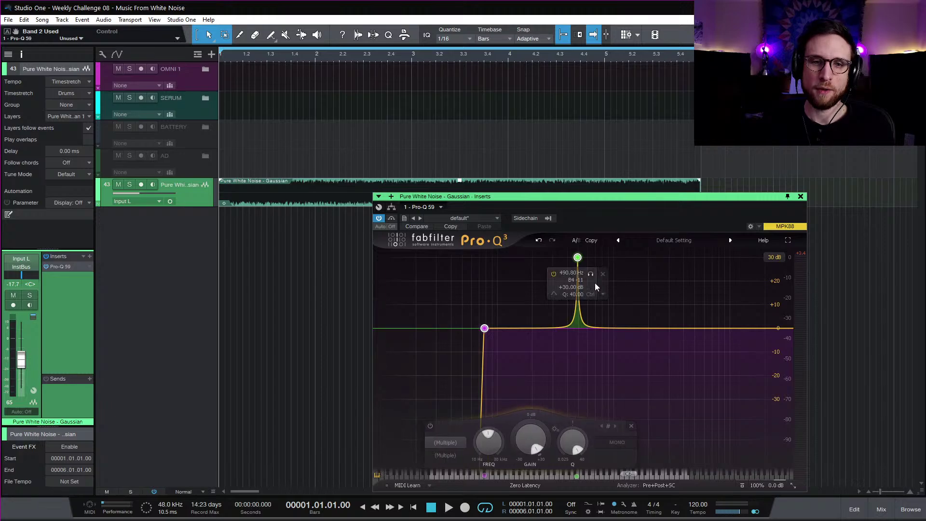
{"action": "left_click", "coordinate": [601, 274]}
Step: Create a Band Pass filter at about 319 Hz with Q 40 and a 96 dB/oct slope
{"action": "left_click_drag", "start_coordinate": [562, 329], "coordinate": [557, 323]}
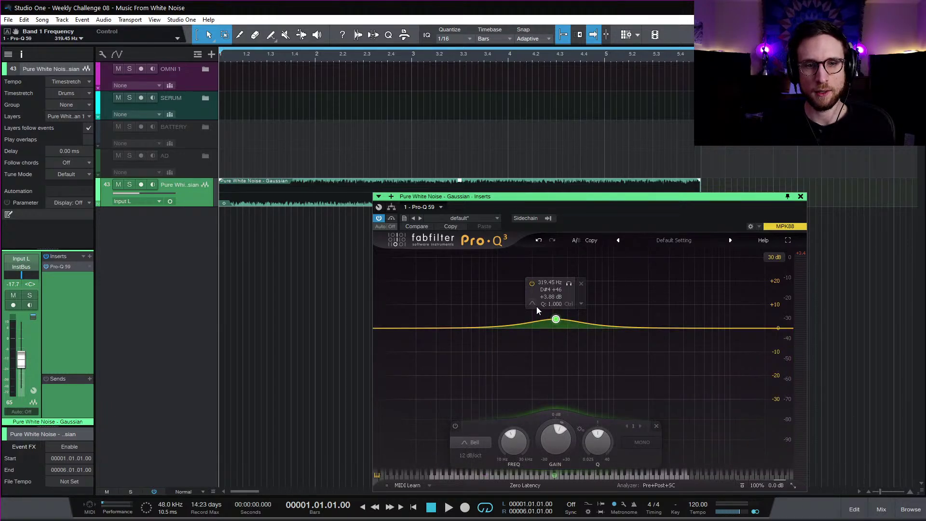
{"action": "left_click", "coordinate": [596, 314]}
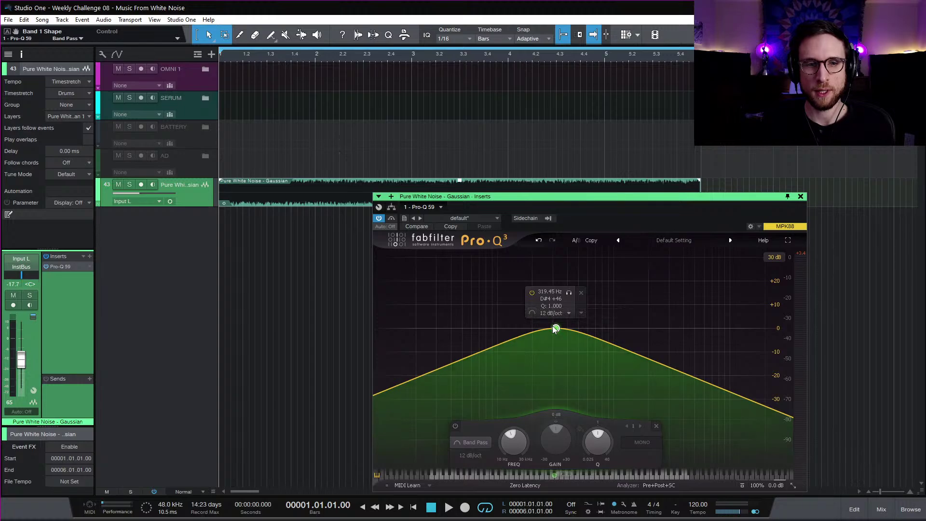
{"action": "scroll", "coordinate": [556, 329], "scroll_direction": "up", "scroll_amount": 10}
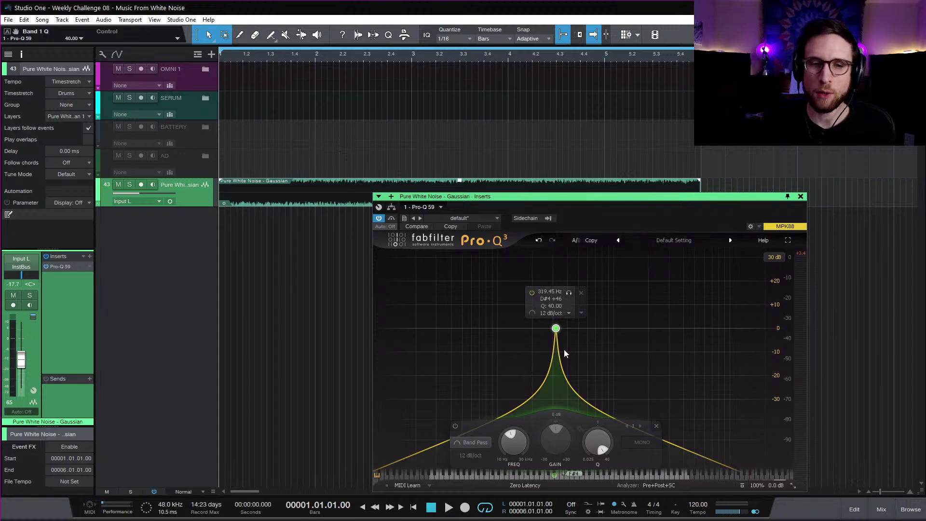
{"action": "left_click", "coordinate": [476, 456]}
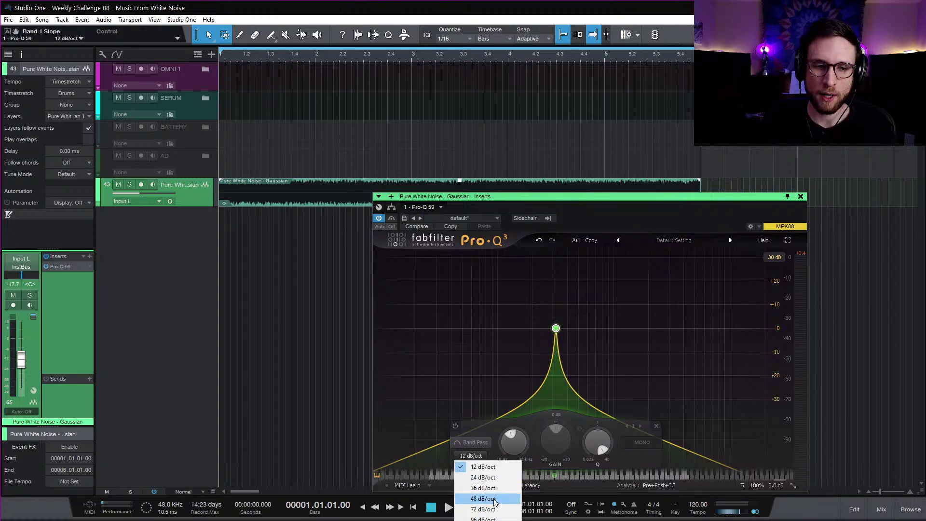
{"action": "left_click", "coordinate": [491, 517]}
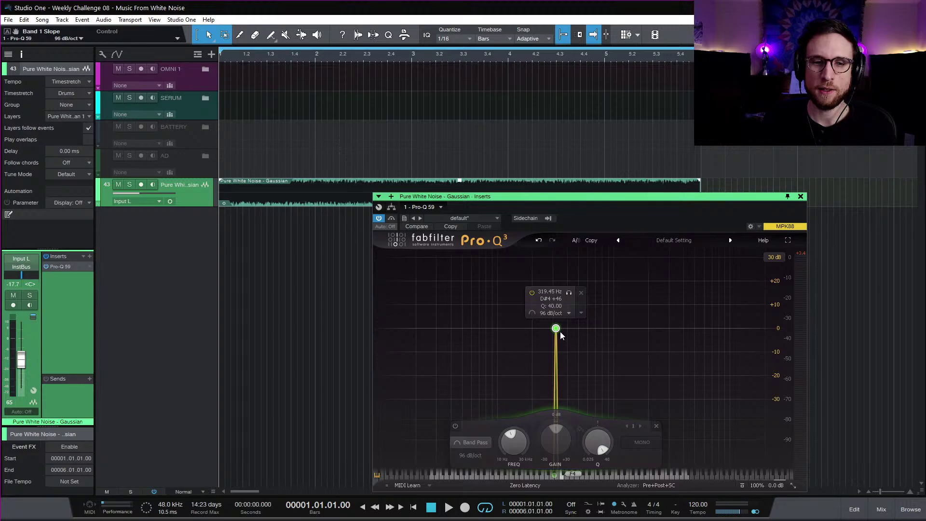
Step: During looped playback, raise the white noise track's volume to +10 dB and sweep the band-pass frequency up to about 530 Hz
{"action": "key", "text": "space"}
{"action": "left_click_drag", "start_coordinate": [557, 330], "coordinate": [560, 330]}
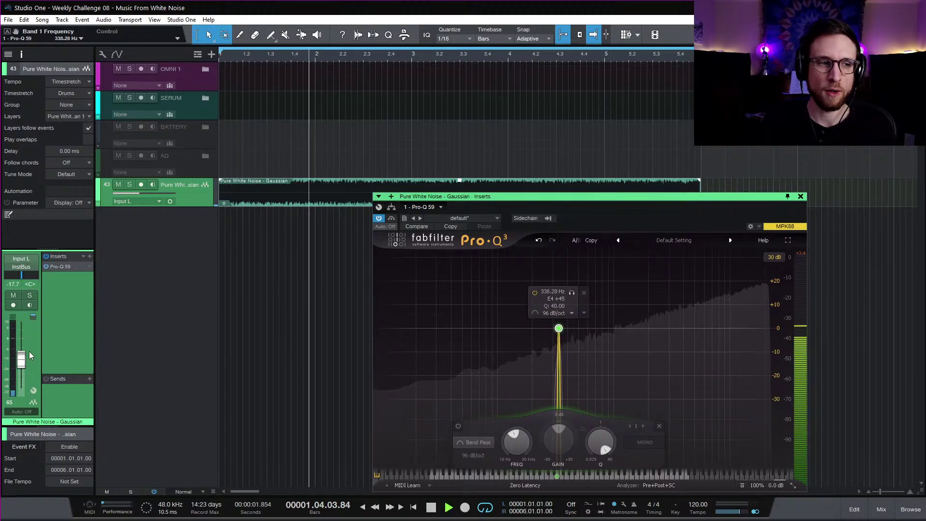
{"action": "left_click_drag", "start_coordinate": [22, 357], "coordinate": [19, 333]}
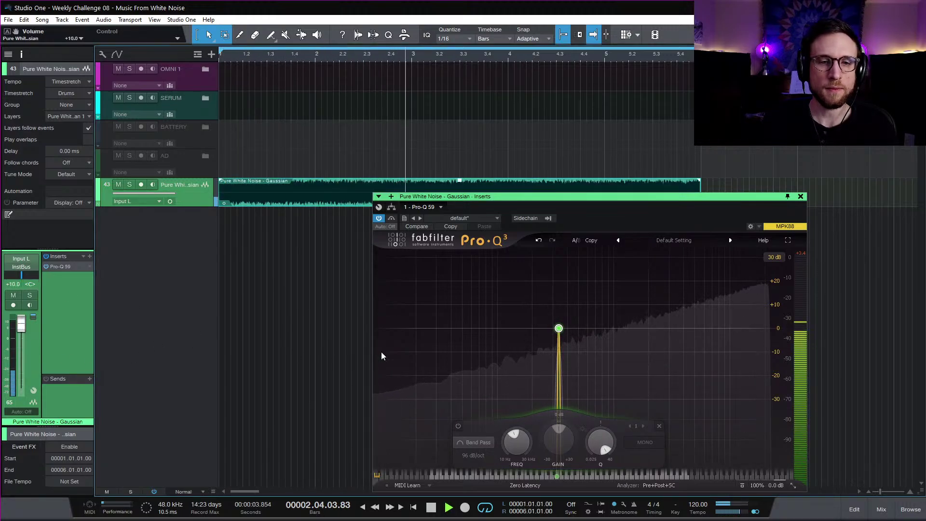
{"action": "mouse_move", "coordinate": [559, 329]}
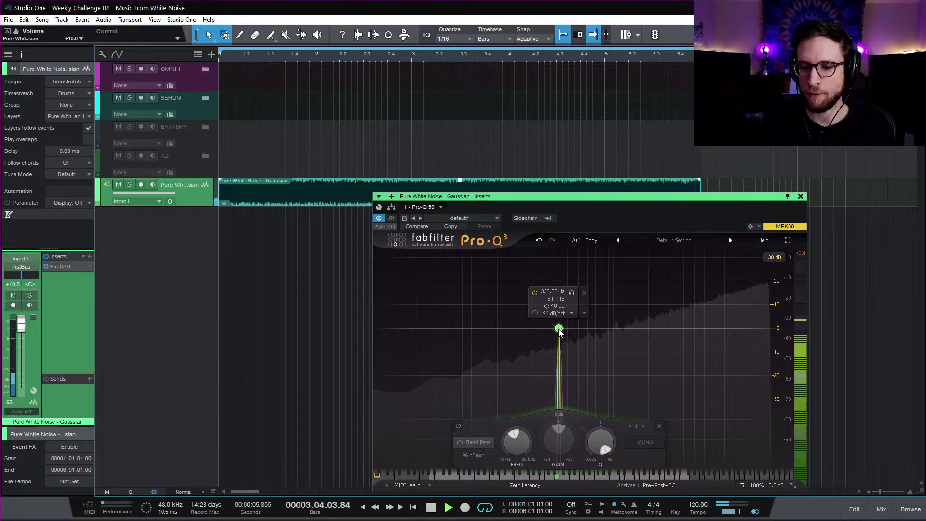
{"action": "left_click_drag", "start_coordinate": [560, 331], "coordinate": [582, 334]}
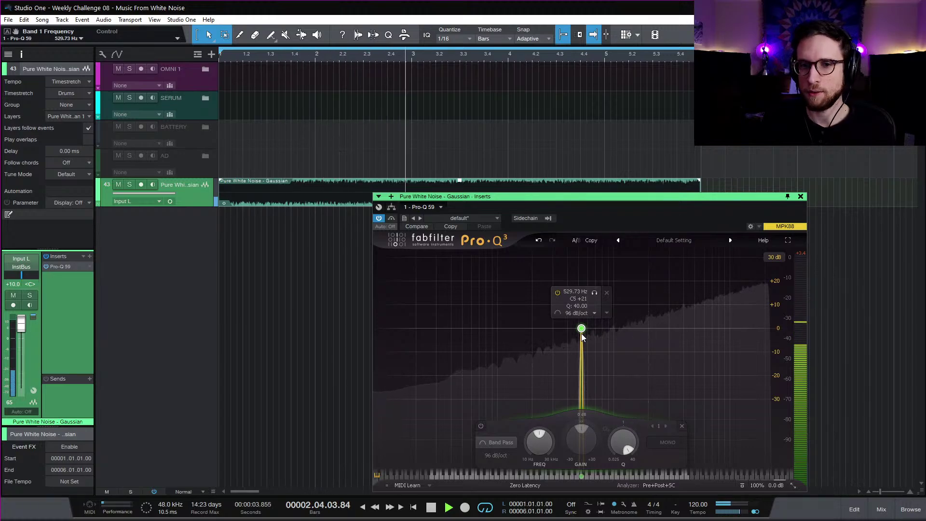
Step: Move the band-pass filter to about 577 Hz and add a second Band Pass at about 2015 Hz with Q 40 and a 96 dB/oct slope
{"action": "mouse_move", "coordinate": [581, 334]}
{"action": "left_mouse_down"}
{"action": "mouse_move", "coordinate": [574, 336]}
{"action": "mouse_move", "coordinate": [586, 339]}
{"action": "left_mouse_up"}
{"action": "key", "text": "space"}
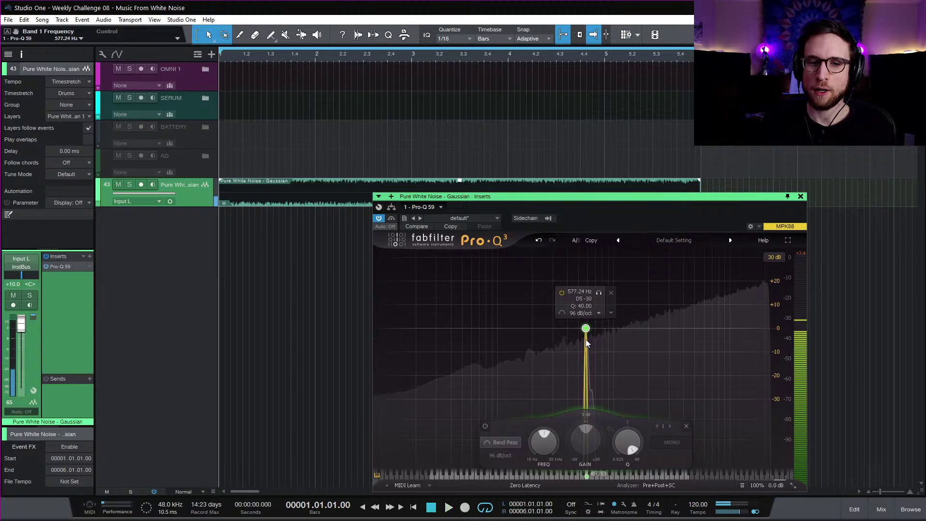
{"action": "double_click", "coordinate": [649, 328]}
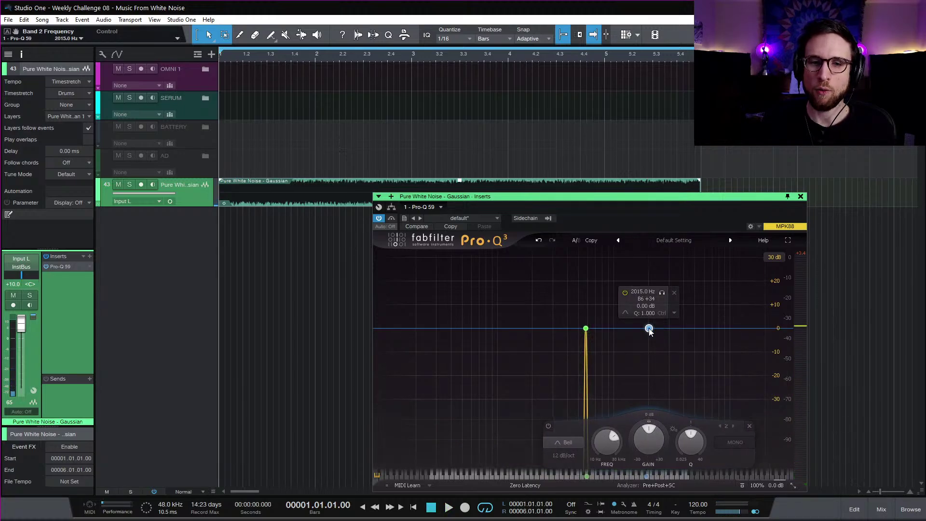
{"action": "left_click", "coordinate": [560, 442]}
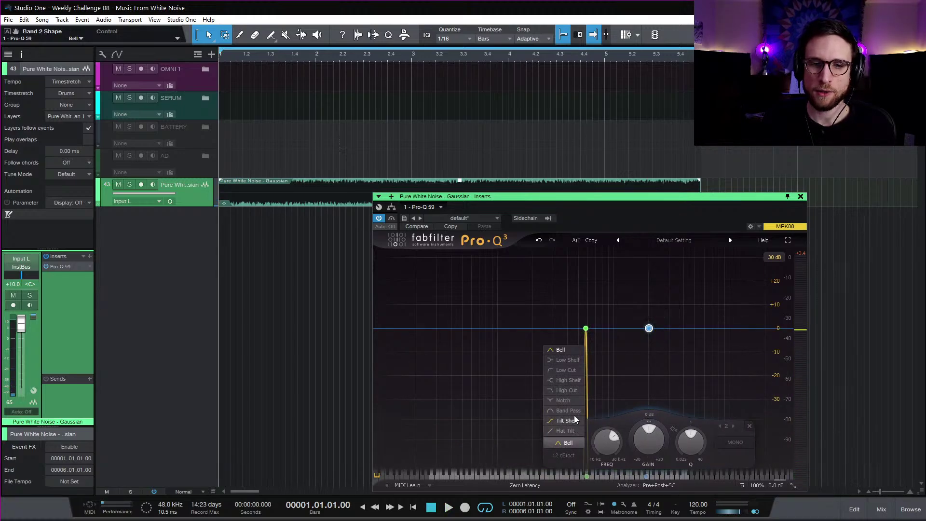
{"action": "left_click", "coordinate": [574, 413]}
{"action": "left_click", "coordinate": [567, 455]}
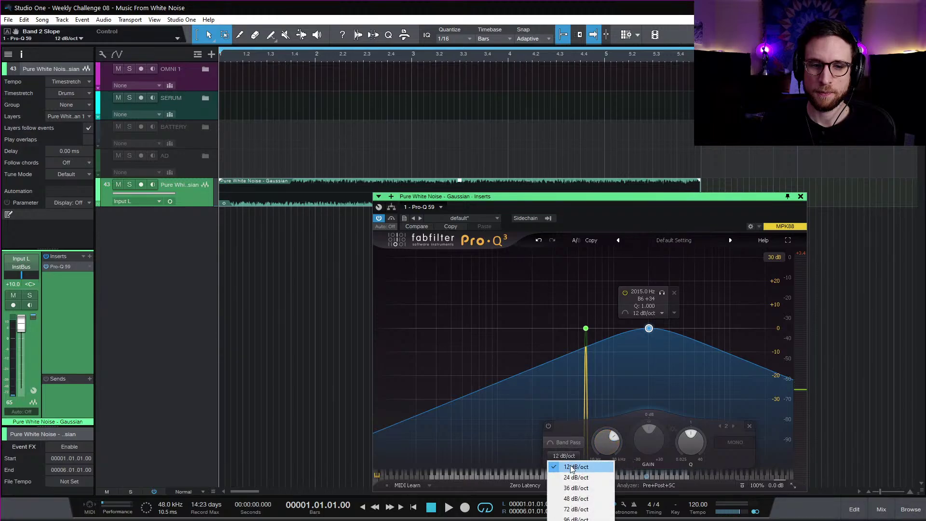
{"action": "left_click", "coordinate": [600, 505]}
{"action": "mouse_move", "coordinate": [652, 338]}
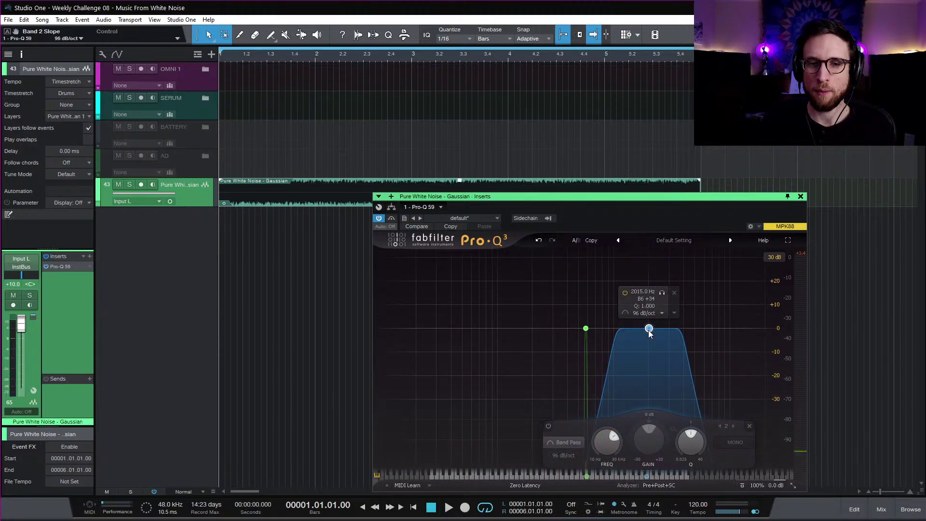
{"action": "scroll", "coordinate": [650, 333], "scroll_direction": "up", "scroll_amount": 10}
Step: During looped playback, sweep the second band-pass filter down to about 296 Hz and retune it to about 323 Hz
{"action": "key", "text": "space"}
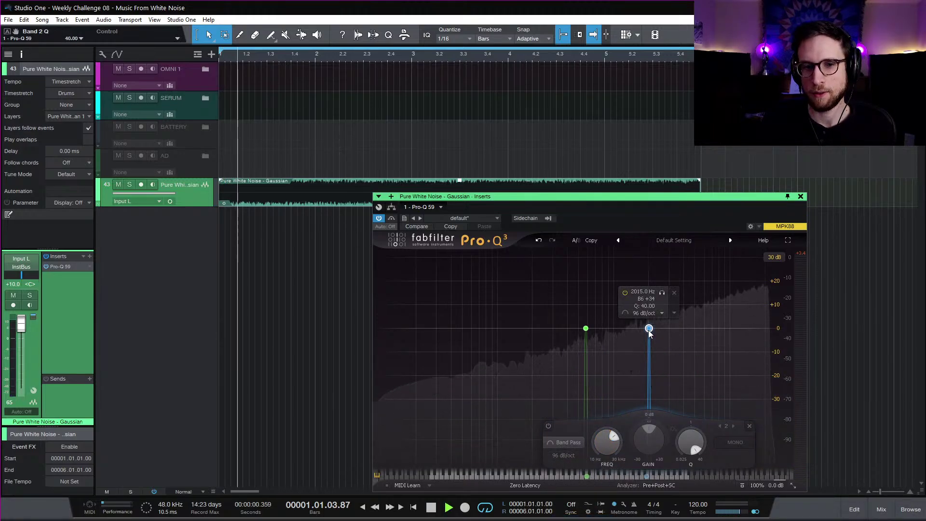
{"action": "left_click_drag", "start_coordinate": [650, 333], "coordinate": [552, 337]}
{"action": "left_click", "coordinate": [586, 329]}
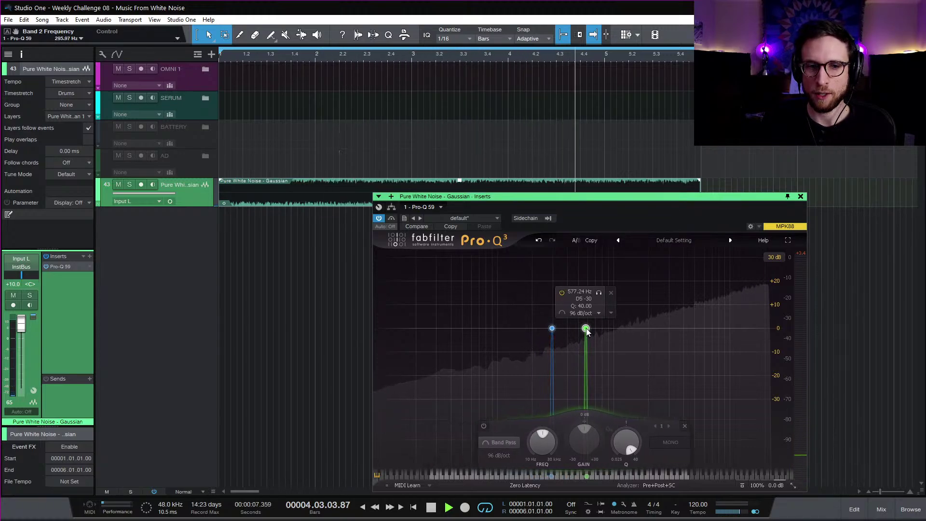
{"action": "left_click", "coordinate": [553, 329]}
{"action": "mouse_move", "coordinate": [553, 329]}
{"action": "left_mouse_down"}
{"action": "mouse_move", "coordinate": [589, 337]}
{"action": "mouse_move", "coordinate": [558, 338]}
{"action": "left_mouse_up"}
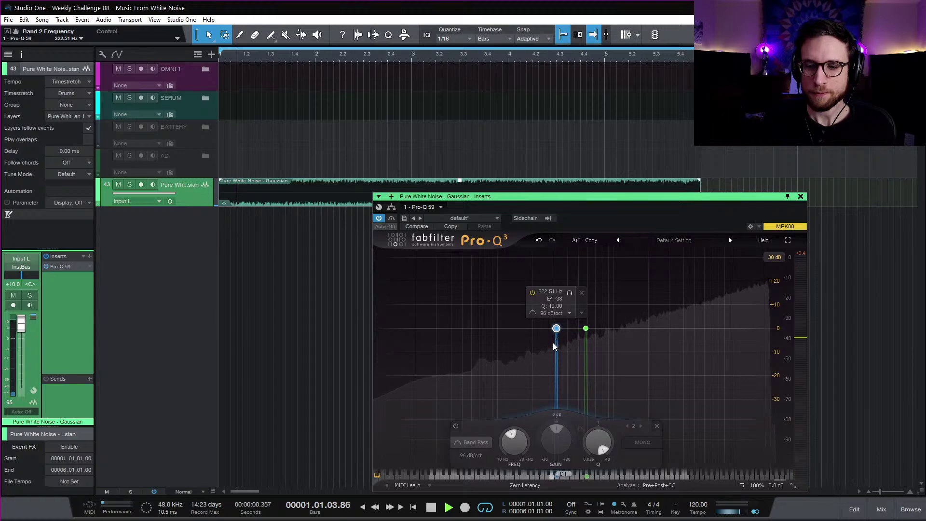
{"action": "left_click", "coordinate": [582, 313]}
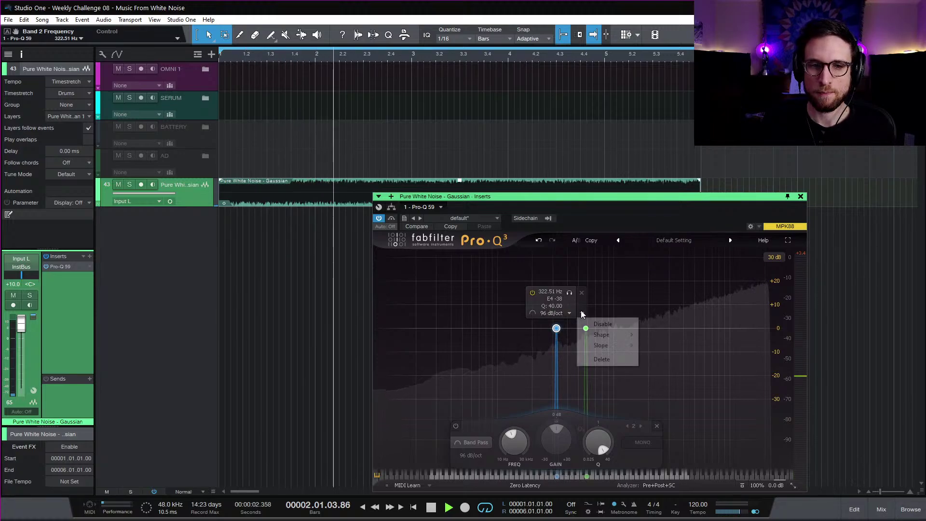
{"action": "mouse_move", "coordinate": [618, 340]}
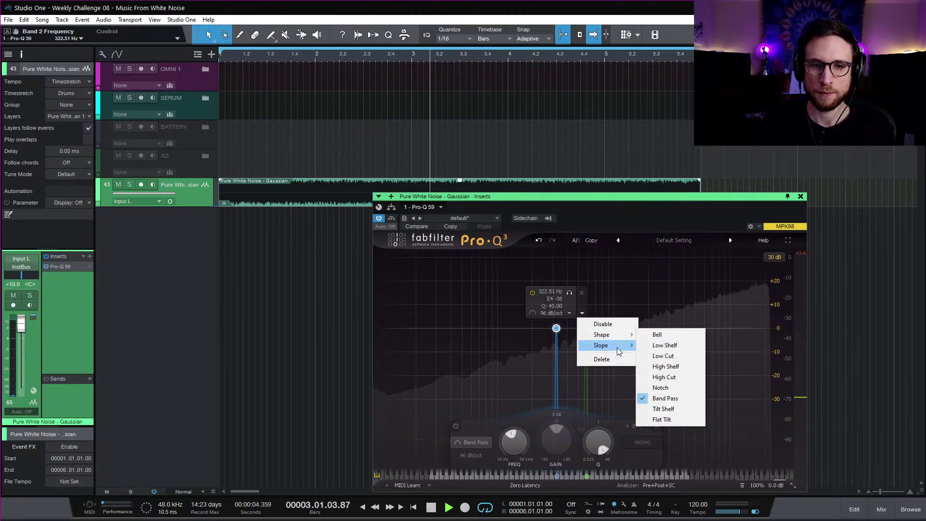
{"action": "left_click", "coordinate": [555, 307]}
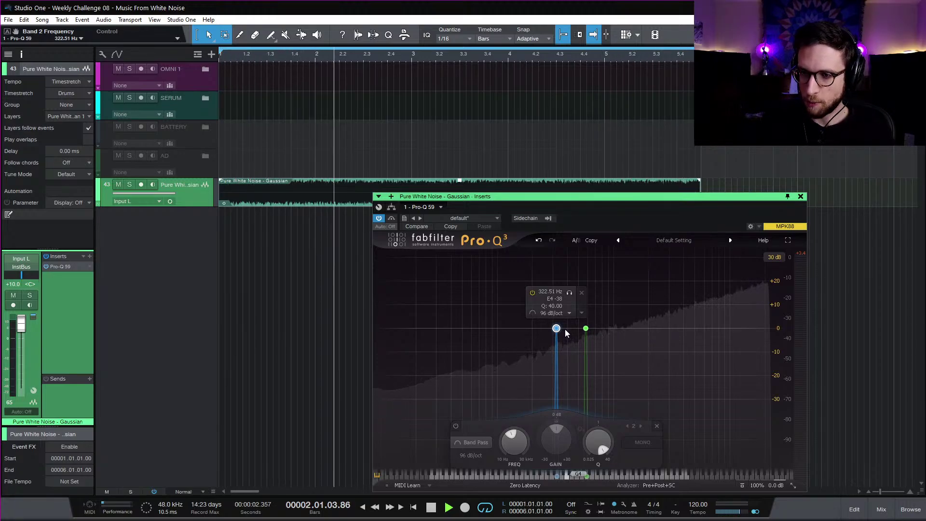
Step: Delete both band-pass filters from the equalizer and stop playback
{"action": "left_click", "coordinate": [581, 292]}
{"action": "key", "text": "space"}
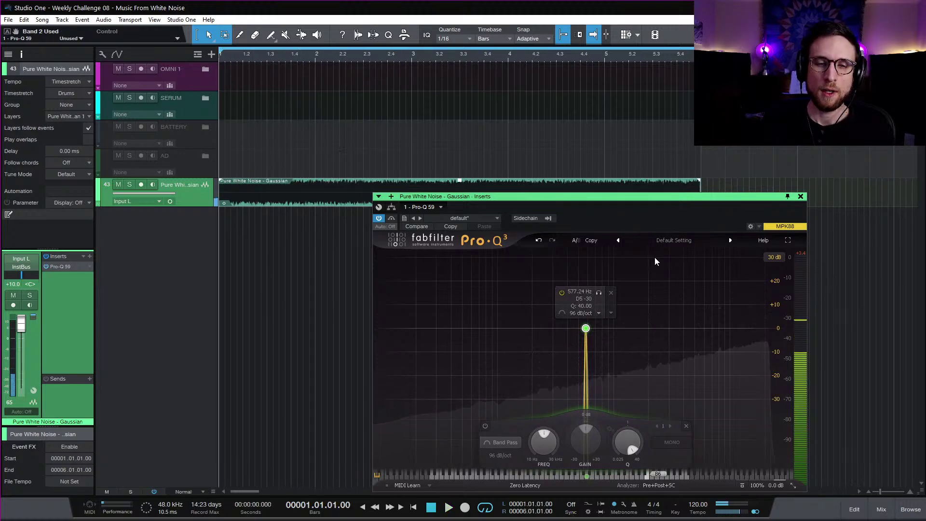
{"action": "left_click", "coordinate": [687, 427]}
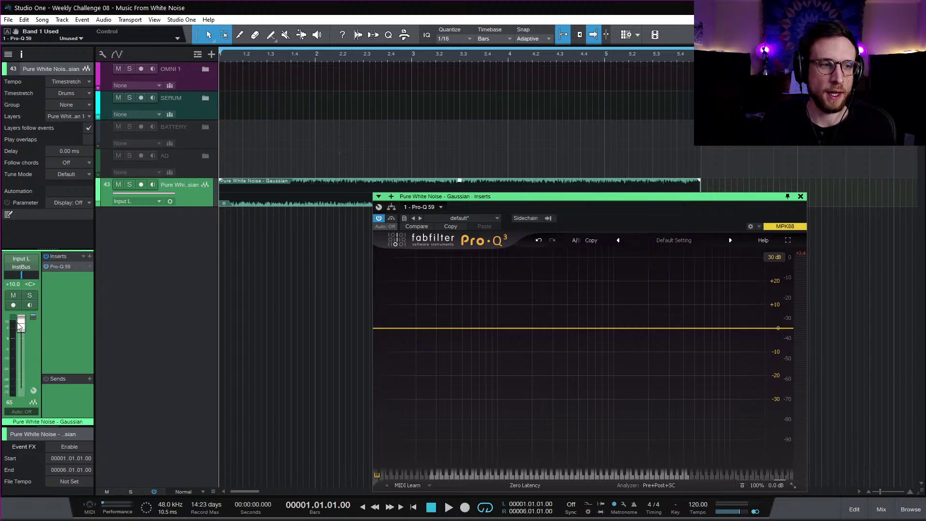
Step: Lower the white noise track's volume to -16.4 dB and audition the unfiltered noise
{"action": "left_click_drag", "start_coordinate": [20, 326], "coordinate": [20, 365]}
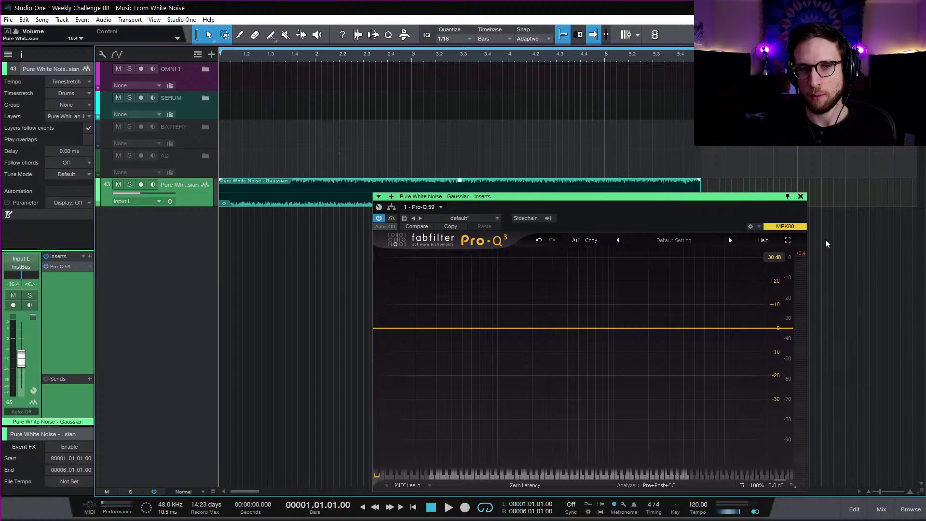
{"action": "key", "text": "space"}
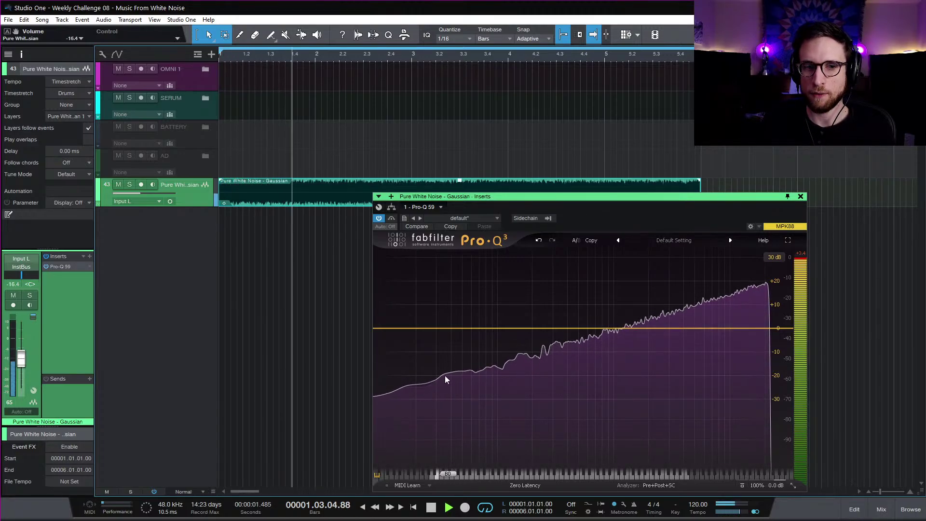
{"action": "key", "text": "space"}
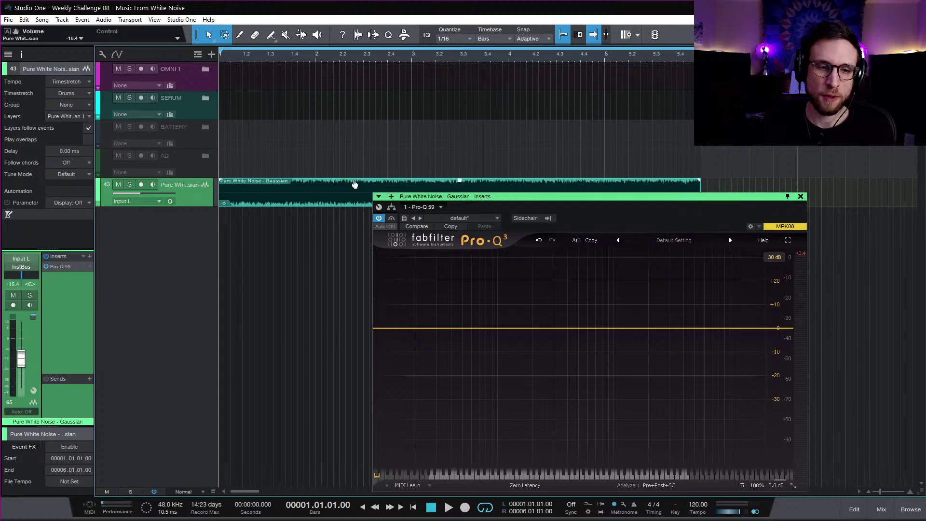
Step: Add a Flat Tilt band at about 482 Hz with -20.32 dB gain during playback, and close the equalizer
{"action": "left_click", "coordinate": [575, 331]}
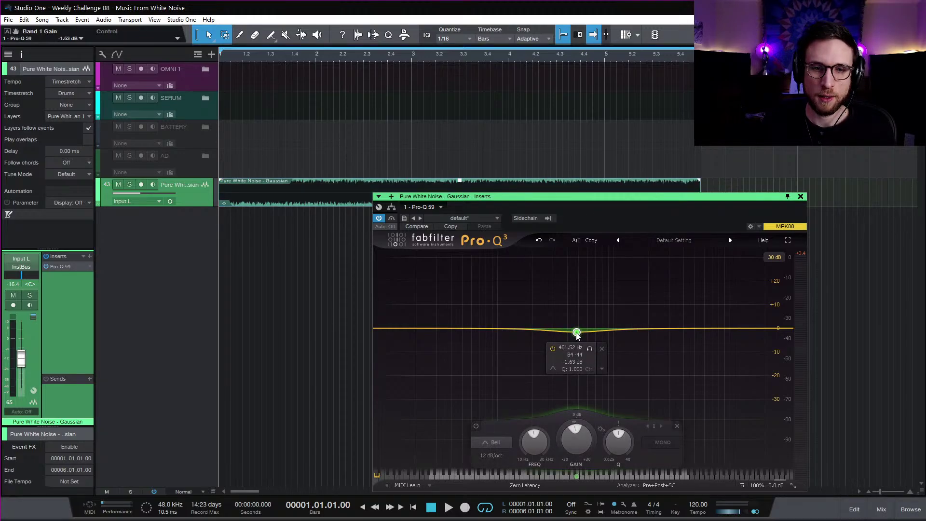
{"action": "left_click", "coordinate": [500, 445]}
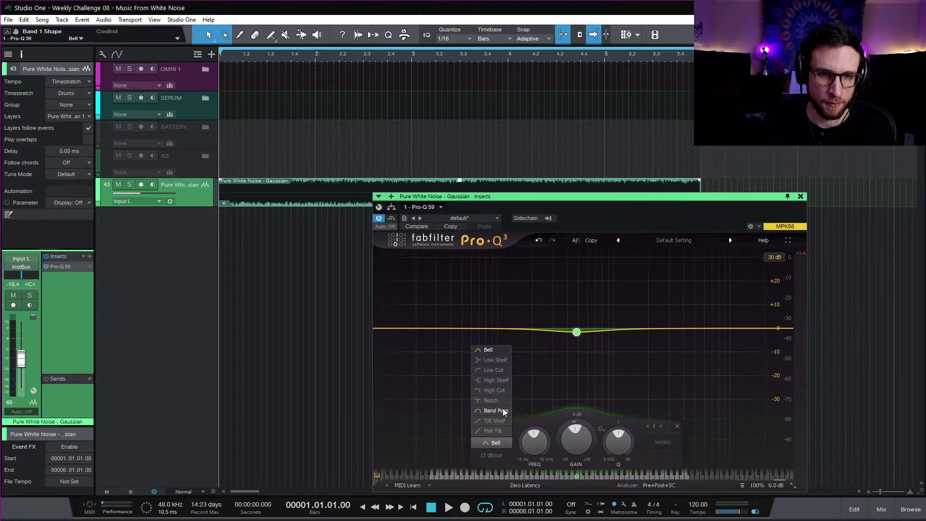
{"action": "left_click", "coordinate": [502, 430]}
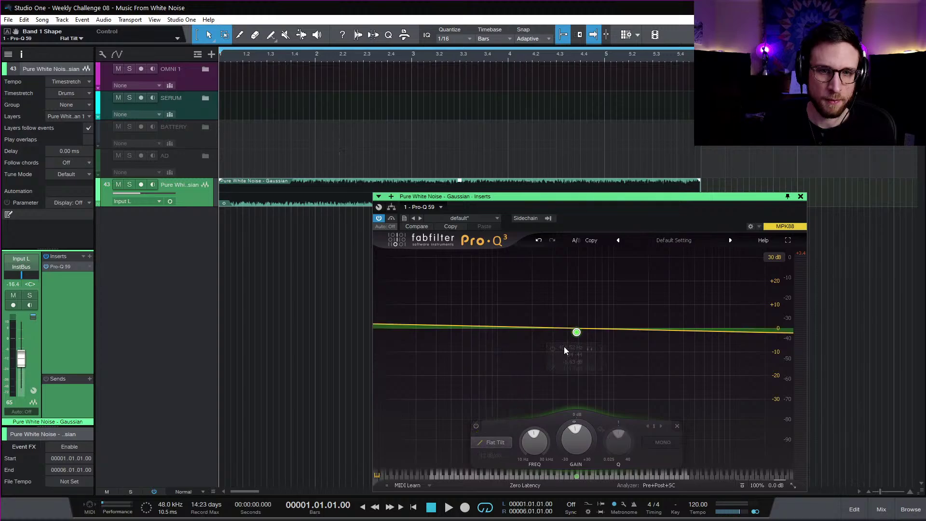
{"action": "key", "text": "space"}
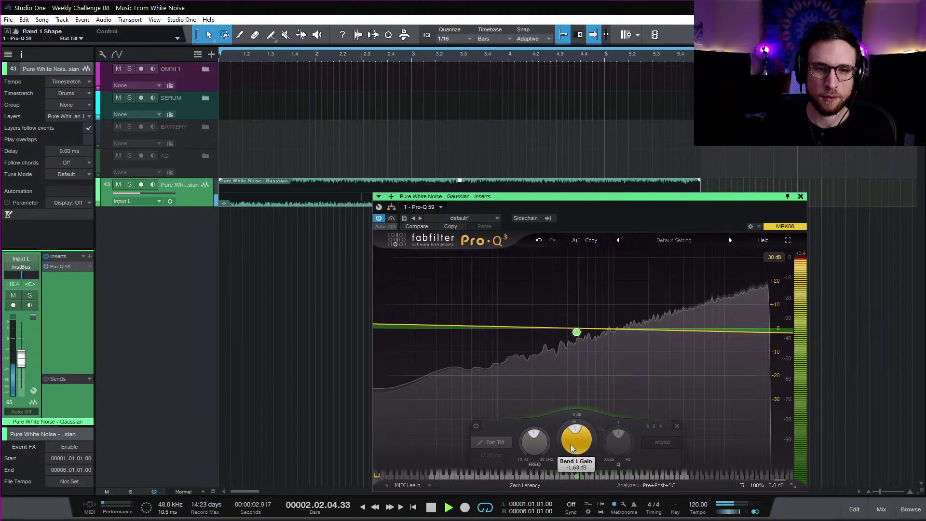
{"action": "left_click_drag", "start_coordinate": [581, 452], "coordinate": [578, 479]}
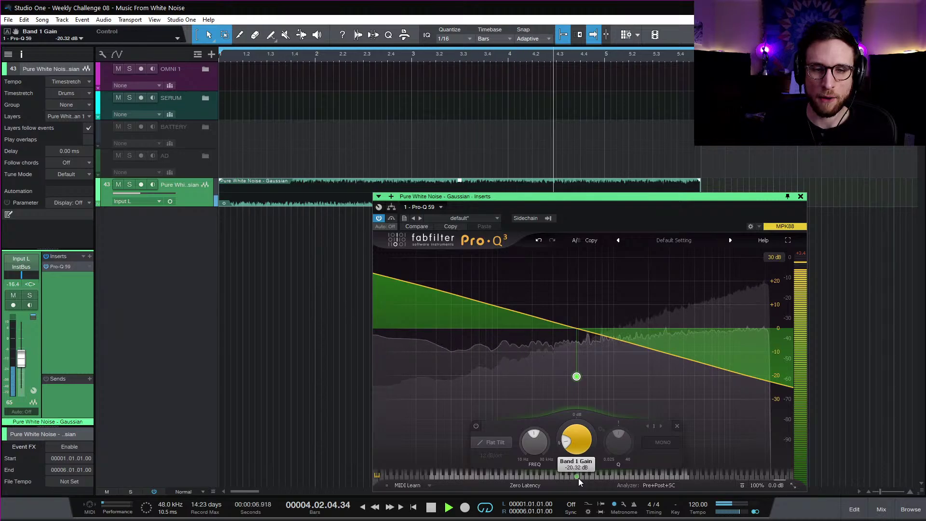
{"action": "left_click_drag", "start_coordinate": [578, 479], "coordinate": [578, 478]}
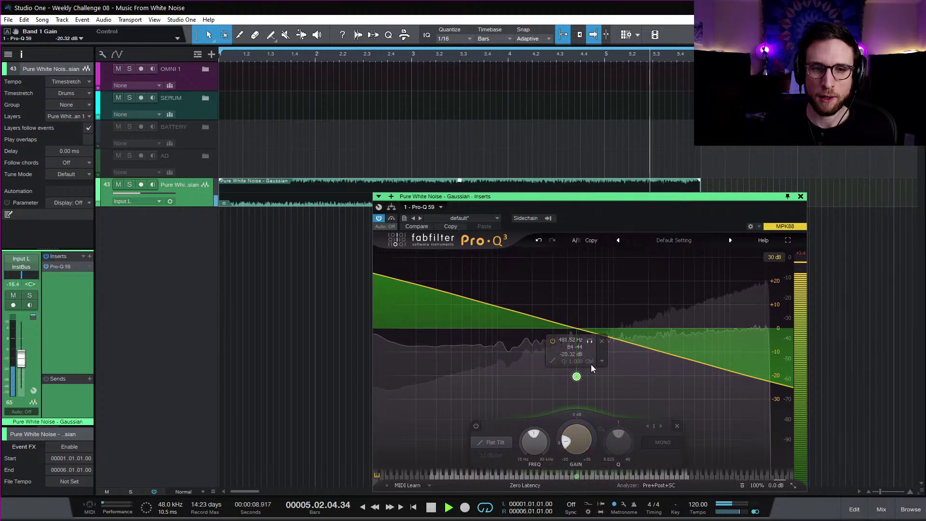
{"action": "key", "text": "space"}
{"action": "left_click", "coordinate": [801, 196]}
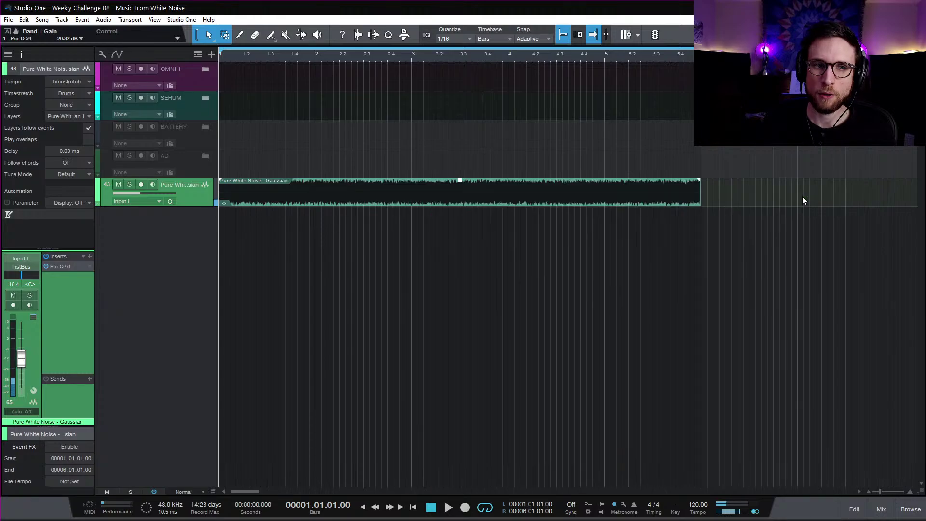
Step: Mix down the tilted white noise clip to a new track and audition the result
{"action": "right_click", "coordinate": [276, 198]}
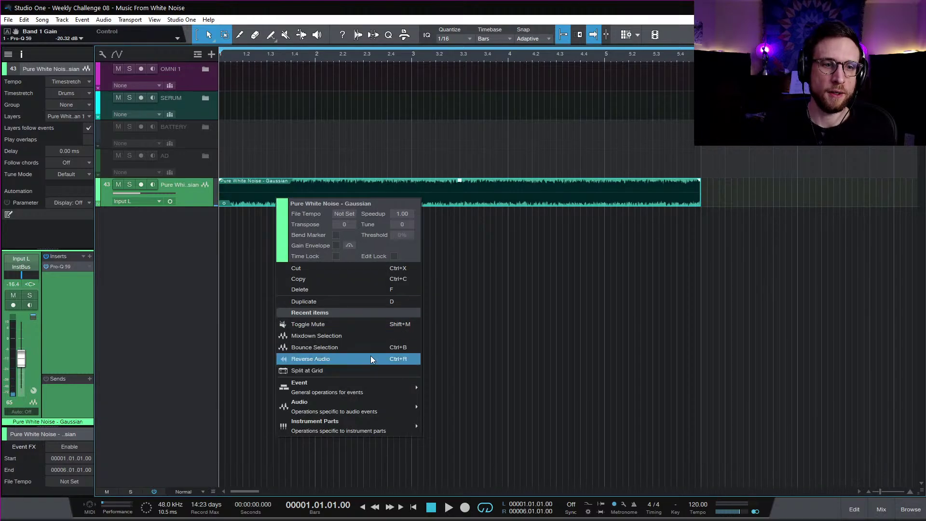
{"action": "left_click", "coordinate": [375, 337]}
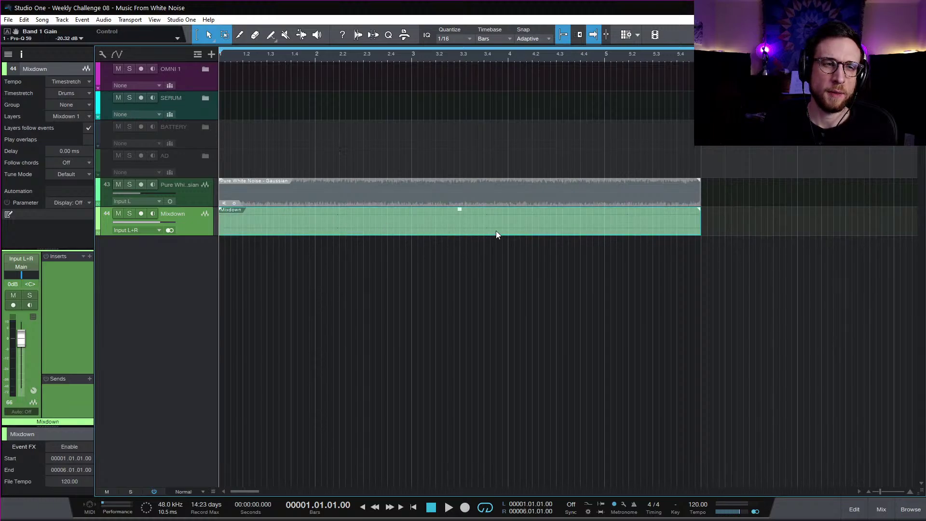
{"action": "key", "text": "space"}
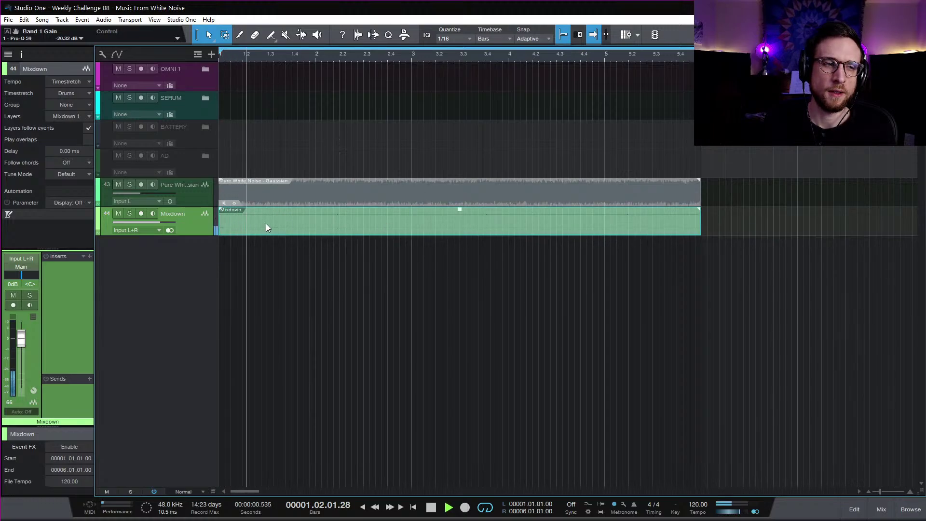
{"action": "left_click_drag", "start_coordinate": [460, 209], "coordinate": [455, 196]}
{"action": "key", "text": "space"}
Step: Delete the original Pure White Noise - Gaussian track, keeping only the Mixdown track
{"action": "left_click", "coordinate": [455, 196]}
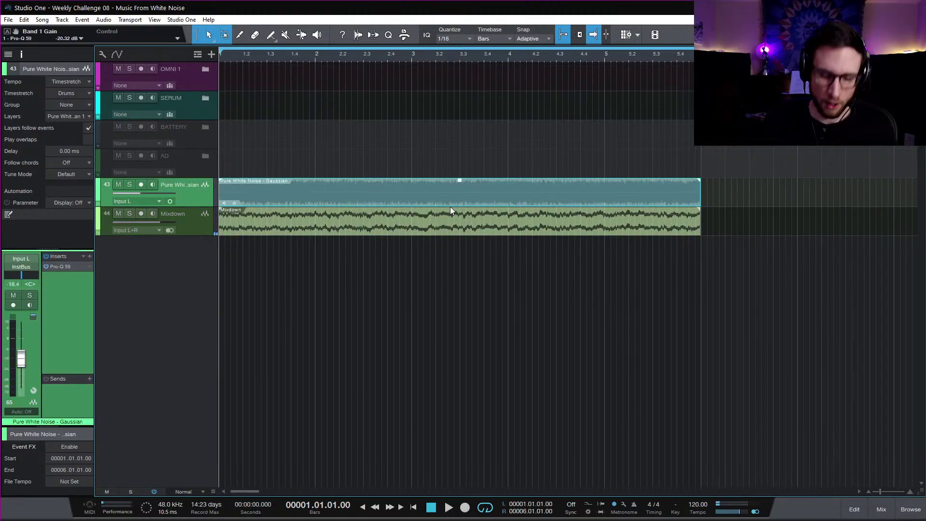
{"action": "left_click", "coordinate": [203, 192]}
{"action": "key", "text": "Delete"}
Step: Route the Mixdown track's output to InstBus and insert Pro-Q 3 on it
{"action": "left_click", "coordinate": [23, 267]}
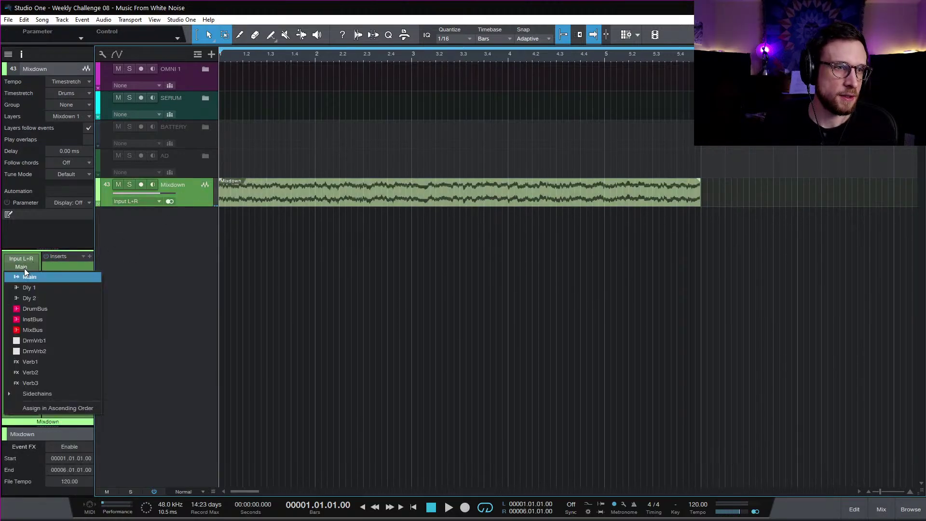
{"action": "left_click", "coordinate": [51, 320]}
{"action": "left_click", "coordinate": [78, 257]}
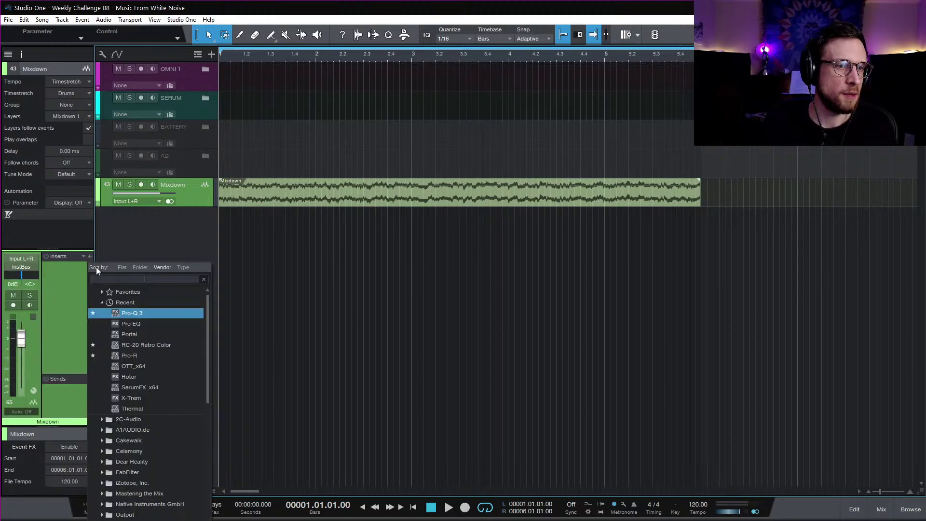
{"action": "left_click", "coordinate": [146, 323]}
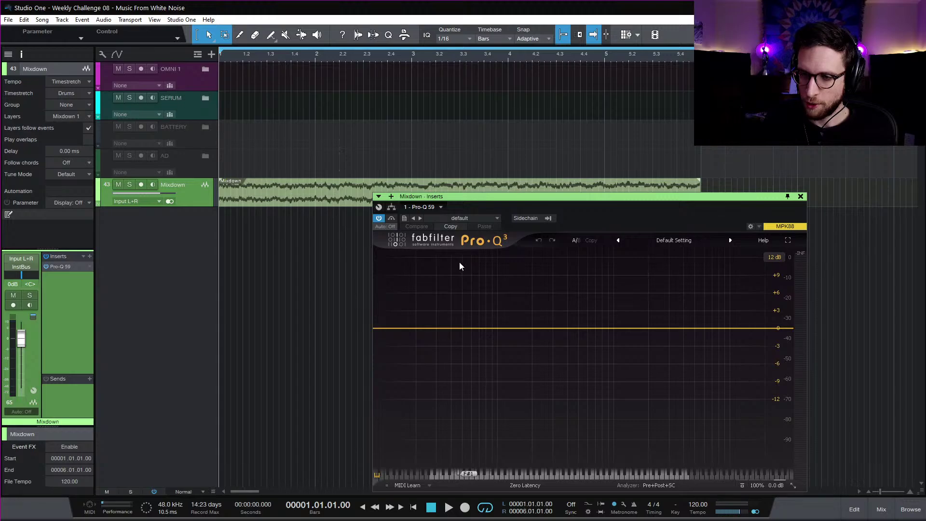
{"action": "left_click_drag", "start_coordinate": [574, 198], "coordinate": [532, 166]}
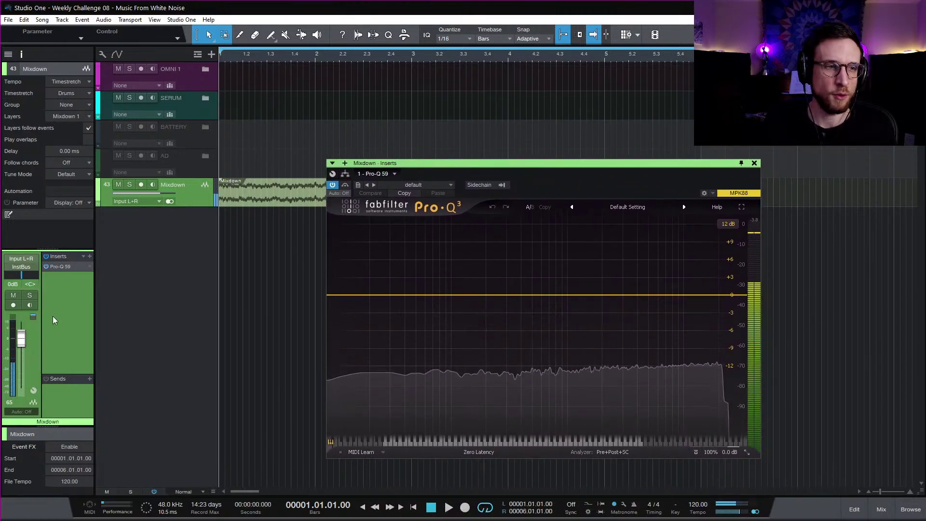
Step: Lower the Mixdown track's volume to -12.6 dB and play the clip to check its spectrum in the equalizer
{"action": "left_click_drag", "start_coordinate": [21, 339], "coordinate": [21, 357]}
{"action": "key", "text": "space"}
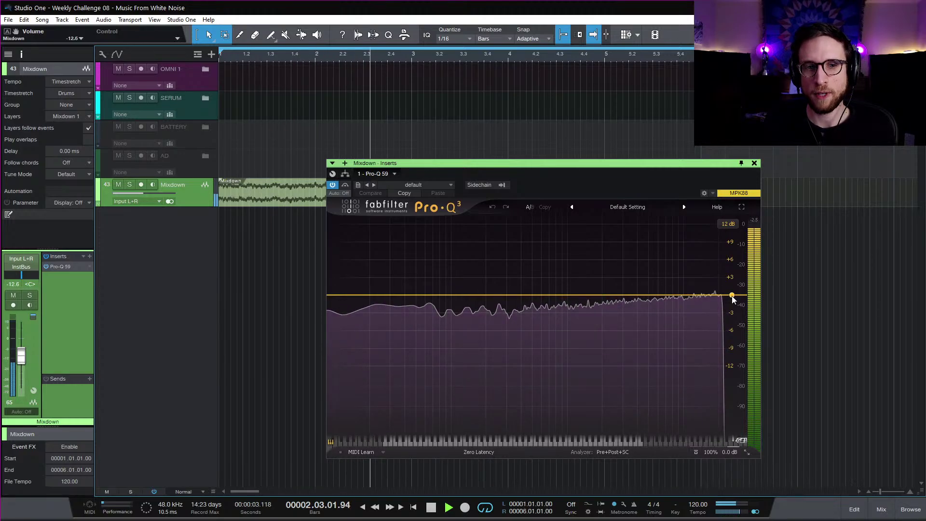
{"action": "key", "text": "space"}
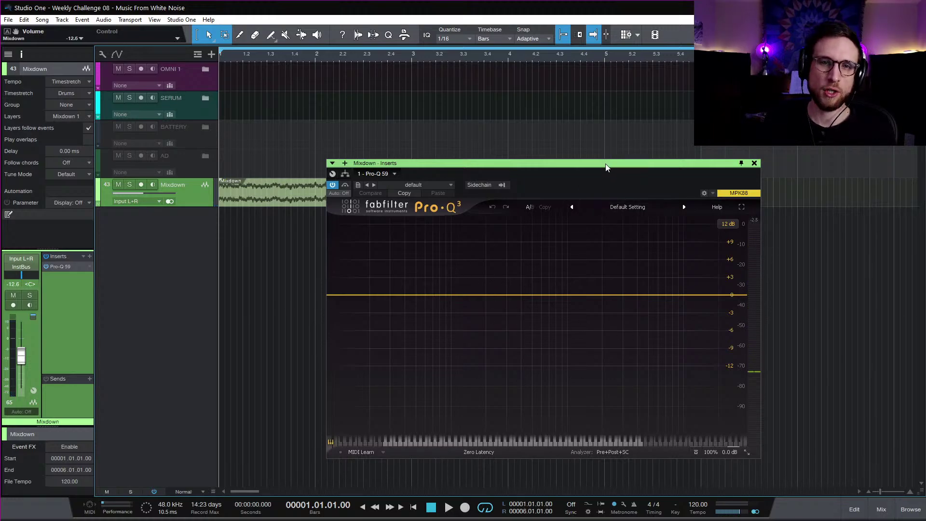
{"action": "left_click_drag", "start_coordinate": [606, 164], "coordinate": [577, 216]}
{"action": "key", "text": "space"}
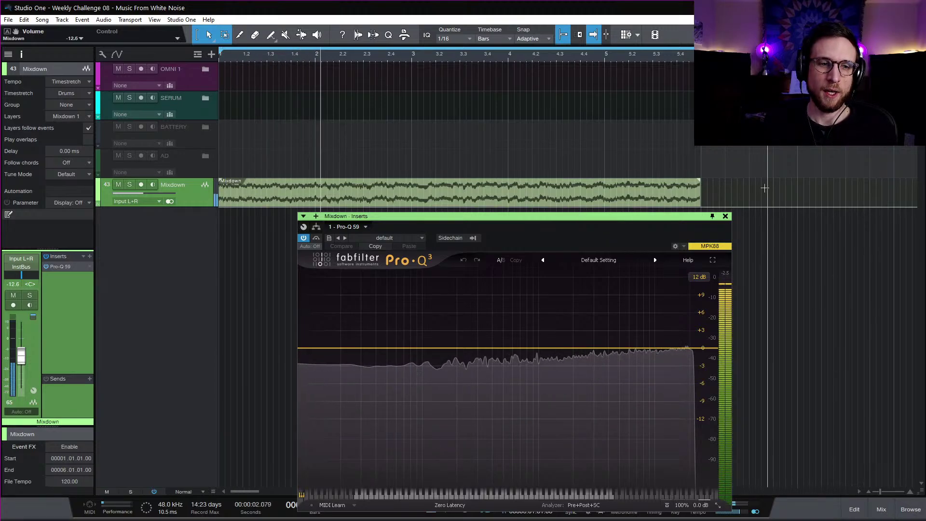
{"action": "key", "text": "space"}
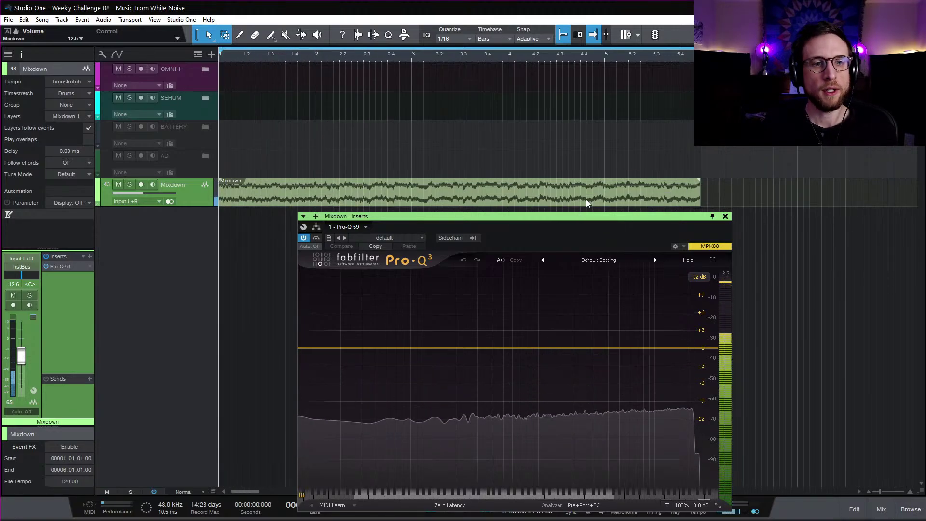
Step: Split the Mixdown insert chain into four parallel branches using three splitters, and place a Pro-Q 3 on each branch
{"action": "left_click_drag", "start_coordinate": [425, 220], "coordinate": [380, 116]}
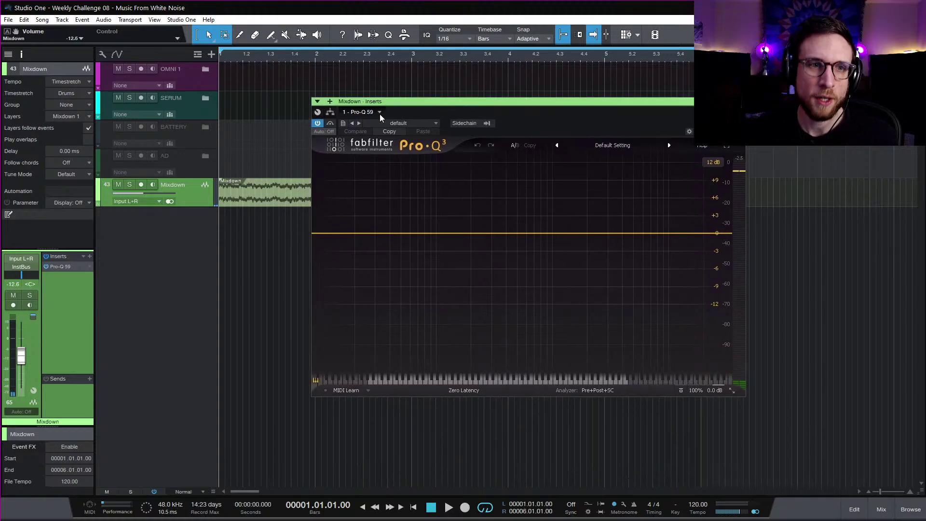
{"action": "left_click", "coordinate": [331, 112]}
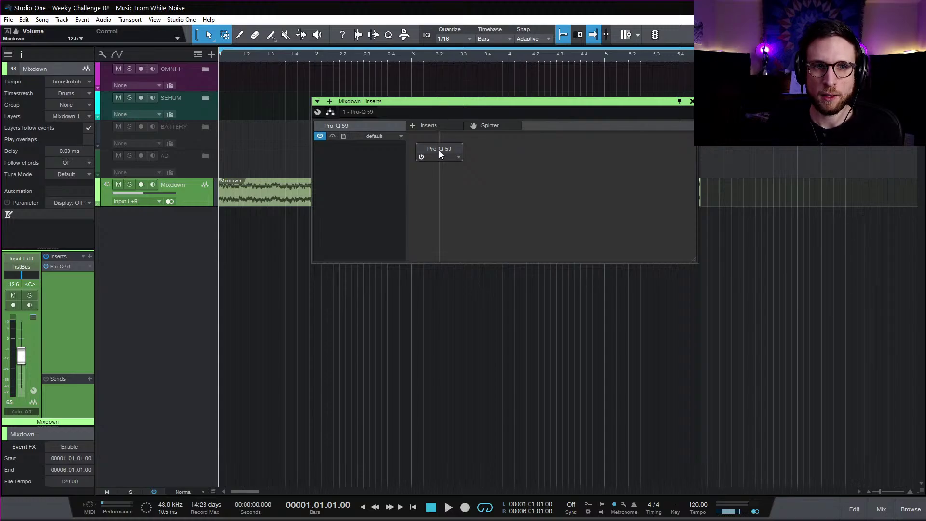
{"action": "left_click_drag", "start_coordinate": [494, 127], "coordinate": [446, 138]}
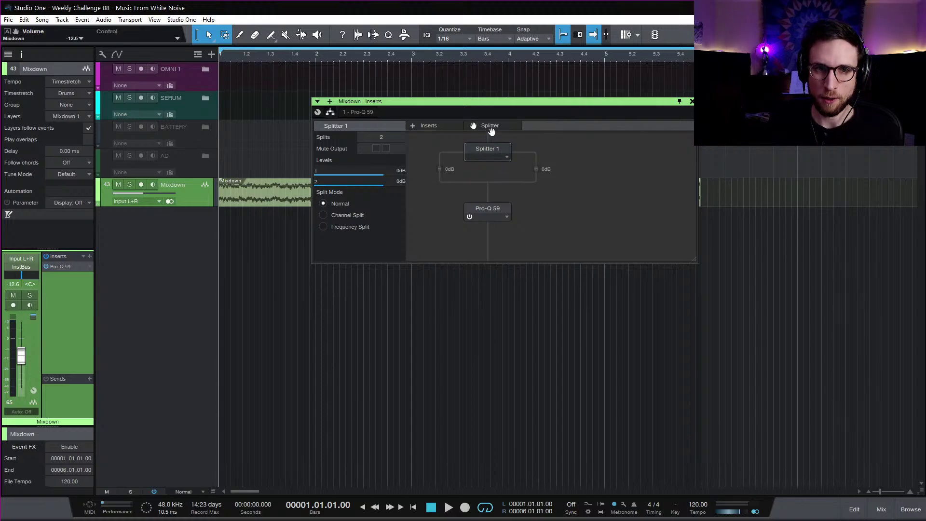
{"action": "left_click_drag", "start_coordinate": [492, 131], "coordinate": [530, 162]}
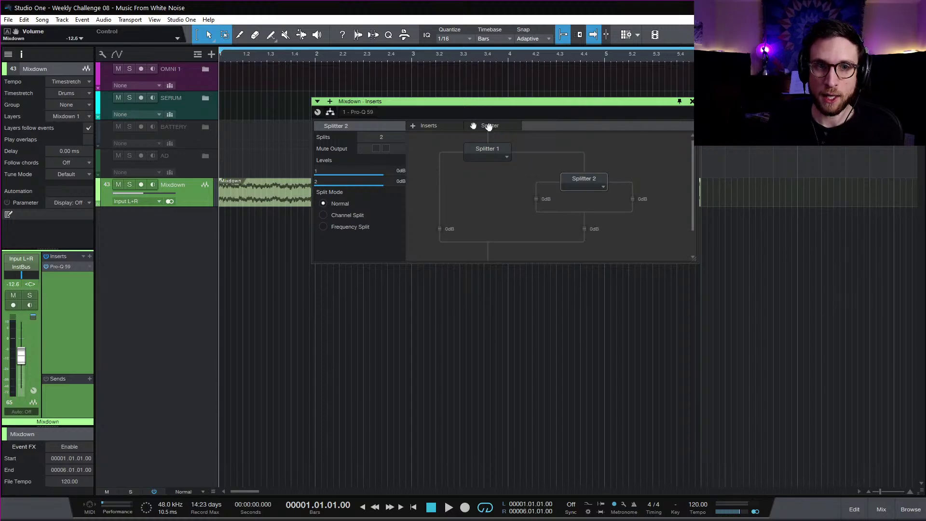
{"action": "left_click_drag", "start_coordinate": [489, 125], "coordinate": [453, 162]}
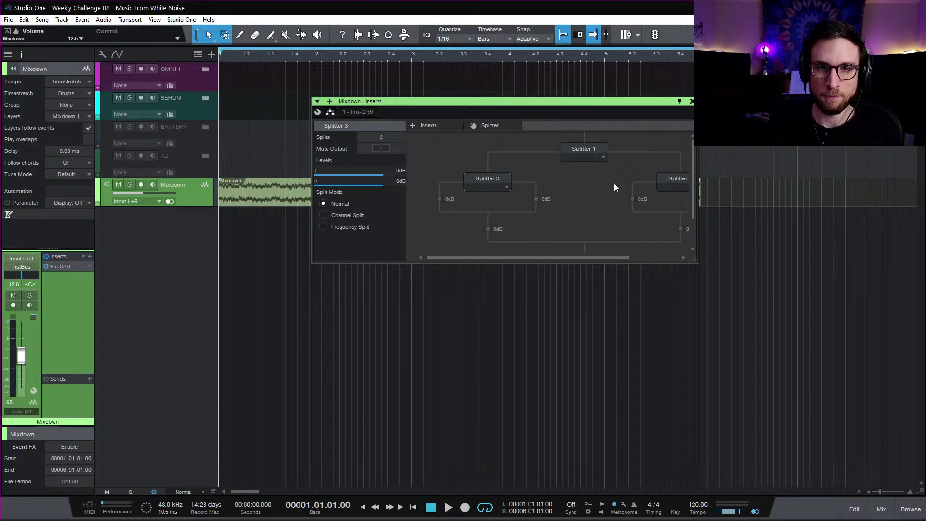
{"action": "scroll", "coordinate": [607, 192], "scroll_direction": "right", "scroll_amount": 3}
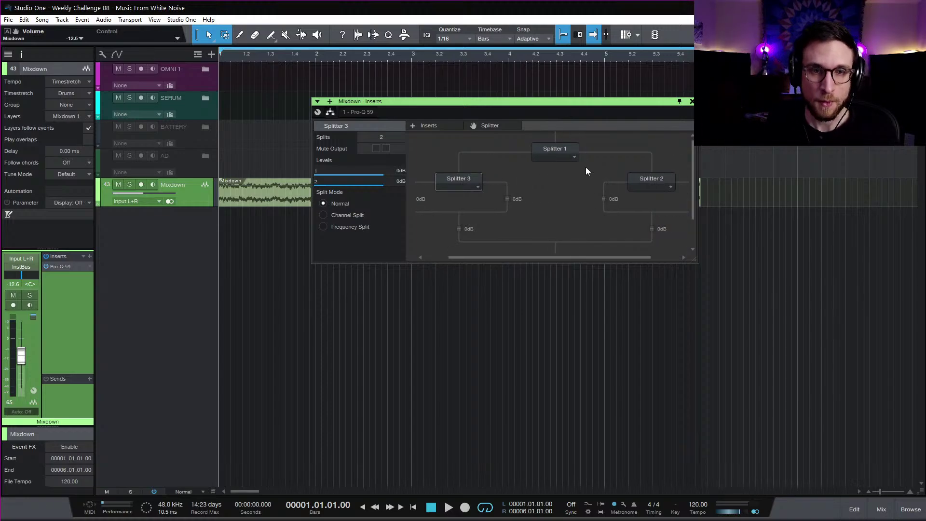
{"action": "left_click_drag", "start_coordinate": [696, 261], "coordinate": [862, 410]}
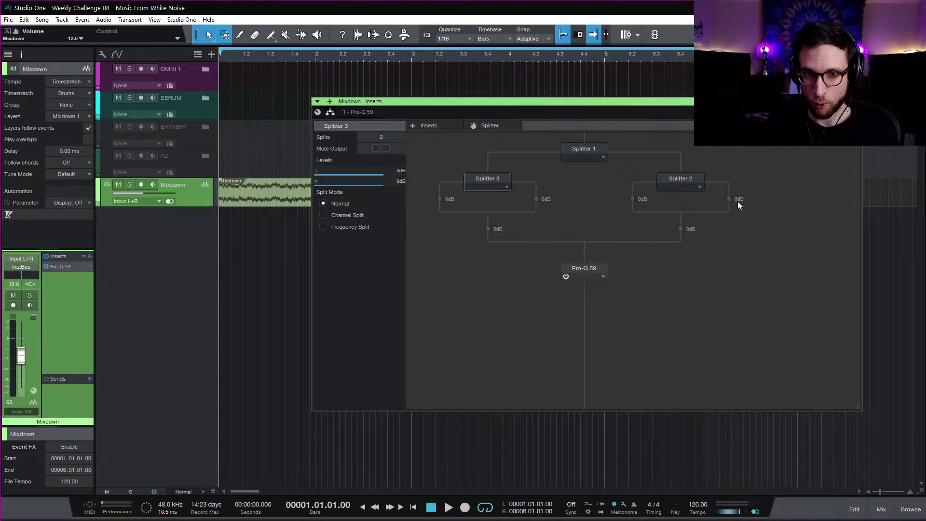
{"action": "left_click_drag", "start_coordinate": [589, 270], "coordinate": [729, 213]}
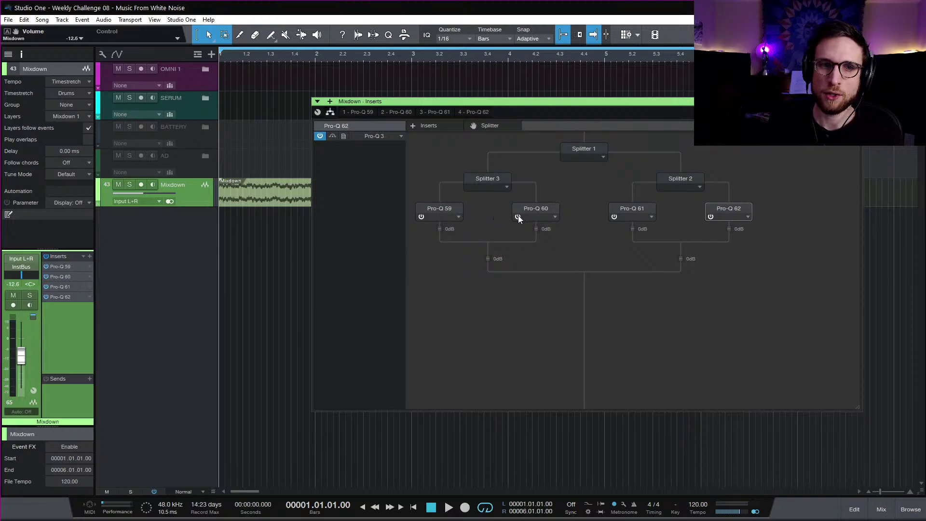
Step: In Pro-Q 59, create a 96 dB/oct Band Pass with Q 40 at about 358 Hz
{"action": "double_click", "coordinate": [439, 207]}
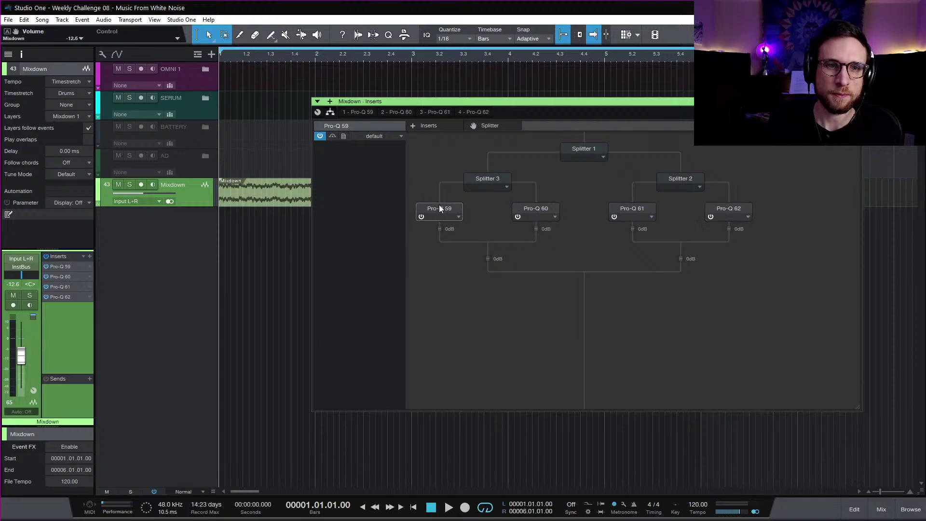
{"action": "left_click_drag", "start_coordinate": [469, 235], "coordinate": [475, 245]}
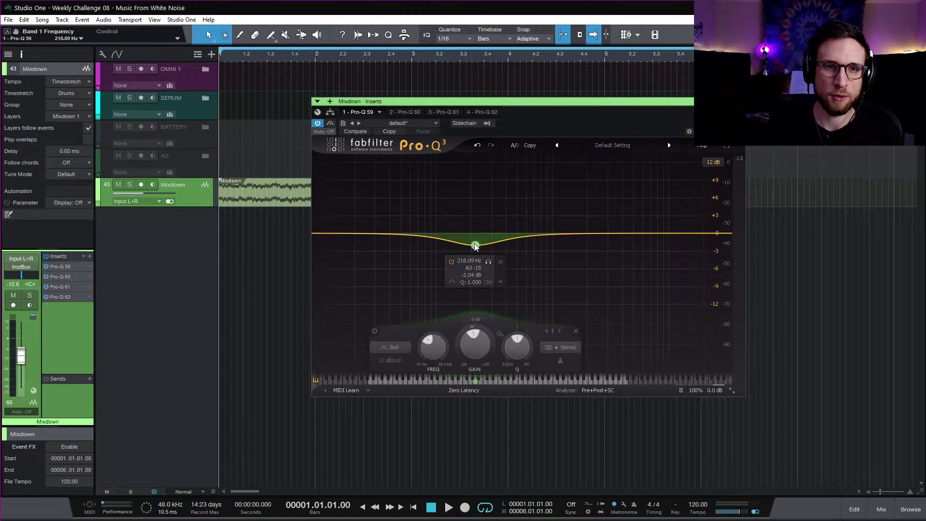
{"action": "left_click", "coordinate": [405, 348]}
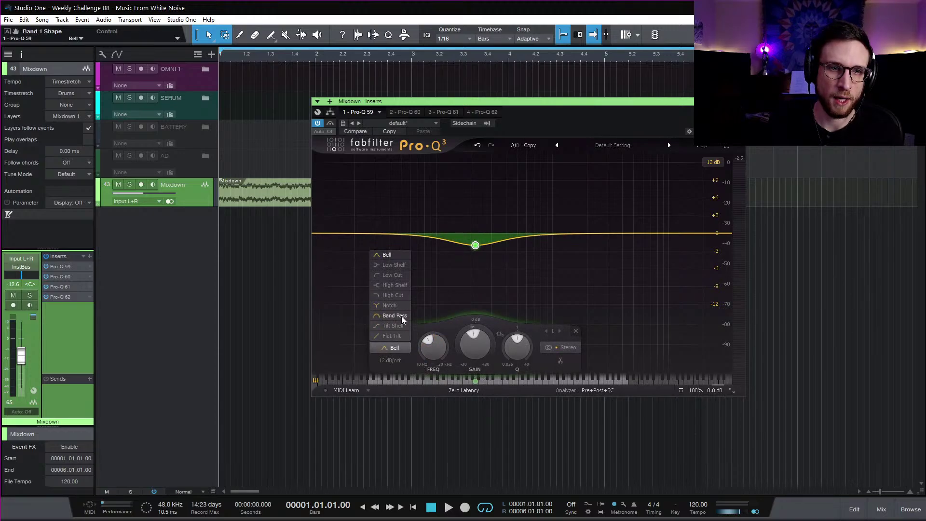
{"action": "left_click", "coordinate": [394, 315]}
{"action": "left_click", "coordinate": [390, 361]}
{"action": "left_click", "coordinate": [427, 426]}
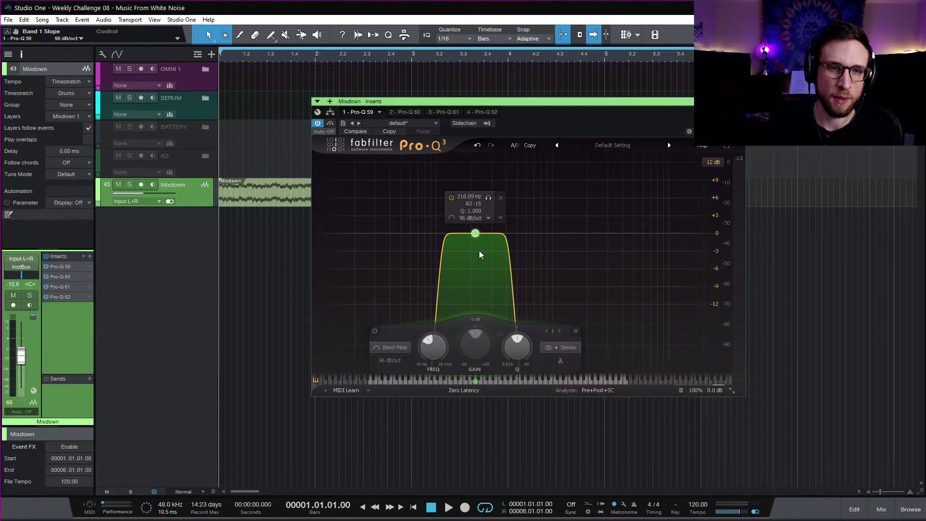
{"action": "left_click_drag", "start_coordinate": [476, 234], "coordinate": [500, 350]}
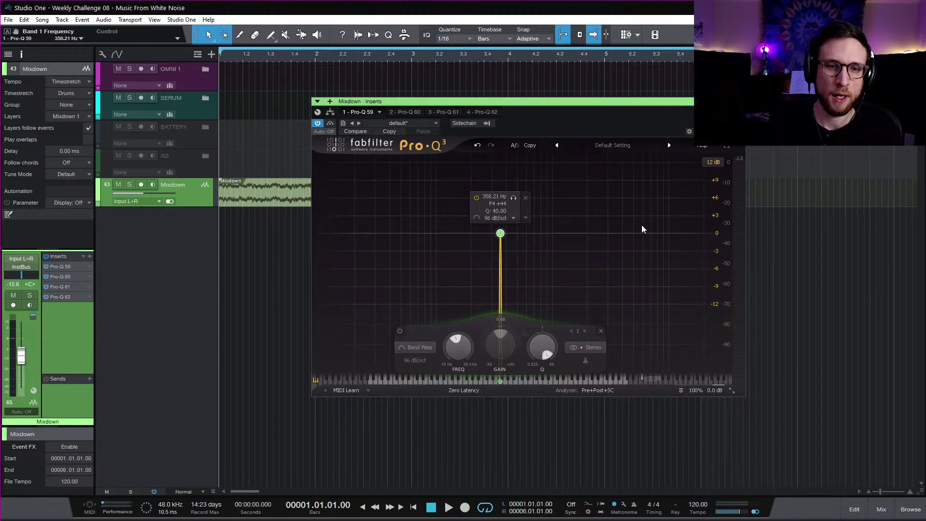
Step: Remove Pro-Q 60, Pro-Q 61 and Pro-Q 62 from the split routing, keeping only the band-passed Pro-Q 59
{"action": "left_click", "coordinate": [741, 102]}
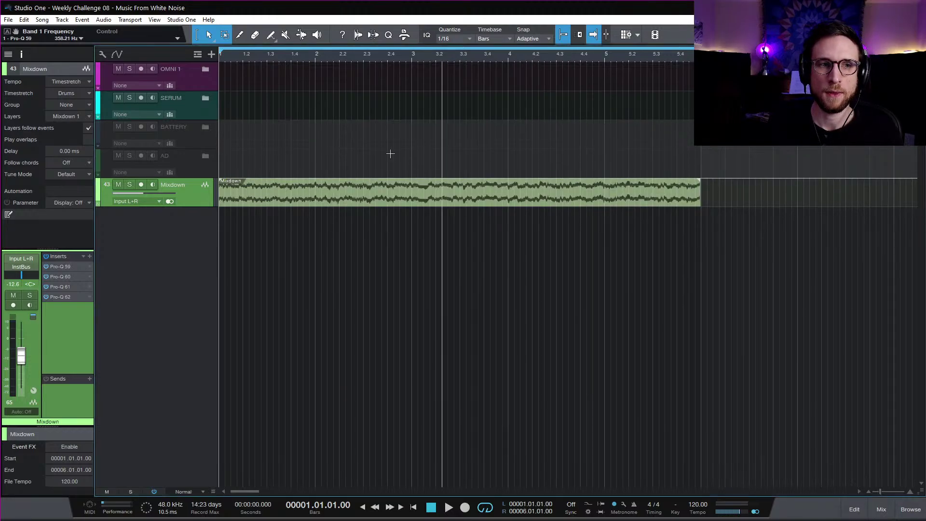
{"action": "left_click", "coordinate": [61, 266]}
{"action": "left_click", "coordinate": [331, 112]}
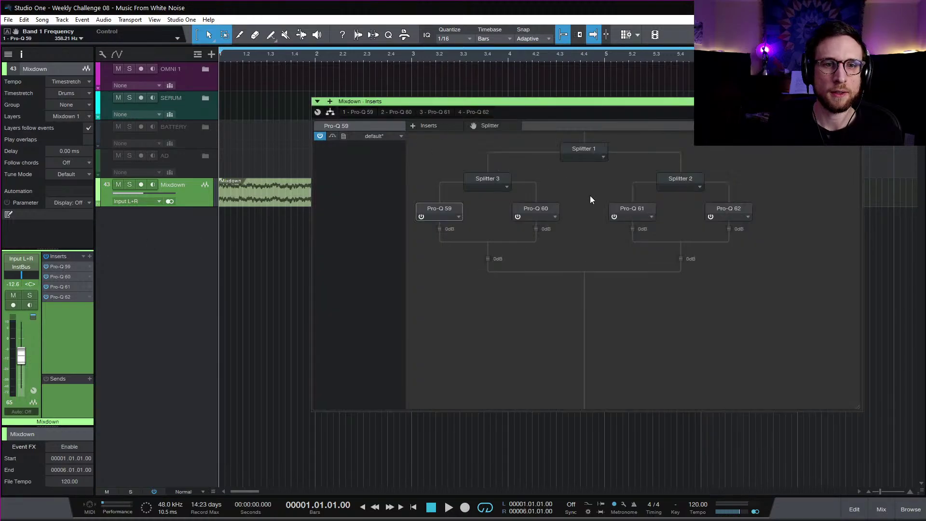
{"action": "mouse_move", "coordinate": [429, 209]}
{"action": "left_mouse_down"}
{"action": "mouse_move", "coordinate": [547, 209]}
{"action": "mouse_move", "coordinate": [443, 210]}
{"action": "left_mouse_up"}
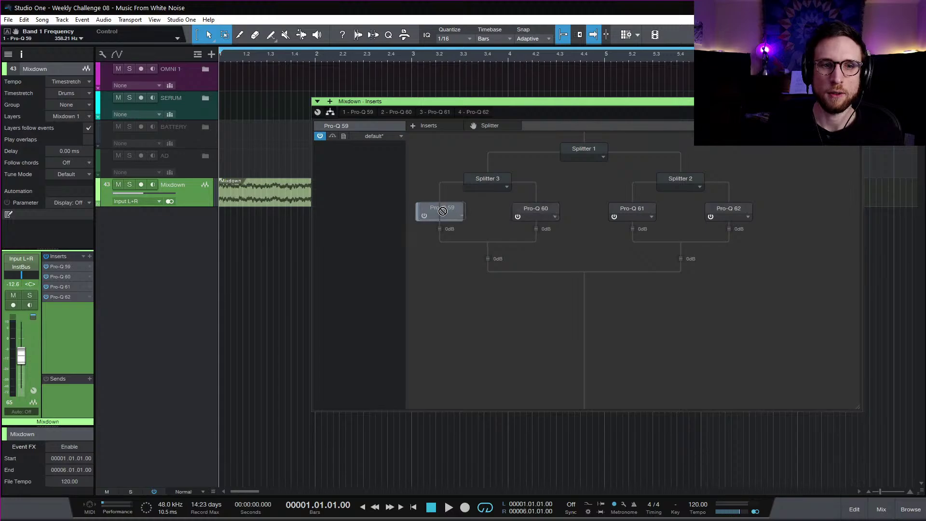
{"action": "left_click", "coordinate": [556, 216]}
{"action": "left_click", "coordinate": [552, 257]}
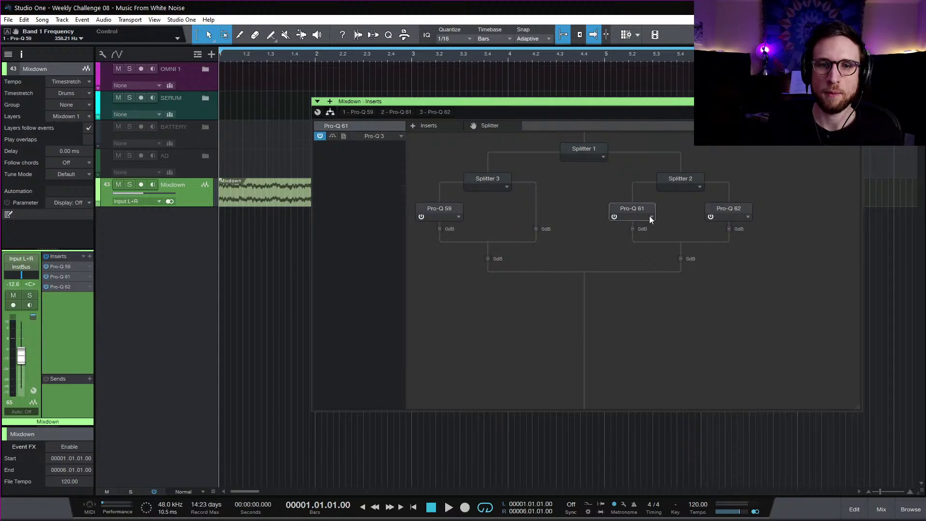
{"action": "left_click", "coordinate": [651, 216]}
{"action": "left_click", "coordinate": [650, 260]}
{"action": "left_click", "coordinate": [749, 220]}
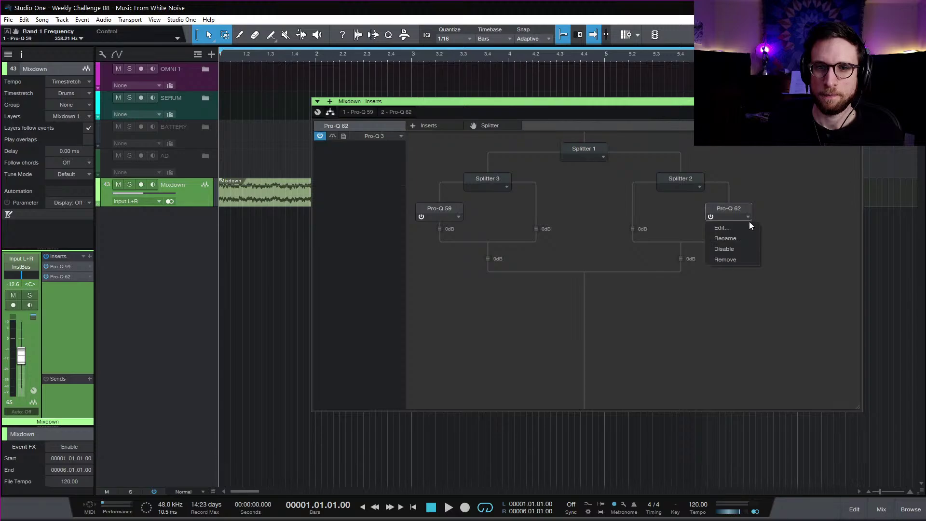
{"action": "left_click", "coordinate": [745, 260]}
Step: Copy Pro-Q 59 to Splitter 3's empty branch and move the copy's band to about 561 Hz
{"action": "left_click_drag", "start_coordinate": [438, 202], "coordinate": [544, 209]}
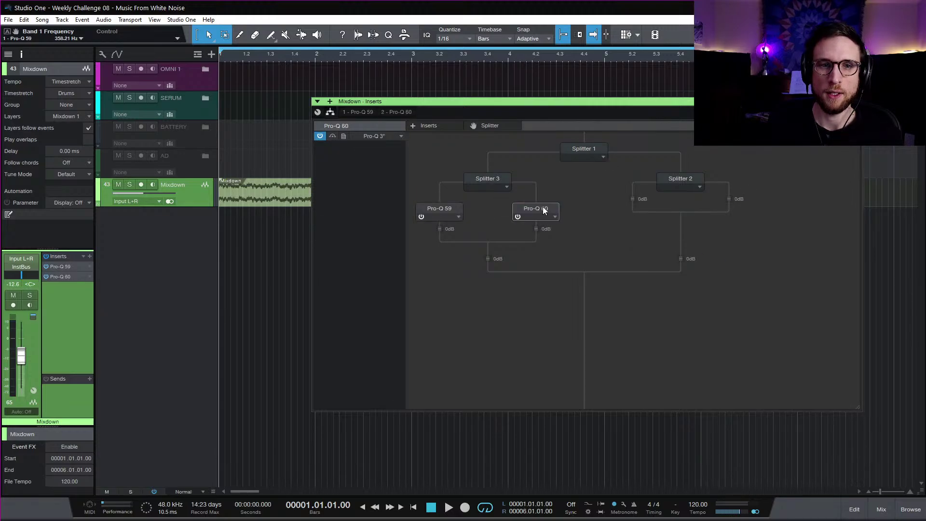
{"action": "double_click", "coordinate": [538, 209]}
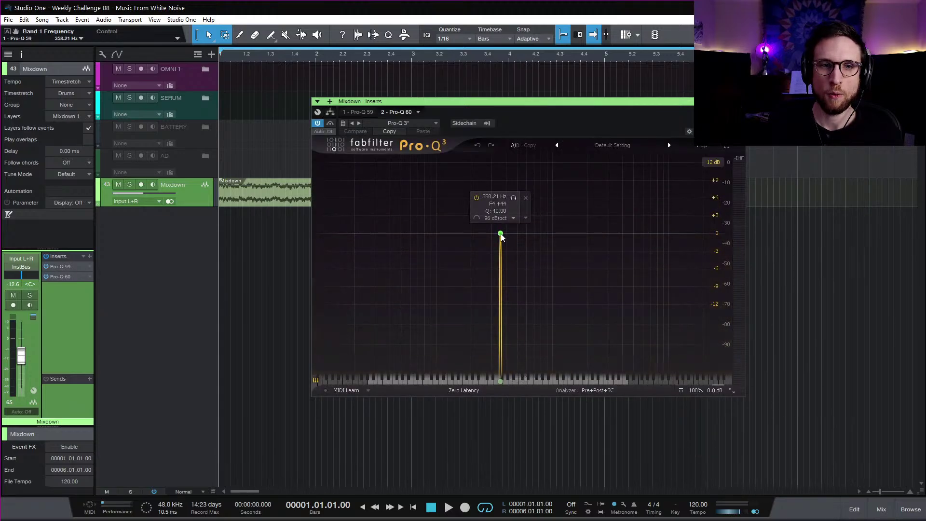
{"action": "left_click_drag", "start_coordinate": [515, 251], "coordinate": [525, 259]}
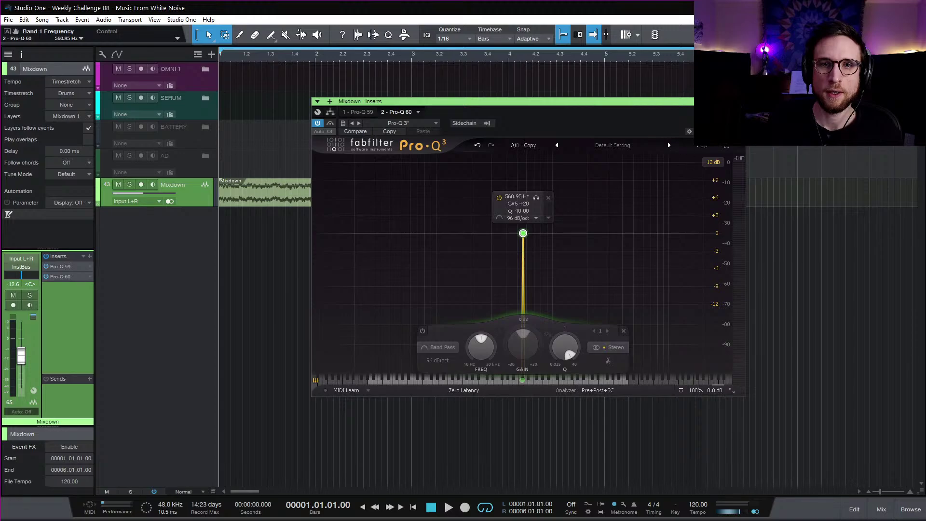
Step: Copy Pro-Q 60 to the first branch of Splitter 2 and move the copy's band to about 1084 Hz
{"action": "left_click", "coordinate": [330, 113]}
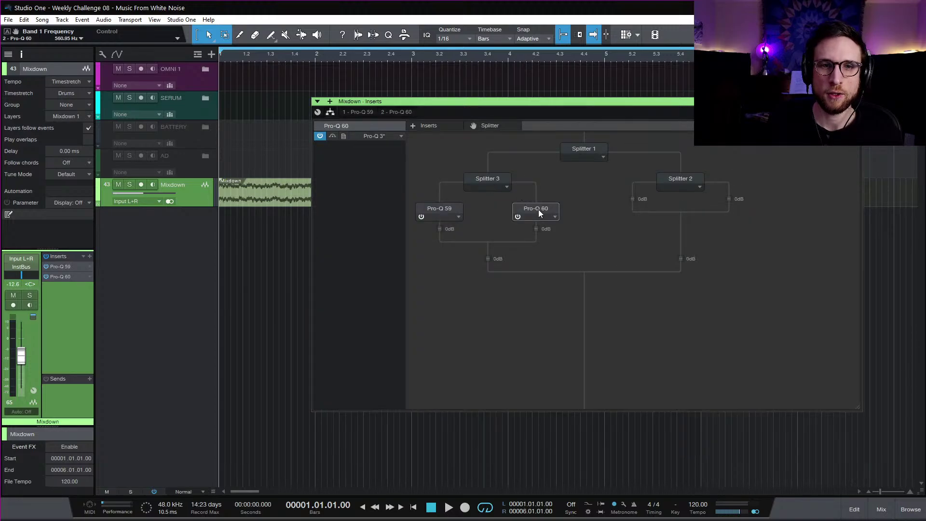
{"action": "left_click_drag", "start_coordinate": [539, 209], "coordinate": [645, 201]}
{"action": "double_click", "coordinate": [634, 208]}
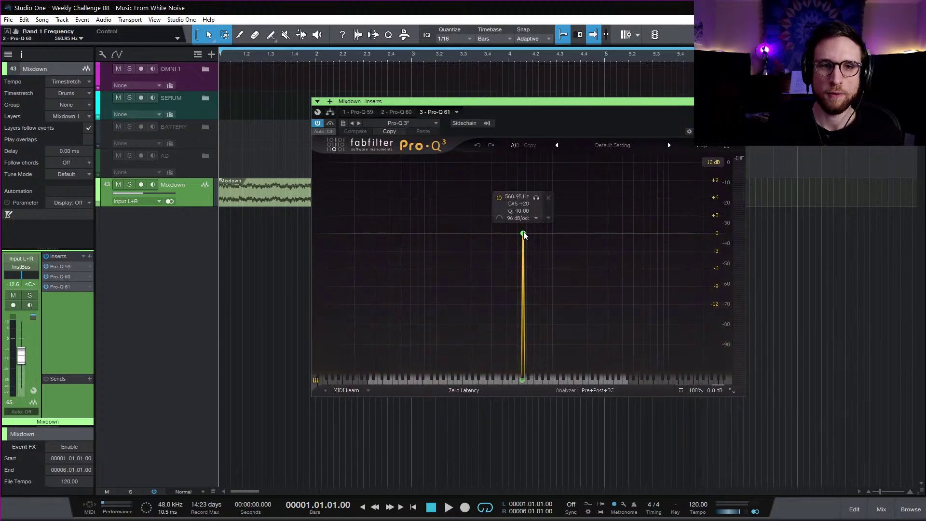
{"action": "left_click_drag", "start_coordinate": [523, 234], "coordinate": [557, 233]}
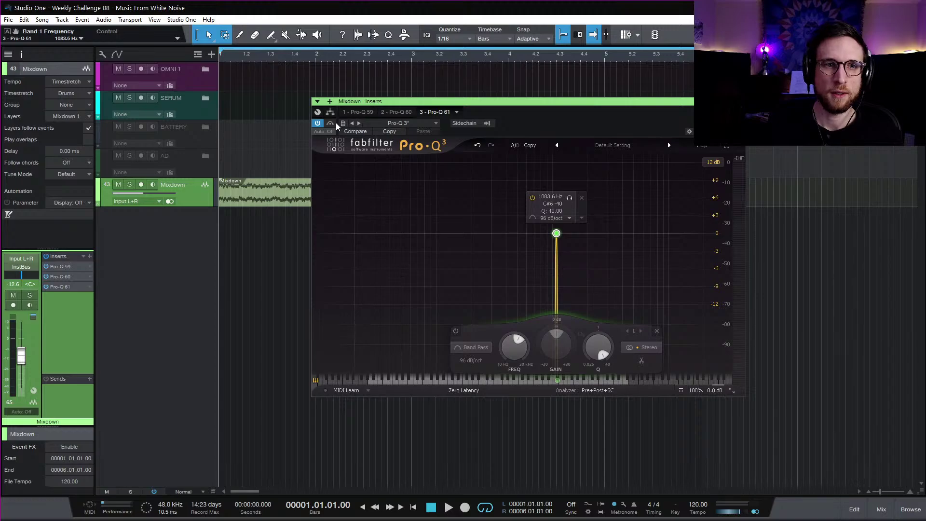
Step: Copy Pro-Q 61 to Splitter 2's remaining branch and move the copy's band to about 1471 Hz
{"action": "left_click", "coordinate": [330, 112]}
{"action": "left_click_drag", "start_coordinate": [644, 207], "coordinate": [716, 217]}
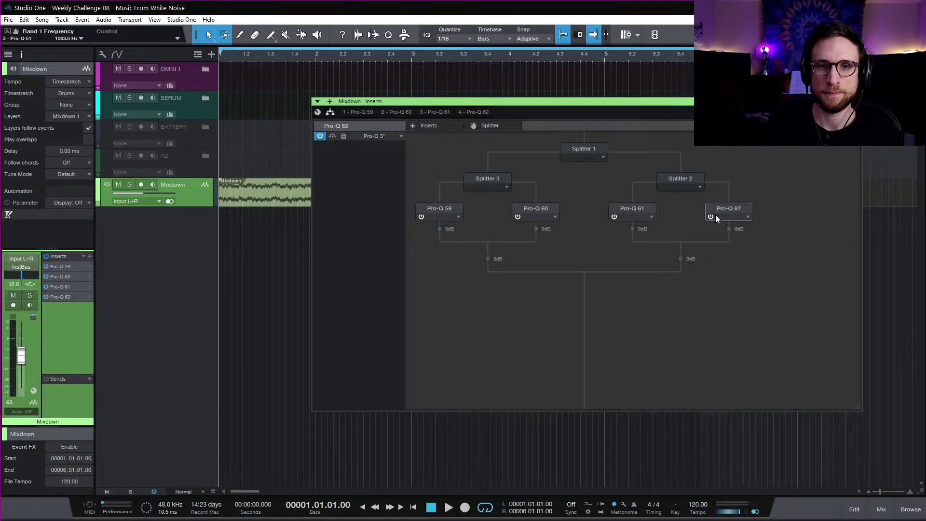
{"action": "double_click", "coordinate": [730, 211]}
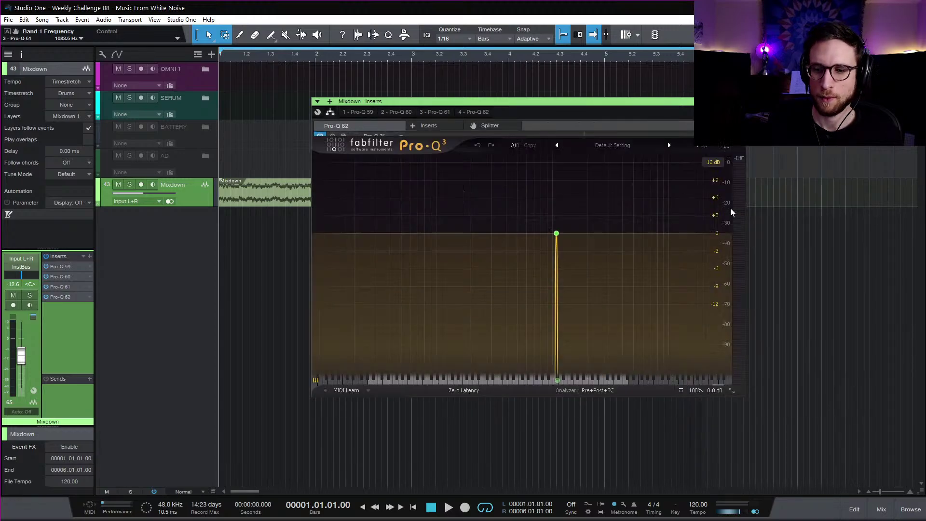
{"action": "mouse_move", "coordinate": [555, 233]}
{"action": "left_click_drag", "start_coordinate": [557, 234], "coordinate": [571, 235]}
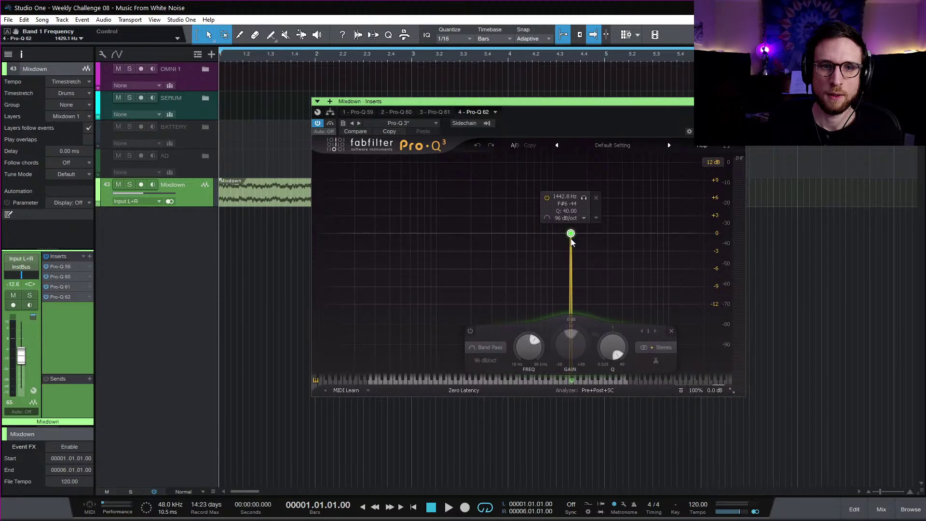
Step: Play the filtered noise, raise the Mixdown track's volume to +10.0 dB while listening, and stop playback
{"action": "key", "text": "space"}
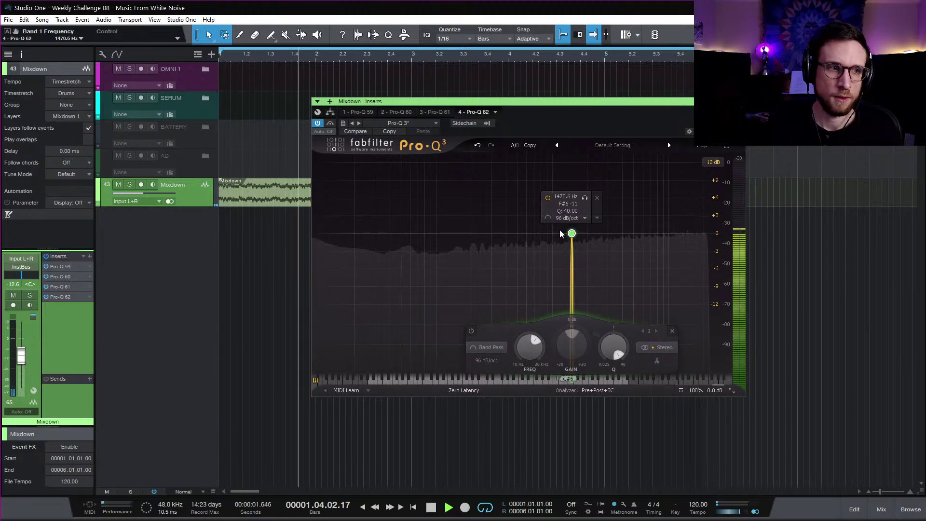
{"action": "left_click_drag", "start_coordinate": [21, 355], "coordinate": [24, 315]}
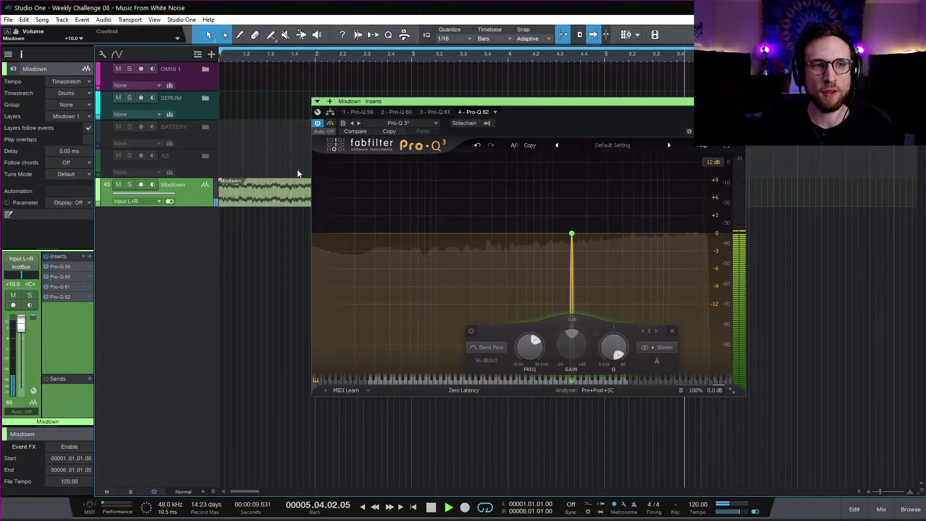
{"action": "mouse_move", "coordinate": [563, 201]}
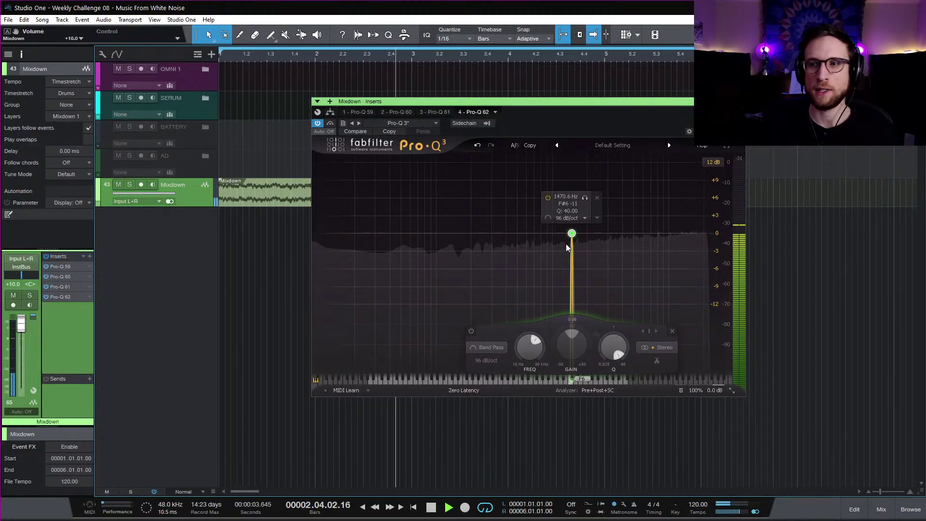
{"action": "key", "text": "space"}
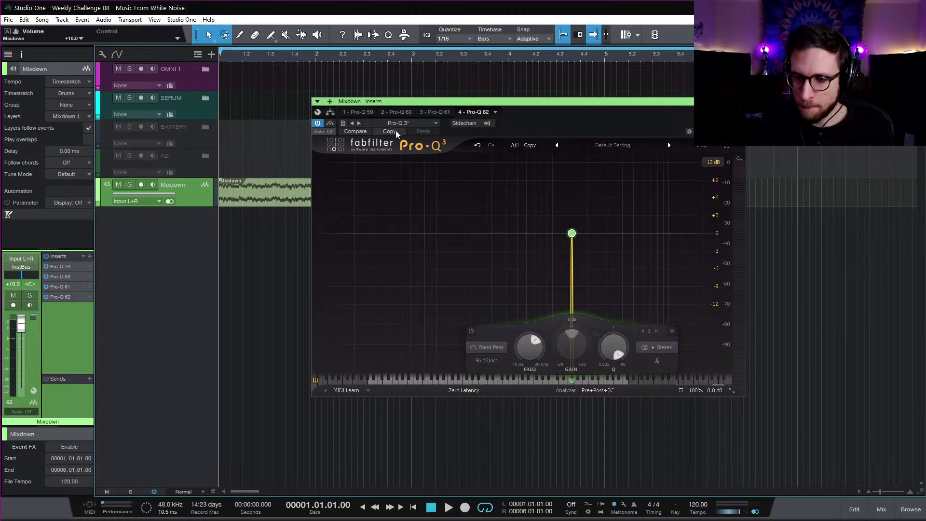
Step: Remove Pro-Q 60, Pro-Q 61 and Pro-Q 62 from the Mixdown track's splitter routing, keeping only Pro-Q 59
{"action": "left_click", "coordinate": [330, 112]}
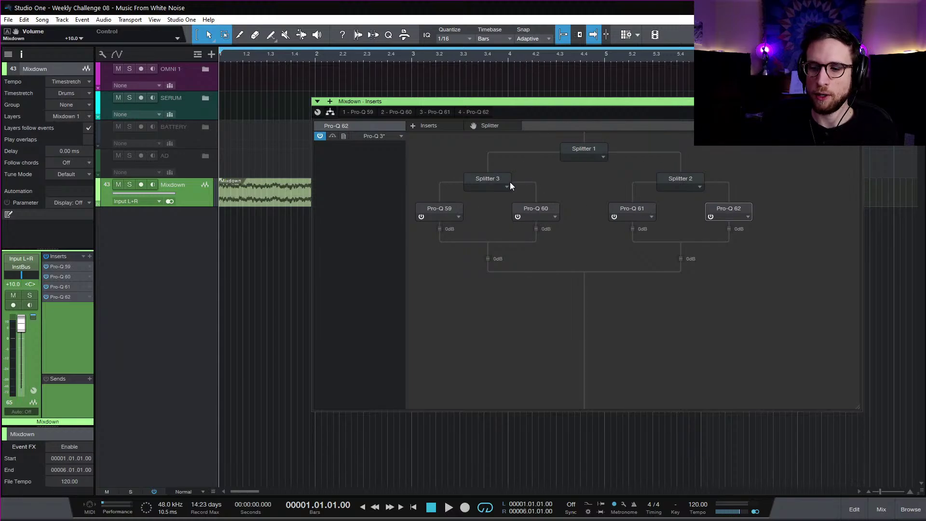
{"action": "left_click", "coordinate": [555, 217]}
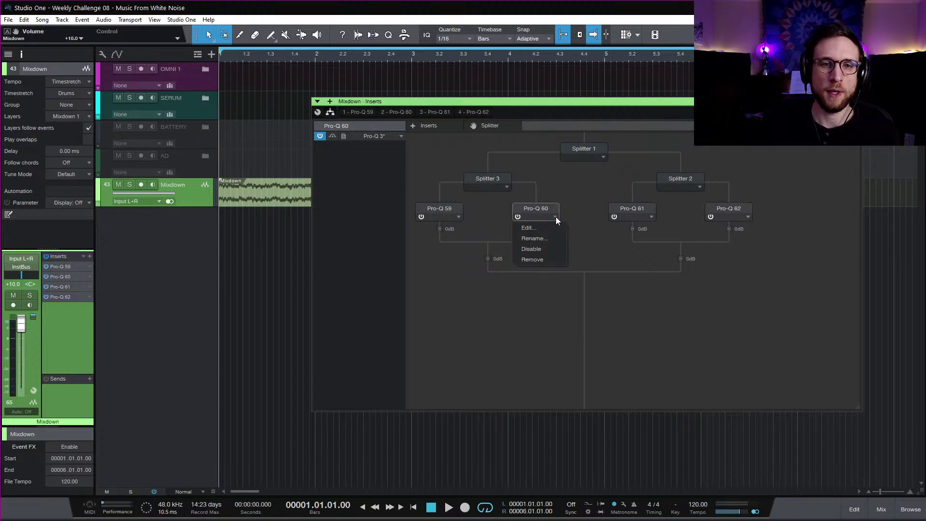
{"action": "left_click", "coordinate": [548, 258]}
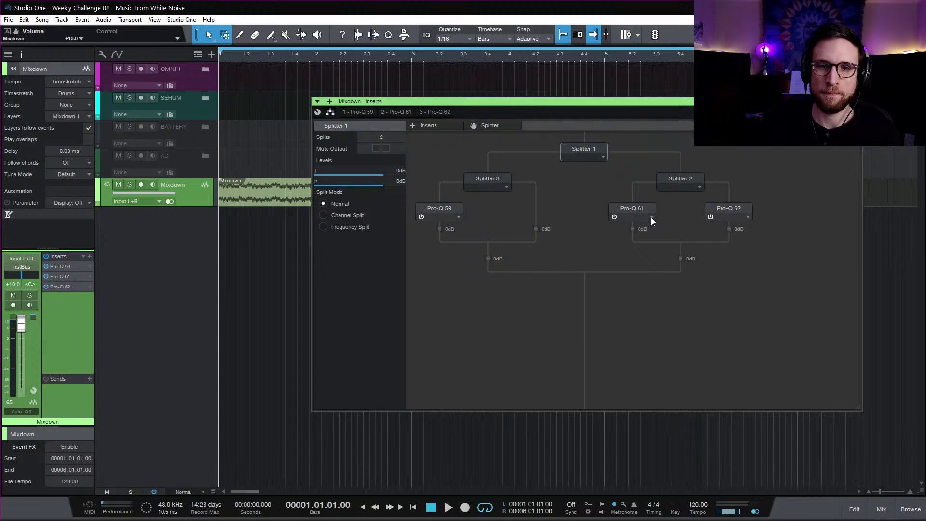
{"action": "left_click", "coordinate": [651, 217]}
{"action": "left_click", "coordinate": [646, 260]}
{"action": "left_click", "coordinate": [749, 217]}
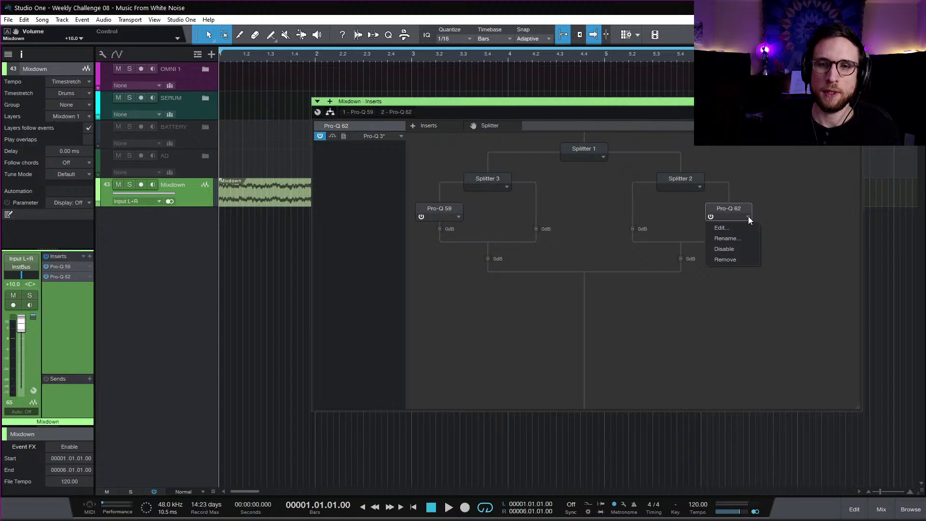
{"action": "left_click", "coordinate": [744, 260]}
{"action": "left_click", "coordinate": [857, 102]}
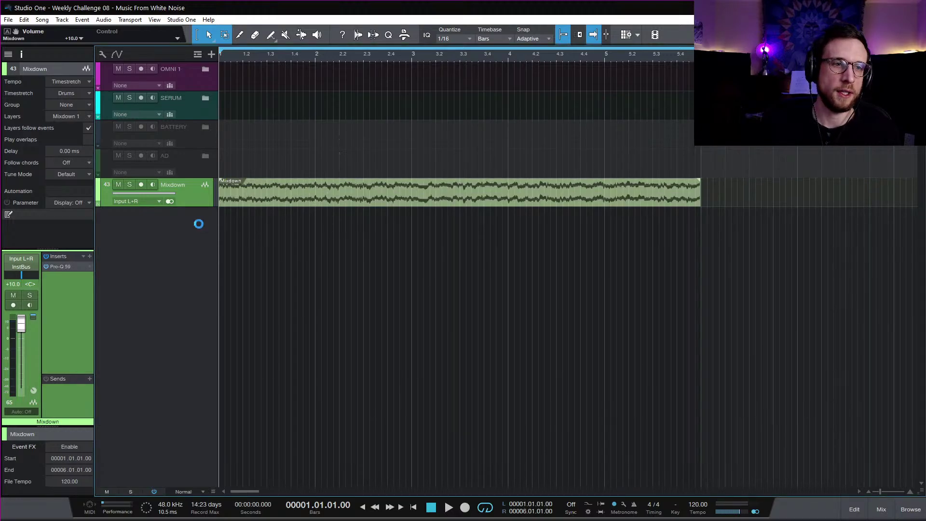
Step: Make a complete duplicate of the Mixdown track and remove all three splitters from the copy's insert routing, keeping its Pro-Q
{"action": "right_click", "coordinate": [198, 195]}
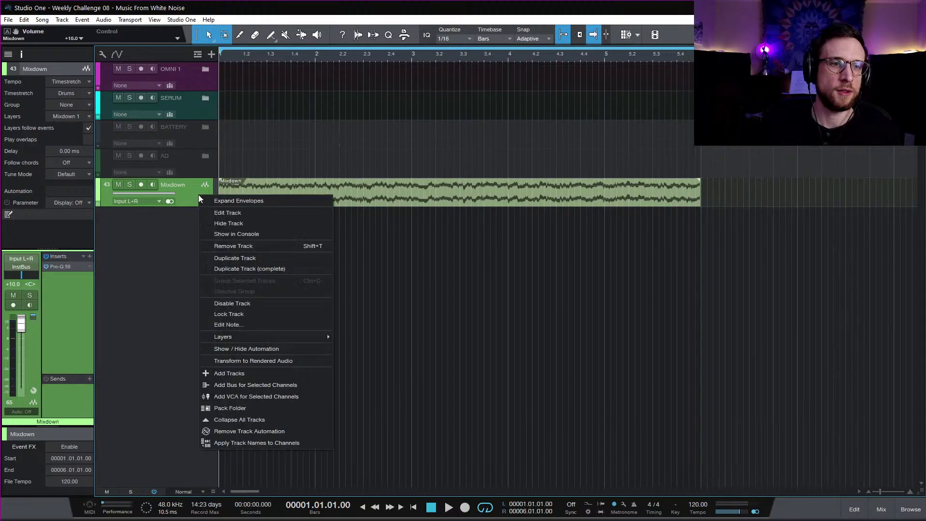
{"action": "left_click", "coordinate": [263, 268]}
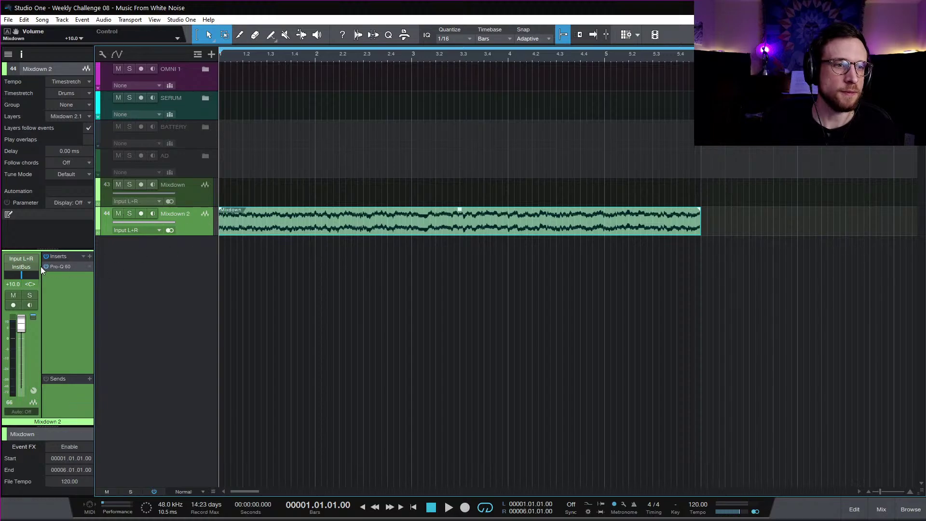
{"action": "left_click", "coordinate": [68, 267]}
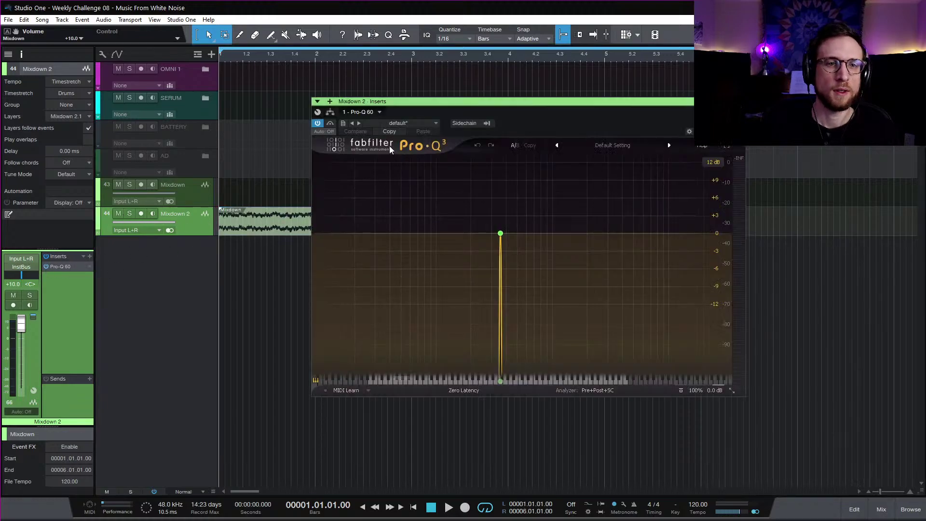
{"action": "left_click", "coordinate": [330, 113]}
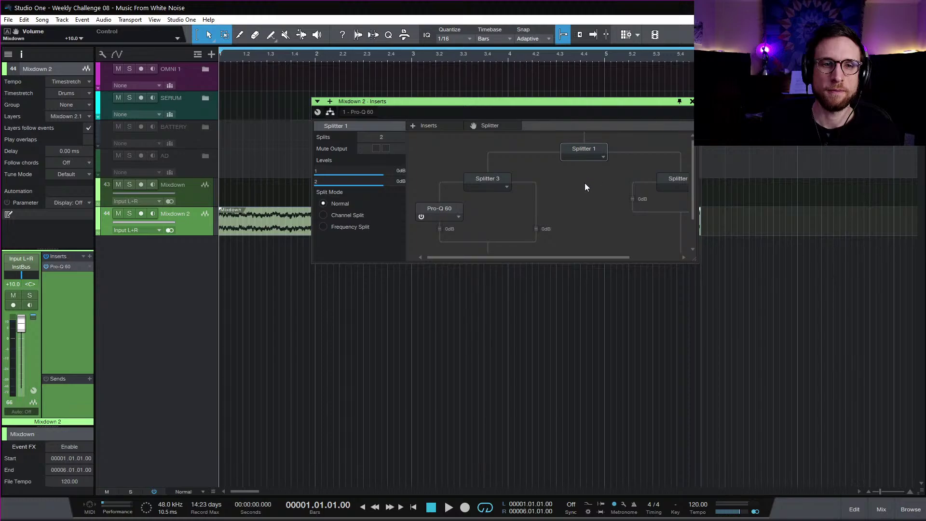
{"action": "left_click_drag", "start_coordinate": [698, 261], "coordinate": [832, 381]}
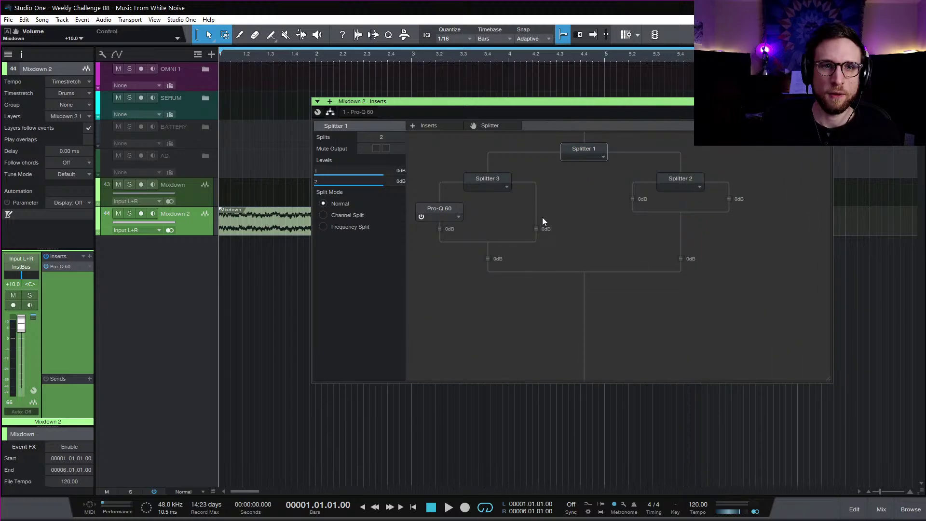
{"action": "left_click", "coordinate": [505, 185]}
{"action": "left_click", "coordinate": [507, 196]}
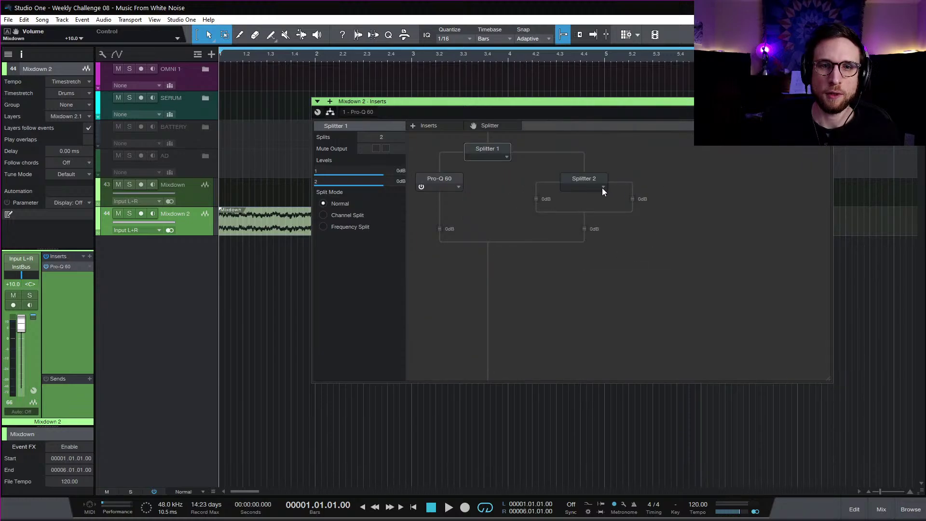
{"action": "left_click", "coordinate": [603, 188]}
{"action": "left_click", "coordinate": [602, 199]}
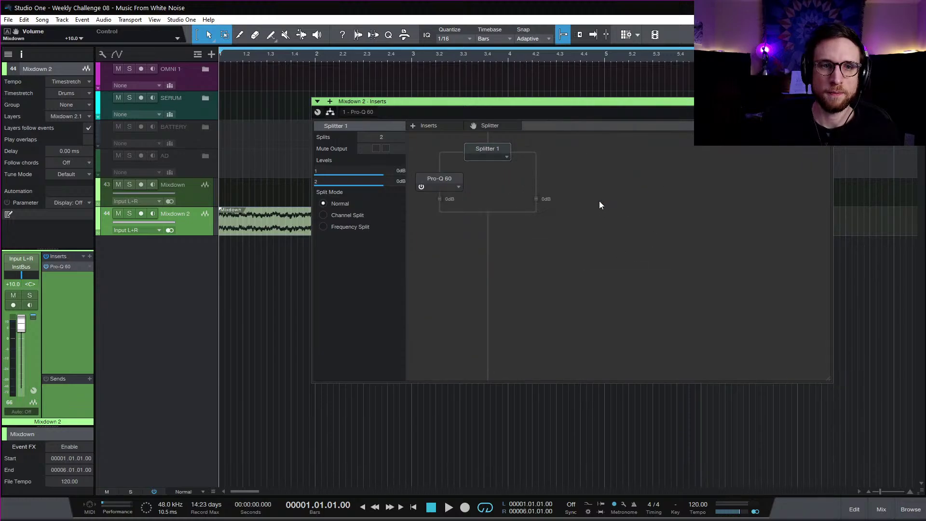
{"action": "left_click", "coordinate": [507, 157]}
{"action": "left_click", "coordinate": [501, 169]}
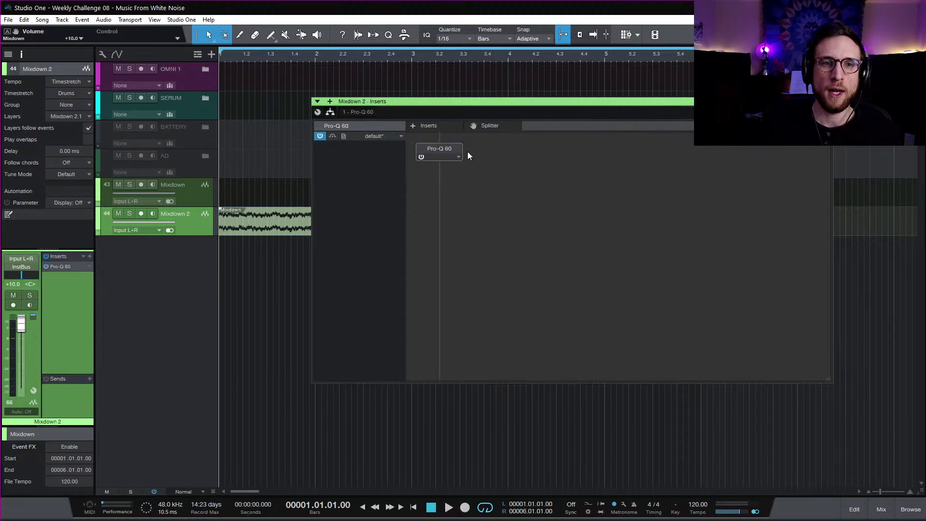
{"action": "left_click", "coordinate": [828, 101]}
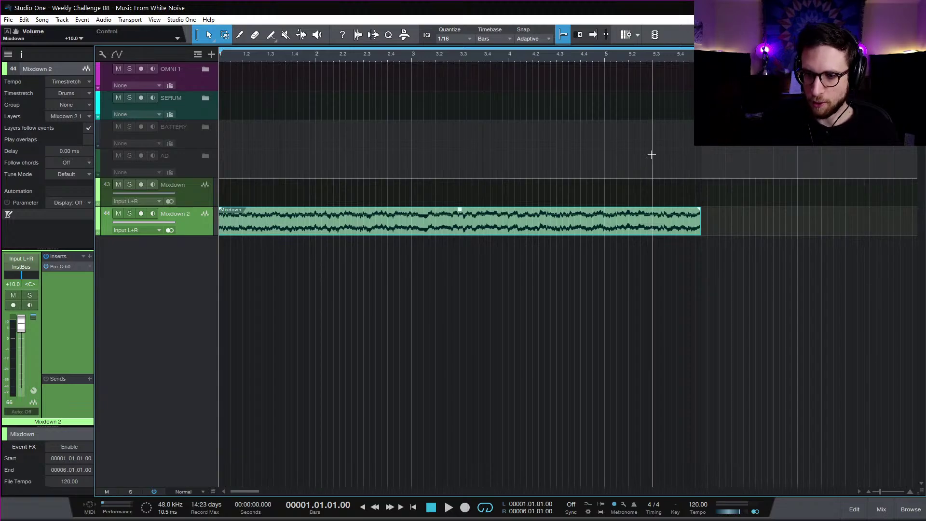
Step: Lower the Mixdown 2 track's volume to -4.6 dB and delete the original Mixdown track
{"action": "left_click", "coordinate": [206, 196]}
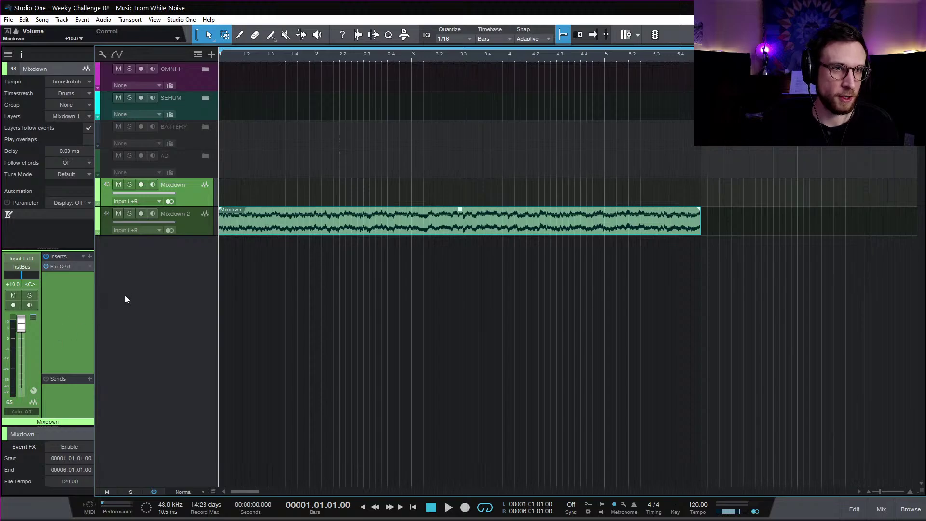
{"action": "left_click", "coordinate": [198, 227]}
{"action": "left_click_drag", "start_coordinate": [24, 318], "coordinate": [21, 339]}
{"action": "left_click", "coordinate": [213, 195]}
{"action": "key", "text": "Delete"}
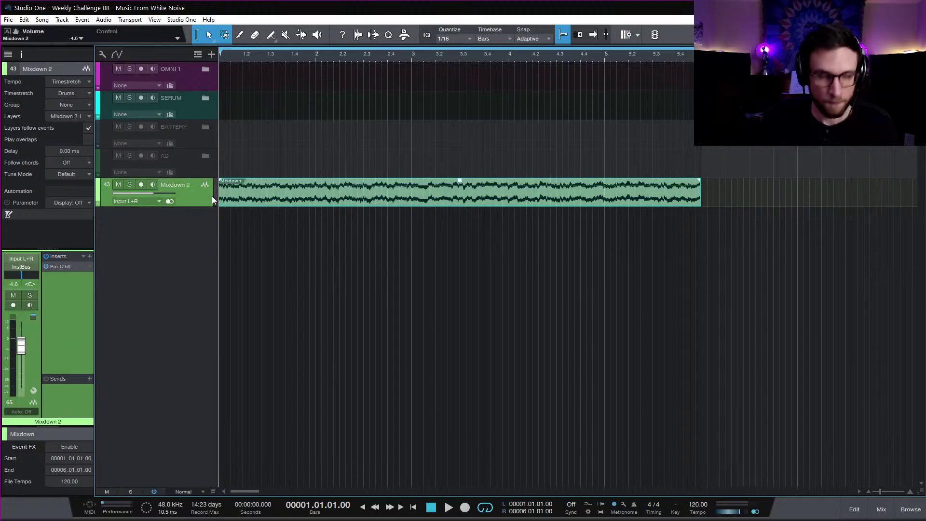
Step: Rename the Mixdown 2 track as Soprano
{"action": "left_click", "coordinate": [314, 243]}
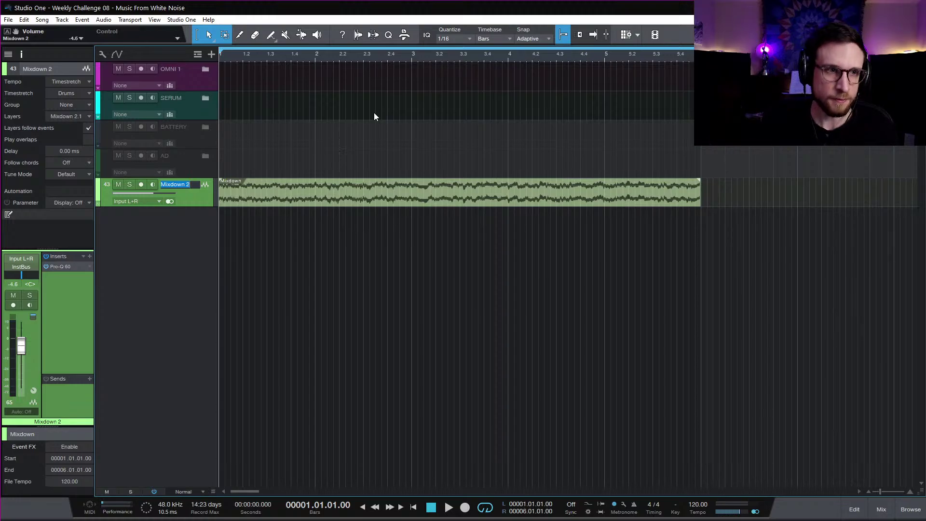
{"action": "type", "text": "Soprano"}
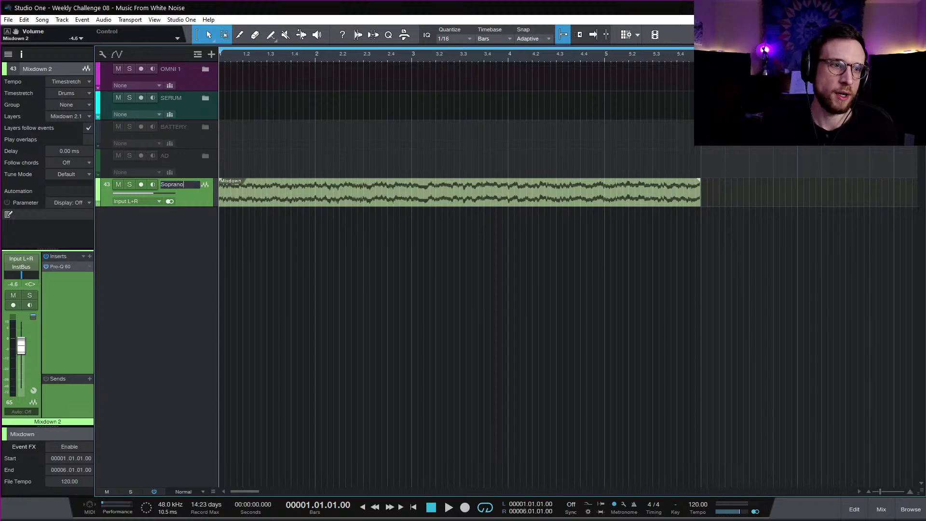
{"action": "key", "text": "Return"}
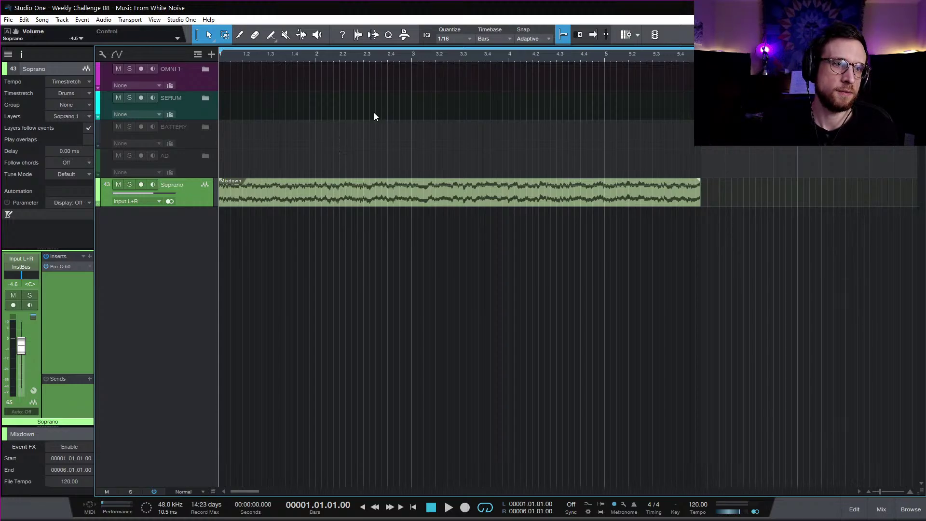
{"action": "left_click", "coordinate": [67, 268]}
{"action": "key", "text": "Escape"}
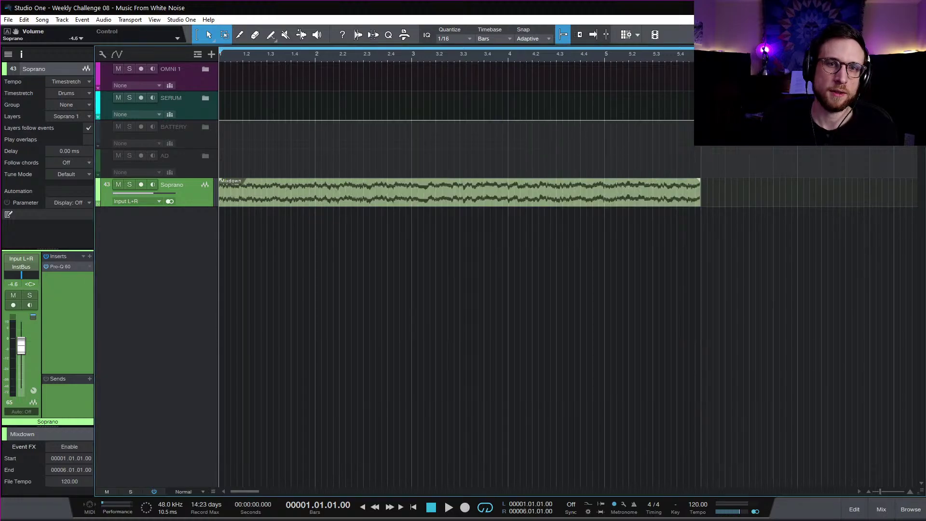
Step: Make a complete duplicate of the Soprano track and rename the copy as Alto
{"action": "right_click", "coordinate": [198, 199]}
{"action": "left_click", "coordinate": [264, 274]}
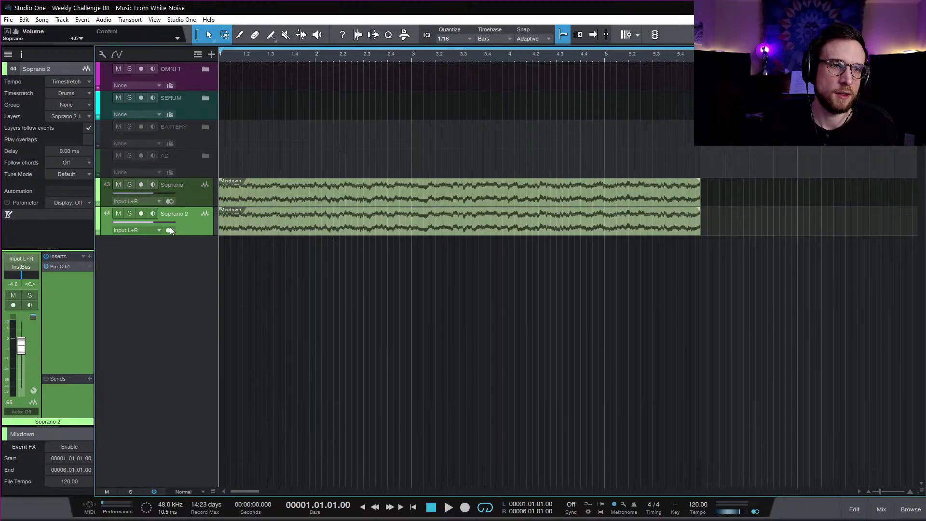
{"action": "type", "text": "Alto"}
{"action": "key", "text": "Return"}
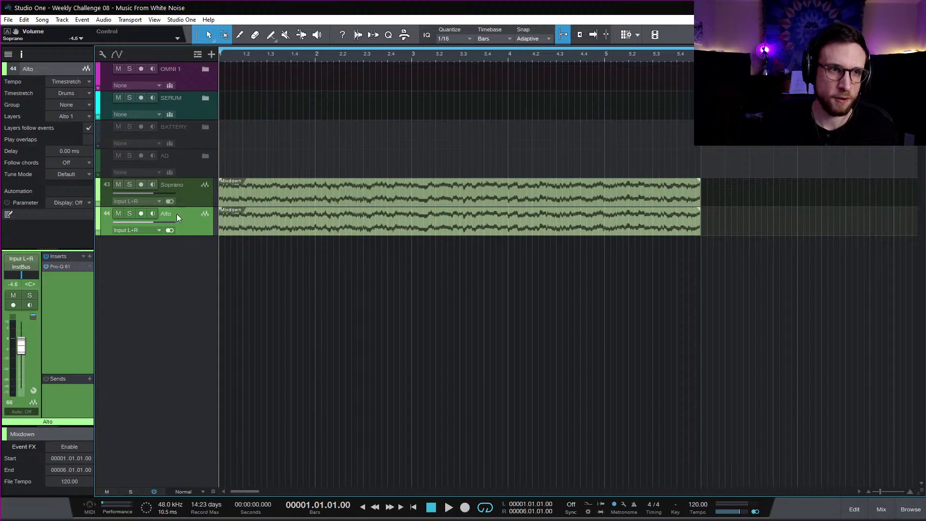
Step: Make a complete duplicate of the Alto track and rename the copy as Tenor
{"action": "right_click", "coordinate": [176, 213]}
{"action": "left_click", "coordinate": [273, 288]}
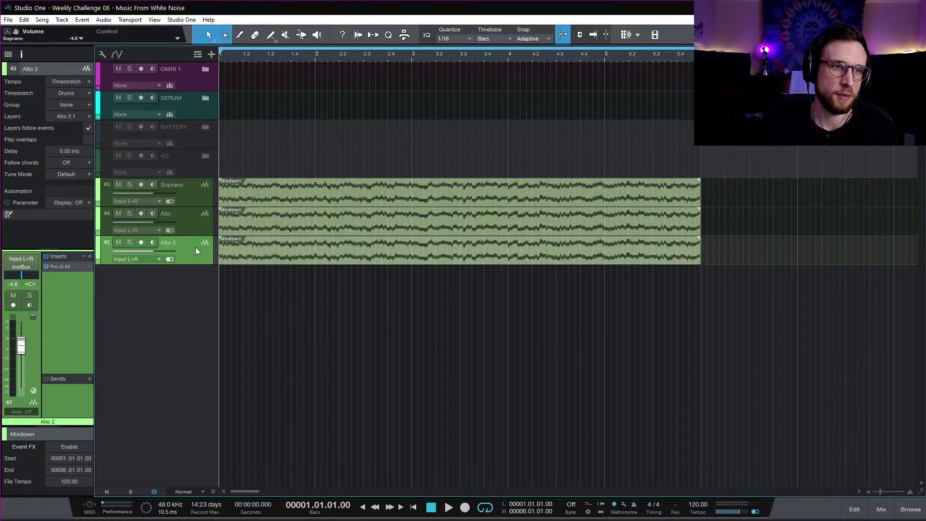
{"action": "double_click", "coordinate": [172, 241]}
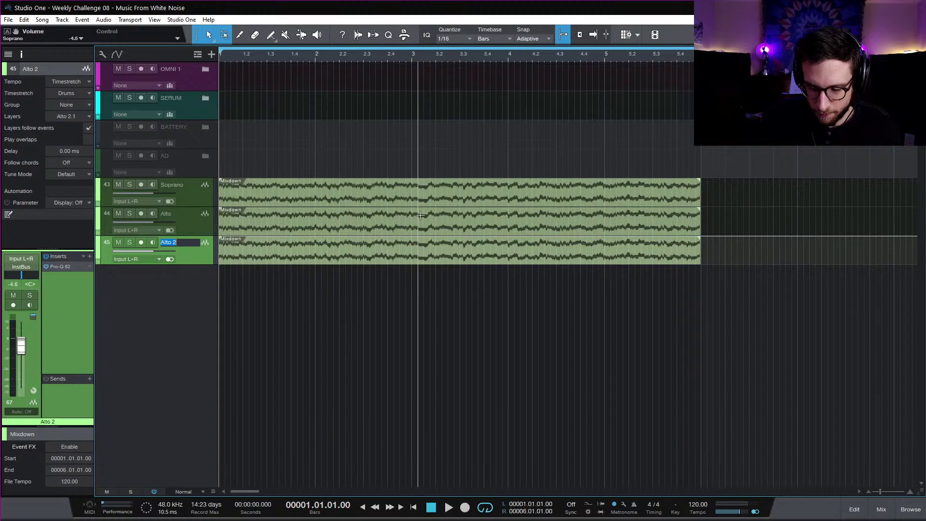
{"action": "type", "text": "Tenor"}
{"action": "key", "text": "Return"}
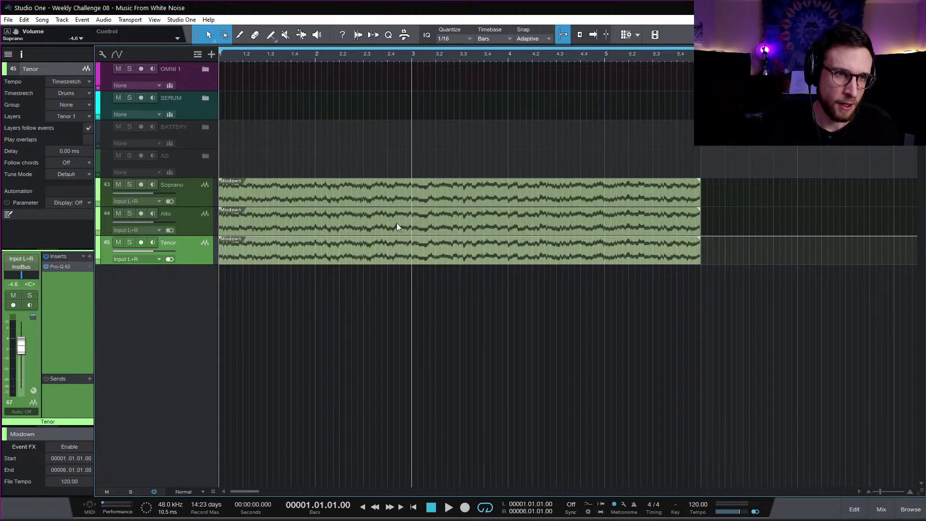
Step: Make a complete duplicate of the Tenor track and rename the copy as Baritone
{"action": "right_click", "coordinate": [187, 264]}
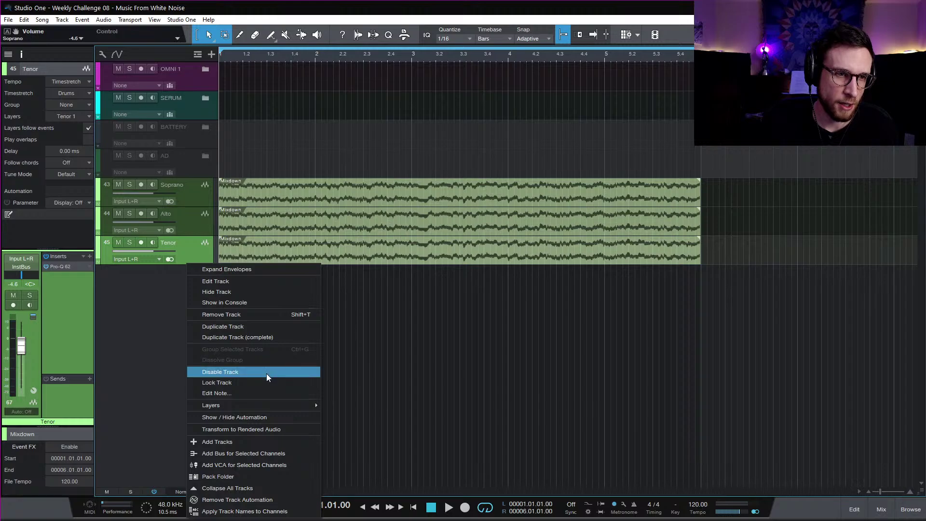
{"action": "left_click", "coordinate": [256, 337]}
{"action": "double_click", "coordinate": [175, 271]}
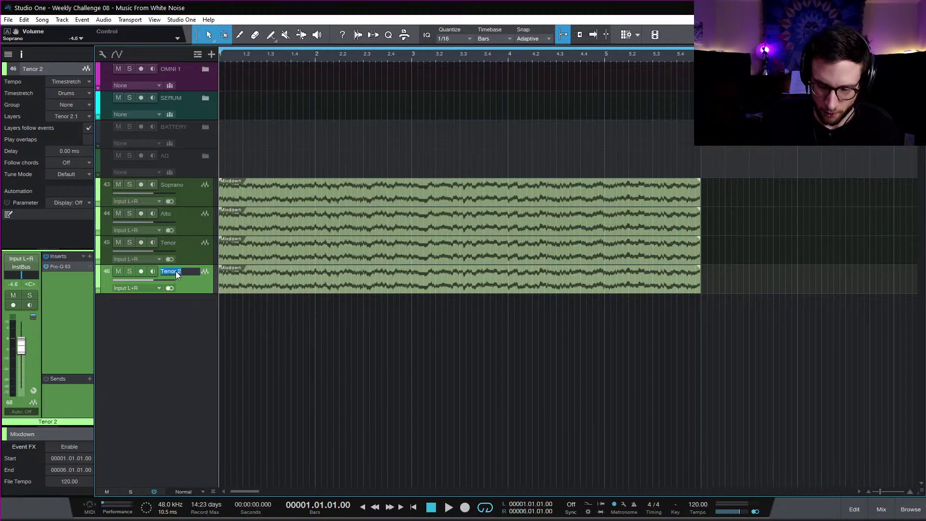
{"action": "type", "text": "Baritone"}
{"action": "key", "text": "Return"}
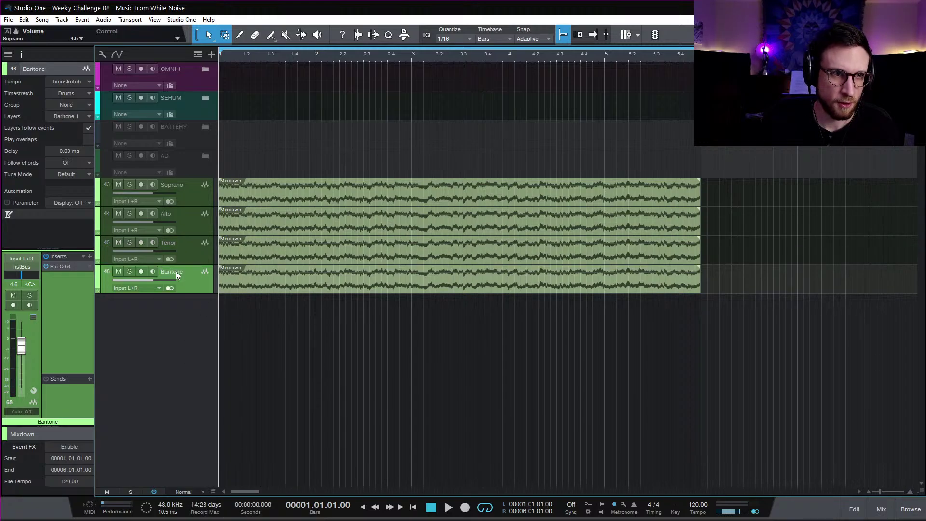
Step: Make a complete duplicate of the Baritone track and rename the copy as Bass
{"action": "right_click", "coordinate": [198, 284]}
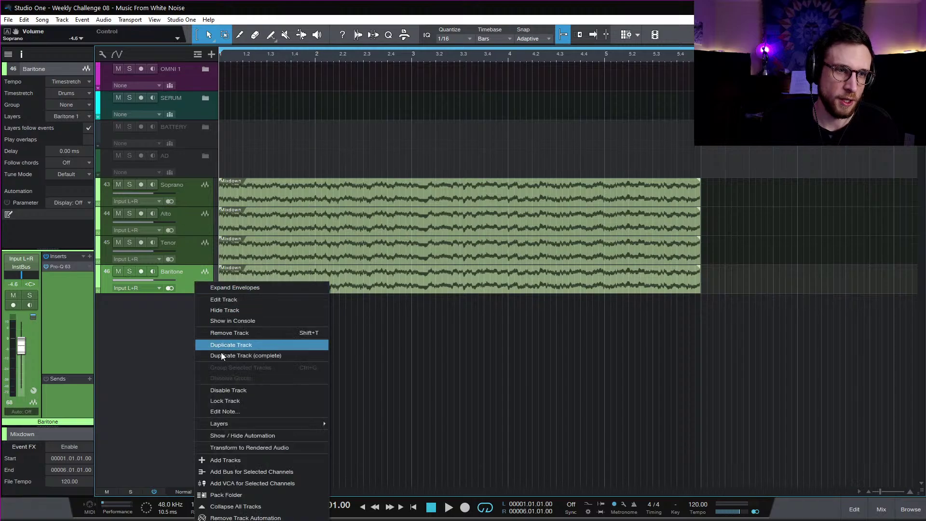
{"action": "left_click", "coordinate": [260, 355]}
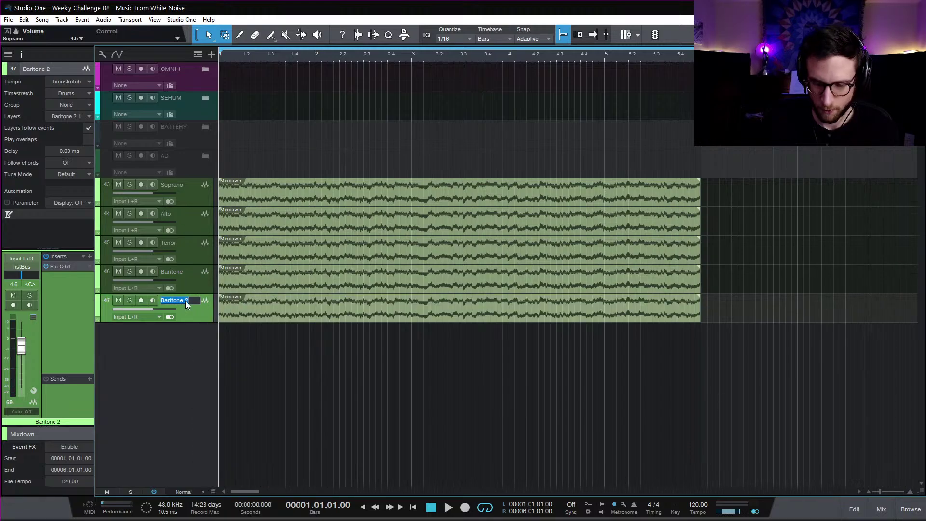
{"action": "type", "text": "Bass"}
{"action": "key", "text": "Return"}
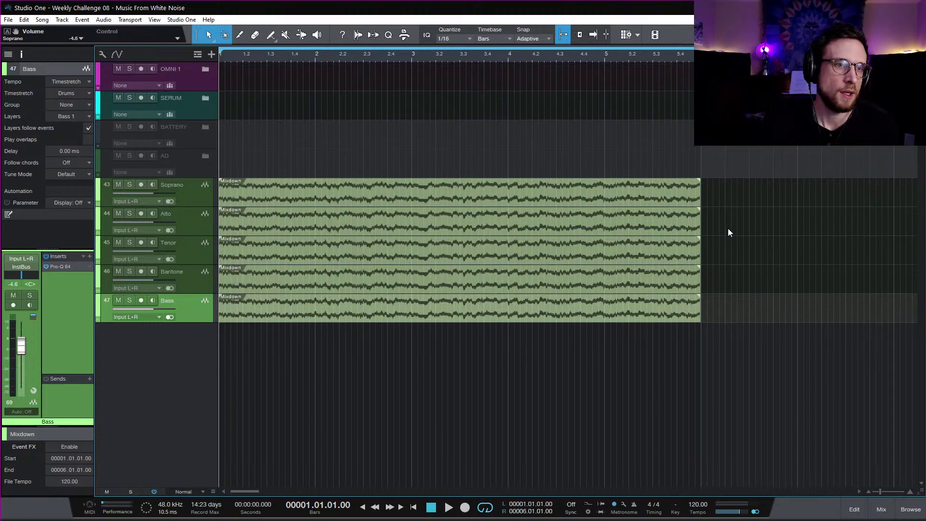
Step: Reset the volume of all five tracks from Soprano to Bass to 0 dB and route their channels to a new bus
{"action": "left_click", "coordinate": [192, 203], "text": "shift"}
{"action": "left_click", "coordinate": [24, 347], "text": "alt"}
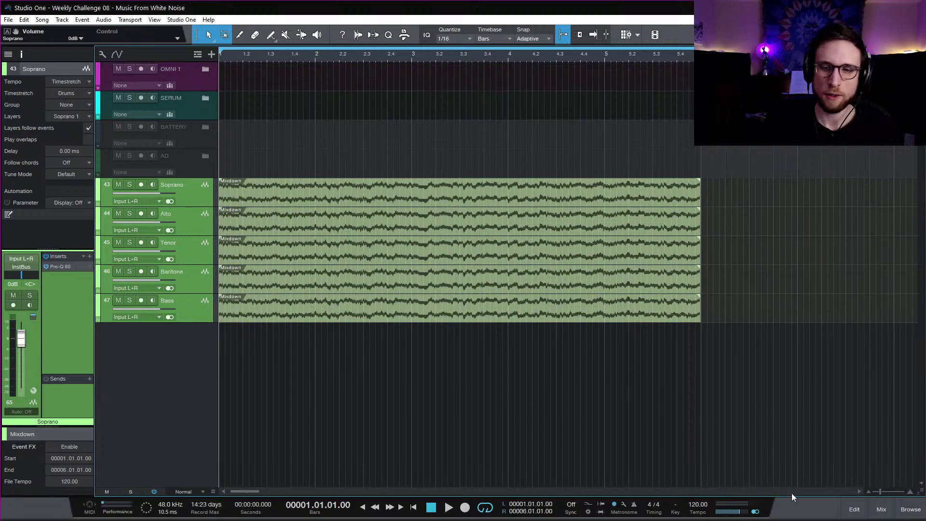
{"action": "left_click", "coordinate": [882, 509]}
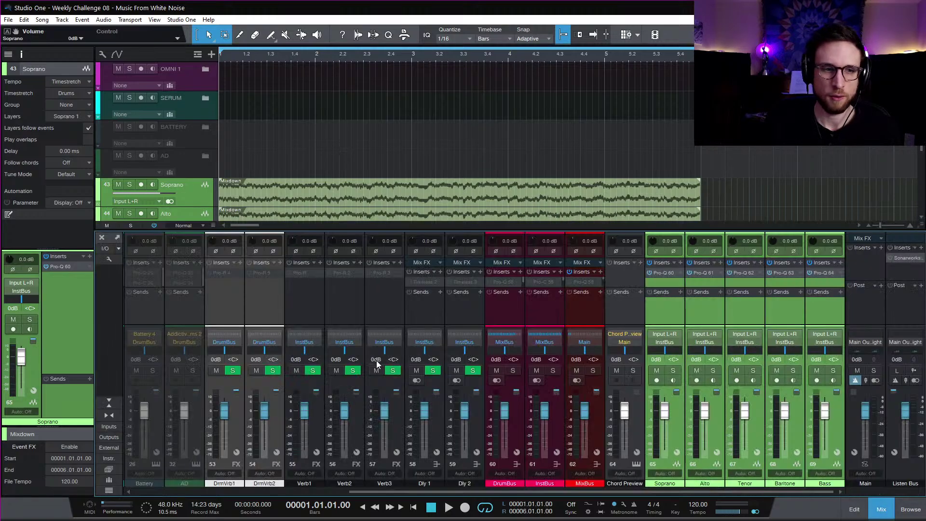
{"action": "right_click", "coordinate": [827, 315]}
{"action": "left_click", "coordinate": [893, 408]}
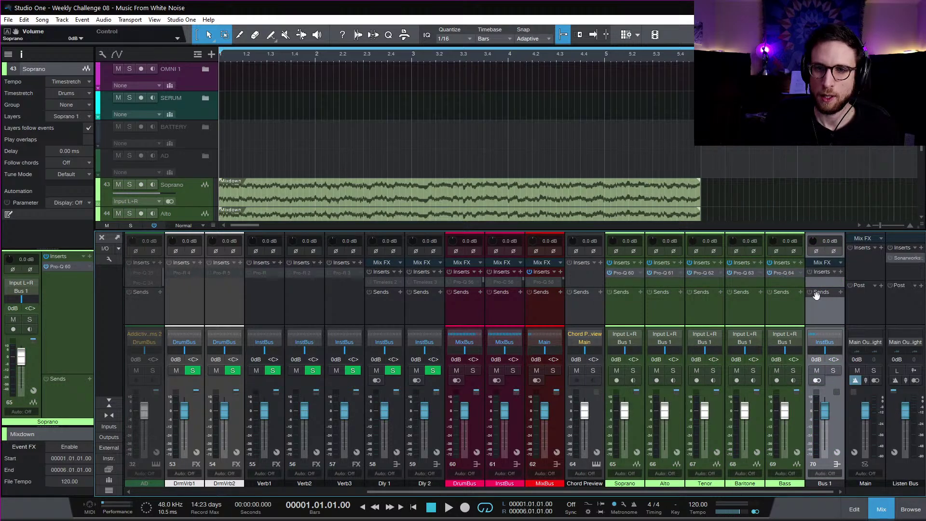
Step: Insert a Pro-L limiter on Bus 1 and lower its output level to about -7 dB
{"action": "left_click", "coordinate": [841, 272]}
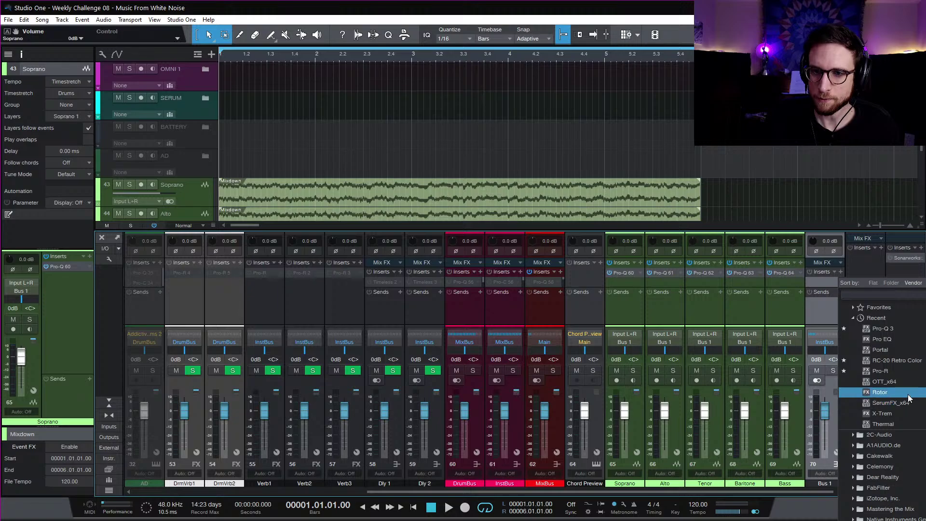
{"action": "left_click", "coordinate": [900, 310]}
{"action": "left_click", "coordinate": [881, 339]}
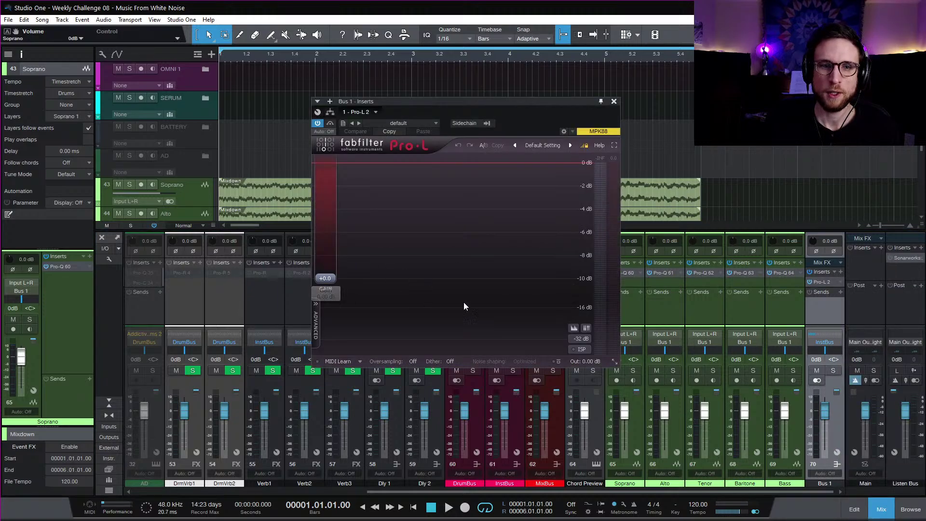
{"action": "left_click_drag", "start_coordinate": [585, 340], "coordinate": [583, 366]}
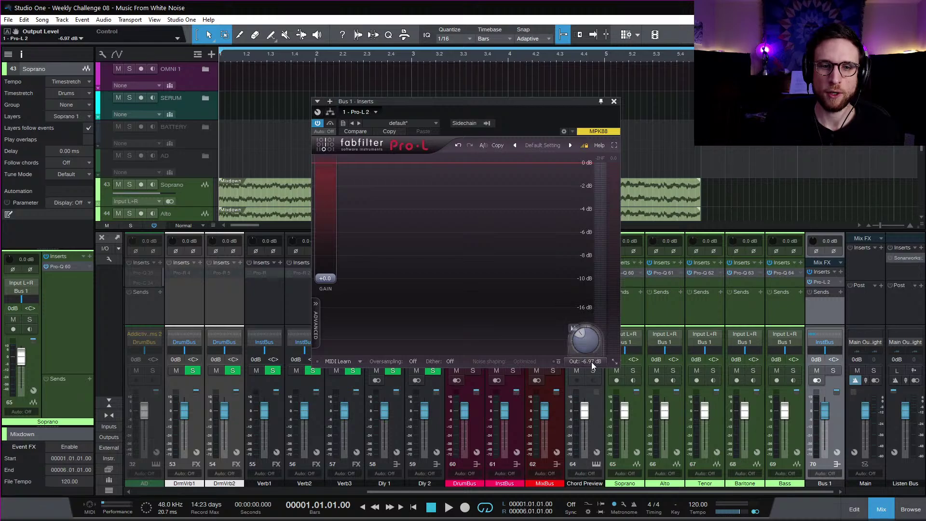
{"action": "left_click", "coordinate": [614, 101]}
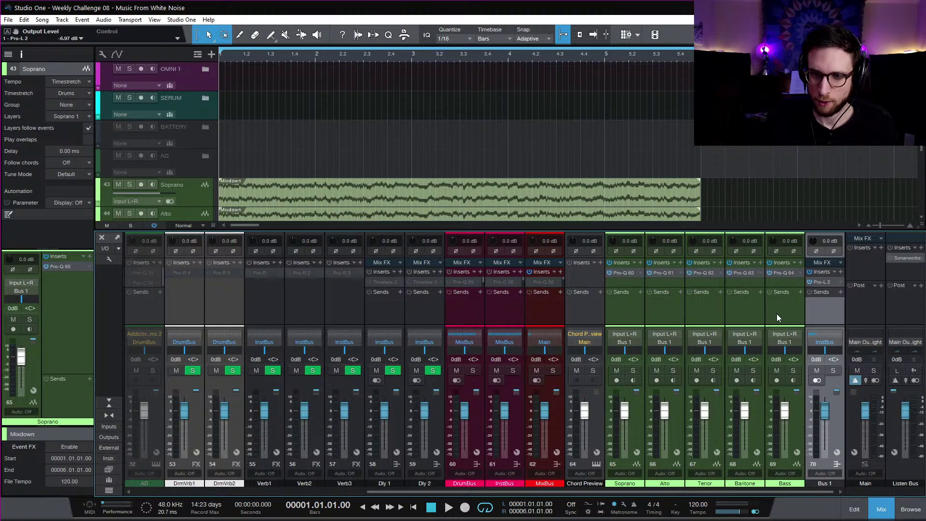
Step: Hide the Omni, Serum, Battery and AD channels from the mixer
{"action": "left_click", "coordinate": [580, 313]}
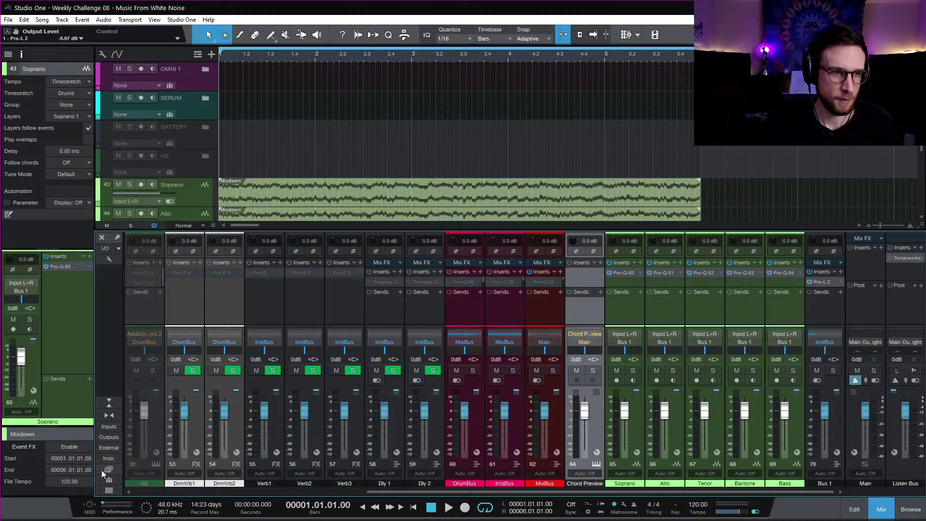
{"action": "left_click", "coordinate": [110, 490]}
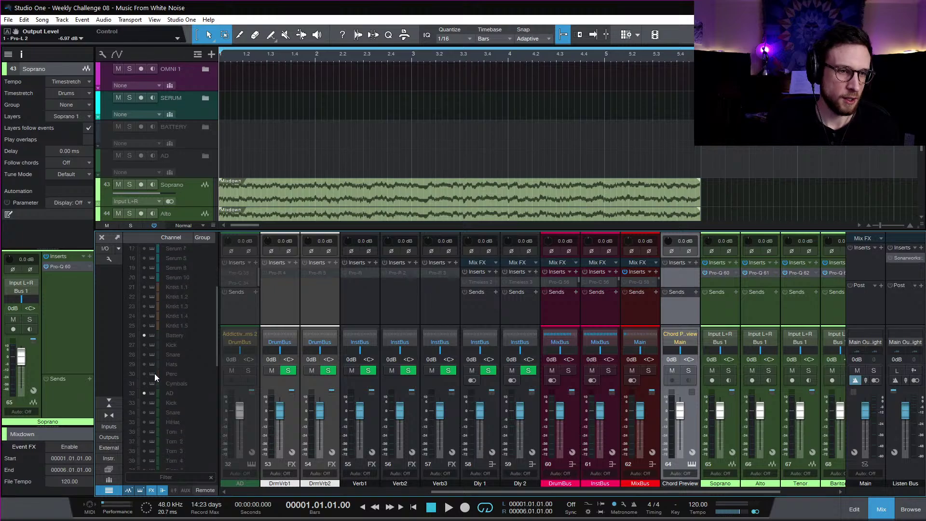
{"action": "scroll", "coordinate": [155, 373], "scroll_direction": "down", "scroll_amount": 10}
{"action": "scroll", "coordinate": [150, 315], "scroll_direction": "up", "scroll_amount": 15}
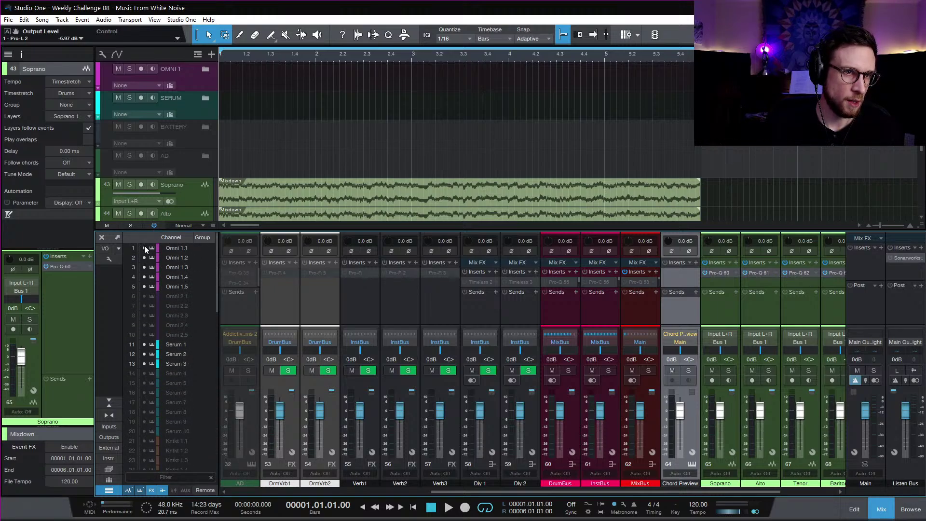
{"action": "left_click_drag", "start_coordinate": [144, 247], "coordinate": [150, 374]}
{"action": "scroll", "coordinate": [150, 371], "scroll_direction": "down", "scroll_amount": 2}
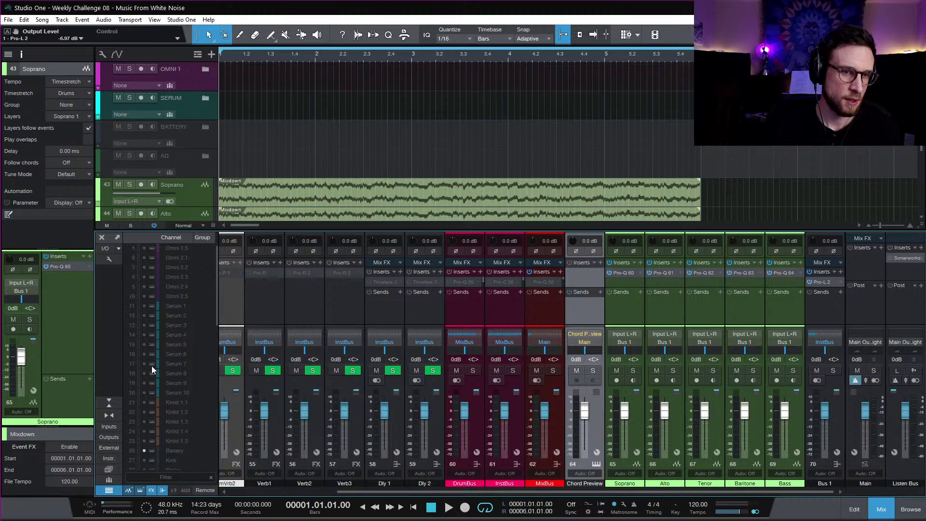
{"action": "scroll", "coordinate": [152, 366], "scroll_direction": "down", "scroll_amount": 3}
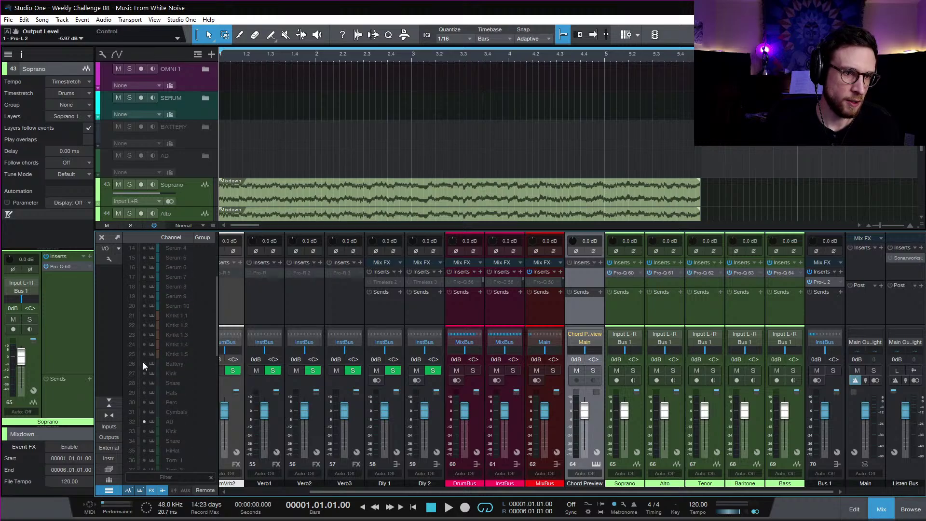
{"action": "scroll", "coordinate": [153, 372], "scroll_direction": "down", "scroll_amount": 1}
{"action": "scroll", "coordinate": [149, 382], "scroll_direction": "down", "scroll_amount": 5}
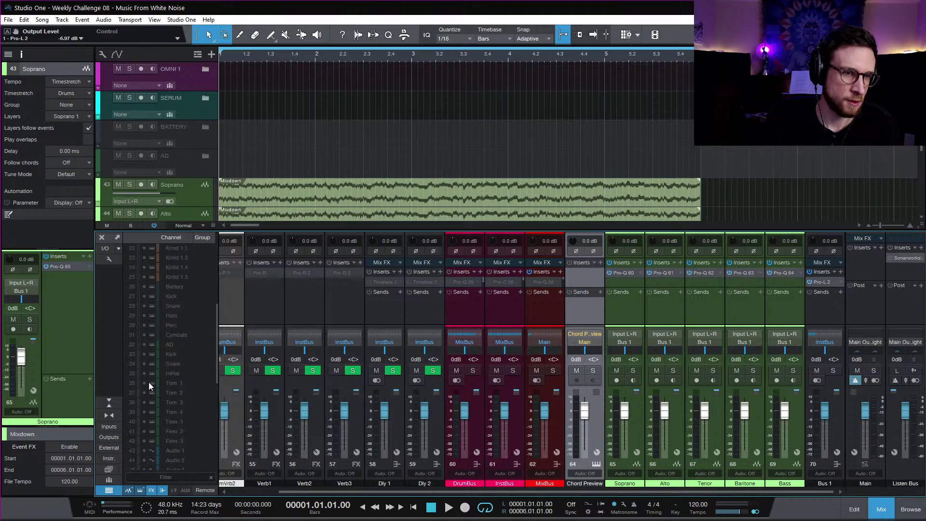
{"action": "scroll", "coordinate": [153, 371], "scroll_direction": "down", "scroll_amount": 4}
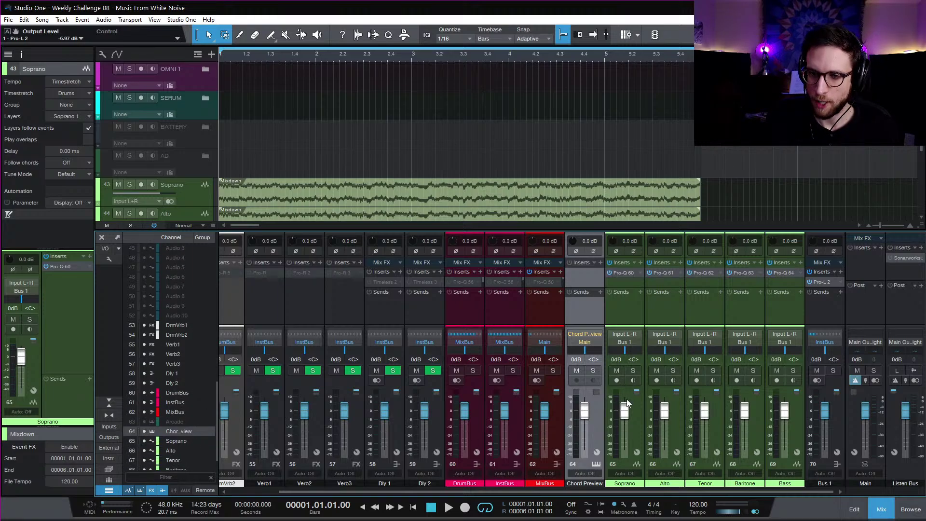
Step: Set the audio input of all five channels from Soprano to Bass to None
{"action": "left_click", "coordinate": [636, 314]}
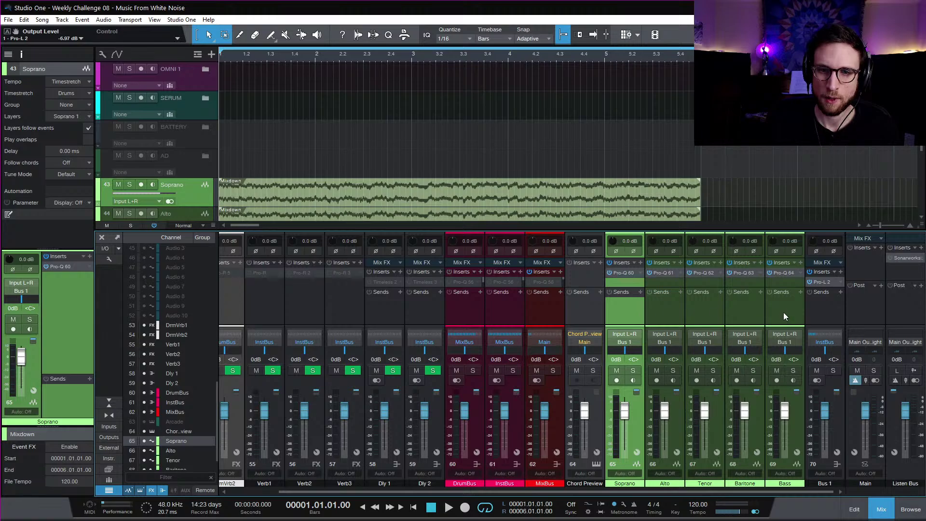
{"action": "left_click", "coordinate": [784, 312], "text": "shift"}
{"action": "left_click", "coordinate": [632, 334]}
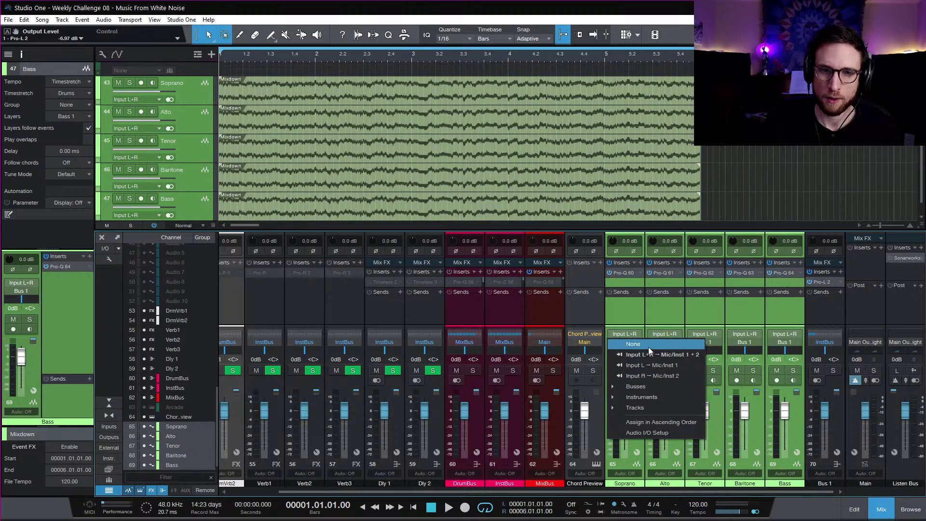
{"action": "left_click", "coordinate": [649, 345]}
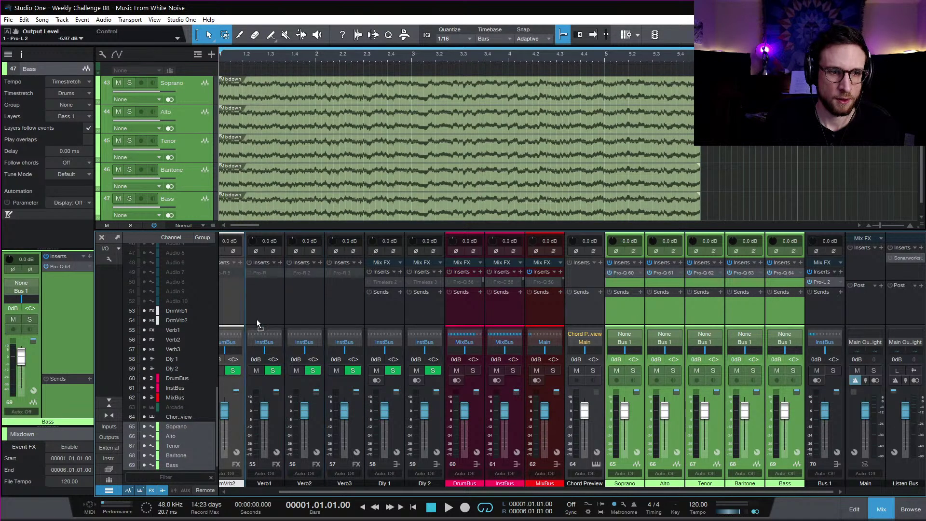
Step: Move the five channels from Soprano to Bass ahead of the reverb channels, to the start of the mixer and track list
{"action": "left_click_drag", "start_coordinate": [256, 319], "coordinate": [258, 320]}
{"action": "scroll", "coordinate": [405, 339], "scroll_direction": "up", "scroll_amount": 1}
{"action": "left_click_drag", "start_coordinate": [327, 308], "coordinate": [232, 308]}
Step: Place Bus 1 directly after the Bass channel and rename it TonalBus
{"action": "scroll", "coordinate": [757, 311], "scroll_direction": "right", "scroll_amount": 1}
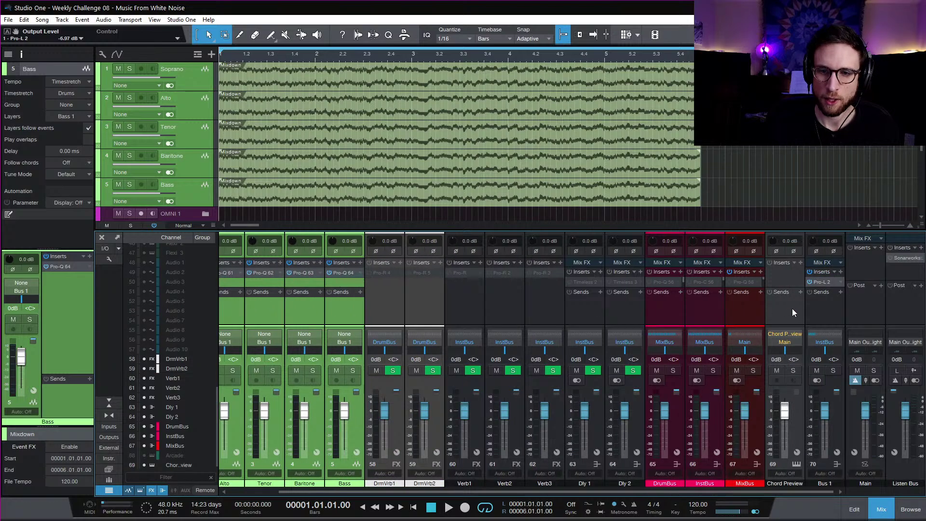
{"action": "left_click", "coordinate": [823, 315]}
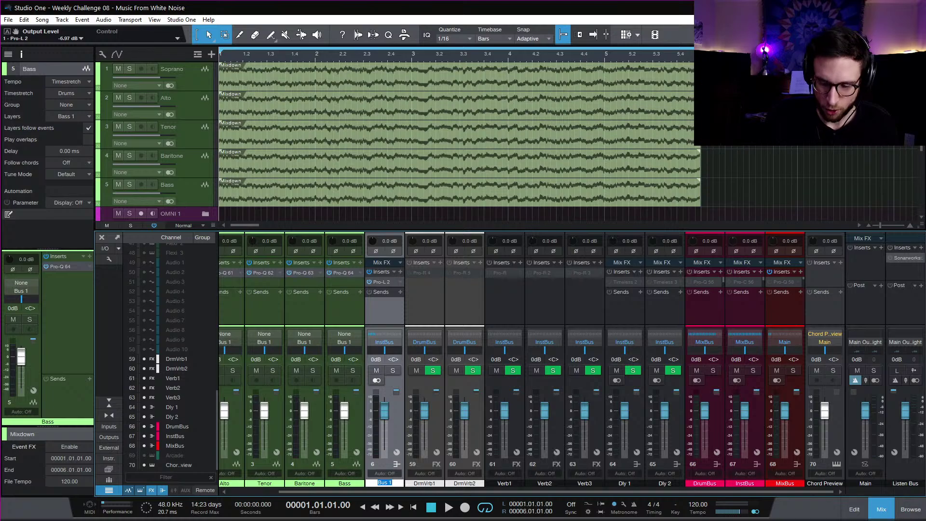
{"action": "type", "text": "Tonal"}
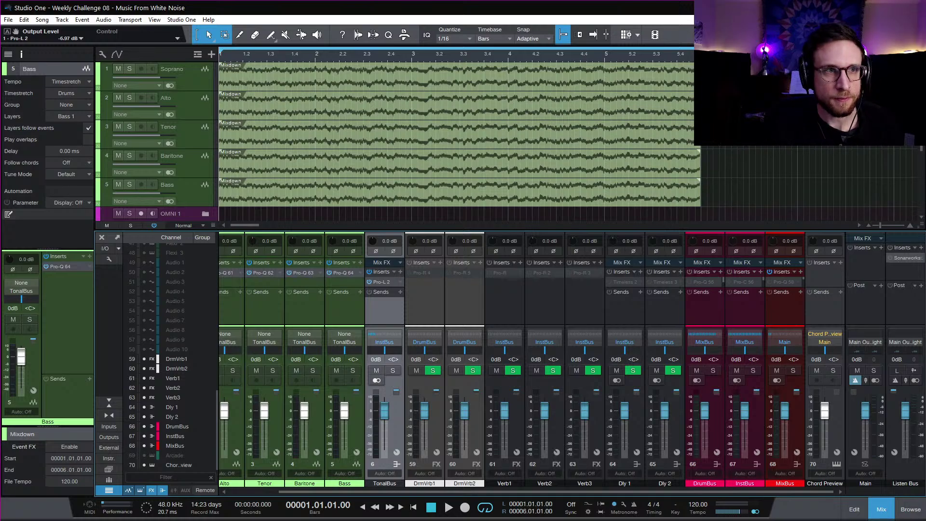
Step: Hide the Chord Preview channel from the mixer and close the mixer
{"action": "left_click", "coordinate": [827, 312]}
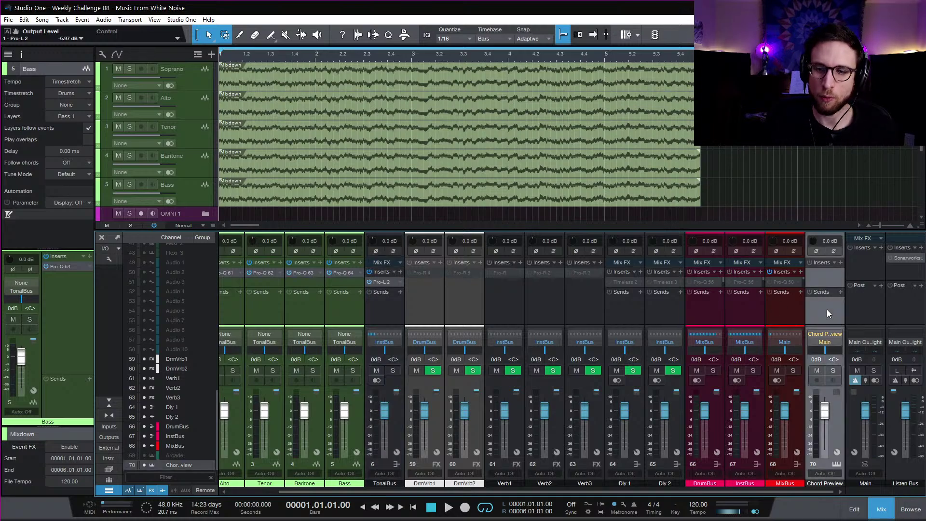
{"action": "left_click", "coordinate": [144, 466]}
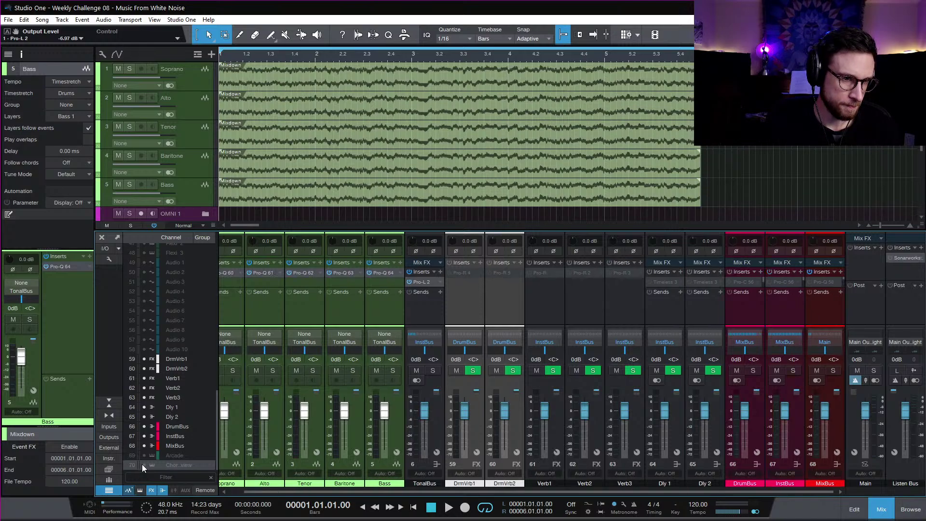
{"action": "left_click", "coordinate": [877, 515]}
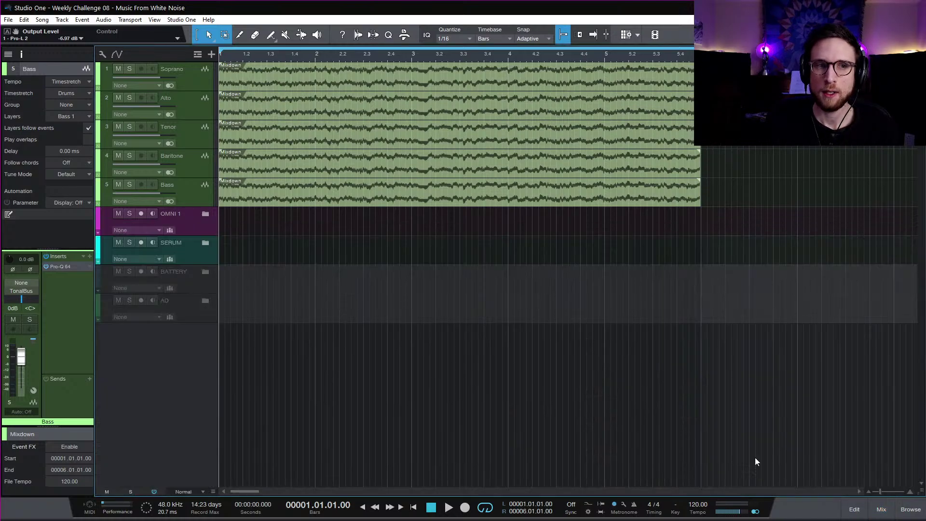
Step: Open the Pro-Q 3 filter on the Bass track and solo the track
{"action": "left_click", "coordinate": [22, 54]}
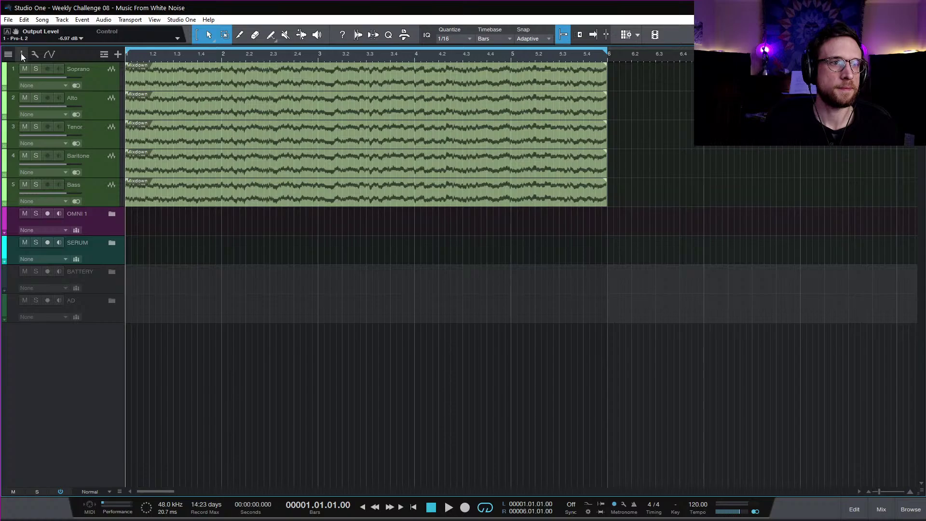
{"action": "left_click", "coordinate": [22, 57]}
{"action": "left_click", "coordinate": [195, 192]}
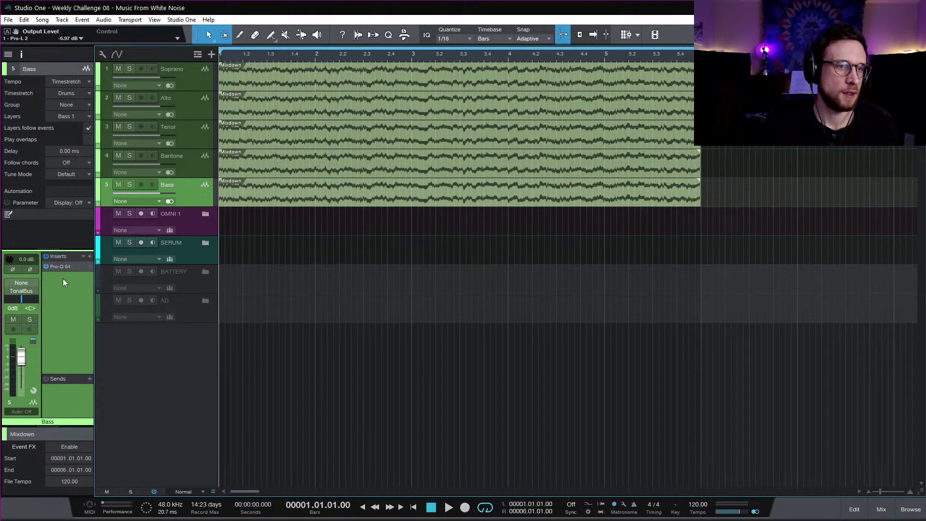
{"action": "left_click", "coordinate": [64, 266]}
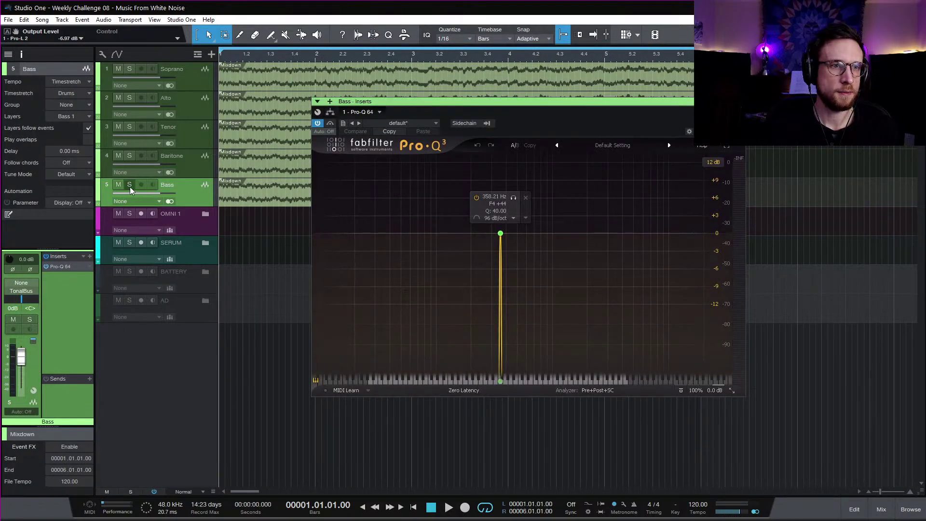
{"action": "left_click", "coordinate": [129, 186]}
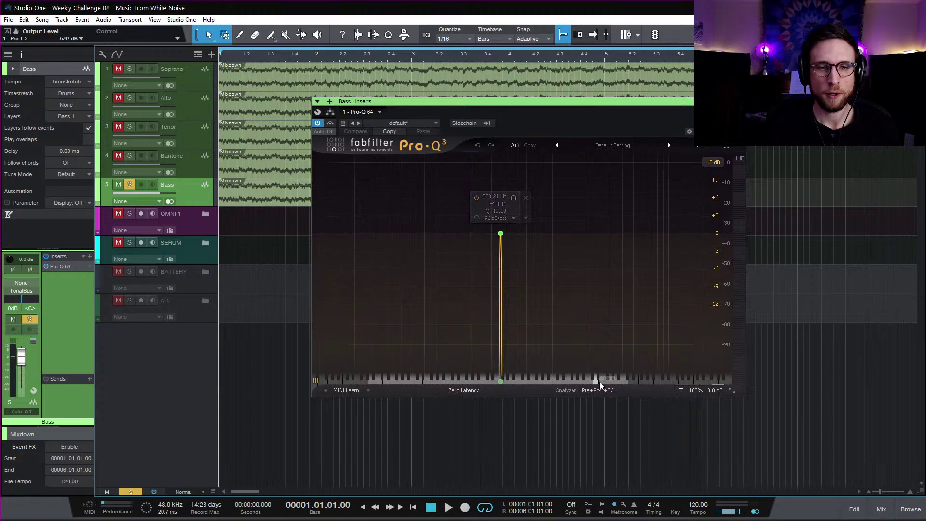
Step: Set the frequency of the Bass track's band-pass filter to E2
{"action": "left_click", "coordinate": [315, 380]}
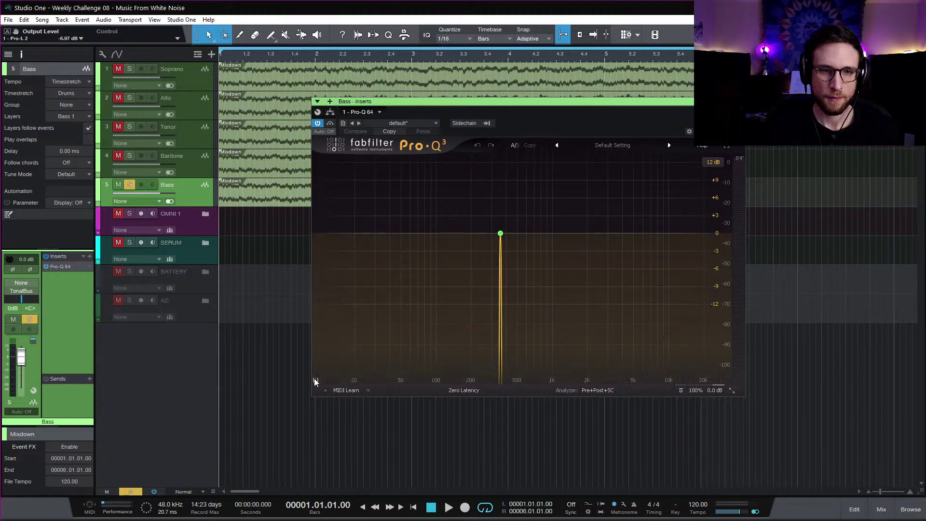
{"action": "left_click", "coordinate": [315, 379]}
{"action": "left_click_drag", "start_coordinate": [500, 241], "coordinate": [425, 250]}
{"action": "double_click", "coordinate": [397, 354]}
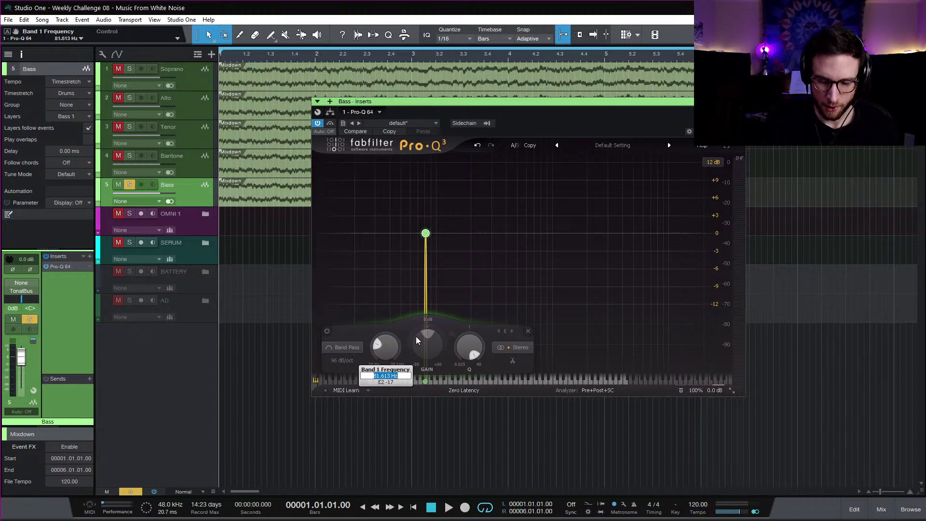
{"action": "type", "text": "E2"}
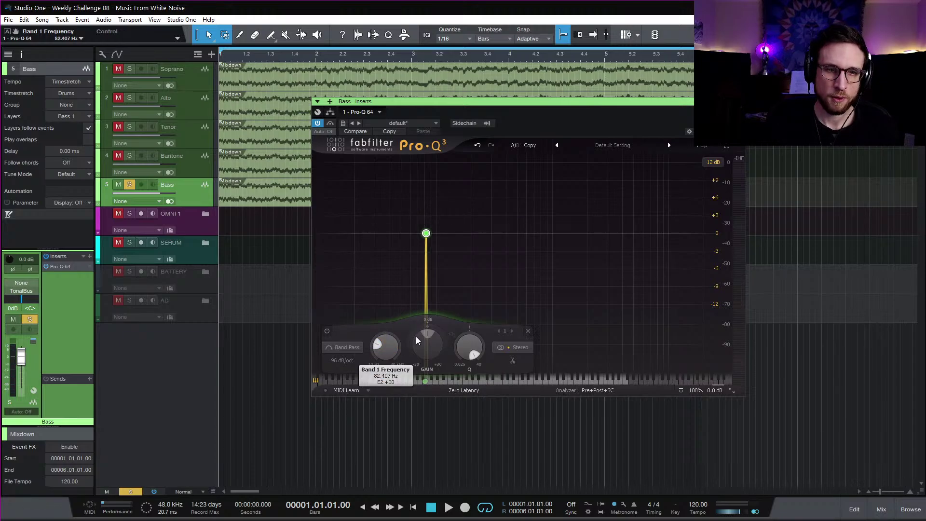
Step: Play the soloed Bass track and raise its Pro-Q 3 output level to about +16.5 dB
{"action": "key", "text": "space"}
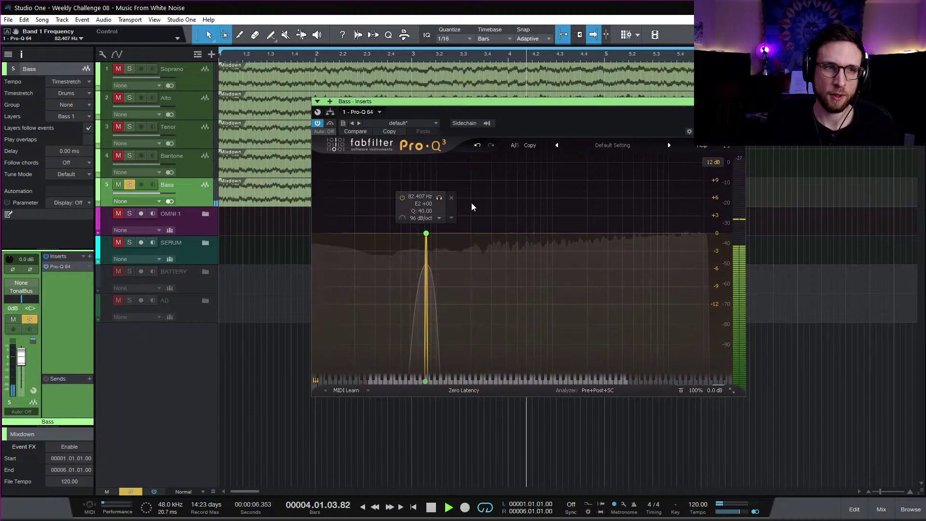
{"action": "mouse_move", "coordinate": [709, 392]}
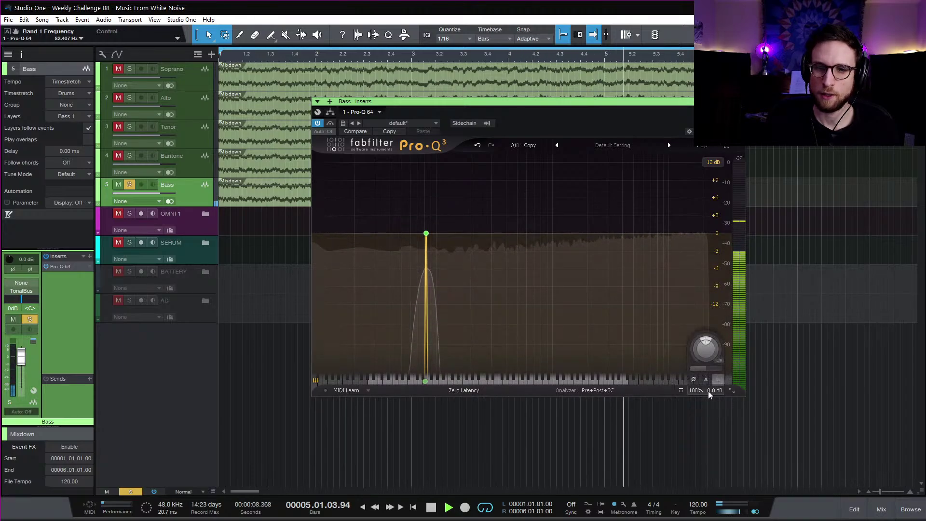
{"action": "left_click_drag", "start_coordinate": [708, 391], "coordinate": [703, 308]}
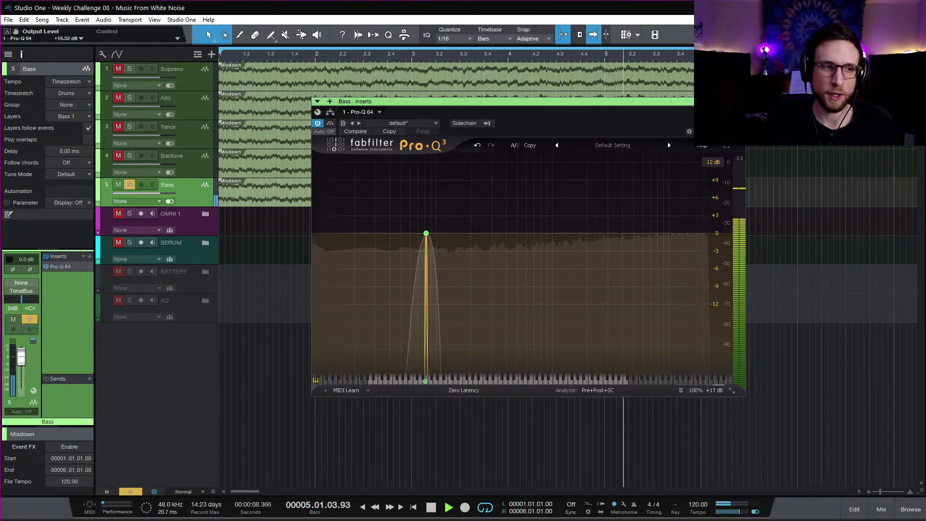
{"action": "left_click", "coordinate": [742, 102]}
Step: Insert a Pro-C 2 compressor on the Bass track with attack about 22 ms, release about 114 ms and auto gain off
{"action": "left_click", "coordinate": [87, 256]}
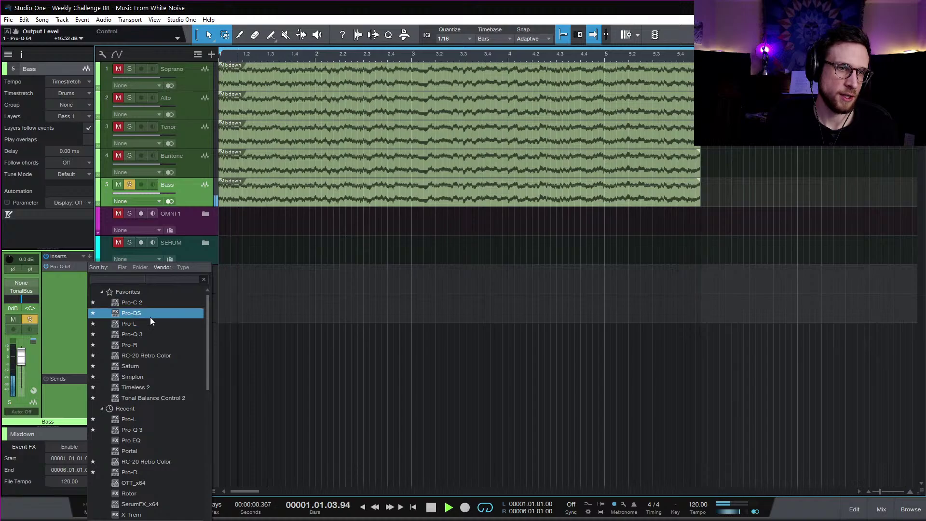
{"action": "left_click", "coordinate": [159, 308]}
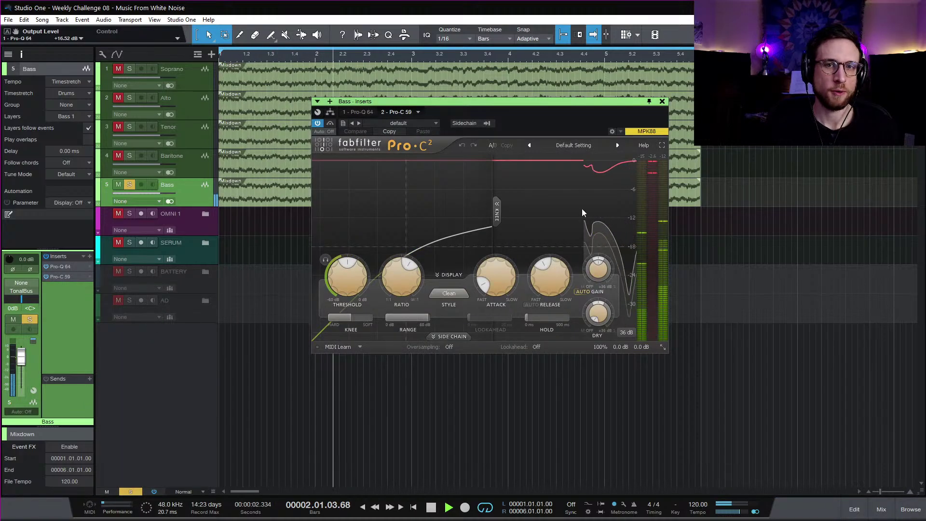
{"action": "left_click_drag", "start_coordinate": [499, 285], "coordinate": [502, 239]}
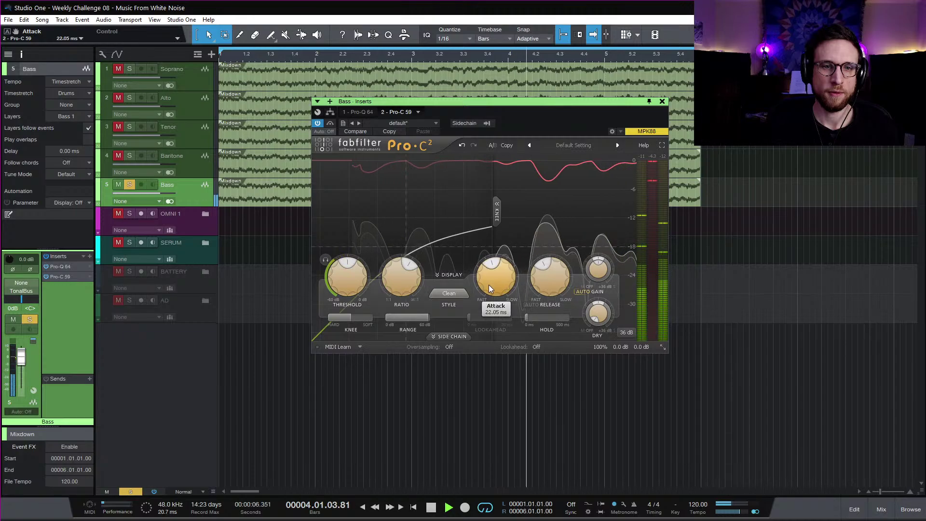
{"action": "left_click_drag", "start_coordinate": [554, 287], "coordinate": [554, 307]}
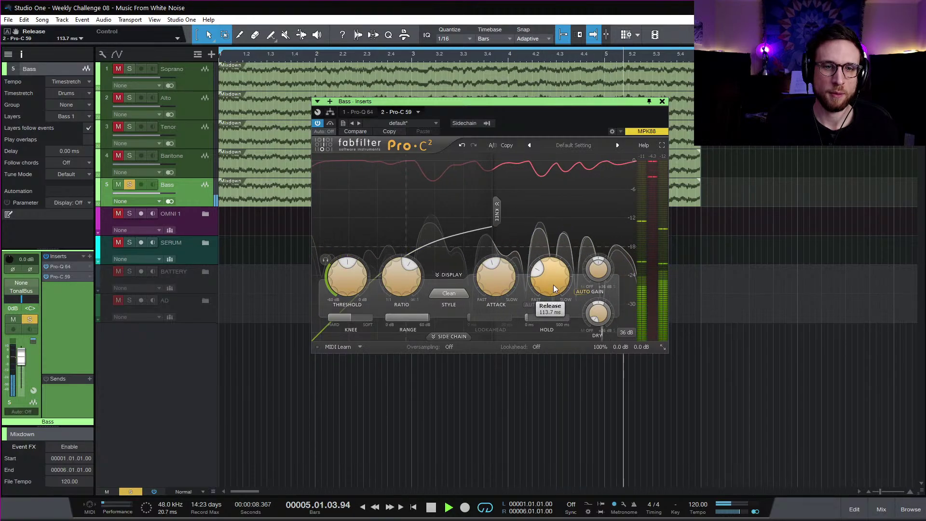
{"action": "left_click", "coordinate": [575, 291]}
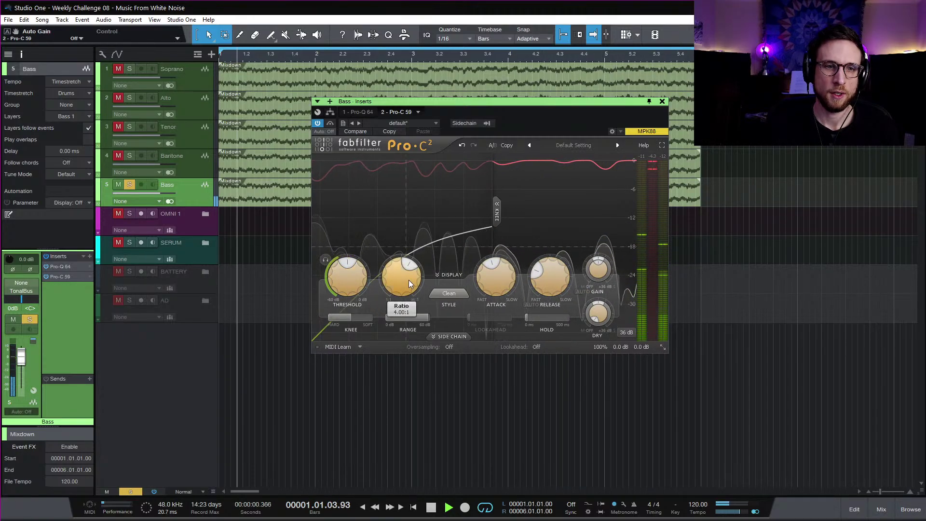
Step: Set the Bass compressor to a 100:1 ratio, a threshold near -39 dB and a wet gain of about +21.5 dB
{"action": "left_click_drag", "start_coordinate": [364, 289], "coordinate": [347, 317]}
{"action": "left_click_drag", "start_coordinate": [401, 283], "coordinate": [402, 264]}
{"action": "left_click_drag", "start_coordinate": [349, 282], "coordinate": [350, 278]}
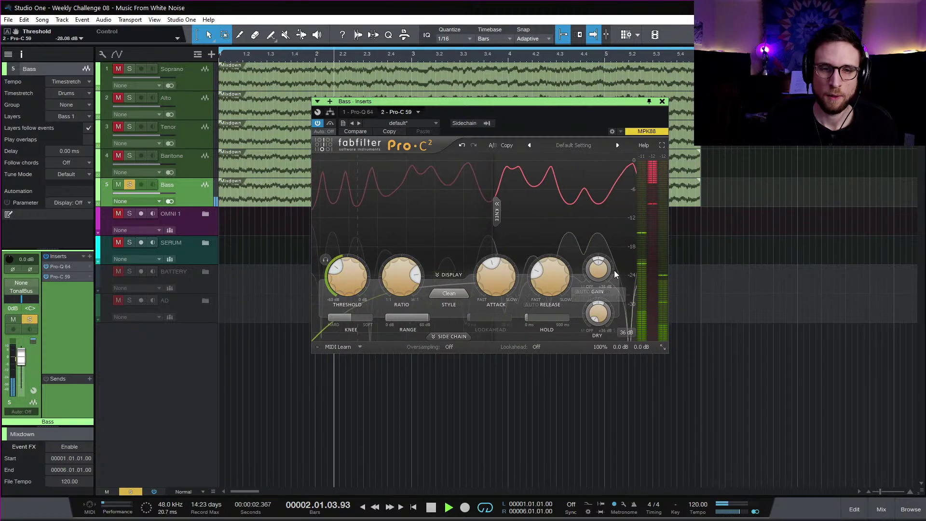
{"action": "mouse_move", "coordinate": [623, 347]}
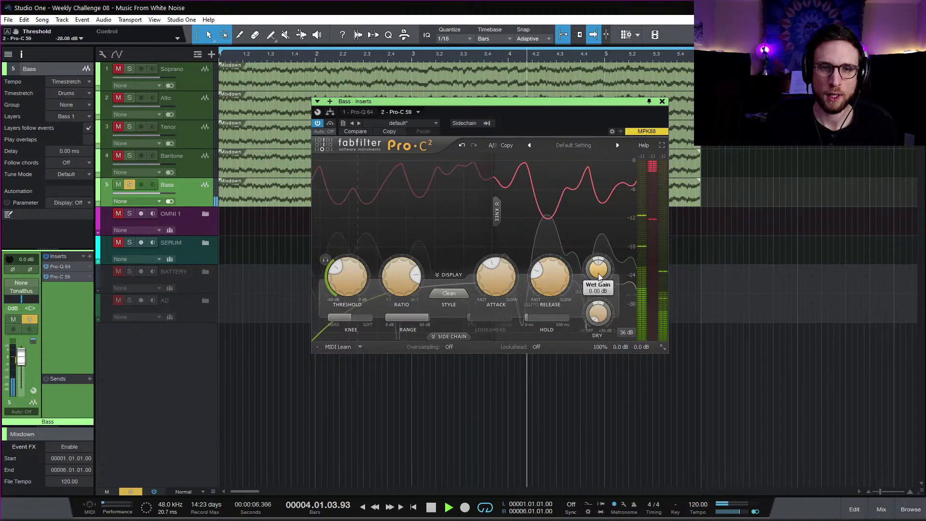
{"action": "left_click_drag", "start_coordinate": [598, 274], "coordinate": [601, 211]}
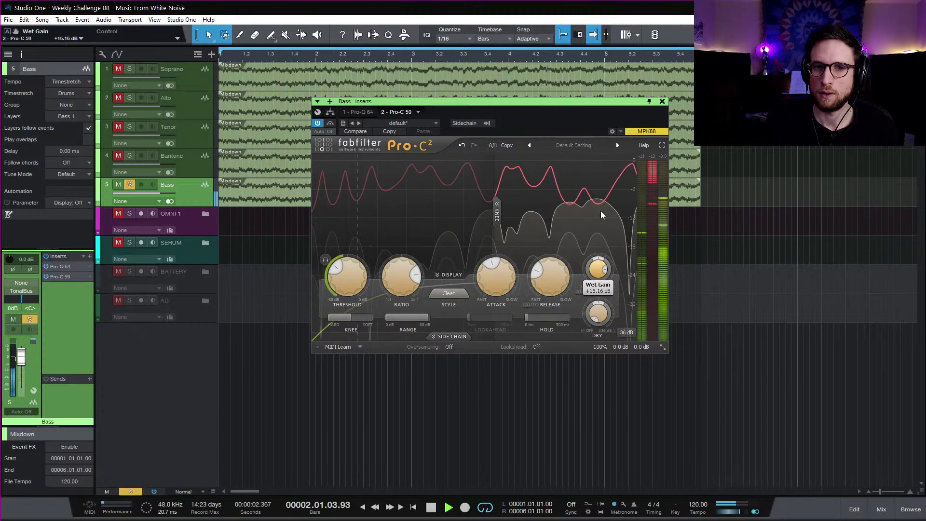
{"action": "left_click_drag", "start_coordinate": [395, 280], "coordinate": [408, 195]}
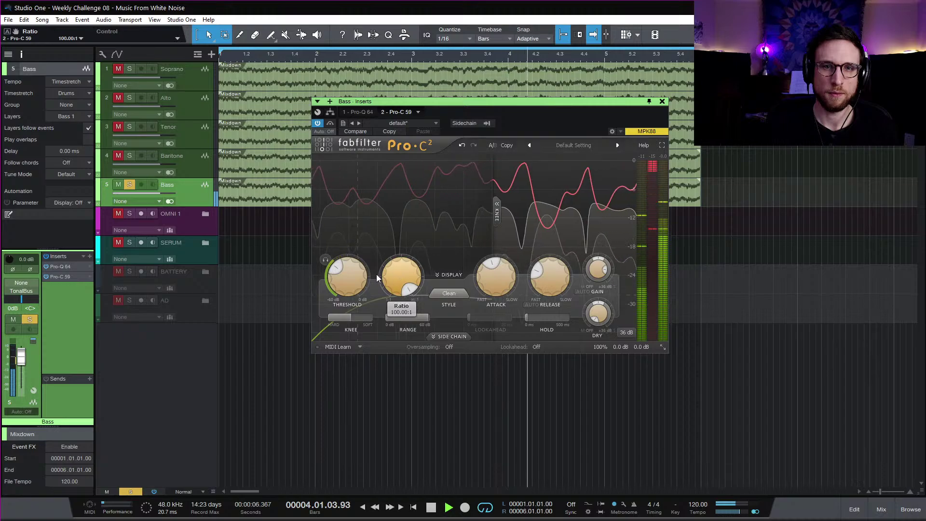
{"action": "mouse_move", "coordinate": [352, 281]}
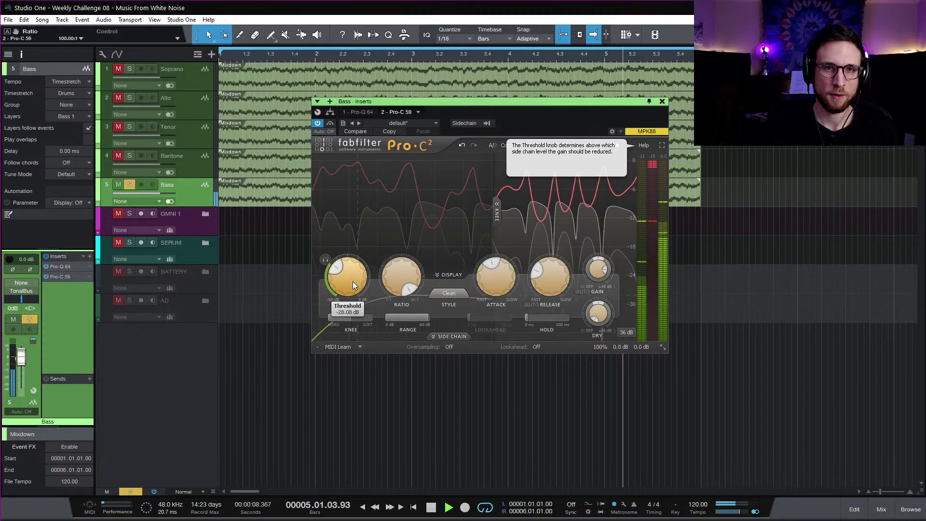
{"action": "left_click_drag", "start_coordinate": [355, 279], "coordinate": [348, 312]}
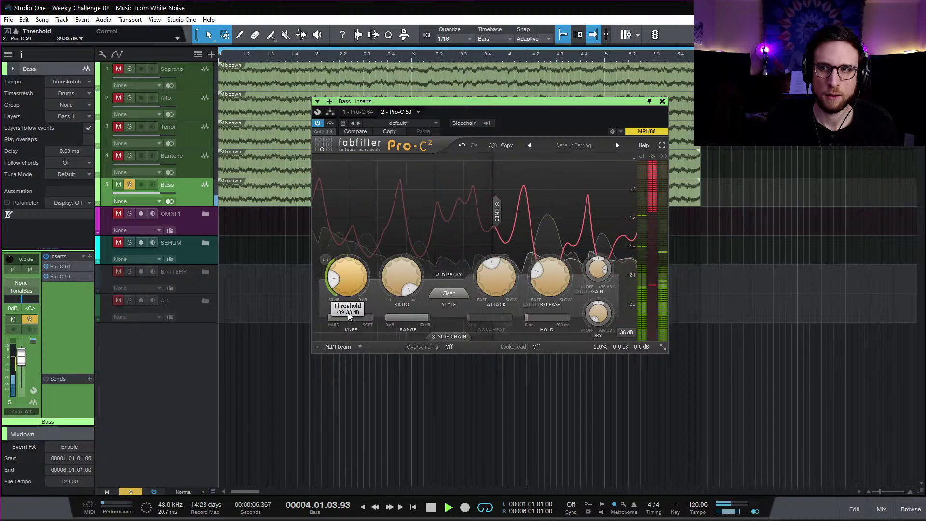
{"action": "mouse_move", "coordinate": [348, 313]}
{"action": "left_mouse_down"}
{"action": "mouse_move", "coordinate": [347, 327]}
{"action": "mouse_move", "coordinate": [347, 304]}
{"action": "left_mouse_up"}
{"action": "left_click_drag", "start_coordinate": [600, 265], "coordinate": [596, 263]}
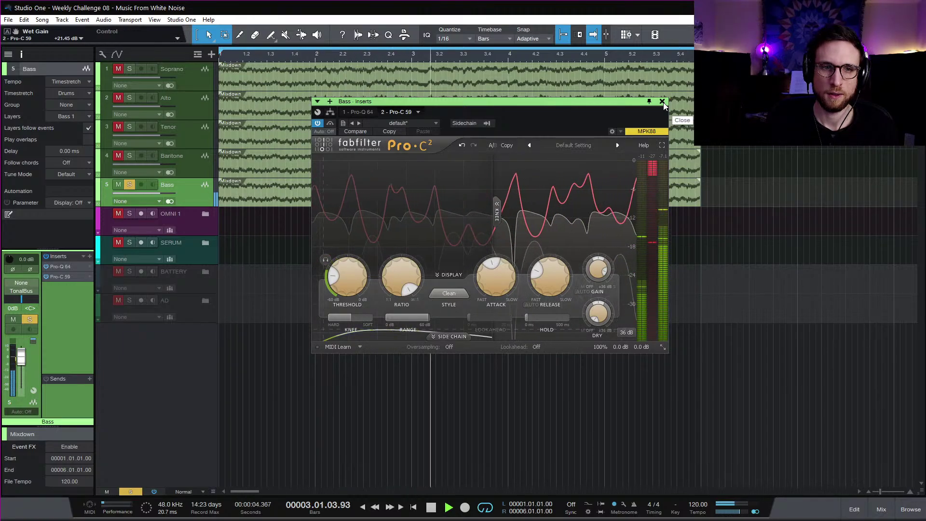
Step: Set the Bass compressor's release to about 107 ms, stop playback and close the plug-in
{"action": "mouse_move", "coordinate": [556, 276]}
{"action": "mouse_move", "coordinate": [556, 274]}
{"action": "left_mouse_down"}
{"action": "mouse_move", "coordinate": [553, 298]}
{"action": "mouse_move", "coordinate": [562, 258]}
{"action": "mouse_move", "coordinate": [553, 278]}
{"action": "left_mouse_up"}
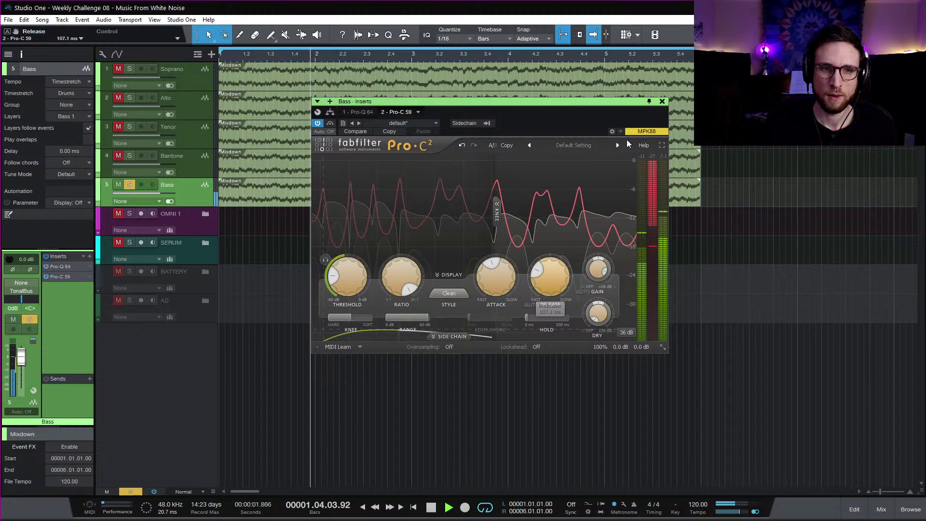
{"action": "key", "text": "space"}
{"action": "left_click", "coordinate": [663, 102]}
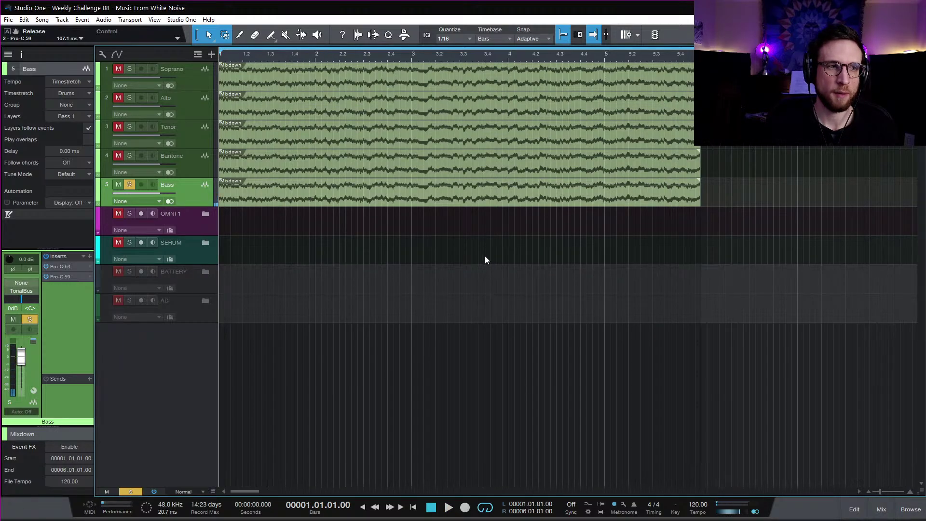
{"action": "key", "text": "space"}
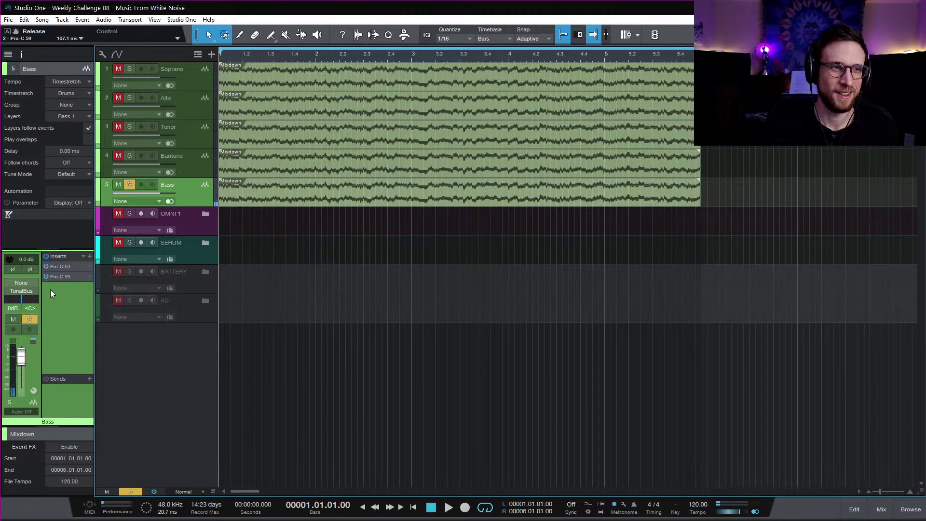
Step: Set the frequency of the Baritone track's Pro-Q 3 band-pass filter to B2 and play the track
{"action": "left_click", "coordinate": [193, 162]}
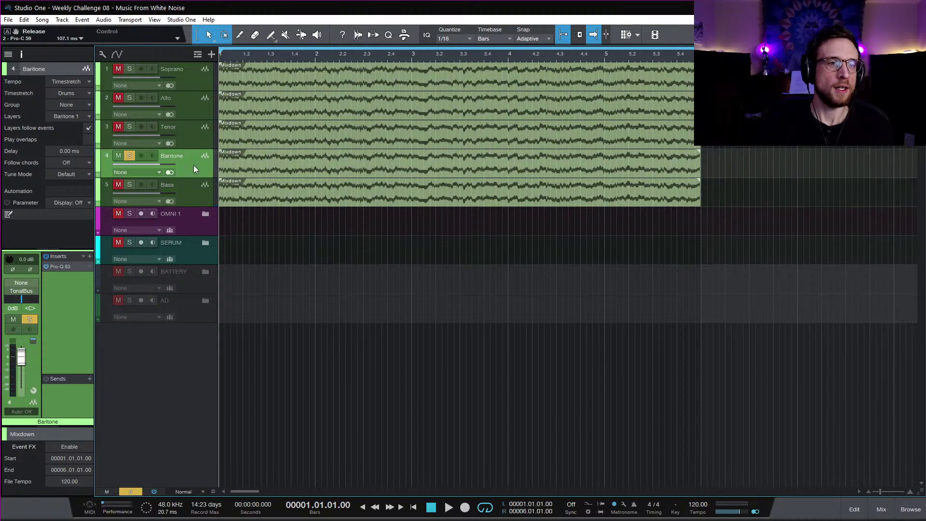
{"action": "left_click", "coordinate": [56, 269]}
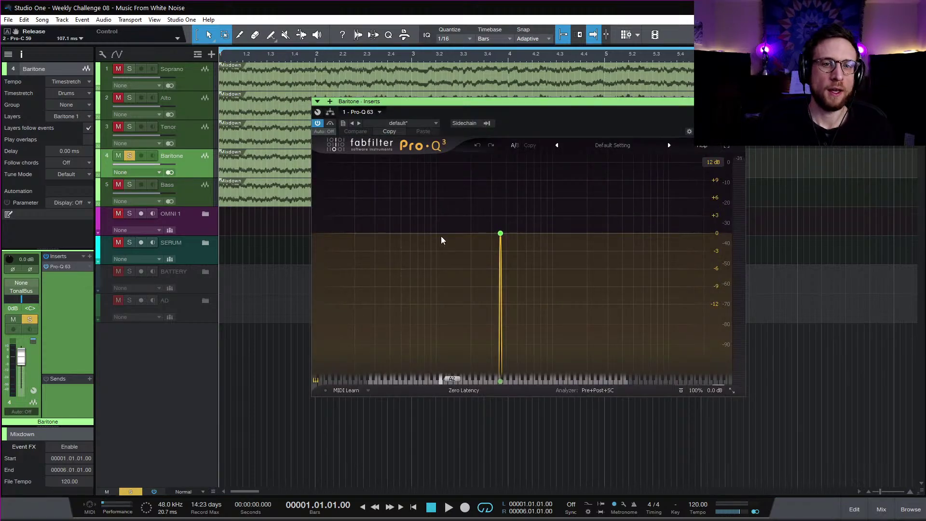
{"action": "mouse_move", "coordinate": [507, 285]}
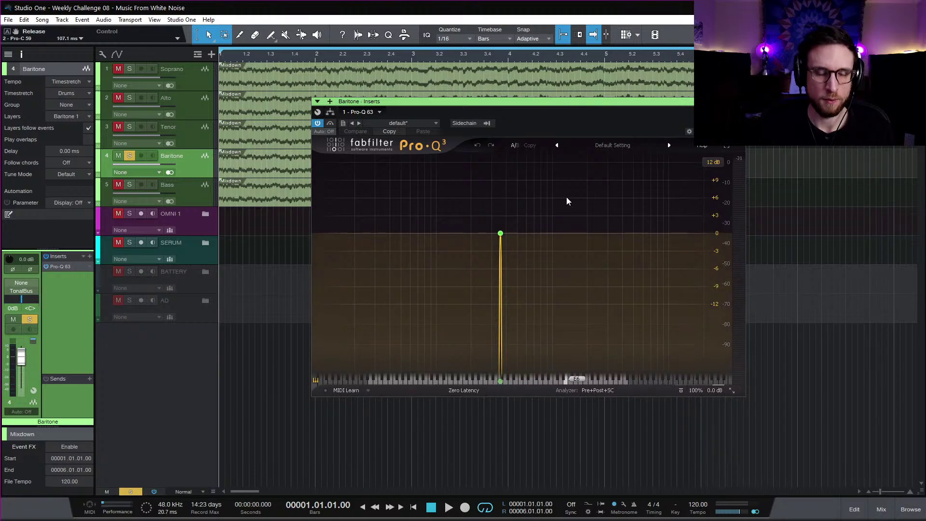
{"action": "mouse_move", "coordinate": [485, 238]}
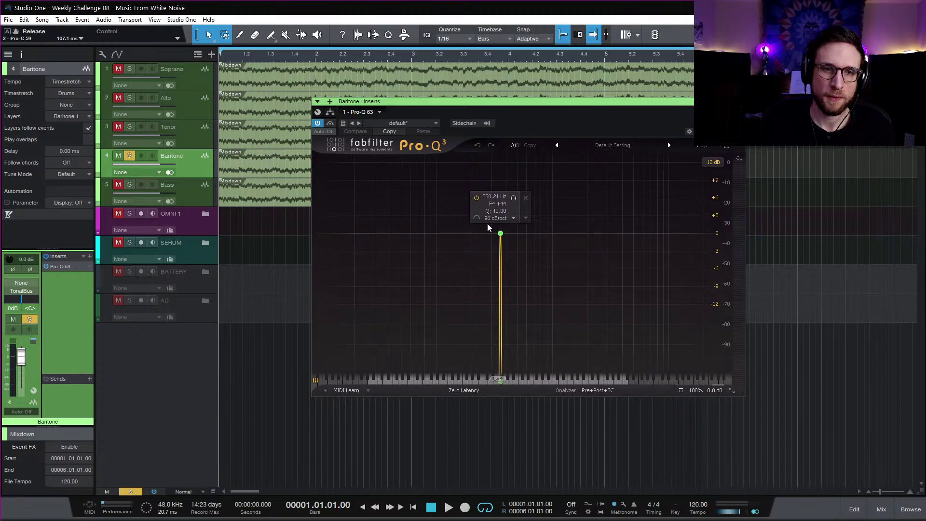
{"action": "left_click_drag", "start_coordinate": [502, 236], "coordinate": [500, 245]}
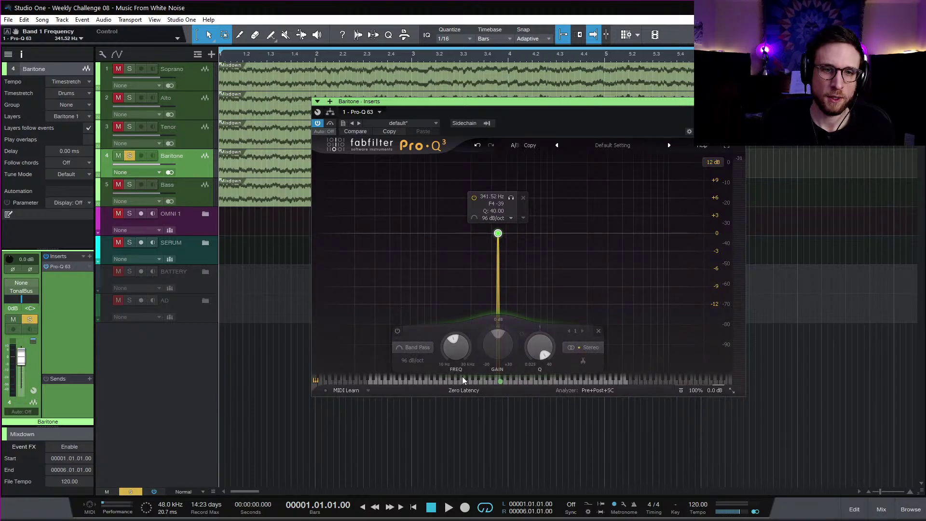
{"action": "double_click", "coordinate": [461, 359]}
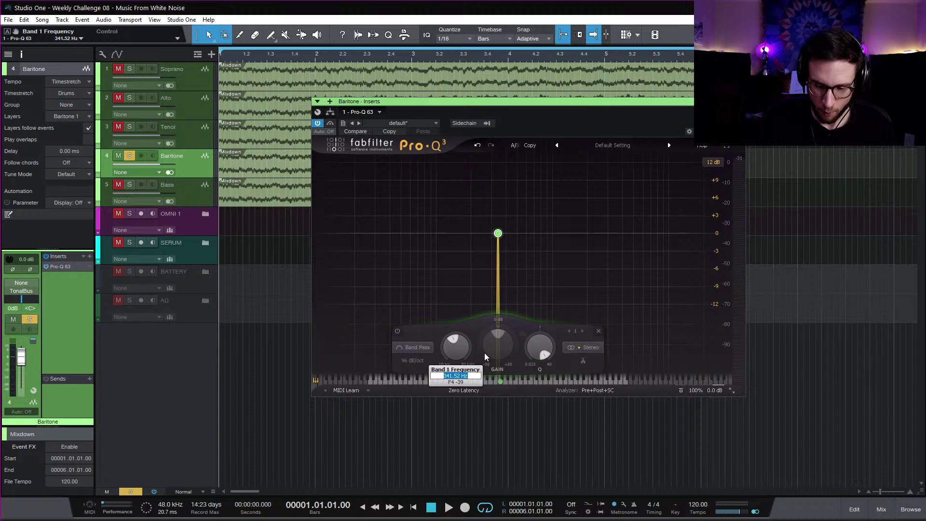
{"action": "type", "text": "B2"}
{"action": "key", "text": "Return"}
{"action": "key", "text": "space"}
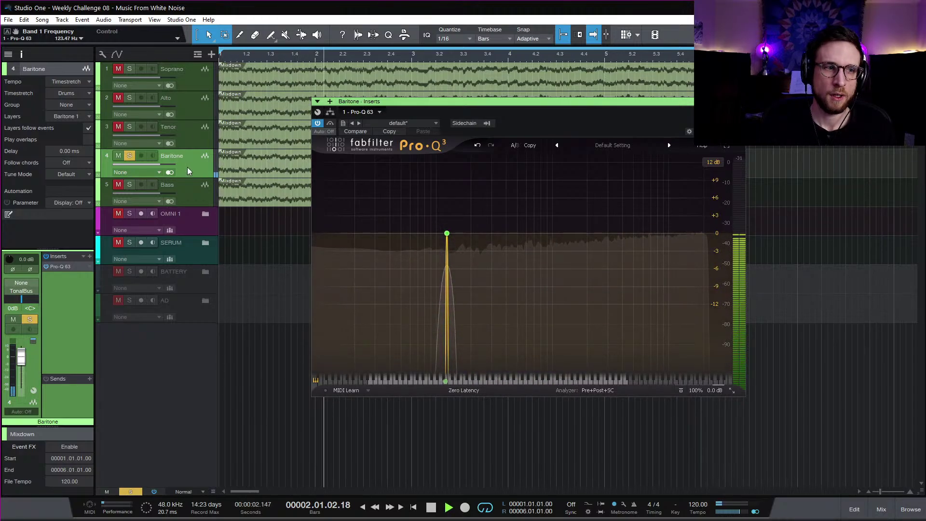
Step: Show the mixer, stop playback and copy the Bass channel's Pro-C 2 compressor to the Baritone channel's inserts
{"action": "left_click", "coordinate": [882, 509]}
{"action": "left_click_drag", "start_coordinate": [495, 110], "coordinate": [681, 124]}
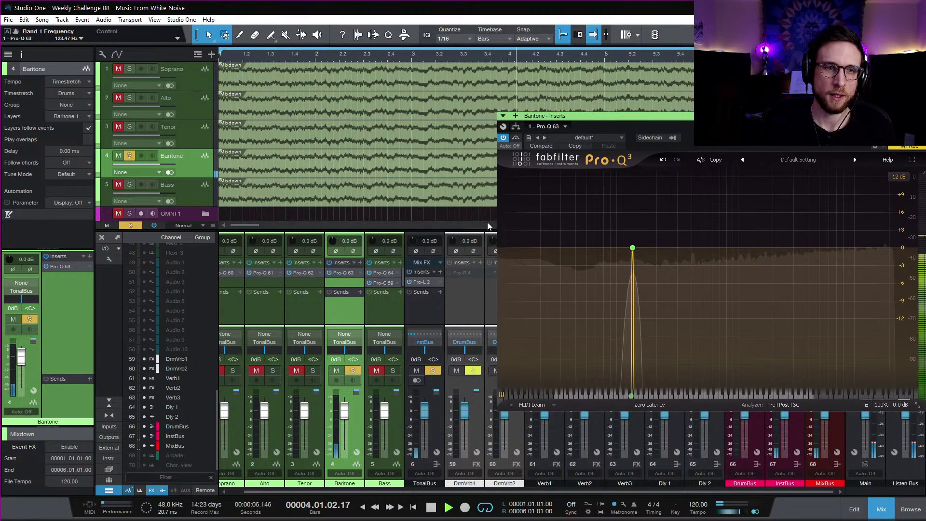
{"action": "key", "text": "space"}
{"action": "left_click_drag", "start_coordinate": [384, 284], "coordinate": [351, 280]}
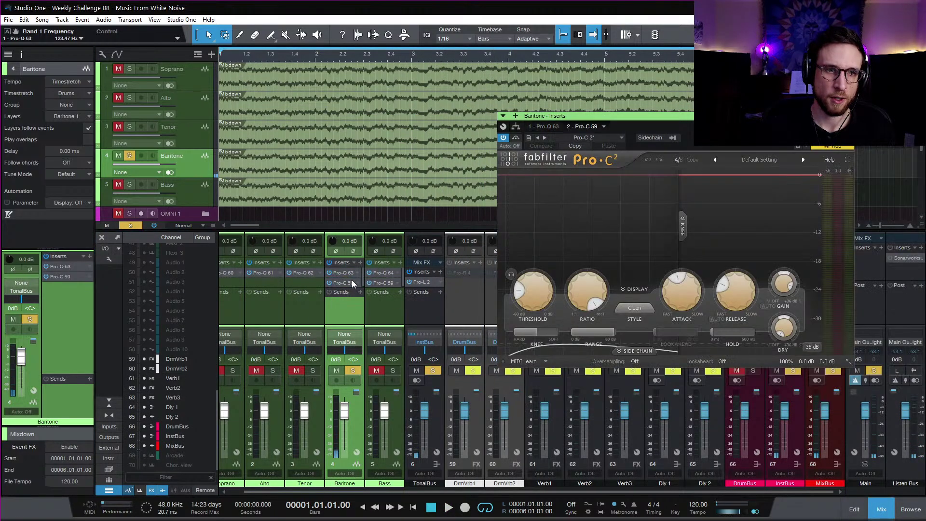
Step: Play the Baritone track and raise its Pro-C 2 input level to about +15 dB, ending with playback stopped and the plug-in closed
{"action": "key", "text": "space"}
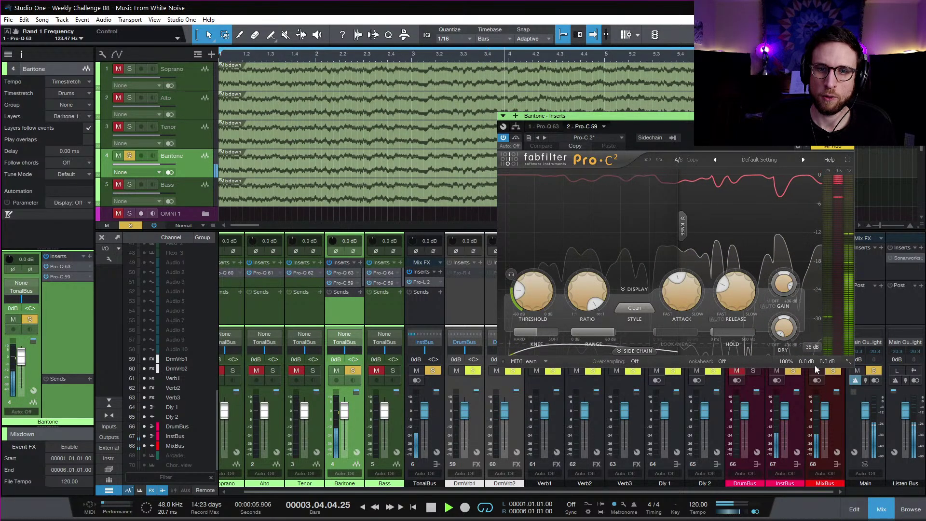
{"action": "mouse_move", "coordinate": [788, 330]}
{"action": "left_click_drag", "start_coordinate": [788, 316], "coordinate": [795, 269]}
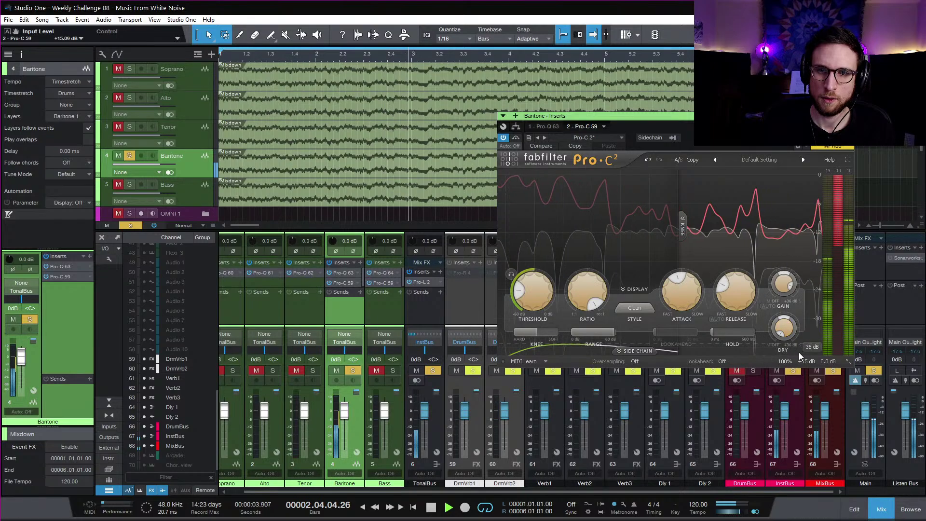
{"action": "left_click", "coordinate": [850, 116]}
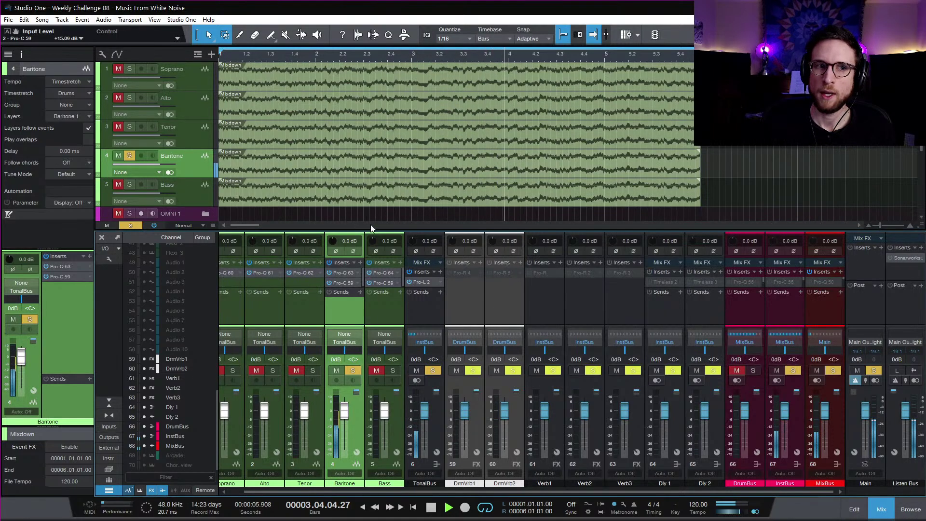
{"action": "key", "text": "space"}
Step: Solo the Bass track together with the Baritone track and listen to both
{"action": "left_click", "coordinate": [129, 184]}
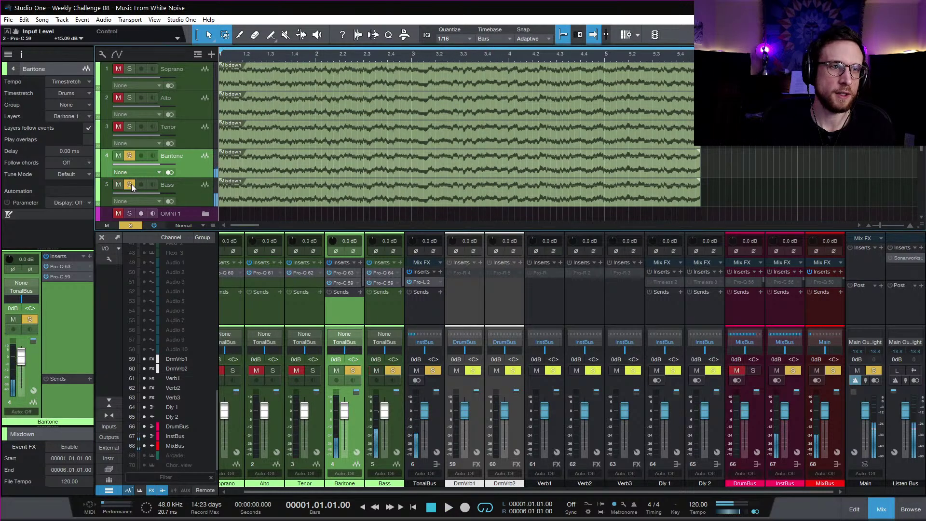
{"action": "key", "text": "space"}
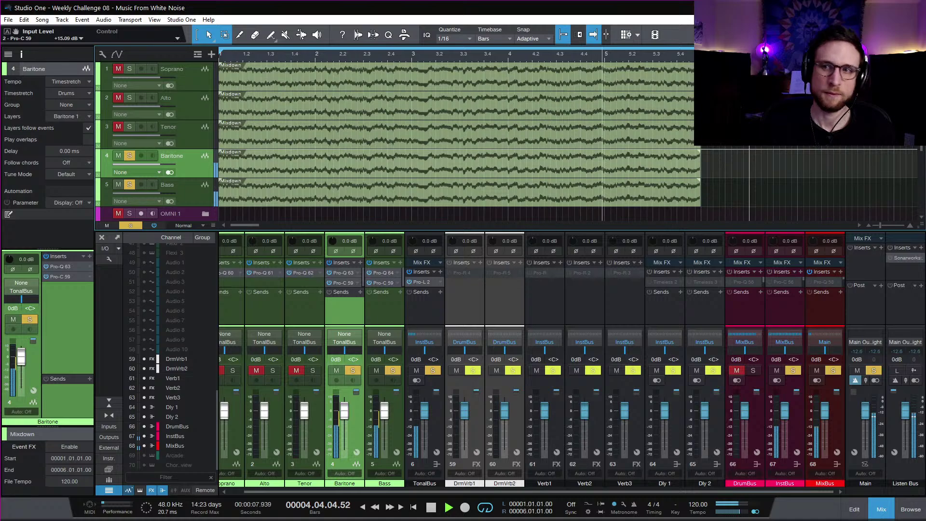
{"action": "key", "text": "space"}
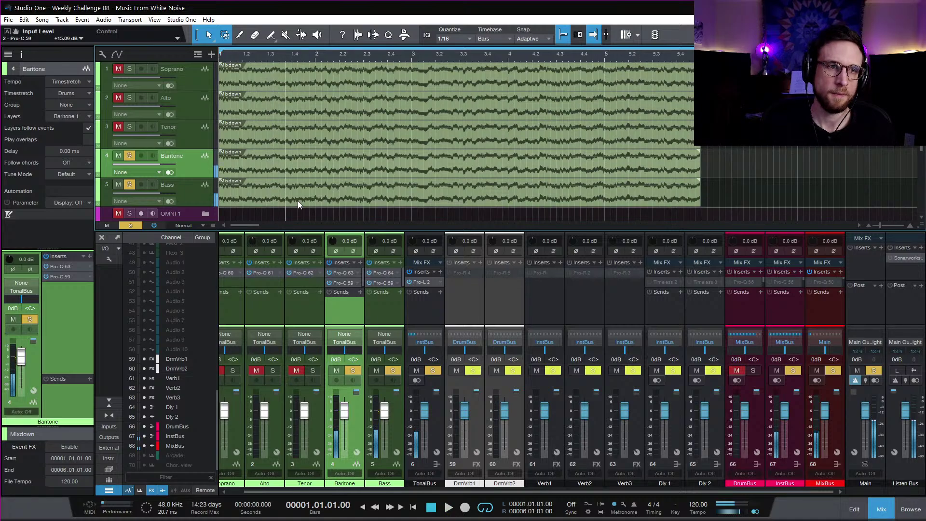
Step: Set the frequency of the Tenor track's Pro-Q 3 band-pass filter to G#3 and close the plug-in
{"action": "left_click", "coordinate": [301, 313]}
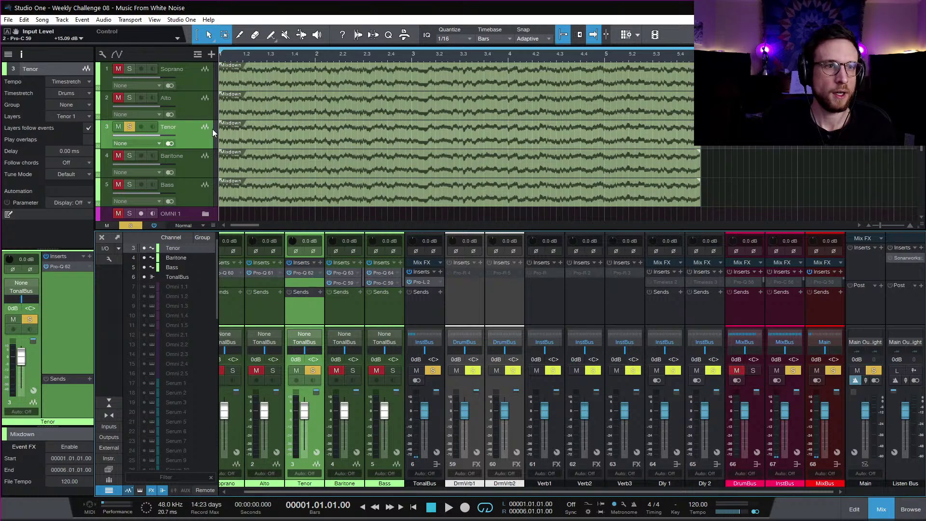
{"action": "left_click", "coordinate": [68, 269]}
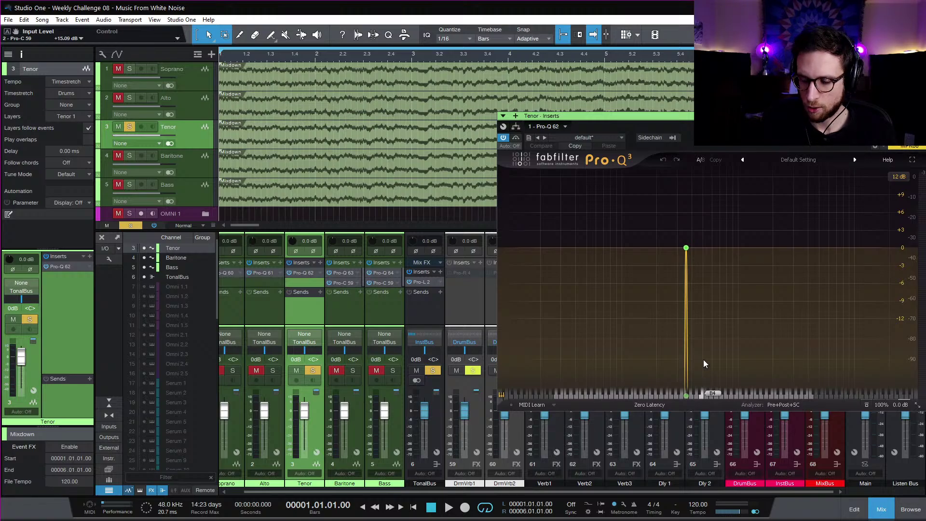
{"action": "left_click_drag", "start_coordinate": [687, 248], "coordinate": [685, 256]}
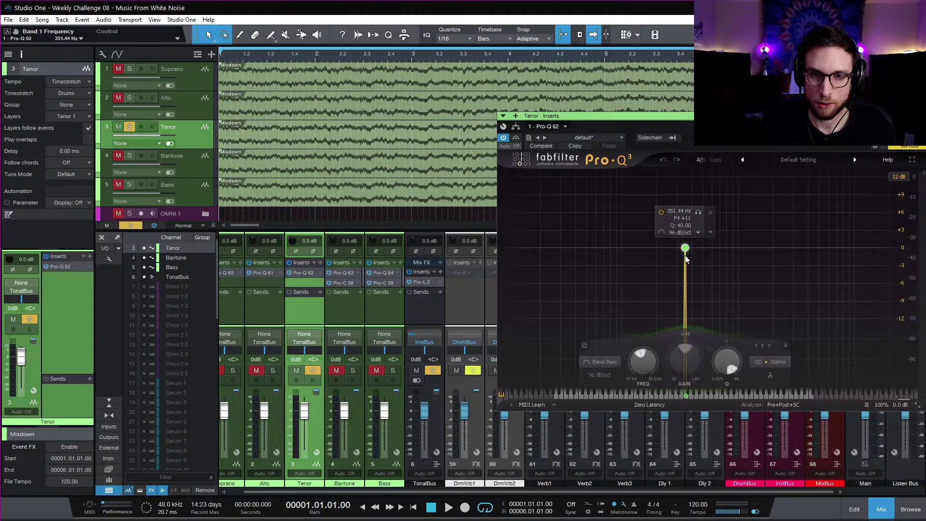
{"action": "double_click", "coordinate": [654, 370]}
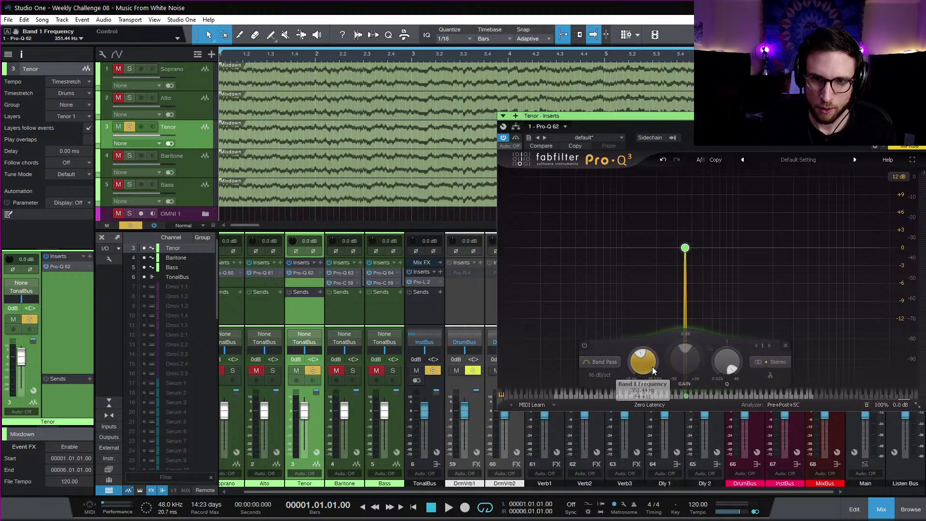
{"action": "type", "text": "G#"}
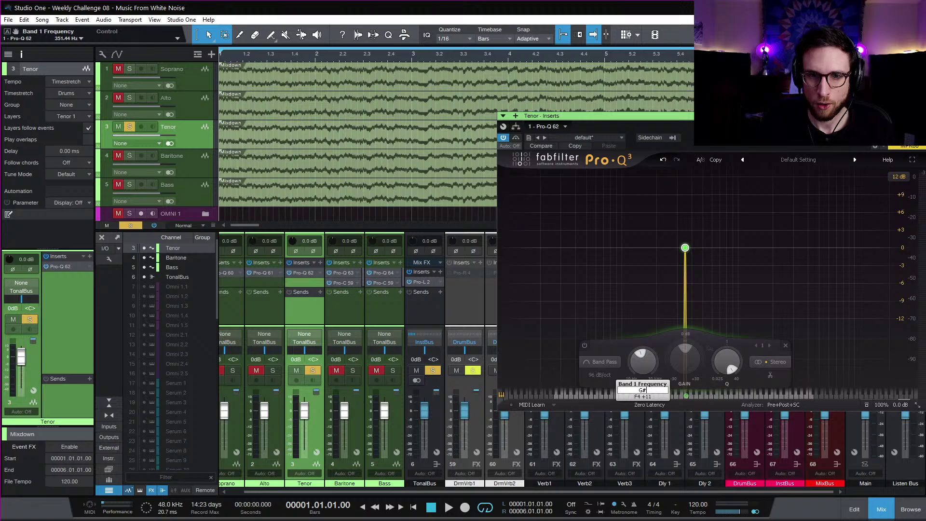
{"action": "type", "text": "3"}
{"action": "key", "text": "Return"}
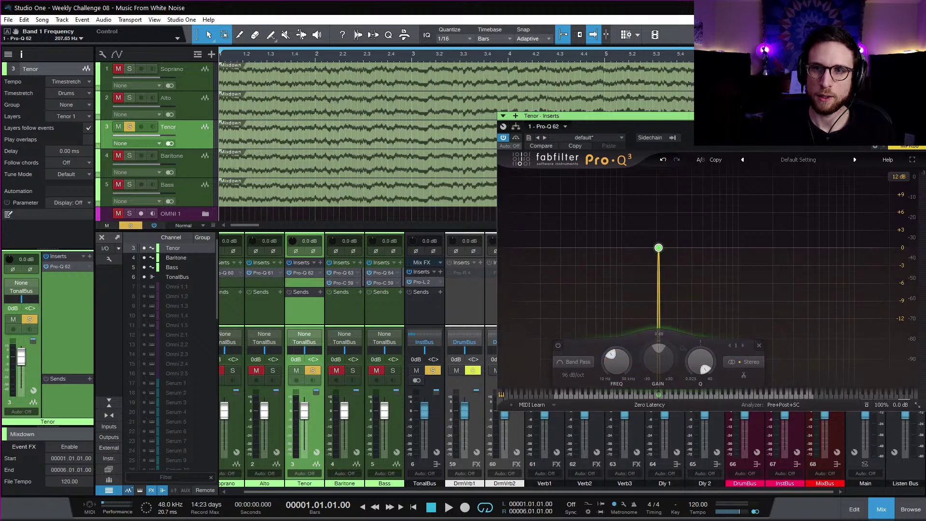
{"action": "left_click", "coordinate": [921, 116]}
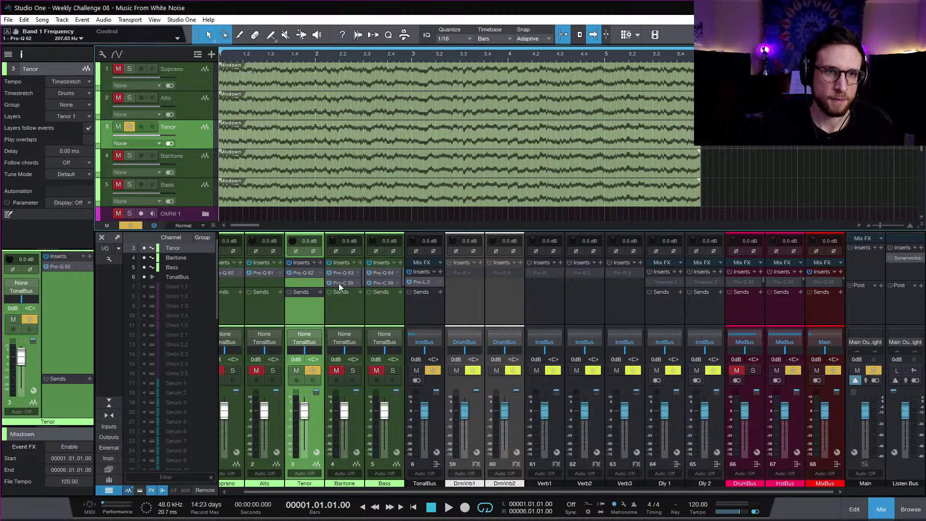
Step: Copy the Baritone channel's Pro-C 2 compressor to the Tenor track's inserts, audition the result and close the plug-in
{"action": "left_click_drag", "start_coordinate": [338, 282], "coordinate": [76, 298]}
{"action": "key", "text": "space"}
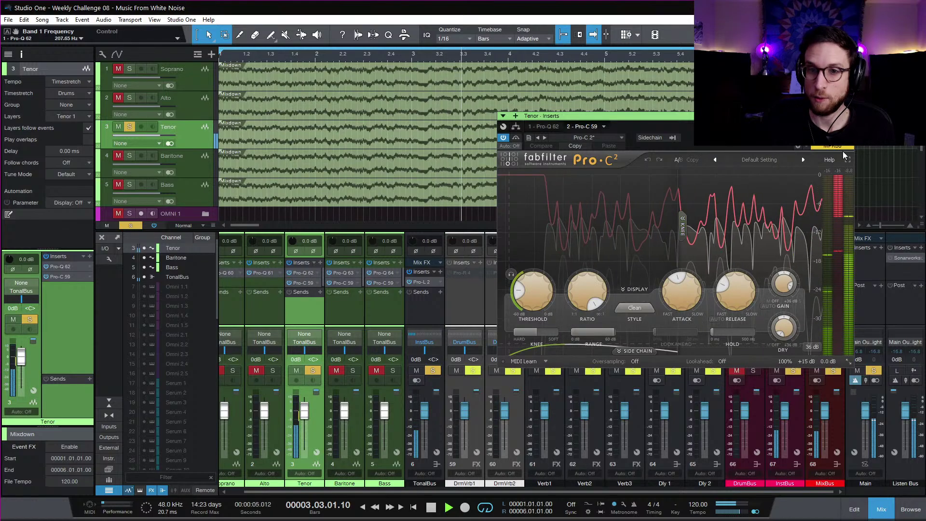
{"action": "key", "text": "space"}
{"action": "left_click", "coordinate": [848, 116]}
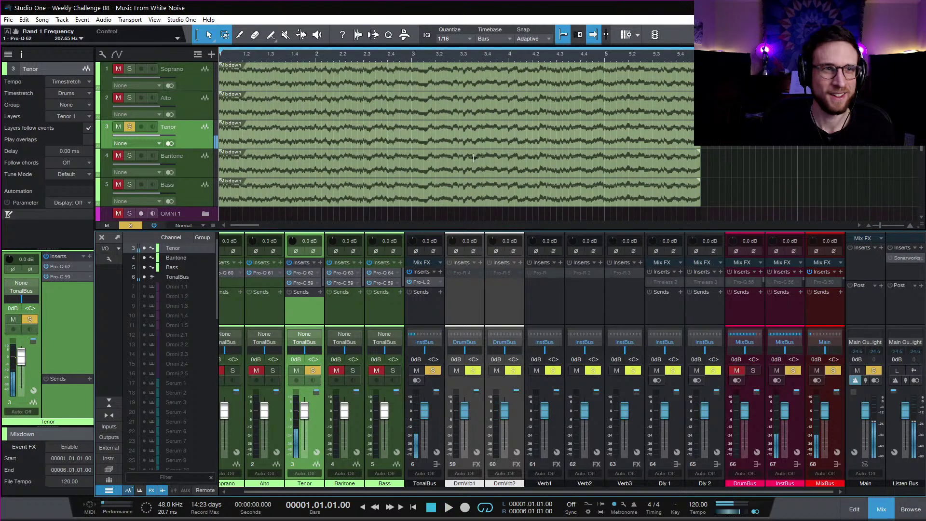
Step: Solo the Alto track and set its Pro-Q 3 band-pass filter frequency to D#4
{"action": "left_click", "coordinate": [202, 111]}
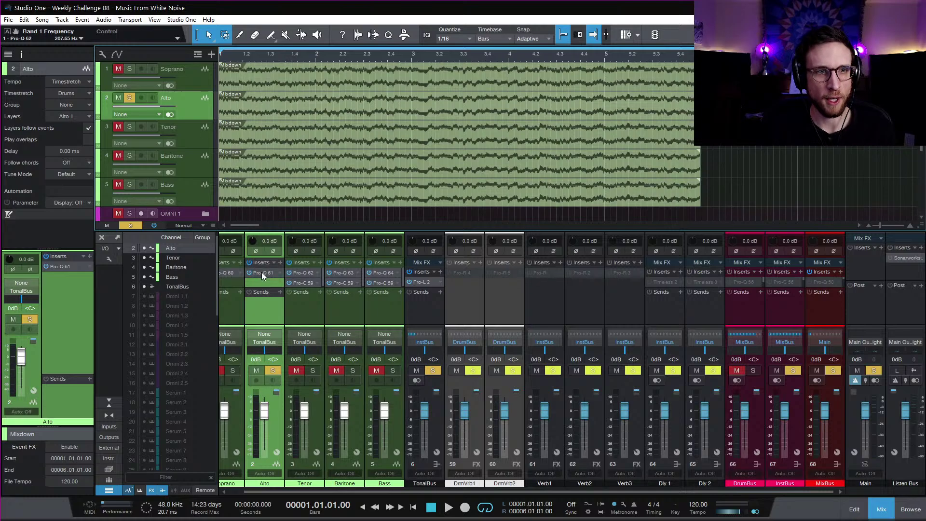
{"action": "left_click_drag", "start_coordinate": [337, 233], "coordinate": [337, 214]}
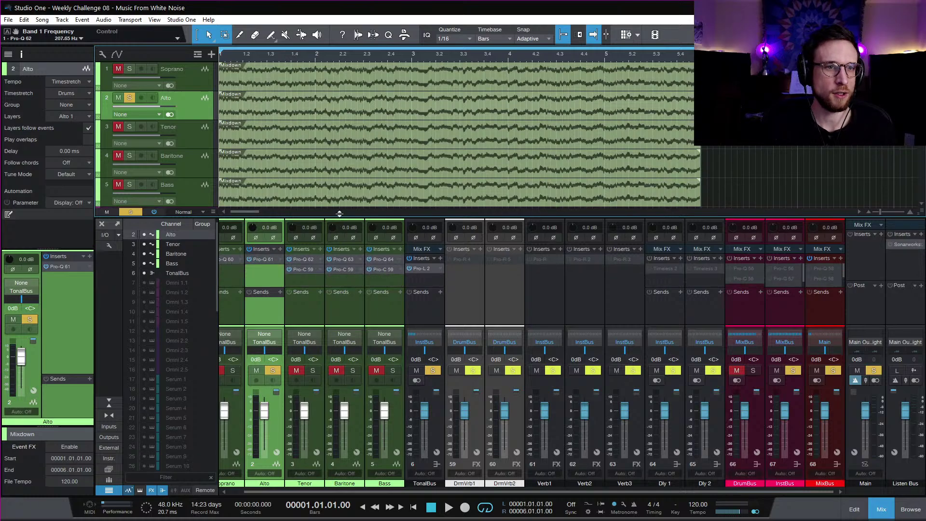
{"action": "left_click", "coordinate": [262, 254]}
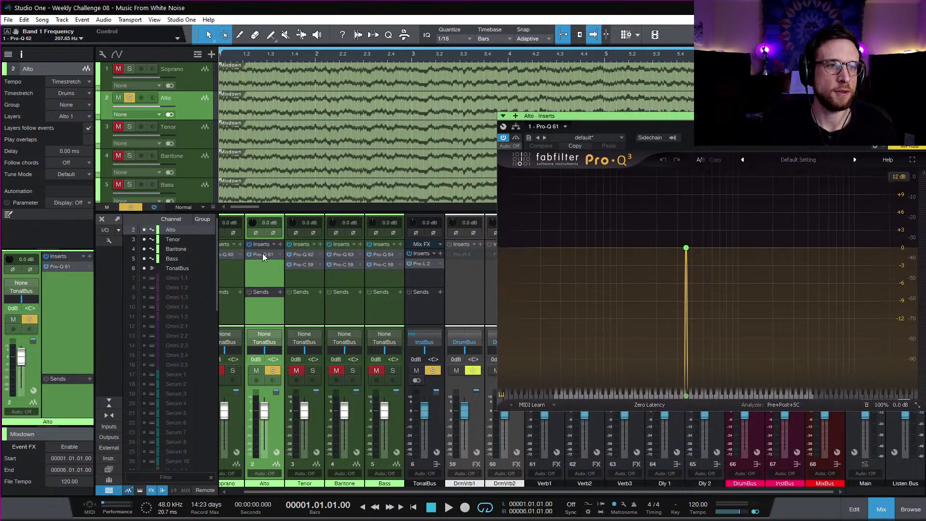
{"action": "mouse_move", "coordinate": [690, 247]}
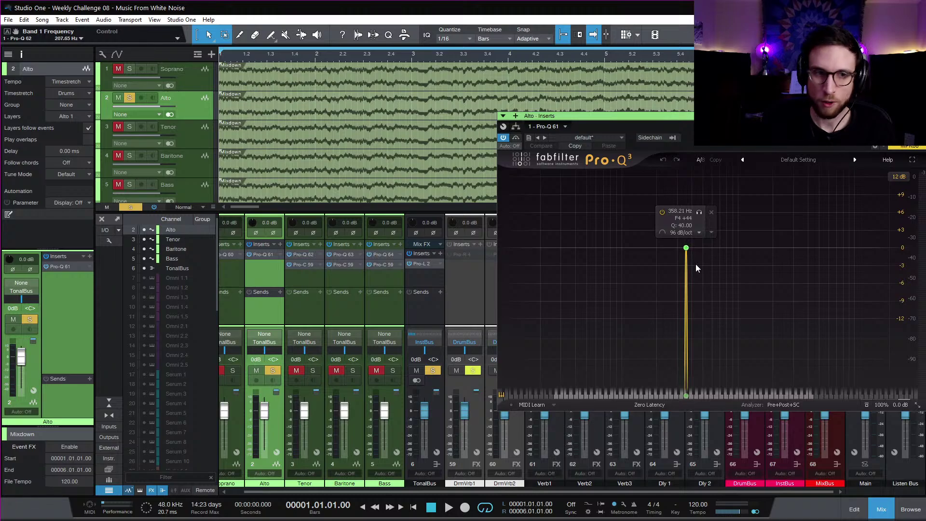
{"action": "left_click", "coordinate": [686, 248]}
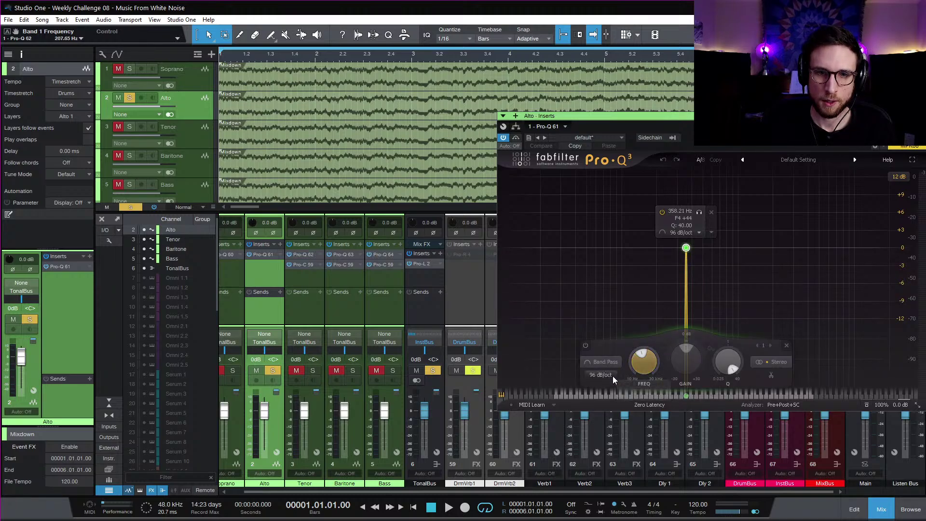
{"action": "double_click", "coordinate": [645, 365]}
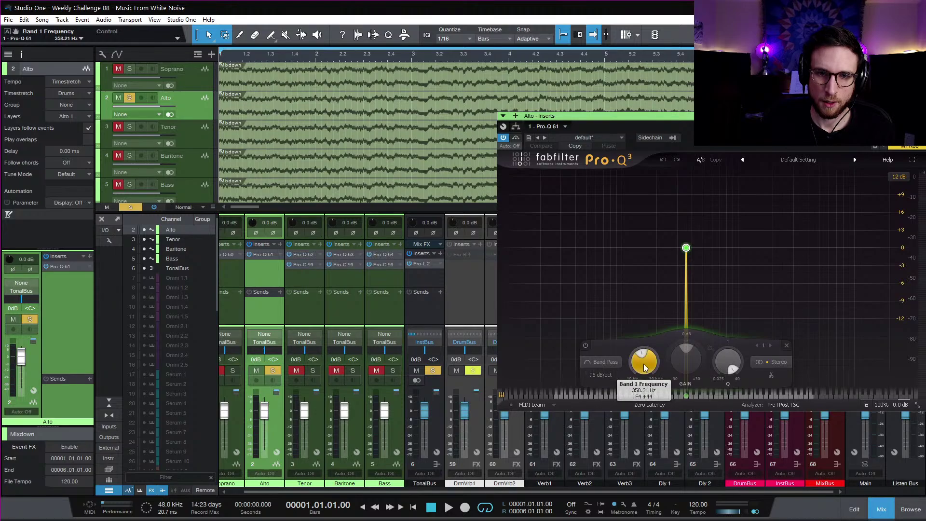
{"action": "type", "text": "D#4"}
{"action": "key", "text": "Return"}
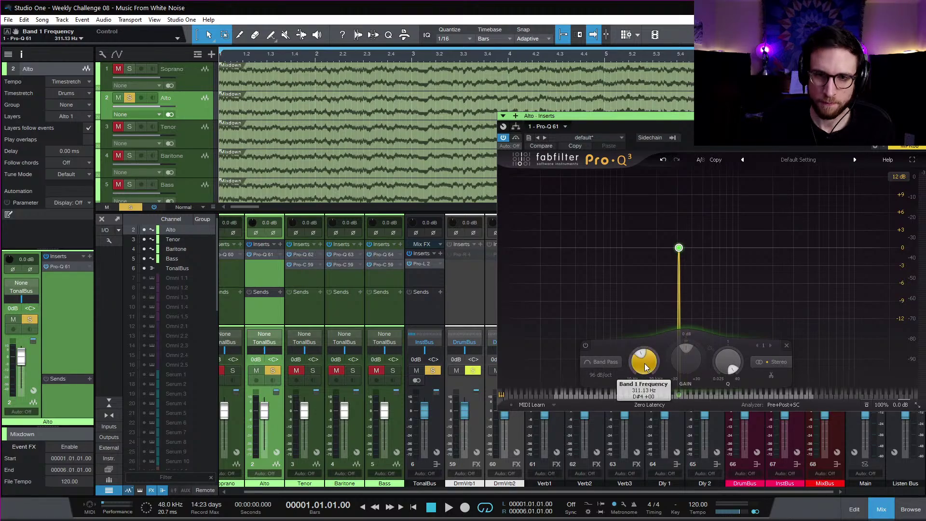
Step: Copy the Tenor channel's Pro-C 2 compressor to the Alto inserts during playback, then close the plug-in and stop
{"action": "key", "text": "space"}
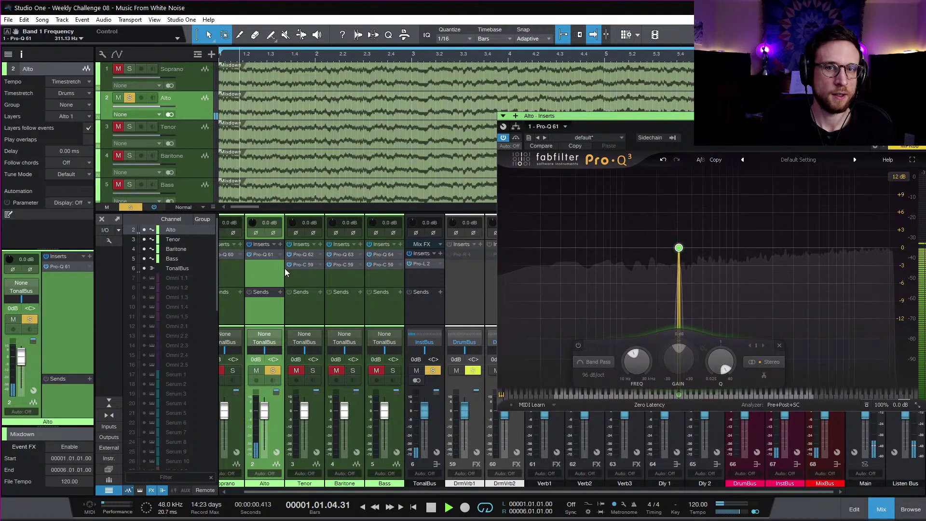
{"action": "left_click_drag", "start_coordinate": [314, 265], "coordinate": [263, 265]}
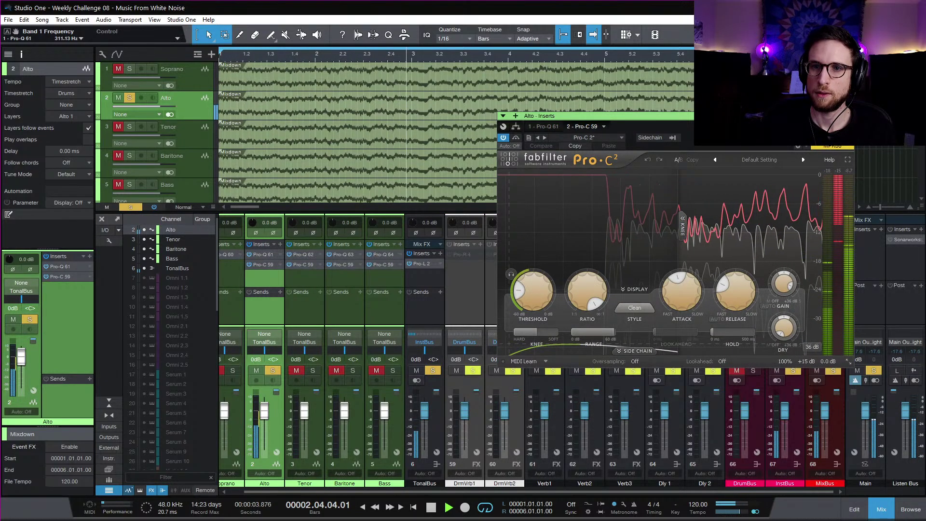
{"action": "left_click", "coordinate": [848, 116]}
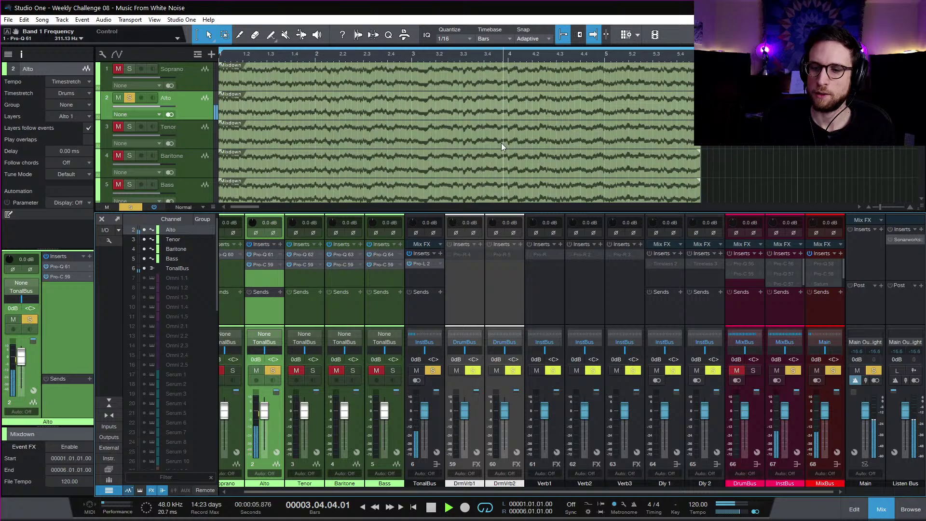
{"action": "key", "text": "space"}
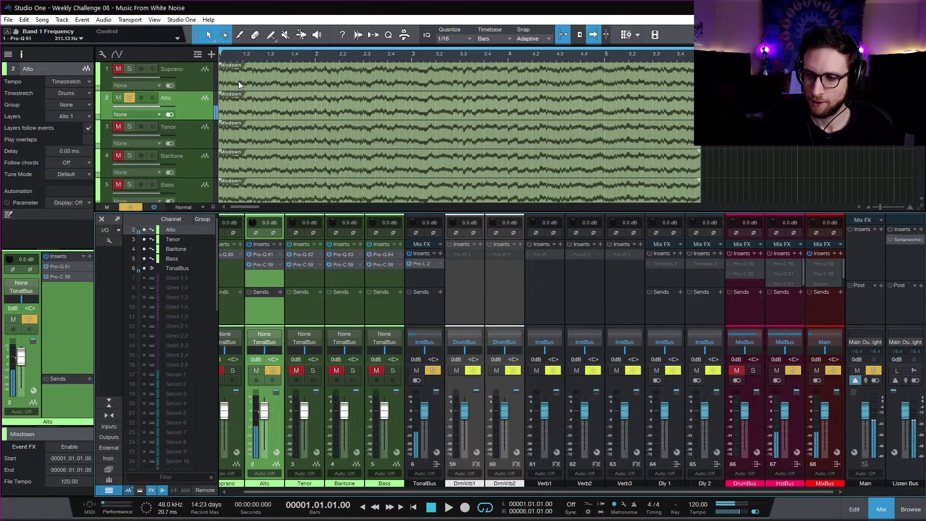
Step: Solo the Soprano track and set its Pro-Q 3 band-pass filter frequency to F#4
{"action": "left_click", "coordinate": [202, 78]}
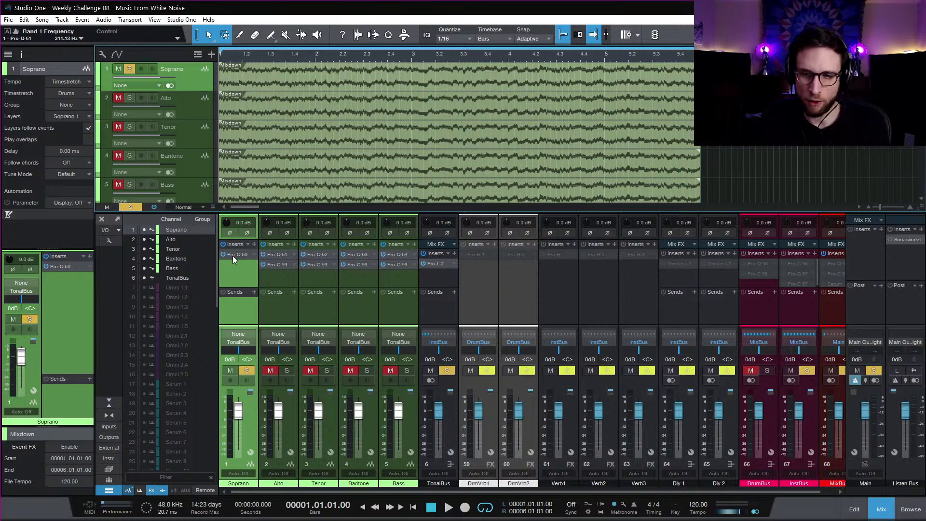
{"action": "left_click", "coordinate": [265, 253]}
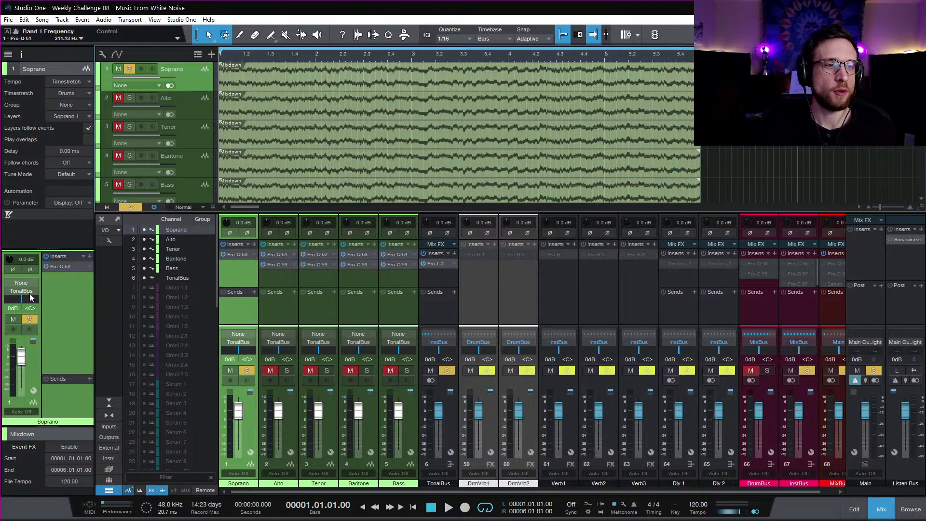
{"action": "left_click", "coordinate": [74, 267]}
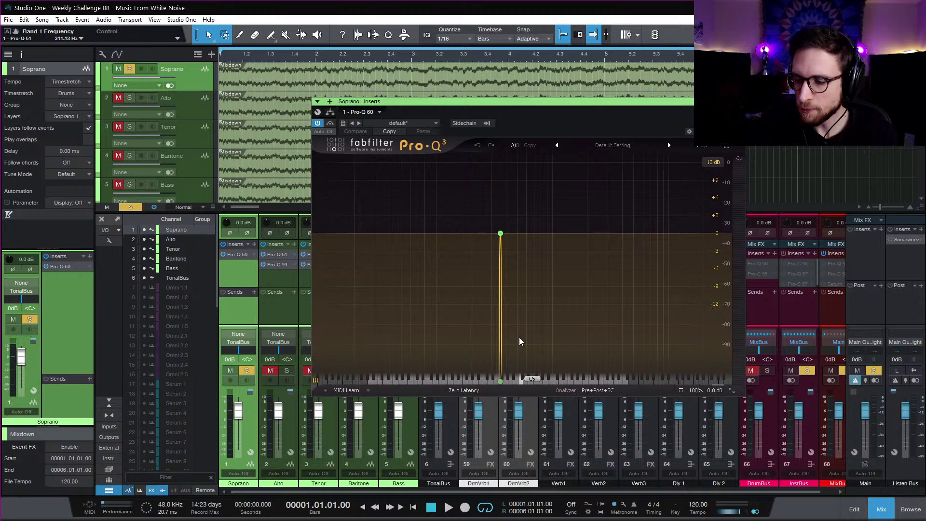
{"action": "mouse_move", "coordinate": [512, 251]}
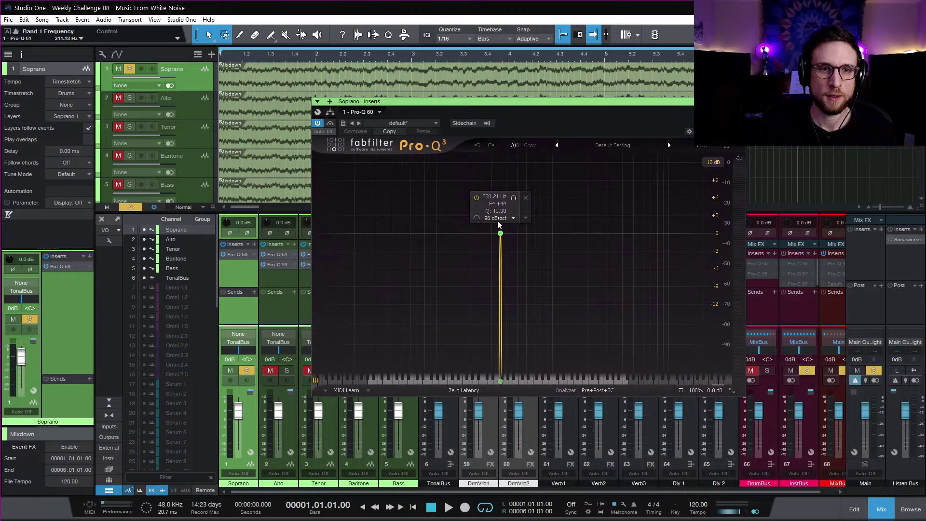
{"action": "left_click_drag", "start_coordinate": [502, 236], "coordinate": [500, 235]}
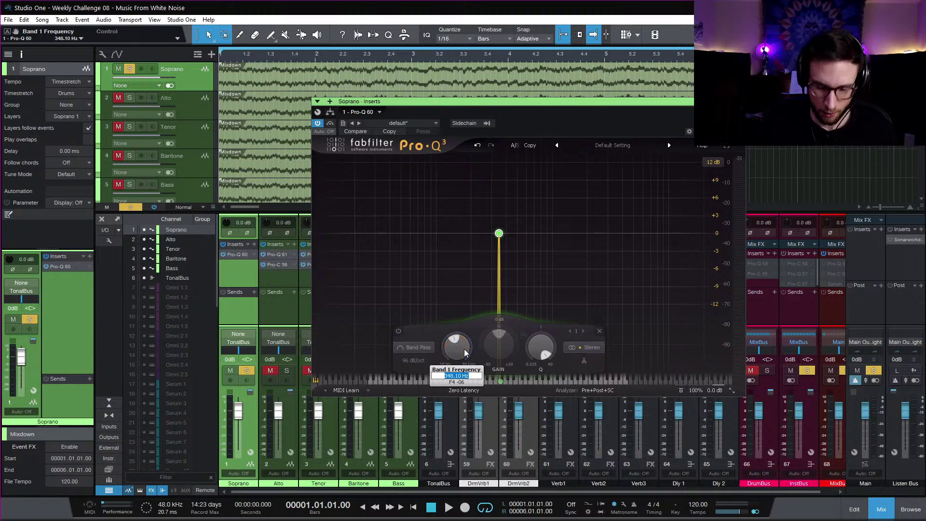
{"action": "key", "text": "Return"}
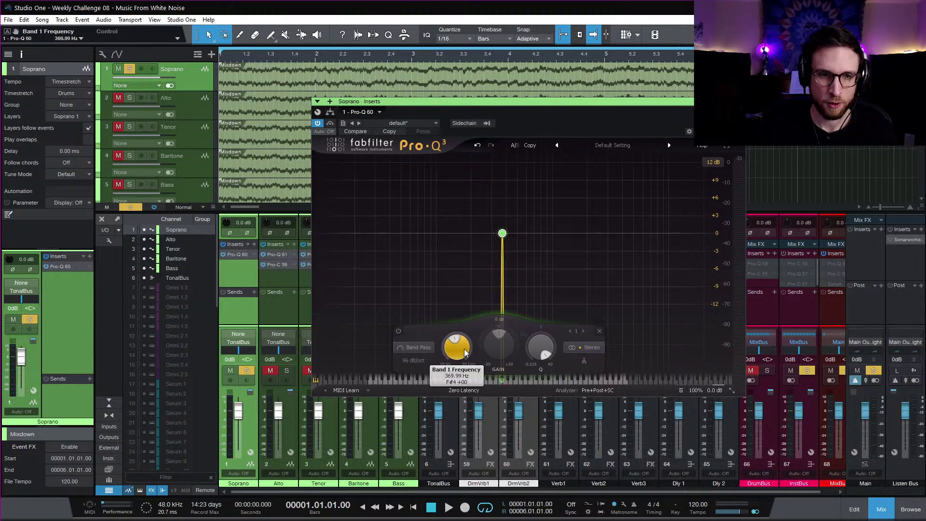
Step: Copy the Pro-C 2 compressor to the Soprano channel's inserts during playback, then stop and close the plug-in
{"action": "key", "text": "space"}
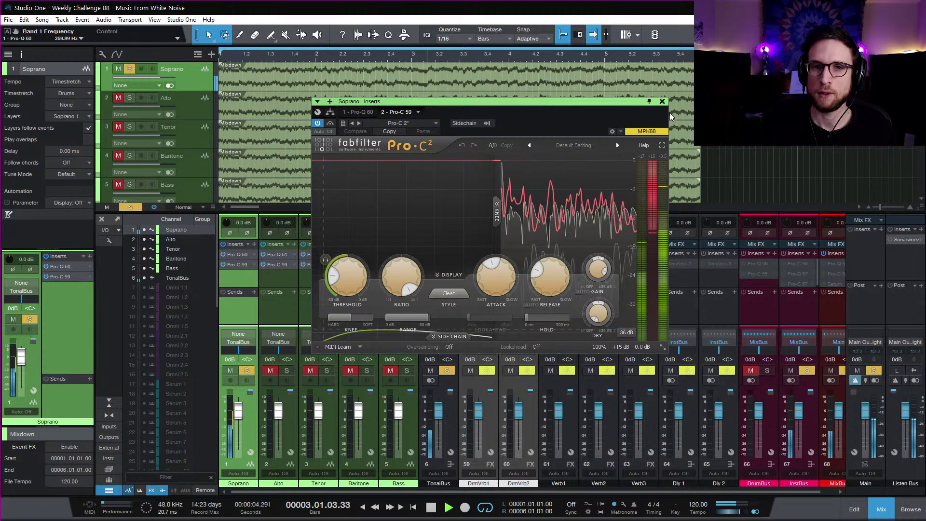
{"action": "key", "text": "space"}
{"action": "left_click", "coordinate": [662, 101]}
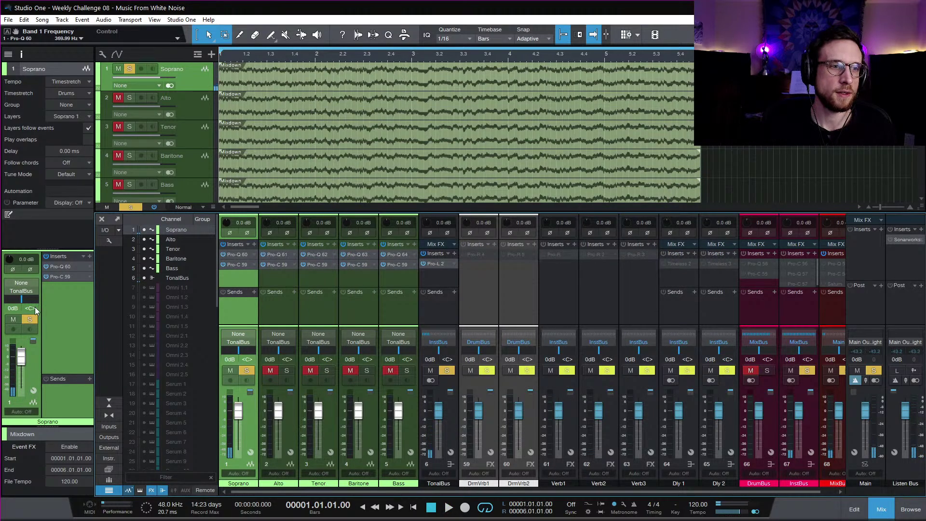
Step: Clear all solos, play the full chord, and raise the output level of the TonalBus Pro-L 2 limiter to -0.45 dB
{"action": "left_click", "coordinate": [130, 207]}
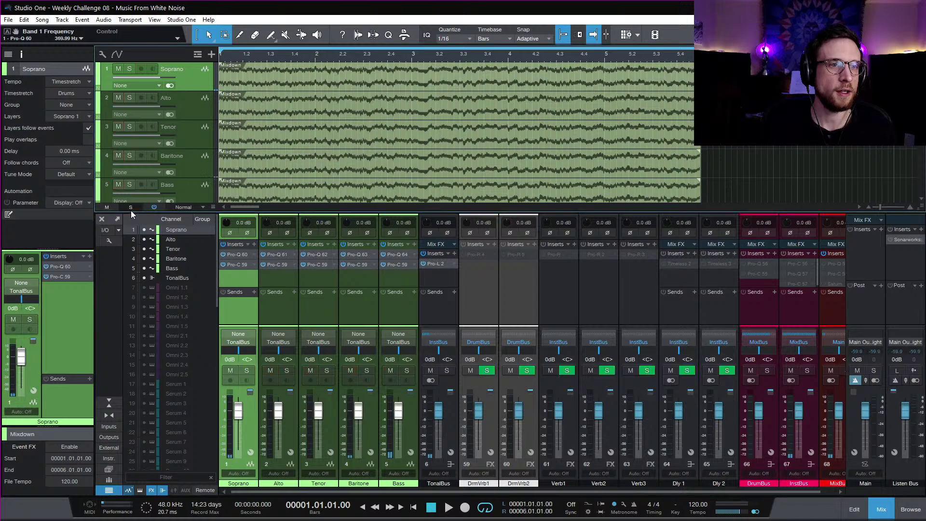
{"action": "key", "text": "space"}
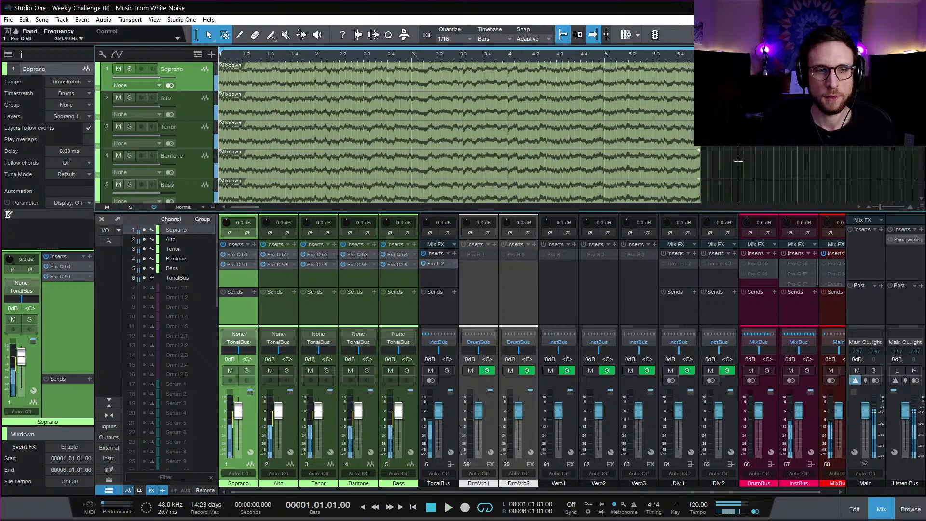
{"action": "left_click", "coordinate": [439, 264]}
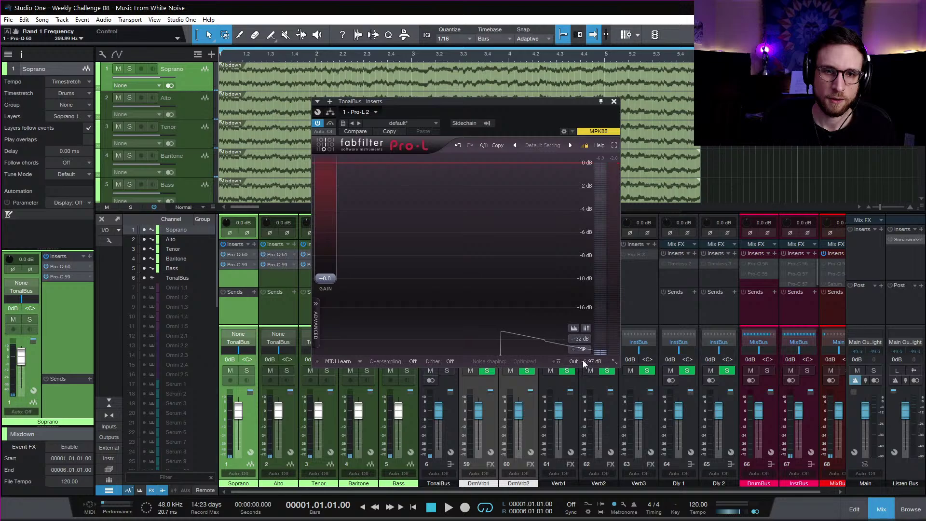
{"action": "mouse_move", "coordinate": [587, 356]}
{"action": "left_click_drag", "start_coordinate": [586, 352], "coordinate": [590, 311]}
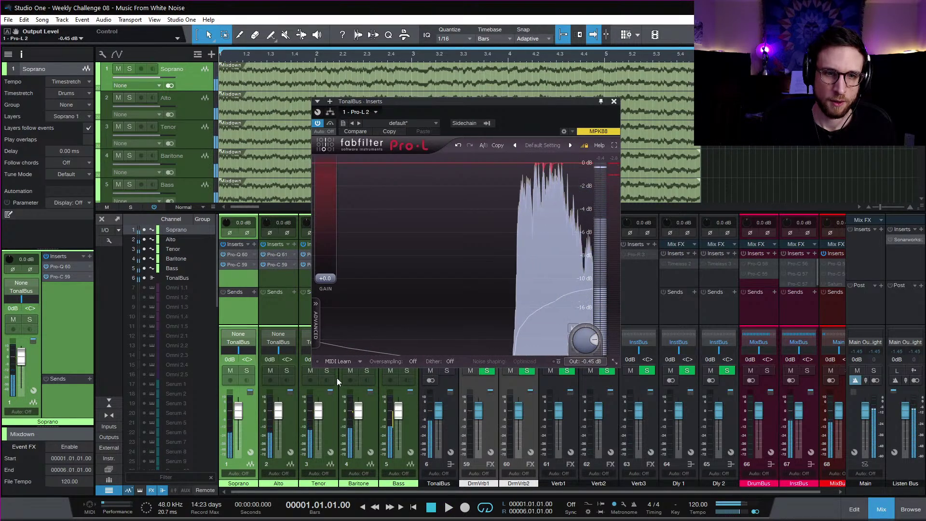
{"action": "left_click_drag", "start_coordinate": [499, 105], "coordinate": [738, 100]}
Step: Lower the Soprano to Bass faders together to -9.8 dB, then raise the Bass fader alone to -4.6 dB during playback
{"action": "double_click", "coordinate": [238, 265]}
{"action": "left_click", "coordinate": [388, 311]}
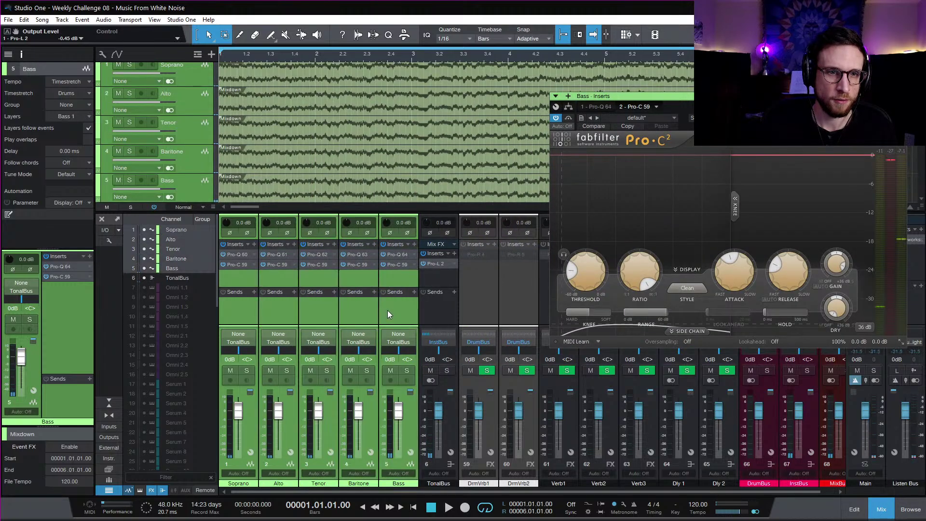
{"action": "left_click_drag", "start_coordinate": [395, 404], "coordinate": [401, 426]}
{"action": "key", "text": "space"}
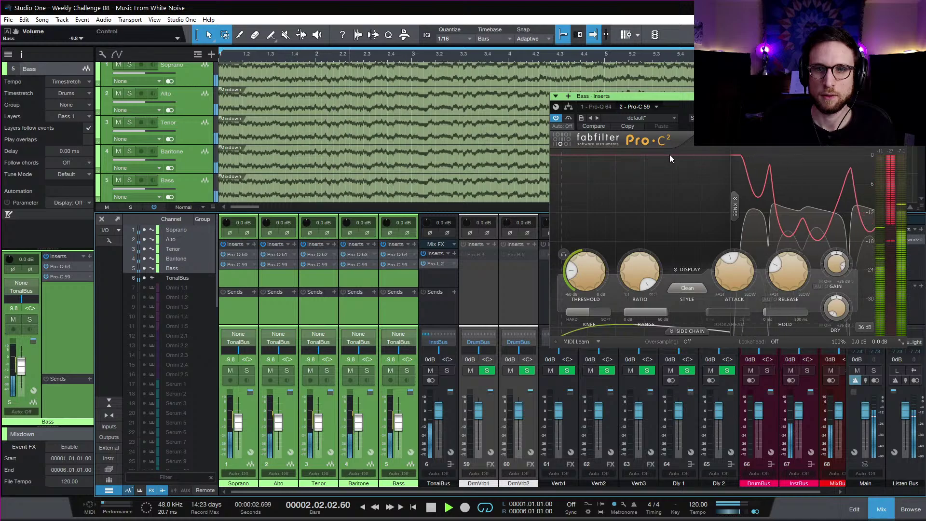
{"action": "left_click_drag", "start_coordinate": [740, 98], "coordinate": [638, 93]}
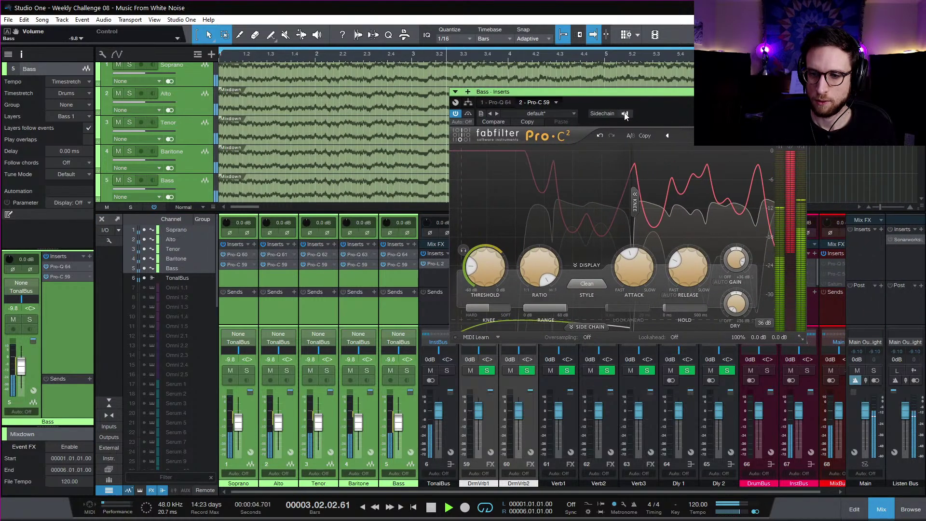
{"action": "left_click", "coordinate": [801, 92]}
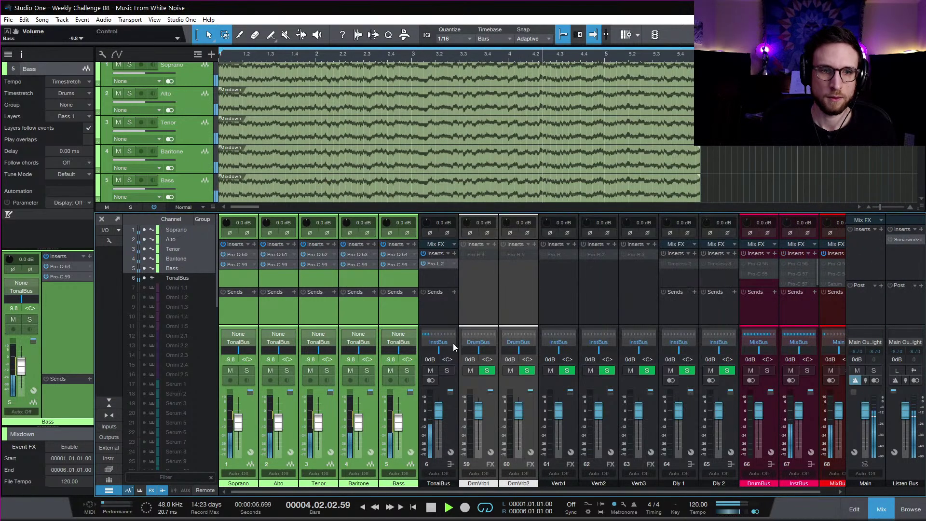
{"action": "left_click", "coordinate": [394, 314]}
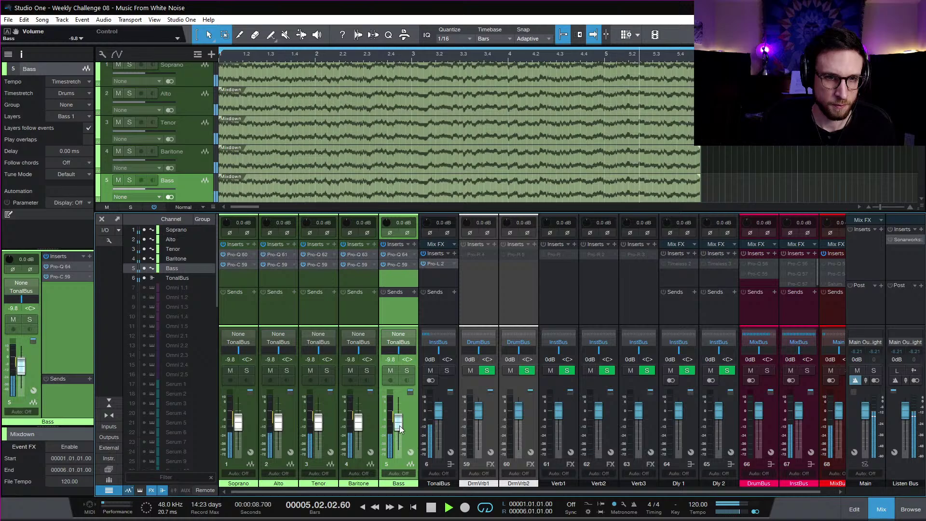
{"action": "left_click_drag", "start_coordinate": [400, 429], "coordinate": [400, 419]}
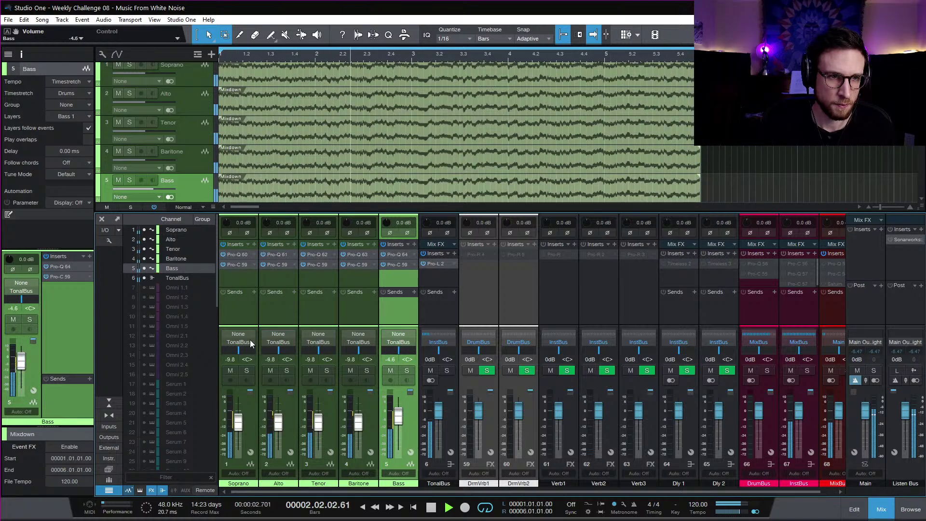
Step: Pan Alto to L79, Tenor to R73, Baritone to L45 and Soprano to R29, and lower the Bass fader to -8.6 dB
{"action": "left_click_drag", "start_coordinate": [279, 351], "coordinate": [317, 352]}
{"action": "mouse_move", "coordinate": [331, 354]}
{"action": "left_mouse_down"}
{"action": "mouse_move", "coordinate": [354, 356]}
{"action": "mouse_move", "coordinate": [332, 354]}
{"action": "left_mouse_up"}
{"action": "left_click_drag", "start_coordinate": [269, 353], "coordinate": [244, 353]}
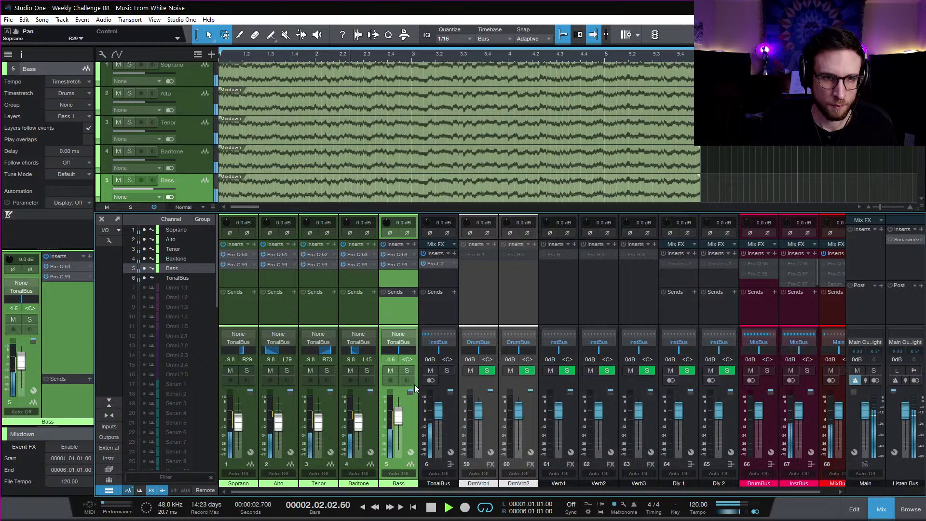
{"action": "left_click_drag", "start_coordinate": [398, 417], "coordinate": [375, 424]}
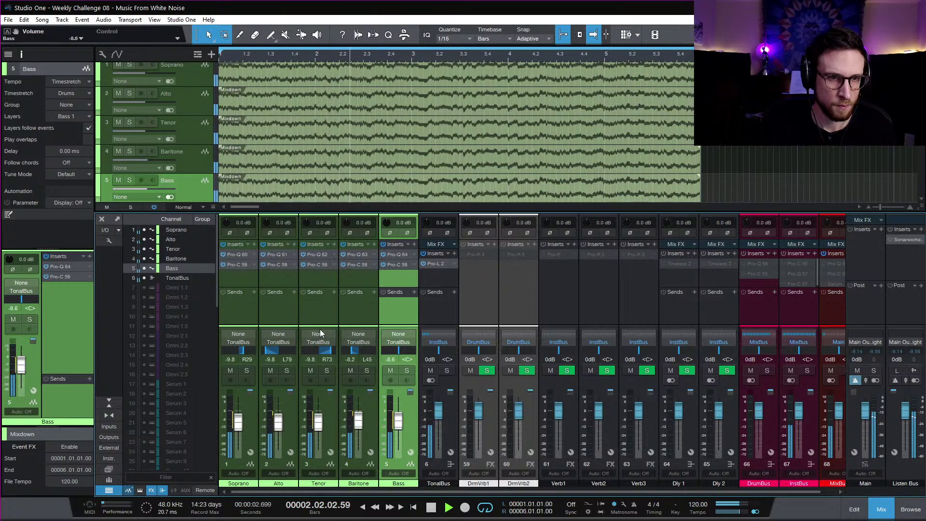
Step: Stop playback, save the song and hide the mixing console
{"action": "key", "text": "space"}
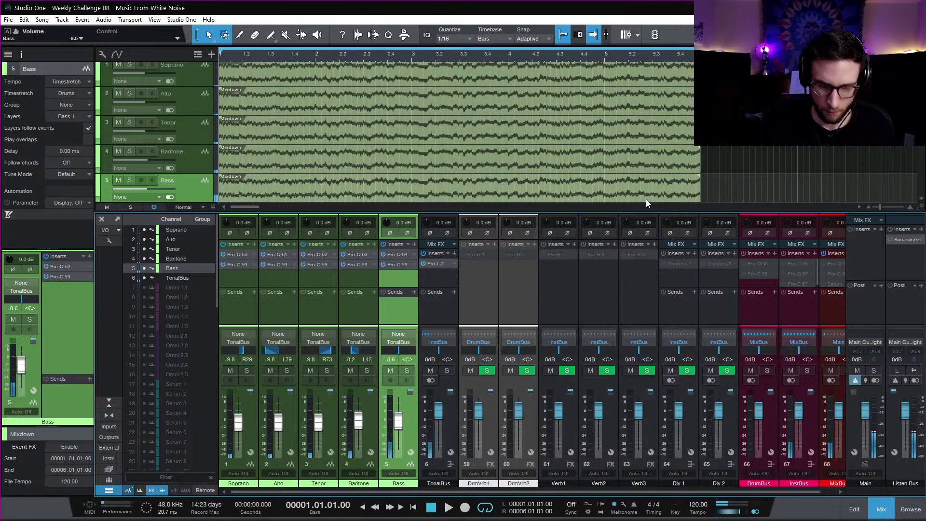
{"action": "key", "text": "ctrl+s"}
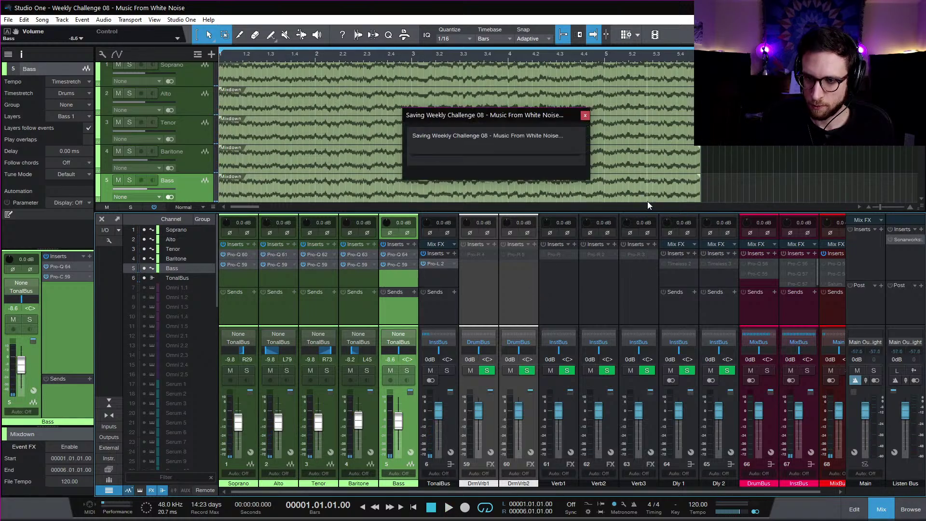
{"action": "left_click", "coordinate": [881, 511]}
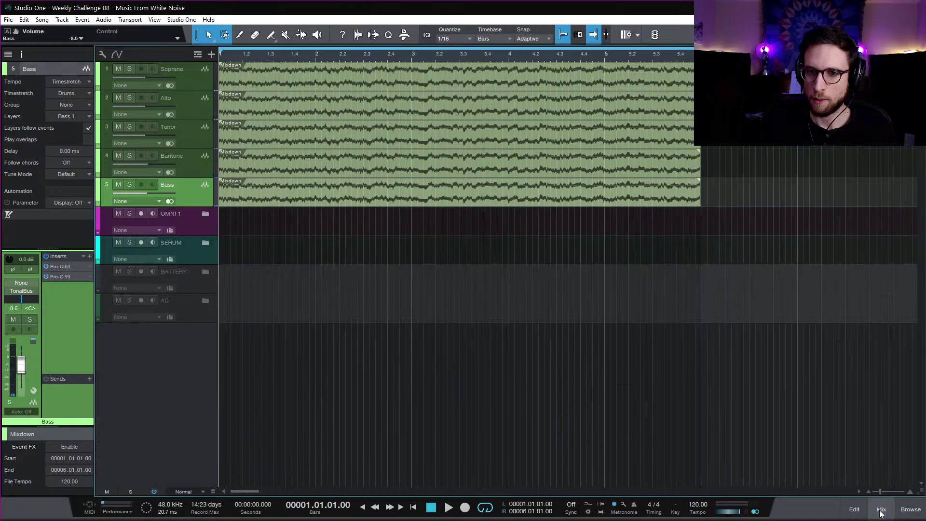
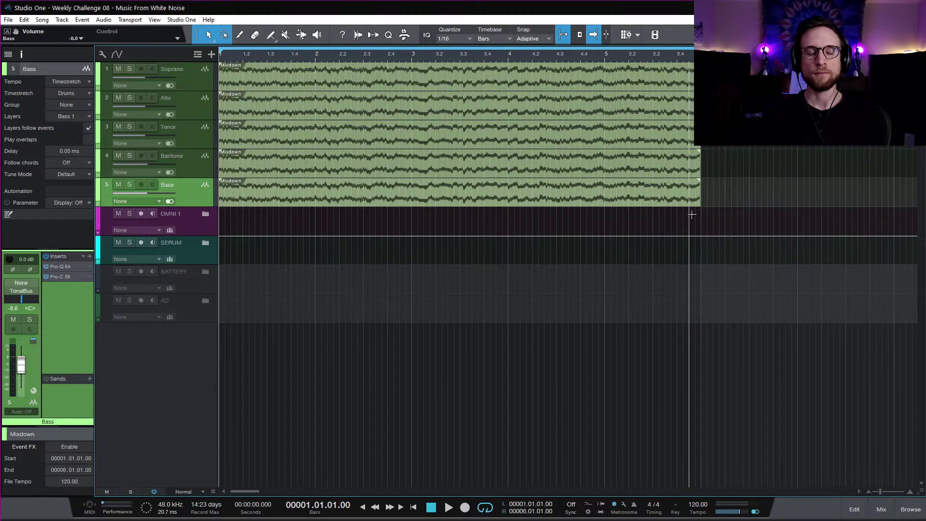
Step: Select the Mixdown events on all five tracks and duplicate them three times, filling the timeline up to bar 21
{"action": "key", "text": "w"}
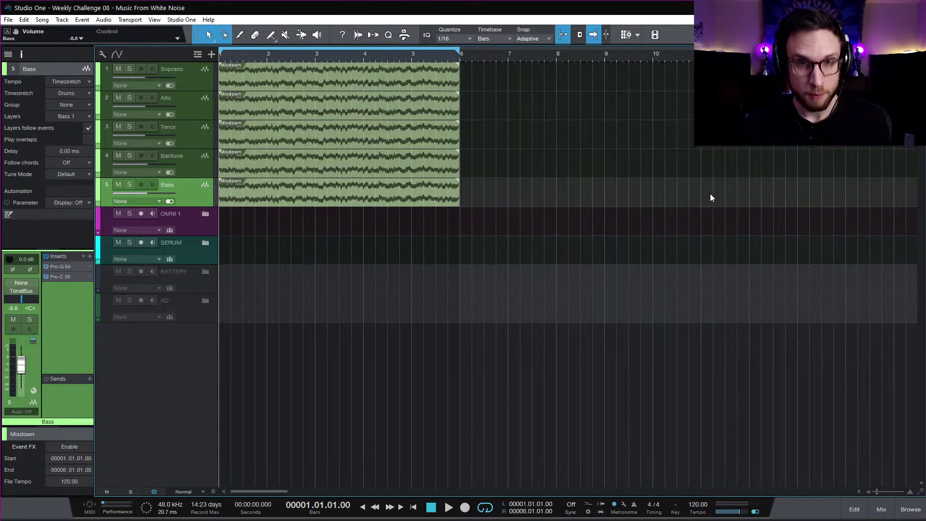
{"action": "key", "text": "w"}
{"action": "left_click_drag", "start_coordinate": [391, 198], "coordinate": [247, 82]}
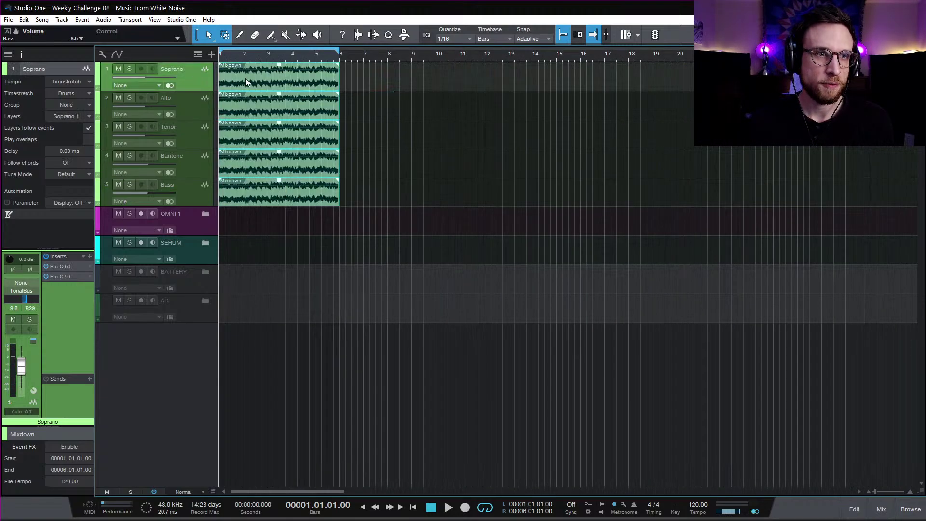
{"action": "key", "text": "Delete"}
{"action": "key", "text": "ctrl+z"}
{"action": "key", "text": "d"}
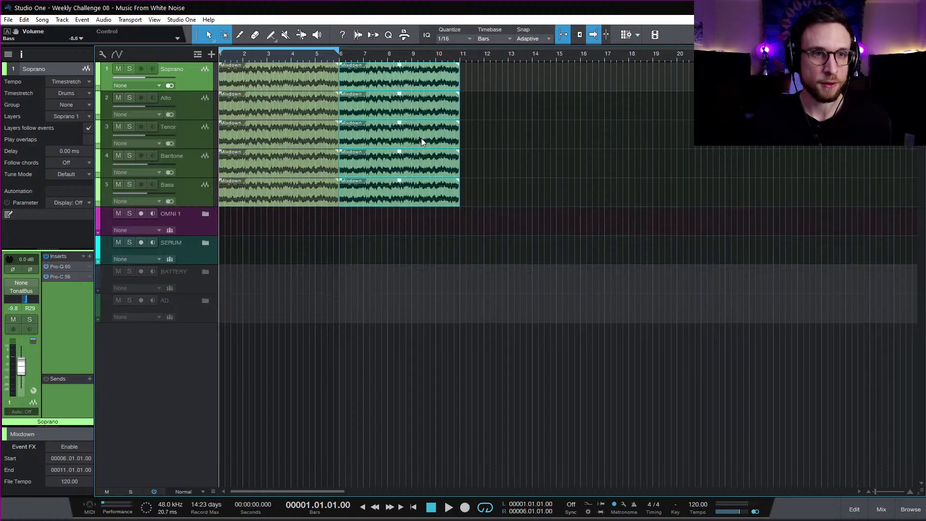
{"action": "key", "text": "d"}
{"action": "key", "text": "d"}
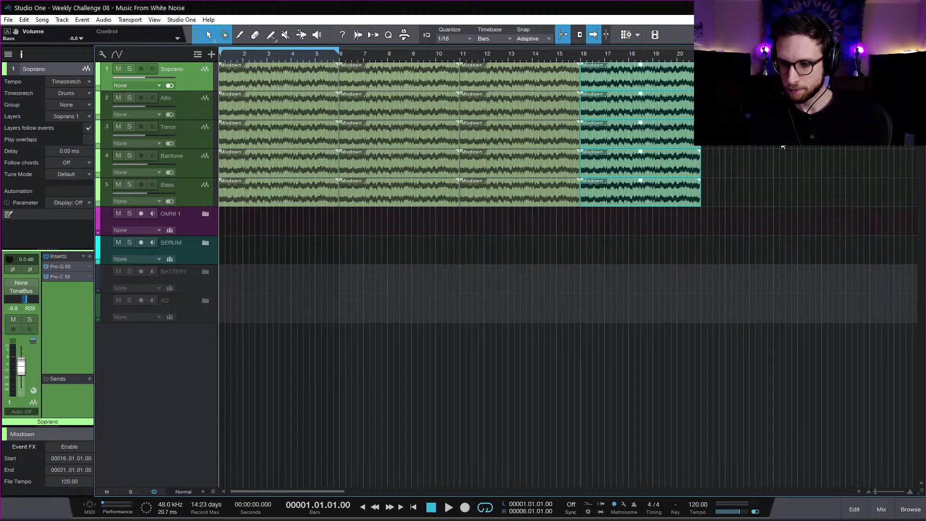
Step: Audition the chord briefly, show the mixing console and add a send from TonalBus to Verb1
{"action": "key", "text": "space"}
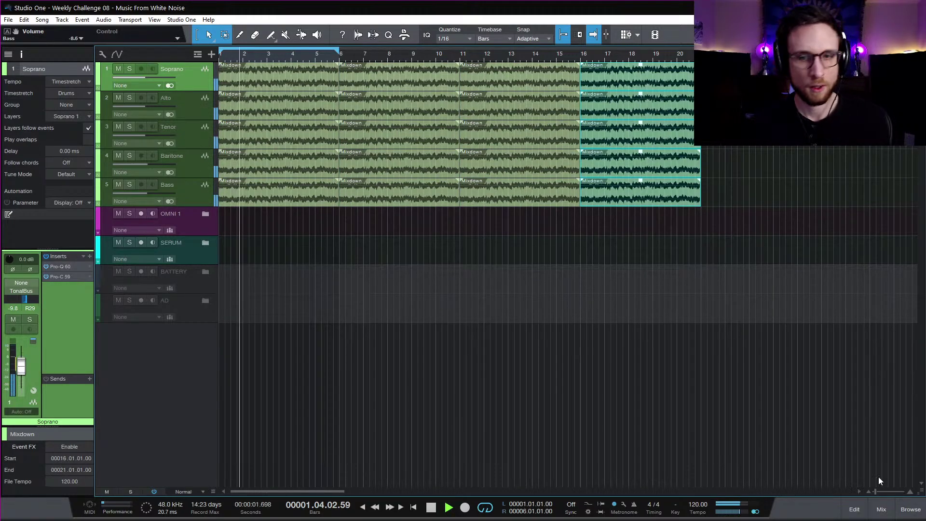
{"action": "key", "text": "space"}
{"action": "left_click", "coordinate": [882, 509]}
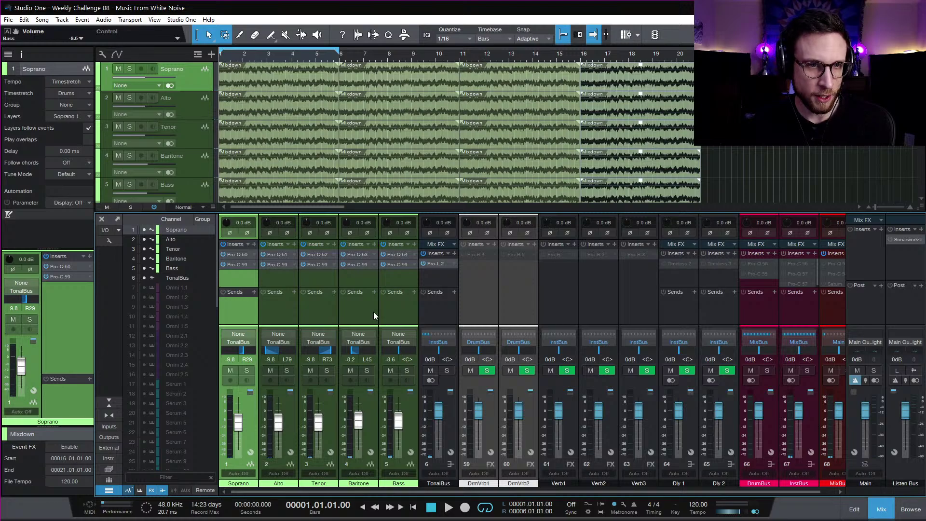
{"action": "left_click", "coordinate": [398, 279]}
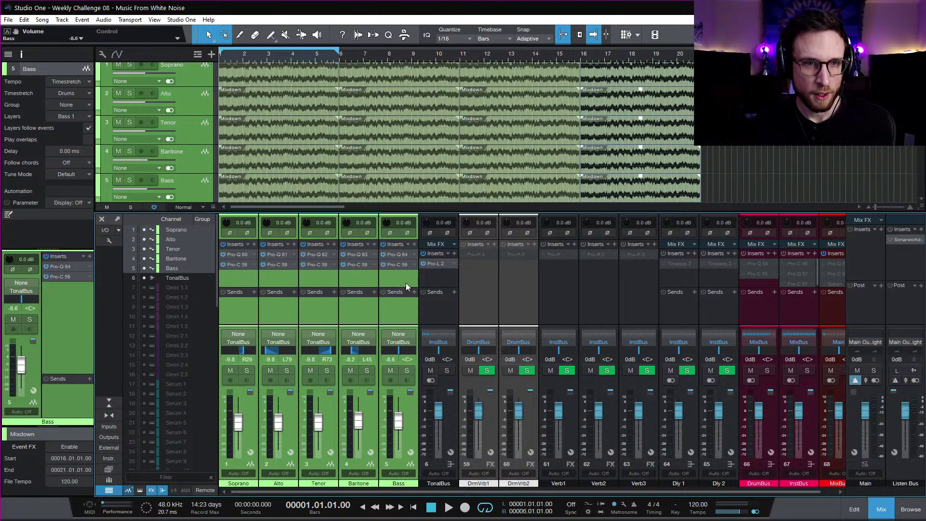
{"action": "left_click", "coordinate": [450, 298]}
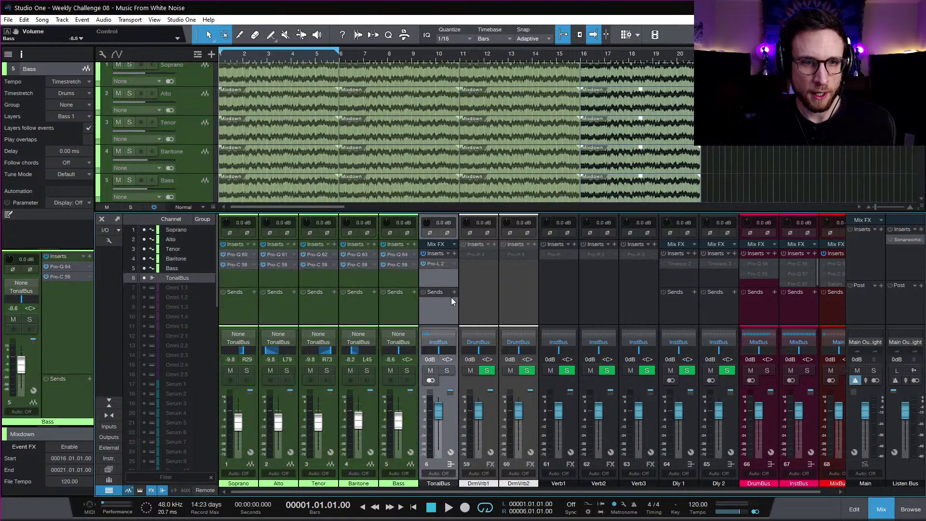
{"action": "left_click", "coordinate": [454, 293]}
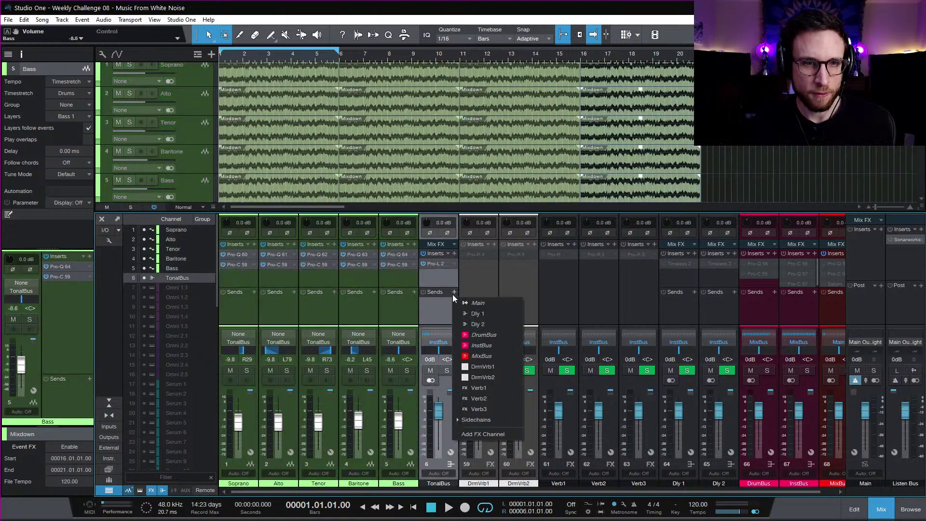
{"action": "left_click", "coordinate": [497, 388]}
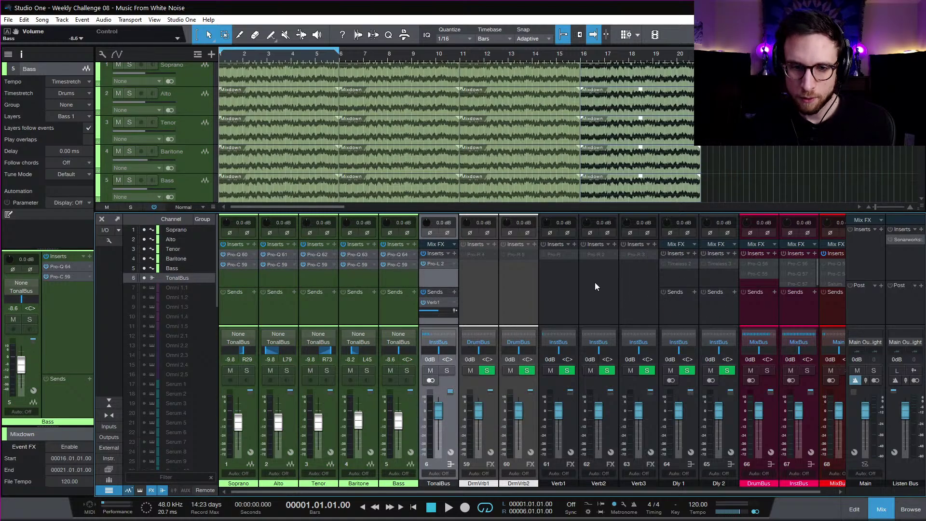
Step: Activate the Pro-R reverb on the Verb1 channel and open its editor clear of the TonalBus channel
{"action": "right_click", "coordinate": [559, 253]}
{"action": "left_click", "coordinate": [561, 276]}
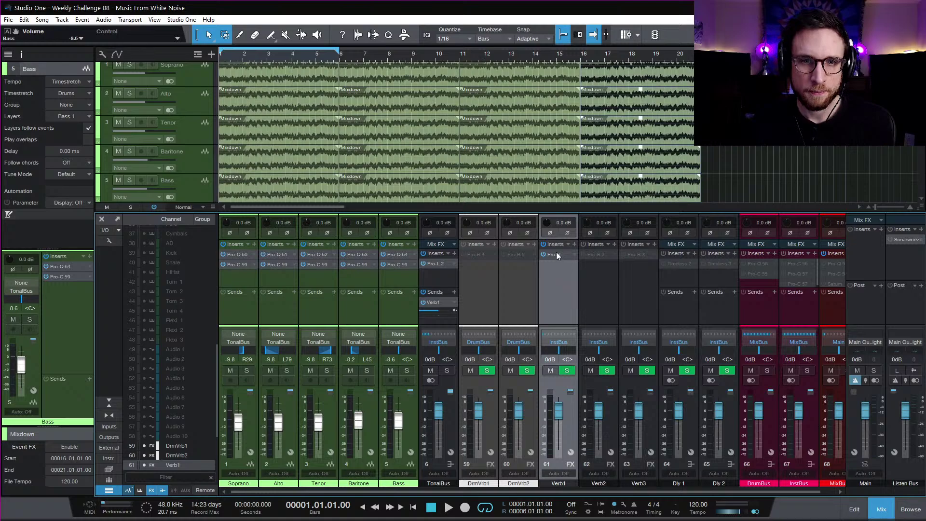
{"action": "left_click", "coordinate": [556, 252]}
{"action": "left_click_drag", "start_coordinate": [412, 106], "coordinate": [708, 89]}
Step: Audition the reverb, and in Pro-R's post EQ move the low cut to about 40.2 Hz and the mid band to -0.46 dB
{"action": "key", "text": "space"}
{"action": "key", "text": "space"}
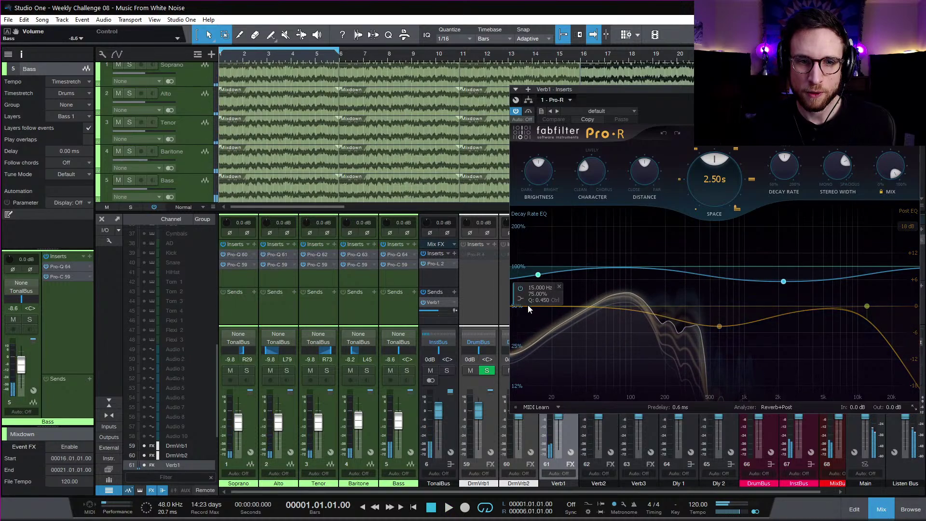
{"action": "left_click_drag", "start_coordinate": [526, 307], "coordinate": [587, 338]}
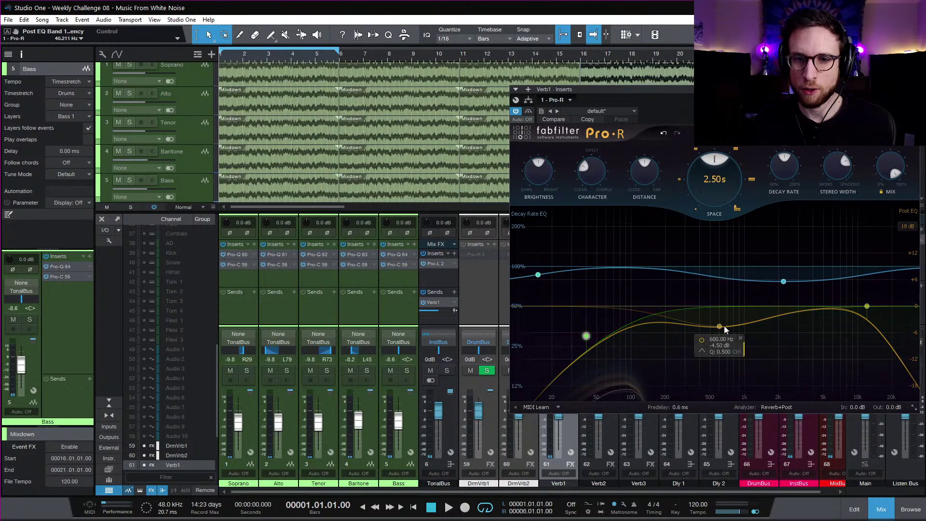
{"action": "left_click_drag", "start_coordinate": [725, 326], "coordinate": [726, 308]}
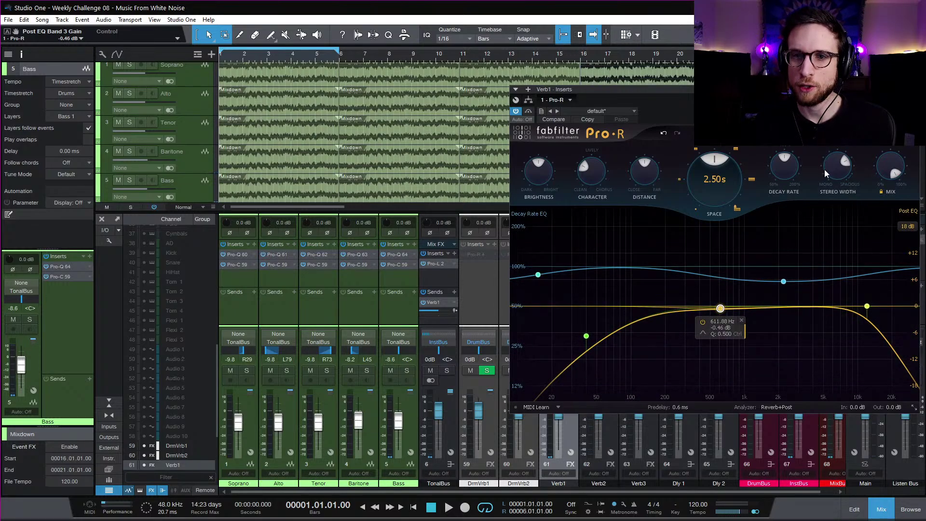
Step: Set Pro-R's stereo width to 89.2%, character to 74.18% and distance to 80.84%, listening to the chord before closing the editor
{"action": "left_click_drag", "start_coordinate": [824, 170], "coordinate": [824, 161]}
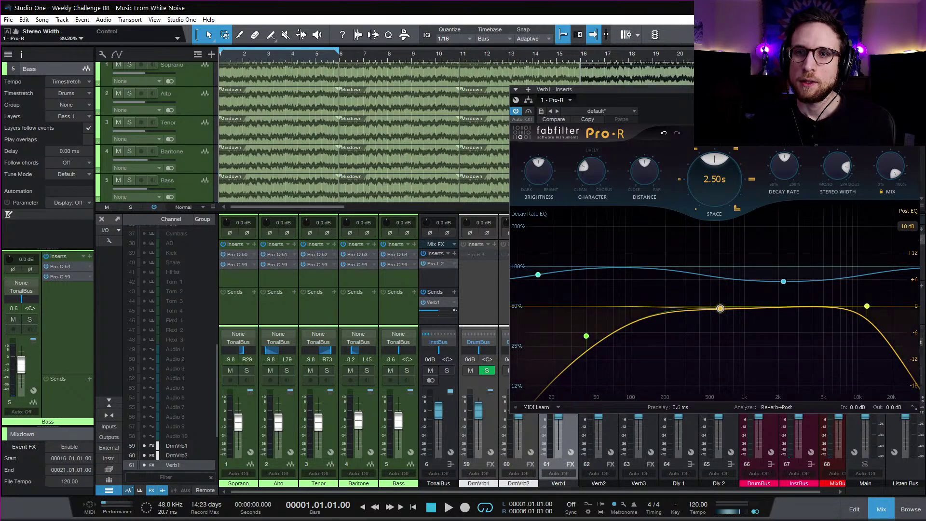
{"action": "left_click_drag", "start_coordinate": [592, 170], "coordinate": [591, 150]}
{"action": "key", "text": "space"}
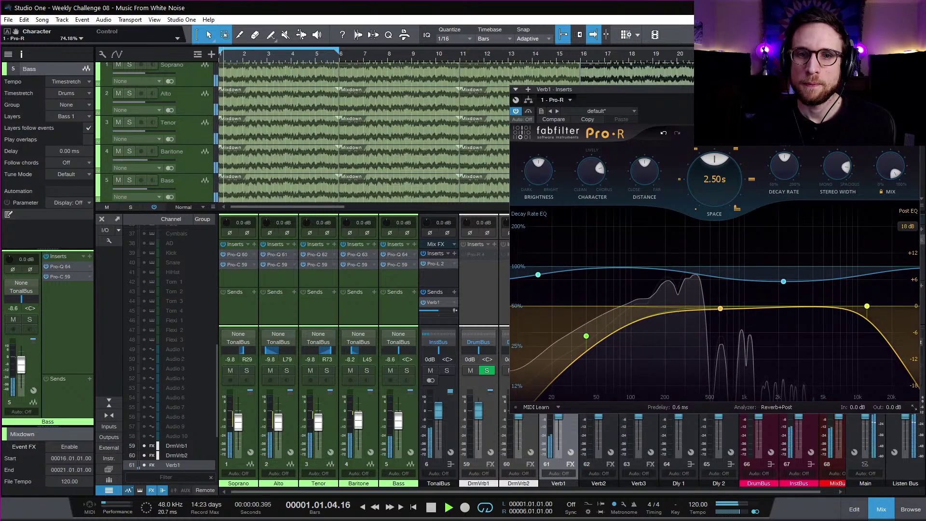
{"action": "left_click_drag", "start_coordinate": [643, 180], "coordinate": [640, 143]}
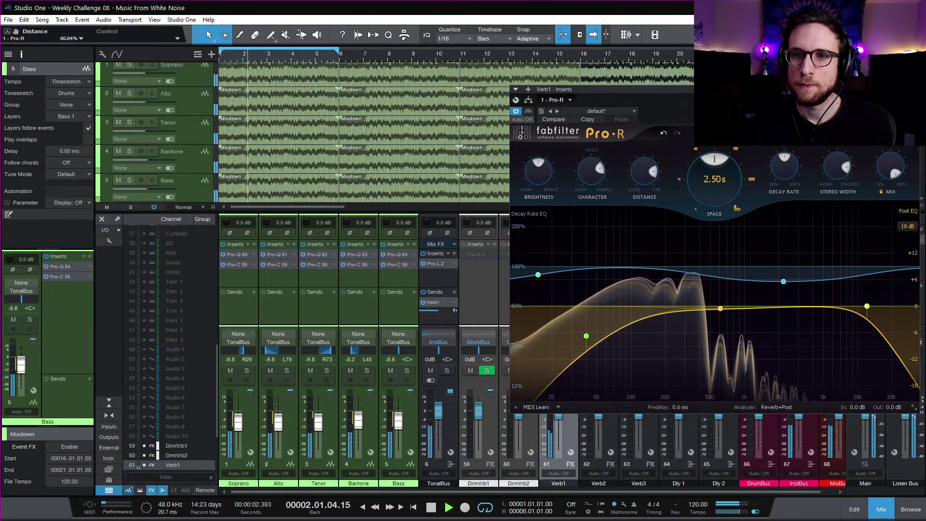
{"action": "left_click", "coordinate": [915, 90]}
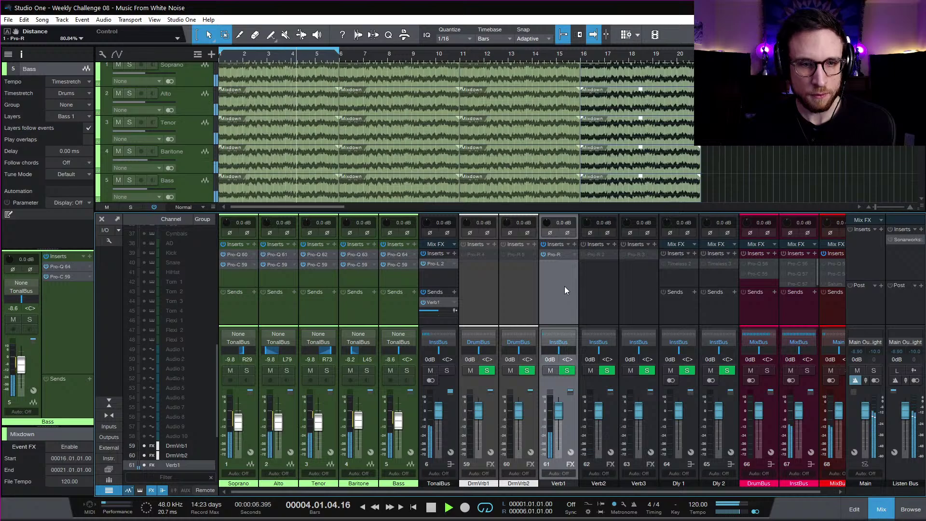
{"action": "key", "text": "space"}
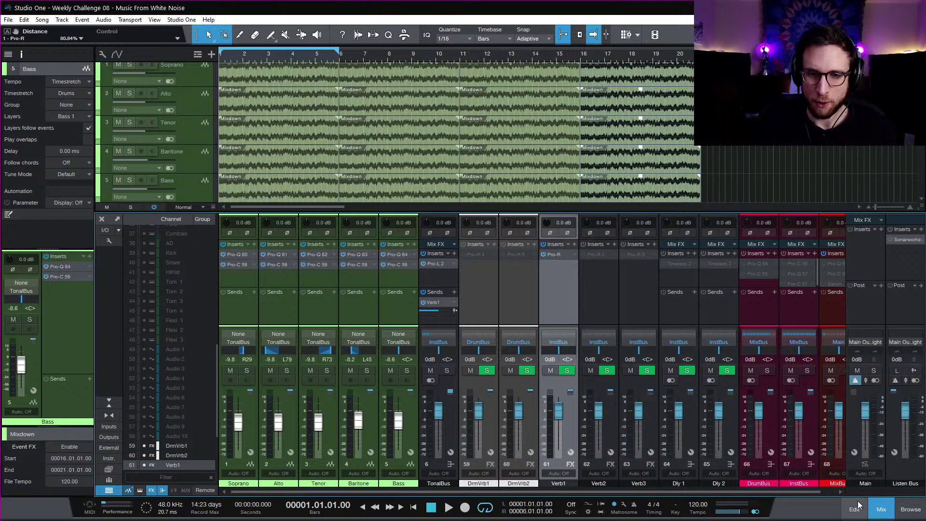
Step: Set the song tempo to 70 BPM and play the chord briefly
{"action": "left_click", "coordinate": [696, 513]}
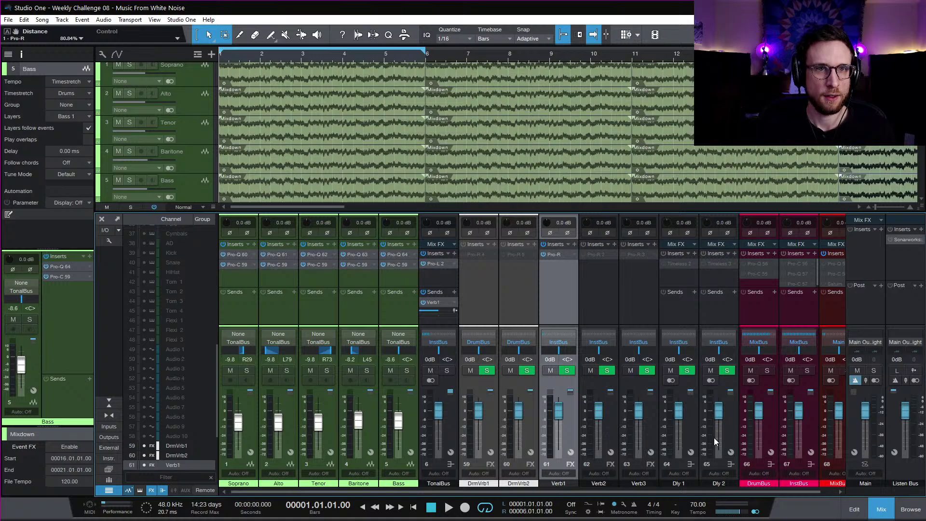
{"action": "key", "text": "space"}
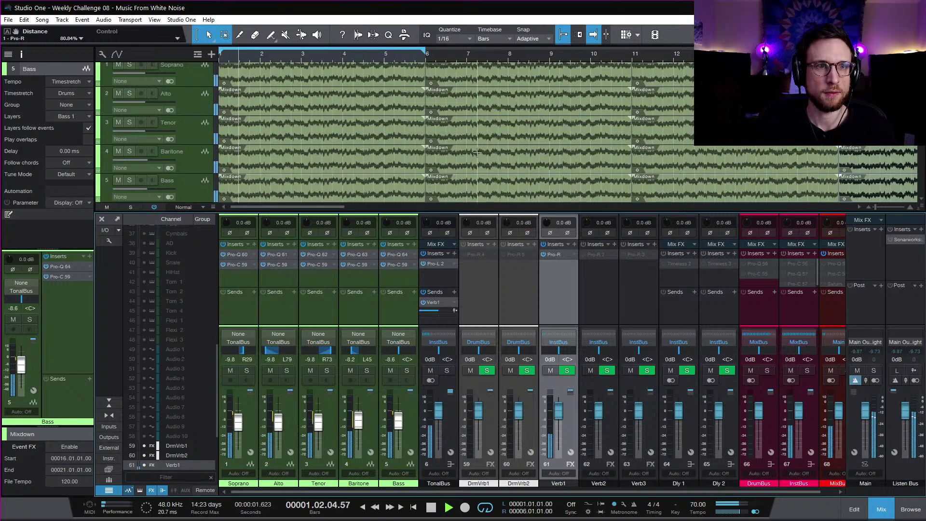
{"action": "key", "text": "space"}
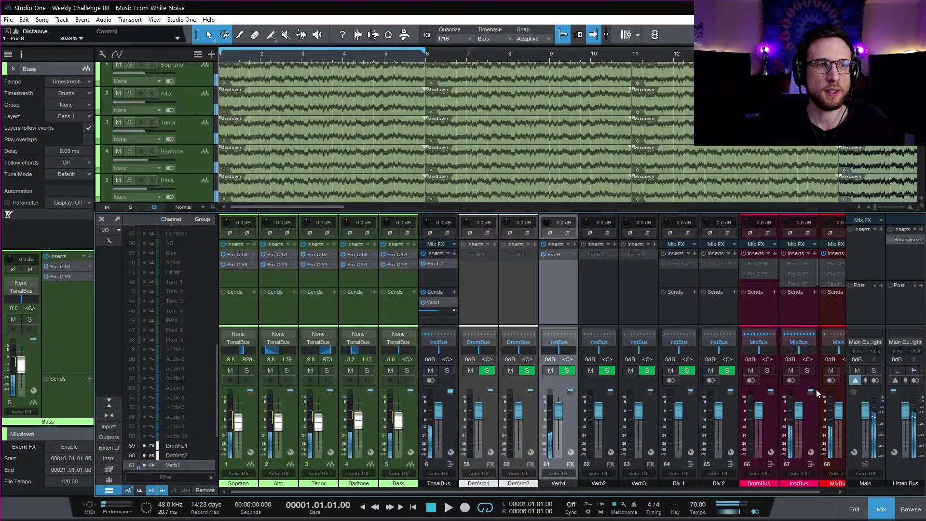
Step: Hide the mixing console and set the tempo mode of the Soprano to Bass tracks to Don't follow
{"action": "left_click", "coordinate": [882, 506]}
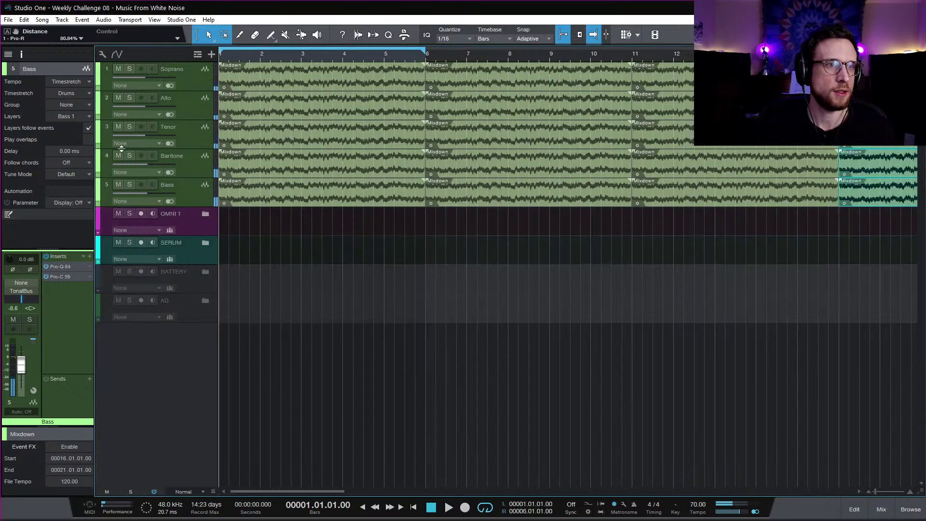
{"action": "left_click", "coordinate": [192, 197]}
{"action": "left_click", "coordinate": [111, 86], "text": "shift"}
{"action": "left_click", "coordinate": [84, 82]}
{"action": "left_click", "coordinate": [83, 89]}
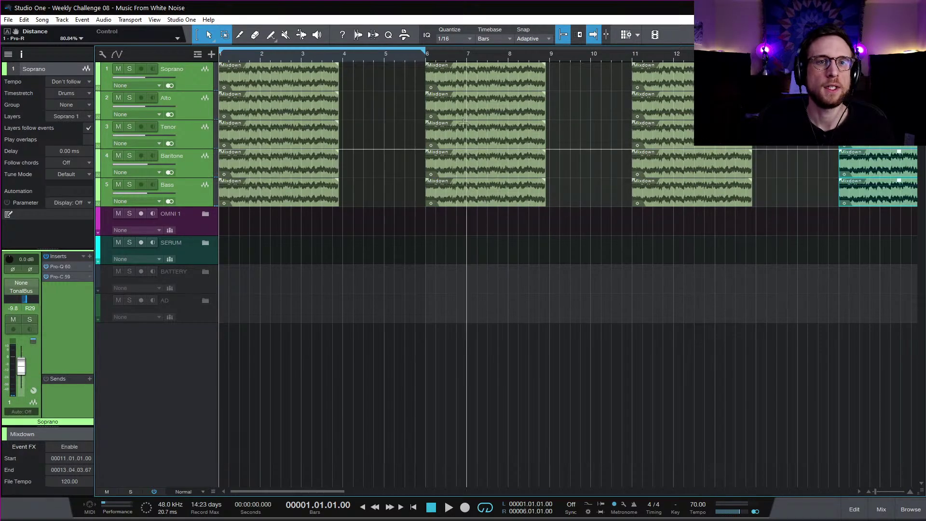
Step: Delete the duplicated Mixdown events from bar 6 onward on all five tracks
{"action": "left_click", "coordinate": [409, 79]}
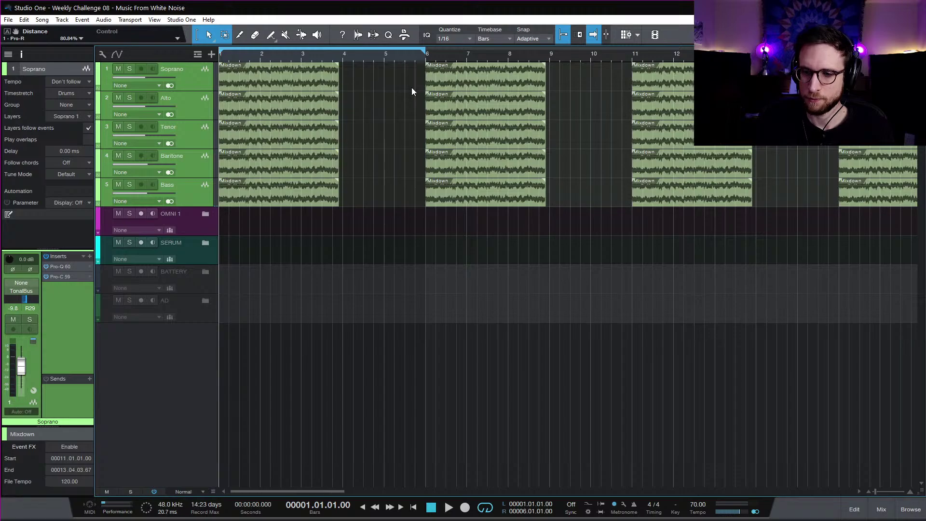
{"action": "left_click_drag", "start_coordinate": [413, 88], "coordinate": [913, 306]}
{"action": "key", "text": "Delete"}
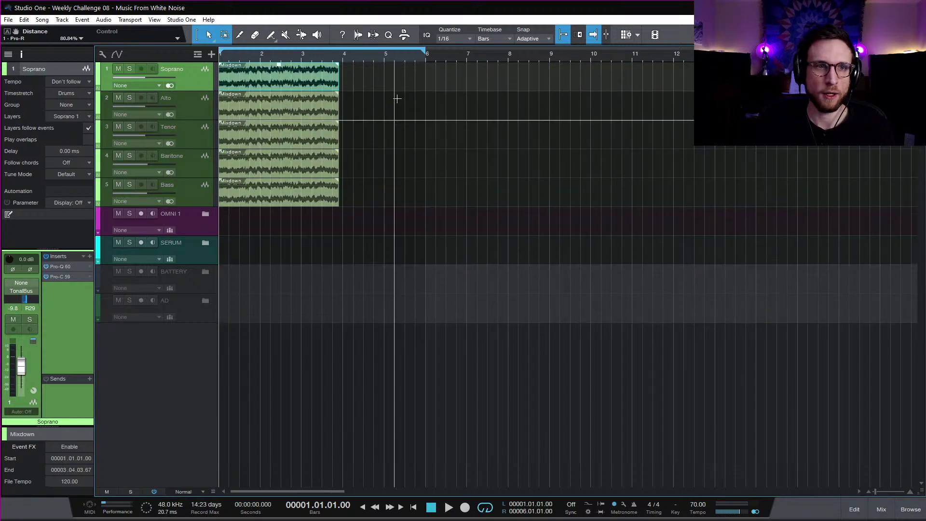
Step: Trim the five remaining Mixdown events to end at bar 3 and duplicate them seven times, up to bar 17
{"action": "left_click_drag", "start_coordinate": [385, 86], "coordinate": [244, 232]}
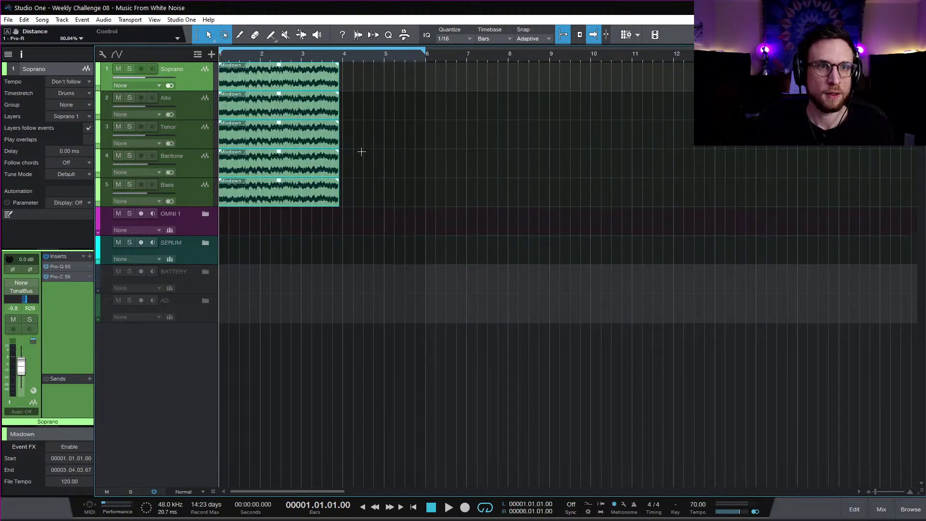
{"action": "left_click_drag", "start_coordinate": [339, 192], "coordinate": [297, 214]}
{"action": "key", "text": "d"}
{"action": "key", "text": "d"}
{"action": "key", "text": "d"}
{"action": "key", "text": "d"}
{"action": "key", "text": "d"}
{"action": "key", "text": "d"}
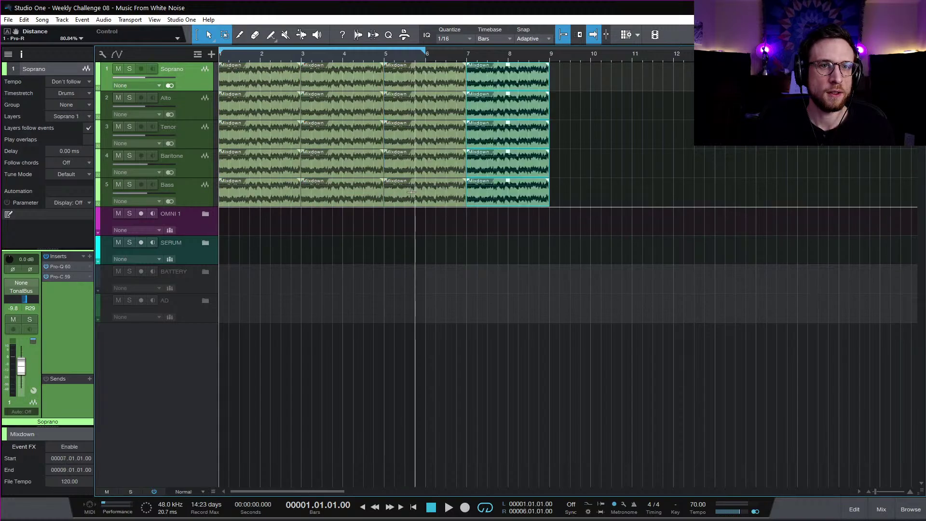
{"action": "key", "text": "d"}
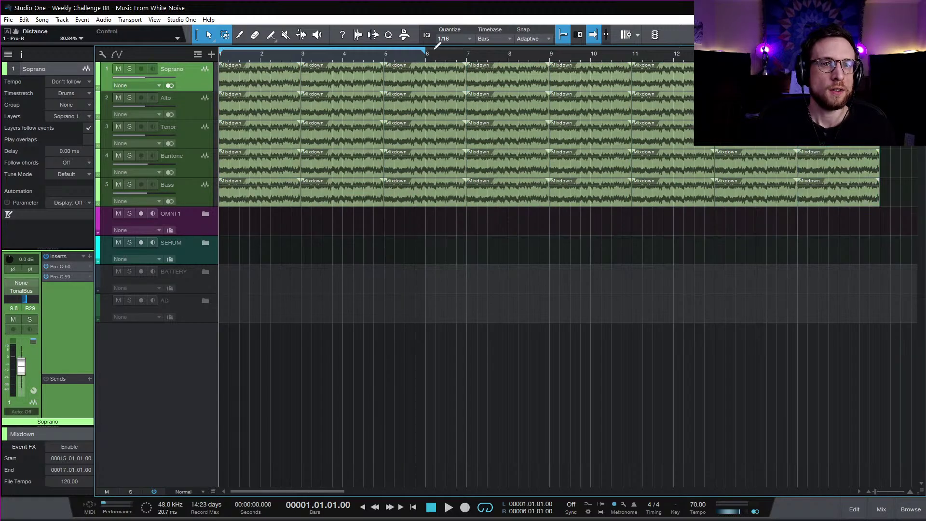
Step: Play the start of the arrangement, stop and place the playback position at bar 3
{"action": "key", "text": "space"}
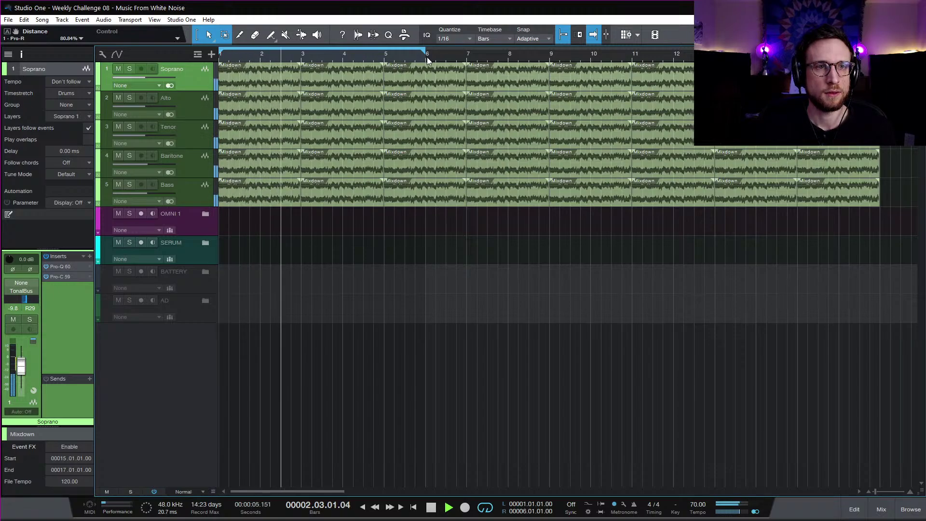
{"action": "key", "text": "space"}
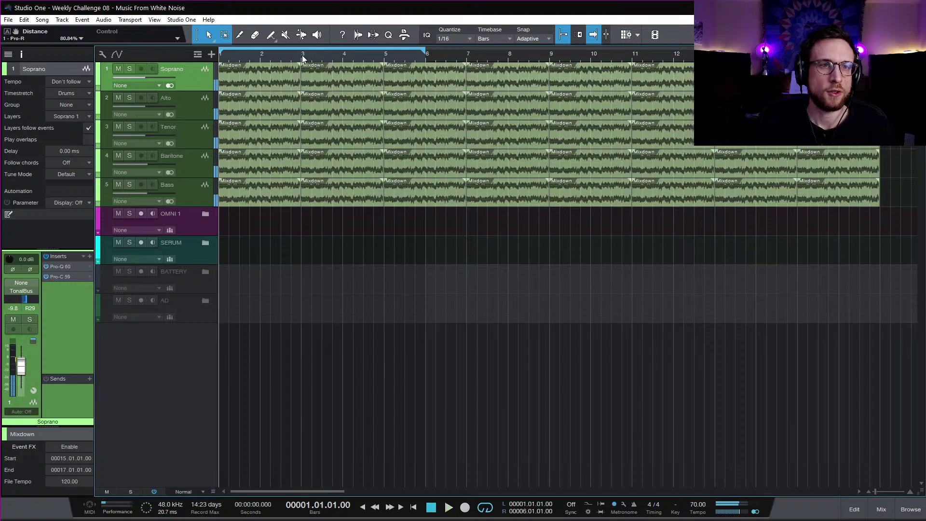
{"action": "left_click", "coordinate": [305, 53]}
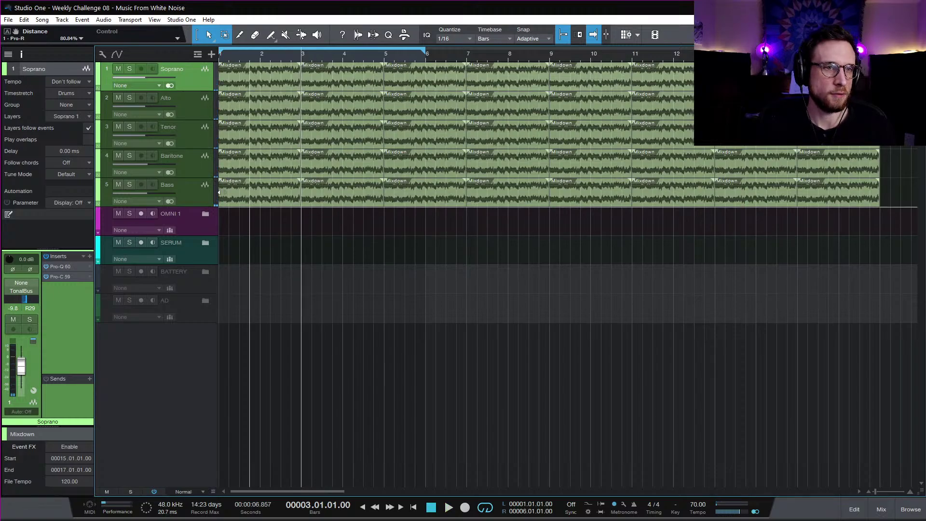
Step: Open the Bass track's Pro-Q 3 and set its automation mode to Touch
{"action": "left_click", "coordinate": [193, 198]}
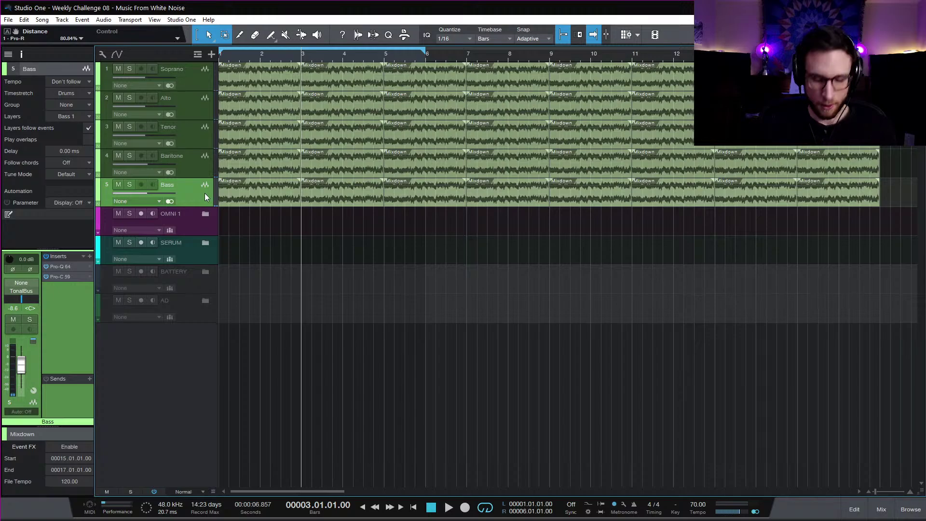
{"action": "left_click", "coordinate": [60, 267]}
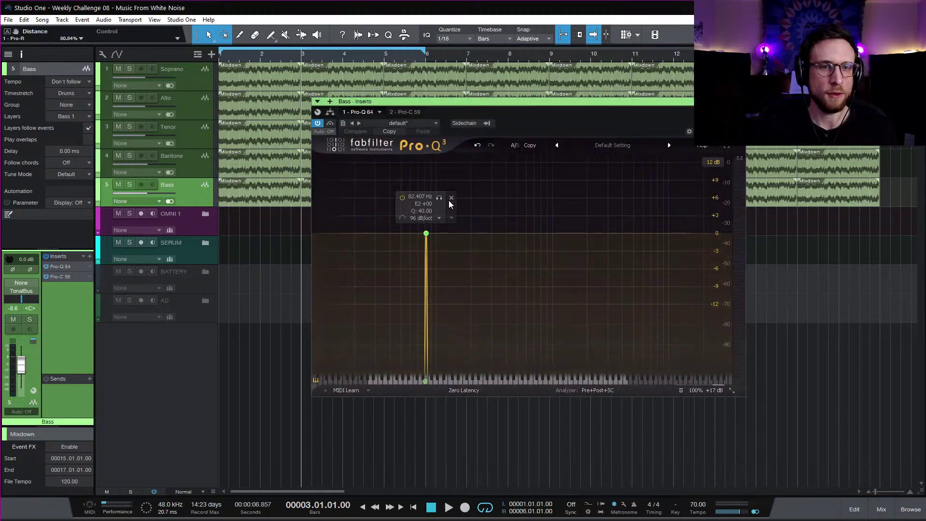
{"action": "left_click", "coordinate": [330, 130]}
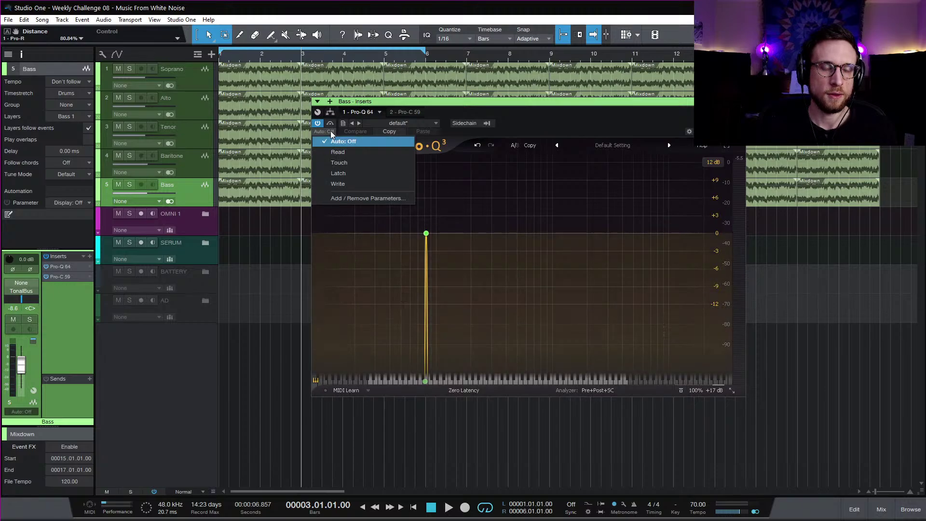
{"action": "left_click", "coordinate": [352, 163]}
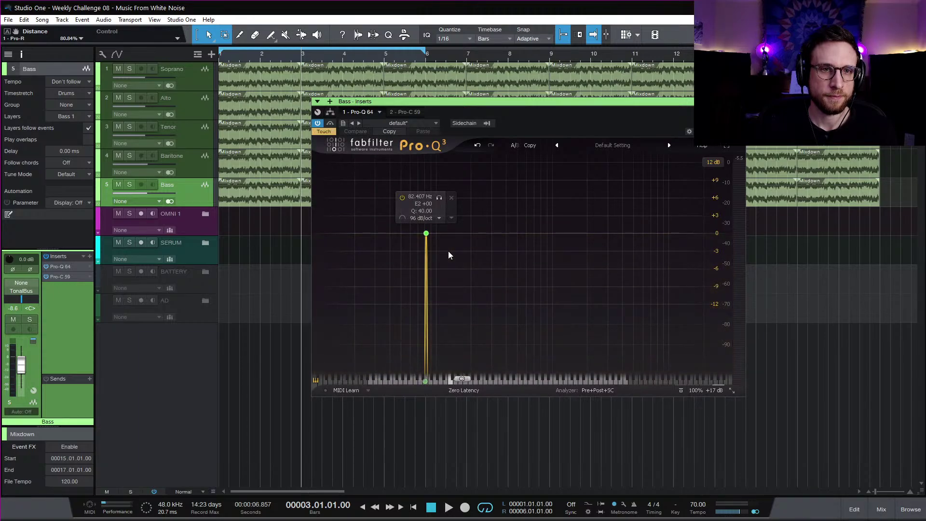
Step: Record a short automation pass of the Bass Pro-Q 3's Band 1 Frequency starting from bar 3
{"action": "left_click", "coordinate": [426, 234]}
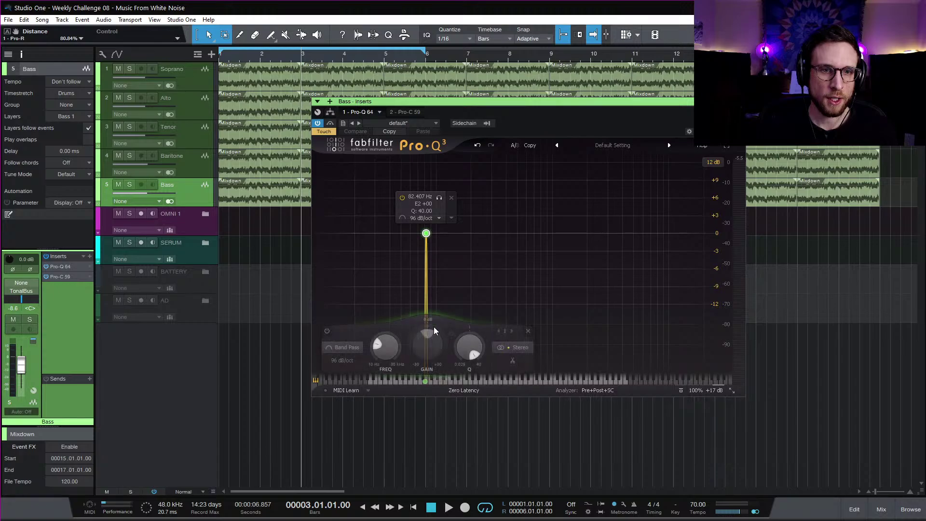
{"action": "mouse_move", "coordinate": [387, 355]}
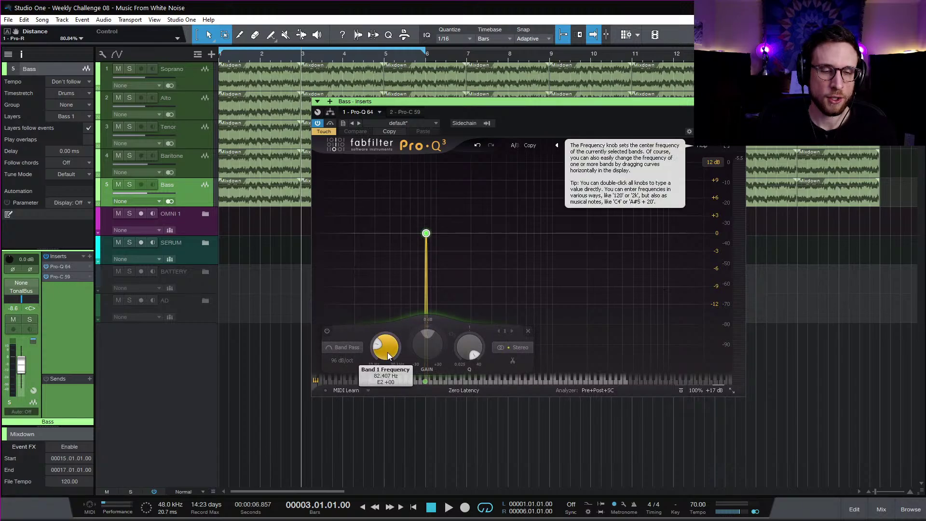
{"action": "key", "text": "space"}
{"action": "left_click_drag", "start_coordinate": [387, 355], "coordinate": [390, 347]}
{"action": "key", "text": "space"}
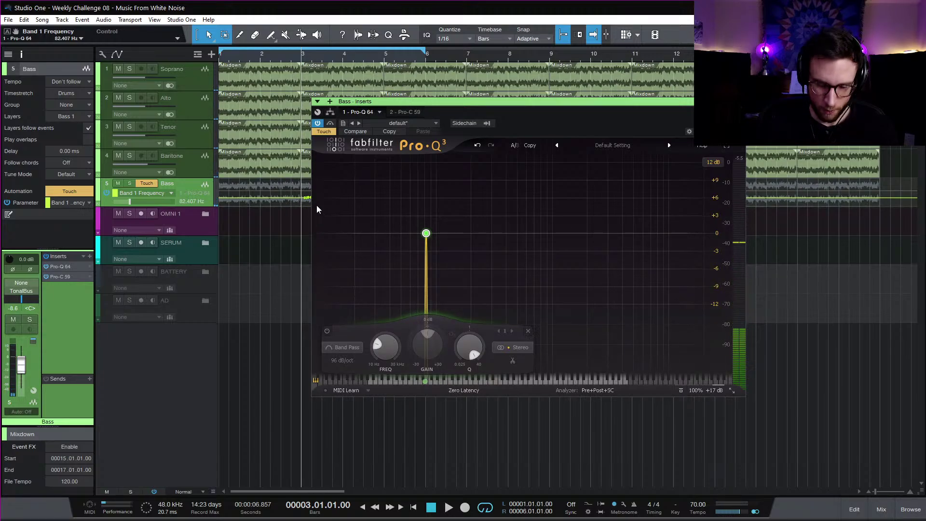
Step: Uncover the Bass automation lane and add a Band 1 Frequency point at bar 2, beat 4
{"action": "left_click_drag", "start_coordinate": [391, 100], "coordinate": [537, 106]}
{"action": "scroll", "coordinate": [309, 207], "scroll_direction": "up", "scroll_amount": 5}
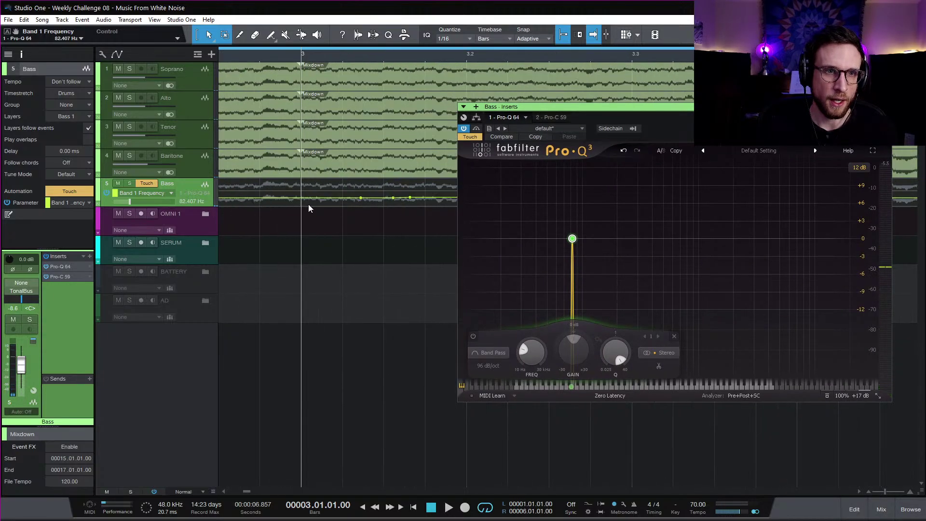
{"action": "scroll", "coordinate": [290, 207], "scroll_direction": "left", "scroll_amount": 5}
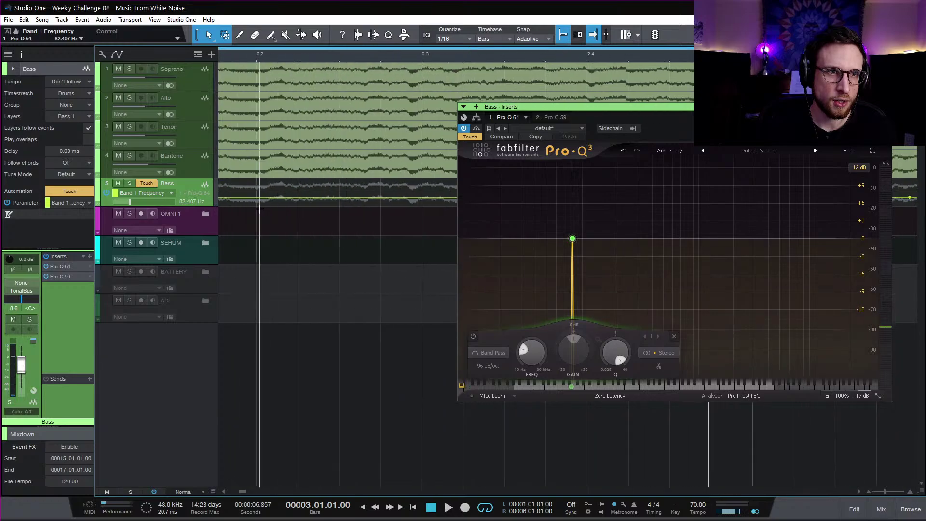
{"action": "scroll", "coordinate": [260, 209], "scroll_direction": "left", "scroll_amount": 6}
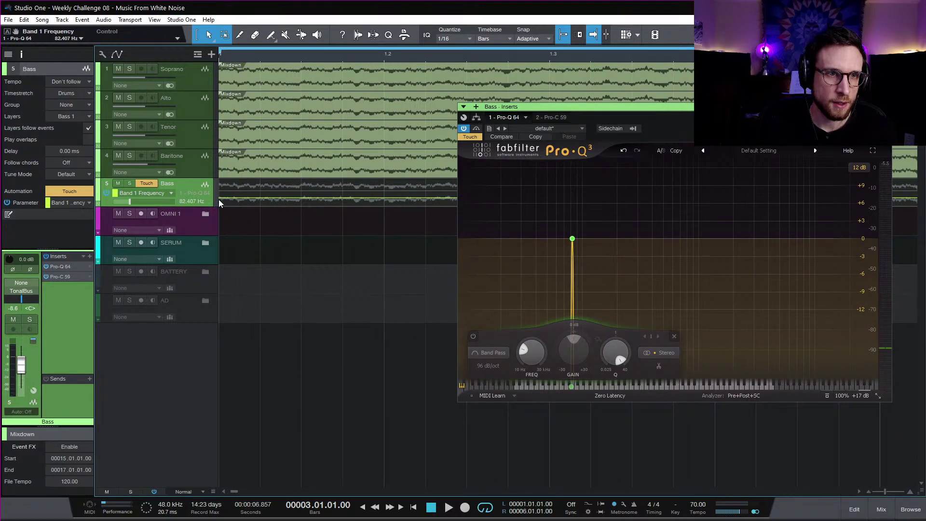
{"action": "scroll", "coordinate": [324, 211], "scroll_direction": "down", "scroll_amount": 4}
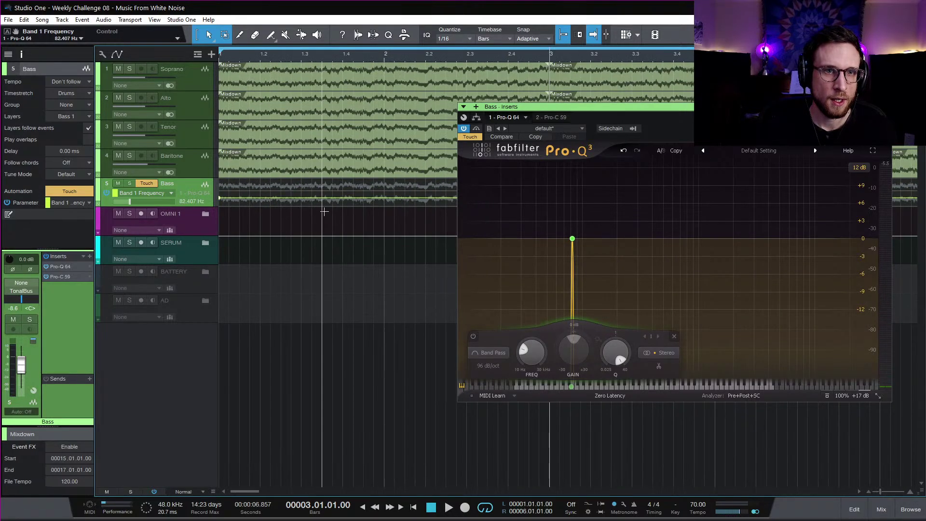
{"action": "scroll", "coordinate": [335, 204], "scroll_direction": "right", "scroll_amount": 4}
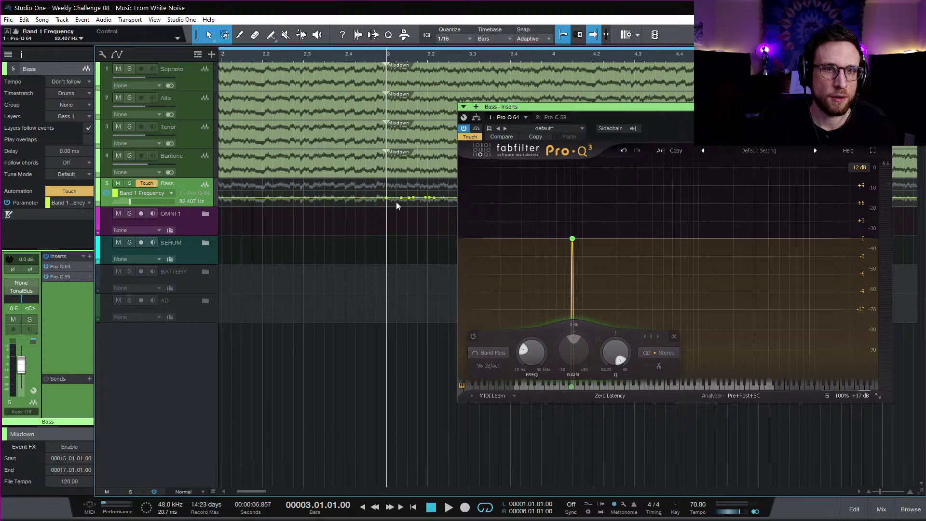
{"action": "left_click", "coordinate": [345, 197]}
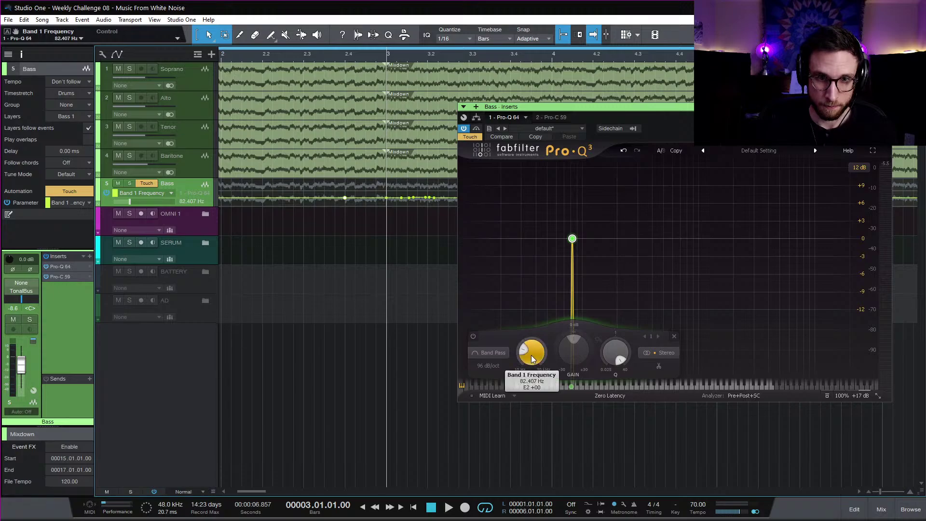
Step: Set Band 1 Frequency of the Bass Pro-Q 3 to C2 and read off its value in hertz
{"action": "double_click", "coordinate": [532, 355]}
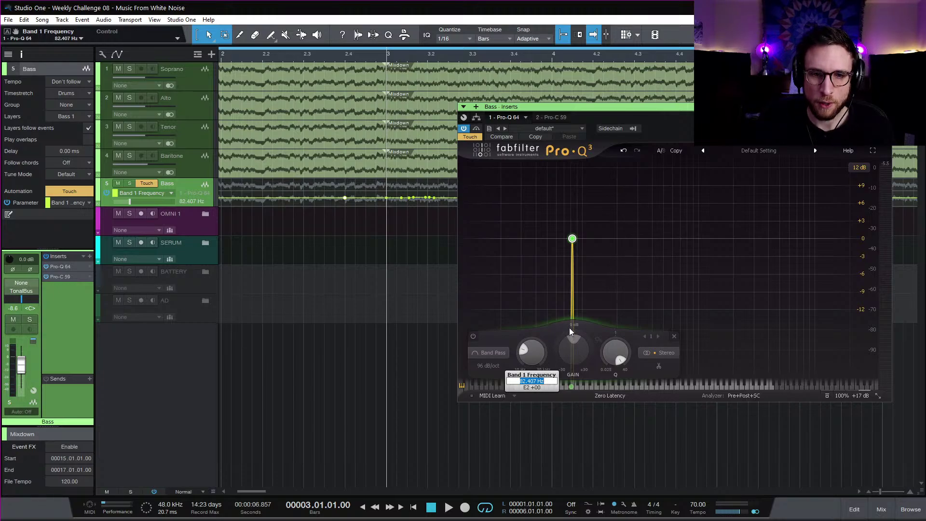
{"action": "type", "text": "C2"}
{"action": "key", "text": "Return"}
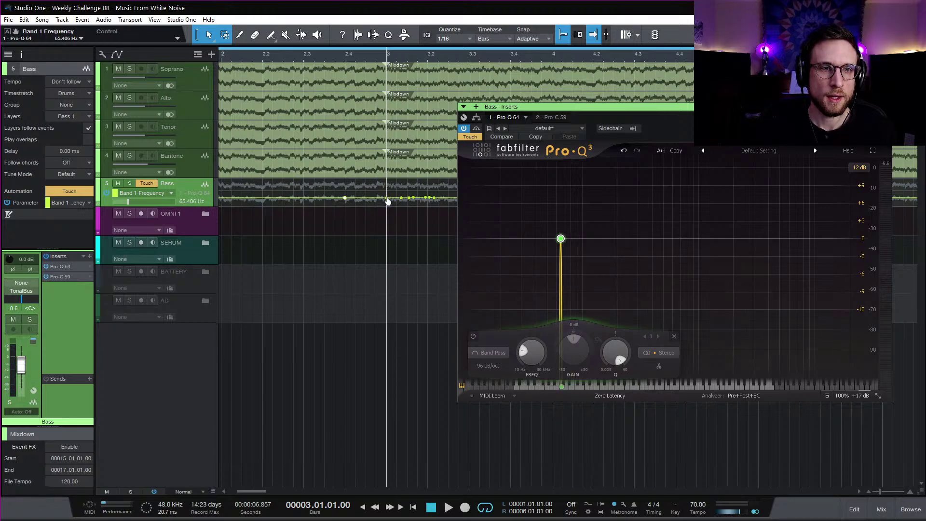
{"action": "mouse_move", "coordinate": [388, 203]}
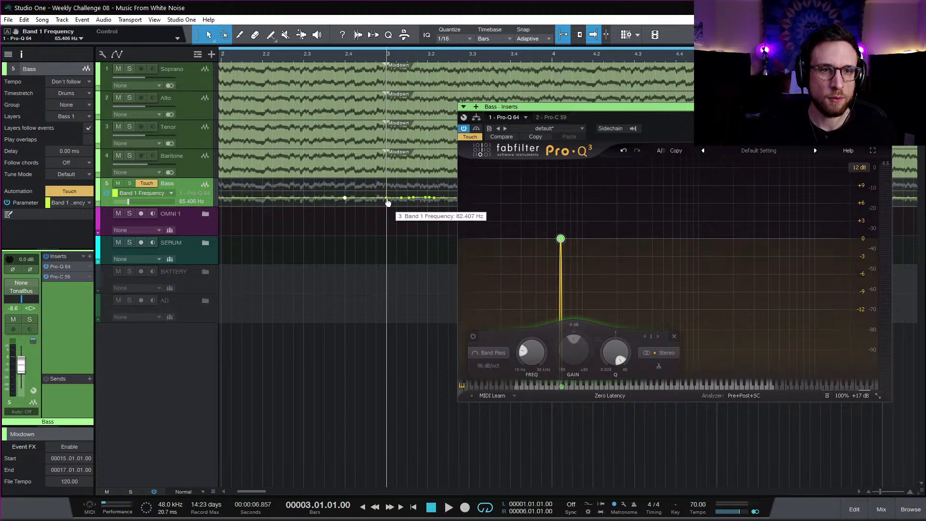
{"action": "mouse_move", "coordinate": [537, 352]}
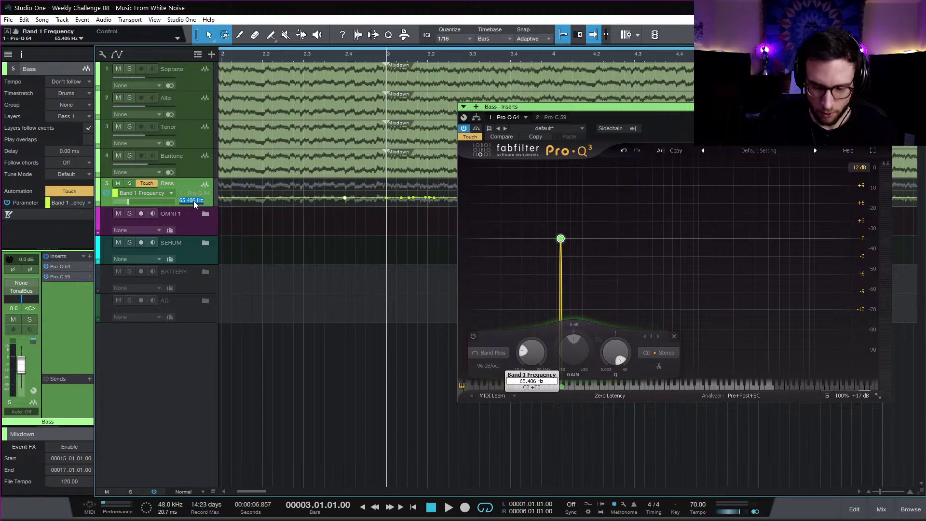
Step: Solo the Bass track, play from bar 2, beat 4, and stop
{"action": "left_click", "coordinate": [345, 54]}
{"action": "left_click", "coordinate": [129, 184]}
{"action": "key", "text": "space"}
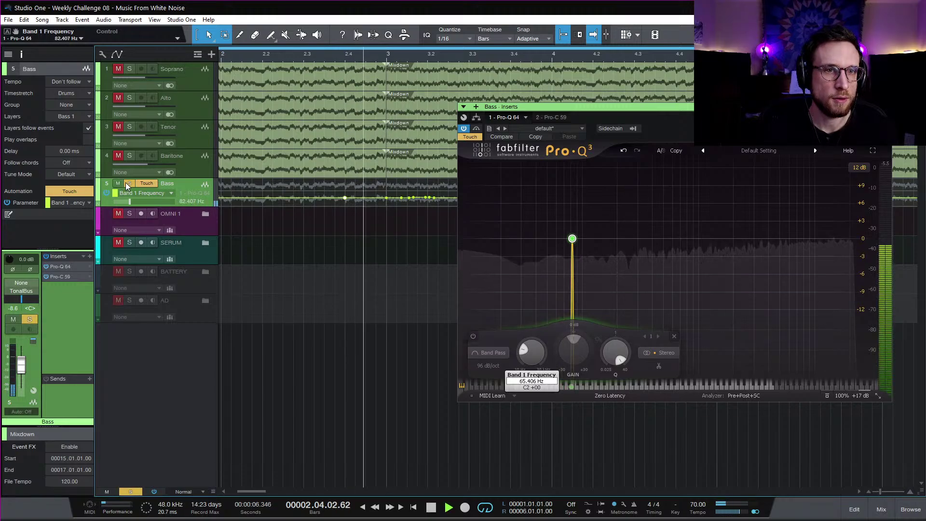
{"action": "key", "text": "space"}
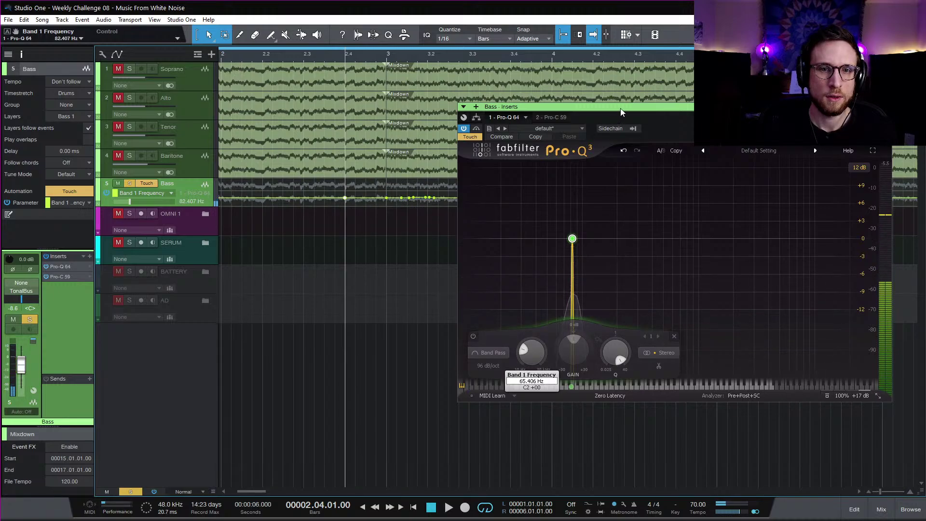
Step: Delete the stray Band 1 Frequency points just after bar 3 and play the passage from bar 2, beat 4
{"action": "left_click_drag", "start_coordinate": [622, 112], "coordinate": [698, 243]}
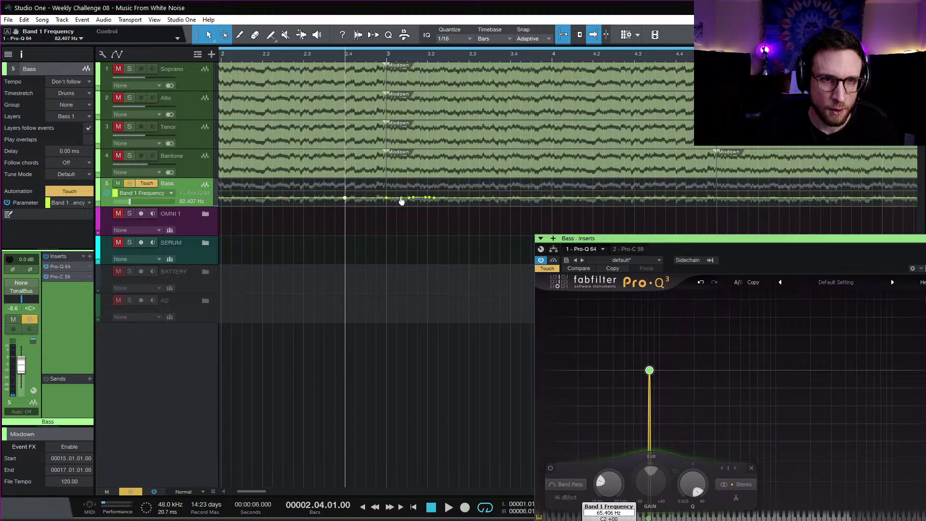
{"action": "left_click_drag", "start_coordinate": [398, 197], "coordinate": [469, 202]}
{"action": "key", "text": "Delete"}
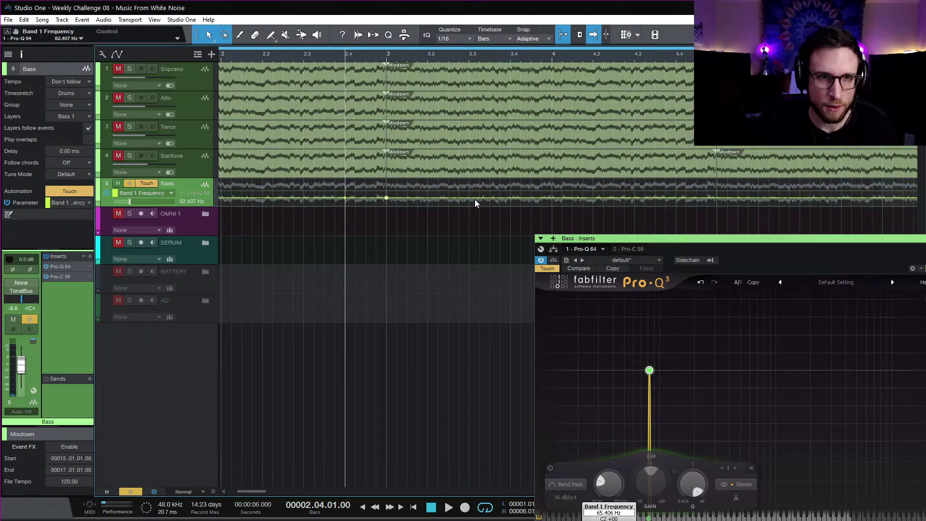
{"action": "key", "text": "space"}
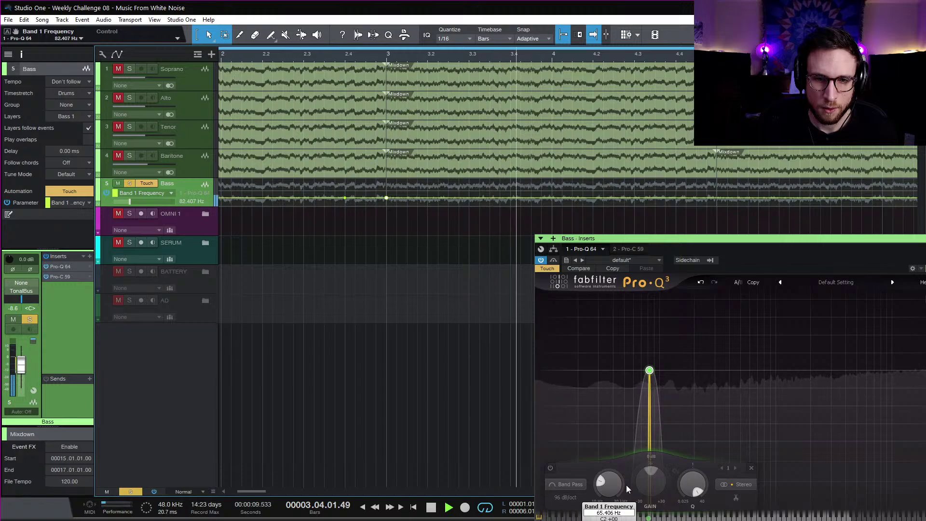
{"action": "key", "text": "space"}
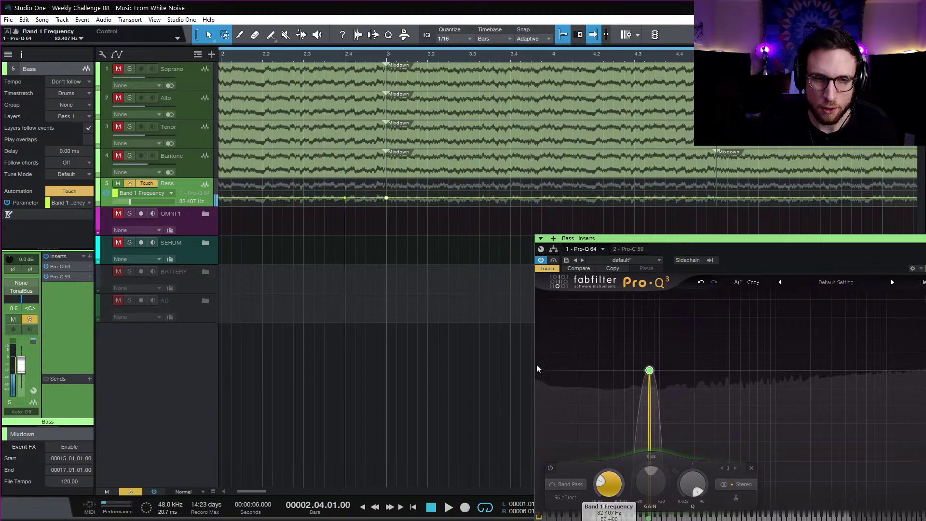
Step: Try to set the Bass track's Band 1 Frequency parameter to 65.406 Hz with the playback position at bar 3
{"action": "left_click", "coordinate": [388, 57]}
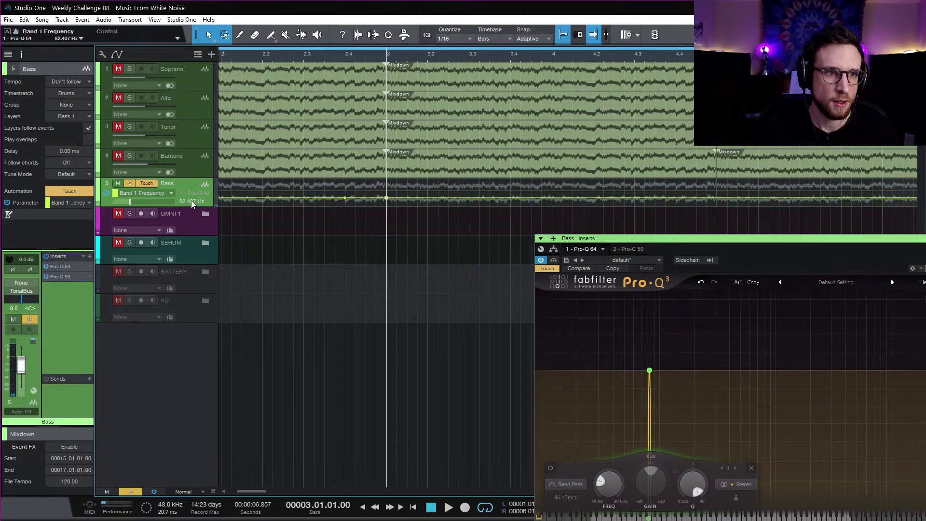
{"action": "type", "text": "65.406"}
{"action": "key", "text": "Return"}
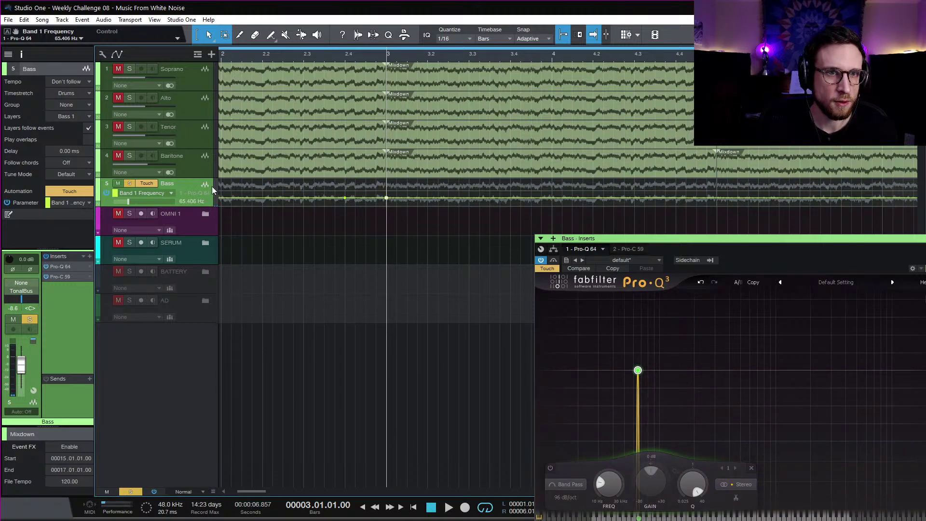
{"action": "key", "text": "space"}
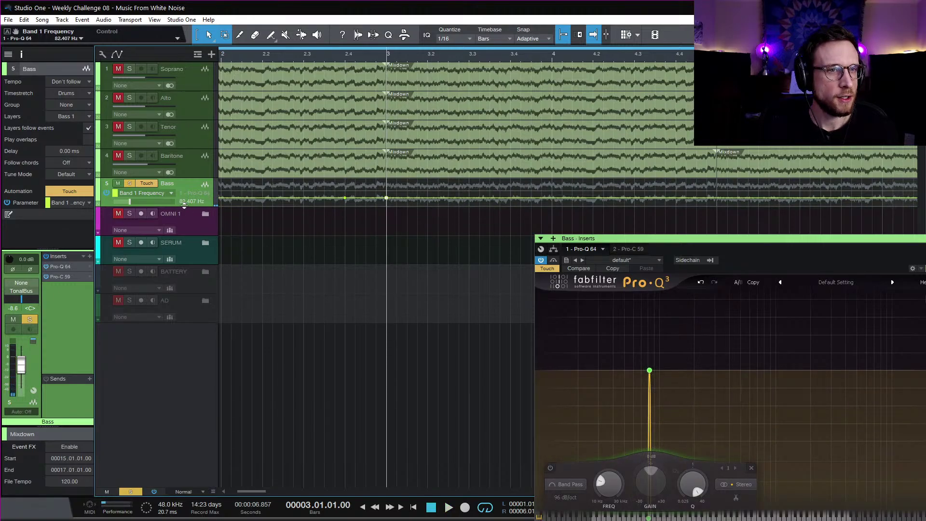
Step: Set the Band 1 Frequency automation point at bar 3 to 65.406 Hz and close the Pro-Q 3 window
{"action": "right_click", "coordinate": [387, 200]}
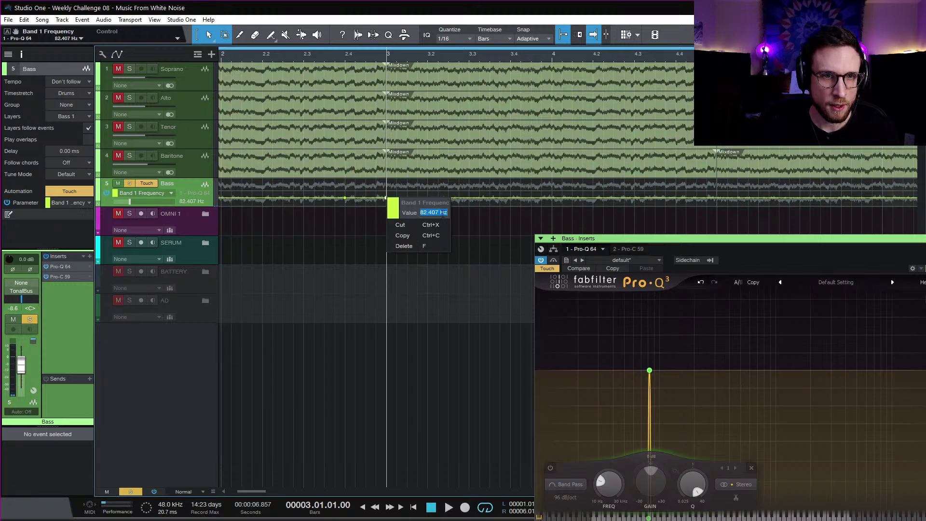
{"action": "type", "text": "65.406"}
{"action": "key", "text": "Return"}
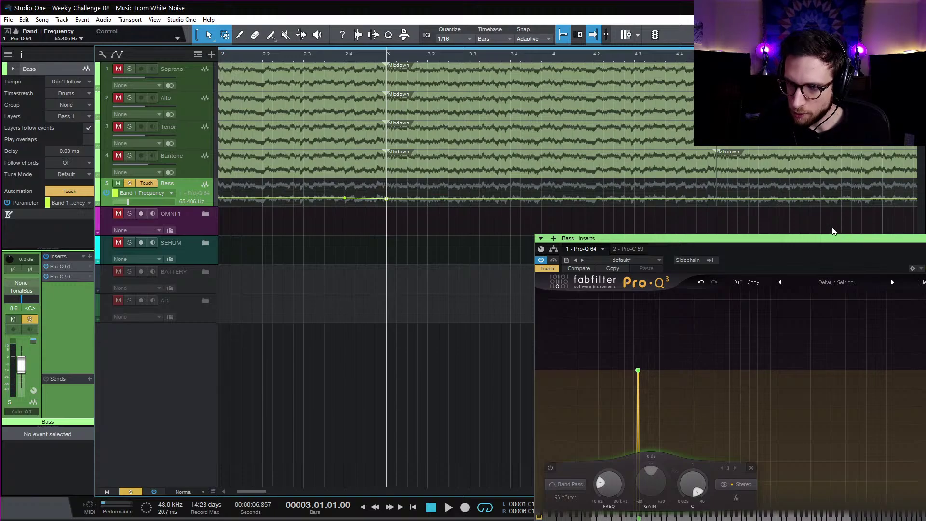
{"action": "left_click_drag", "start_coordinate": [820, 240], "coordinate": [603, 182]}
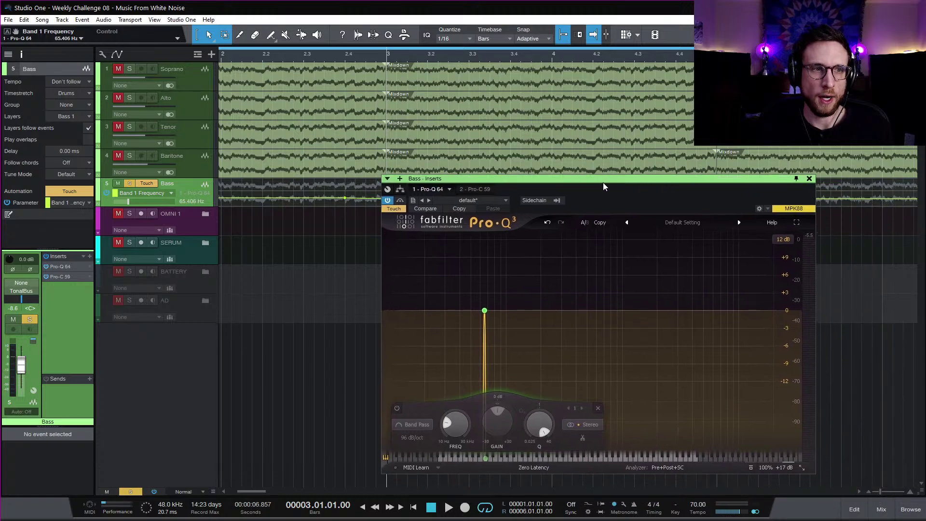
{"action": "left_click", "coordinate": [809, 179]}
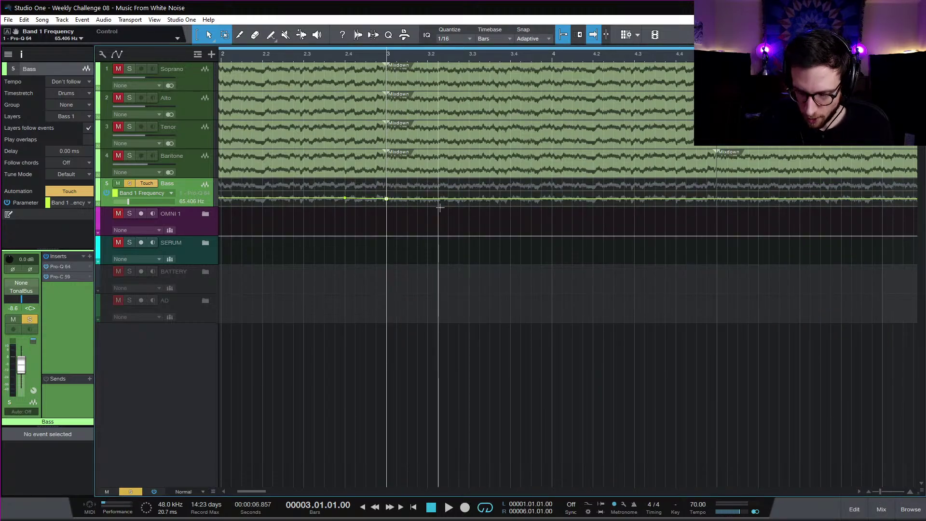
Step: Play the soloed Bass from the start, set its automation mode to Read and stop playback
{"action": "key", "text": "Home"}
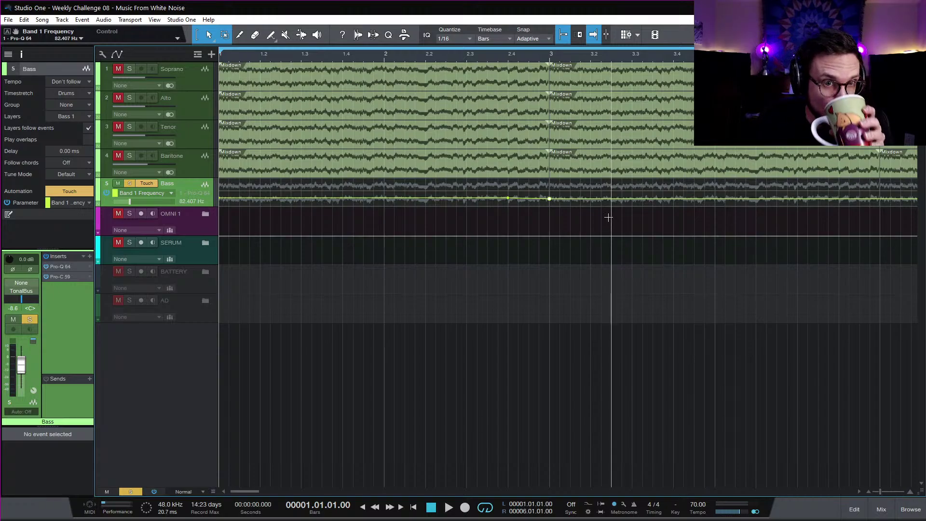
{"action": "key", "text": "space"}
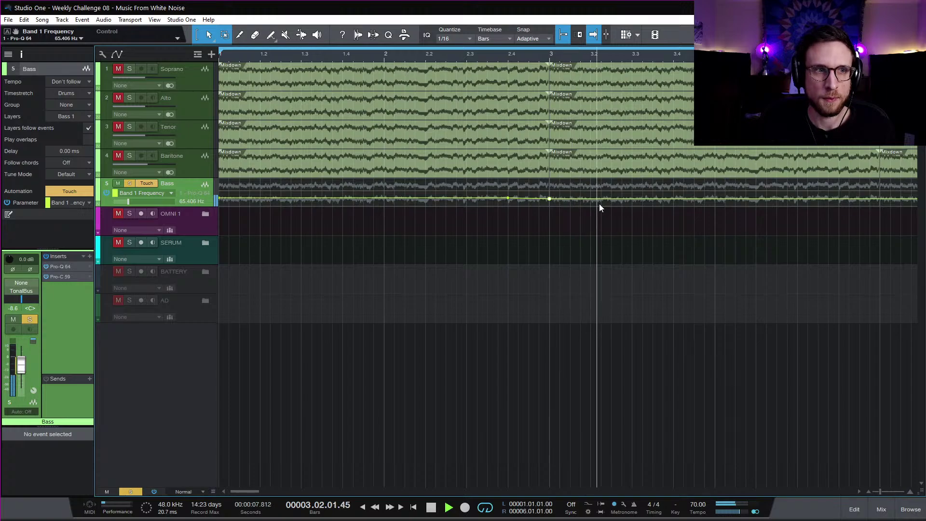
{"action": "left_click", "coordinate": [150, 184]}
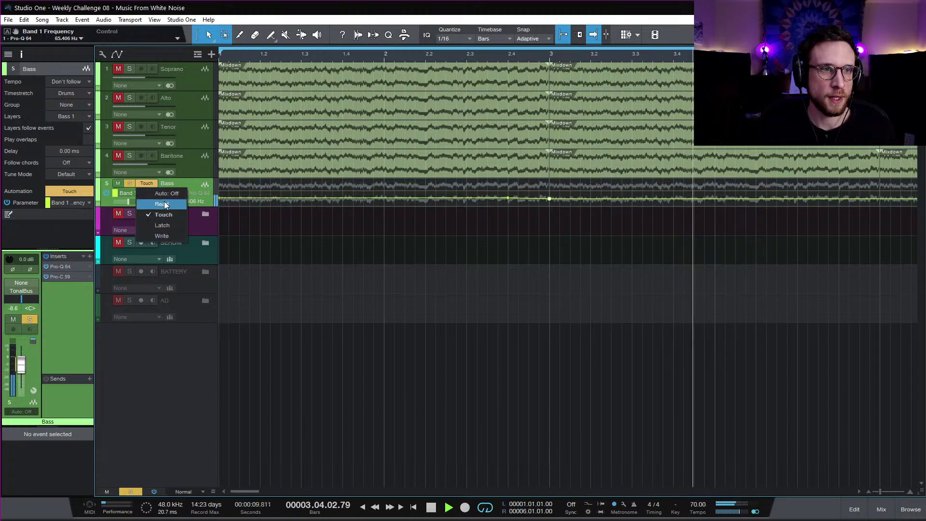
{"action": "left_click", "coordinate": [162, 205]}
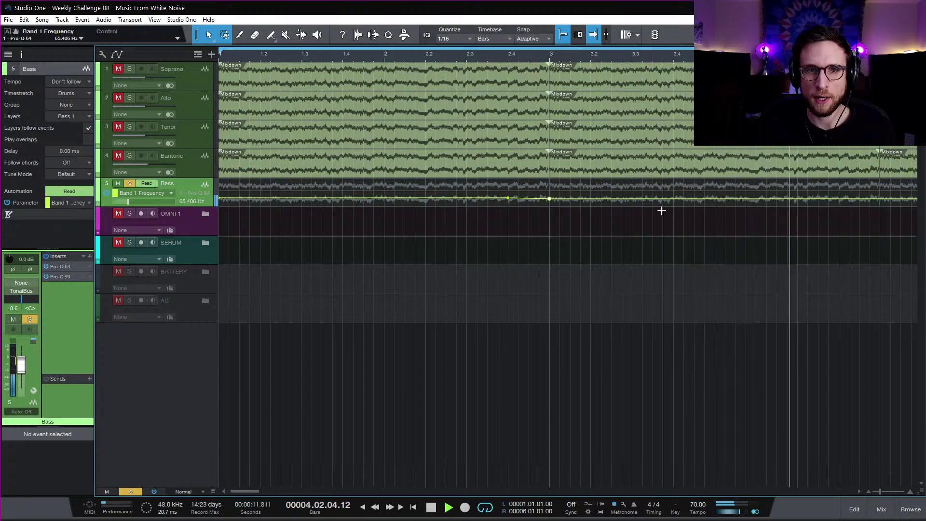
{"action": "key", "text": "space"}
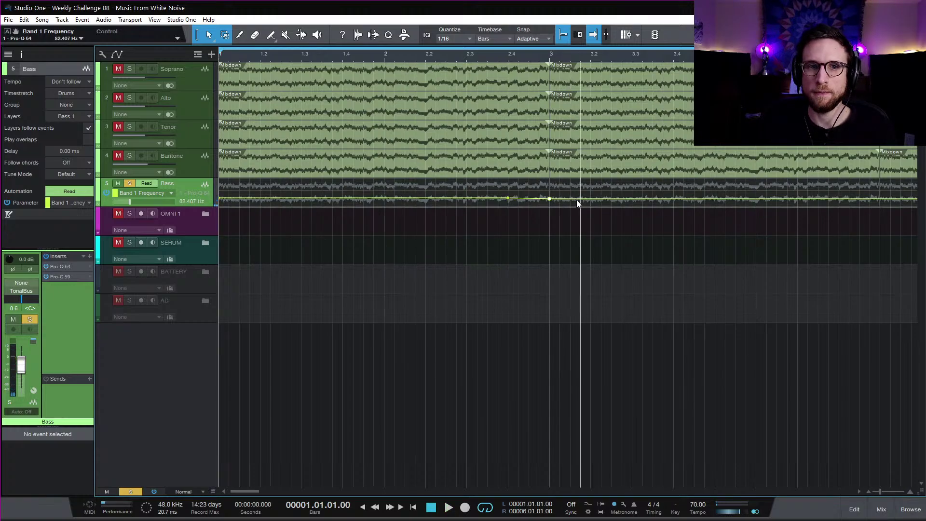
Step: Hide the automation display and open the Baritone track's Pro-Q 3 with its automation mode set to Touch
{"action": "mouse_move", "coordinate": [550, 202]}
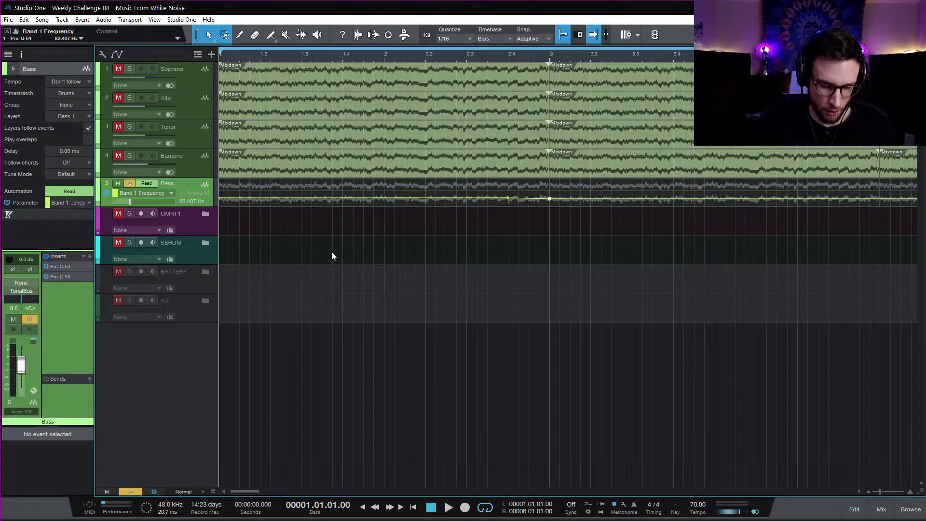
{"action": "key", "text": "a"}
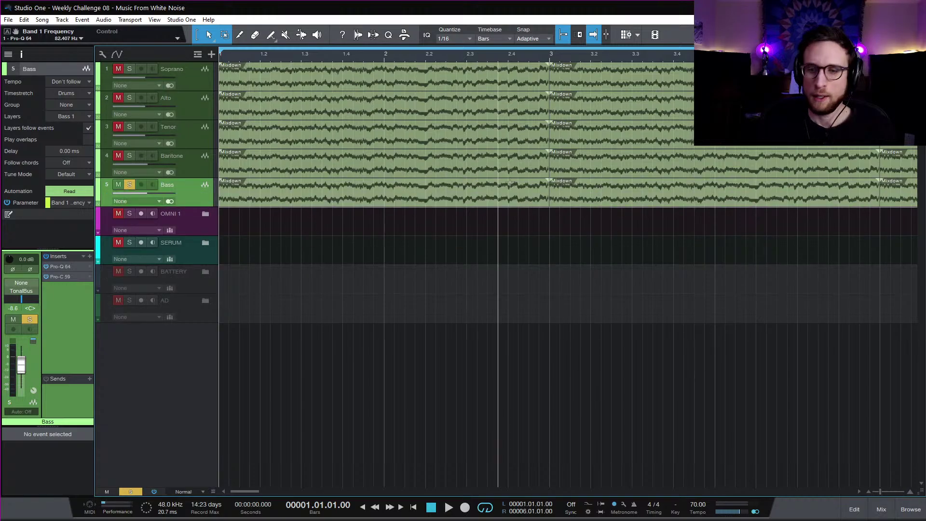
{"action": "left_click", "coordinate": [189, 165]}
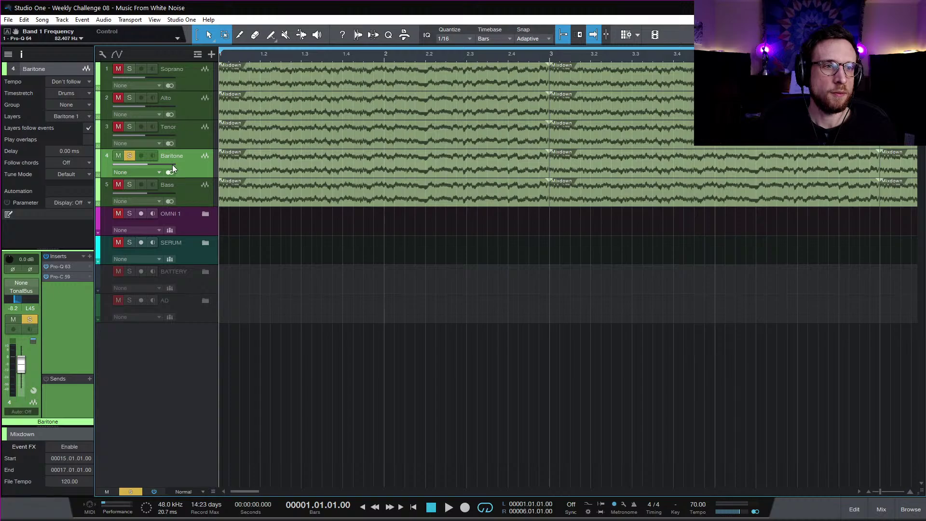
{"action": "double_click", "coordinate": [68, 266]}
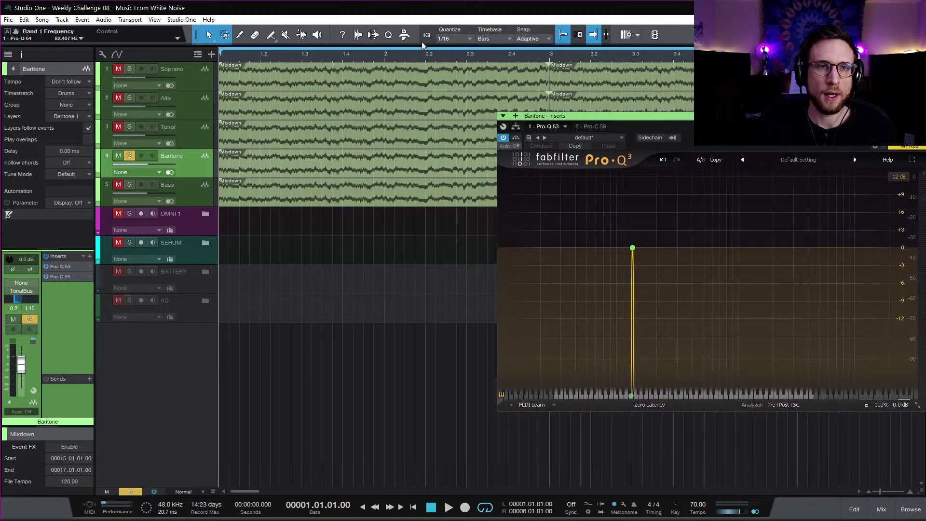
{"action": "left_click", "coordinate": [509, 146]}
{"action": "left_click", "coordinate": [536, 177]}
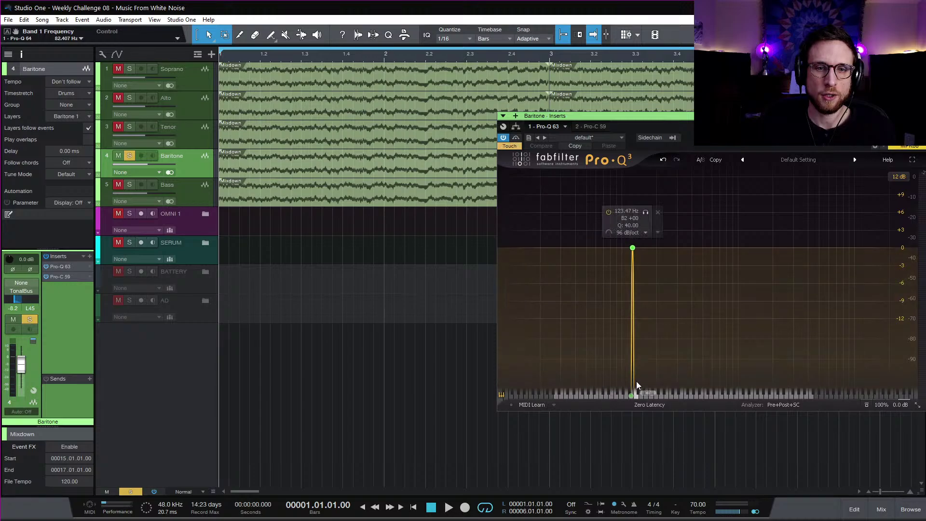
Step: Nudge Band 1's frequency during playback to create its automation on the Baritone track, and delete the stray recorded points
{"action": "left_click", "coordinate": [633, 261]}
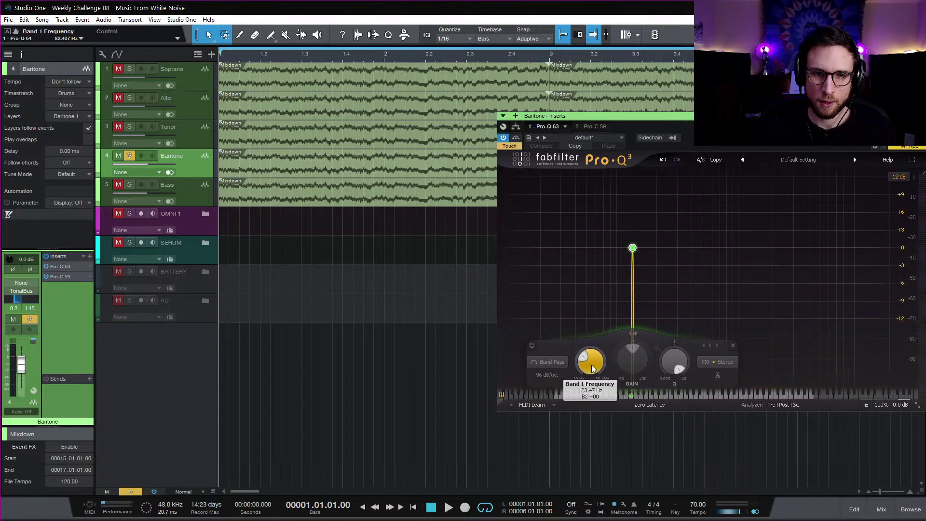
{"action": "mouse_move", "coordinate": [593, 369]}
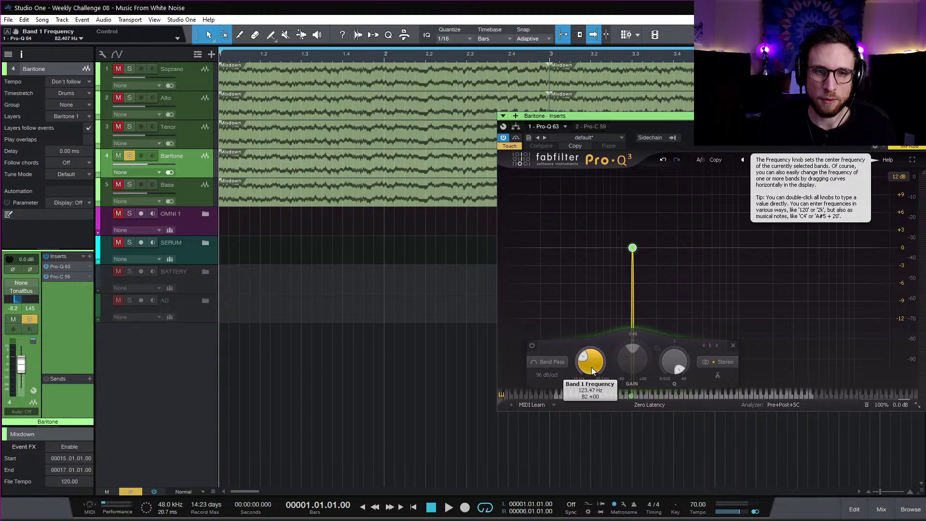
{"action": "key", "text": "space"}
{"action": "left_click_drag", "start_coordinate": [592, 365], "coordinate": [592, 370]}
{"action": "key", "text": "space"}
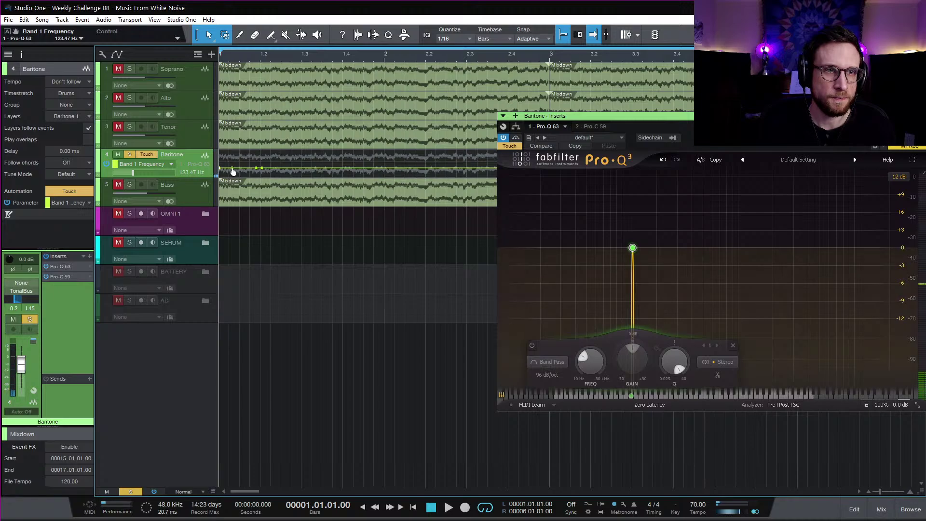
{"action": "left_click_drag", "start_coordinate": [229, 161], "coordinate": [270, 162]}
{"action": "key", "text": "Delete"}
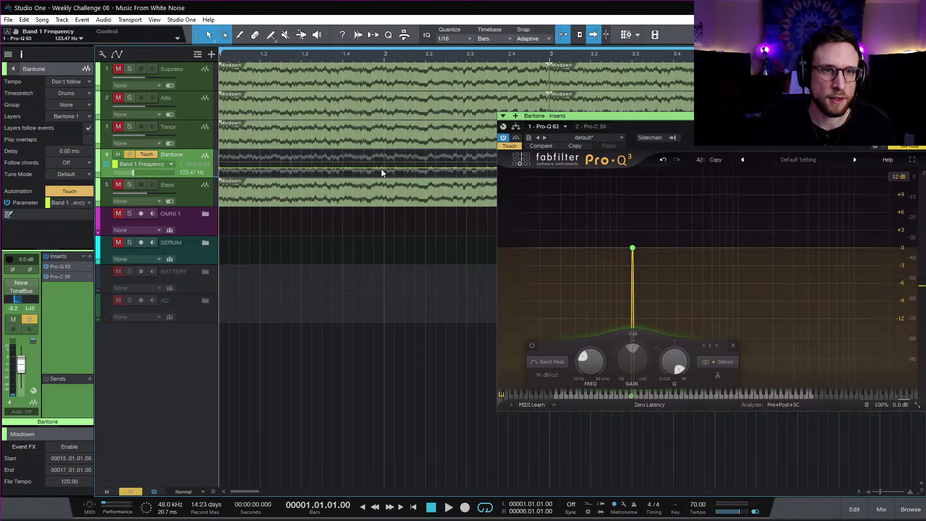
Step: Add a Baritone Band 1 Frequency point at bar 3, place the playback position there and set Band 1's frequency to E3
{"action": "left_click_drag", "start_coordinate": [624, 117], "coordinate": [598, 178]}
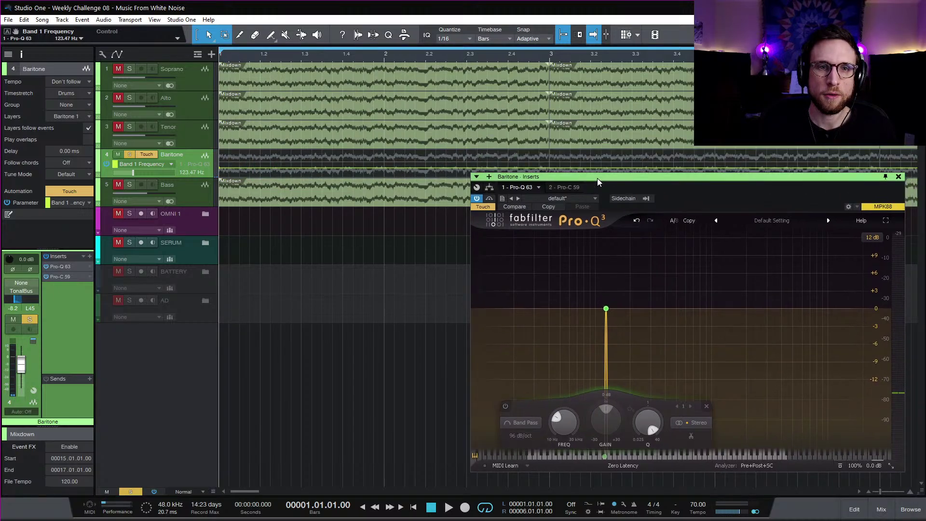
{"action": "left_click", "coordinate": [550, 168]}
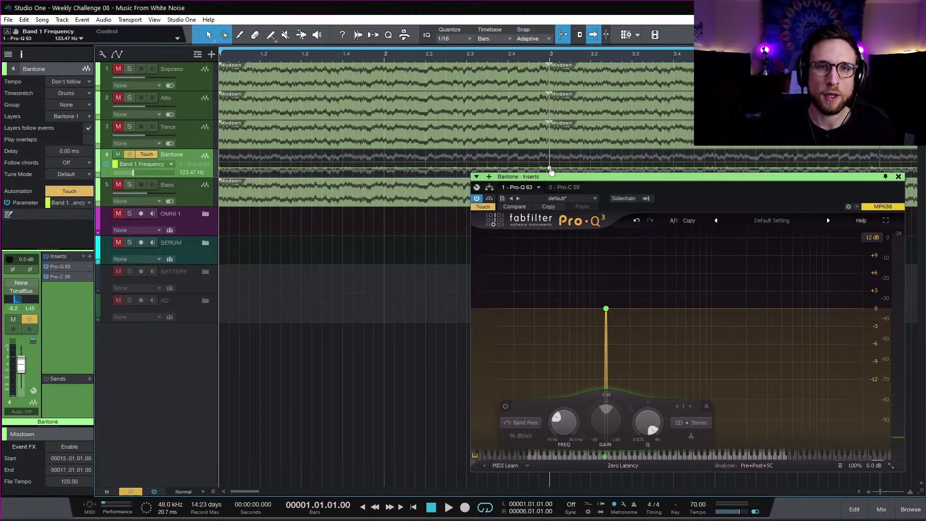
{"action": "left_click", "coordinate": [551, 53]}
{"action": "left_click_drag", "start_coordinate": [588, 179], "coordinate": [588, 162]}
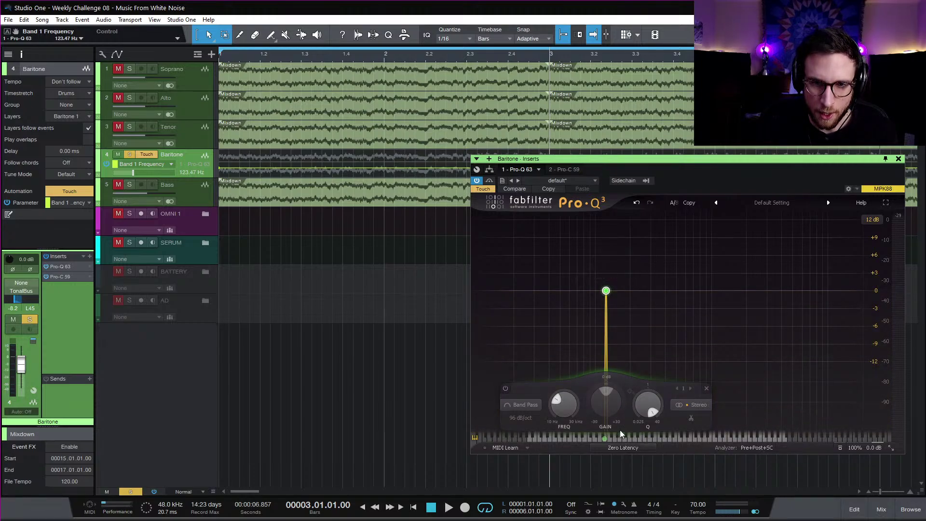
{"action": "mouse_move", "coordinate": [568, 413]}
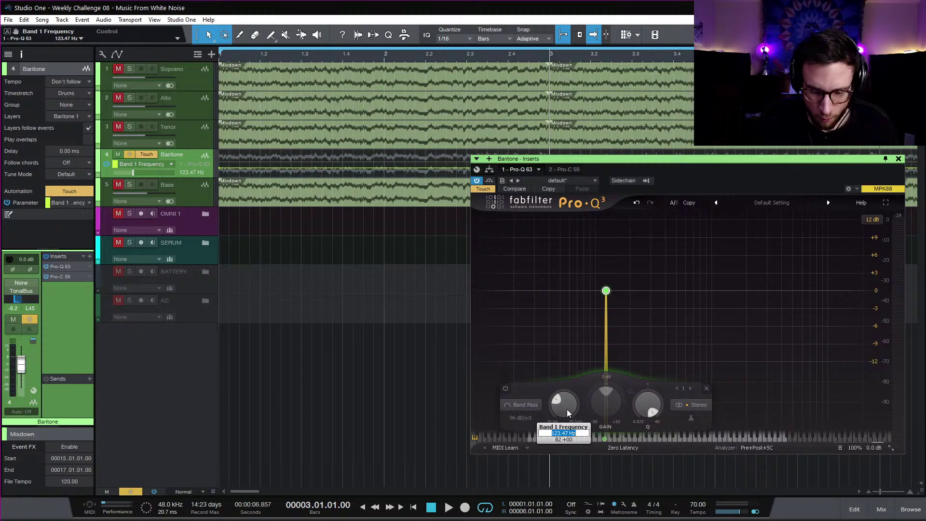
{"action": "type", "text": "e3"}
{"action": "key", "text": "Return"}
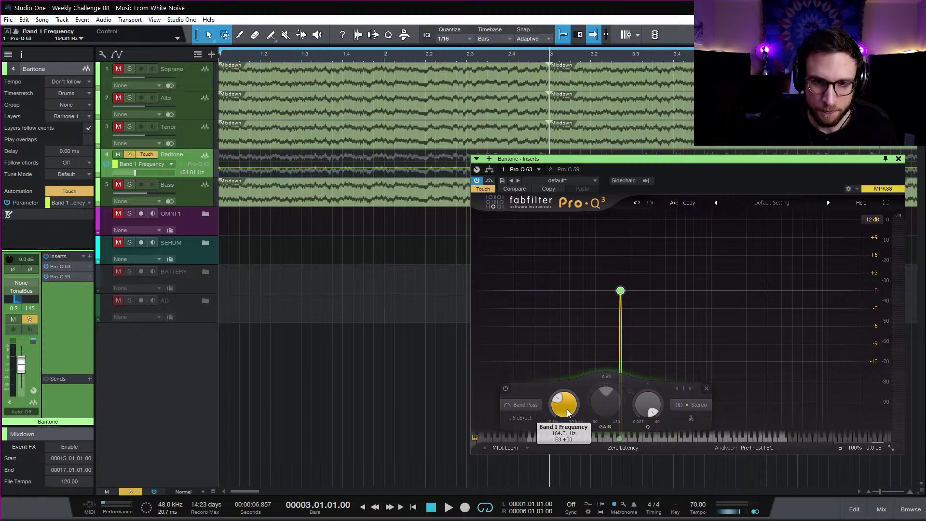
Step: Copy Band 1's 164.81 Hz value into the Baritone automation point at bar 3 and add a 123.47 Hz point at bar 2, beat 4
{"action": "double_click", "coordinate": [566, 409]}
{"action": "key", "text": "ctrl+c"}
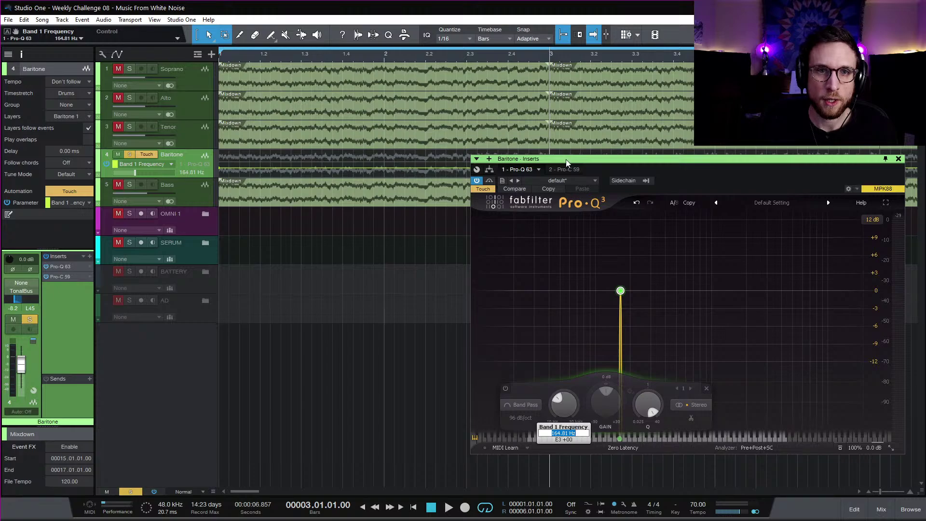
{"action": "left_click_drag", "start_coordinate": [567, 162], "coordinate": [560, 215]}
{"action": "right_click", "coordinate": [550, 169]}
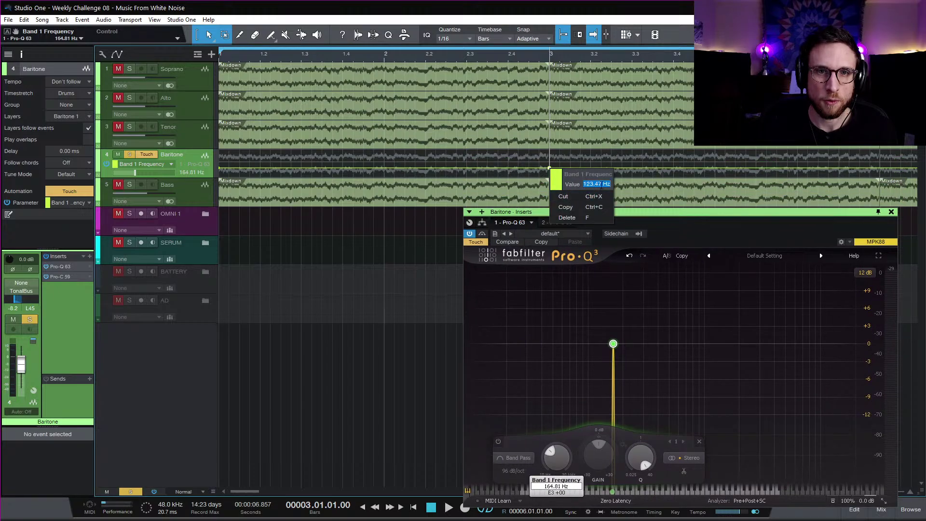
{"action": "key", "text": "ctrl+v"}
{"action": "key", "text": "Return"}
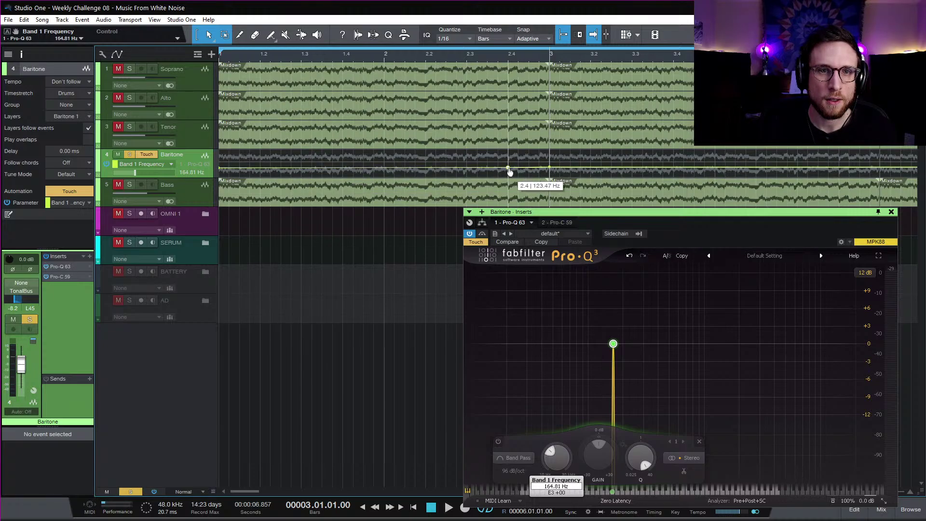
Step: Set the Baritone track's automation mode to Read and close its Pro-Q 3 window
{"action": "left_click", "coordinate": [155, 158]}
{"action": "left_click", "coordinate": [163, 174]}
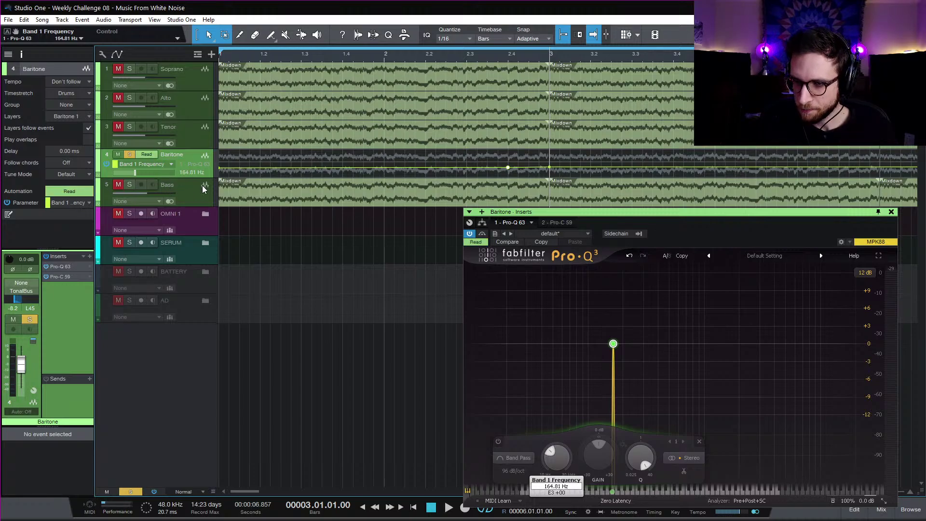
{"action": "left_click_drag", "start_coordinate": [663, 215], "coordinate": [570, 214]}
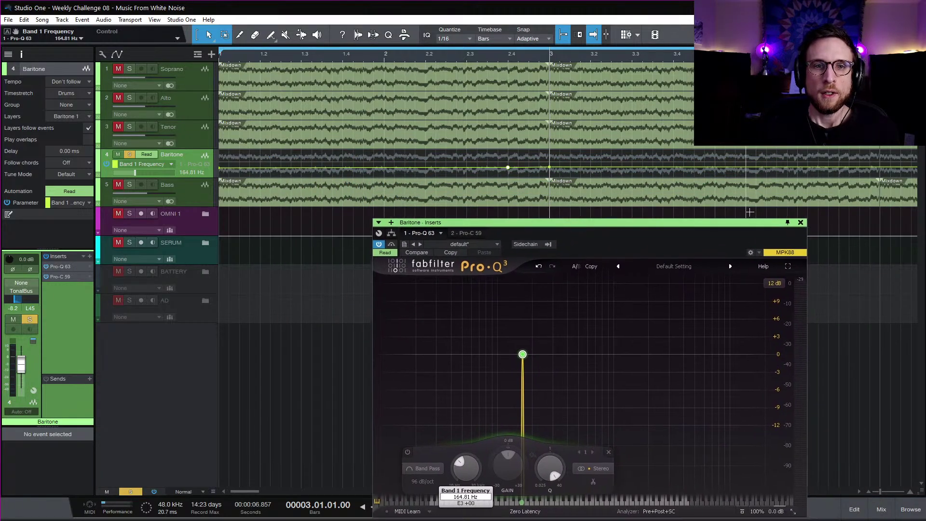
{"action": "left_click", "coordinate": [800, 222]}
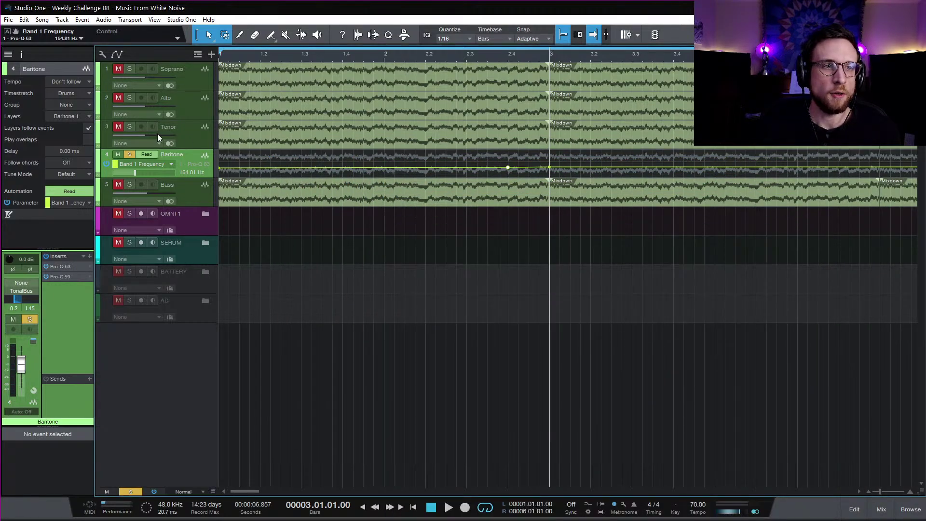
Step: Open Pro-Q 3 on the Tenor track and set its automation mode to Touch
{"action": "left_click", "coordinate": [194, 138]}
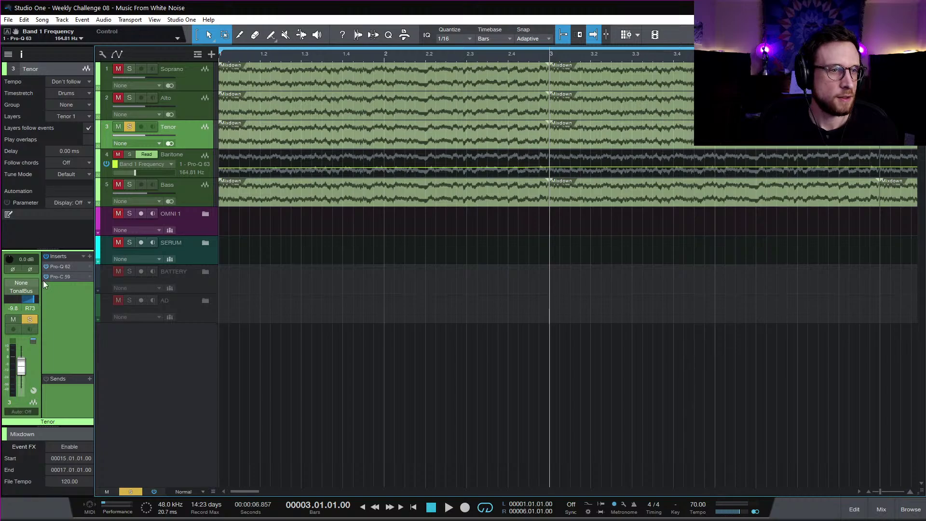
{"action": "left_click", "coordinate": [59, 266]}
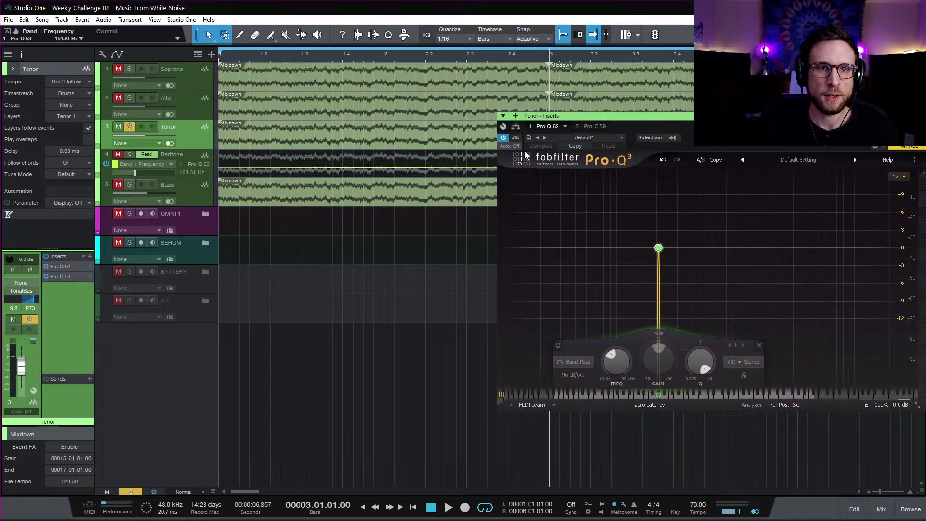
{"action": "left_click", "coordinate": [511, 146]}
{"action": "left_click", "coordinate": [525, 177]}
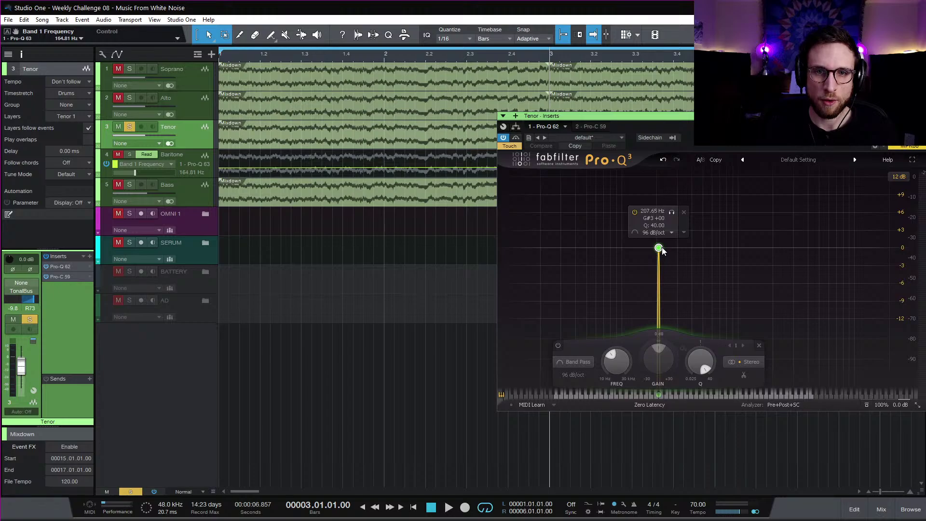
Step: Move Band 1's frequency during playback from bar 3 to create its automation on the Tenor track
{"action": "left_click", "coordinate": [617, 362]}
{"action": "key", "text": "space"}
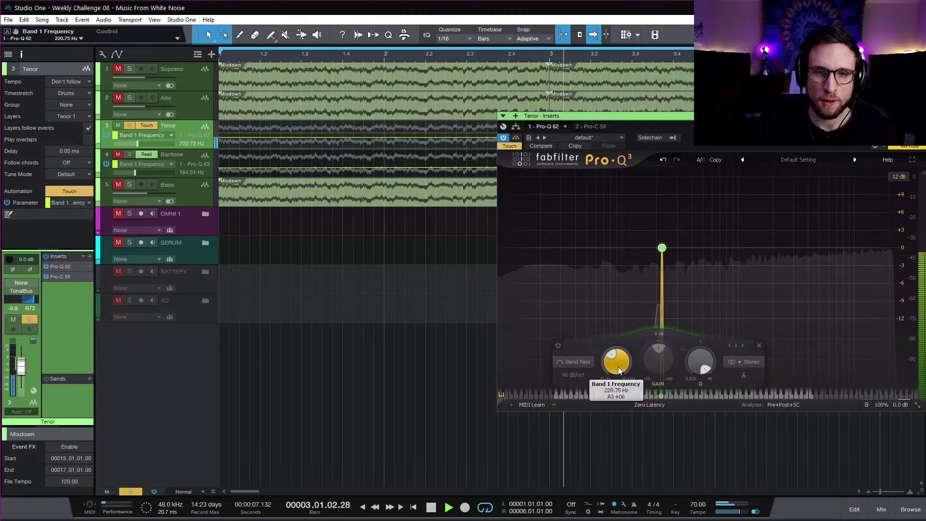
{"action": "key", "text": "space"}
Step: Replace the stray Tenor Band 1 Frequency points after bar 3 with single points at bar 2, beat 4 and at bar 3
{"action": "left_click_drag", "start_coordinate": [611, 116], "coordinate": [584, 207]}
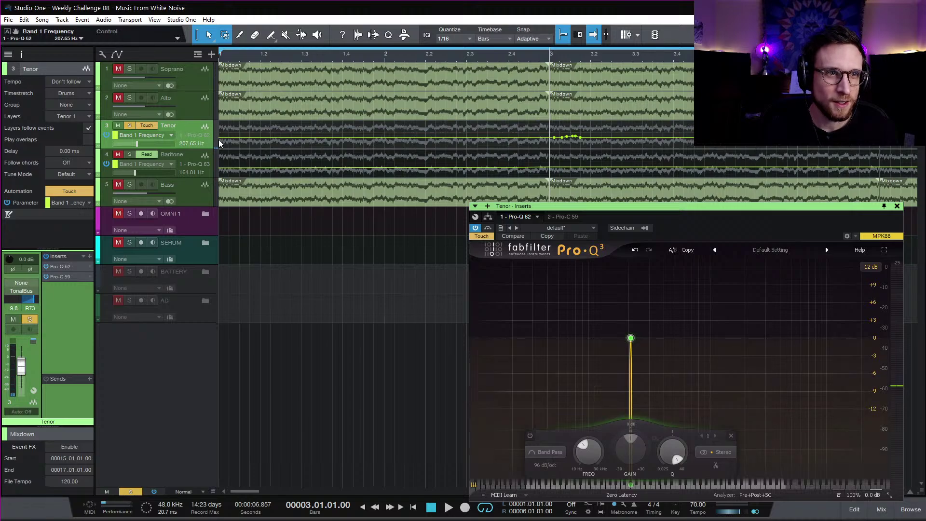
{"action": "left_click", "coordinate": [508, 138]}
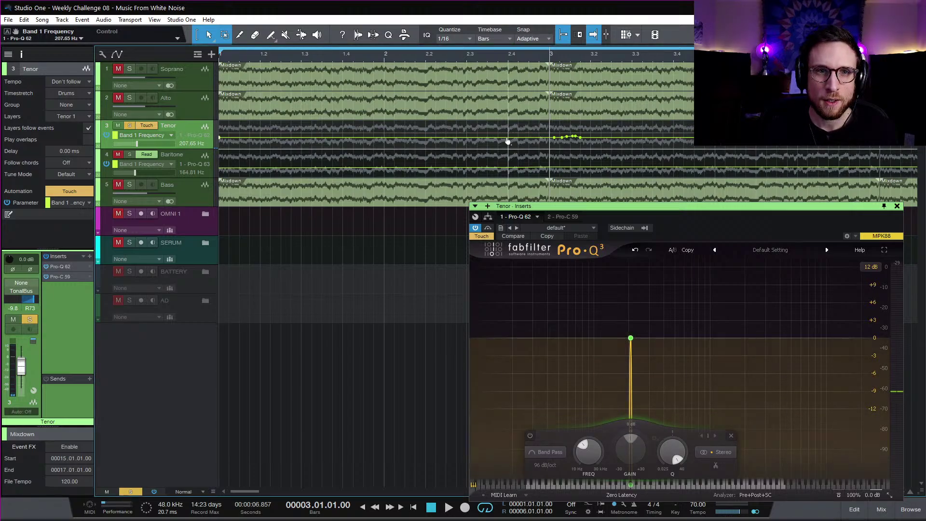
{"action": "left_click_drag", "start_coordinate": [550, 129], "coordinate": [592, 147]}
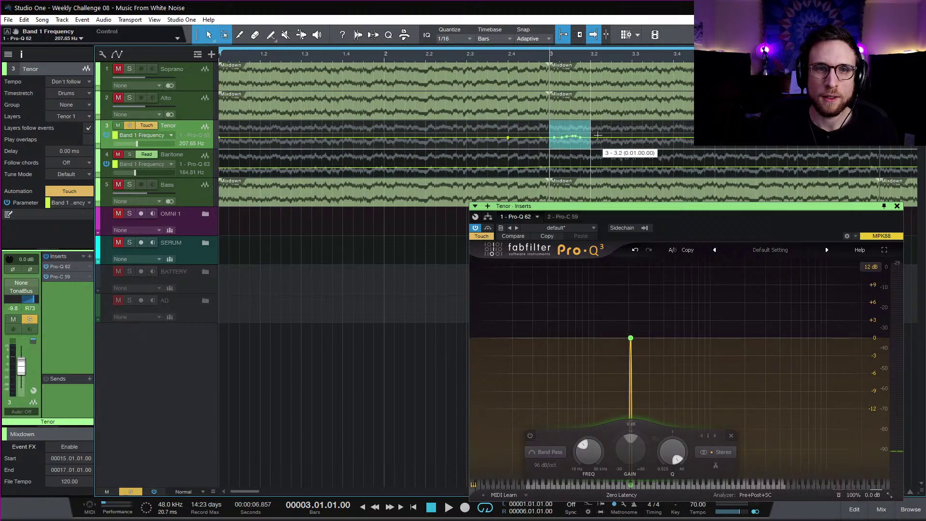
{"action": "key", "text": "Delete"}
{"action": "left_click", "coordinate": [549, 138]}
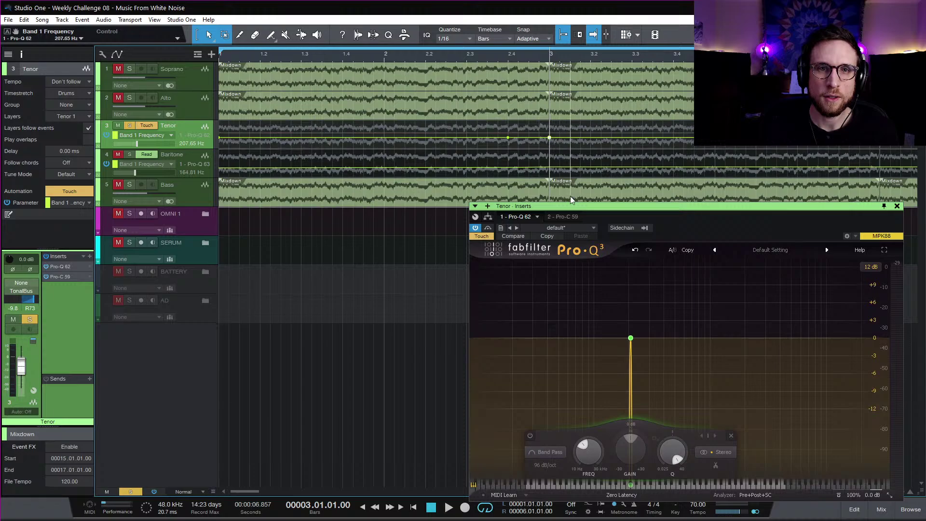
Step: Set the Tenor track's Band 1 frequency to G3 in Pro-Q 3
{"action": "mouse_move", "coordinate": [632, 348]}
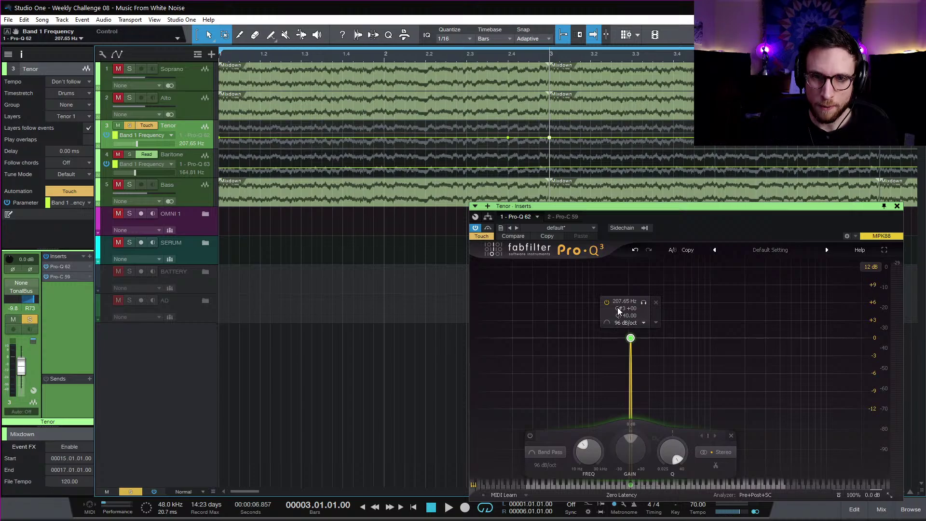
{"action": "double_click", "coordinate": [595, 459]}
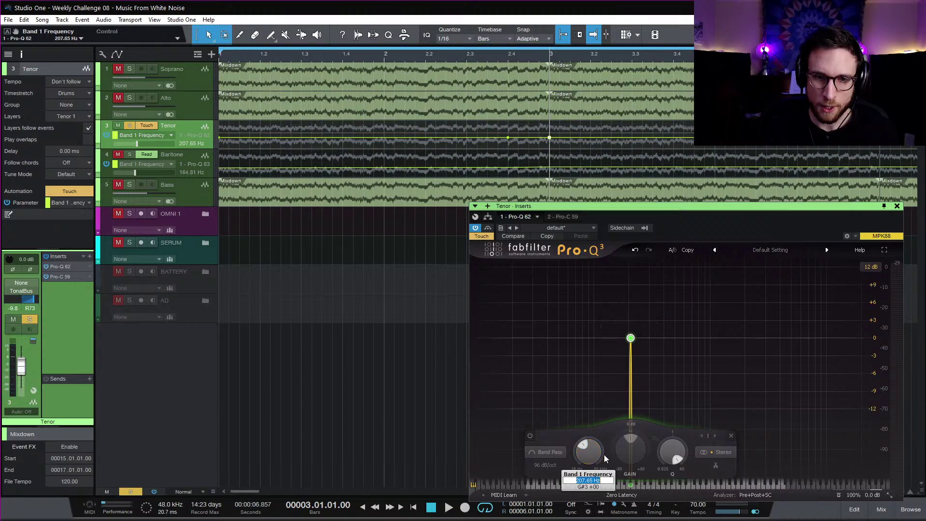
{"action": "type", "text": "G"}
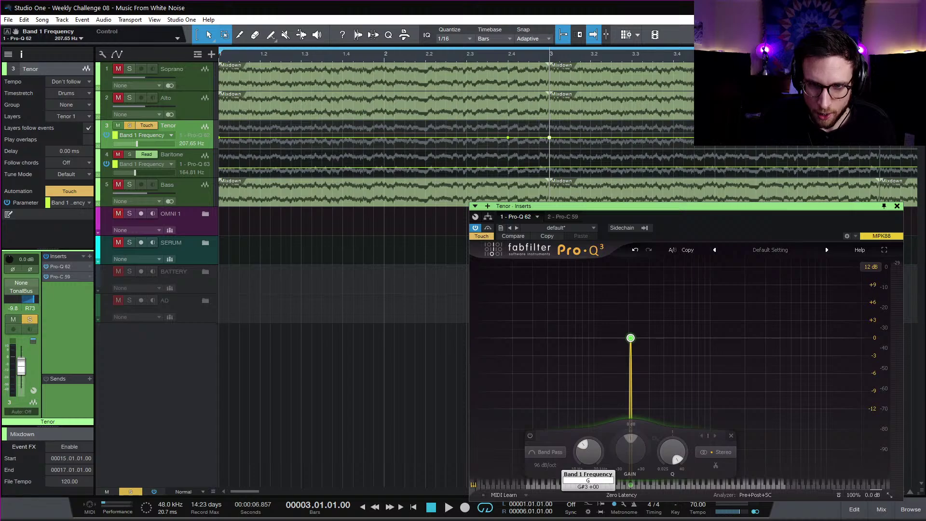
{"action": "type", "text": "3"}
{"action": "key", "text": "Return"}
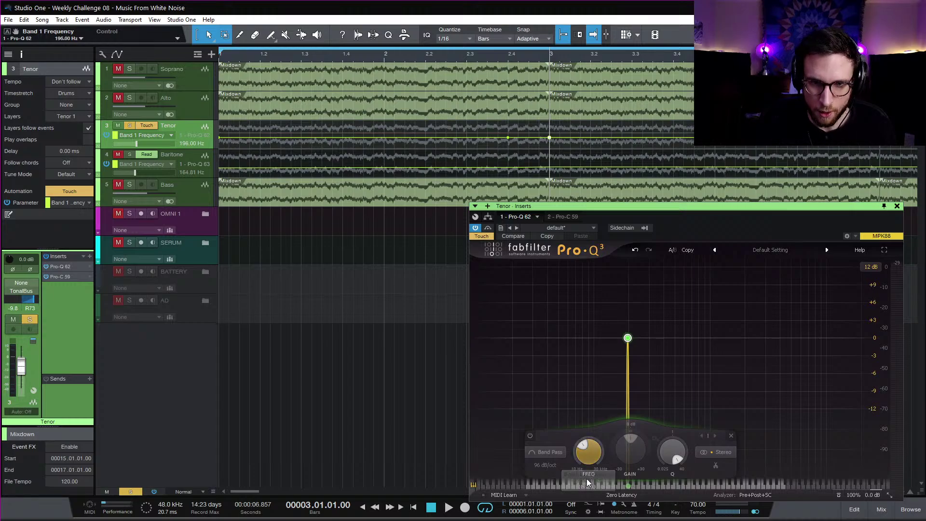
Step: Copy Band 1's 196.00 Hz value into the Tenor automation point at bar 3
{"action": "double_click", "coordinate": [593, 457]}
{"action": "key", "text": "ctrl+c"}
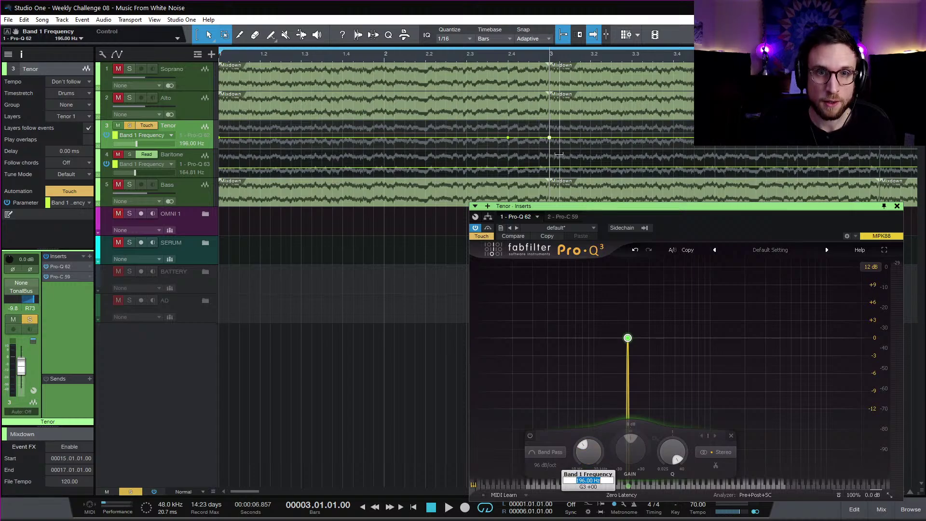
{"action": "right_click", "coordinate": [549, 138]}
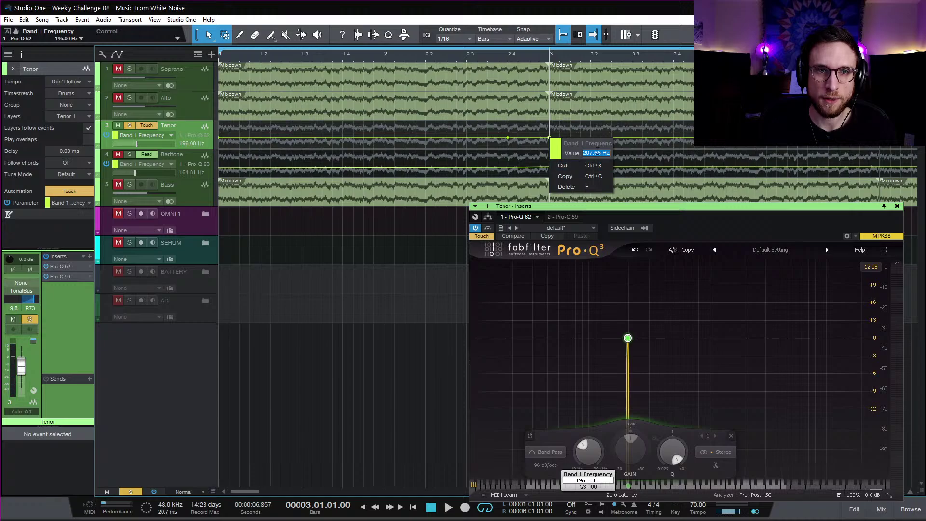
{"action": "key", "text": "ctrl+v"}
{"action": "key", "text": "Return"}
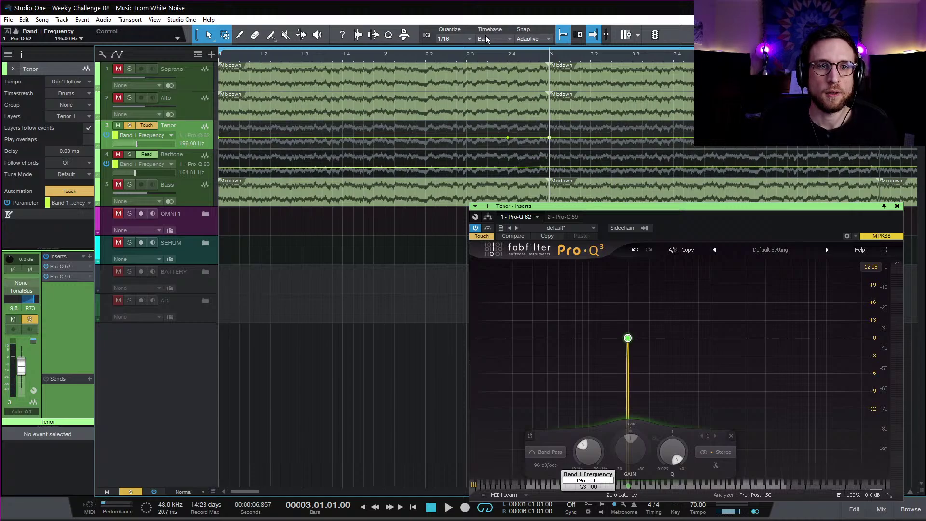
Step: Play back the Tenor track's frequency change from bar 2, beat 4, and return its automation mode to Read
{"action": "left_click", "coordinate": [505, 58]}
{"action": "key", "text": "space"}
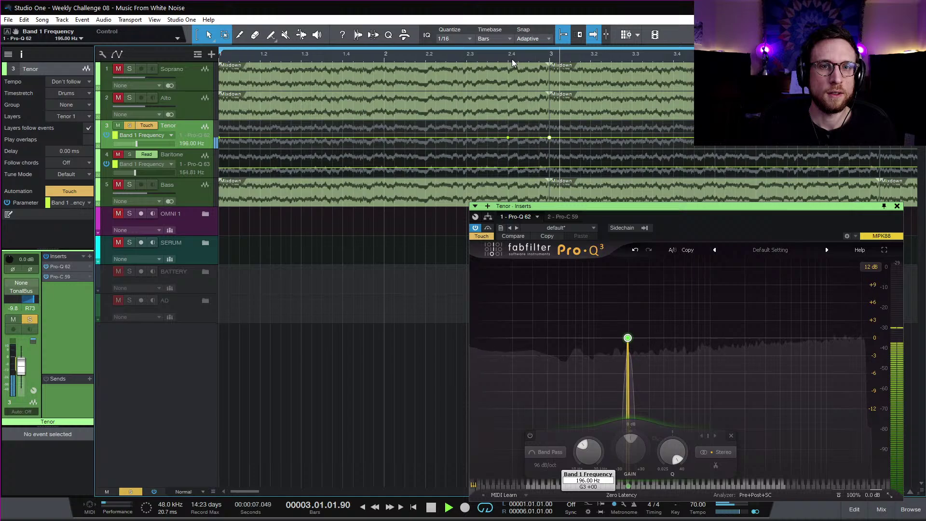
{"action": "key", "text": "space"}
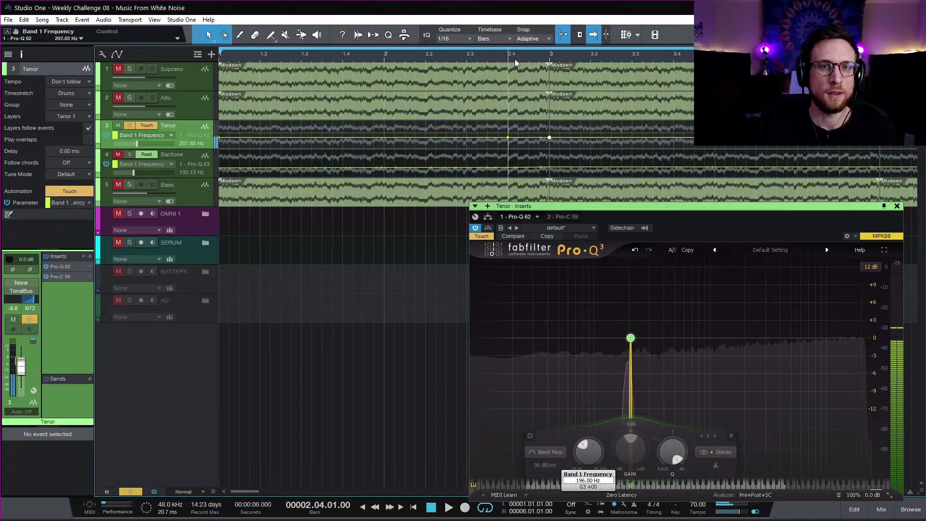
{"action": "left_click", "coordinate": [176, 102]}
{"action": "left_click", "coordinate": [154, 127]}
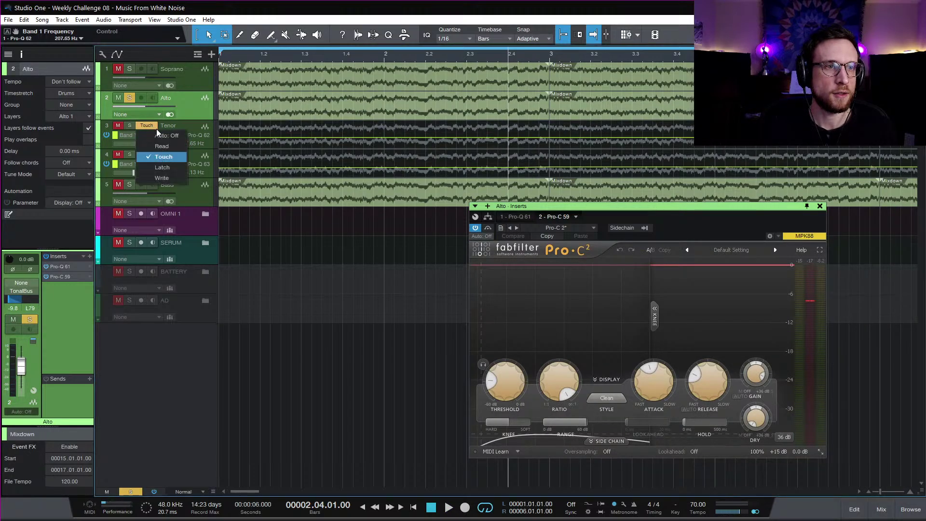
{"action": "left_click", "coordinate": [163, 143]}
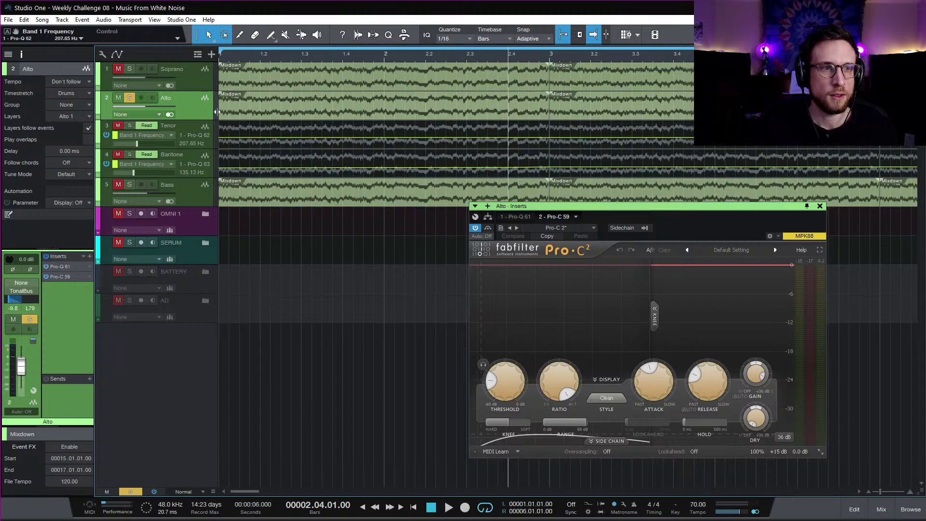
Step: Set the Alto track's Pro-Q 3 automation to Touch and move Band 1's frequency during playback to create its automation
{"action": "left_click", "coordinate": [60, 267]}
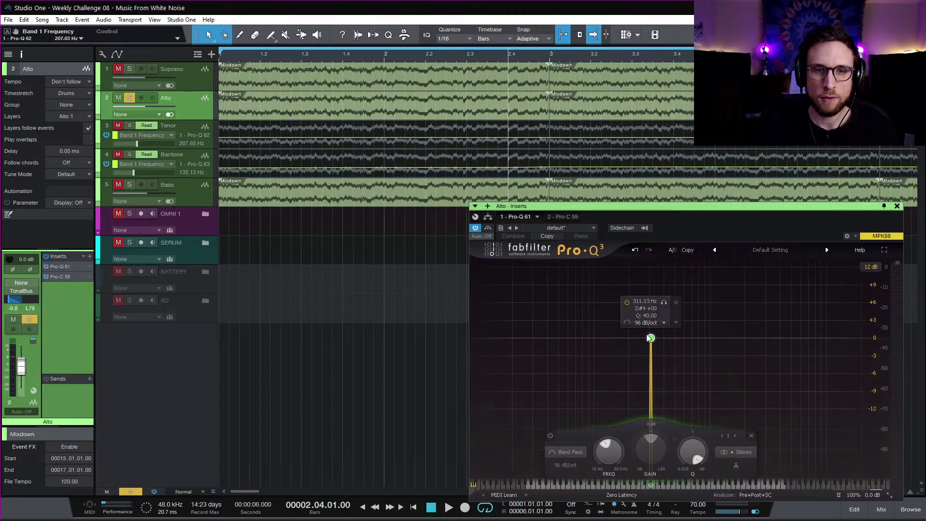
{"action": "left_click", "coordinate": [487, 237]}
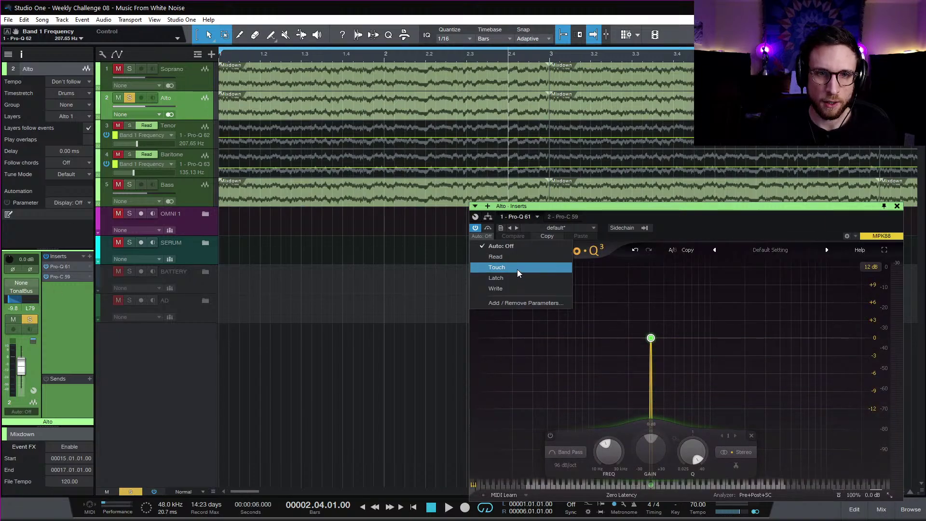
{"action": "left_click", "coordinate": [517, 268]}
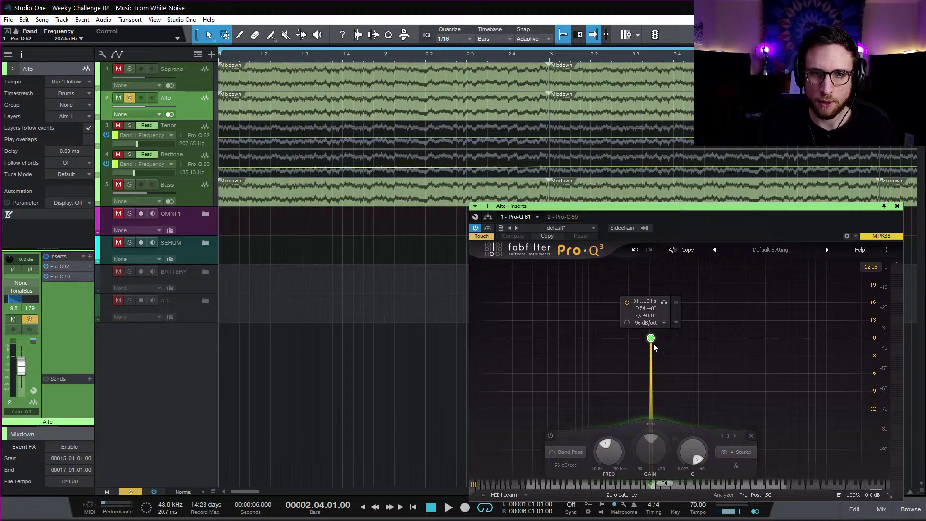
{"action": "left_click", "coordinate": [612, 457]}
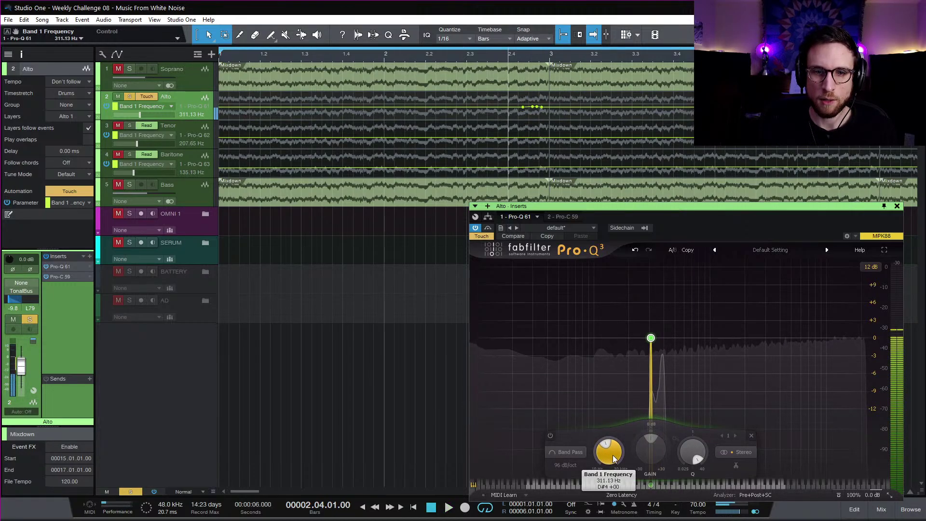
Step: Replace the stray Alto Band 1 Frequency points with single points at bar 2, beat 4 and at bar 3
{"action": "left_click", "coordinate": [508, 108]}
{"action": "left_click", "coordinate": [549, 108]}
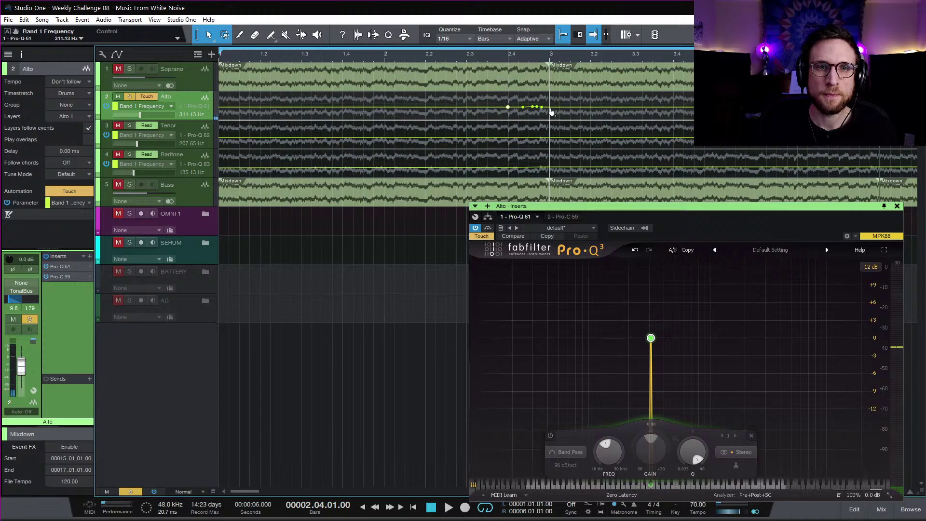
{"action": "left_click_drag", "start_coordinate": [519, 113], "coordinate": [560, 114]}
{"action": "key", "text": "Delete"}
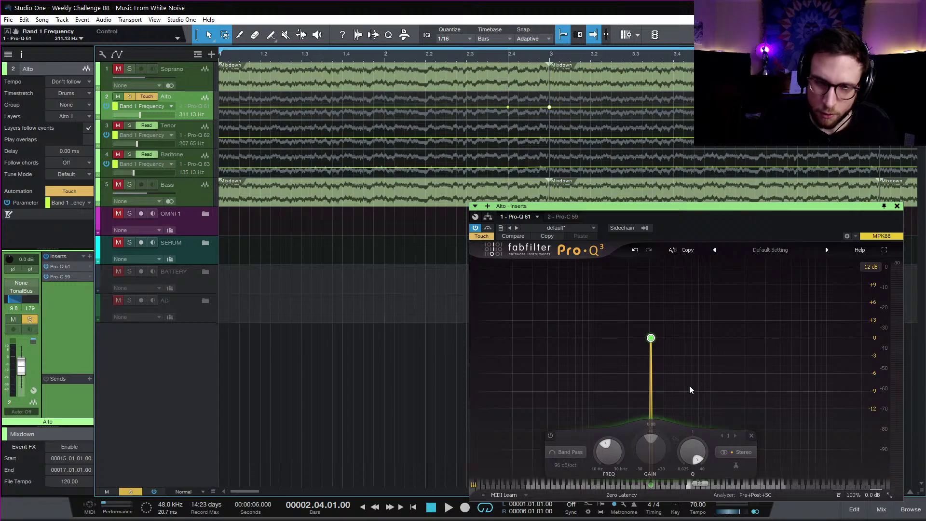
Step: Set the Alto track's Band 1 frequency to D4 in Pro-Q 3
{"action": "mouse_move", "coordinate": [599, 454]}
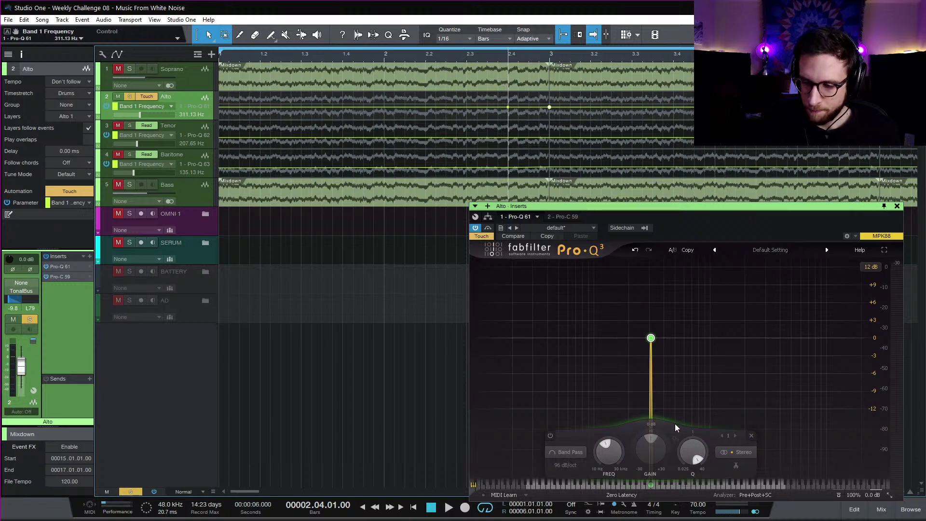
{"action": "double_click", "coordinate": [613, 453]}
{"action": "type", "text": "D"}
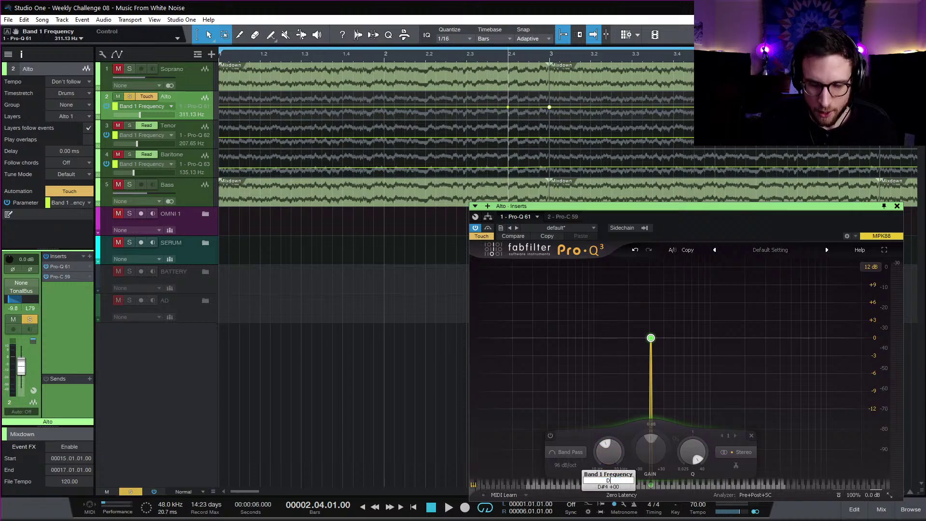
{"action": "type", "text": "4"}
{"action": "key", "text": "Return"}
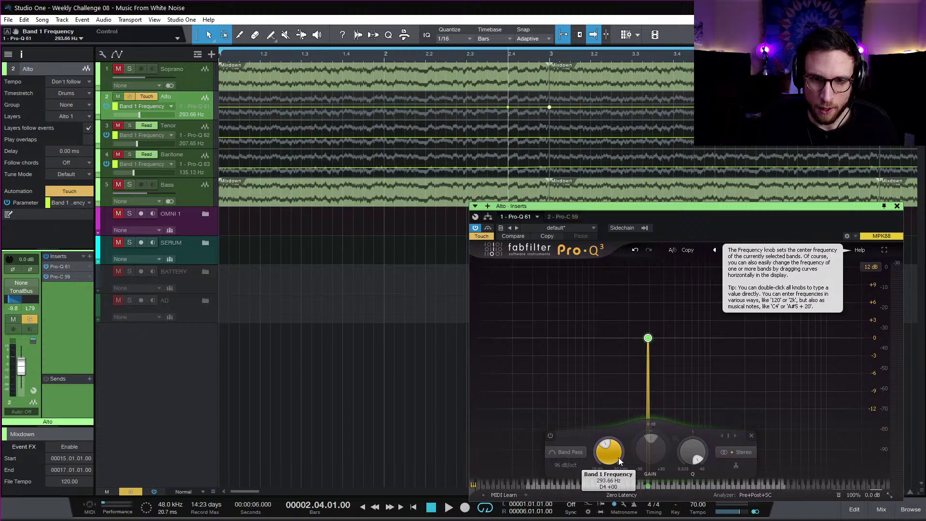
Step: Copy Band 1's 293.66 Hz value into the Alto automation point at bar 3
{"action": "double_click", "coordinate": [612, 456]}
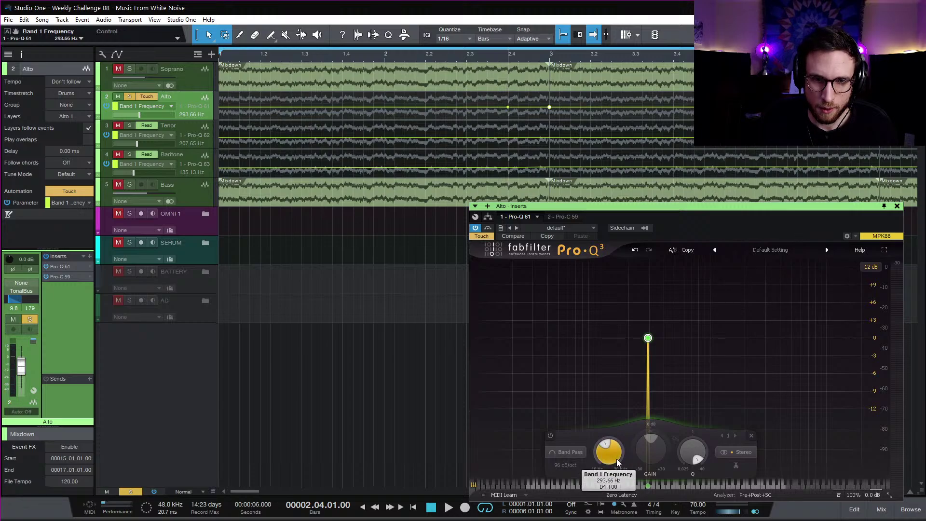
{"action": "double_click", "coordinate": [617, 459]}
{"action": "key", "text": "ctrl+c"}
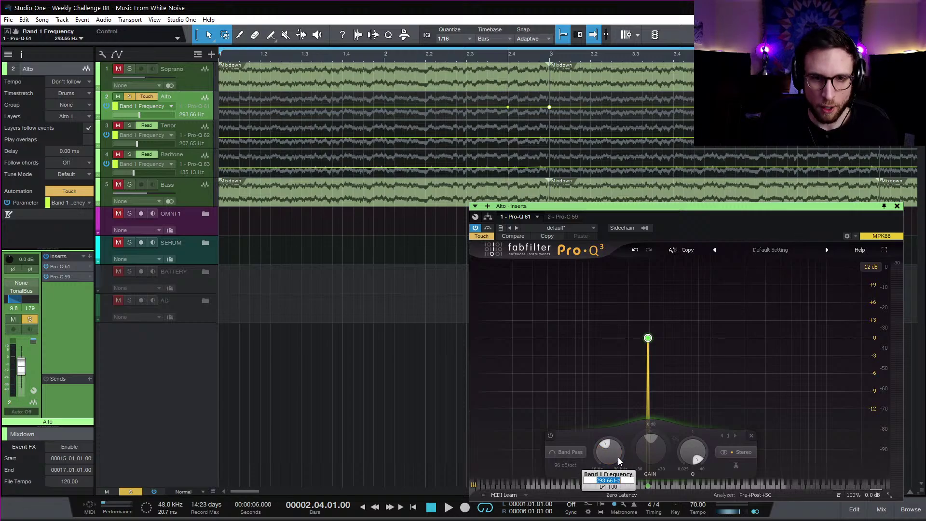
{"action": "right_click", "coordinate": [550, 107]}
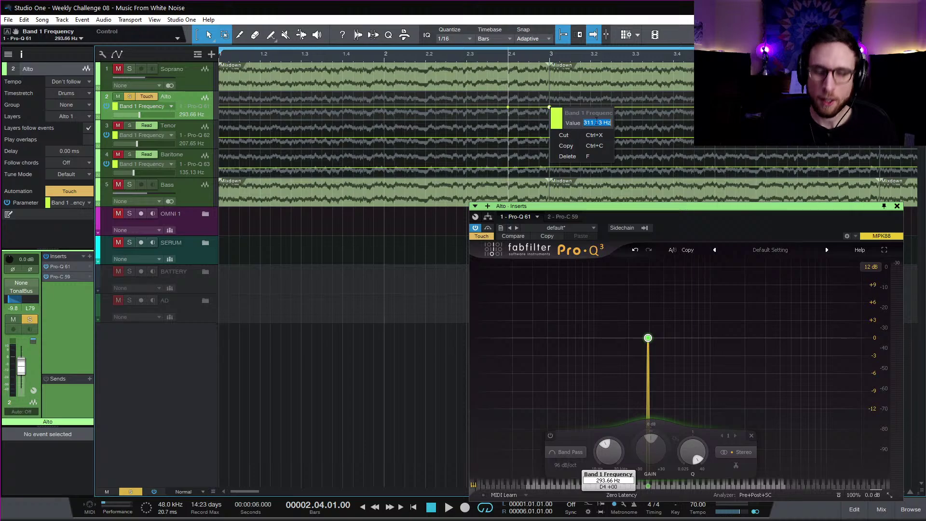
{"action": "key", "text": "ctrl+v"}
{"action": "key", "text": "Return"}
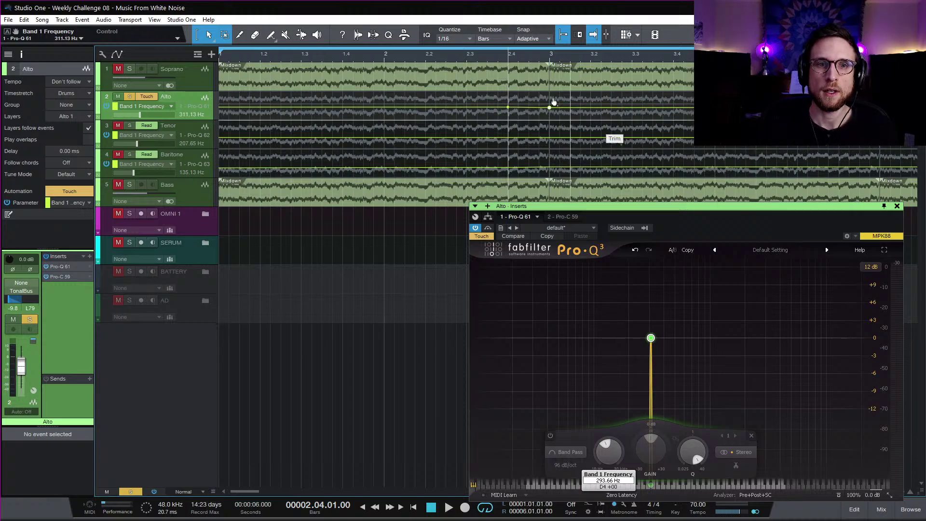
Step: Play back the Alto track's frequency change across bar 3 and return its automation mode to Read
{"action": "key", "text": "space"}
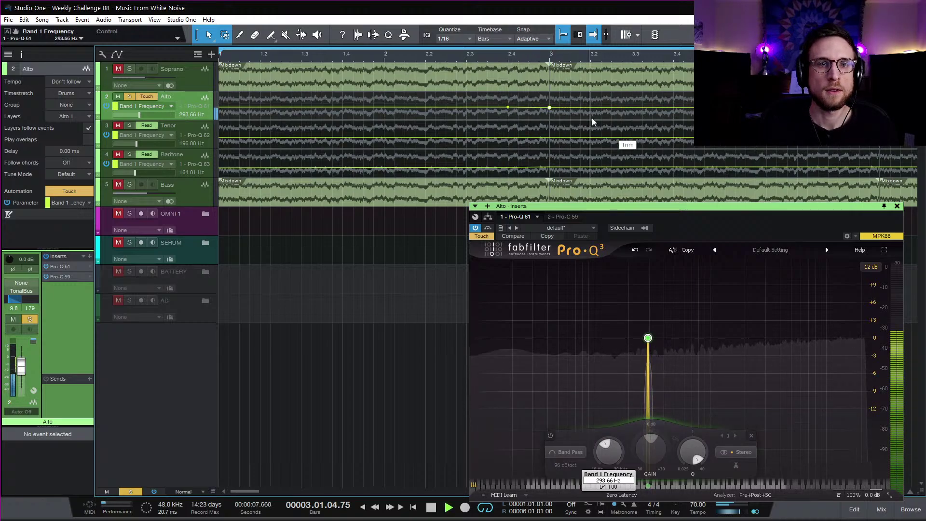
{"action": "key", "text": "space"}
{"action": "left_click", "coordinate": [147, 96]}
{"action": "left_click", "coordinate": [145, 121]}
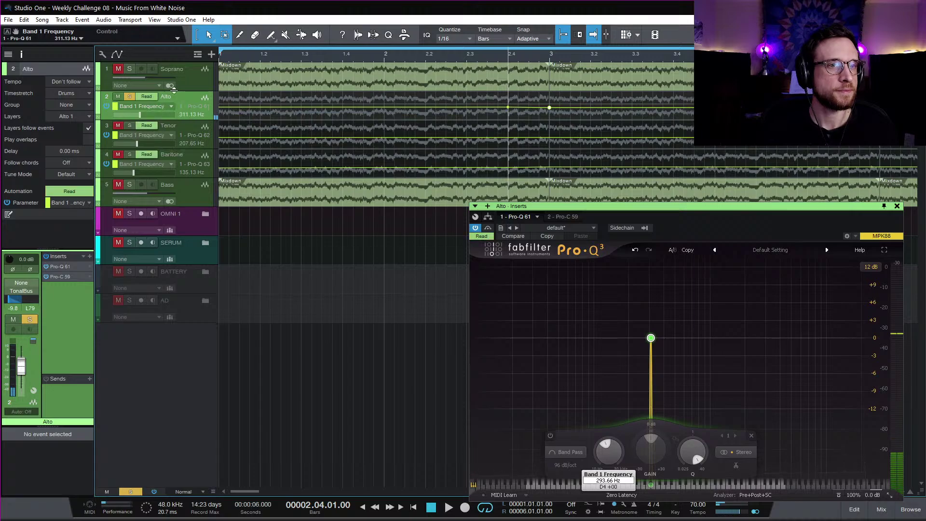
Step: Set the Soprano track's Pro-Q 3 automation to Touch and move Band 1's frequency during playback to create its automation
{"action": "left_click", "coordinate": [173, 86]}
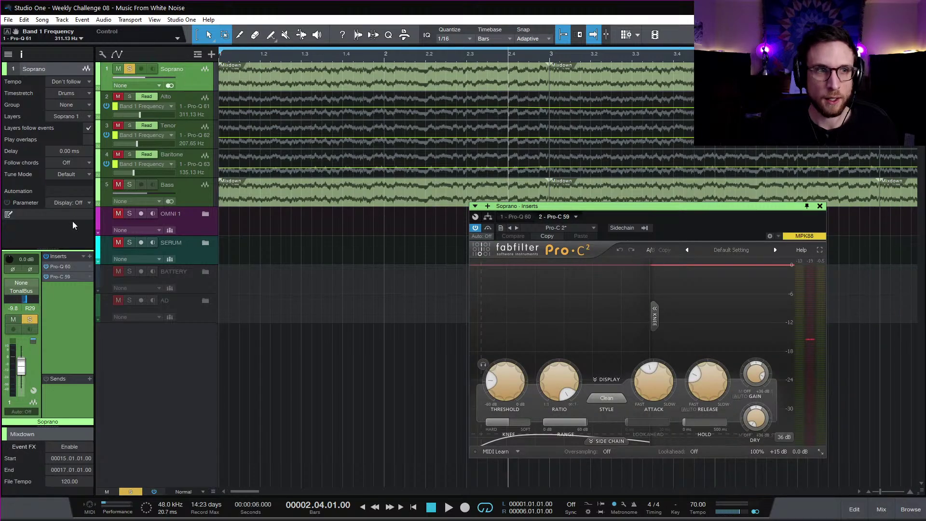
{"action": "left_click", "coordinate": [65, 268]}
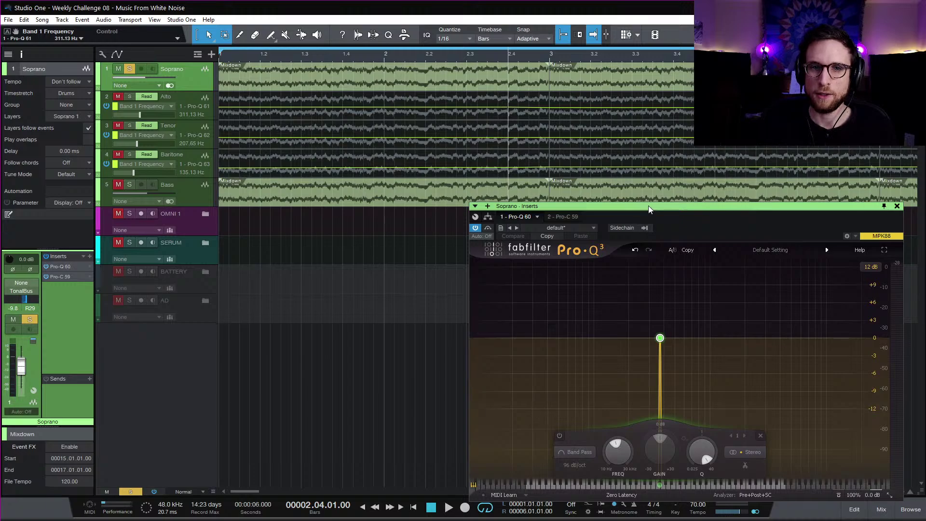
{"action": "left_click_drag", "start_coordinate": [649, 205], "coordinate": [557, 161]}
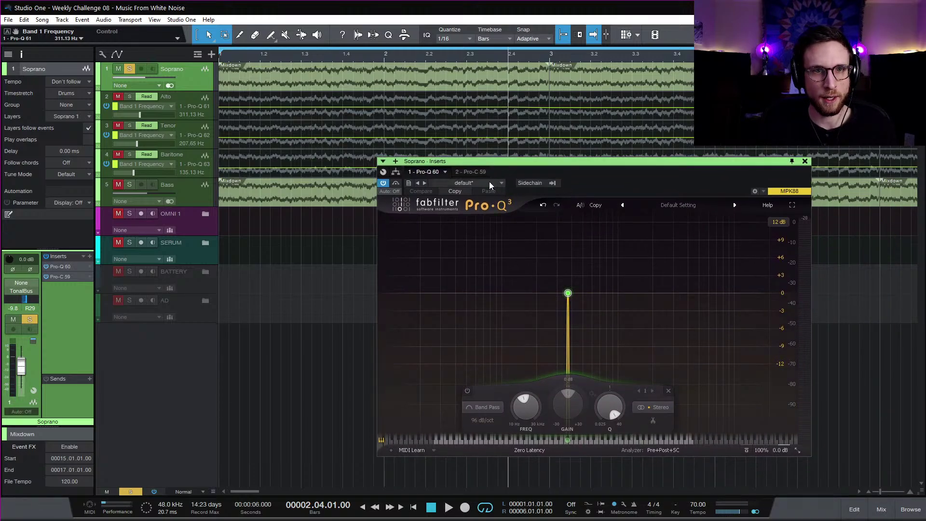
{"action": "mouse_move", "coordinate": [579, 306]}
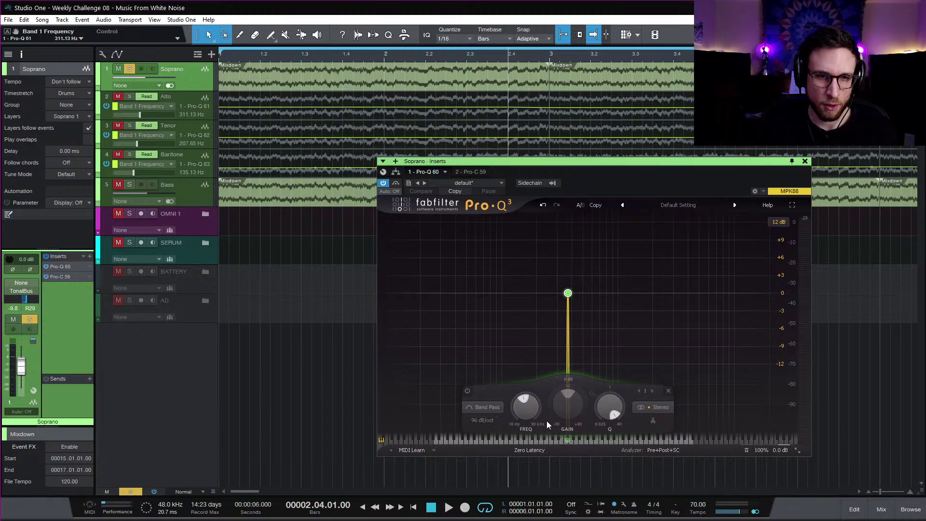
{"action": "mouse_move", "coordinate": [525, 414]}
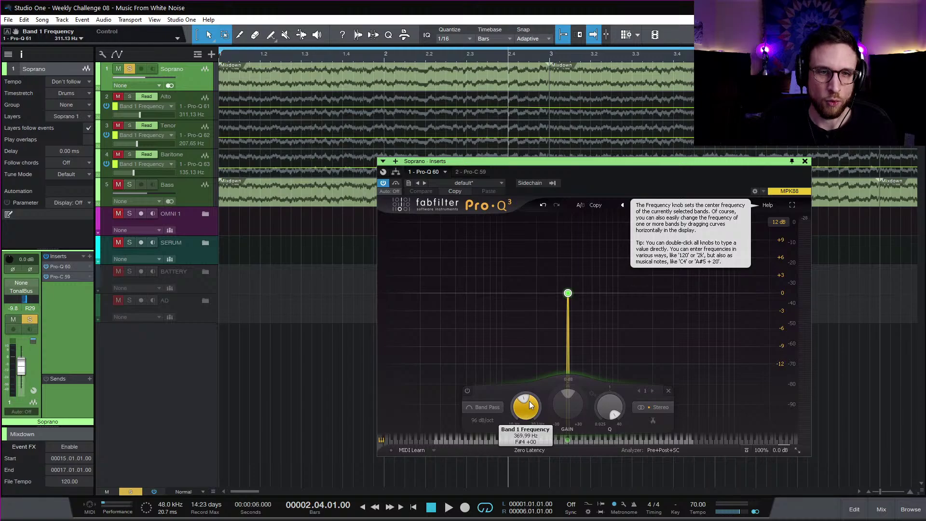
{"action": "left_click", "coordinate": [391, 191]}
{"action": "left_click", "coordinate": [421, 225]}
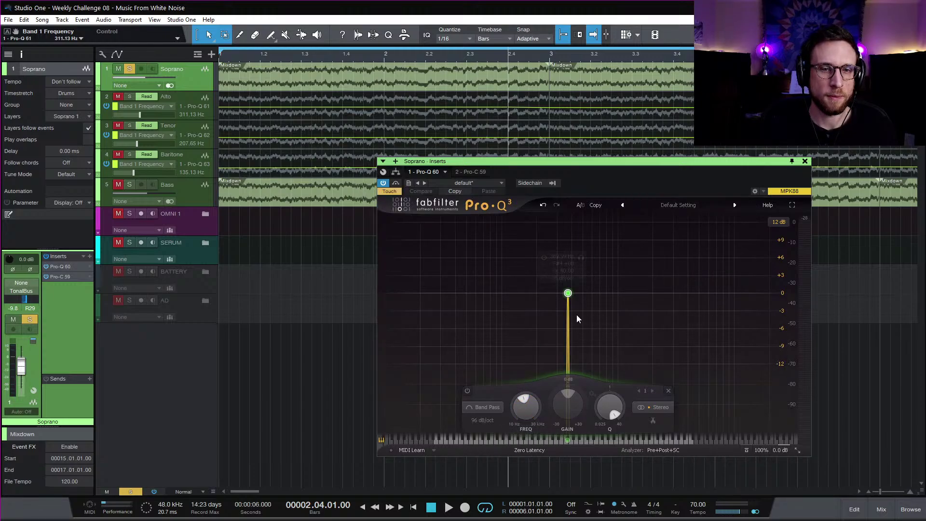
{"action": "left_click", "coordinate": [532, 407]}
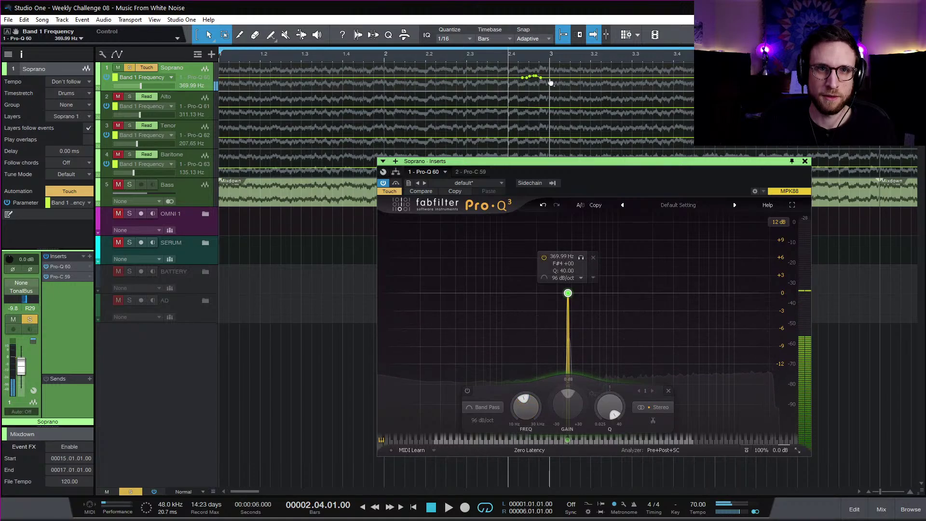
Step: Replace the stray Soprano Band 1 Frequency points with single points at bar 2, beat 4 and at bar 3
{"action": "left_click", "coordinate": [508, 78]}
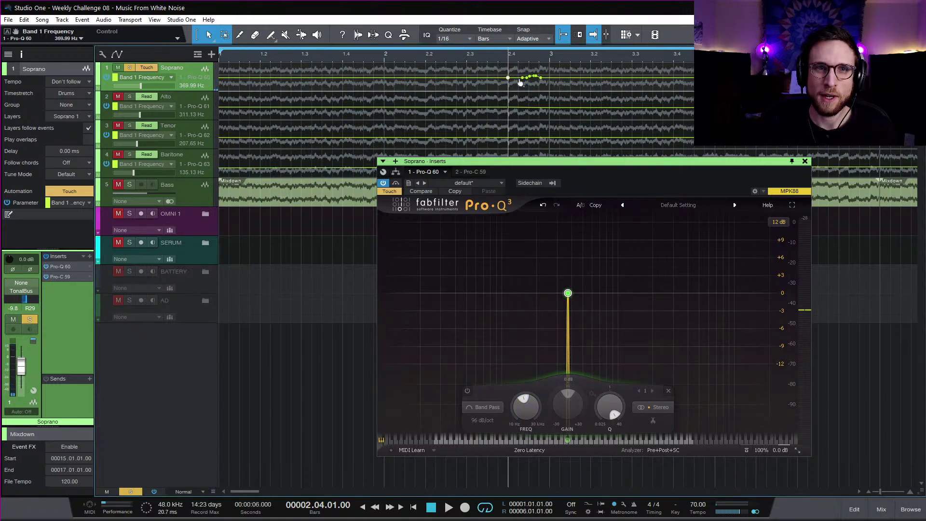
{"action": "left_click_drag", "start_coordinate": [520, 84], "coordinate": [557, 84]}
{"action": "key", "text": "Delete"}
{"action": "left_click", "coordinate": [549, 79]}
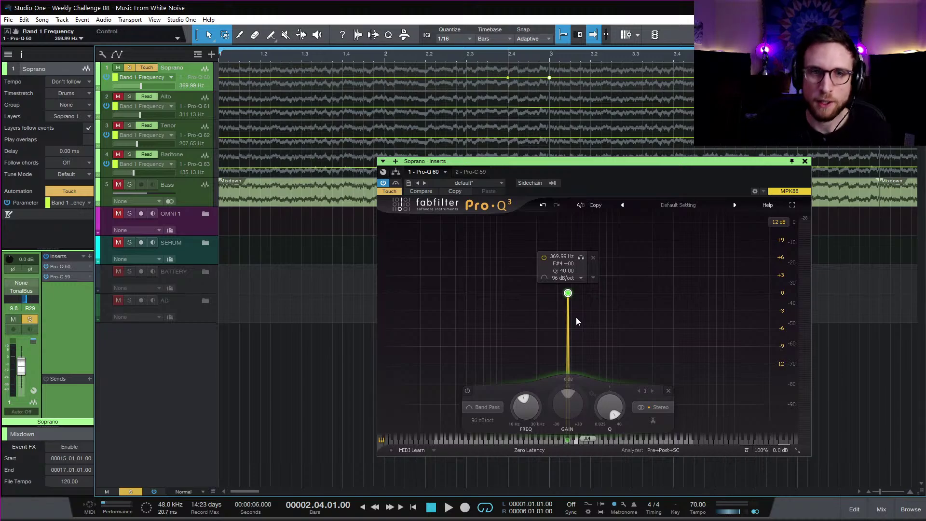
Step: Close the Soprano track's Pro-Q 3 window, select the Bass track and show automation on all tracks
{"action": "left_click", "coordinate": [805, 161]}
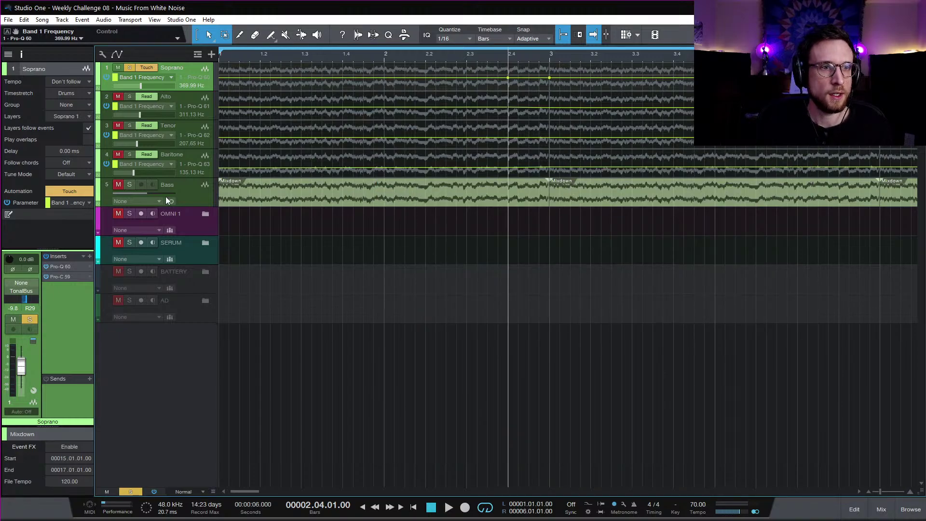
{"action": "left_click", "coordinate": [201, 199]}
{"action": "key", "text": "a"}
{"action": "key", "text": "a"}
{"action": "key", "text": "a"}
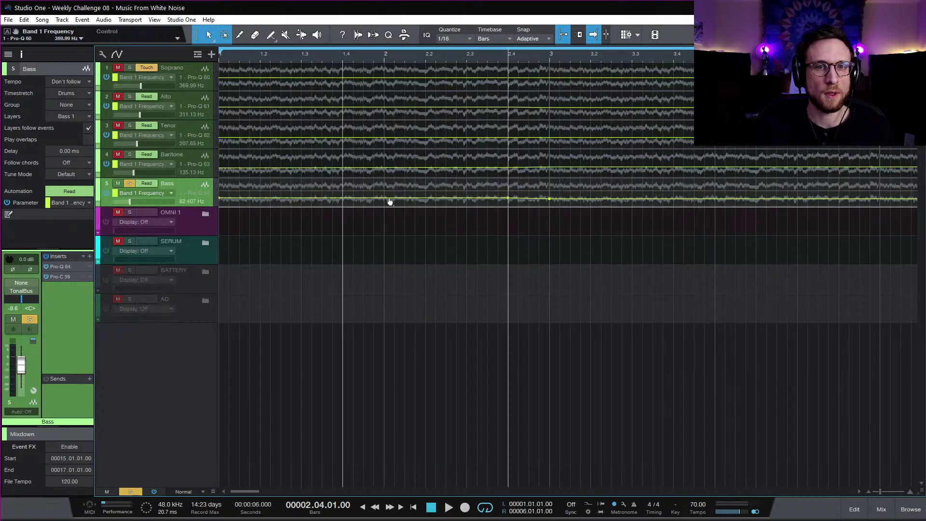
Step: Play briefly from the start of the song, stop, and return the Soprano track's automation mode to Read
{"action": "key", "text": "comma"}
{"action": "key", "text": "space"}
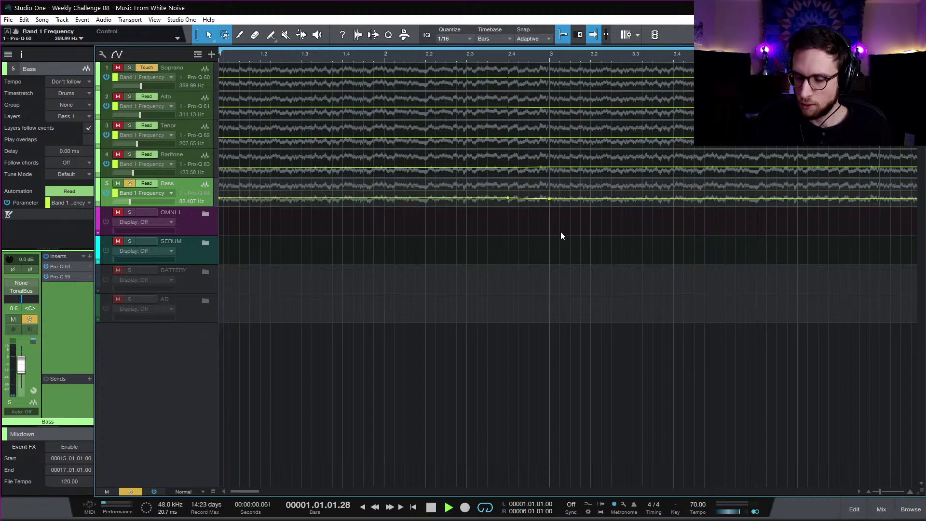
{"action": "key", "text": "space"}
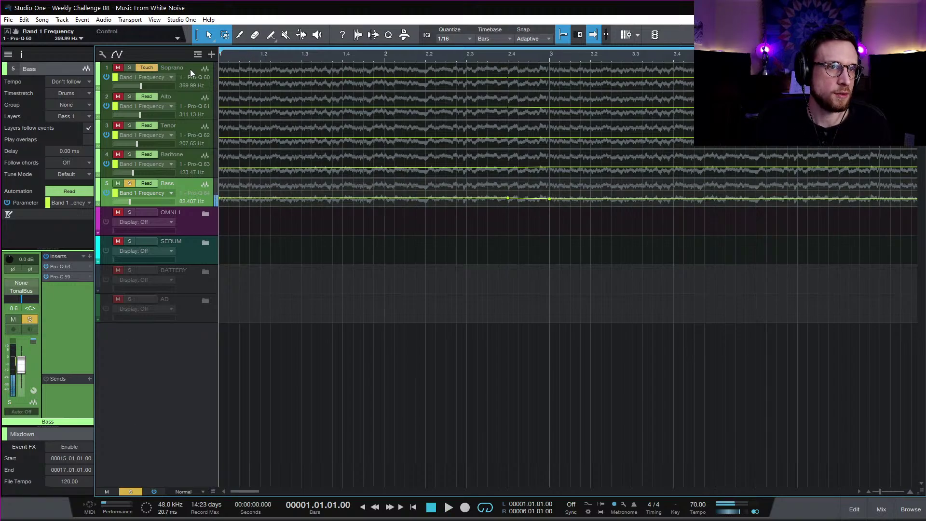
{"action": "left_click", "coordinate": [147, 68]}
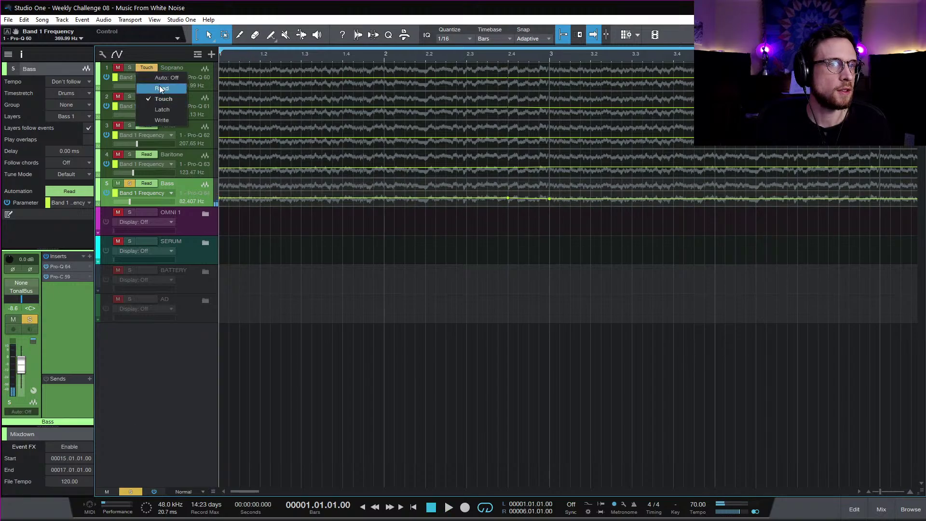
{"action": "left_click", "coordinate": [159, 86]}
Step: Clear the solo and play all five voice tracks together from bar 1 through the chord change at bar 3
{"action": "left_click", "coordinate": [130, 491]}
{"action": "key", "text": "space"}
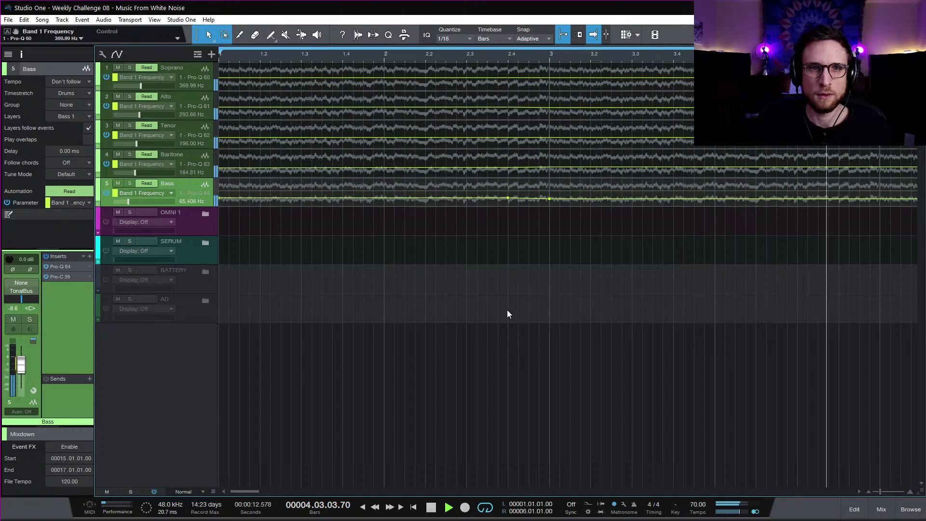
{"action": "key", "text": "space"}
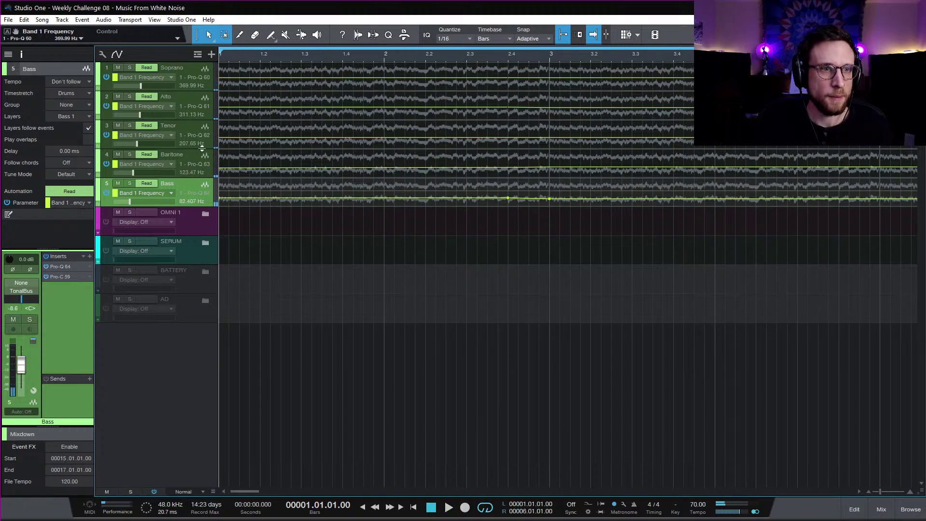
Step: Increase the height of the Soprano through Bass tracks together and play them from bar 1 into bar 3
{"action": "left_click", "coordinate": [198, 84], "text": "shift"}
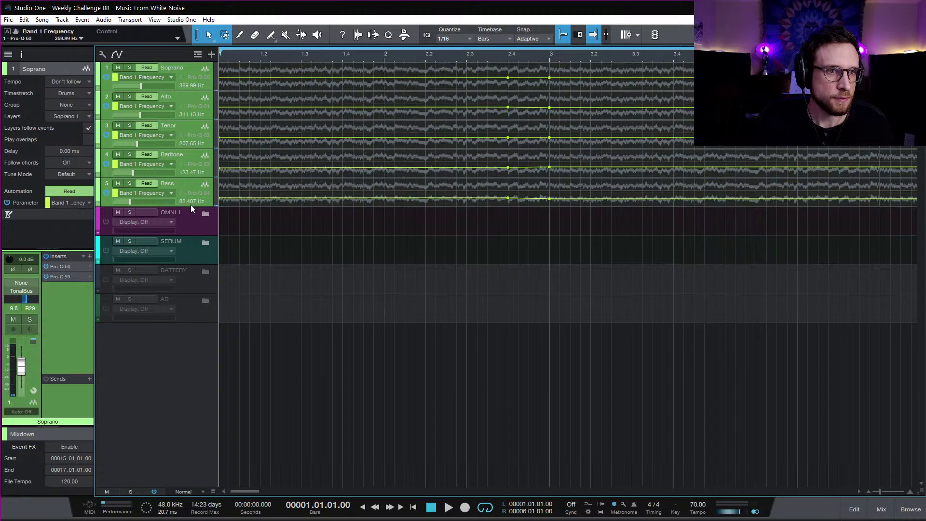
{"action": "left_click_drag", "start_coordinate": [190, 206], "coordinate": [197, 250]}
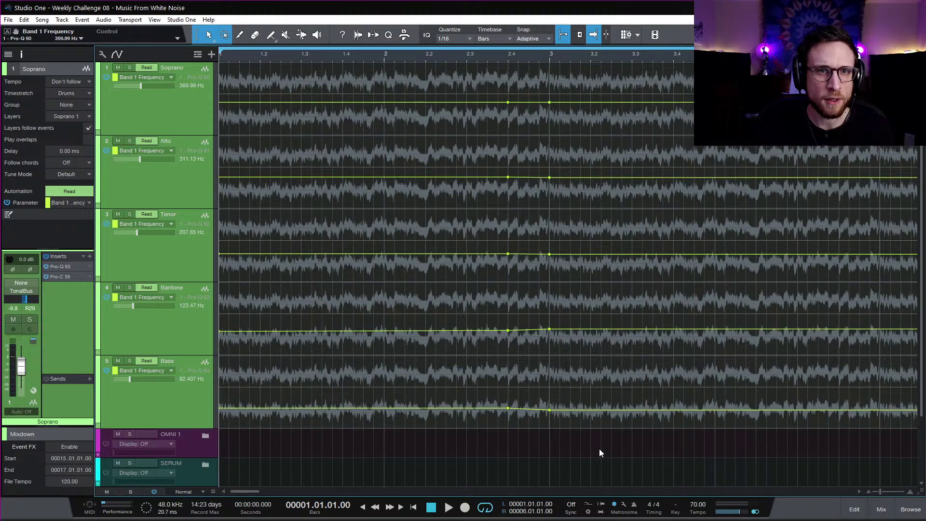
{"action": "key", "text": "space"}
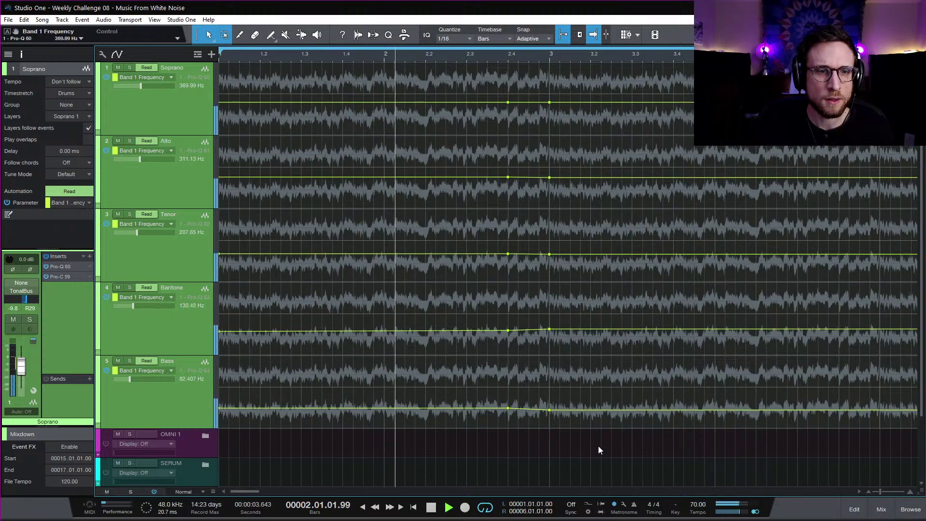
{"action": "key", "text": "space"}
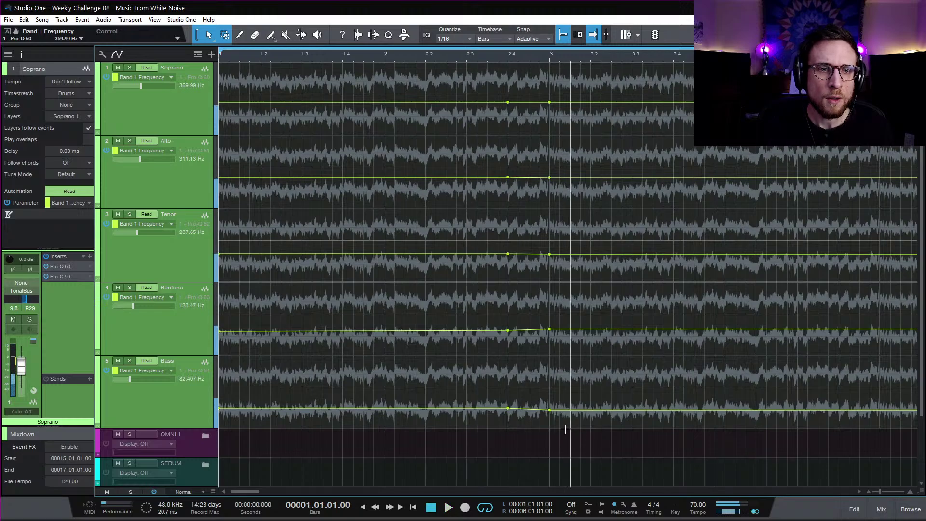
Step: Solo the Tenor track and the Baritone track in turn, playing each from bar 1 to check its pitch
{"action": "left_click", "coordinate": [180, 258]}
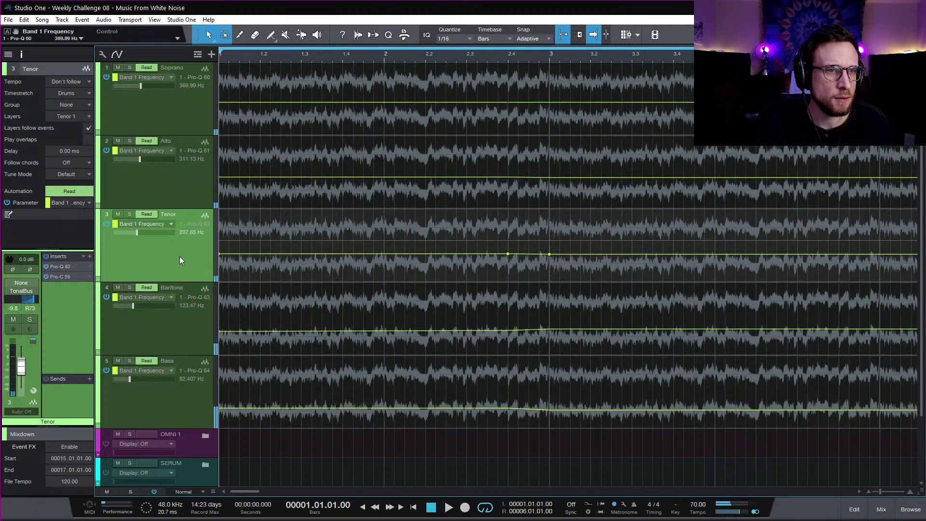
{"action": "key", "text": "space"}
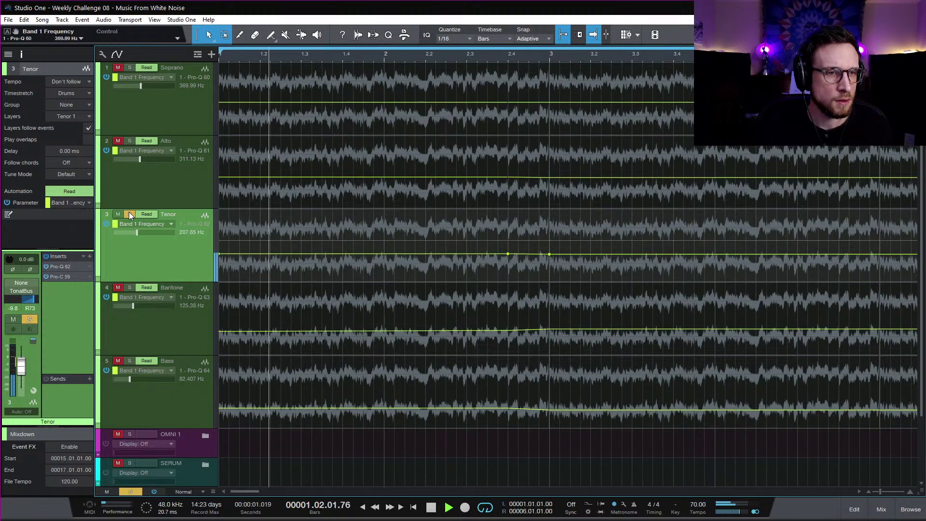
{"action": "key", "text": "space"}
{"action": "left_click", "coordinate": [129, 286]}
{"action": "key", "text": "space"}
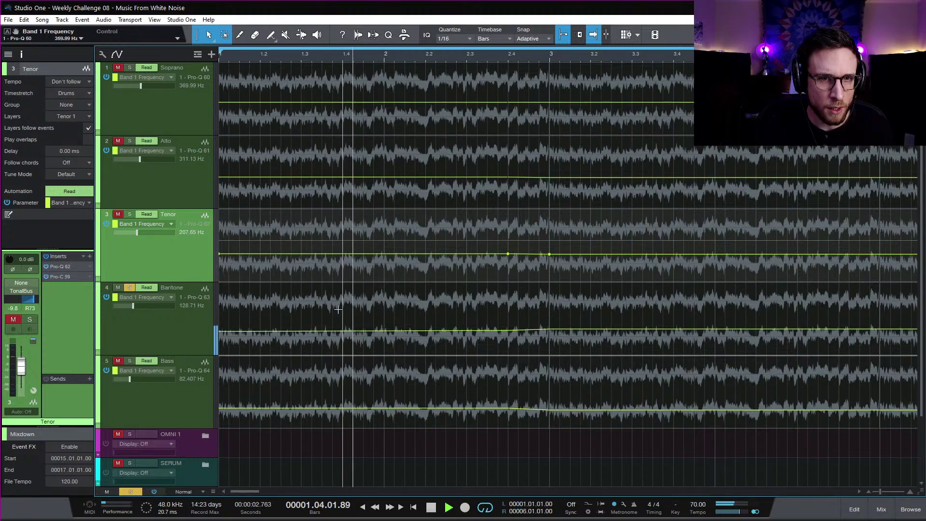
{"action": "key", "text": "space"}
Step: Set the Baritone Band 1 Frequency point at bar 2, beat 4 to 123.47 Hz and play the soloed track into bar 3
{"action": "left_click", "coordinate": [508, 332]}
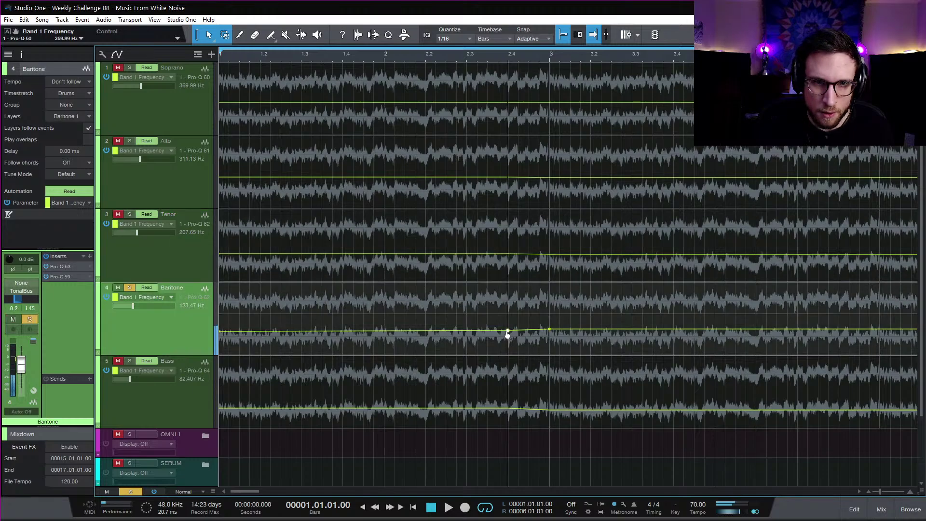
{"action": "left_click_drag", "start_coordinate": [508, 331], "coordinate": [509, 335]}
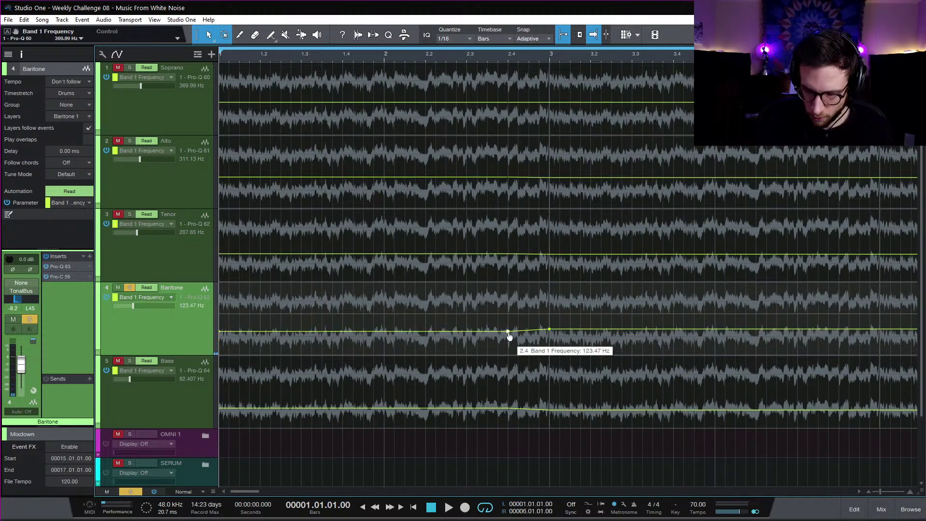
{"action": "key", "text": "space"}
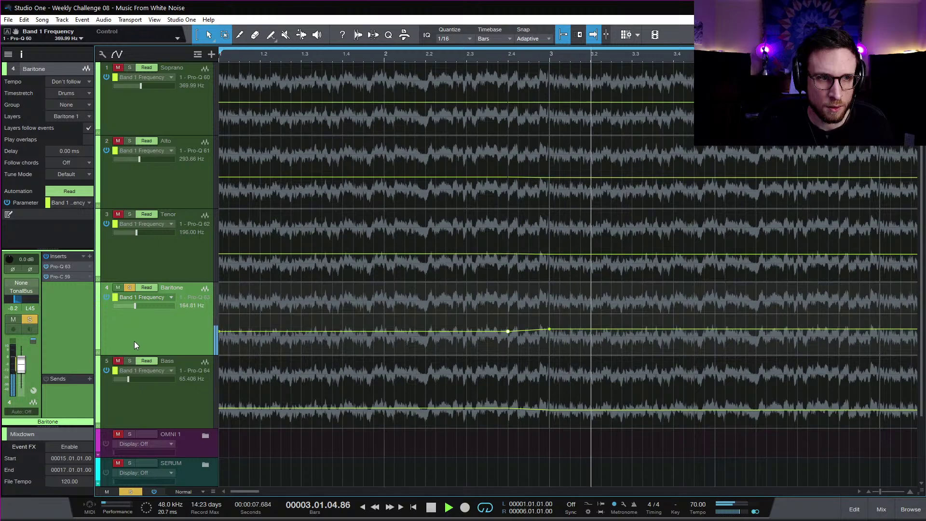
Step: Listen to the Bass soloed together with the Baritone, and clear the solo on both tracks
{"action": "left_click", "coordinate": [129, 361]}
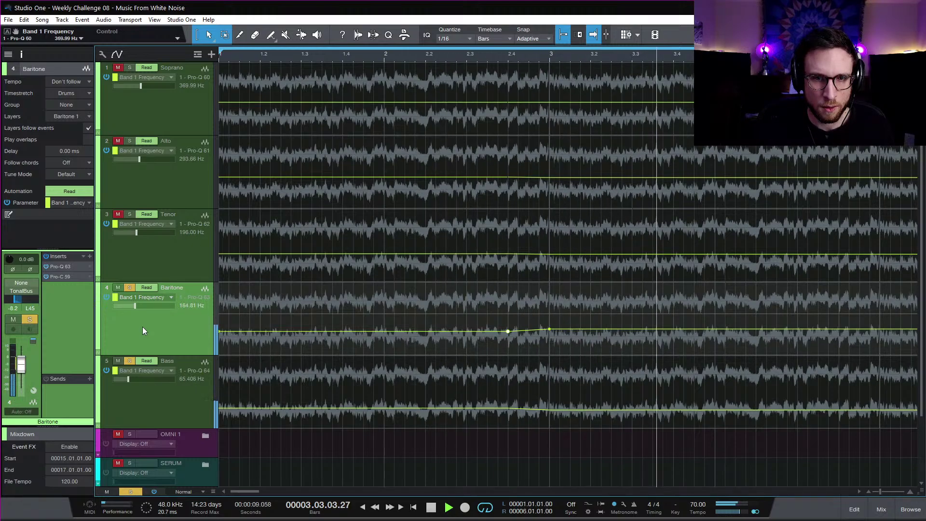
{"action": "key", "text": "space"}
{"action": "left_click", "coordinate": [130, 361]}
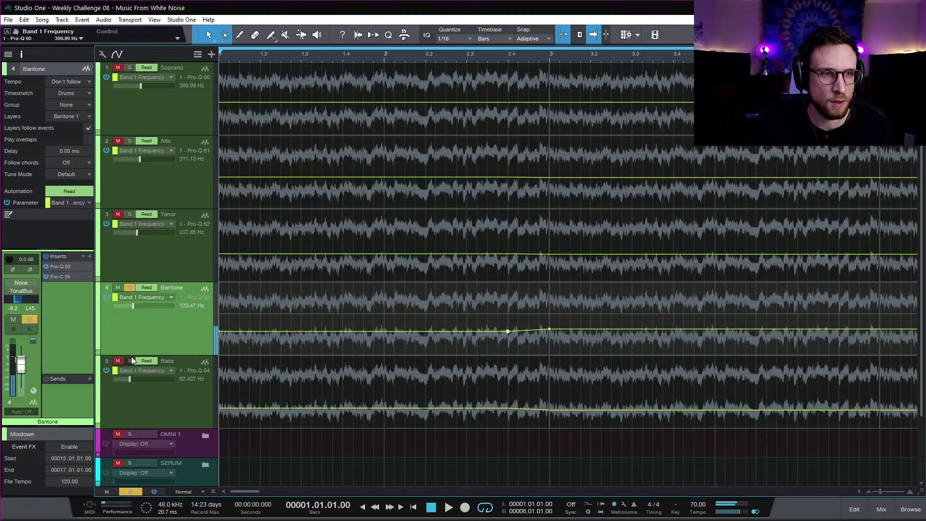
{"action": "left_click", "coordinate": [130, 288]}
Step: Play all five voices together from bar 1, bar 2 and bar 3 to check the chord change
{"action": "key", "text": "space"}
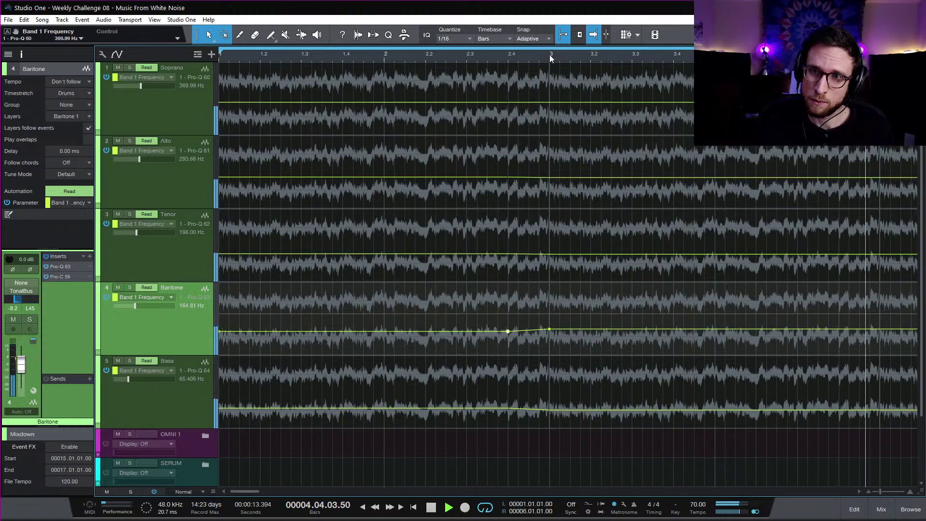
{"action": "key", "text": "space"}
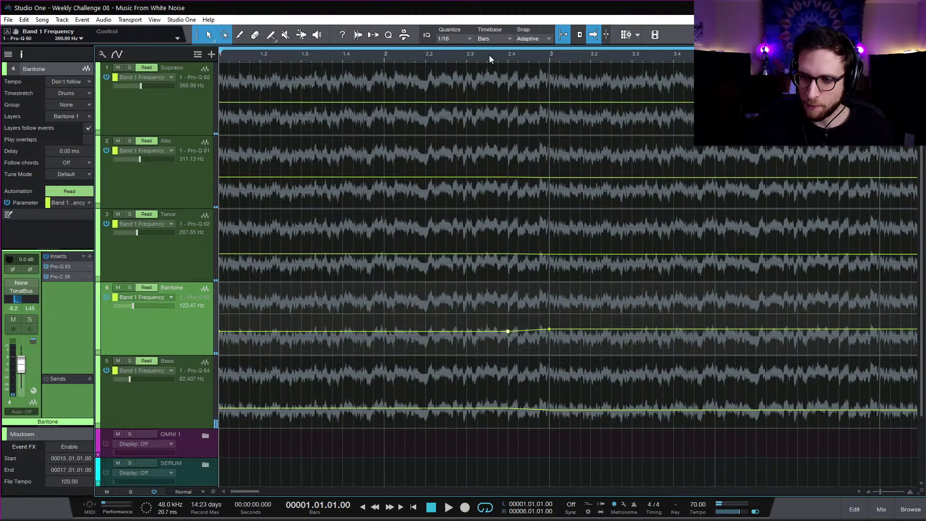
{"action": "left_click", "coordinate": [383, 55]}
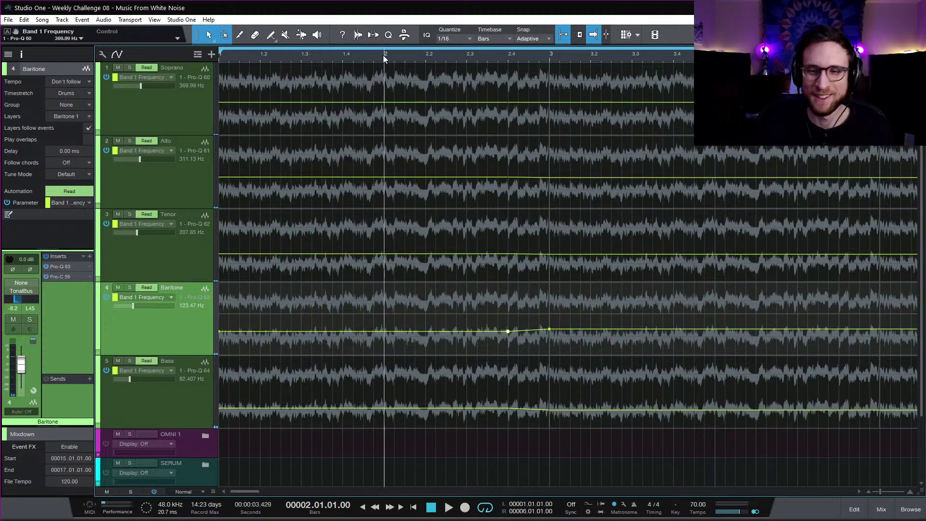
{"action": "key", "text": "space"}
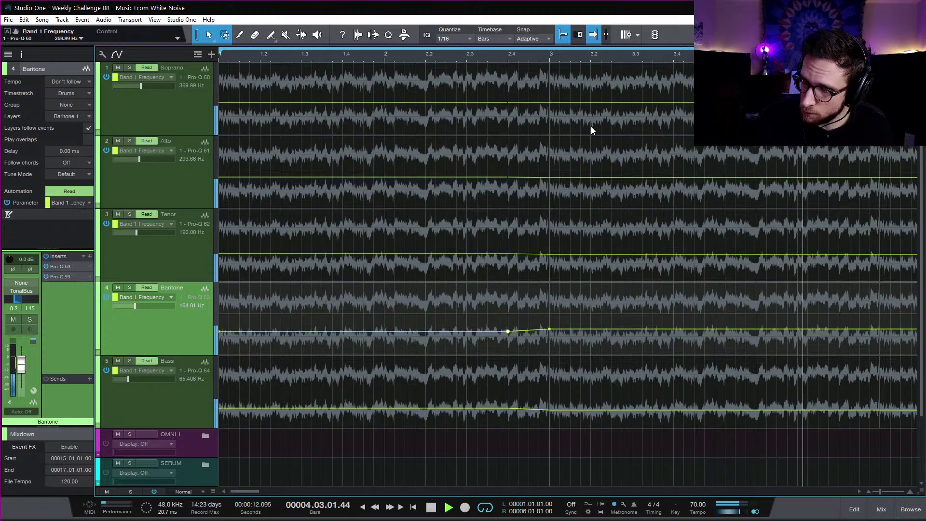
{"action": "key", "text": "space"}
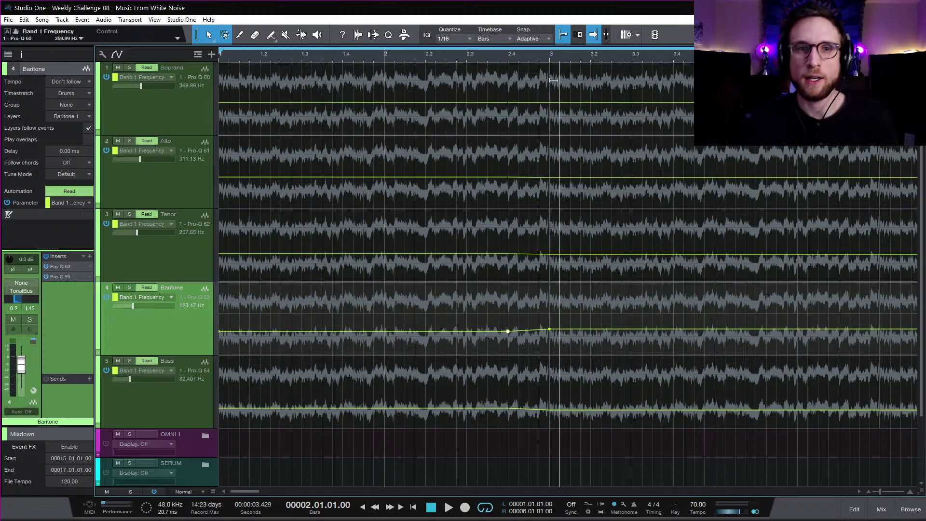
{"action": "left_click", "coordinate": [552, 60]}
{"action": "key", "text": "space"}
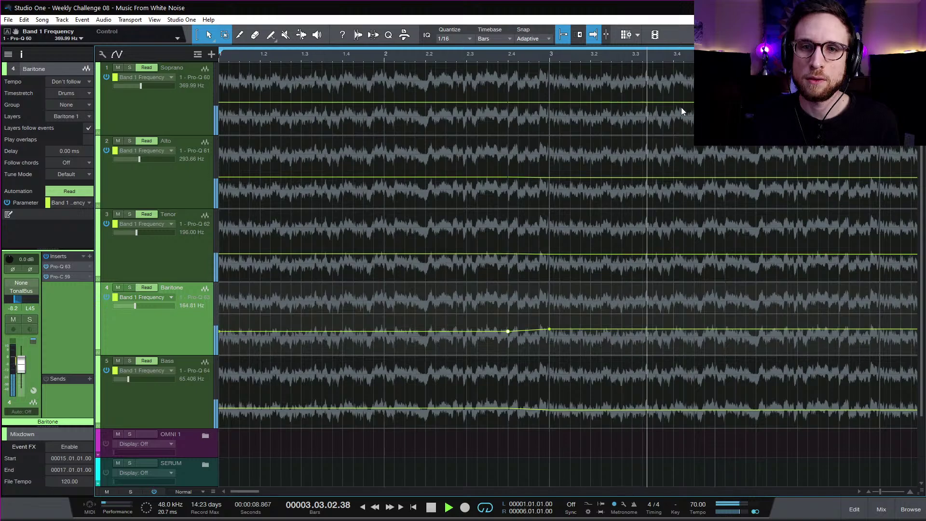
{"action": "key", "text": "space"}
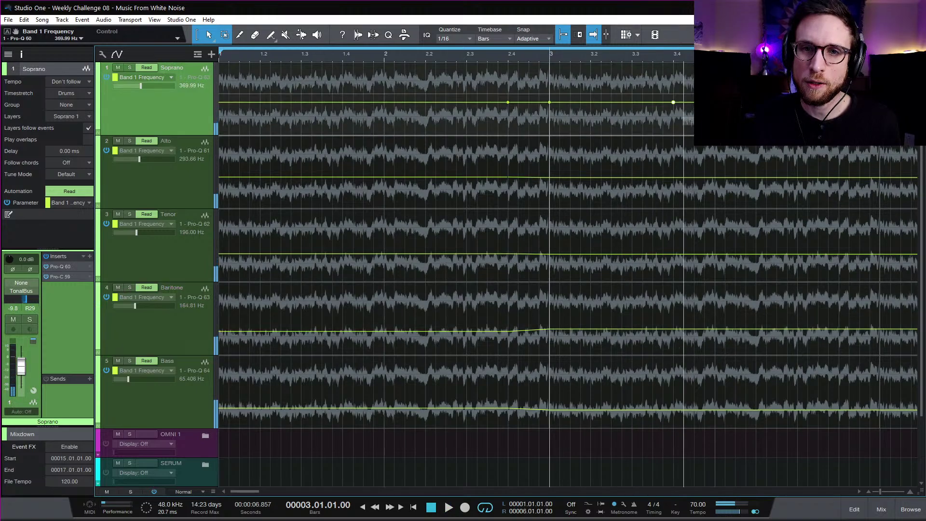
Step: Add a Soprano frequency automation point at beat 3.4, and set its Pro-Q Band 1 Frequency to 440 Hz with the playhead at bar 4
{"action": "left_click", "coordinate": [674, 102]}
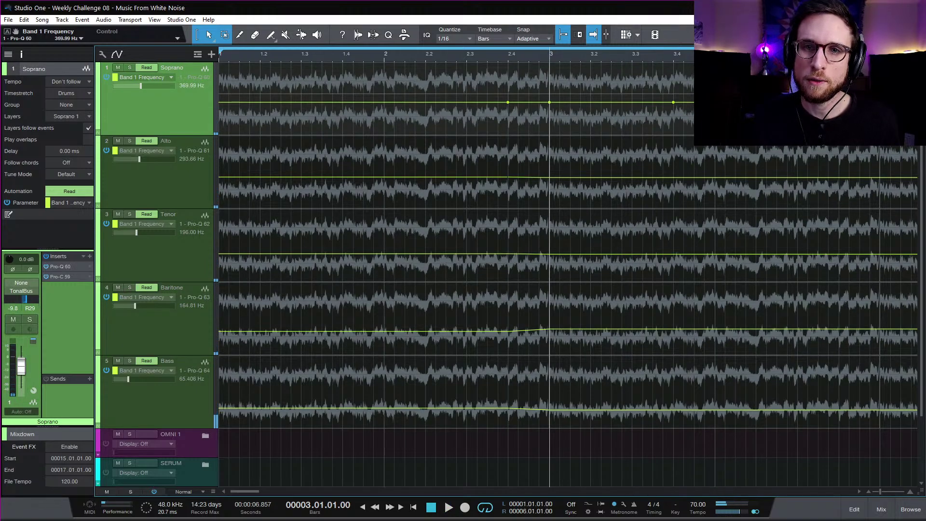
{"action": "key", "text": "KP_Add"}
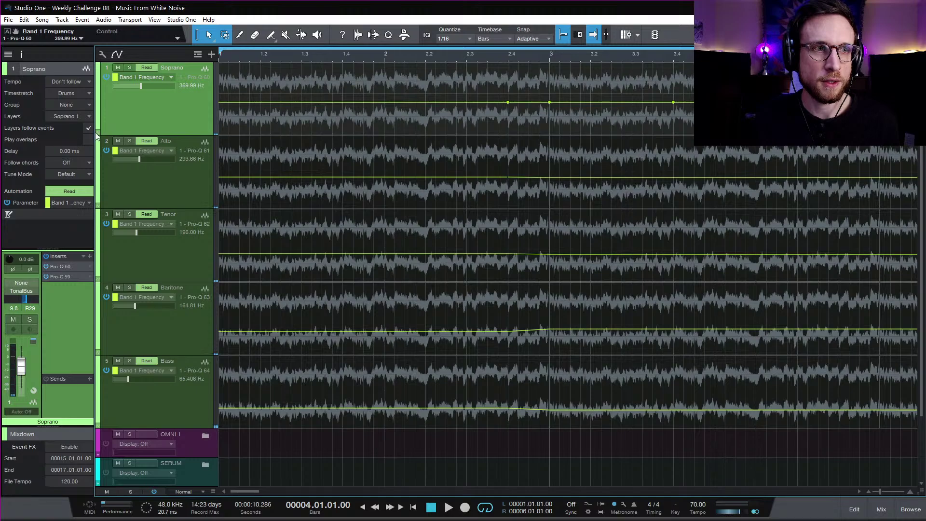
{"action": "double_click", "coordinate": [66, 267]}
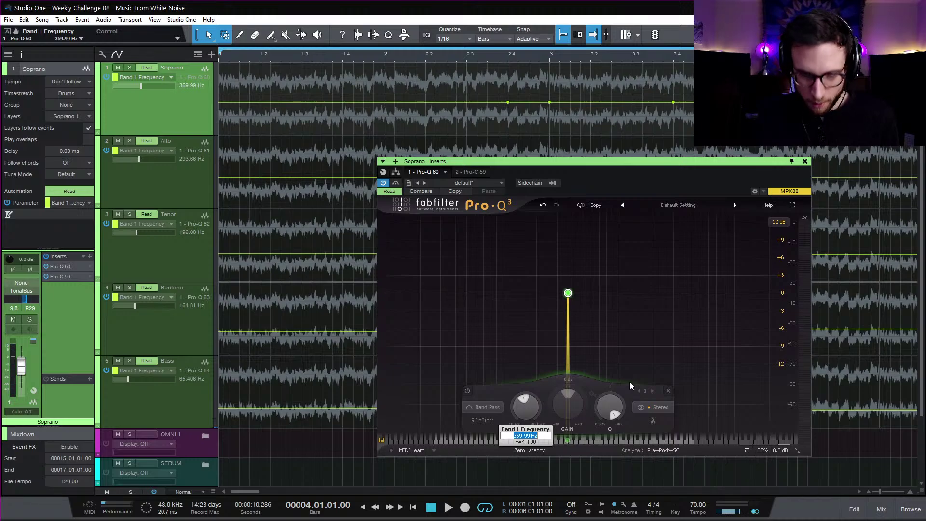
{"action": "type", "text": "440"}
{"action": "key", "text": "Return"}
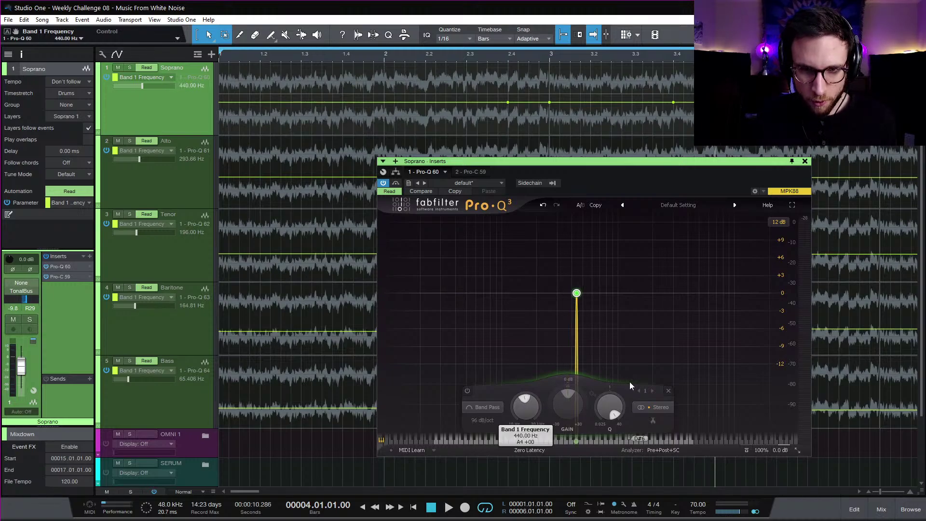
{"action": "double_click", "coordinate": [533, 409]}
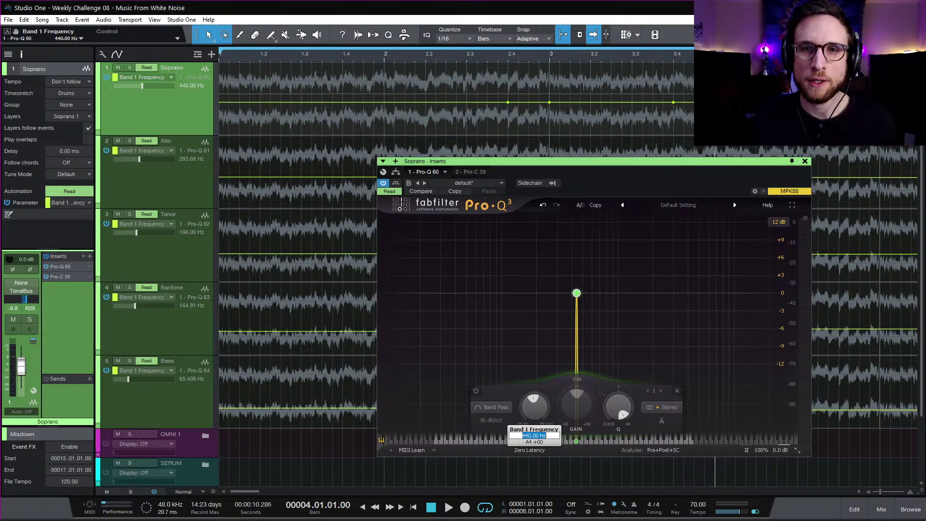
Step: Raise Soprano's frequency automation to 440 Hz at bar 4, return it to the beat 3.4 value at bar 5, and close the equalizer
{"action": "left_click", "coordinate": [715, 102]}
{"action": "right_click", "coordinate": [715, 102]}
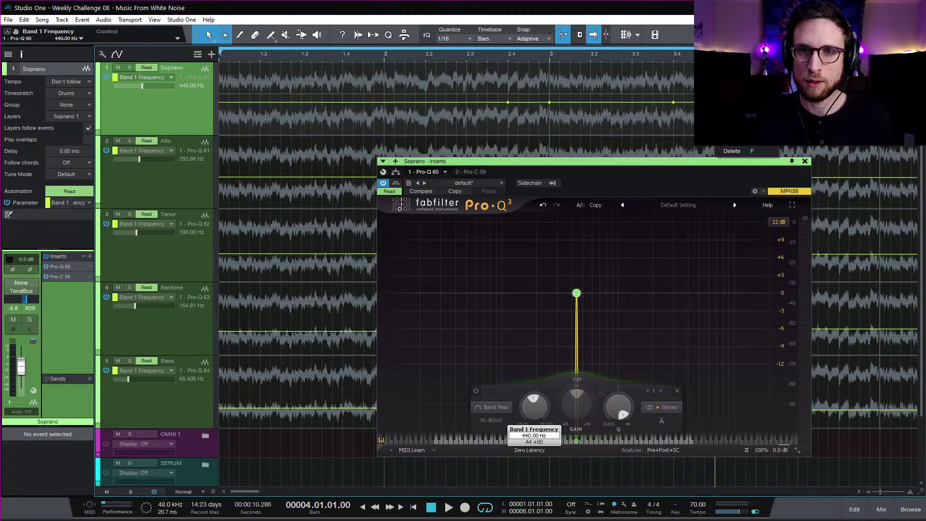
{"action": "left_click", "coordinate": [732, 151]}
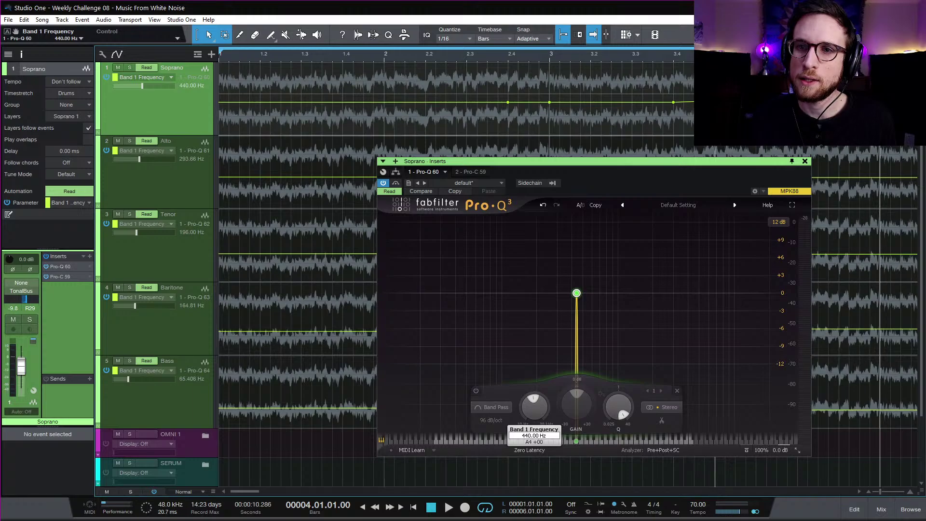
{"action": "right_click", "coordinate": [673, 104]}
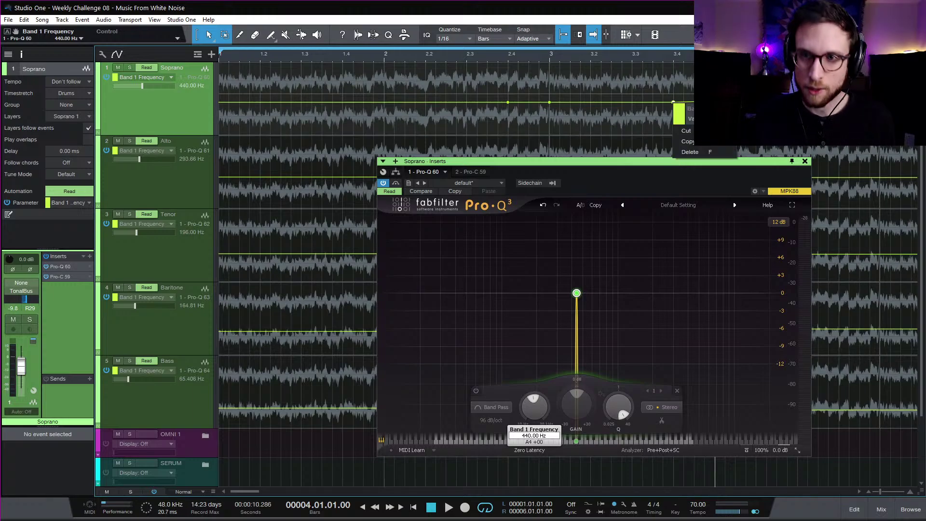
{"action": "key", "text": "Escape"}
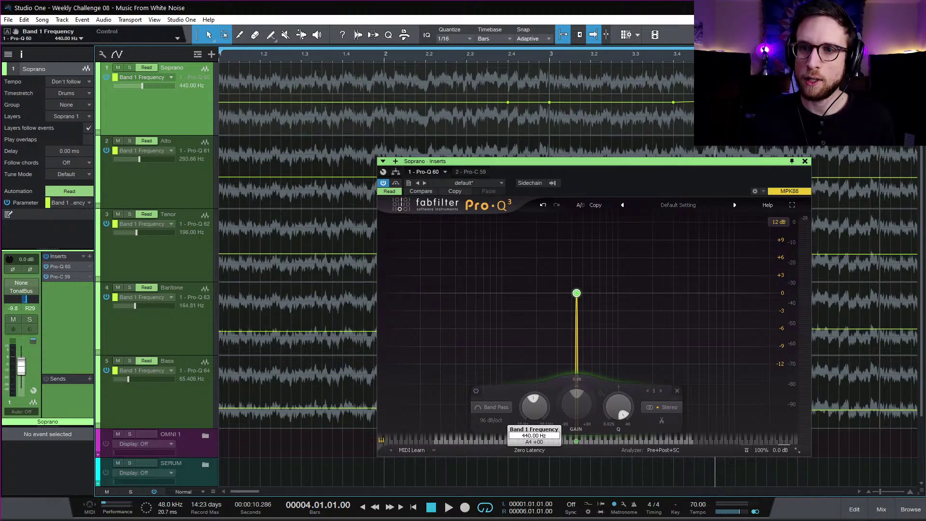
{"action": "left_click", "coordinate": [805, 162]}
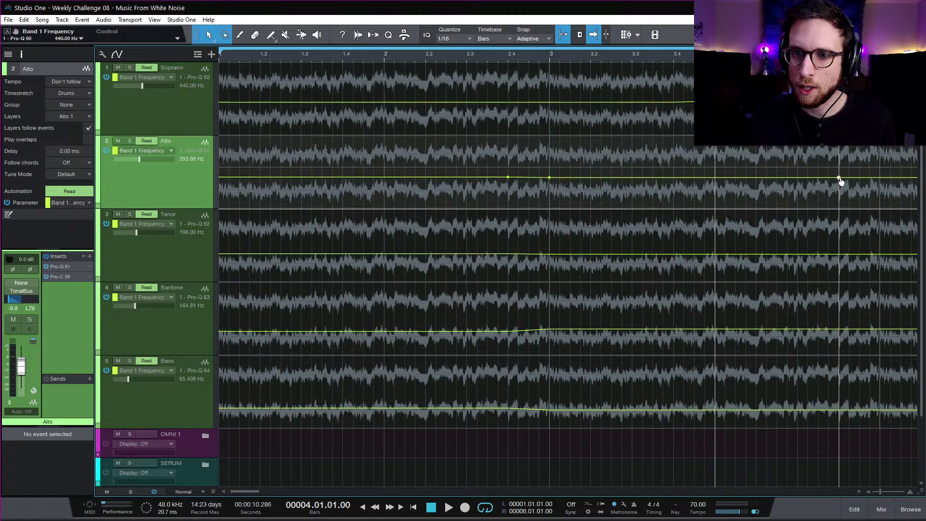
Step: Add hold points at beat 4.4 to the Band 1 Frequency automation of Alto, Tenor, Baritone and Bass
{"action": "left_click", "coordinate": [839, 178]}
{"action": "left_click", "coordinate": [840, 254]}
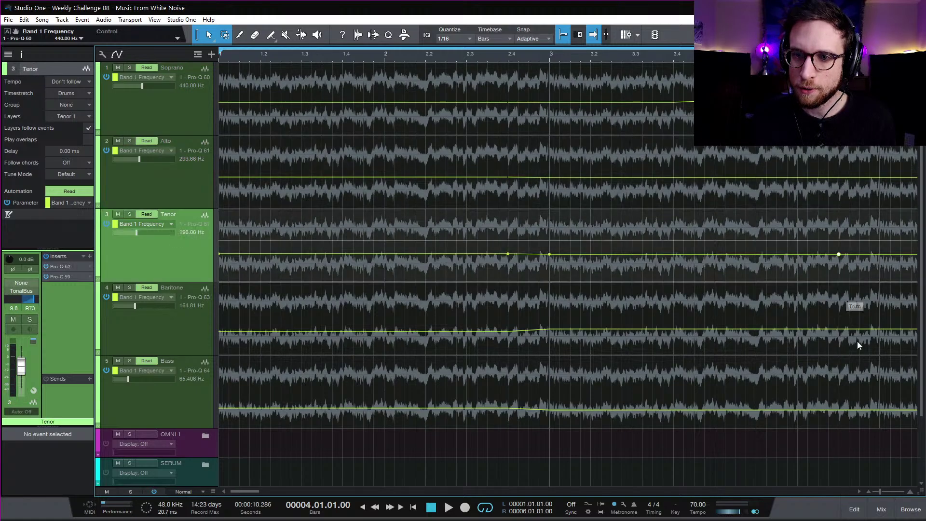
{"action": "left_click", "coordinate": [839, 329]}
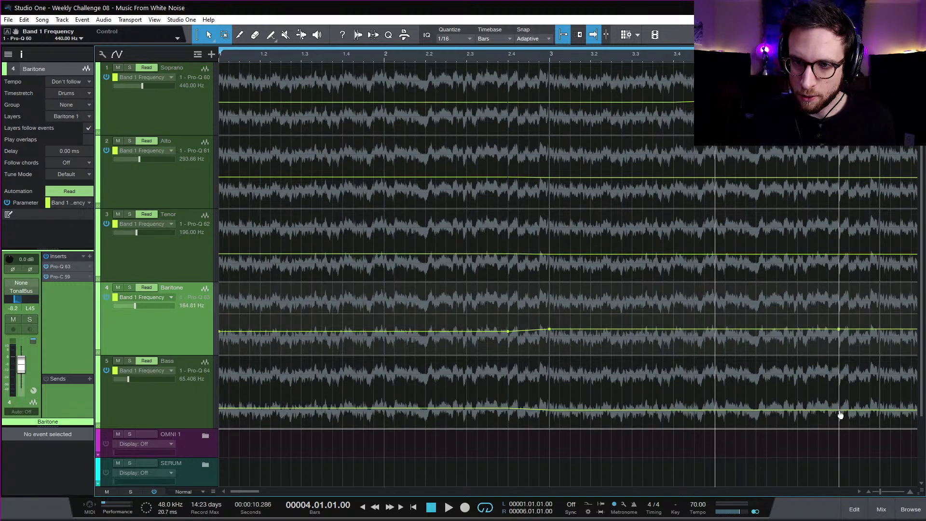
{"action": "left_click", "coordinate": [839, 410]}
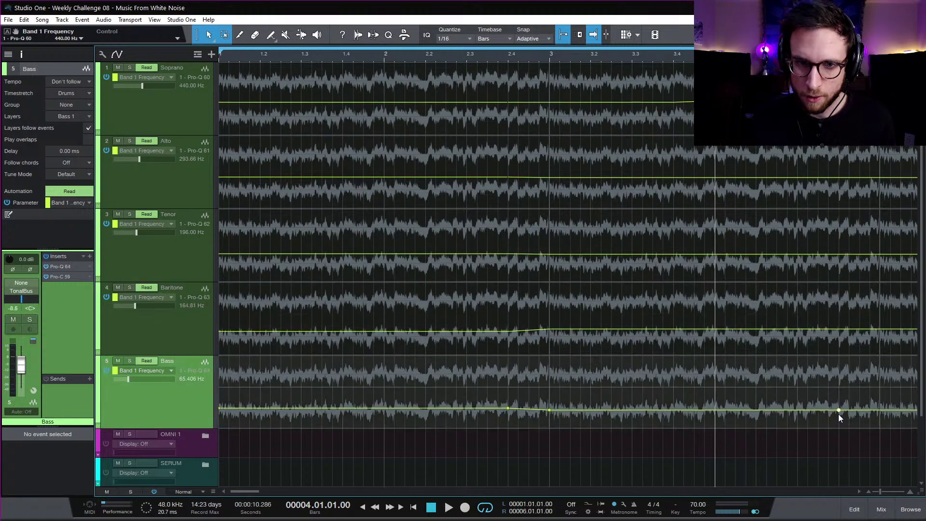
Step: Add a Bass frequency automation point at bar 5 with the 82.407 Hz value of the beat 2.4 point
{"action": "right_click", "coordinate": [509, 411]}
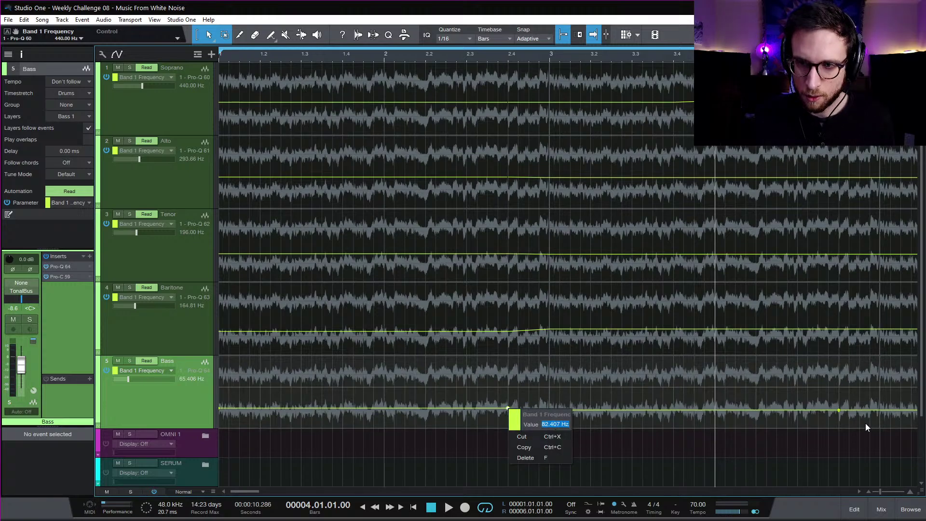
{"action": "left_click", "coordinate": [881, 414]}
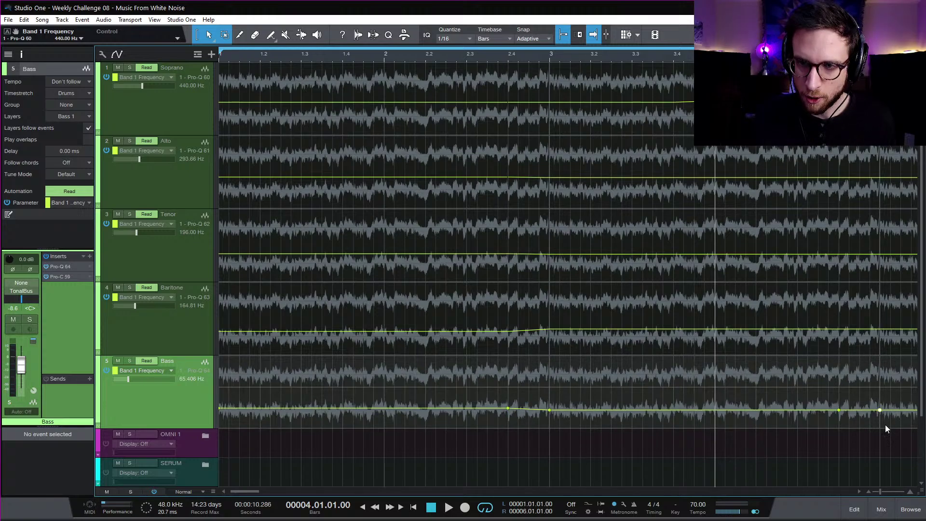
{"action": "right_click", "coordinate": [880, 414]}
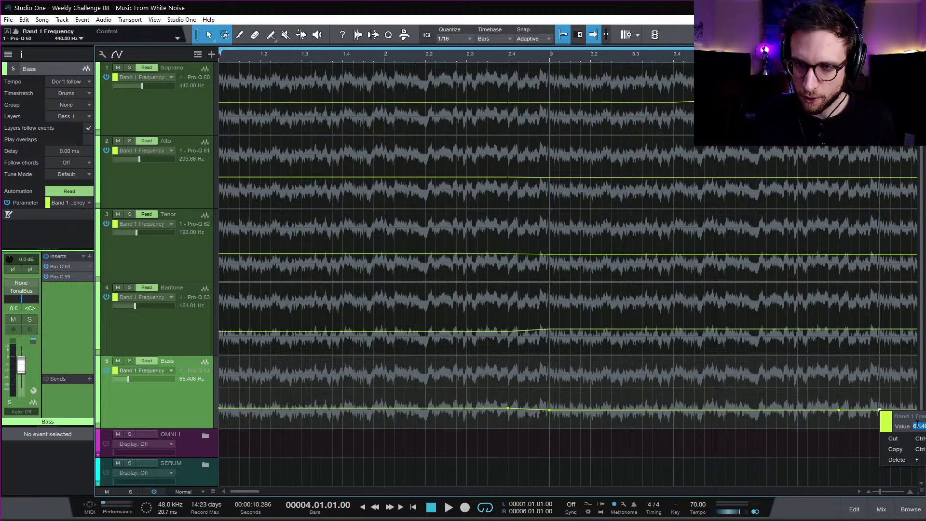
{"action": "key", "text": "Escape"}
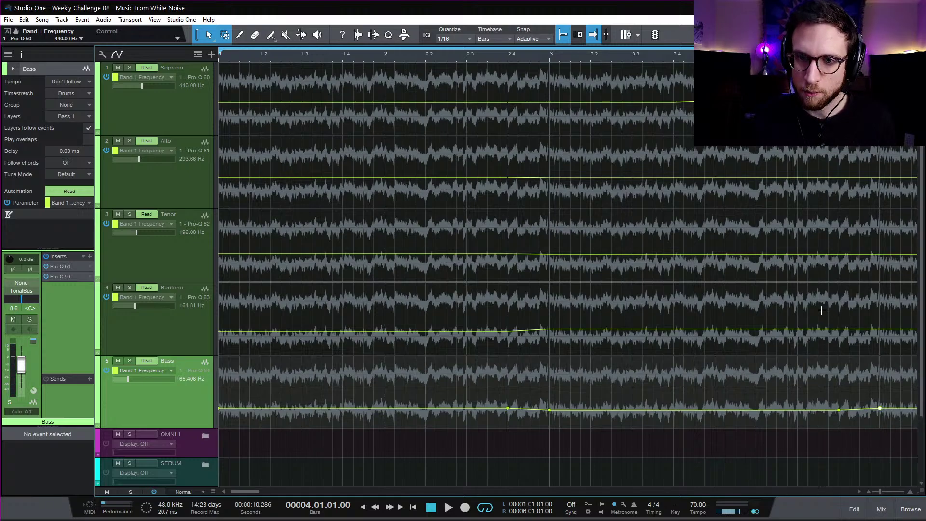
Step: Add a Baritone frequency automation point at bar 5 that repeats the value of its beat 2.4 point
{"action": "left_click_drag", "start_coordinate": [529, 330], "coordinate": [509, 332]}
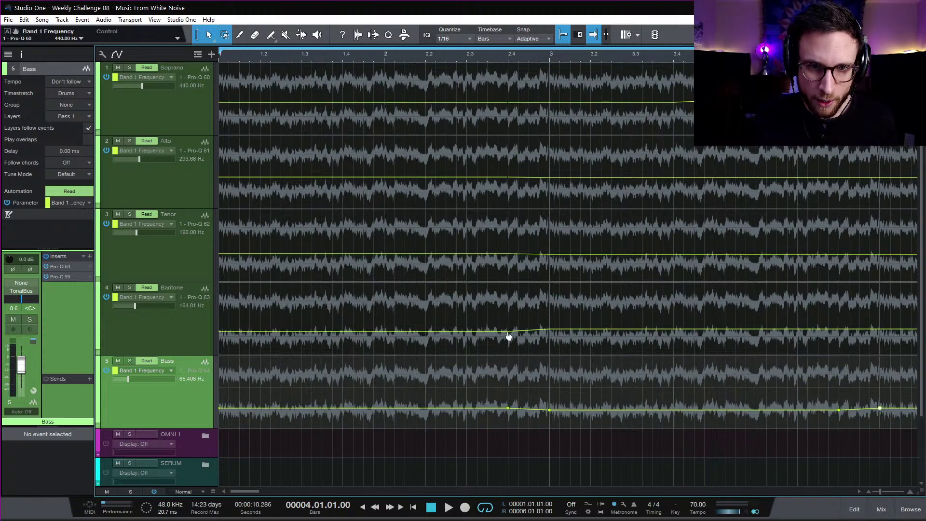
{"action": "left_click", "coordinate": [508, 337]}
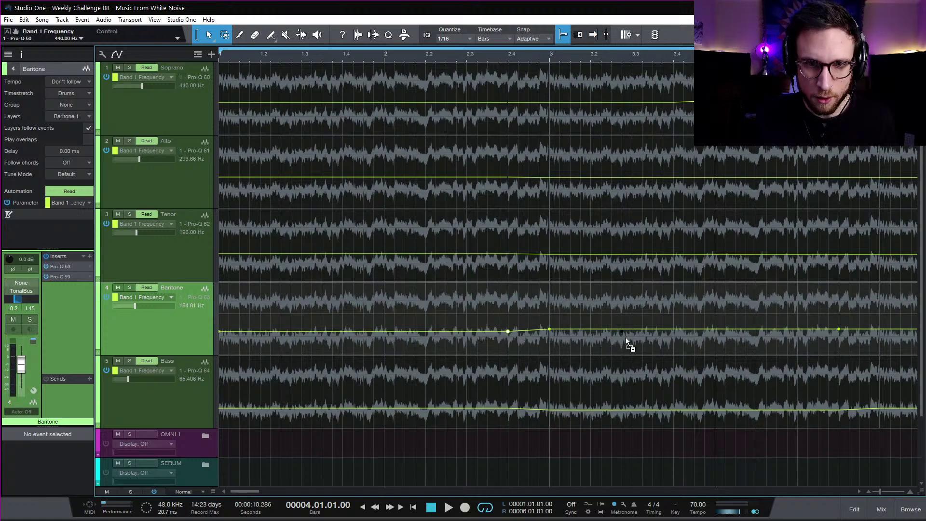
{"action": "left_click", "coordinate": [865, 345]}
{"action": "left_click", "coordinate": [876, 347]}
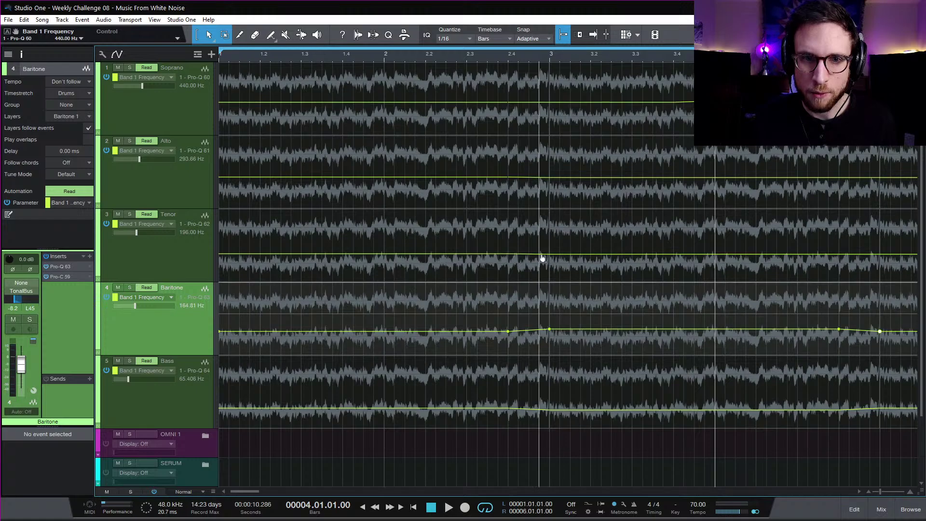
Step: Copy the beat 2.4 frequency values of Tenor and Alto to new automation points at bar 5
{"action": "left_click_drag", "start_coordinate": [507, 257], "coordinate": [866, 267]}
{"action": "key", "text": "ctrl+z"}
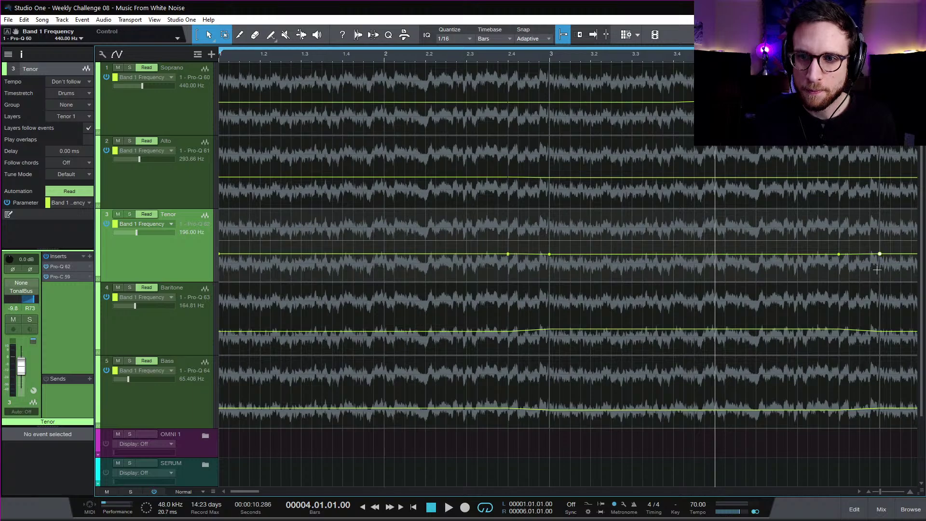
{"action": "left_click", "coordinate": [509, 179]}
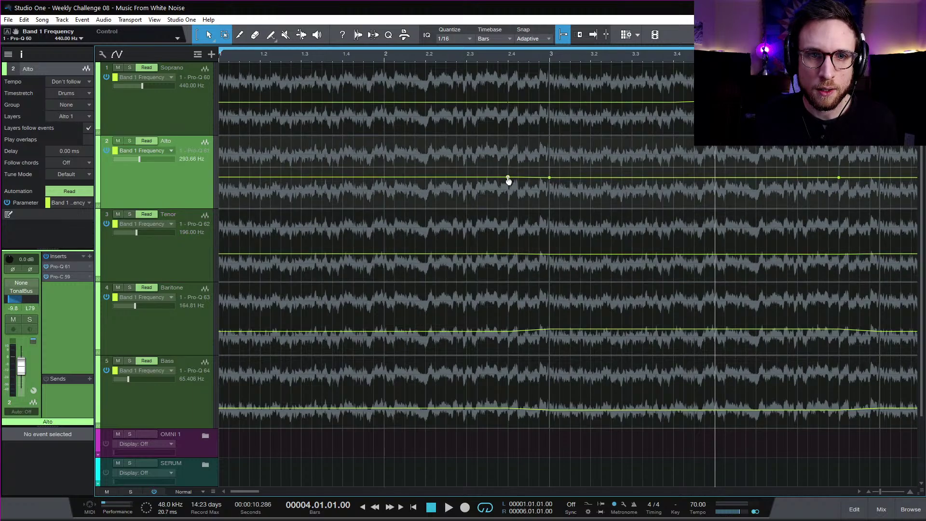
{"action": "left_click", "coordinate": [880, 202]}
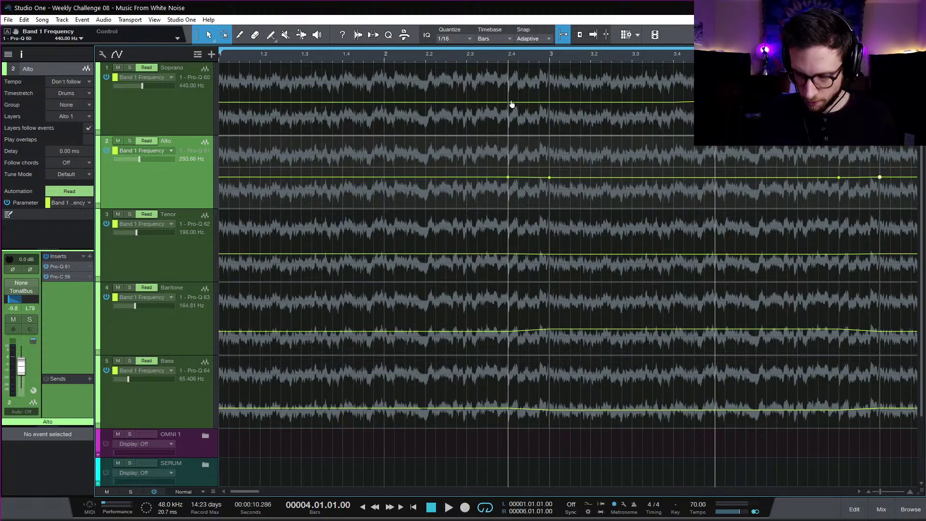
Step: Play the automated chord progression from the start of the song to check all voices through bar 5
{"action": "key", "text": "comma"}
{"action": "key", "text": "f"}
{"action": "key", "text": "space"}
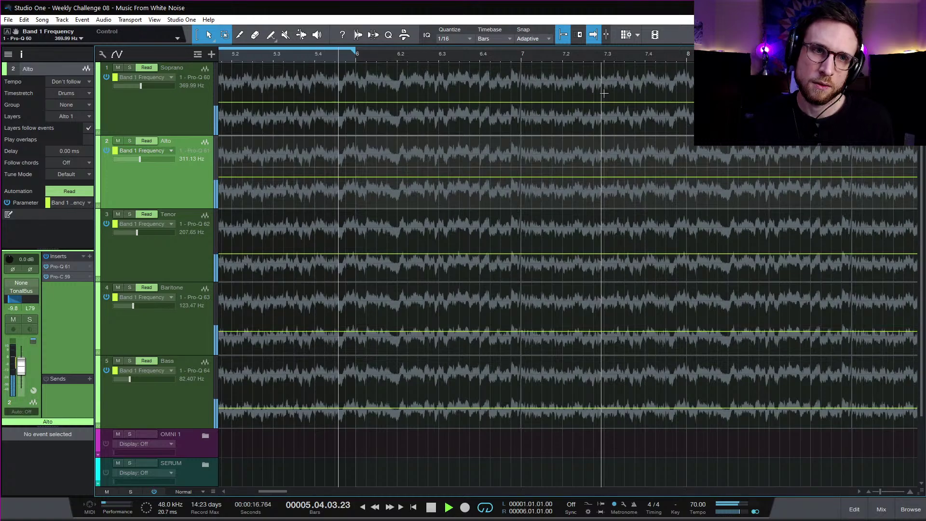
{"action": "key", "text": "space"}
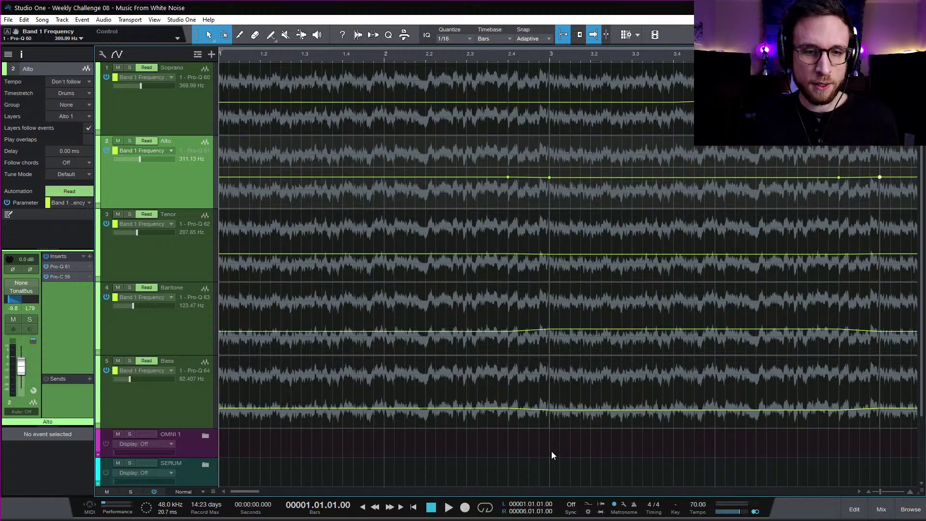
{"action": "key", "text": "w"}
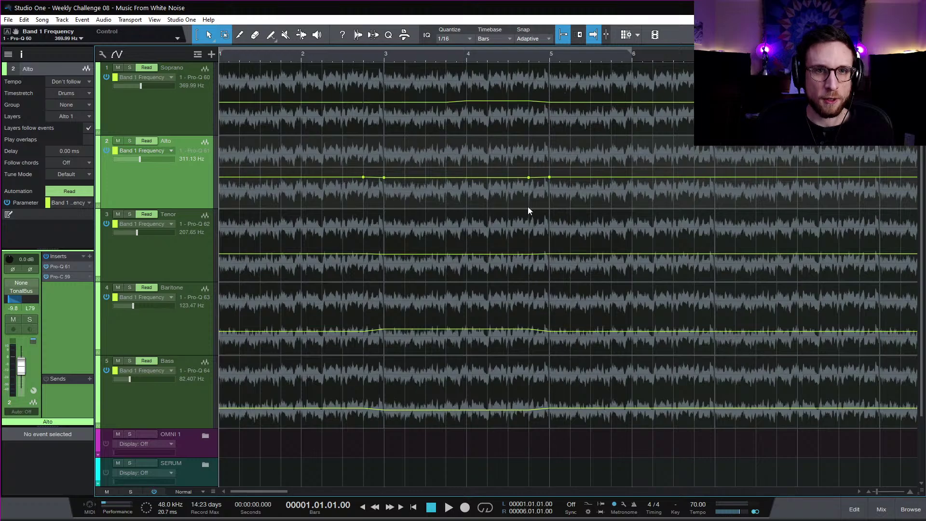
Step: Play all voices from the start of the song, and audition only Soprano and Alto soloed from bar 2 beat 3
{"action": "key", "text": "space"}
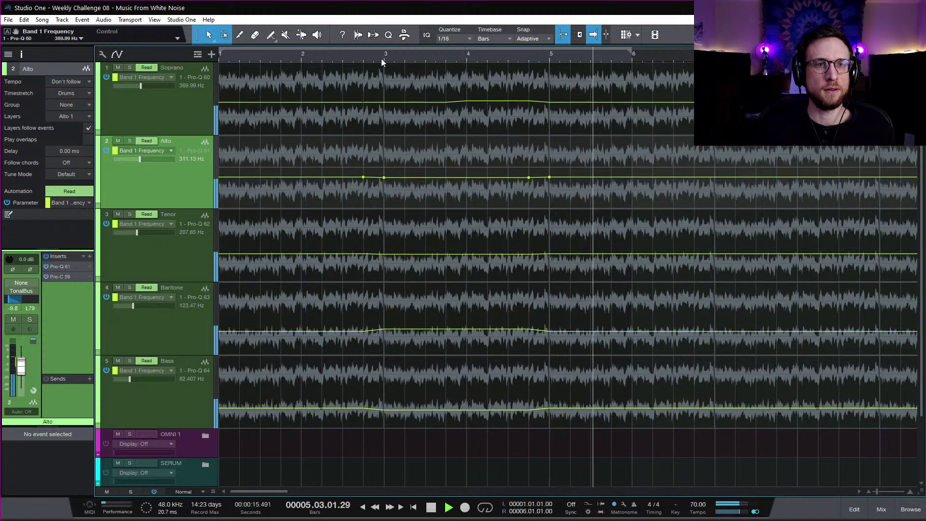
{"action": "key", "text": "space"}
{"action": "left_click", "coordinate": [349, 58]}
{"action": "left_click", "coordinate": [129, 141]}
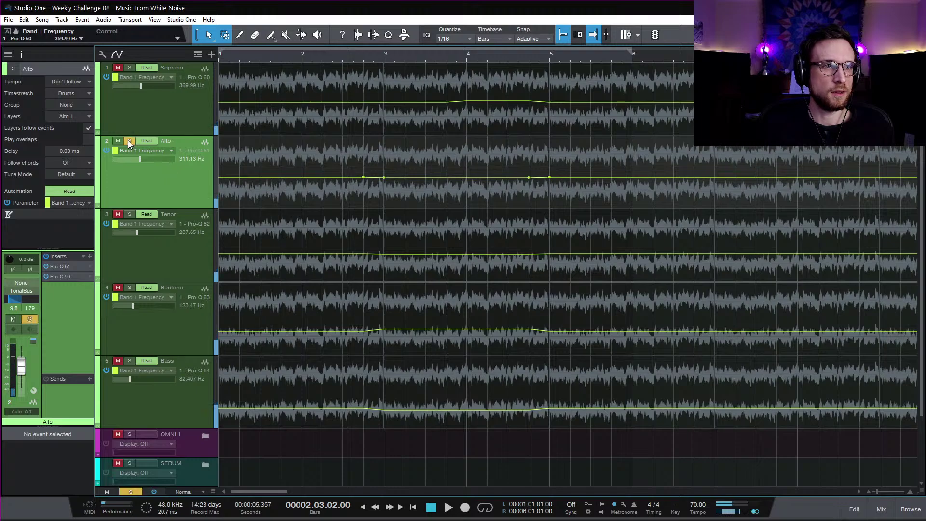
{"action": "left_click", "coordinate": [129, 67]}
{"action": "key", "text": "space"}
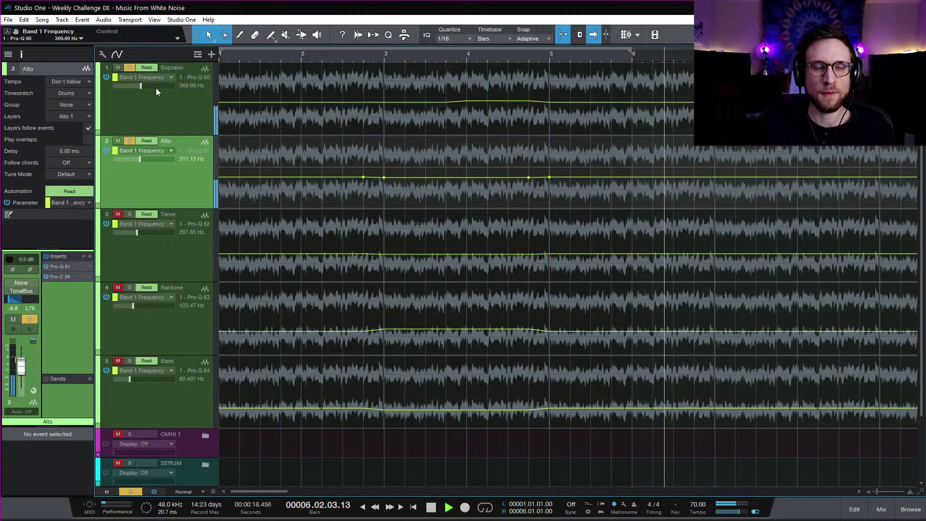
{"action": "key", "text": "space"}
{"action": "left_click", "coordinate": [128, 68]}
{"action": "left_click", "coordinate": [130, 142]}
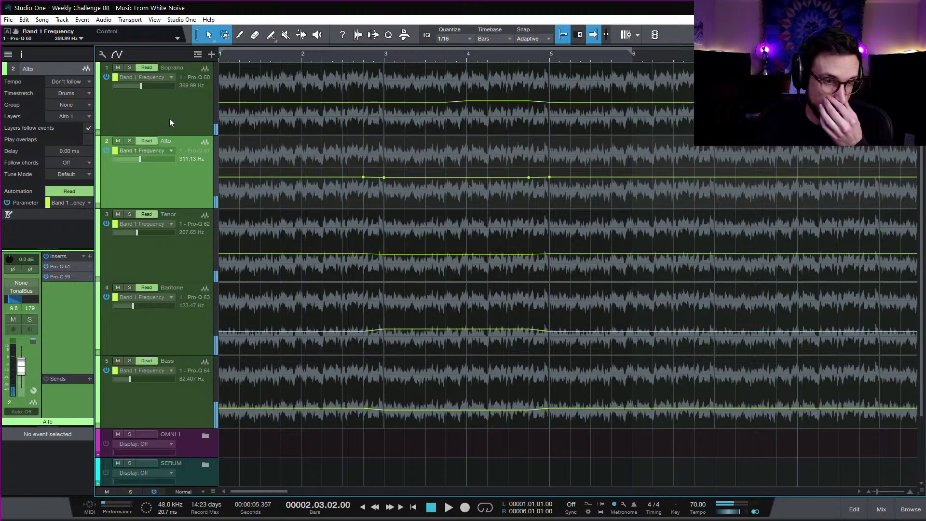
Step: Replay all voices from the start of the song and again from bar 5, leaving the playhead at bar 7
{"action": "key", "text": "Home"}
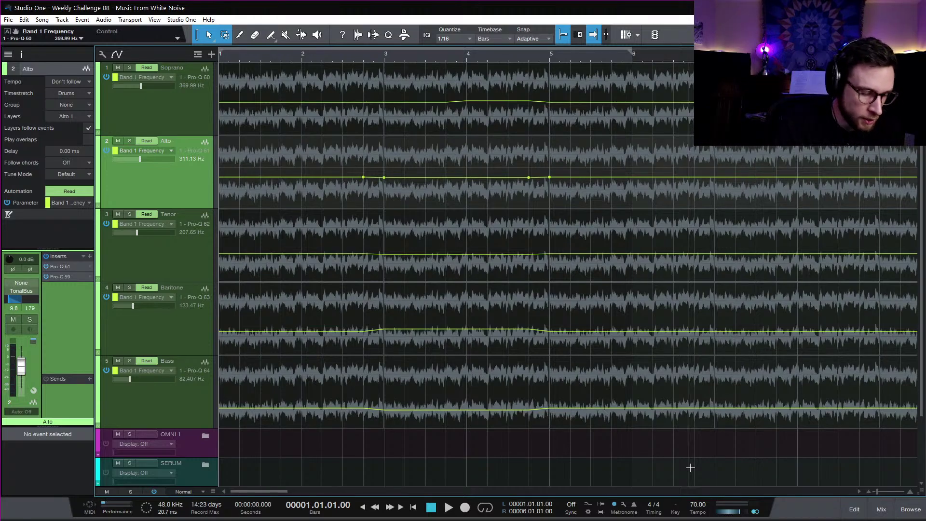
{"action": "key", "text": "space"}
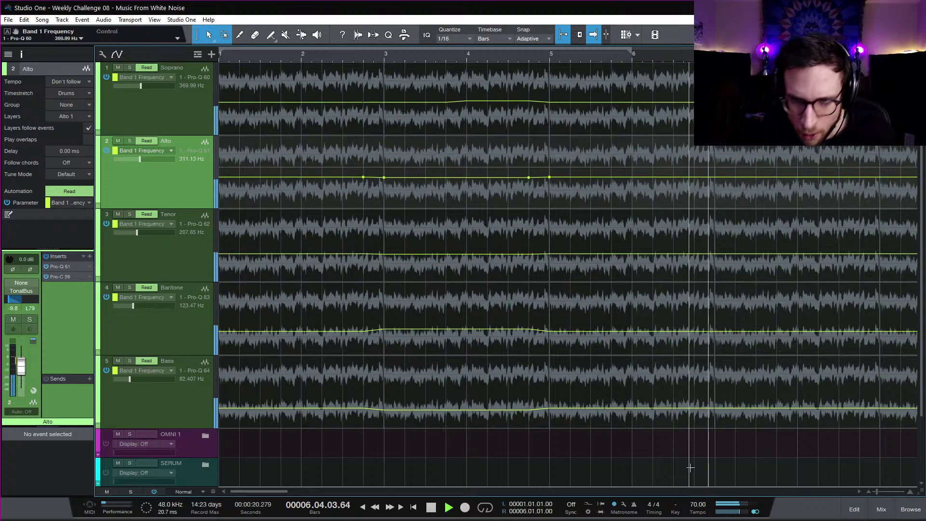
{"action": "key", "text": "space"}
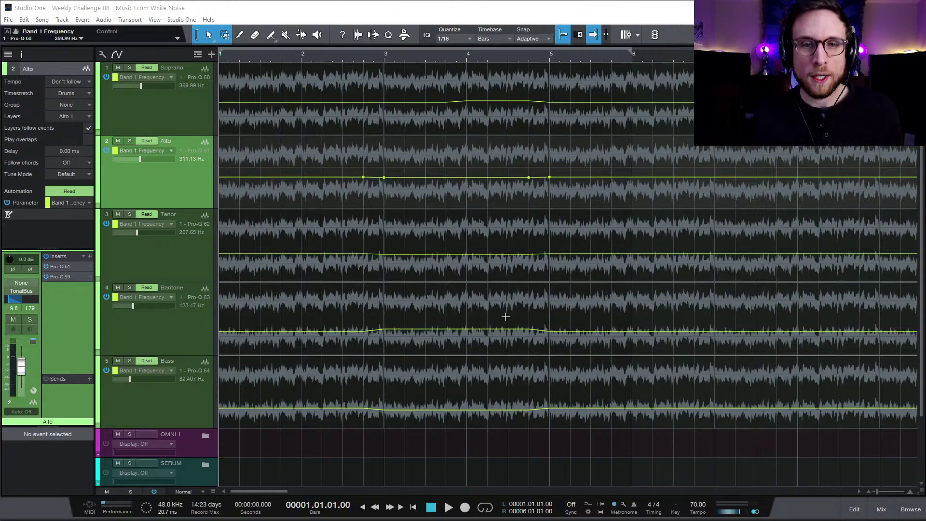
{"action": "left_click", "coordinate": [548, 59]}
{"action": "key", "text": "space"}
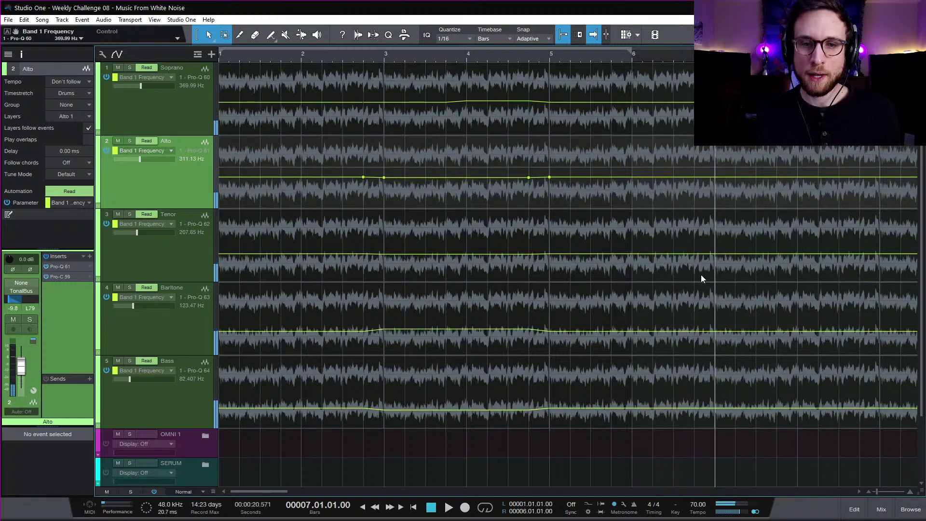
Step: Add Bass frequency automation points at bar 6 beat 4 and at bar 7 on the existing line
{"action": "left_click", "coordinate": [695, 411]}
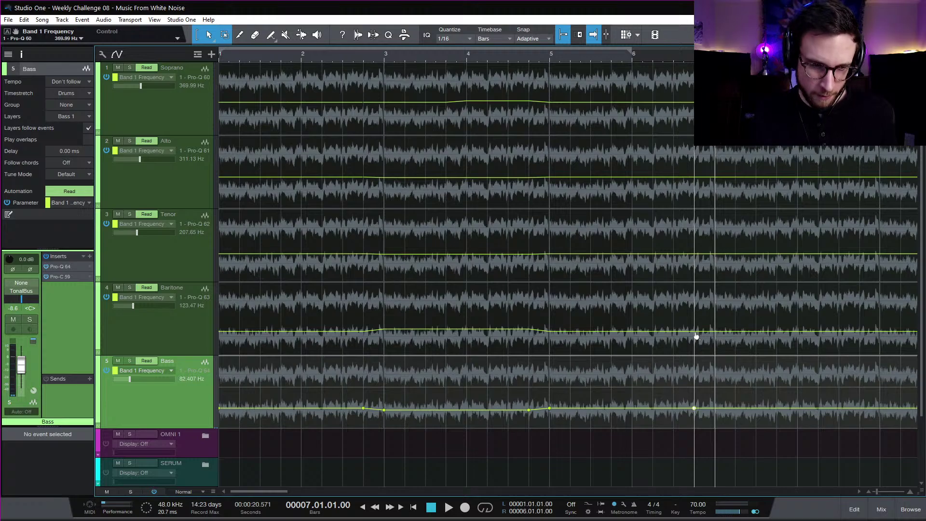
{"action": "left_click", "coordinate": [716, 411]}
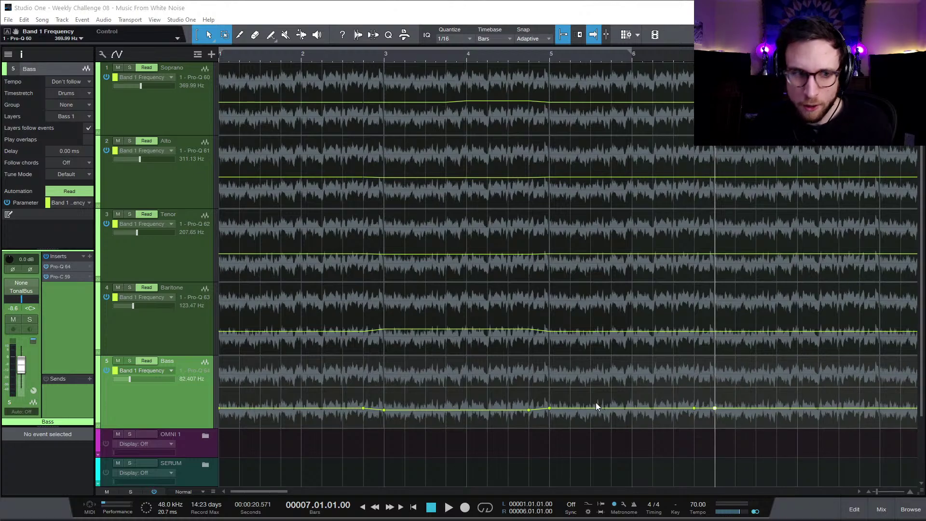
{"action": "right_click", "coordinate": [716, 410]}
{"action": "type", "text": "617.35"}
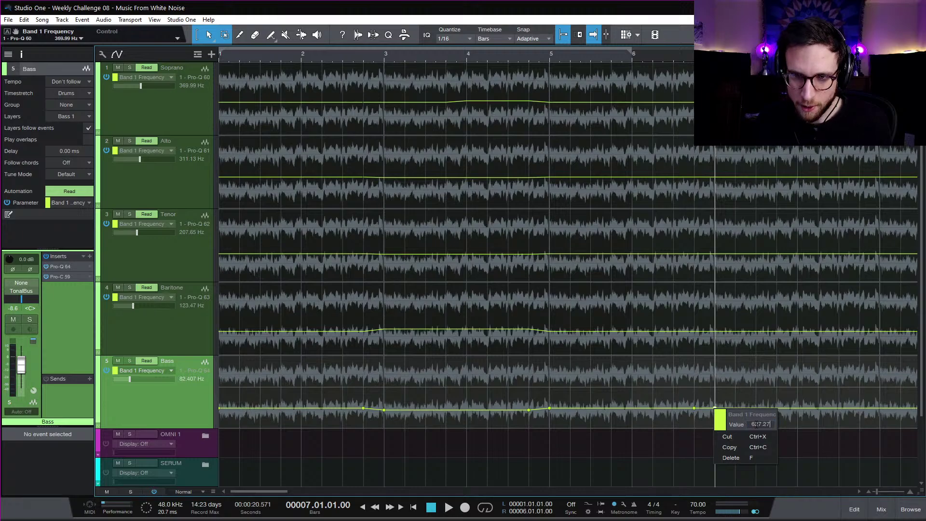
{"action": "key", "text": "Return"}
{"action": "key", "text": "ctrl+z"}
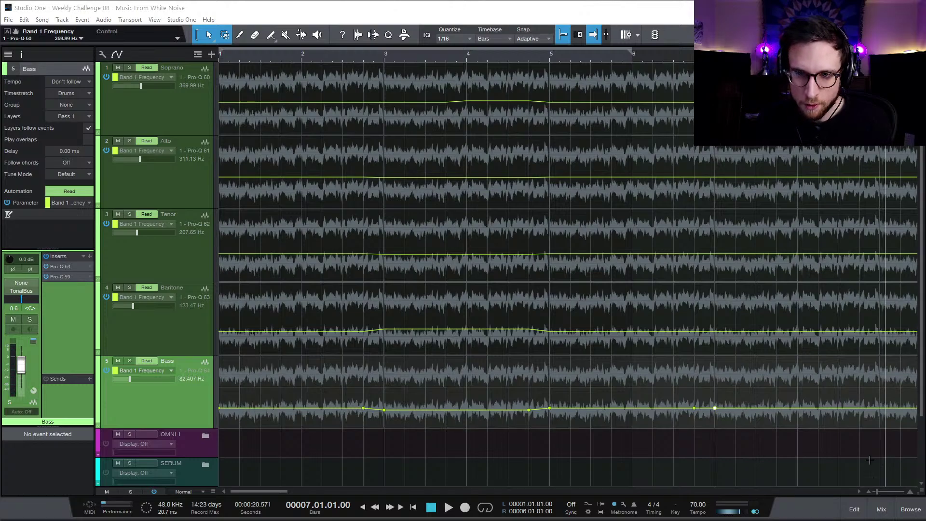
Step: Set the Bass frequency automation point at bar 7 to 55 Hz
{"action": "left_click", "coordinate": [715, 410]}
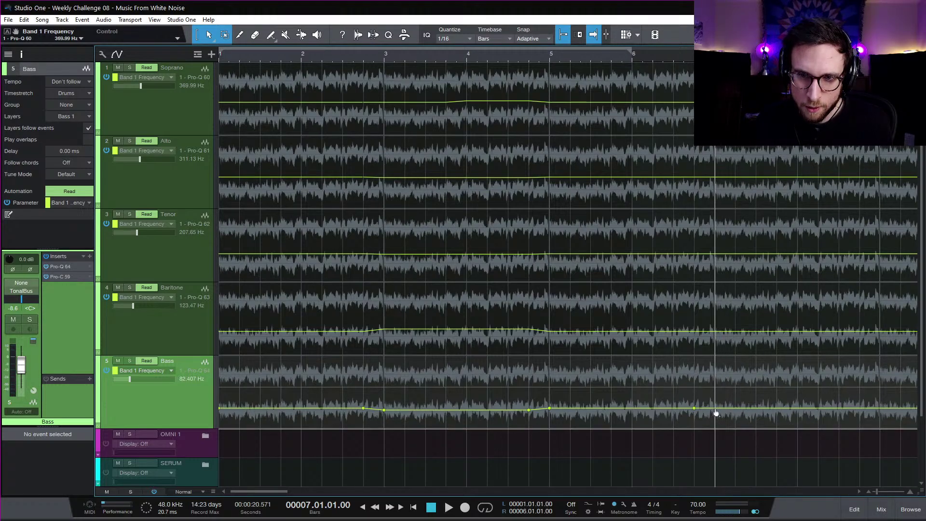
{"action": "right_click", "coordinate": [715, 409]}
{"action": "type", "text": "55"}
{"action": "key", "text": "Return"}
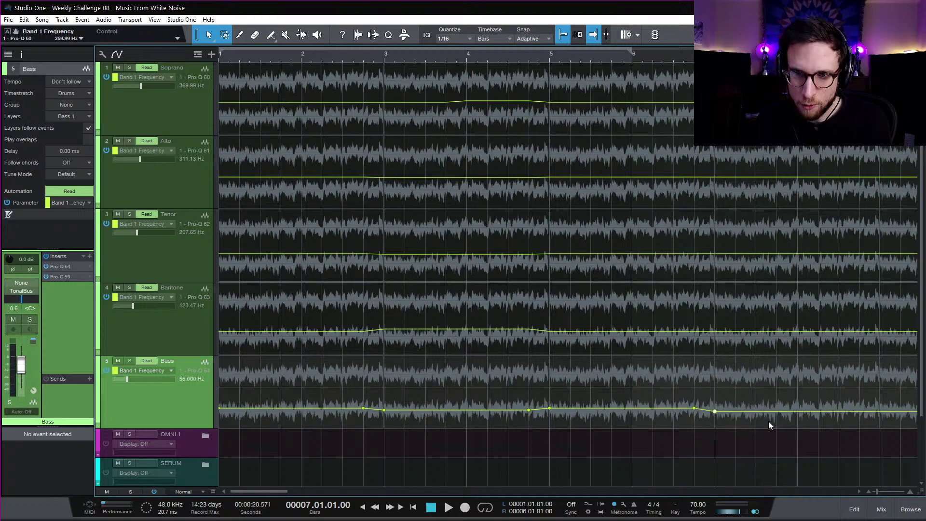
Step: Solo the Bass track and play it from bar 7 to check the new pitch
{"action": "left_click", "coordinate": [128, 361]}
{"action": "key", "text": "space"}
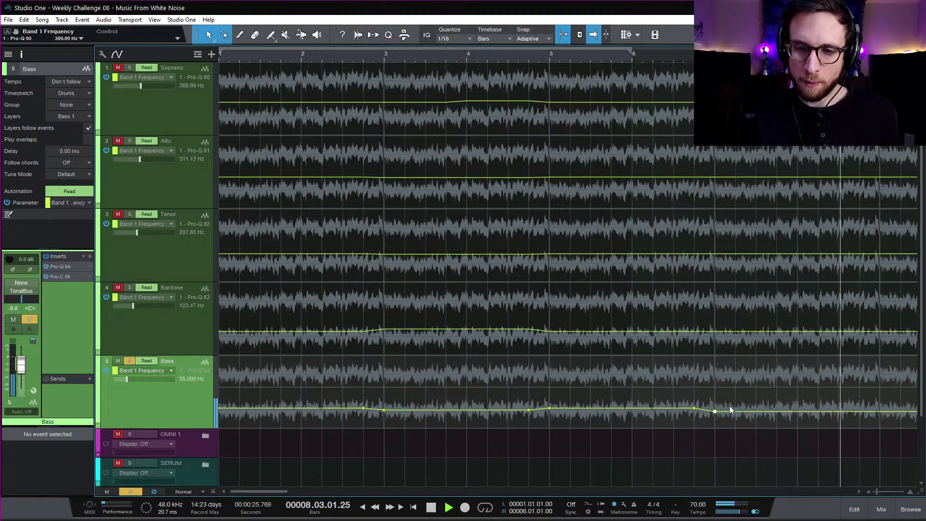
{"action": "mouse_move", "coordinate": [716, 415]}
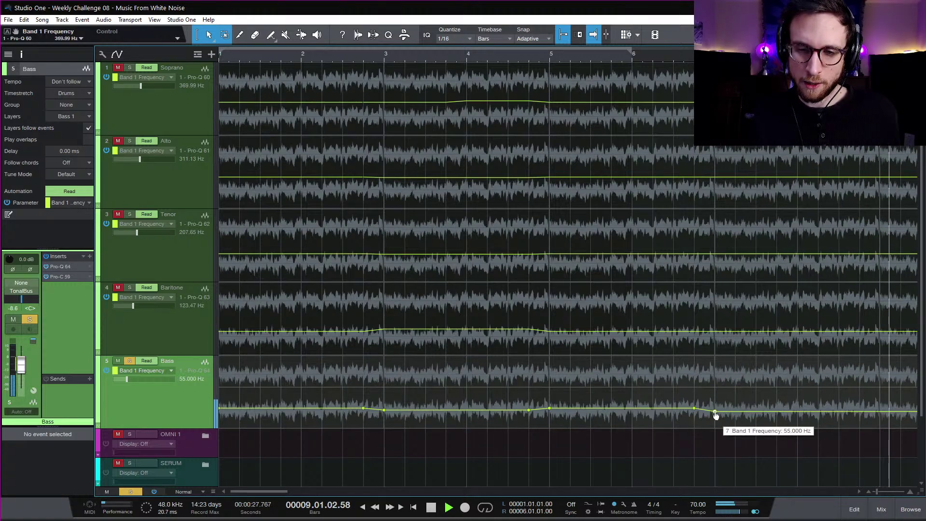
{"action": "key", "text": "space"}
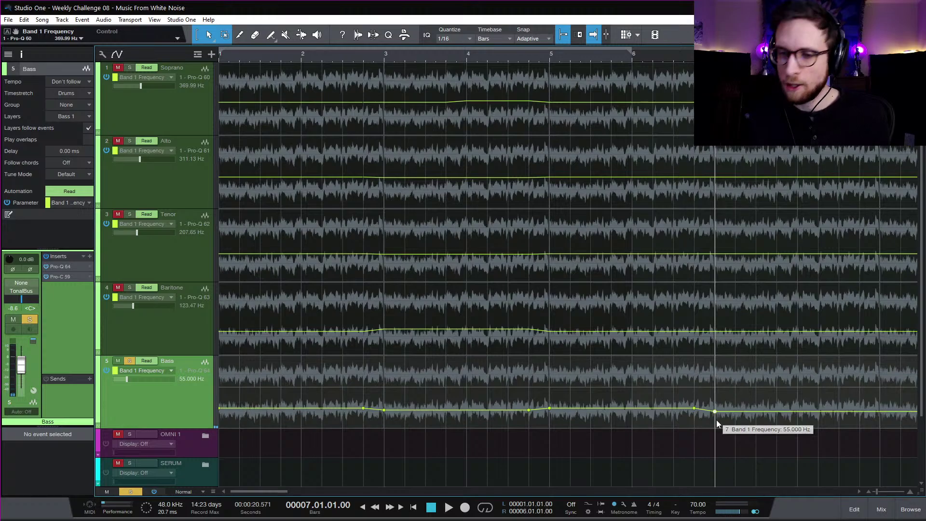
Step: Add Baritone frequency points at bar 6 beat 4 and bar 7, setting the bar 7 point to 130.81 Hz
{"action": "left_click", "coordinate": [697, 333]}
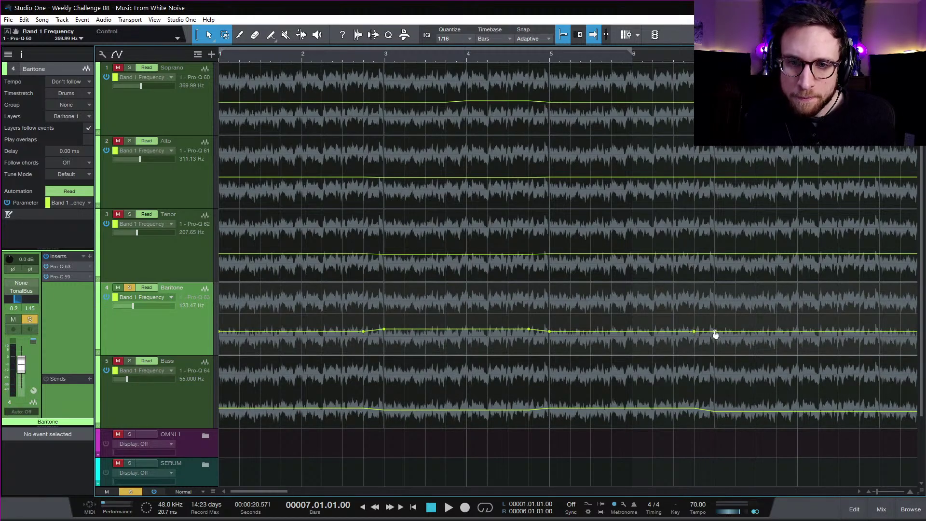
{"action": "mouse_move", "coordinate": [715, 333]}
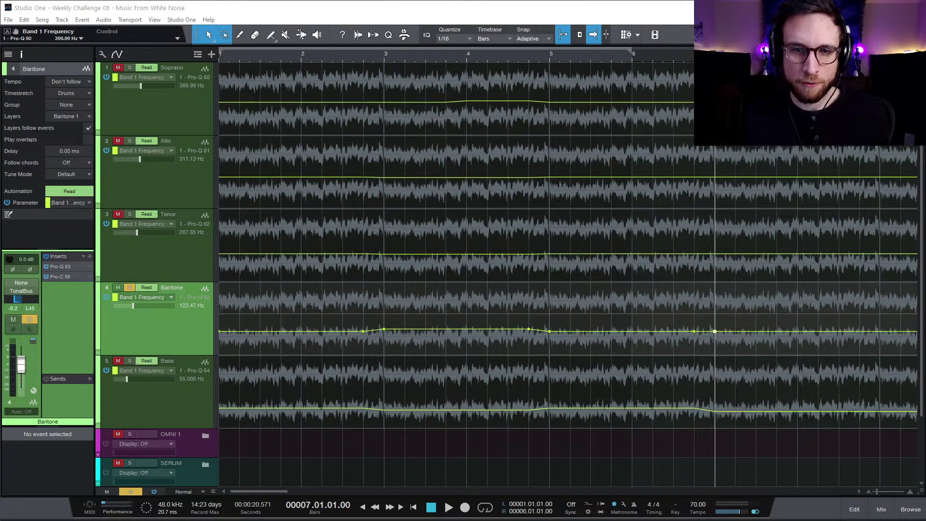
{"action": "right_click", "coordinate": [716, 333]}
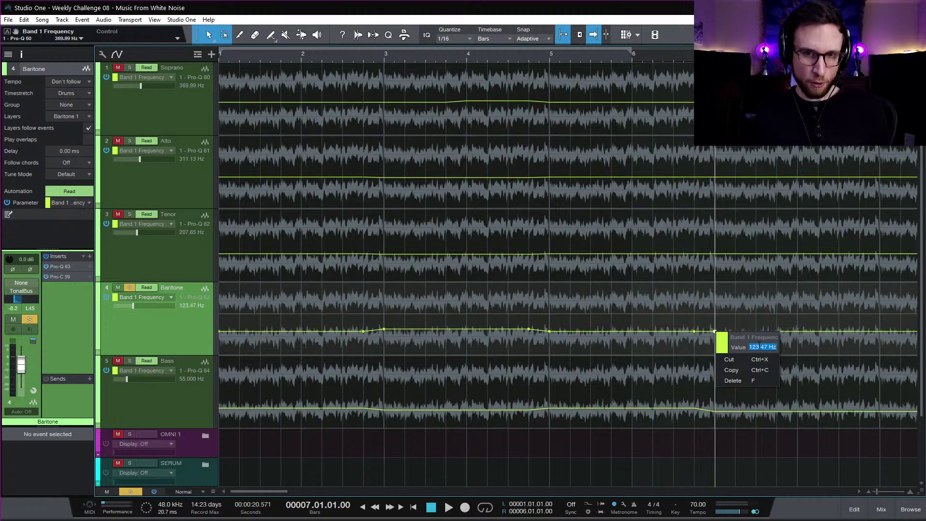
{"action": "type", "text": "130.81"}
{"action": "key", "text": "Return"}
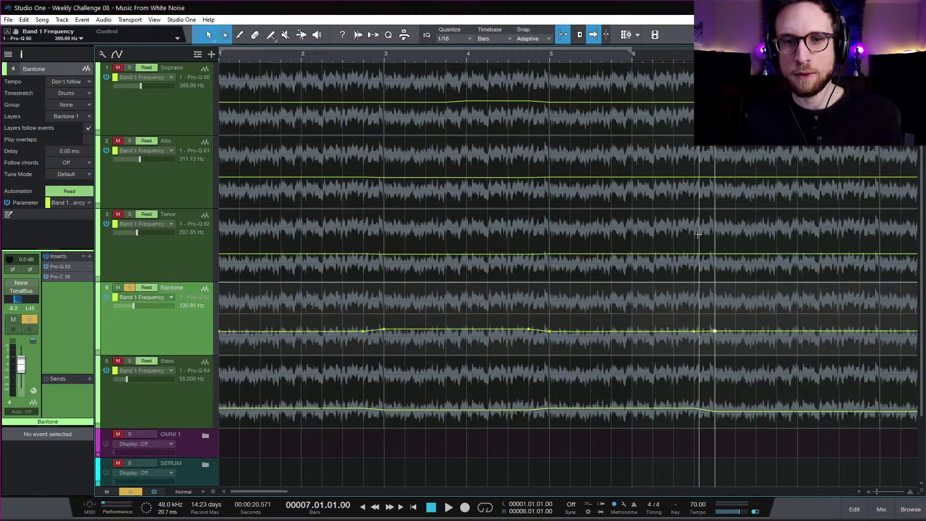
Step: Add Tenor frequency points at bar 6 beat 4 and bar 7, setting the bar 7 point to 185 Hz
{"action": "left_click", "coordinate": [696, 259]}
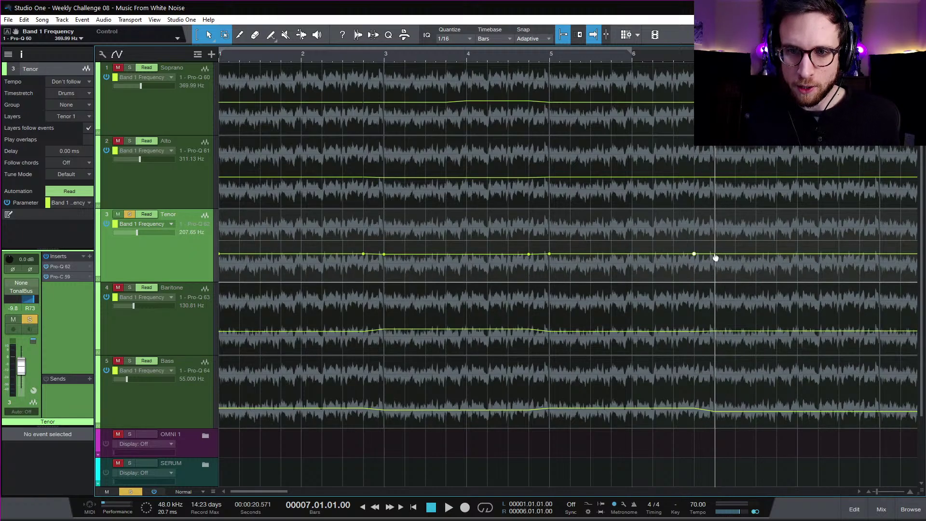
{"action": "left_click", "coordinate": [716, 256]}
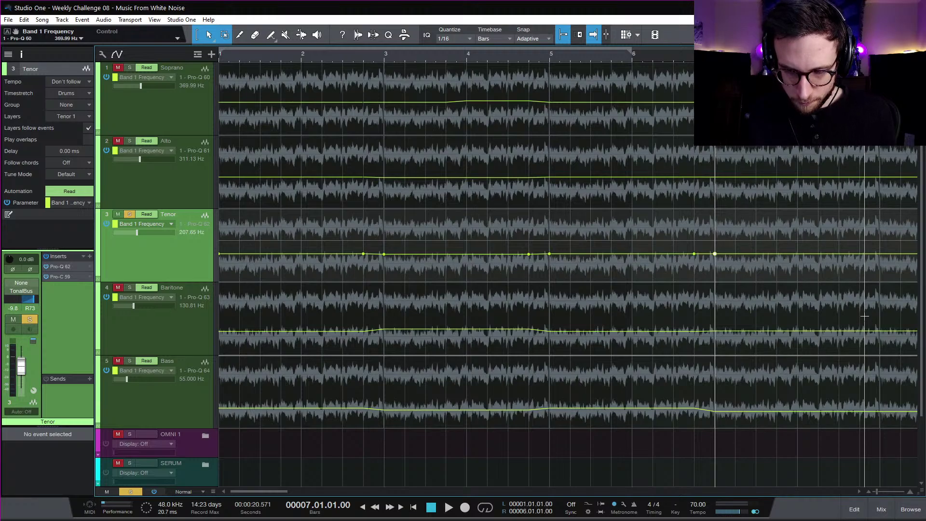
{"action": "mouse_move", "coordinate": [716, 256]}
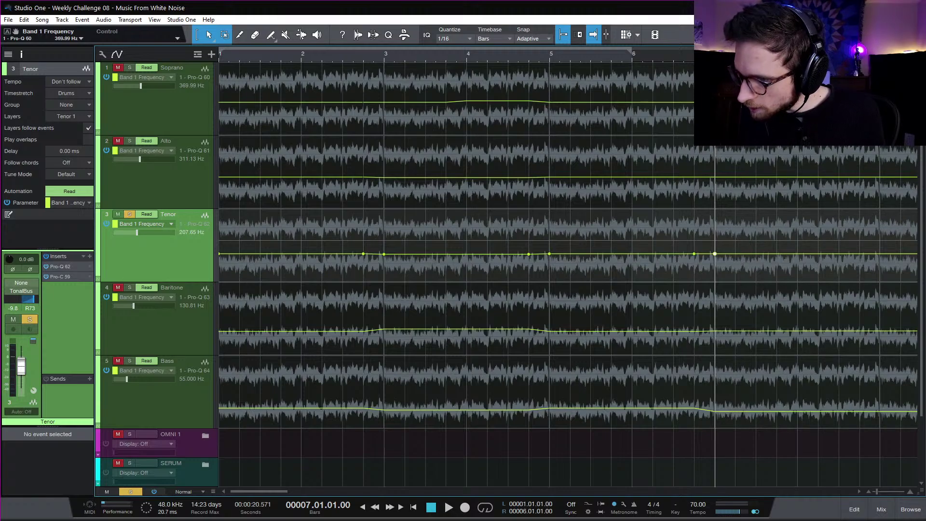
{"action": "right_click", "coordinate": [715, 255]}
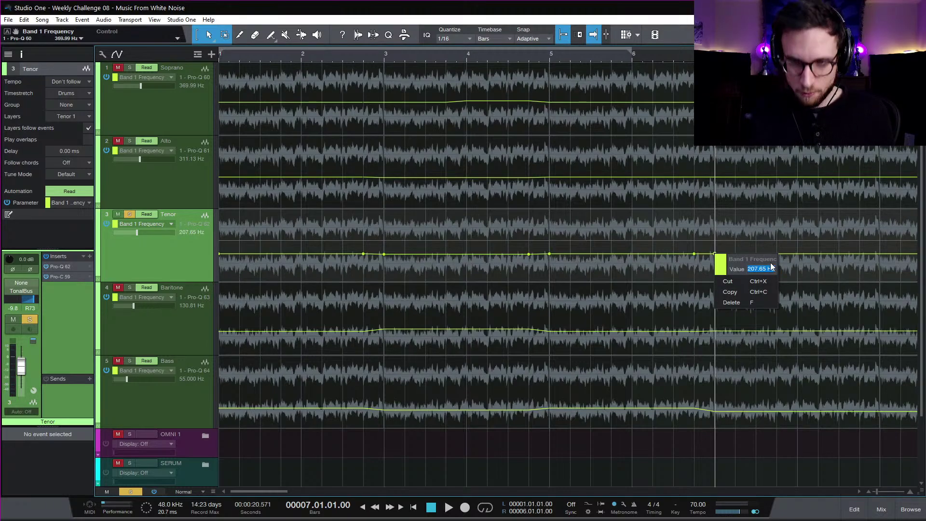
{"action": "key", "text": "Return"}
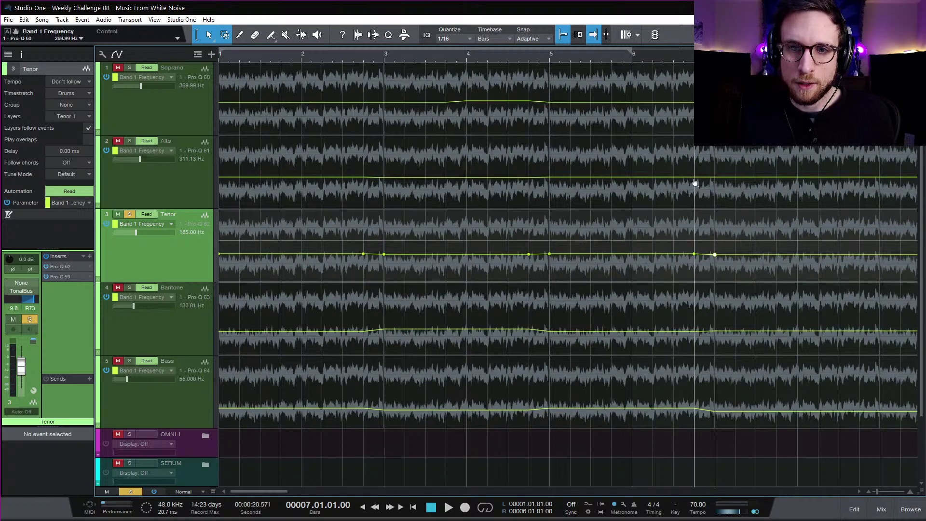
Step: Add Alto frequency points at bar 6 beat 4 and bar 7, setting the bar 7 point to 329.63 Hz
{"action": "left_click", "coordinate": [711, 183]}
{"action": "left_click", "coordinate": [714, 178]}
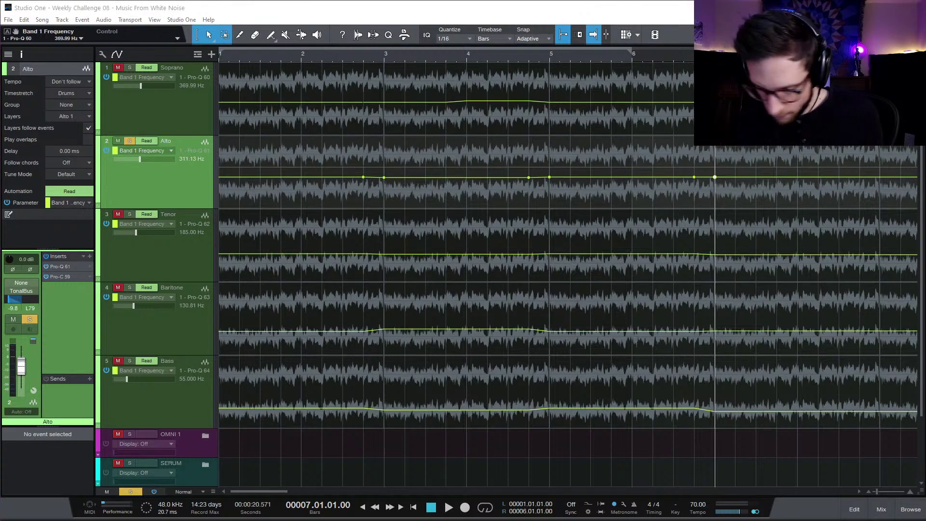
{"action": "right_click", "coordinate": [715, 179]}
{"action": "type", "text": "329.63"}
{"action": "key", "text": "Return"}
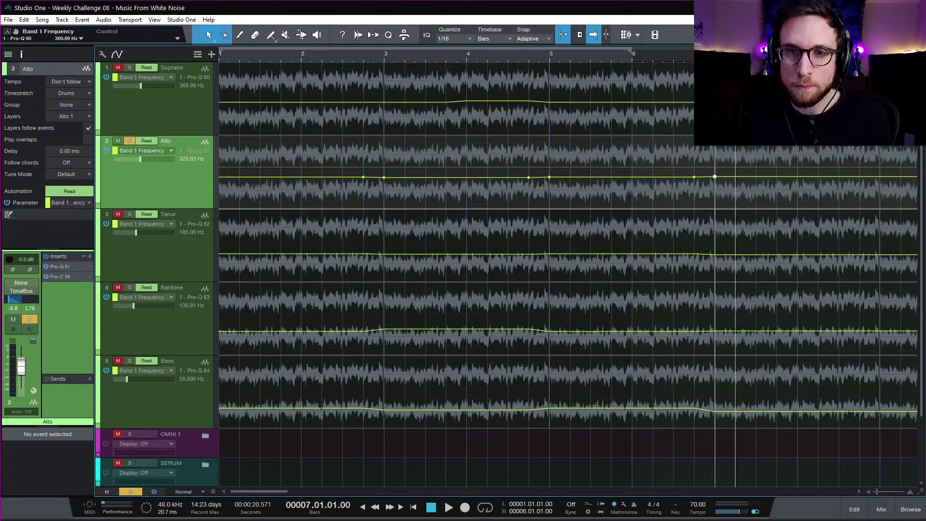
Step: Add Soprano frequency points at bar 6 beat 4 and bar 7, setting the bar 7 point to 415.30 Hz
{"action": "left_click", "coordinate": [694, 103]}
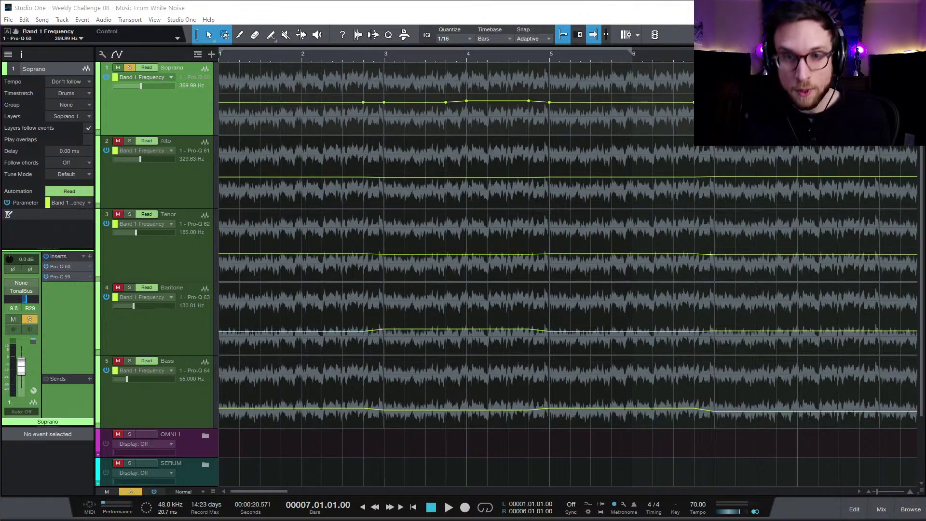
{"action": "right_click", "coordinate": [715, 102]}
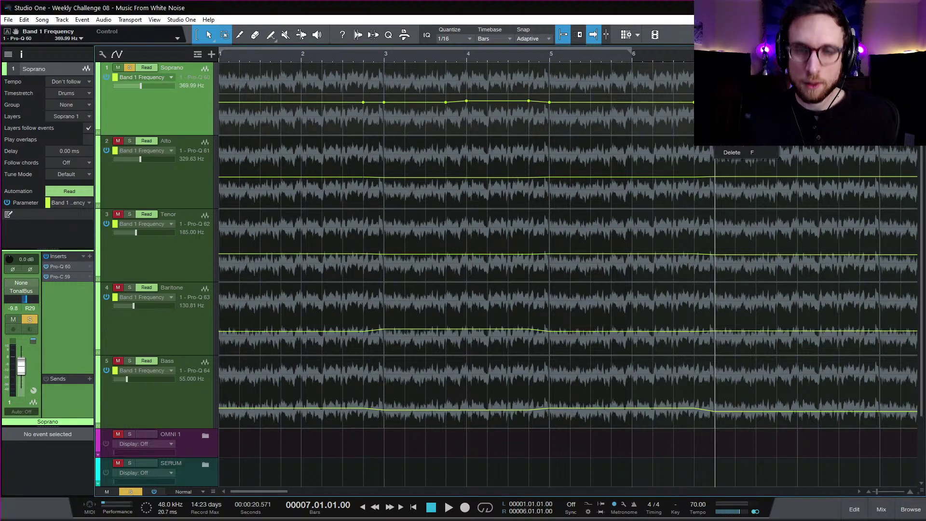
{"action": "key", "text": "Return"}
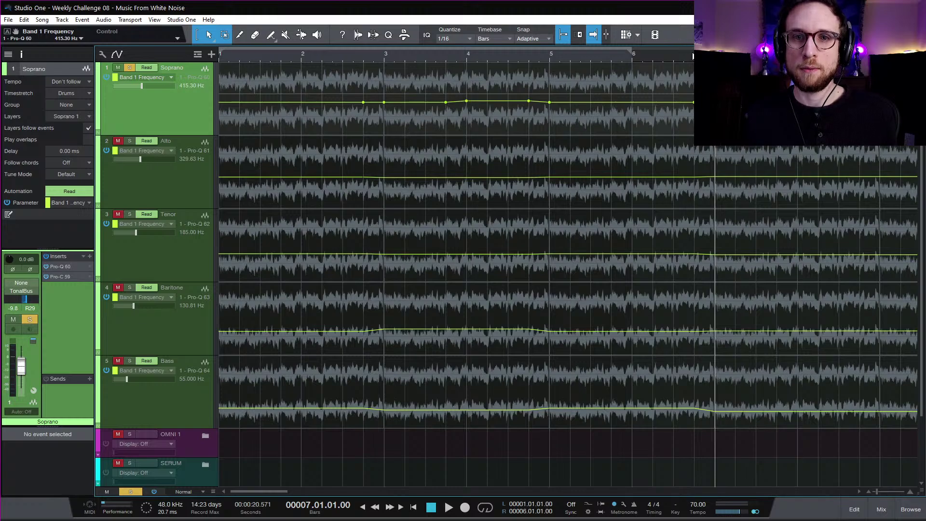
Step: Unsolo Soprano and play all voices from bar 6 beat 4 and again from bar 7 to check the new chord
{"action": "left_click", "coordinate": [694, 53]}
{"action": "key", "text": "space"}
{"action": "key", "text": "space"}
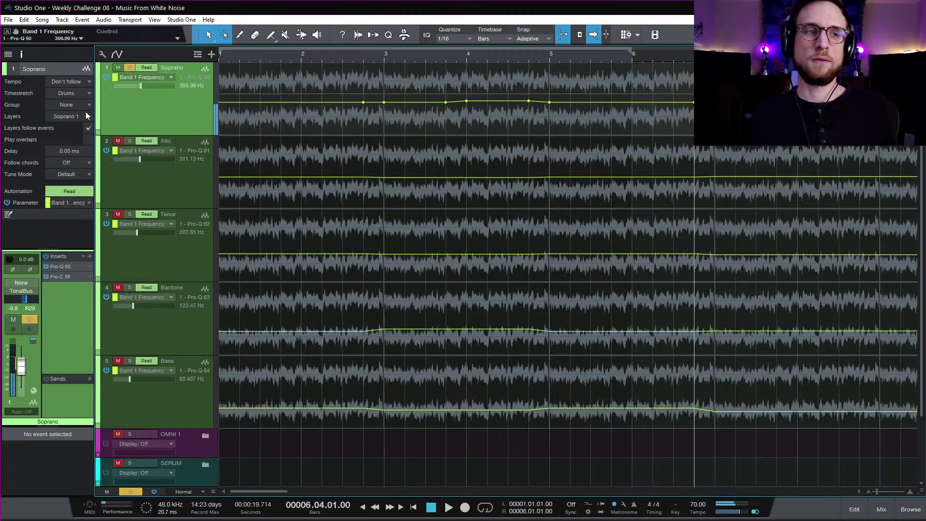
{"action": "left_click", "coordinate": [130, 68]}
{"action": "key", "text": "space"}
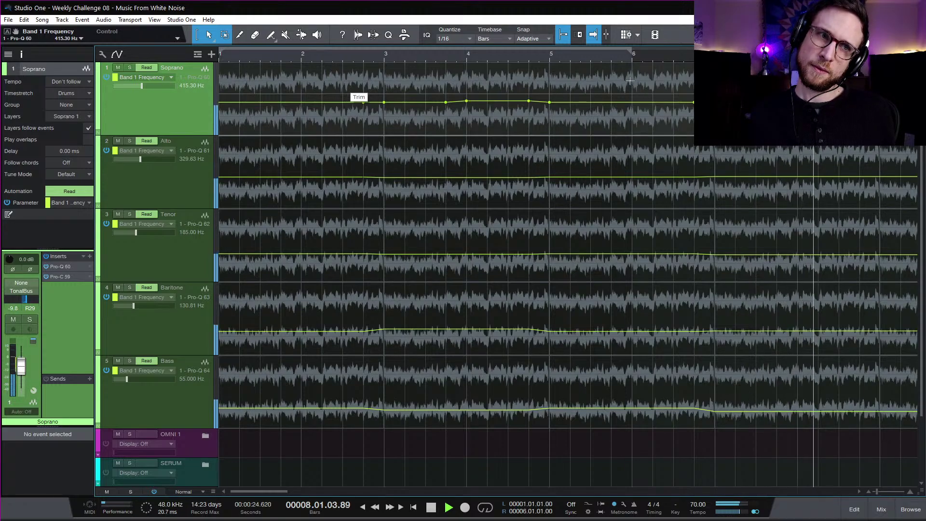
{"action": "key", "text": "space"}
{"action": "left_click", "coordinate": [715, 53]}
{"action": "key", "text": "space"}
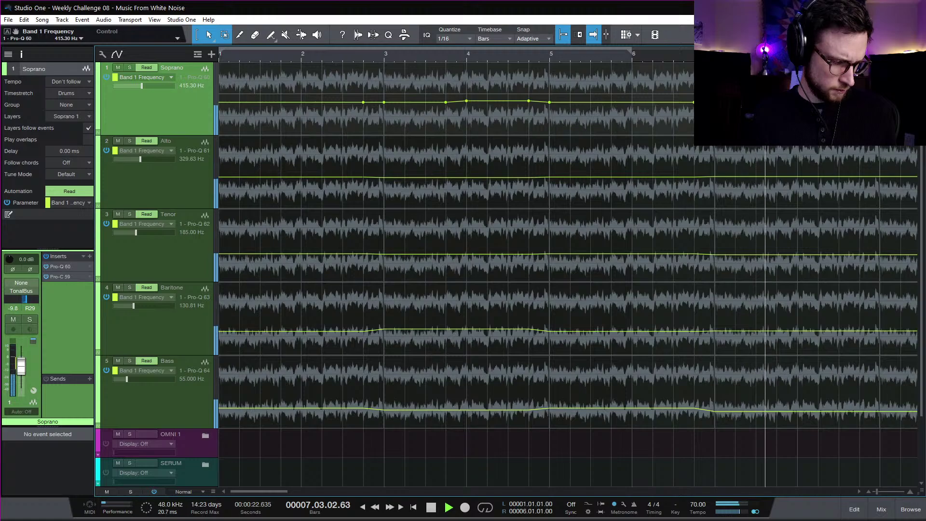
{"action": "key", "text": "space"}
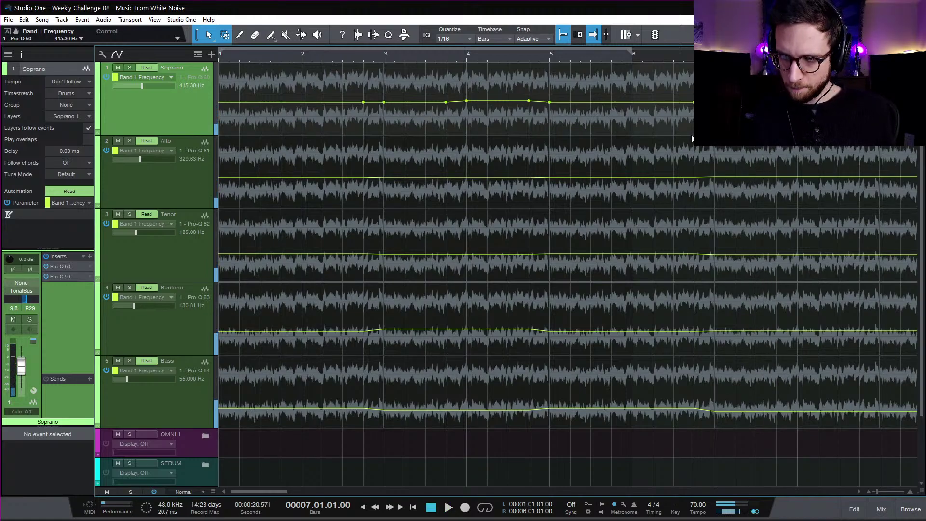
Step: Set the Bass frequency automation point at bar 7 to 110 Hz
{"action": "left_click", "coordinate": [703, 410]}
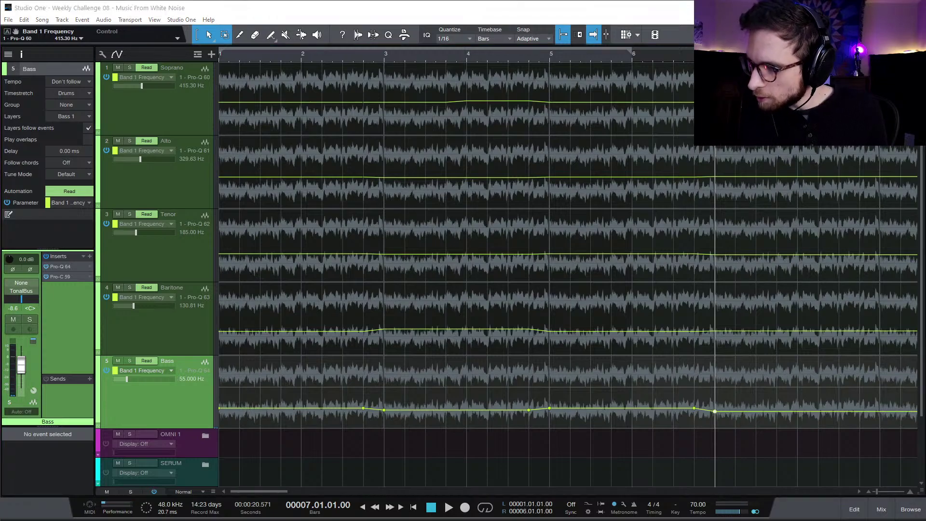
{"action": "left_click", "coordinate": [716, 414]}
{"action": "left_click_drag", "start_coordinate": [715, 415], "coordinate": [752, 413]}
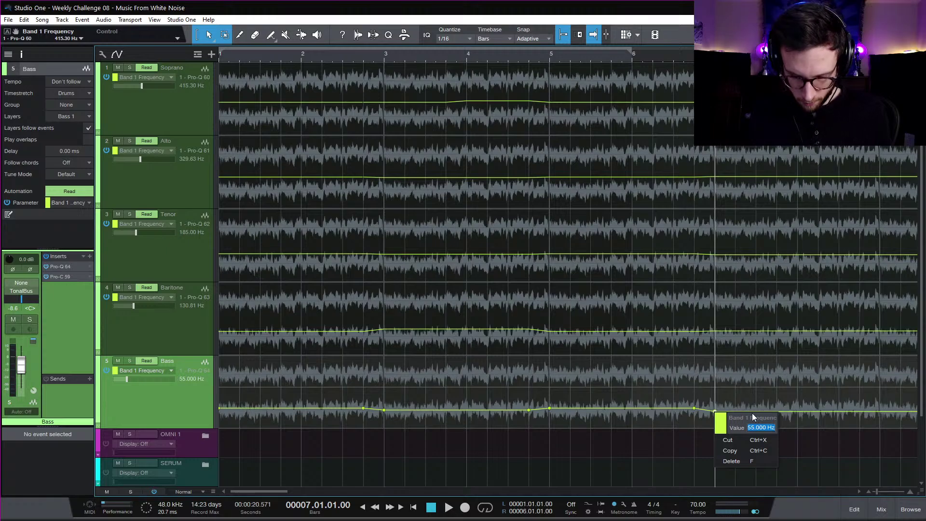
Step: Play all voices from bar 7 and again from bar 6 beat 4 to check the new Bass note
{"action": "key", "text": "space"}
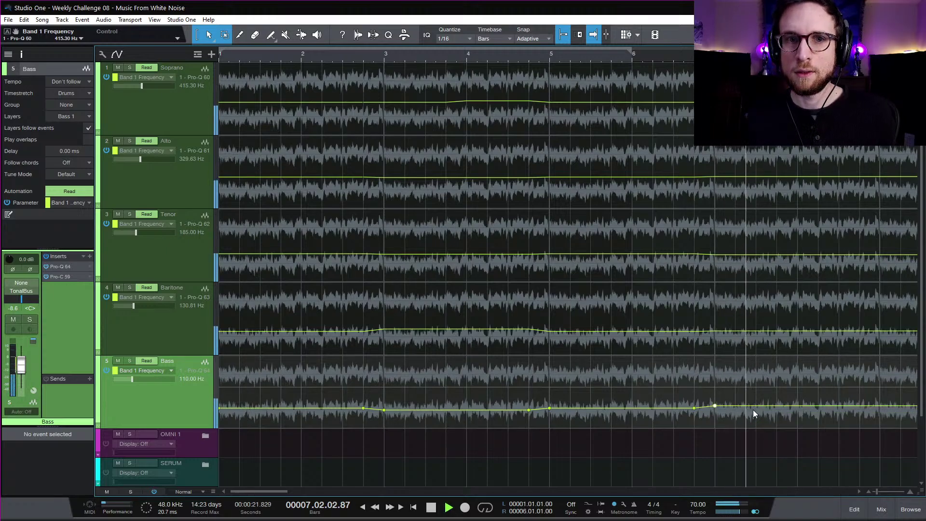
{"action": "key", "text": "space"}
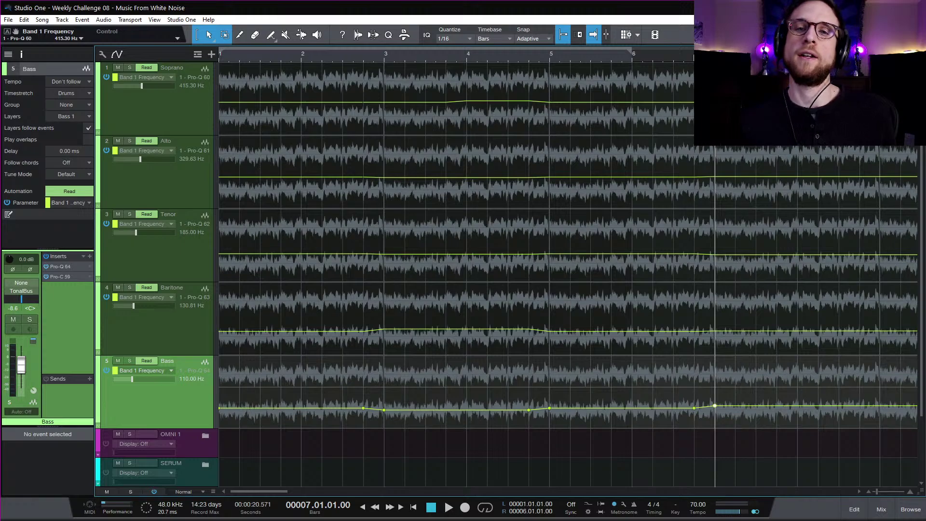
{"action": "key", "text": "Left"}
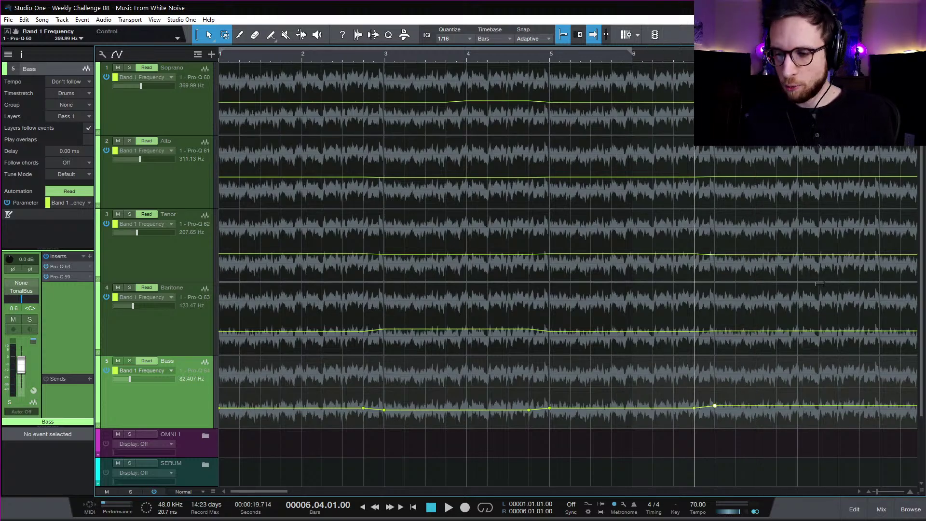
{"action": "key", "text": "space"}
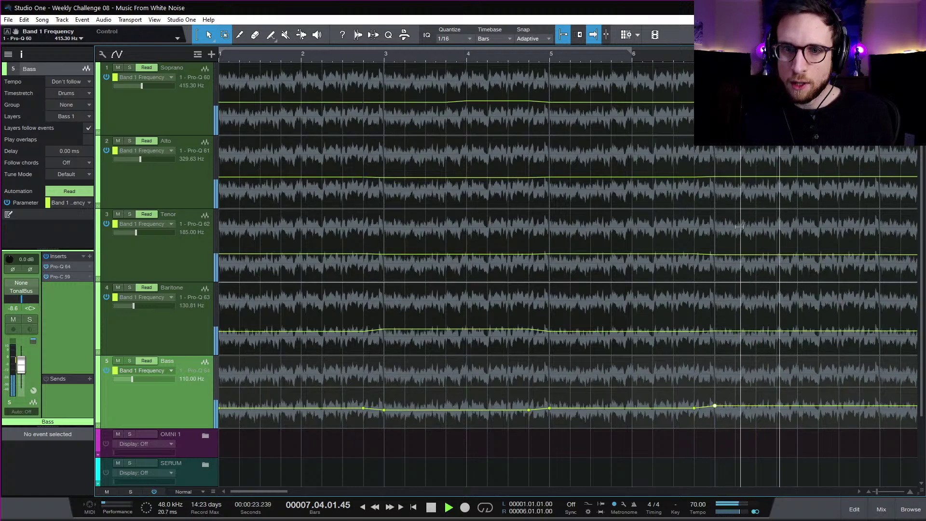
{"action": "key", "text": "space"}
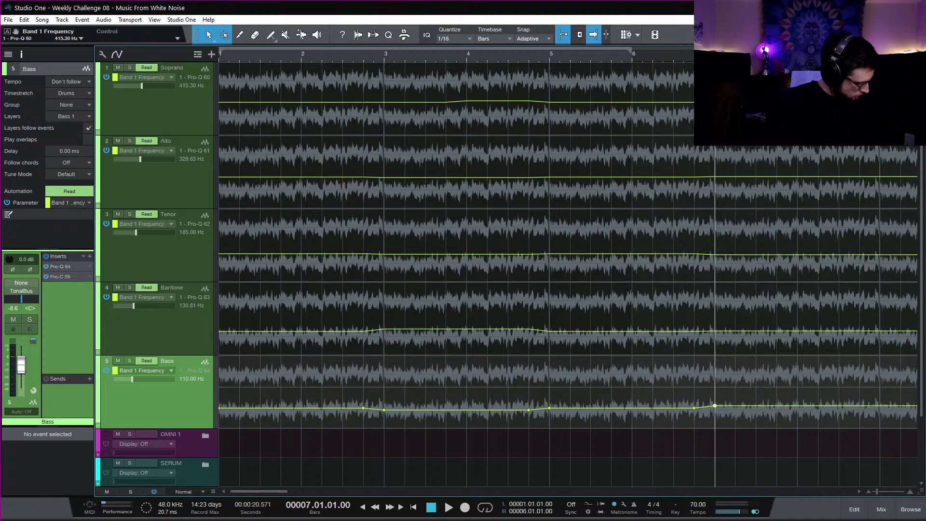
Step: Set the Baritone frequency automation point at bar 7 to 164.81 Hz
{"action": "left_click", "coordinate": [716, 336]}
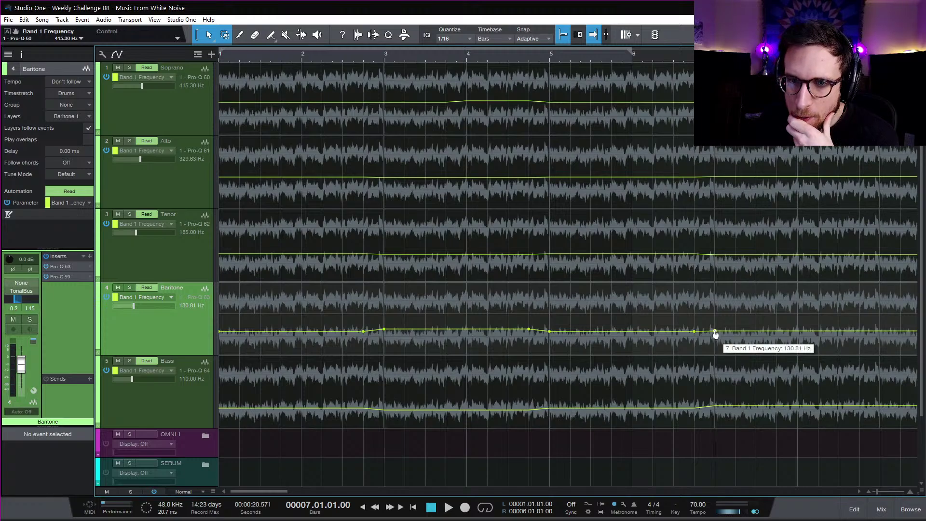
{"action": "left_click", "coordinate": [715, 332]}
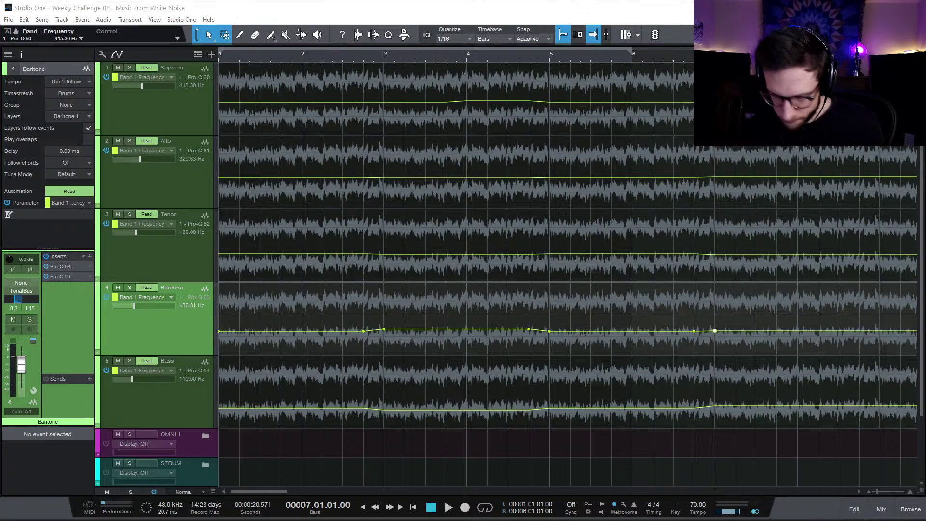
{"action": "right_click", "coordinate": [715, 331]}
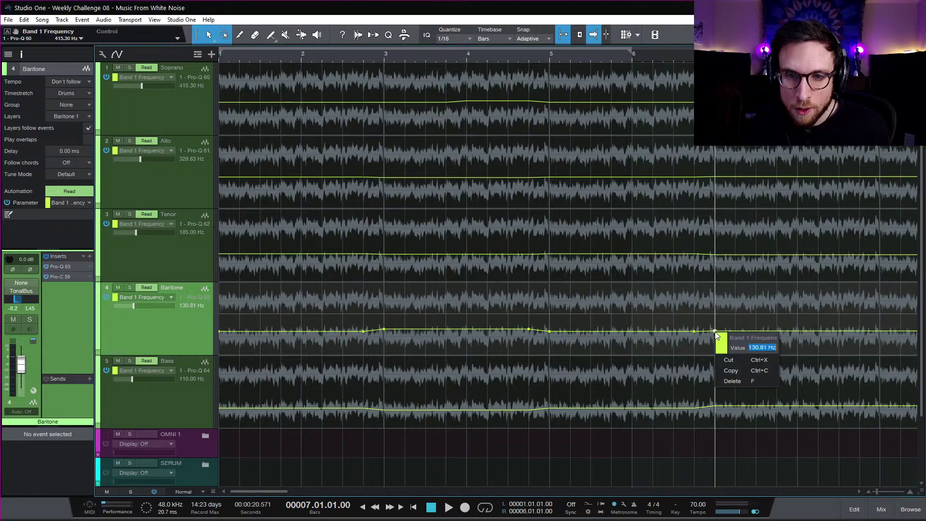
{"action": "type", "text": "164.81"}
{"action": "key", "text": "Return"}
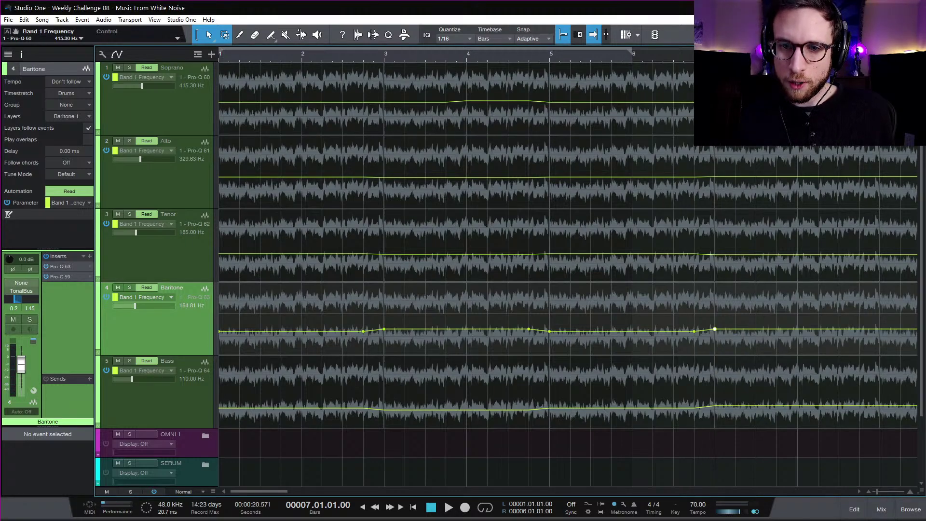
Step: Set the Alto frequency point at bar 7 to 261.63 Hz and play the chord change from bar 6 beat 4
{"action": "left_click", "coordinate": [697, 54]}
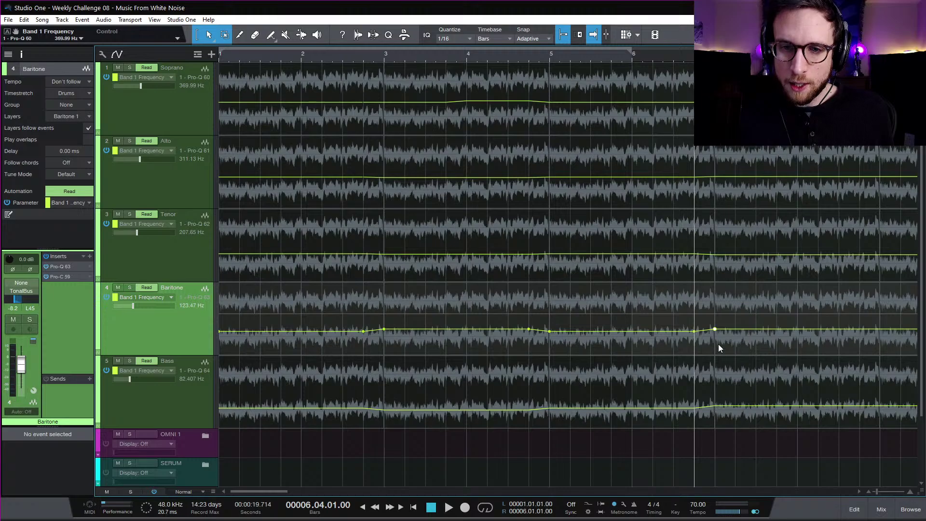
{"action": "left_click", "coordinate": [716, 181]}
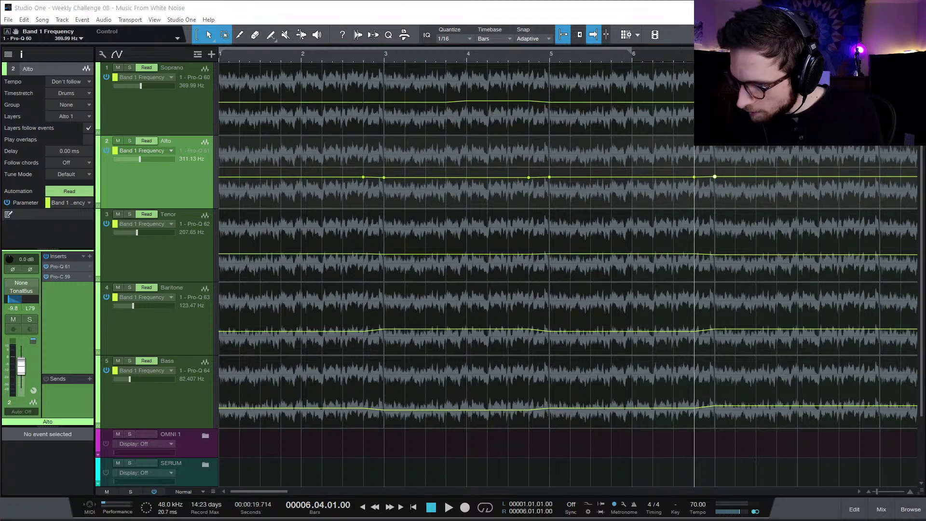
{"action": "right_click", "coordinate": [715, 177]}
{"action": "type", "text": "261.63"}
{"action": "key", "text": "Return"}
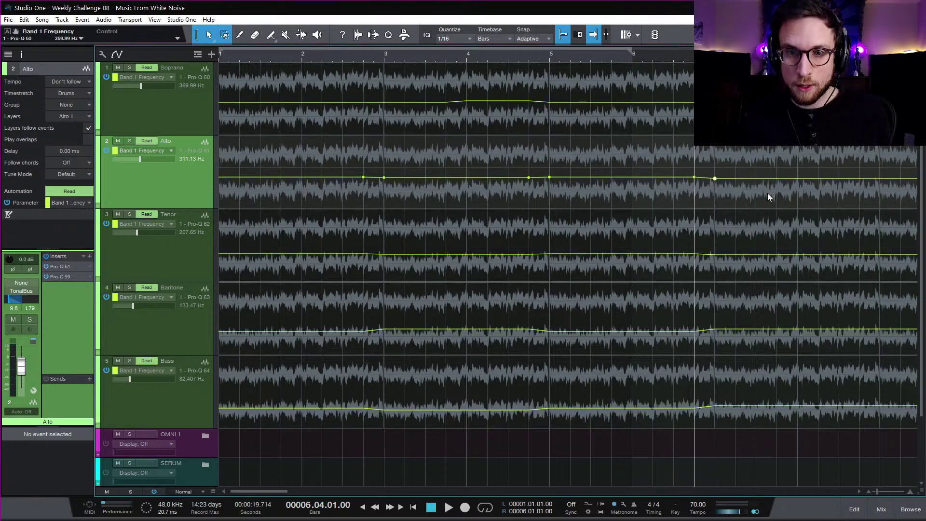
{"action": "key", "text": "space"}
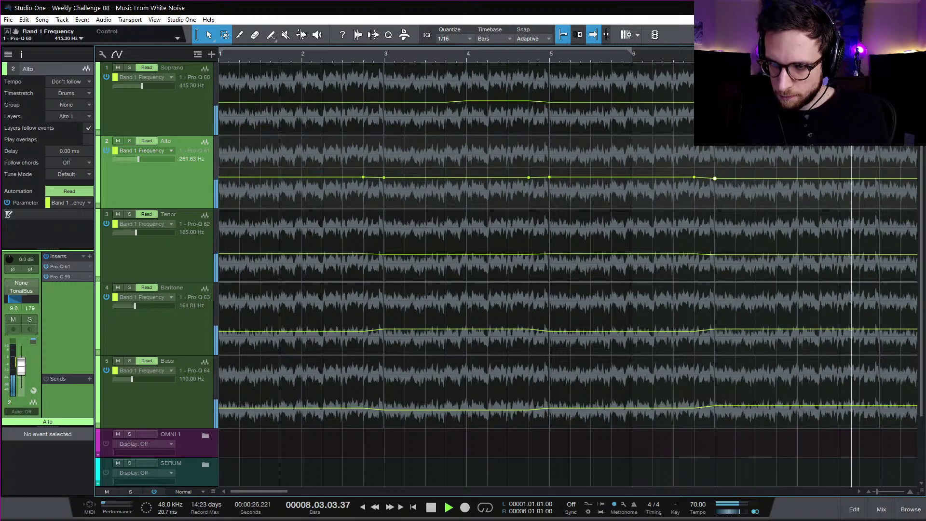
{"action": "key", "text": "space"}
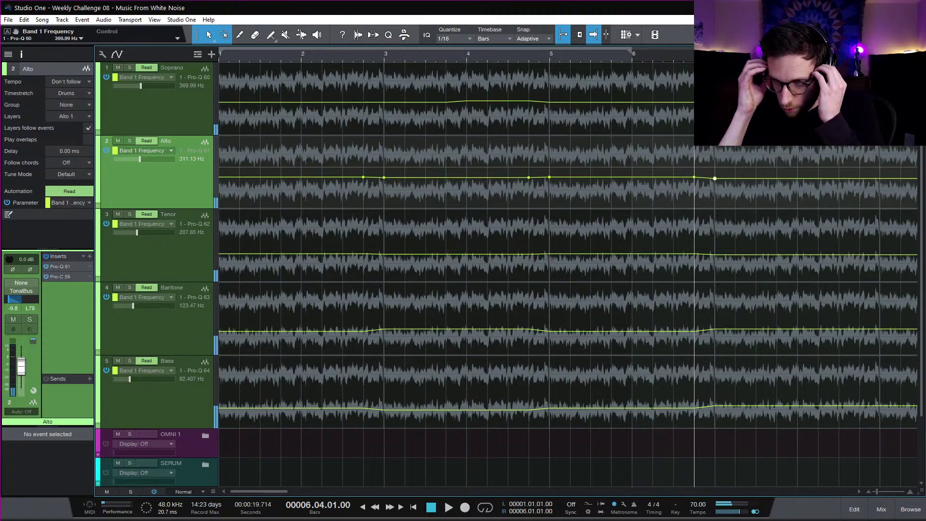
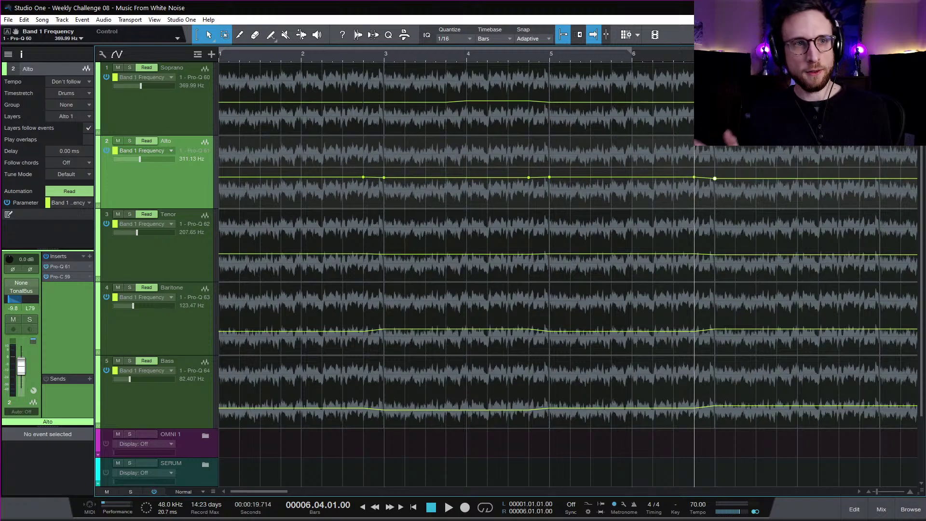
Step: Play the progression from the start and raise the Pro-L 2 gain on the TonalBus to about +2.76 dB
{"action": "key", "text": "Home"}
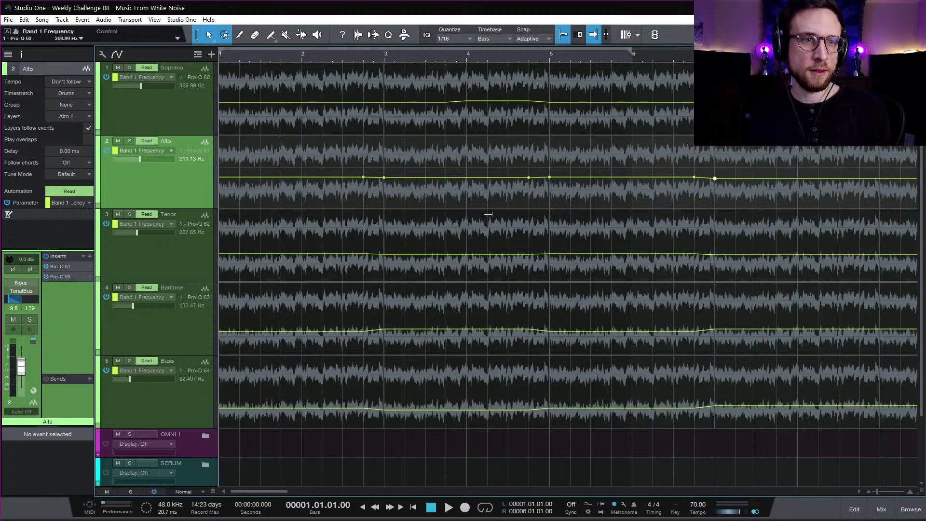
{"action": "key", "text": "space"}
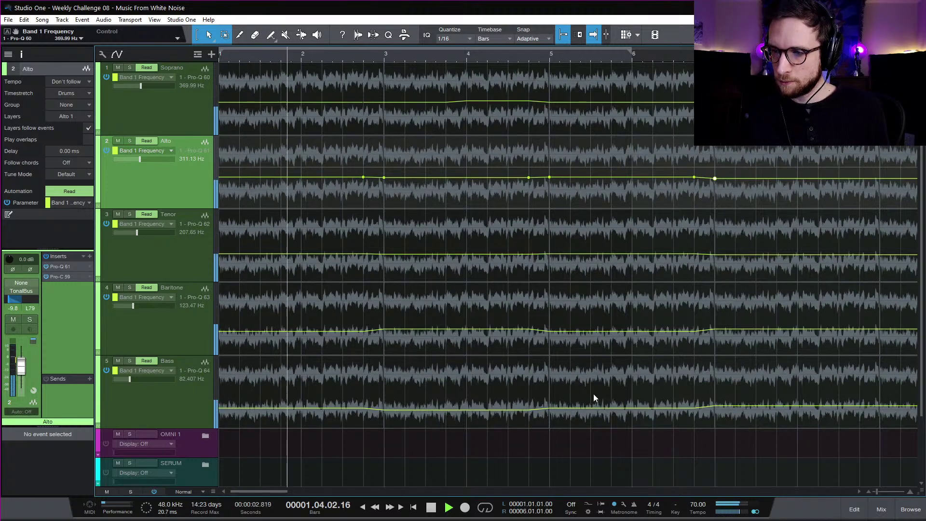
{"action": "left_click", "coordinate": [882, 510]}
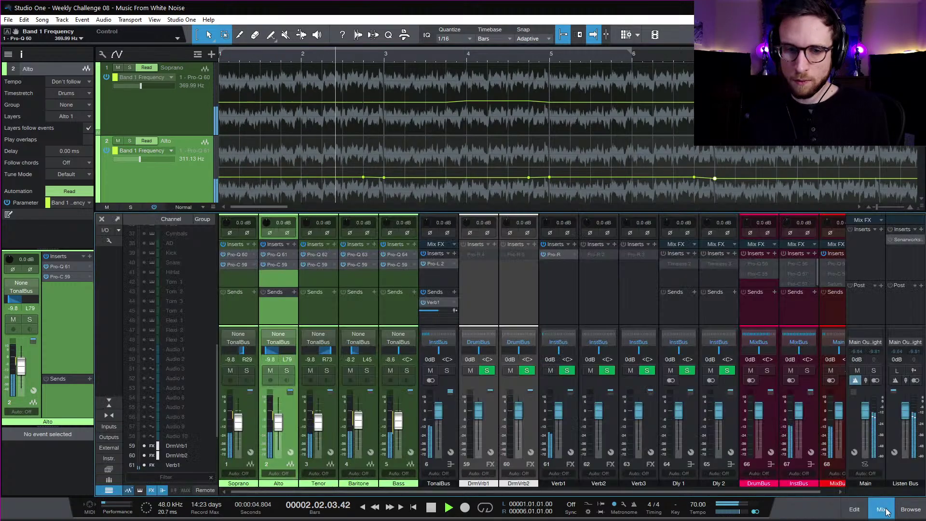
{"action": "left_click", "coordinate": [437, 264]}
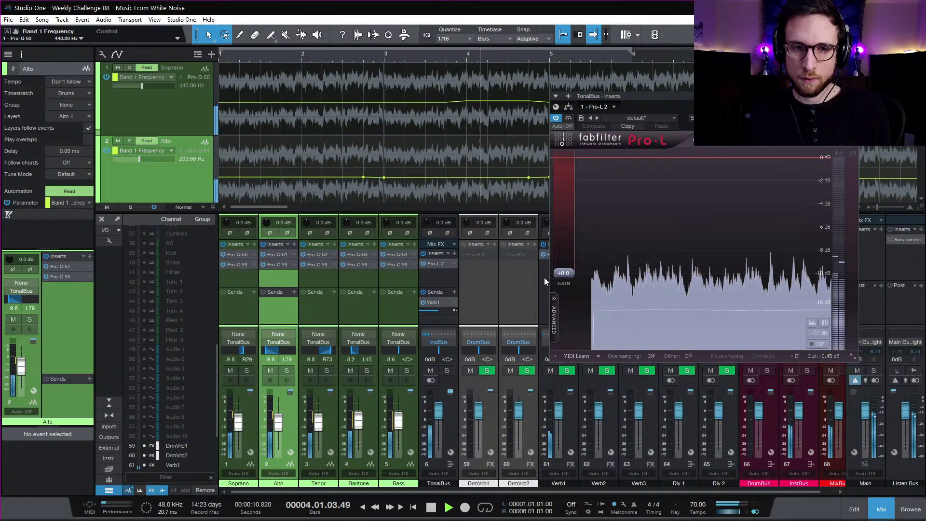
{"action": "left_click_drag", "start_coordinate": [570, 274], "coordinate": [568, 263]}
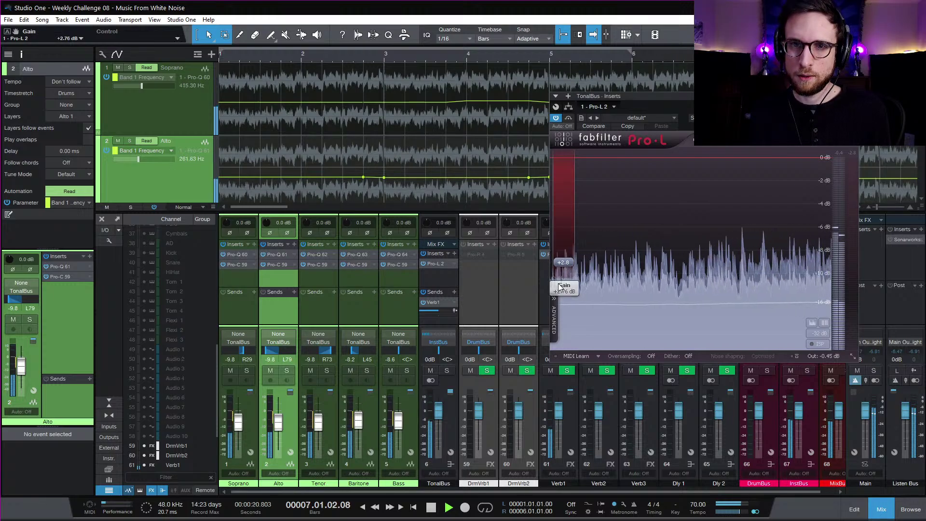
{"action": "left_click", "coordinate": [854, 96]}
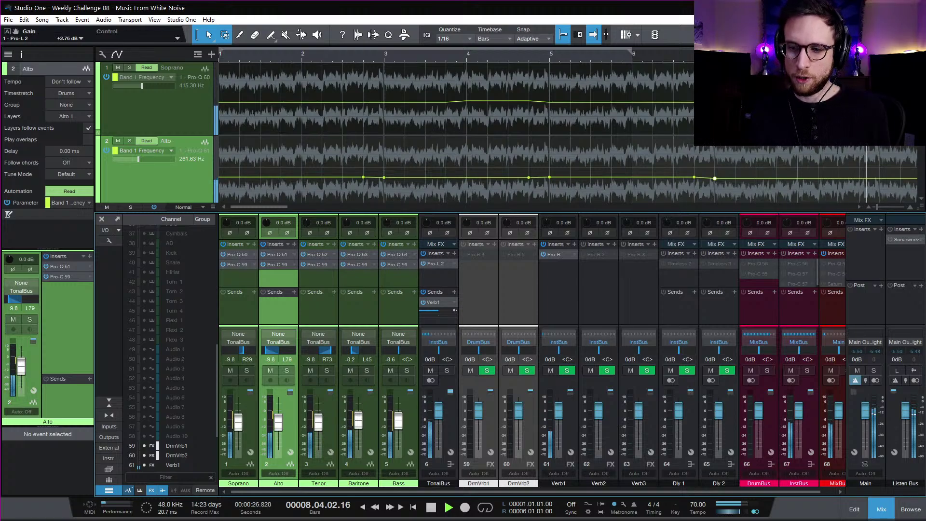
{"action": "key", "text": "space"}
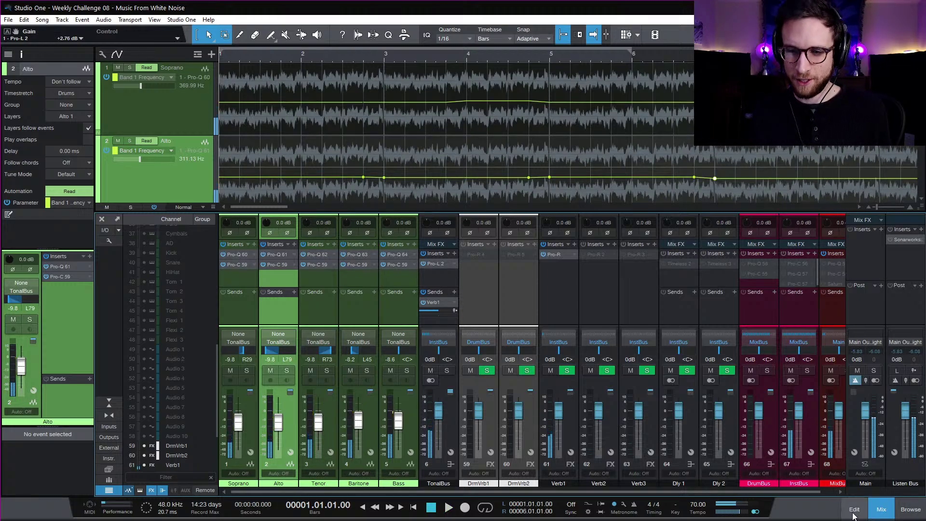
{"action": "left_click", "coordinate": [877, 510]}
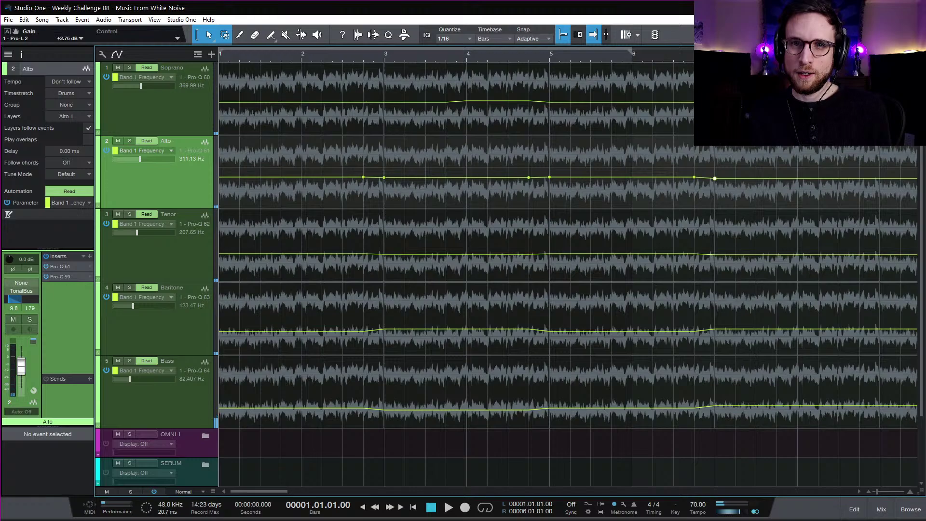
Step: Place the playback cursor at bar 9 and add a Bass frequency point at bar 8 beat 4 to hold the 110 Hz note
{"action": "left_click", "coordinate": [715, 54]}
{"action": "scroll", "coordinate": [754, 242], "scroll_direction": "right", "scroll_amount": 5}
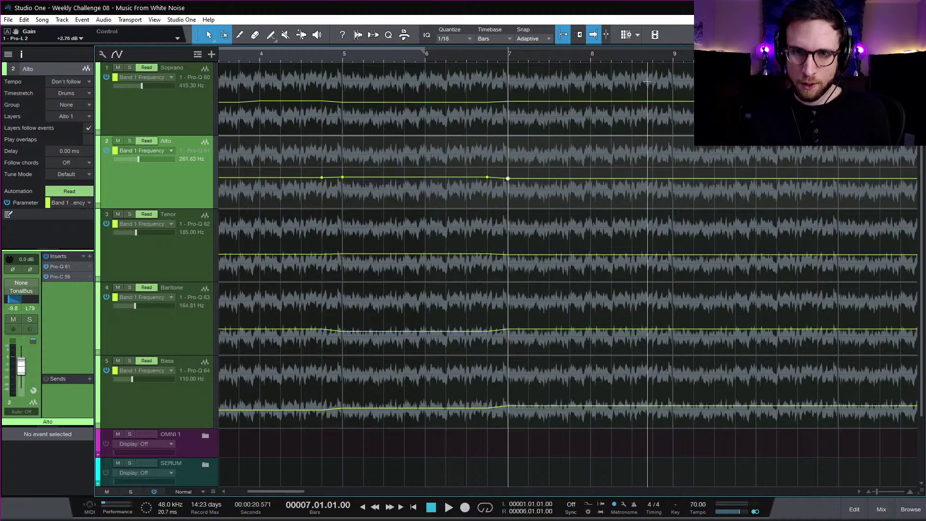
{"action": "left_click", "coordinate": [674, 58]}
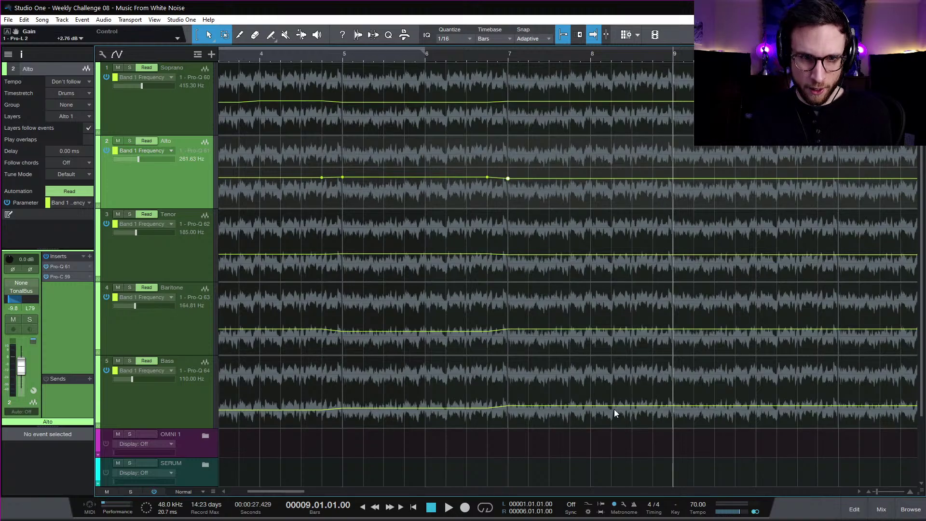
{"action": "left_click", "coordinate": [653, 406]}
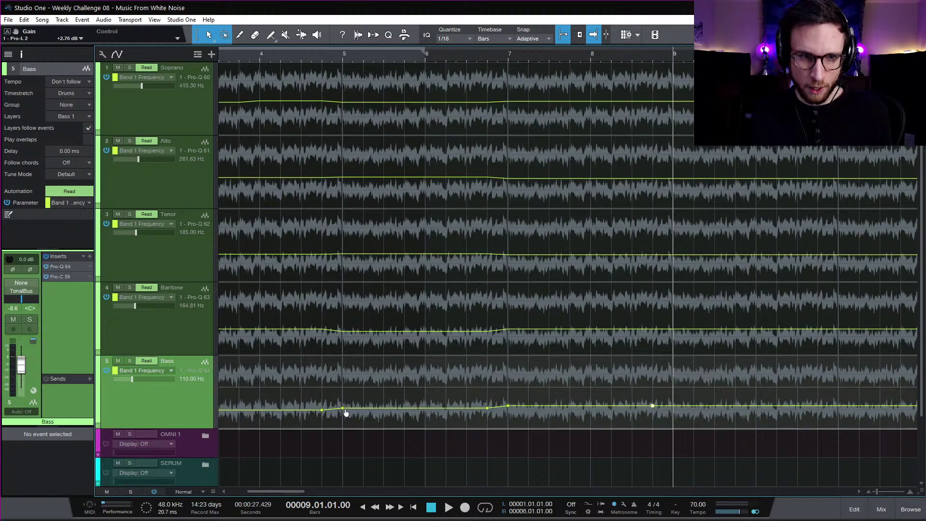
Step: Copy the Bass frequency point from bar 6 beat 4 to bar 9
{"action": "left_click_drag", "start_coordinate": [489, 412], "coordinate": [679, 416]}
{"action": "key", "text": "ctrl+z"}
{"action": "left_click", "coordinate": [496, 409]}
{"action": "left_click", "coordinate": [491, 410]}
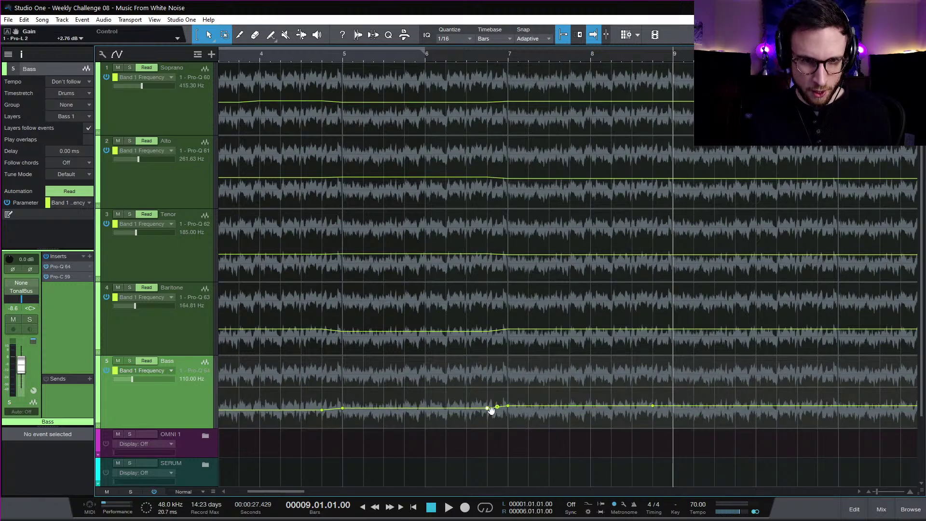
{"action": "left_click_drag", "start_coordinate": [489, 410], "coordinate": [535, 406]}
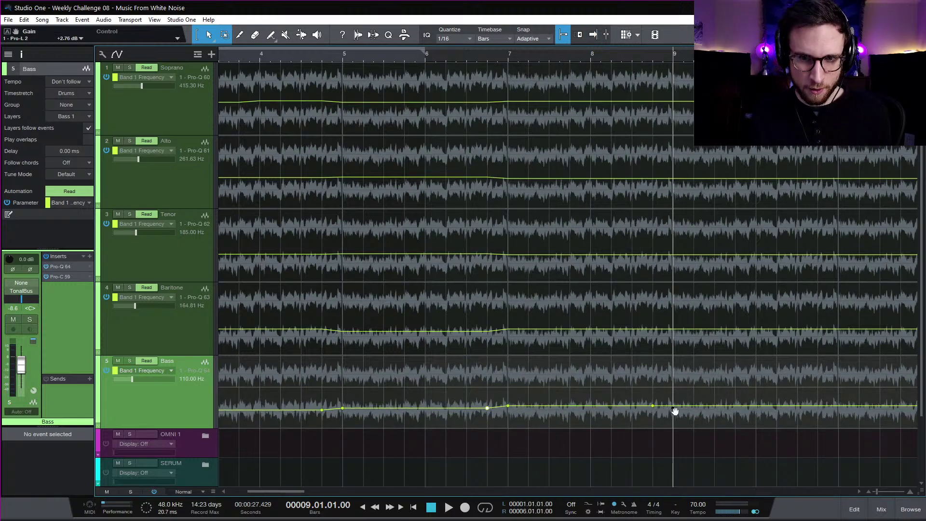
{"action": "left_click_drag", "start_coordinate": [675, 411], "coordinate": [670, 414]}
{"action": "key", "text": "Delete"}
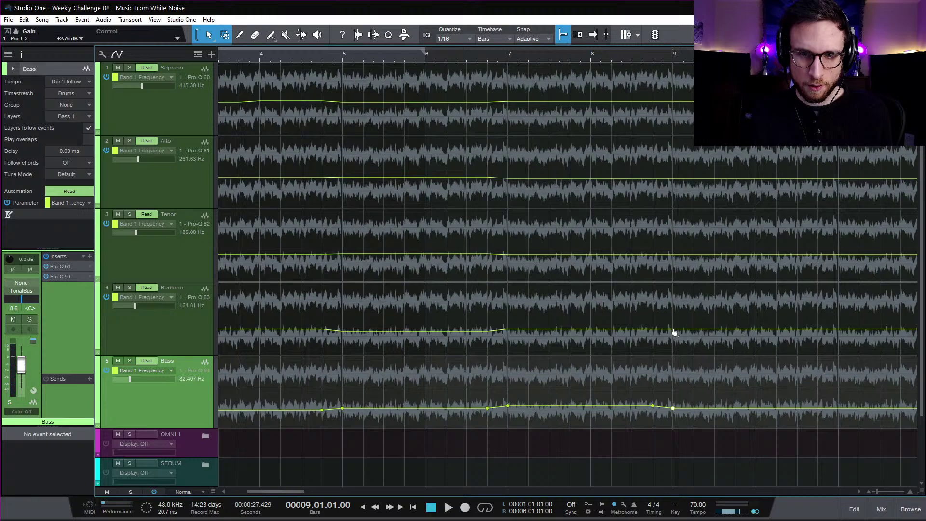
Step: Add a Baritone frequency point at bar 8 beat 4 and copy the bar 6 beat 4 point to bar 9
{"action": "left_click", "coordinate": [675, 333]}
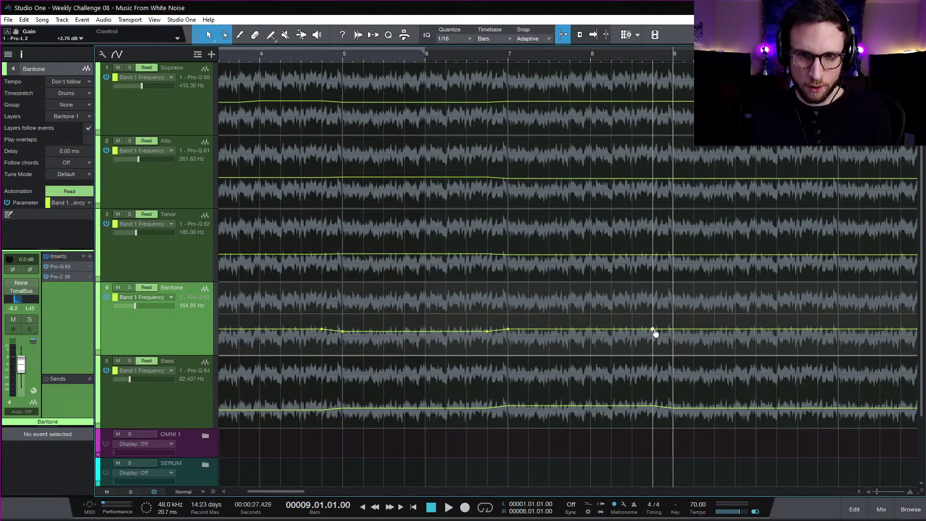
{"action": "left_click_drag", "start_coordinate": [487, 332], "coordinate": [673, 336]}
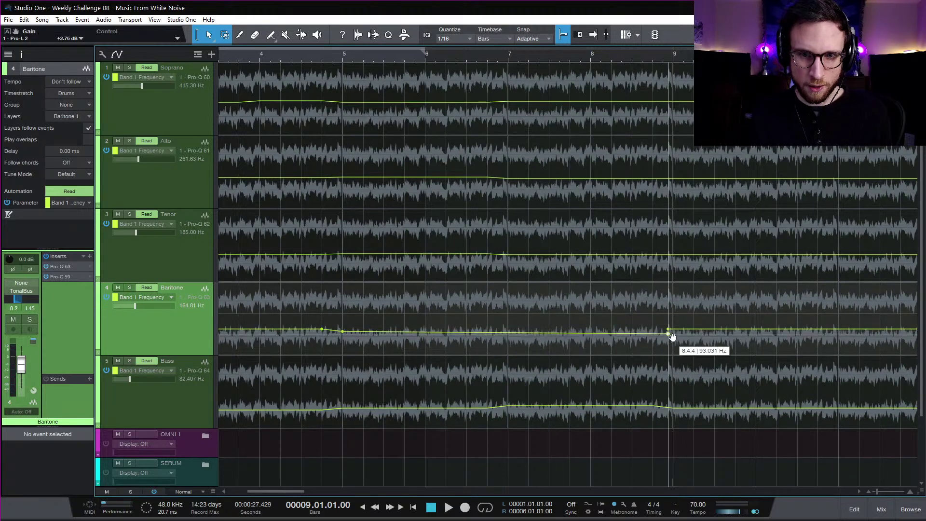
{"action": "key", "text": "ctrl+z"}
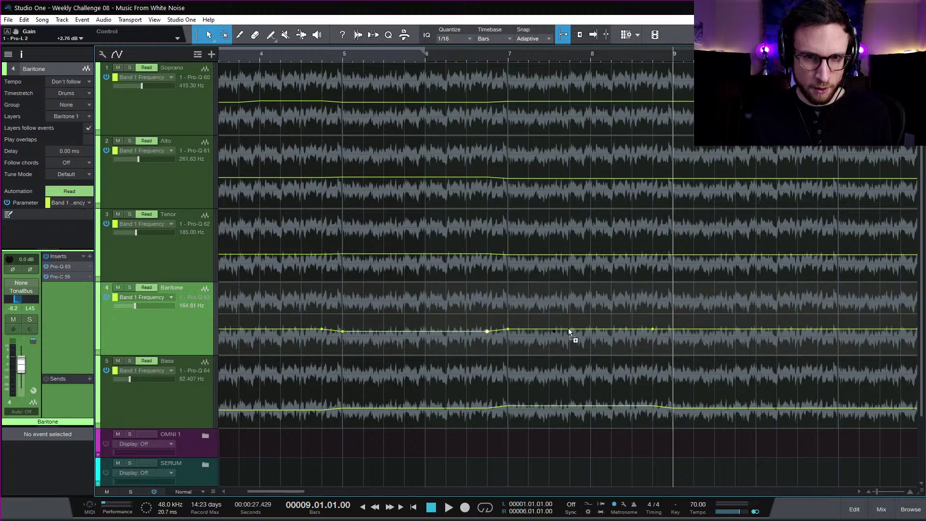
{"action": "left_click", "coordinate": [672, 332]}
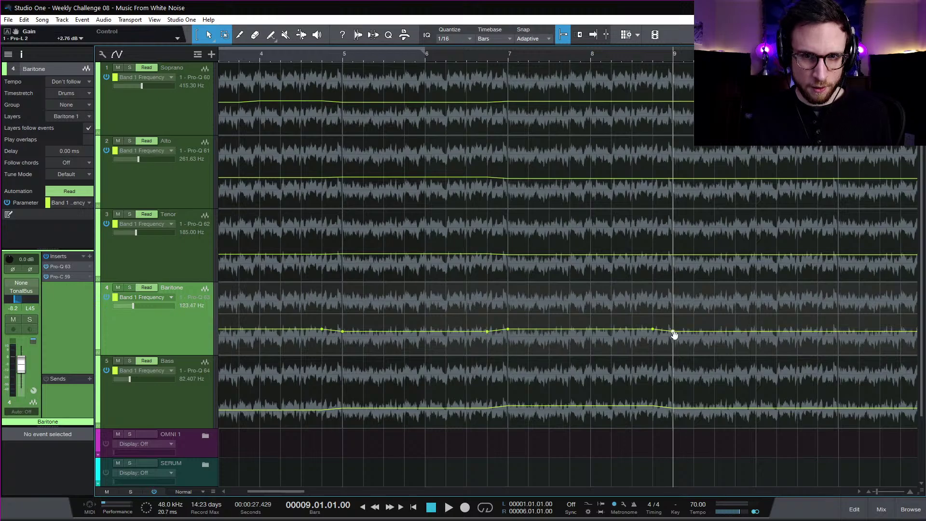
Step: Add a Tenor frequency point at bar 8 beat 4 and copy the bar 6 beat 4 point, 207.65 Hz, to bar 9
{"action": "left_click", "coordinate": [652, 256]}
{"action": "left_click_drag", "start_coordinate": [488, 255], "coordinate": [676, 258]}
{"action": "key", "text": "ctrl+z"}
{"action": "left_click_drag", "start_coordinate": [487, 255], "coordinate": [676, 265]}
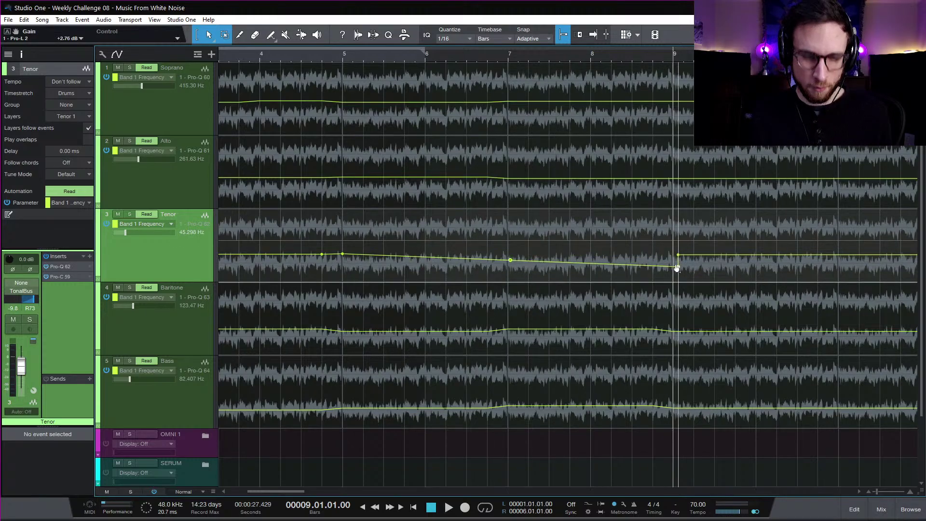
{"action": "key", "text": "ctrl+z"}
{"action": "left_click_drag", "start_coordinate": [487, 256], "coordinate": [534, 261]}
{"action": "key", "text": "ctrl+z"}
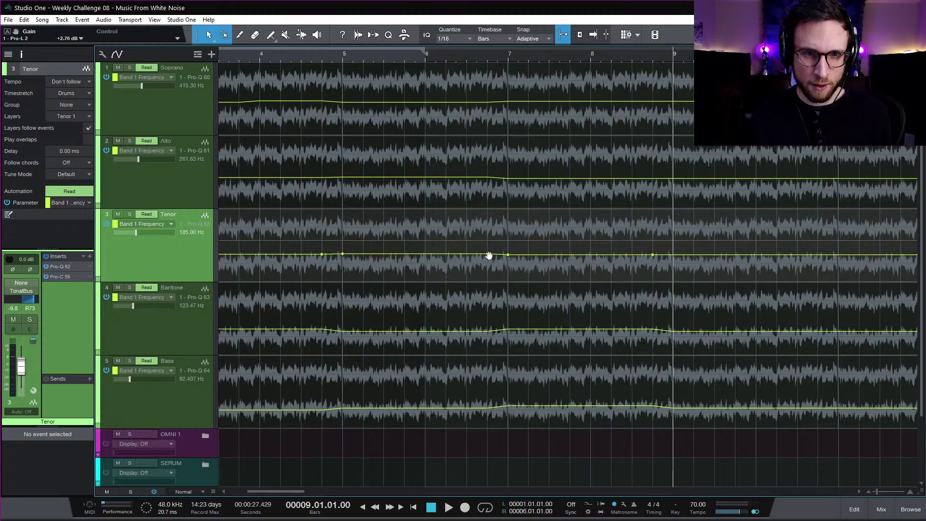
{"action": "left_click_drag", "start_coordinate": [489, 255], "coordinate": [548, 265]}
{"action": "key", "text": "ctrl+z"}
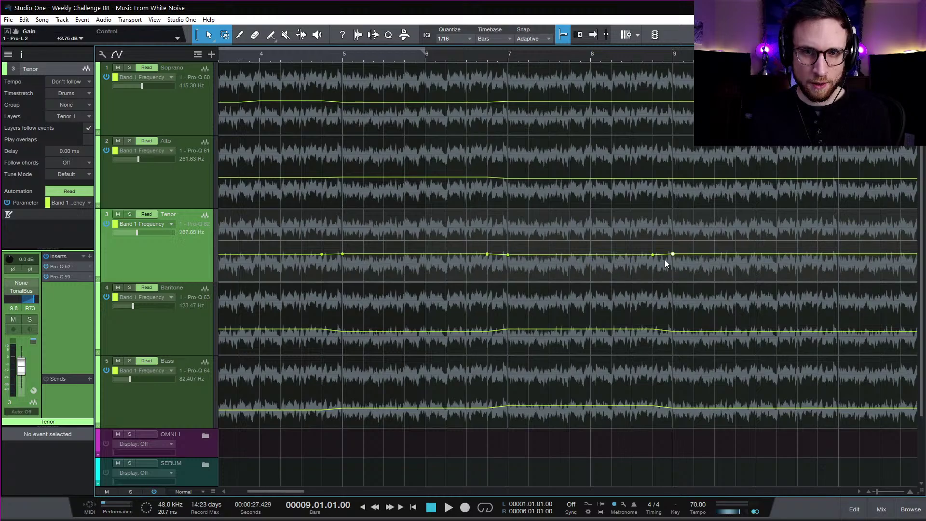
Step: Add Alto and Soprano frequency points at bar 8 beat 4 and copy their bar 6 beat 4 points, 311.13 and 369.99 Hz, to bar 9
{"action": "left_click", "coordinate": [653, 179]}
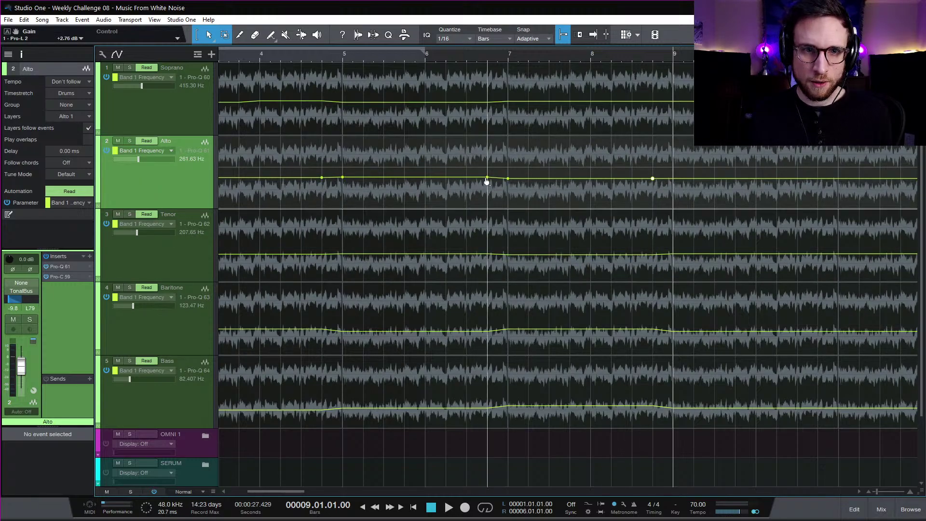
{"action": "left_click", "coordinate": [489, 179]}
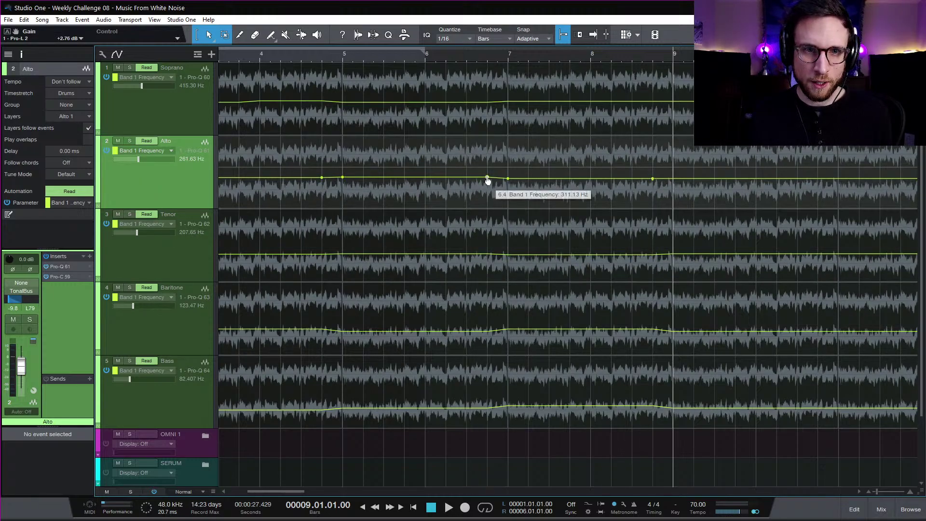
{"action": "left_click", "coordinate": [674, 184]}
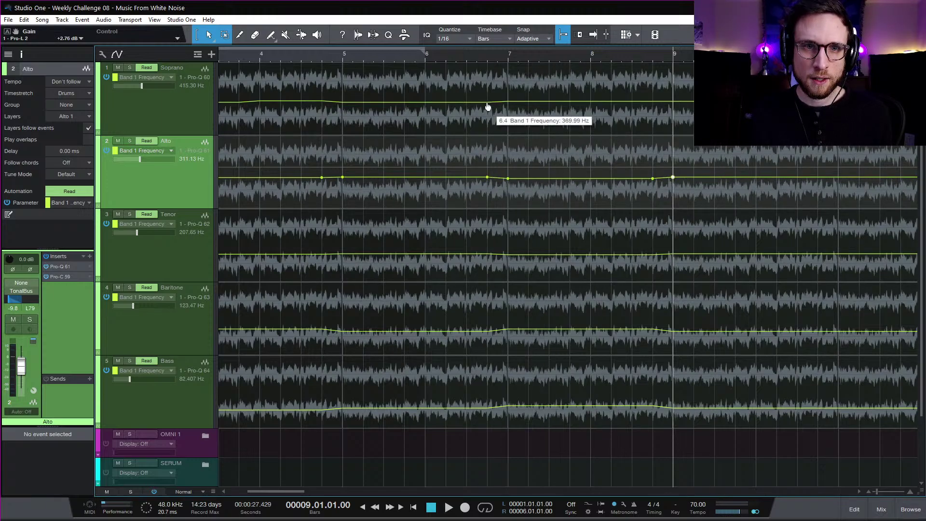
{"action": "left_click", "coordinate": [653, 101]}
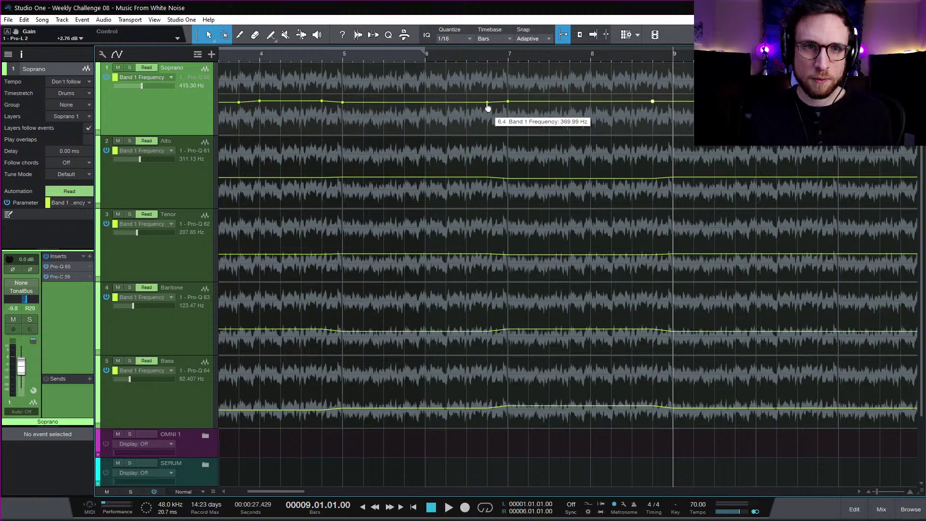
{"action": "left_click", "coordinate": [673, 103]}
Step: Play the chord change into bar 9, and play the progression from the start through bar 4
{"action": "left_click", "coordinate": [642, 59]}
{"action": "key", "text": "space"}
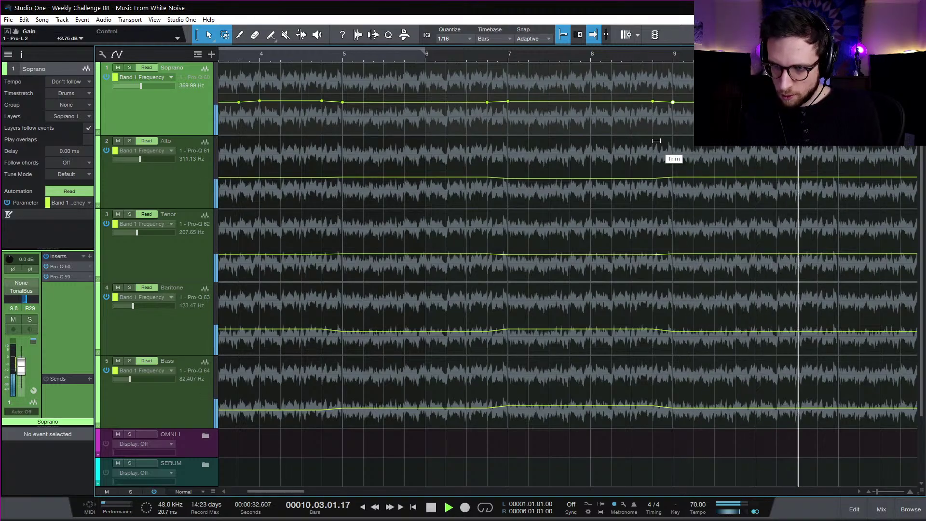
{"action": "key", "text": "space"}
{"action": "key", "text": "Home"}
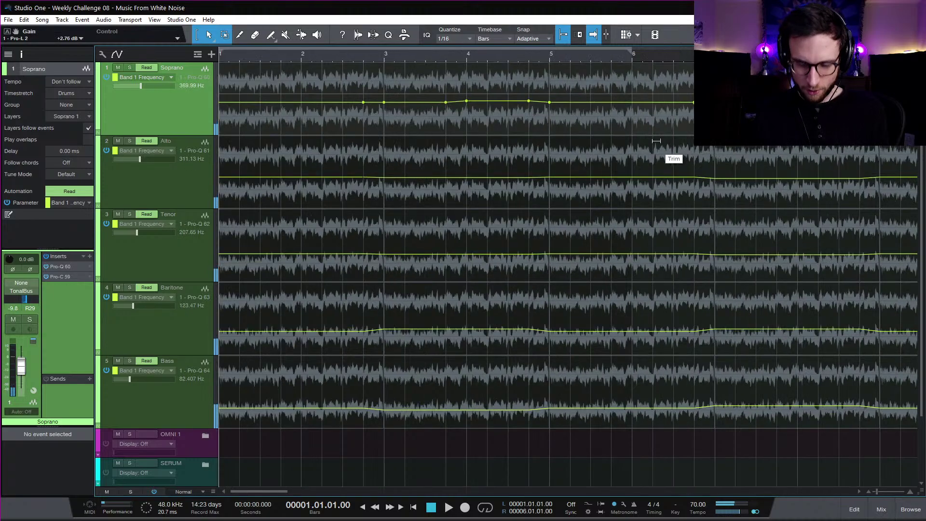
{"action": "key", "text": "space"}
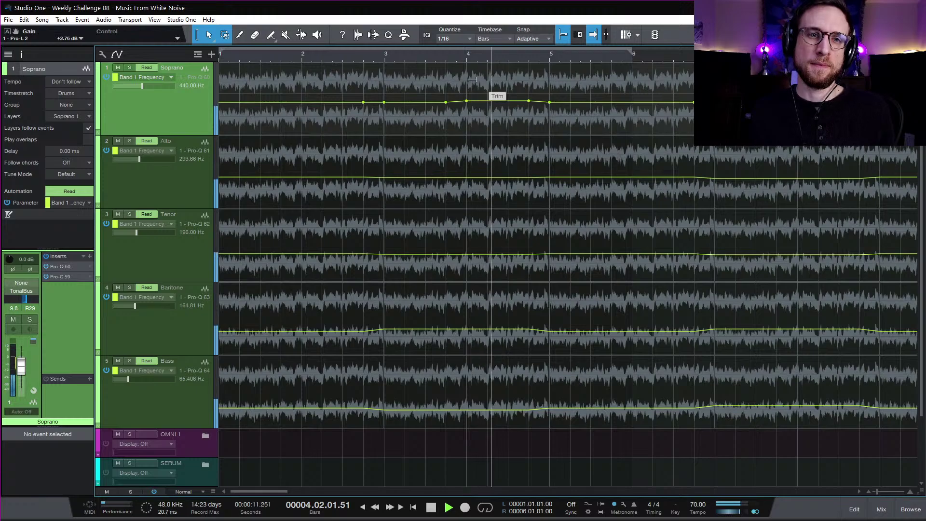
{"action": "key", "text": "space"}
Step: Set the Soprano frequency points at bar 4 and bar 4 beat 4 to 392 Hz
{"action": "left_click", "coordinate": [466, 60]}
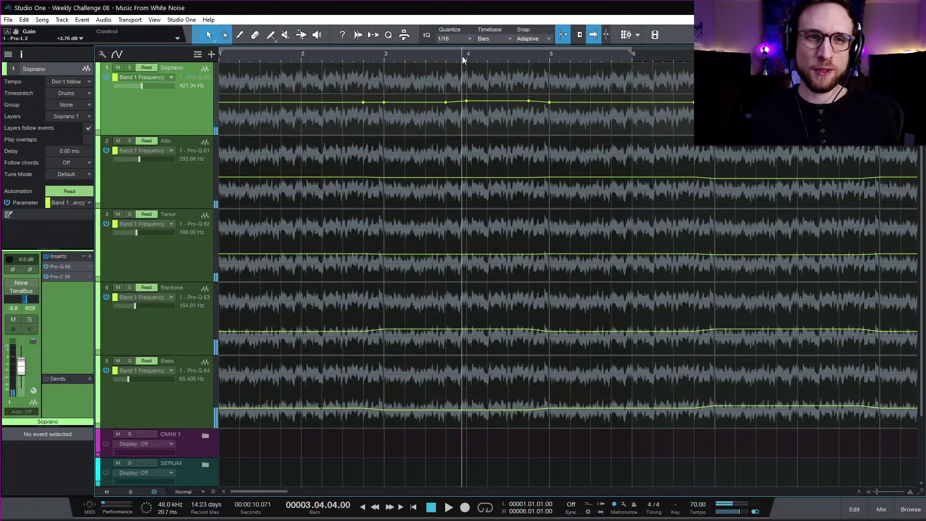
{"action": "left_click", "coordinate": [467, 57]}
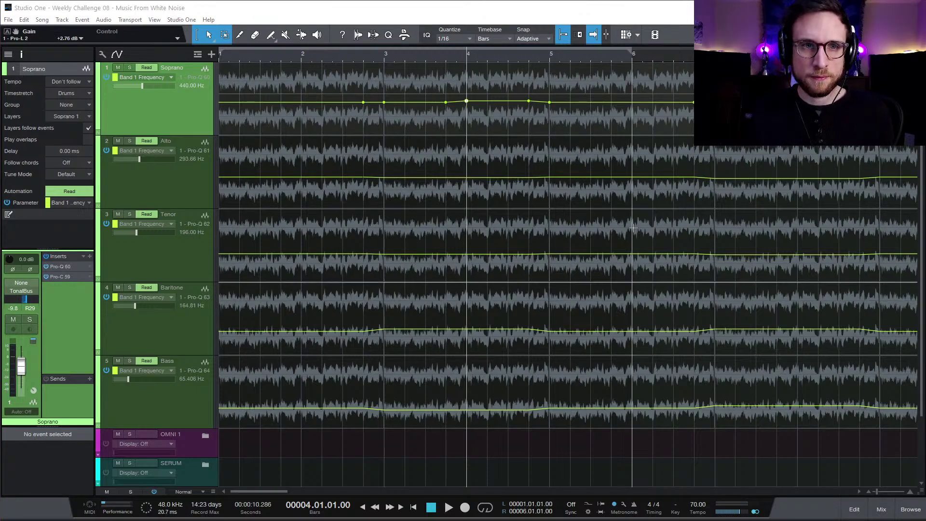
{"action": "right_click", "coordinate": [467, 104]}
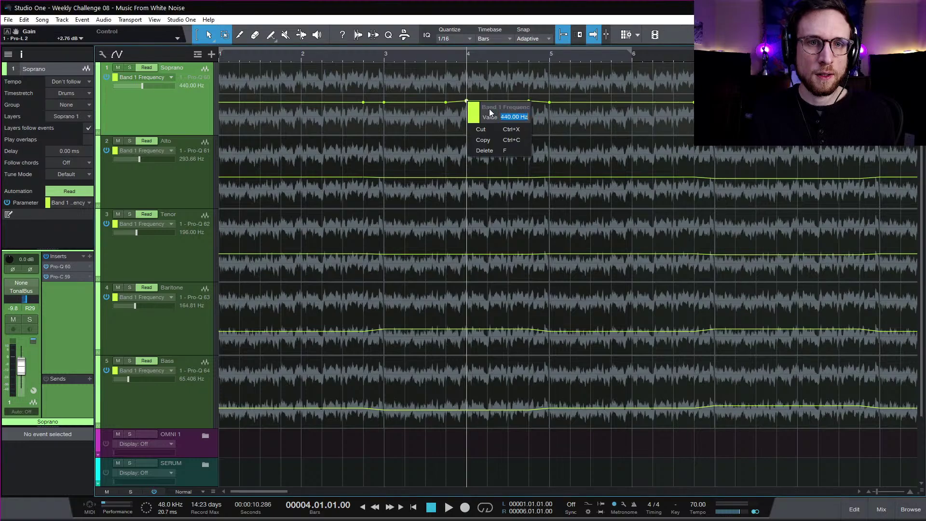
{"action": "type", "text": "392.00"}
{"action": "key", "text": "Return"}
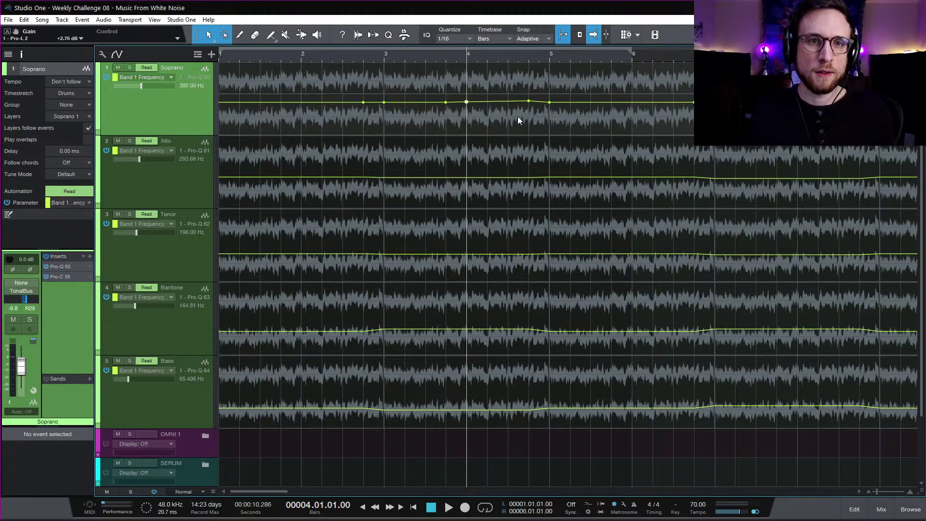
{"action": "right_click", "coordinate": [530, 103]}
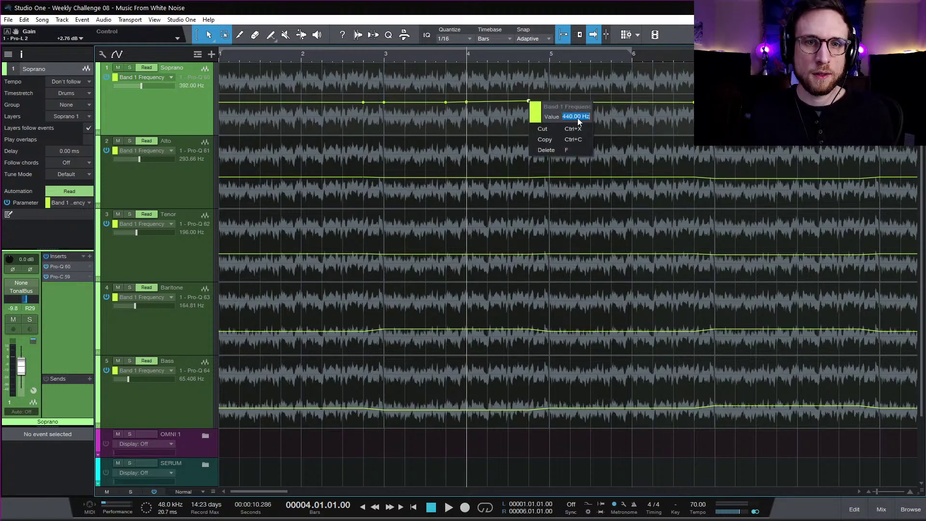
{"action": "type", "text": "392.00"}
{"action": "key", "text": "Return"}
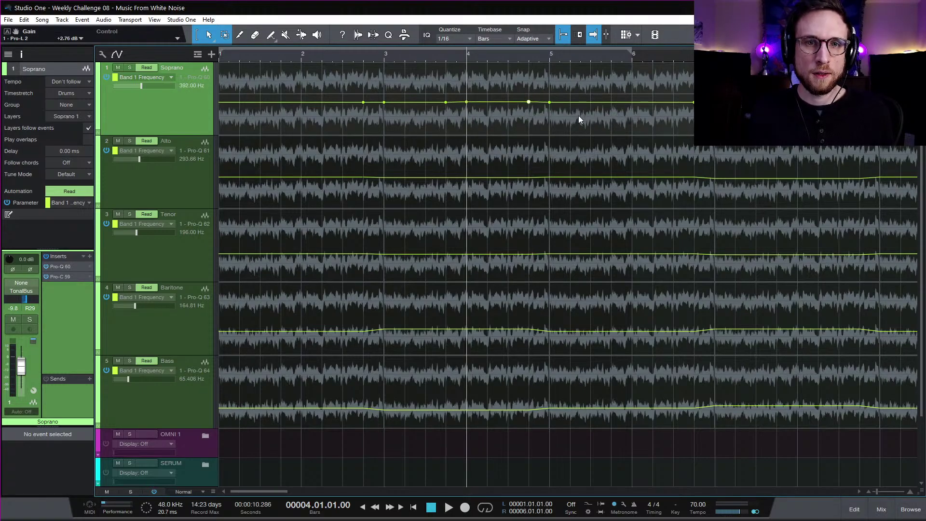
Step: Play the progression from bar 3 to check the Soprano change, and return the playback cursor to the start
{"action": "left_click", "coordinate": [386, 64]}
{"action": "key", "text": "space"}
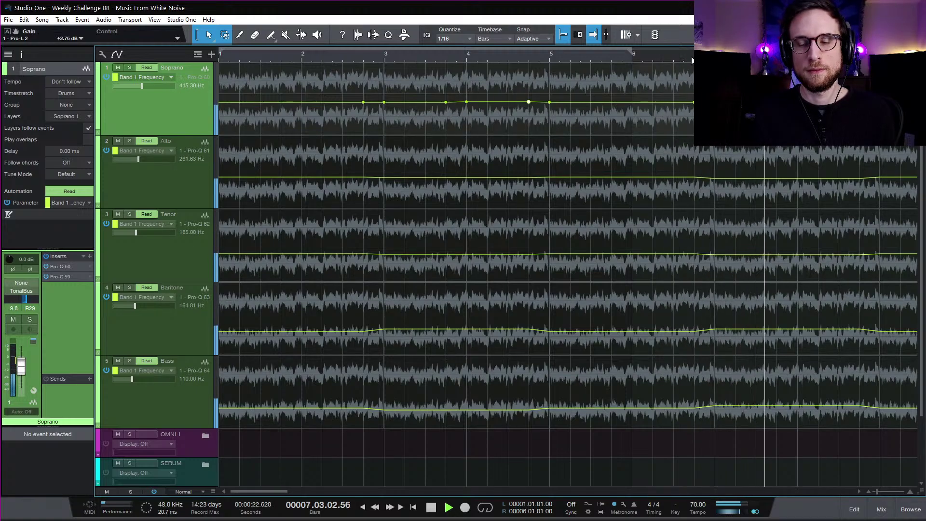
{"action": "key", "text": "space"}
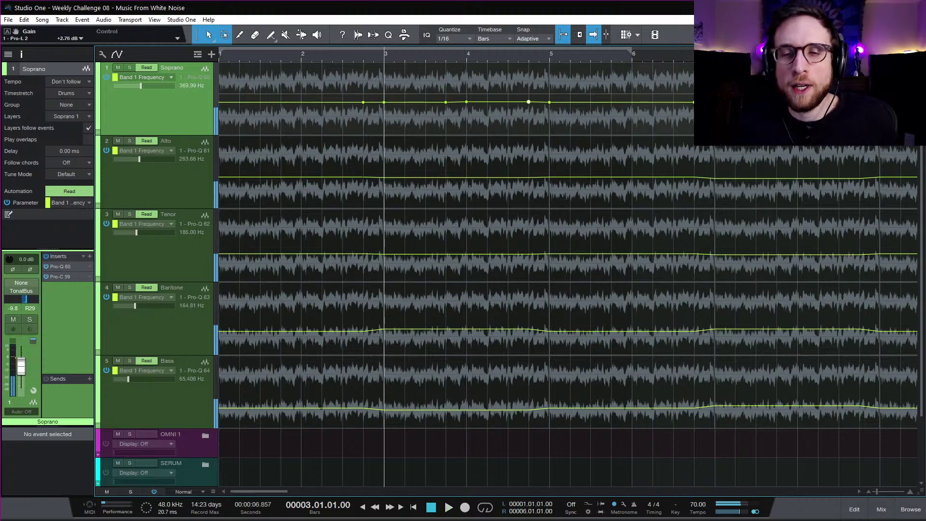
{"action": "key", "text": "Home"}
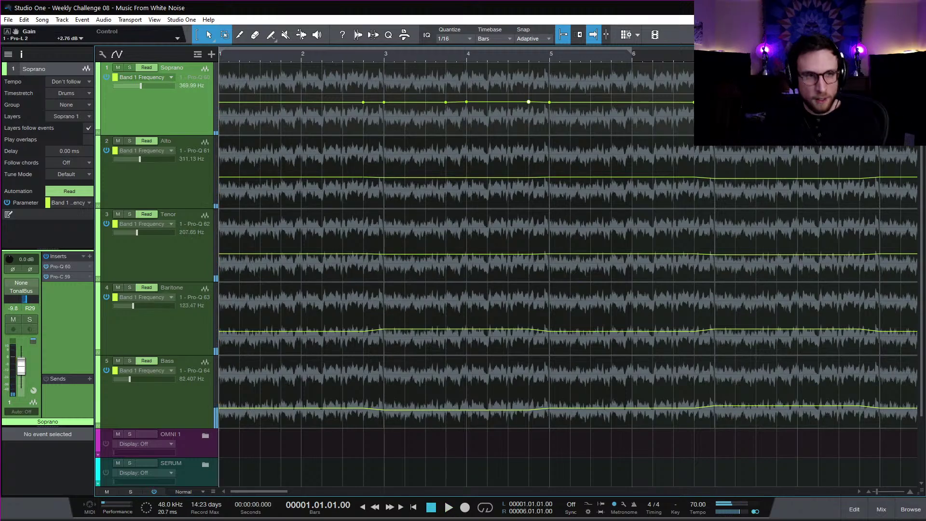
Step: Play the chord change into bar 7 starting from bar 6 beat 4
{"action": "key", "text": "w"}
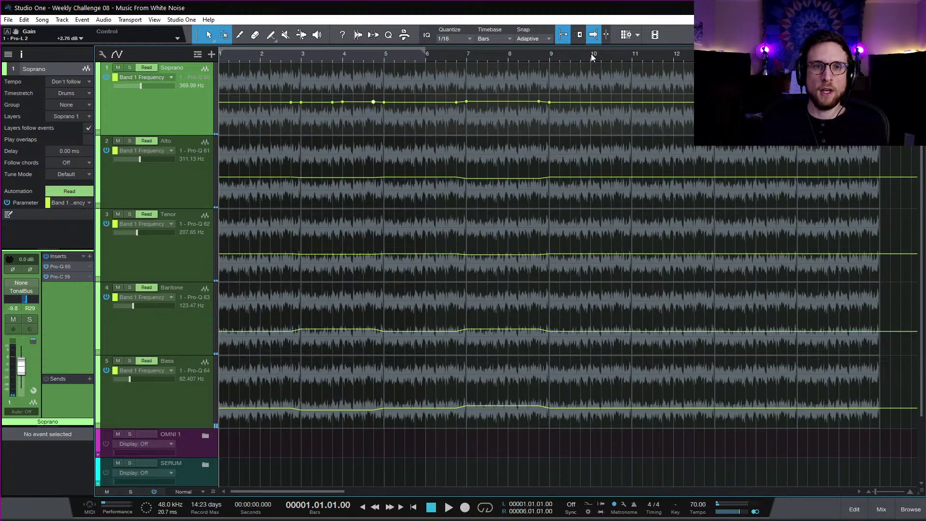
{"action": "left_click", "coordinate": [550, 57]}
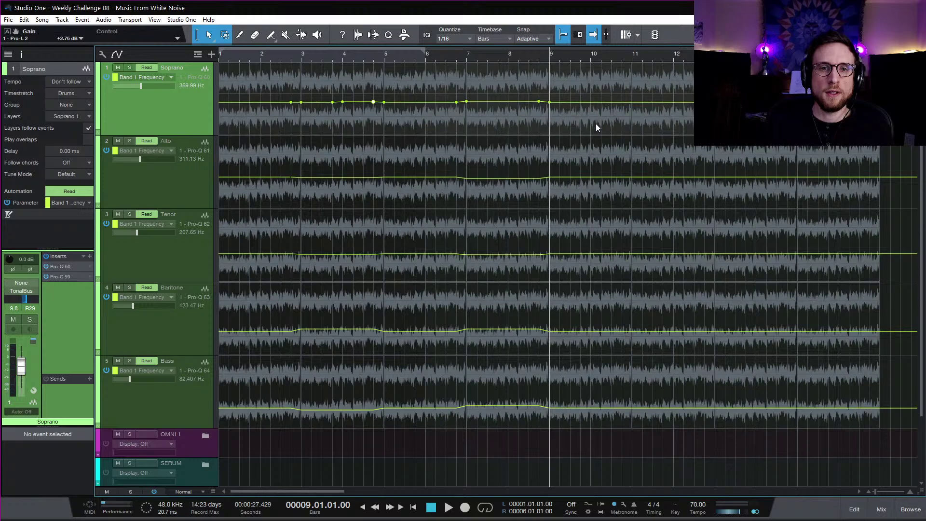
{"action": "left_click", "coordinate": [456, 55]}
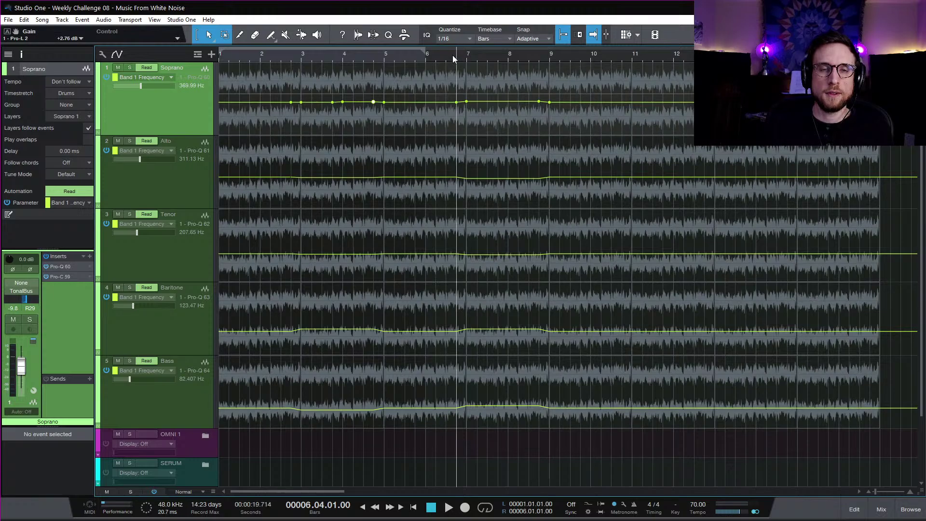
{"action": "key", "text": "space"}
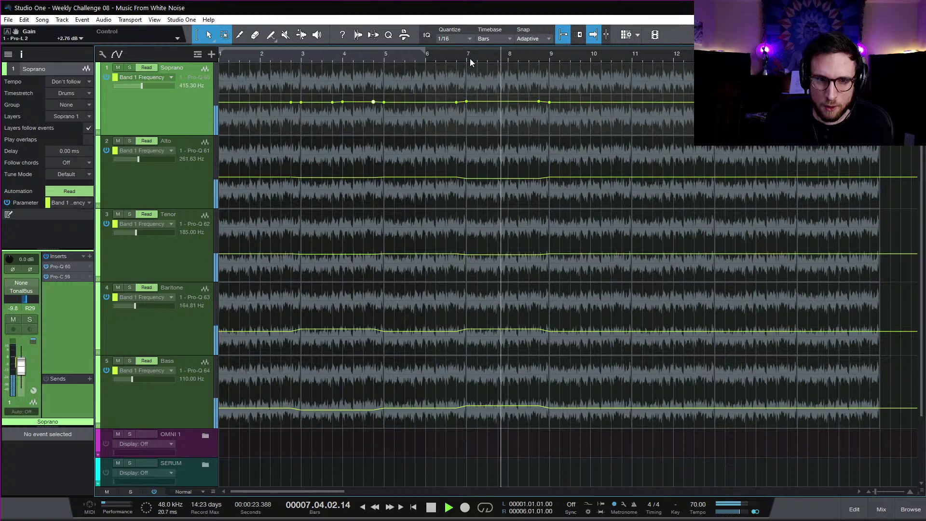
{"action": "key", "text": "space"}
Step: Add Bass frequency points at bar 7 beat 4 and bar 8, and set the bar 8 point to 73.42 Hz
{"action": "left_click", "coordinate": [508, 57]}
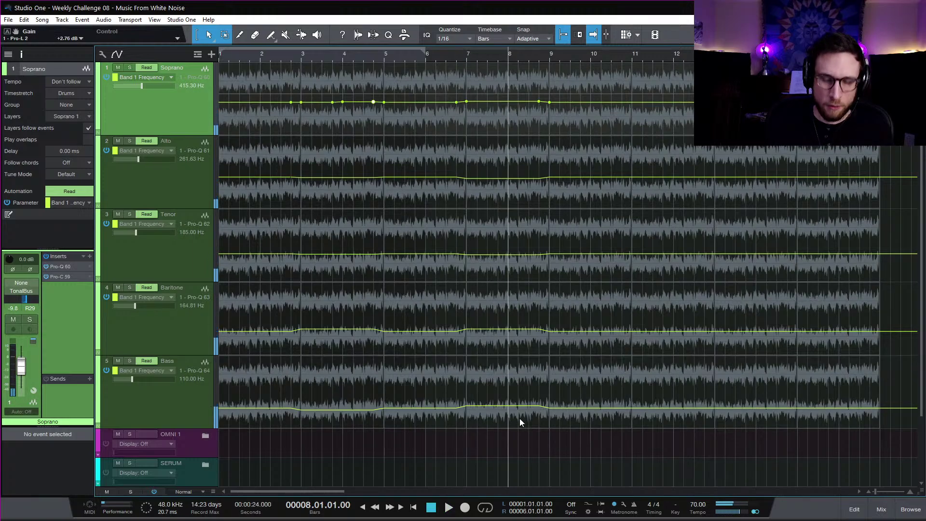
{"action": "key", "text": "e"}
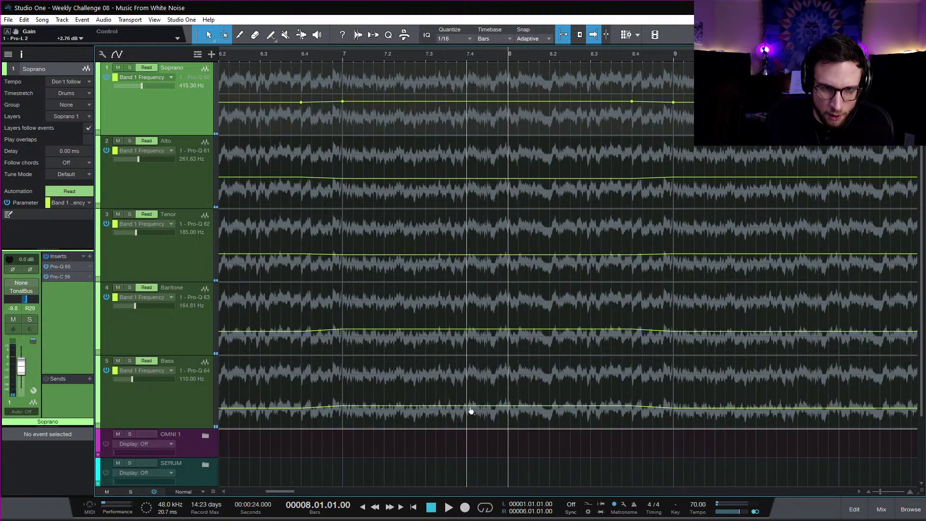
{"action": "left_click", "coordinate": [467, 408]}
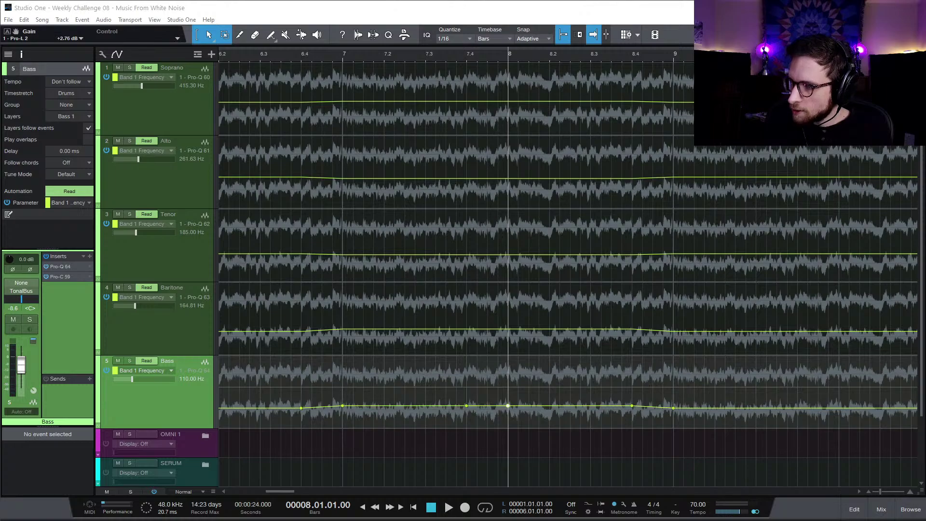
{"action": "right_click", "coordinate": [509, 409]}
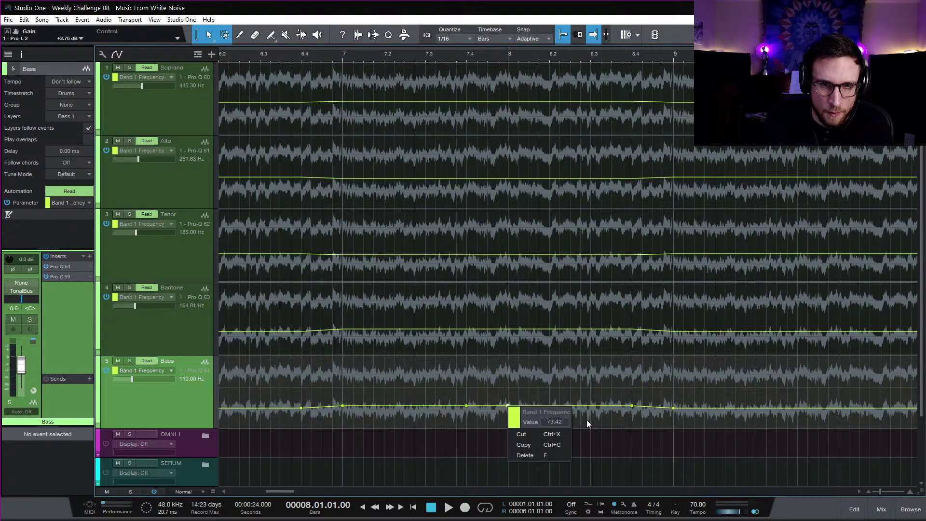
{"action": "key", "text": "Return"}
Step: Set the Bass frequency point at bar 8 beat 4 to 73.42 Hz
{"action": "mouse_move", "coordinate": [634, 409]}
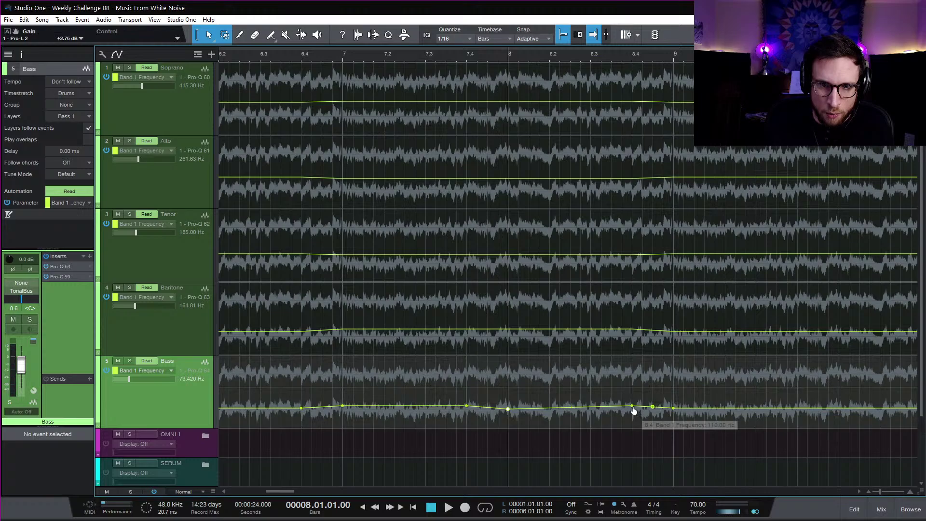
{"action": "right_click", "coordinate": [634, 409]}
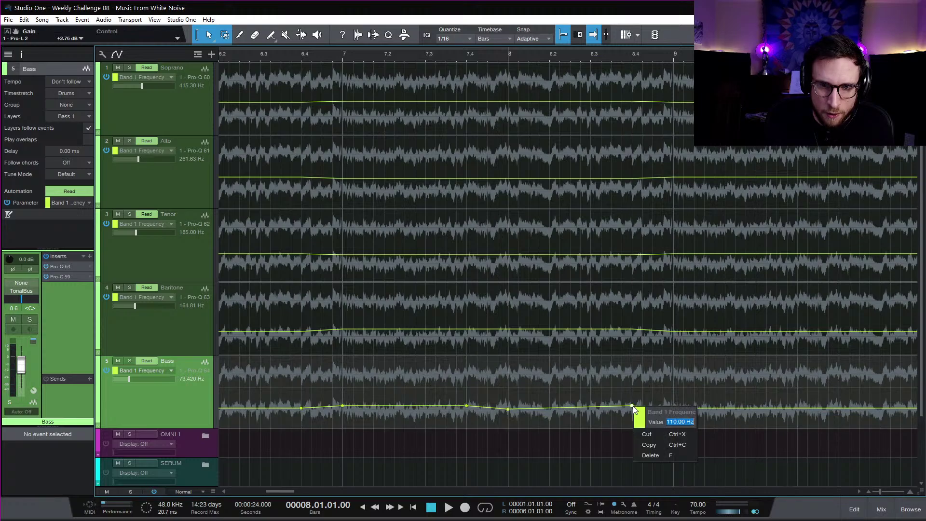
{"action": "type", "text": "73.42"}
{"action": "key", "text": "Return"}
Step: Play from bar 8 through bar 9 to check the new Bass movement
{"action": "key", "text": "space"}
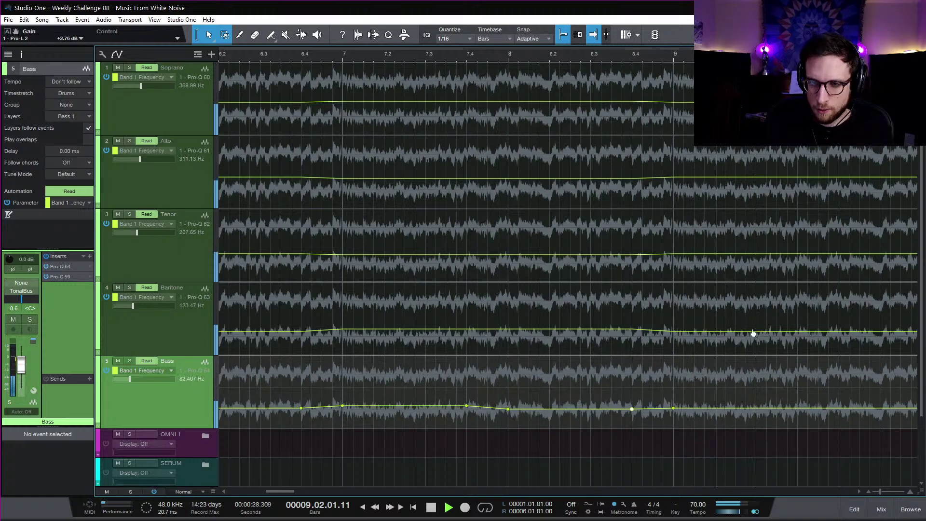
{"action": "key", "text": "w"}
{"action": "key", "text": "w"}
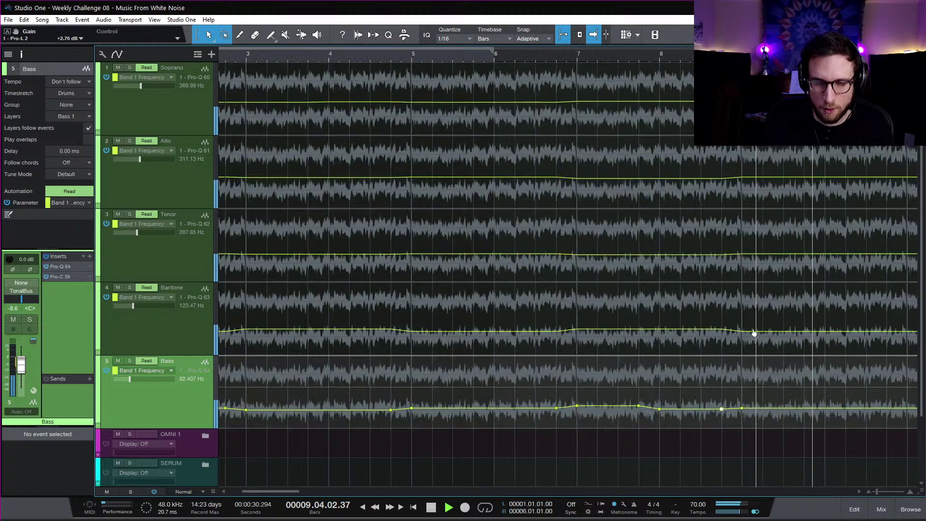
{"action": "key", "text": "space"}
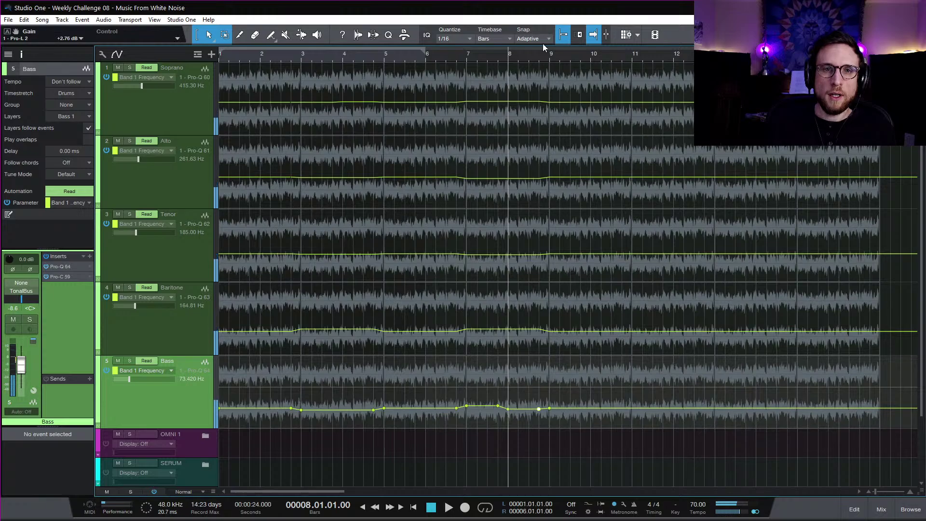
Step: Try to select the frequency automation of all five voice tracks from the start through bar 9
{"action": "left_click_drag", "start_coordinate": [550, 86], "coordinate": [242, 401]}
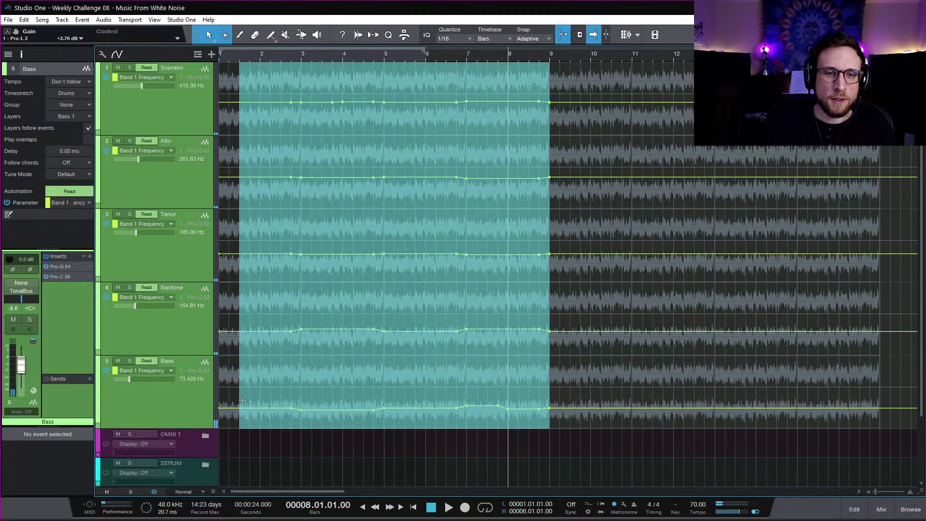
{"action": "left_click", "coordinate": [554, 422]}
{"action": "left_click_drag", "start_coordinate": [551, 423], "coordinate": [4, 45]}
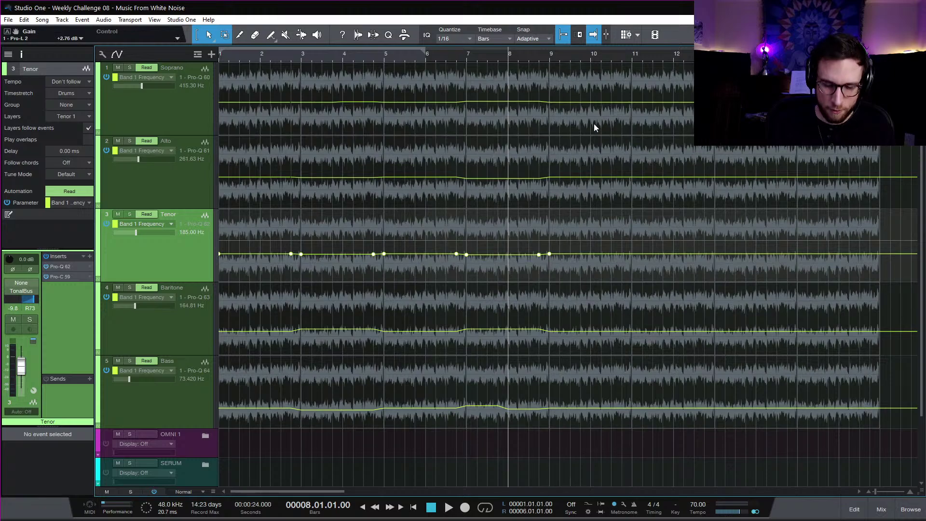
Step: Hide the automation envelopes and show the full length of the audio clips on the five voice tracks
{"action": "key", "text": "w"}
{"action": "key", "text": "a"}
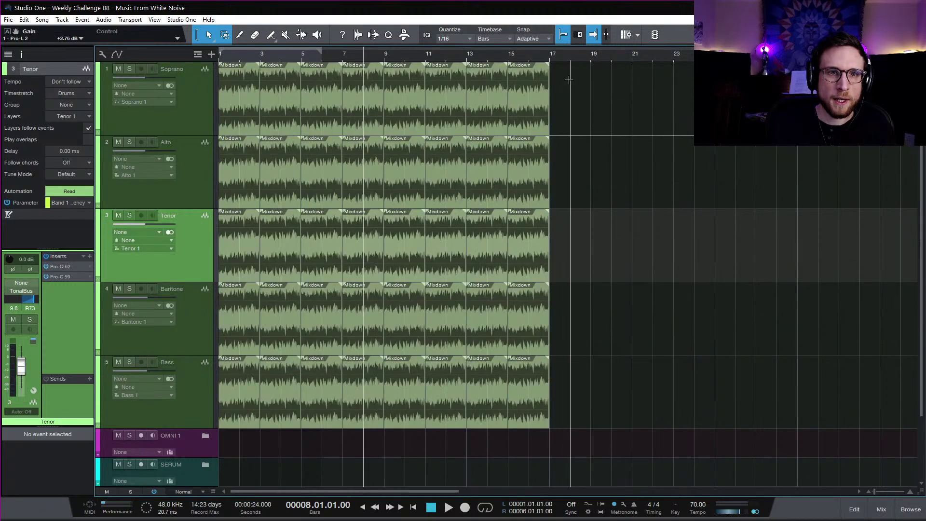
Step: Replace the clips after bar 9 on the five voice tracks with a duplicate of bars 1–9 and show the automation envelopes
{"action": "left_click_drag", "start_coordinate": [575, 118], "coordinate": [112, 69]}
{"action": "key", "text": "Delete"}
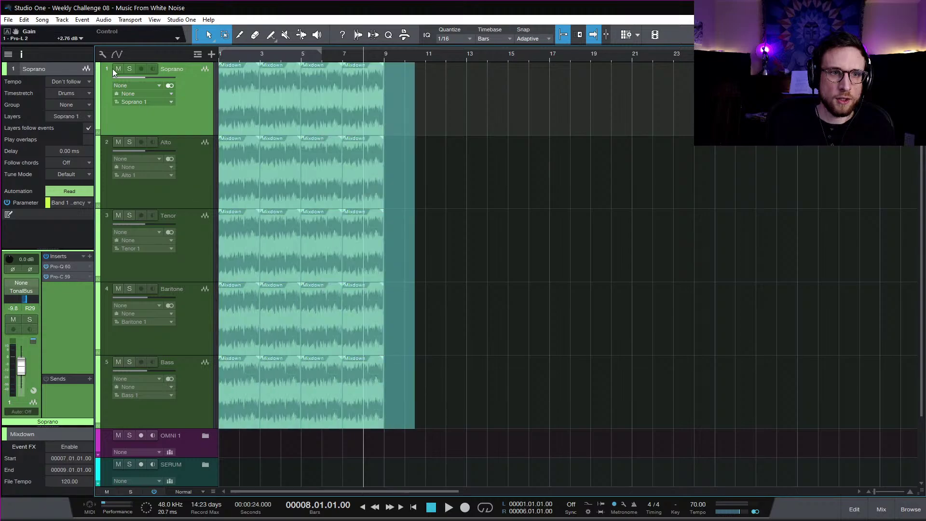
{"action": "key", "text": "d"}
{"action": "key", "text": "a"}
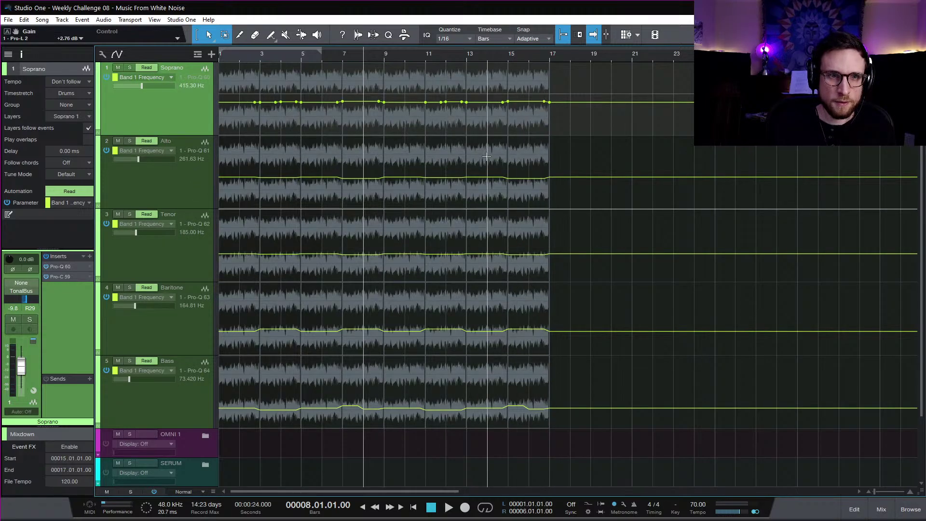
Step: Play from bar 8 into the duplicated section to check that the frequency automation follows the copied clips
{"action": "key", "text": "space"}
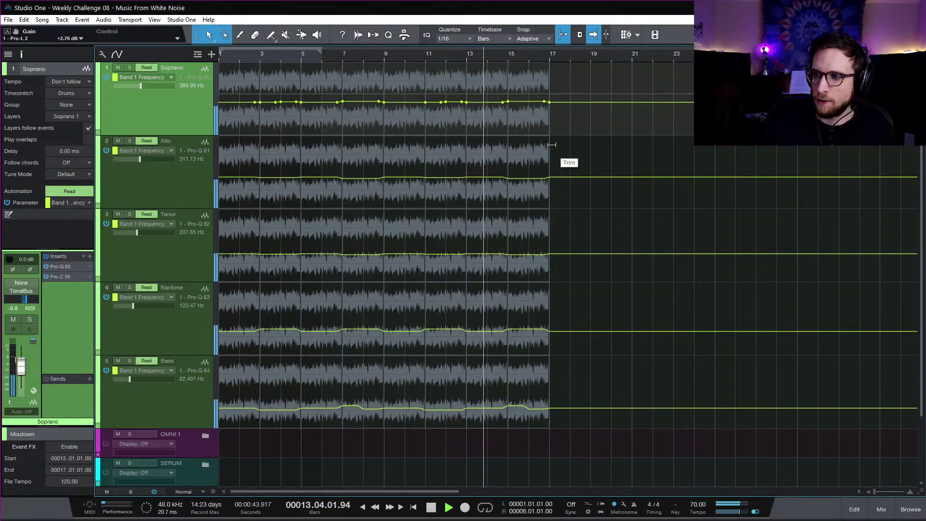
{"action": "key", "text": "space"}
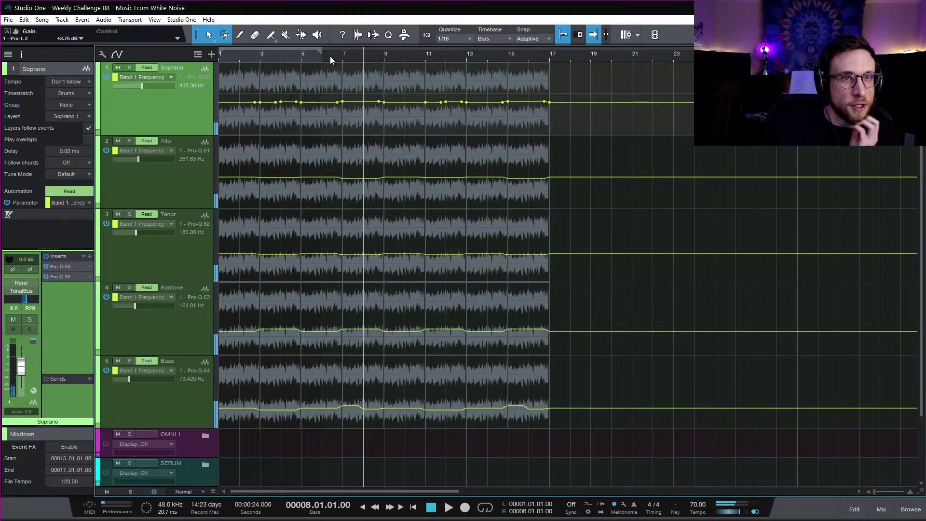
Step: Turn on loop playback, return to the song start, and hide the automation envelopes with the Bass track selected
{"action": "key", "text": "slash"}
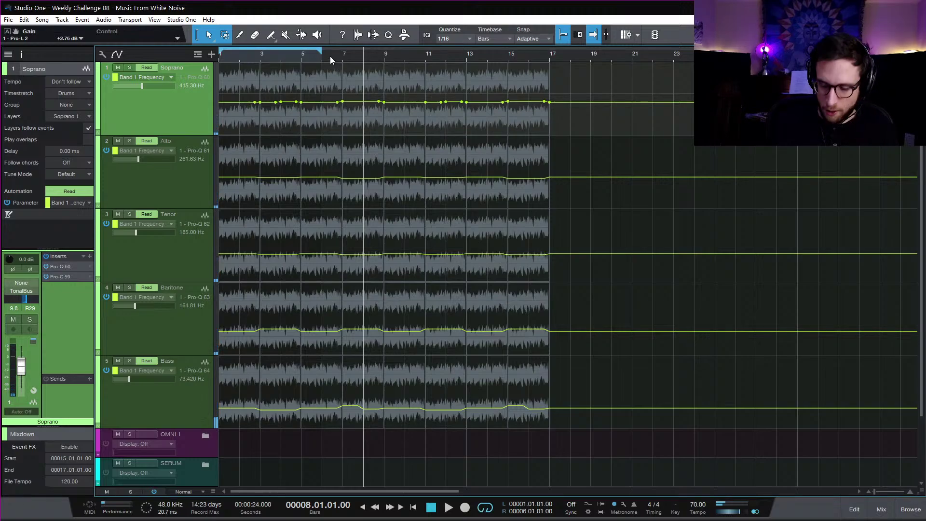
{"action": "key", "text": "Home"}
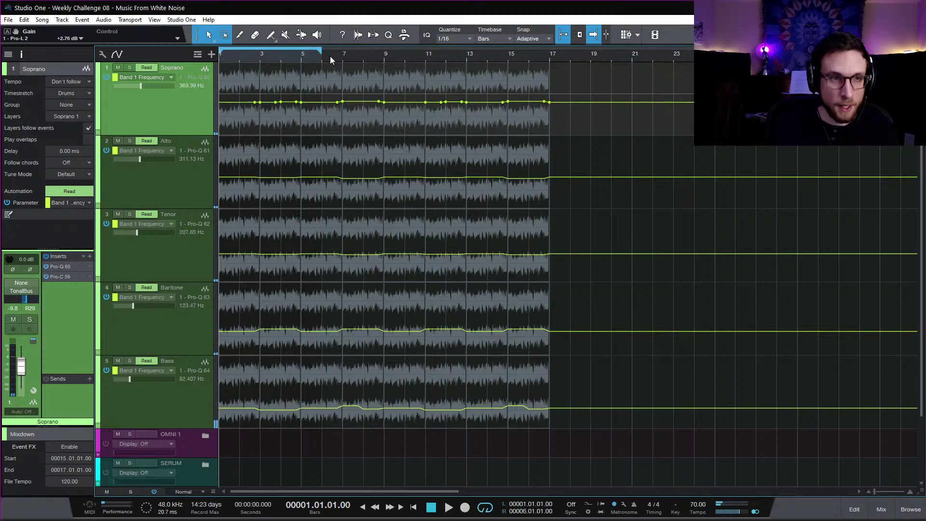
{"action": "left_click", "coordinate": [195, 411]}
{"action": "key", "text": "a"}
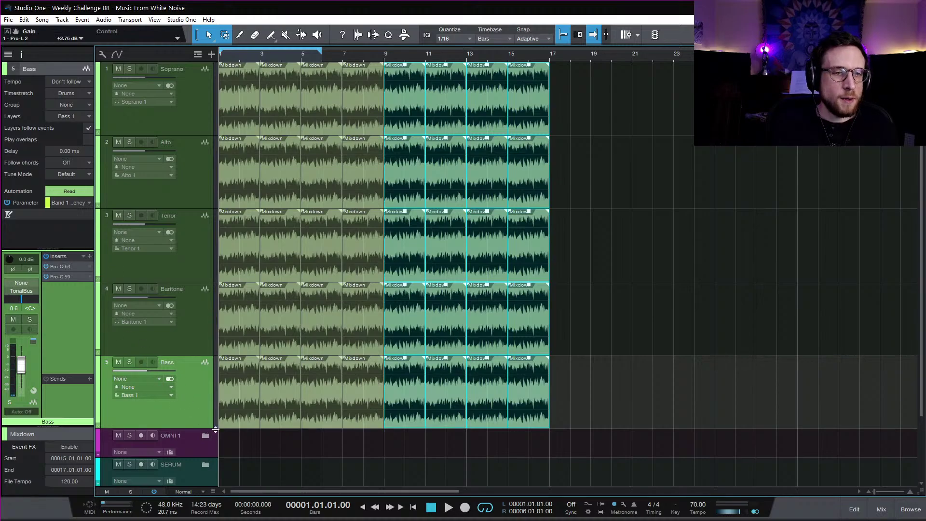
Step: Add FabFilter Saturn to the Bass inserts and solo the Bass while playing from the start
{"action": "left_click", "coordinate": [90, 257]}
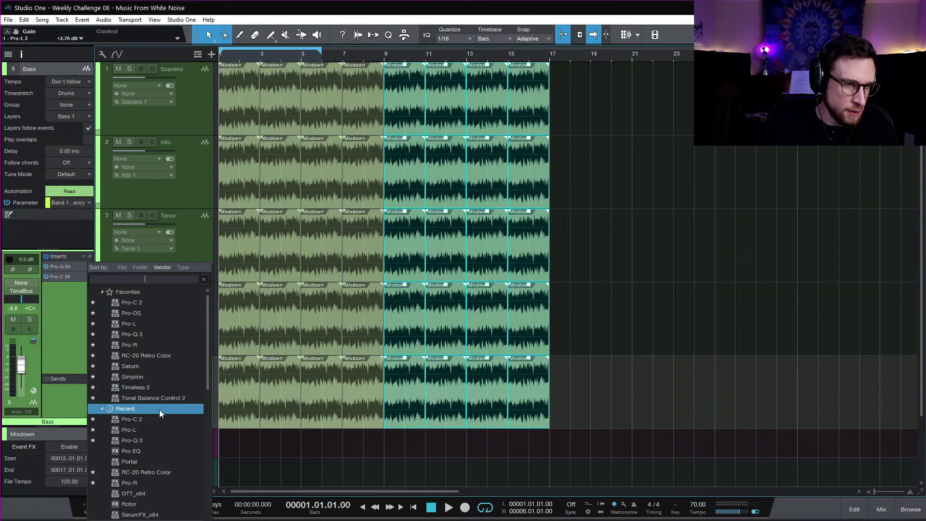
{"action": "left_click", "coordinate": [166, 369]}
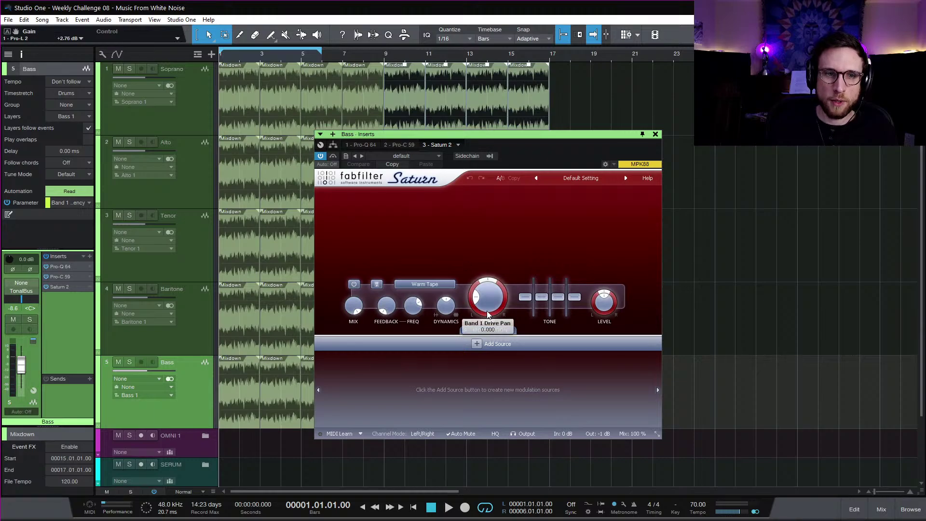
{"action": "left_click", "coordinate": [129, 361]}
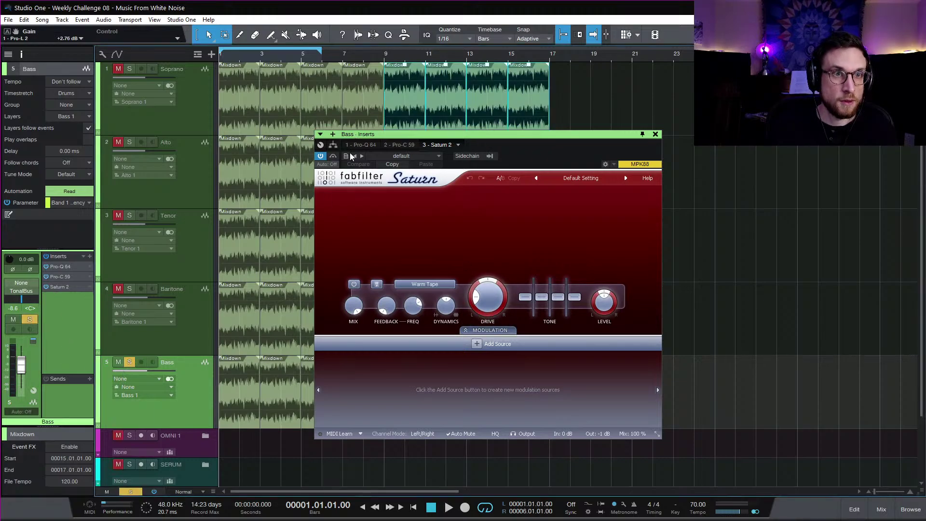
{"action": "key", "text": "space"}
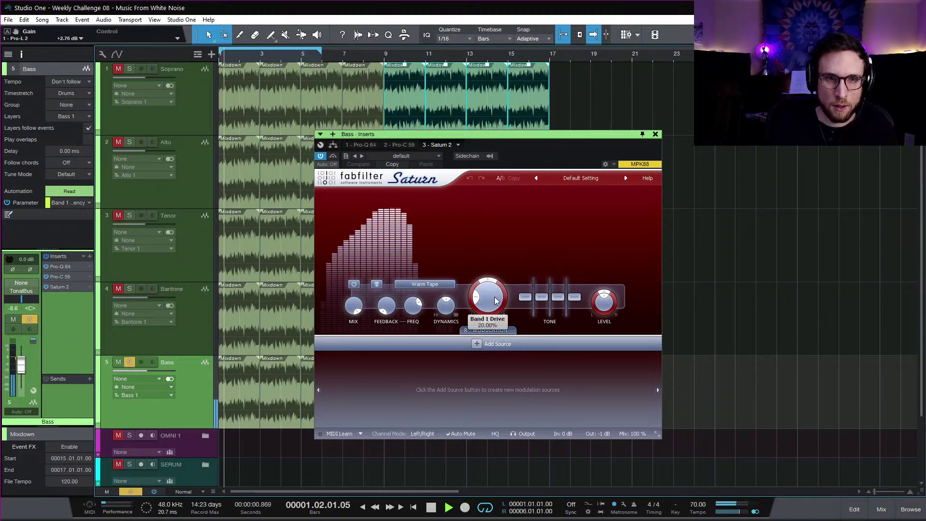
Step: Set the Bass Saturn to the Warm Tube style with Band 1 Drive at 75.49% and HQ enabled
{"action": "left_click_drag", "start_coordinate": [488, 296], "coordinate": [508, 234]}
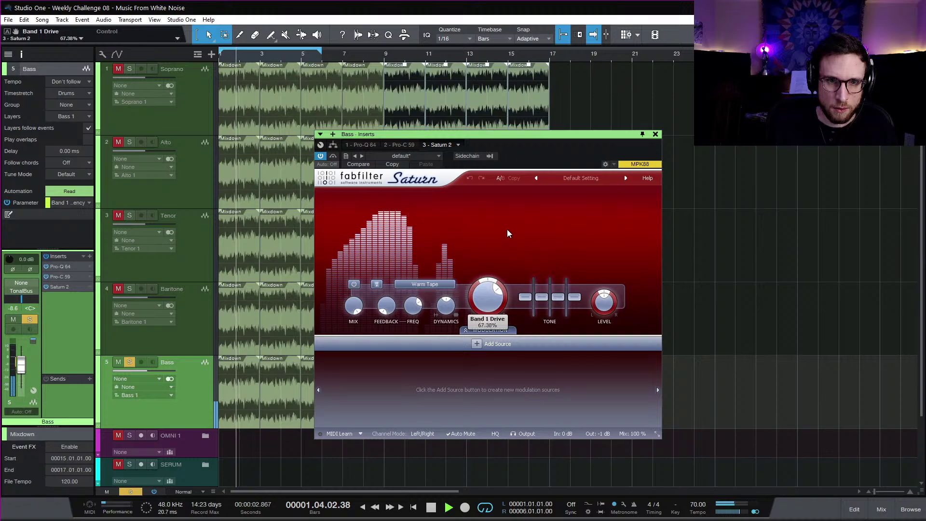
{"action": "left_click", "coordinate": [425, 284]}
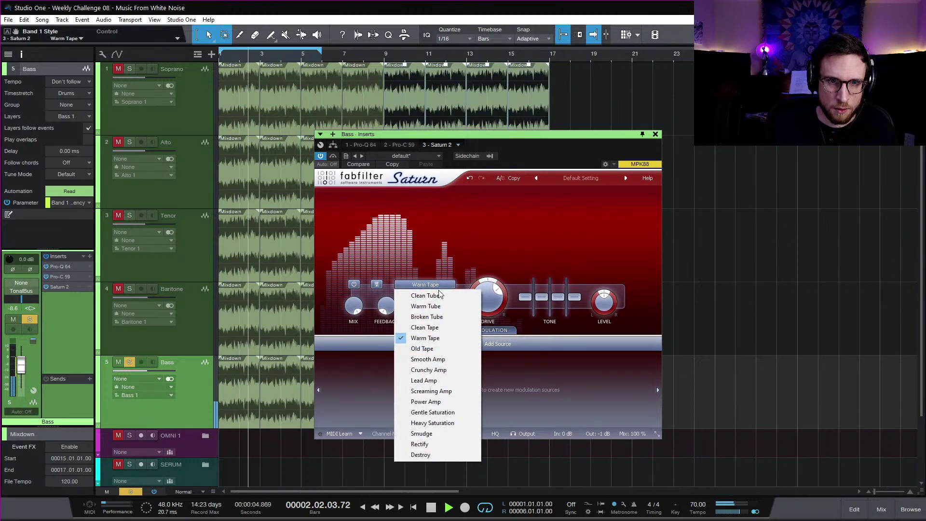
{"action": "left_click", "coordinate": [471, 304]}
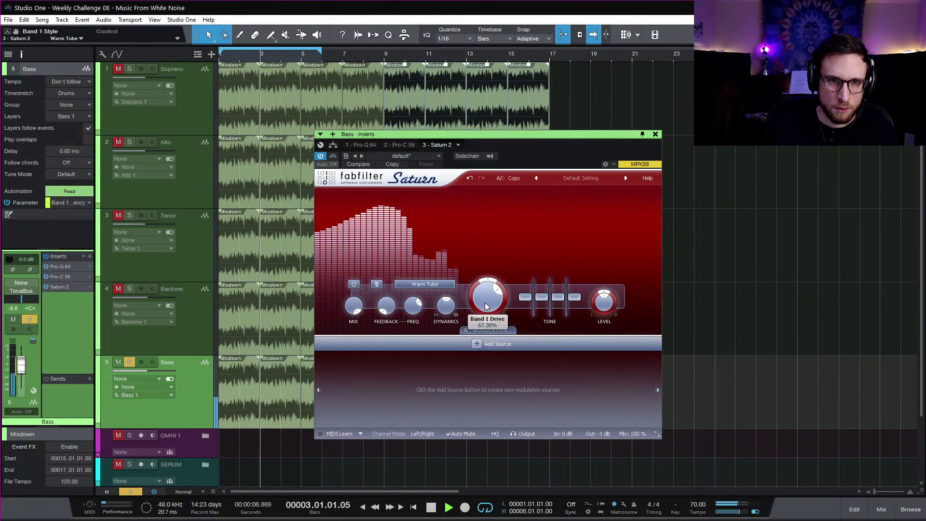
{"action": "mouse_move", "coordinate": [487, 305]}
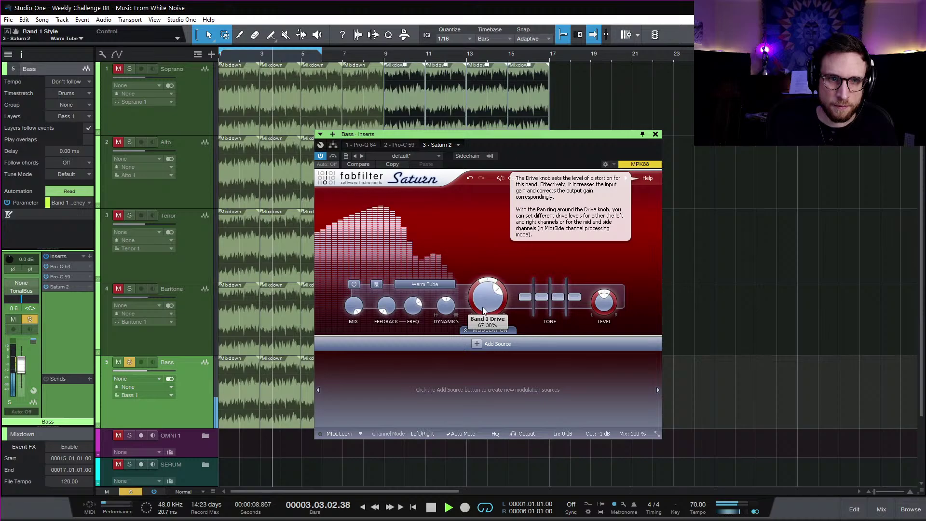
{"action": "left_click_drag", "start_coordinate": [486, 305], "coordinate": [485, 298]}
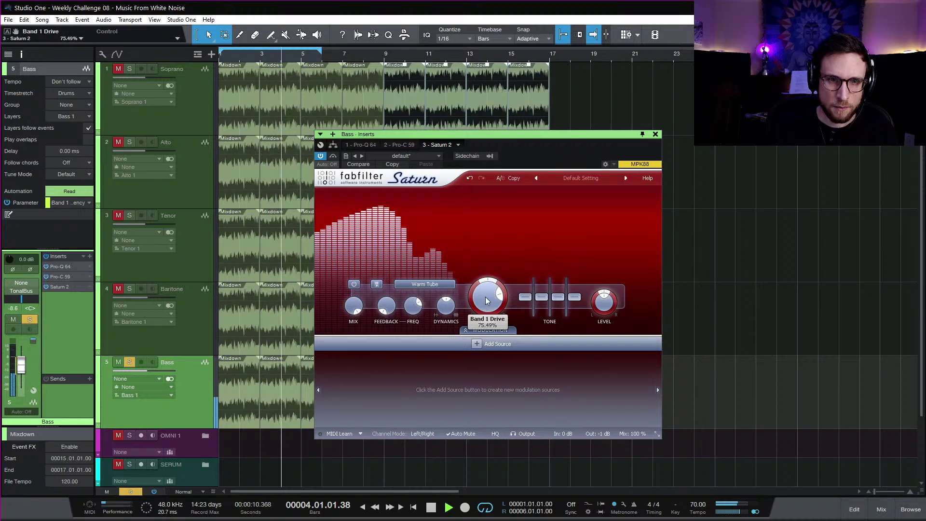
{"action": "left_click", "coordinate": [495, 434]}
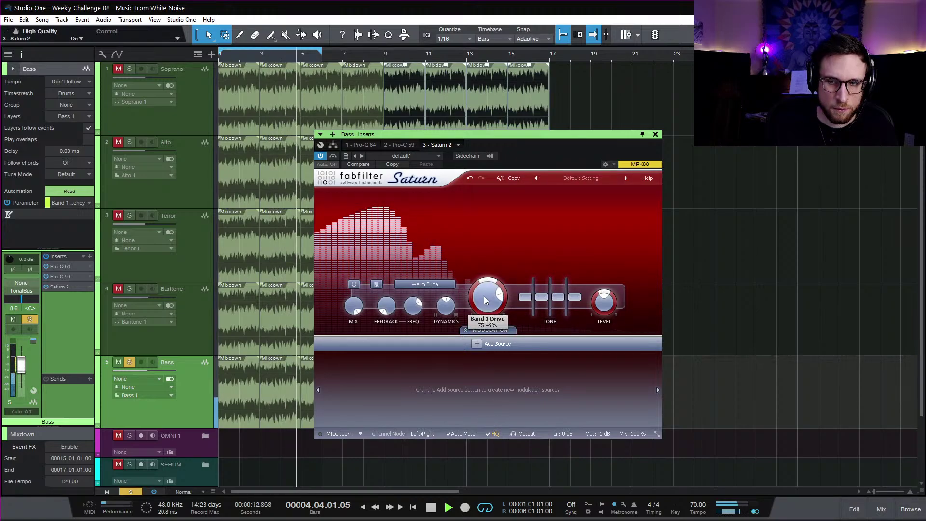
{"action": "mouse_move", "coordinate": [486, 301]}
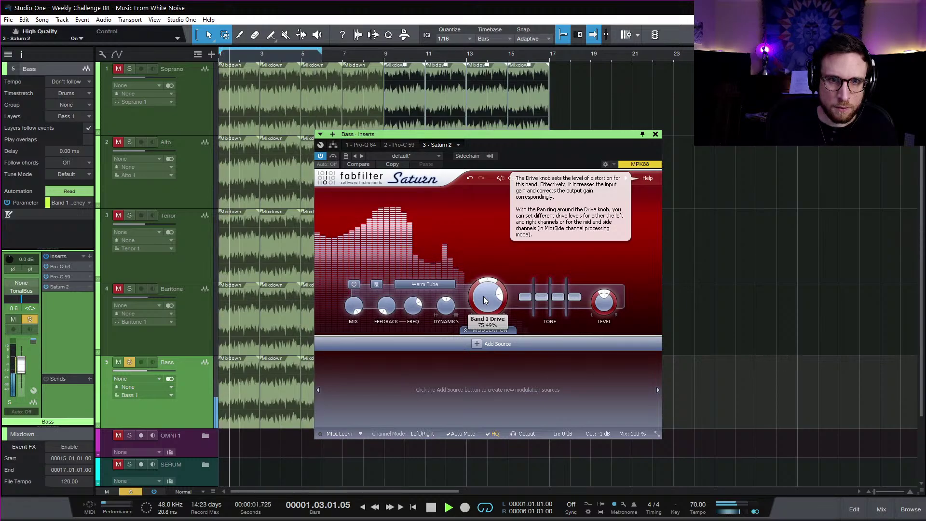
{"action": "left_click", "coordinate": [655, 134]}
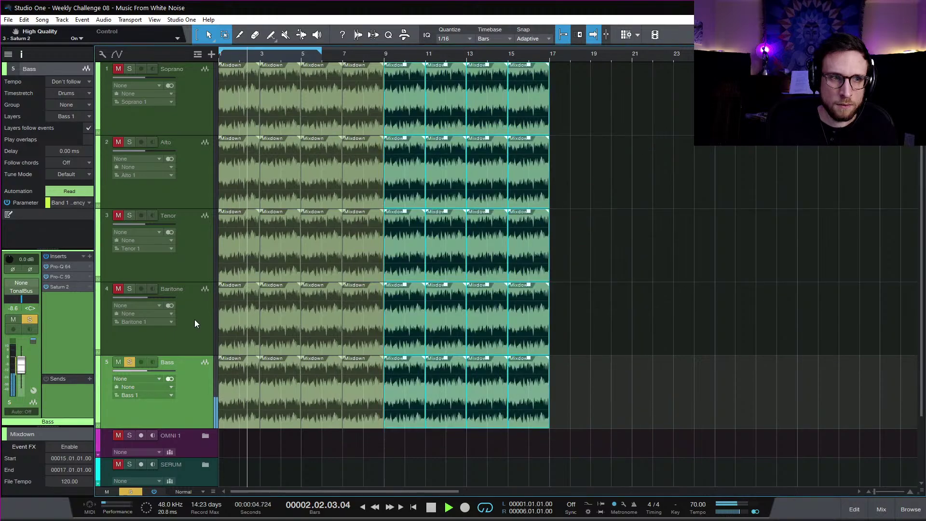
Step: Add Pro-Q 3 after Saturn on the Bass with a 36 dB/oct low cut at 28.842 Hz, and stop playback
{"action": "left_click", "coordinate": [90, 257]}
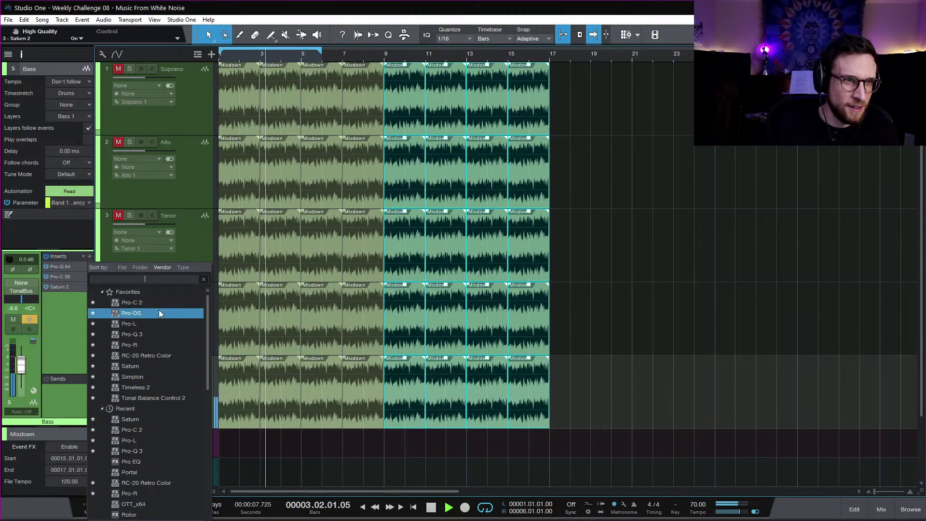
{"action": "left_click", "coordinate": [161, 334]}
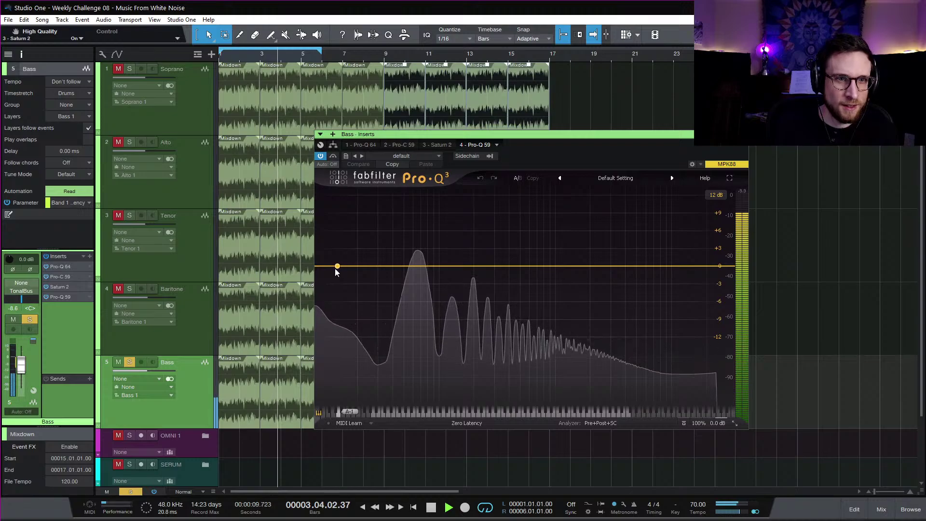
{"action": "left_click_drag", "start_coordinate": [337, 267], "coordinate": [376, 267]}
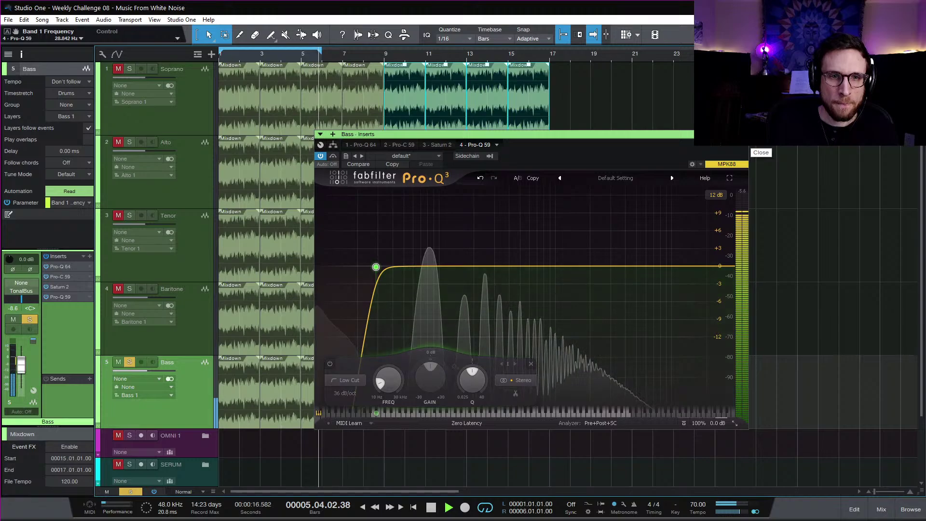
{"action": "left_click", "coordinate": [743, 135]}
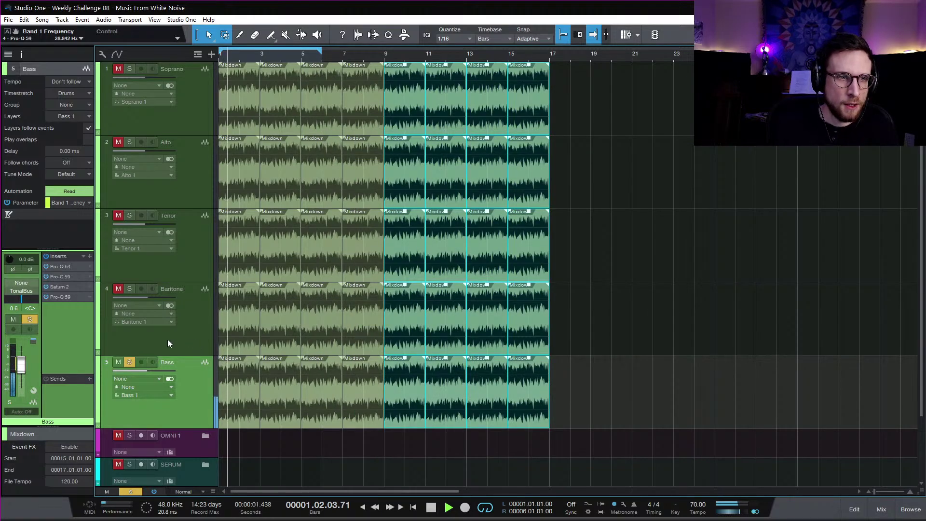
{"action": "key", "text": "space"}
Step: Show the mixer, copy Saturn and the low-cut Pro-Q 3 from Bass to the Baritone inserts, and solo Baritone
{"action": "left_click", "coordinate": [875, 509]}
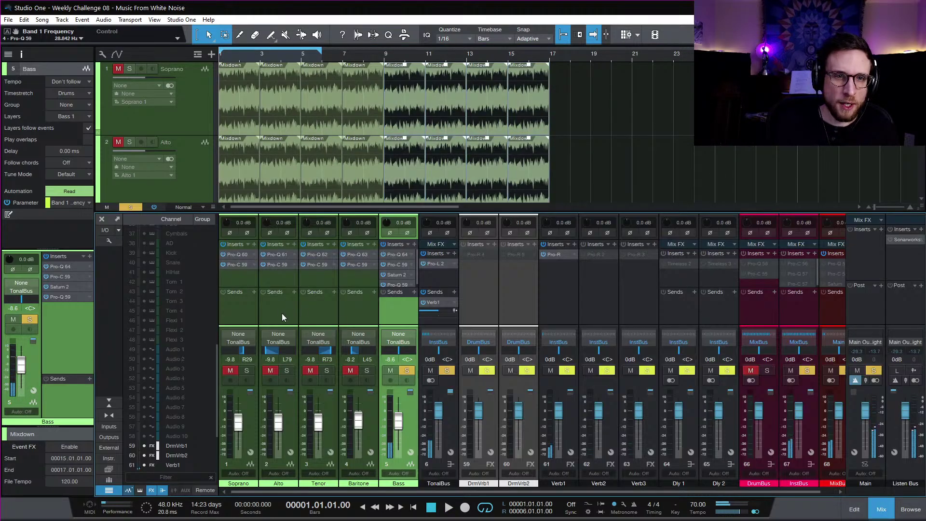
{"action": "left_click_drag", "start_coordinate": [401, 276], "coordinate": [359, 275]}
{"action": "left_click_drag", "start_coordinate": [440, 143], "coordinate": [667, 137]}
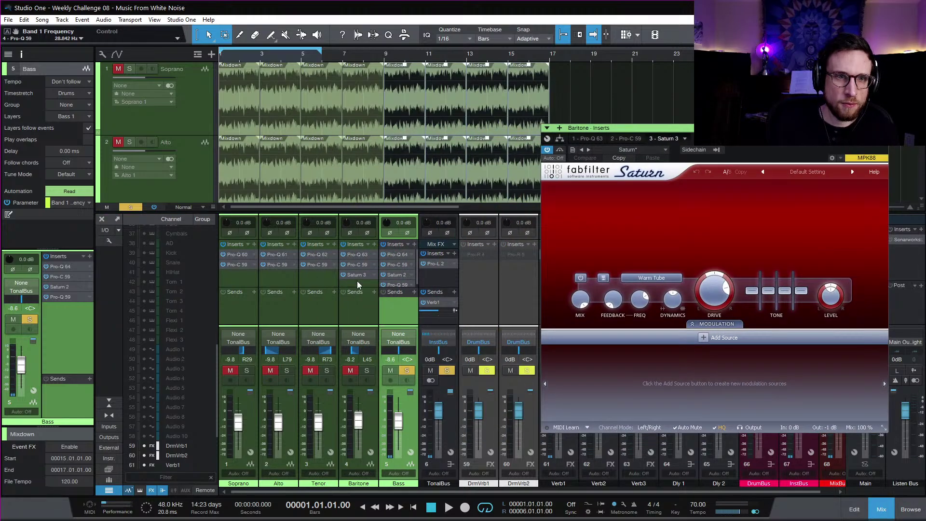
{"action": "left_click", "coordinate": [367, 318]}
{"action": "left_click_drag", "start_coordinate": [374, 289], "coordinate": [359, 285]}
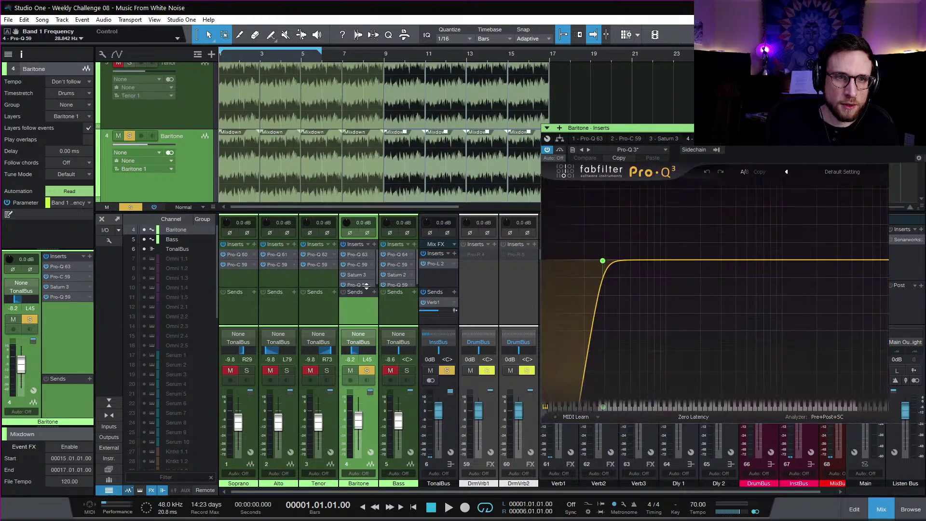
Step: Set the Baritone Pro-Q 3 low cut to 46.036 Hz while listening to the soloed track
{"action": "key", "text": "space"}
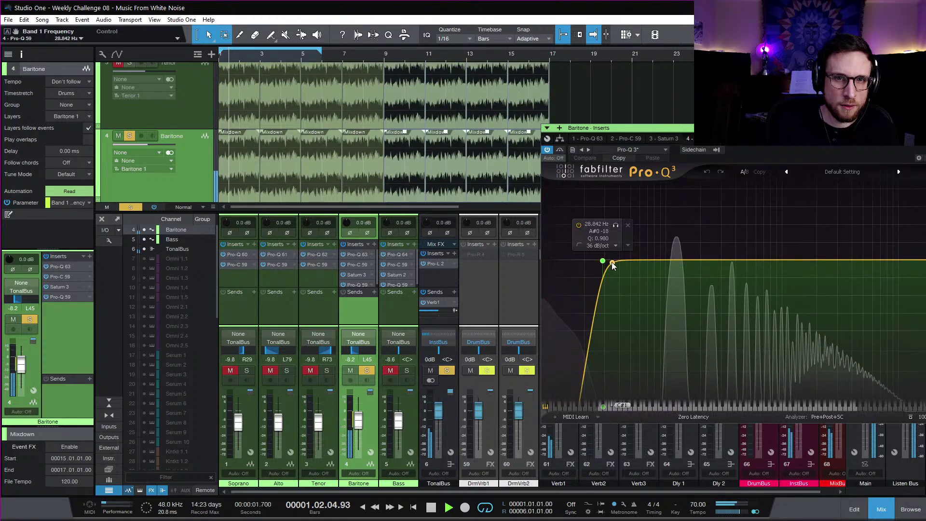
{"action": "left_click_drag", "start_coordinate": [616, 262], "coordinate": [627, 263]}
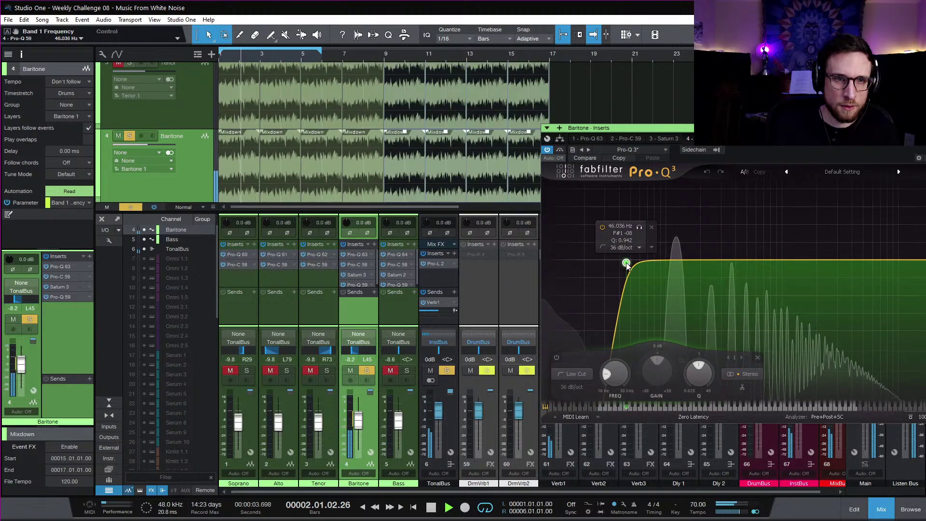
{"action": "key", "text": "space"}
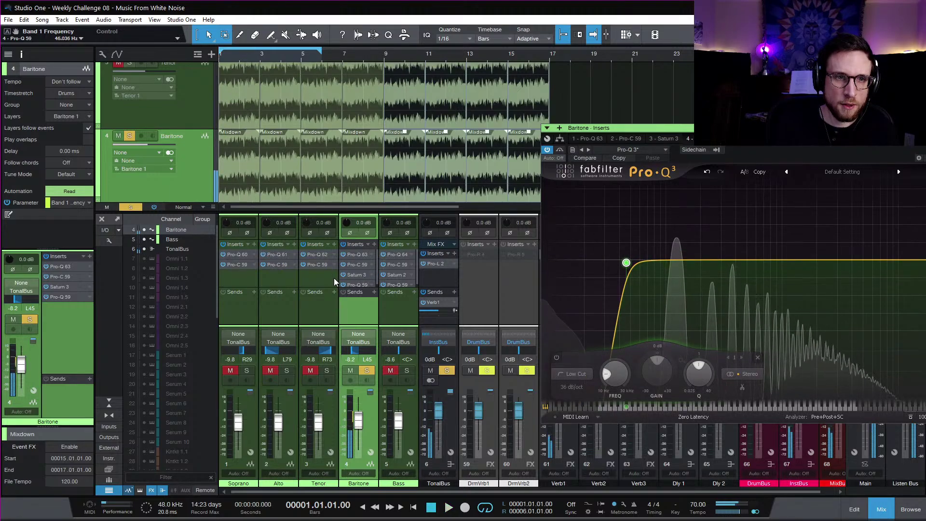
Step: Copy Saturn and the low-cut Pro-Q 3 from Baritone to Tenor, solo Tenor, and play it with its Saturn open
{"action": "left_click_drag", "start_coordinate": [358, 274], "coordinate": [318, 284]}
{"action": "left_click", "coordinate": [318, 318]}
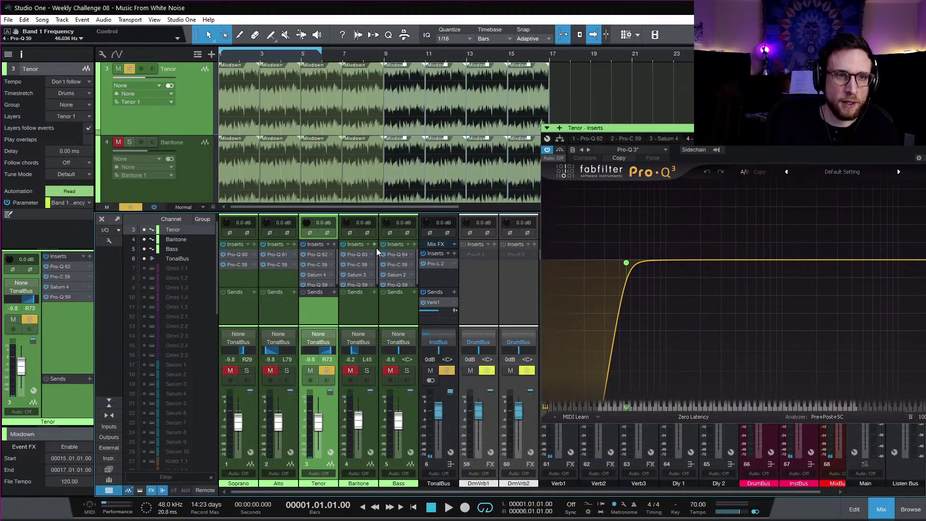
{"action": "left_click", "coordinate": [320, 276]}
{"action": "key", "text": "space"}
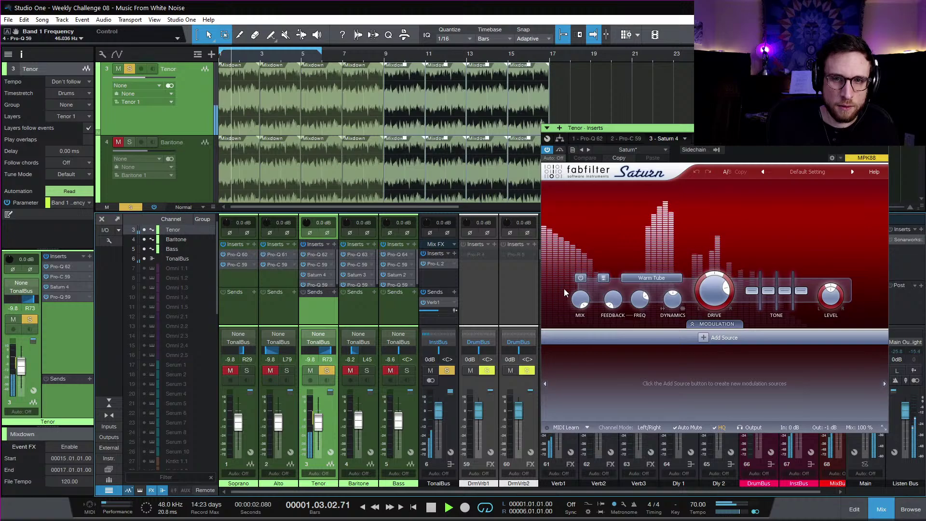
Step: Set the Tenor Pro-Q 3 low cut to 74.896 Hz while listening to the soloed track
{"action": "left_click", "coordinate": [322, 283]}
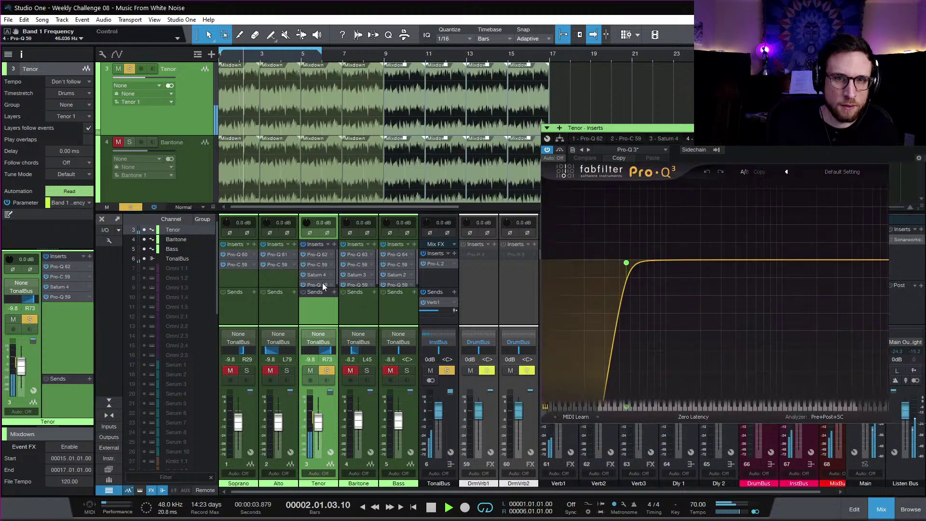
{"action": "left_click_drag", "start_coordinate": [626, 263], "coordinate": [652, 269]}
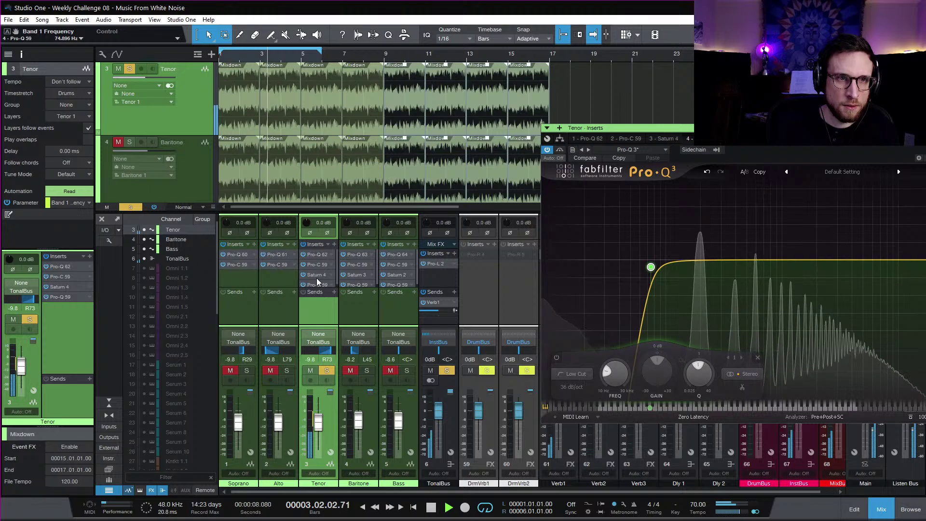
{"action": "key", "text": "space"}
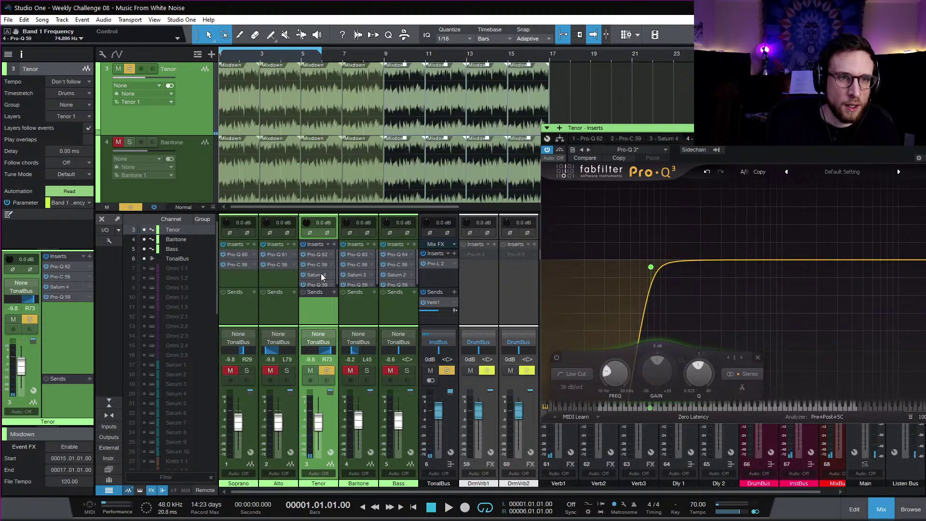
Step: Copy Saturn and the low-cut Pro-Q 3 from Tenor to the Alto inserts, solo Alto, and play it
{"action": "left_click_drag", "start_coordinate": [321, 273], "coordinate": [284, 286]}
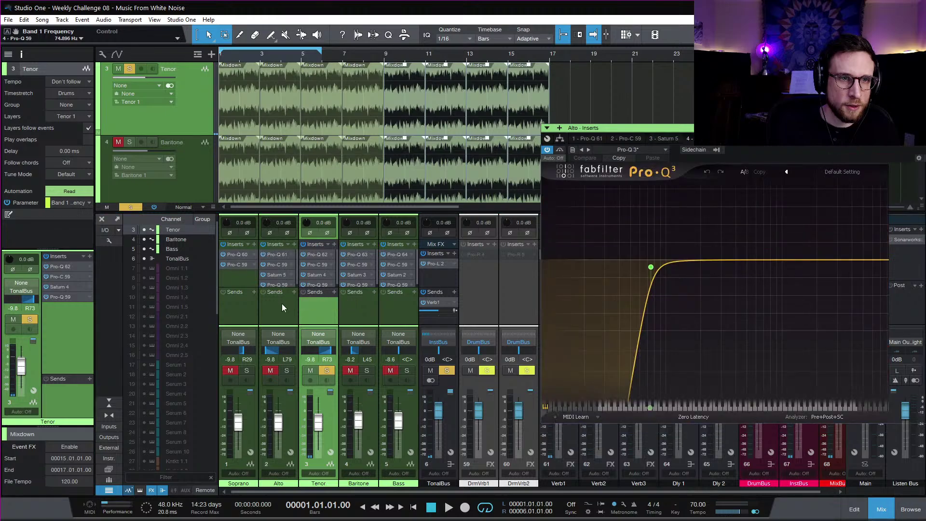
{"action": "left_click", "coordinate": [283, 308]}
{"action": "key", "text": "space"}
{"action": "mouse_move", "coordinate": [653, 269]}
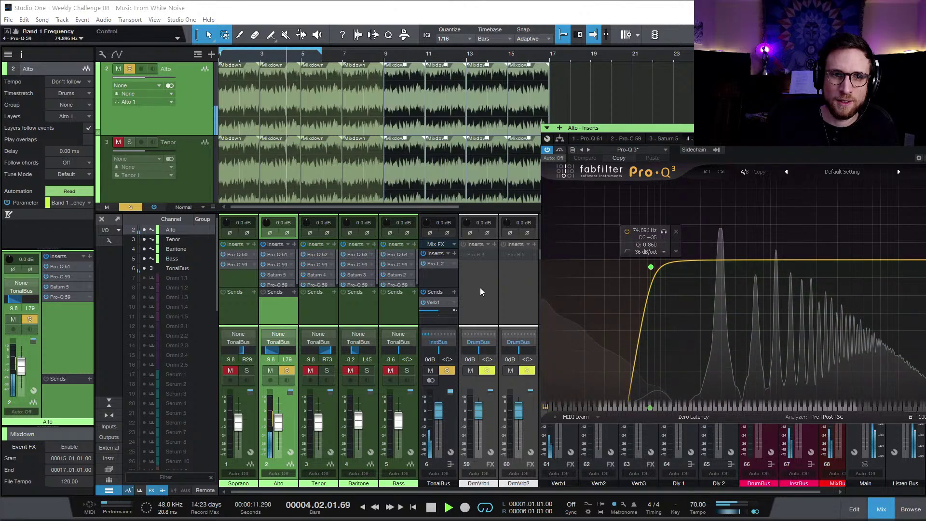
Step: Copy Saturn and the low-cut Pro-Q 3 from Tenor to the Soprano inserts, solo Soprano, and play it
{"action": "key", "text": "space"}
{"action": "left_click", "coordinate": [314, 311]}
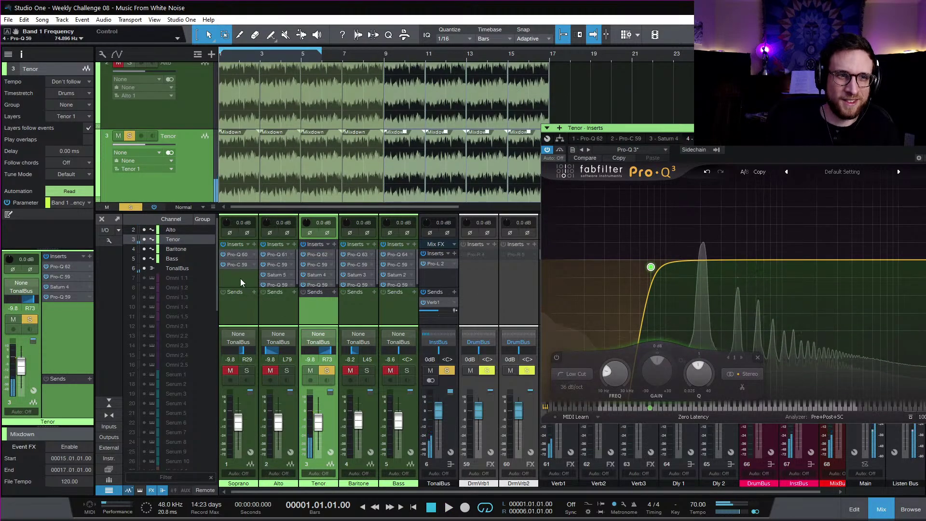
{"action": "left_click", "coordinate": [240, 280]}
{"action": "left_click_drag", "start_coordinate": [316, 275], "coordinate": [241, 285]}
{"action": "key", "text": "space"}
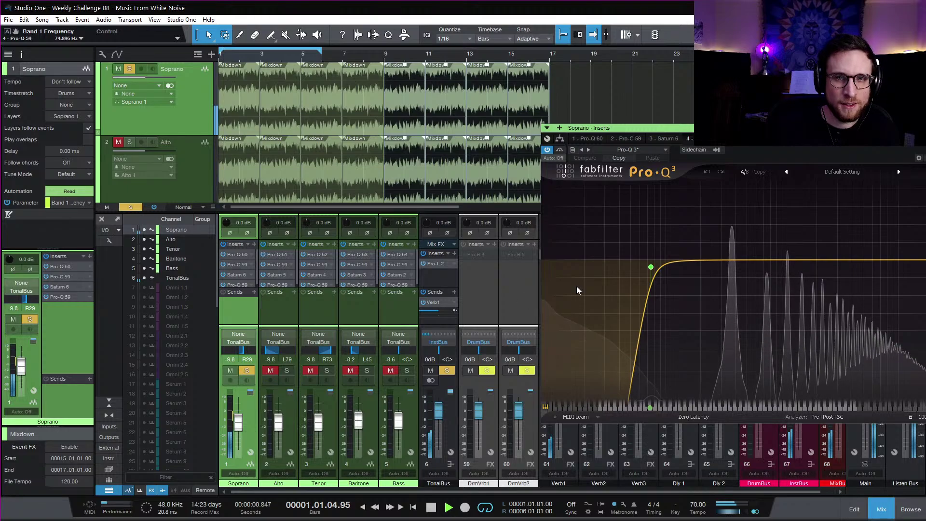
Step: Set the Soprano Saturn drive to 50.26% while listening to the soloed track
{"action": "left_click_drag", "start_coordinate": [651, 268], "coordinate": [708, 317]}
{"action": "left_click", "coordinate": [236, 275]}
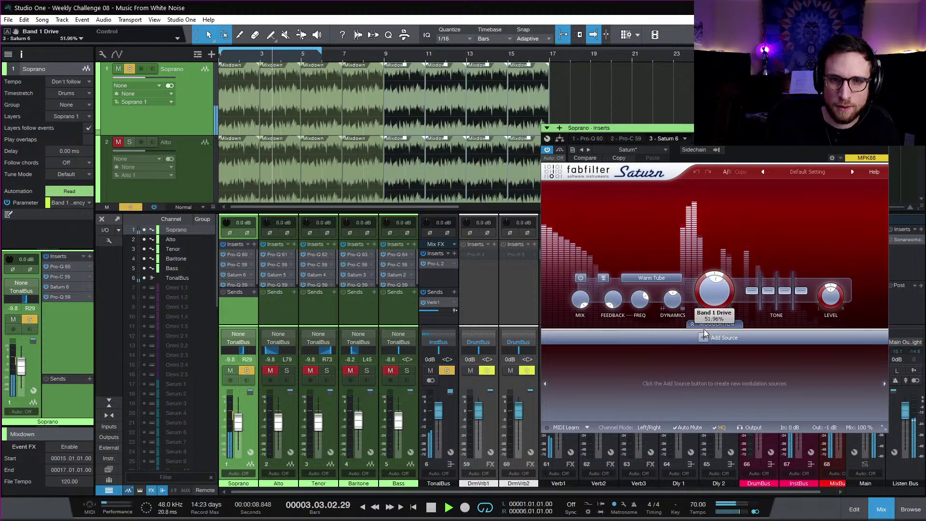
{"action": "left_click_drag", "start_coordinate": [706, 336], "coordinate": [706, 336]}
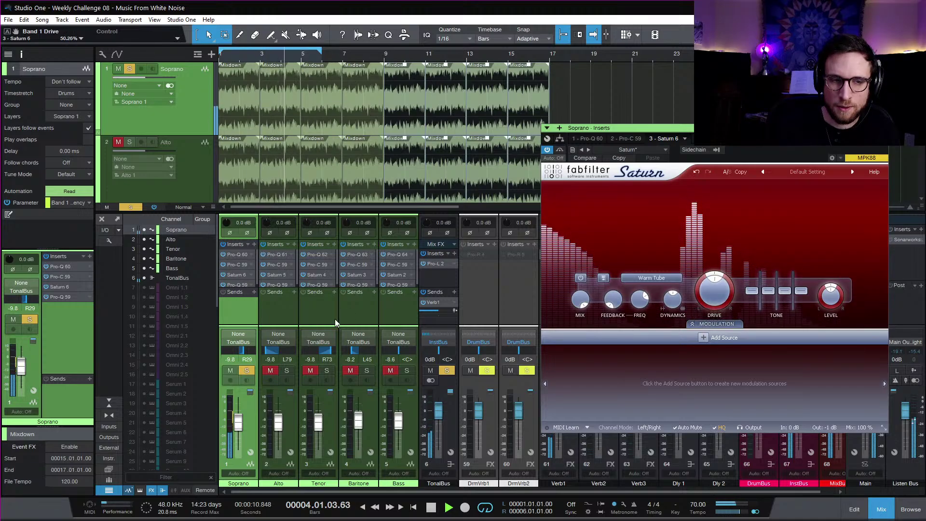
Step: Set the Saturn drive to 53.78% on Alto and 62.46% on Tenor, soloing each track while it plays
{"action": "left_click", "coordinate": [279, 275]}
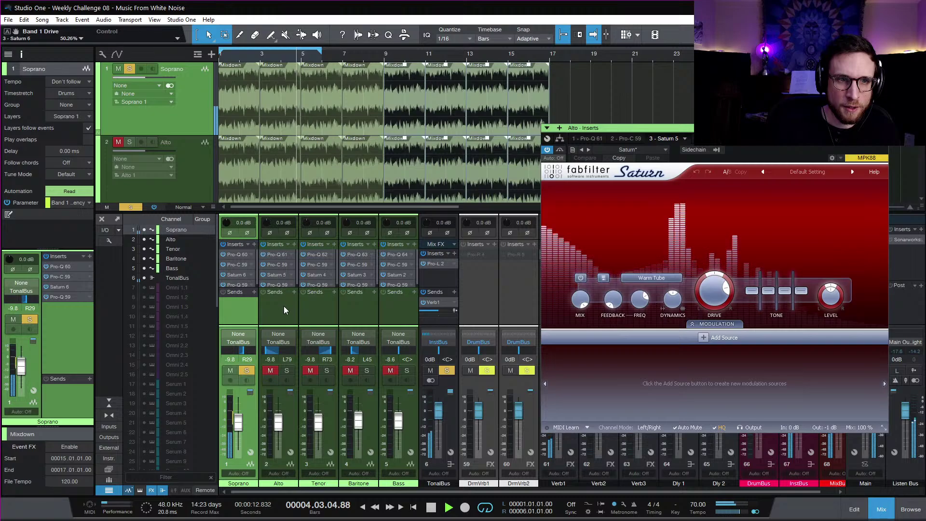
{"action": "left_click_drag", "start_coordinate": [714, 297], "coordinate": [707, 326]}
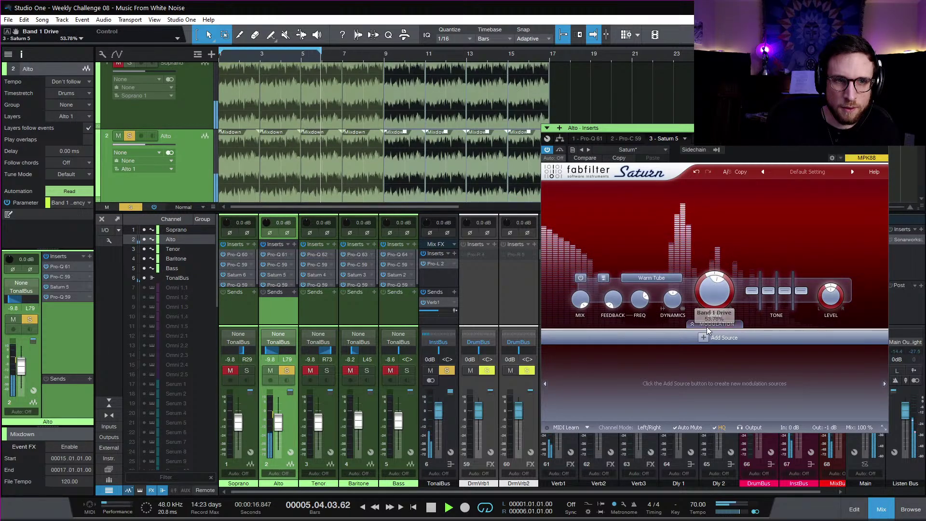
{"action": "left_click", "coordinate": [331, 309]}
{"action": "left_click", "coordinate": [318, 274]}
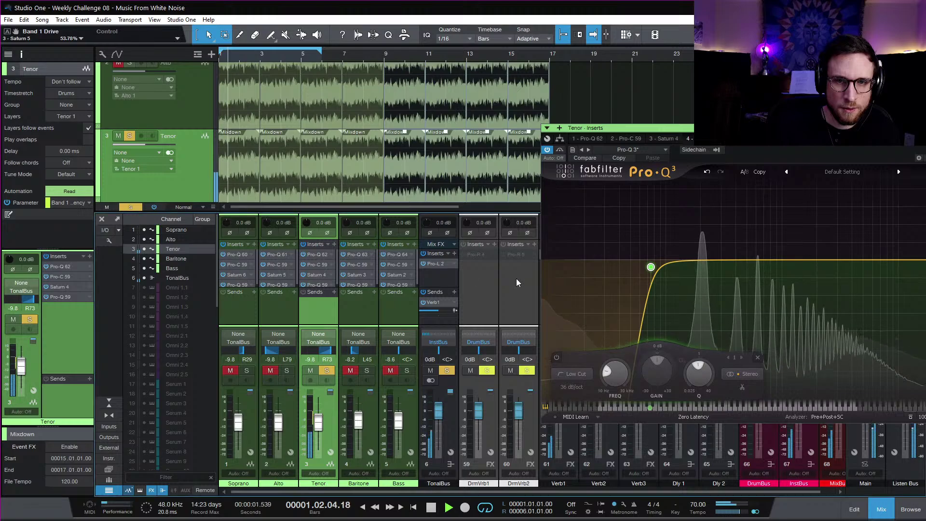
{"action": "left_click_drag", "start_coordinate": [711, 307], "coordinate": [711, 314]}
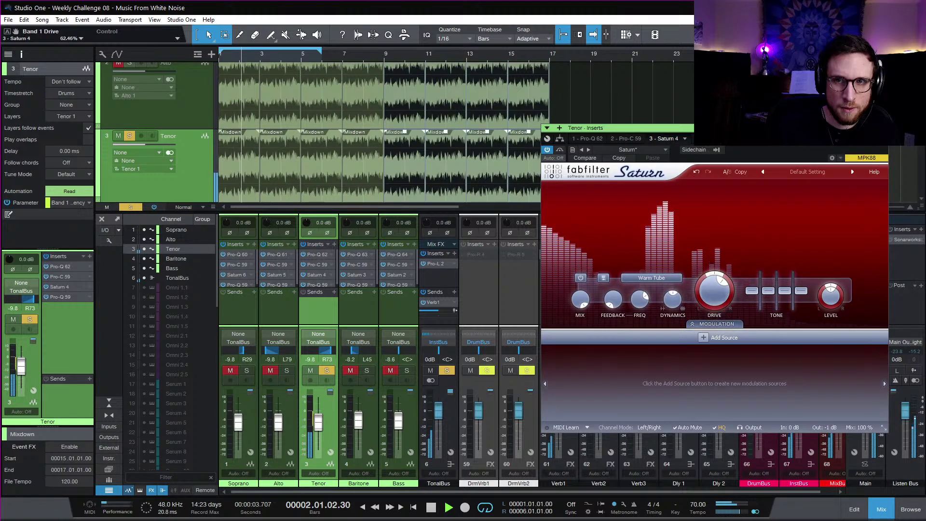
Step: Close the Saturn window, unsolo Tenor, hide the mixer, and listen to the full progression in the arrangement
{"action": "left_click", "coordinate": [883, 127]}
{"action": "left_click", "coordinate": [329, 370]}
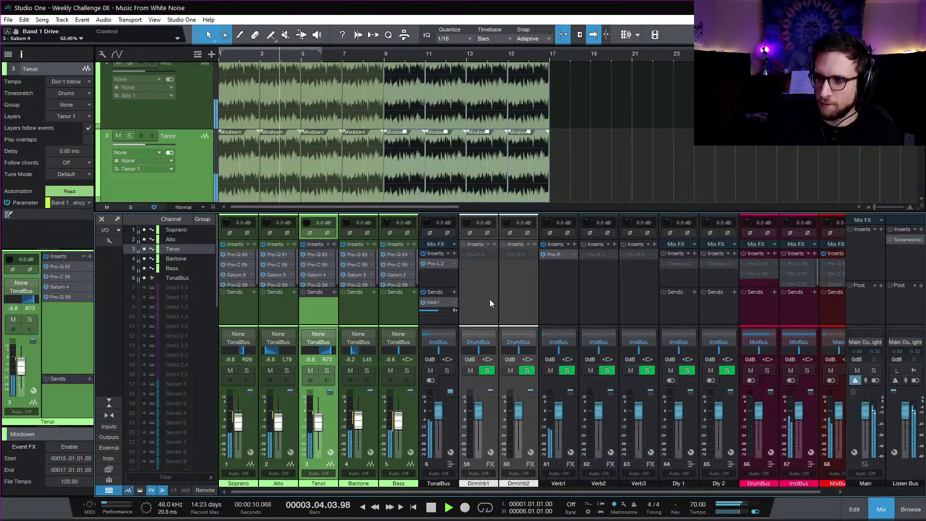
{"action": "left_click", "coordinate": [886, 510]}
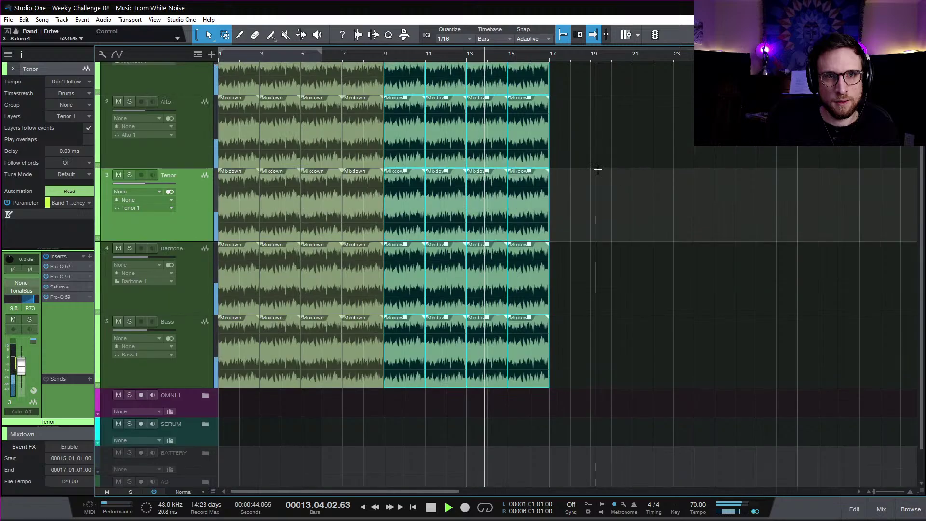
{"action": "scroll", "coordinate": [593, 145], "scroll_direction": "up", "scroll_amount": 2}
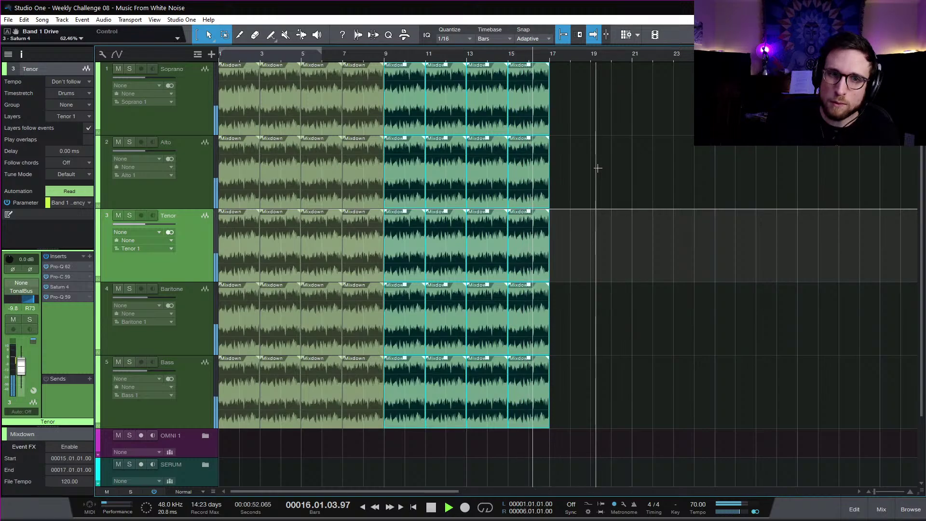
{"action": "key", "text": "space"}
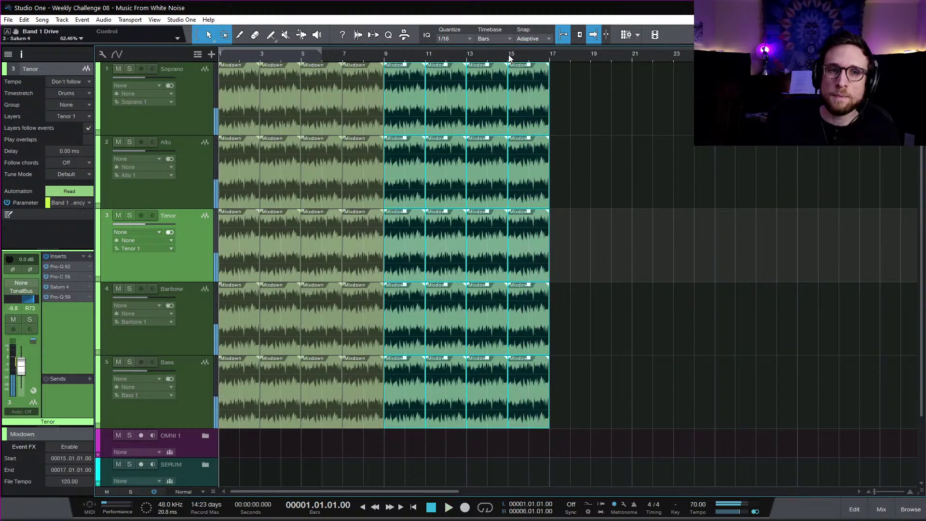
Step: Place the playhead at bar 7 and show the automation envelopes of all five voices
{"action": "left_click", "coordinate": [582, 139]}
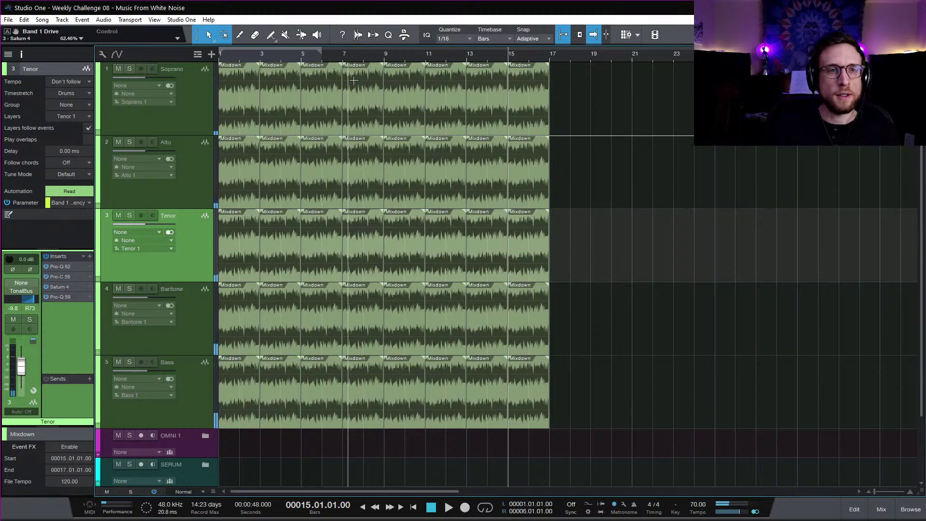
{"action": "left_click", "coordinate": [343, 56]}
{"action": "left_click", "coordinate": [354, 110]}
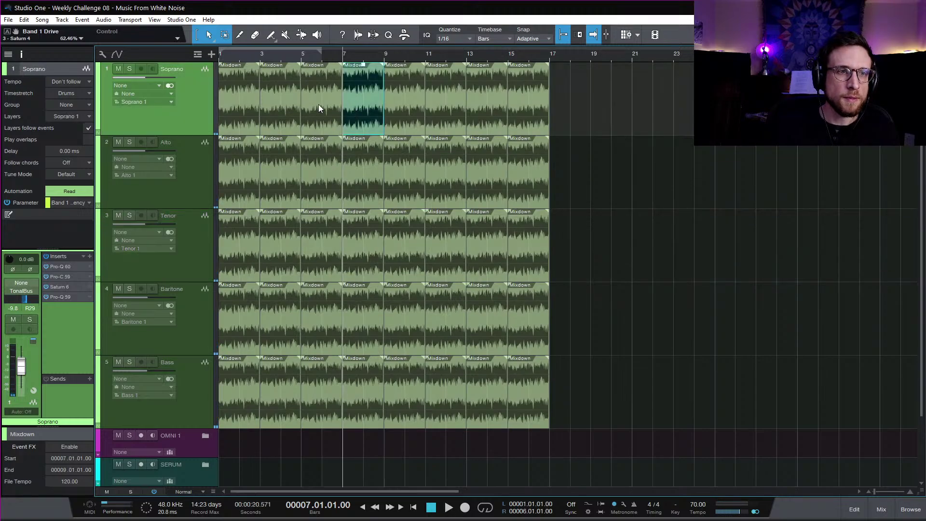
{"action": "key", "text": "a"}
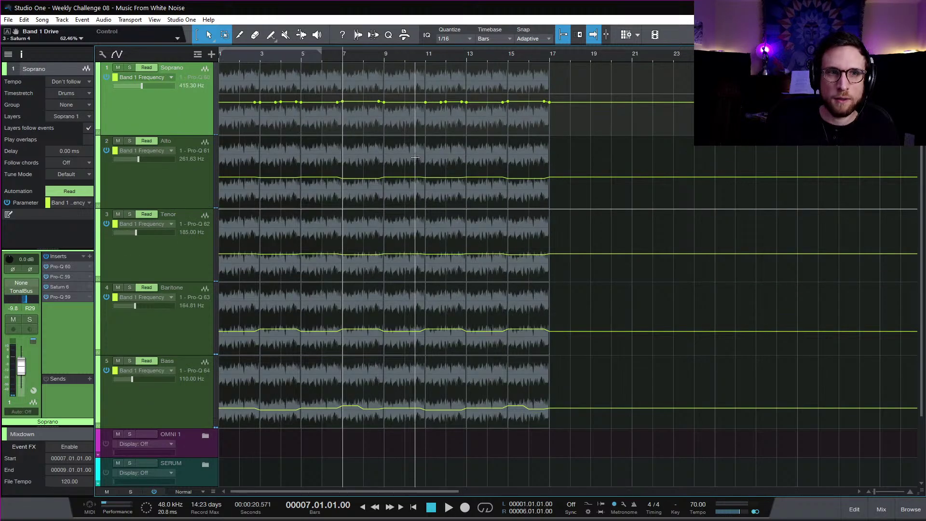
{"action": "key", "text": "e"}
{"action": "key", "text": "e"}
{"action": "key", "text": "e"}
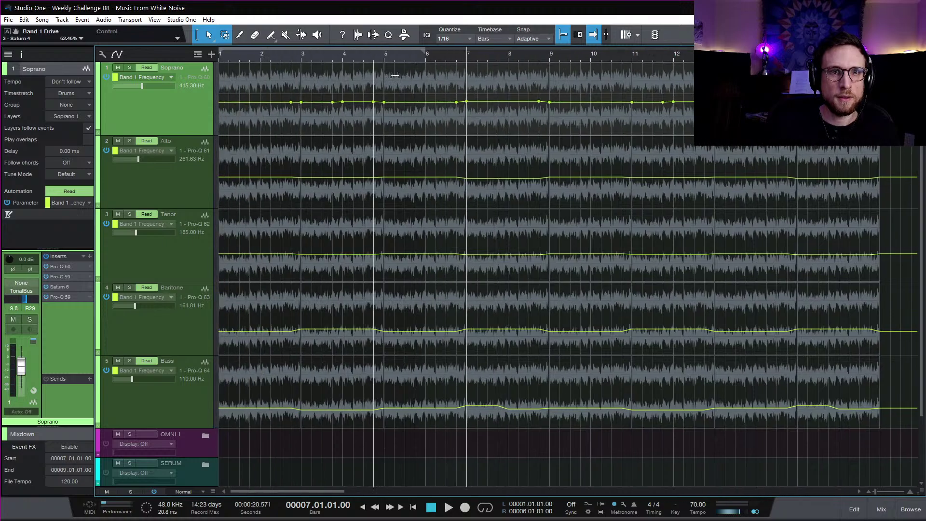
Step: Play the passage leading into bar 7 to check the chord change there
{"action": "left_click", "coordinate": [456, 60]}
{"action": "key", "text": "space"}
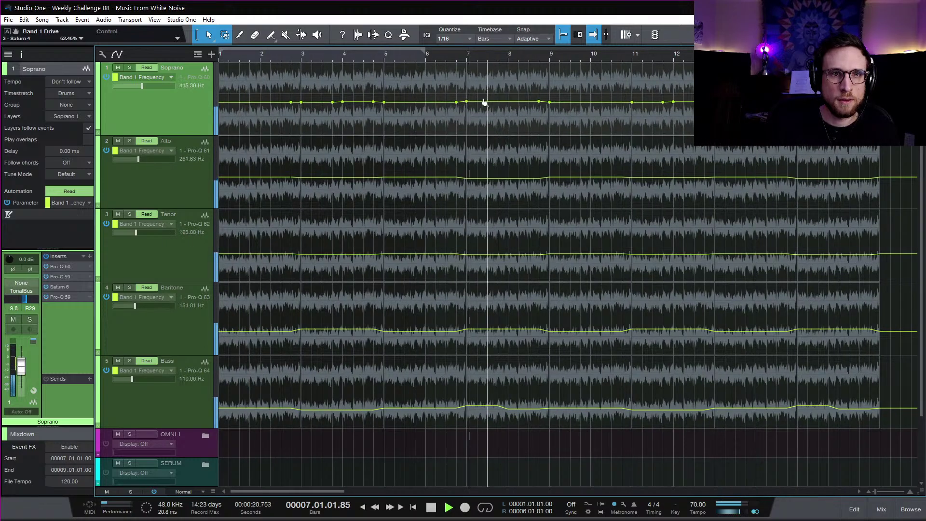
{"action": "key", "text": "space"}
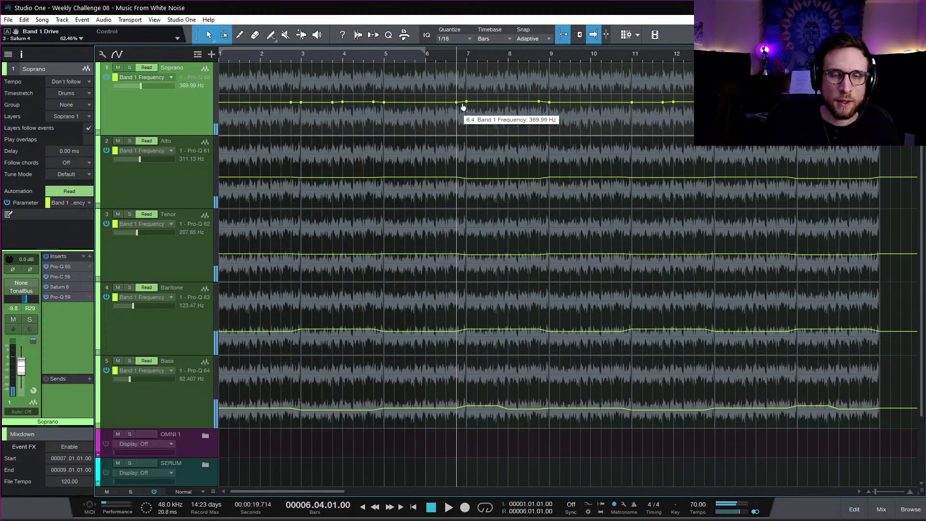
{"action": "left_click", "coordinate": [384, 58]}
{"action": "key", "text": "space"}
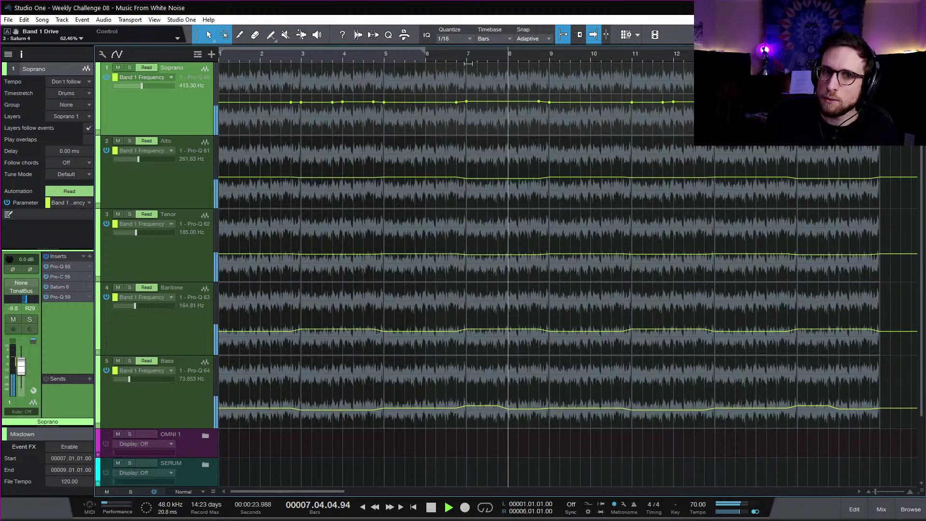
{"action": "key", "text": "space"}
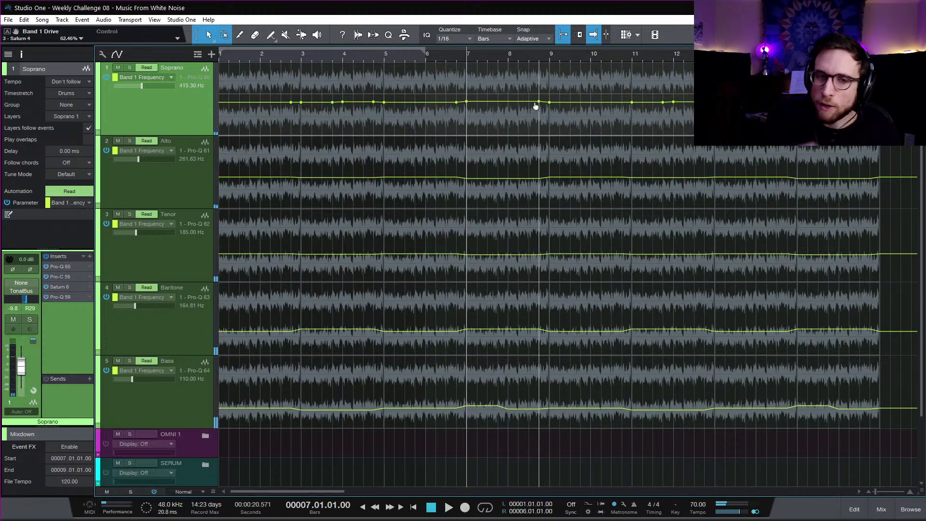
Step: Set the Soprano Band 1 Frequency automation points at bar 7 and bar 8 beat 4 to e4
{"action": "key", "text": "e"}
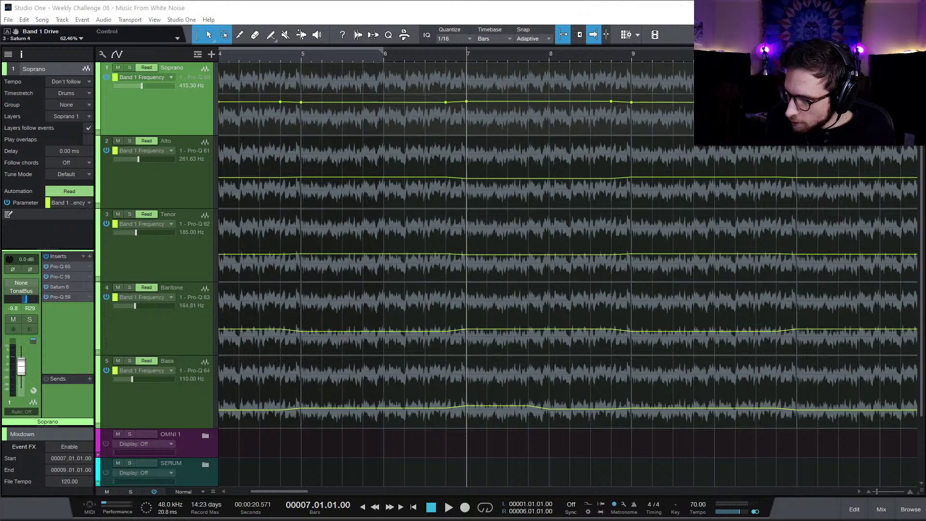
{"action": "left_click", "coordinate": [467, 103]}
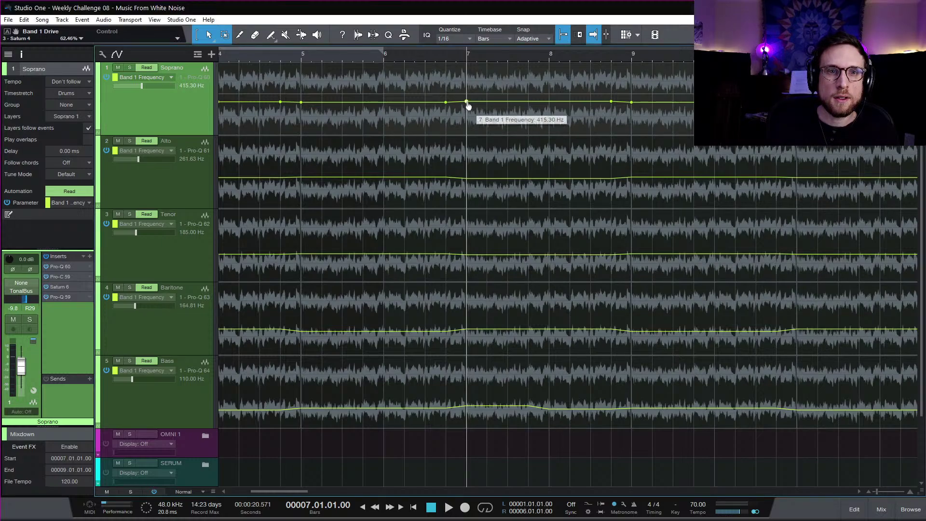
{"action": "right_click", "coordinate": [467, 103]}
{"action": "type", "text": "e4"}
{"action": "key", "text": "Return"}
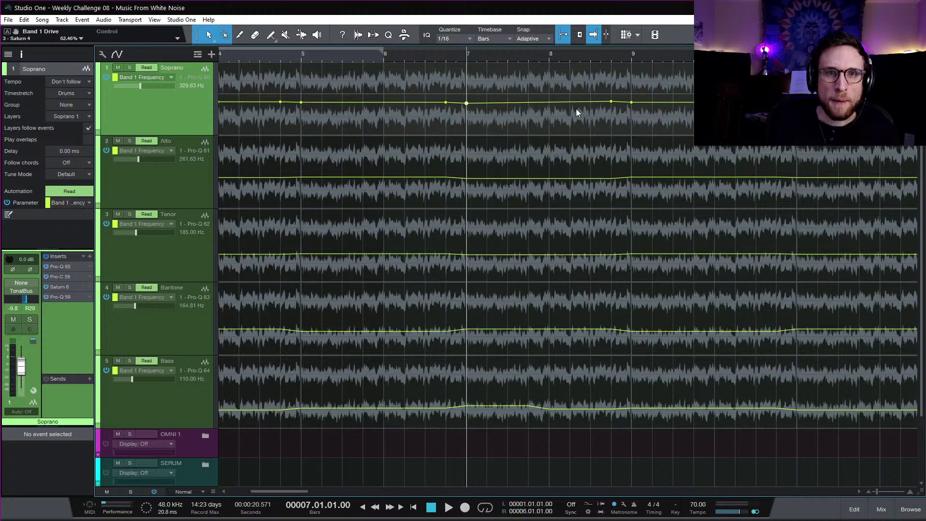
{"action": "right_click", "coordinate": [611, 103]}
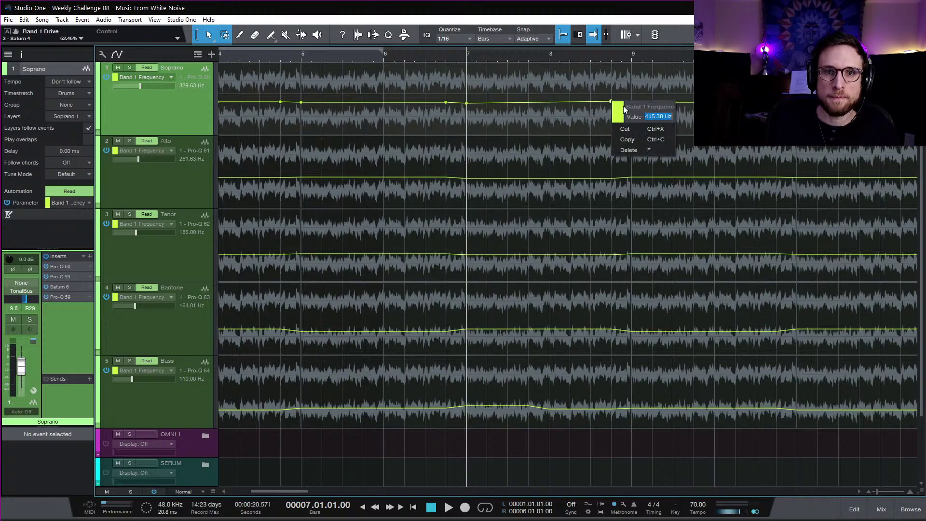
{"action": "type", "text": "e4"}
{"action": "key", "text": "Return"}
Step: Play bars 7 to 9 repeatedly from just before bar 7 to check the new Soprano note
{"action": "key", "text": "space"}
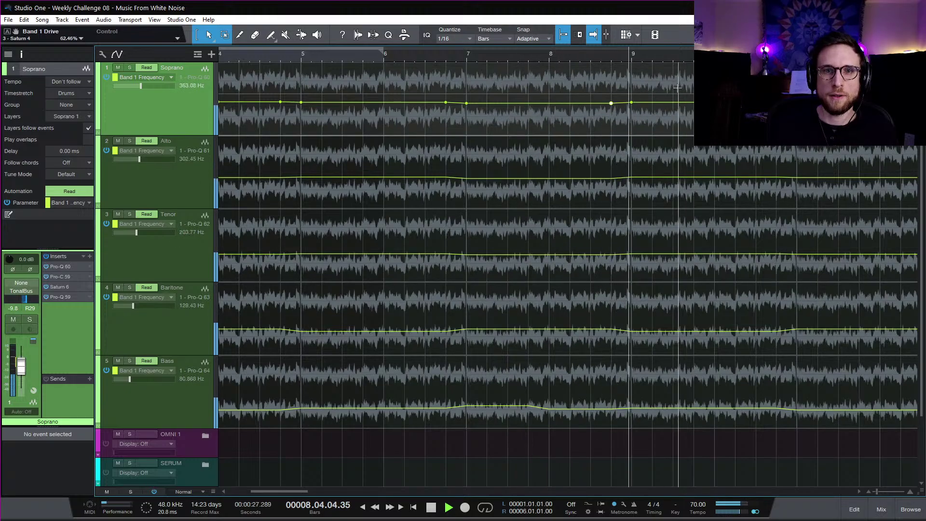
{"action": "key", "text": "space"}
{"action": "left_click", "coordinate": [439, 65]}
{"action": "key", "text": "space"}
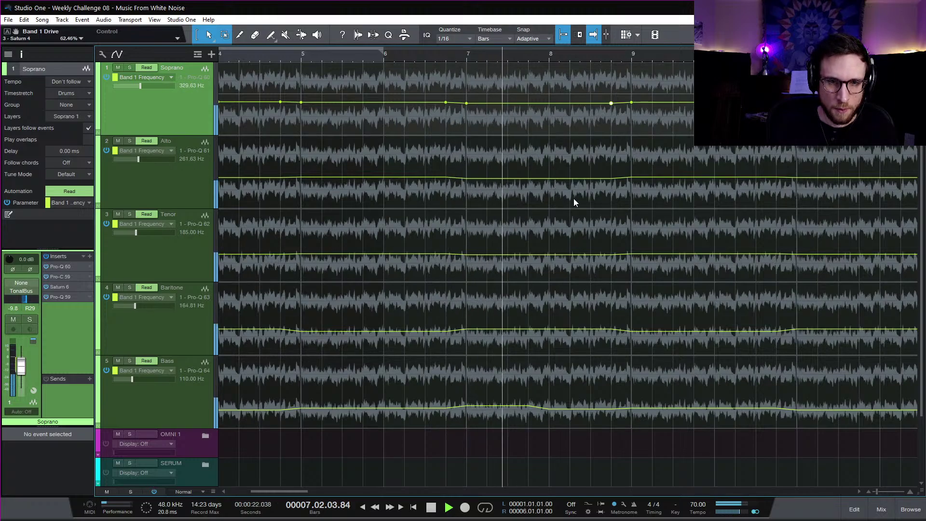
{"action": "key", "text": "space"}
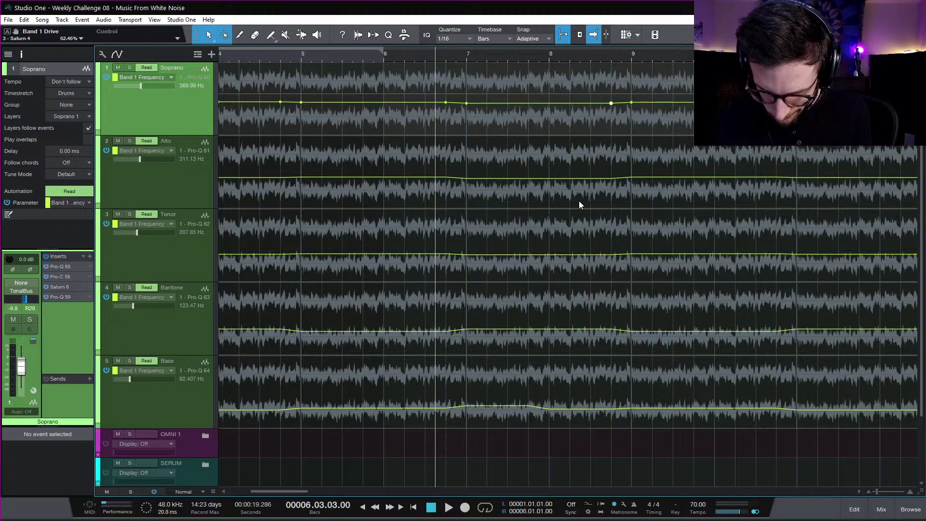
{"action": "key", "text": "space"}
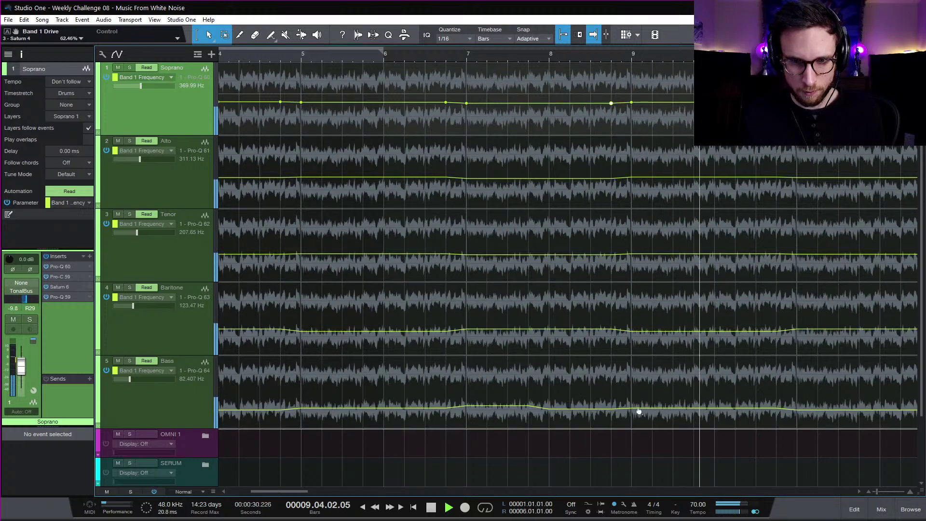
{"action": "key", "text": "space"}
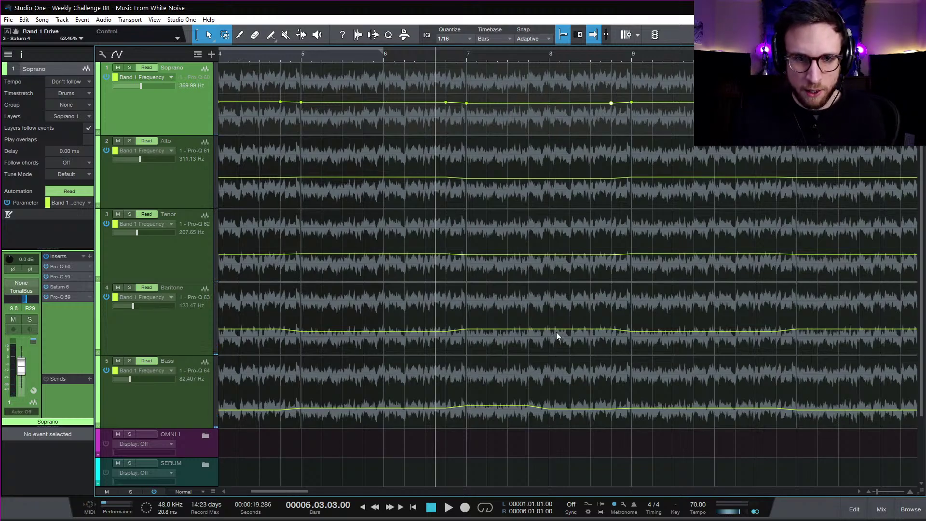
Step: Set the Baritone Band 1 Frequency automation points at bar 8 and bar 8 beat 4 to 110 Hz, and play the result
{"action": "left_click", "coordinate": [530, 334]}
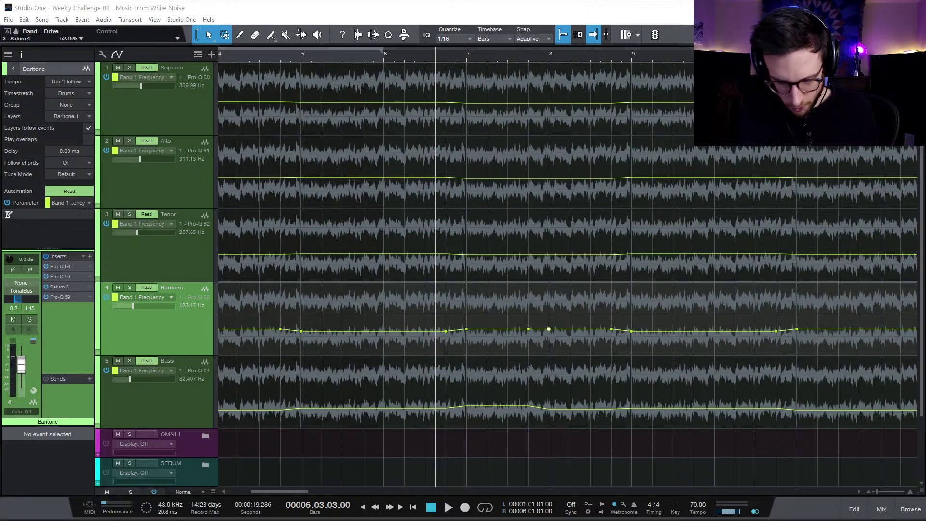
{"action": "right_click", "coordinate": [549, 329]}
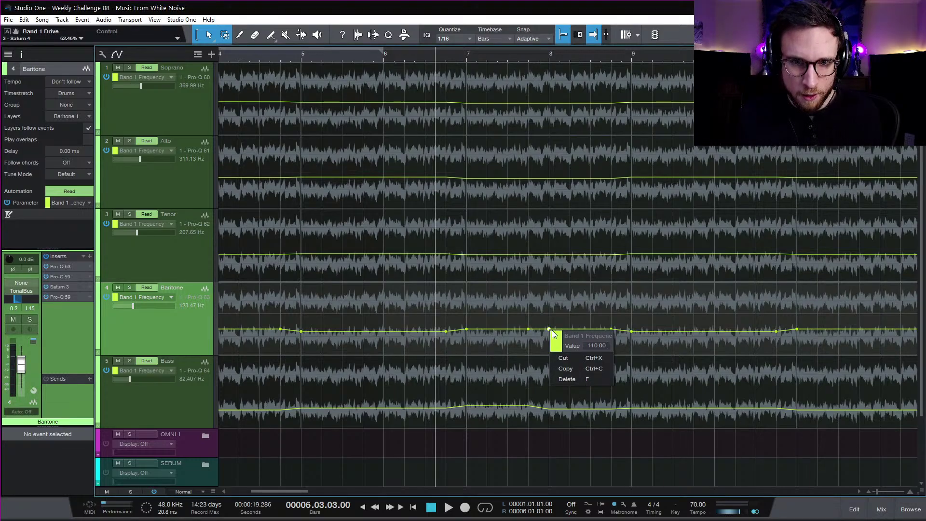
{"action": "type", "text": "110.00"}
{"action": "key", "text": "Return"}
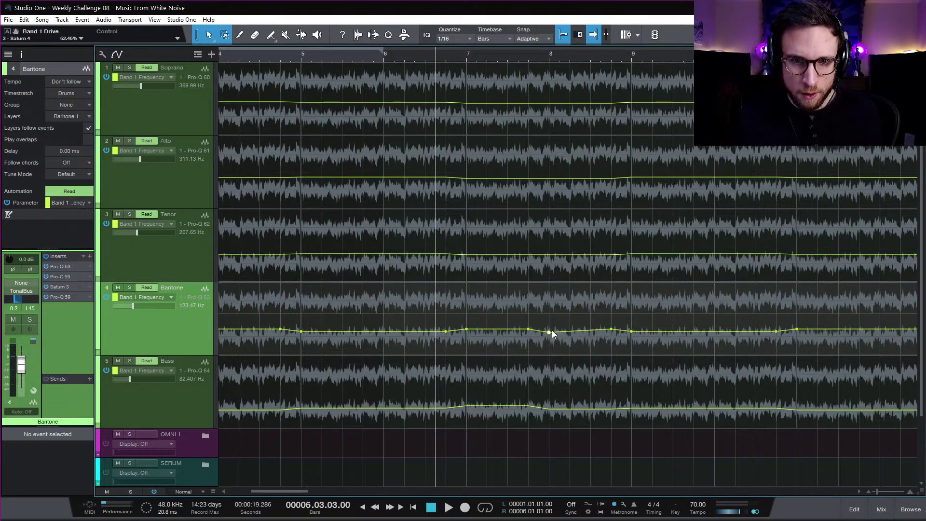
{"action": "right_click", "coordinate": [612, 330]}
{"action": "type", "text": "110"}
{"action": "key", "text": "Return"}
{"action": "key", "text": "space"}
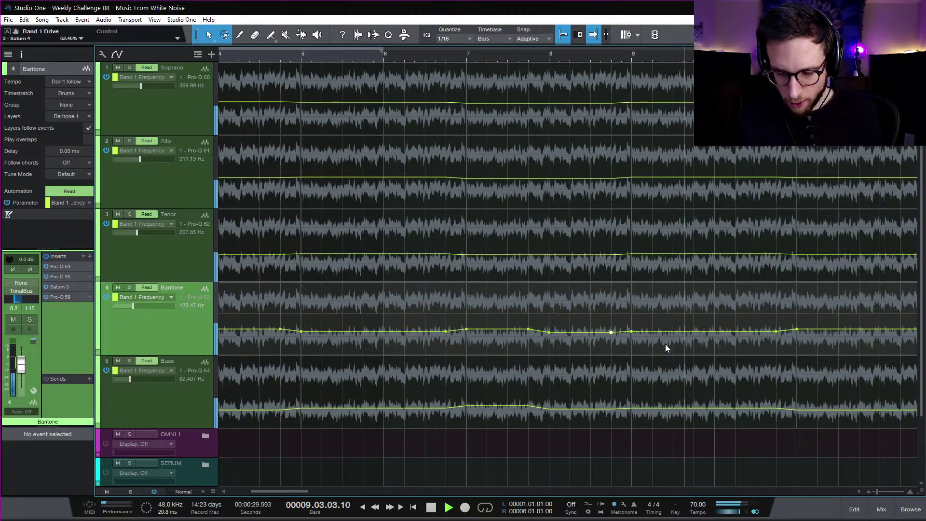
Step: Stop playback and switch all tracks from the automation envelopes to their audio events through bar 17
{"action": "key", "text": "space"}
{"action": "key", "text": "w"}
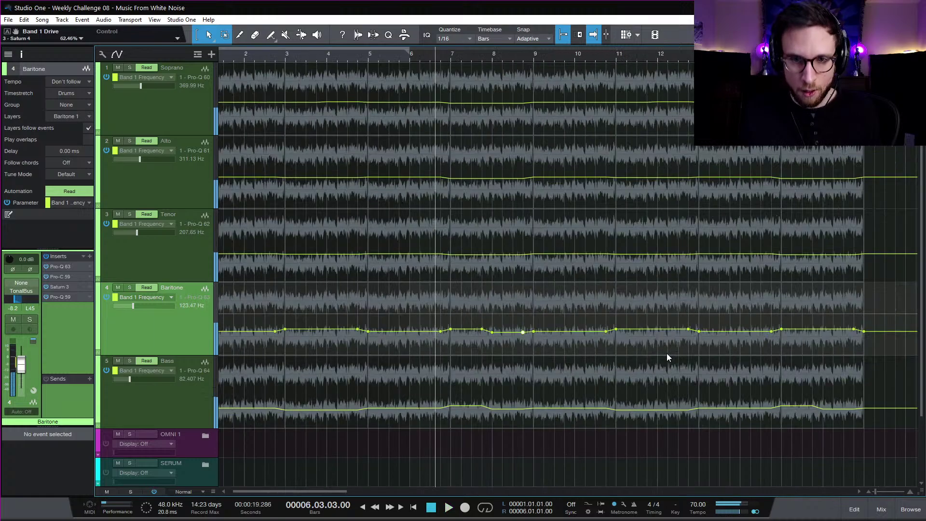
{"action": "key", "text": "w"}
{"action": "key", "text": "a"}
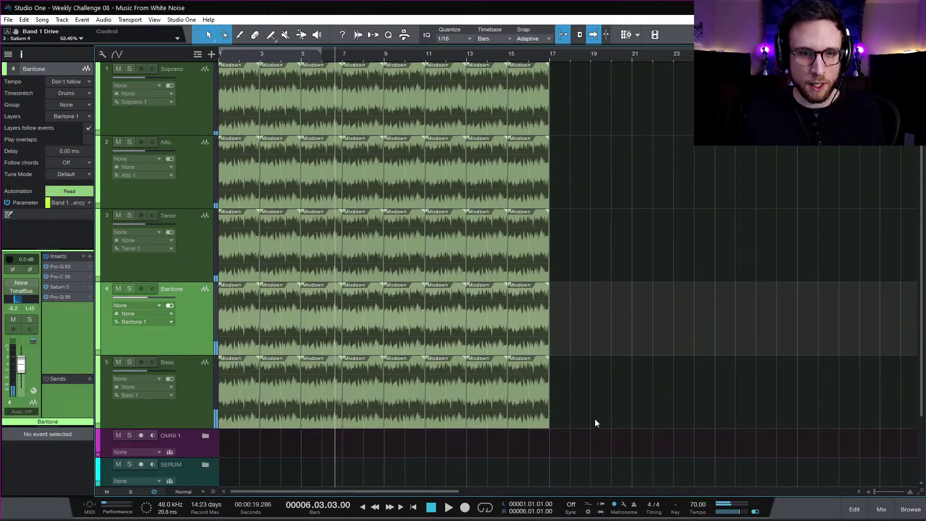
{"action": "left_click_drag", "start_coordinate": [595, 420], "coordinate": [397, 38]}
{"action": "key", "text": "Delete"}
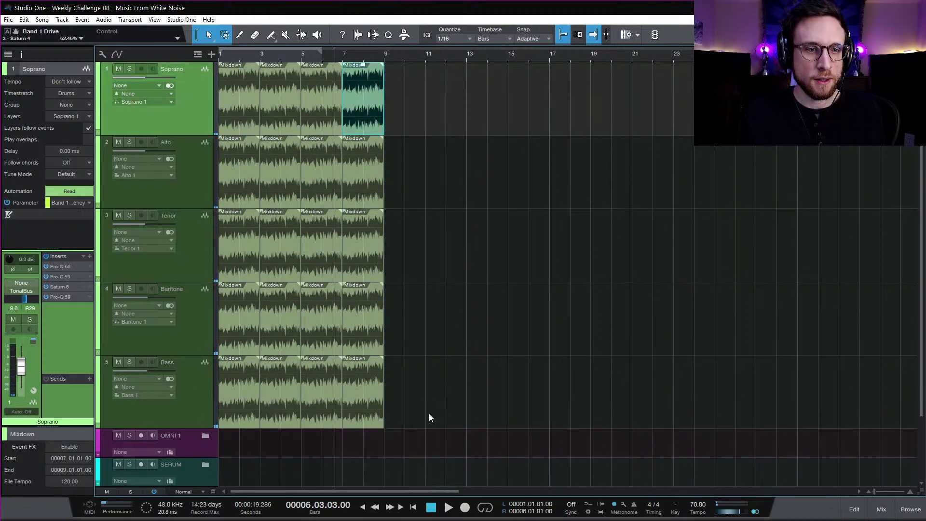
{"action": "left_click_drag", "start_coordinate": [431, 417], "coordinate": [208, 78]}
{"action": "key", "text": "Delete"}
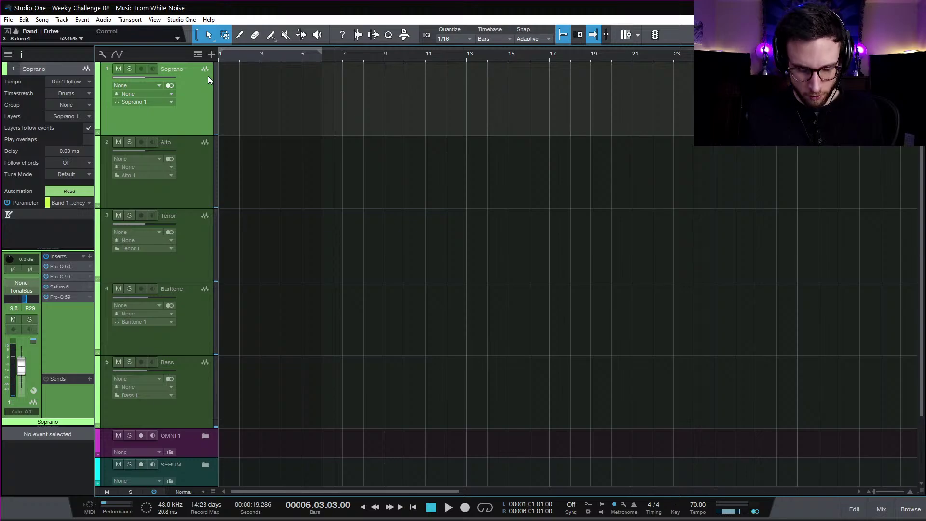
{"action": "key", "text": "ctrl+z"}
{"action": "key", "text": "ctrl+z"}
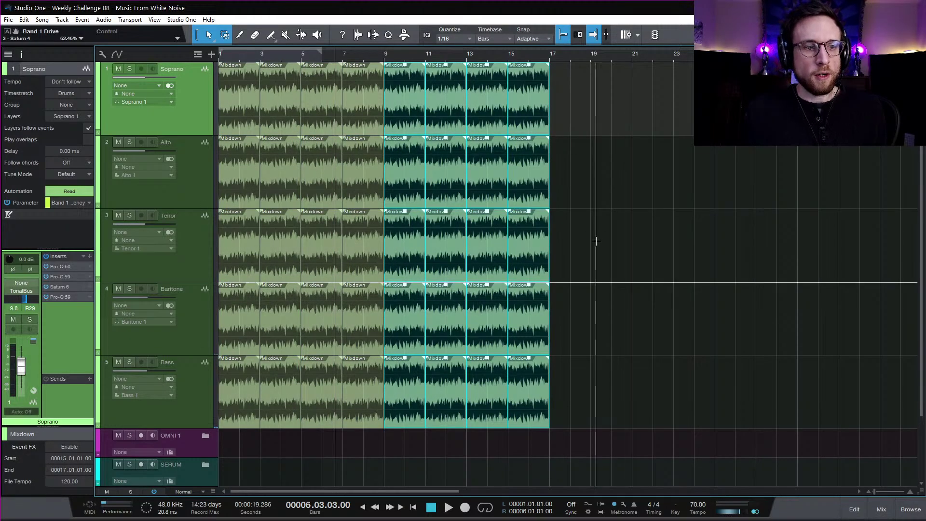
Step: Hide the OMNI 1 and SERUM tracks so that only the five white-noise voices remain in the arrangement
{"action": "scroll", "coordinate": [365, 444], "scroll_direction": "down", "scroll_amount": 1}
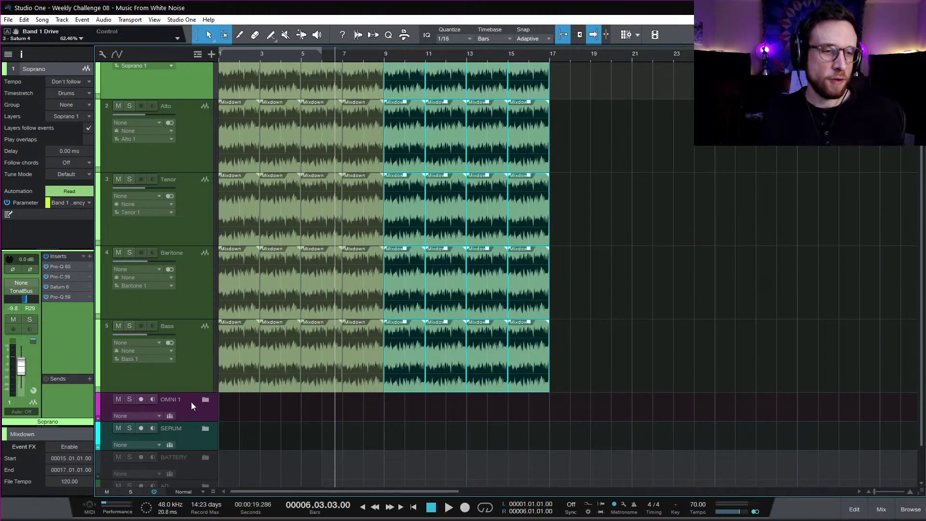
{"action": "left_click", "coordinate": [10, 55]}
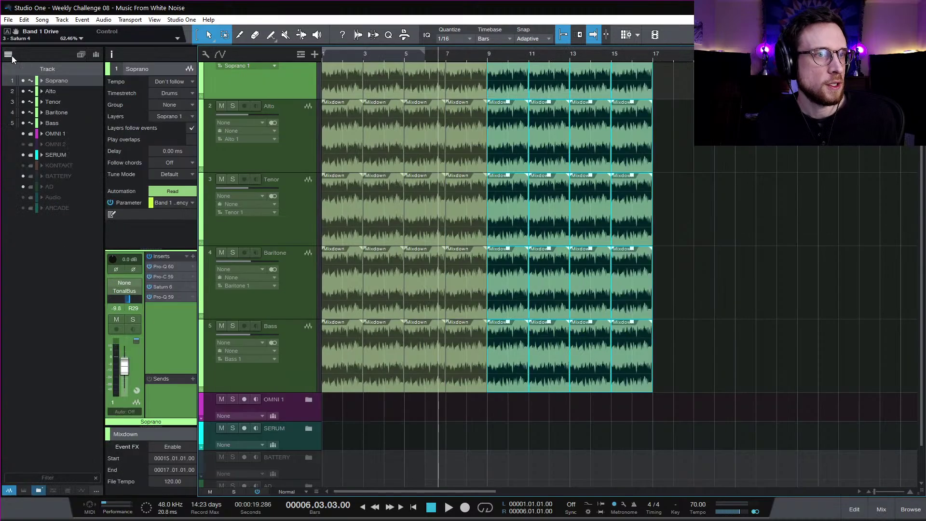
{"action": "left_click", "coordinate": [23, 134]}
{"action": "left_click", "coordinate": [23, 155]}
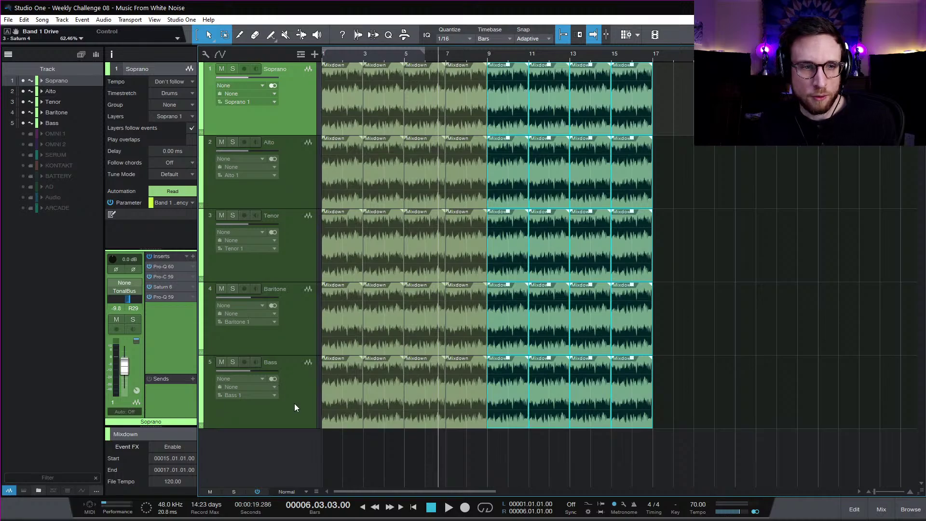
Step: Duplicate the Bass track with its effects but without its audio events
{"action": "left_click", "coordinate": [294, 415]}
{"action": "right_click", "coordinate": [294, 415]}
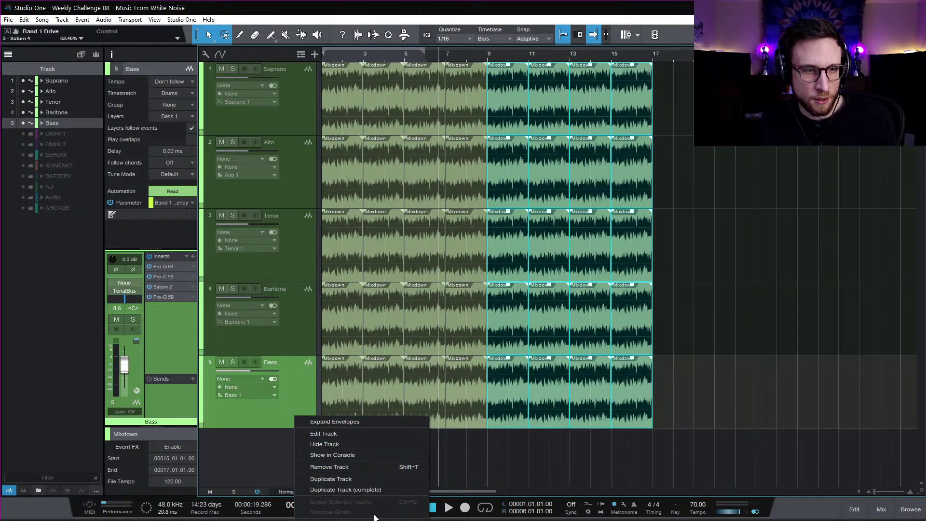
{"action": "left_click", "coordinate": [364, 479]}
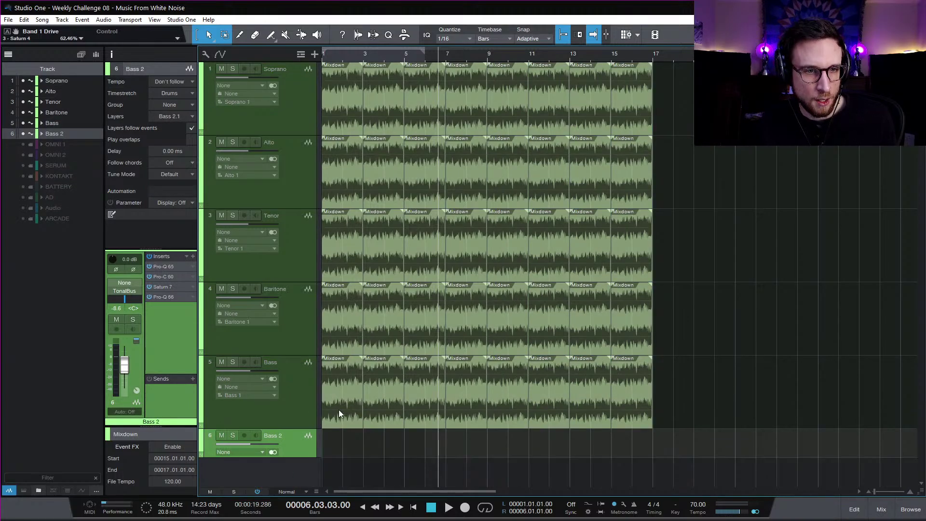
{"action": "left_click_drag", "start_coordinate": [339, 410], "coordinate": [340, 436]}
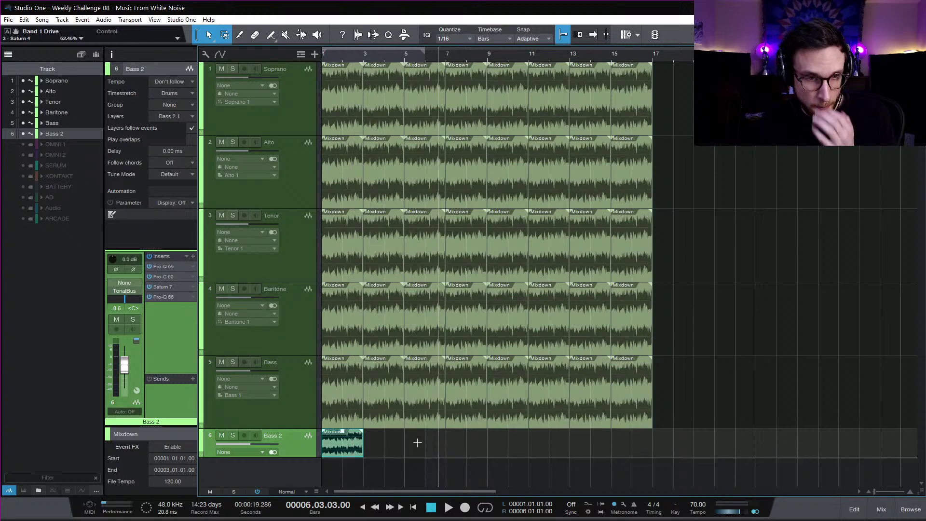
{"action": "key", "text": "ctrl+z"}
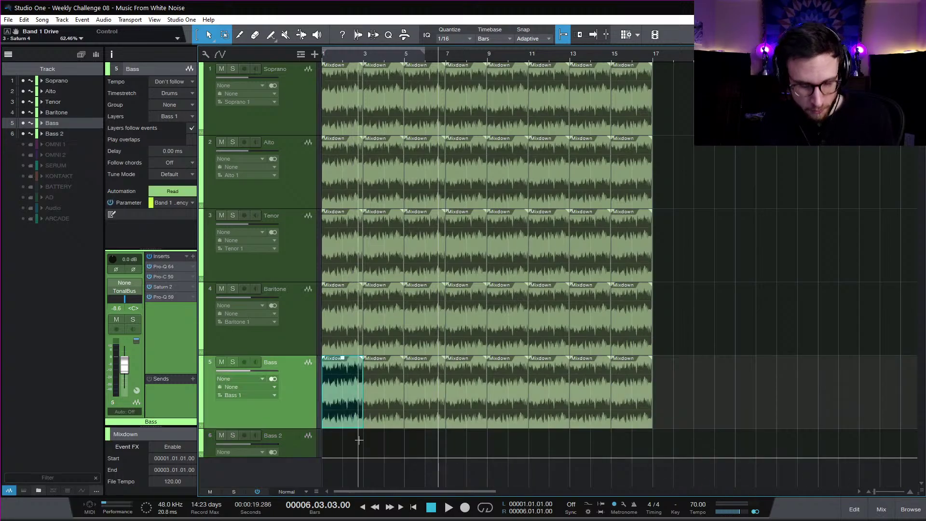
Step: Send the first Bass event to a new SampleOne instrument track and route its output to DrumBus
{"action": "right_click", "coordinate": [345, 408]}
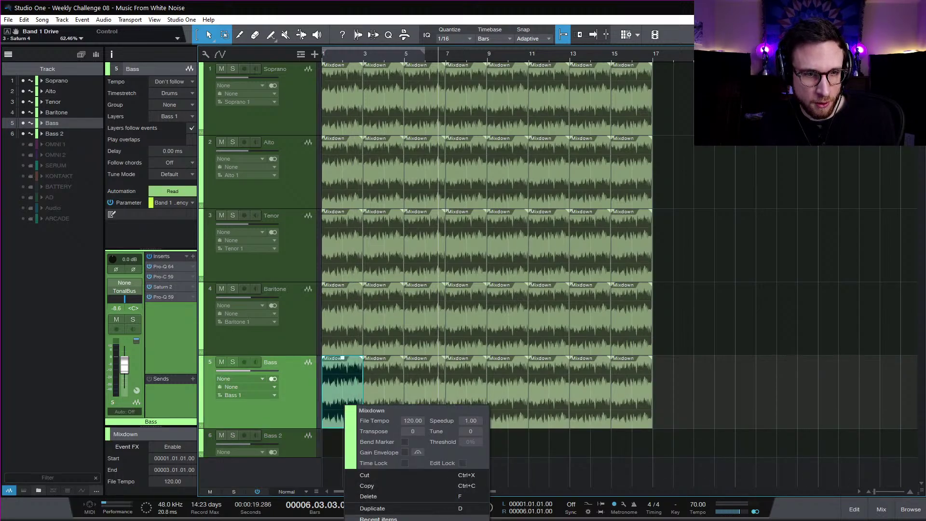
{"action": "mouse_move", "coordinate": [386, 520]}
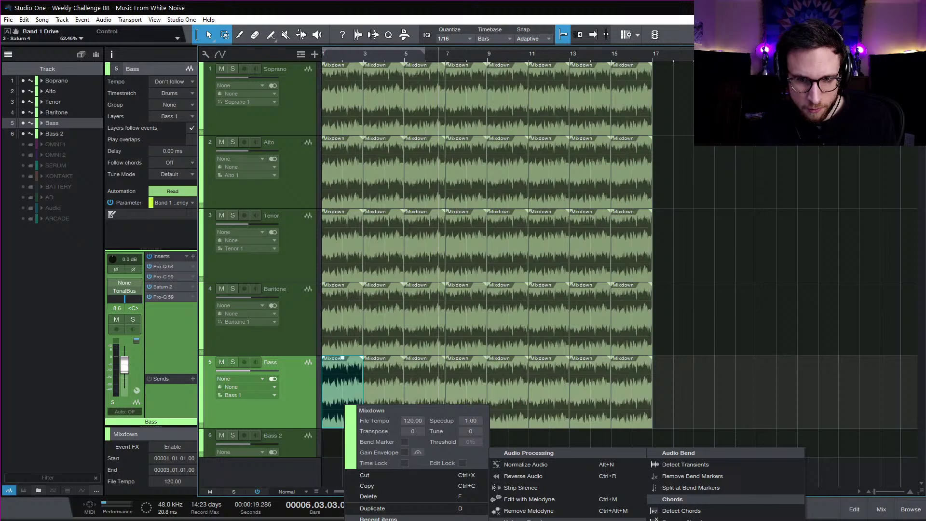
{"action": "left_click", "coordinate": [550, 520]}
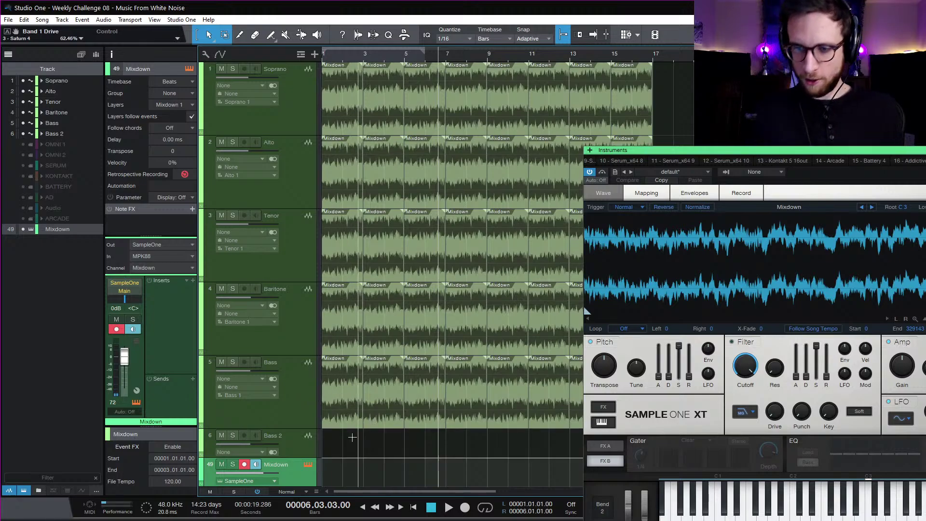
{"action": "left_click", "coordinate": [132, 291]}
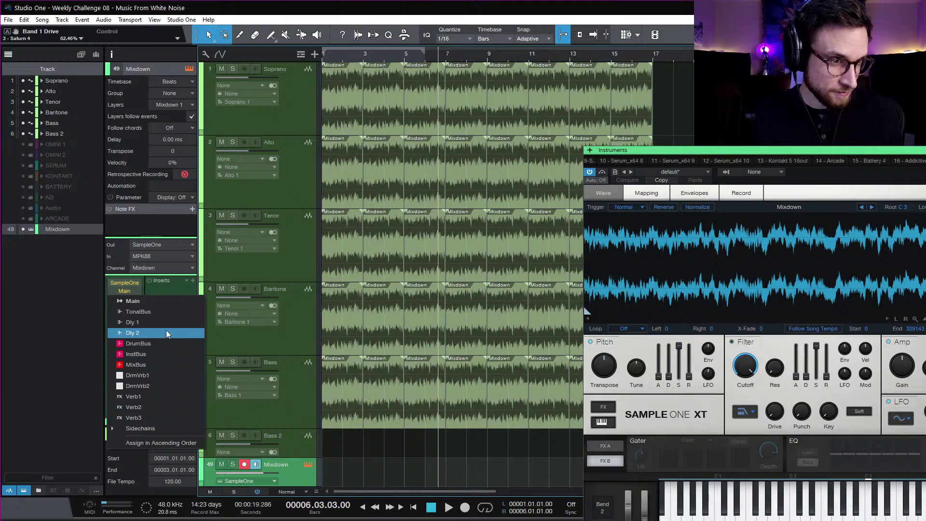
{"action": "left_click", "coordinate": [171, 344]}
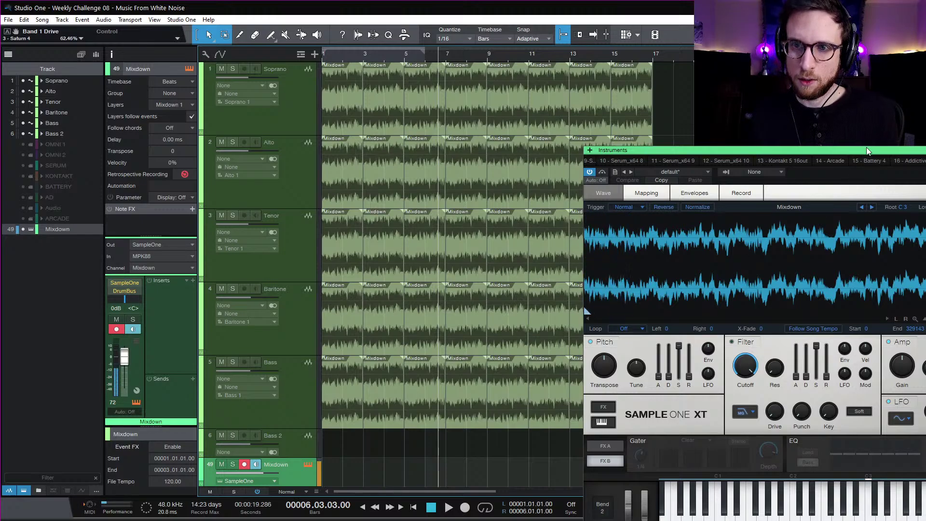
Step: Turn on SampleOne's filter as BP12 State, with cutoff at about 52.6 Hz and resonance at 98%
{"action": "left_click_drag", "start_coordinate": [866, 150], "coordinate": [635, 55]}
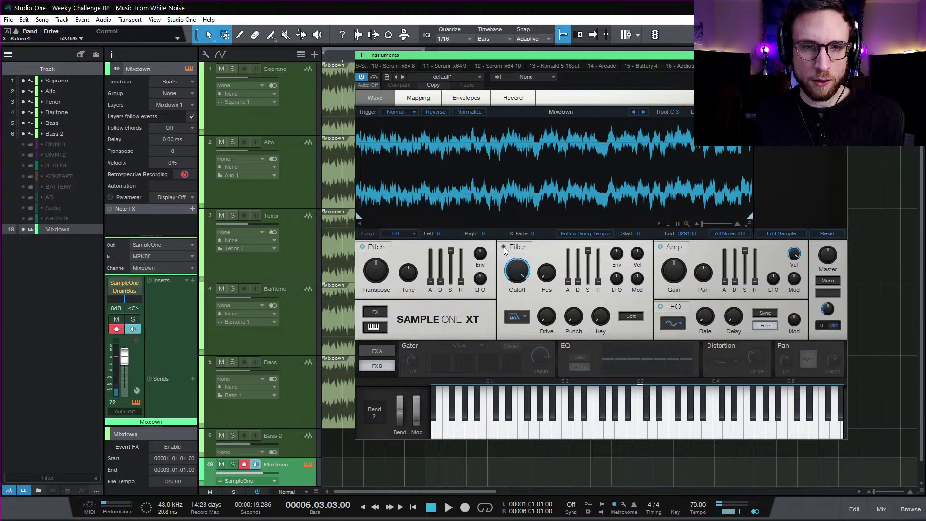
{"action": "left_click", "coordinate": [516, 317]}
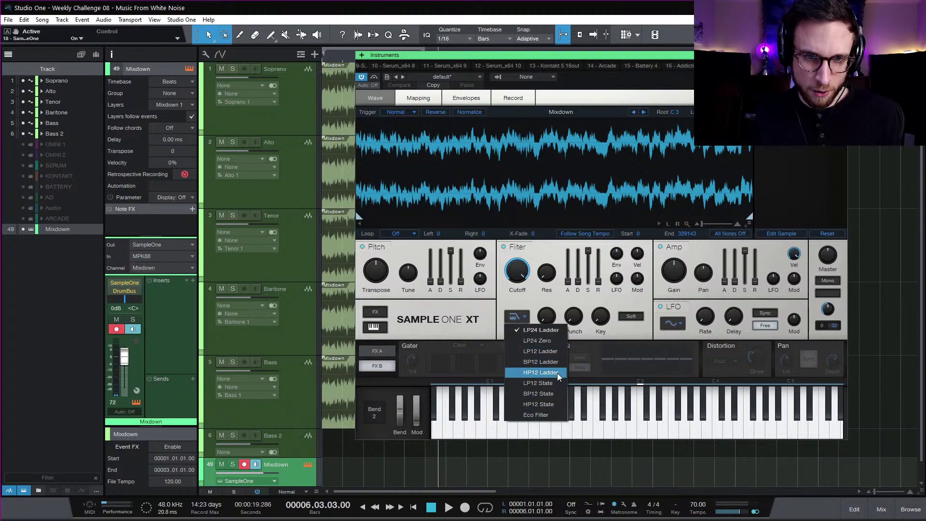
{"action": "left_click", "coordinate": [538, 394]}
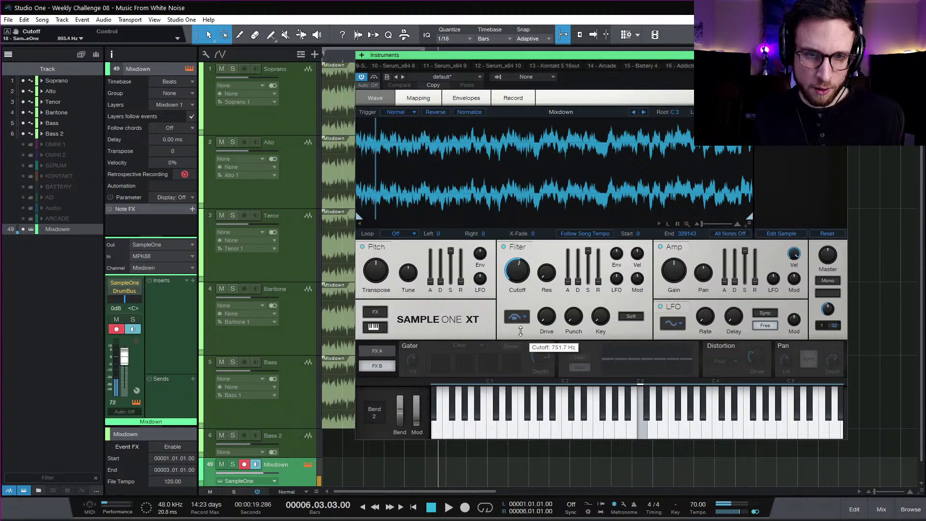
{"action": "left_click_drag", "start_coordinate": [521, 331], "coordinate": [523, 361]}
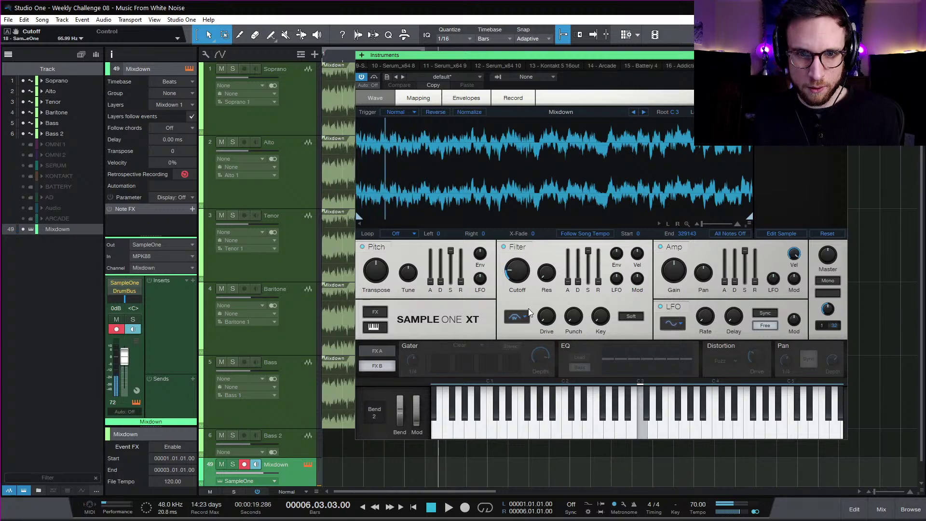
{"action": "left_click_drag", "start_coordinate": [546, 274], "coordinate": [603, 232]}
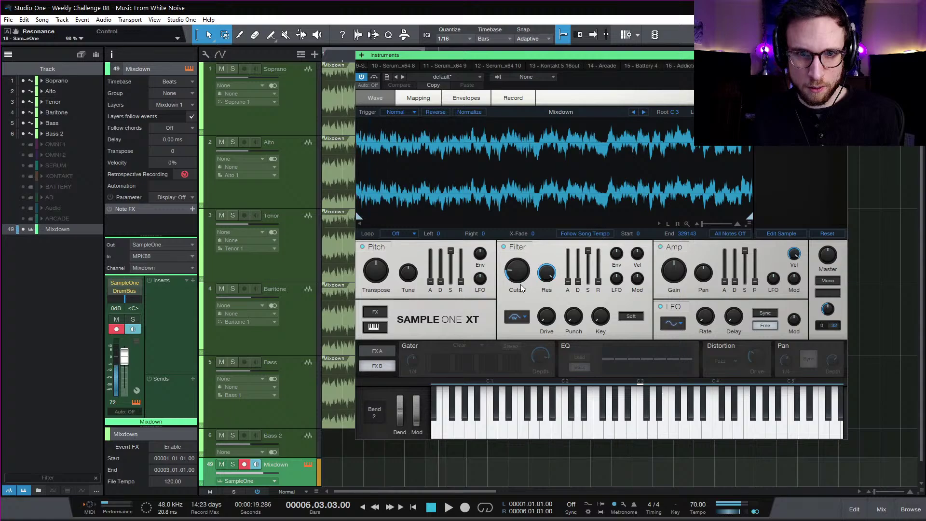
{"action": "left_click_drag", "start_coordinate": [517, 271], "coordinate": [520, 294]}
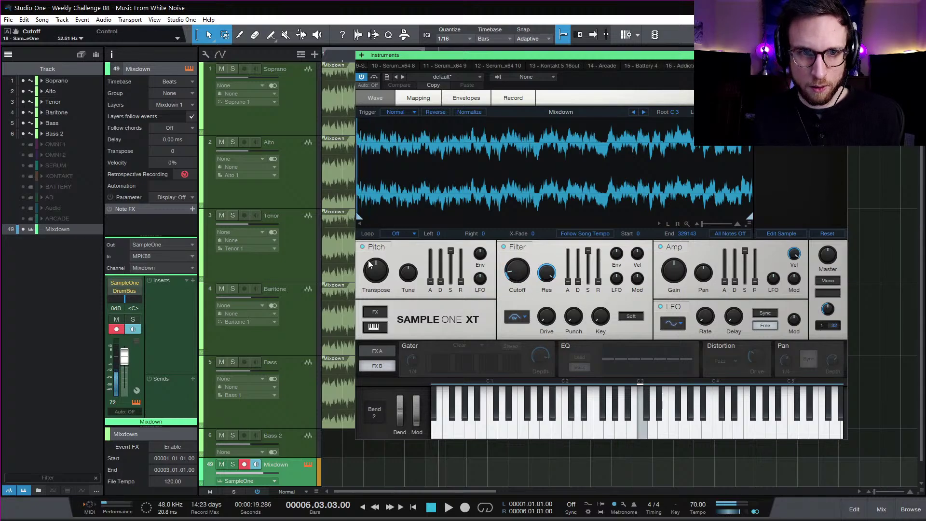
Step: Set SampleOne's amp release to about 50.7 ms and pitch envelope amount to 4 octaves with a longer decay, leaving Transpose at 0
{"action": "left_click_drag", "start_coordinate": [760, 285], "coordinate": [756, 271]}
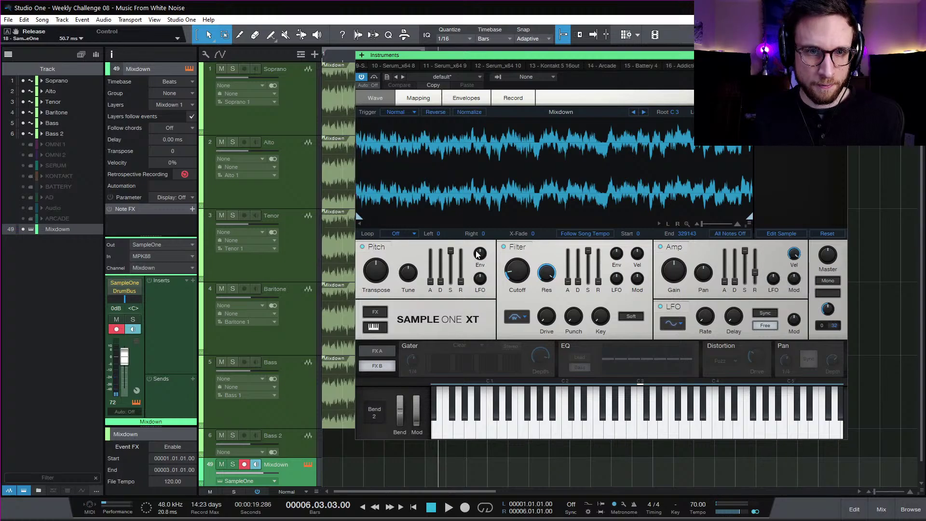
{"action": "left_click_drag", "start_coordinate": [480, 256], "coordinate": [441, 264]}
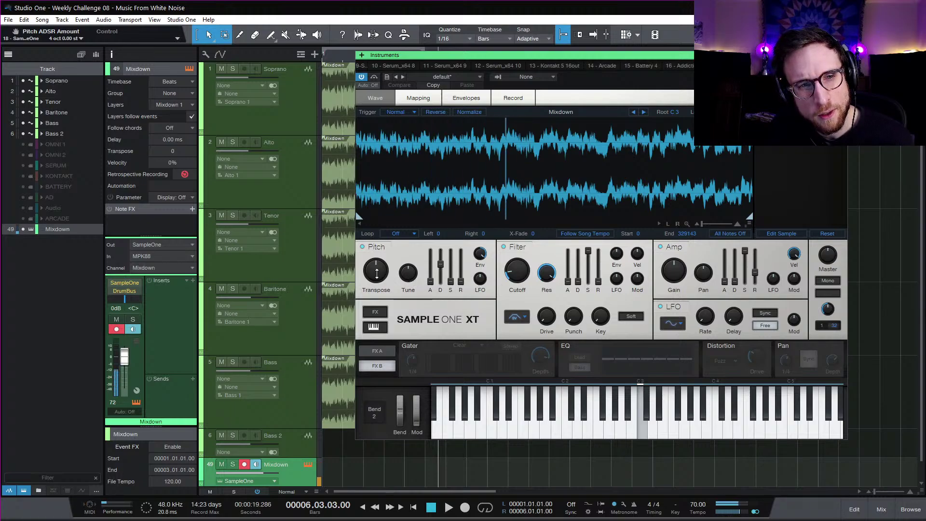
{"action": "mouse_move", "coordinate": [381, 263]}
{"action": "left_mouse_down"}
{"action": "mouse_move", "coordinate": [380, 302]}
{"action": "mouse_move", "coordinate": [379, 281]}
{"action": "left_mouse_up"}
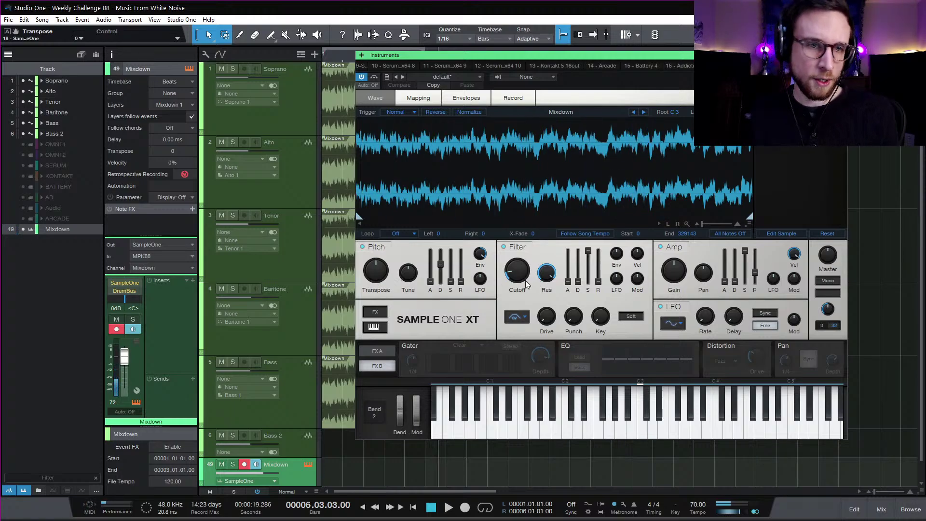
{"action": "left_click", "coordinate": [842, 55]}
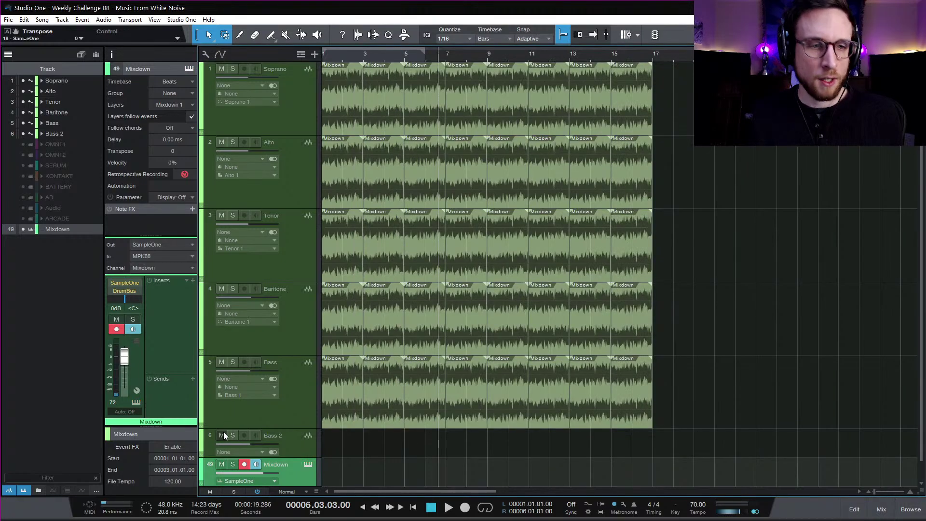
Step: Copy the first Bass event onto the Bass 2 track, solo that track and play it from the start
{"action": "left_click_drag", "start_coordinate": [349, 409], "coordinate": [349, 438]}
{"action": "left_click", "coordinate": [234, 436]}
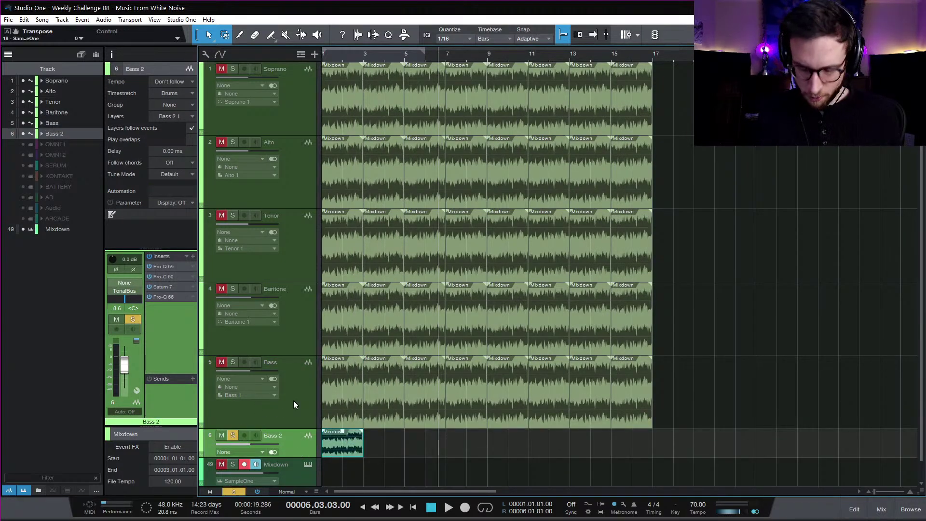
{"action": "key", "text": "Home"}
{"action": "key", "text": "space"}
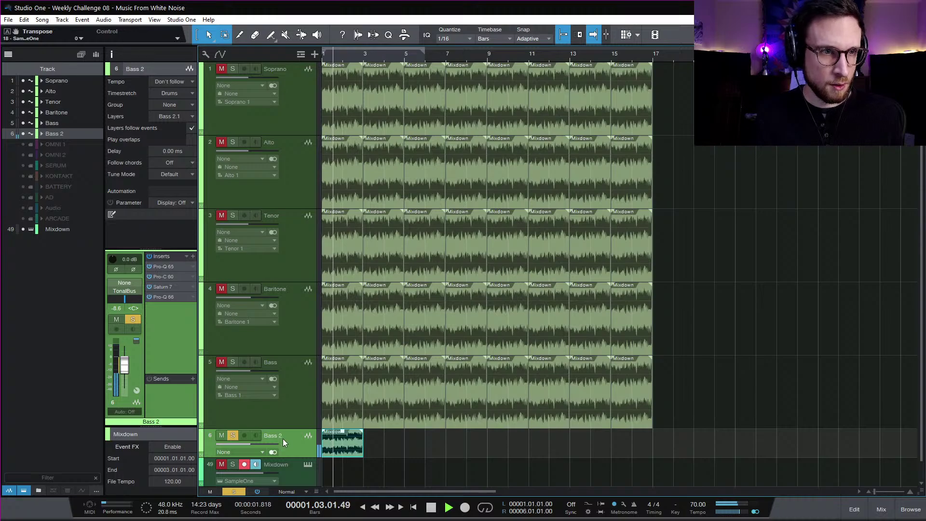
{"action": "key", "text": "space"}
{"action": "scroll", "coordinate": [305, 444], "scroll_direction": "down", "scroll_amount": 1}
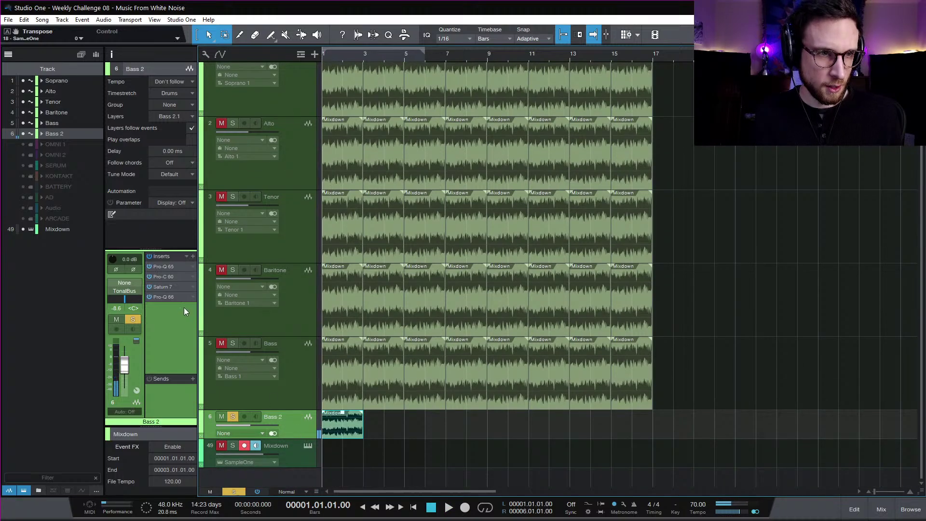
{"action": "left_click", "coordinate": [187, 256]}
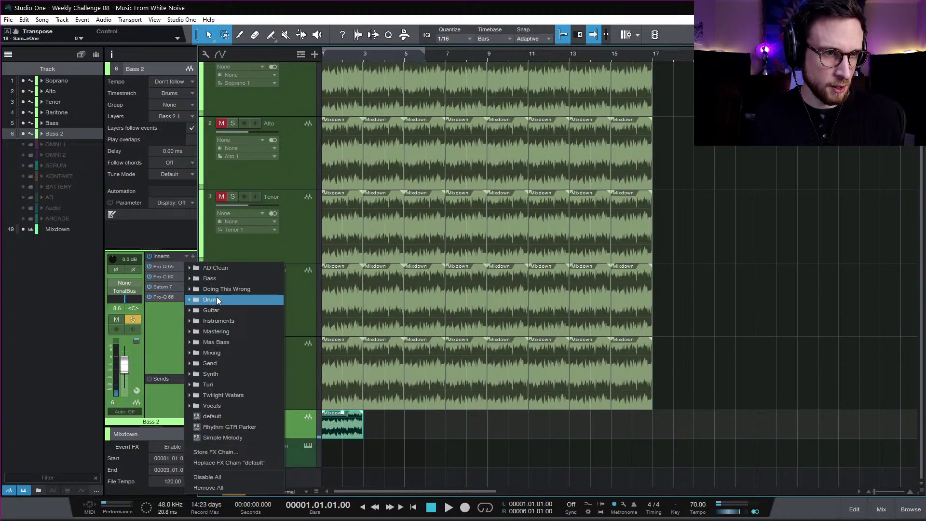
{"action": "left_click", "coordinate": [157, 356]}
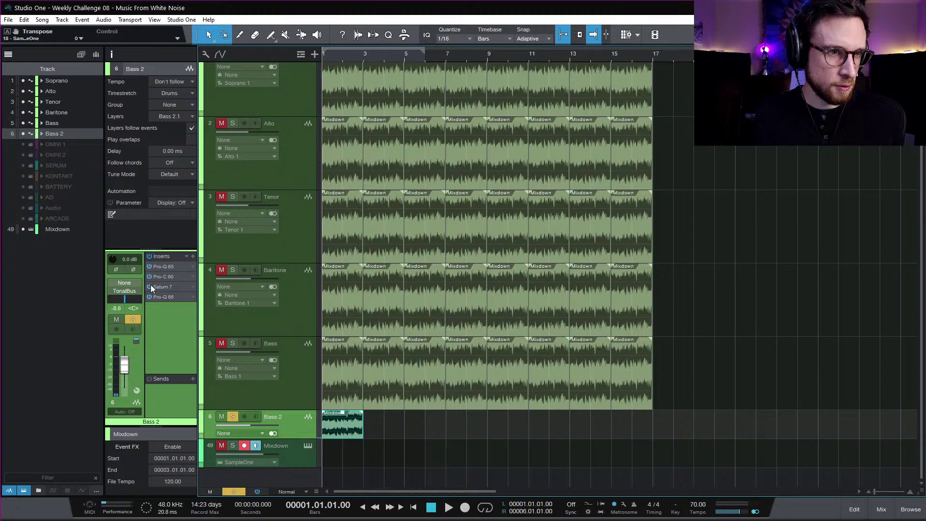
{"action": "left_click", "coordinate": [192, 287]}
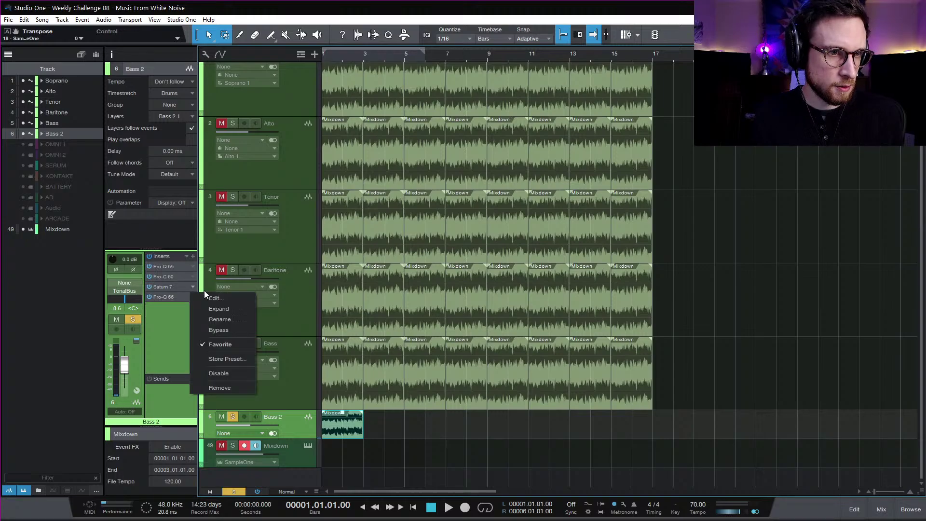
{"action": "left_click", "coordinate": [171, 317]}
{"action": "key", "text": "space"}
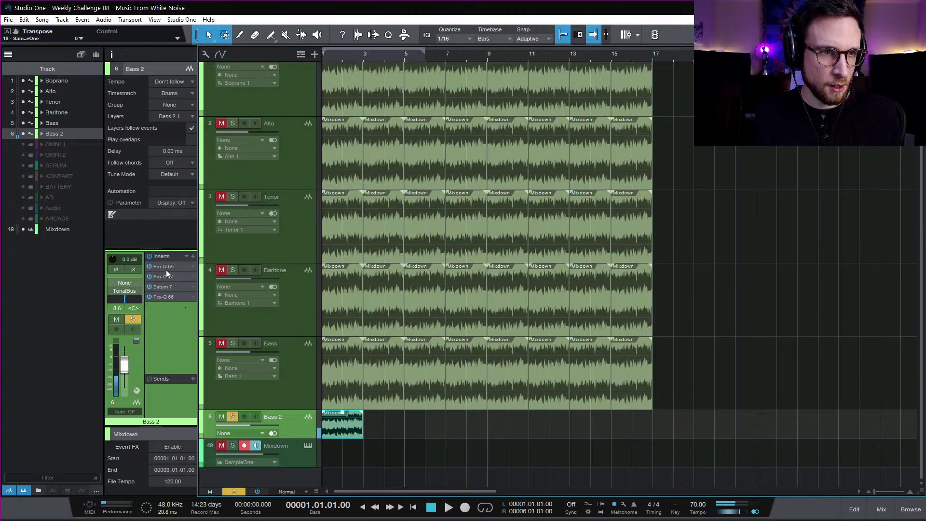
{"action": "key", "text": "a"}
{"action": "key", "text": "a"}
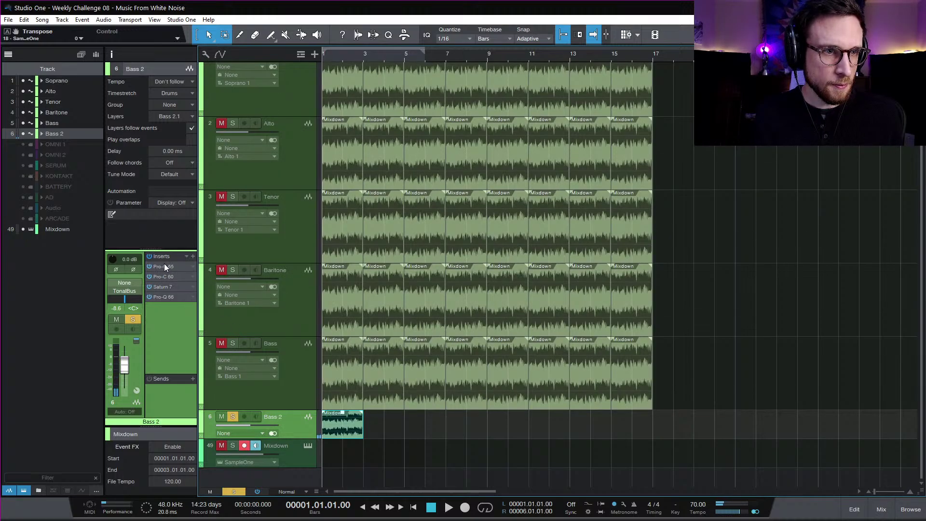
Step: Lower the band-pass frequency in Bass 2's first Pro-Q insert to about 42.1 Hz while the track plays
{"action": "left_click", "coordinate": [165, 266]}
{"action": "mouse_move", "coordinate": [628, 377]}
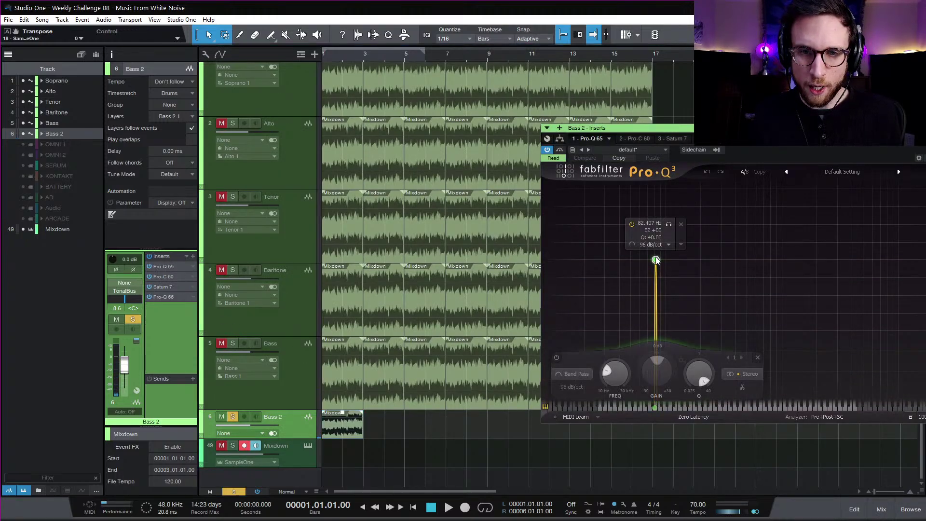
{"action": "key", "text": "space"}
{"action": "left_click_drag", "start_coordinate": [620, 382], "coordinate": [617, 399]}
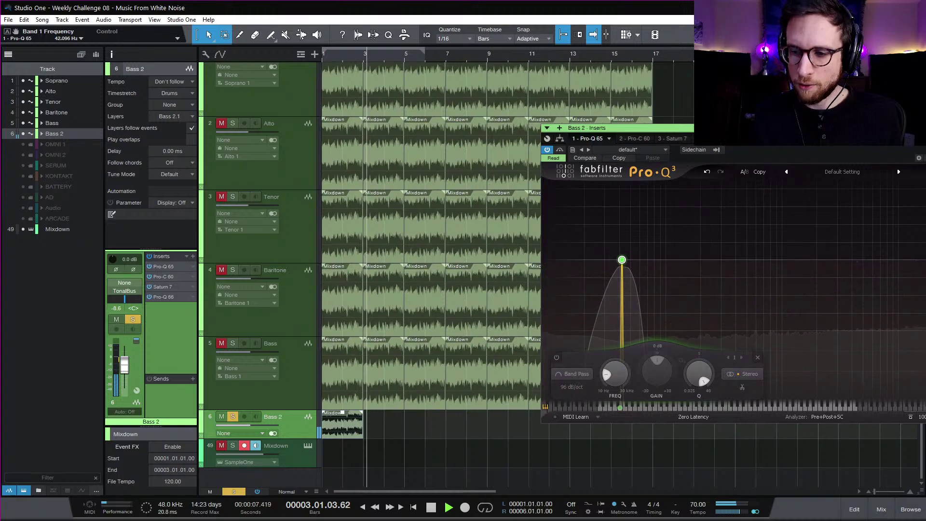
{"action": "left_click", "coordinate": [920, 128]}
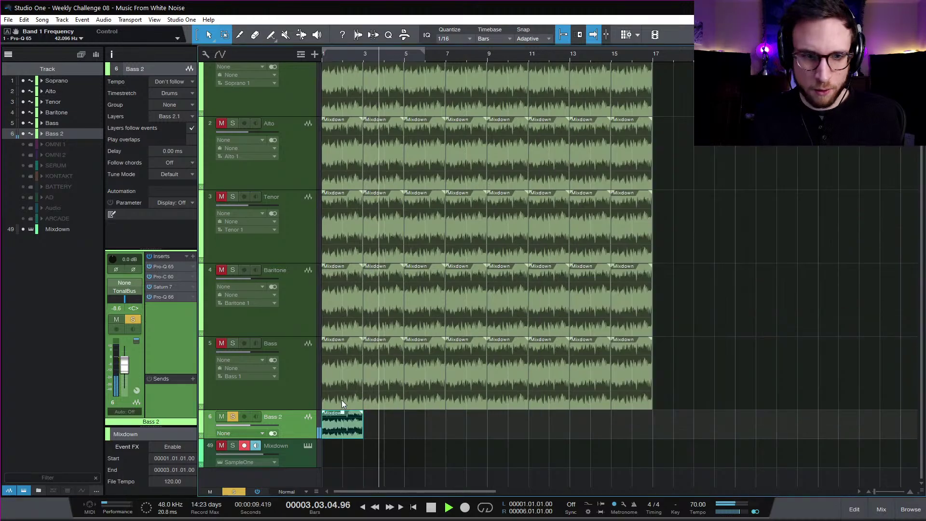
{"action": "key", "text": "space"}
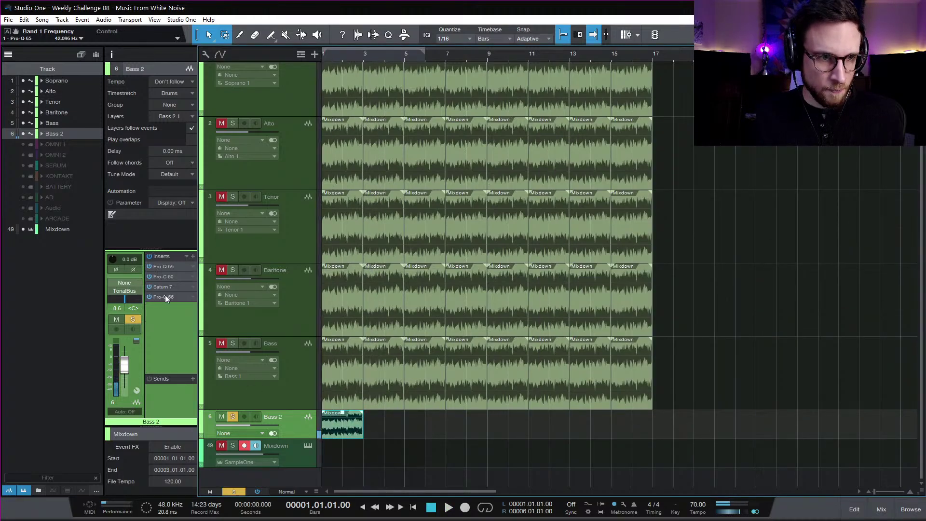
Step: Mix down the Bass 2 event with its effects to a new audio track, solo that track and play it
{"action": "right_click", "coordinate": [354, 432]}
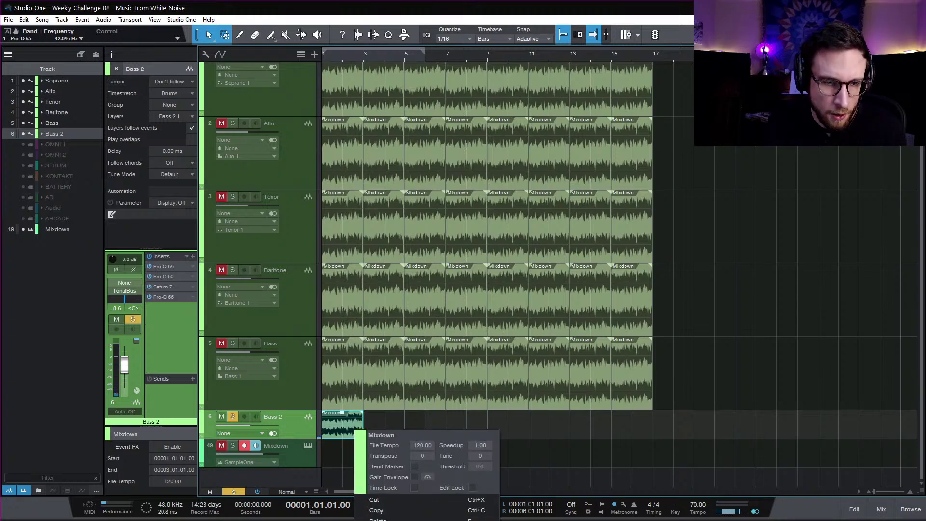
{"action": "key", "text": "Escape"}
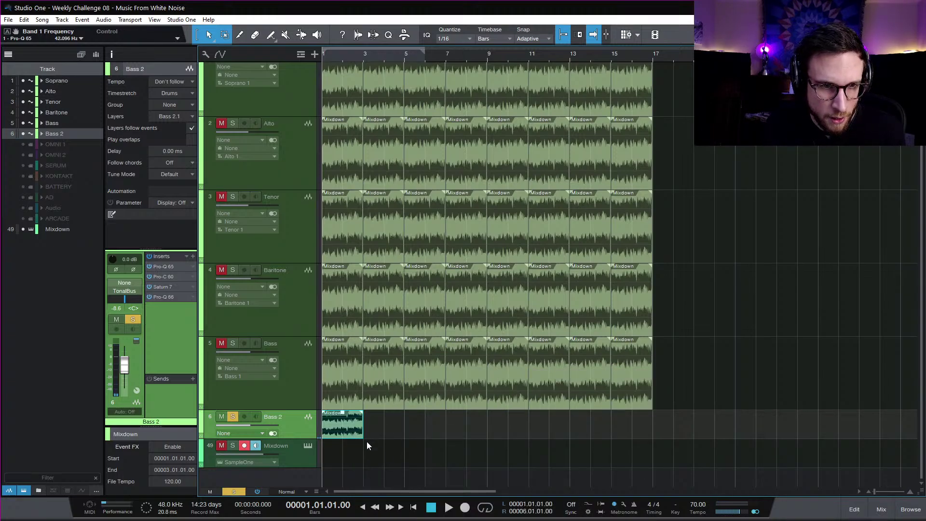
{"action": "key", "text": "ctrl+alt+b"}
{"action": "left_click", "coordinate": [232, 417]}
{"action": "key", "text": "space"}
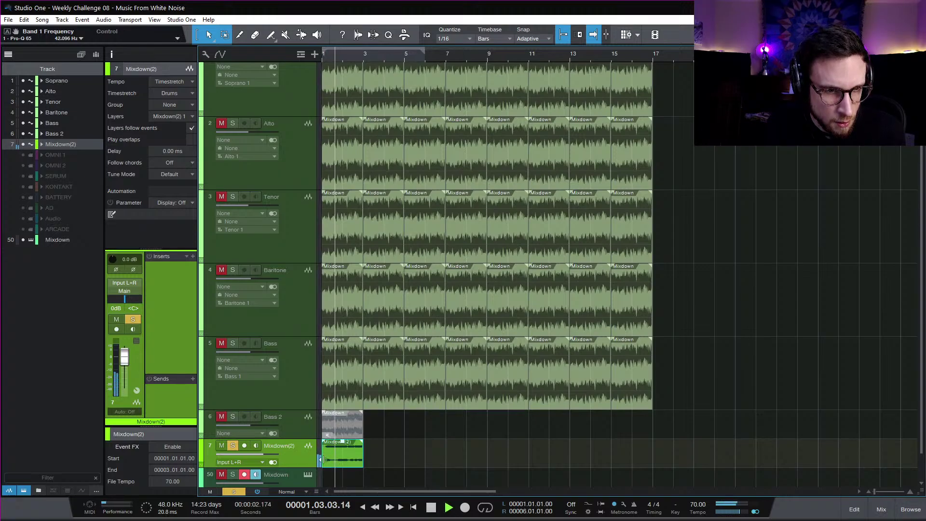
Step: Audition the mixed-down event and trim its start to 1.04.03.00
{"action": "left_click_drag", "start_coordinate": [331, 460], "coordinate": [338, 468]}
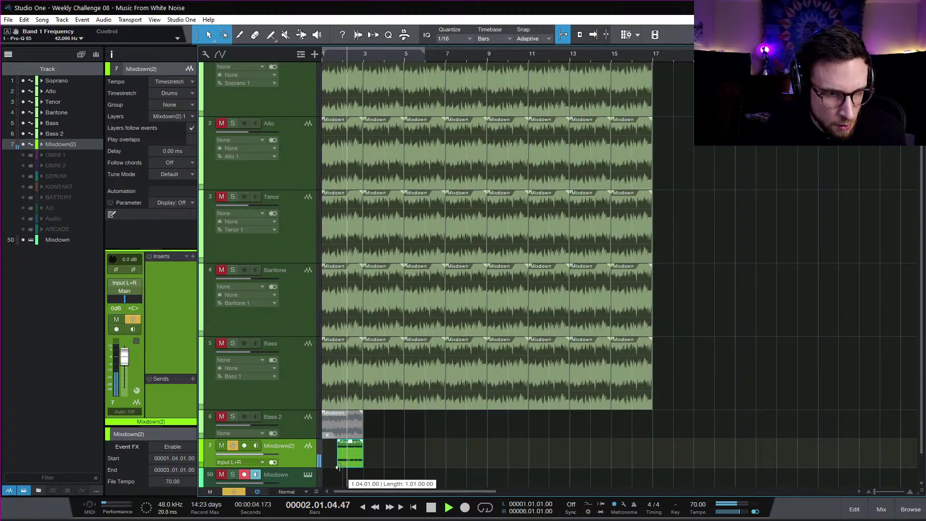
{"action": "key", "text": "space"}
{"action": "left_click", "coordinate": [340, 59]}
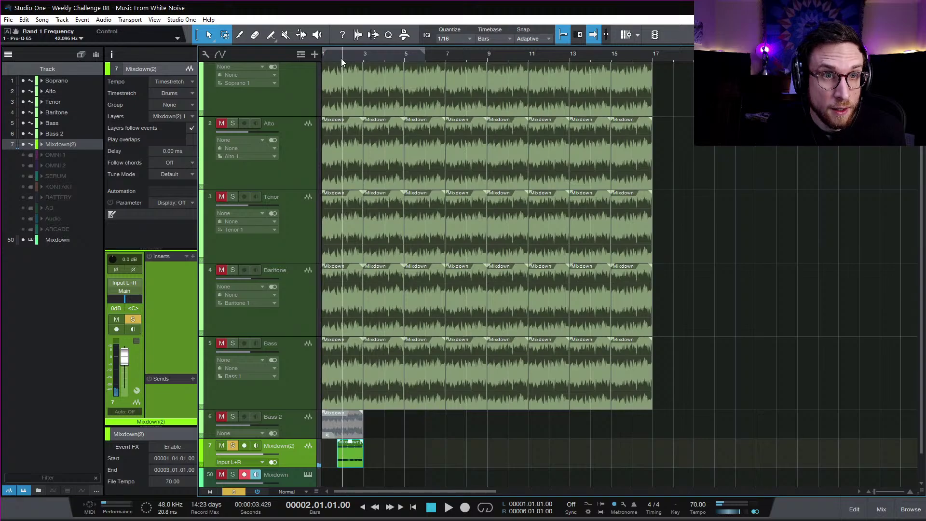
{"action": "key", "text": "space"}
{"action": "key", "text": "space"}
{"action": "key", "text": "e"}
{"action": "key", "text": "e"}
{"action": "scroll", "coordinate": [450, 292], "scroll_direction": "left", "scroll_amount": 2}
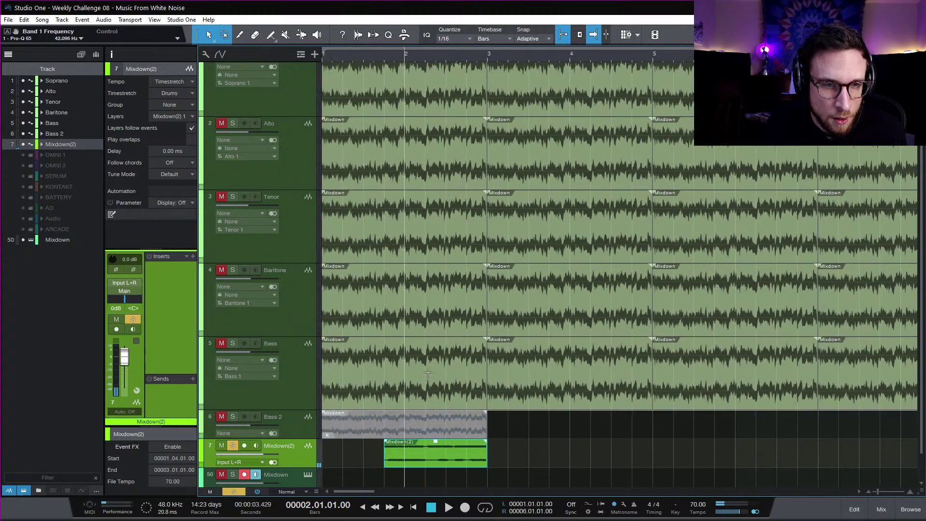
{"action": "left_click_drag", "start_coordinate": [385, 460], "coordinate": [394, 459]}
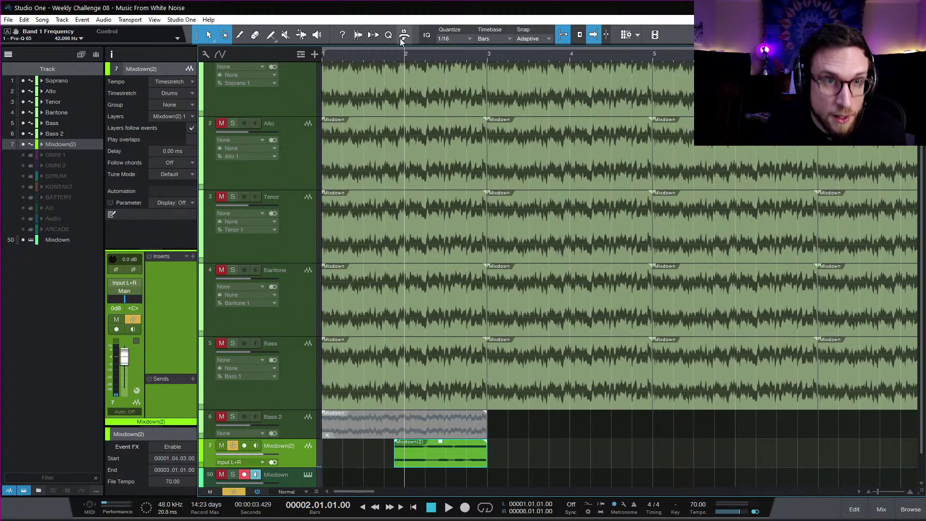
Step: Play the trimmed event repeatedly from 1.04.03.00 to check how its start sounds
{"action": "left_click", "coordinate": [390, 57]}
{"action": "key", "text": "space"}
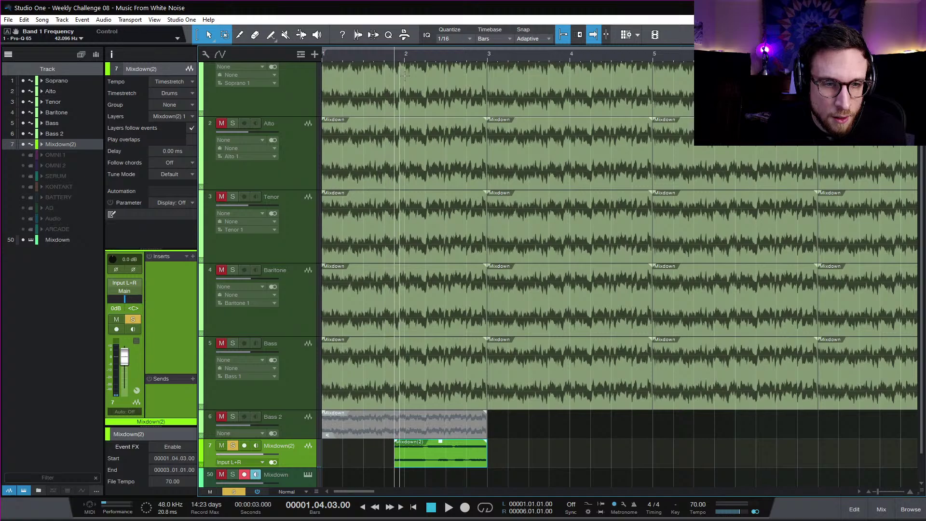
{"action": "key", "text": "space"}
{"action": "key", "text": "space"}
{"action": "key", "text": "space"}
{"action": "key", "text": "space"}
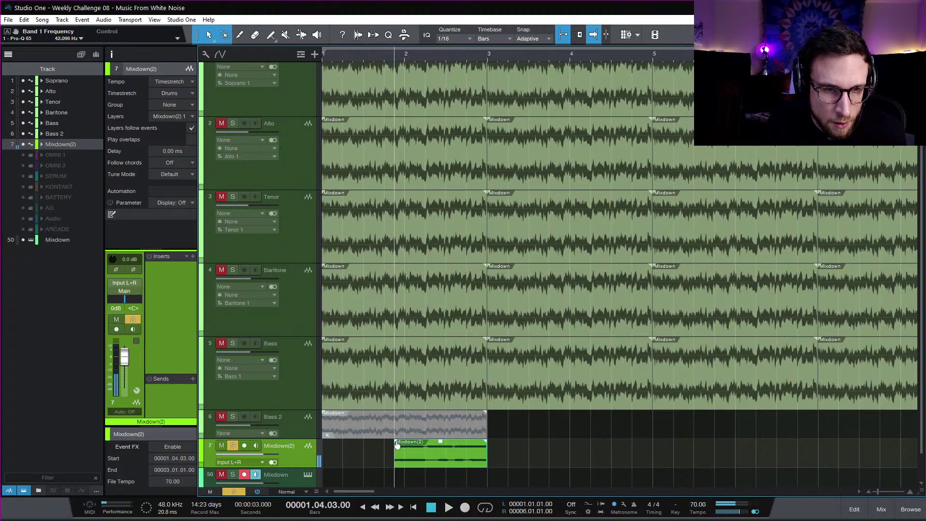
{"action": "key", "text": "space"}
{"action": "key", "text": "space"}
{"action": "scroll", "coordinate": [405, 446], "scroll_direction": "up", "scroll_amount": 6}
{"action": "key", "text": "space"}
{"action": "key", "text": "space"}
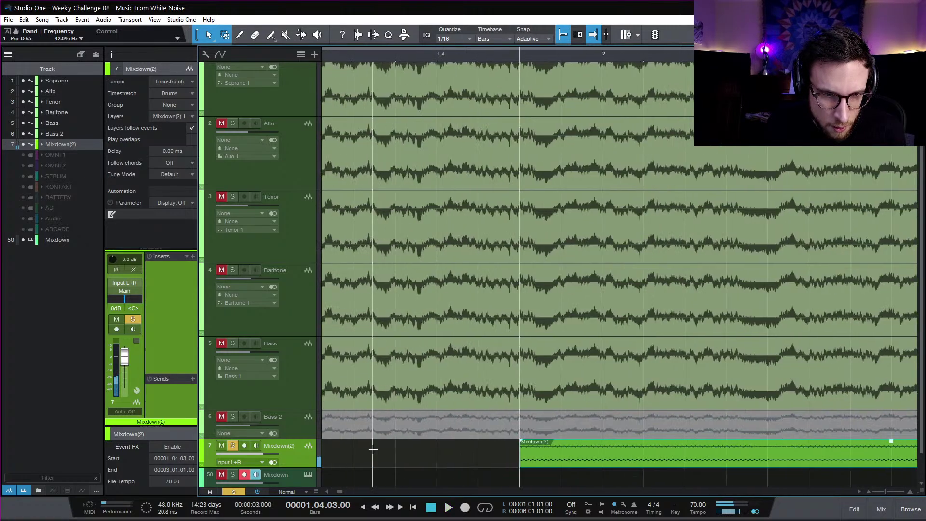
{"action": "key", "text": "space"}
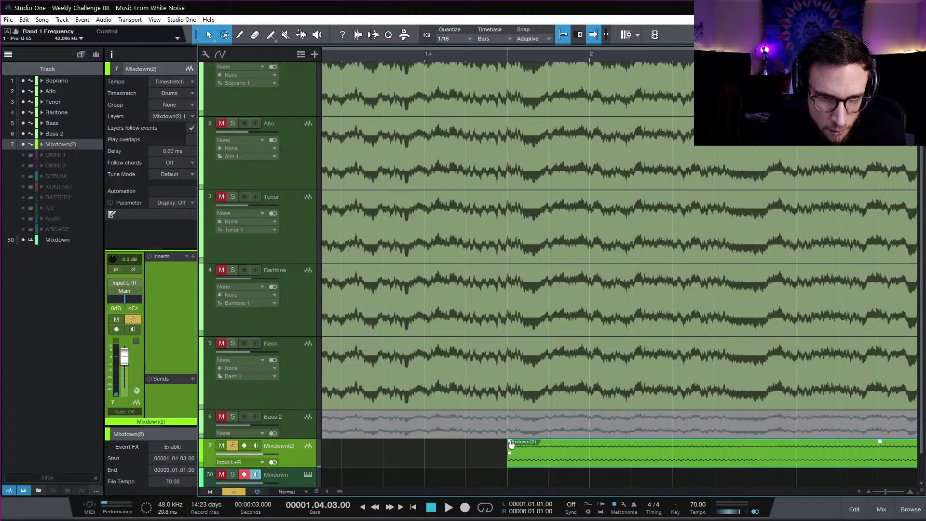
{"action": "key", "text": "space"}
{"action": "key", "text": "space"}
Step: Trim the end of the mixed-down event to 2.02.01.00 and render it as a new audio file
{"action": "scroll", "coordinate": [532, 447], "scroll_direction": "down", "scroll_amount": 6}
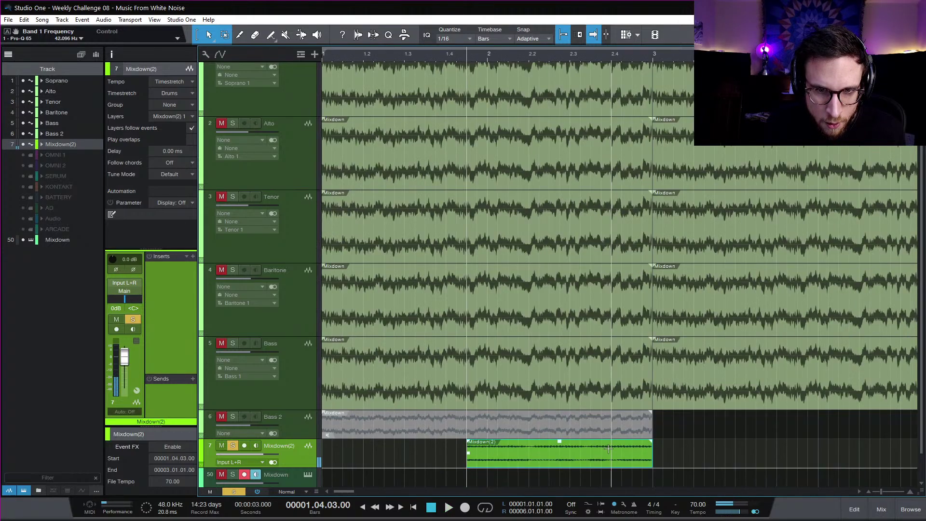
{"action": "left_click_drag", "start_coordinate": [651, 459], "coordinate": [522, 462]}
{"action": "right_click", "coordinate": [505, 455]}
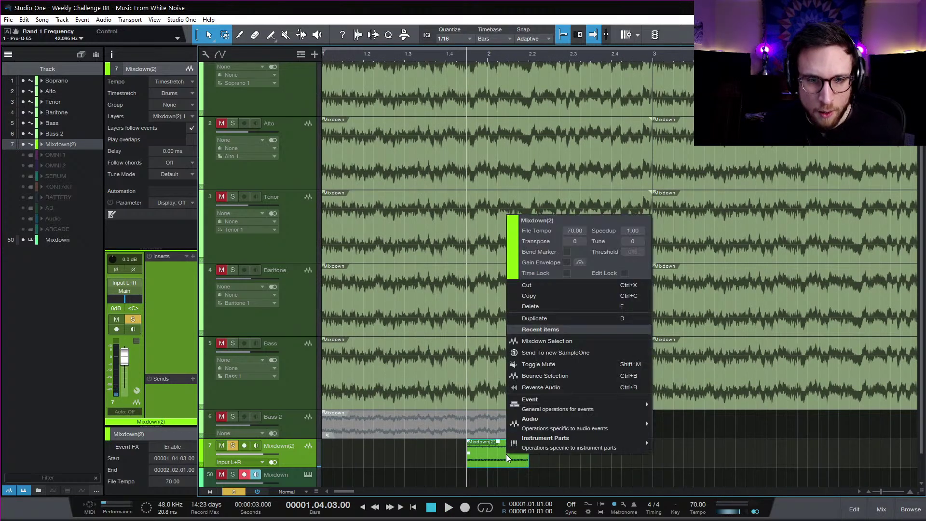
{"action": "left_click", "coordinate": [760, 482]}
{"action": "key", "text": "ctrl+b"}
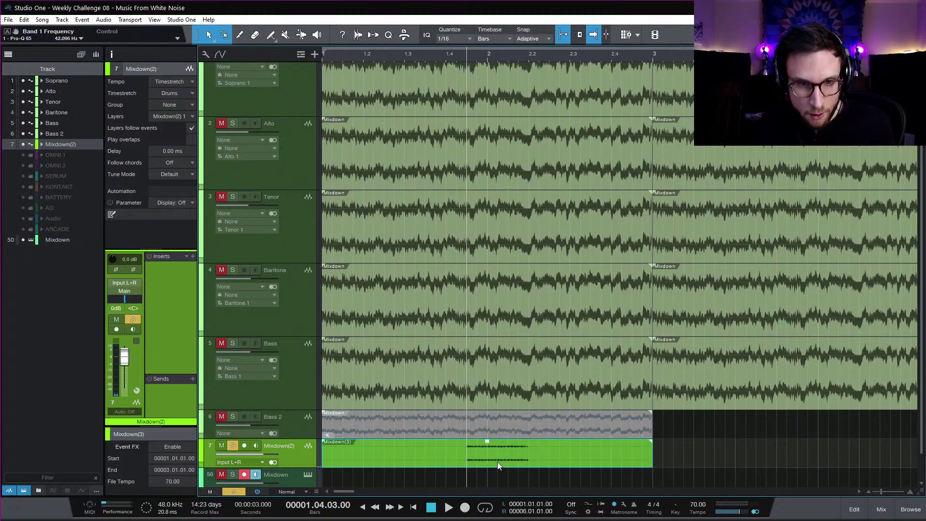
Step: Trim the rendered event to span 1.04.03.00 to 2.02.01.00 and send it to a new SampleOne
{"action": "left_click_drag", "start_coordinate": [465, 449], "coordinate": [466, 449]}
{"action": "left_click_drag", "start_coordinate": [652, 459], "coordinate": [527, 467]}
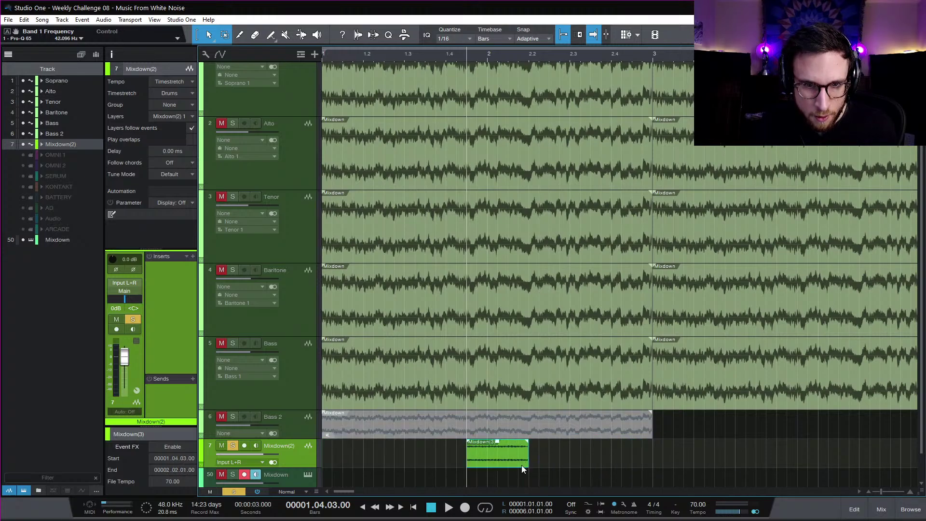
{"action": "right_click", "coordinate": [497, 461]}
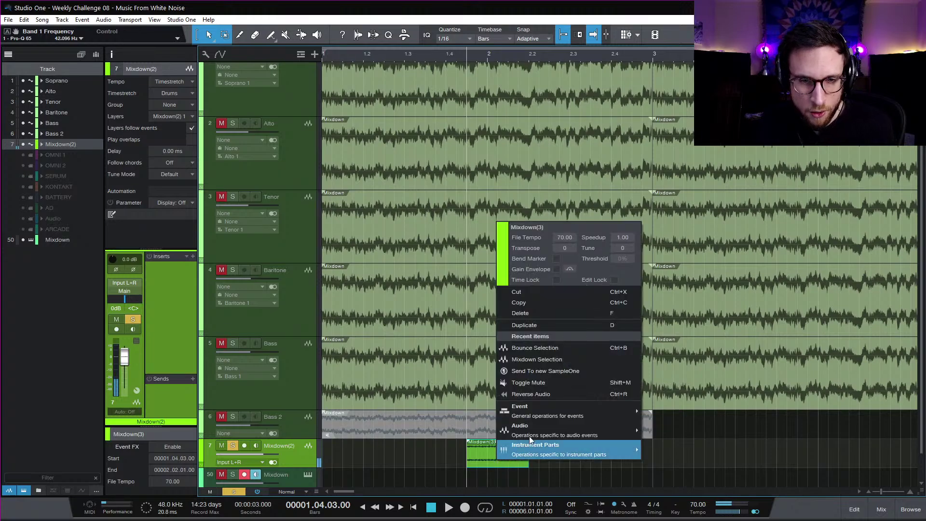
{"action": "left_click", "coordinate": [584, 370]}
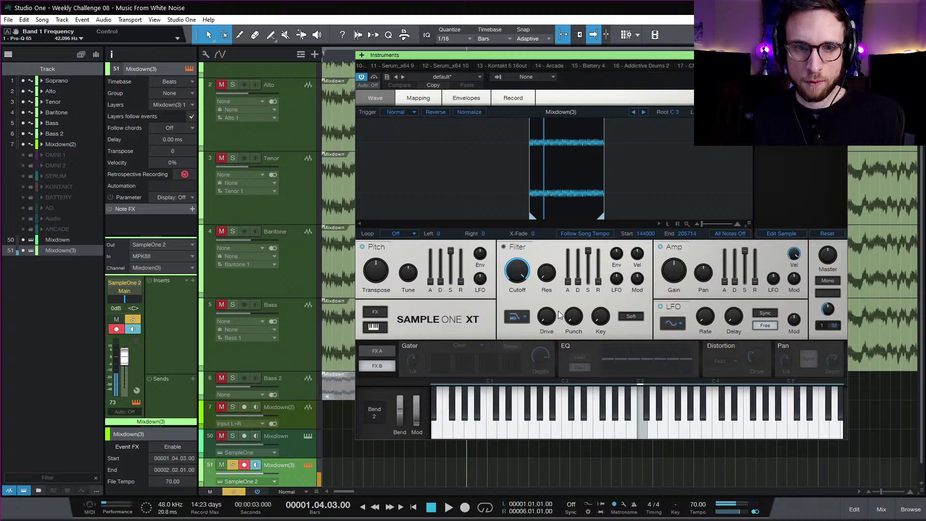
Step: Set the new SampleOne's amp release to about 10.9 ms and raise its master level
{"action": "left_click_drag", "start_coordinate": [758, 282], "coordinate": [760, 259]}
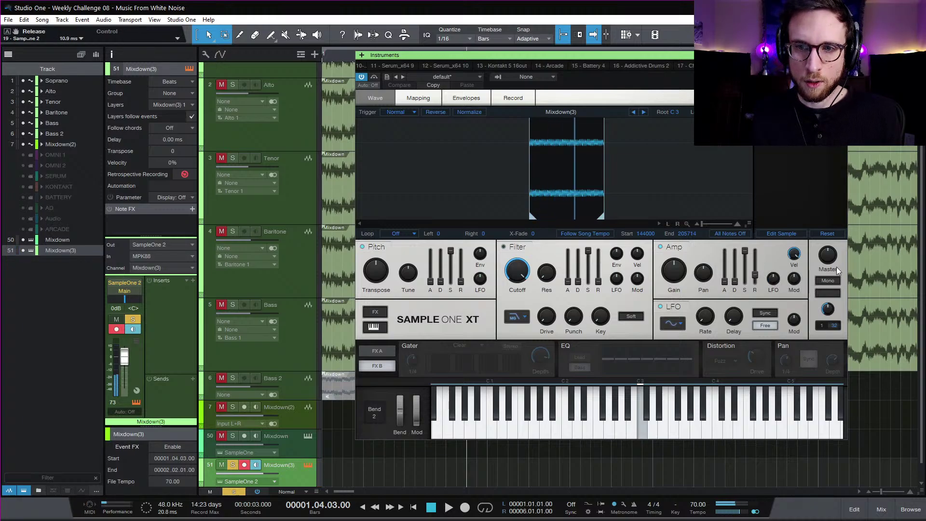
{"action": "left_click_drag", "start_coordinate": [830, 260], "coordinate": [829, 218]}
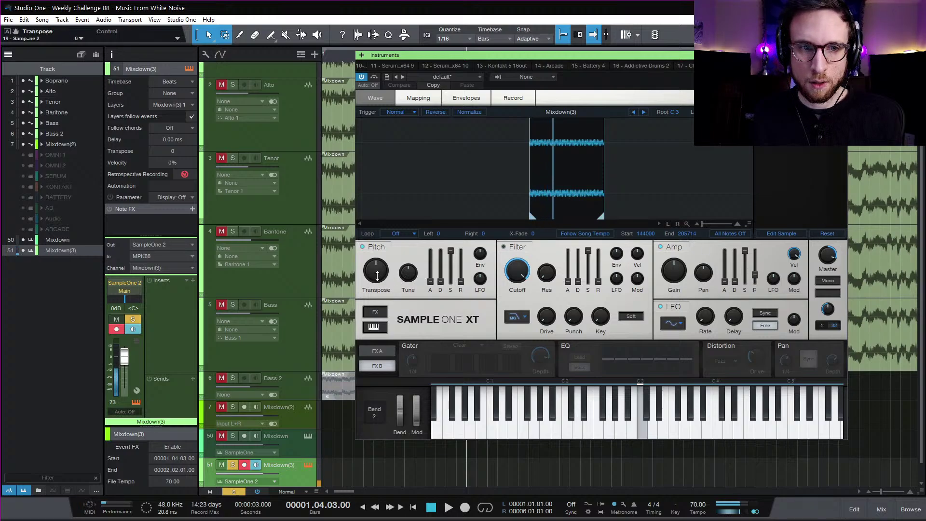
Step: Try a different transposition, raise SampleOne's pitch envelope amount, lengthen the pitch decay and set the pitch sustain to minimum
{"action": "left_click_drag", "start_coordinate": [377, 274], "coordinate": [378, 278]}
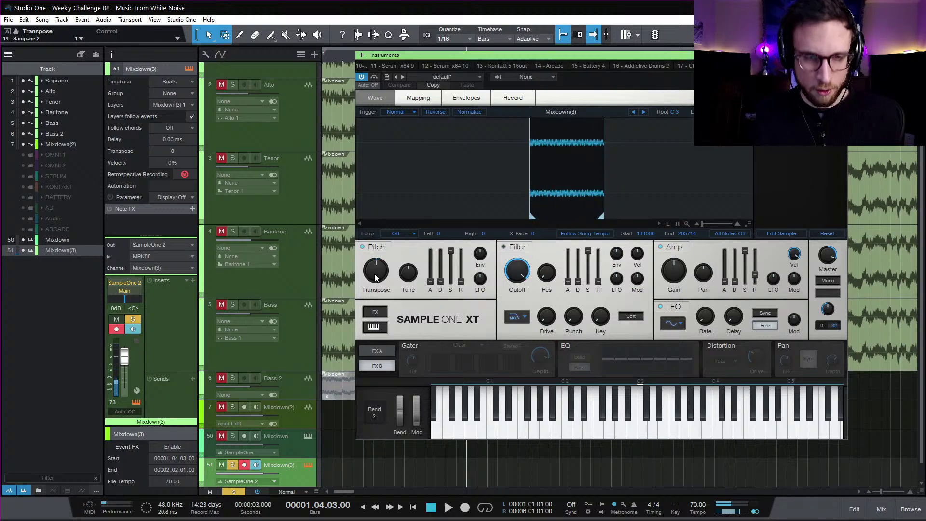
{"action": "left_click_drag", "start_coordinate": [487, 255], "coordinate": [478, 239]}
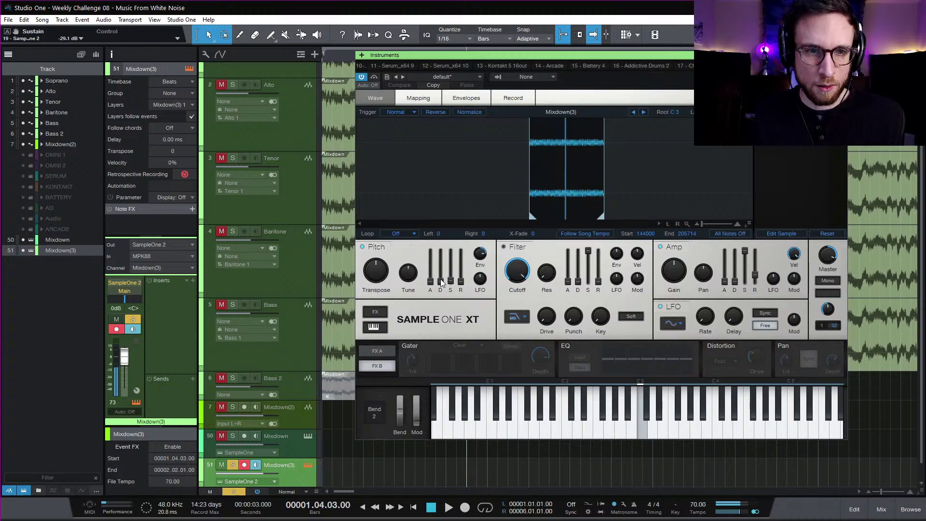
{"action": "left_click_drag", "start_coordinate": [441, 282], "coordinate": [453, 311]}
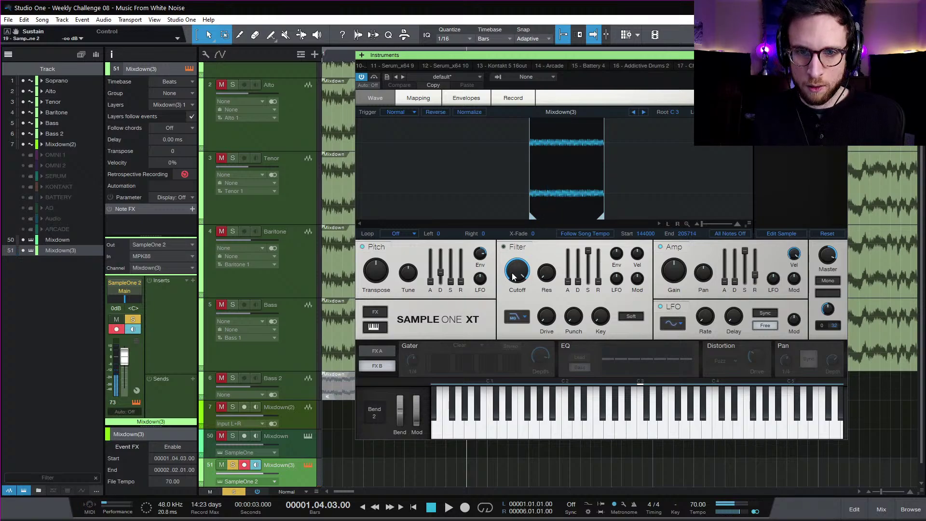
Step: Set SampleOne's amp sustain to minimum, amp decay to about 163 ms and Transpose to -6
{"action": "left_click_drag", "start_coordinate": [744, 252], "coordinate": [747, 346]}
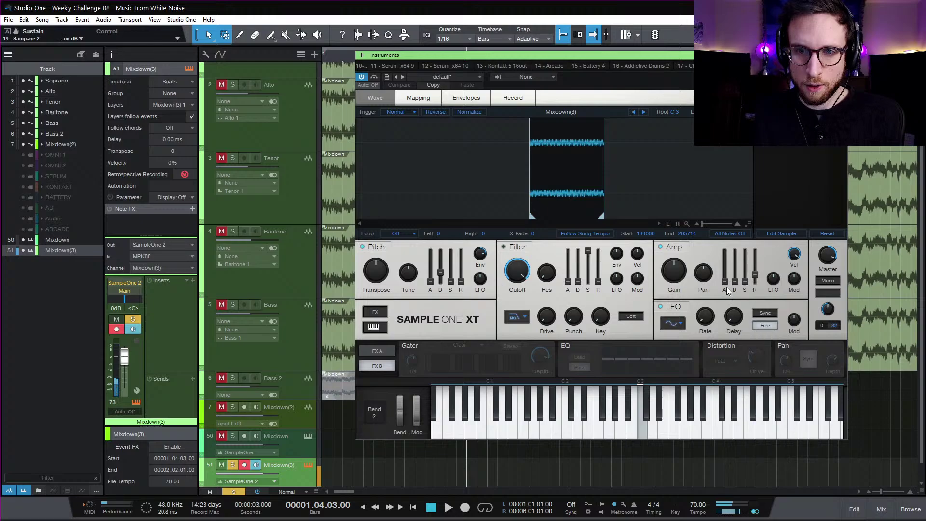
{"action": "left_click_drag", "start_coordinate": [738, 261], "coordinate": [738, 246]}
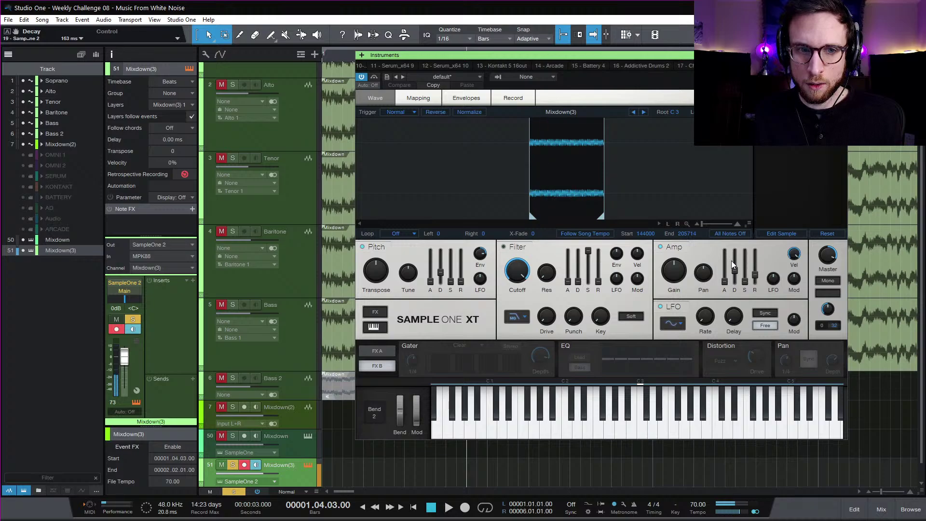
{"action": "mouse_move", "coordinate": [376, 271]}
{"action": "left_mouse_down"}
{"action": "mouse_move", "coordinate": [373, 287]}
{"action": "mouse_move", "coordinate": [375, 279]}
{"action": "left_mouse_up"}
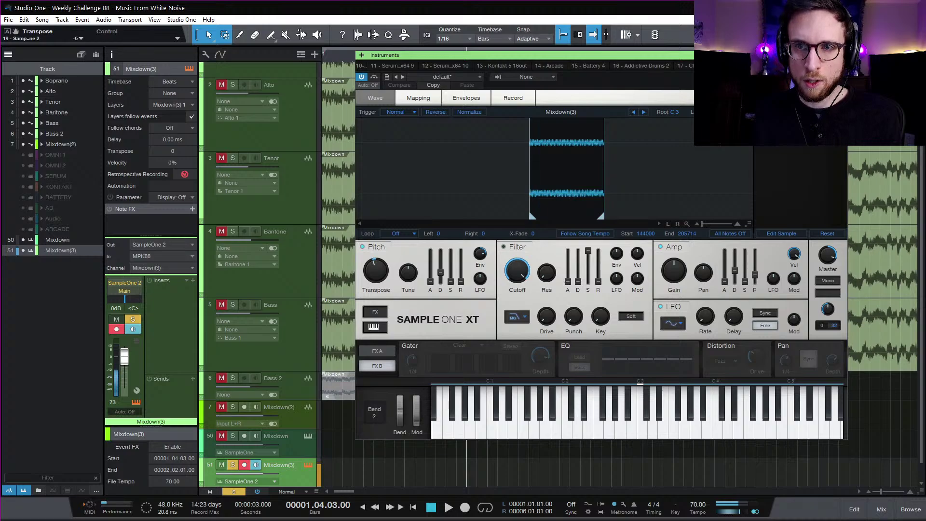
Step: Close the instrument editor and route the new SampleOne track's output to DrumBus
{"action": "left_click", "coordinate": [842, 55]}
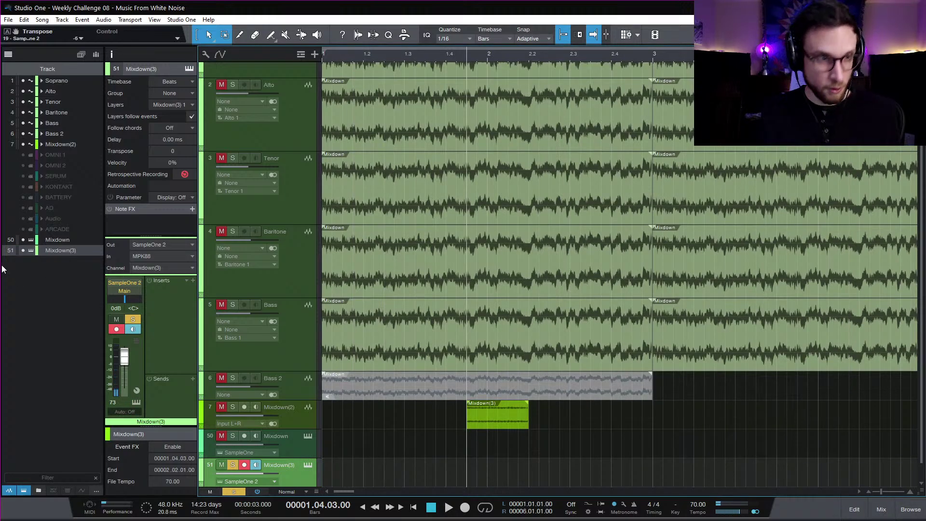
{"action": "left_click", "coordinate": [126, 292]}
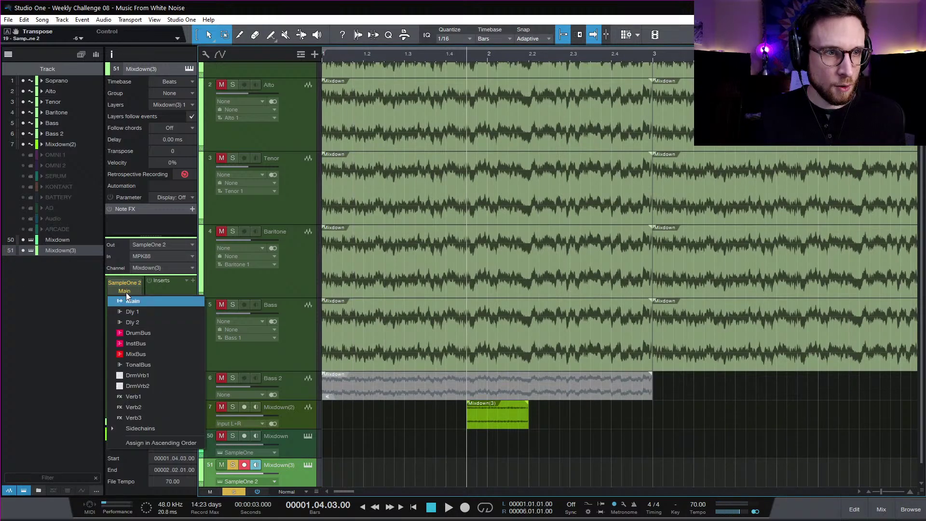
{"action": "left_click", "coordinate": [158, 333]}
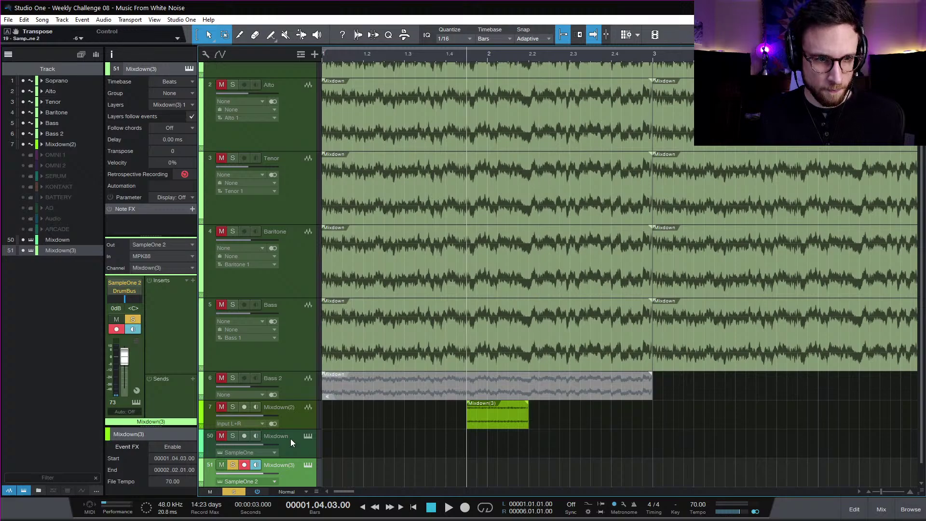
Step: Create an empty instrument part on the Mixdown(3) track from bar 1 to bar 6
{"action": "scroll", "coordinate": [396, 429], "scroll_direction": "down", "scroll_amount": 1}
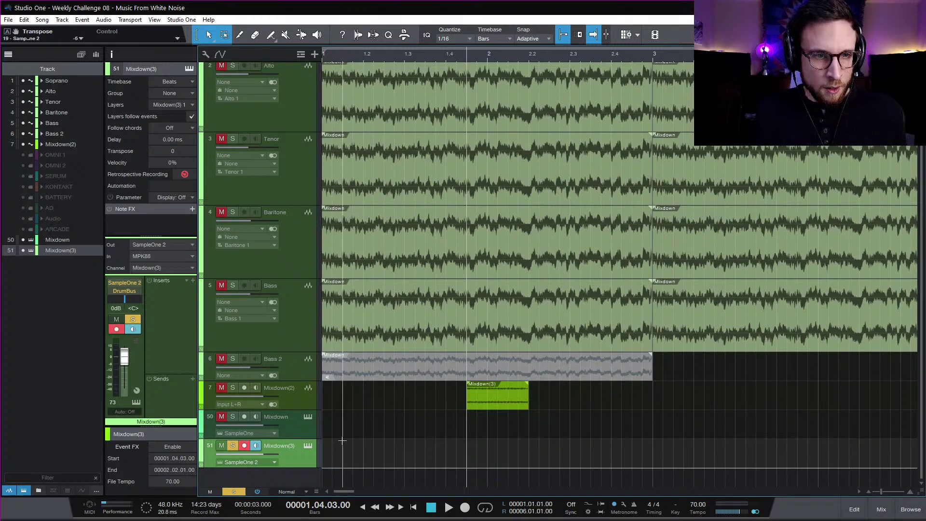
{"action": "double_click", "coordinate": [328, 460]}
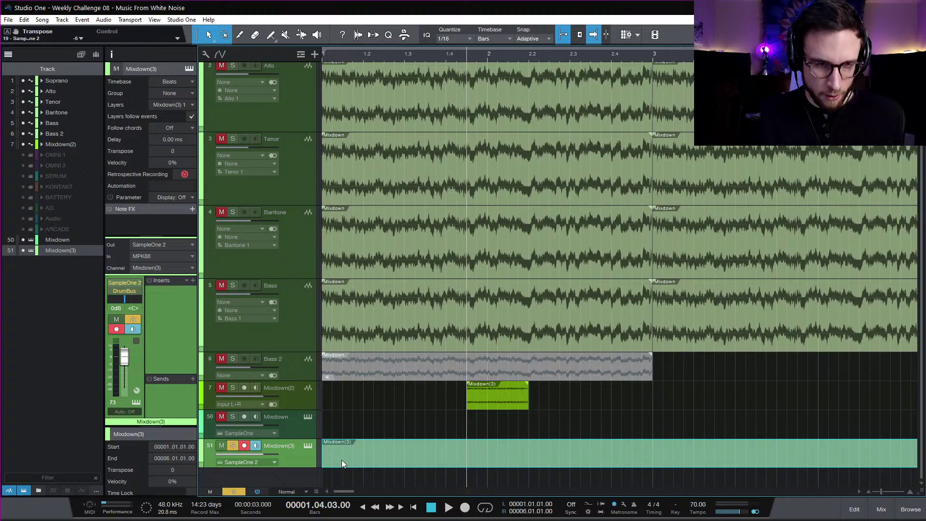
{"action": "key", "text": "w"}
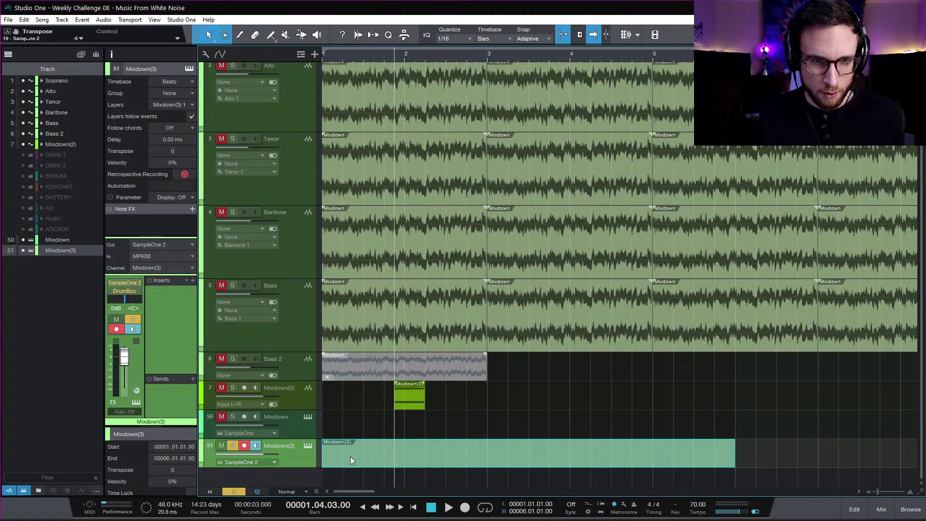
Step: Add sixteenth C3 notes on beats 1 and 2 of the Mixdown(3) part and duplicate them onto beats 3 and 4
{"action": "double_click", "coordinate": [350, 456]}
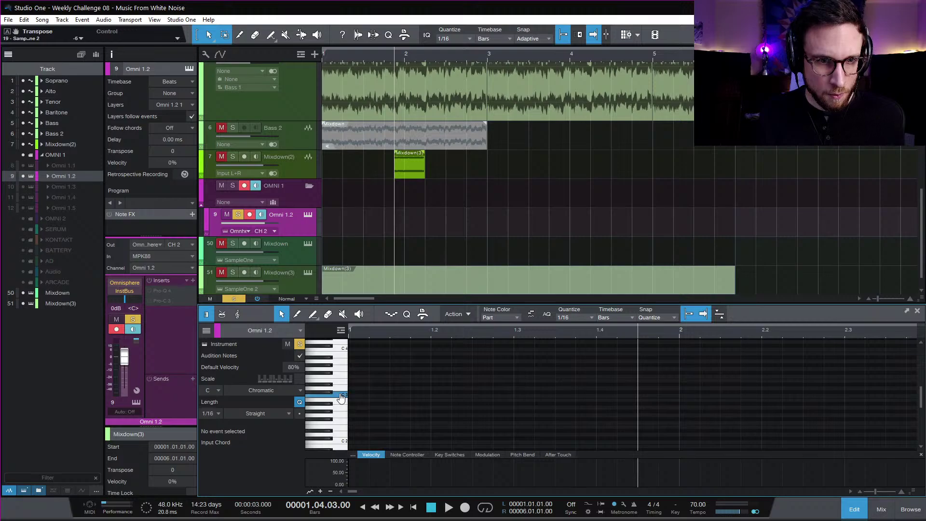
{"action": "left_click", "coordinate": [358, 396]}
{"action": "left_click", "coordinate": [435, 396]}
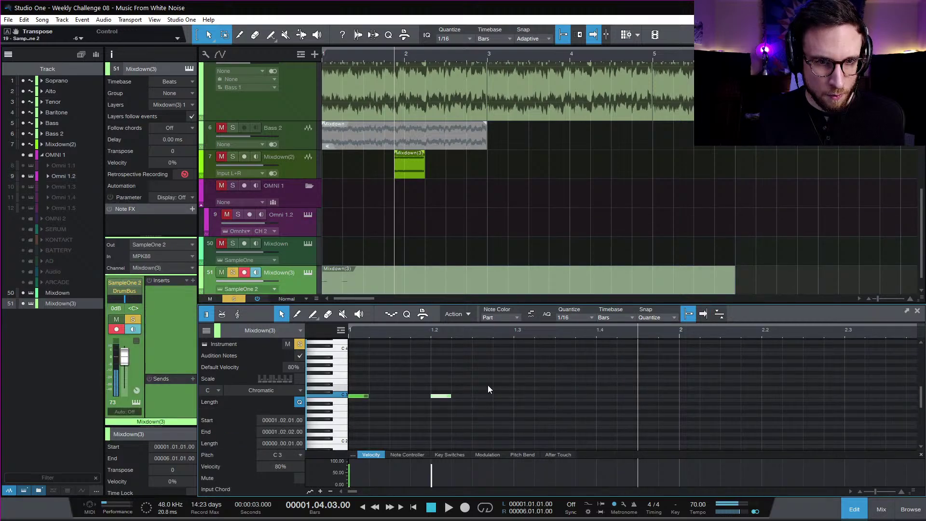
{"action": "left_click_drag", "start_coordinate": [489, 385], "coordinate": [341, 436]}
{"action": "key", "text": "d"}
Step: Duplicate the four-note bar to fill the part through bar 5, and loop playback from bar 1 to bar 6
{"action": "key", "text": "w"}
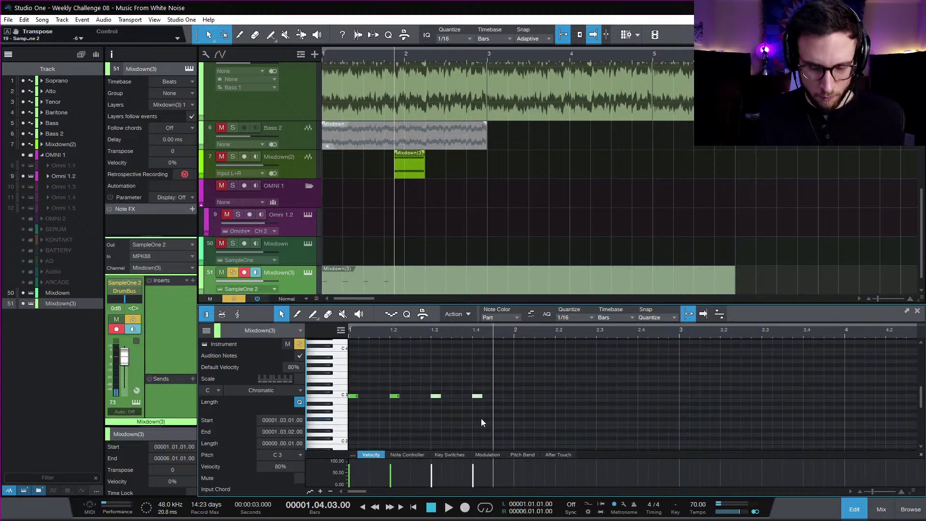
{"action": "key", "text": "w"}
{"action": "key", "text": "w"}
{"action": "key", "text": "w"}
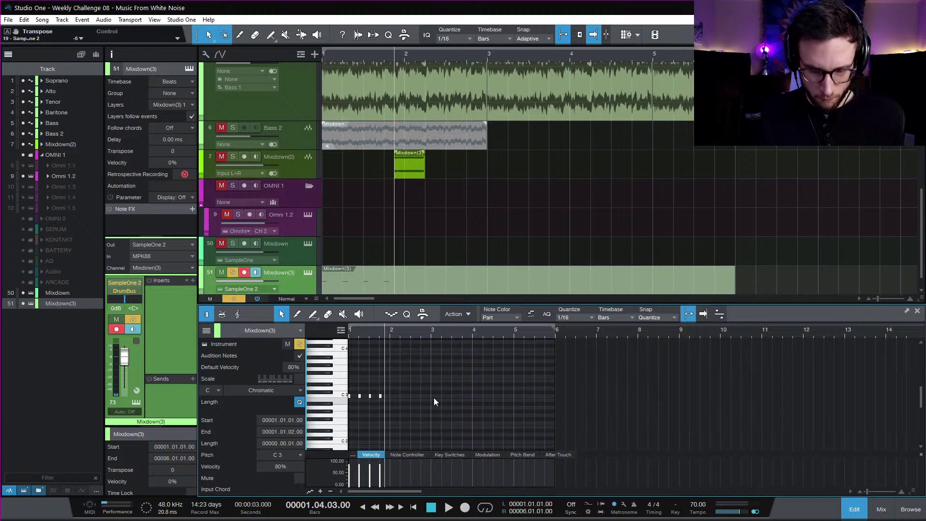
{"action": "key", "text": "d"}
{"action": "key", "text": "d"}
{"action": "key", "text": "d"}
{"action": "key", "text": "d"}
{"action": "key", "text": "KP_Divide"}
{"action": "key", "text": "space"}
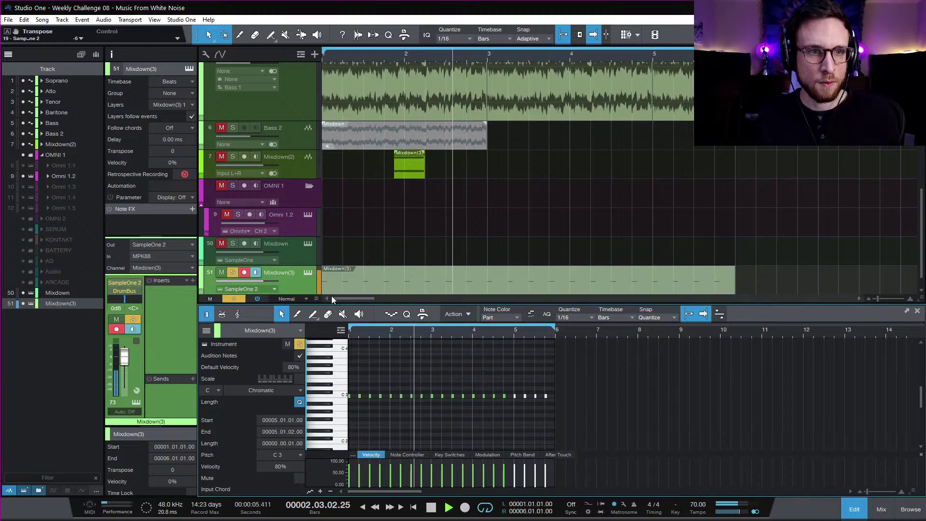
Step: Set SampleOne's amp decay to about 133 ms and enable its filter with Drive at about 29.5%
{"action": "left_click", "coordinate": [308, 272]}
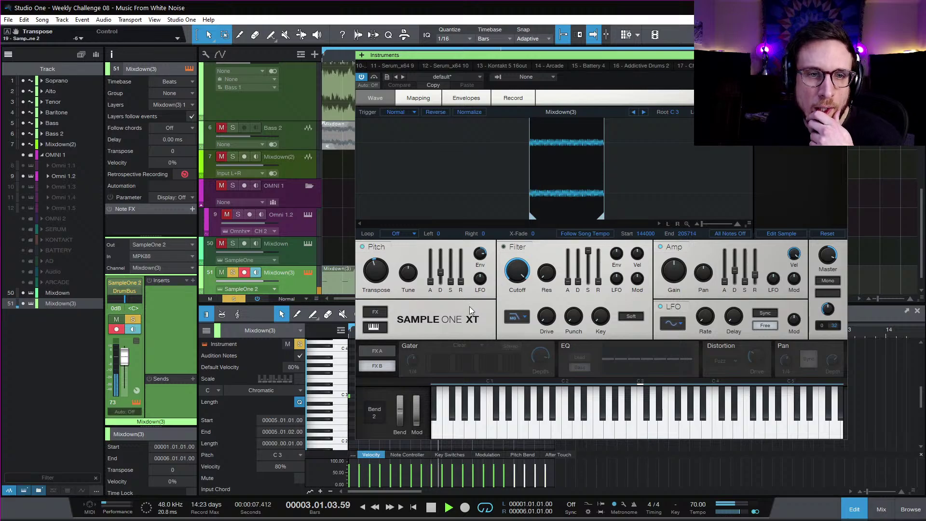
{"action": "left_click_drag", "start_coordinate": [736, 269], "coordinate": [736, 271]}
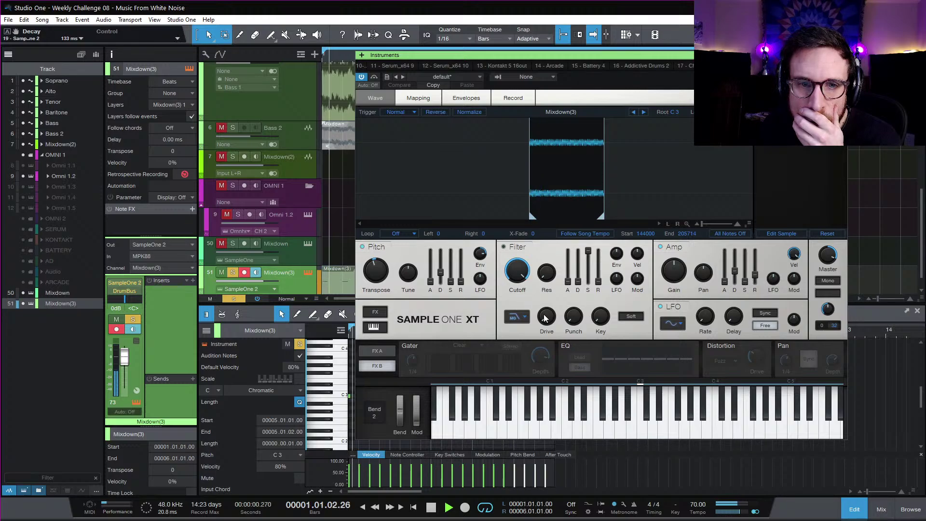
{"action": "left_click", "coordinate": [503, 247]}
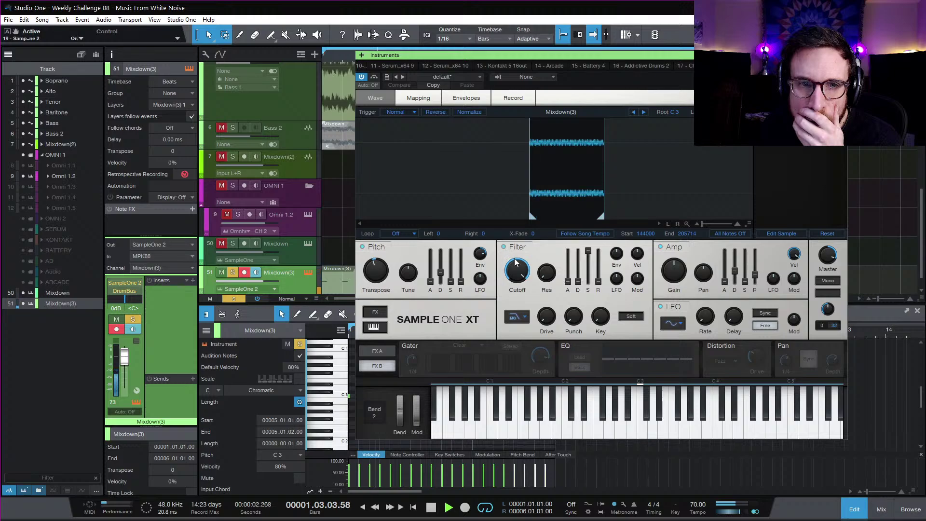
{"action": "left_click_drag", "start_coordinate": [552, 323], "coordinate": [553, 294]}
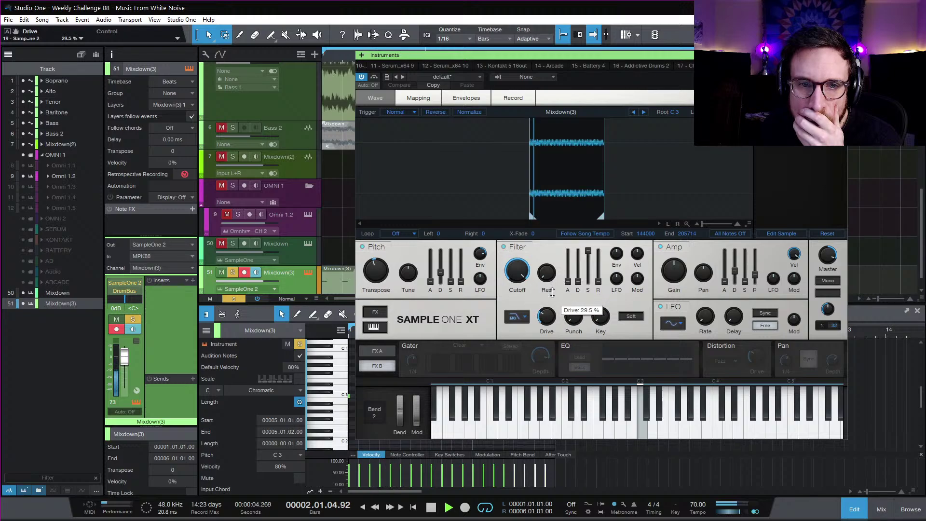
Step: Try several amp release times in SampleOne, settle on about 249 ms, and close the instrument editor
{"action": "left_click_drag", "start_coordinate": [755, 276], "coordinate": [757, 264]}
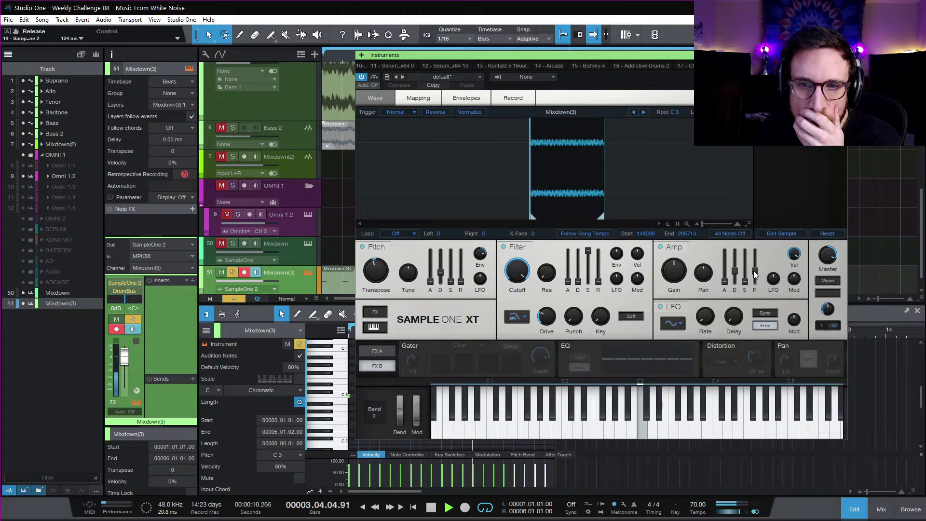
{"action": "left_click_drag", "start_coordinate": [757, 275], "coordinate": [759, 268]}
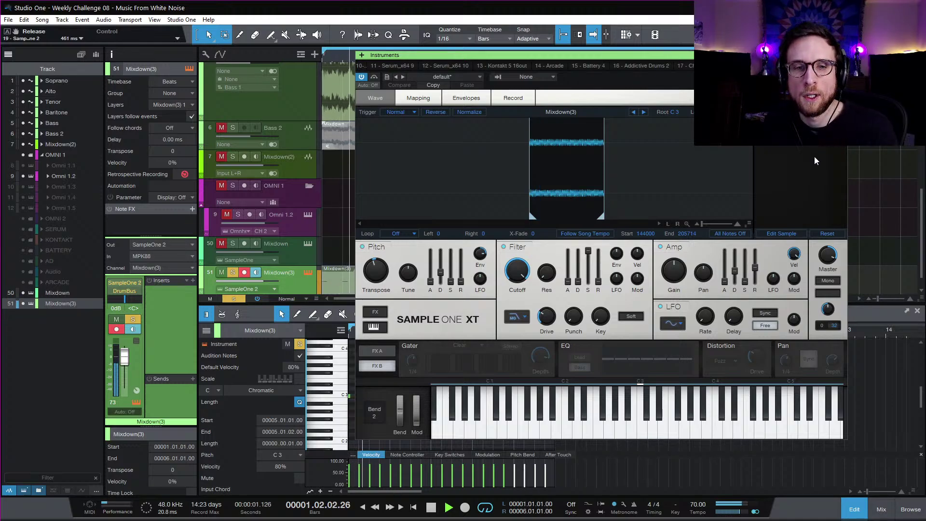
{"action": "mouse_move", "coordinate": [756, 267]}
{"action": "left_mouse_down"}
{"action": "mouse_move", "coordinate": [759, 243]}
{"action": "mouse_move", "coordinate": [756, 283]}
{"action": "left_mouse_up"}
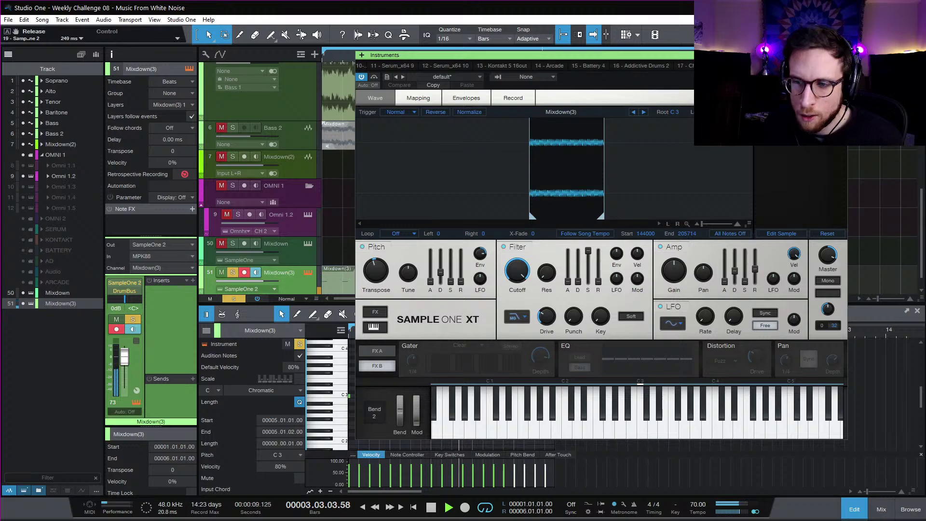
{"action": "left_click_drag", "start_coordinate": [752, 55], "coordinate": [925, 82]}
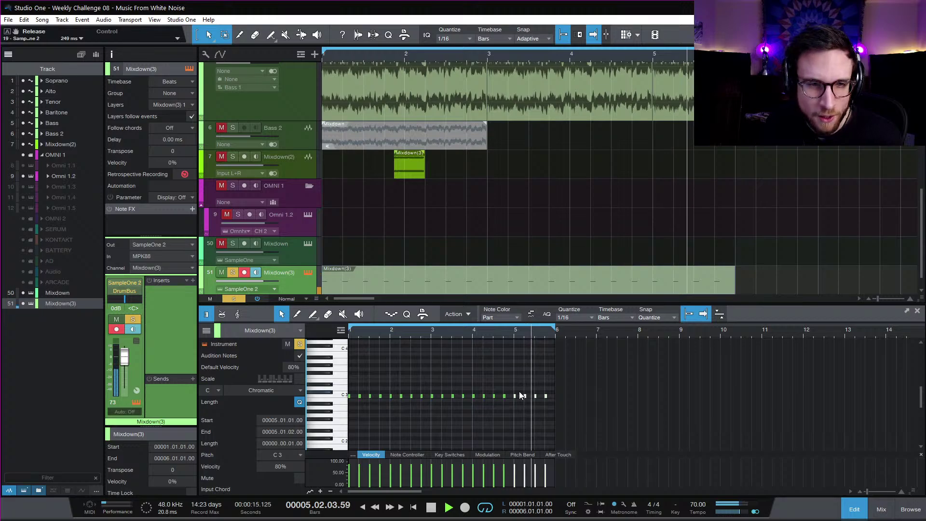
Step: Lengthen all C3 notes in the Mixdown(3) part to three sixteenths each
{"action": "key", "text": "ctrl+a"}
{"action": "left_click_drag", "start_coordinate": [546, 396], "coordinate": [552, 398]}
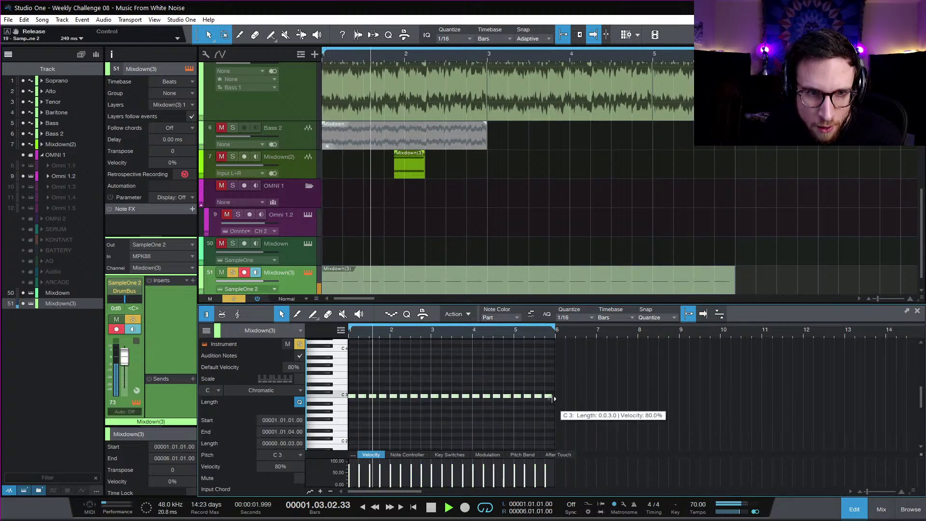
{"action": "left_click", "coordinate": [308, 273]}
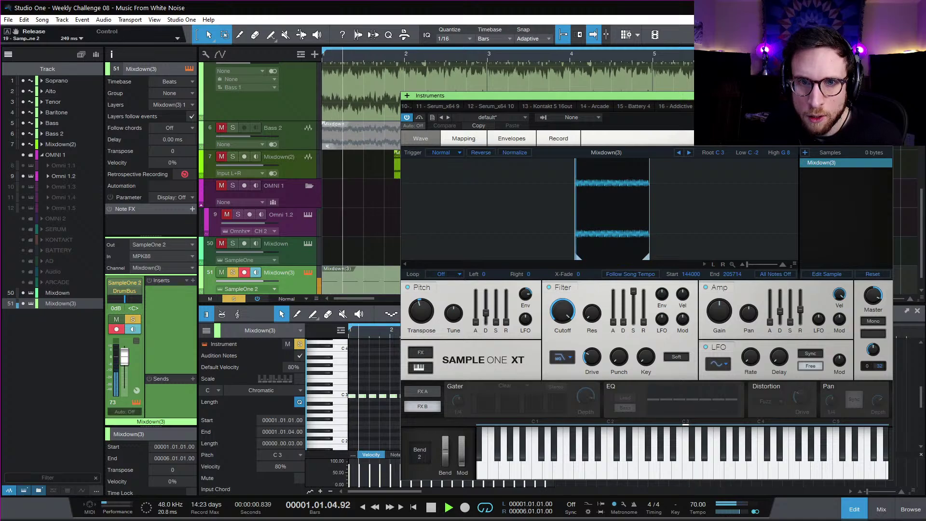
{"action": "left_click", "coordinate": [887, 95]}
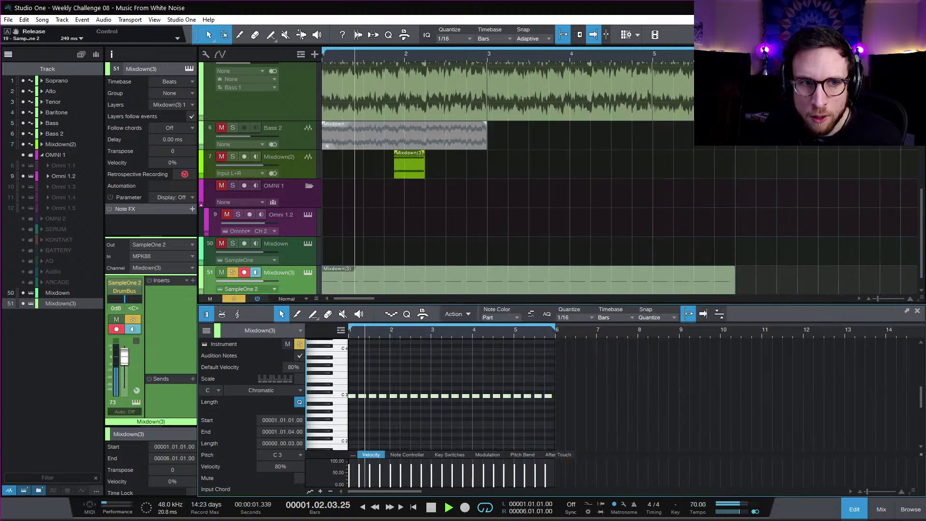
Step: Insert FabFilter Pro-R on the Mixdown(3) channel and set its Space to about 0.46 s
{"action": "left_click", "coordinate": [193, 280]}
{"action": "left_click", "coordinate": [262, 369]}
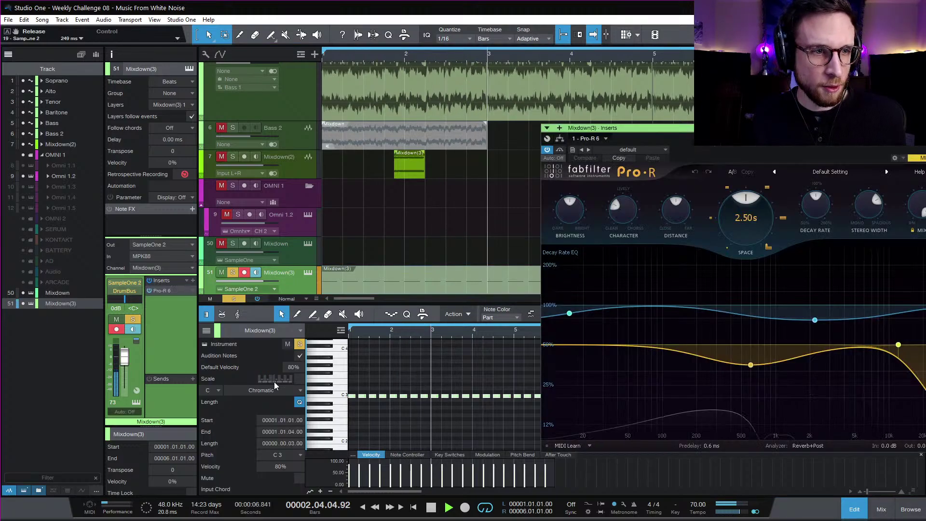
{"action": "left_click_drag", "start_coordinate": [757, 220], "coordinate": [744, 260]}
Step: Lower Pro-R's post-EQ high-cut band to about 78 Hz at 24 dB/oct with Q 0.28, and set Distance to 100%
{"action": "left_click", "coordinate": [735, 354]}
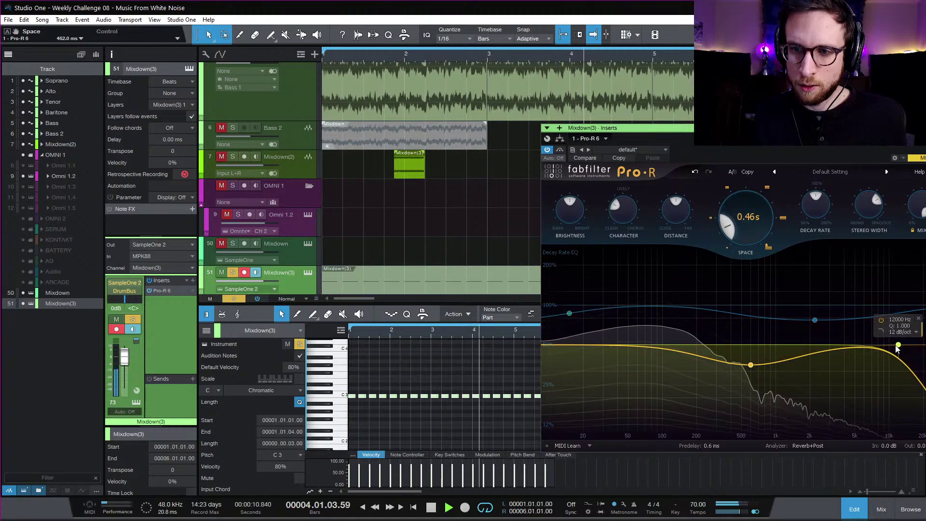
{"action": "left_click_drag", "start_coordinate": [734, 353], "coordinate": [713, 349]}
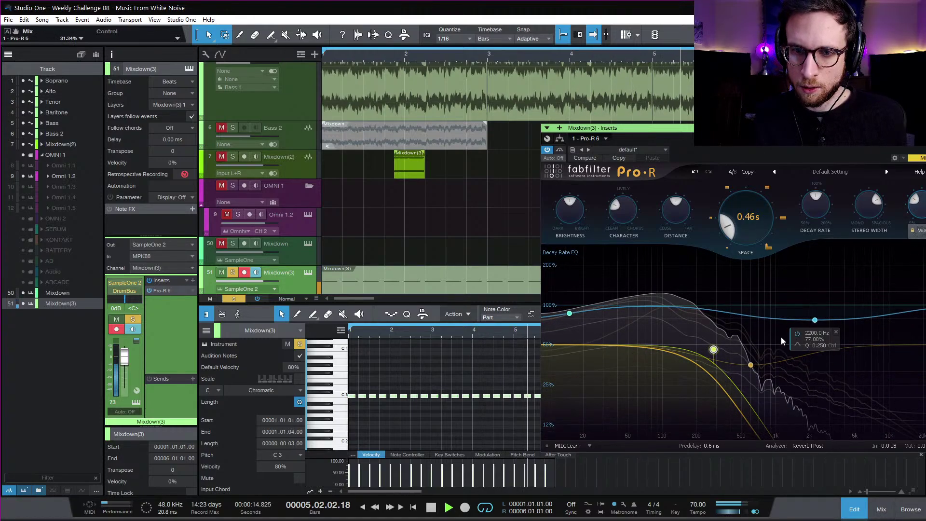
{"action": "left_click_drag", "start_coordinate": [713, 350], "coordinate": [657, 381]}
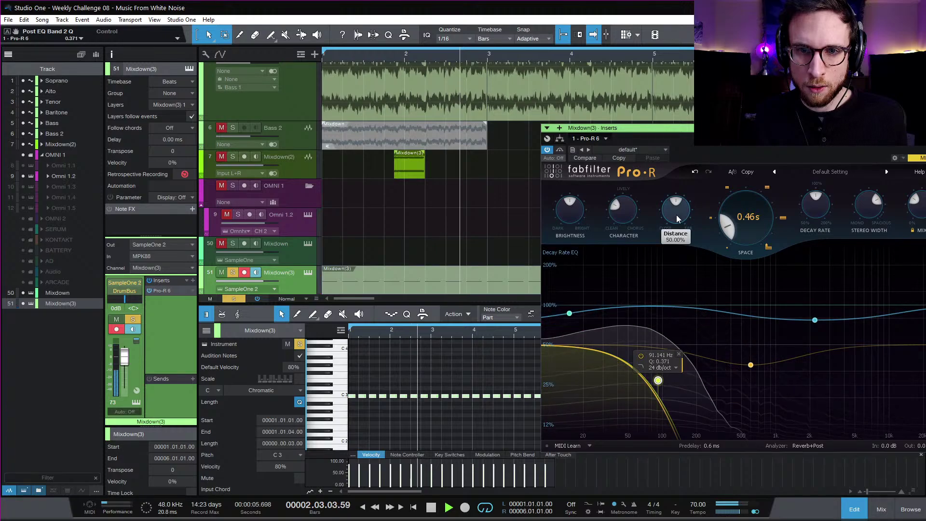
{"action": "left_click_drag", "start_coordinate": [677, 208], "coordinate": [685, 129]}
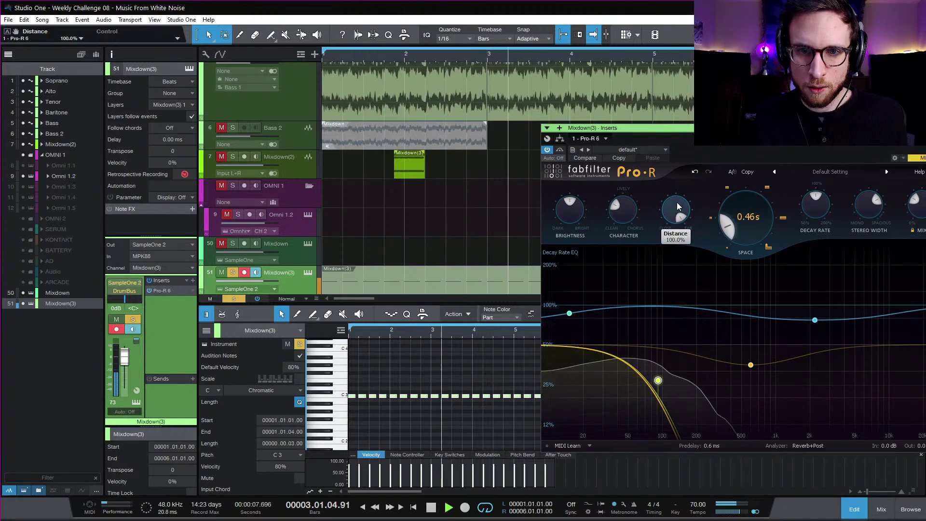
{"action": "mouse_move", "coordinate": [678, 204]}
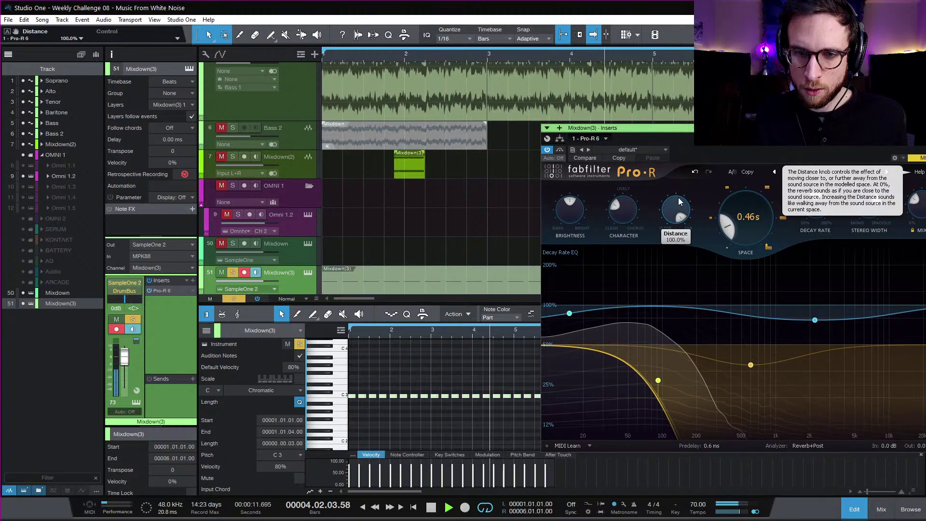
{"action": "left_click_drag", "start_coordinate": [658, 380], "coordinate": [650, 393]}
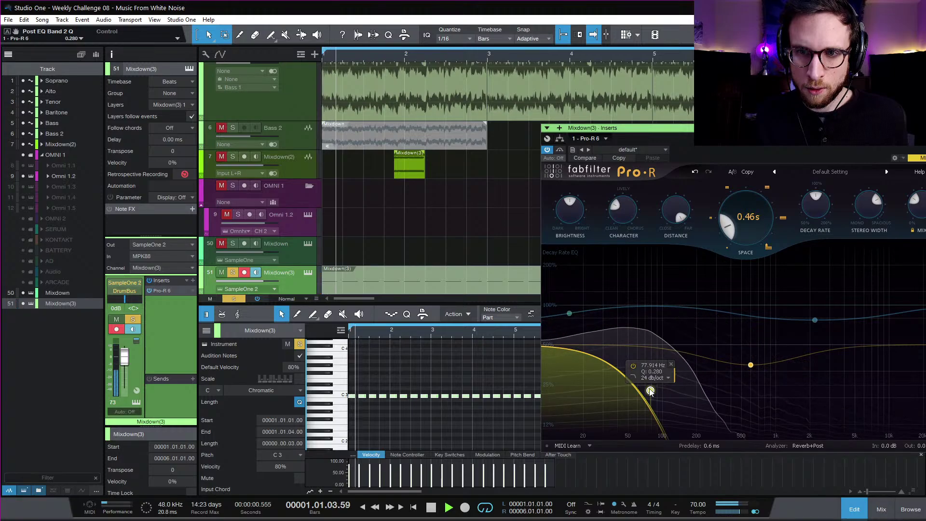
Step: Compare the kick with and without Pro-R, set its Mix to about 36.8%, close the plug-in and stop playback
{"action": "left_click", "coordinate": [547, 150]}
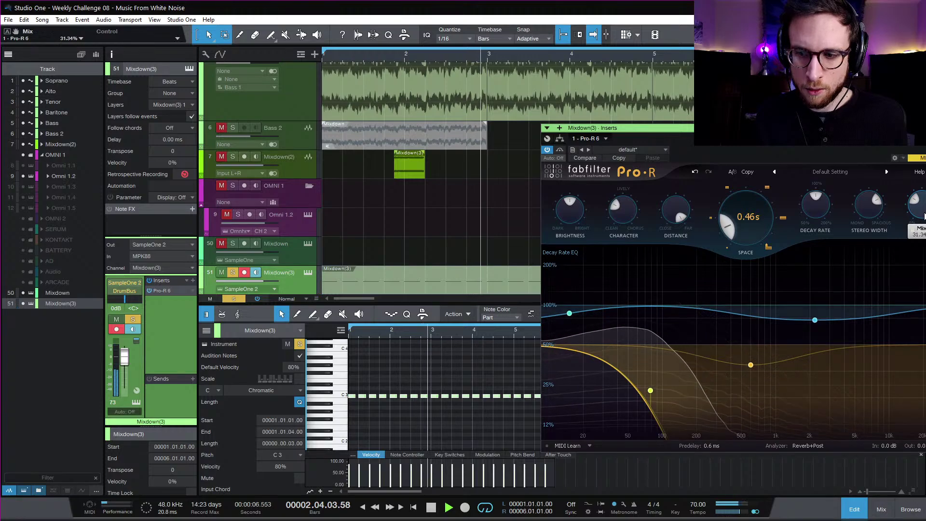
{"action": "left_click_drag", "start_coordinate": [922, 212], "coordinate": [923, 207]}
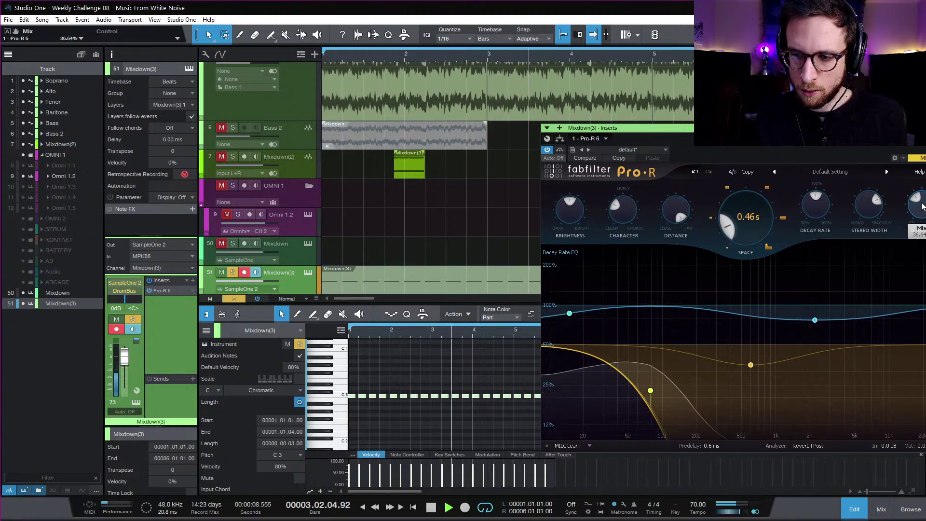
{"action": "left_click_drag", "start_coordinate": [922, 207], "coordinate": [921, 206]}
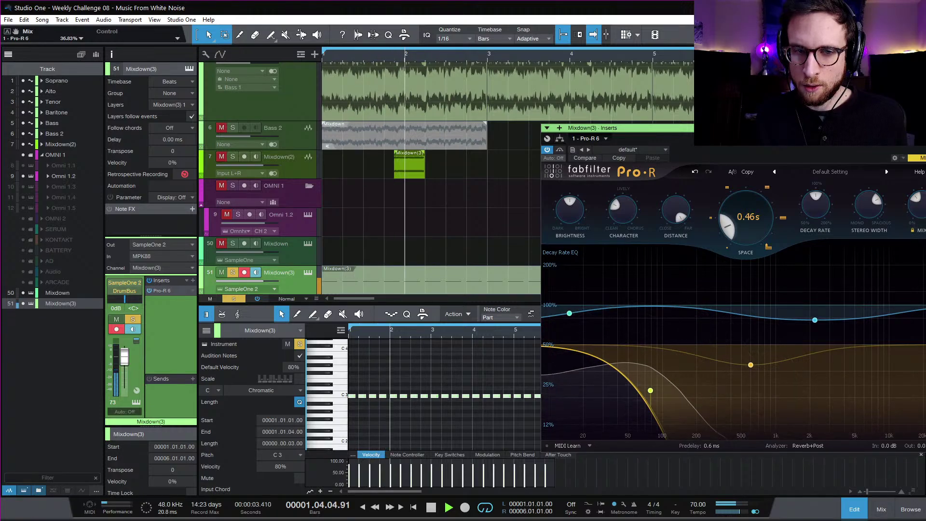
{"action": "left_click", "coordinate": [921, 127]}
{"action": "key", "text": "space"}
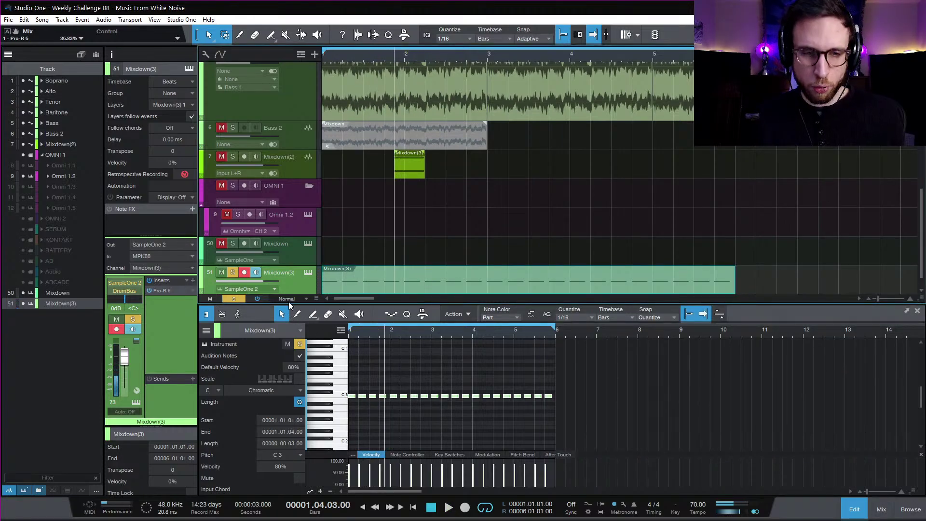
Step: Turn on Reverse for the Mixdown(3) sample in SampleOne during playback and close the instrument editor
{"action": "left_click", "coordinate": [309, 273]}
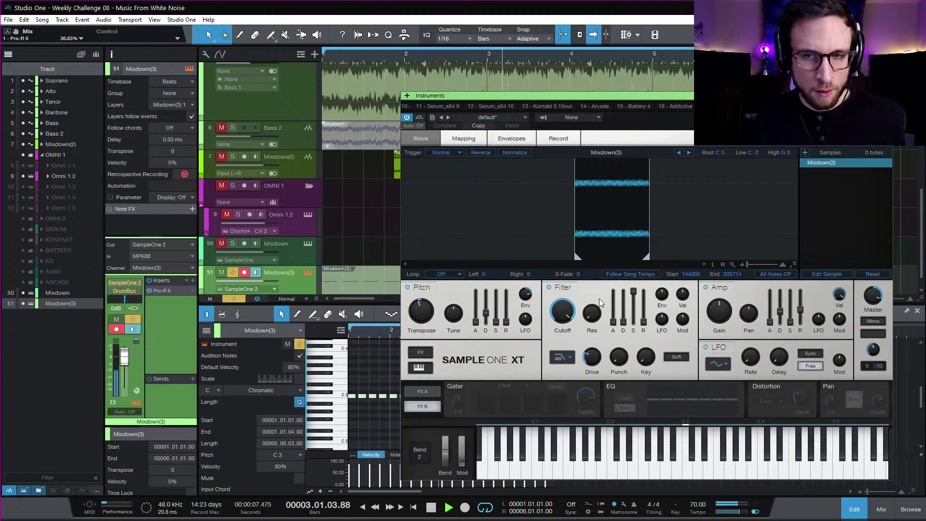
{"action": "left_click_drag", "start_coordinate": [555, 95], "coordinate": [674, 94]}
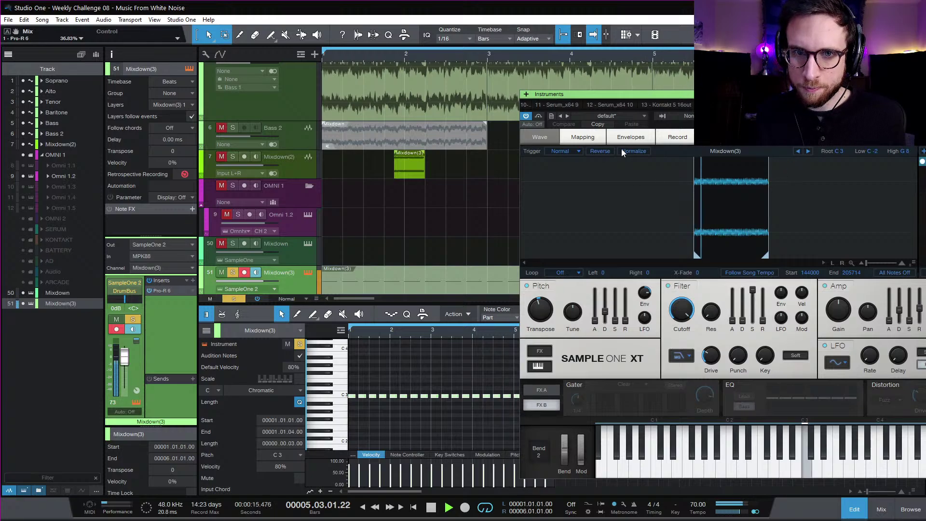
{"action": "left_click", "coordinate": [603, 150]}
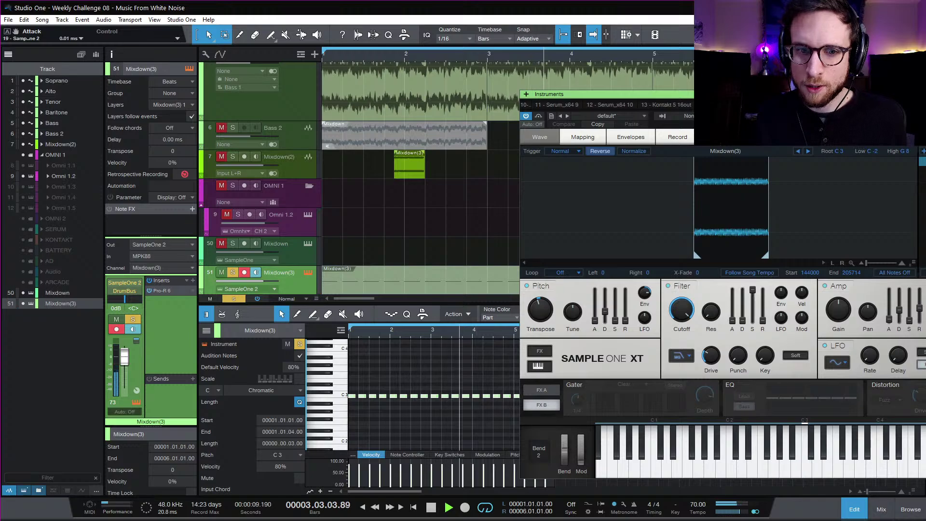
{"action": "key", "text": "Escape"}
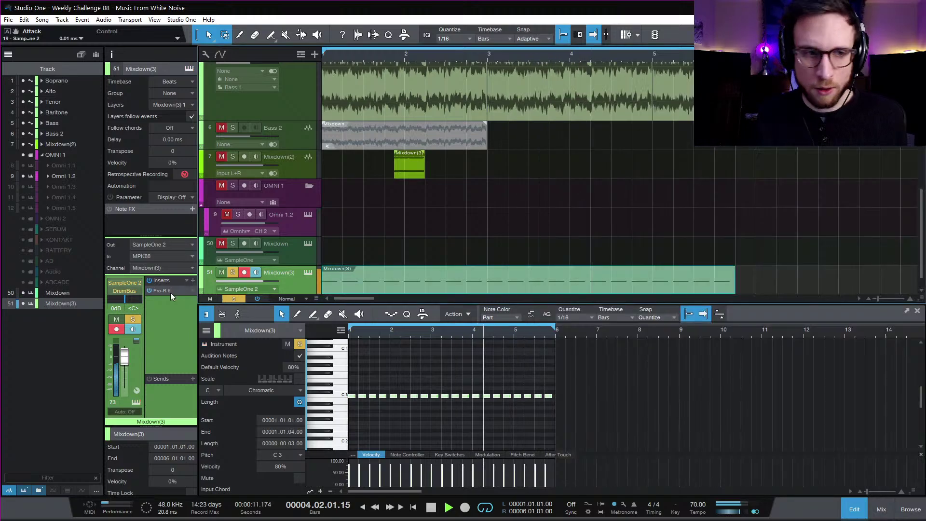
Step: Compare Pro-R bypassed and active, lower its low Decay Rate EQ band to about 97% and set Stereo Width to about 41.6%
{"action": "left_click", "coordinate": [172, 291]}
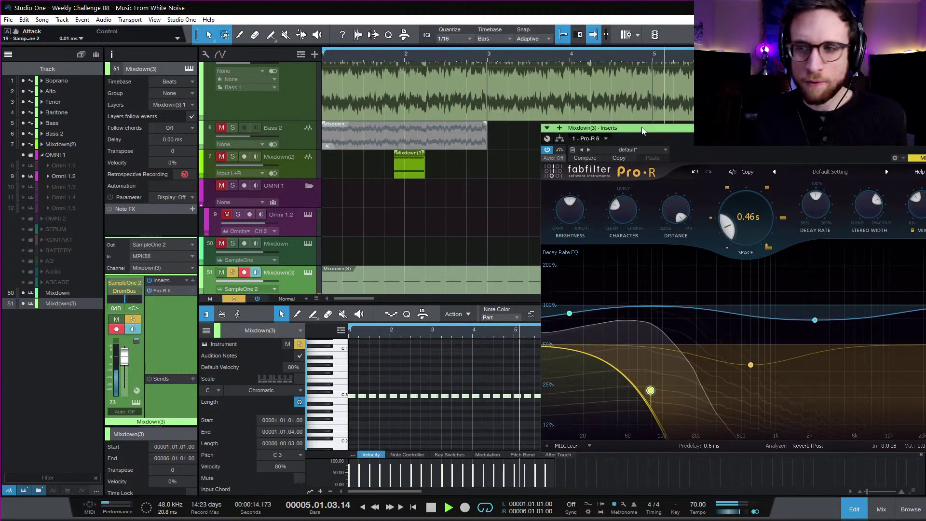
{"action": "left_click", "coordinate": [548, 149]}
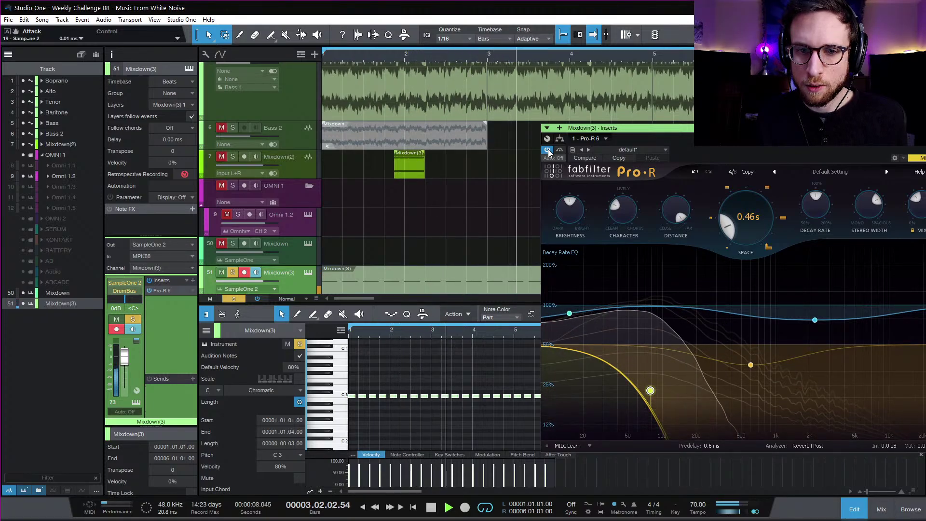
{"action": "left_click_drag", "start_coordinate": [569, 314], "coordinate": [568, 299]}
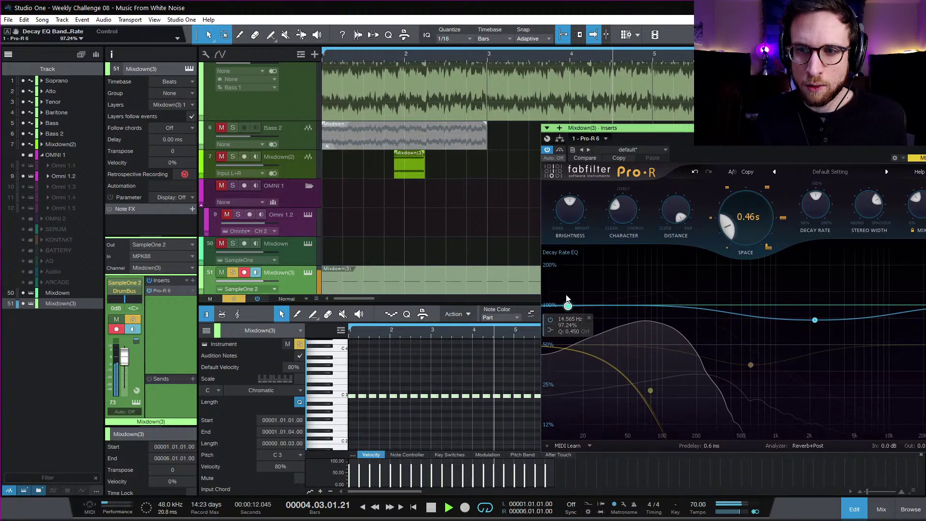
{"action": "left_click_drag", "start_coordinate": [862, 211], "coordinate": [863, 247]}
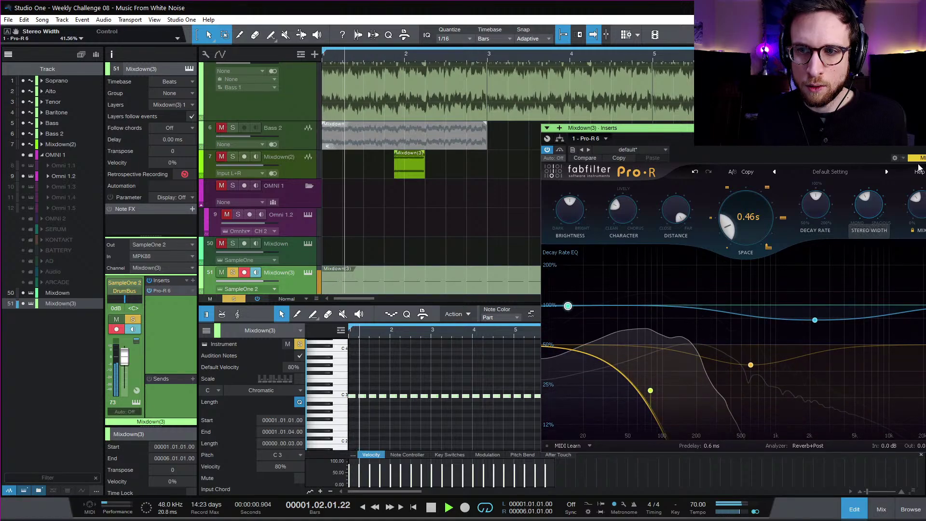
Step: Insert Pro-Q 3 on the Mixdown(3) kick, boost about 2.3 dB at 47 Hz and add a 72 dB/oct low cut near 21.7 Hz
{"action": "left_click", "coordinate": [925, 128]}
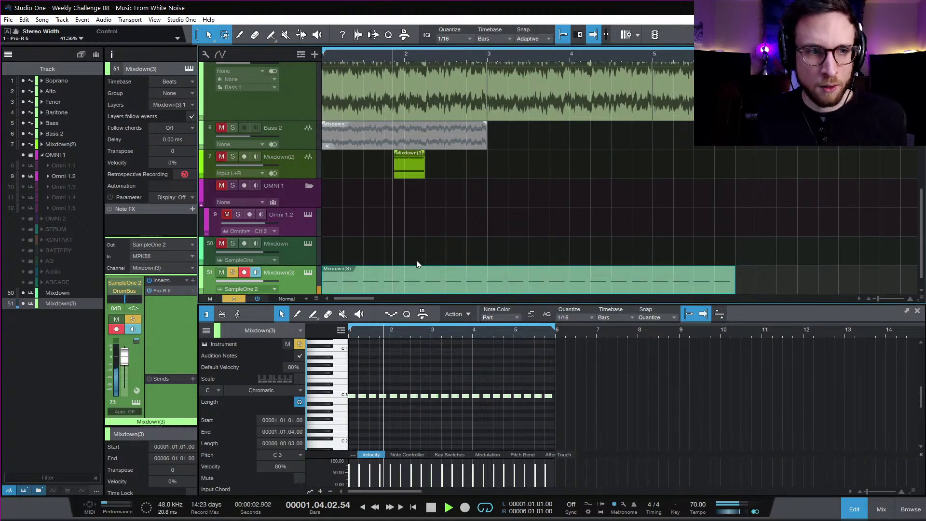
{"action": "left_click", "coordinate": [194, 280]}
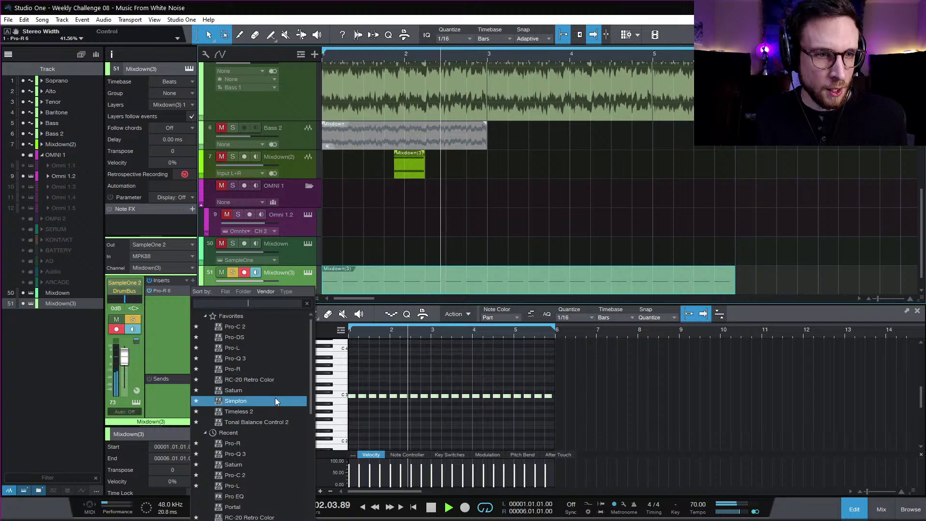
{"action": "left_click", "coordinate": [265, 360]}
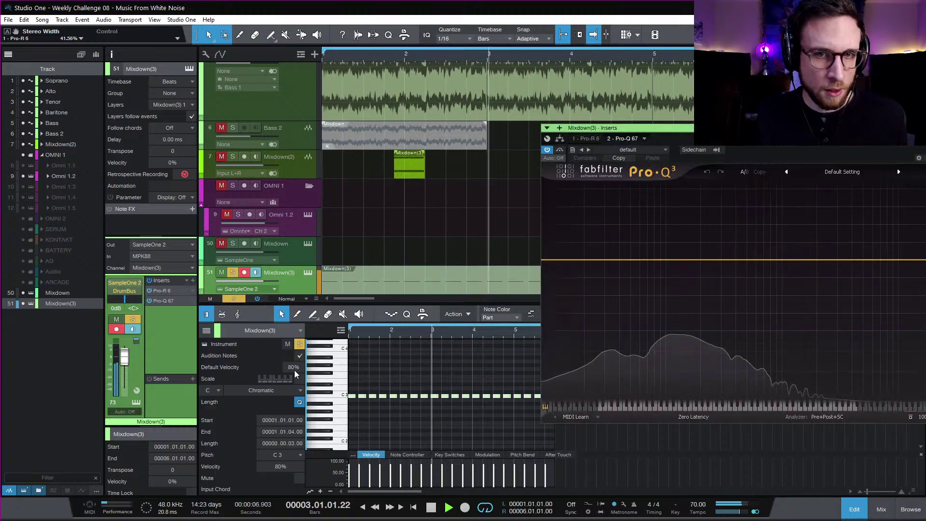
{"action": "left_click_drag", "start_coordinate": [612, 262], "coordinate": [628, 249]}
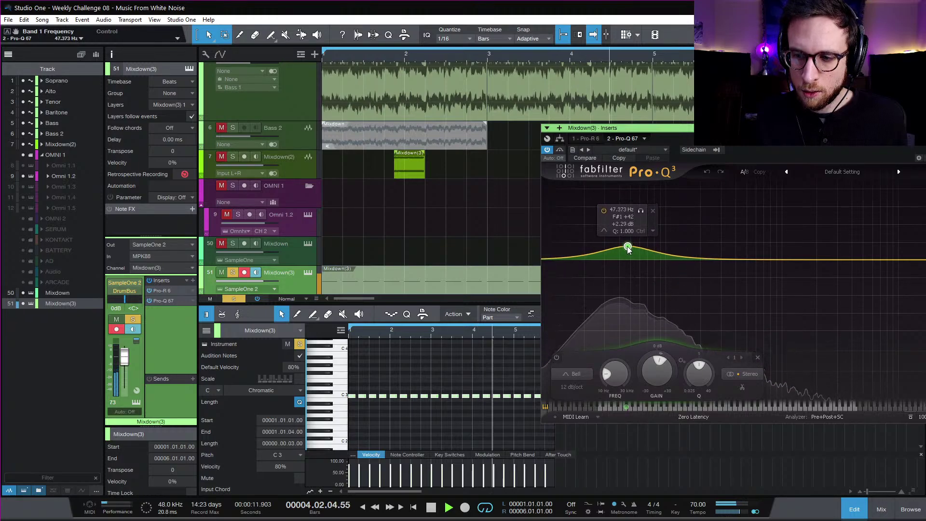
{"action": "left_click", "coordinate": [549, 261]}
{"action": "left_click_drag", "start_coordinate": [548, 261], "coordinate": [587, 269]}
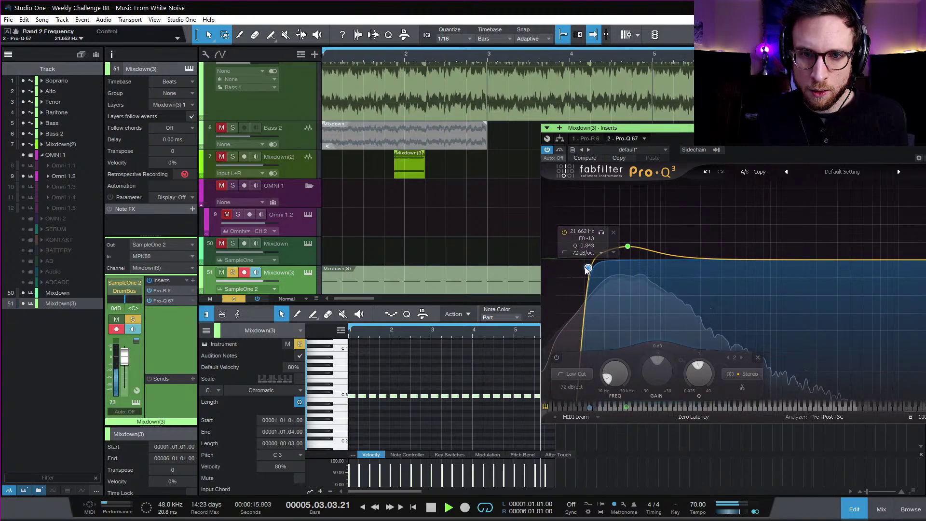
Step: Insert Saturn on the Mixdown(3) kick, choose the Warm Tube style and set Drive to about 34.85%
{"action": "left_click", "coordinate": [193, 281]}
{"action": "left_click", "coordinate": [260, 391]}
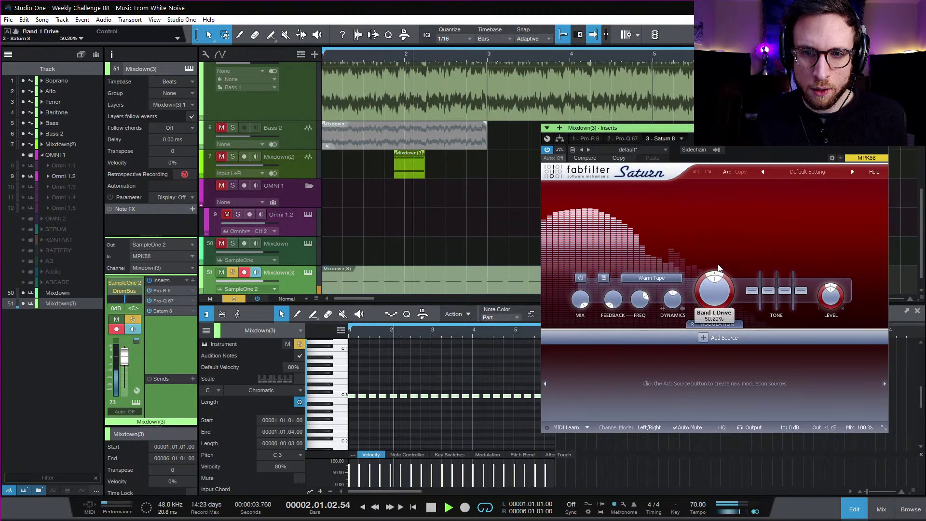
{"action": "left_click_drag", "start_coordinate": [720, 304], "coordinate": [677, 270]}
{"action": "left_click", "coordinate": [676, 278]}
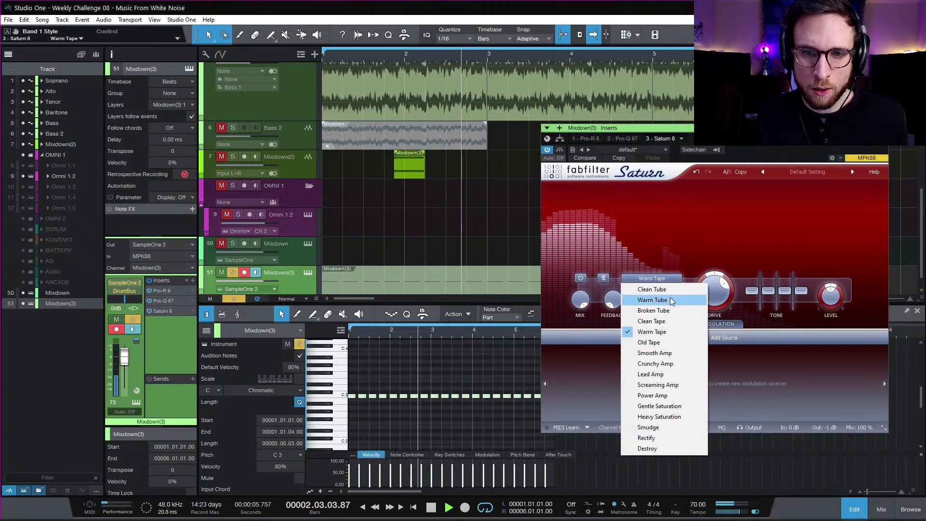
{"action": "left_click", "coordinate": [658, 296]}
{"action": "left_click_drag", "start_coordinate": [714, 301], "coordinate": [714, 336]}
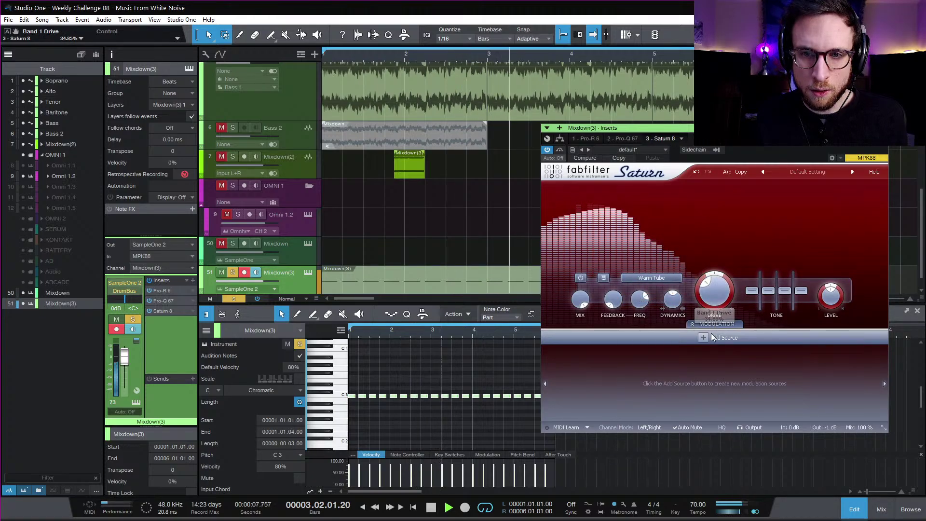
{"action": "mouse_move", "coordinate": [715, 297]}
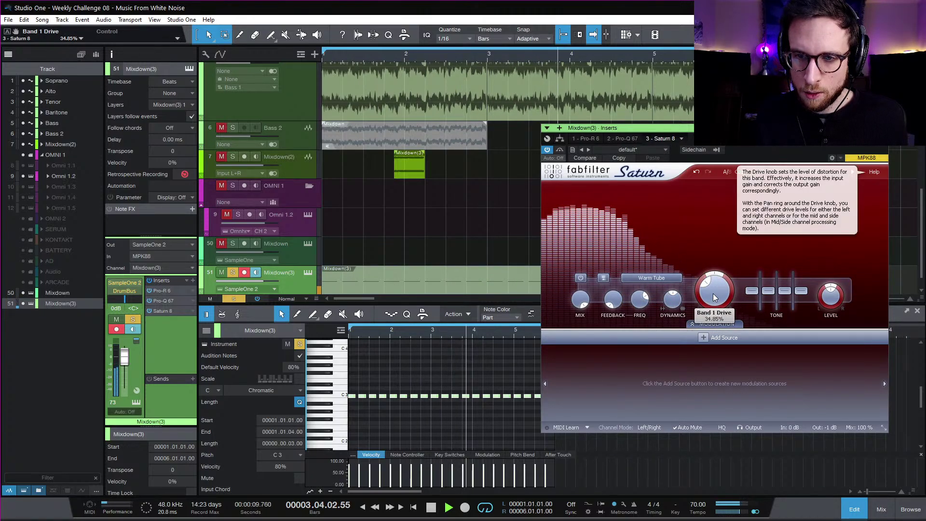
Step: Enable Saturn's high-quality mode, set Drive to about 36.6%, close the plug-in and stop playback
{"action": "left_click", "coordinate": [722, 428]}
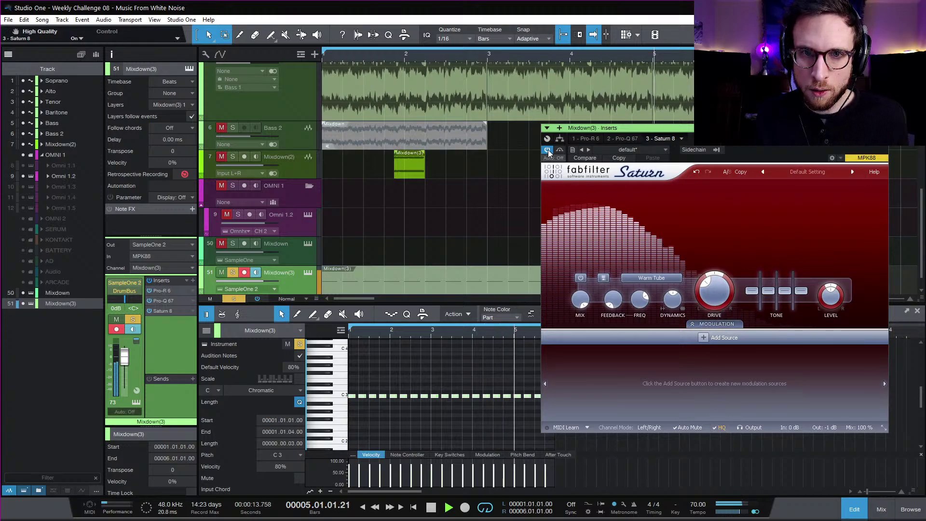
{"action": "mouse_move", "coordinate": [714, 288]}
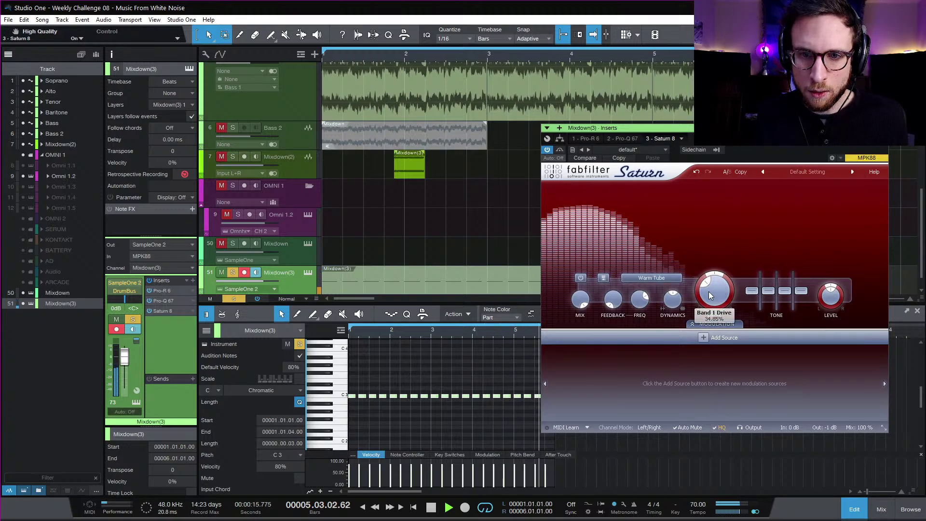
{"action": "left_click_drag", "start_coordinate": [714, 288], "coordinate": [715, 309]}
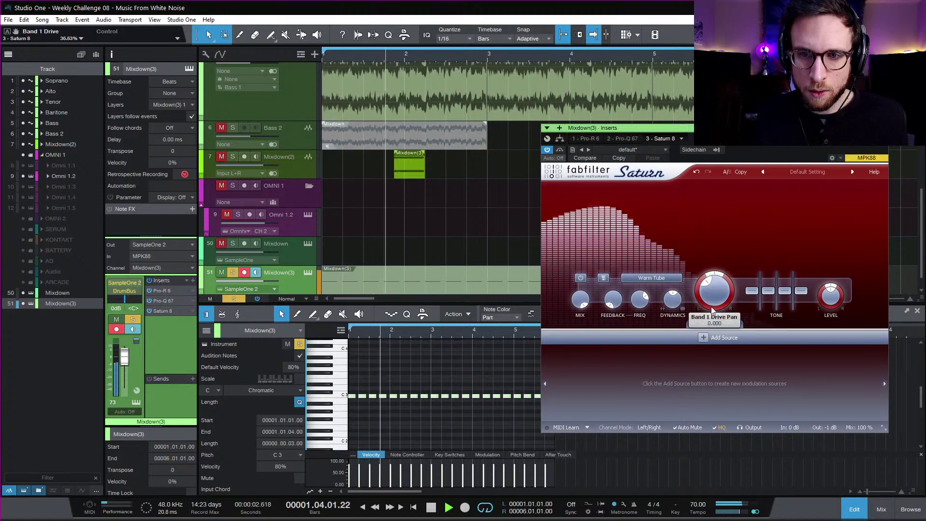
{"action": "left_click", "coordinate": [348, 280]}
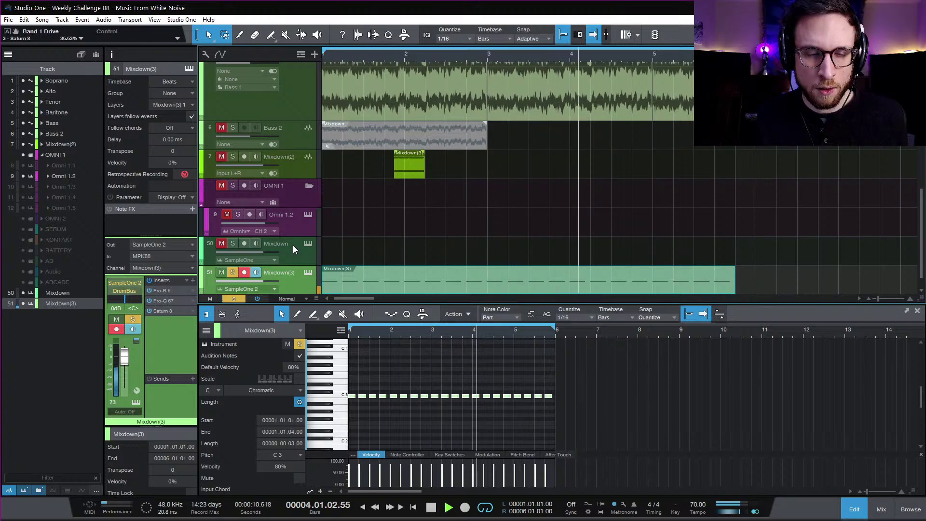
{"action": "key", "text": "space"}
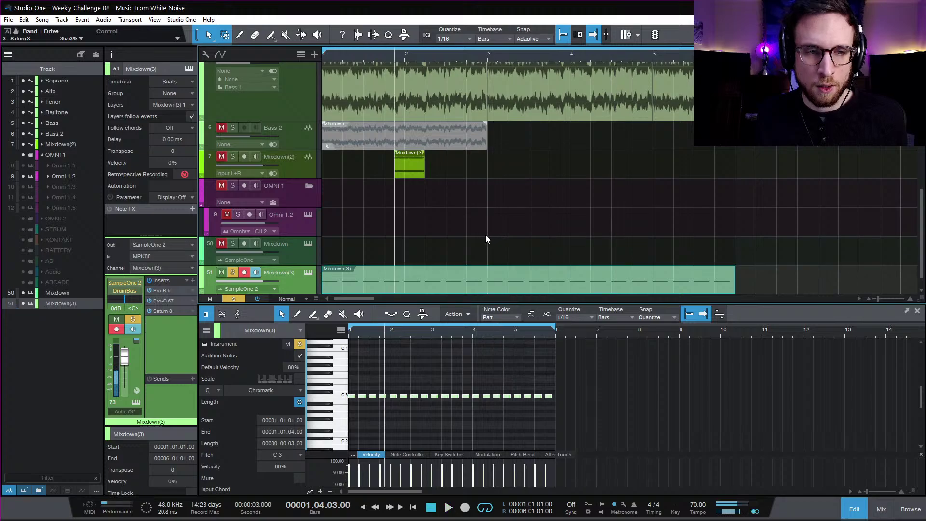
Step: Clear the kick's solo, listen to it with the chord tracks and close the note editor
{"action": "left_click", "coordinate": [233, 299]}
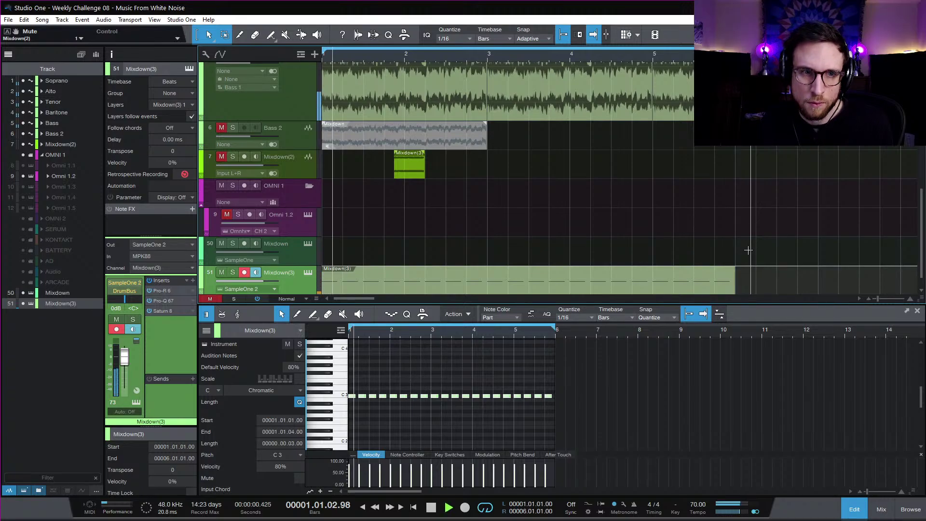
{"action": "key", "text": "F2"}
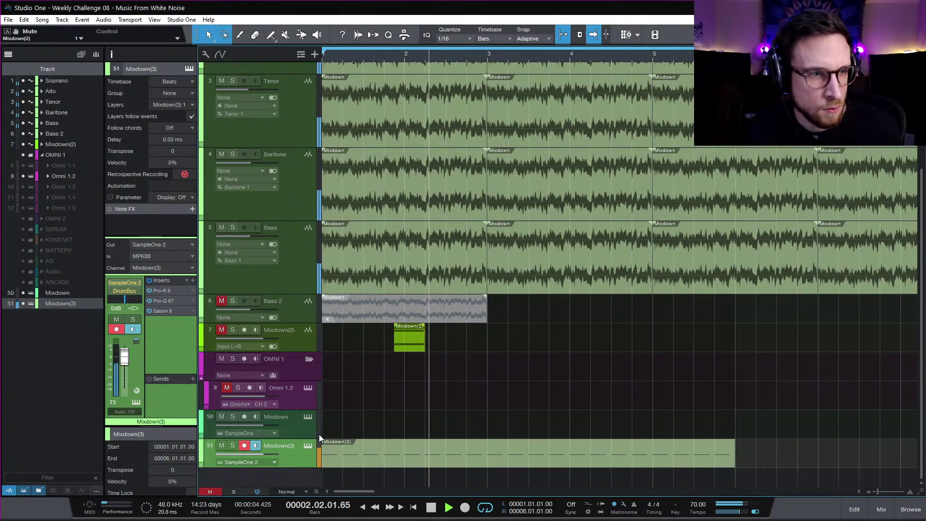
{"action": "key", "text": "space"}
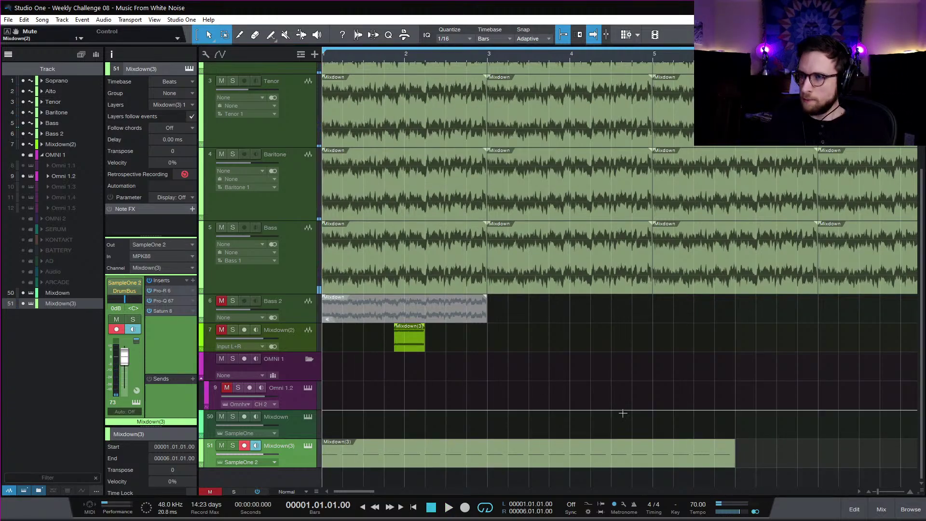
{"action": "left_click", "coordinate": [872, 509]}
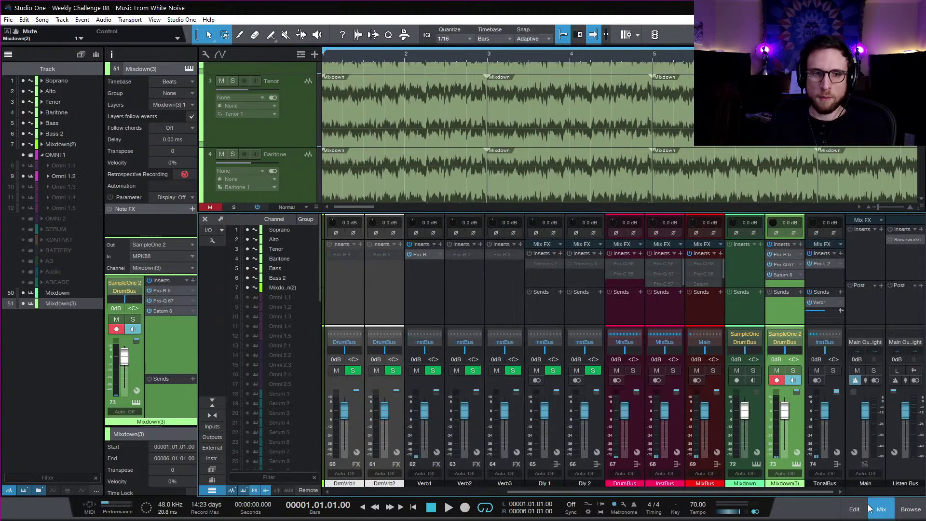
{"action": "left_click", "coordinate": [879, 511]}
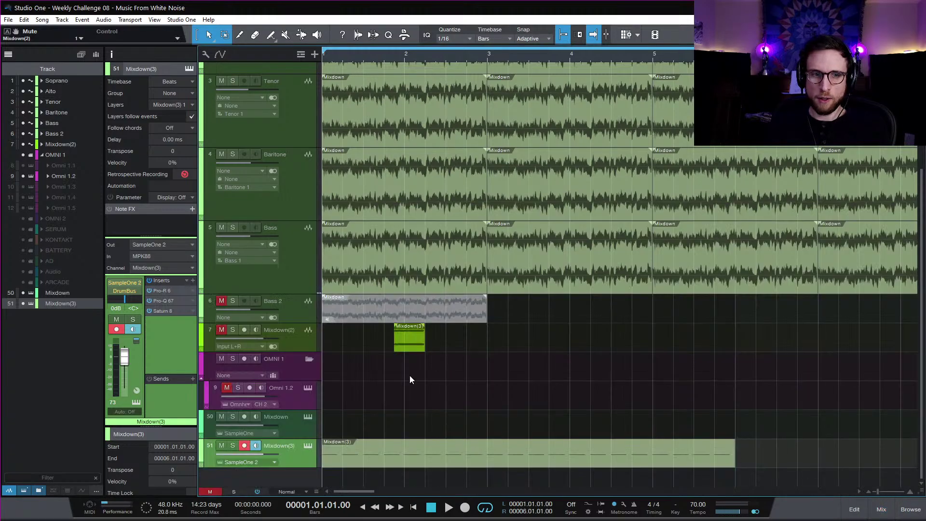
Step: Delete every C3 note in the Mixdown(3) part except the first one, and audition the result
{"action": "double_click", "coordinate": [406, 461]}
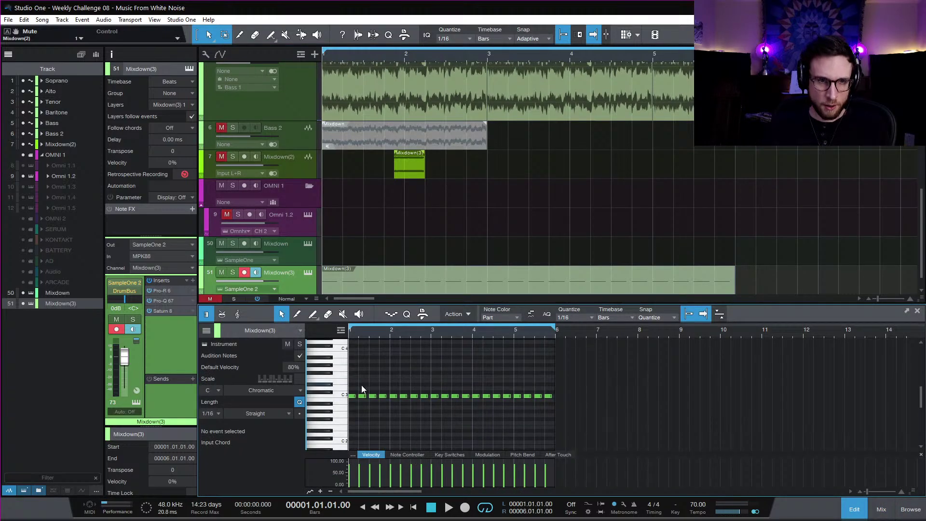
{"action": "left_click_drag", "start_coordinate": [362, 388], "coordinate": [634, 445]}
{"action": "key", "text": "Delete"}
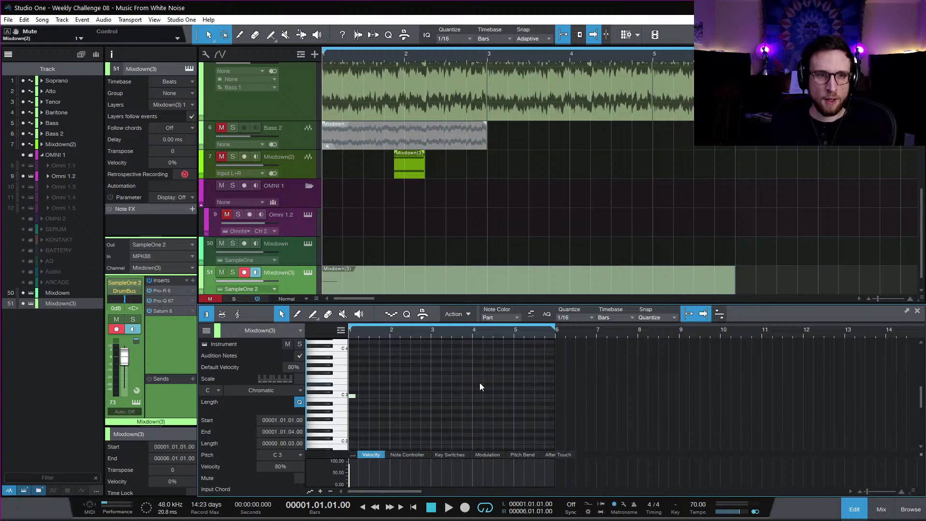
{"action": "key", "text": "space"}
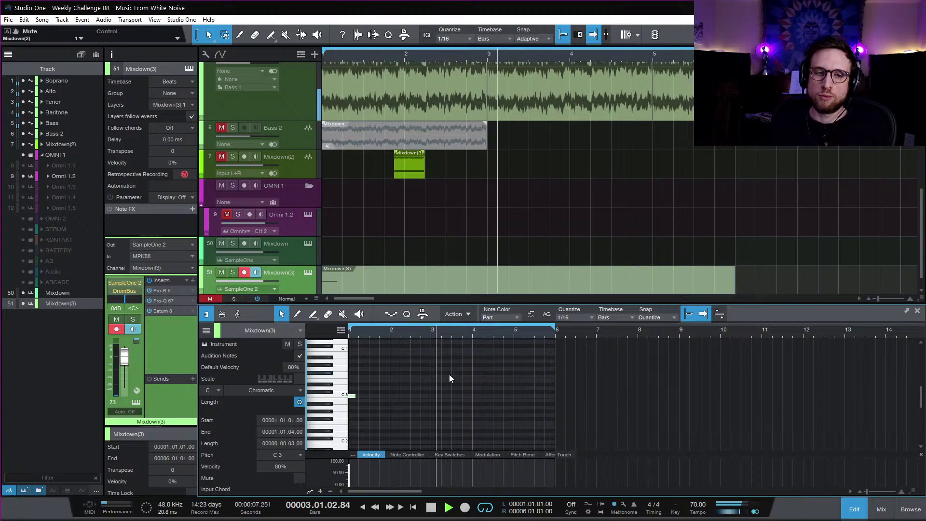
{"action": "key", "text": "space"}
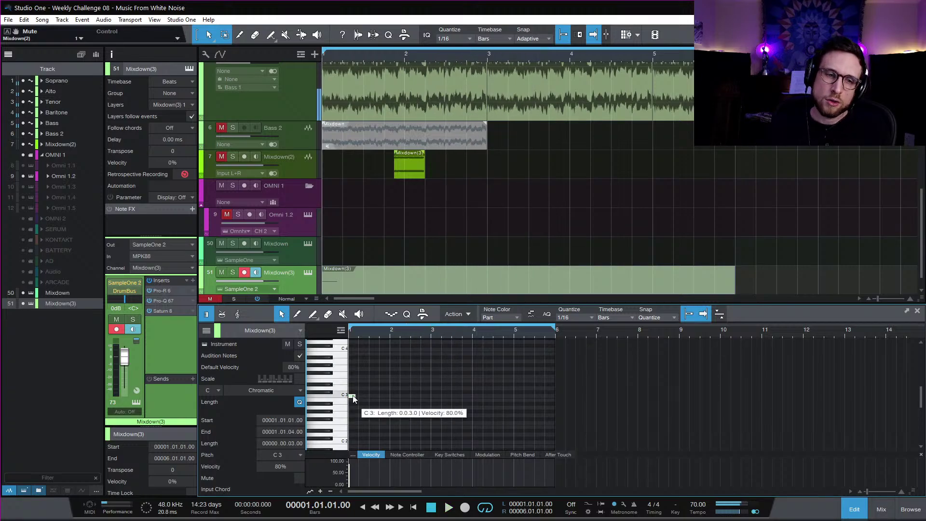
Step: Copy the first kick note to the start of bar 2, add a 1/16 pickup before it at 30% velocity, and audition
{"action": "key", "text": "e"}
{"action": "left_click_drag", "start_coordinate": [357, 397], "coordinate": [437, 399]}
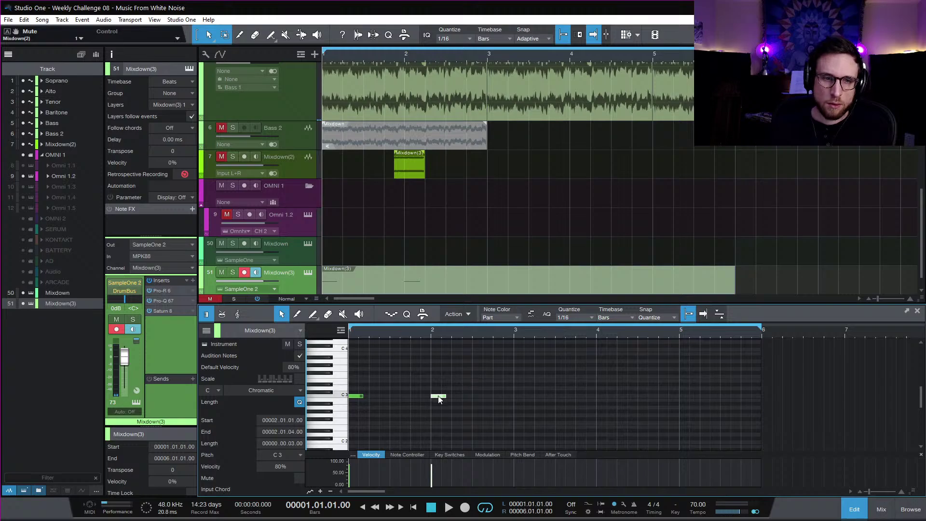
{"action": "double_click", "coordinate": [428, 396]}
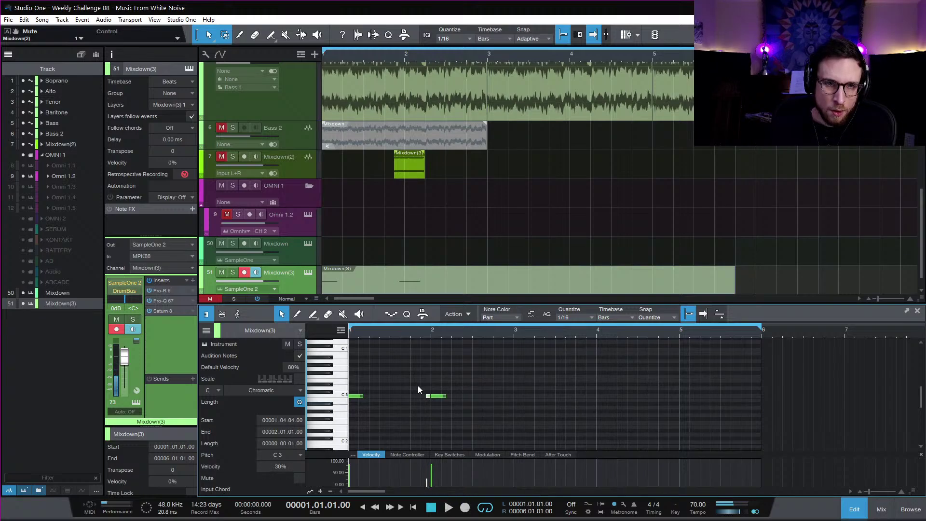
{"action": "double_click", "coordinate": [413, 332]}
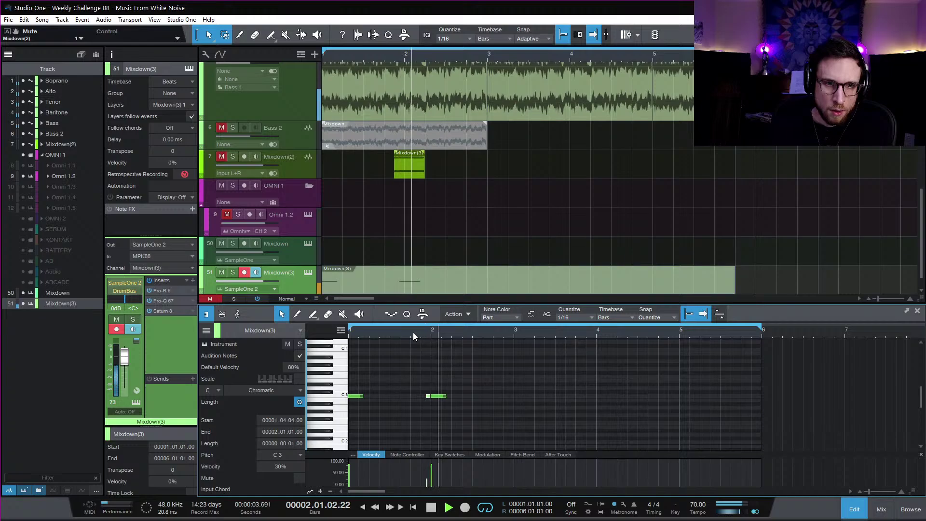
{"action": "key", "text": "space"}
Step: Raise the velocities of all kick notes so the main hits reach 100%, and duplicate the pattern into bars 3 and 4
{"action": "left_click_drag", "start_coordinate": [473, 409], "coordinate": [361, 379]}
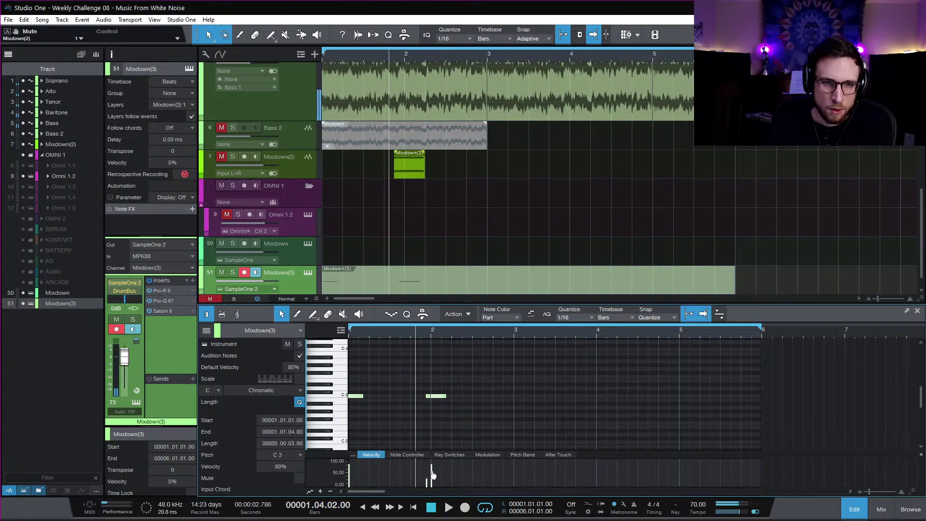
{"action": "key", "text": "space"}
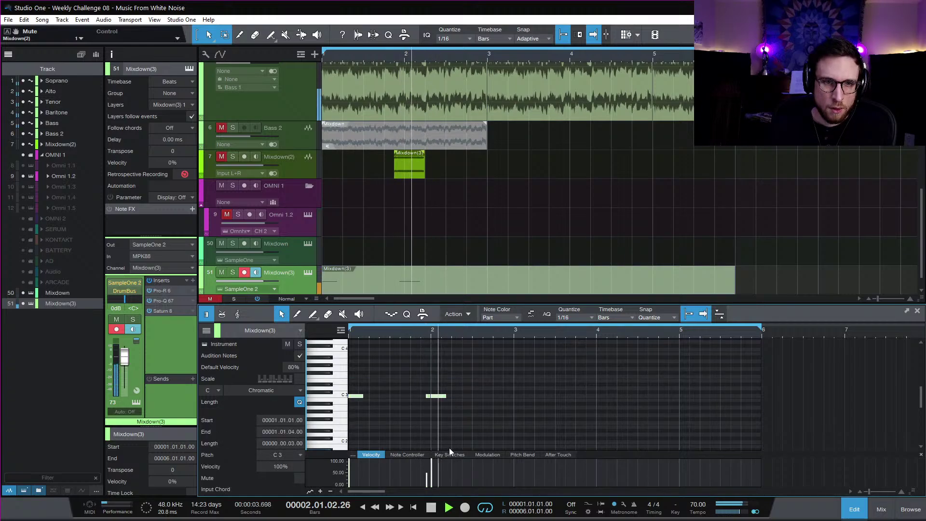
{"action": "left_click_drag", "start_coordinate": [474, 381], "coordinate": [248, 430]}
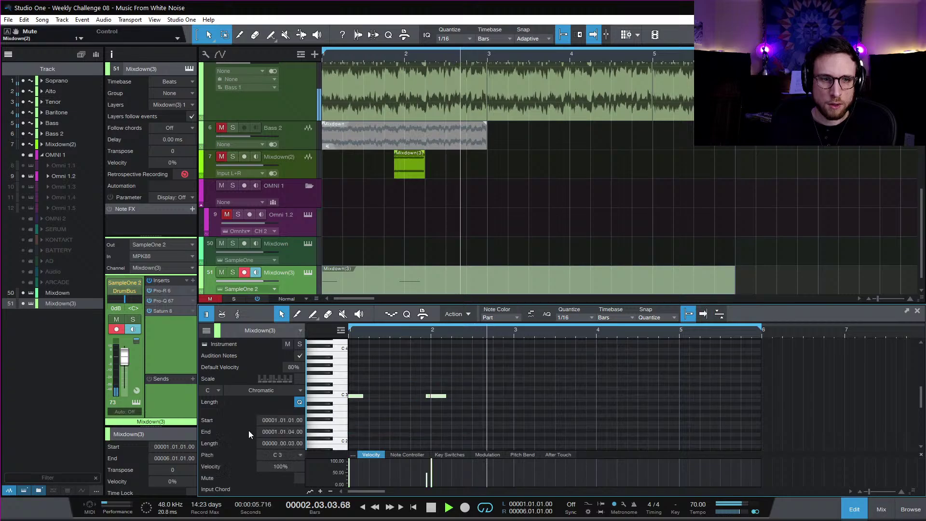
{"action": "key", "text": "d"}
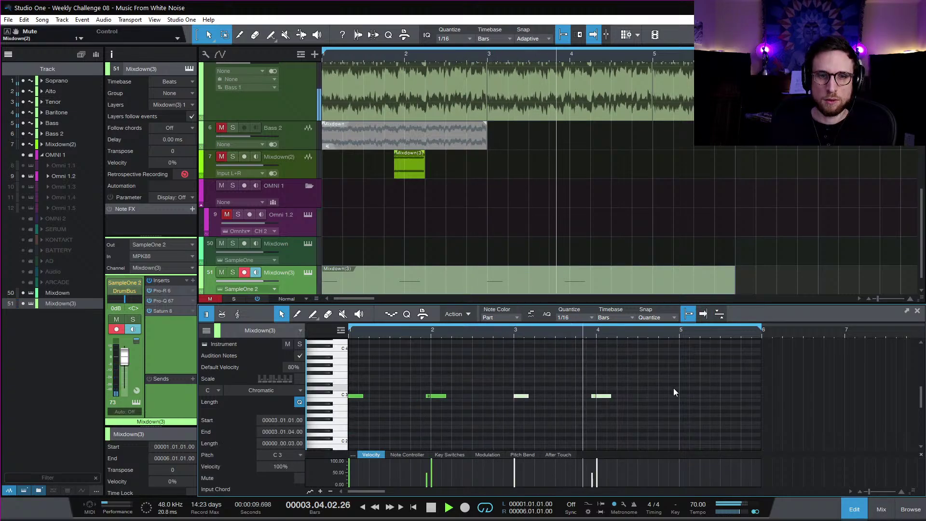
Step: Stop playback, shorten the Mixdown(3) part to end at bar 5 and save the song
{"action": "left_click", "coordinate": [855, 509]}
{"action": "key", "text": "space"}
{"action": "left_click_drag", "start_coordinate": [734, 465], "coordinate": [652, 470]}
{"action": "key", "text": "ctrl+s"}
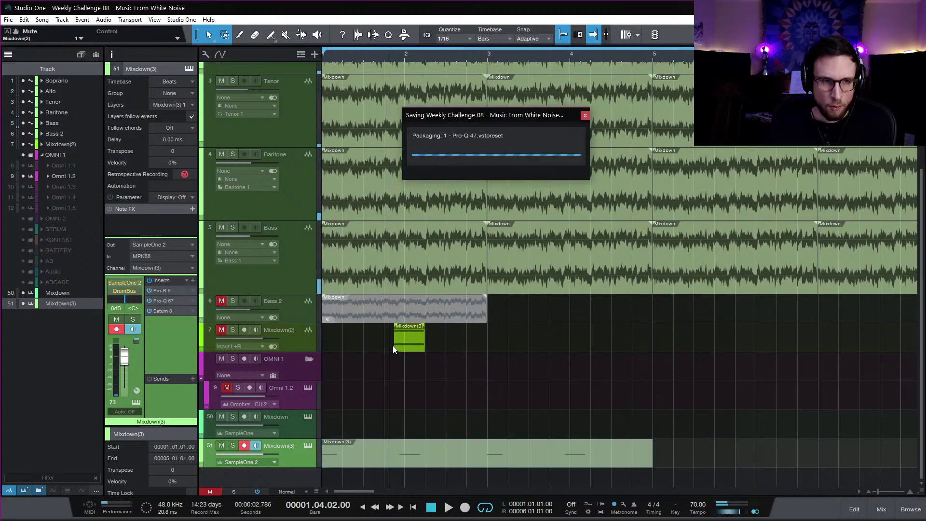
Step: Enable the first Pro-C compressor on the InstBus channel and set Mixdown(3) as its sidechain source
{"action": "left_click", "coordinate": [882, 510]}
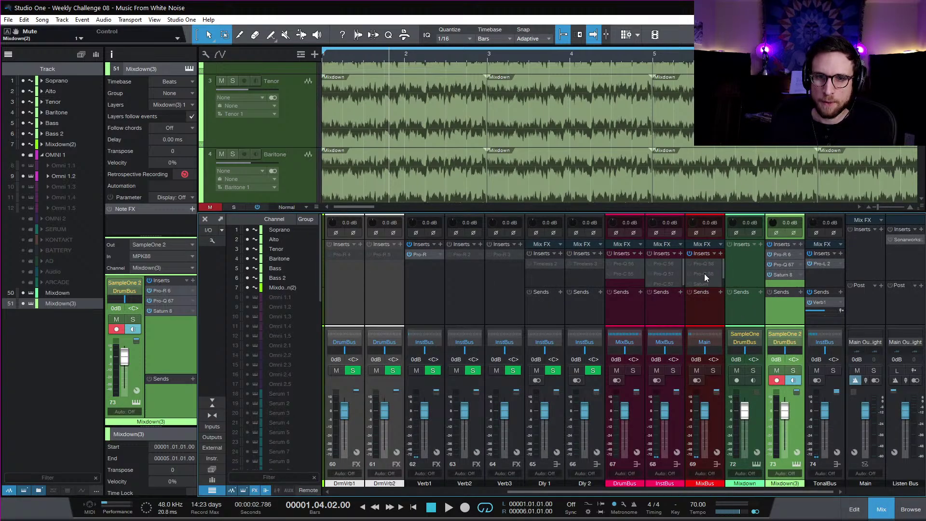
{"action": "right_click", "coordinate": [667, 265]}
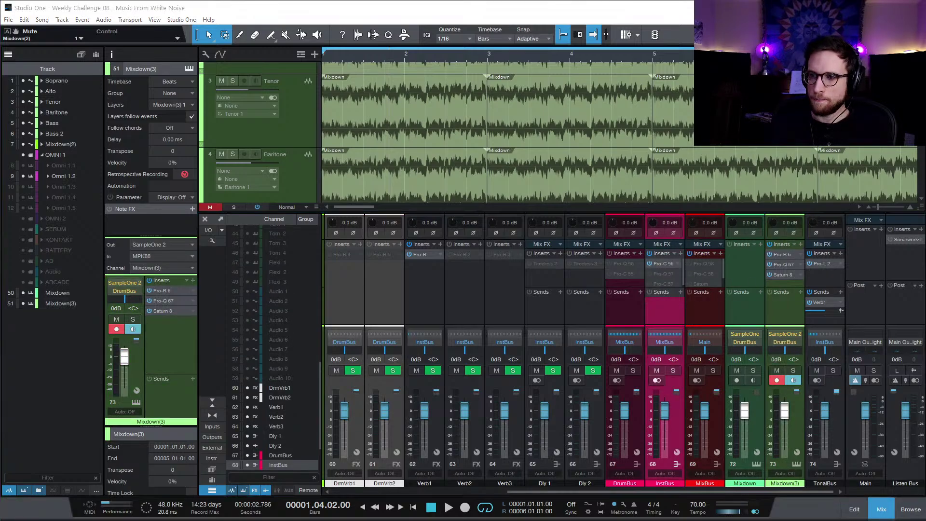
{"action": "double_click", "coordinate": [662, 263]}
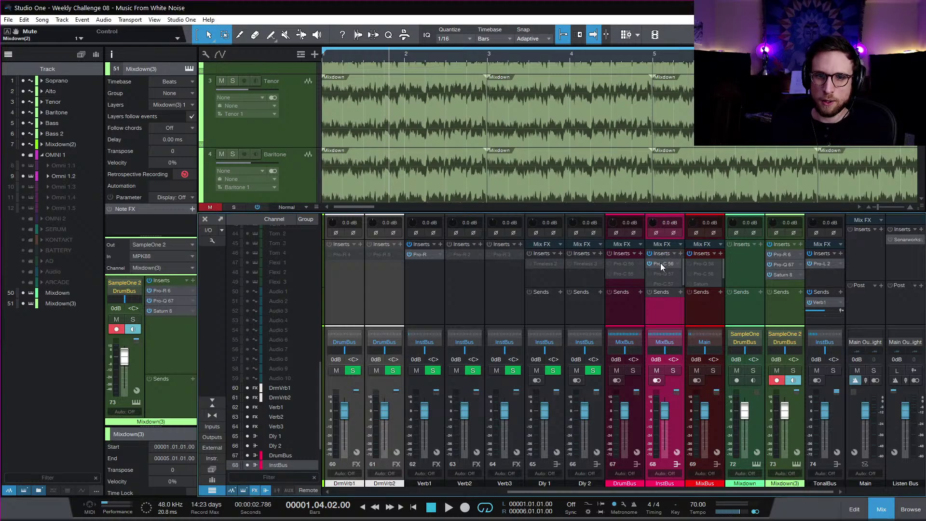
{"action": "left_click", "coordinate": [422, 122]}
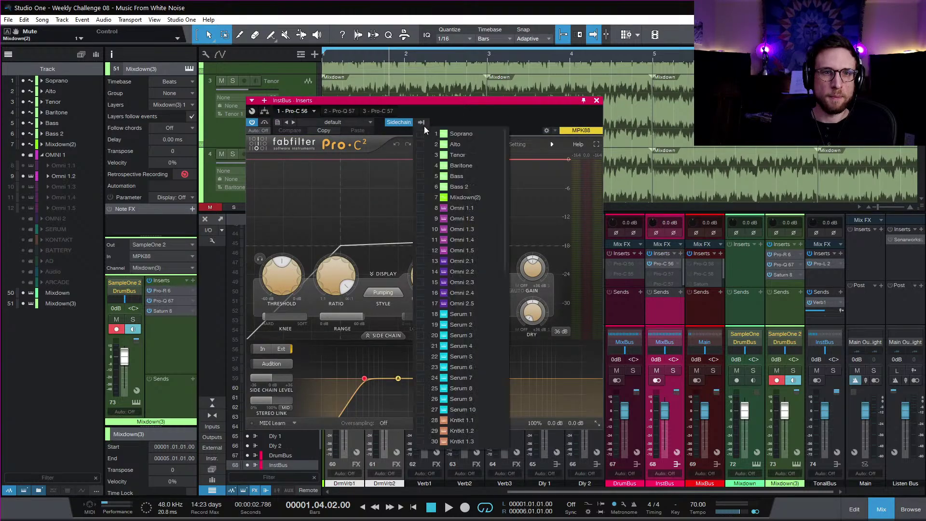
{"action": "scroll", "coordinate": [460, 336], "scroll_direction": "down", "scroll_amount": 12}
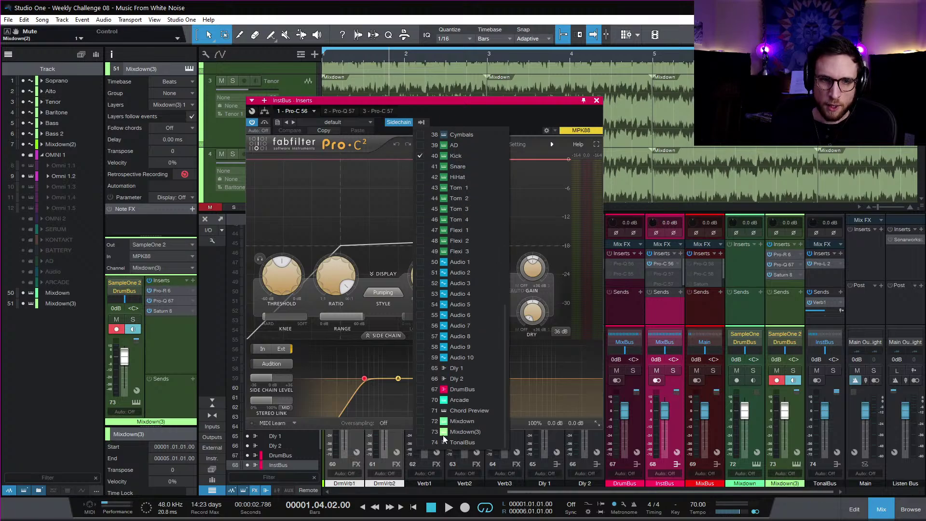
{"action": "left_click", "coordinate": [422, 431]}
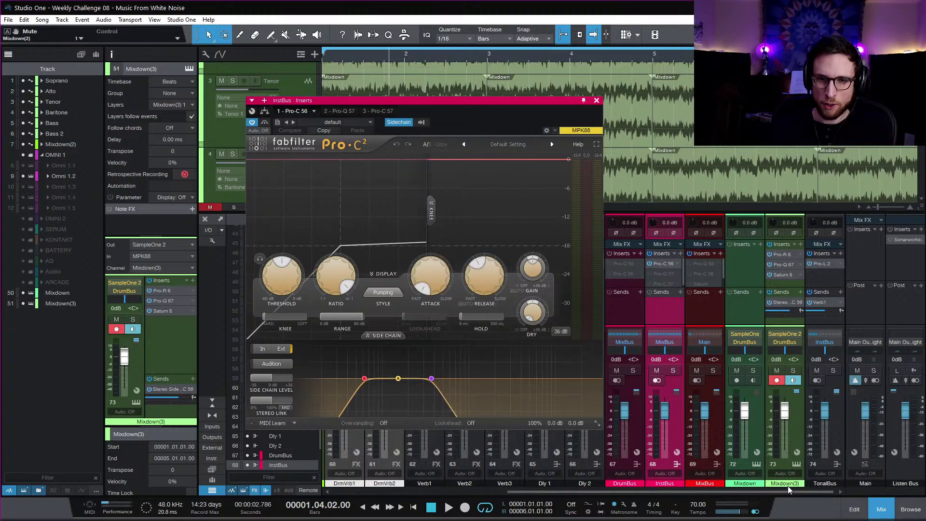
Step: Rename the Mixdown(3) channel as Kick and close its plug-in window
{"action": "left_click", "coordinate": [789, 484]}
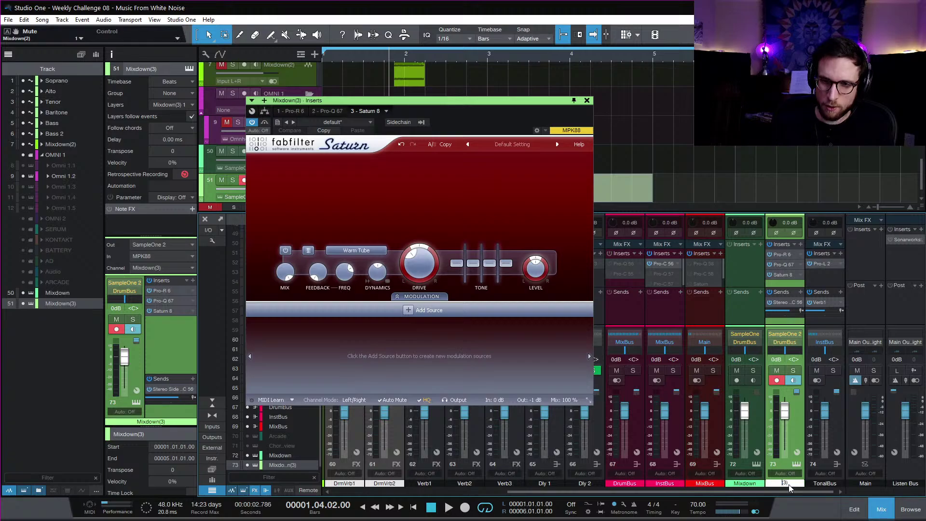
{"action": "type", "text": "K"}
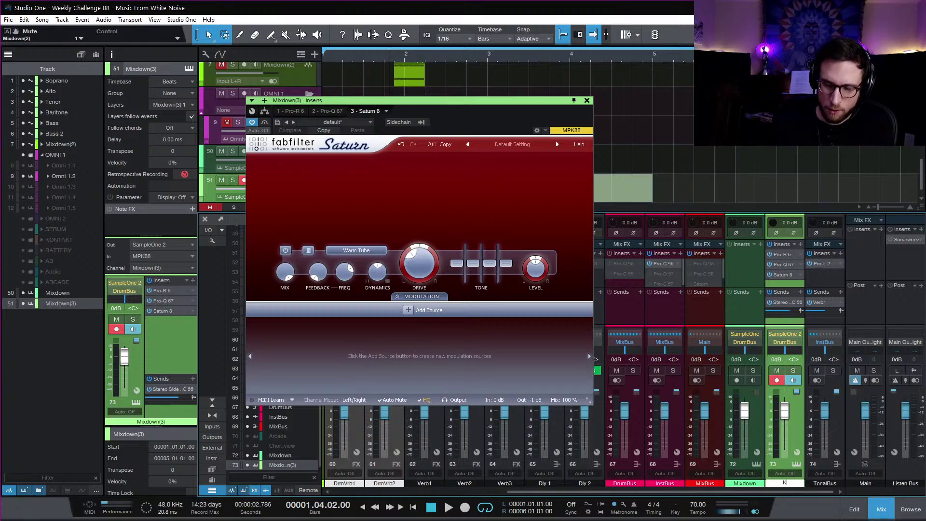
{"action": "type", "text": "ick"}
{"action": "key", "text": "Return"}
{"action": "left_click", "coordinate": [587, 101]}
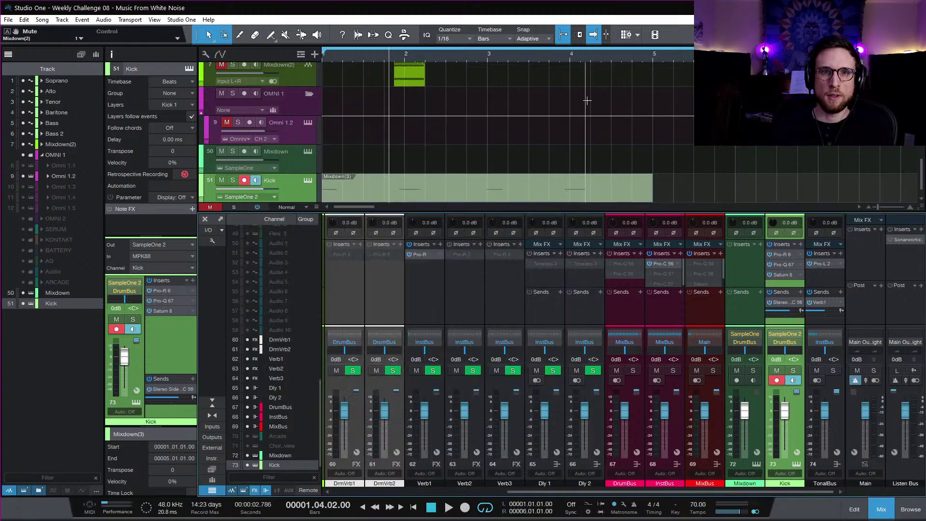
Step: Adjust the InstBus Pro-C 2 during playback to about 913 ms release and about -24 dB threshold, then stop and close it
{"action": "key", "text": "space"}
{"action": "left_click", "coordinate": [667, 263]}
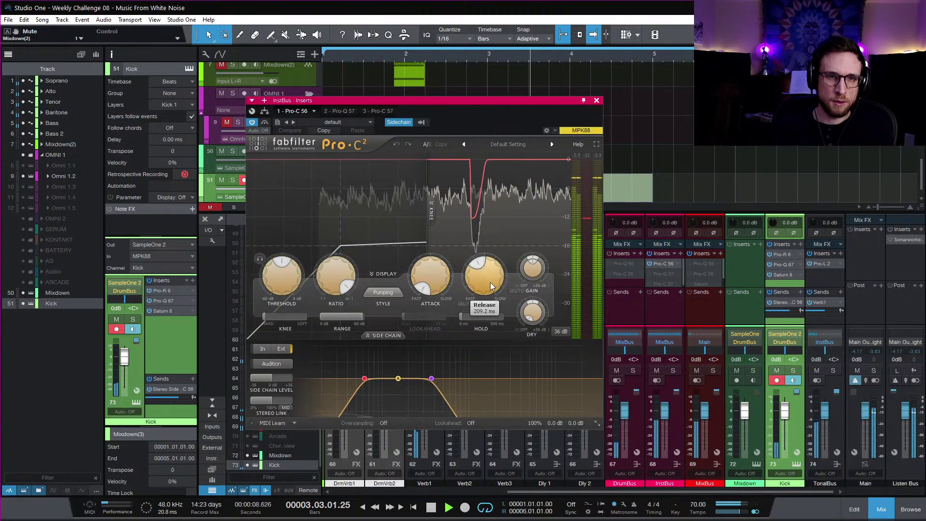
{"action": "left_click_drag", "start_coordinate": [490, 282], "coordinate": [486, 242]}
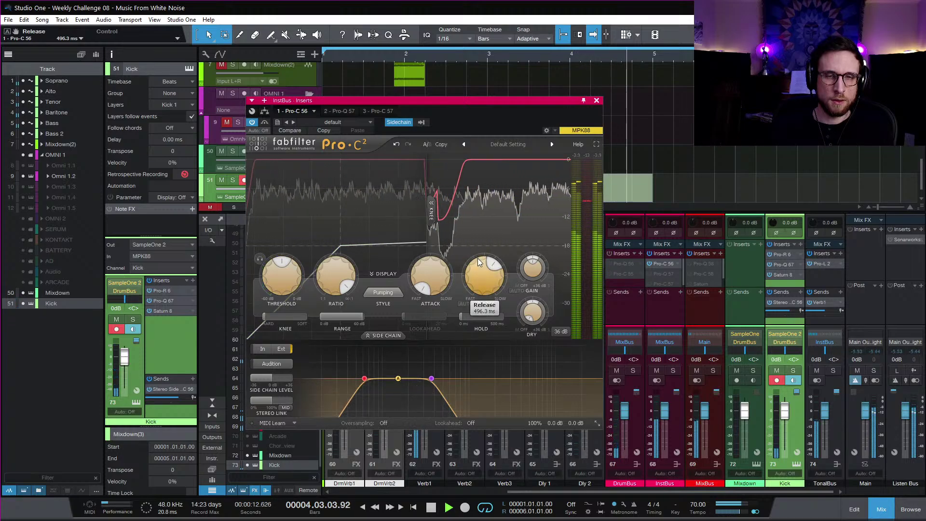
{"action": "key", "text": "space"}
{"action": "key", "text": "space"}
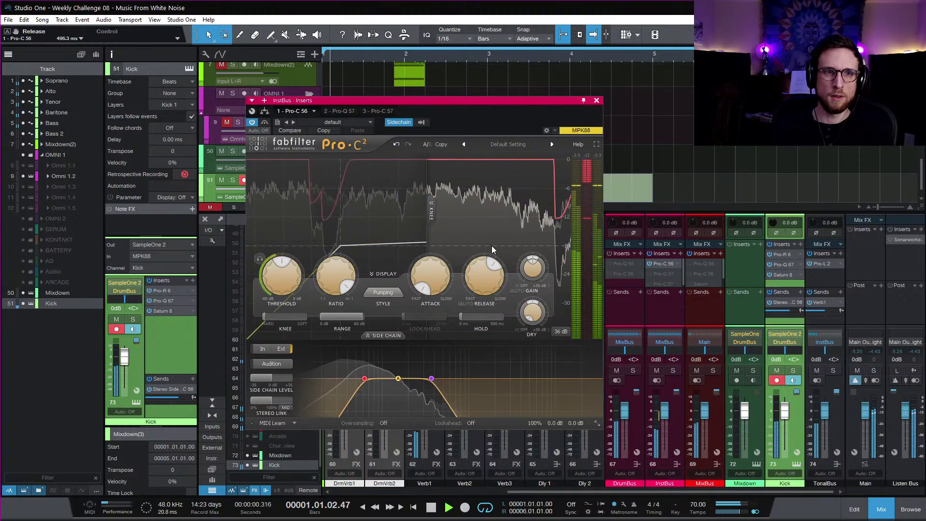
{"action": "mouse_move", "coordinate": [331, 277]}
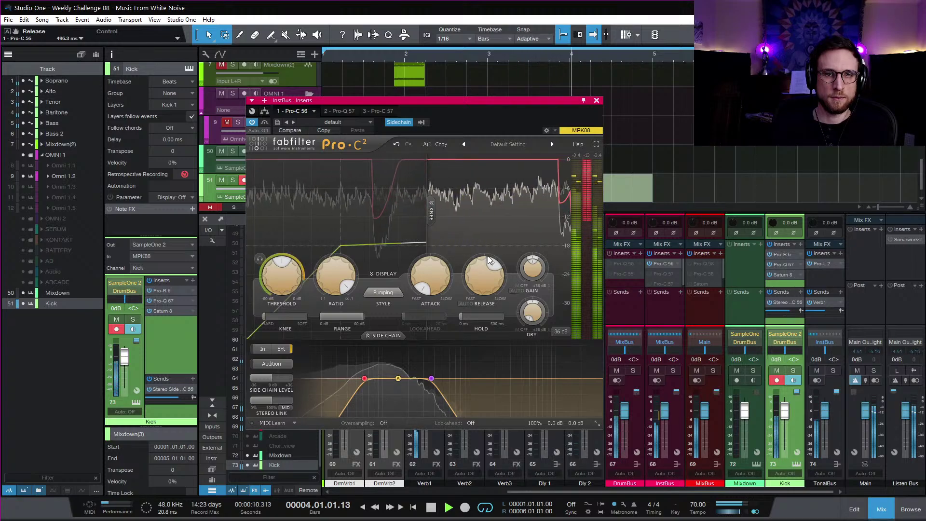
{"action": "left_click_drag", "start_coordinate": [278, 286], "coordinate": [276, 323]}
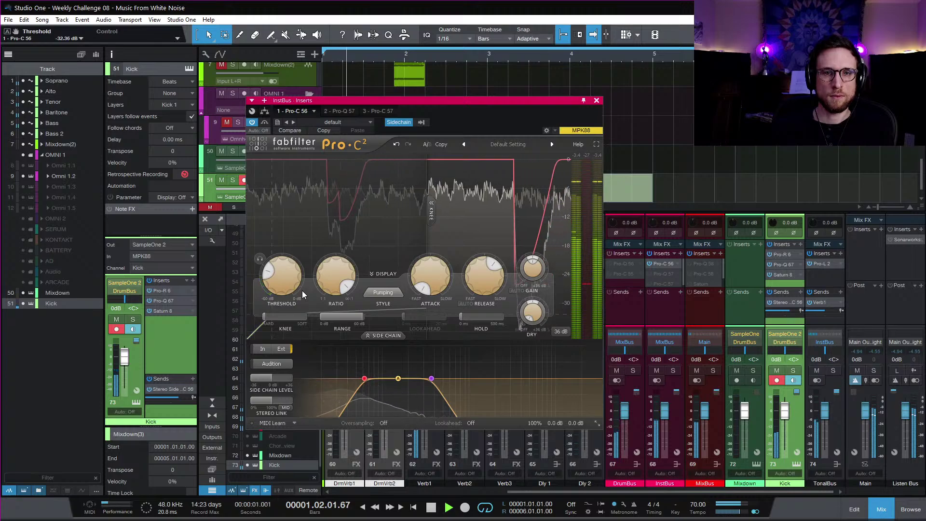
{"action": "left_click_drag", "start_coordinate": [476, 285], "coordinate": [474, 263]}
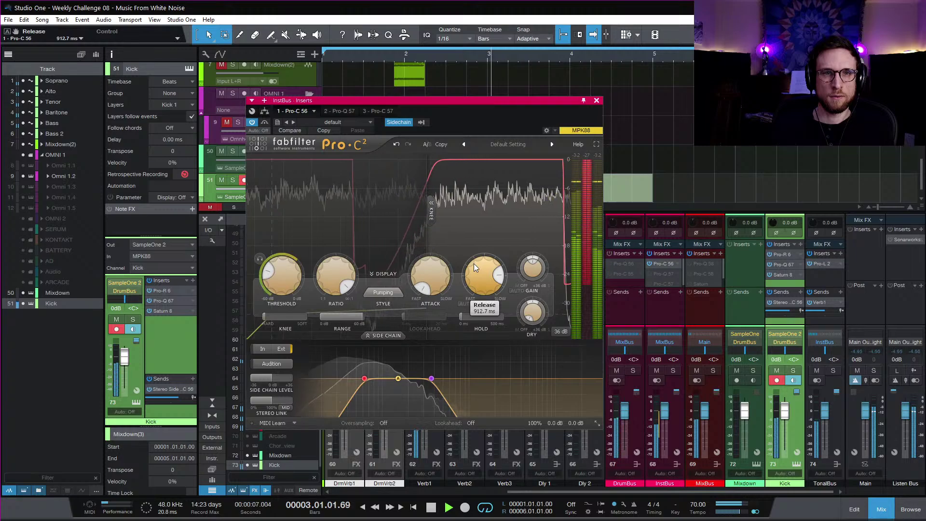
{"action": "mouse_move", "coordinate": [293, 285]}
{"action": "left_mouse_down"}
{"action": "mouse_move", "coordinate": [286, 263]}
{"action": "mouse_move", "coordinate": [281, 279]}
{"action": "left_mouse_up"}
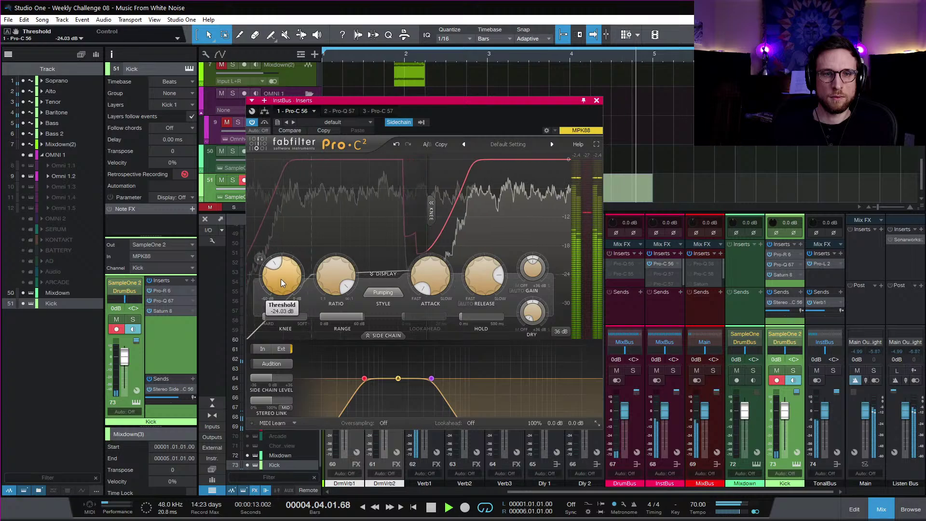
{"action": "key", "text": "space"}
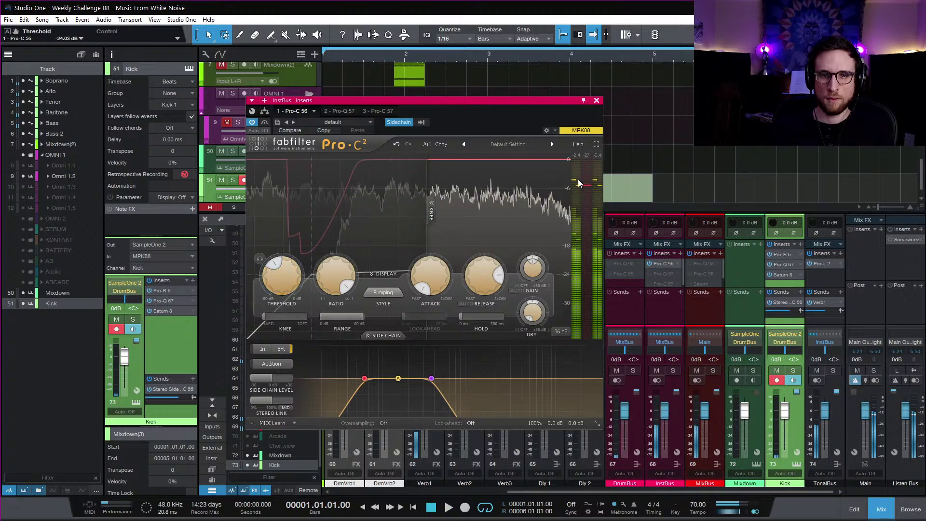
{"action": "left_click", "coordinate": [596, 100]}
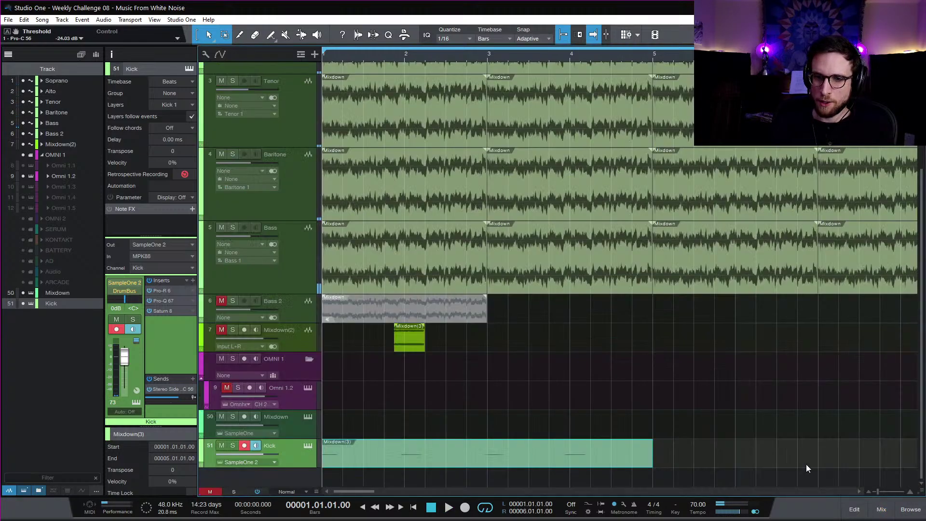
Step: Duplicate the Kick track together with its part and rename the copy as Snare
{"action": "left_click", "coordinate": [879, 510]}
{"action": "left_click", "coordinate": [687, 439]}
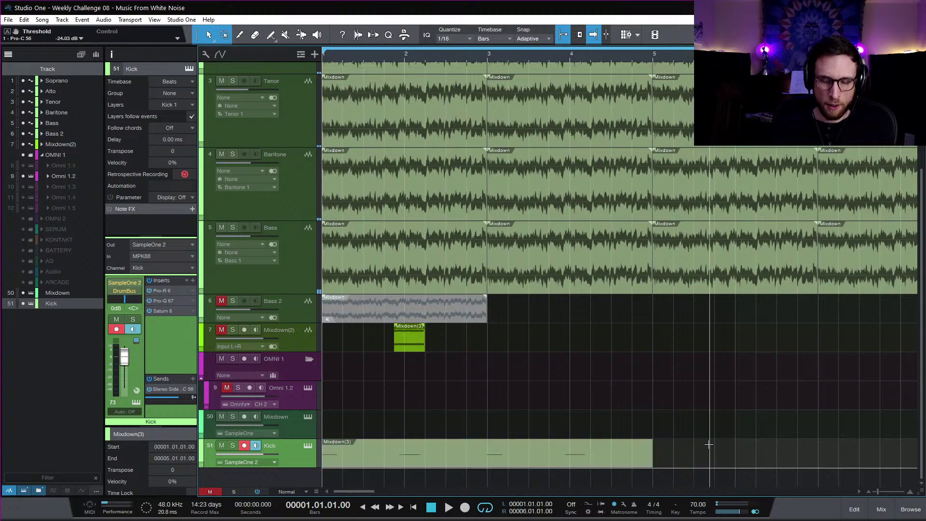
{"action": "right_click", "coordinate": [297, 455]}
{"action": "left_click", "coordinate": [365, 263]}
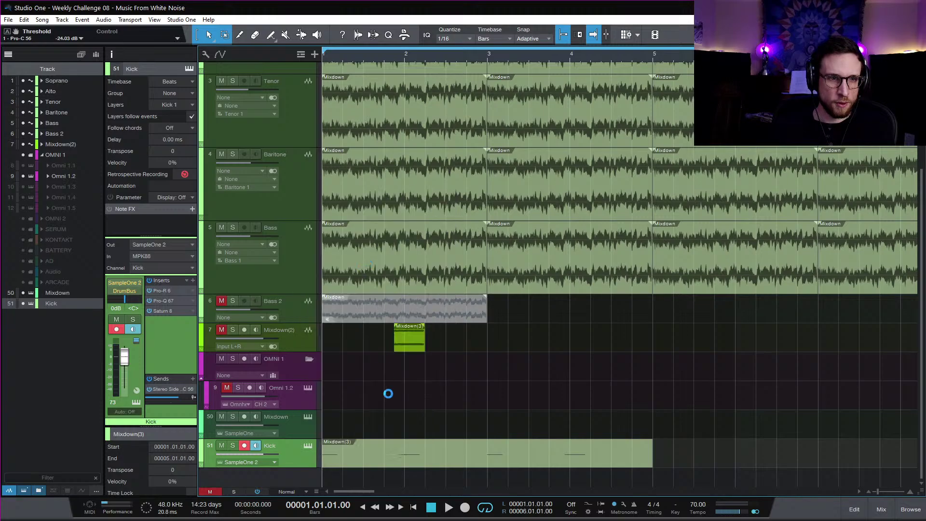
{"action": "double_click", "coordinate": [276, 466]}
{"action": "type", "text": "Snare"}
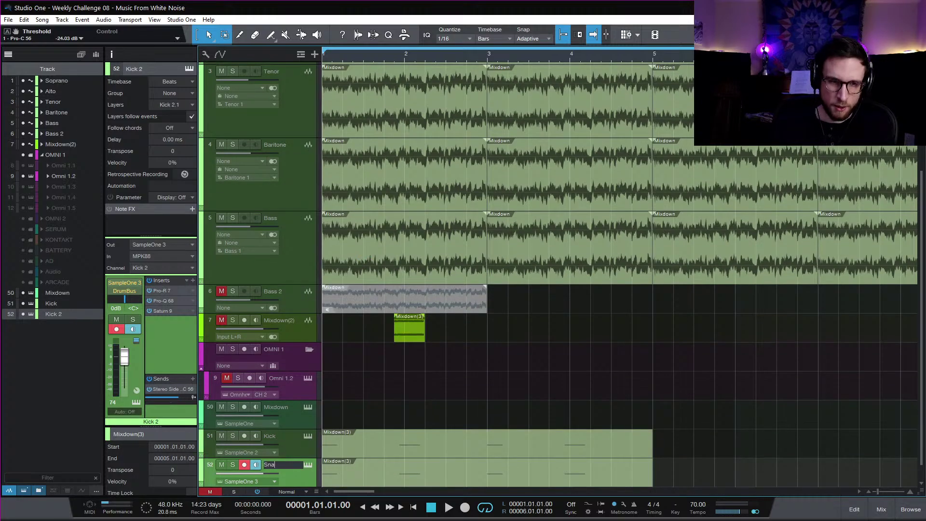
{"action": "key", "text": "Return"}
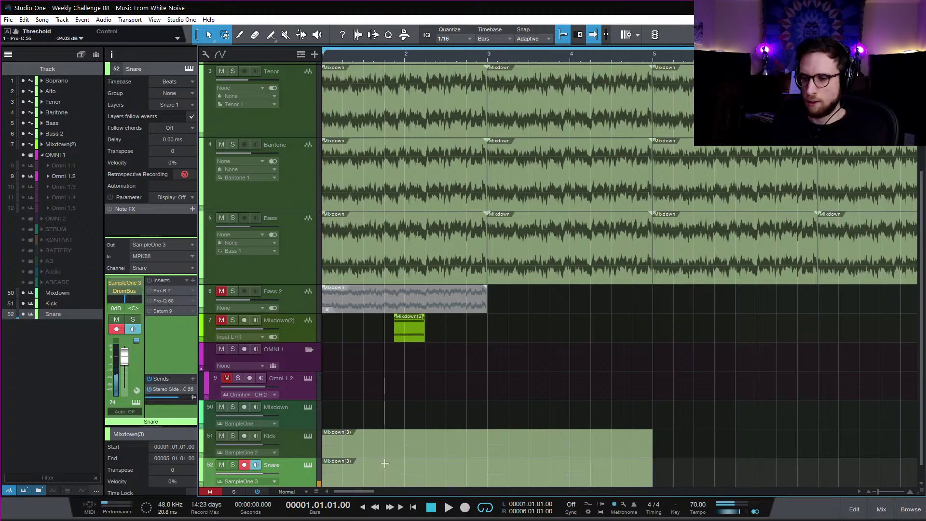
Step: In the Snare track's SampleOne, raise the pitch transpose to 18 and set the pitch envelope decay to about 21.7 ms
{"action": "left_click", "coordinate": [307, 464]}
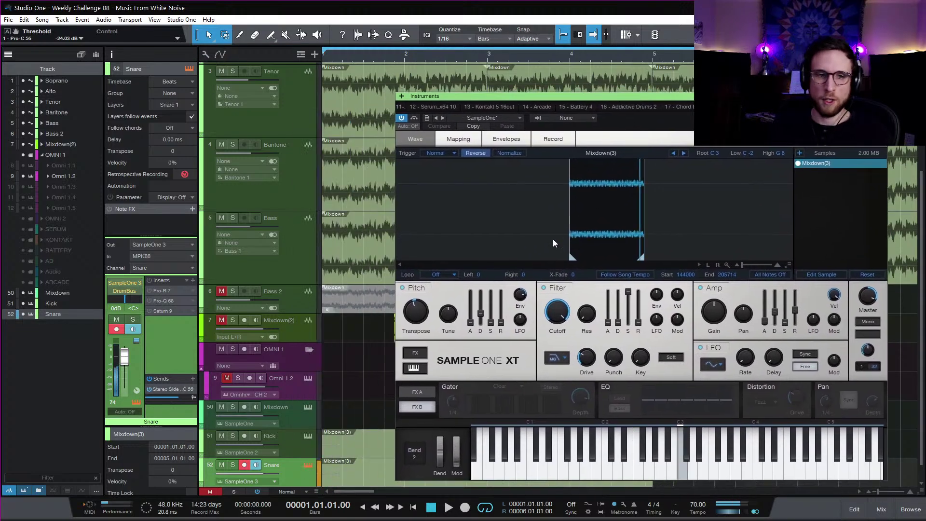
{"action": "left_click_drag", "start_coordinate": [428, 311], "coordinate": [430, 294]}
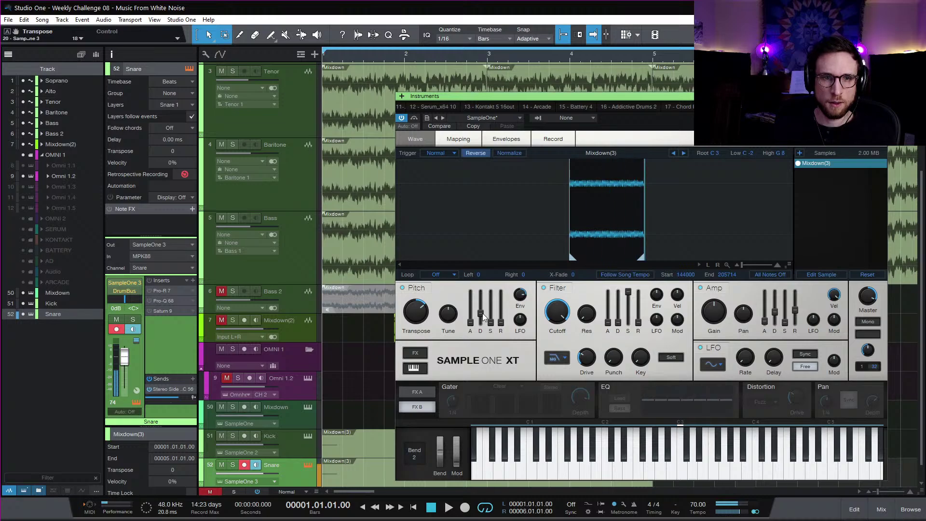
{"action": "left_click_drag", "start_coordinate": [481, 315], "coordinate": [481, 322]}
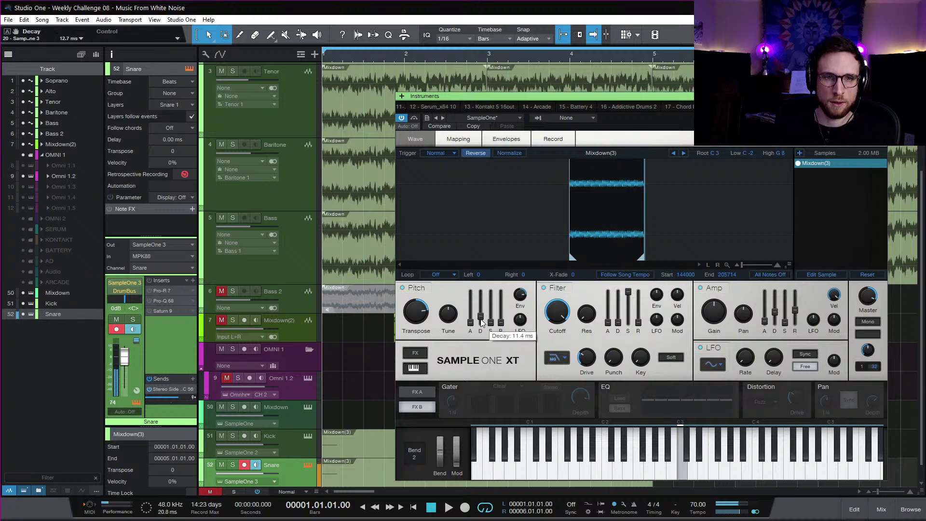
{"action": "left_click_drag", "start_coordinate": [482, 315], "coordinate": [483, 317]}
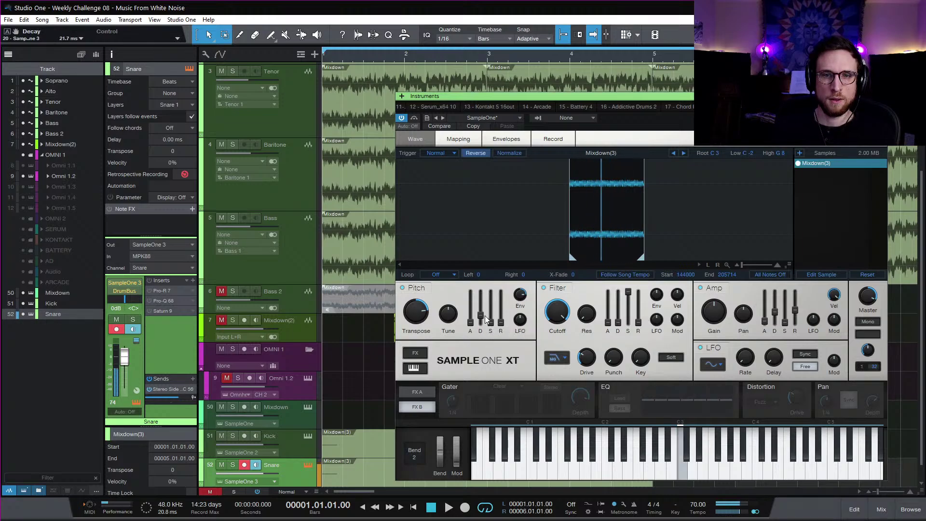
Step: Set the snare's pitch envelope amount to 2 oct 3.36 st, its pitch decay to about 5.3 ms and its amp decay to 15.9 ms
{"action": "left_click_drag", "start_coordinate": [775, 316], "coordinate": [775, 319]}
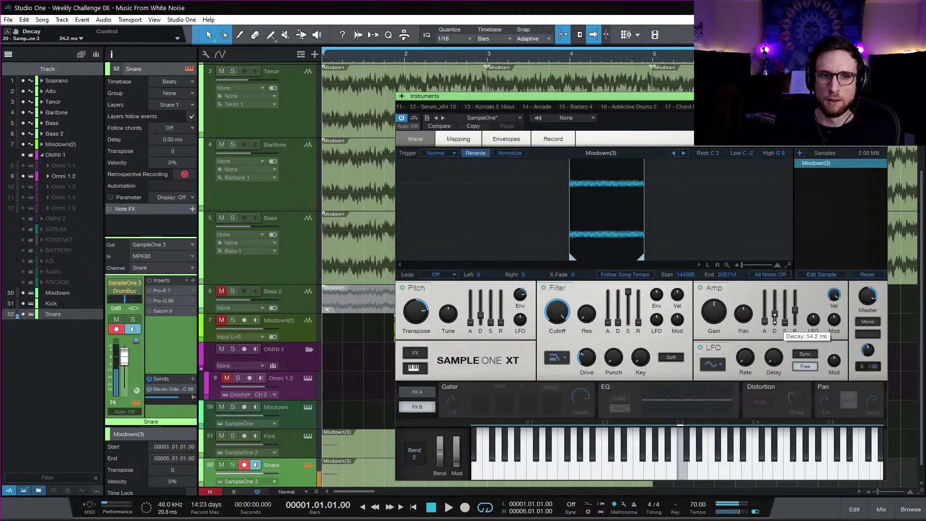
{"action": "mouse_move", "coordinate": [485, 319]}
{"action": "left_mouse_down"}
{"action": "mouse_move", "coordinate": [517, 320]}
{"action": "mouse_move", "coordinate": [517, 311]}
{"action": "mouse_move", "coordinate": [486, 304]}
{"action": "mouse_move", "coordinate": [485, 317]}
{"action": "left_mouse_up"}
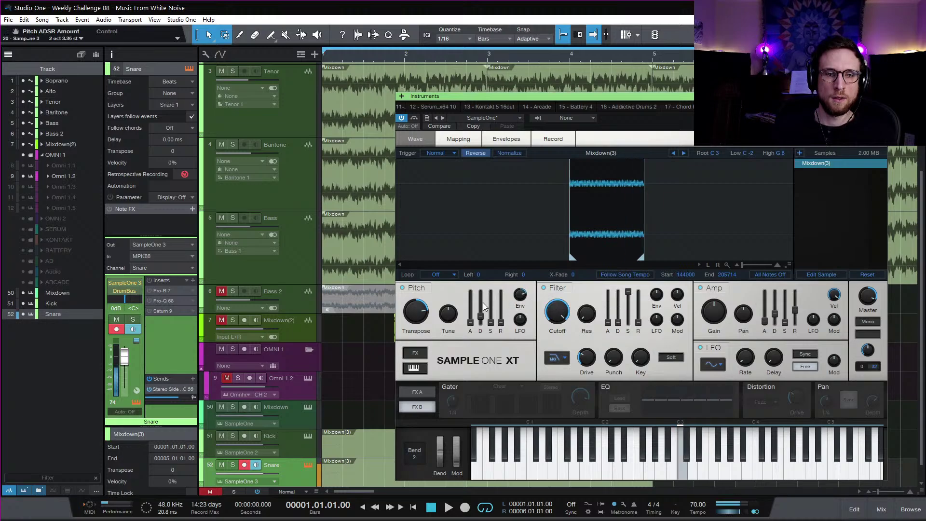
{"action": "left_click_drag", "start_coordinate": [480, 316], "coordinate": [485, 317]}
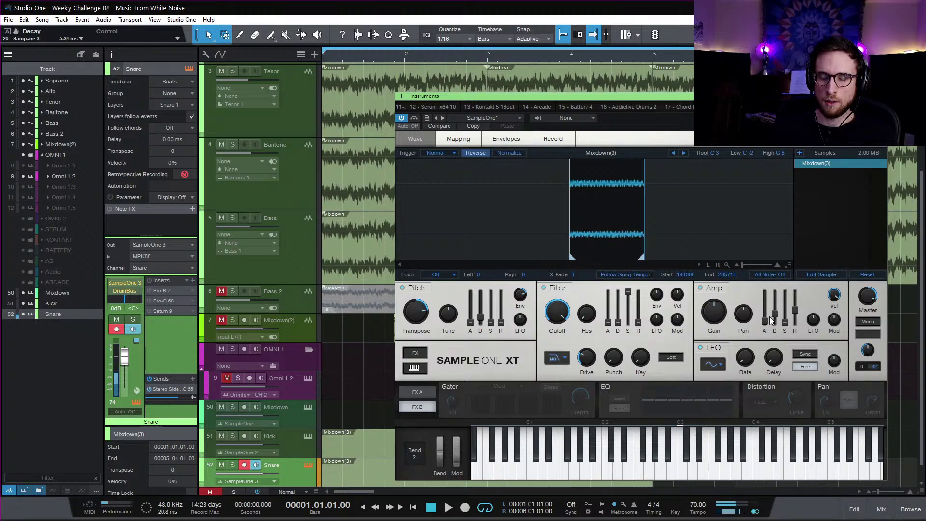
{"action": "left_click", "coordinate": [546, 287]}
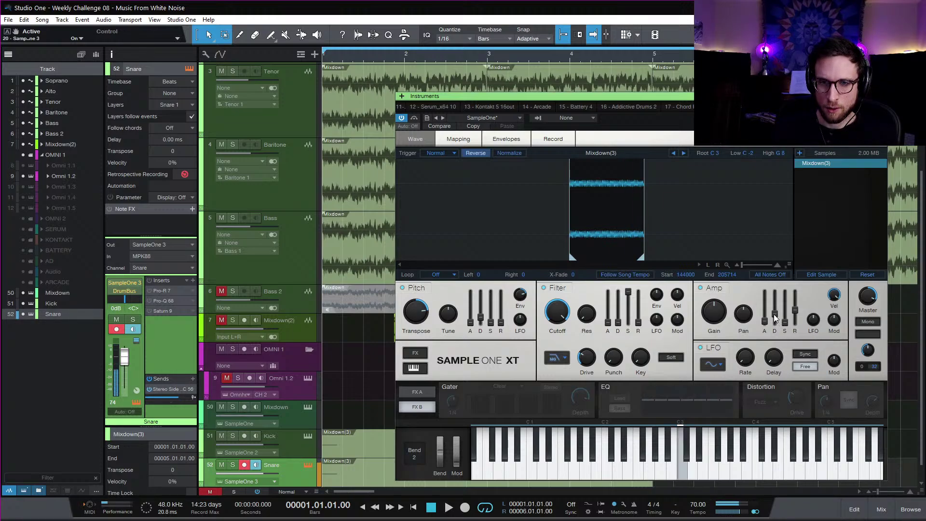
{"action": "left_click_drag", "start_coordinate": [776, 323], "coordinate": [775, 321]}
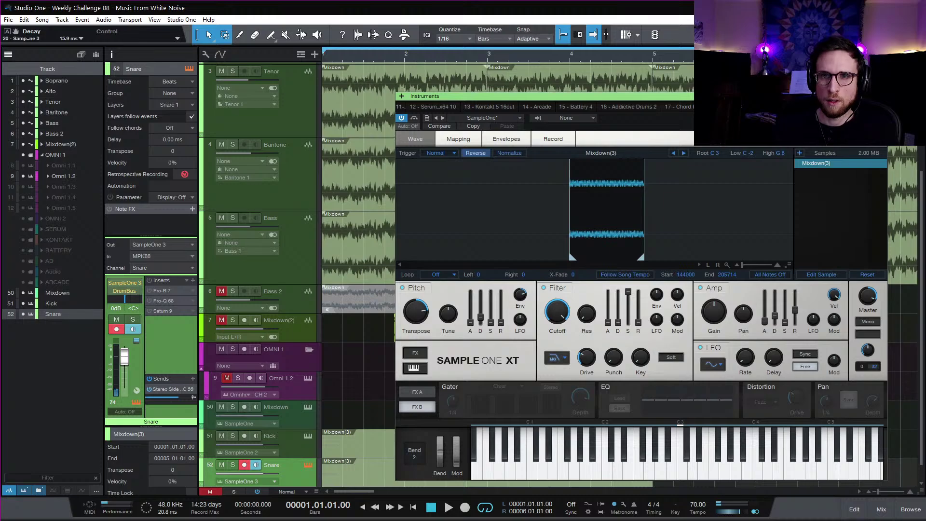
Step: Close the sampler, move the Snare part to start on beat 3 of bar 1, and audition it with the kick and chords
{"action": "left_click", "coordinate": [882, 96]}
{"action": "left_click_drag", "start_coordinate": [375, 473], "coordinate": [416, 474]}
{"action": "key", "text": "space"}
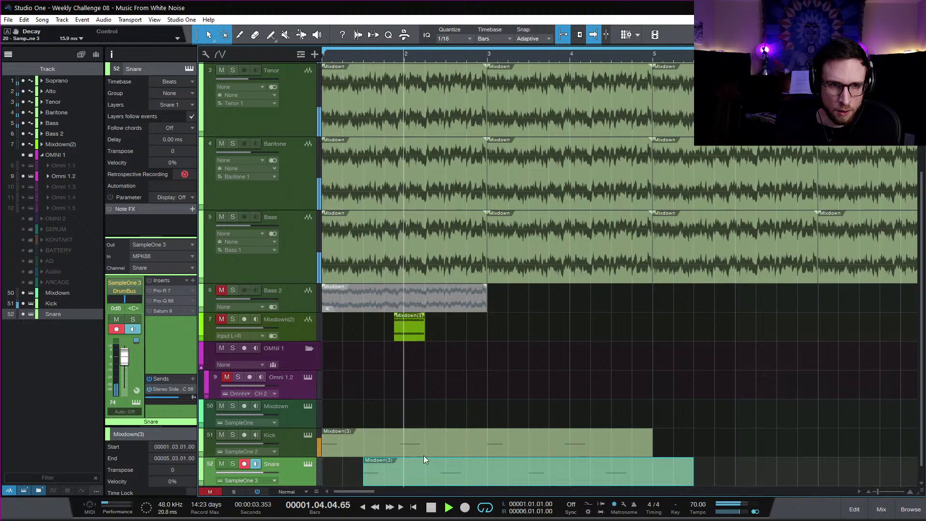
{"action": "scroll", "coordinate": [436, 449], "scroll_direction": "down", "scroll_amount": 1}
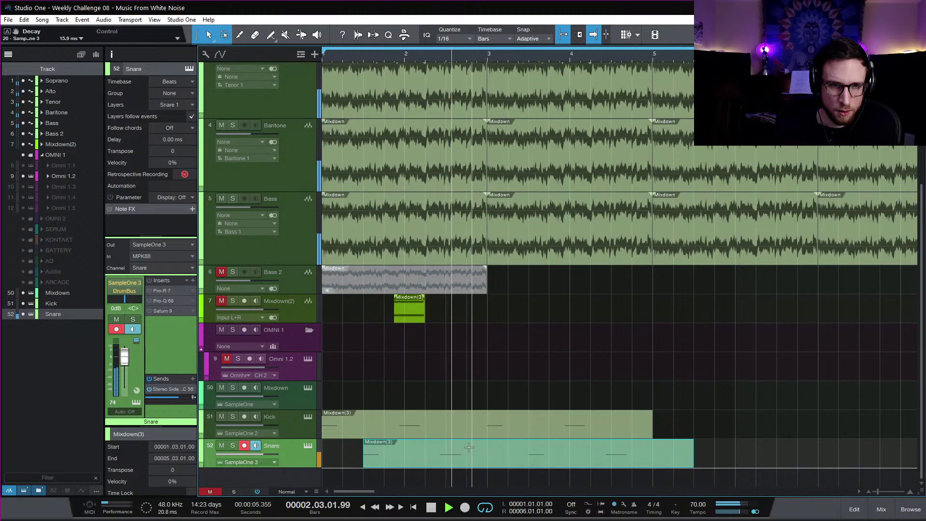
{"action": "key", "text": "space"}
Step: Open the Snare part for note editing and delete the pickup notes before the second and fourth hits
{"action": "double_click", "coordinate": [445, 461]}
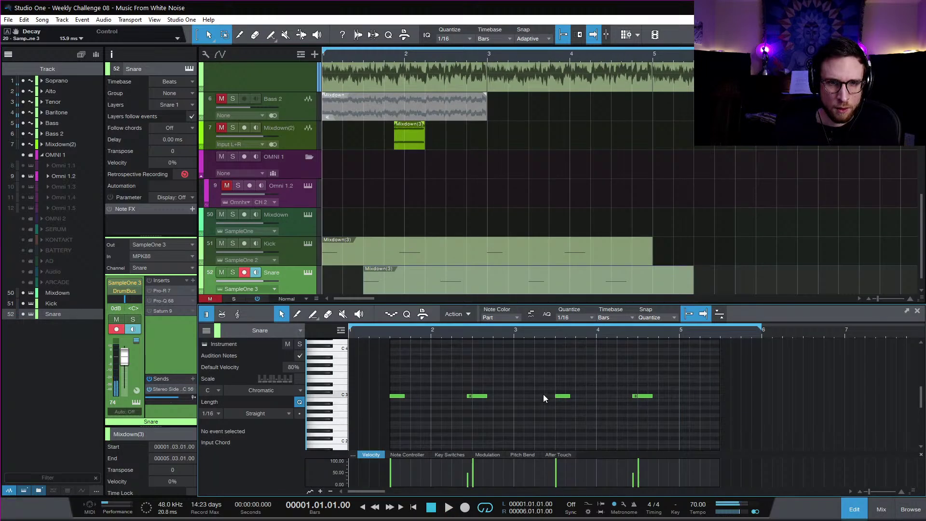
{"action": "left_click", "coordinate": [469, 397]}
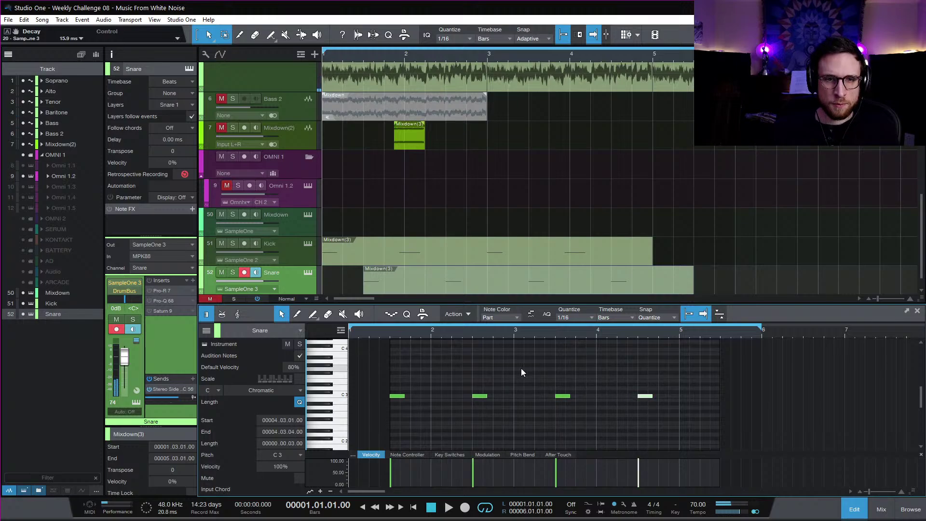
Step: Shorten the loop range to end at bar 5 and close the Snare part's note editor
{"action": "left_click_drag", "start_coordinate": [718, 335], "coordinate": [683, 341]}
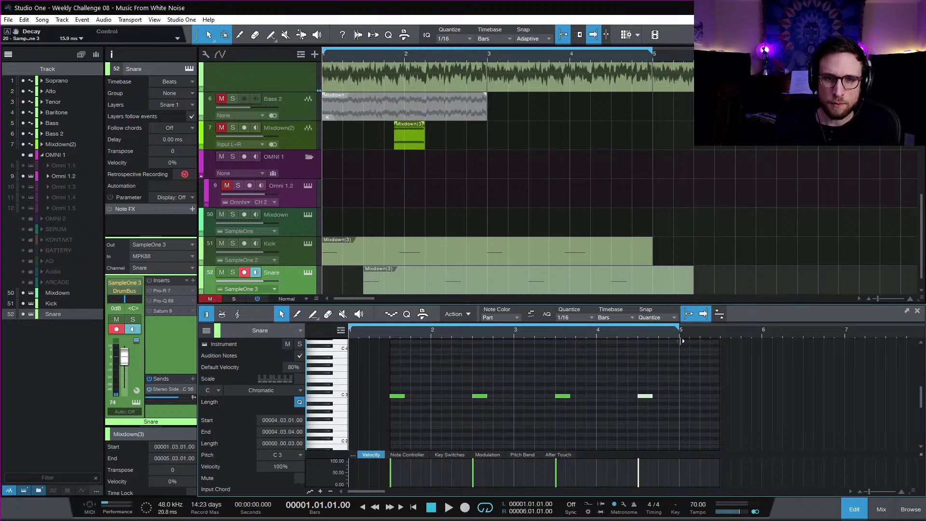
{"action": "left_click", "coordinate": [856, 511]}
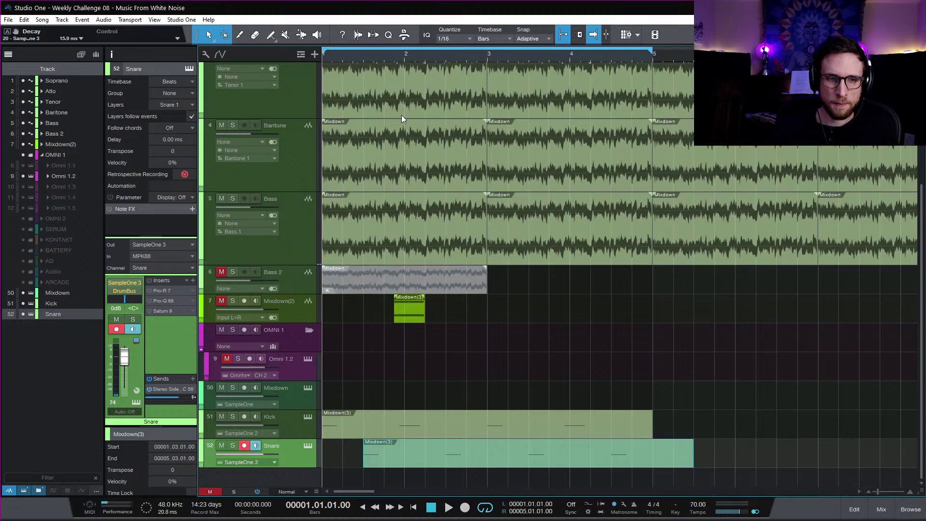
Step: Loop from beat 3 to beat 4 of bar 1 and play the Snare track soloed
{"action": "left_click_drag", "start_coordinate": [364, 49], "coordinate": [386, 59]}
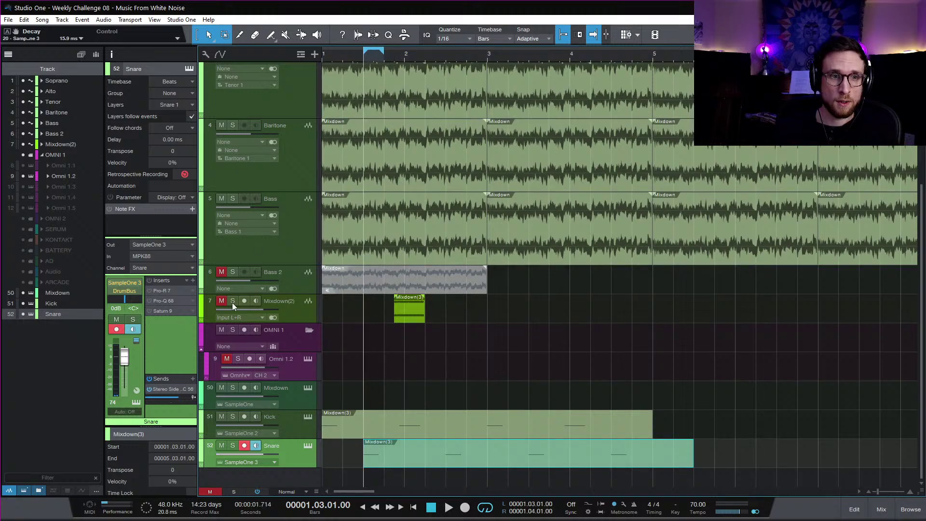
{"action": "left_click", "coordinate": [233, 445]}
{"action": "key", "text": "space"}
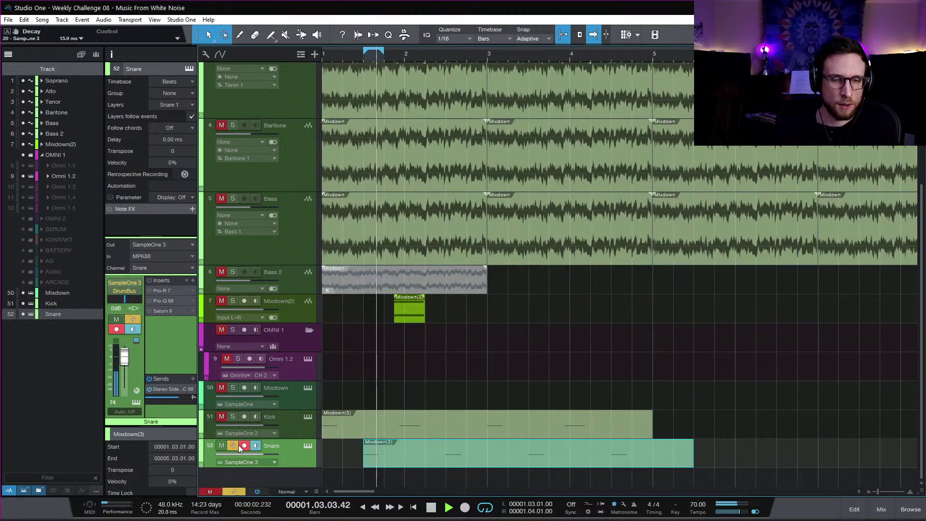
Step: Open the Snare track's SampleOne and turn off reverse playback for its noise sample
{"action": "left_click", "coordinate": [311, 446]}
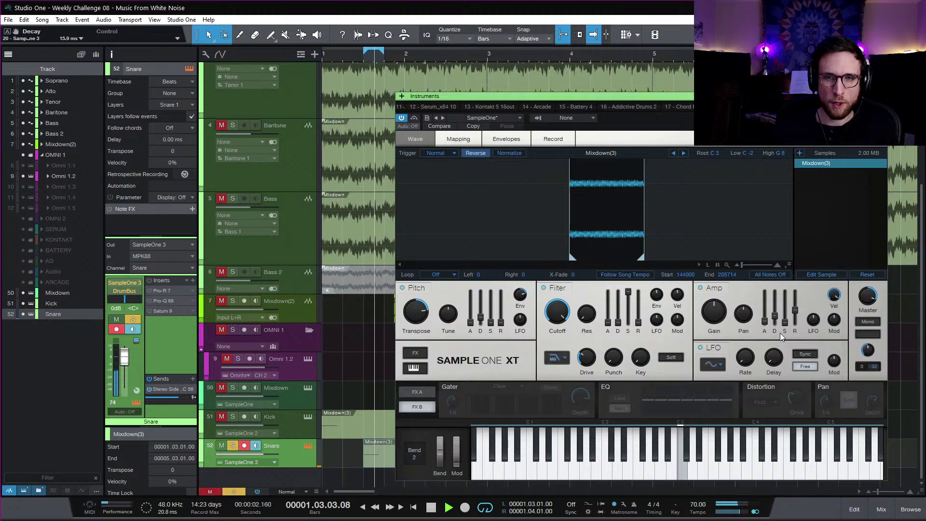
{"action": "left_click", "coordinate": [477, 153]}
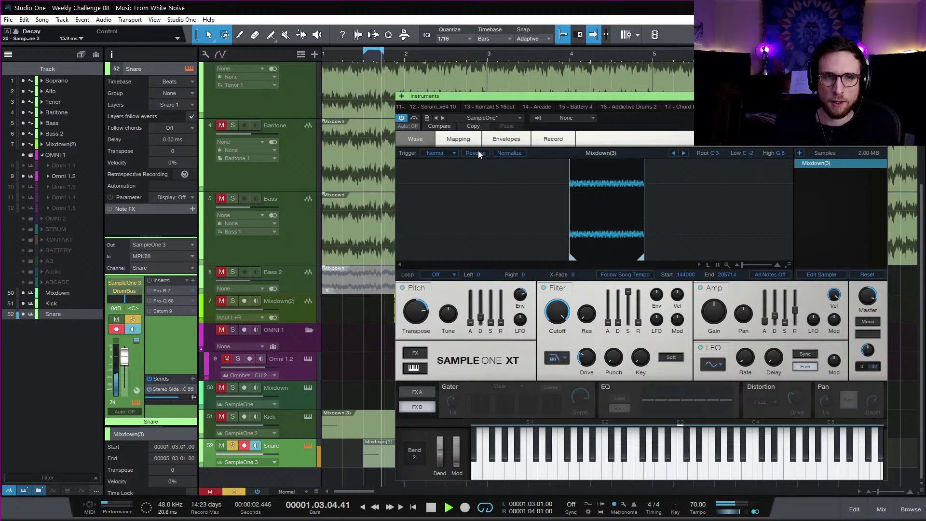
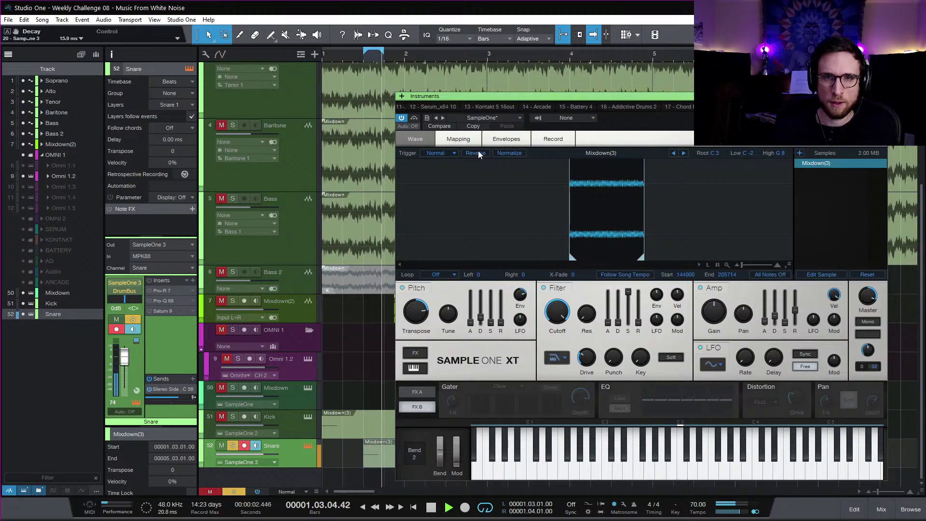
Step: Try the amp envelope's decay on the snare sample, then examine the sample's start in the waveform display and play it
{"action": "mouse_move", "coordinate": [776, 320]}
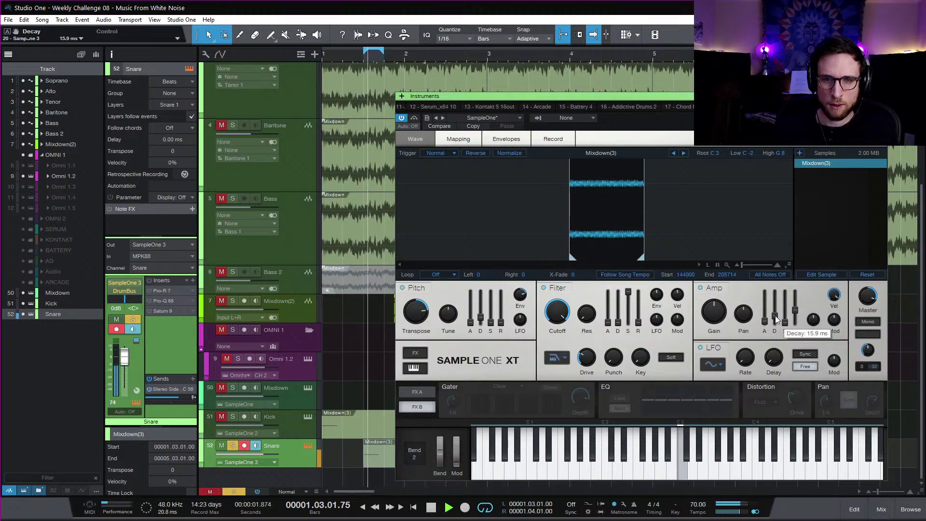
{"action": "left_click_drag", "start_coordinate": [776, 315], "coordinate": [779, 317]}
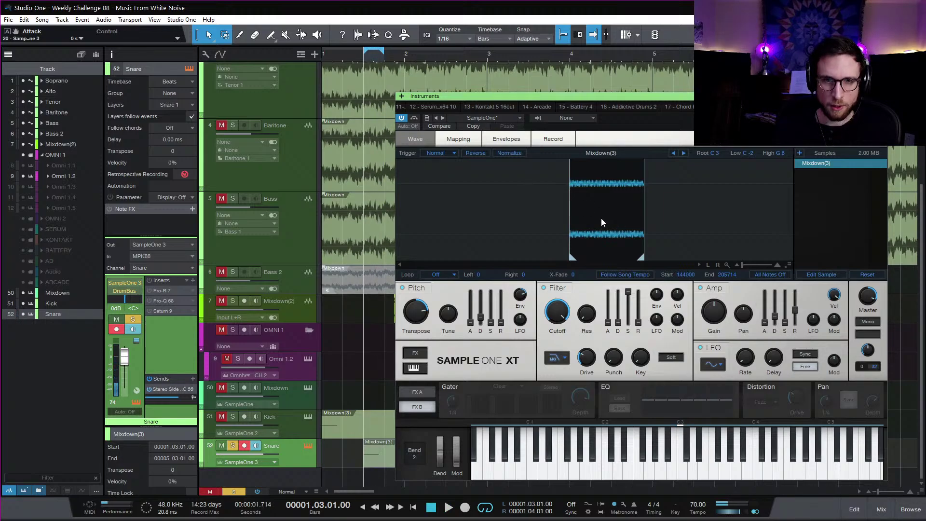
{"action": "scroll", "coordinate": [601, 218], "scroll_direction": "up", "scroll_amount": 1}
{"action": "scroll", "coordinate": [564, 224], "scroll_direction": "up", "scroll_amount": 2}
{"action": "scroll", "coordinate": [565, 225], "scroll_direction": "up", "scroll_amount": 3}
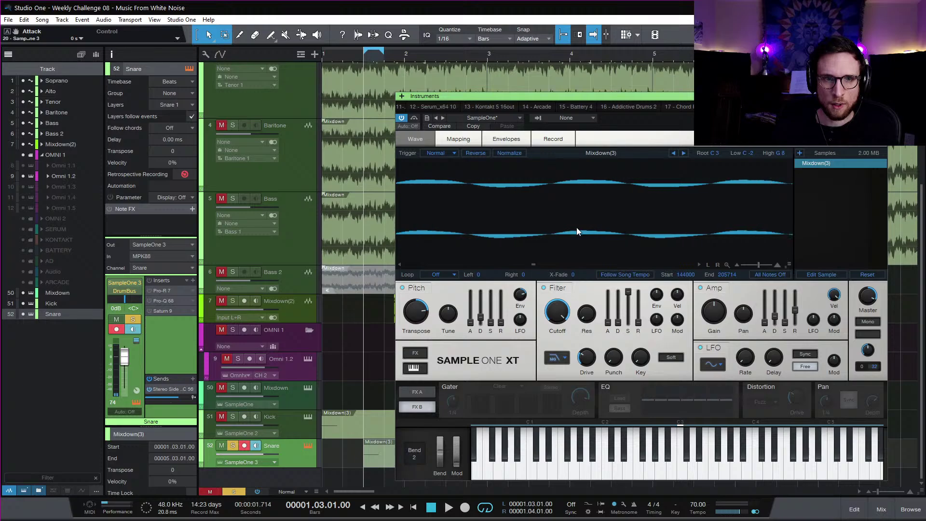
{"action": "scroll", "coordinate": [555, 229], "scroll_direction": "up", "scroll_amount": 2}
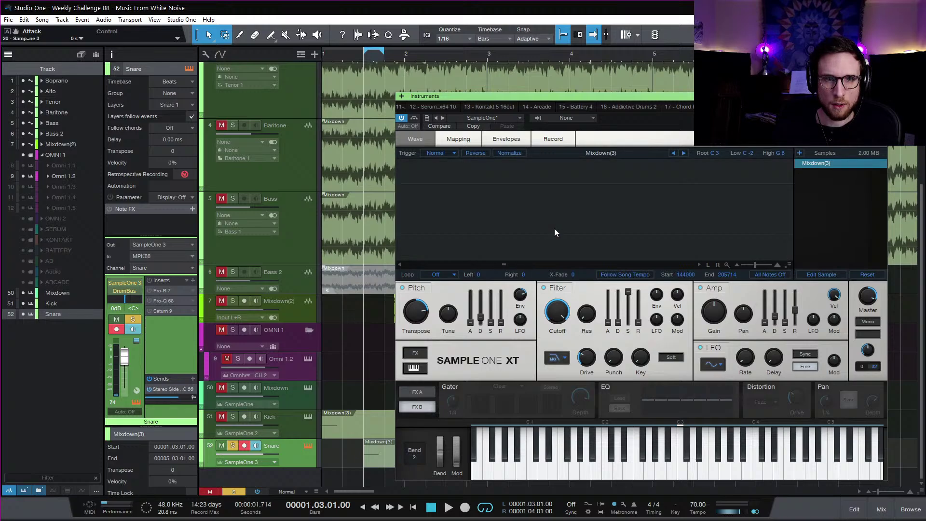
{"action": "scroll", "coordinate": [555, 230], "scroll_direction": "right", "scroll_amount": 8}
{"action": "scroll", "coordinate": [554, 228], "scroll_direction": "right", "scroll_amount": 5}
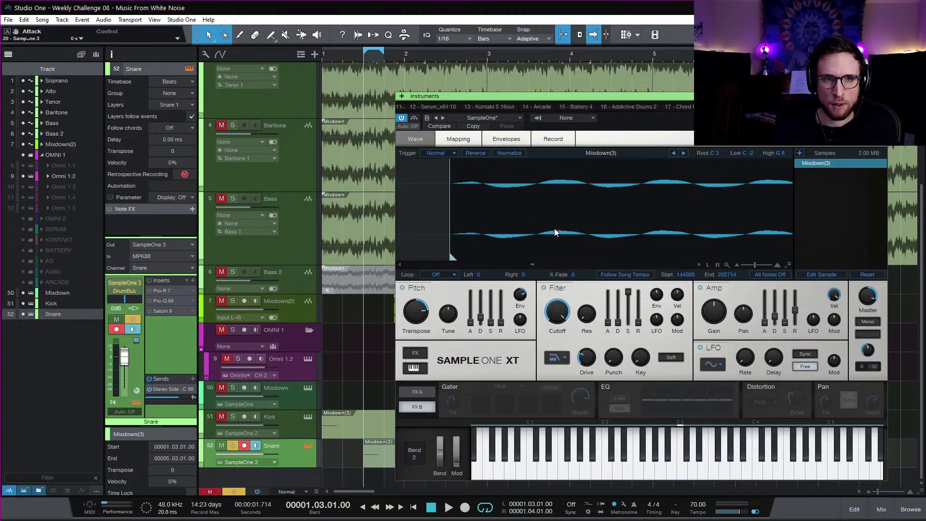
{"action": "key", "text": "space"}
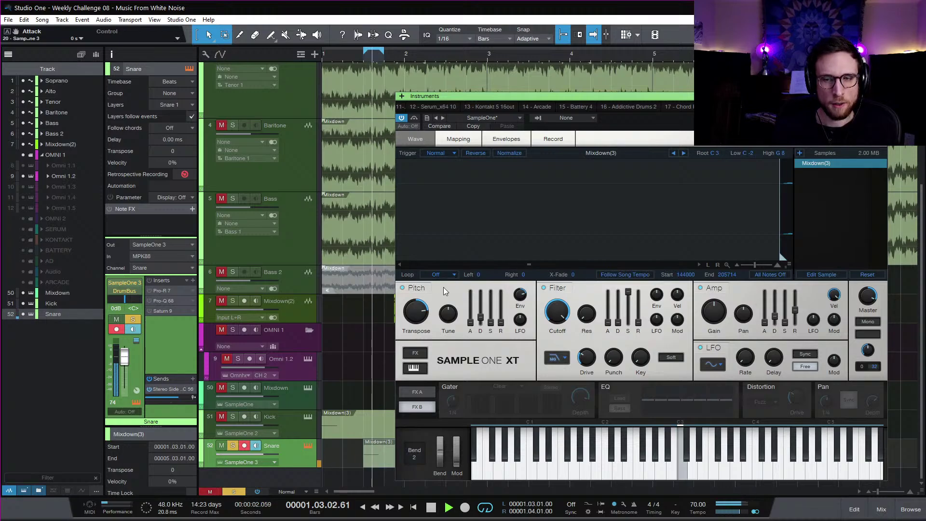
Step: Compare the snare with Sample One's Pitch section disabled and enabled, leave it enabled, and close the instrument window
{"action": "left_click", "coordinate": [404, 288]}
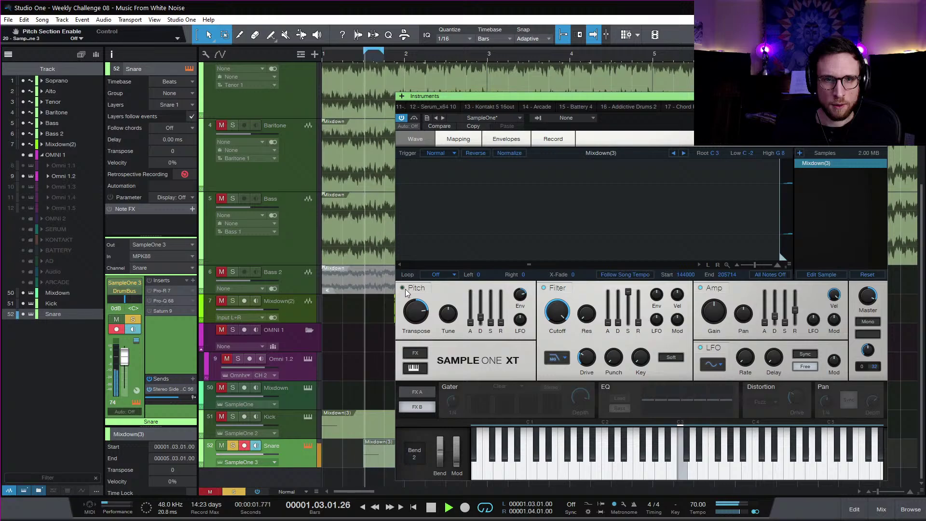
{"action": "left_click", "coordinate": [405, 288]}
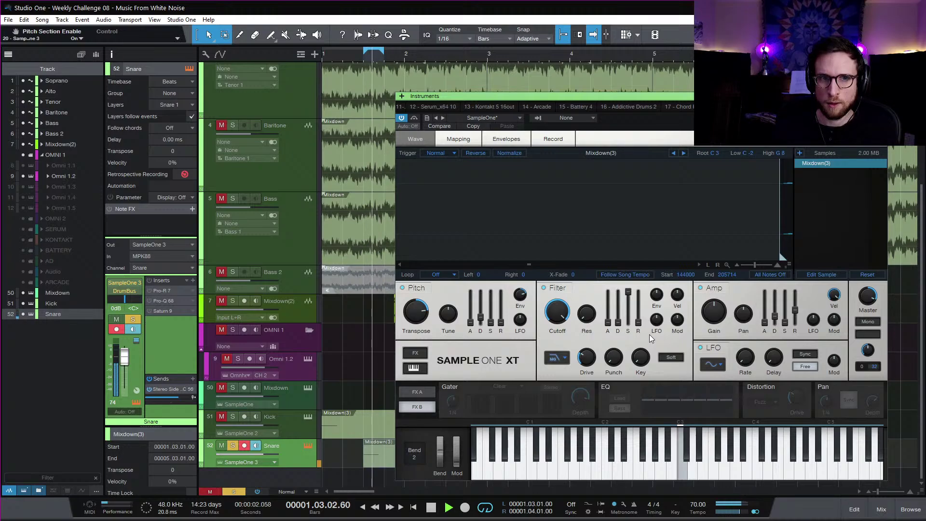
{"action": "key", "text": "space"}
{"action": "left_click", "coordinate": [882, 96]}
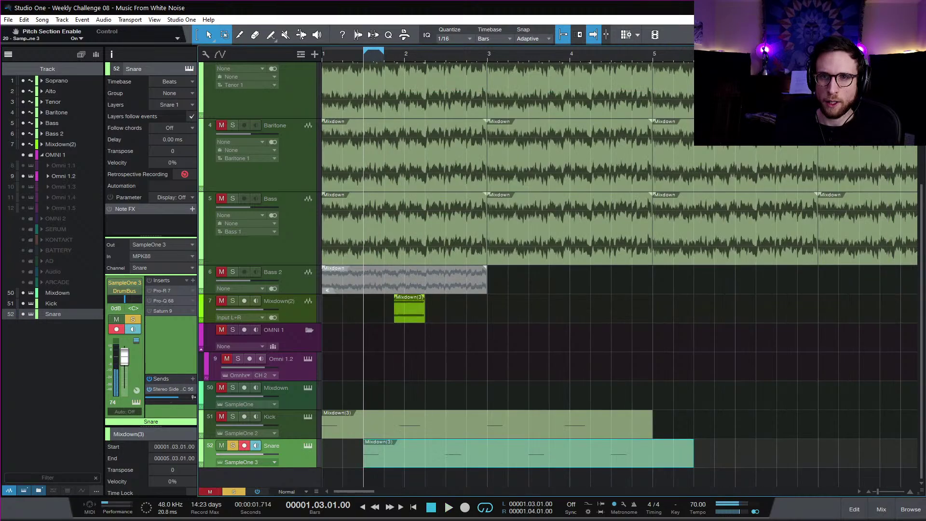
Step: Bounce the Snare instrument part to a new audio track
{"action": "left_click", "coordinate": [848, 441]}
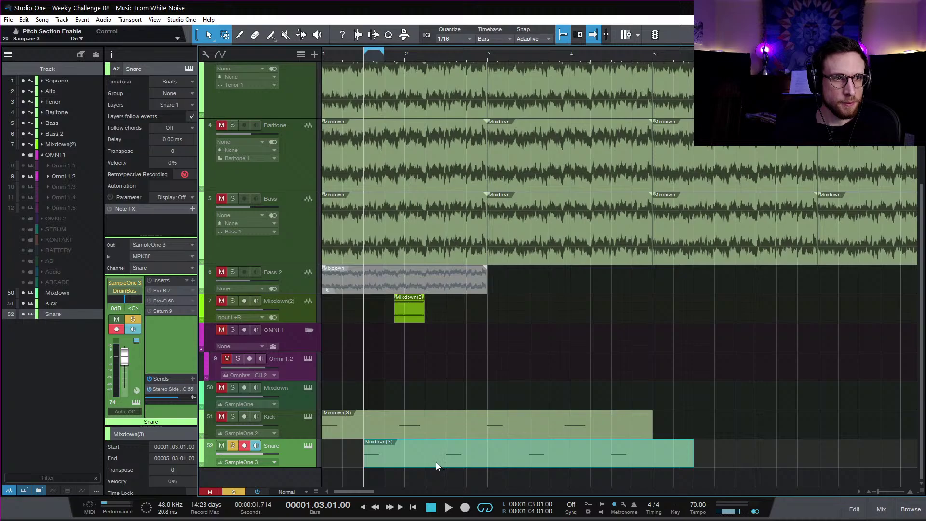
{"action": "key", "text": "ctrl+b"}
{"action": "scroll", "coordinate": [430, 474], "scroll_direction": "down", "scroll_amount": 1}
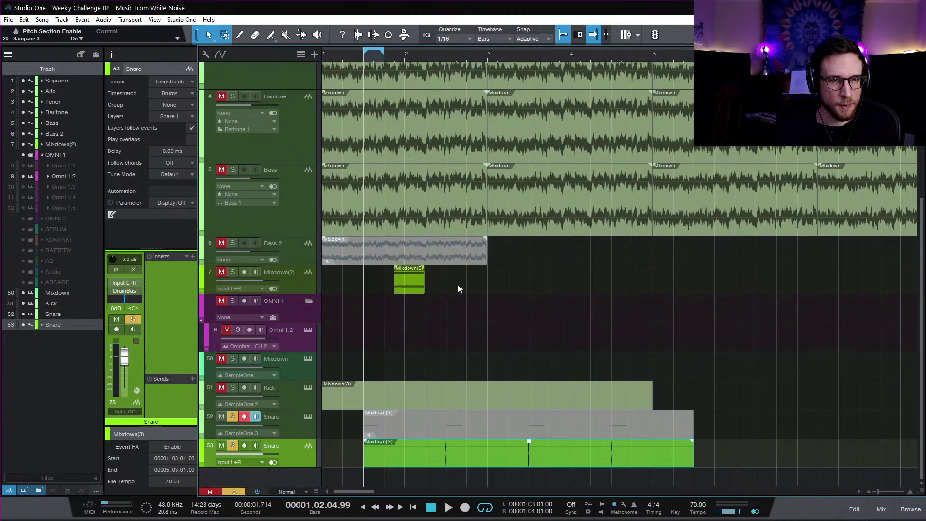
Step: Unsolo the original Snare instrument track and audition the bounced snare audio from bar 2, beat 2
{"action": "left_click", "coordinate": [427, 54]}
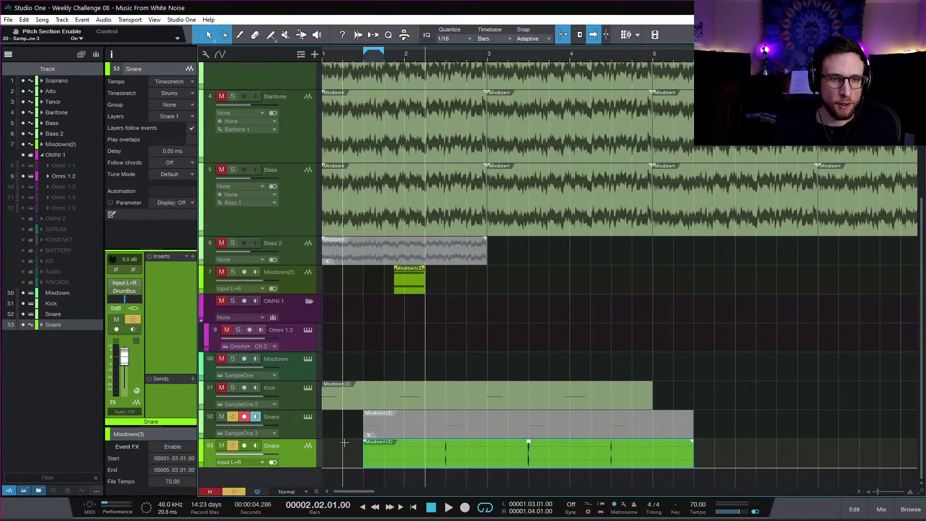
{"action": "key", "text": "space"}
{"action": "left_click", "coordinate": [233, 416]}
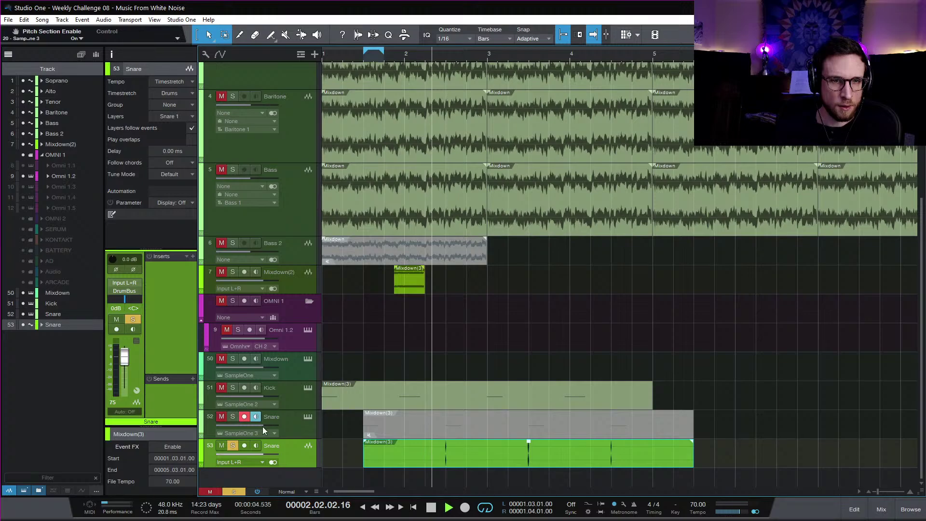
{"action": "key", "text": "space"}
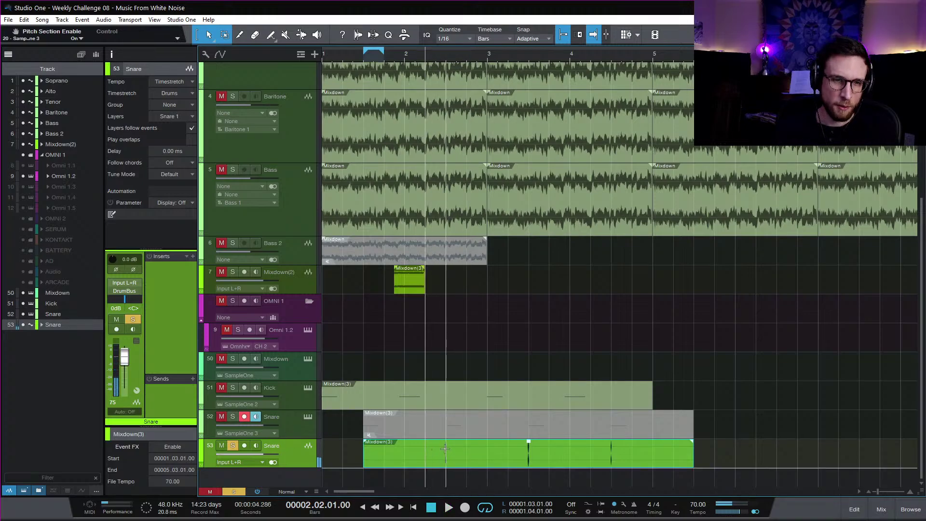
Step: Split the bounced snare audio at bar 2, beat 3 and delete the part before the split
{"action": "double_click", "coordinate": [445, 446]}
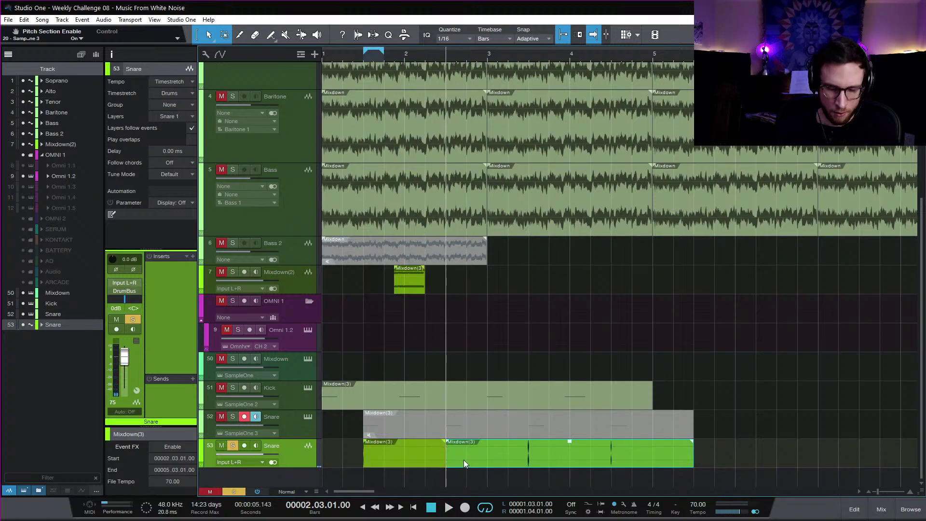
{"action": "key", "text": "e"}
{"action": "key", "text": "e"}
{"action": "key", "text": "e"}
{"action": "key", "text": "e"}
{"action": "left_click", "coordinate": [423, 460]}
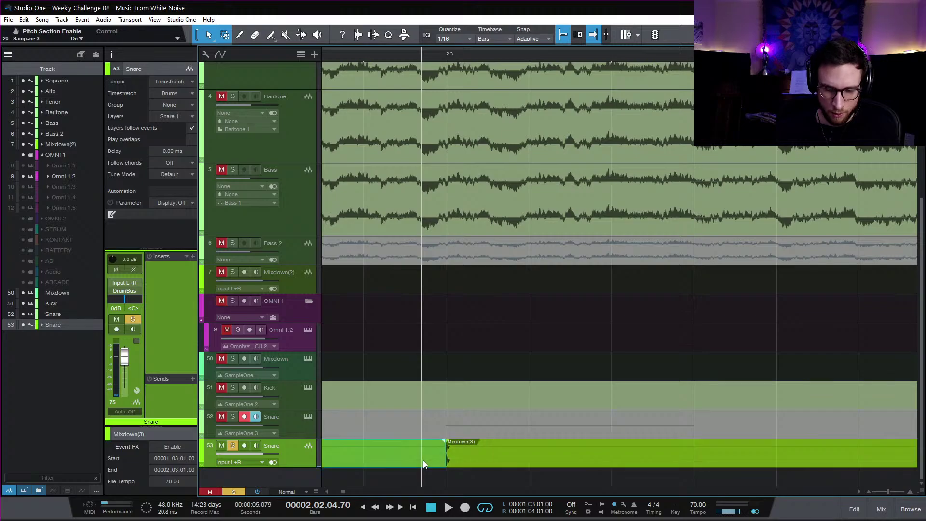
{"action": "key", "text": "Delete"}
{"action": "key", "text": "w"}
{"action": "key", "text": "w"}
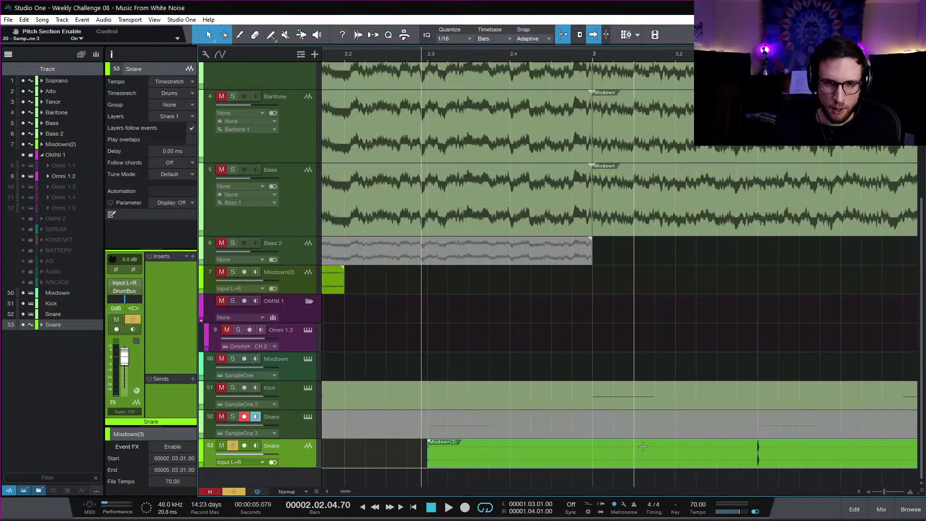
Step: Split the bounced snare audio at bar 3 and delete everything after the split, leaving a single hit
{"action": "double_click", "coordinate": [592, 446]}
{"action": "left_click", "coordinate": [615, 461]}
{"action": "key", "text": "Delete"}
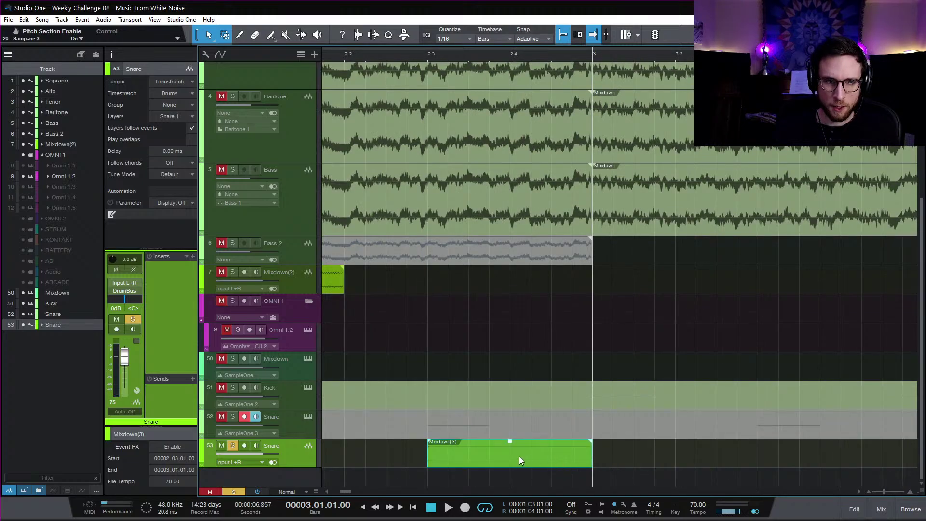
{"action": "key", "text": "w"}
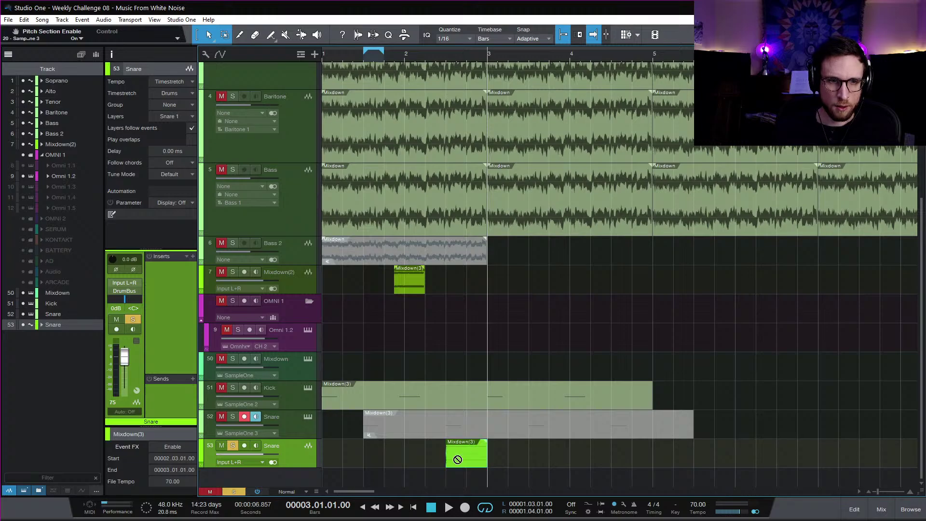
Step: Move the snare hit to bar 1, beat 3 and copy it to beat 3 of bars 2, 3 and 4
{"action": "left_click_drag", "start_coordinate": [457, 459], "coordinate": [380, 458]}
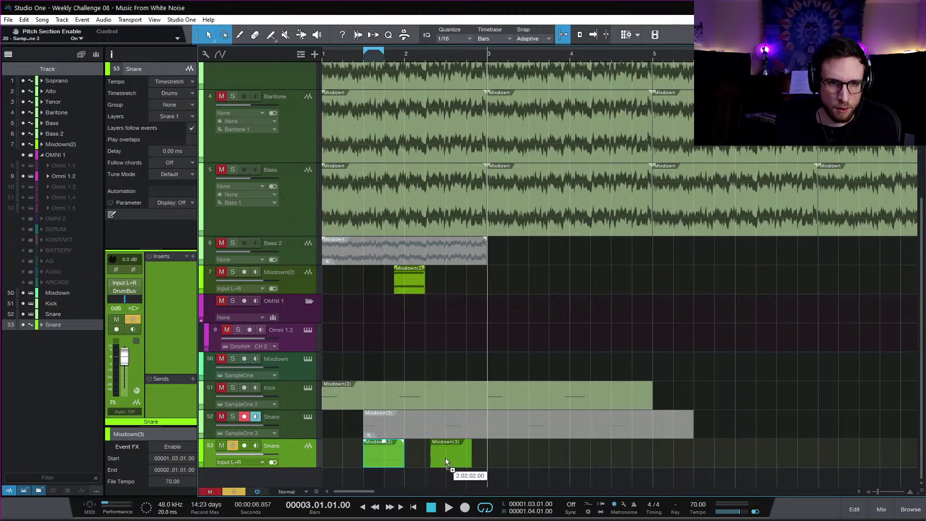
{"action": "left_click_drag", "start_coordinate": [465, 458], "coordinate": [462, 457]}
{"action": "left_click_drag", "start_coordinate": [519, 455], "coordinate": [374, 459]}
{"action": "key", "text": "d"}
Step: Remove the original Snare instrument track and play the arrangement from the start to check the audio snare
{"action": "left_click", "coordinate": [292, 427]}
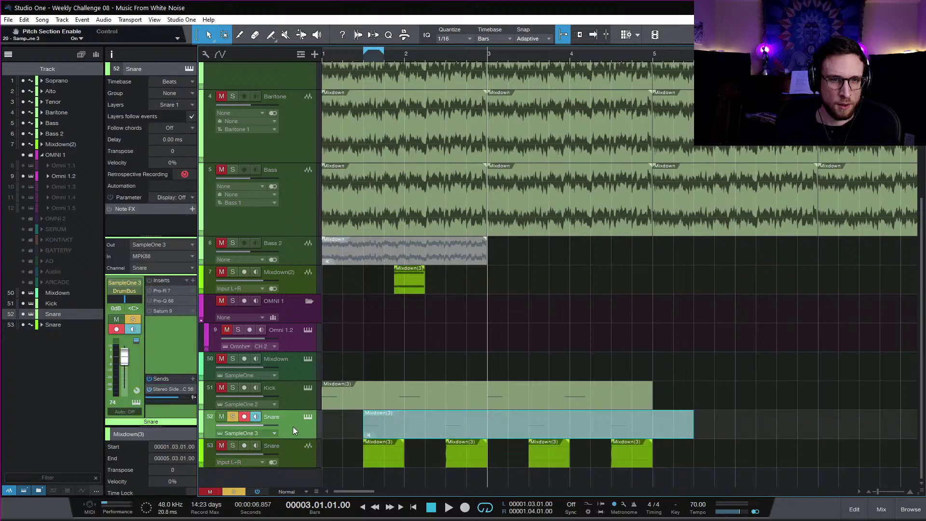
{"action": "key", "text": "Delete"}
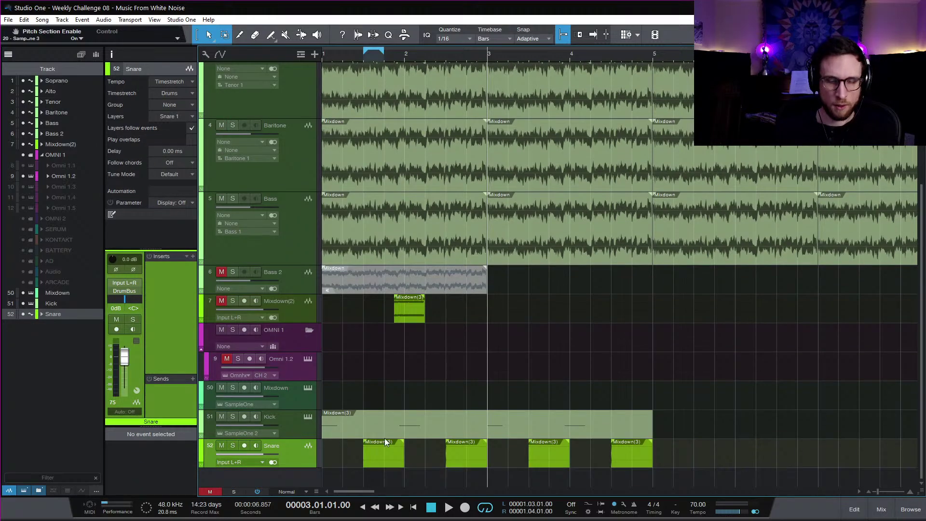
{"action": "key", "text": "Home"}
{"action": "key", "text": "space"}
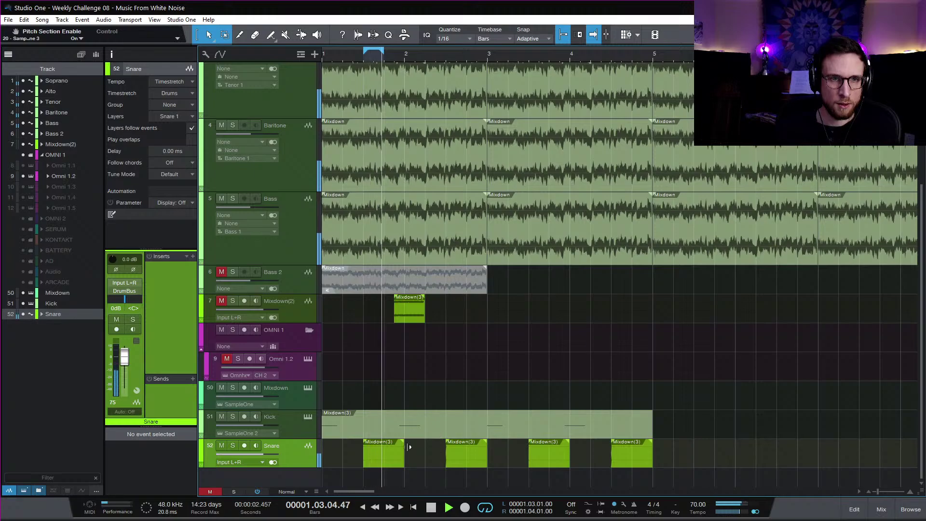
{"action": "key", "text": "space"}
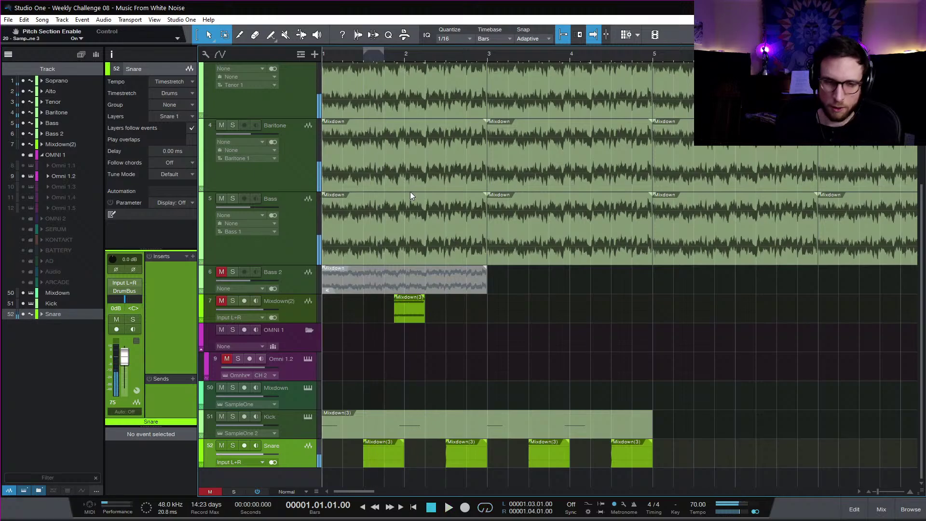
Step: Add a send on the Snare audio track and route it to the DrmVrb1 bus
{"action": "left_click", "coordinate": [300, 451]}
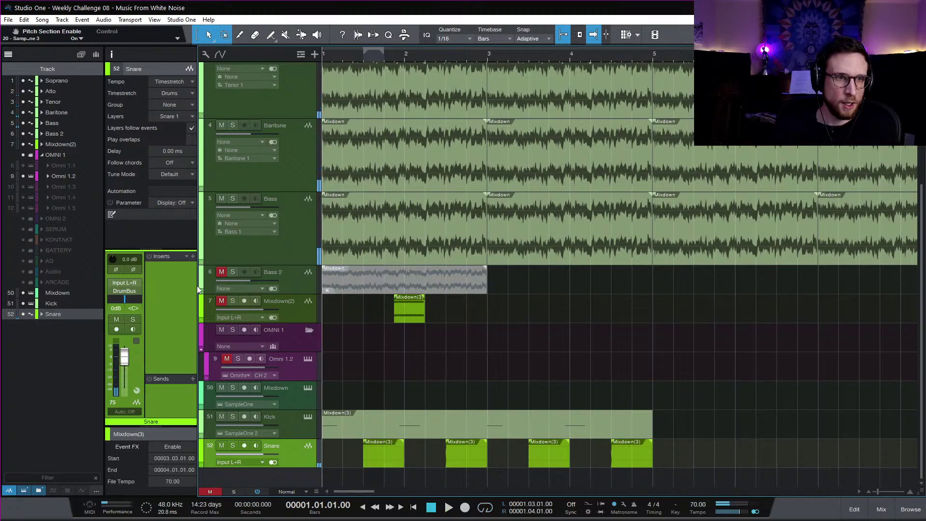
{"action": "left_click", "coordinate": [193, 379]}
{"action": "left_click", "coordinate": [242, 495]}
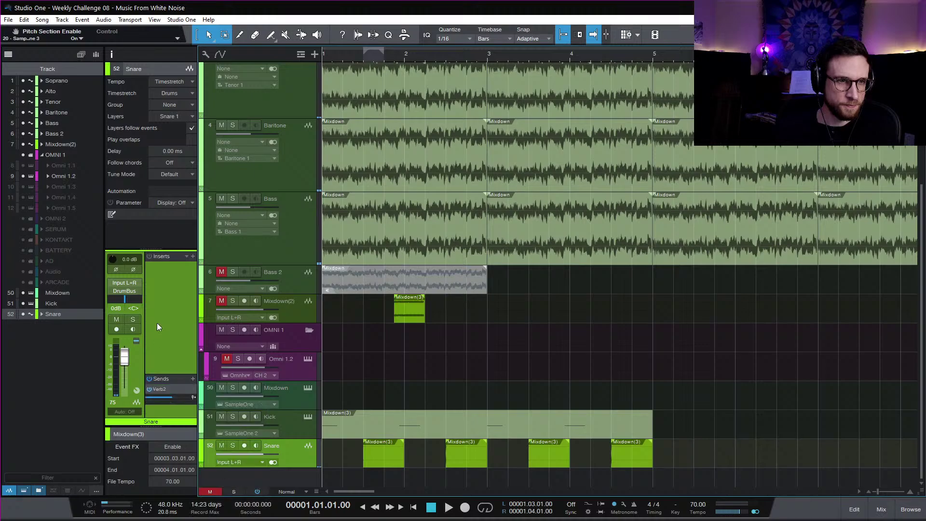
{"action": "left_click", "coordinate": [193, 389]}
{"action": "left_click", "coordinate": [251, 475]}
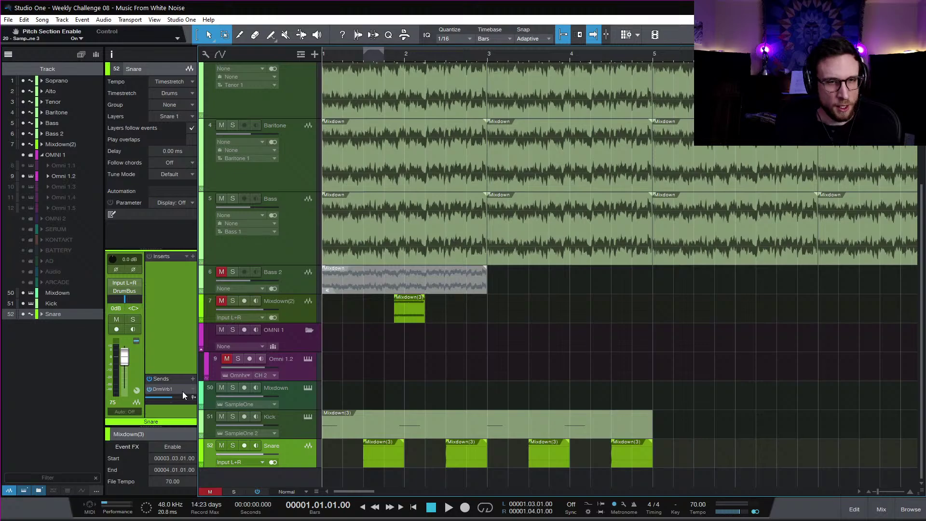
Step: Open the DrmVrb1 bus's Pro-R insert and enable the disabled reverb
{"action": "left_click", "coordinate": [174, 390]}
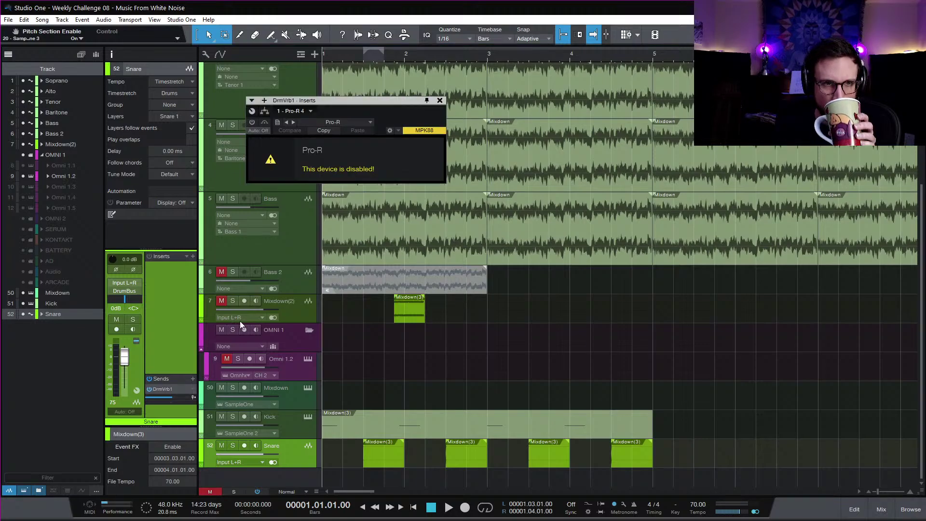
{"action": "left_click", "coordinate": [310, 111]}
{"action": "left_click", "coordinate": [308, 125]}
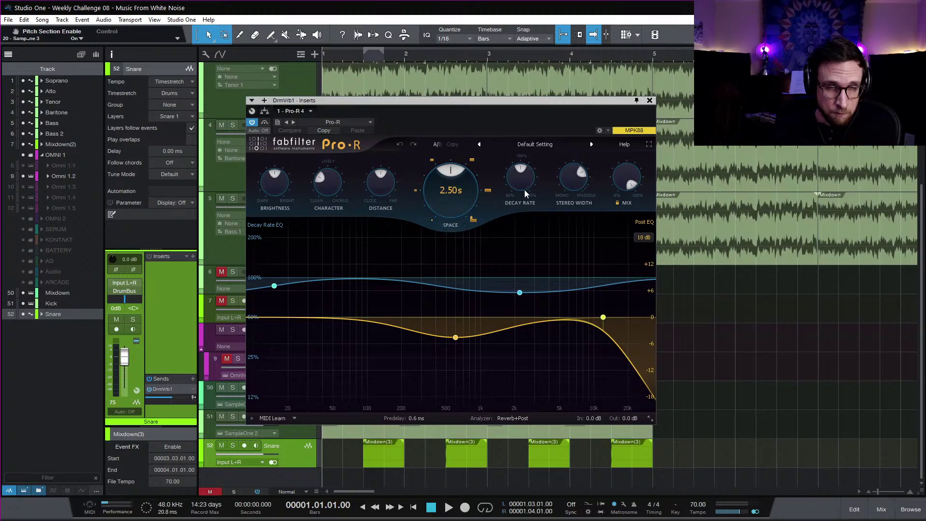
Step: During playback, set Pro-R's space to 1.77 s, increase the distance, and set character to 76.57% and decay rate to 200%
{"action": "key", "text": "space"}
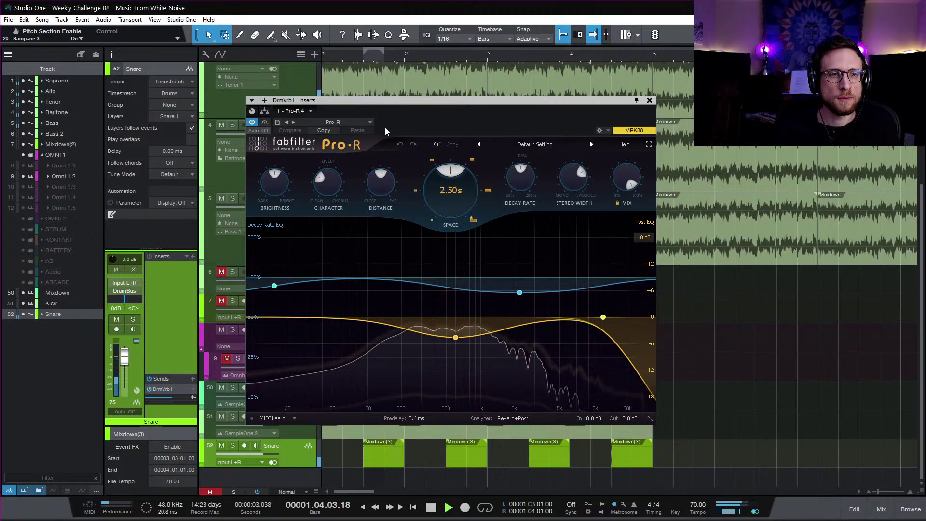
{"action": "mouse_move", "coordinate": [521, 177]}
{"action": "left_mouse_down"}
{"action": "mouse_move", "coordinate": [514, 165]}
{"action": "mouse_move", "coordinate": [517, 174]}
{"action": "left_mouse_up"}
{"action": "left_click_drag", "start_coordinate": [432, 198], "coordinate": [381, 159]}
{"action": "left_click_drag", "start_coordinate": [328, 182], "coordinate": [335, 152]}
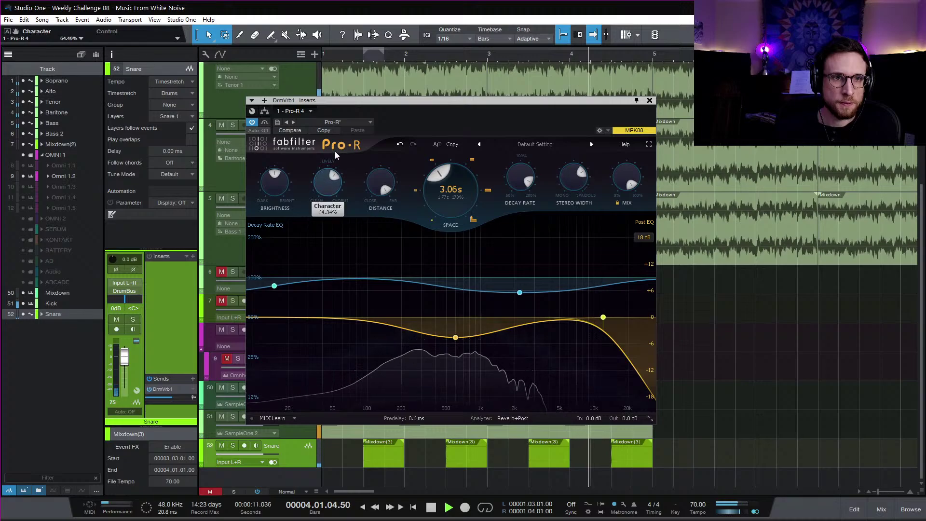
{"action": "left_click_drag", "start_coordinate": [521, 182], "coordinate": [516, 162]}
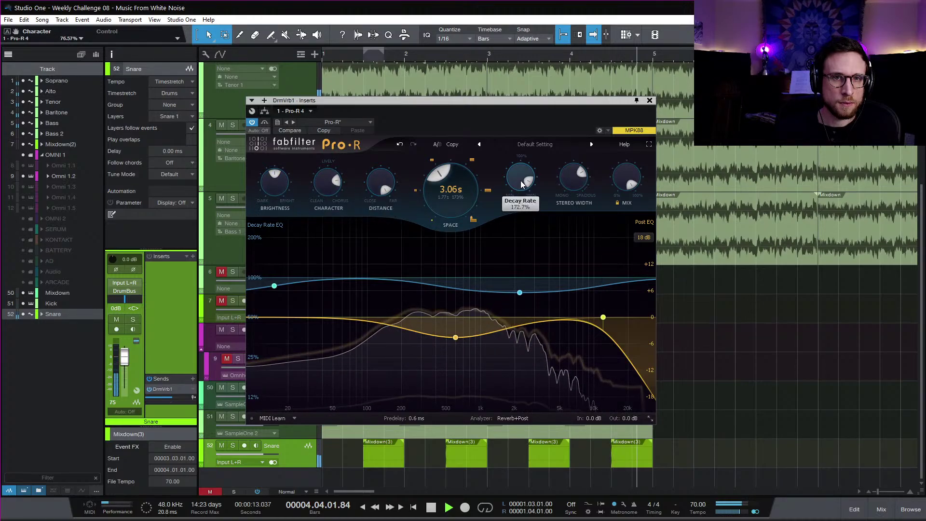
Step: Restart playback, set the loop range from bar 1 to bar 5, and move the Pro-R window clear of the tracks
{"action": "key", "text": "space"}
{"action": "key", "text": "space"}
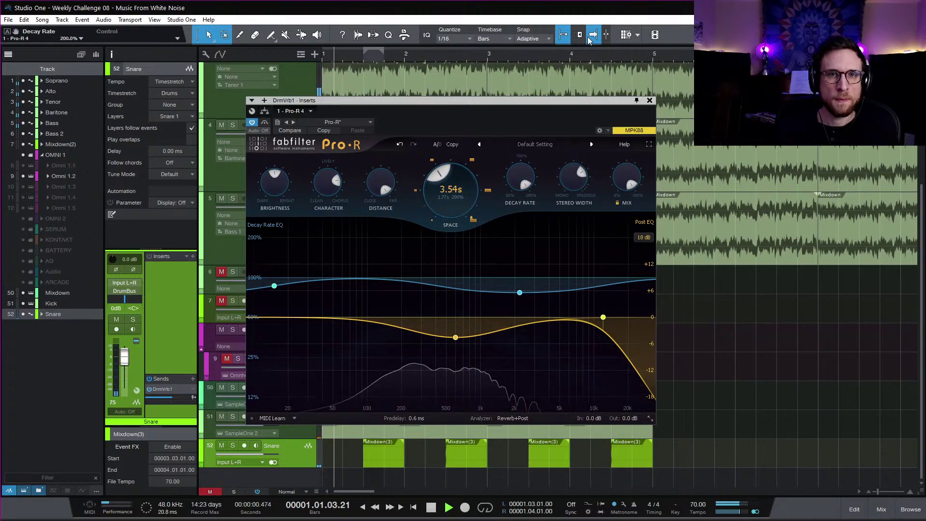
{"action": "left_click_drag", "start_coordinate": [655, 55], "coordinate": [292, 82]}
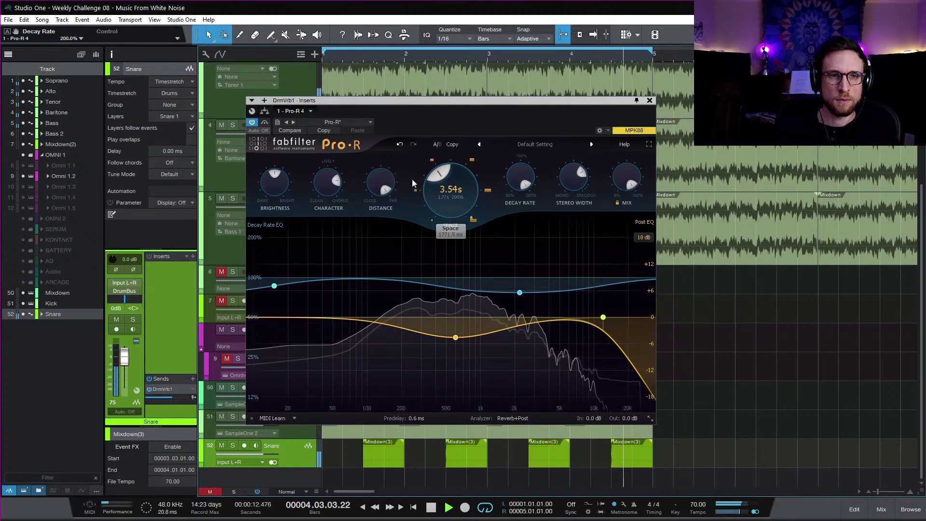
{"action": "left_click_drag", "start_coordinate": [399, 102], "coordinate": [536, 88]}
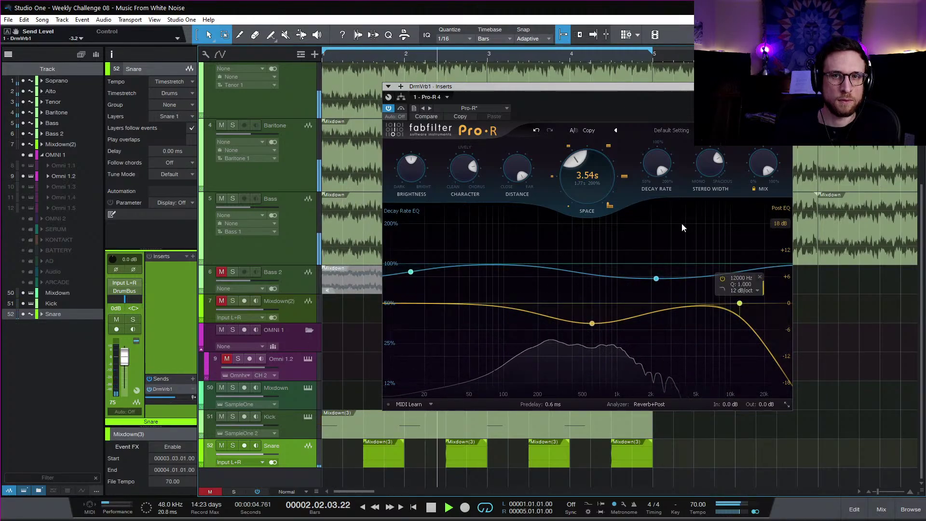
Step: During playback, raise Pro-R's space to 5.79 s and set its distance to 45.63%
{"action": "left_click_drag", "start_coordinate": [609, 182], "coordinate": [606, 158]}
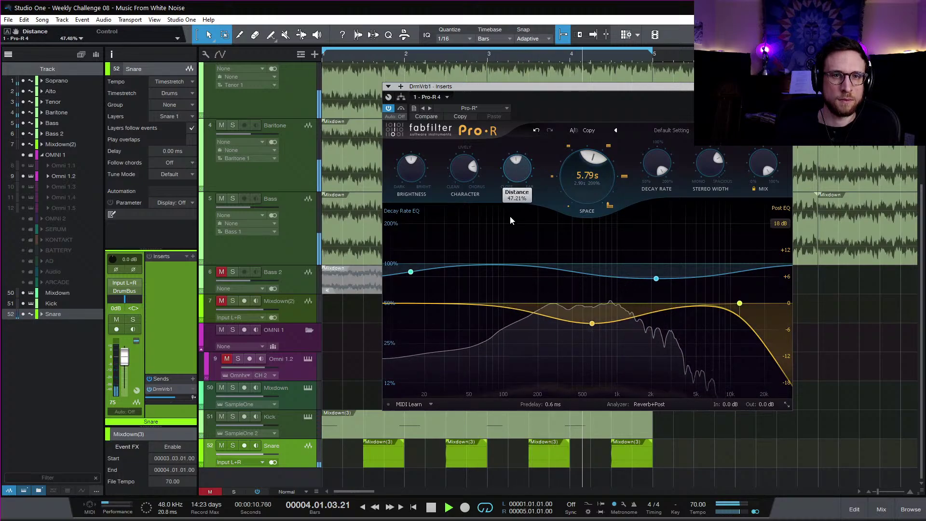
{"action": "left_click_drag", "start_coordinate": [511, 216], "coordinate": [511, 219]}
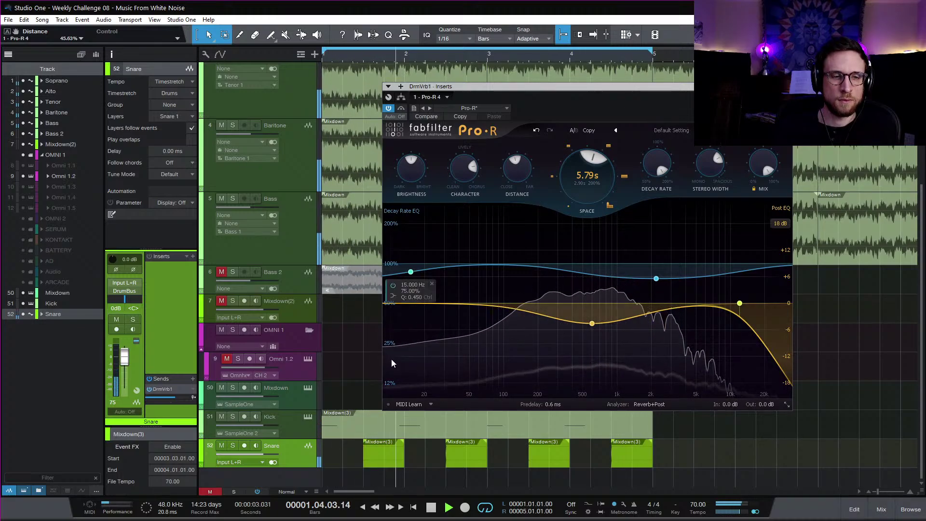
Step: Try the One Shot trigger mode in the Kick track's SampleOne, restore Normal, and close the open plug-in windows
{"action": "left_click", "coordinate": [308, 417]}
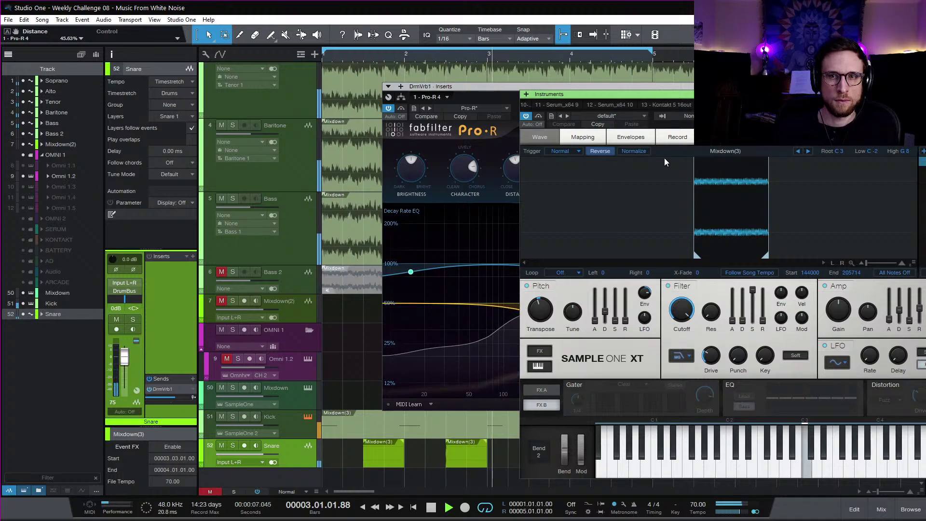
{"action": "left_click", "coordinate": [568, 151]}
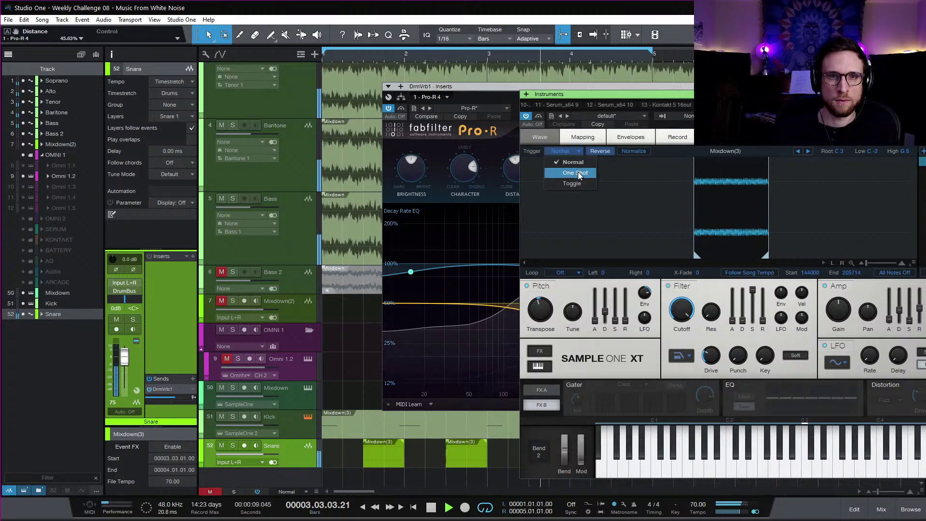
{"action": "left_click", "coordinate": [579, 174]}
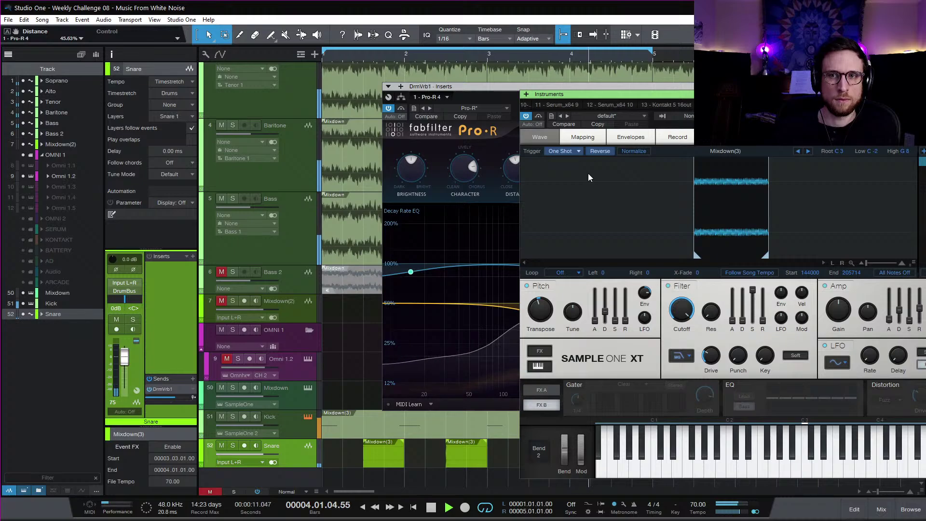
{"action": "left_click", "coordinate": [577, 152]}
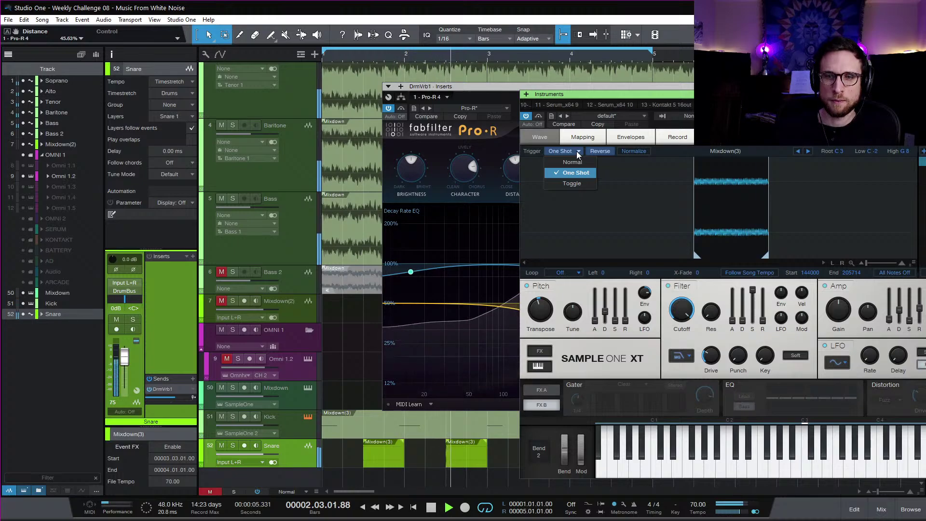
{"action": "left_click", "coordinate": [573, 162]}
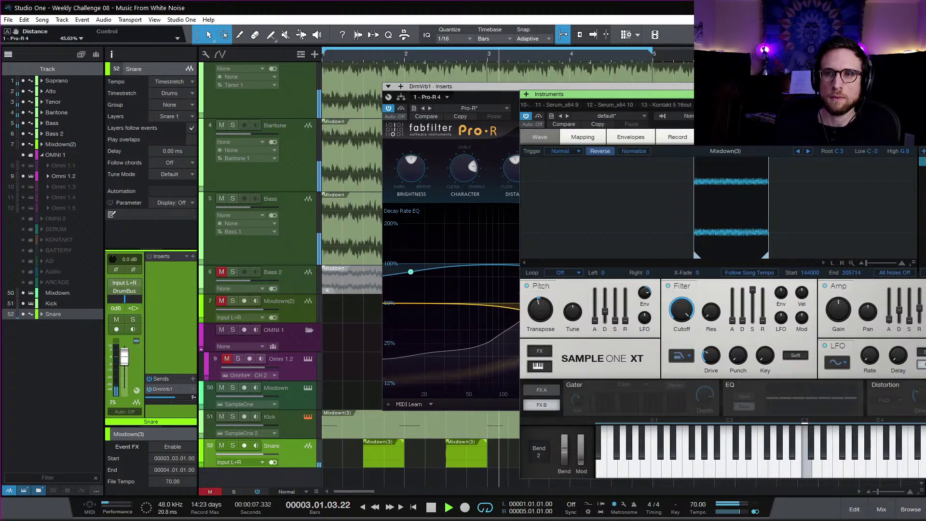
{"action": "key", "text": "Escape"}
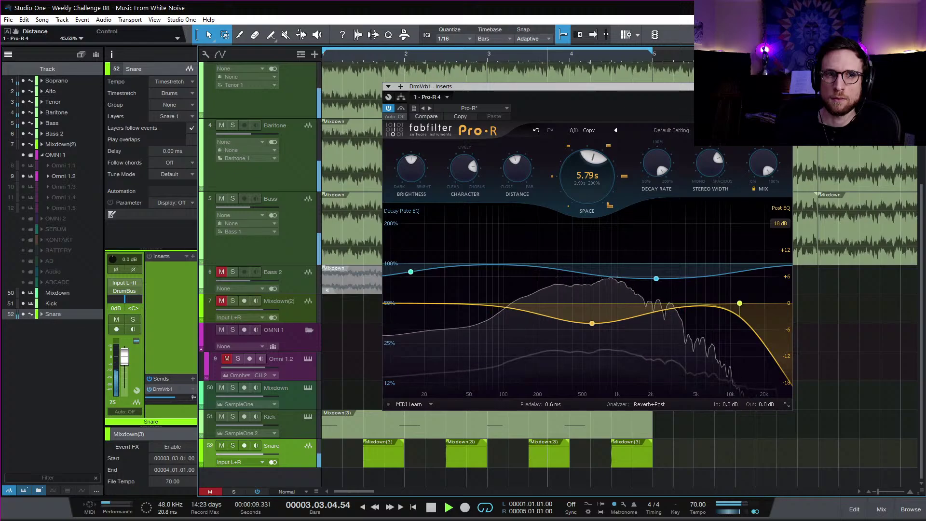
{"action": "key", "text": "Escape"}
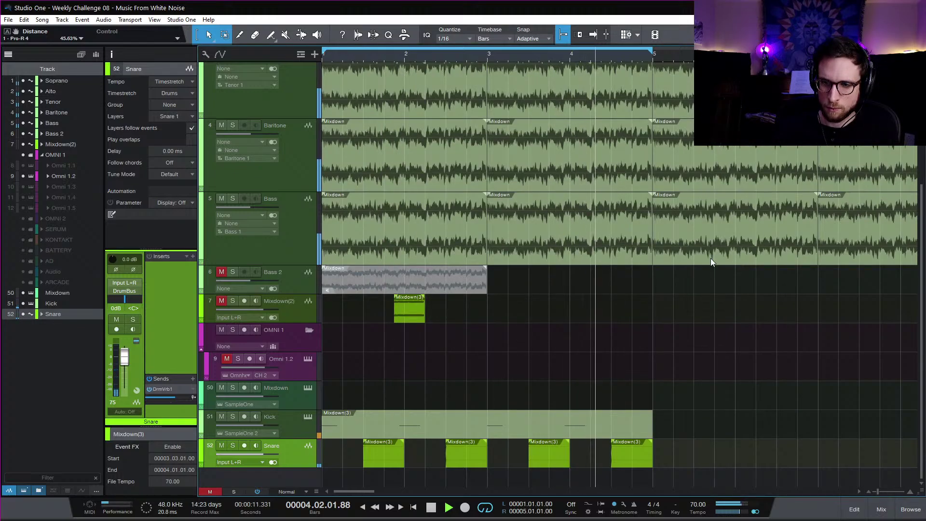
Step: In DrmVrb1's Pro-R, flatten the mid bands of the post and decay-rate EQs and move the low cut to about 61 Hz
{"action": "double_click", "coordinate": [168, 390]}
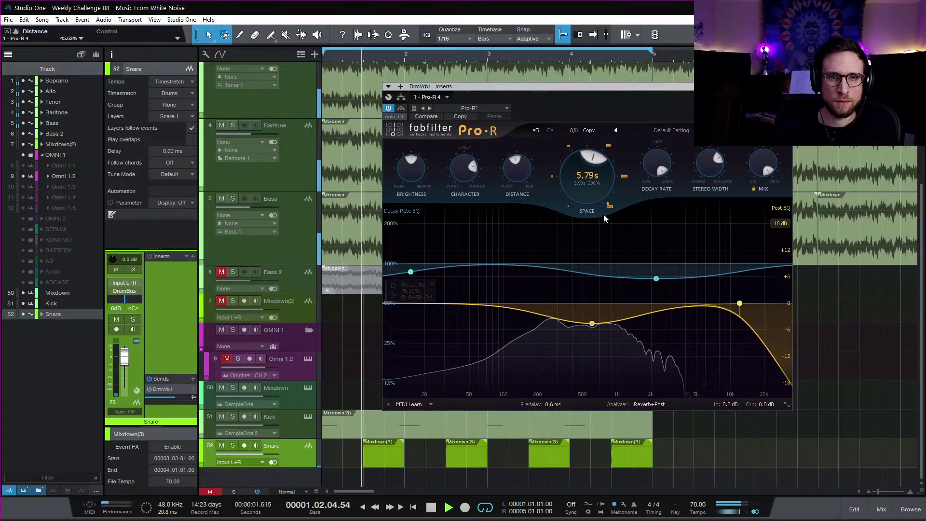
{"action": "left_click_drag", "start_coordinate": [592, 323], "coordinate": [593, 303]}
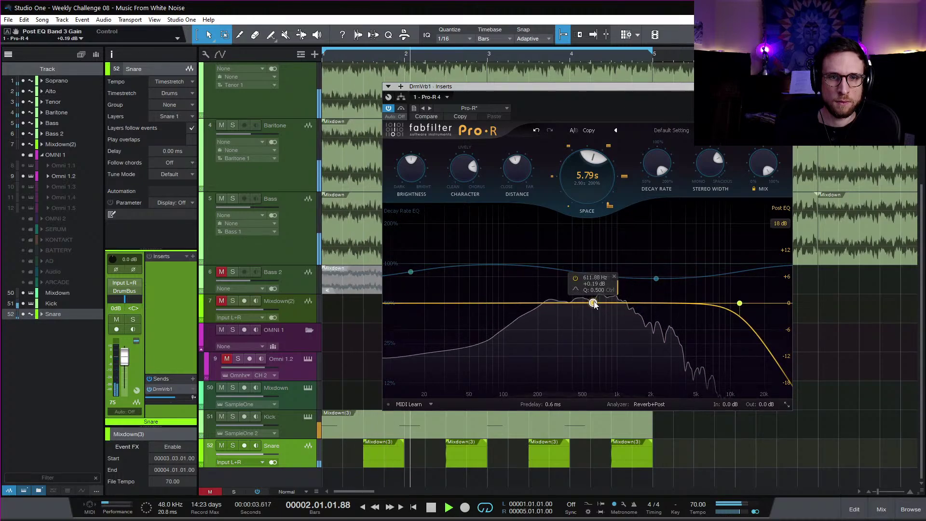
{"action": "left_click_drag", "start_coordinate": [656, 279], "coordinate": [634, 265]}
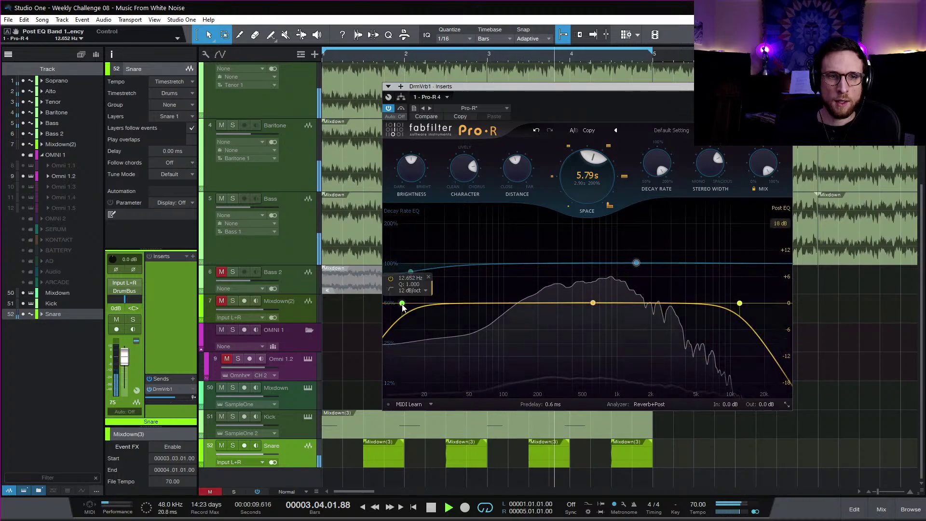
{"action": "left_click_drag", "start_coordinate": [402, 305], "coordinate": [481, 319]}
{"action": "key", "text": "space"}
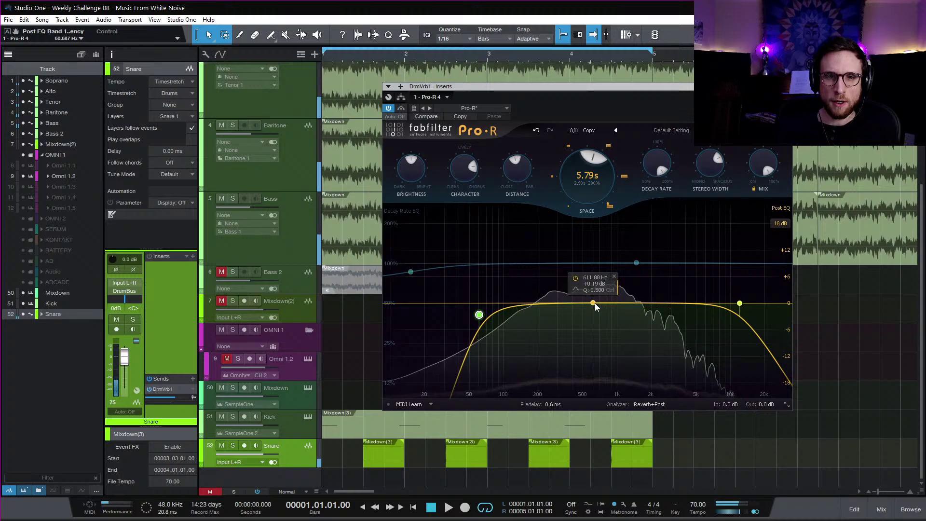
Step: Turn Pro-R's middle post-EQ band into a narrow +19.28 dB boost with Q 22.06 near 606 Hz and audition it
{"action": "left_click_drag", "start_coordinate": [594, 303], "coordinate": [598, 290]}
{"action": "scroll", "coordinate": [598, 291], "scroll_direction": "down", "scroll_amount": 4}
{"action": "scroll", "coordinate": [597, 291], "scroll_direction": "up", "scroll_amount": 10}
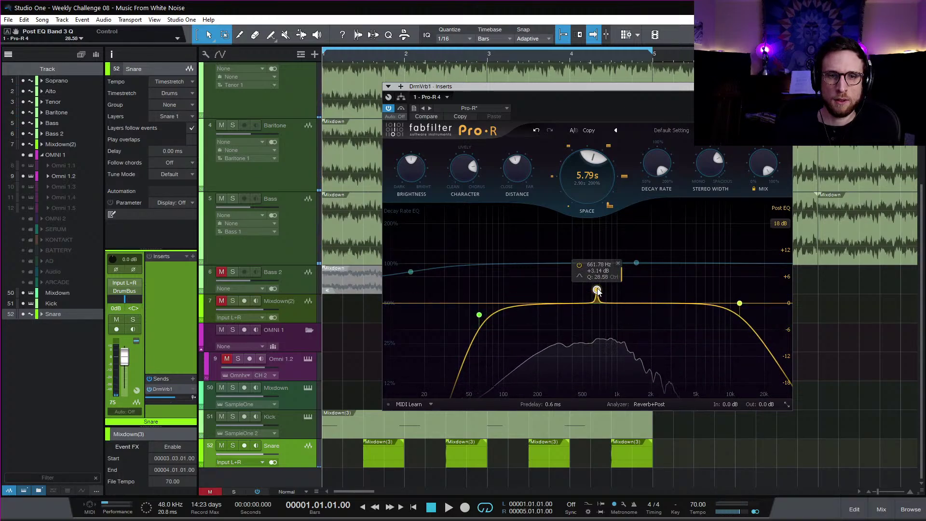
{"action": "left_click_drag", "start_coordinate": [598, 291], "coordinate": [596, 221]}
{"action": "key", "text": "space"}
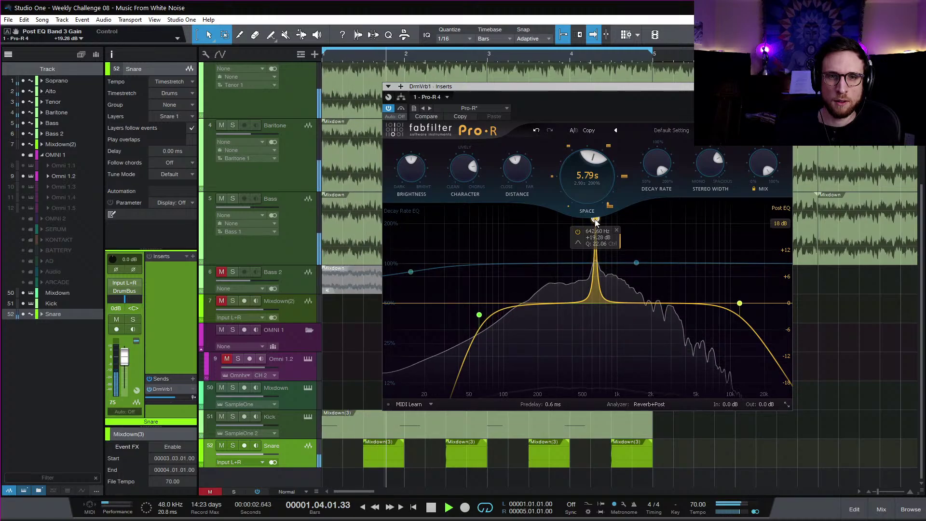
{"action": "left_click_drag", "start_coordinate": [596, 221], "coordinate": [593, 220]}
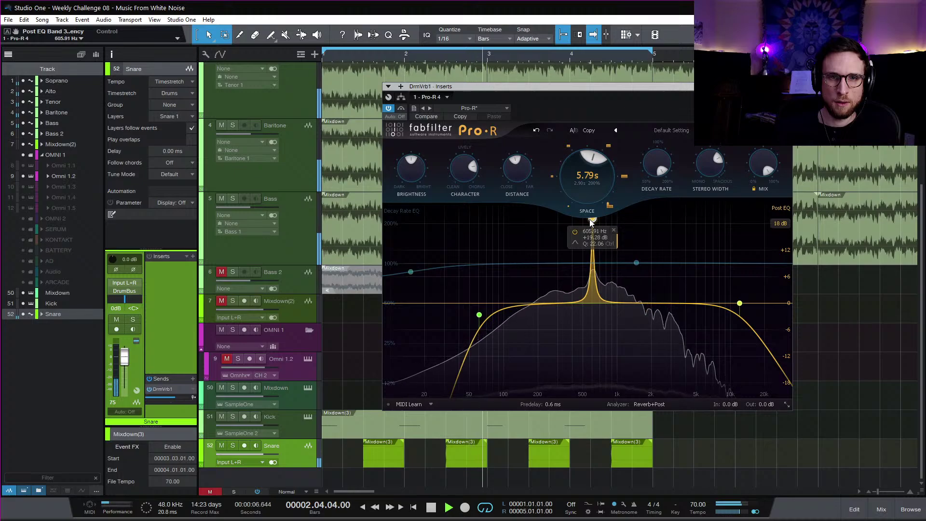
{"action": "key", "text": "space"}
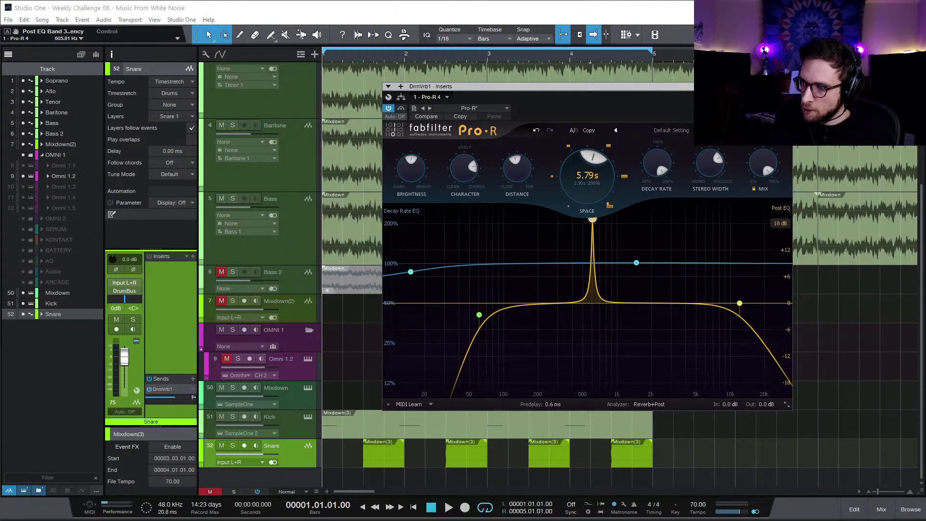
Step: Set the narrow post-EQ boost's frequency to 185 Hz and audition it
{"action": "mouse_move", "coordinate": [591, 219]}
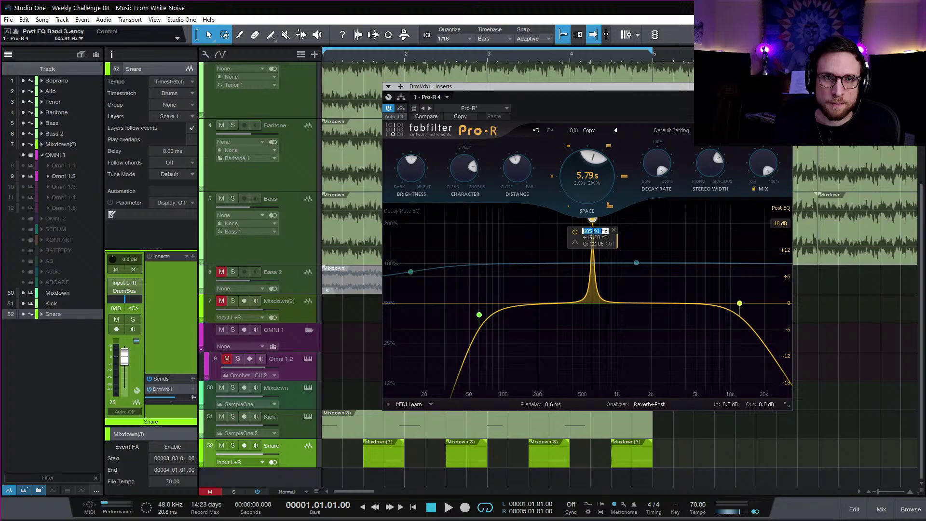
{"action": "type", "text": "185"}
{"action": "key", "text": "Return"}
{"action": "key", "text": "space"}
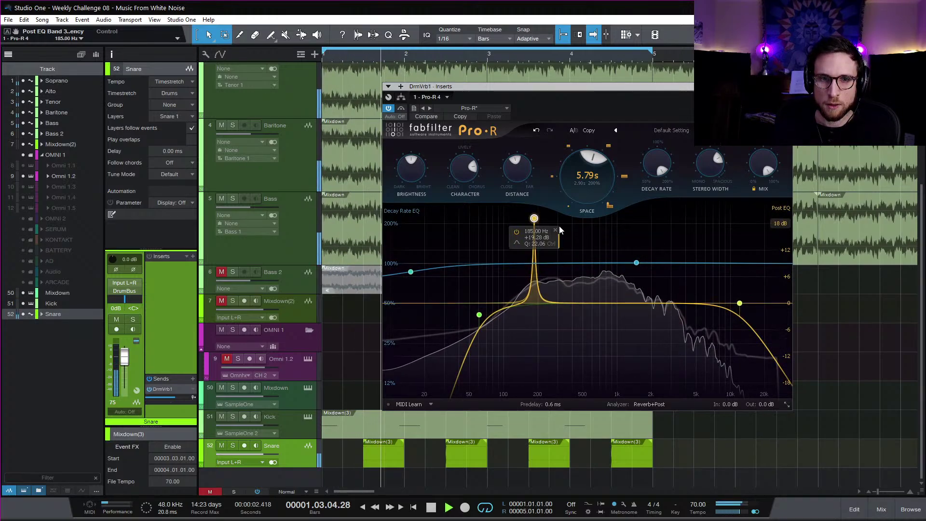
{"action": "key", "text": "space"}
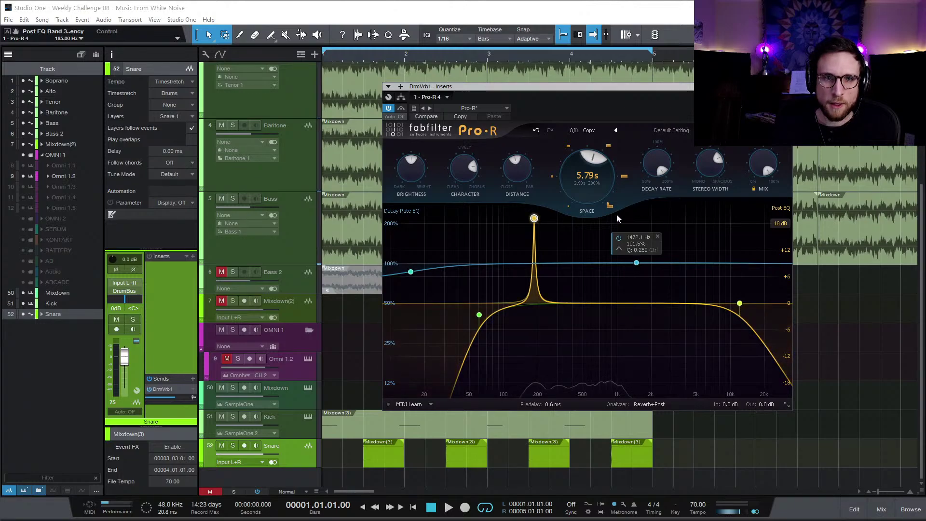
Step: Set the narrow post-EQ boost's frequency to 369.99 Hz and restart playback
{"action": "double_click", "coordinate": [534, 232]}
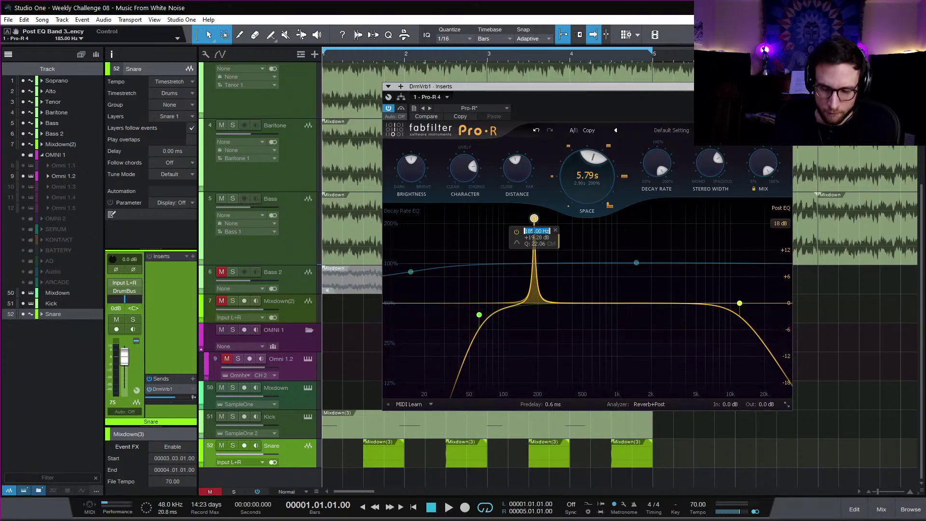
{"action": "type", "text": "369.99"}
{"action": "key", "text": "Return"}
{"action": "key", "text": "space"}
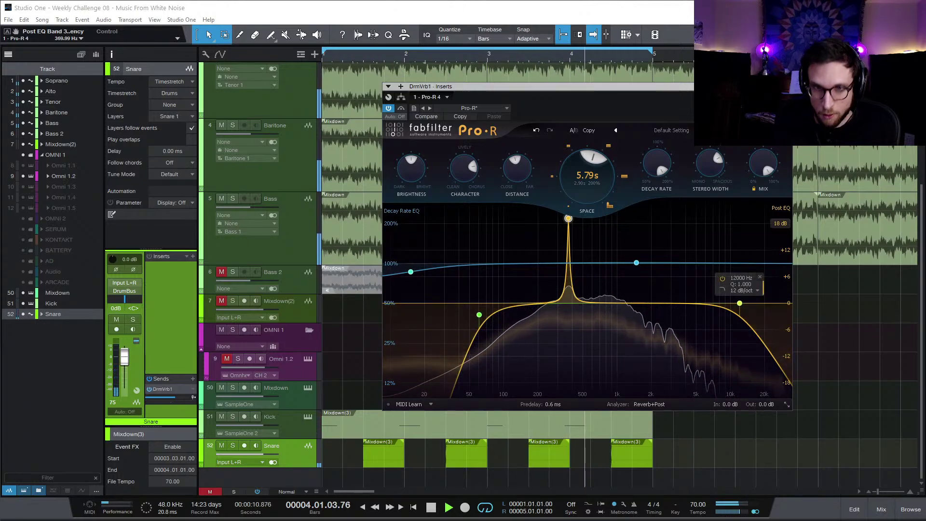
Step: Tune the narrow post-EQ boost to F#5 at +15 dB and set Pro-R's stereo width to 101.8%
{"action": "double_click", "coordinate": [570, 231]}
{"action": "type", "text": "f#5"}
{"action": "key", "text": "Return"}
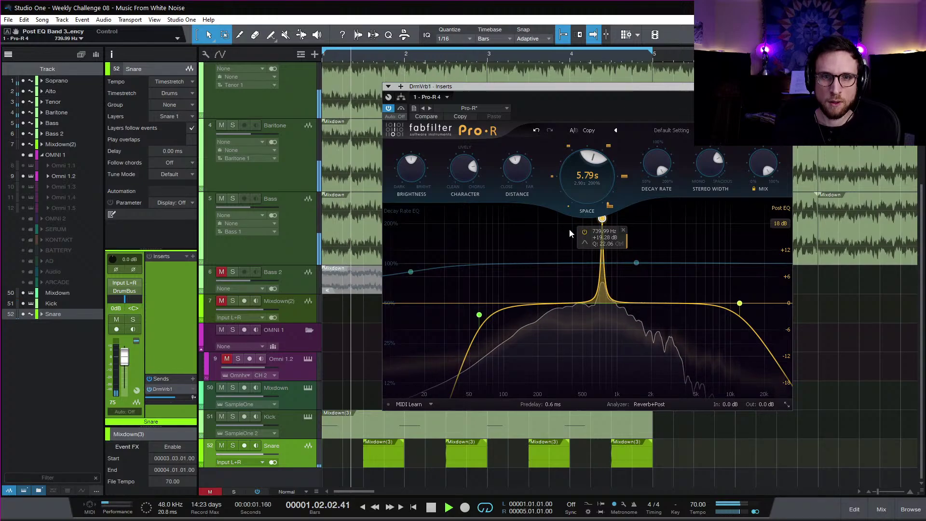
{"action": "double_click", "coordinate": [599, 238]}
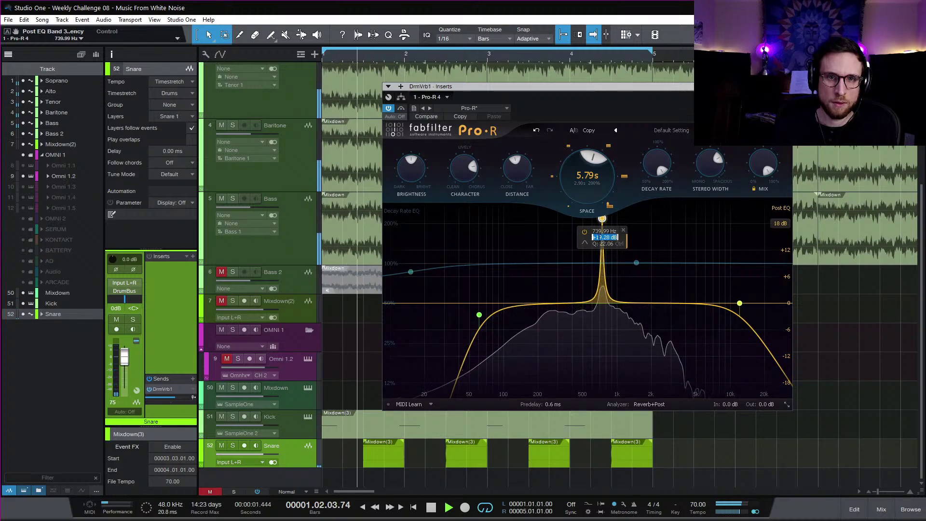
{"action": "type", "text": "15"}
{"action": "key", "text": "Return"}
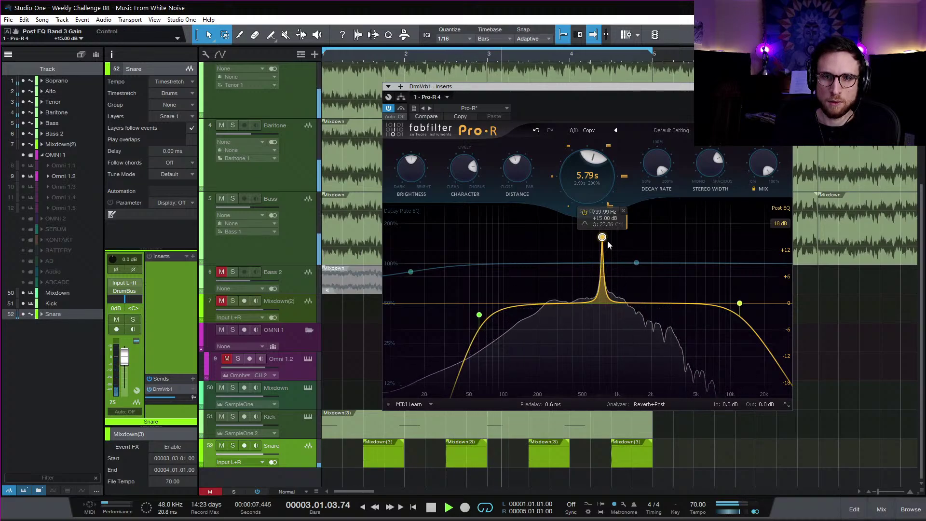
{"action": "left_click_drag", "start_coordinate": [710, 173], "coordinate": [710, 153]}
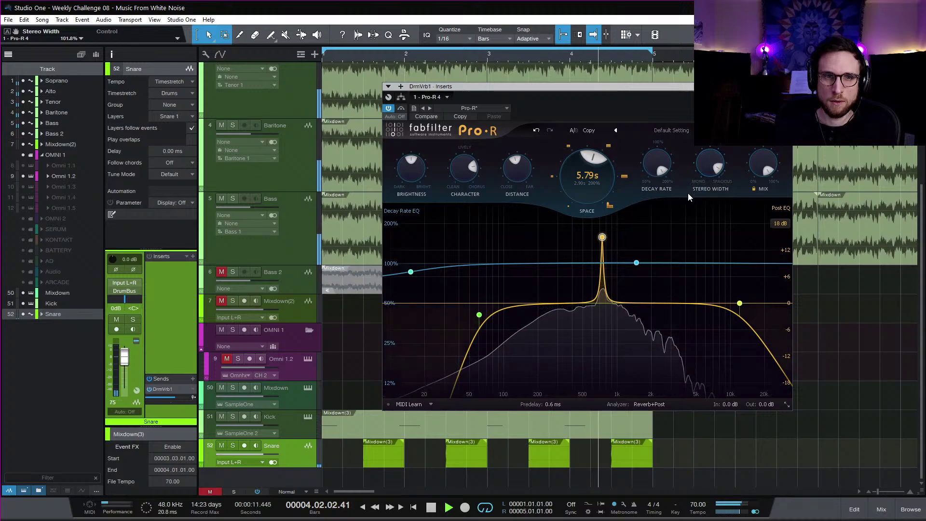
{"action": "left_click", "coordinate": [787, 87]}
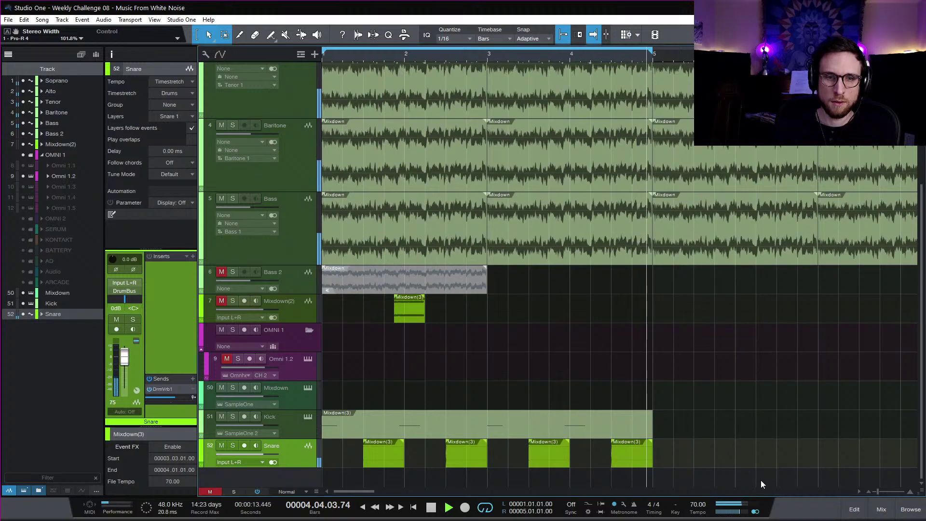
Step: Show the mixer and lower the Snare audio channel's volume to -6.2 dB
{"action": "key", "text": "F3"}
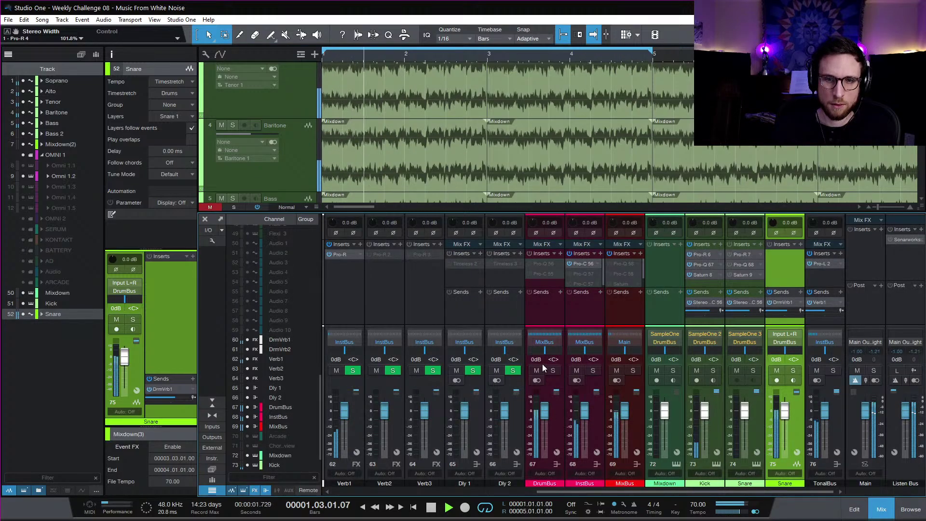
{"action": "left_click_drag", "start_coordinate": [786, 416], "coordinate": [787, 418]}
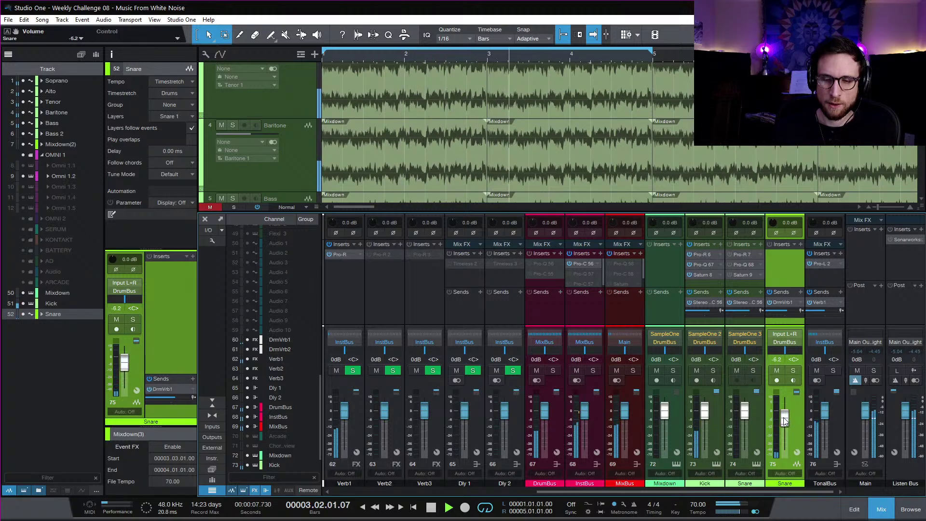
Step: Insert Pro-C 2 on the Snare audio channel with shorter attack and release and a threshold of -10.14 dB
{"action": "left_click", "coordinate": [802, 245]}
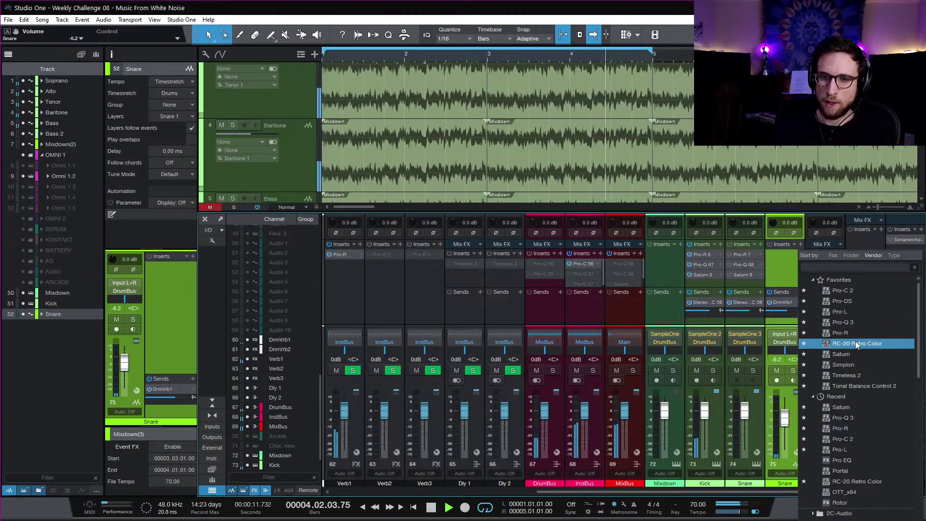
{"action": "left_click", "coordinate": [867, 291]}
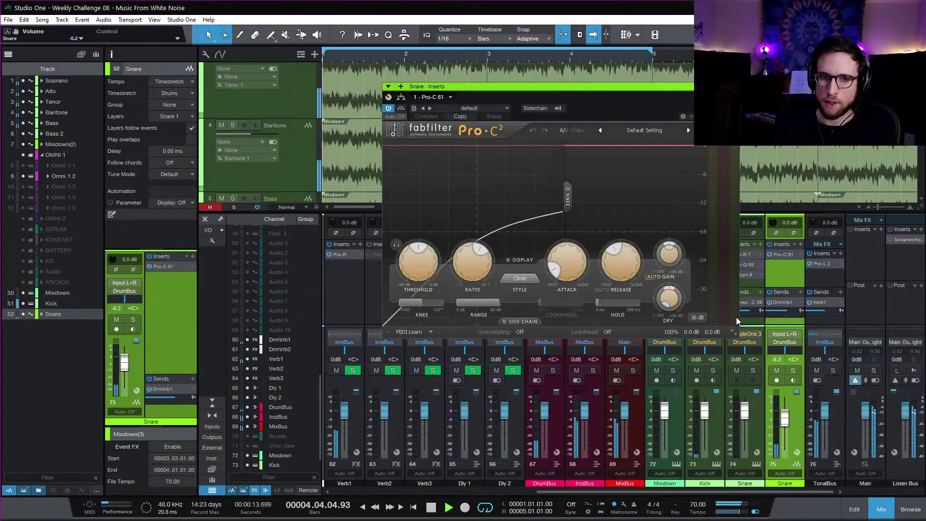
{"action": "left_click_drag", "start_coordinate": [571, 265], "coordinate": [621, 303]}
{"action": "left_click_drag", "start_coordinate": [418, 265], "coordinate": [416, 258]}
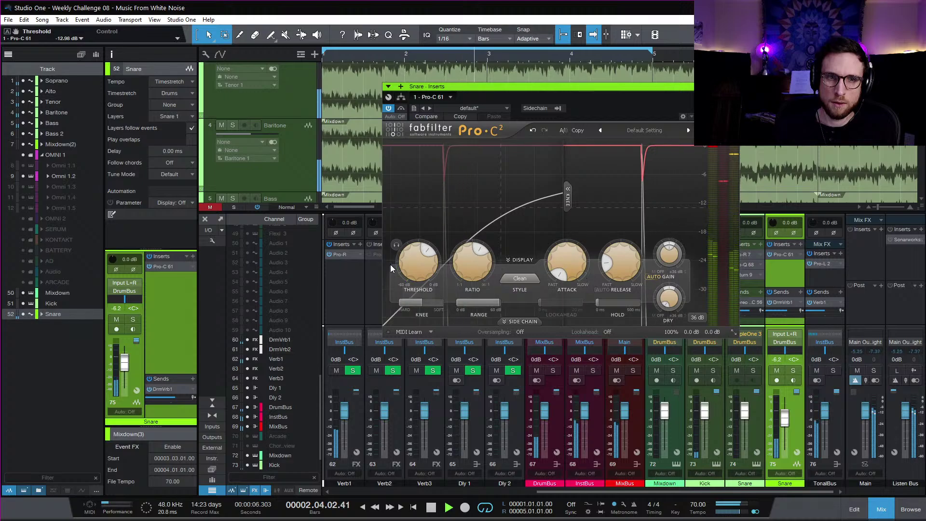
{"action": "left_click_drag", "start_coordinate": [420, 265], "coordinate": [421, 254]}
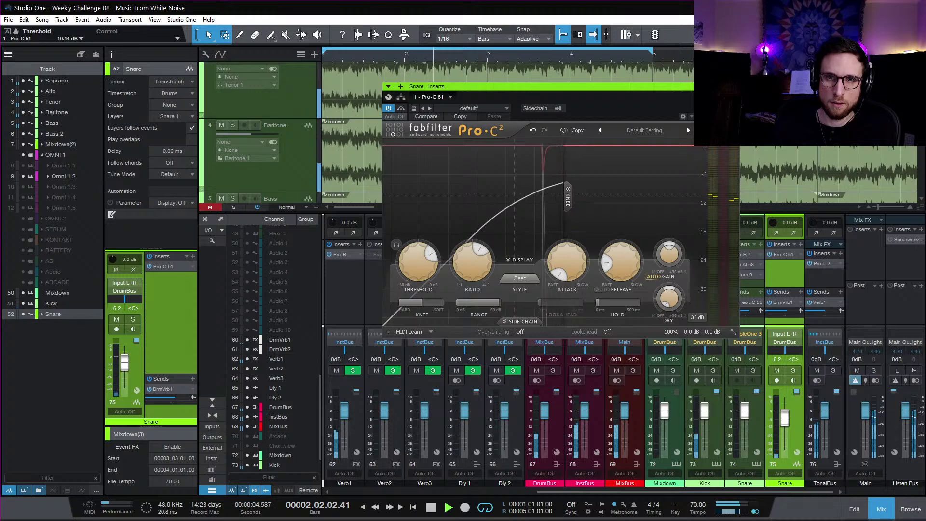
{"action": "left_click", "coordinate": [735, 87]}
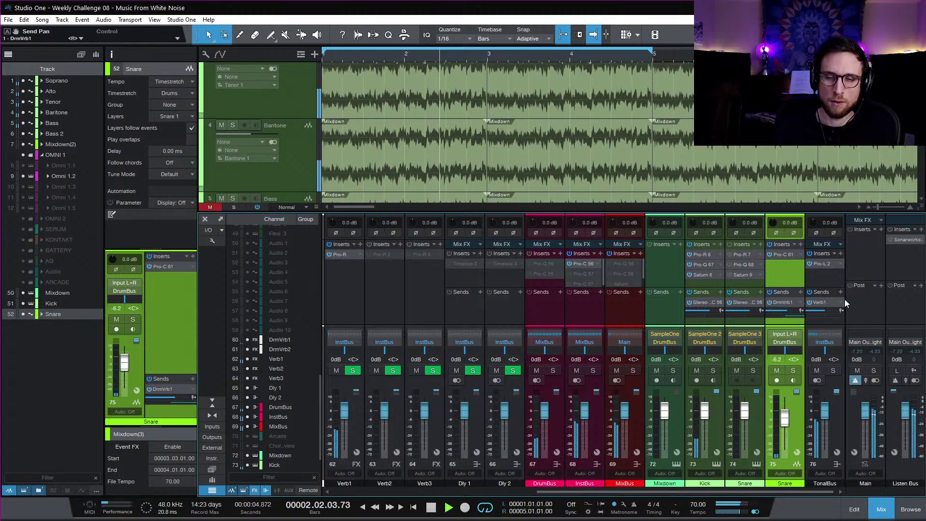
Step: Pan the Snare channel's DrmVrb1 send to L54
{"action": "left_click_drag", "start_coordinate": [797, 316], "coordinate": [780, 317]}
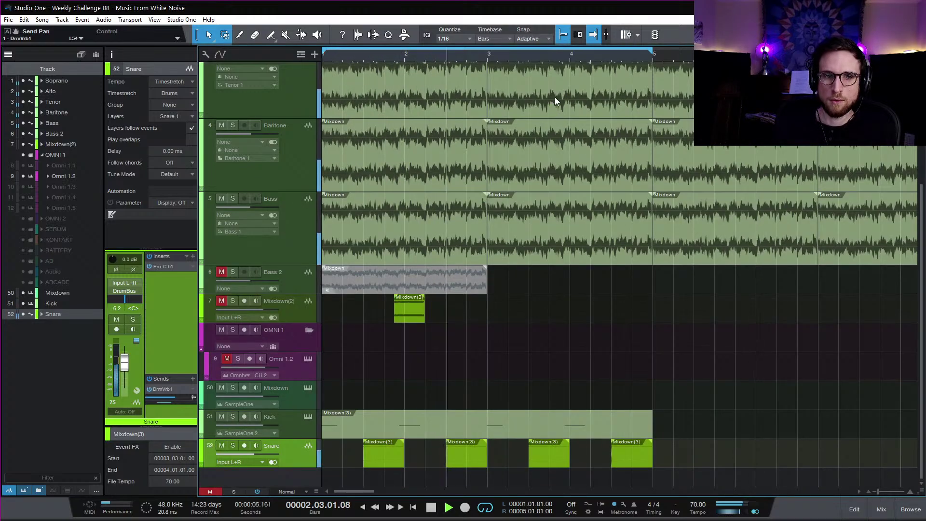
Step: Extend the loop range to bar 9 and duplicate the four-bar Kick and Snare events to start at bar 5
{"action": "key", "text": "space"}
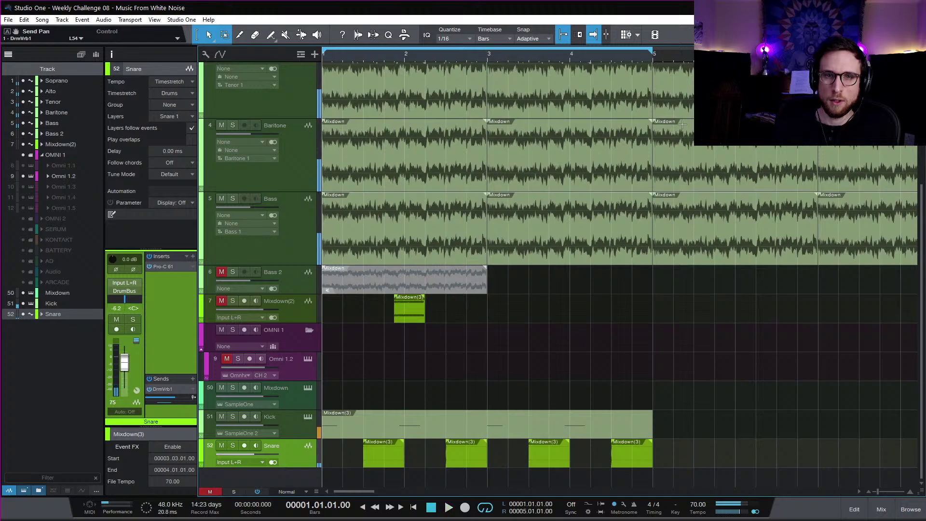
{"action": "key", "text": "w"}
{"action": "left_click_drag", "start_coordinate": [488, 51], "coordinate": [678, 98]}
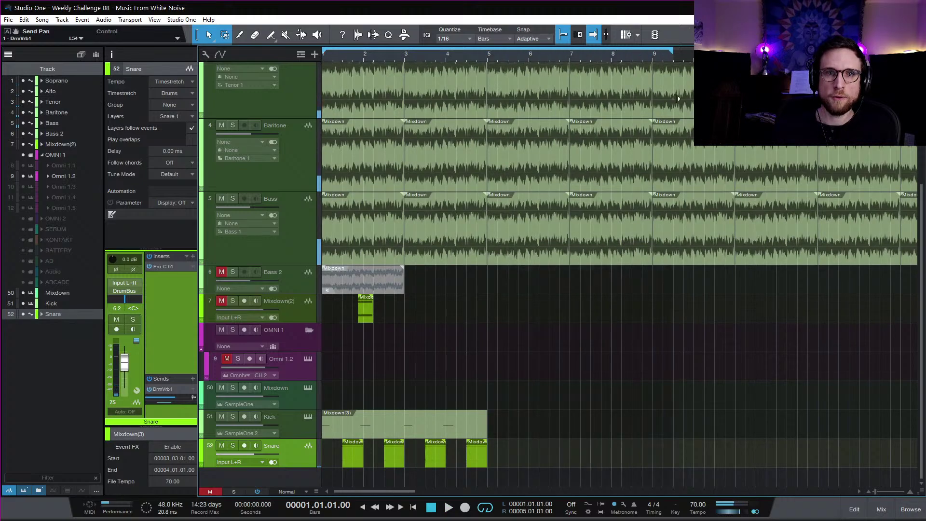
{"action": "left_click_drag", "start_coordinate": [508, 458], "coordinate": [326, 424]}
{"action": "key", "text": "d"}
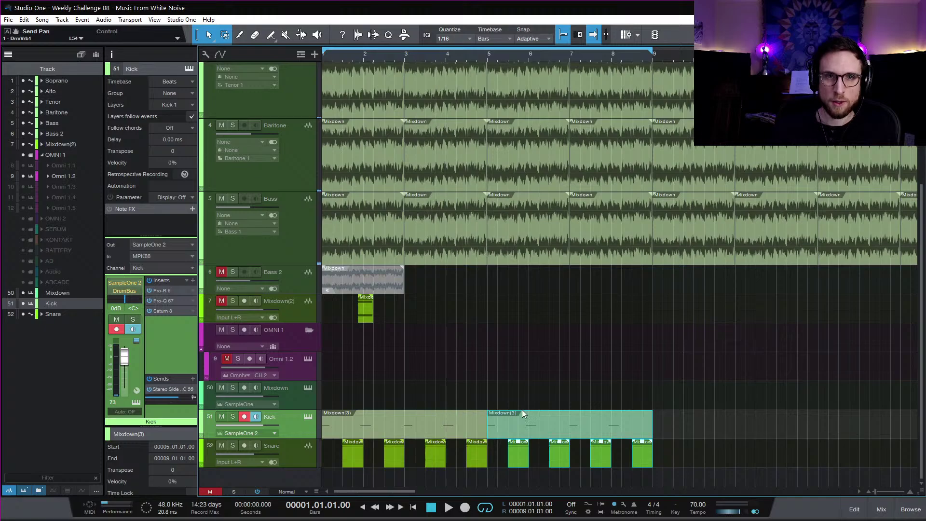
Step: Set the Snare channel's DrmVrb1 send pan to L3 while the loop plays
{"action": "key", "text": "space"}
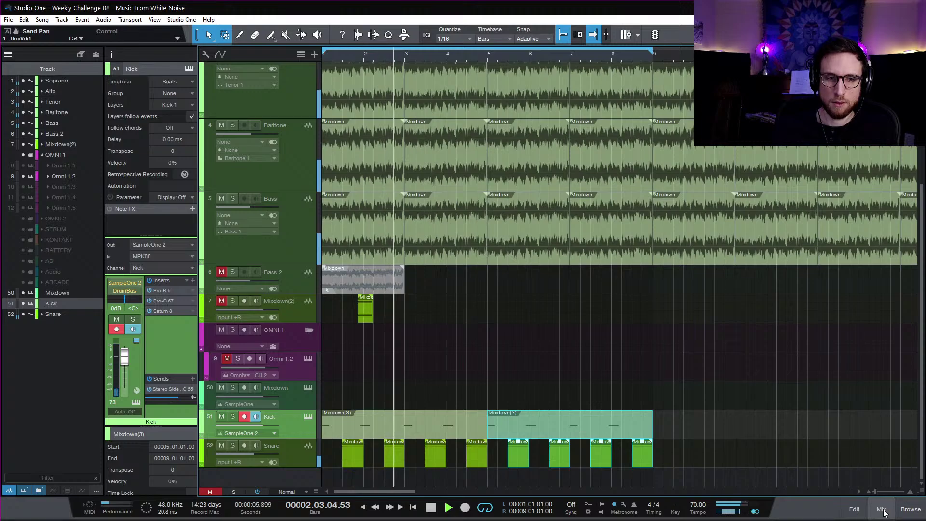
{"action": "left_click", "coordinate": [294, 452]}
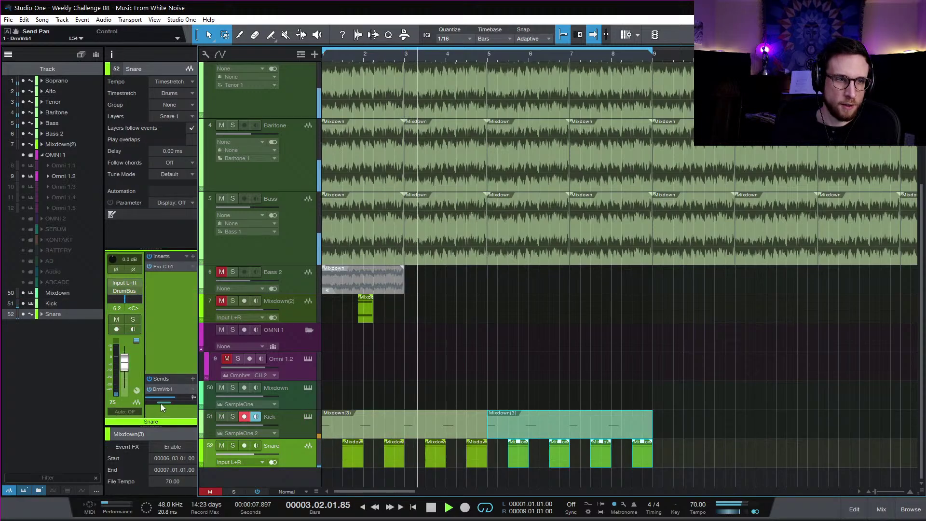
{"action": "left_click_drag", "start_coordinate": [165, 404], "coordinate": [175, 404]}
{"action": "key", "text": "space"}
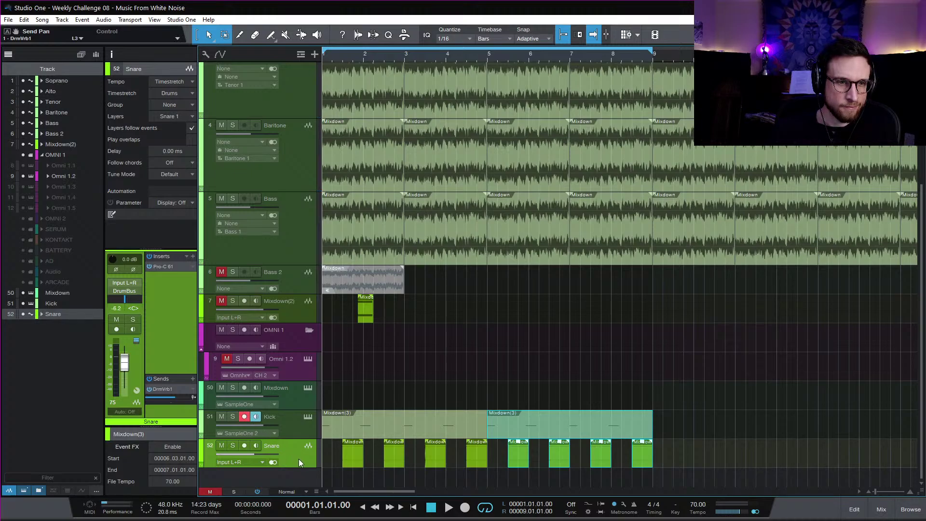
{"action": "left_click", "coordinate": [361, 288]}
{"action": "right_click", "coordinate": [361, 288]}
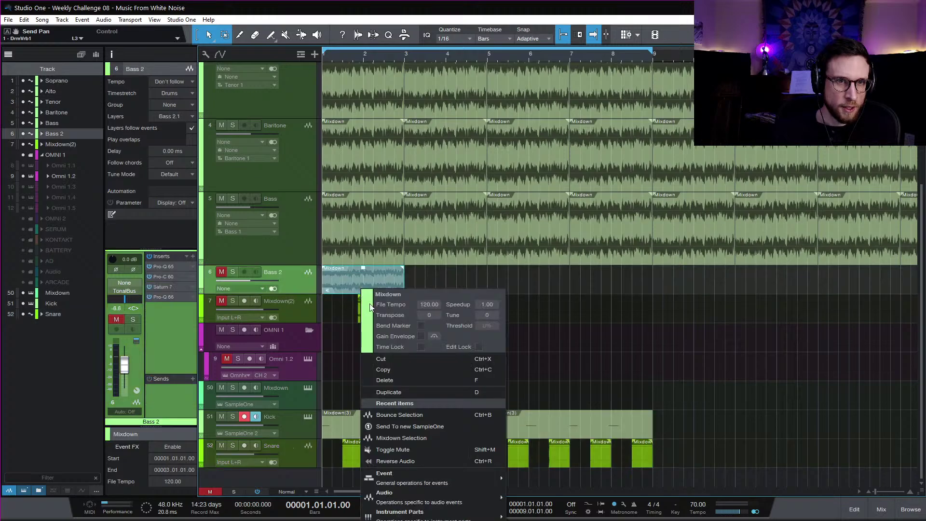
{"action": "left_click", "coordinate": [441, 437]}
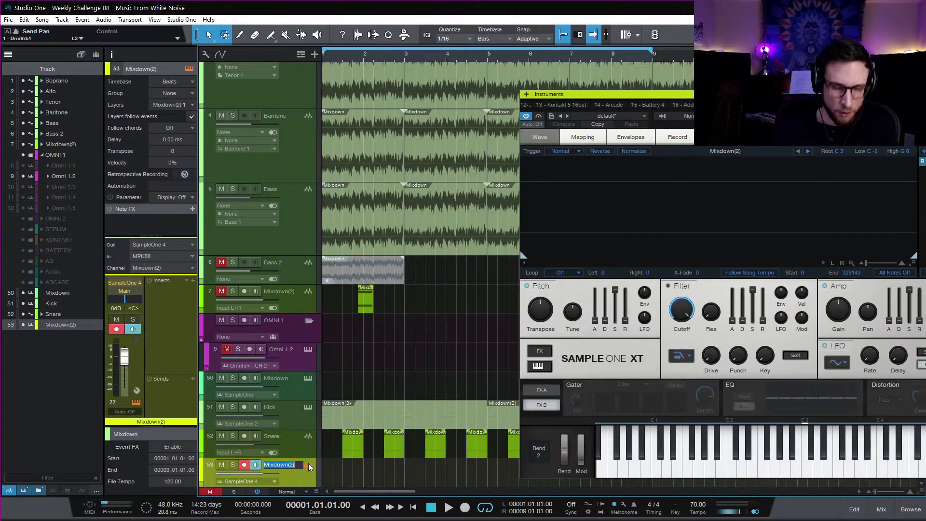
{"action": "type", "text": "Hat"}
{"action": "key", "text": "Return"}
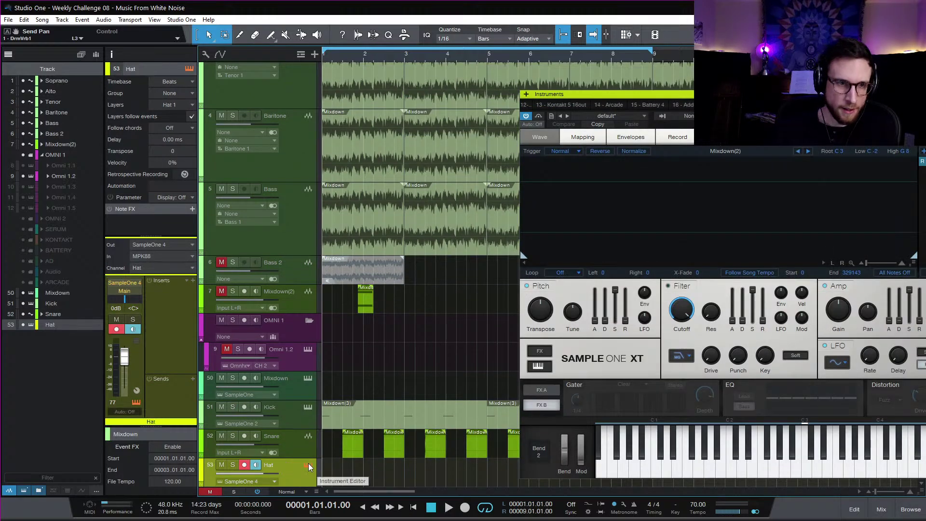
{"action": "left_click", "coordinate": [133, 290]}
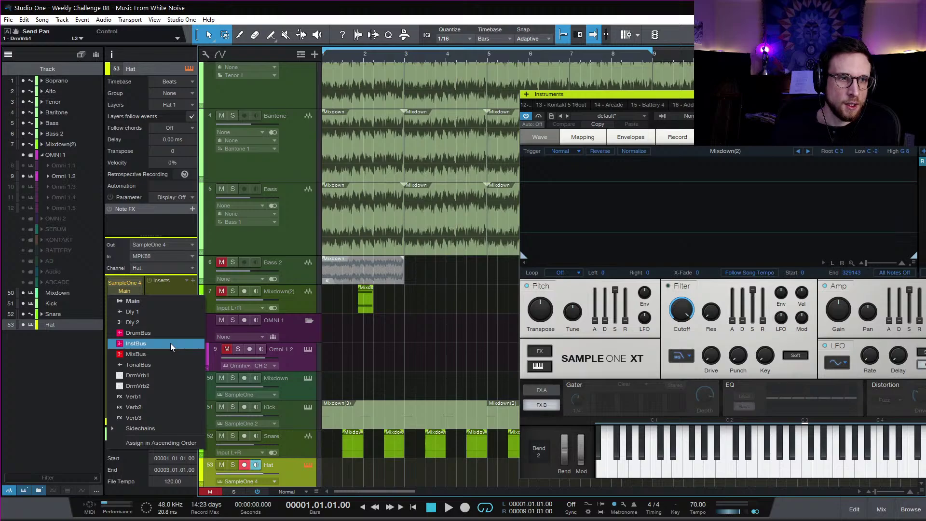
{"action": "left_click", "coordinate": [442, 306]}
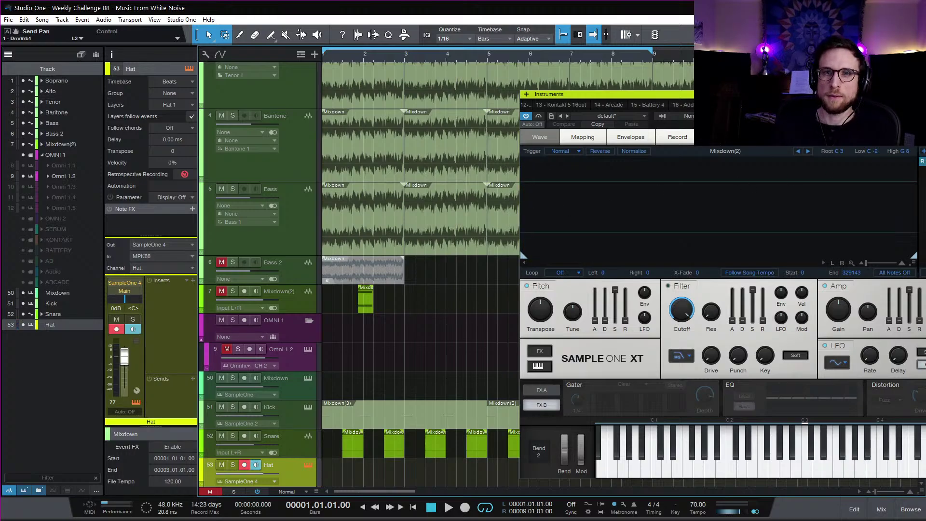
{"action": "left_click", "coordinate": [922, 94]}
{"action": "key", "text": "ctrl+z"}
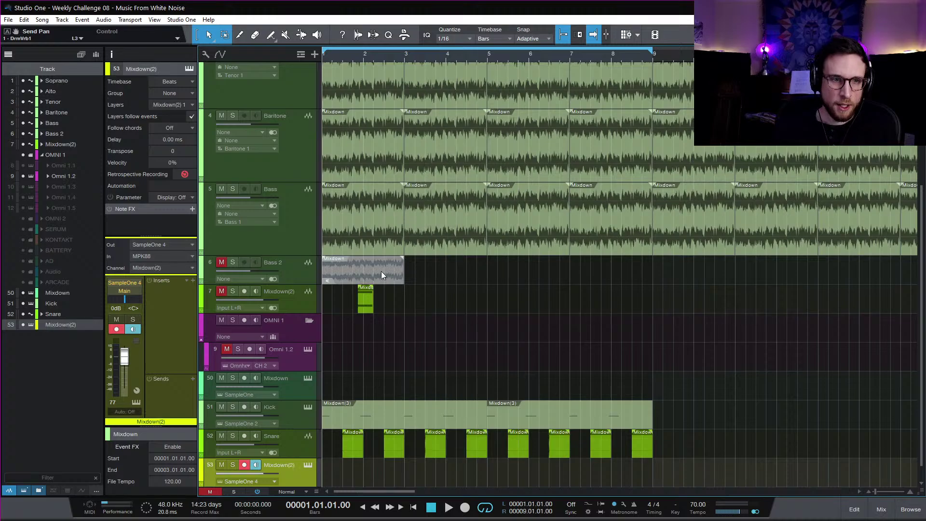
{"action": "key", "text": "ctrl+z"}
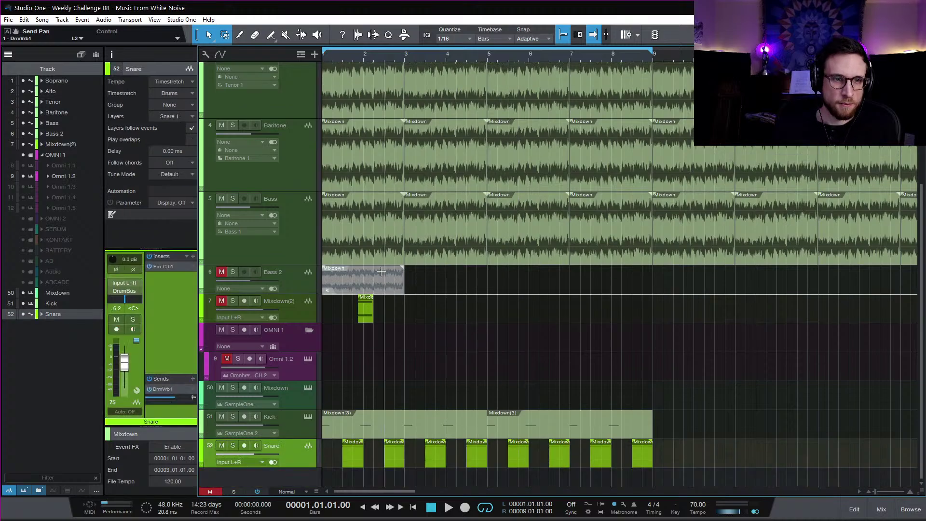
Step: Delete the unused Bass 2, Mixdown(2), Omni 1 folder, Omni 1.2, Omni 1.5 and Mixdown instrument tracks
{"action": "left_click", "coordinate": [300, 281]}
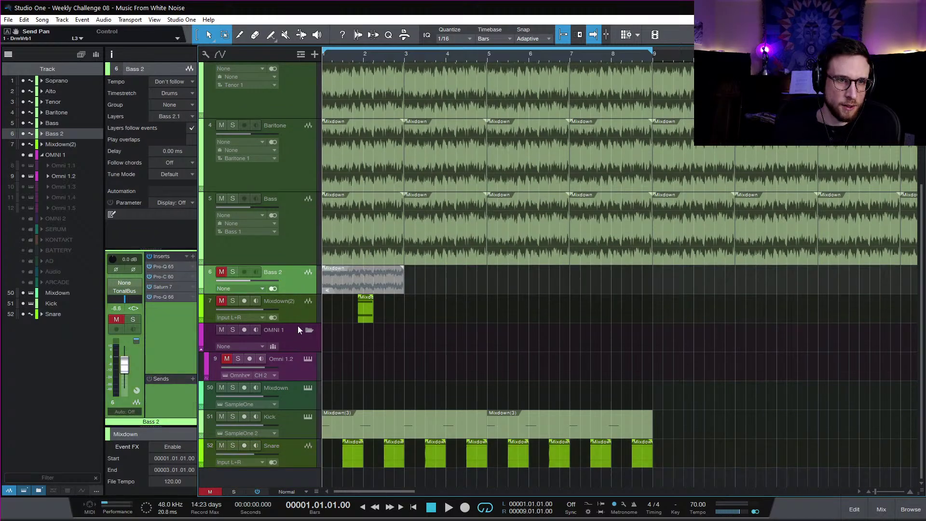
{"action": "left_click", "coordinate": [306, 320]}
{"action": "left_click", "coordinate": [305, 344]}
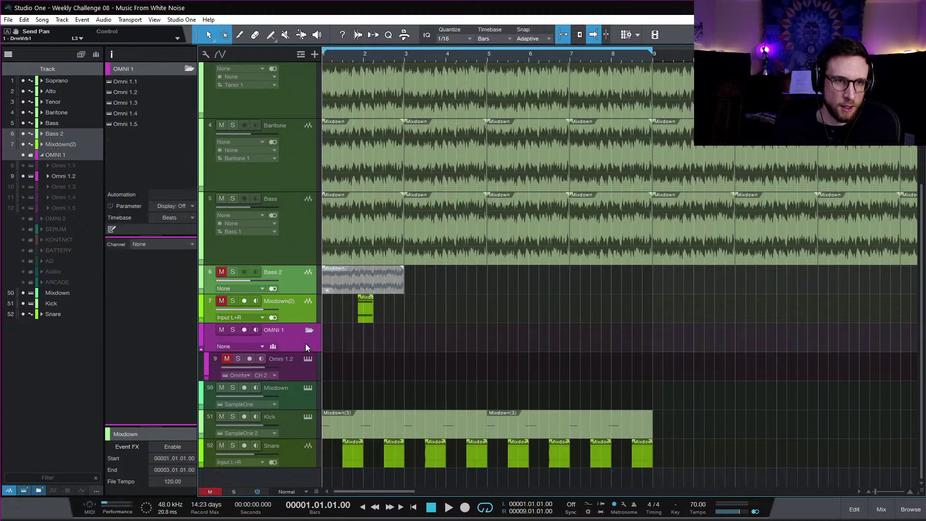
{"action": "left_click", "coordinate": [305, 372]}
{"action": "key", "text": "Delete"}
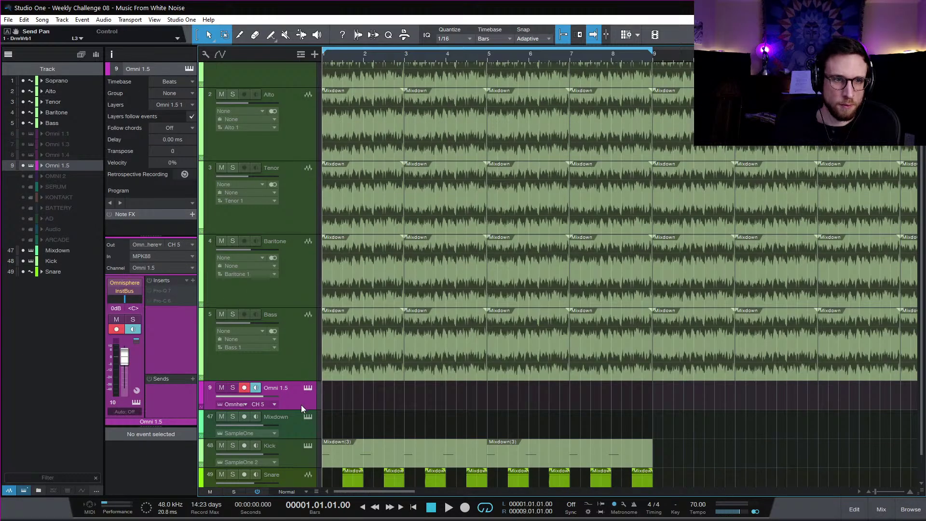
{"action": "key", "text": "Delete"}
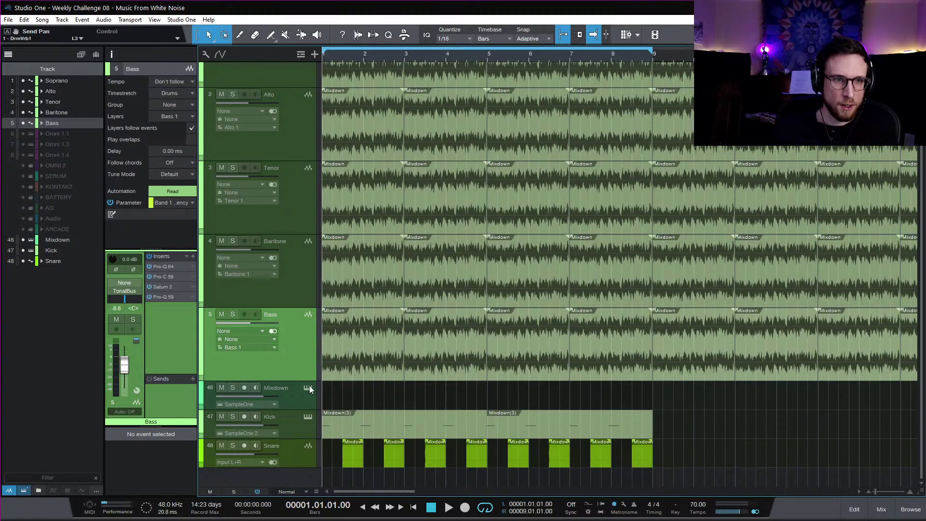
{"action": "left_click", "coordinate": [301, 402]}
{"action": "key", "text": "Delete"}
Step: Recolour the five voice tracks from Soprano to Bass, along with their events, in crimson
{"action": "left_click", "coordinate": [355, 393]}
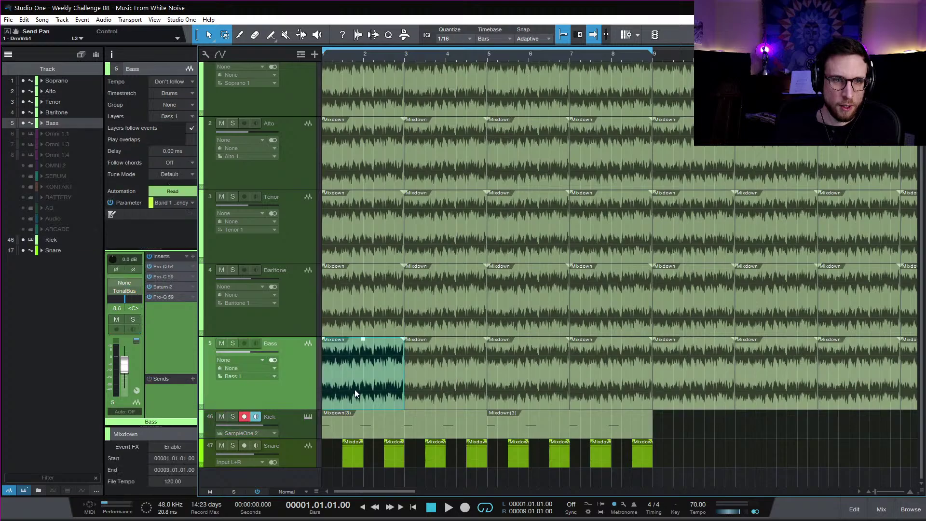
{"action": "scroll", "coordinate": [298, 377], "scroll_direction": "up", "scroll_amount": 2}
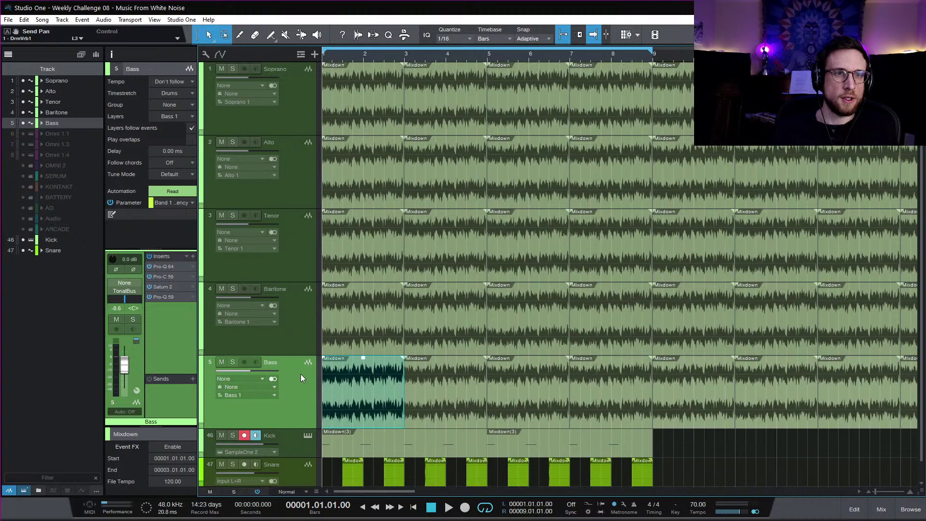
{"action": "left_click", "coordinate": [220, 108]}
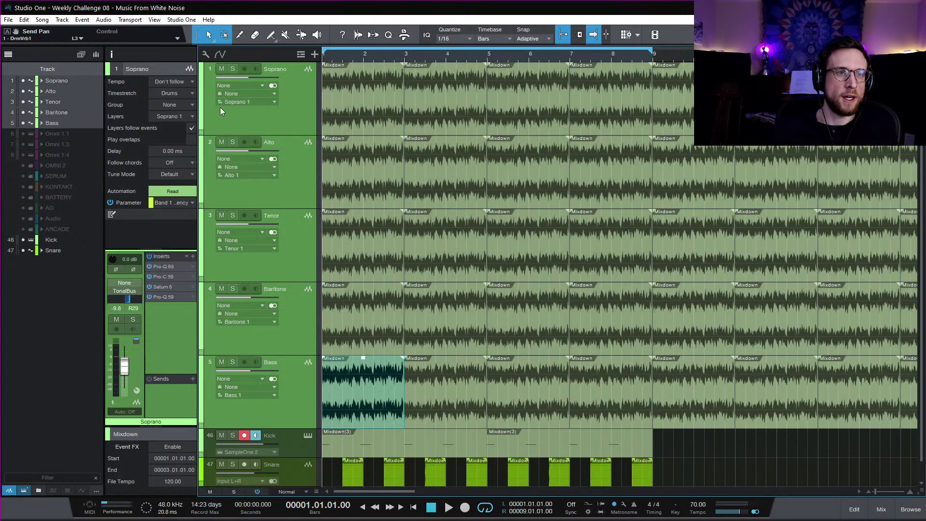
{"action": "left_click", "coordinate": [201, 114]}
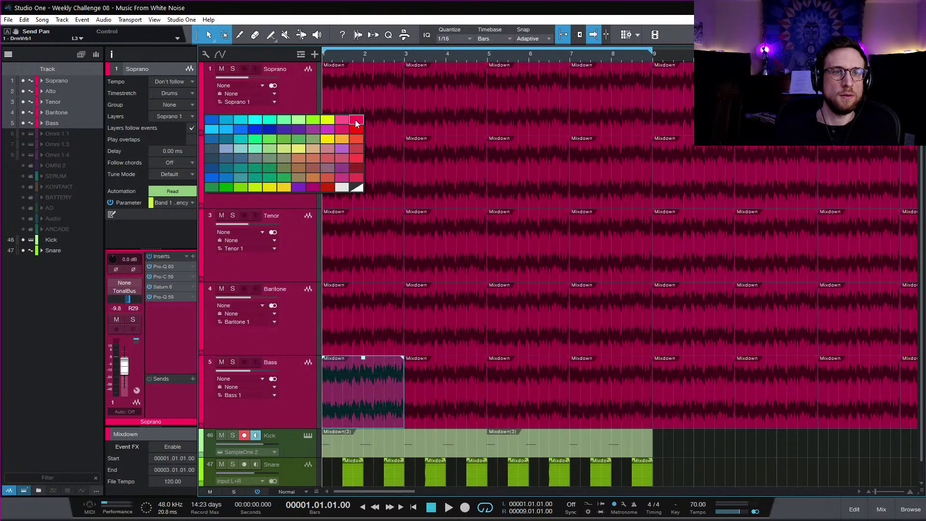
{"action": "left_click", "coordinate": [356, 120]}
{"action": "left_click", "coordinate": [301, 202]}
{"action": "scroll", "coordinate": [276, 276], "scroll_direction": "down", "scroll_amount": 1}
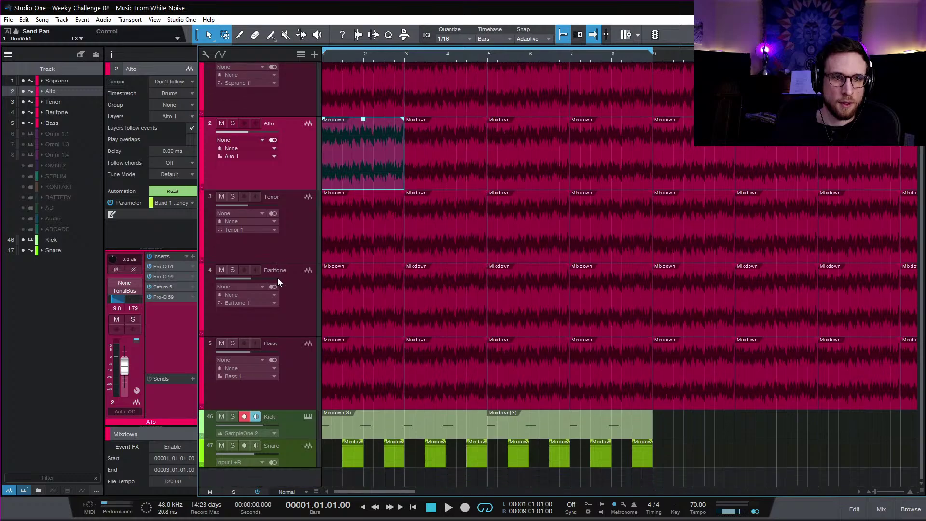
Step: Send the first event of the Bass track to a new SampleOne and route its channel to DrumBus
{"action": "left_click", "coordinate": [349, 396]}
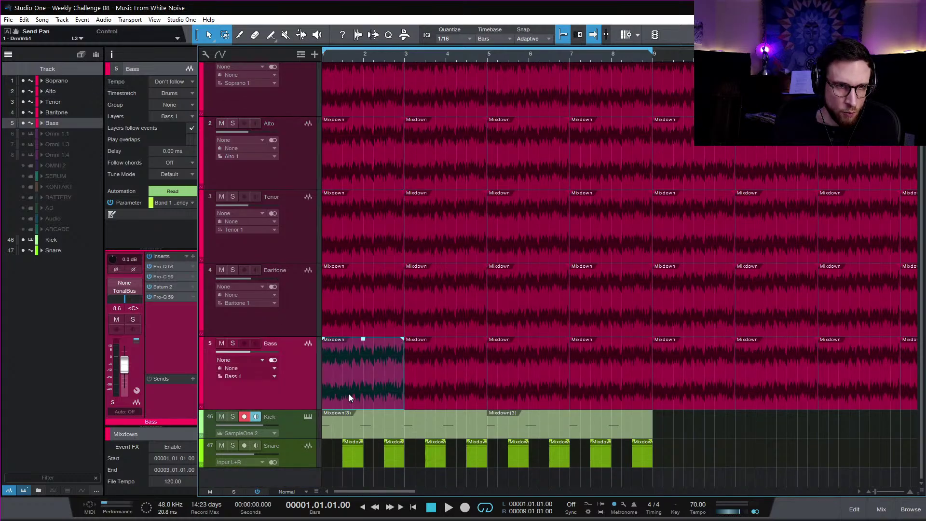
{"action": "right_click", "coordinate": [349, 396]}
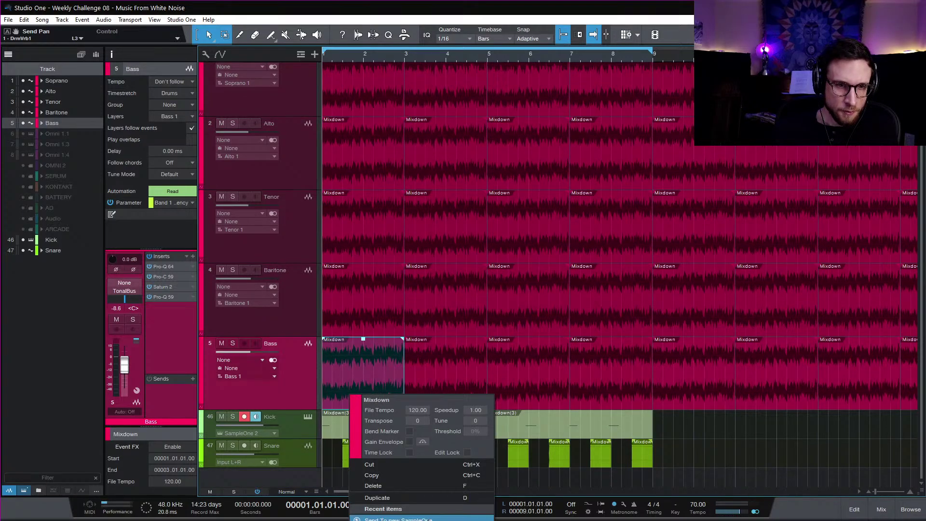
{"action": "left_click", "coordinate": [391, 519]}
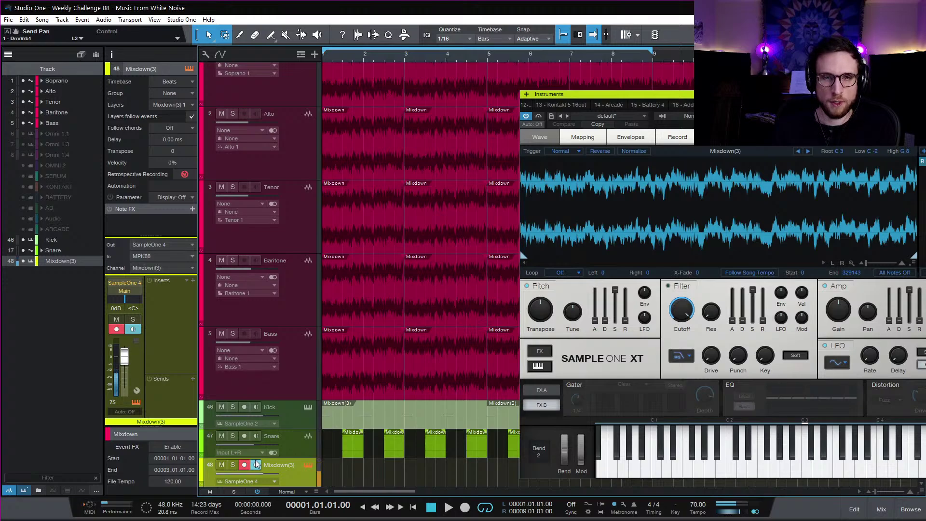
{"action": "left_click", "coordinate": [133, 294]}
{"action": "left_click", "coordinate": [175, 337]}
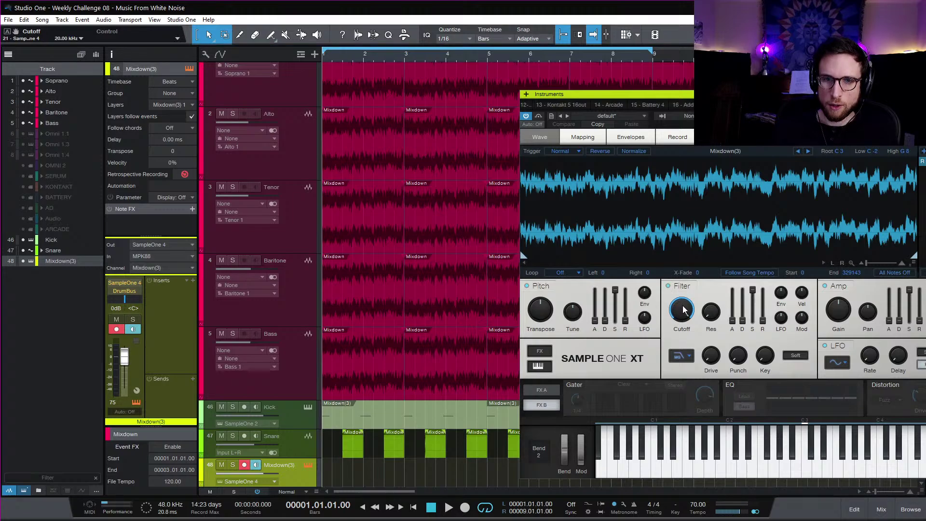
Step: Switch off the SampleOne filter and insert Pro-Q 3 on the Mixdown(3) channel
{"action": "left_click", "coordinate": [682, 356]}
{"action": "left_click", "coordinate": [670, 287]}
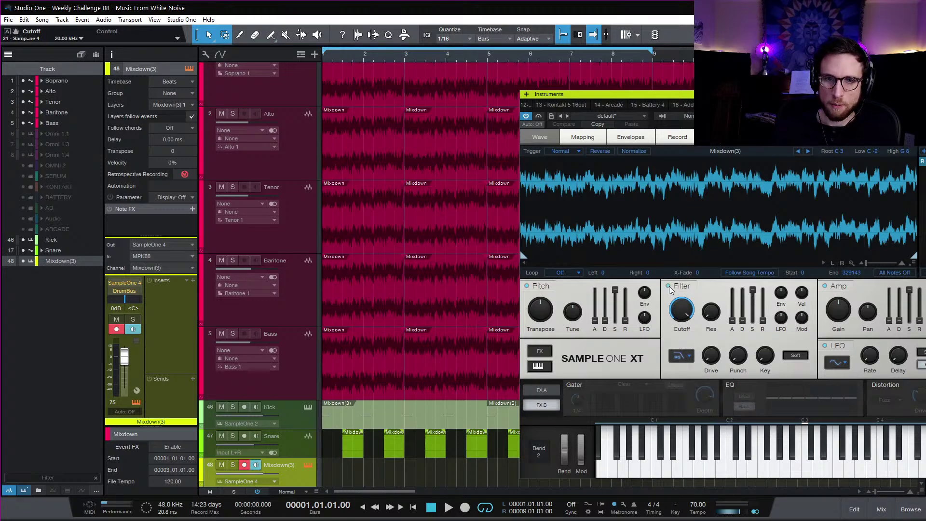
{"action": "left_click", "coordinate": [193, 281]}
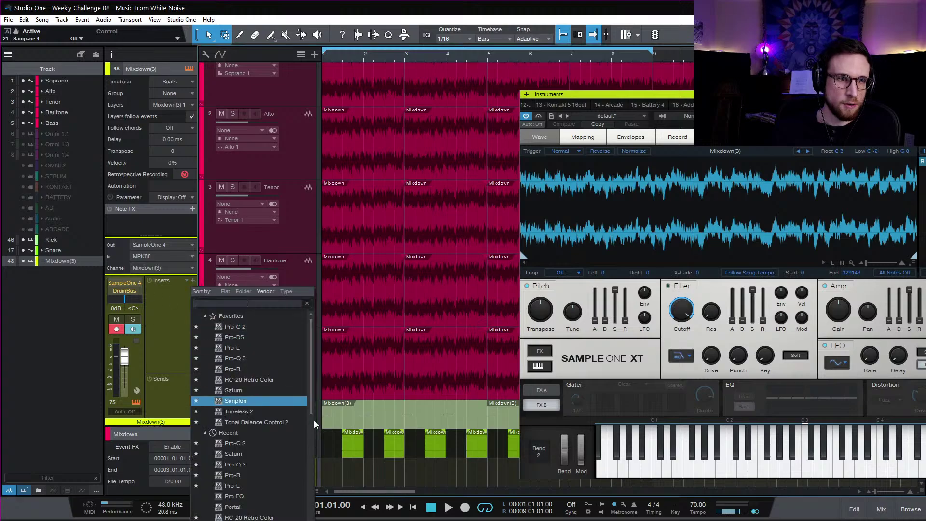
{"action": "left_click", "coordinate": [270, 359]}
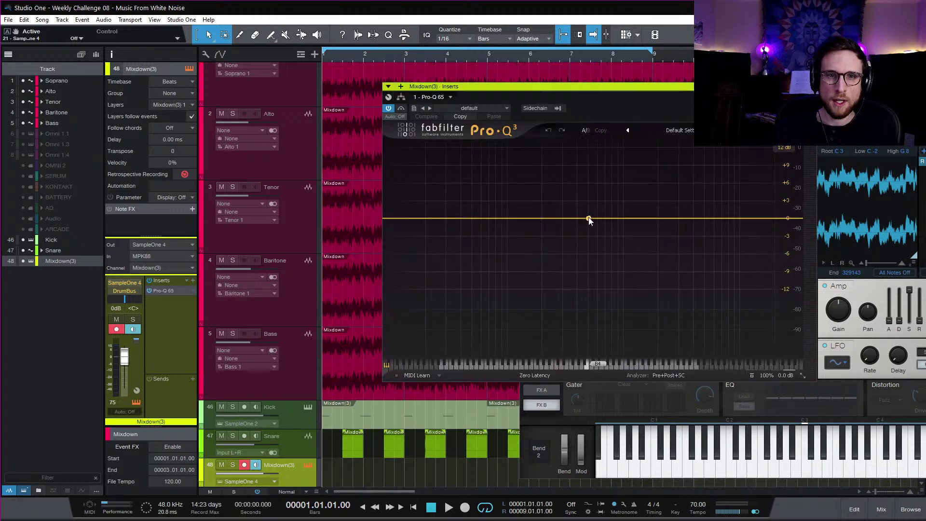
Step: Add a Band Pass band at about 505 Hz in Pro-Q 3 with a 48 dB/oct slope
{"action": "left_click", "coordinate": [589, 218]}
{"action": "left_click", "coordinate": [511, 346]}
{"action": "left_click", "coordinate": [509, 331]}
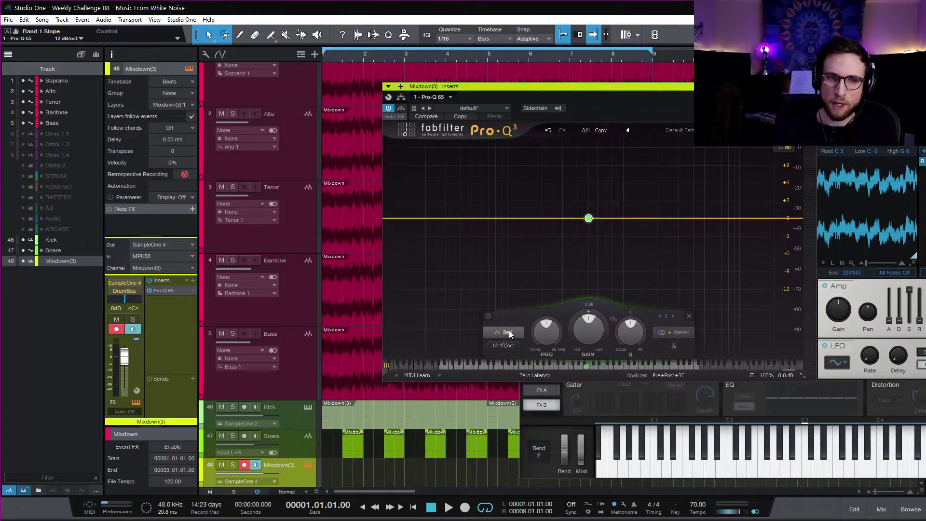
{"action": "left_click", "coordinate": [506, 332]}
{"action": "left_click", "coordinate": [508, 300]}
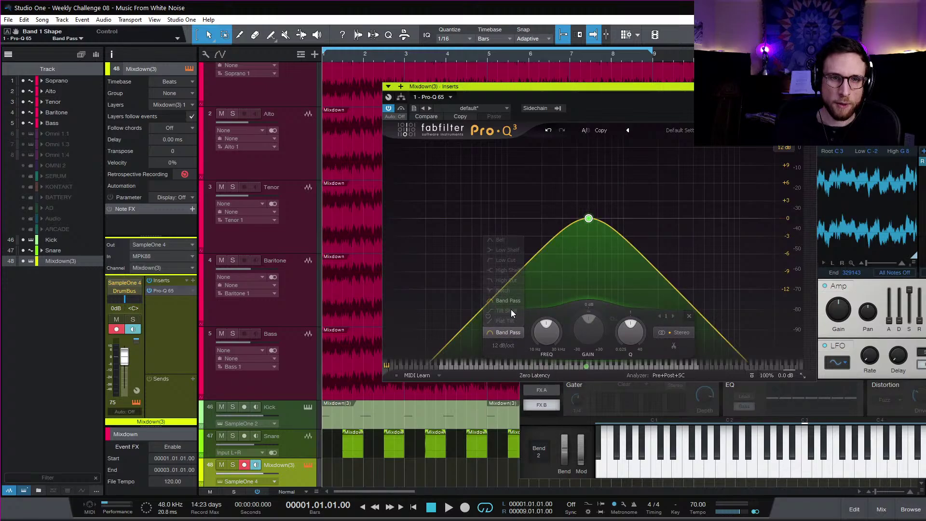
{"action": "left_click", "coordinate": [510, 346]}
{"action": "left_click", "coordinate": [532, 391]}
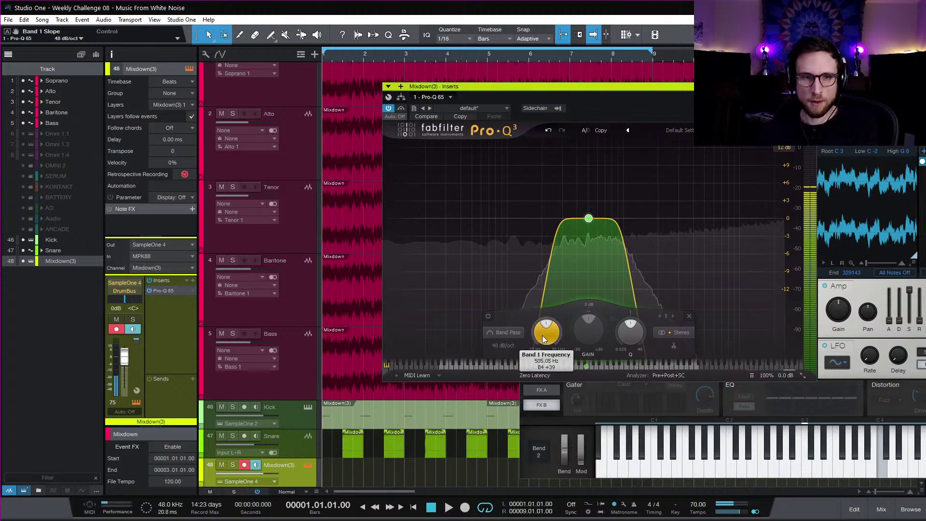
Step: Raise the band-pass frequency to about 2714.5 Hz, keeping the slope at 48 dB/oct
{"action": "left_click_drag", "start_coordinate": [545, 323], "coordinate": [554, 313]}
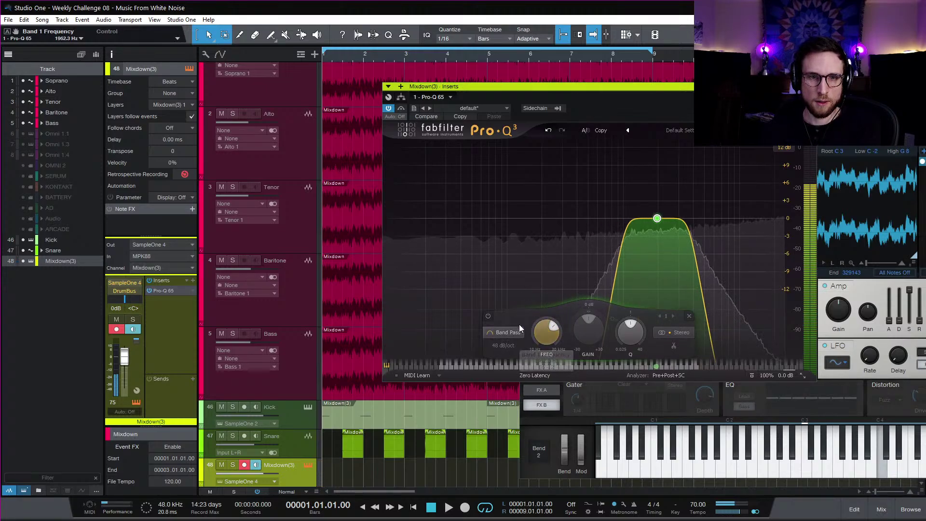
{"action": "left_click", "coordinate": [502, 345]}
{"action": "left_click", "coordinate": [656, 222]}
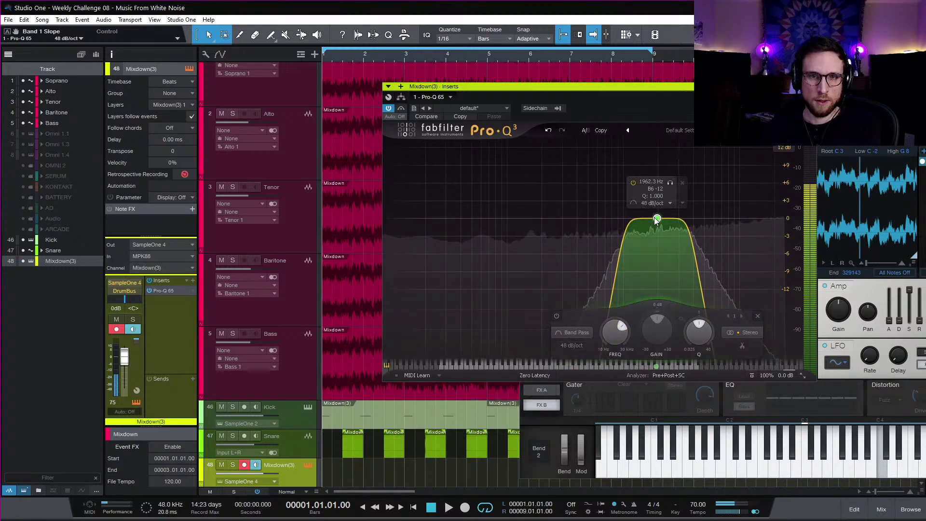
{"action": "mouse_move", "coordinate": [657, 219]}
{"action": "left_mouse_down"}
{"action": "mouse_move", "coordinate": [659, 255]}
{"action": "mouse_move", "coordinate": [646, 280]}
{"action": "mouse_move", "coordinate": [635, 281]}
{"action": "mouse_move", "coordinate": [633, 221]}
{"action": "mouse_move", "coordinate": [687, 218]}
{"action": "mouse_move", "coordinate": [674, 218]}
{"action": "left_mouse_up"}
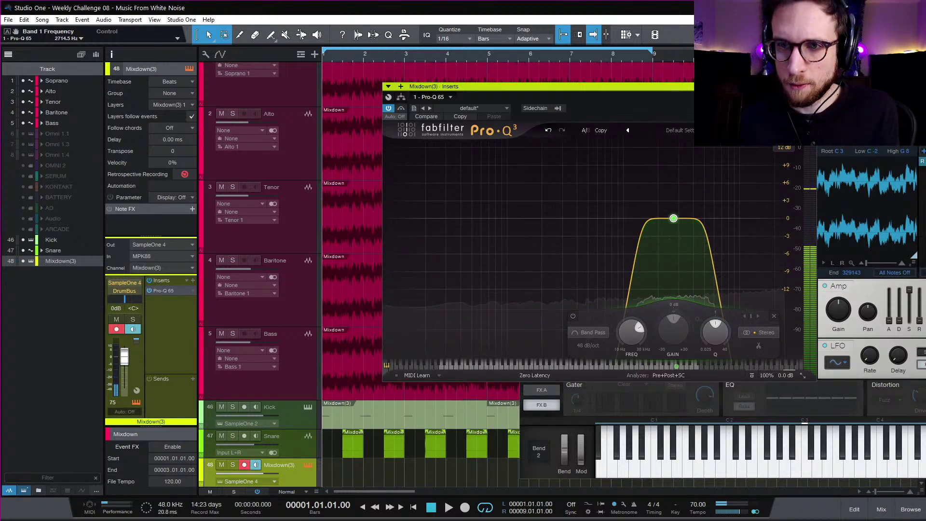
Step: Lower the SampleOne amp sustain to -oo dB and set the amp decay to about 74.6 ms
{"action": "left_click_drag", "start_coordinate": [767, 89], "coordinate": [505, 77]}
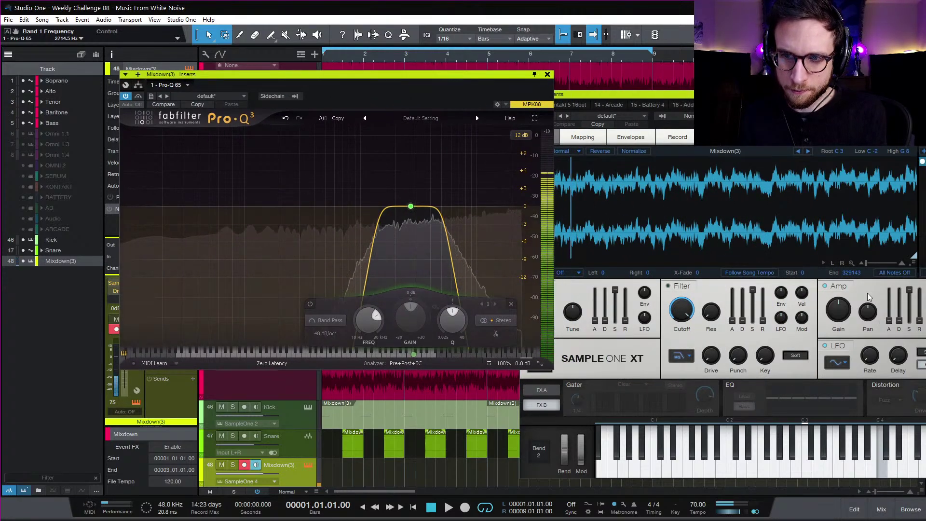
{"action": "left_click", "coordinate": [911, 294]}
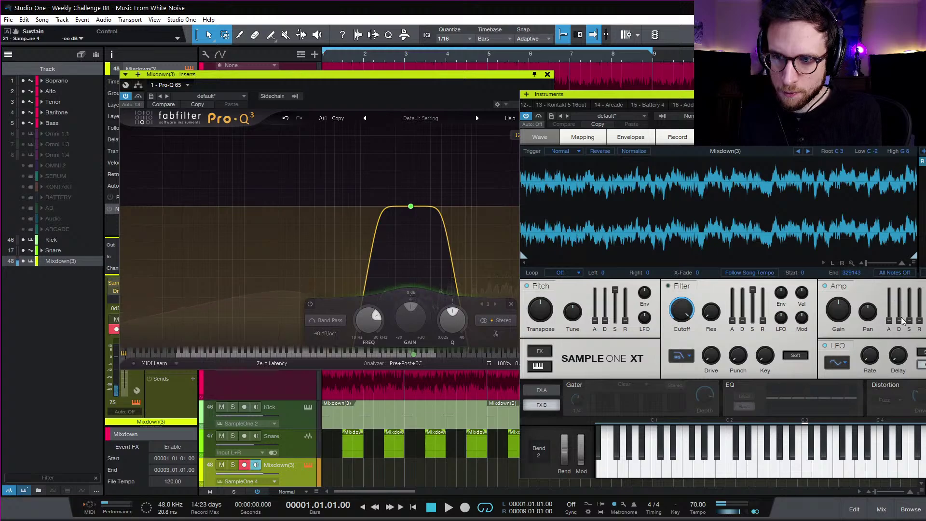
{"action": "left_click_drag", "start_coordinate": [904, 296], "coordinate": [907, 293]}
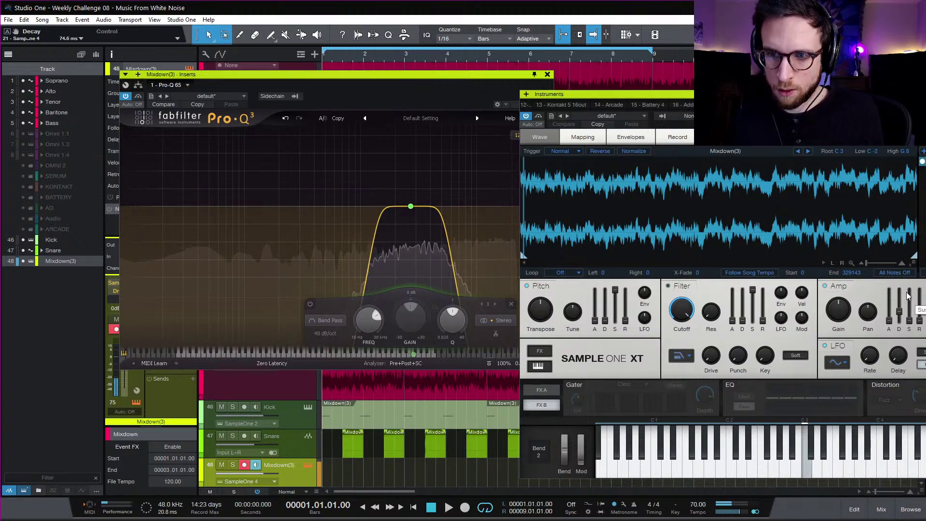
Step: Raise the Pro-Q 3 band-pass frequency to about 15124 Hz and shorten the SampleOne amp decay to about 10.1 ms
{"action": "left_click_drag", "start_coordinate": [410, 206], "coordinate": [497, 207]}
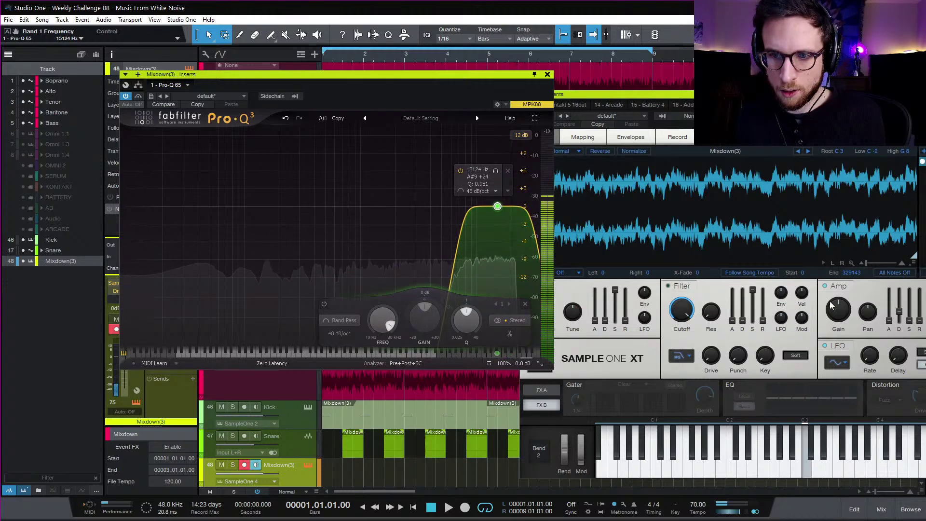
{"action": "left_click", "coordinate": [897, 318]}
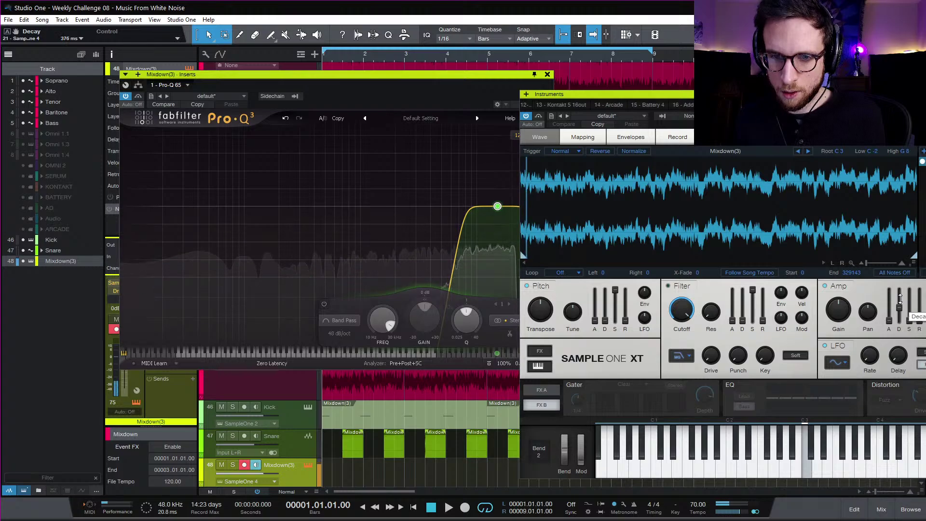
{"action": "mouse_move", "coordinate": [900, 298]}
{"action": "left_mouse_down"}
{"action": "mouse_move", "coordinate": [902, 322]}
{"action": "mouse_move", "coordinate": [901, 313]}
{"action": "left_mouse_up"}
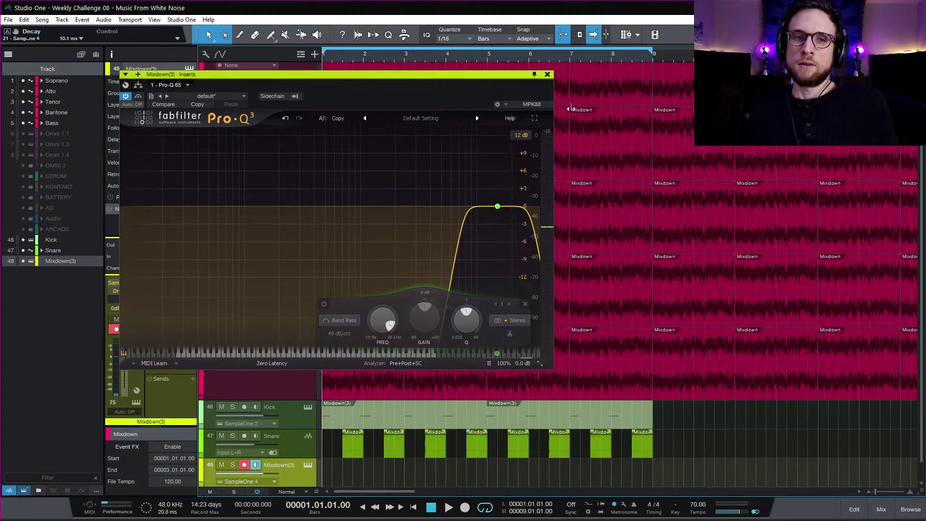
{"action": "left_click", "coordinate": [548, 74]}
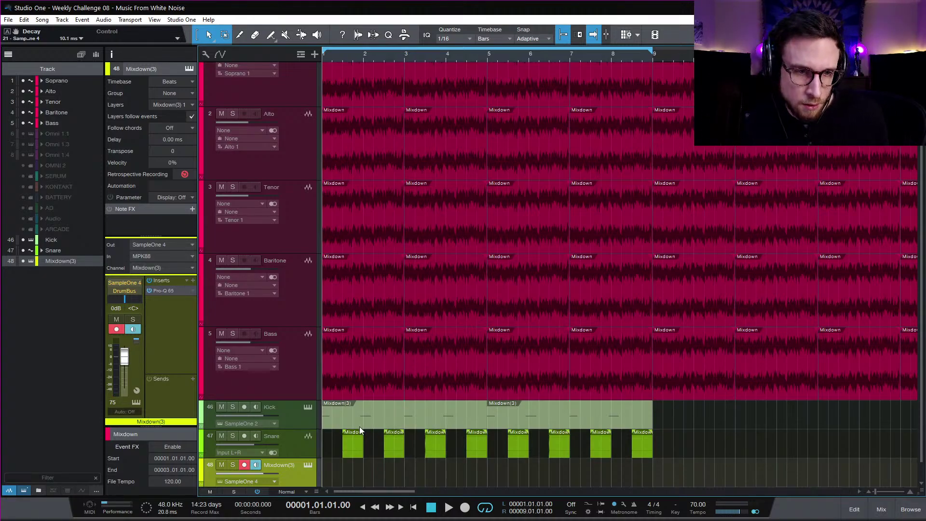
Step: Create an eight-bar instrument part on the Mixdown(3) track and add a 1/16 C 3 note at its start
{"action": "double_click", "coordinate": [329, 479]}
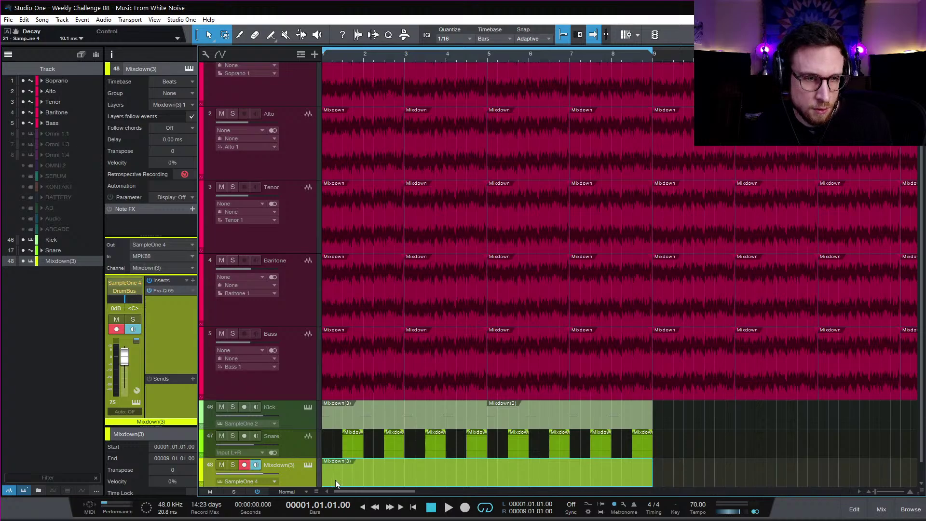
{"action": "double_click", "coordinate": [335, 480]}
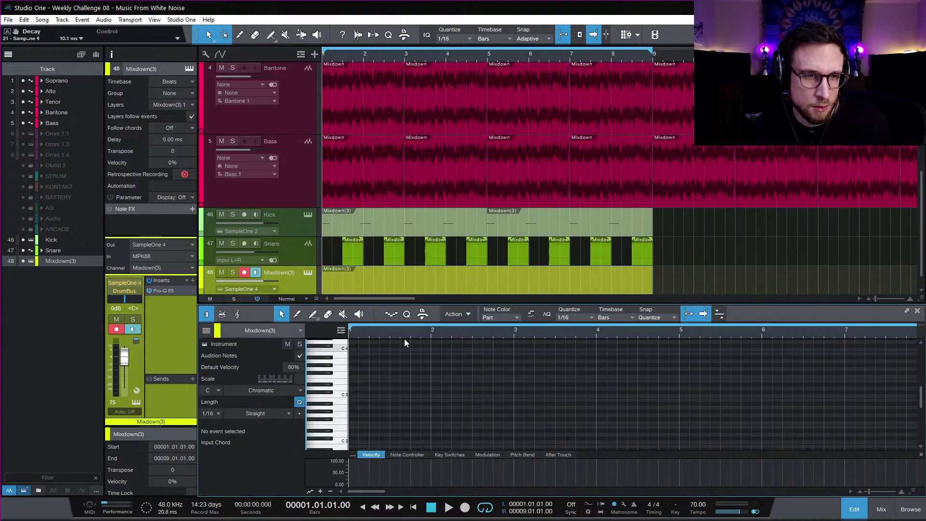
{"action": "left_click", "coordinate": [352, 395]}
{"action": "left_click_drag", "start_coordinate": [352, 395], "coordinate": [351, 397]}
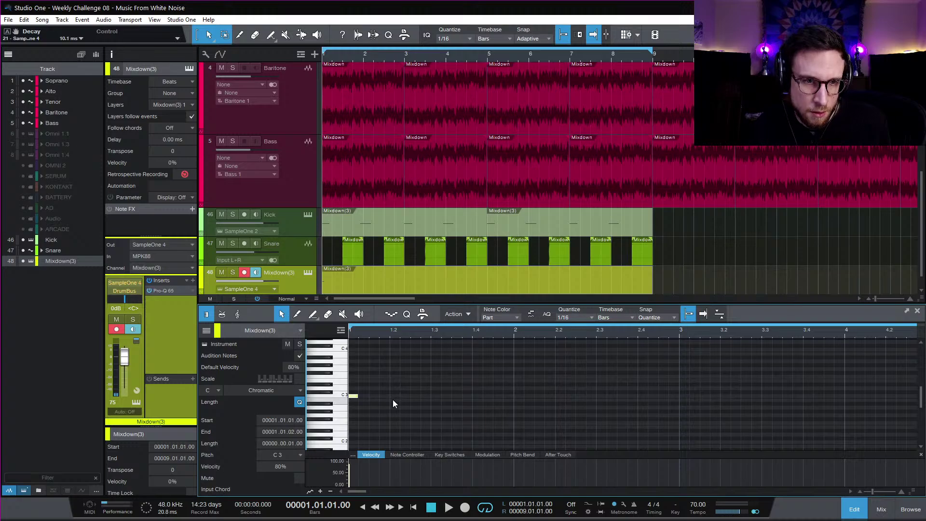
Step: Build a three-note C 3 group with velocities of 100%, 35% and 35%, and duplicate it through 1.4
{"action": "key", "text": "d"}
{"action": "left_click_drag", "start_coordinate": [360, 481], "coordinate": [359, 487]}
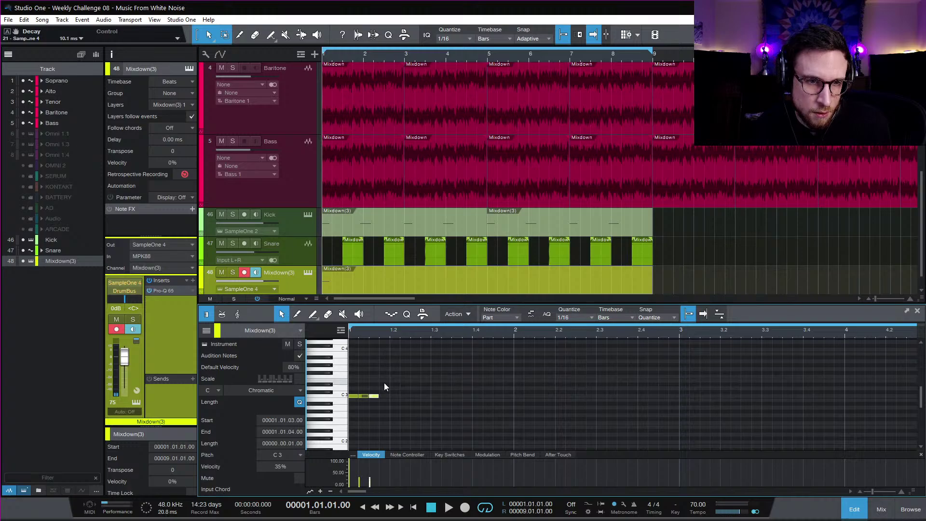
{"action": "key", "text": "d"}
{"action": "left_click_drag", "start_coordinate": [384, 383], "coordinate": [427, 397]}
{"action": "key", "text": "d"}
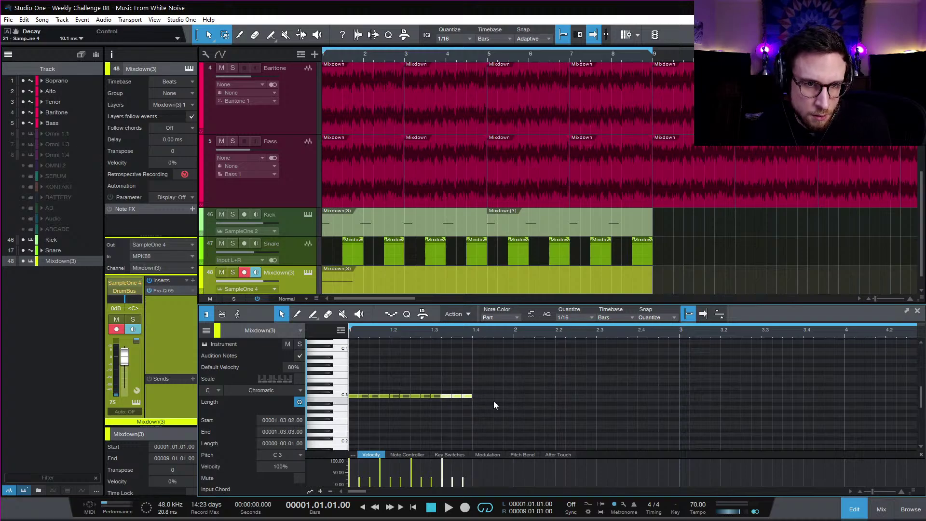
{"action": "key", "text": "d"}
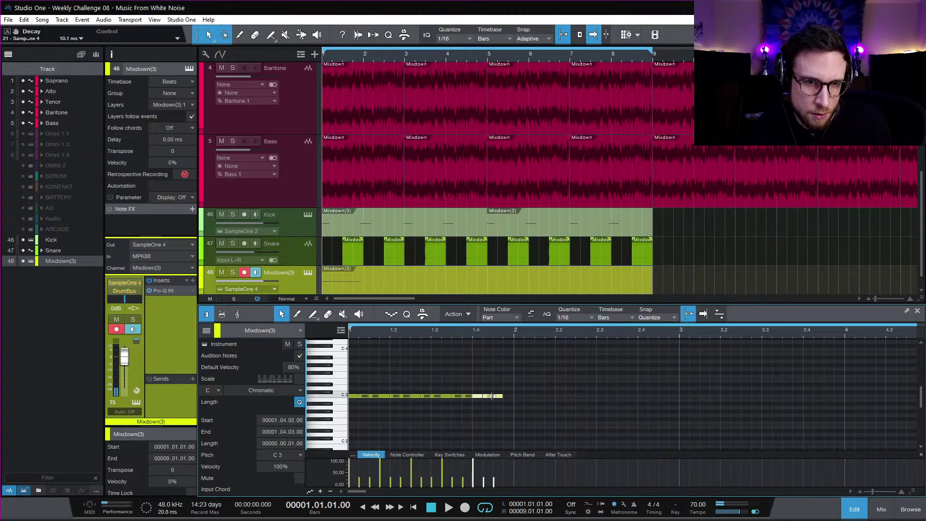
Step: Add a 1/16 C 3 note at 1.4.4 to complete the first bar and raise its velocity
{"action": "left_click", "coordinate": [506, 397]}
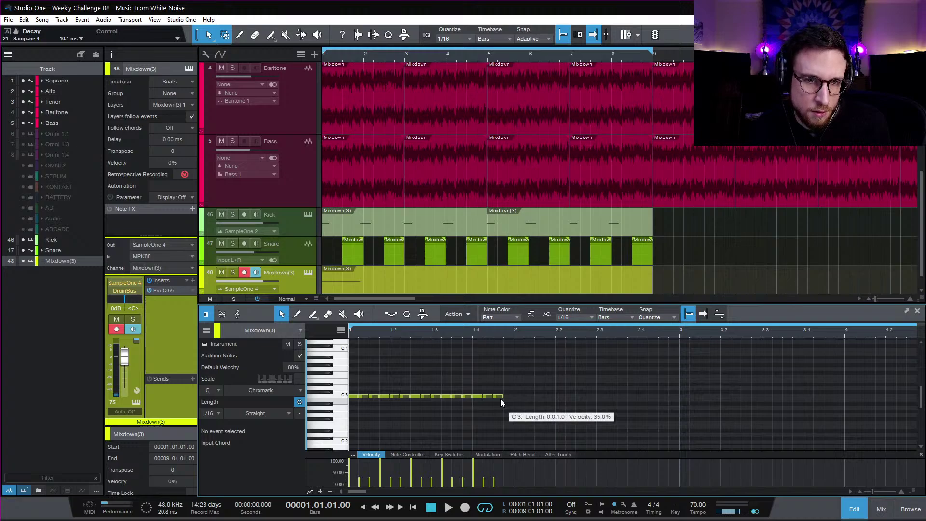
{"action": "double_click", "coordinate": [504, 396]}
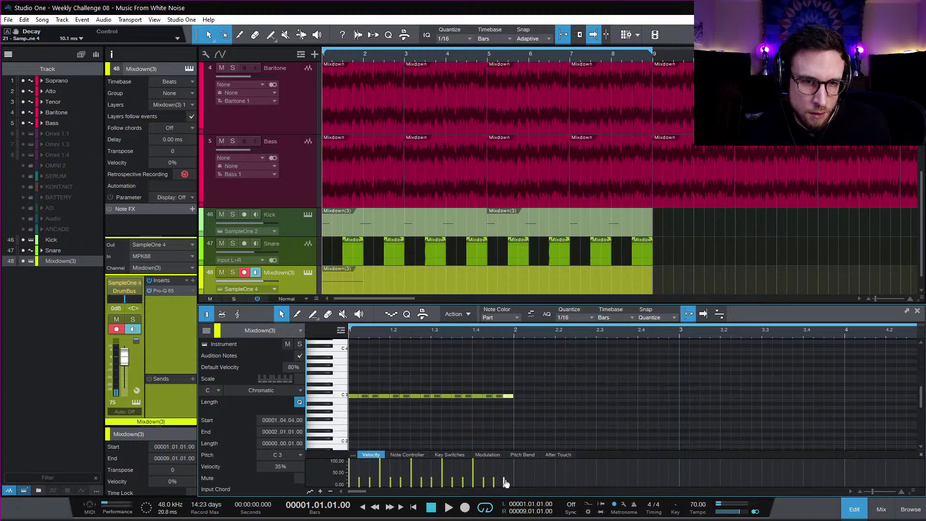
{"action": "left_click_drag", "start_coordinate": [505, 466], "coordinate": [506, 470]}
Step: Duplicate the one-bar hi-hat pattern repeatedly to fill the eight-bar part during playback, and close the note editor
{"action": "key", "text": "ctrl+a"}
{"action": "key", "text": "d"}
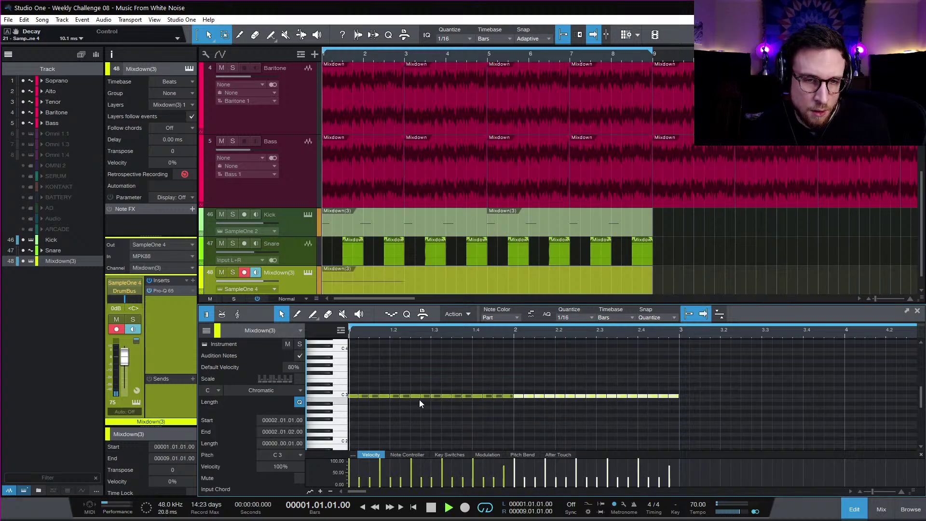
{"action": "key", "text": "space"}
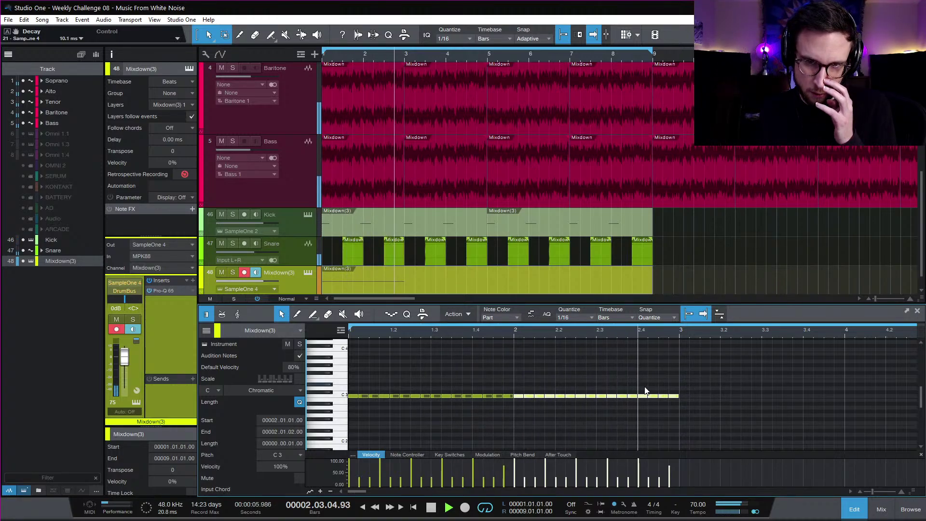
{"action": "left_click_drag", "start_coordinate": [701, 383], "coordinate": [350, 418]}
{"action": "key", "text": "d"}
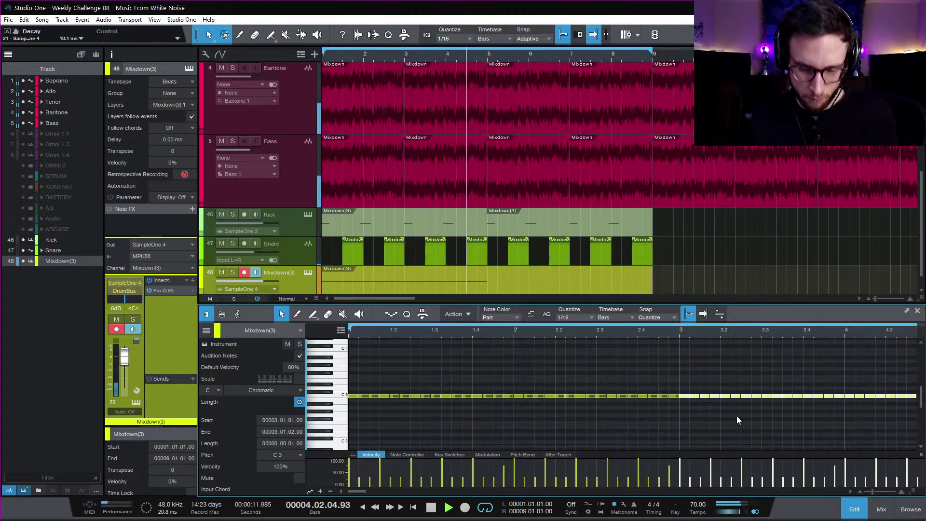
{"action": "key", "text": "w"}
{"action": "left_click_drag", "start_coordinate": [736, 375], "coordinate": [232, 423]}
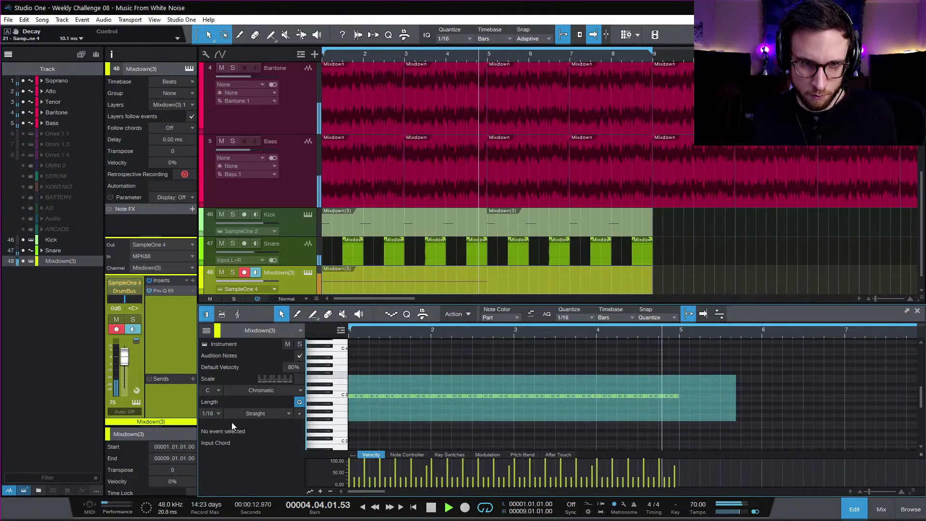
{"action": "left_click", "coordinate": [855, 509]}
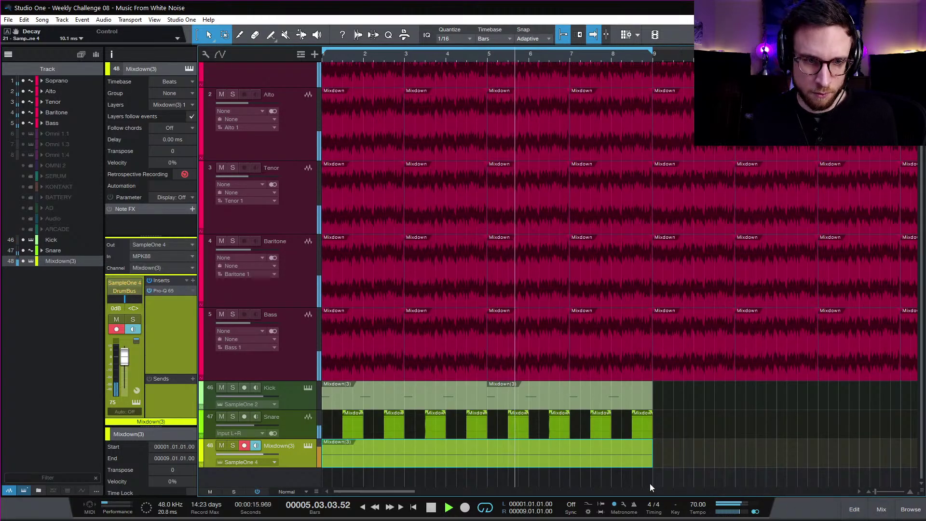
Step: Fine-tune the hi-hat's SampleOne amp decay to about 45.7 ms while the song plays, and stop playback
{"action": "left_click", "coordinate": [309, 445]}
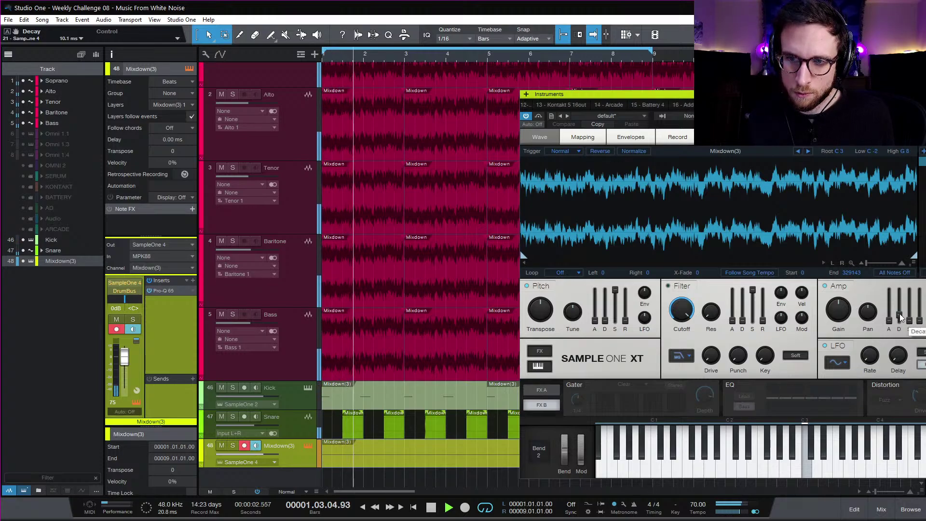
{"action": "left_click_drag", "start_coordinate": [901, 316], "coordinate": [908, 297]}
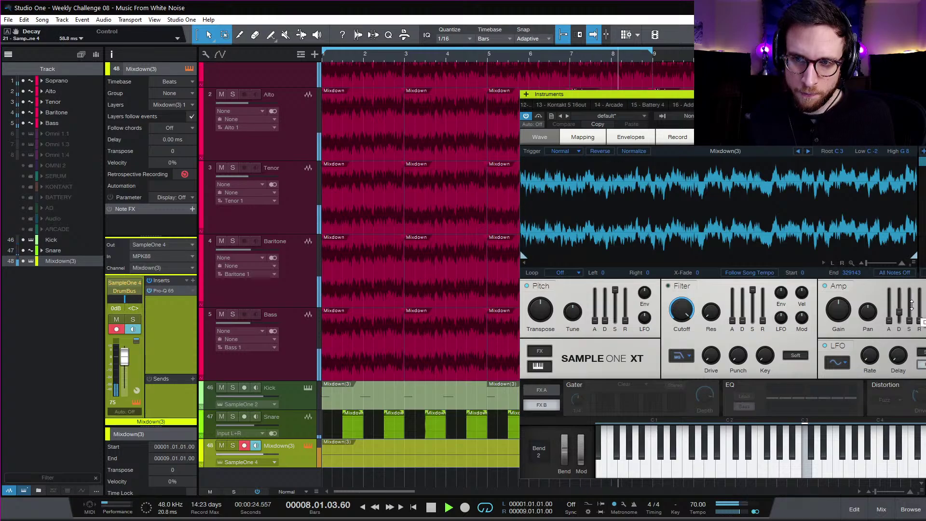
{"action": "key", "text": "space"}
Step: Show the amp Decay automation on the Mixdown(3) track and choose the Paint tool for drawing on it
{"action": "right_click", "coordinate": [899, 314]}
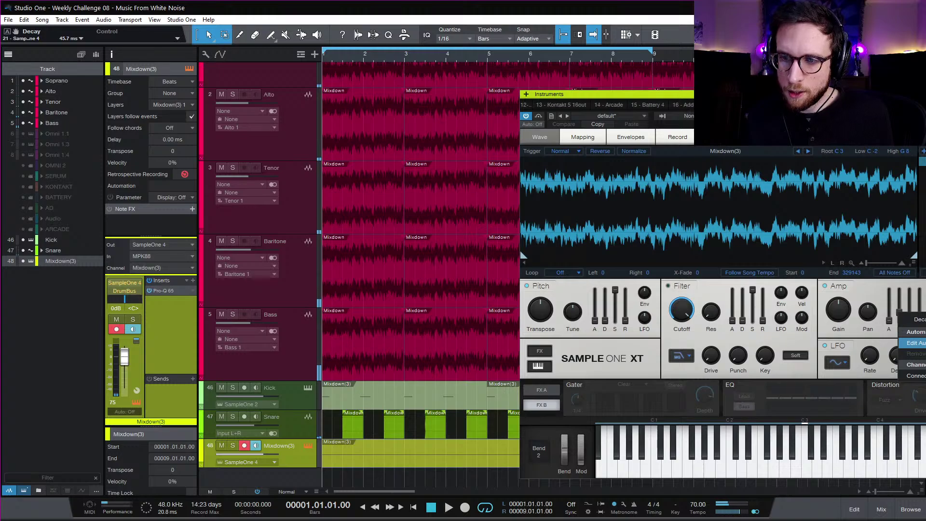
{"action": "left_click", "coordinate": [913, 343]}
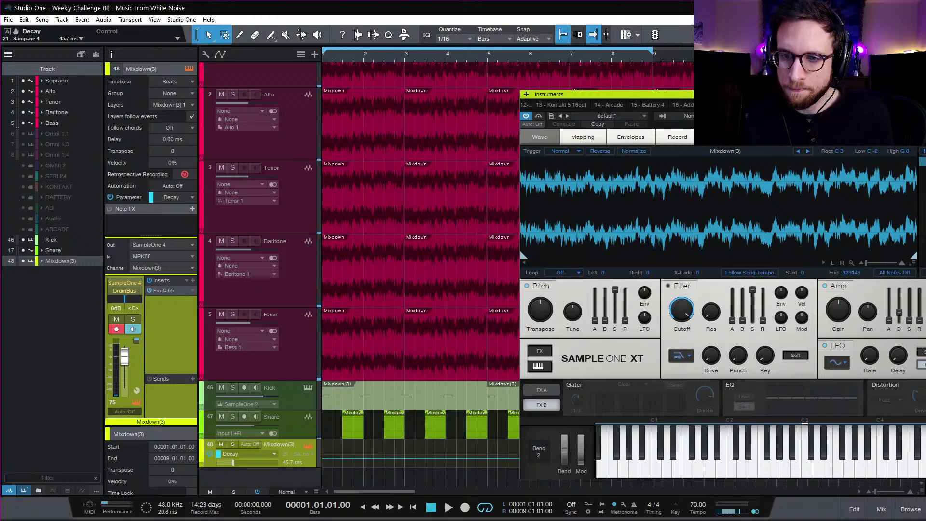
{"action": "key", "text": "Escape"}
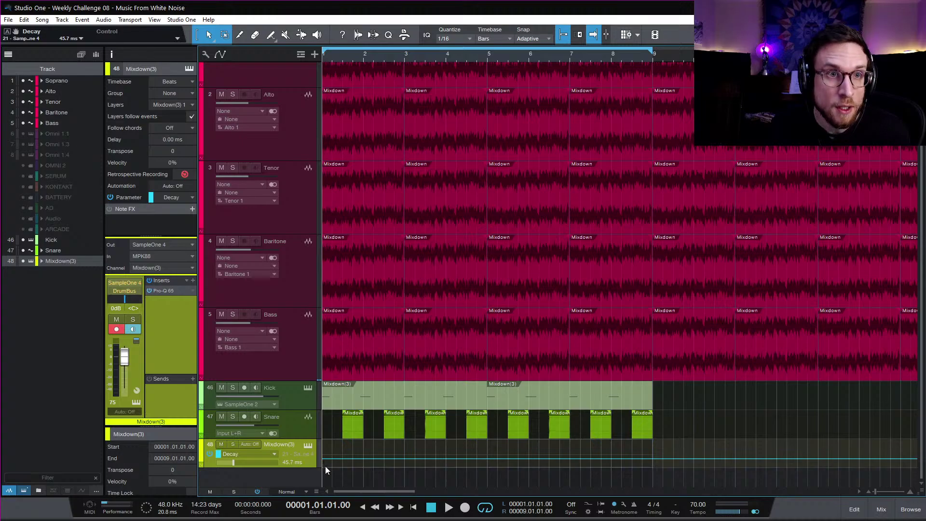
{"action": "left_click", "coordinate": [272, 36]}
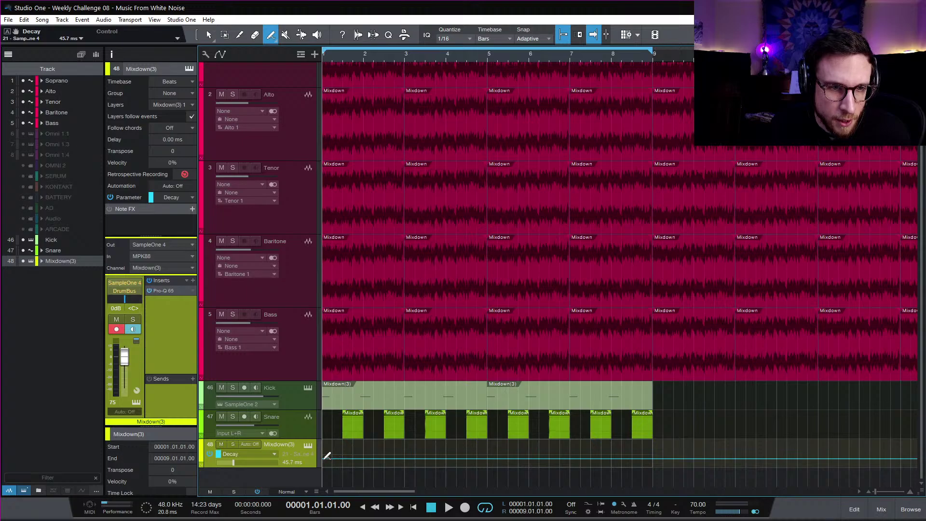
Step: Try a sine-wave Decay automation across bars 1 to 7, undo it, and retry with quantize set to 1/2
{"action": "mouse_move", "coordinate": [327, 457]}
{"action": "left_mouse_down"}
{"action": "mouse_move", "coordinate": [867, 436]}
{"action": "mouse_move", "coordinate": [610, 446]}
{"action": "left_mouse_up"}
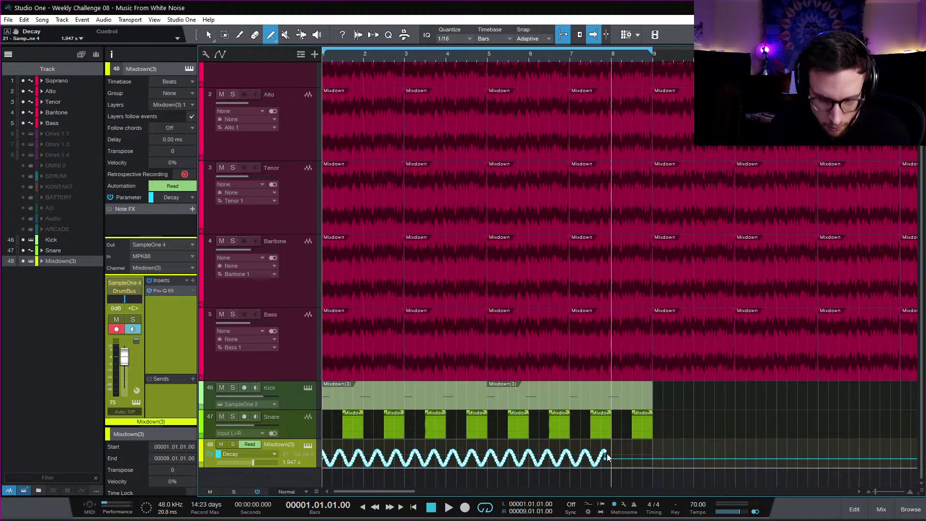
{"action": "key", "text": "ctrl+z"}
{"action": "left_click", "coordinate": [465, 38]}
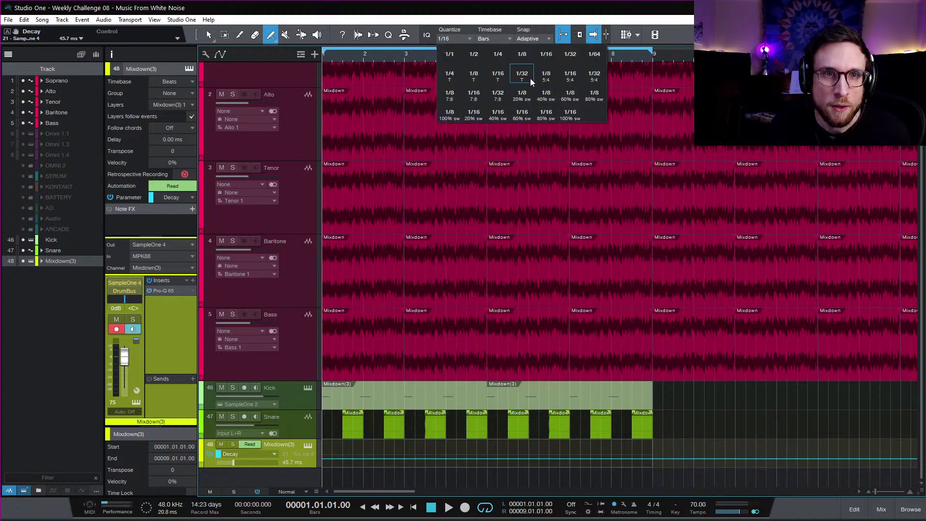
{"action": "left_click", "coordinate": [472, 64]}
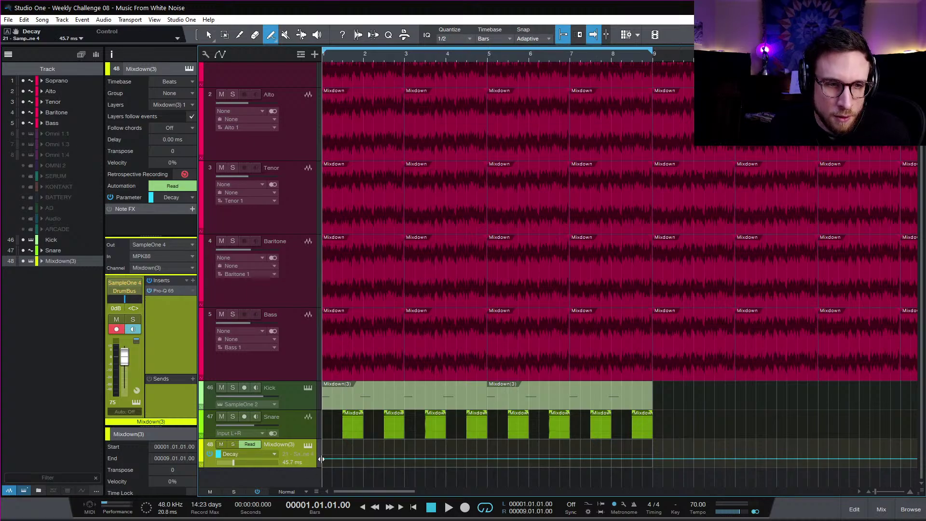
{"action": "mouse_move", "coordinate": [326, 455]}
{"action": "left_mouse_down"}
{"action": "mouse_move", "coordinate": [892, 451]}
{"action": "mouse_move", "coordinate": [734, 451]}
{"action": "mouse_move", "coordinate": [871, 441]}
{"action": "mouse_move", "coordinate": [327, 367]}
{"action": "left_mouse_up"}
{"action": "scroll", "coordinate": [547, 431], "scroll_direction": "left", "scroll_amount": 3}
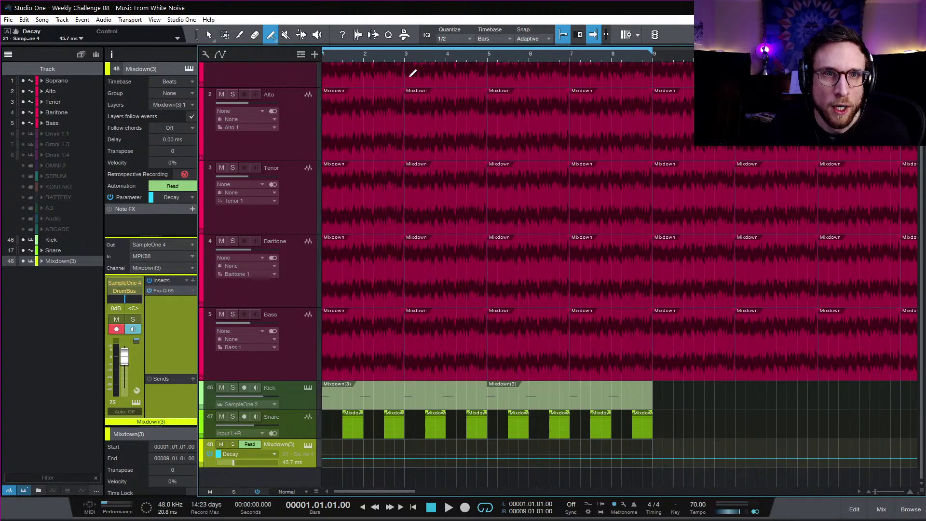
Step: Set quantize to 1/16 and draw a slow sine-wave Decay automation from bar 3 to bar 9
{"action": "left_click", "coordinate": [448, 39]}
{"action": "left_click", "coordinate": [546, 64]}
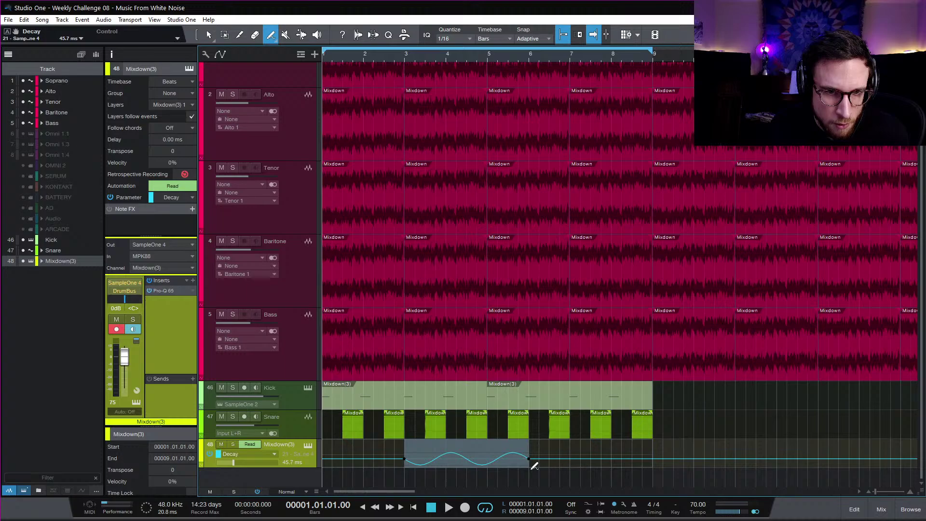
{"action": "left_click_drag", "start_coordinate": [534, 466], "coordinate": [656, 463]}
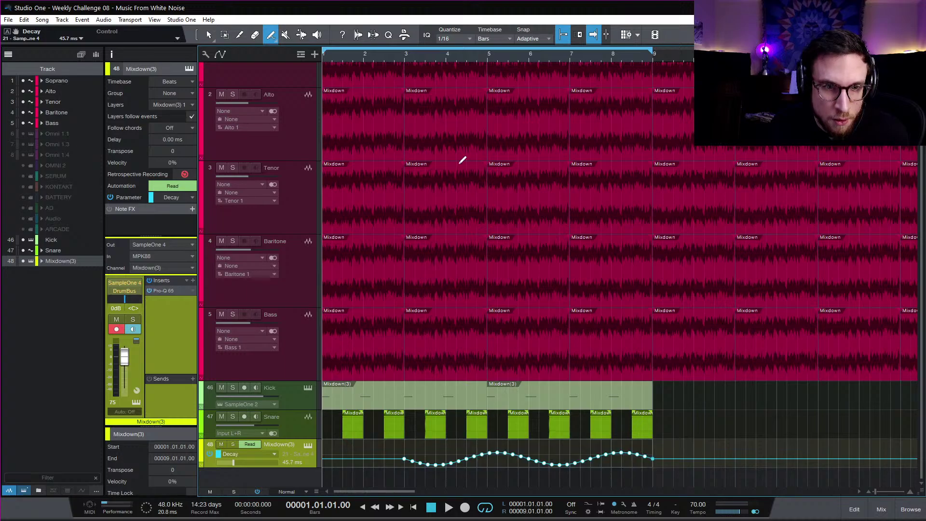
Step: Play back the Decay automation, and redraw it as a shallow sine wave from bar 1 to about bar 14
{"action": "key", "text": "space"}
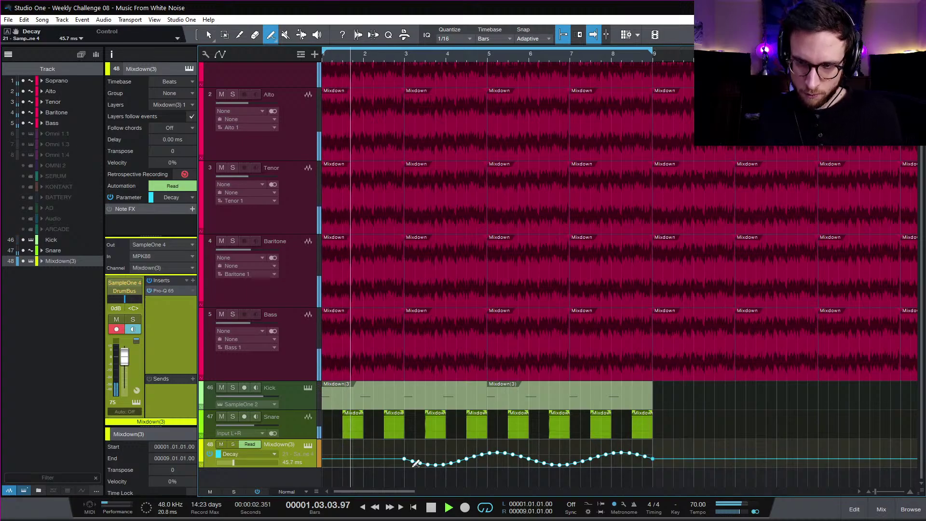
{"action": "key", "text": "space"}
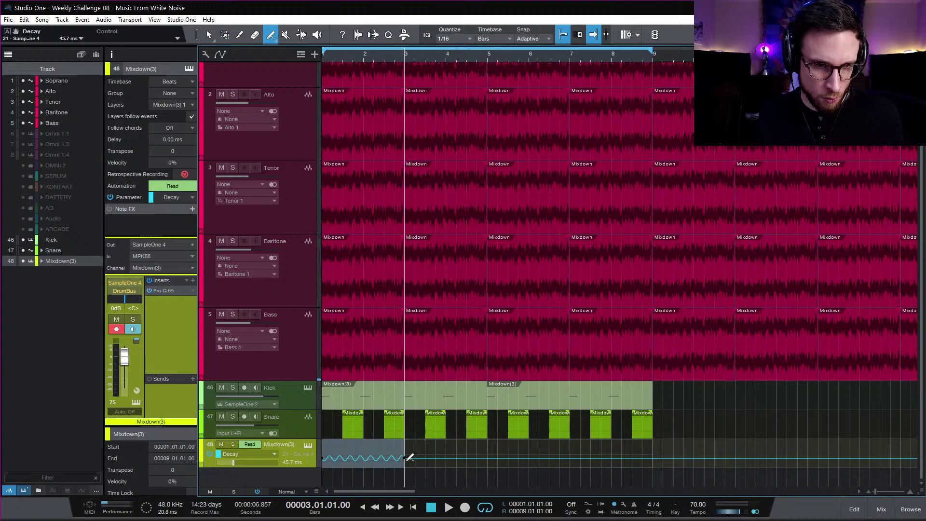
{"action": "mouse_move", "coordinate": [460, 458]}
{"action": "left_mouse_down"}
{"action": "mouse_move", "coordinate": [418, 458]}
{"action": "mouse_move", "coordinate": [872, 453]}
{"action": "left_mouse_up"}
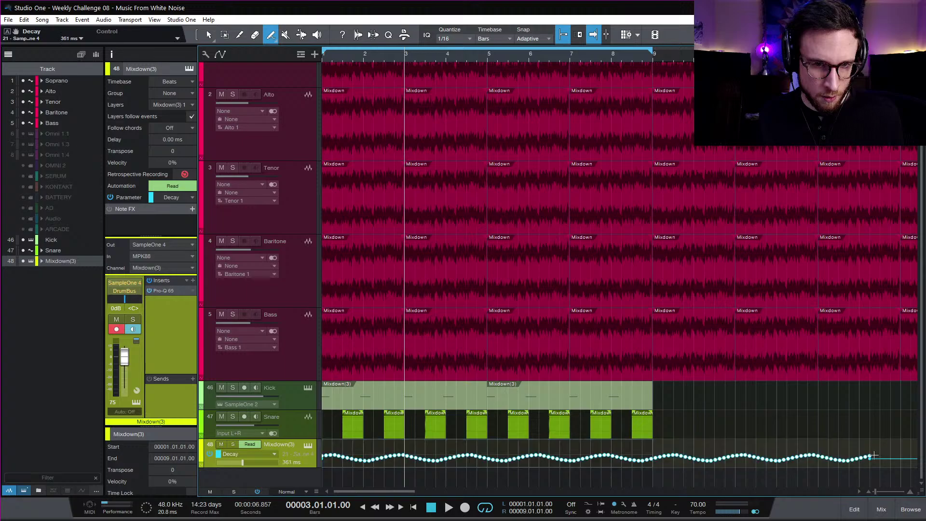
Step: Play back the sine-wave Decay automation, try shifting it by about a bar and a half, undo that, and delete the whole wave
{"action": "key", "text": "space"}
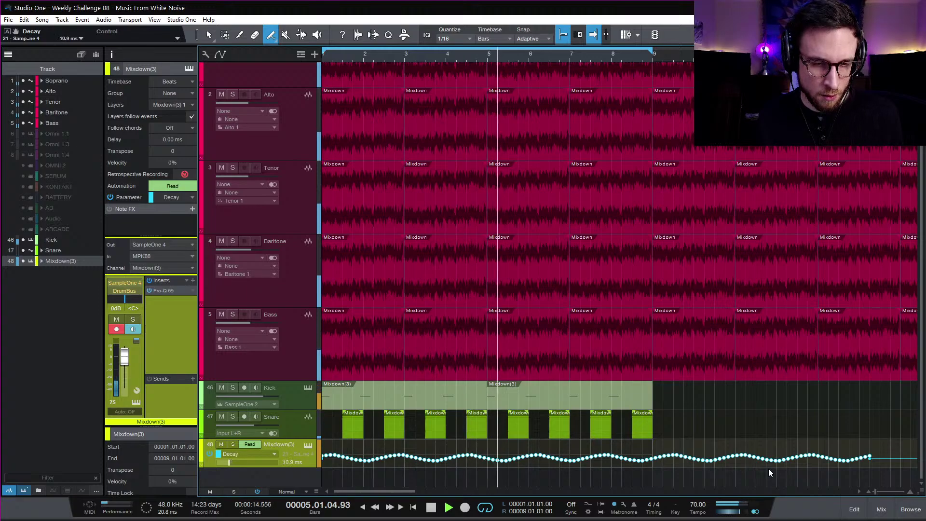
{"action": "key", "text": "w"}
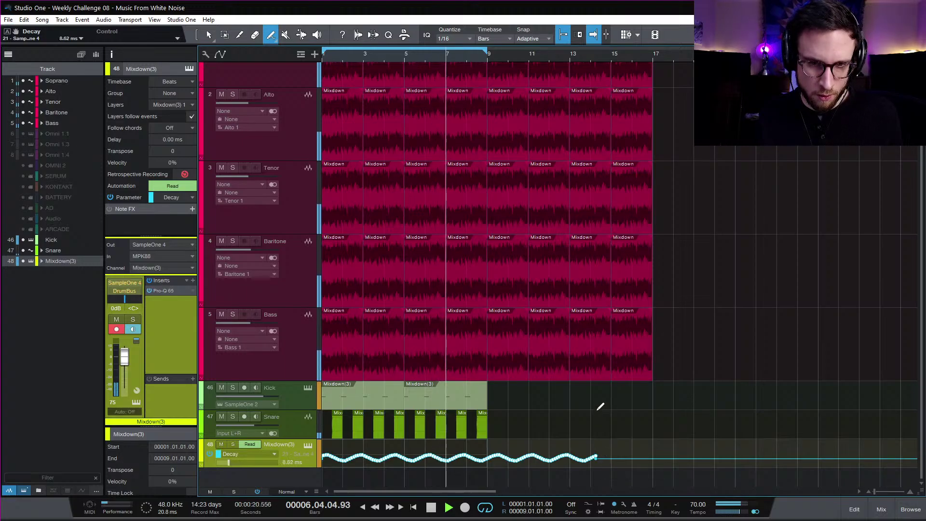
{"action": "key", "text": "1"}
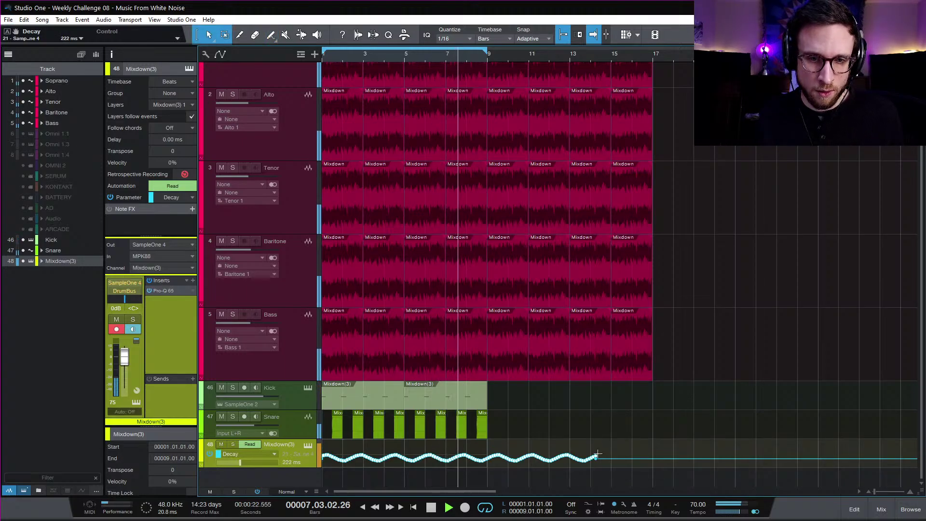
{"action": "left_click_drag", "start_coordinate": [597, 459], "coordinate": [629, 458]}
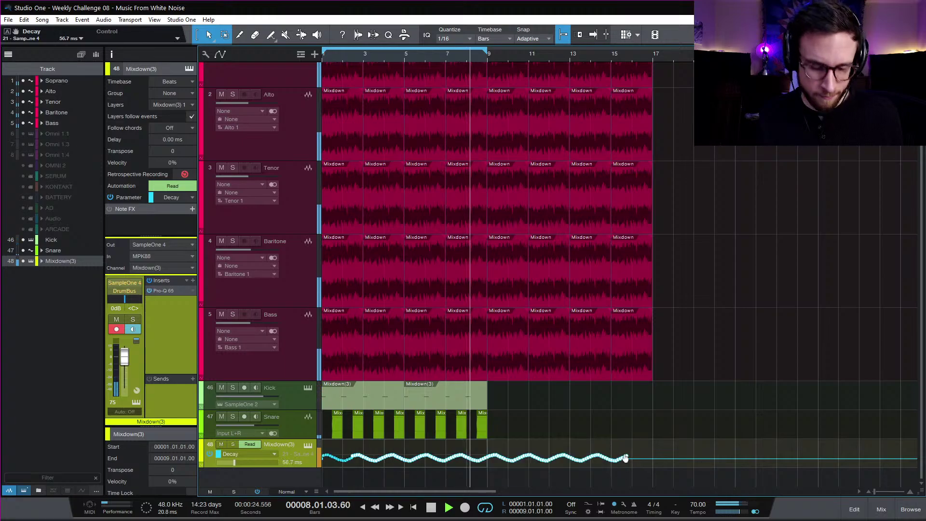
{"action": "key", "text": "ctrl+z"}
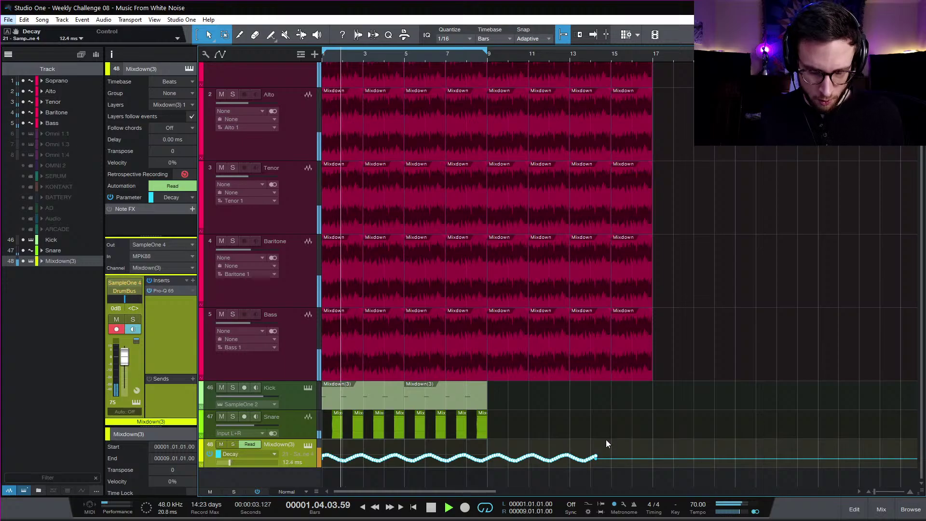
{"action": "key", "text": "Delete"}
{"action": "key", "text": "e"}
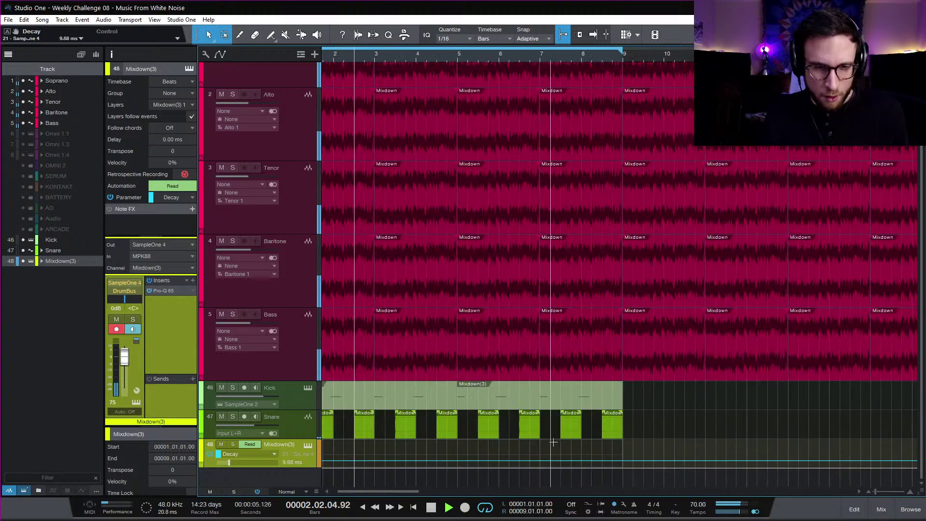
Step: Draw a Decay automation ramp that rises from bar 1 to a peak at bar 3 and falls back by bar 5
{"action": "scroll", "coordinate": [552, 441], "scroll_direction": "left", "scroll_amount": 1}
{"action": "key", "text": "space"}
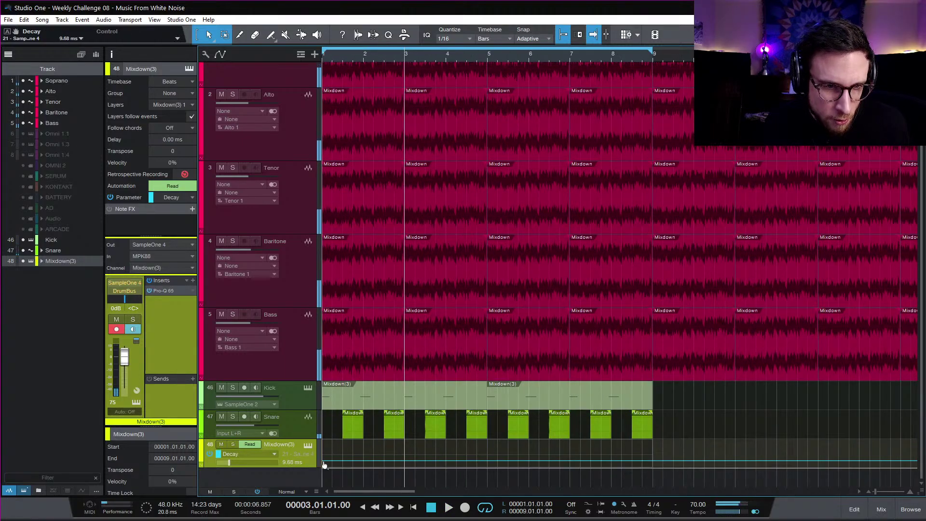
{"action": "left_click_drag", "start_coordinate": [394, 461], "coordinate": [394, 455]}
{"action": "key", "text": "comma"}
{"action": "key", "text": "space"}
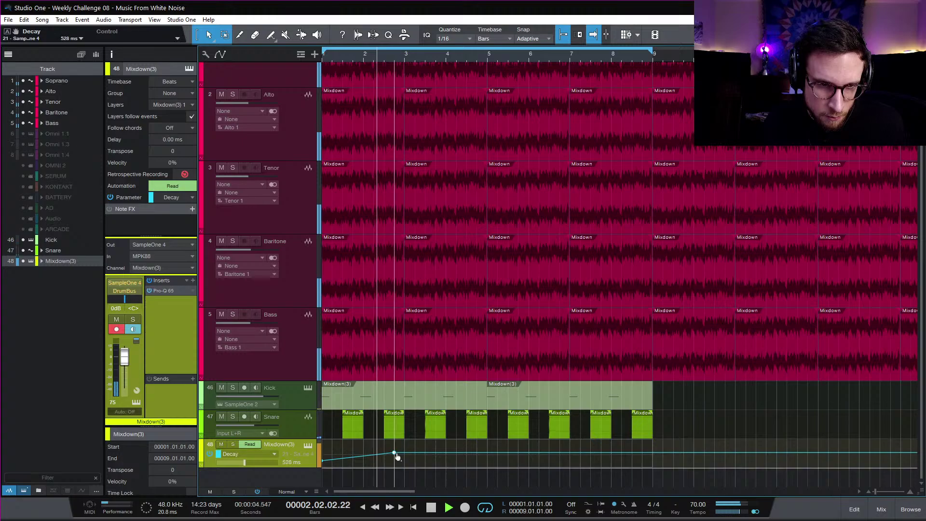
{"action": "left_click_drag", "start_coordinate": [395, 456], "coordinate": [491, 466]}
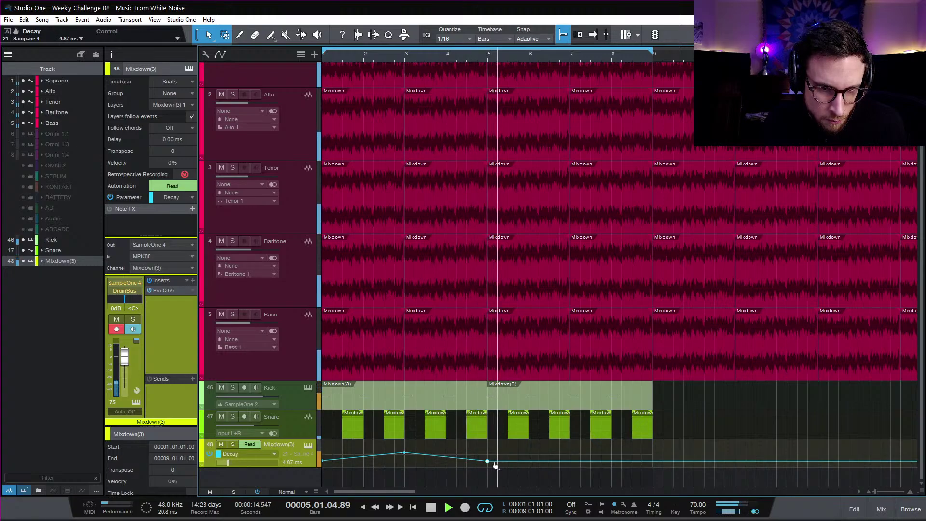
{"action": "key", "text": "space"}
Step: Duplicate the Decay ramp from bars 1 to 5 across bars 5 to 9 and play it back
{"action": "left_click_drag", "start_coordinate": [499, 465], "coordinate": [284, 463]}
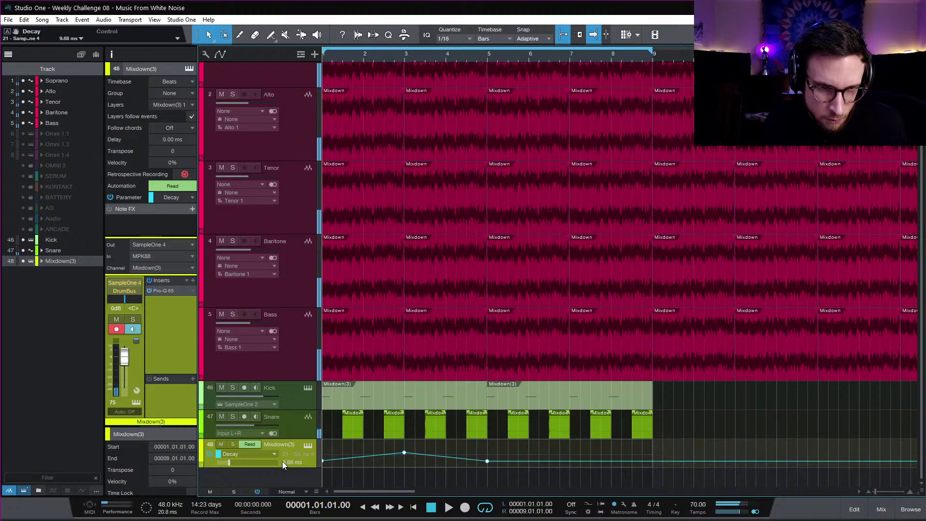
{"action": "key", "text": "d"}
{"action": "key", "text": "space"}
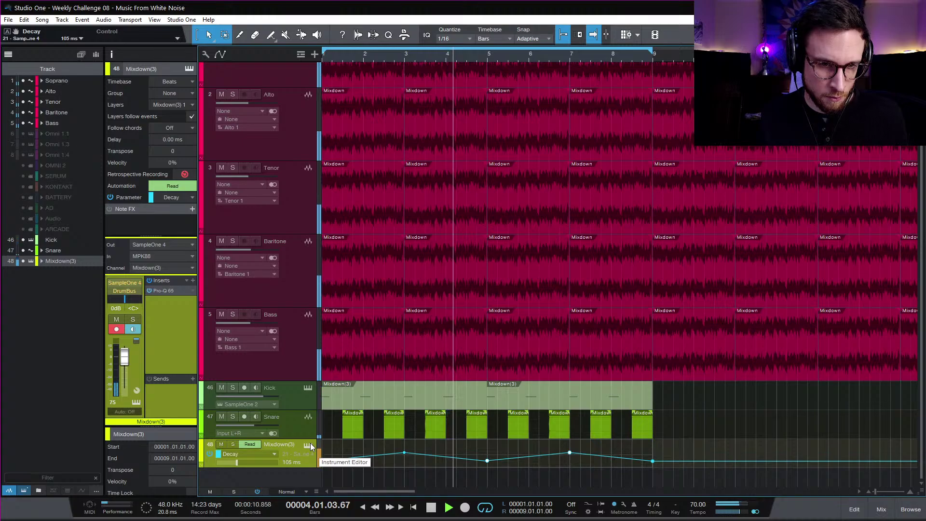
{"action": "left_click", "coordinate": [528, 456]}
{"action": "left_click_drag", "start_coordinate": [702, 474], "coordinate": [316, 463]}
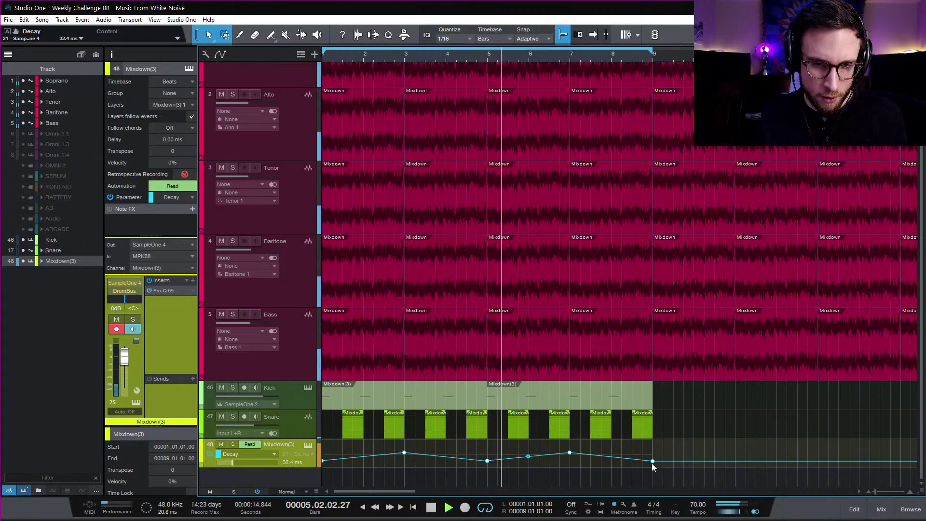
{"action": "key", "text": "ctrl+z"}
Step: Raise the low Decay automation points at bars 1, 5 and 9 slightly, to about 32 ms
{"action": "left_click_drag", "start_coordinate": [661, 465], "coordinate": [628, 466]}
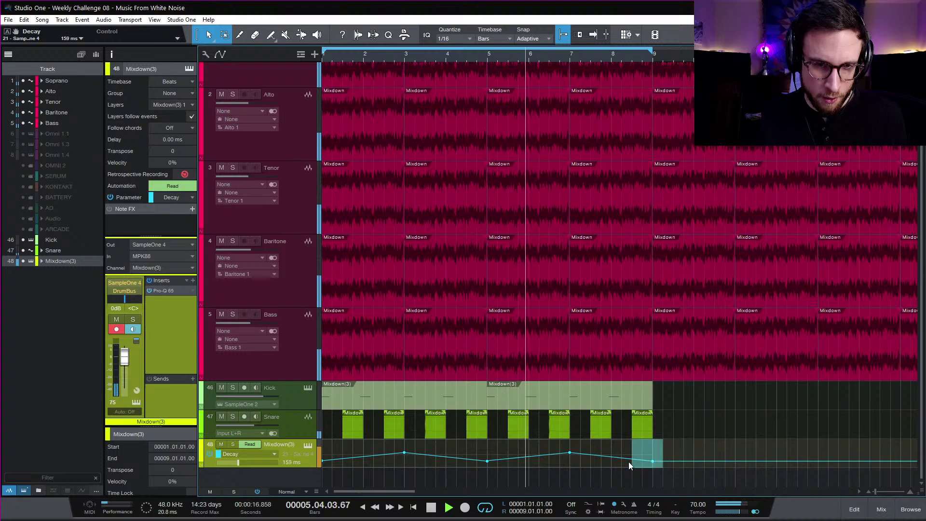
{"action": "left_click", "coordinate": [653, 461]}
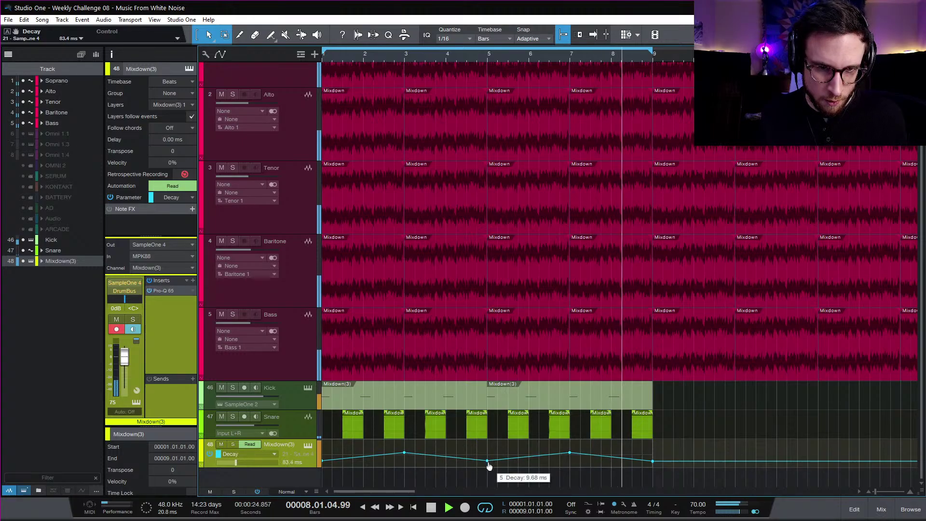
{"action": "mouse_move", "coordinate": [655, 465]}
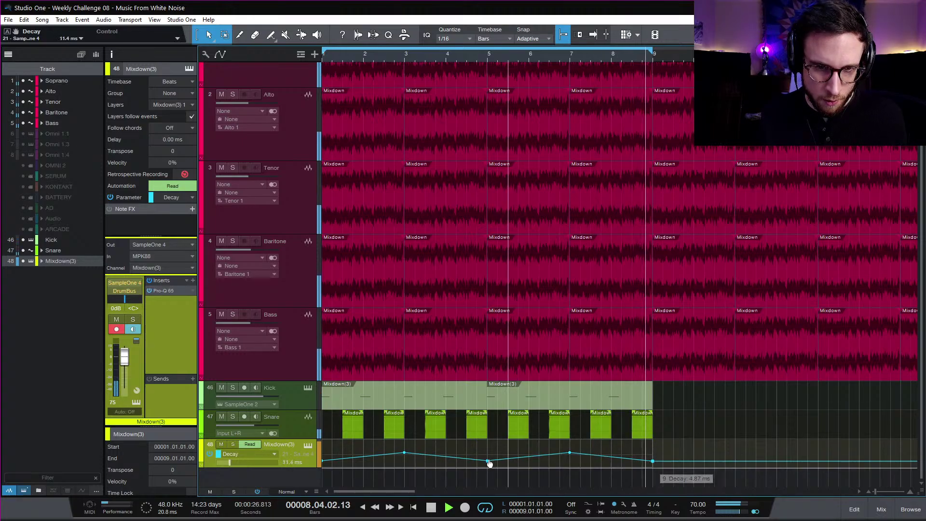
{"action": "mouse_move", "coordinate": [487, 465]}
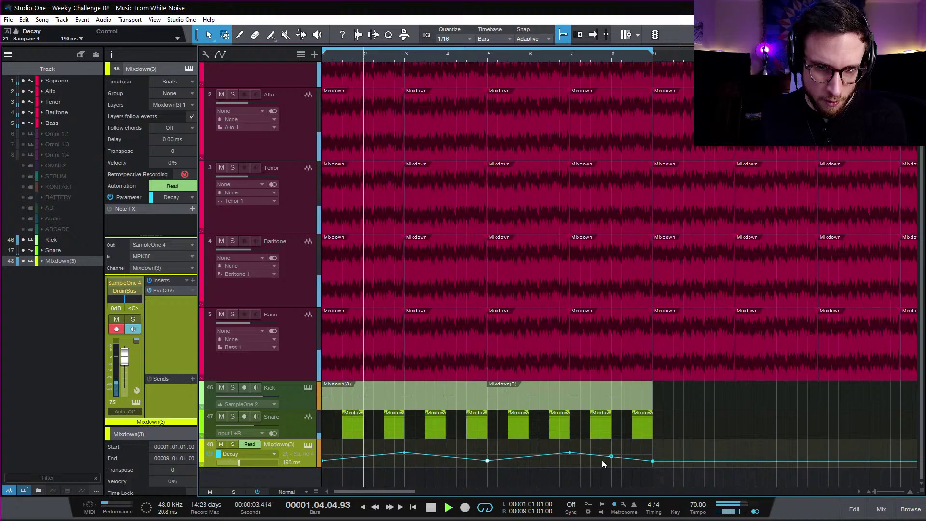
{"action": "left_click", "coordinate": [611, 457]}
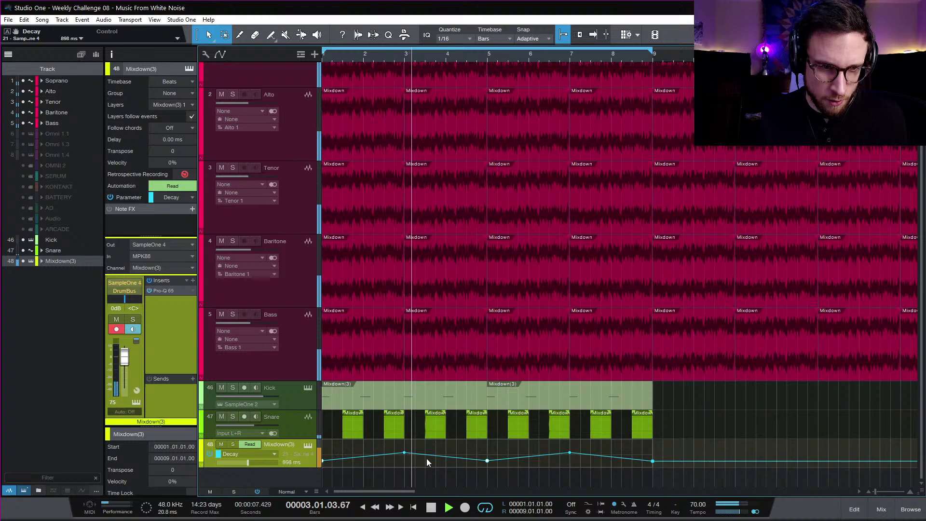
{"action": "left_click_drag", "start_coordinate": [487, 462], "coordinate": [487, 461]}
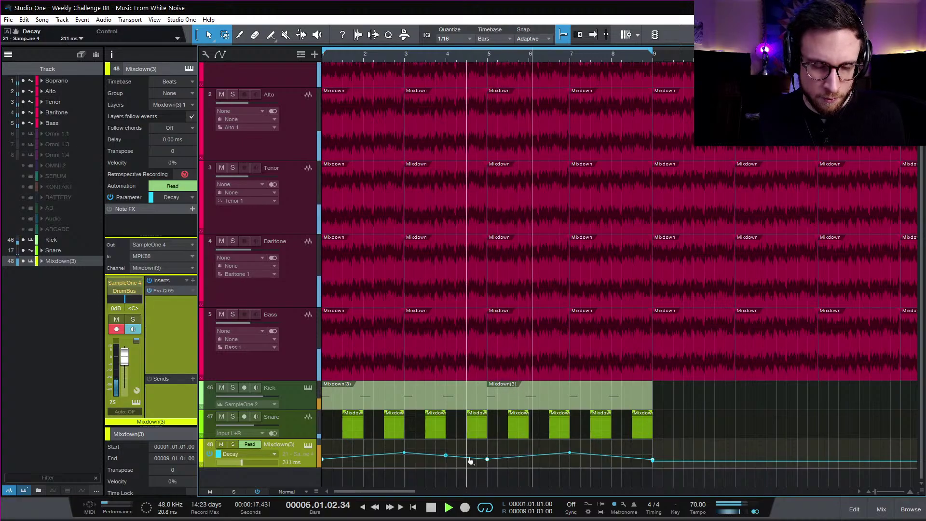
Step: Try SampleOne's Chorus modulation on the Mixdown(3) track with a delay of 4.9 ms, and switch the modulation off again
{"action": "left_click", "coordinate": [307, 445]}
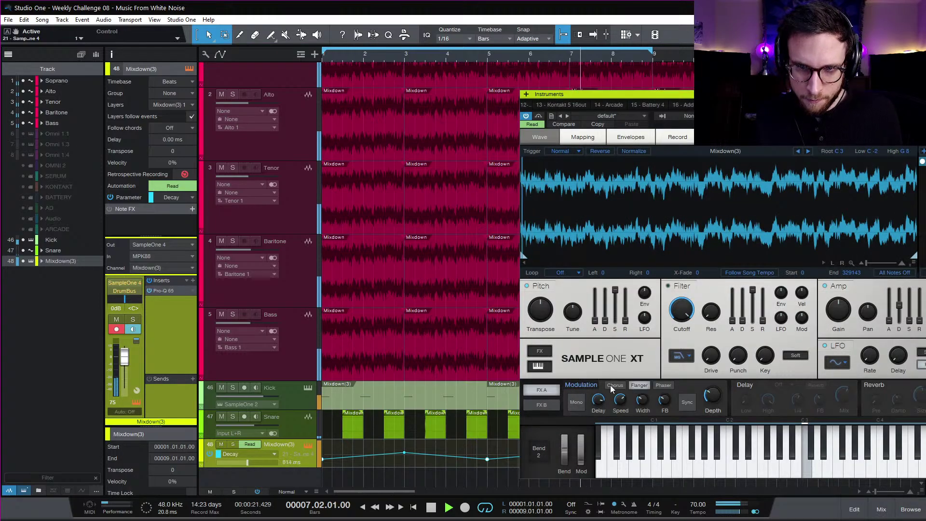
{"action": "left_click", "coordinate": [616, 386]}
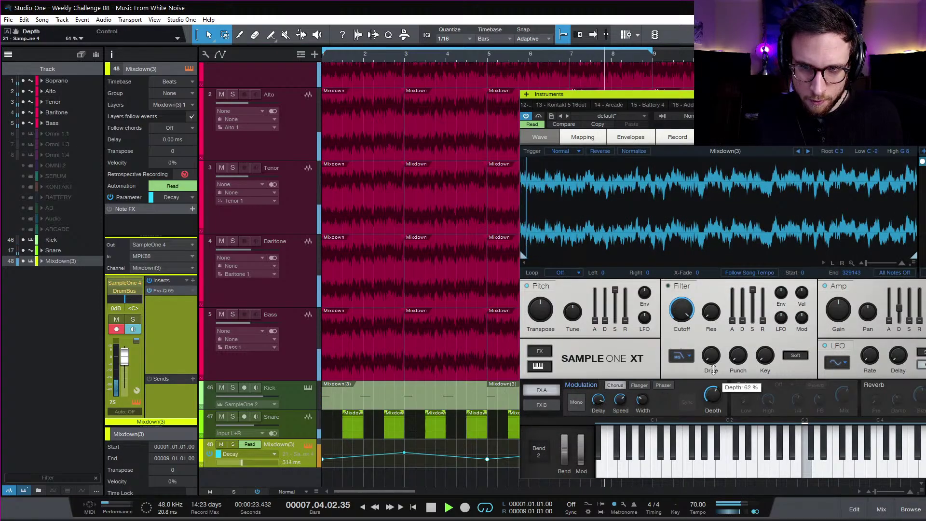
{"action": "left_click_drag", "start_coordinate": [717, 339], "coordinate": [717, 335]}
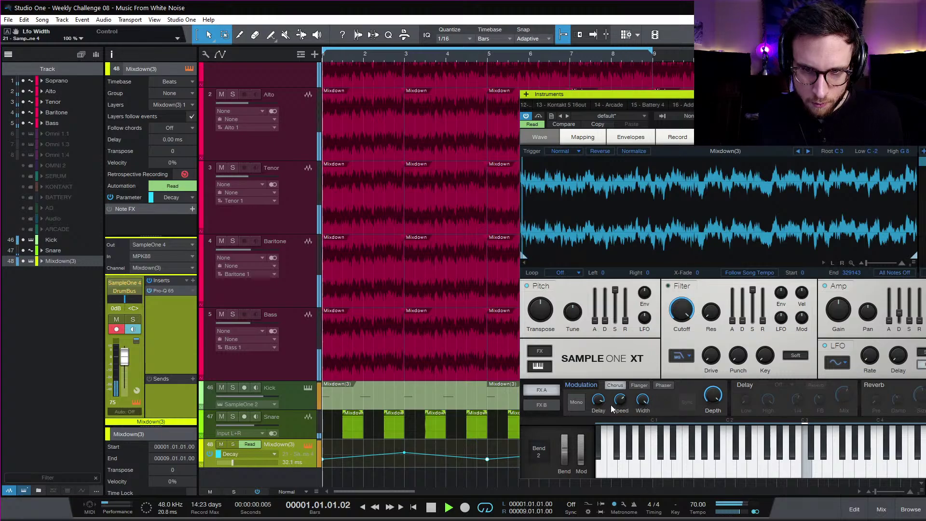
{"action": "left_click_drag", "start_coordinate": [598, 401], "coordinate": [595, 422]}
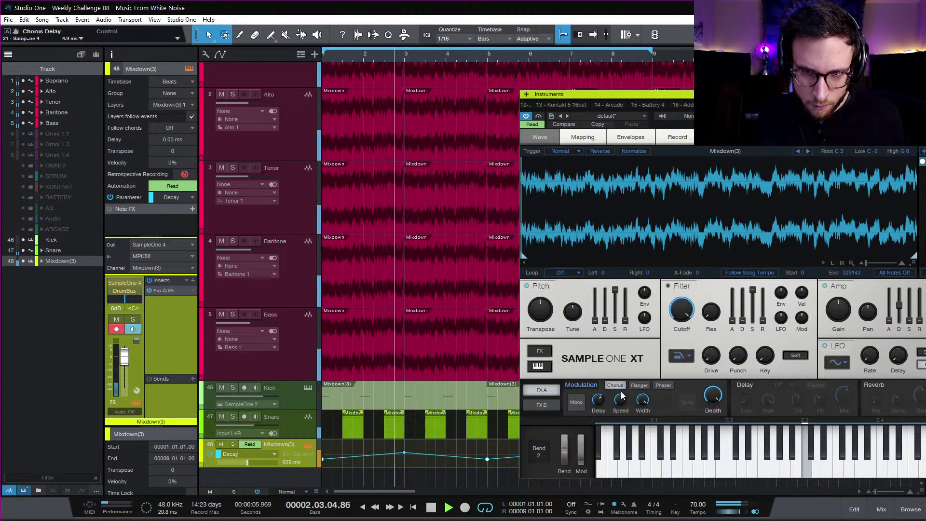
{"action": "left_click", "coordinate": [584, 387]}
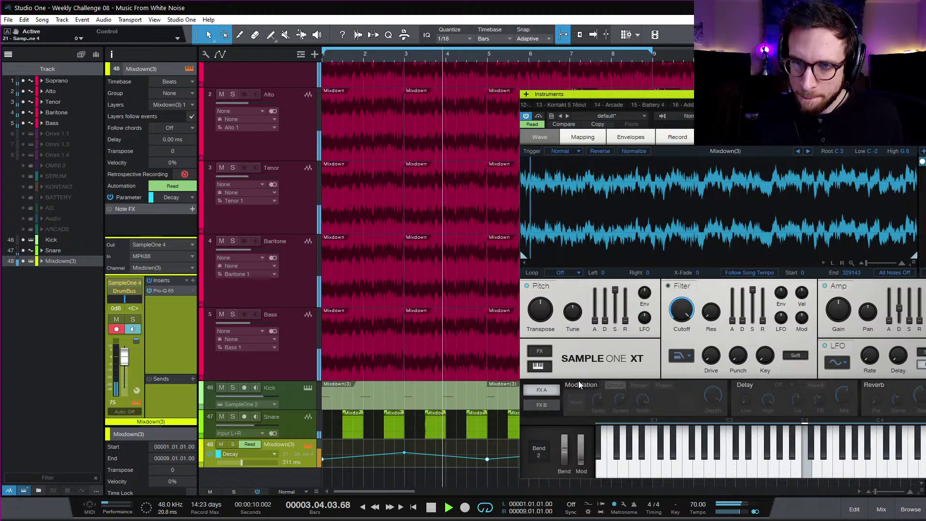
Step: Try SampleOne's Panned delay with its time set to 1/16 D, switch the delay off again, and close the instrument
{"action": "left_click", "coordinate": [542, 406]}
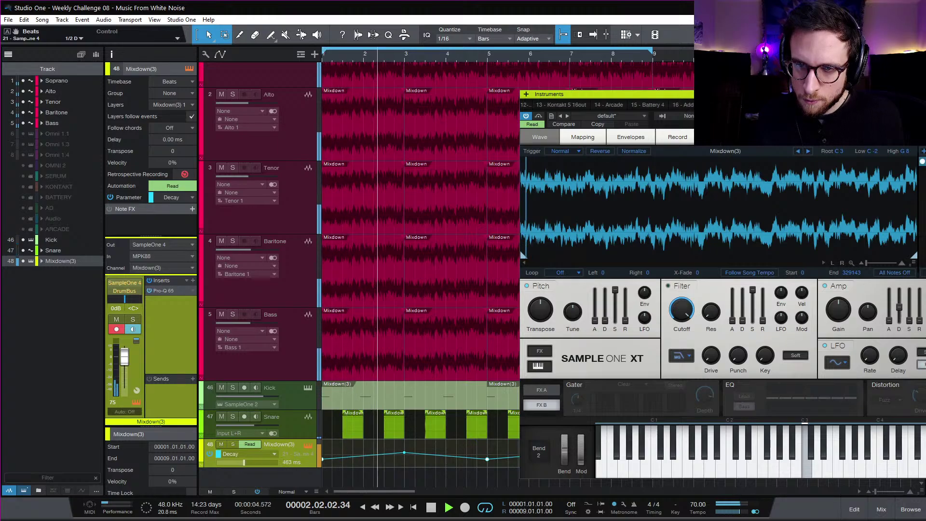
{"action": "left_click", "coordinate": [550, 393]}
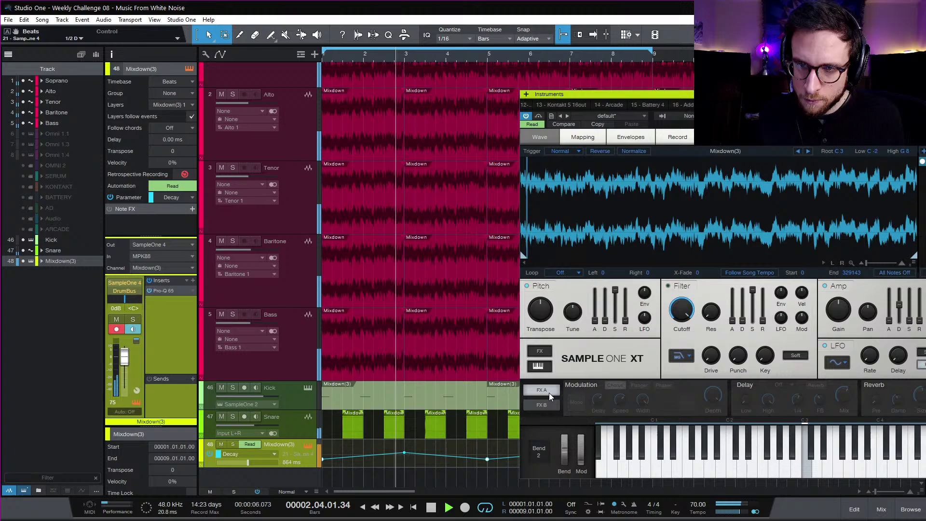
{"action": "left_click", "coordinate": [757, 386]}
{"action": "left_click", "coordinate": [791, 385]}
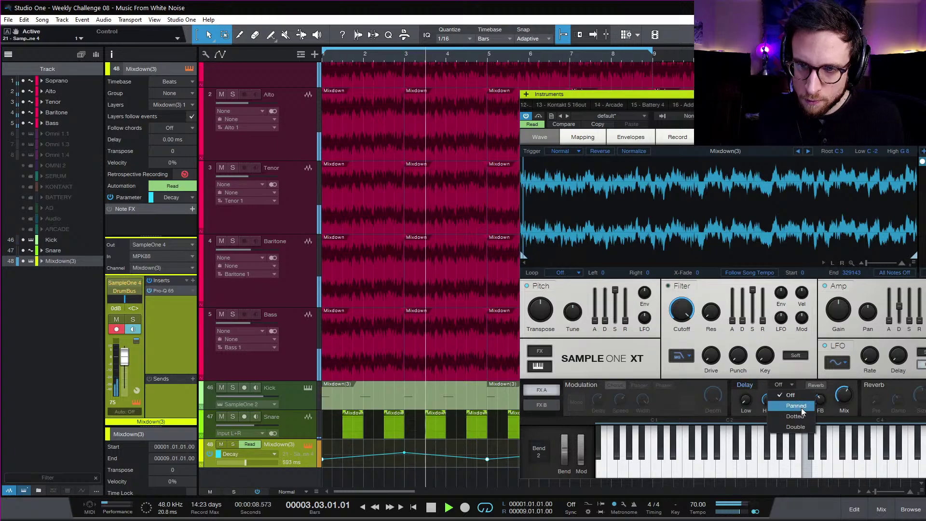
{"action": "left_click", "coordinate": [804, 407]}
{"action": "left_click_drag", "start_coordinate": [798, 400], "coordinate": [796, 404]}
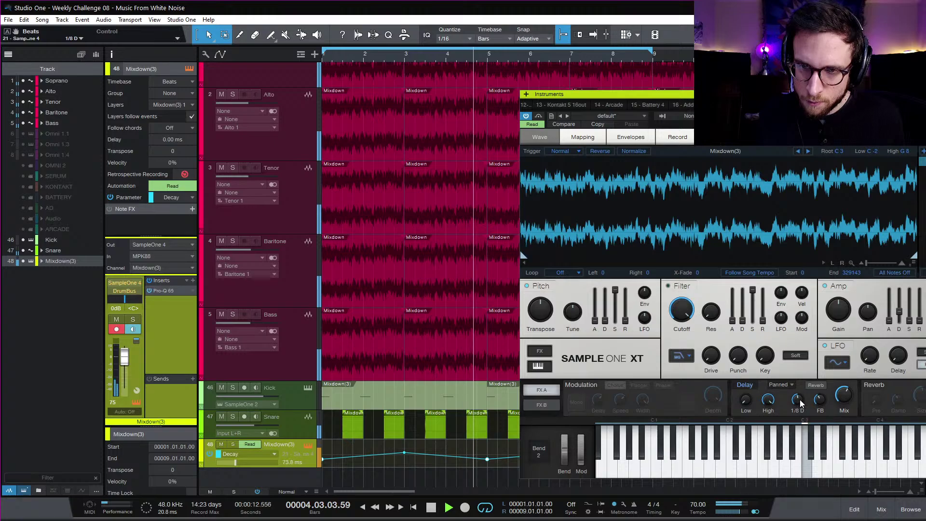
{"action": "left_click_drag", "start_coordinate": [804, 401], "coordinate": [803, 405]}
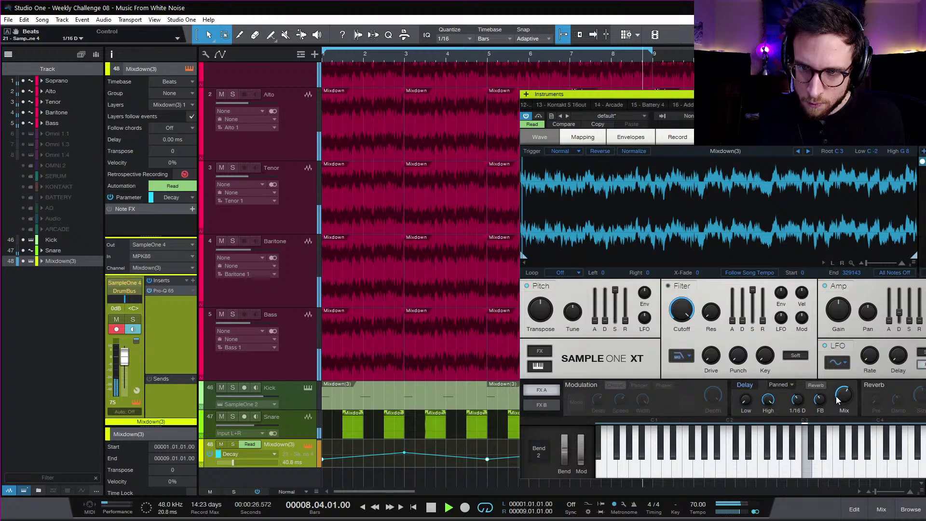
{"action": "left_click", "coordinate": [745, 385]}
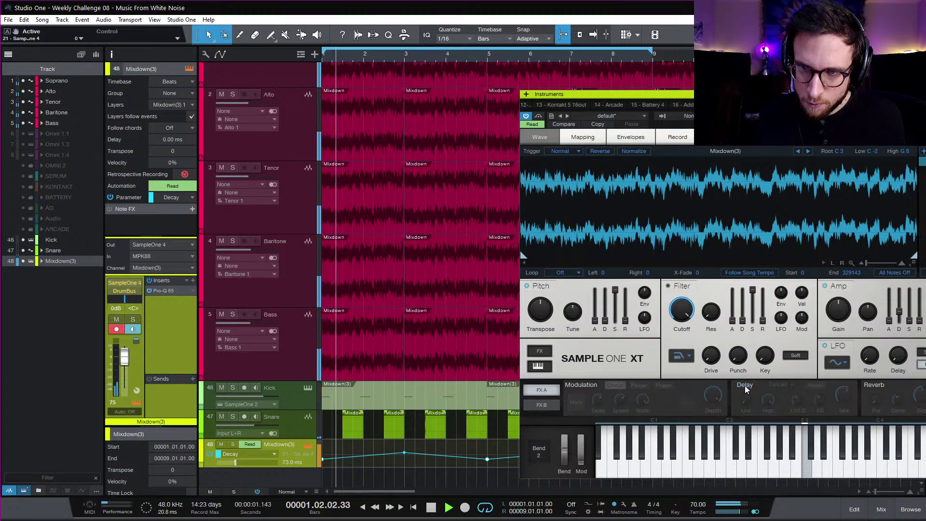
{"action": "key", "text": "Escape"}
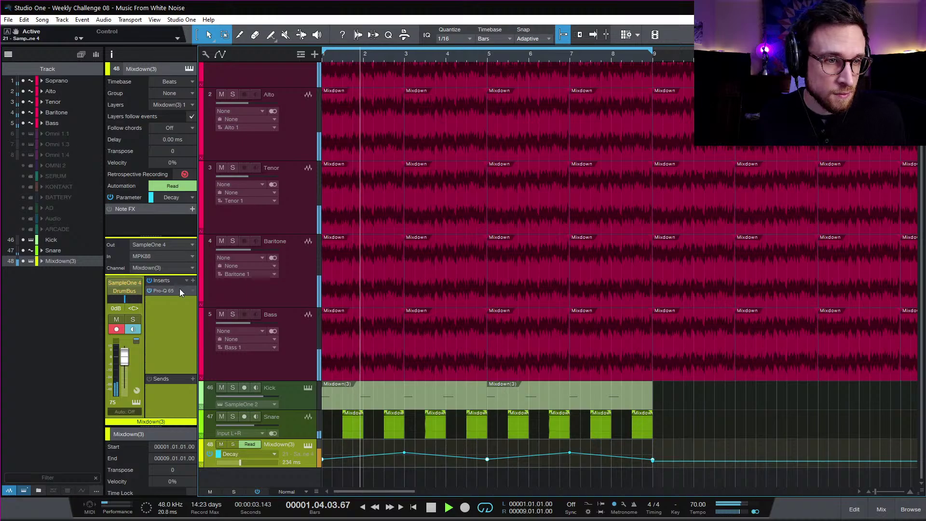
Step: Add a send to Dly 1 on the Mixdown(3) channel and enable the Timeless 2 delay on that bus
{"action": "left_click", "coordinate": [193, 379]}
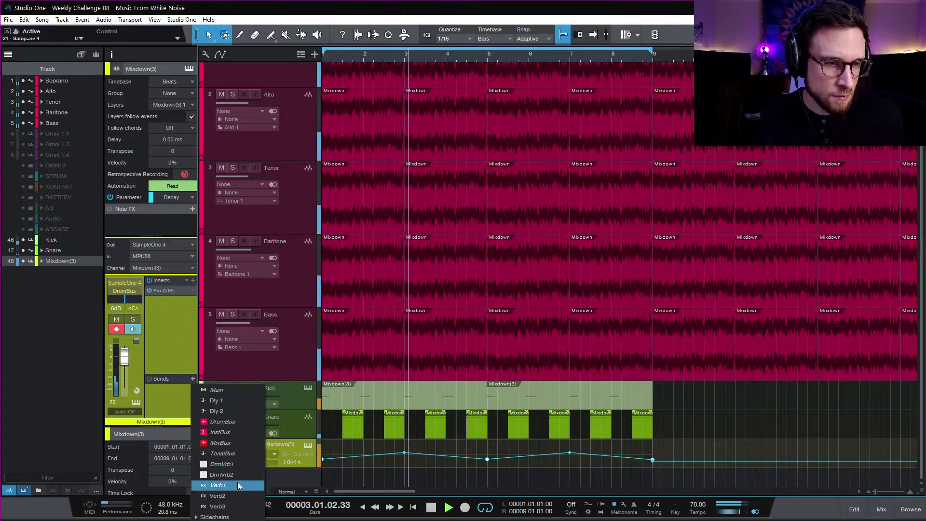
{"action": "left_click", "coordinate": [222, 402]}
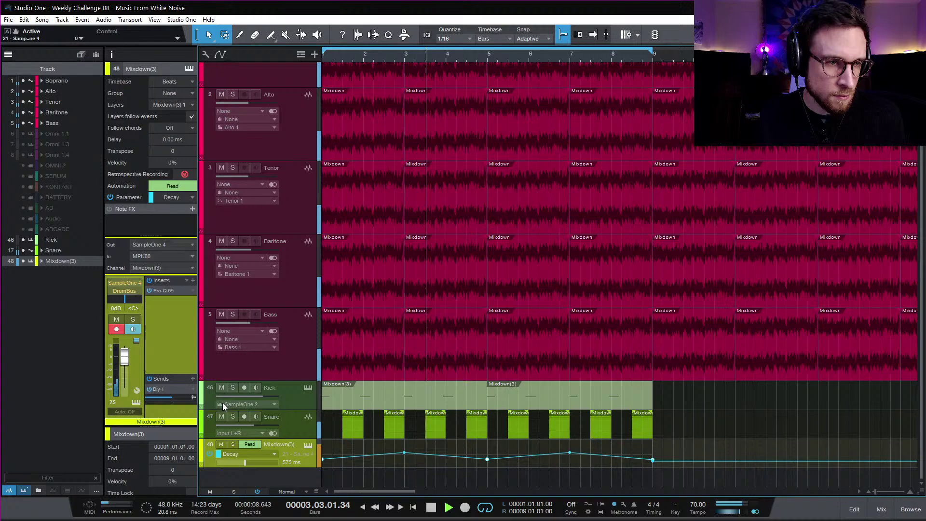
{"action": "left_click", "coordinate": [166, 389]}
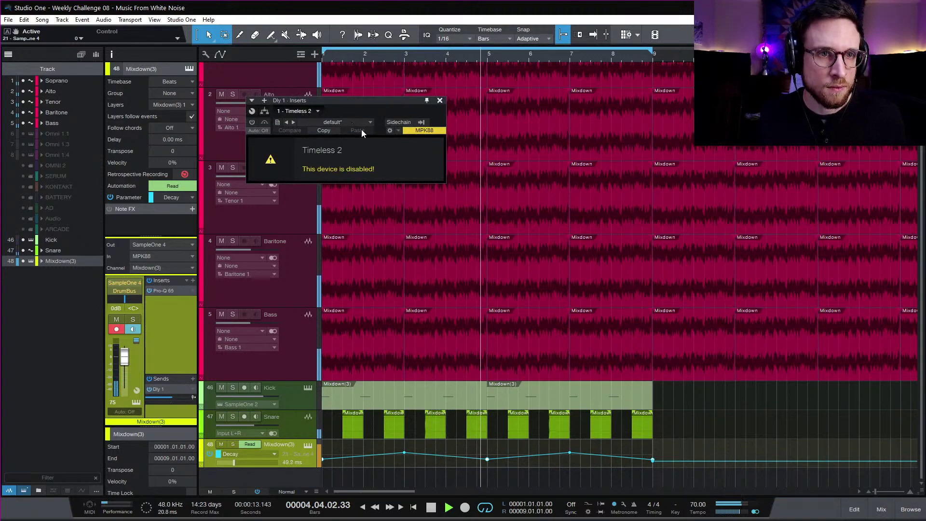
{"action": "left_click", "coordinate": [318, 111]}
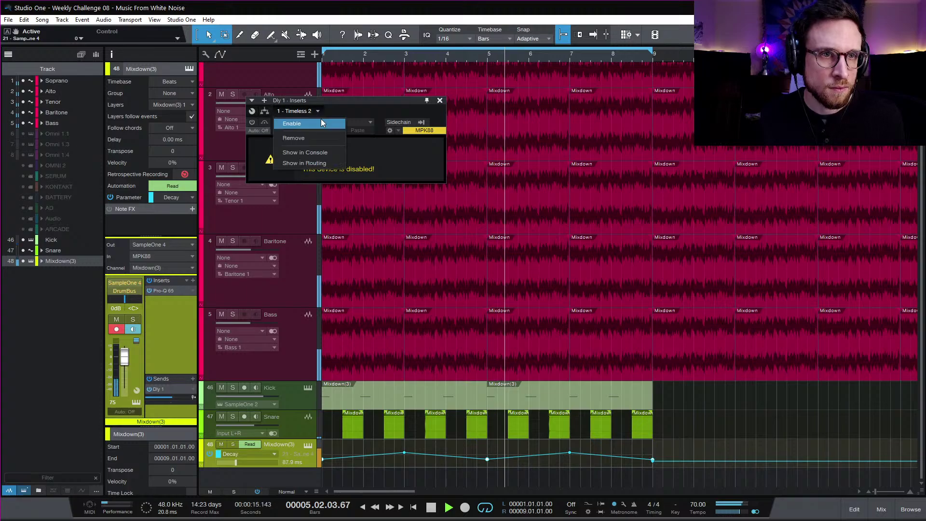
{"action": "left_click", "coordinate": [321, 124]}
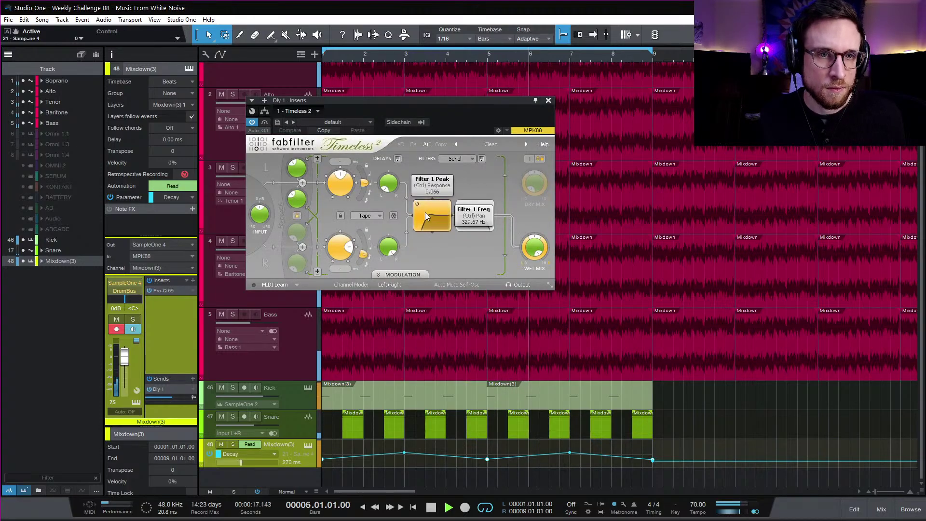
Step: Raise the high-pass Filter 1 frequency in Timeless 2 on Dly 1 to about 817 Hz
{"action": "left_click", "coordinate": [430, 214]}
{"action": "left_click_drag", "start_coordinate": [493, 214], "coordinate": [529, 216]}
{"action": "left_click_drag", "start_coordinate": [463, 211], "coordinate": [476, 216]}
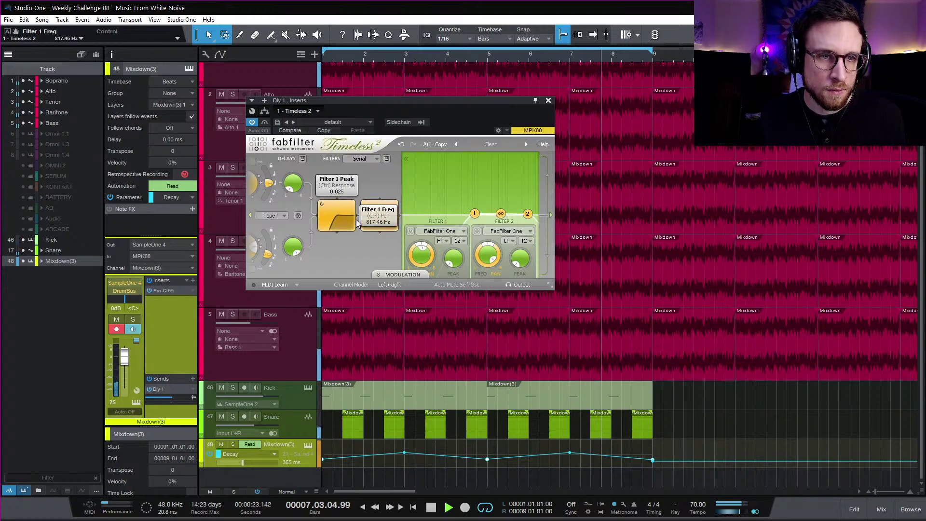
{"action": "left_click", "coordinate": [342, 256]}
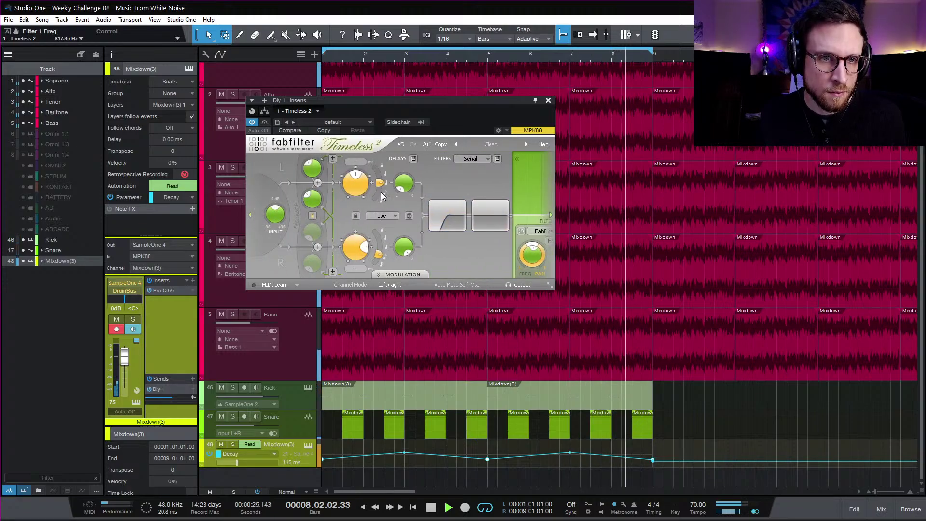
Step: Set the time offsets of both delays in Timeless 2 to 1.5 and close the plug-in
{"action": "left_click_drag", "start_coordinate": [379, 261], "coordinate": [377, 269]}
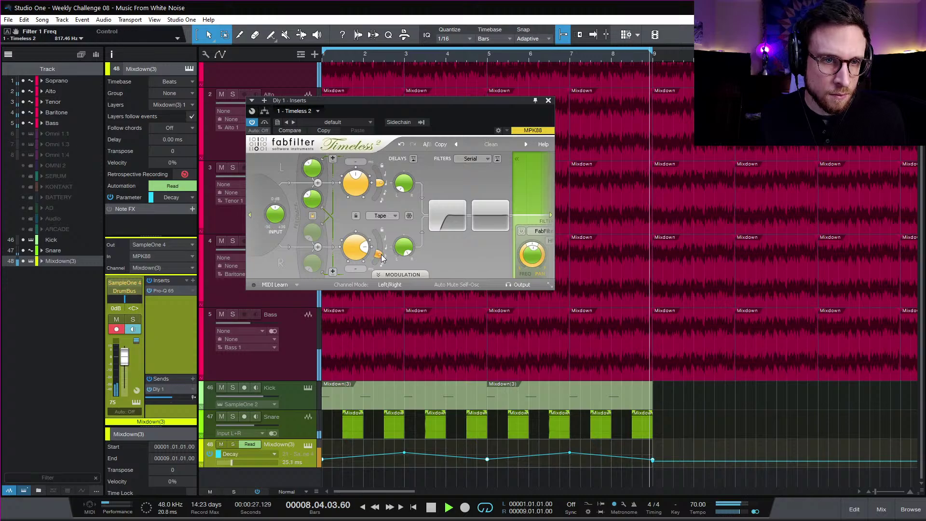
{"action": "left_click_drag", "start_coordinate": [380, 184], "coordinate": [377, 192]}
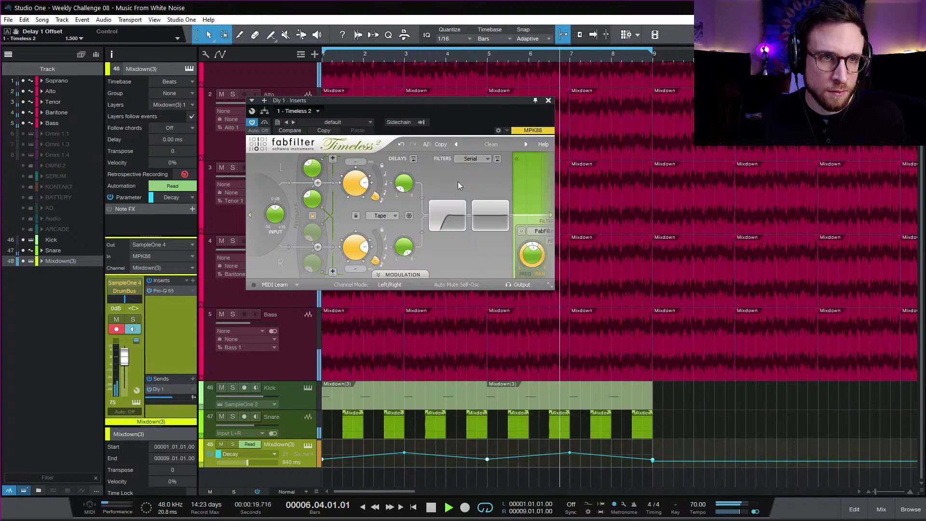
{"action": "left_click", "coordinate": [549, 101]}
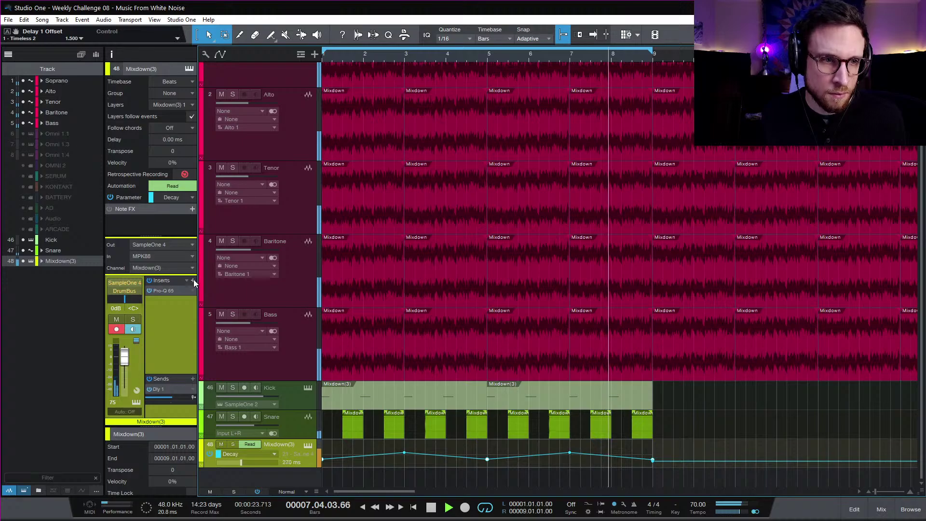
Step: Add a Verb1 send to the soloed Mixdown(3) channel, try its level at +0.6 dB, and open the bus's Pro-R reverb
{"action": "left_click", "coordinate": [193, 379]}
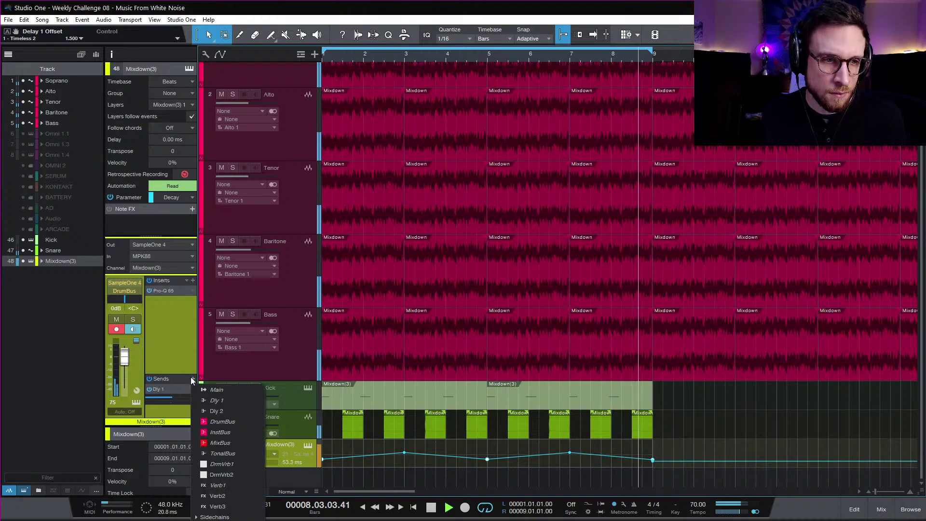
{"action": "left_click", "coordinate": [242, 485]}
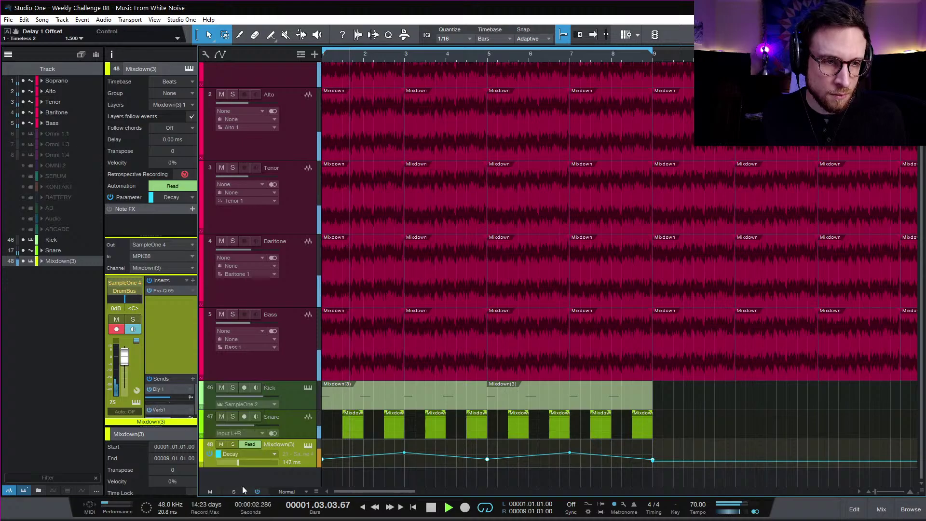
{"action": "left_click_drag", "start_coordinate": [178, 373], "coordinate": [174, 328]}
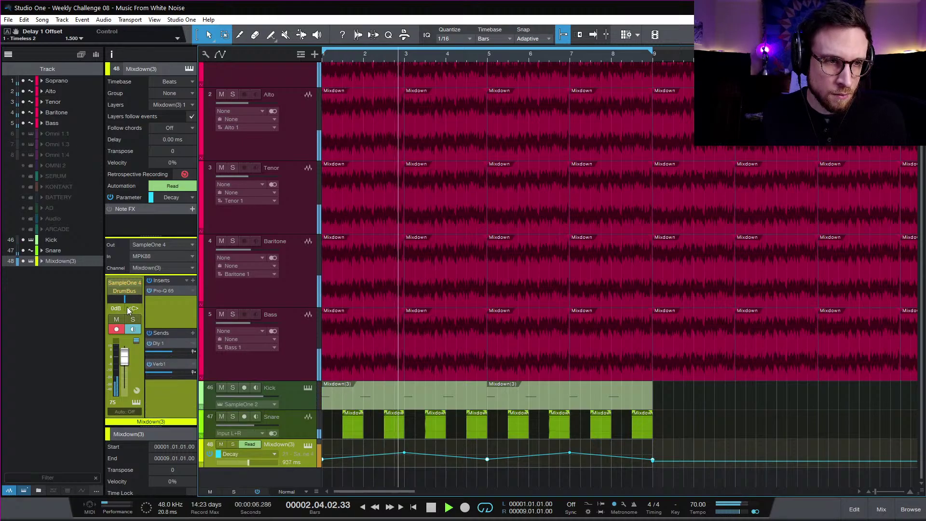
{"action": "left_click", "coordinate": [133, 319]}
{"action": "left_click_drag", "start_coordinate": [169, 372], "coordinate": [181, 376]}
{"action": "double_click", "coordinate": [170, 366]}
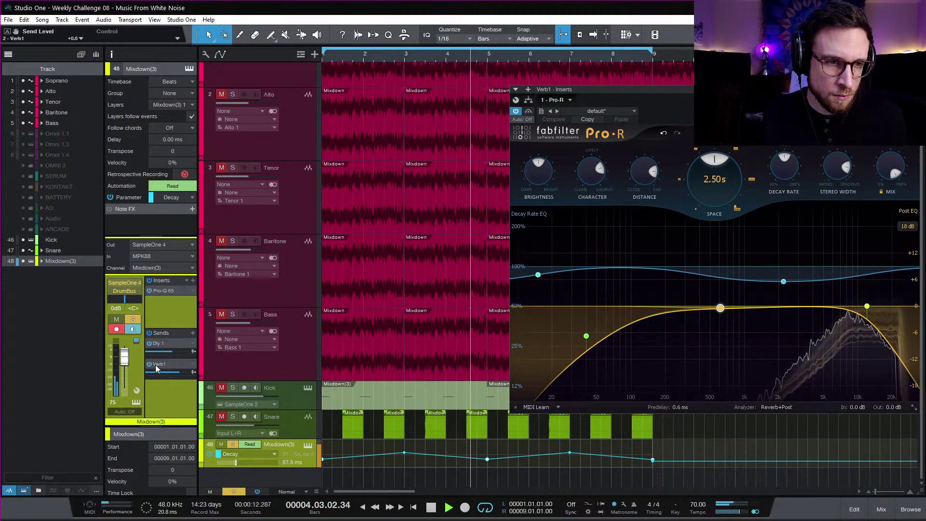
Step: Redirect the Verb1 send on Mixdown(3) to Verb2 and enable the Pro-R reverb on that bus
{"action": "left_click", "coordinate": [192, 364]}
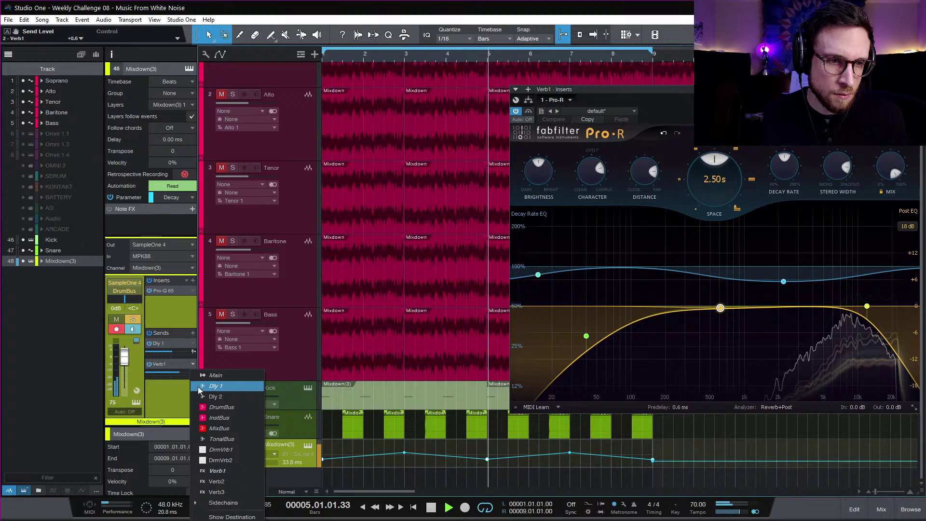
{"action": "left_click", "coordinate": [235, 477]}
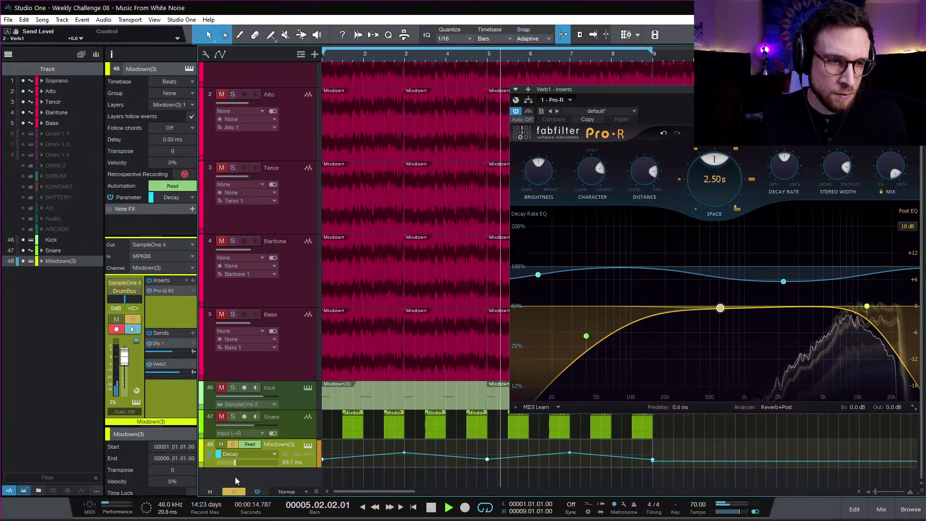
{"action": "left_click", "coordinate": [160, 364]}
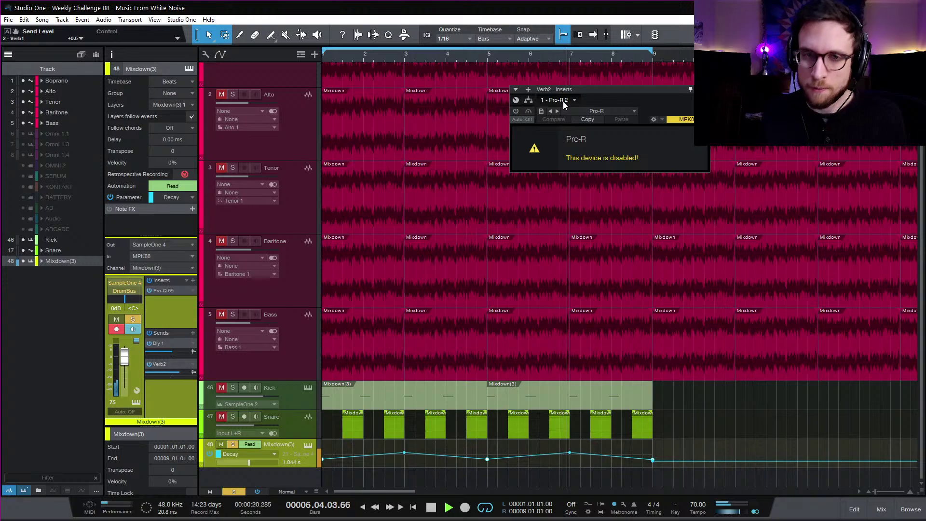
{"action": "left_click", "coordinate": [575, 99]}
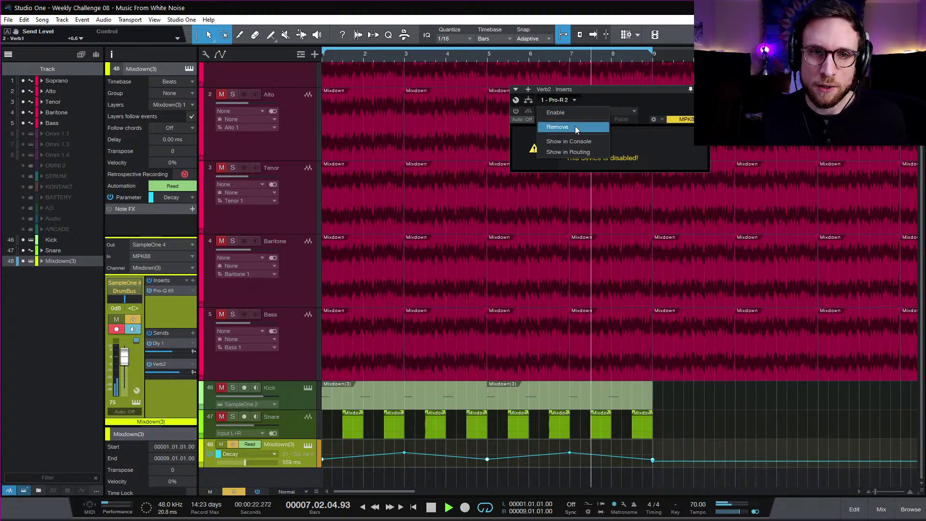
{"action": "left_click", "coordinate": [575, 126]}
Step: Remove Pro-R's high-cut Post EQ band on Verb2 and raise the 2.2 kHz Decay Rate EQ band to about 95%
{"action": "left_click_drag", "start_coordinate": [612, 93], "coordinate": [495, 70]}
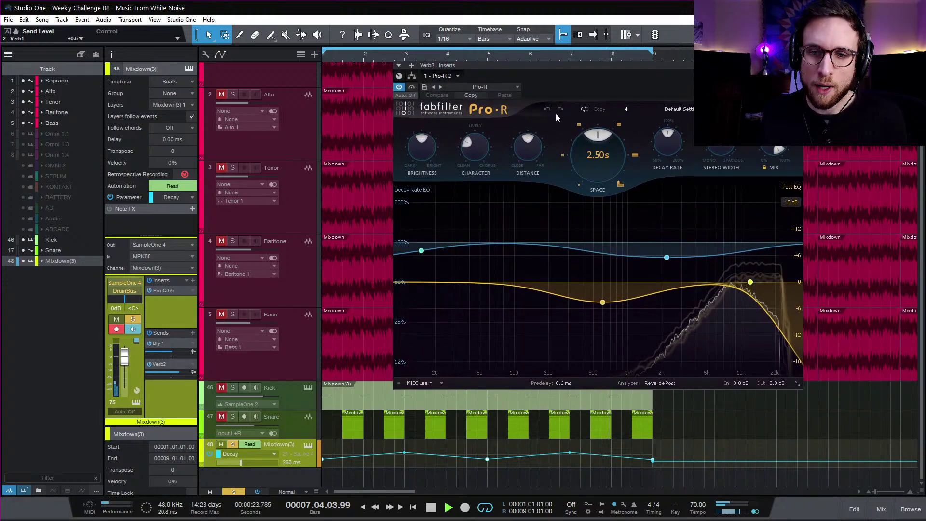
{"action": "double_click", "coordinate": [749, 281]}
{"action": "left_click_drag", "start_coordinate": [667, 257], "coordinate": [668, 245]}
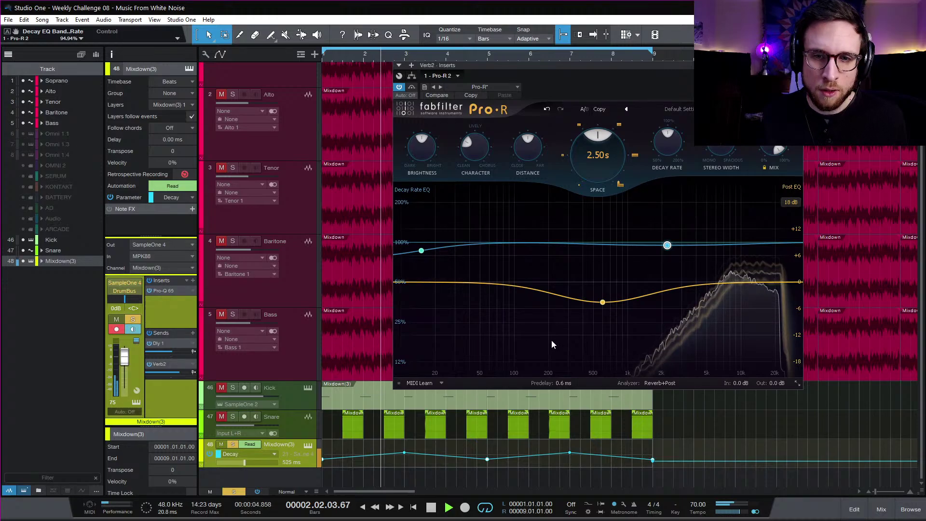
Step: Route the Dly 1 channel's output to DrumBus in the mixer, soloing InstBus for the check and unsoloing it again
{"action": "left_click", "coordinate": [882, 508]}
{"action": "left_click_drag", "start_coordinate": [684, 67], "coordinate": [462, 48]}
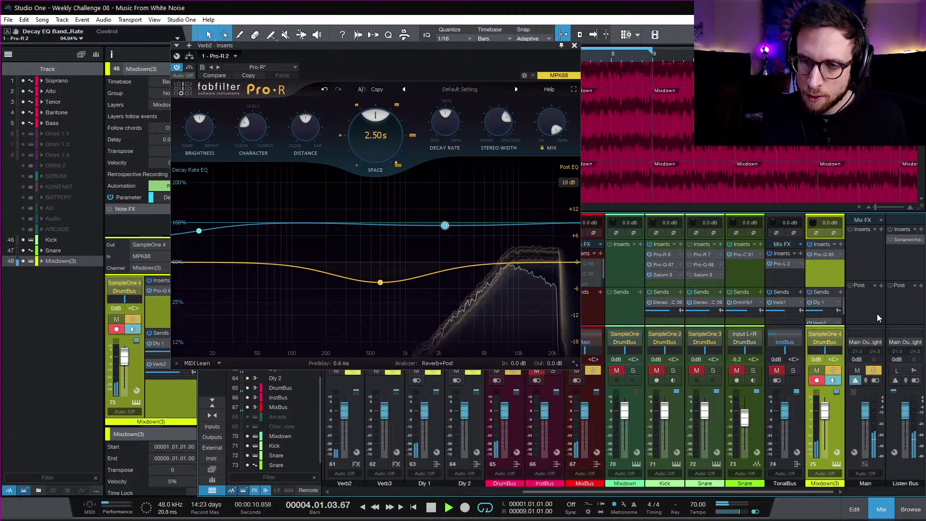
{"action": "left_click_drag", "start_coordinate": [251, 45], "coordinate": [887, 92]}
{"action": "scroll", "coordinate": [427, 305], "scroll_direction": "left", "scroll_amount": 1}
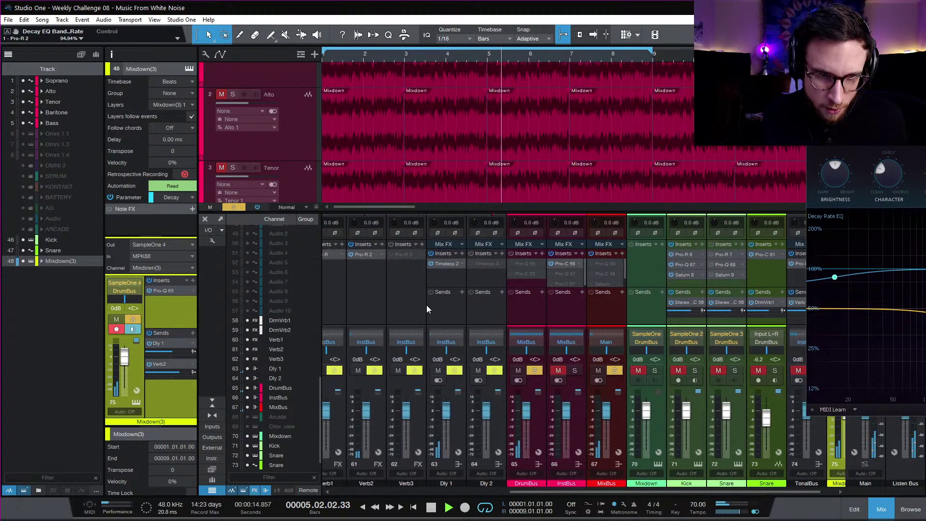
{"action": "left_click", "coordinate": [597, 370]}
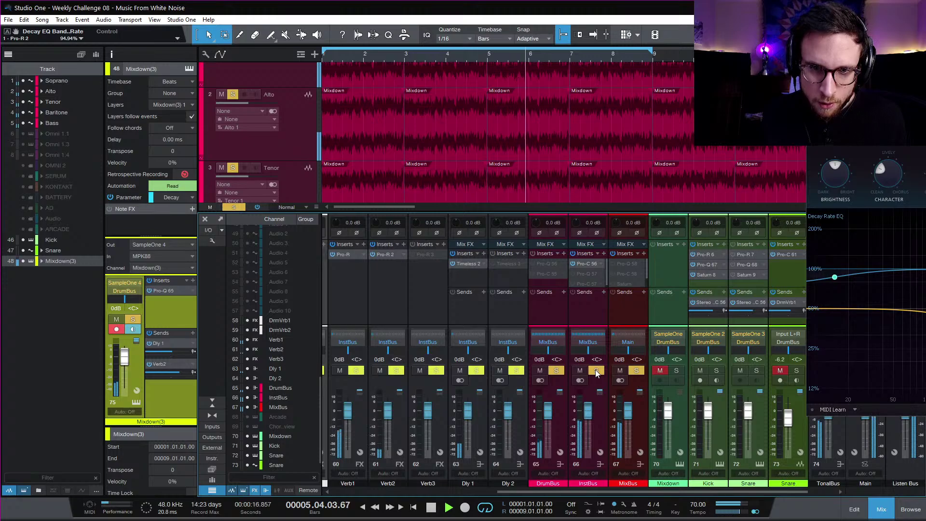
{"action": "left_click", "coordinate": [473, 484]}
{"action": "left_click", "coordinate": [468, 342]}
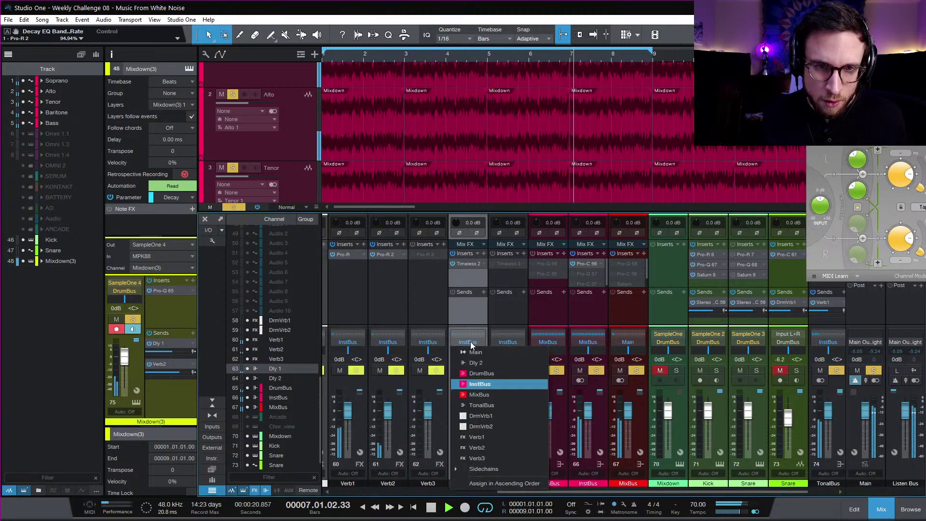
{"action": "left_click", "coordinate": [499, 375]}
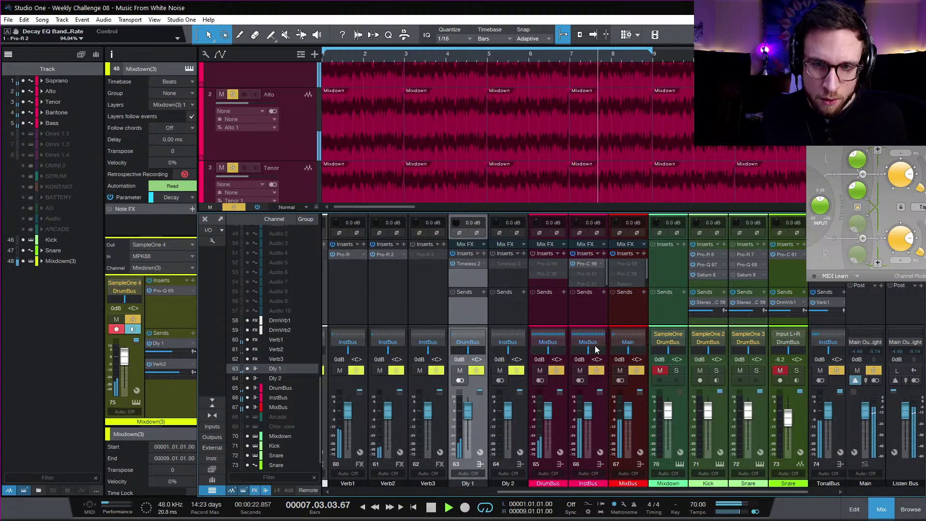
{"action": "left_click", "coordinate": [599, 370]}
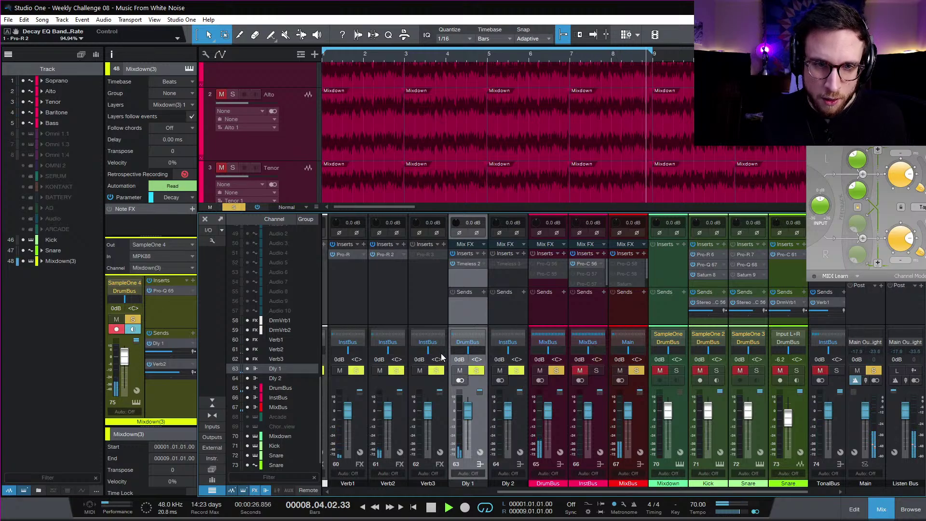
Step: Route the Verb2 channel's output to DrumBus
{"action": "left_click", "coordinate": [395, 318]}
{"action": "left_click", "coordinate": [388, 342]}
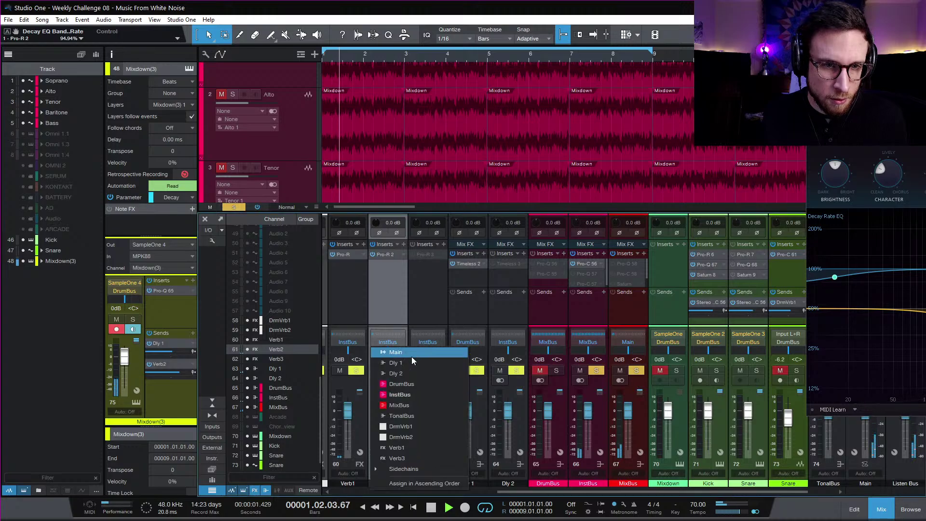
{"action": "left_click", "coordinate": [424, 389]}
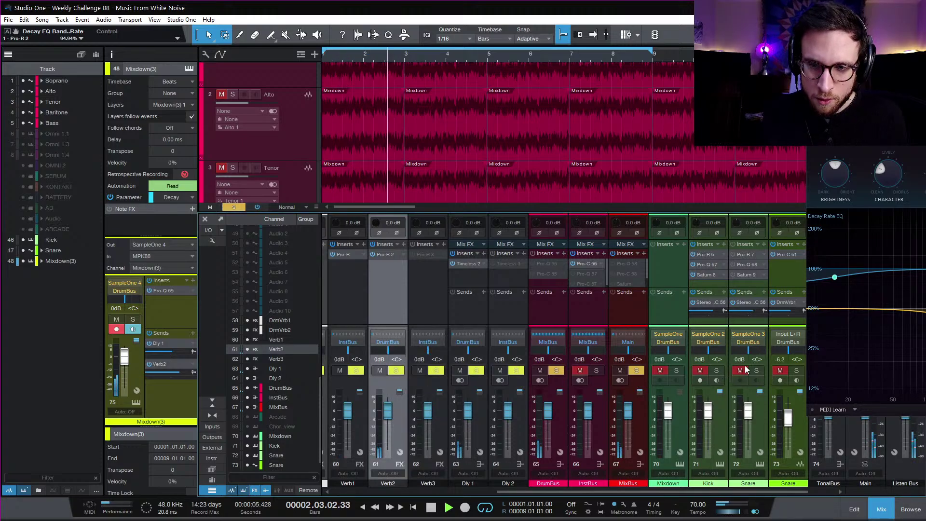
{"action": "scroll", "coordinate": [757, 359], "scroll_direction": "right", "scroll_amount": 1}
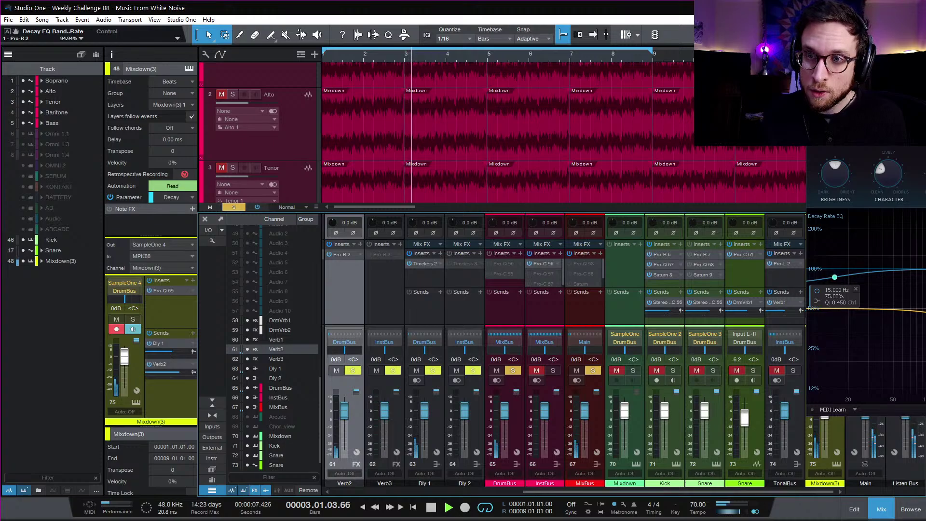
{"action": "key", "text": "Escape"}
{"action": "left_click", "coordinate": [835, 371]}
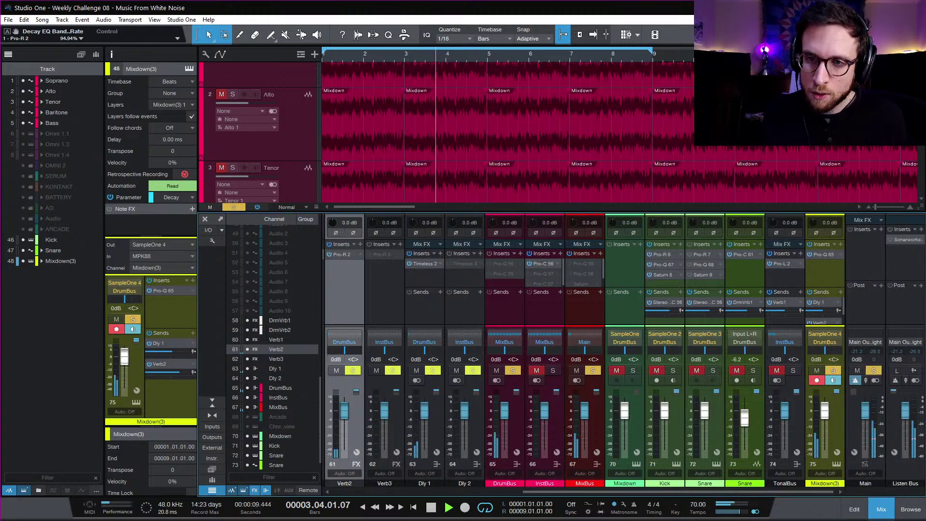
Step: Set Pro-R on Verb2 to 88.2% Distance, 100% Brightness and about 97% Stereo Width, and close it
{"action": "left_click_drag", "start_coordinate": [925, 80], "coordinate": [693, 60]}
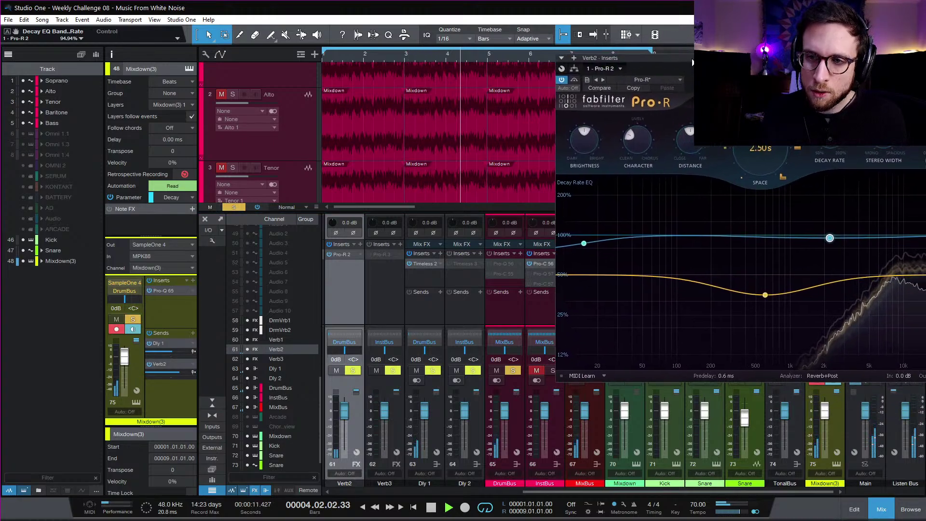
{"action": "left_click_drag", "start_coordinate": [685, 145], "coordinate": [684, 108]}
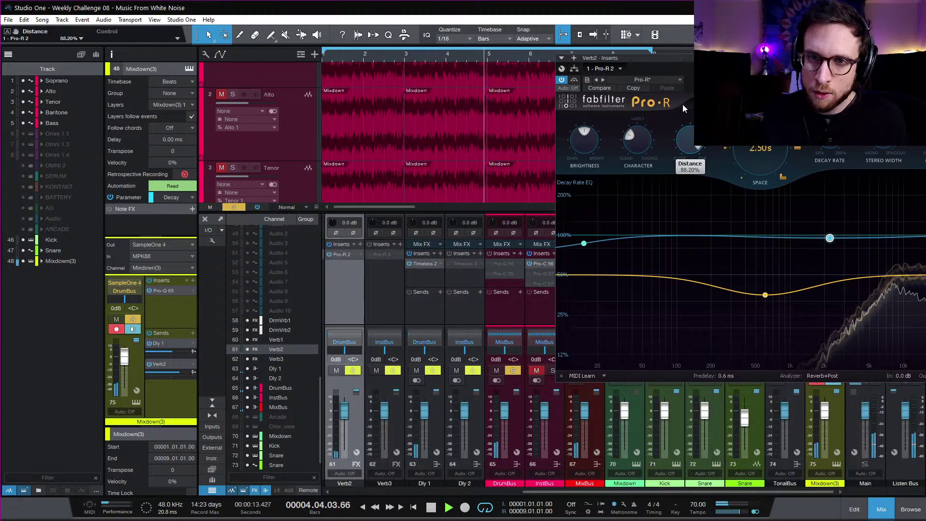
{"action": "left_click_drag", "start_coordinate": [584, 140], "coordinate": [600, 72]}
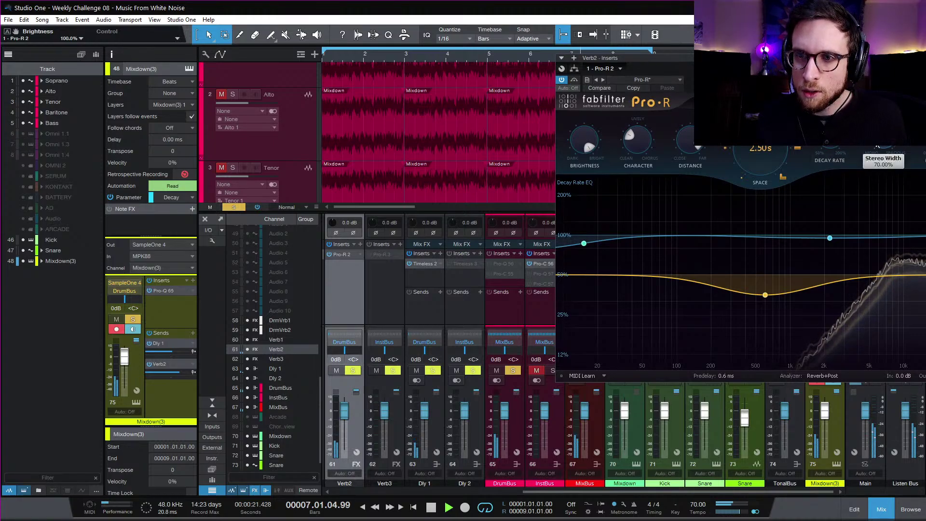
{"action": "left_click_drag", "start_coordinate": [884, 140], "coordinate": [884, 136]}
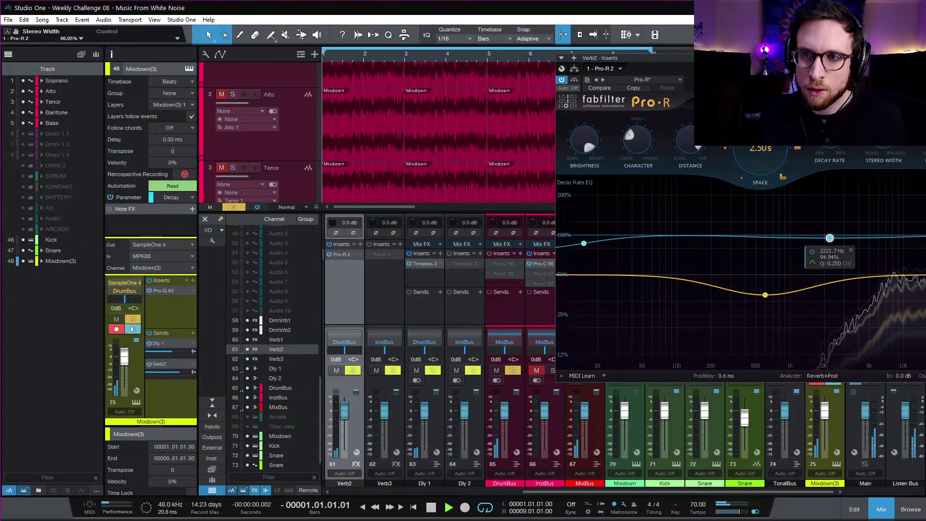
{"action": "left_click", "coordinate": [922, 57]}
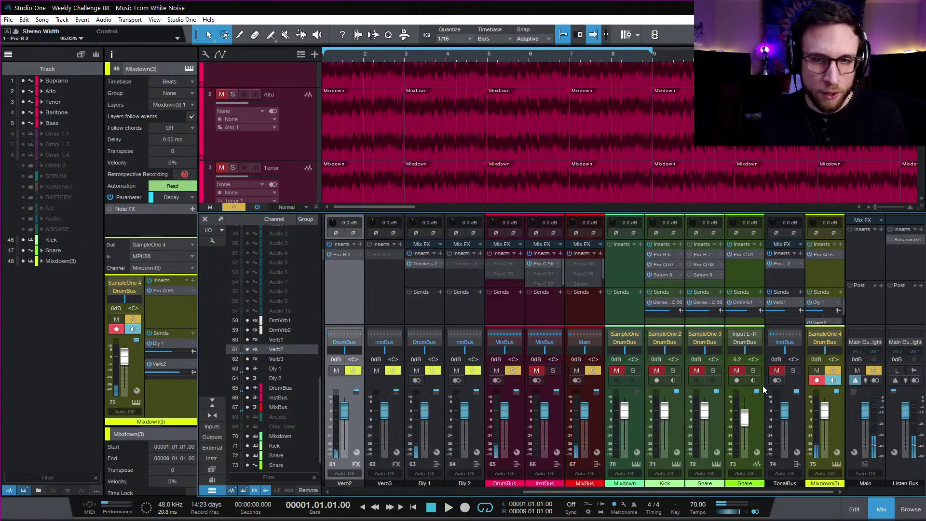
Step: Clear the Mixdown(3) solo and play the full mix
{"action": "key", "text": "s"}
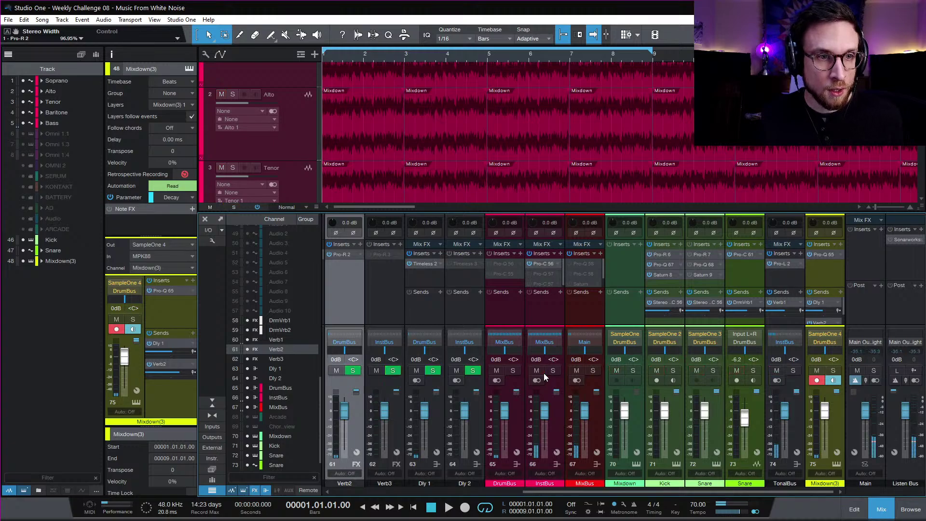
{"action": "key", "text": "space"}
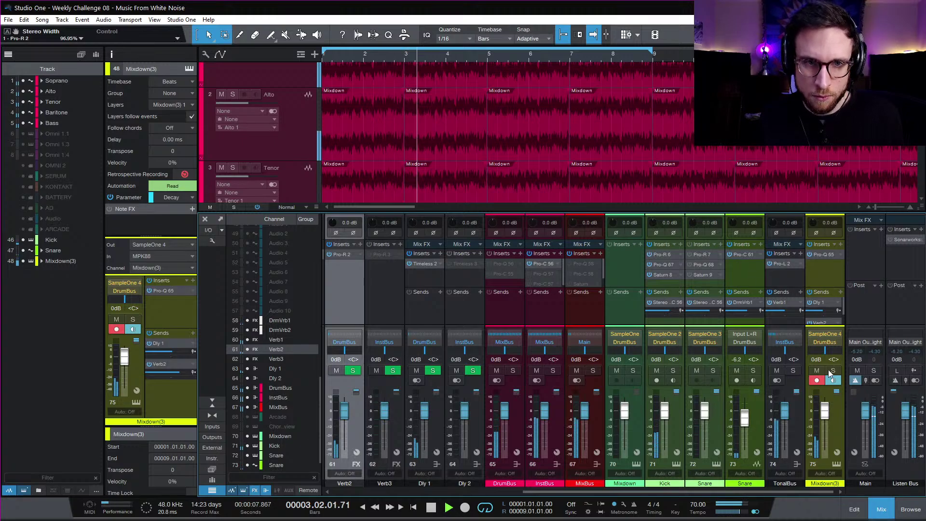
Step: Raise the Bass track's volume to -3.9 dB and show the mixer console
{"action": "key", "text": "F3"}
{"action": "left_click", "coordinate": [301, 359]}
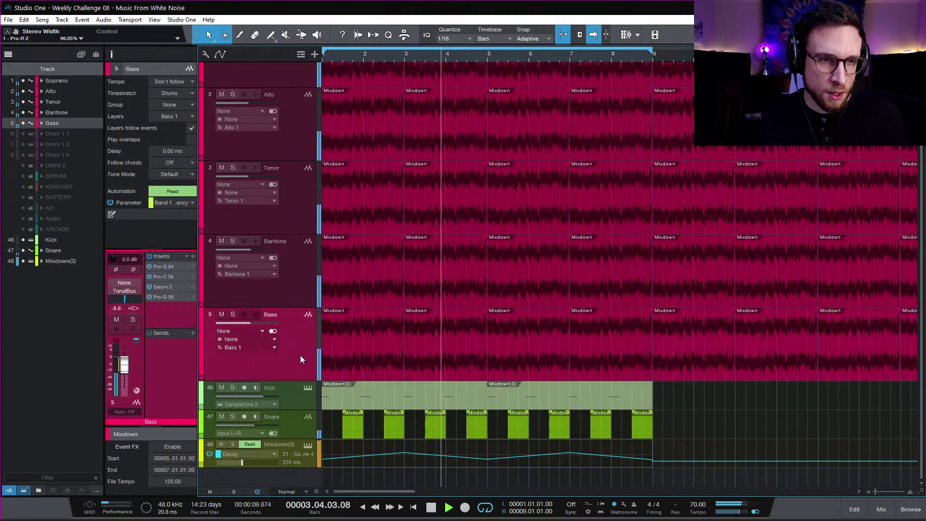
{"action": "left_click_drag", "start_coordinate": [124, 365], "coordinate": [125, 362]}
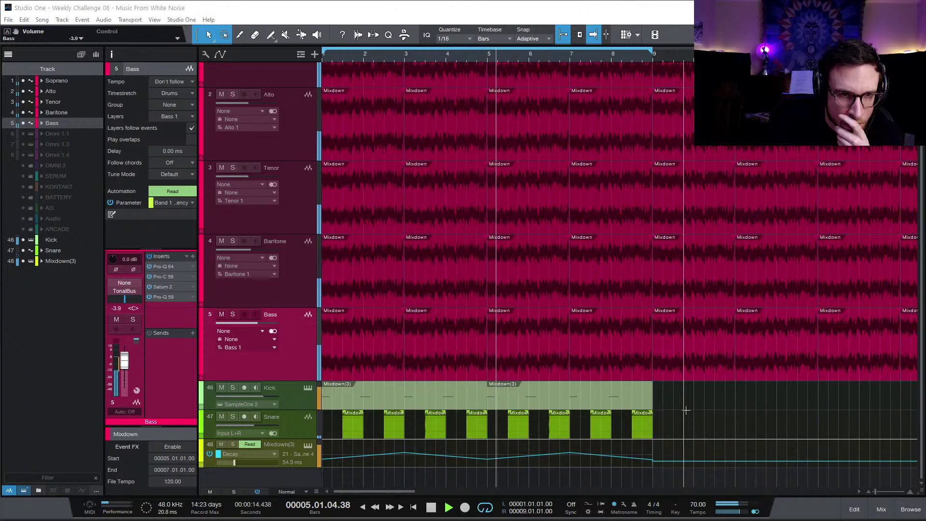
{"action": "left_click", "coordinate": [880, 510]}
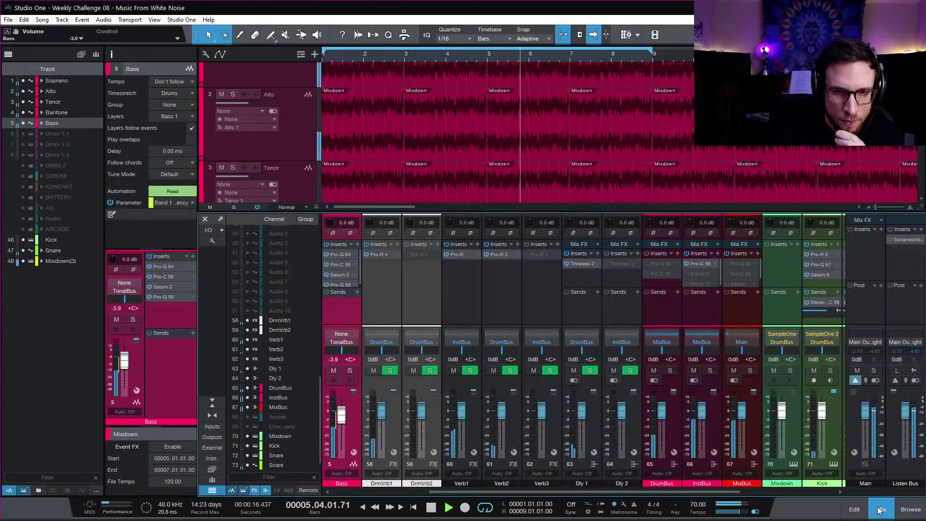
Step: Set the InstBus channel's sidechained Pro-C 2 compressor to the Clean style with a threshold of -29.93 dB
{"action": "double_click", "coordinate": [702, 264]}
{"action": "left_click", "coordinate": [384, 293]}
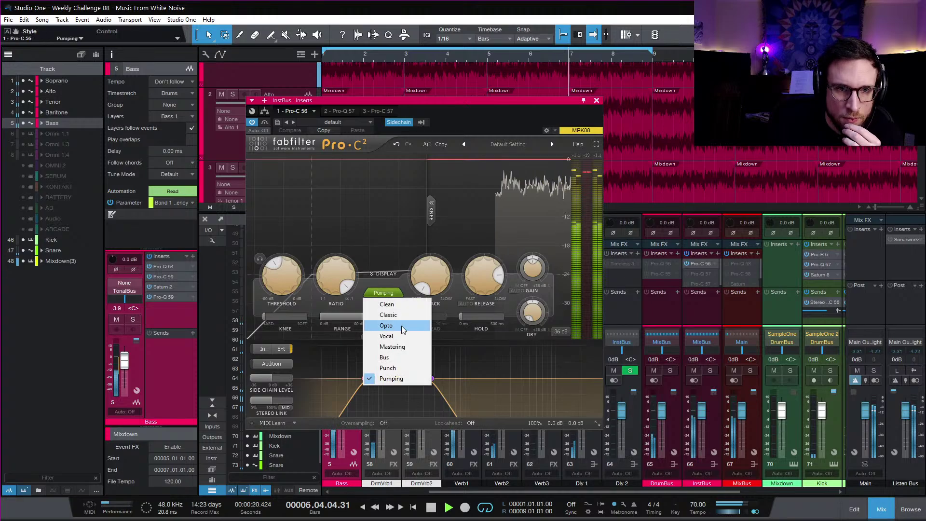
{"action": "left_click", "coordinate": [404, 306]}
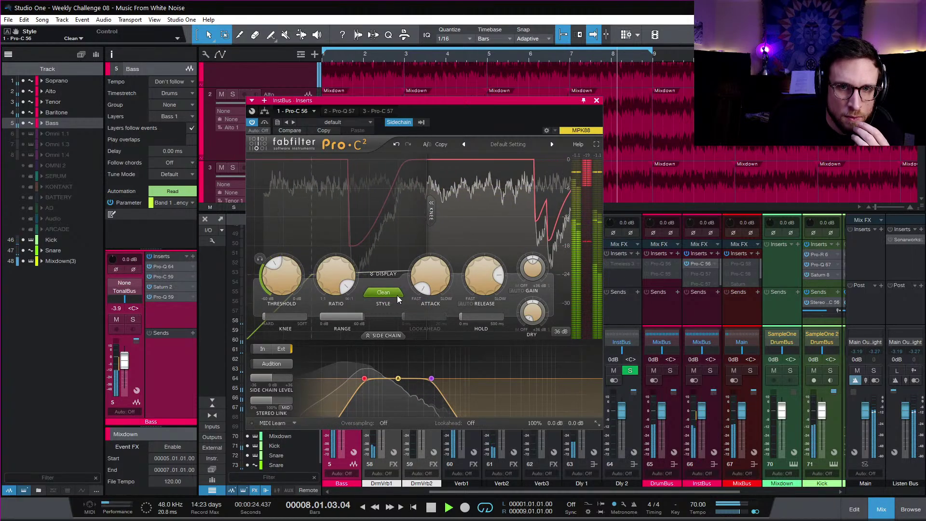
{"action": "mouse_move", "coordinate": [293, 283]}
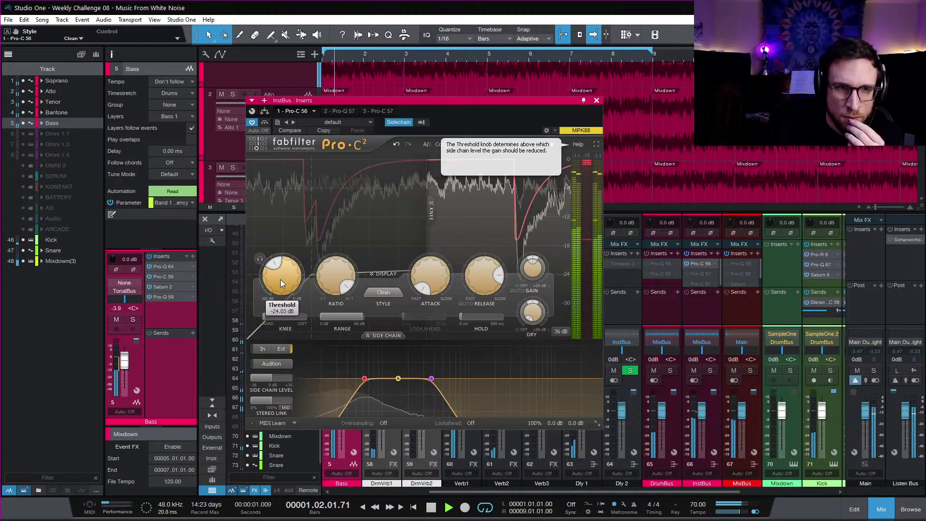
{"action": "left_click_drag", "start_coordinate": [280, 279], "coordinate": [274, 299]}
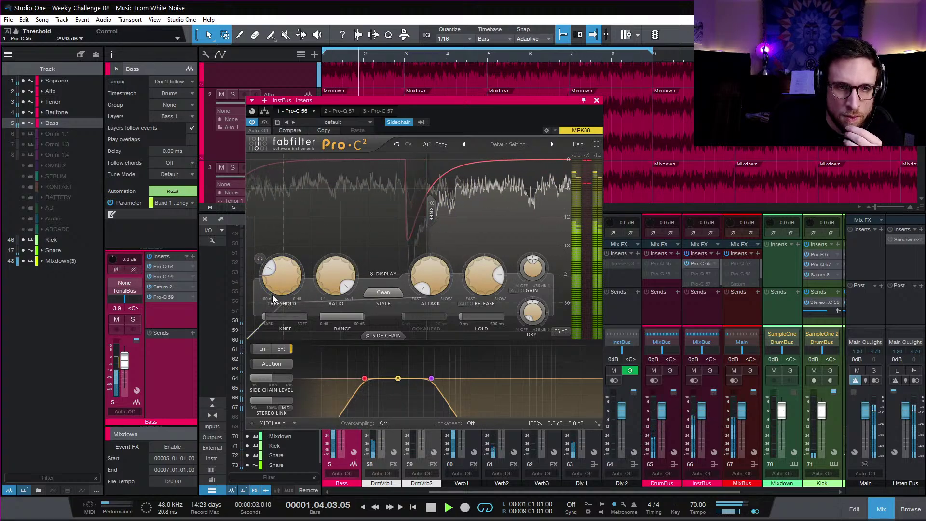
{"action": "mouse_move", "coordinate": [273, 295]}
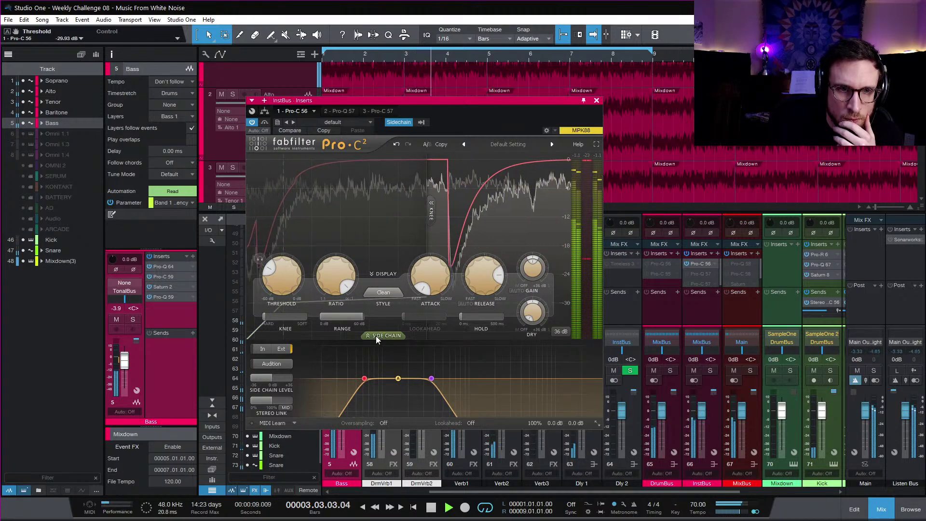
Step: Enable Lookahead on the InstBus Pro-C 2, set it to 0.43 ms, and close the plug-in
{"action": "left_click", "coordinate": [470, 423]}
{"action": "left_click", "coordinate": [484, 444]}
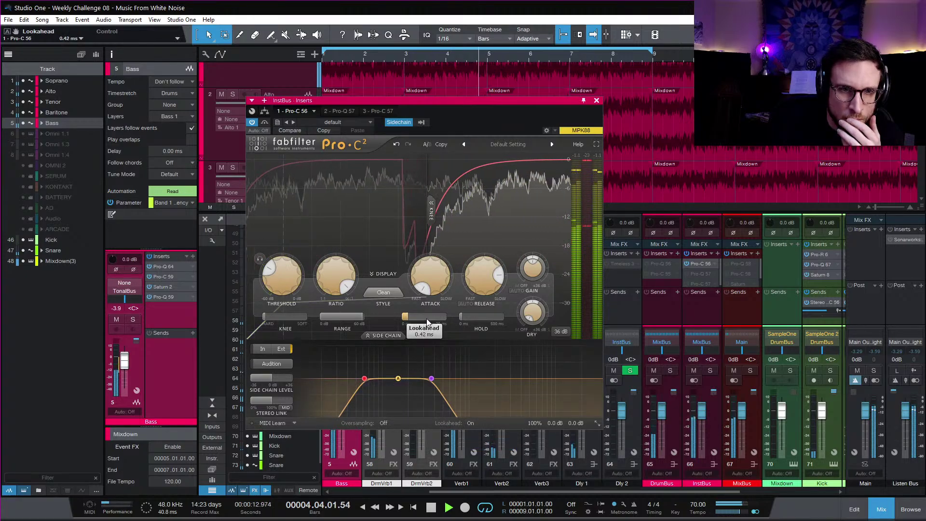
{"action": "left_click_drag", "start_coordinate": [427, 319], "coordinate": [427, 319]}
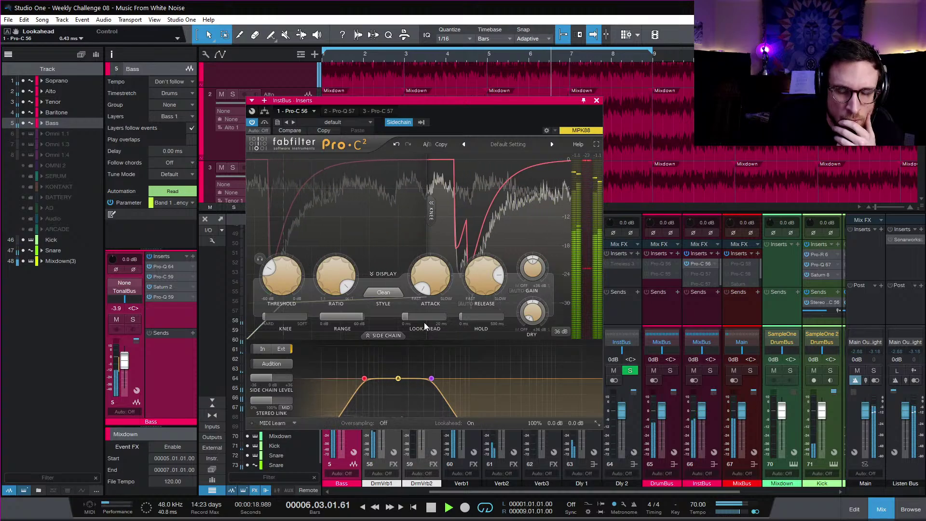
{"action": "left_click", "coordinate": [597, 100]}
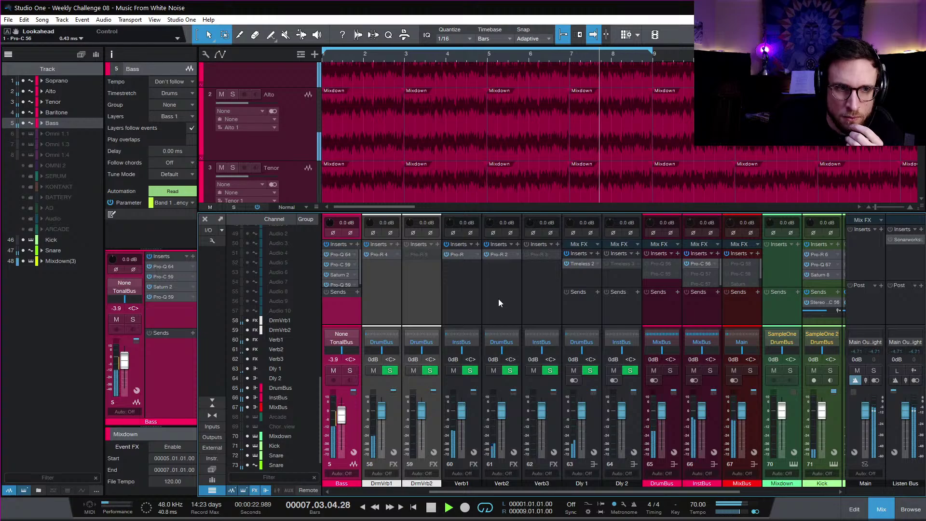
Step: Hide the mixer console, duplicate all Kick, Snare and Mixdown(3) events so the drums run through bar 17, and stop playback
{"action": "left_click", "coordinate": [883, 513]}
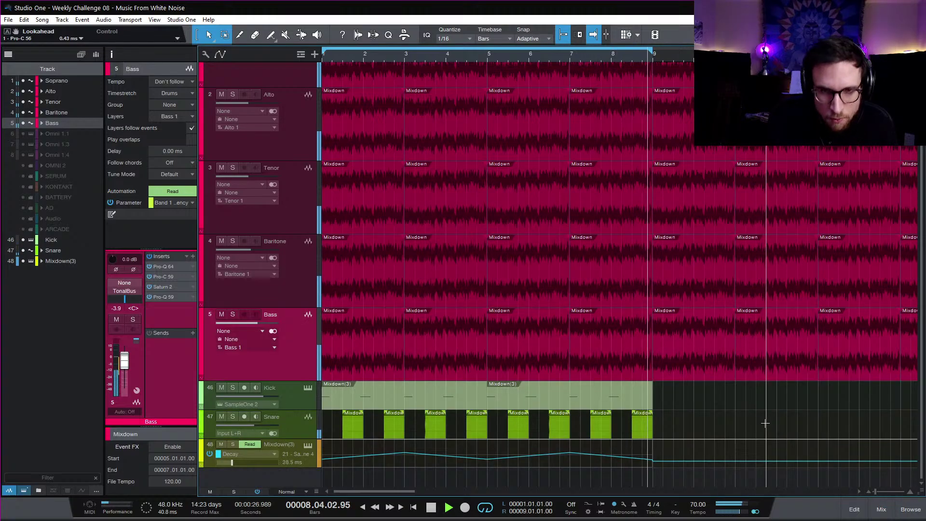
{"action": "key", "text": "w"}
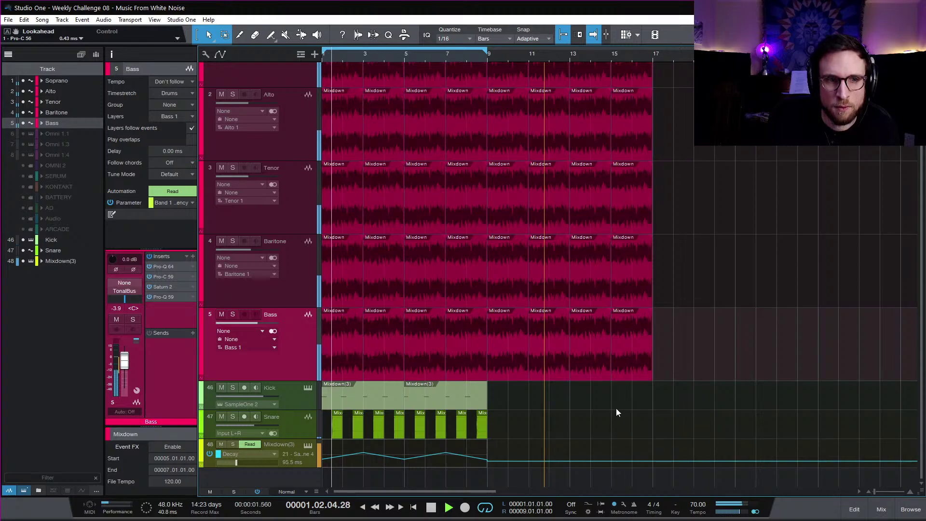
{"action": "scroll", "coordinate": [630, 407], "scroll_direction": "up", "scroll_amount": 1}
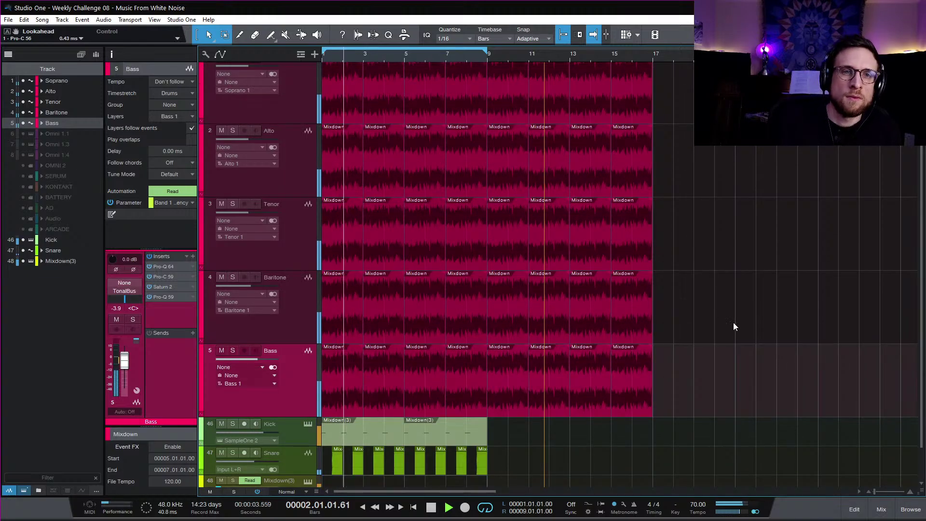
{"action": "scroll", "coordinate": [704, 319], "scroll_direction": "up", "scroll_amount": 1}
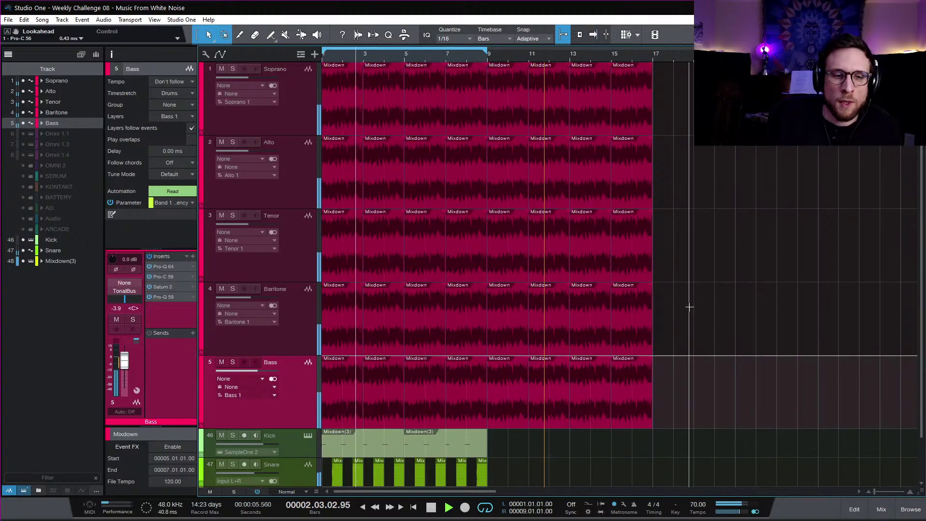
{"action": "key", "text": "a"}
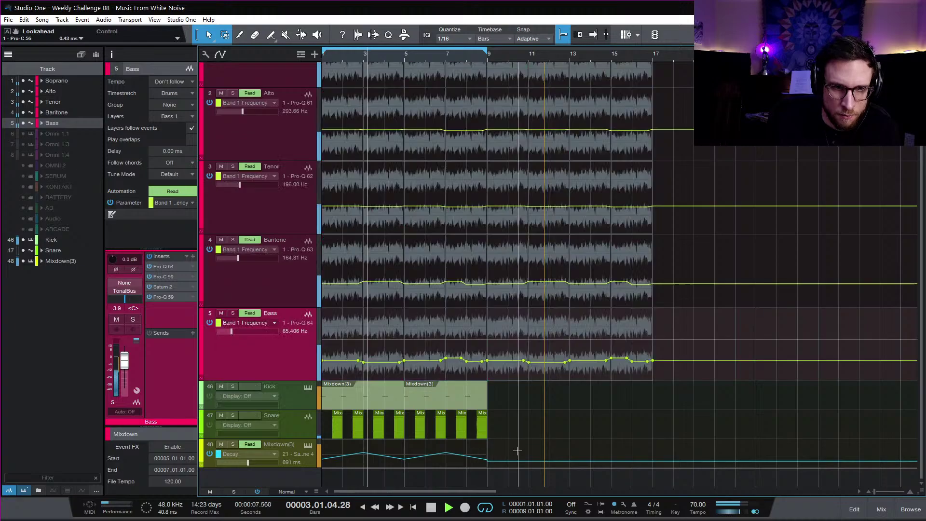
{"action": "key", "text": "a"}
{"action": "left_click_drag", "start_coordinate": [505, 462], "coordinate": [312, 395]}
{"action": "key", "text": "d"}
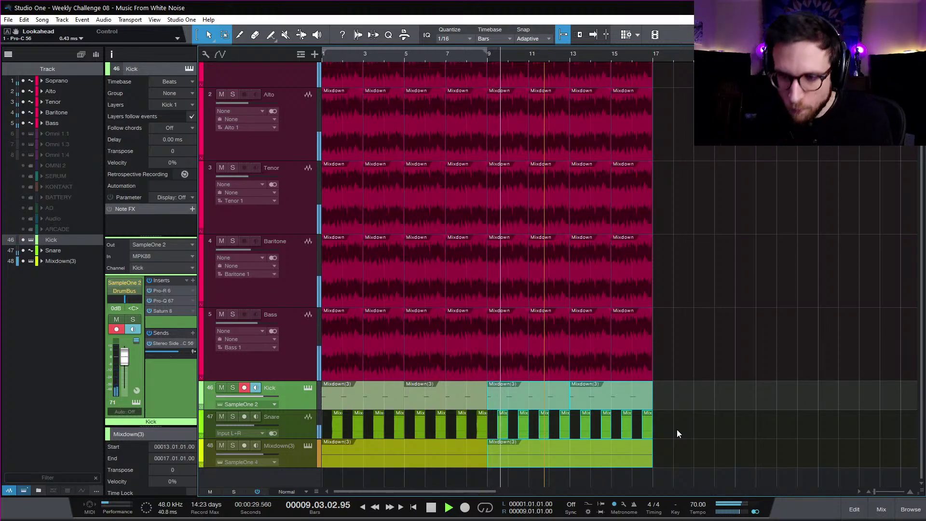
{"action": "key", "text": "space"}
{"action": "left_click", "coordinate": [675, 380]}
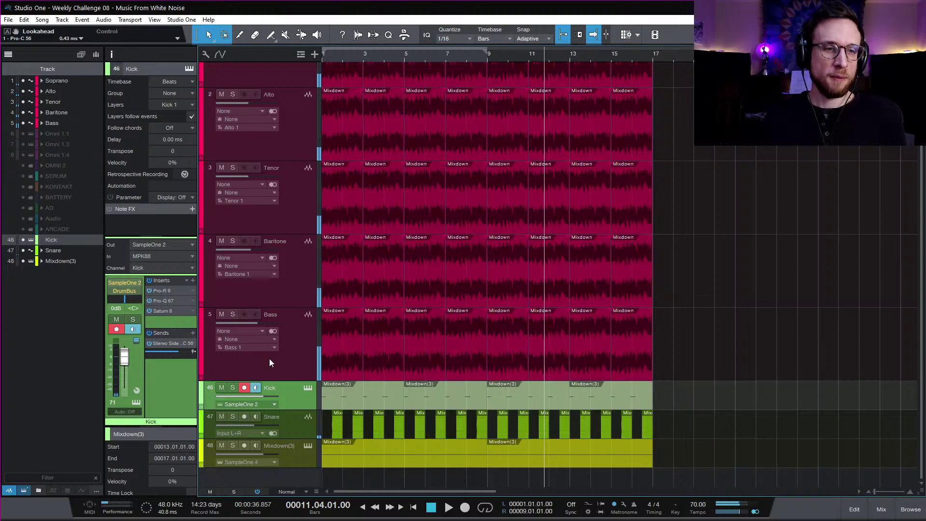
Step: Duplicate the Kick track completely, including its instrument and events
{"action": "left_click", "coordinate": [294, 361]}
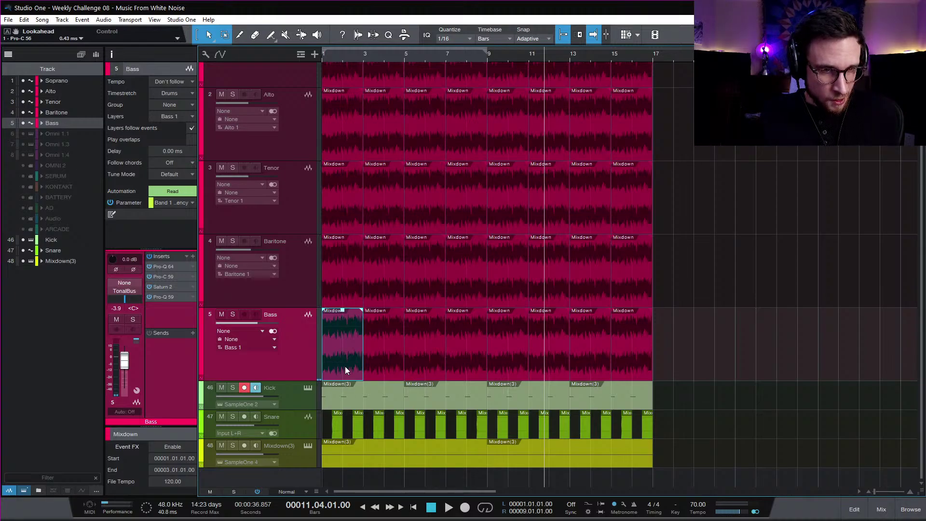
{"action": "left_click", "coordinate": [304, 403]}
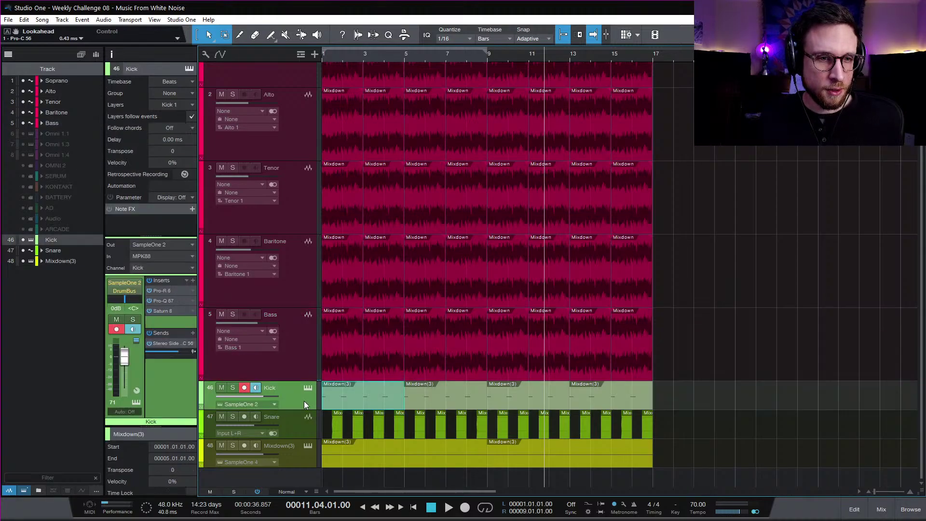
{"action": "right_click", "coordinate": [304, 402]}
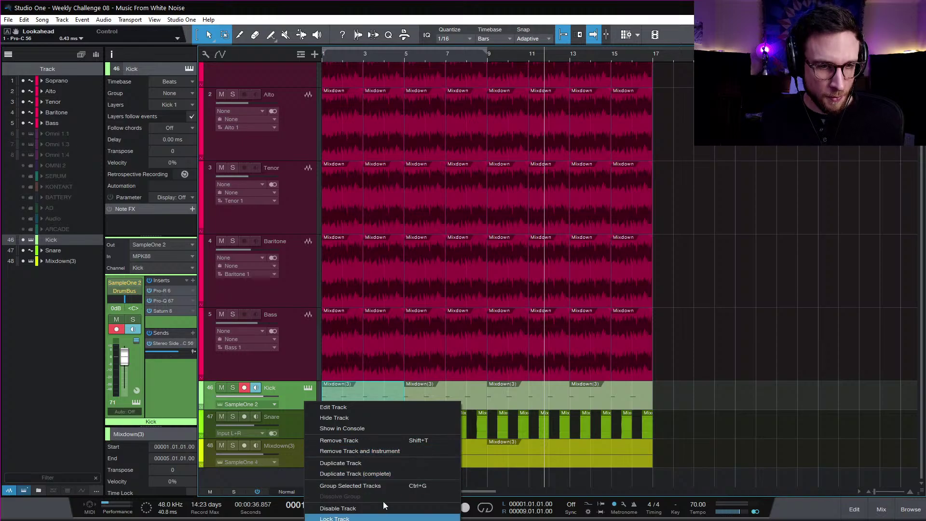
{"action": "left_click", "coordinate": [400, 471]}
Step: Rename the Mixdown(3) track as Hat
{"action": "left_click", "coordinate": [290, 476]}
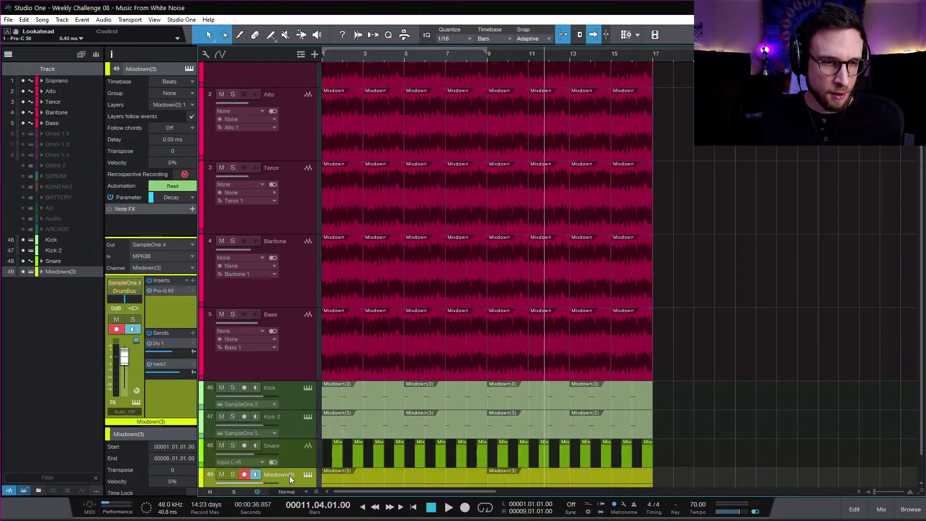
{"action": "double_click", "coordinate": [289, 476]}
{"action": "type", "text": "Hat"}
{"action": "key", "text": "Return"}
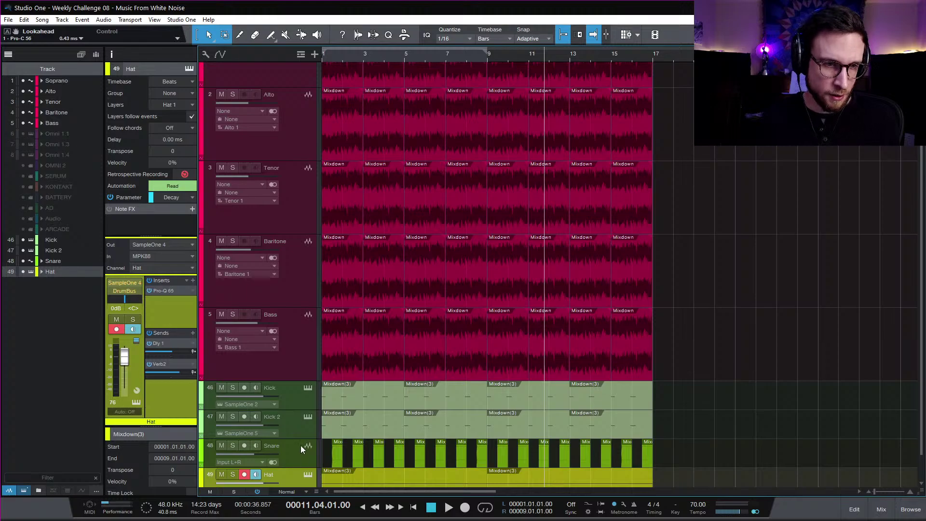
Step: Rename the Kick 2 track as Pluck
{"action": "left_click", "coordinate": [295, 463]}
{"action": "scroll", "coordinate": [280, 449], "scroll_direction": "down", "scroll_amount": 1}
{"action": "left_click", "coordinate": [287, 402]}
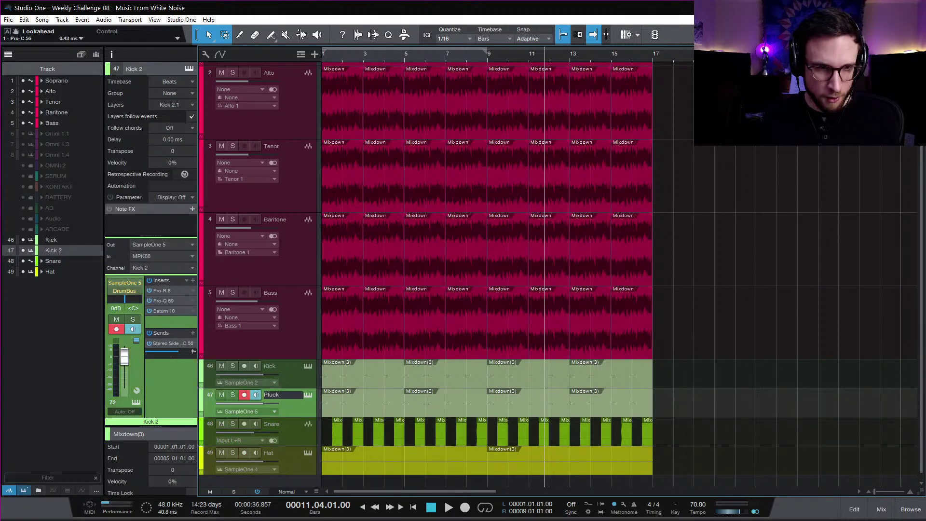
Step: Delete all events on the Pluck track and bypass the track's inserts and sends
{"action": "left_click_drag", "start_coordinate": [678, 405], "coordinate": [169, 386]}
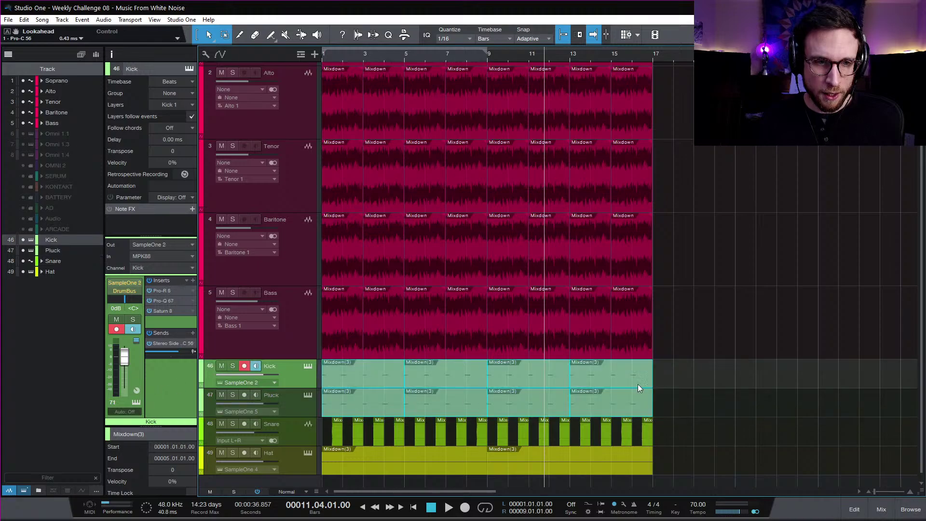
{"action": "left_click", "coordinate": [660, 406]}
{"action": "left_click_drag", "start_coordinate": [669, 406], "coordinate": [313, 403]}
{"action": "key", "text": "Delete"}
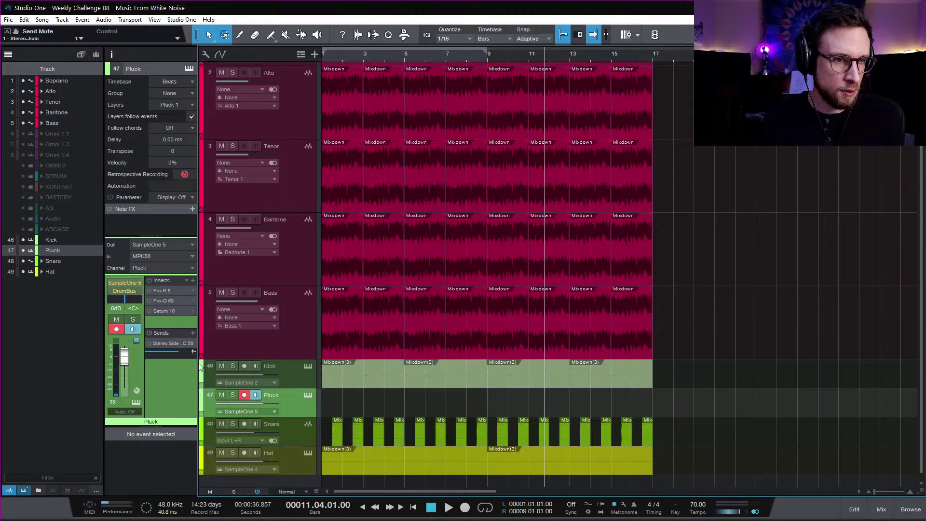
Step: Open the Pluck track's SampleOne XT, briefly play the song, and set the sample's root note to E 2
{"action": "left_click", "coordinate": [307, 395]}
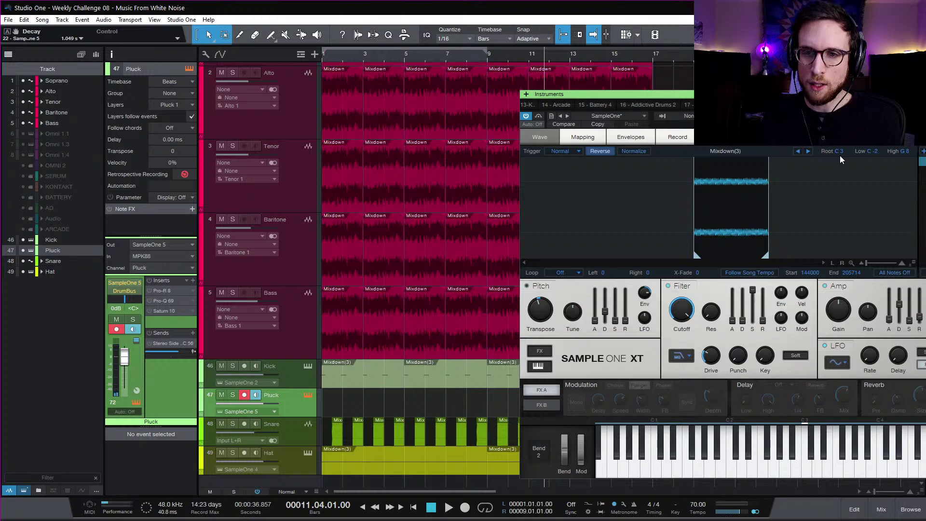
{"action": "key", "text": "space"}
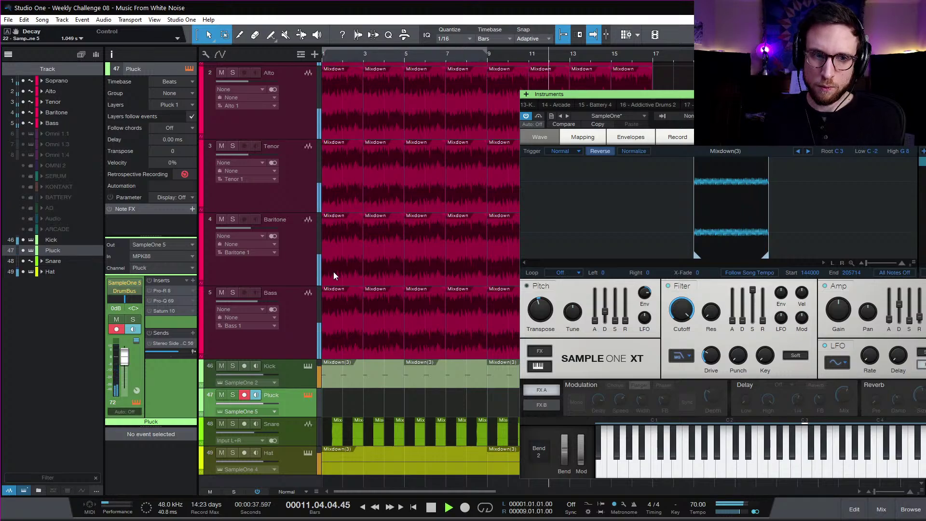
{"action": "key", "text": "space"}
{"action": "key", "text": "Home"}
{"action": "key", "text": "space"}
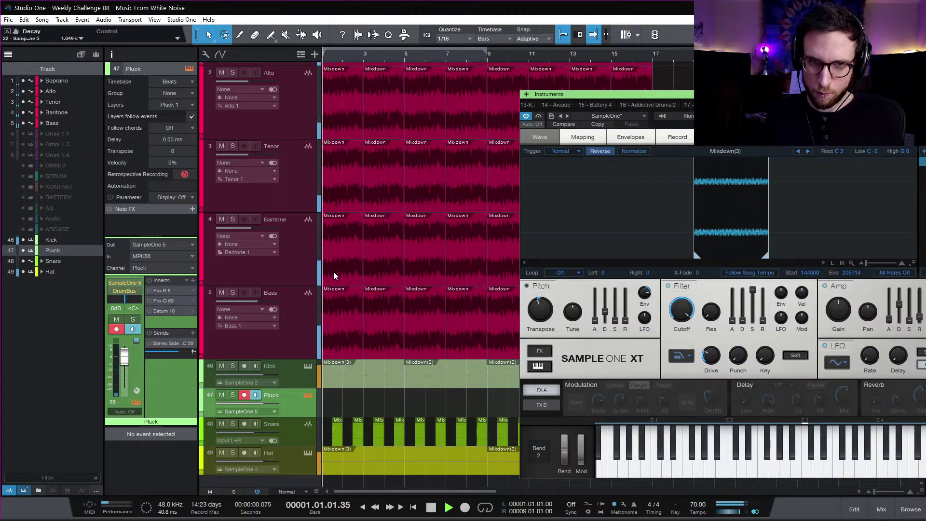
{"action": "key", "text": "space"}
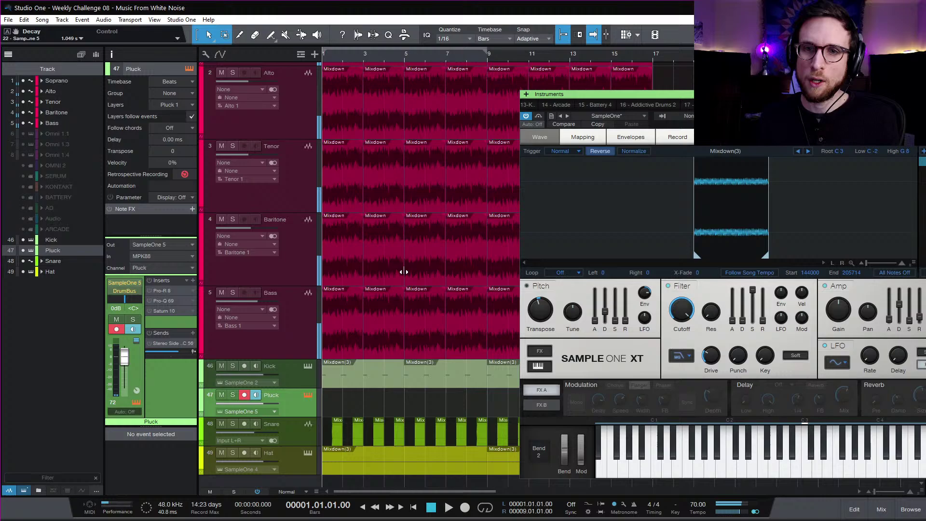
{"action": "left_click", "coordinate": [836, 150]}
{"action": "type", "text": "e2"}
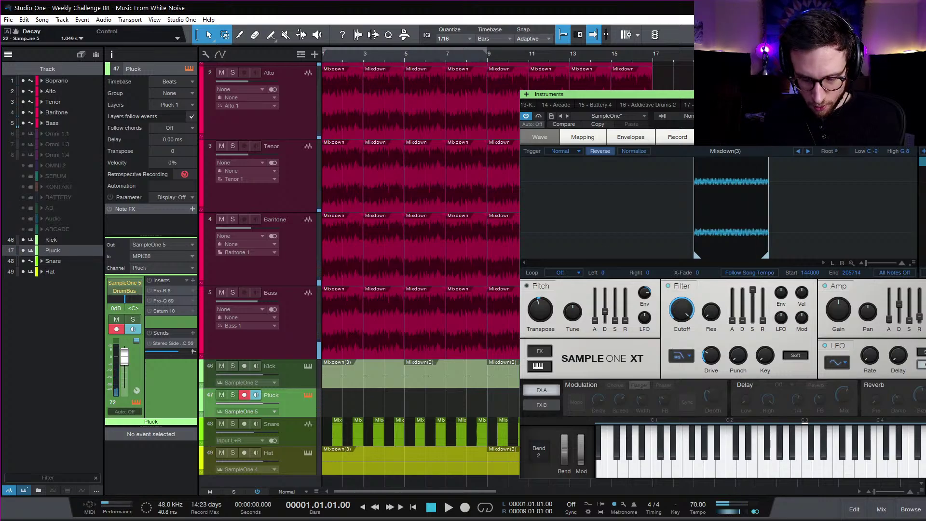
{"action": "key", "text": "Return"}
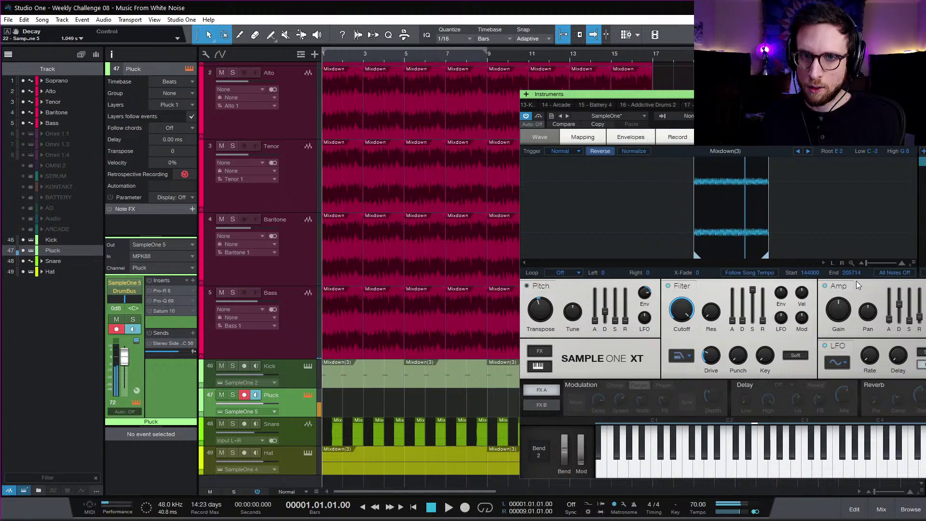
Step: Set the Pluck sampler's amp release to 28.9 ms and the sample start to 147159, and close the instrument
{"action": "left_click_drag", "start_coordinate": [919, 316], "coordinate": [922, 305]}
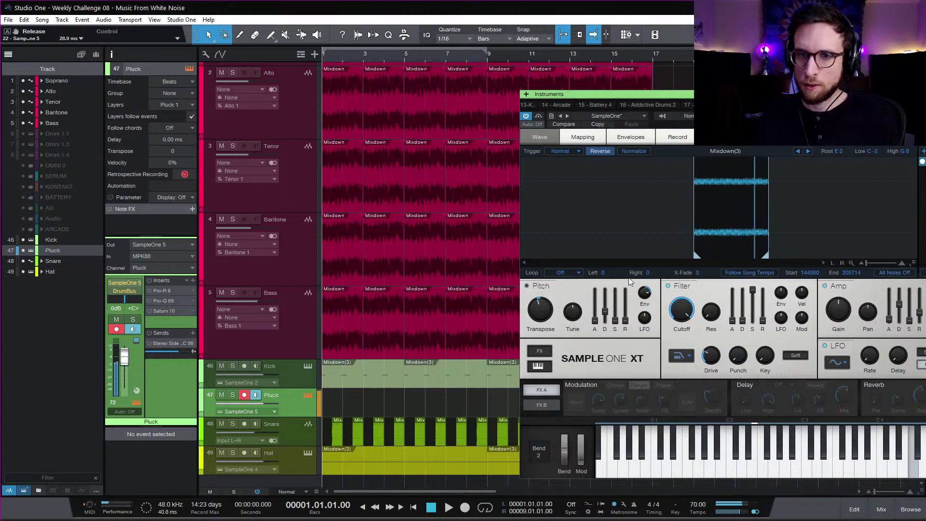
{"action": "left_click", "coordinate": [774, 273]}
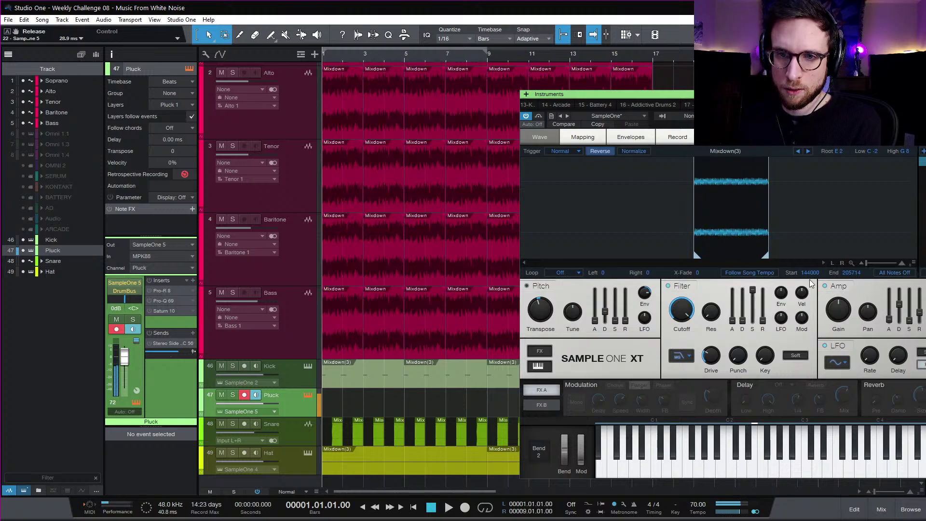
{"action": "mouse_move", "coordinate": [697, 255]}
{"action": "left_mouse_down"}
{"action": "mouse_move", "coordinate": [666, 257]}
{"action": "mouse_move", "coordinate": [718, 258]}
{"action": "mouse_move", "coordinate": [701, 257]}
{"action": "left_mouse_up"}
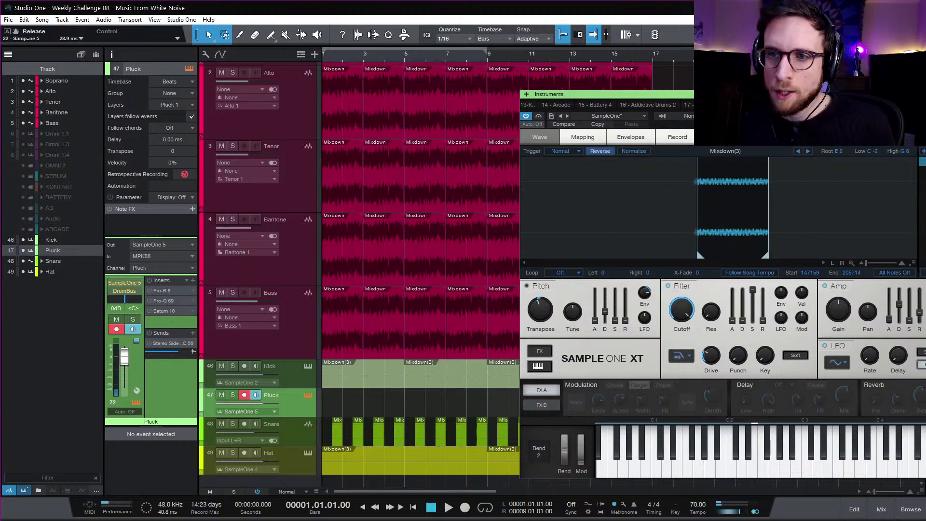
{"action": "key", "text": "Escape"}
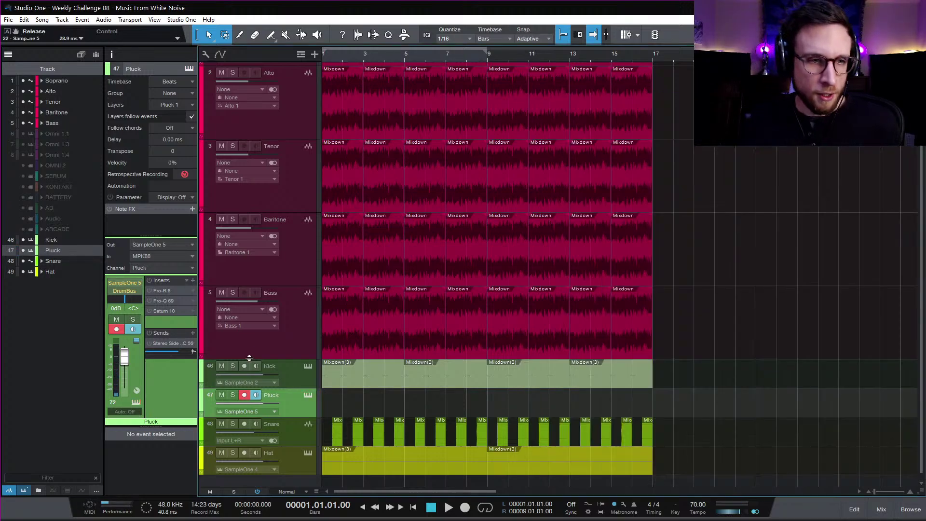
Step: Remove the Pluck track together with its instrument
{"action": "right_click", "coordinate": [303, 406]}
{"action": "left_click", "coordinate": [359, 456]}
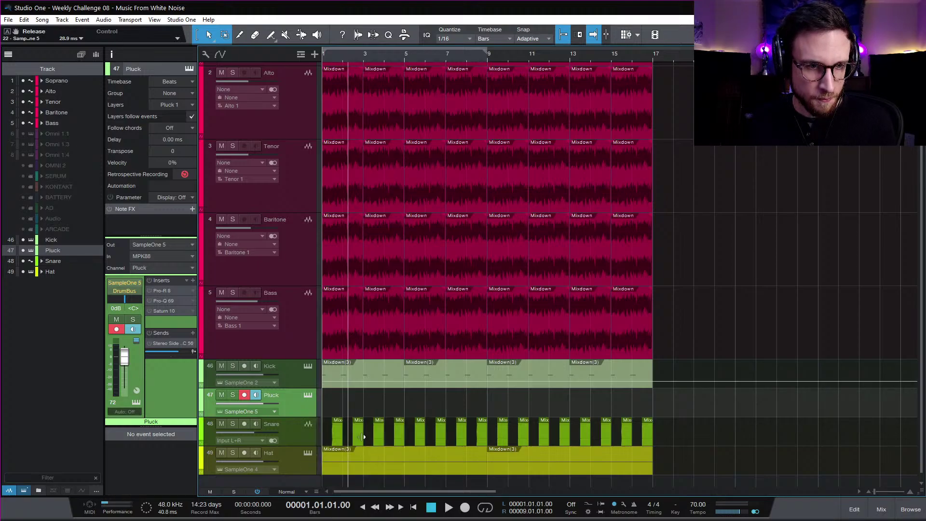
Step: Solo the Bass track and play it
{"action": "left_click", "coordinate": [341, 359]}
{"action": "left_click", "coordinate": [233, 314]}
{"action": "key", "text": "space"}
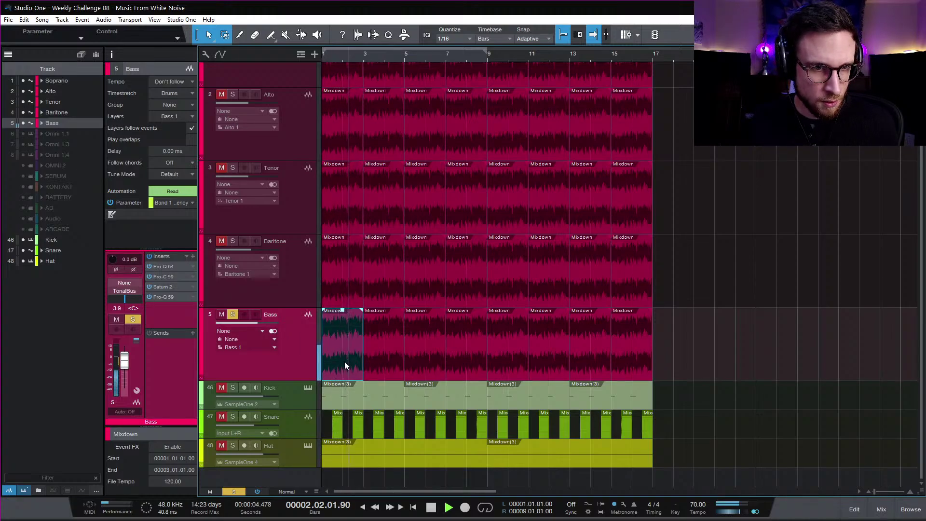
Step: Stop the Bass playback and audition the Tenor track's first event in solo
{"action": "key", "text": "space"}
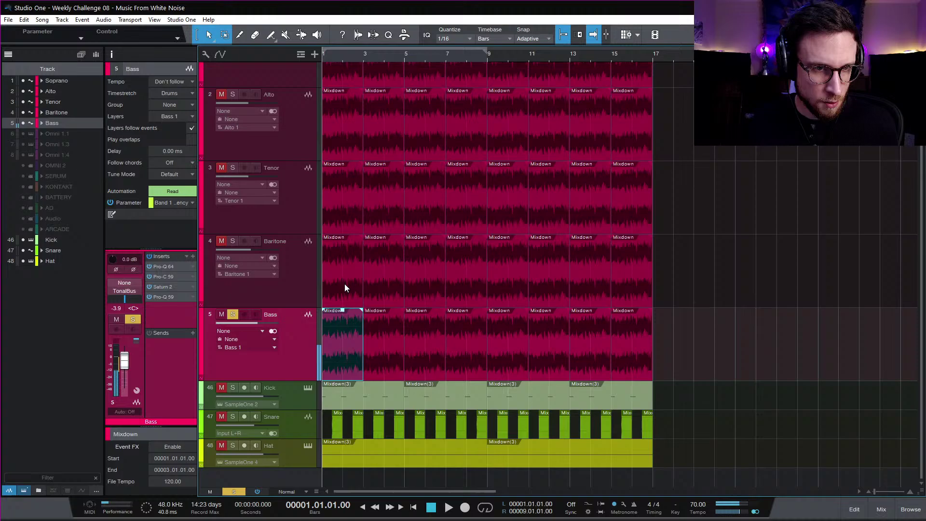
{"action": "left_click", "coordinate": [346, 220]}
{"action": "key", "text": "space"}
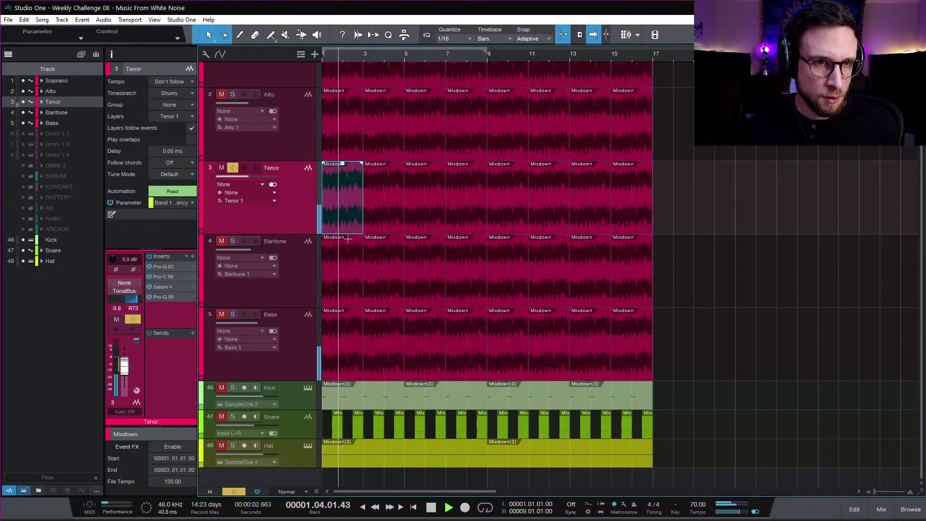
{"action": "key", "text": "space"}
Step: Mix down the Bass track's first event to a new audio track and send the result to a new SampleOne
{"action": "left_click", "coordinate": [343, 354]}
{"action": "right_click", "coordinate": [343, 354]}
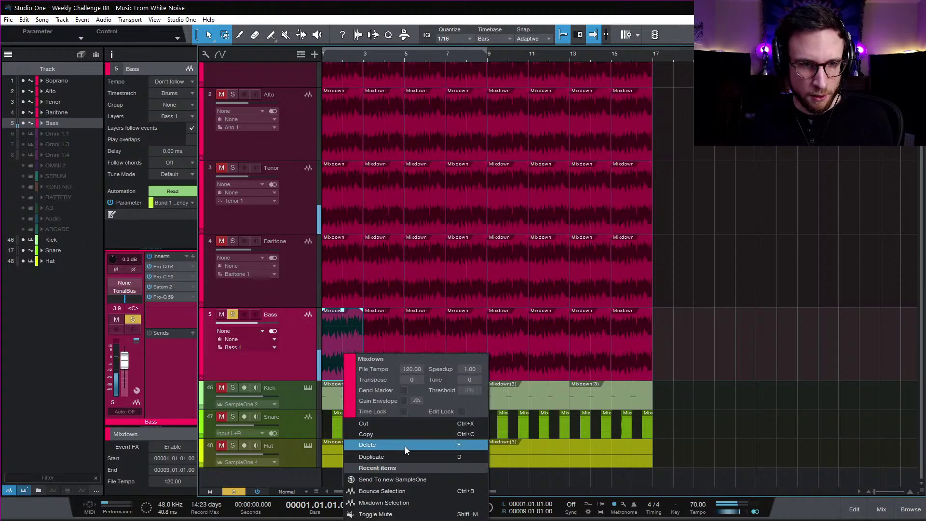
{"action": "left_click", "coordinate": [397, 505]}
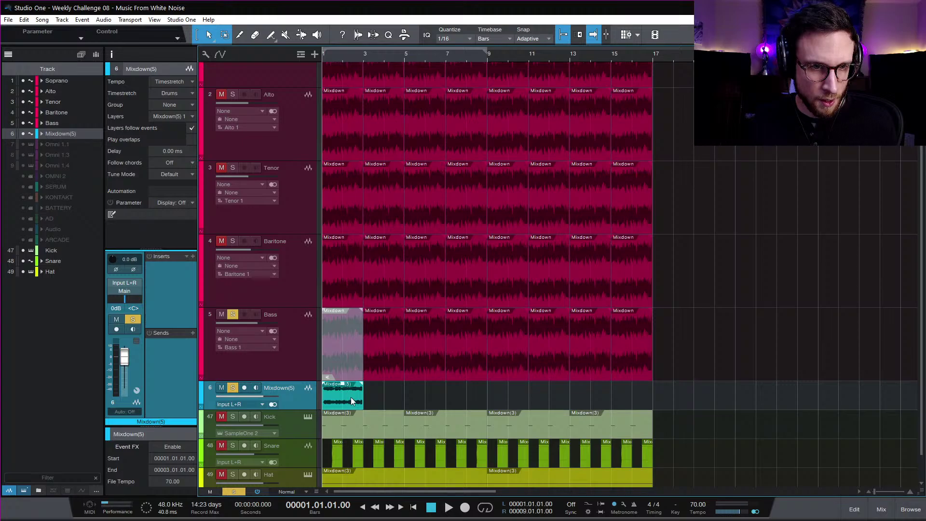
{"action": "right_click", "coordinate": [352, 402]}
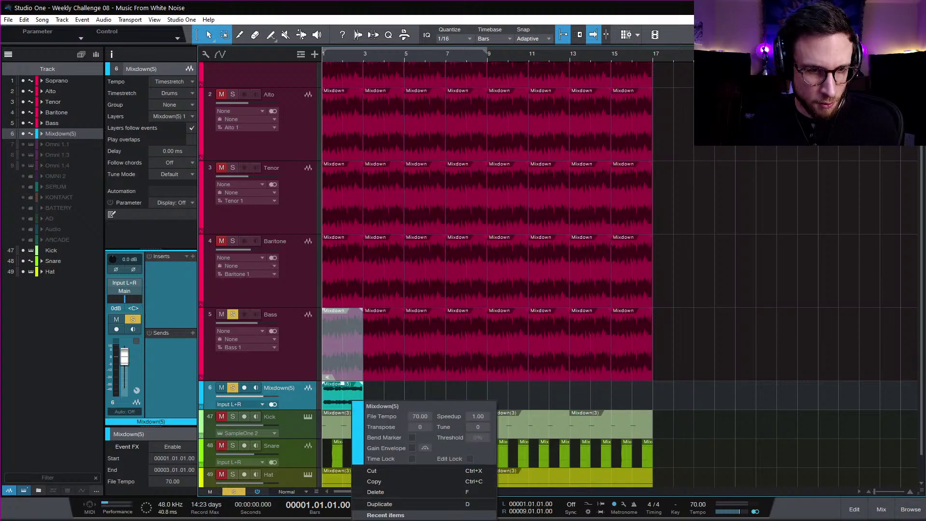
{"action": "left_click", "coordinate": [394, 517]}
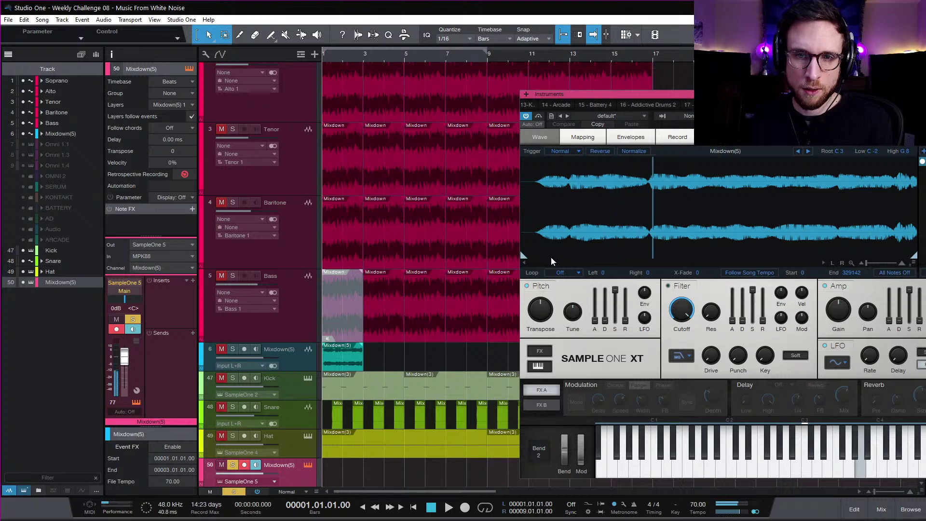
Step: Set the new sampler's sample start to 113592, its amp decay to 163 ms and its root note to E 2
{"action": "mouse_move", "coordinate": [523, 258]}
{"action": "left_mouse_down"}
{"action": "mouse_move", "coordinate": [787, 251]}
{"action": "mouse_move", "coordinate": [661, 257]}
{"action": "left_mouse_up"}
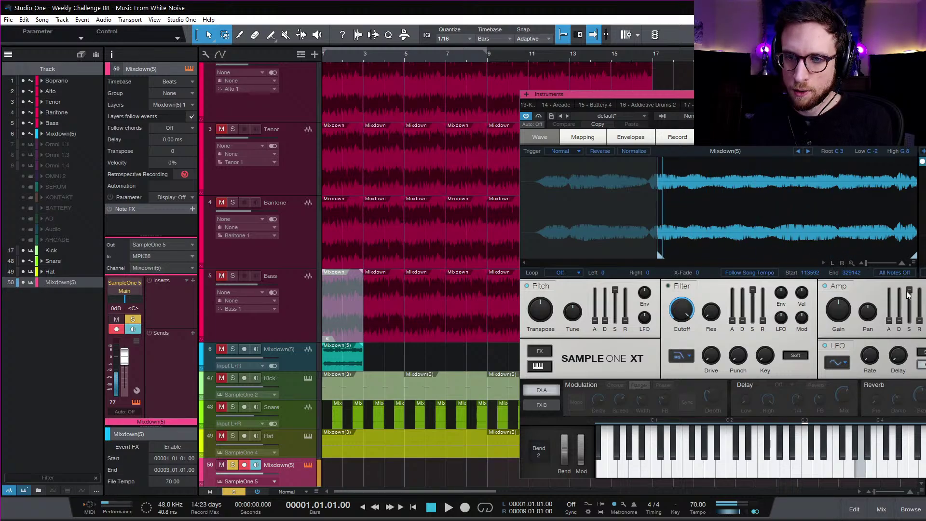
{"action": "left_click_drag", "start_coordinate": [900, 319], "coordinate": [900, 309]}
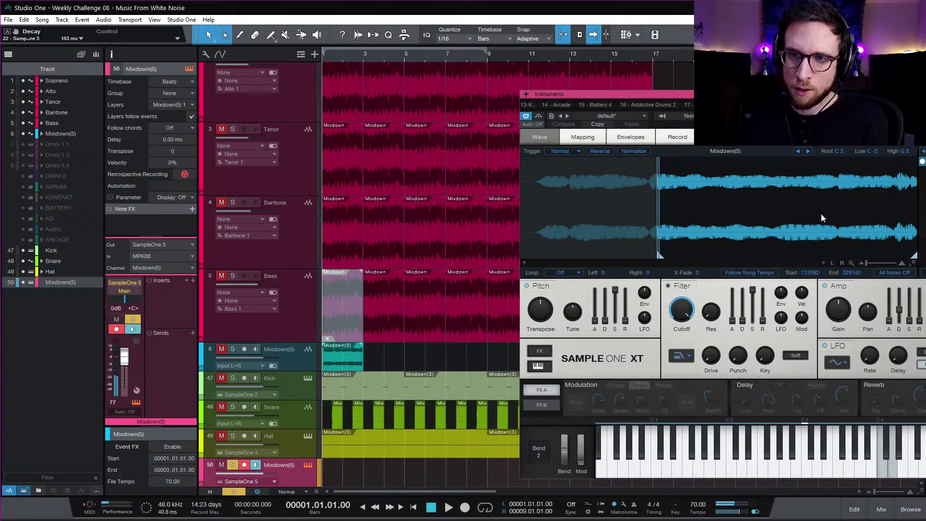
{"action": "left_click", "coordinate": [838, 150]}
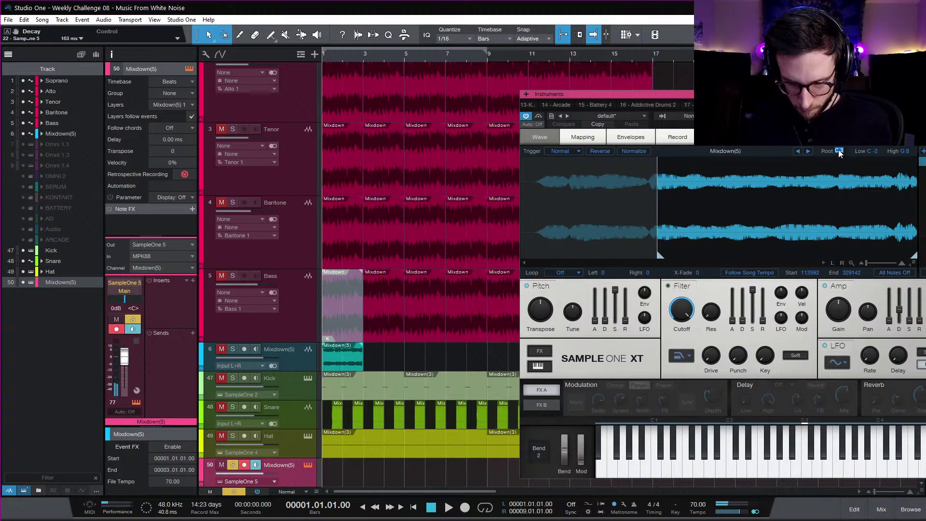
{"action": "type", "text": "e2"}
{"action": "key", "text": "Return"}
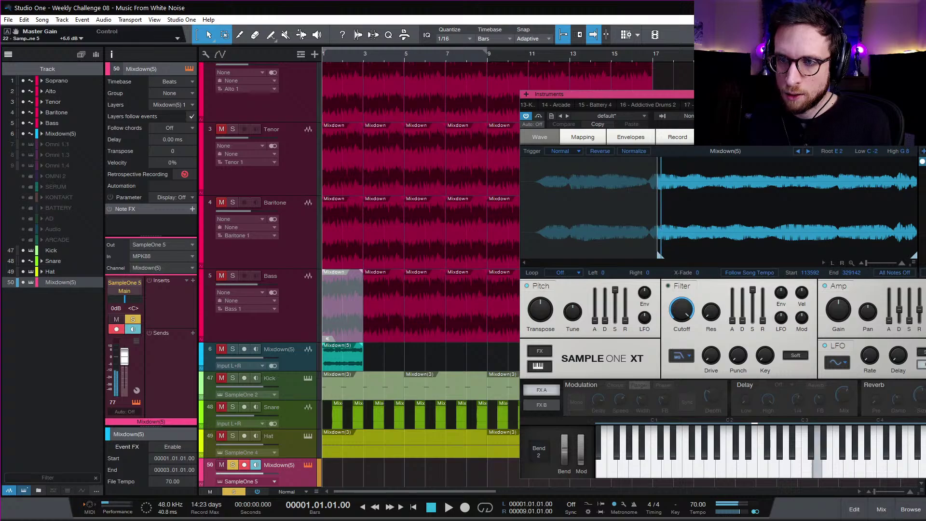
Step: Shape the sampler's amp envelope with a 0.09 ms attack, 547 ms release and 143 ms decay
{"action": "left_click_drag", "start_coordinate": [890, 324], "coordinate": [892, 314]}
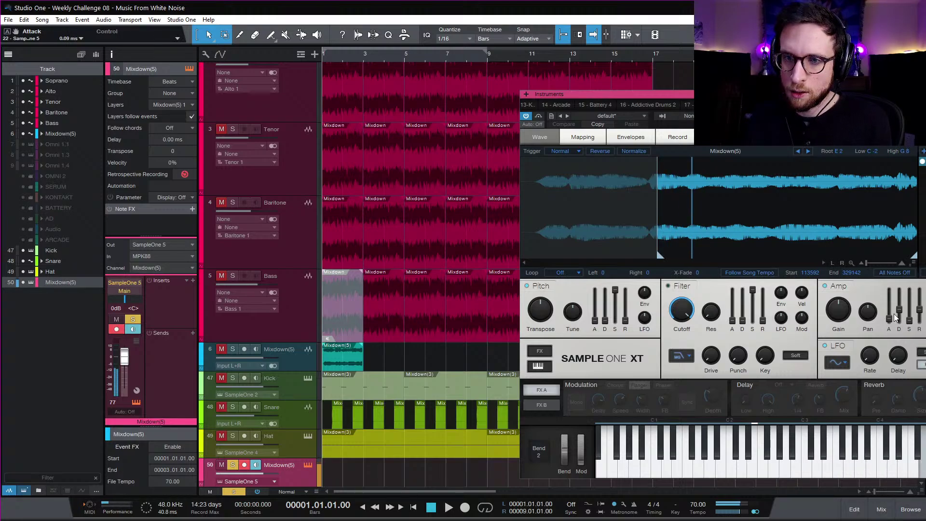
{"action": "left_click_drag", "start_coordinate": [899, 311], "coordinate": [903, 303]}
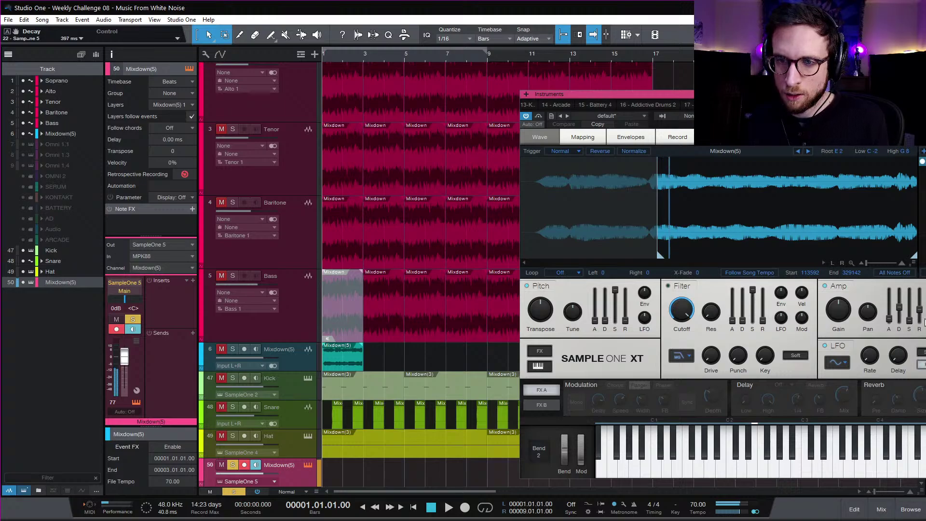
{"action": "left_click_drag", "start_coordinate": [921, 315], "coordinate": [921, 323]}
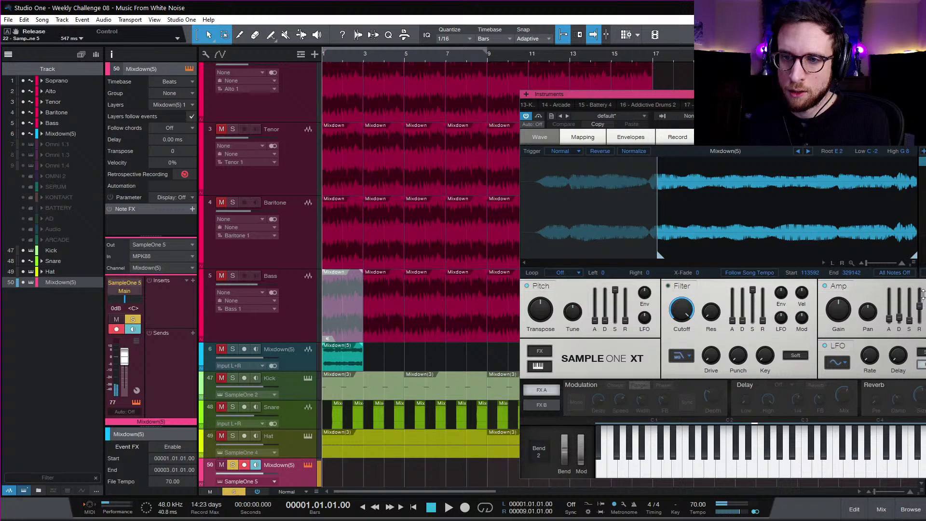
{"action": "left_click_drag", "start_coordinate": [899, 319], "coordinate": [901, 289]}
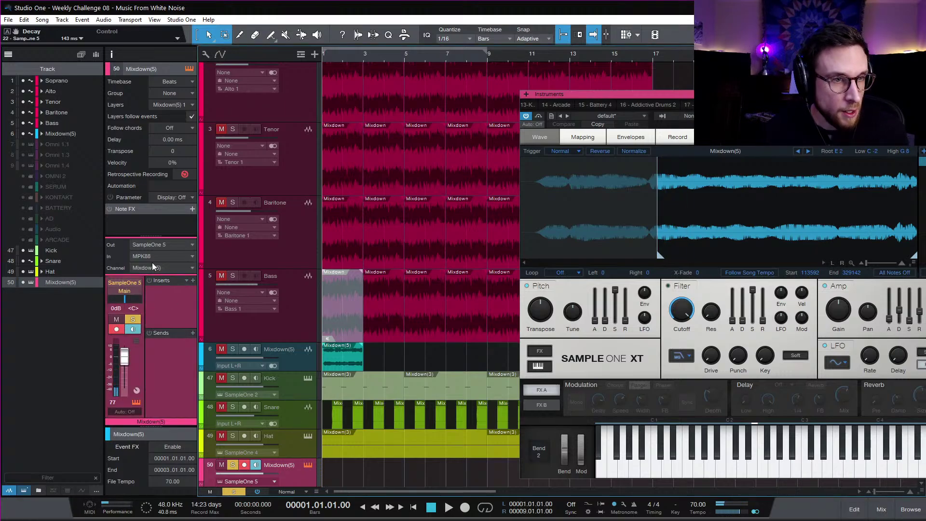
Step: Route the new sampler channel to InstBus and add a send to Verb1
{"action": "left_click", "coordinate": [141, 293]}
{"action": "left_click", "coordinate": [163, 344]}
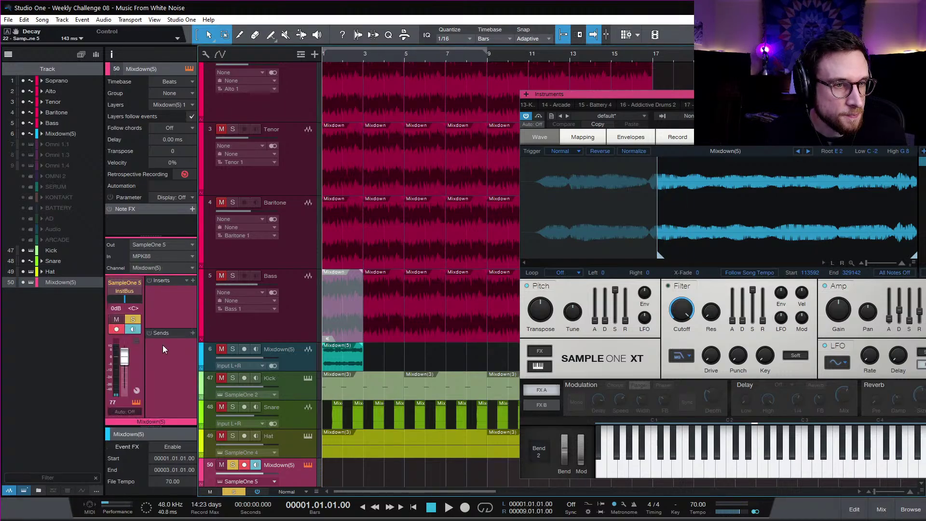
{"action": "left_click", "coordinate": [193, 334]}
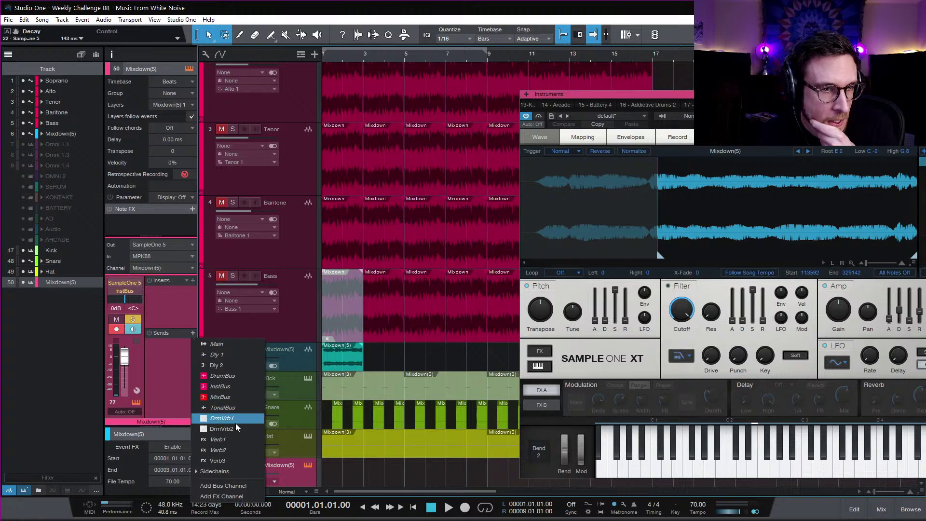
{"action": "left_click", "coordinate": [241, 437]}
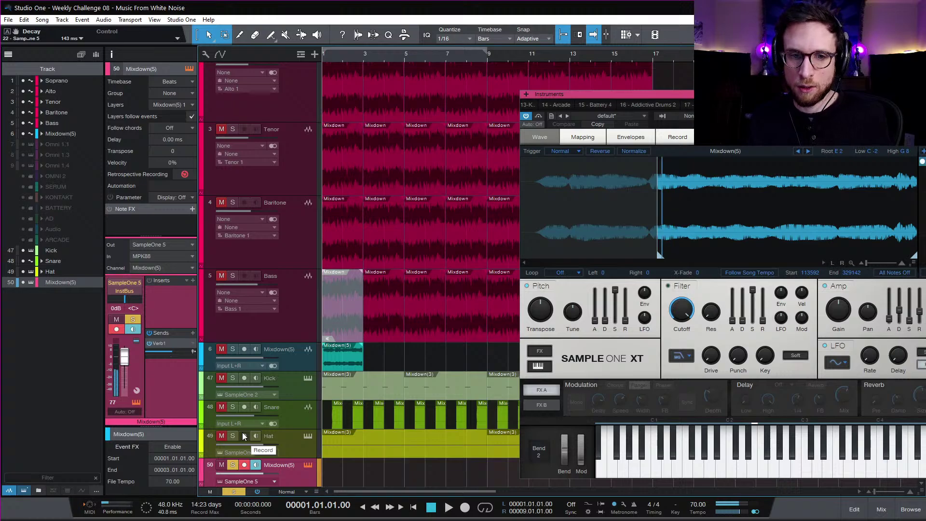
Step: Clear all track solos and play the song through to try the pluck sound against the full mix
{"action": "key", "text": "space"}
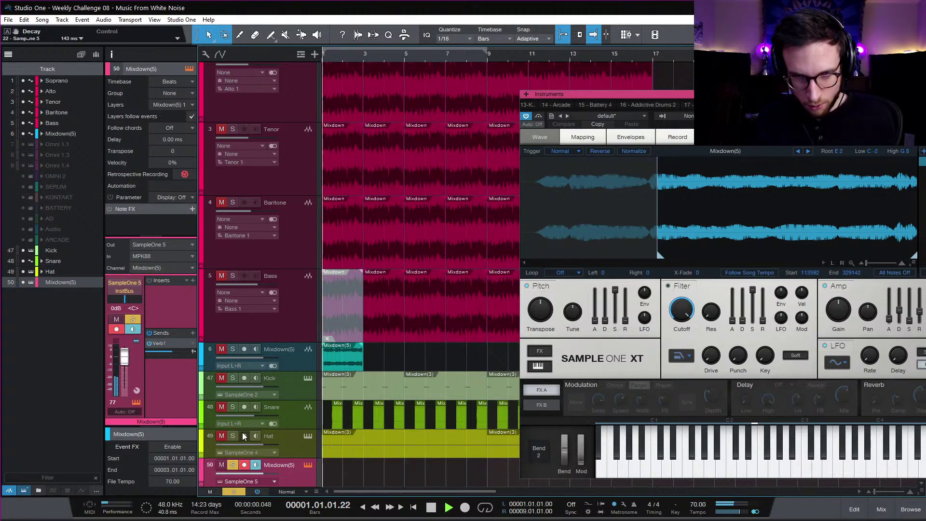
{"action": "key", "text": "space"}
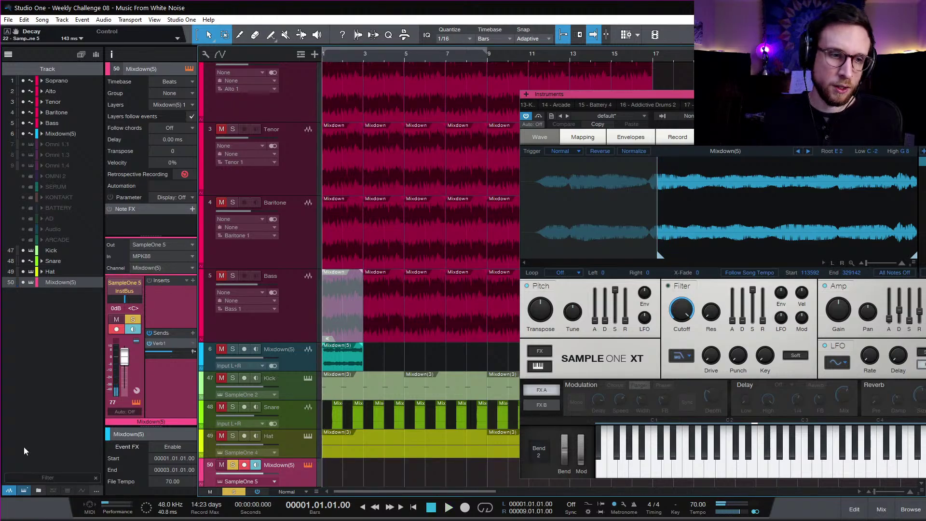
{"action": "left_click", "coordinate": [236, 491]}
{"action": "key", "text": "space"}
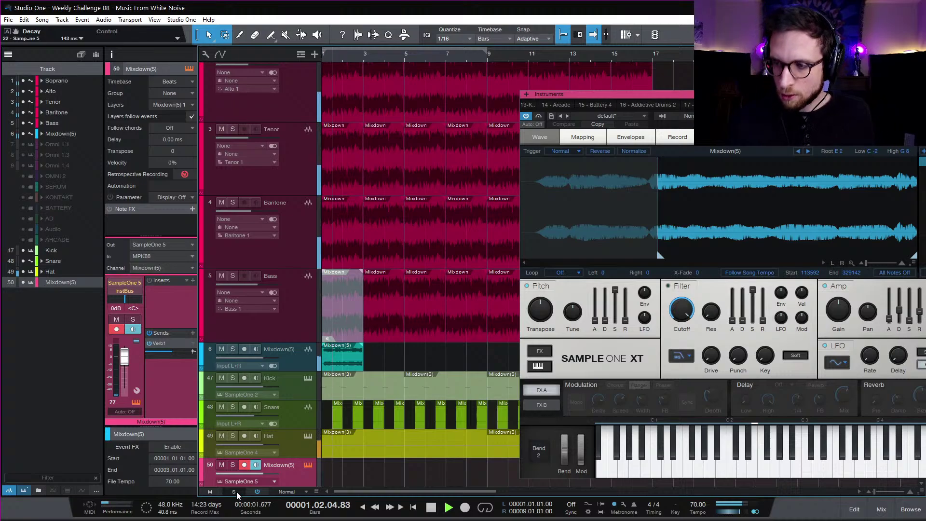
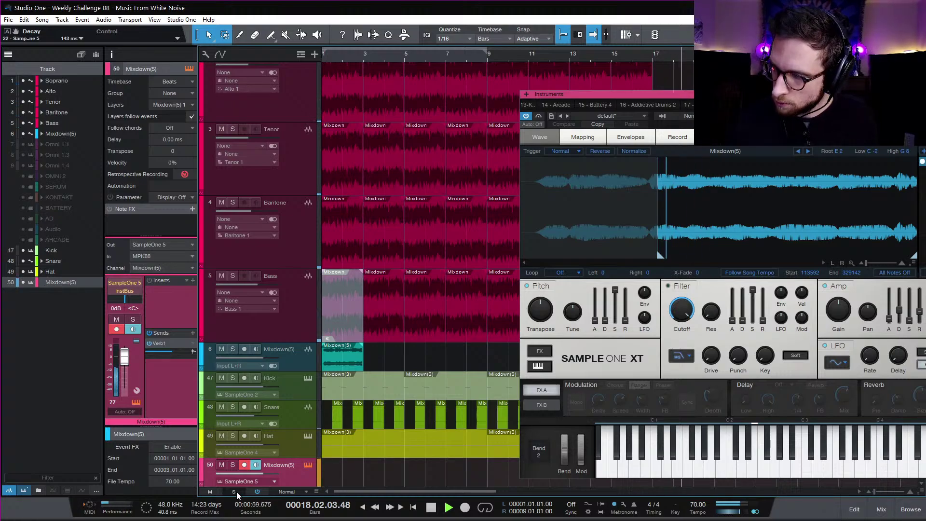
{"action": "key", "text": "space"}
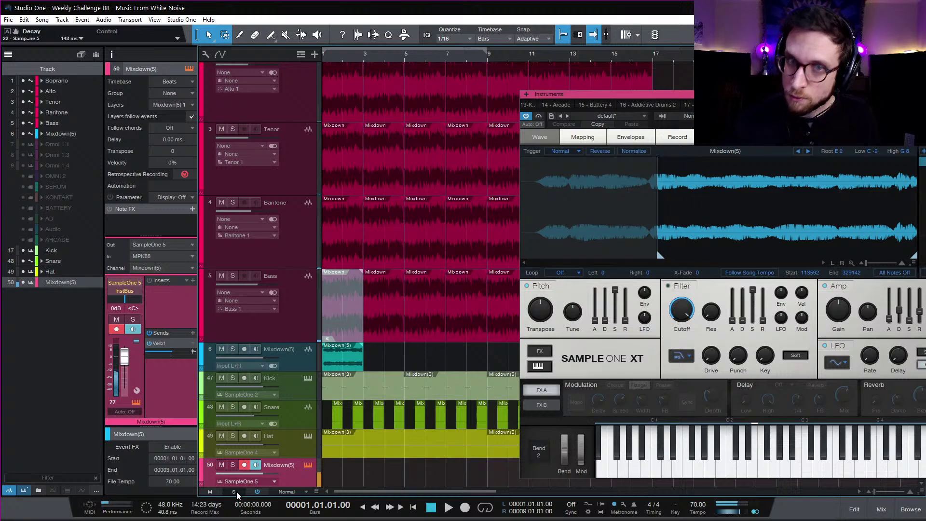
Step: Replay the song's opening several times to rehearse a pluck pattern over it
{"action": "key", "text": "space"}
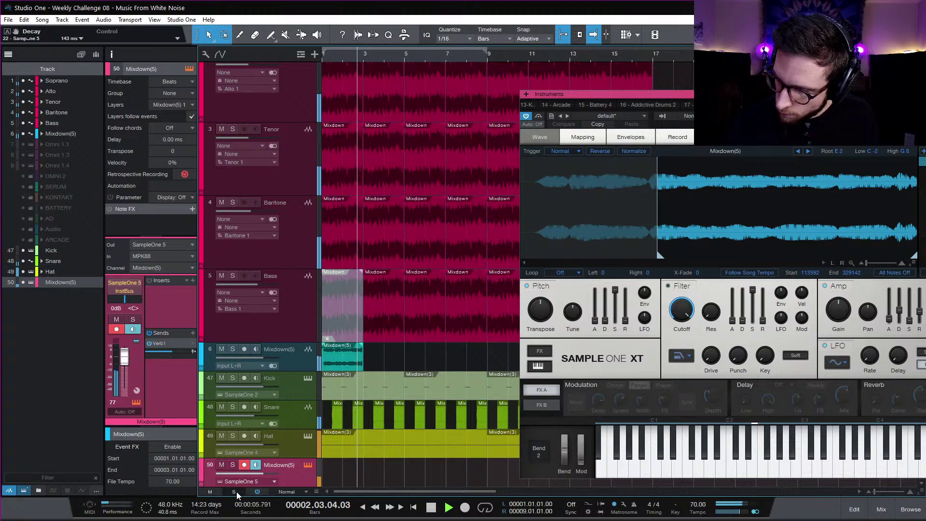
{"action": "key", "text": "space"}
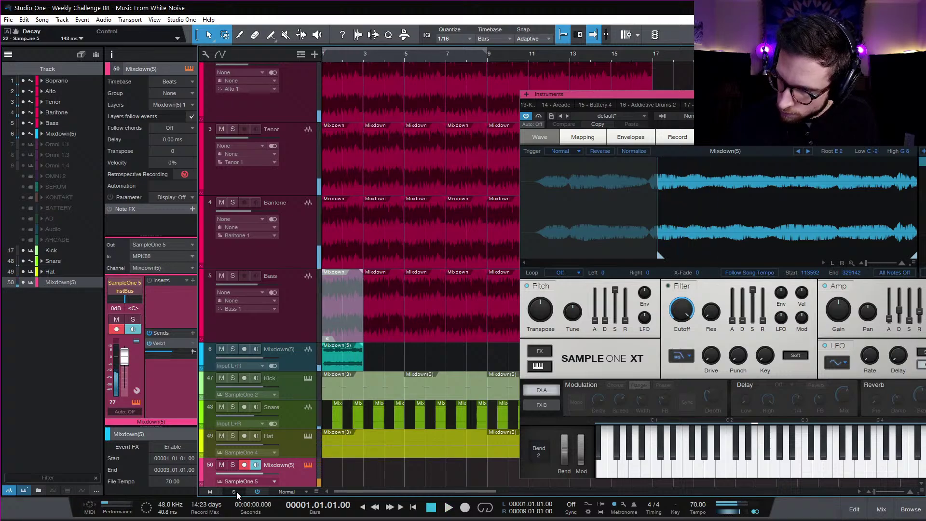
{"action": "key", "text": "space"}
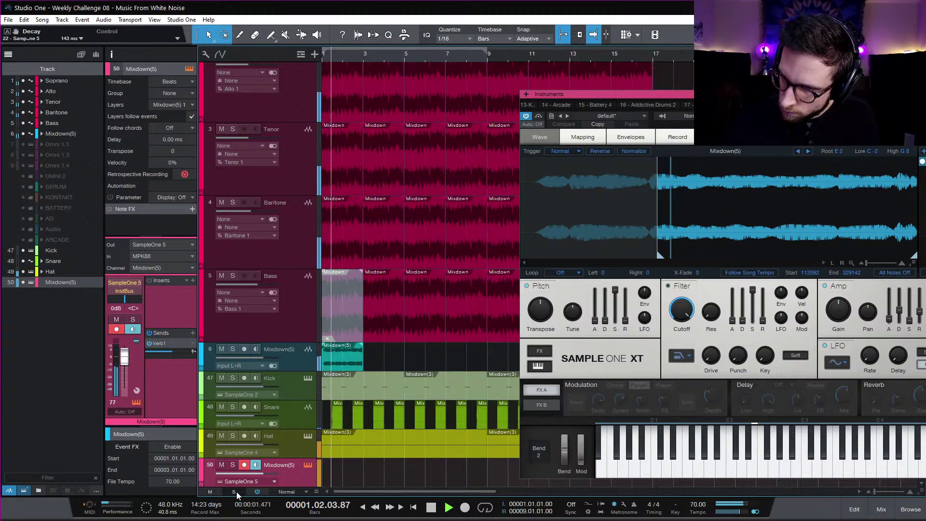
{"action": "key", "text": "space"}
{"action": "key", "text": "space"}
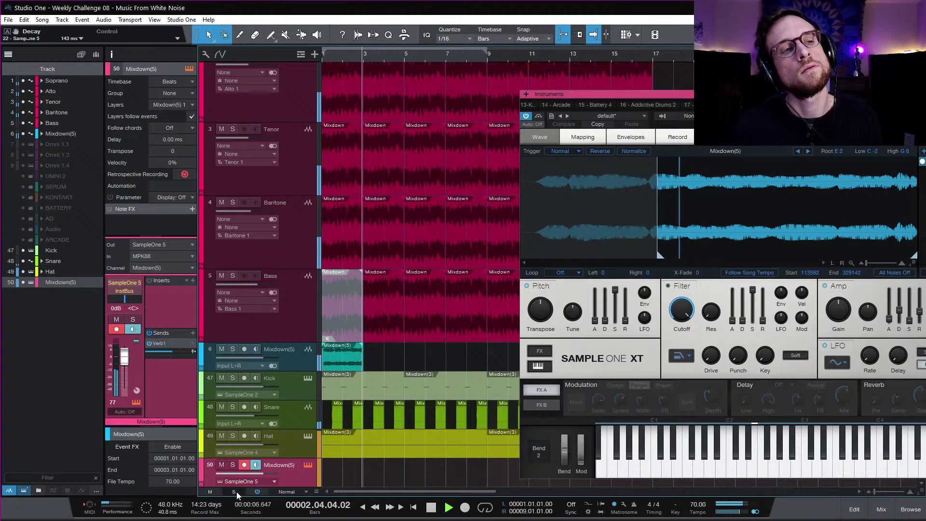
{"action": "key", "text": "space"}
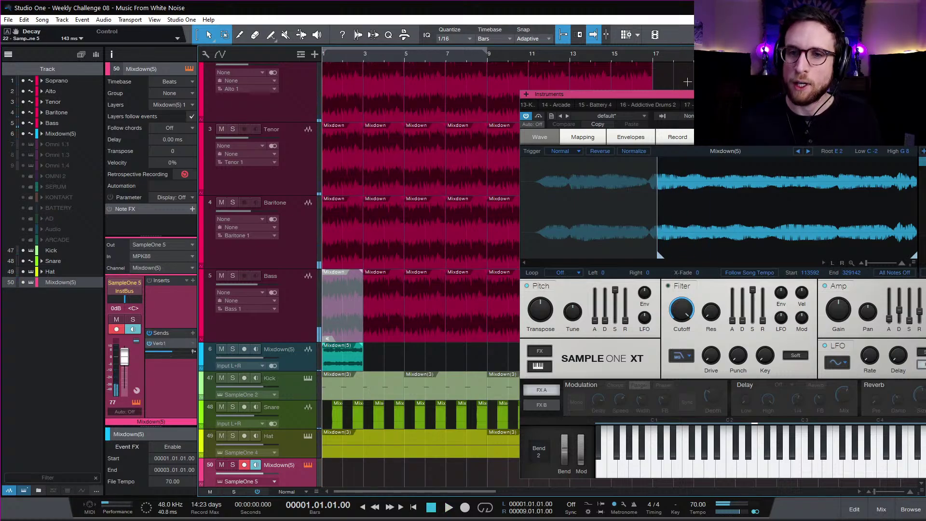
Step: Close the instrument window and record about one bar of pluck notes from the start of the song
{"action": "key", "text": "F11"}
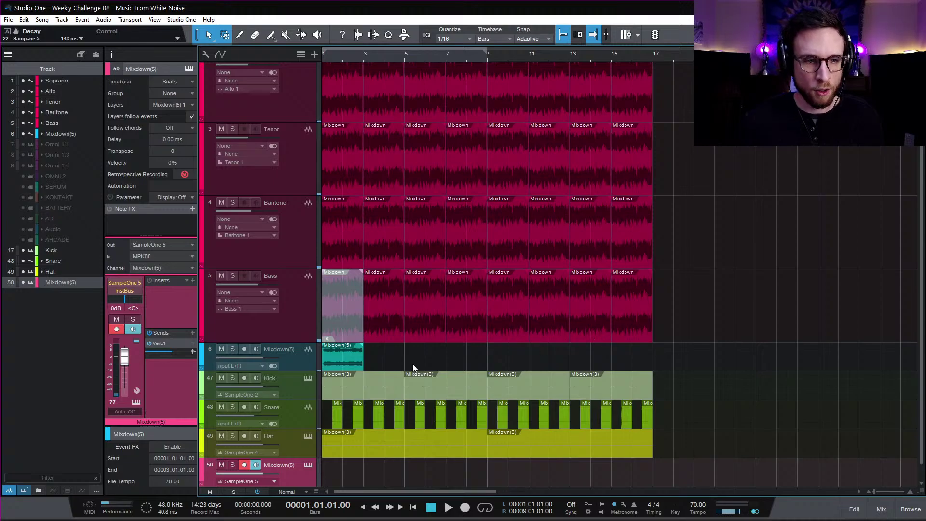
{"action": "key", "text": "KP_Multiply"}
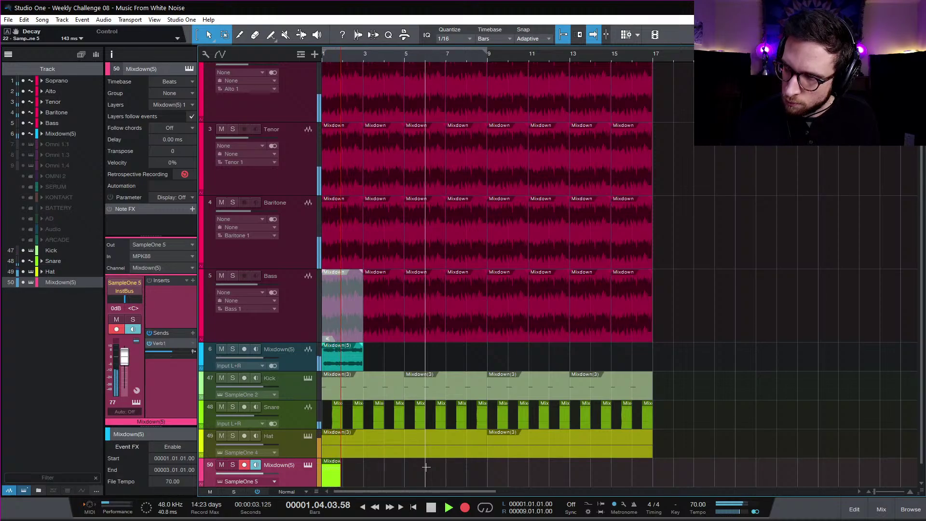
{"action": "key", "text": "space"}
Step: Open the recorded pluck part for note editing, quantize all its notes to 1/32 and check the playback
{"action": "double_click", "coordinate": [329, 482]}
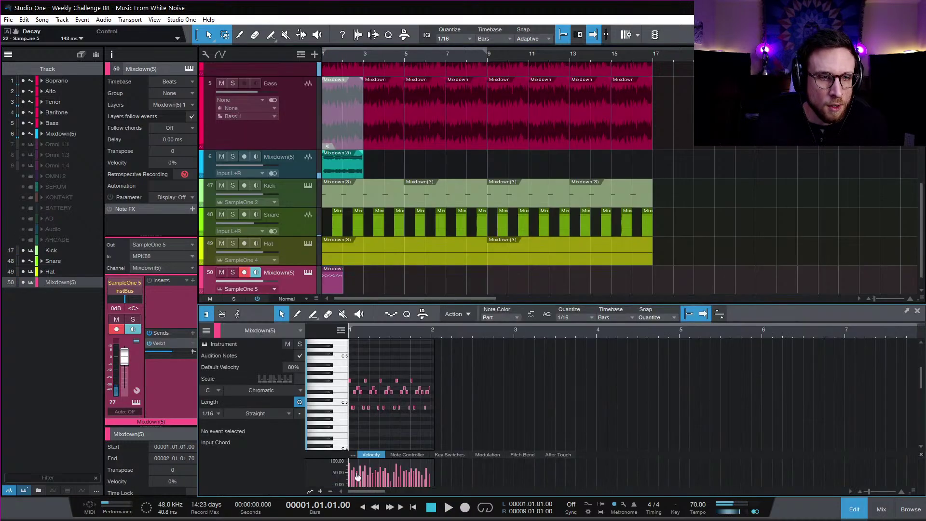
{"action": "key", "text": "ctrl+a"}
{"action": "key", "text": "q"}
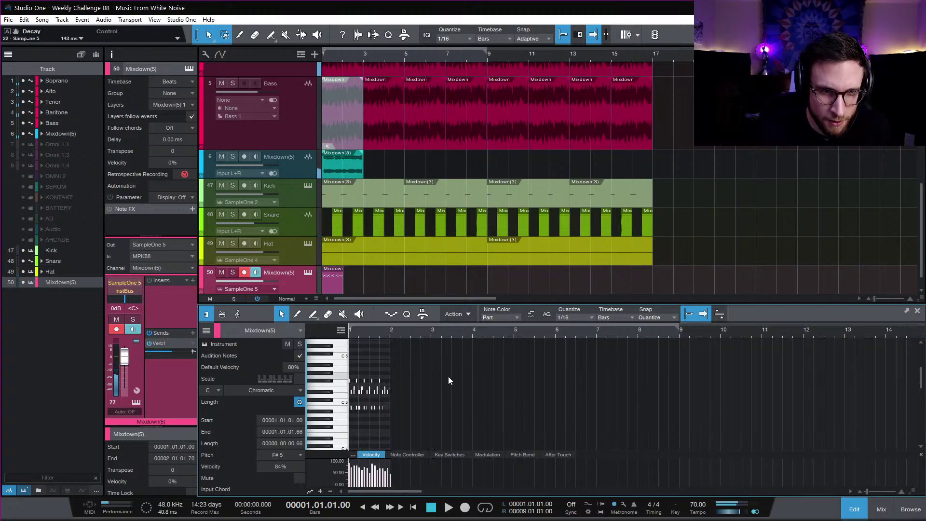
{"action": "key", "text": "e"}
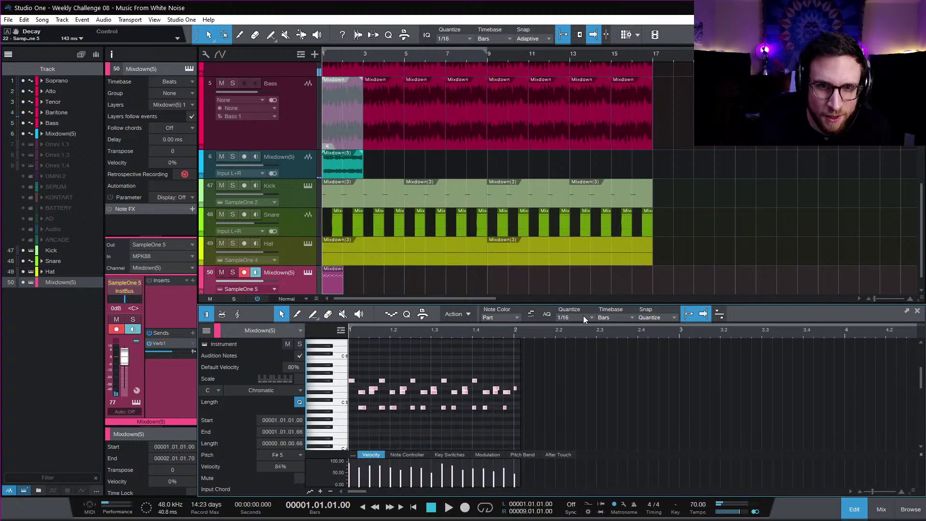
{"action": "left_click", "coordinate": [583, 316]}
{"action": "left_click", "coordinate": [687, 339]}
{"action": "key", "text": "q"}
{"action": "key", "text": "space"}
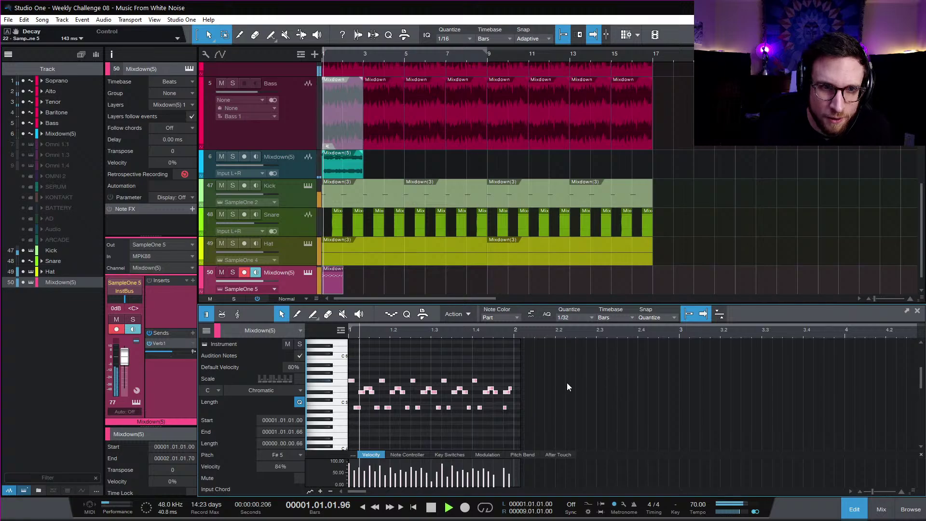
{"action": "key", "text": "space"}
Step: Move the pluck part's last B 4 note to start at 1.04.03.50 and play the bar to check its timing
{"action": "left_click_drag", "start_coordinate": [514, 394], "coordinate": [513, 394]}
{"action": "key", "text": "space"}
{"action": "left_click", "coordinate": [502, 371]}
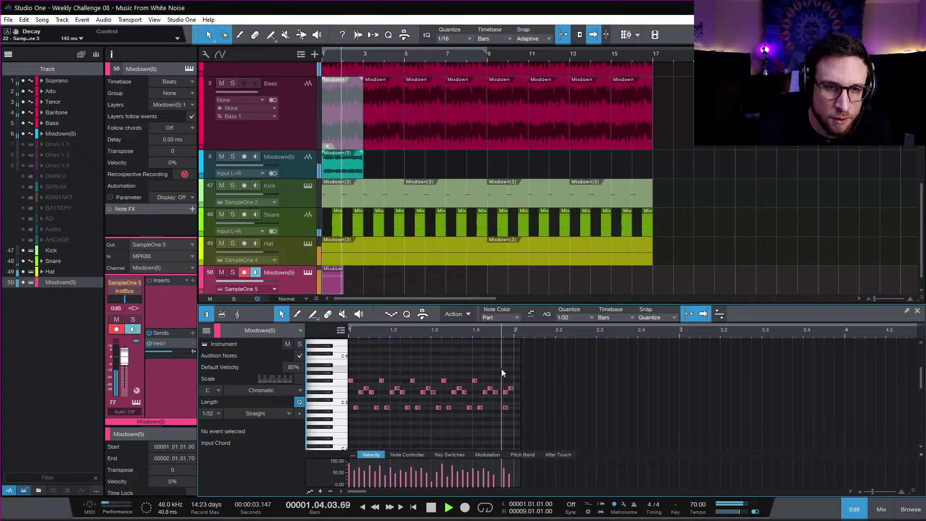
{"action": "key", "text": "space"}
{"action": "left_click_drag", "start_coordinate": [506, 408], "coordinate": [503, 407]}
{"action": "key", "text": "space"}
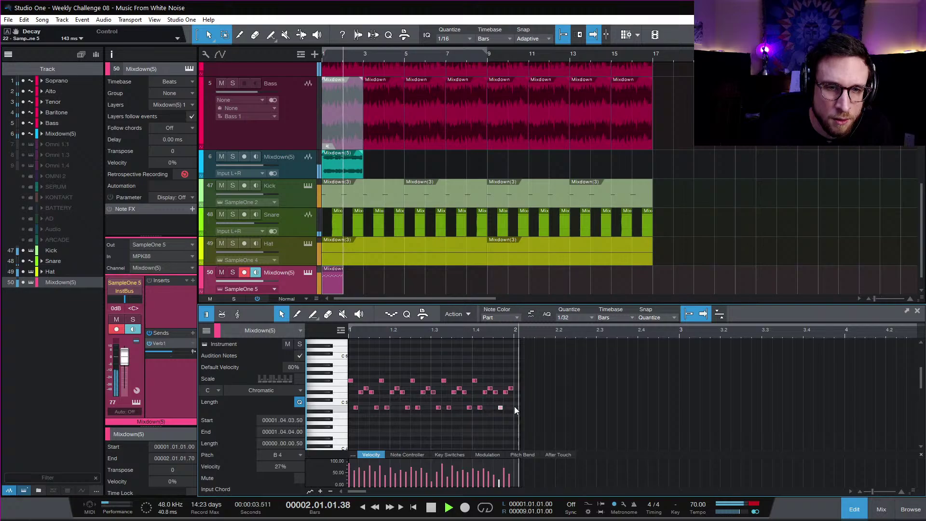
Step: Replay the pluck's first bar over the drums from the start of the song
{"action": "key", "text": "space"}
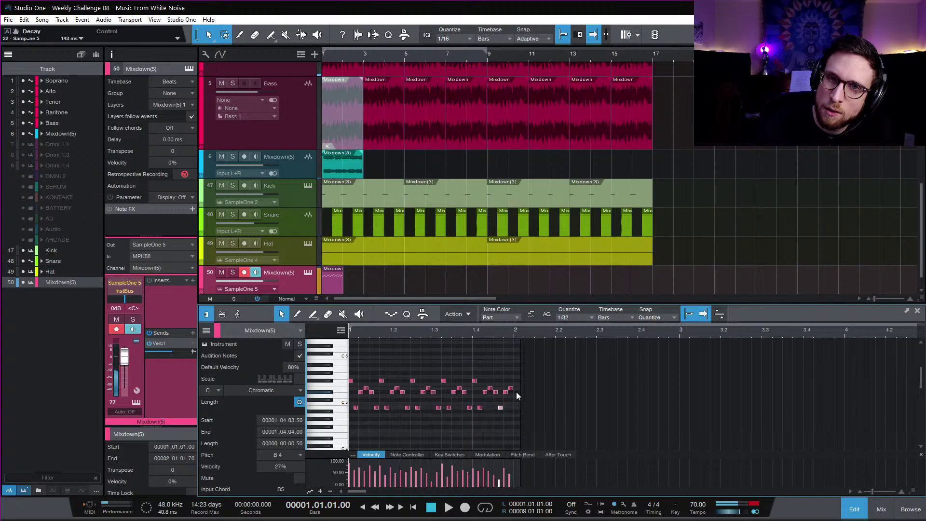
{"action": "key", "text": "space"}
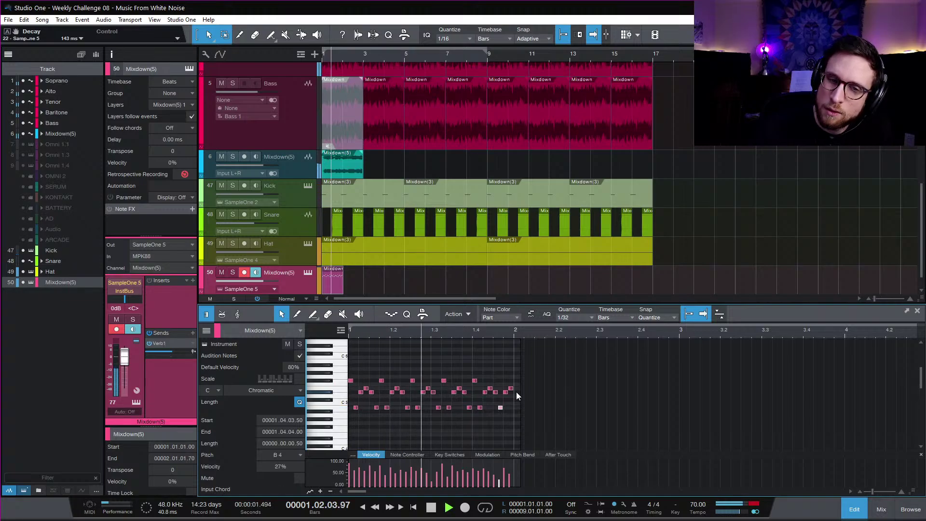
{"action": "key", "text": "space"}
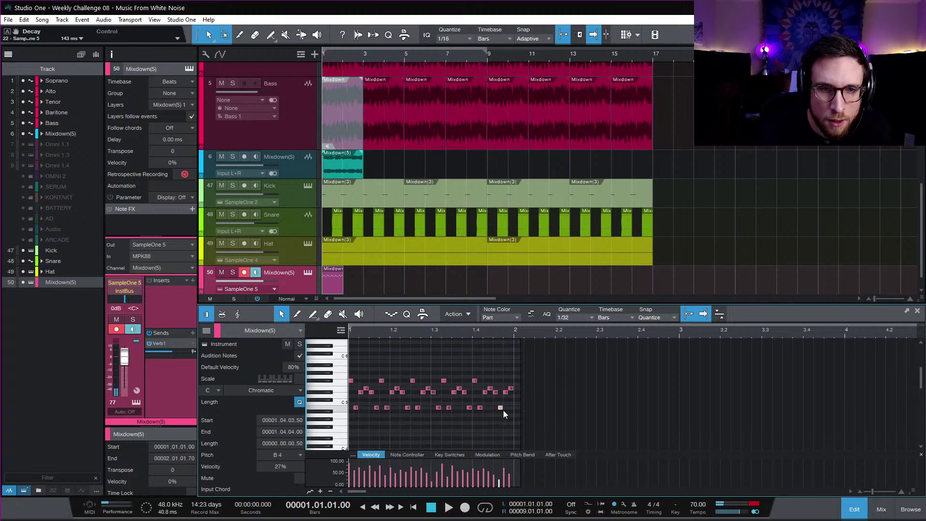
Step: Raise a pluck note in the last beat of bar 1 to B 5 and duplicate the bar's notes into bar 2
{"action": "key", "text": "Up"}
{"action": "key", "text": "Up"}
{"action": "key", "text": "Up"}
{"action": "key", "text": "Up"}
{"action": "key", "text": "Up"}
{"action": "key", "text": "Up"}
{"action": "key", "text": "Up"}
{"action": "key", "text": "Up"}
{"action": "key", "text": "Up"}
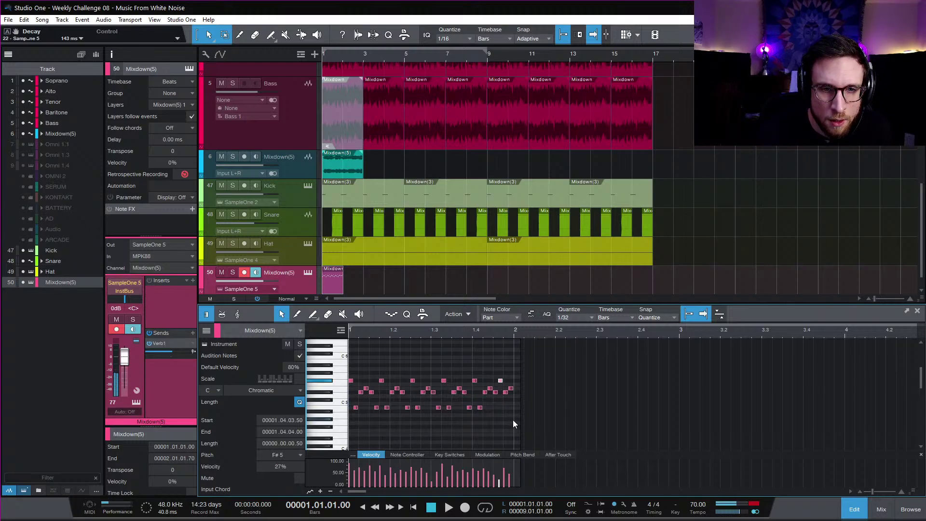
{"action": "left_click", "coordinate": [473, 332]}
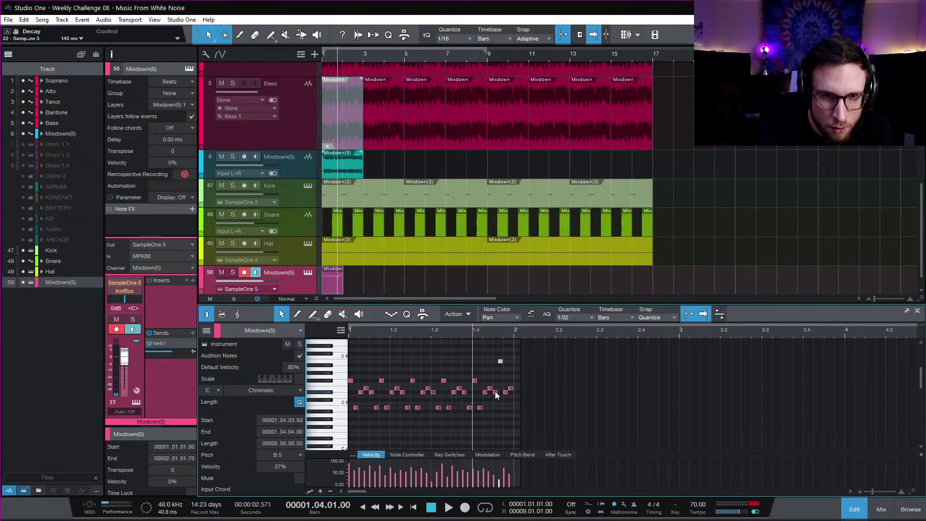
{"action": "left_click_drag", "start_coordinate": [502, 365], "coordinate": [350, 353]}
{"action": "key", "text": "space"}
{"action": "key", "text": "space"}
{"action": "key", "text": "d"}
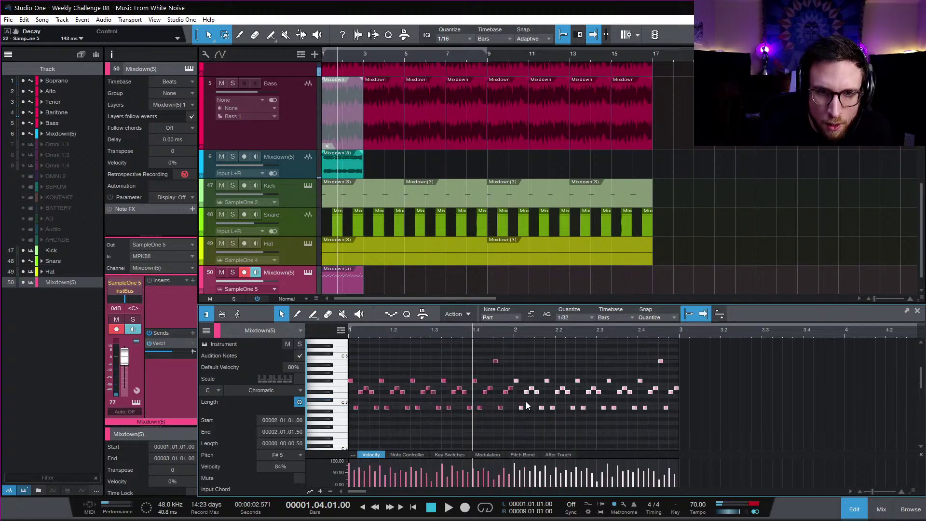
Step: Try lowering bar 2's D# 5 notes to D 5 and duplicating both bars into bars 3 and 4
{"action": "left_click_drag", "start_coordinate": [520, 398], "coordinate": [616, 395]}
{"action": "left_click_drag", "start_coordinate": [675, 395], "coordinate": [678, 393]}
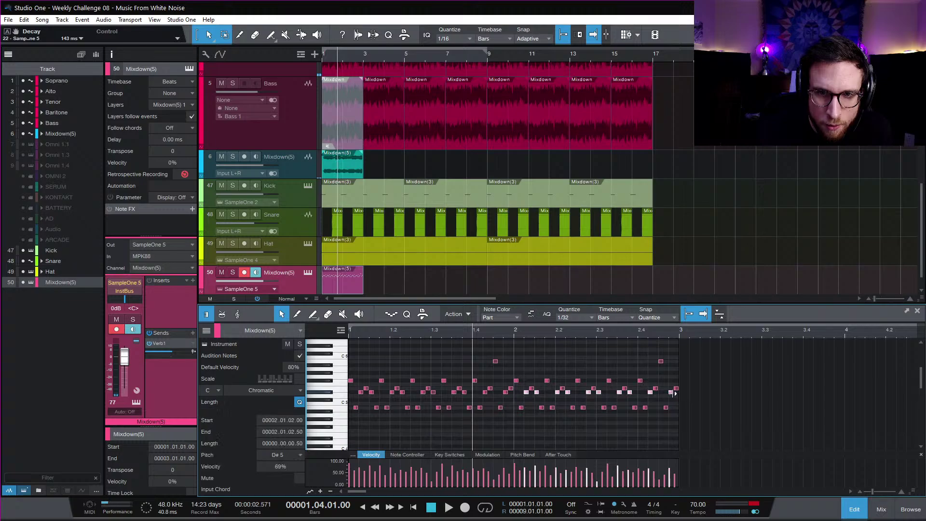
{"action": "left_click_drag", "start_coordinate": [705, 425], "coordinate": [298, 351]}
{"action": "key", "text": "d"}
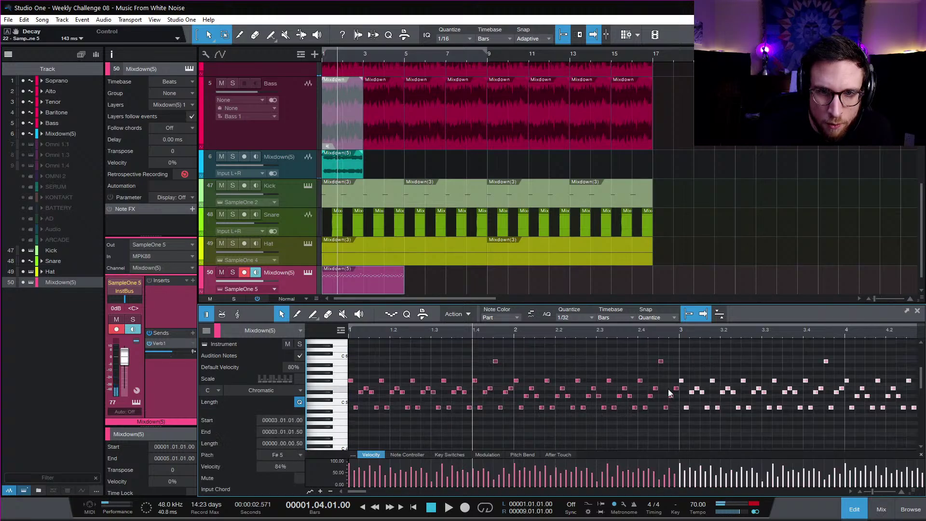
Step: Try raising bar 4's B 4 notes to C 5 and play the pluck part from bar 3
{"action": "scroll", "coordinate": [697, 394], "scroll_direction": "right", "scroll_amount": 5}
{"action": "left_click", "coordinate": [644, 419]}
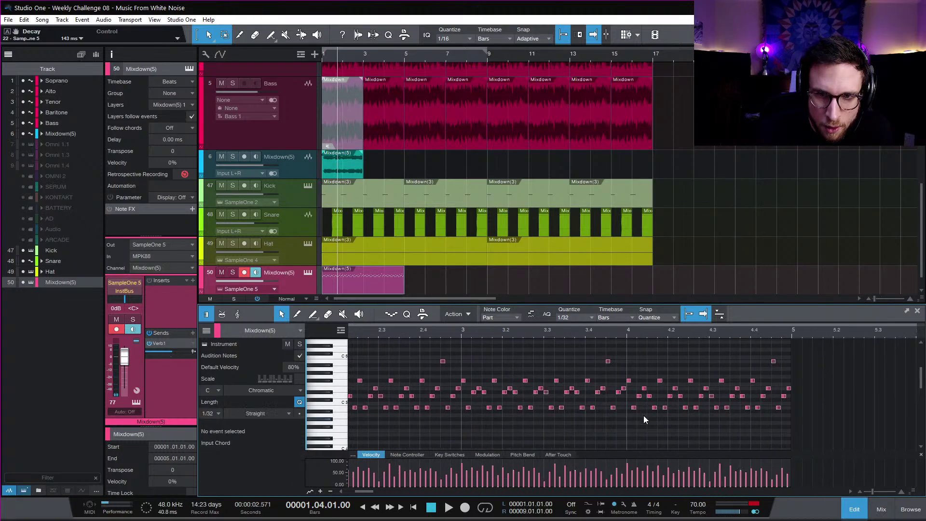
{"action": "left_click", "coordinate": [627, 331]}
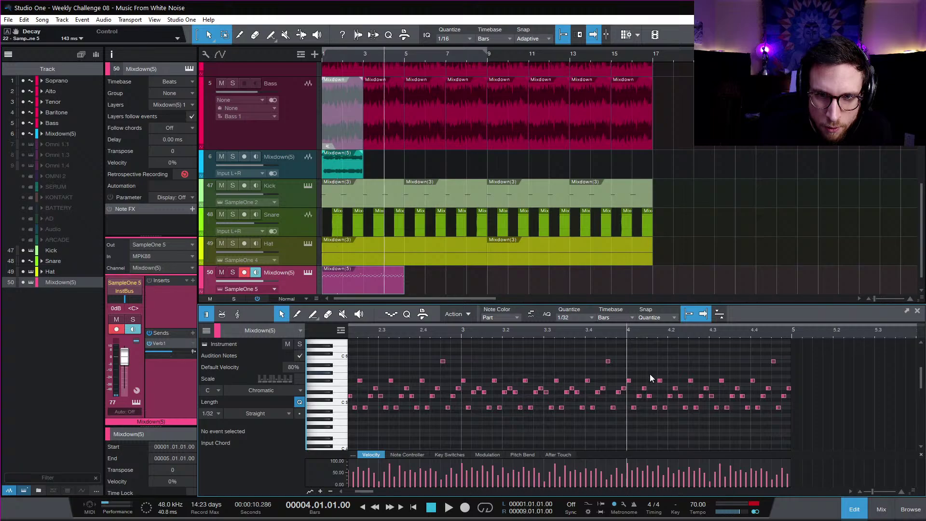
{"action": "left_click_drag", "start_coordinate": [629, 406], "coordinate": [791, 422]}
{"action": "key", "text": "Up"}
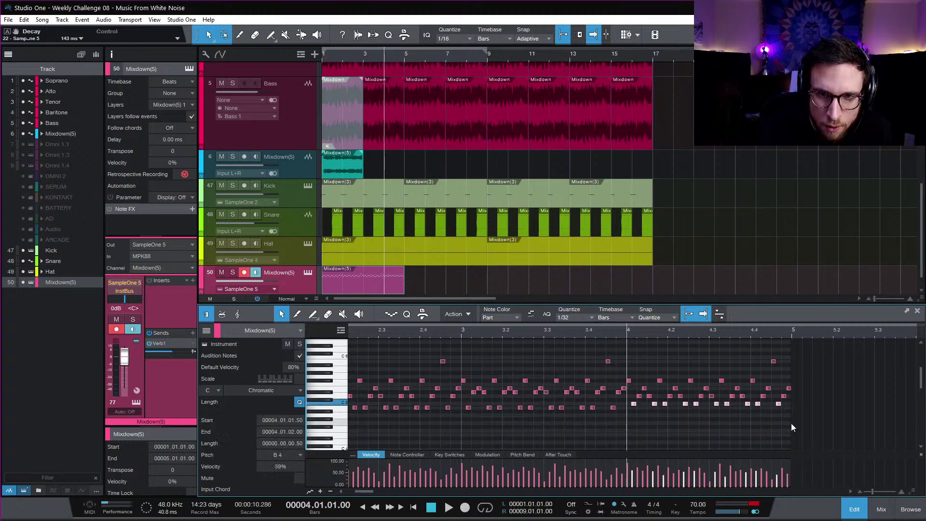
{"action": "key", "text": "space"}
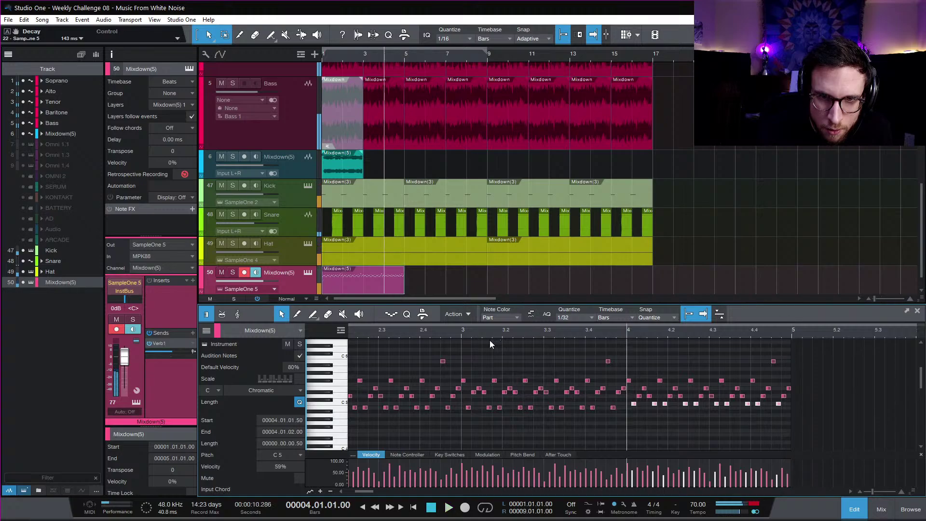
{"action": "left_click", "coordinate": [462, 332]}
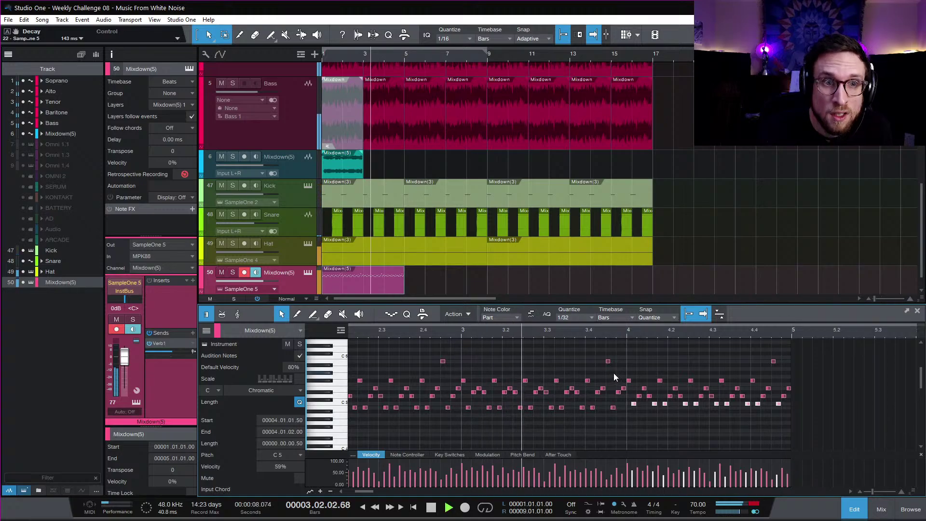
Step: Undo the pitch changes in bars 4 and 2 and the copy into bars 3 and 4, and return to the song start
{"action": "key", "text": "space"}
{"action": "key", "text": "Down"}
{"action": "key", "text": "ctrl+z"}
{"action": "scroll", "coordinate": [579, 391], "scroll_direction": "left", "scroll_amount": 5}
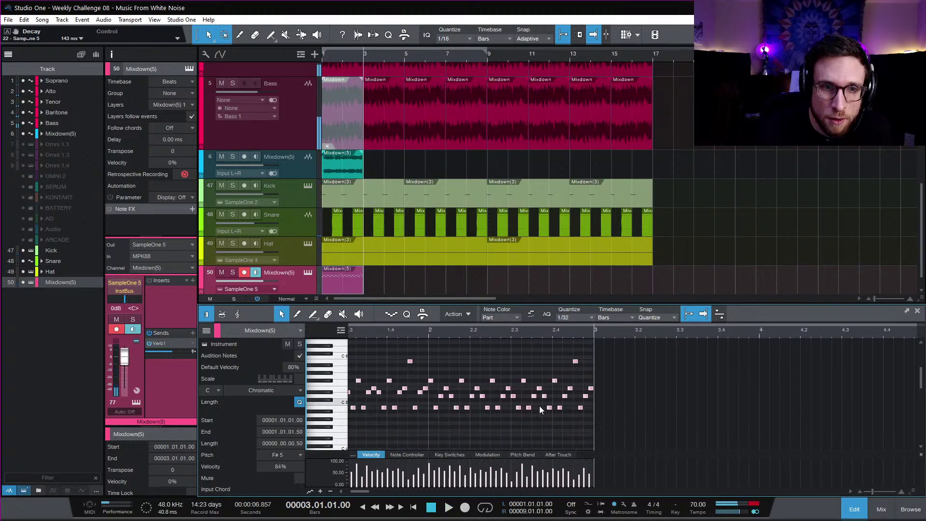
{"action": "key", "text": "comma"}
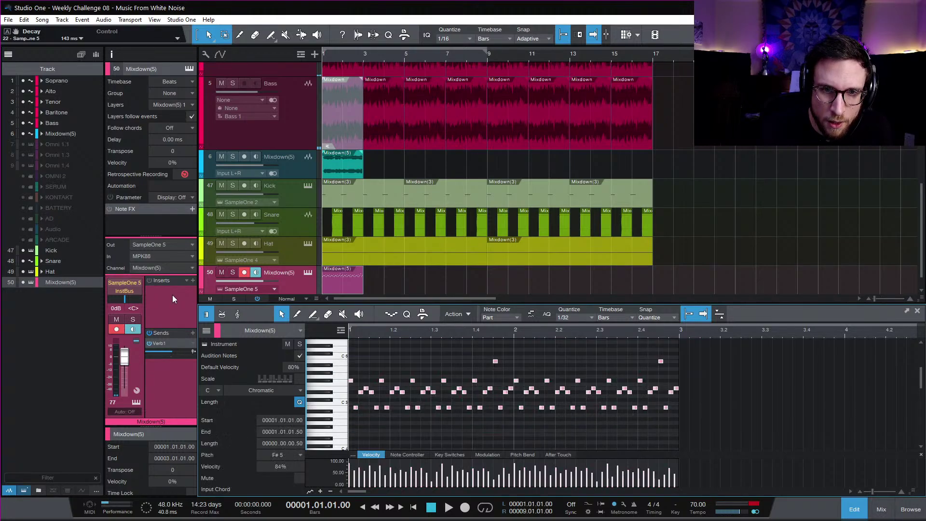
Step: Duplicate the two pluck bars into bars 3 and 4 and lower the copies' D# 5 notes to D 5
{"action": "key", "text": "d"}
{"action": "key", "text": "w"}
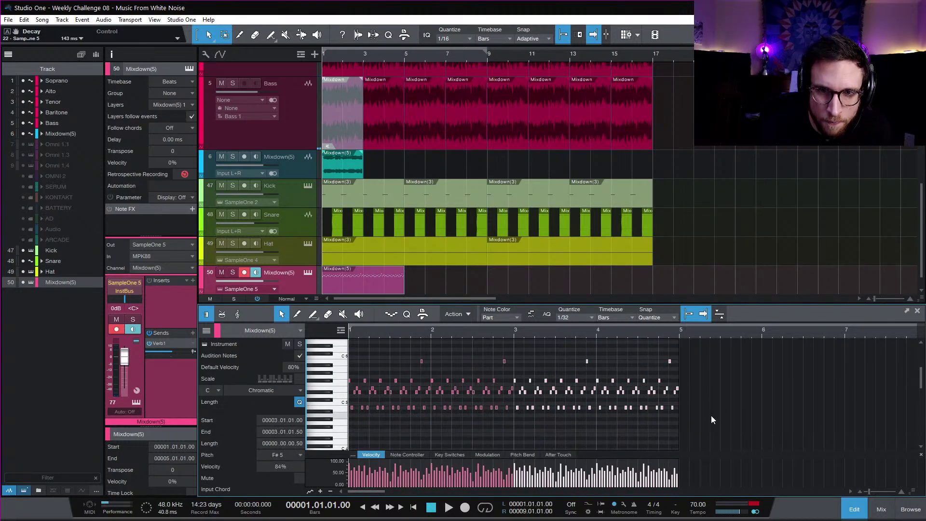
{"action": "left_click_drag", "start_coordinate": [710, 417], "coordinate": [696, 400]}
{"action": "left_click_drag", "start_coordinate": [569, 390], "coordinate": [513, 392]}
{"action": "key", "text": "w"}
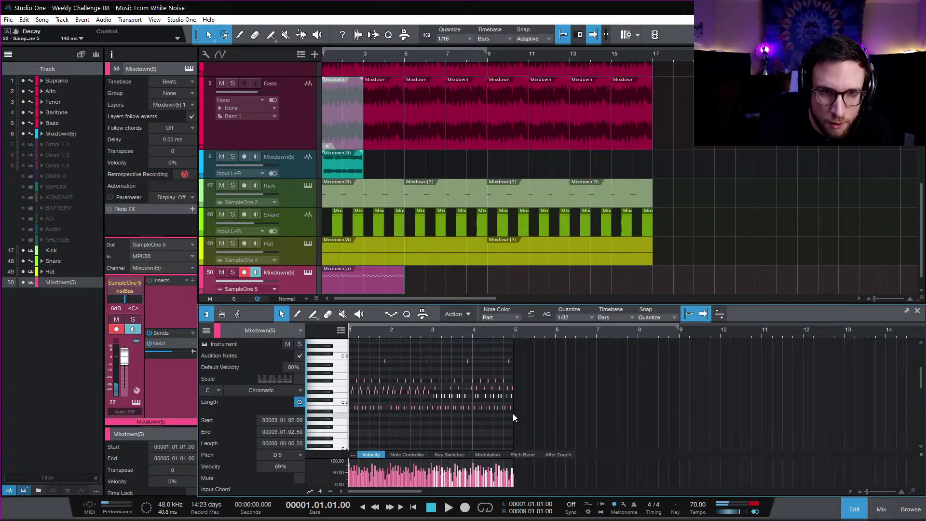
Step: Duplicate all four bars into bars 5 to 8 and lower the D 5 notes in bars 7 and 8 to C 5, checking by ear
{"action": "key", "text": "ctrl+a"}
{"action": "key", "text": "d"}
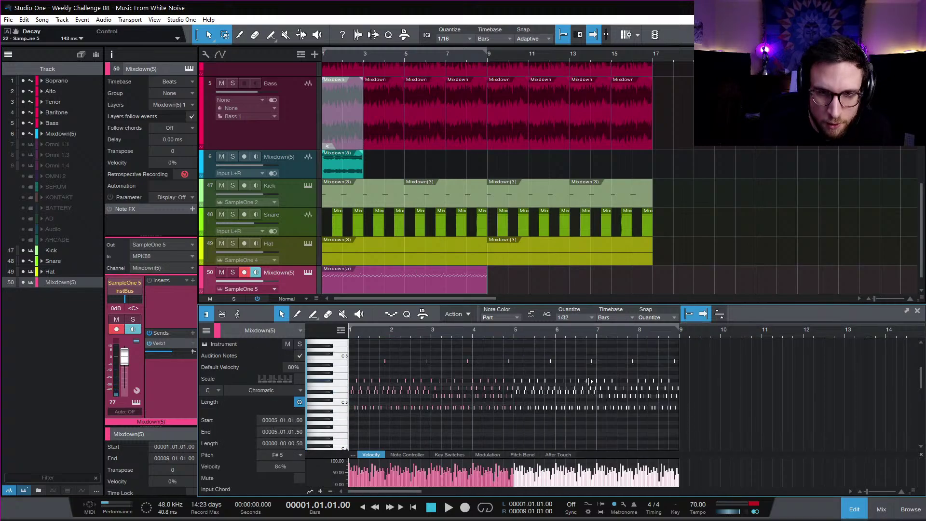
{"action": "left_click", "coordinate": [513, 332]}
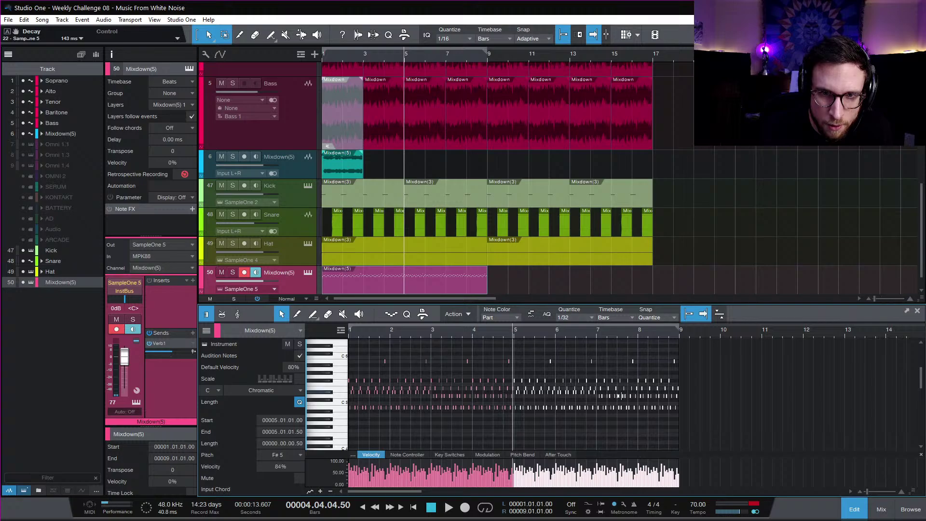
{"action": "left_click", "coordinate": [596, 332]}
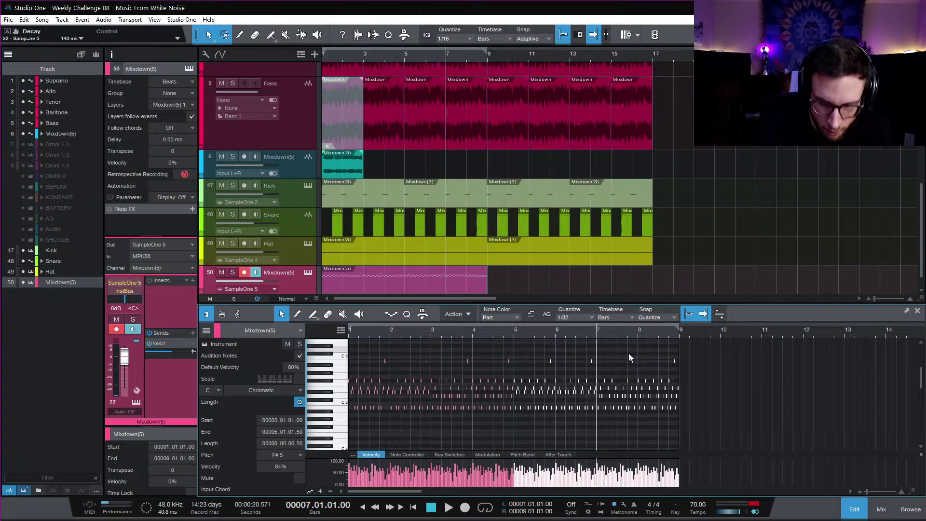
{"action": "scroll", "coordinate": [637, 377], "scroll_direction": "up", "scroll_amount": 2}
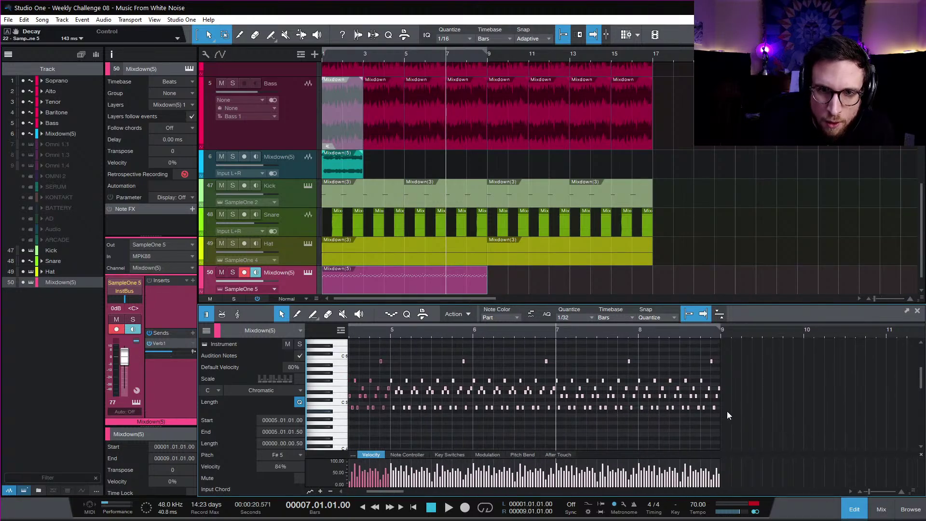
{"action": "key", "text": "space"}
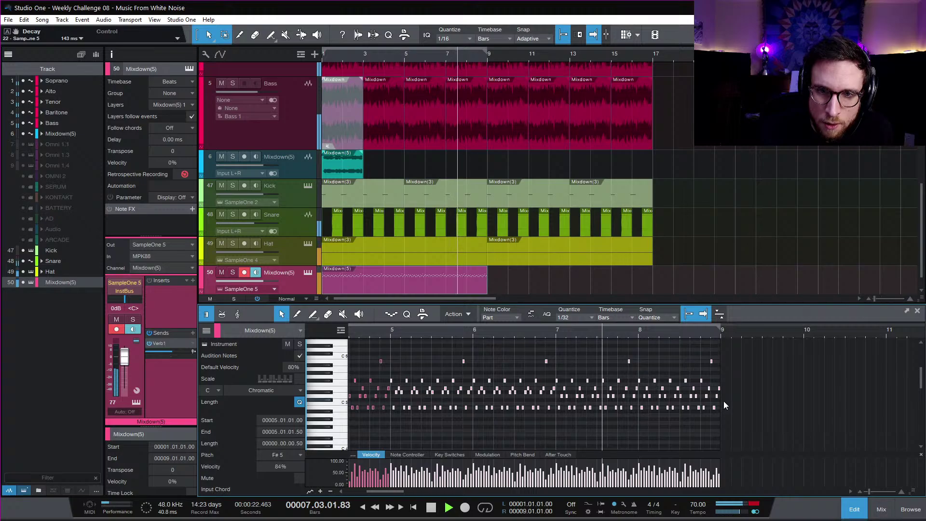
{"action": "key", "text": "space"}
{"action": "left_click_drag", "start_coordinate": [724, 401], "coordinate": [556, 396]}
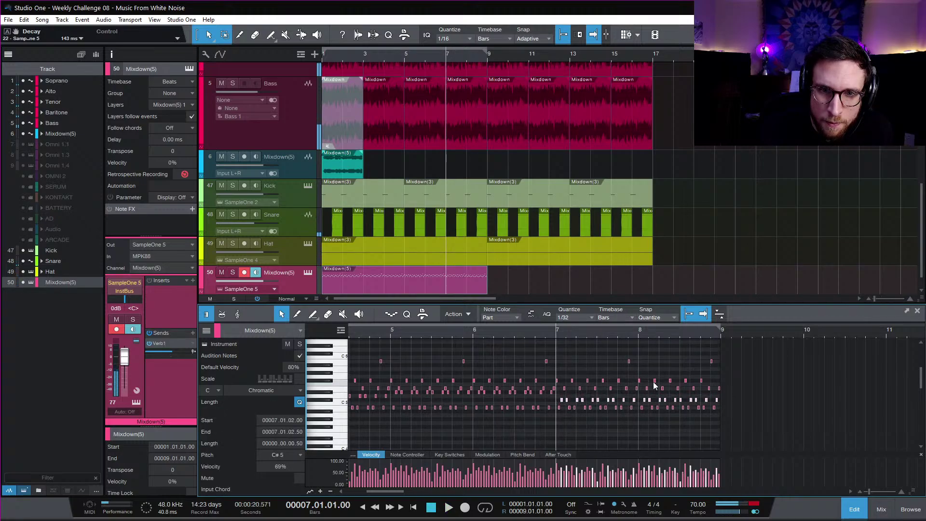
{"action": "key", "text": "space"}
{"action": "key", "text": "space"}
{"action": "key", "text": "Down"}
{"action": "key", "text": "space"}
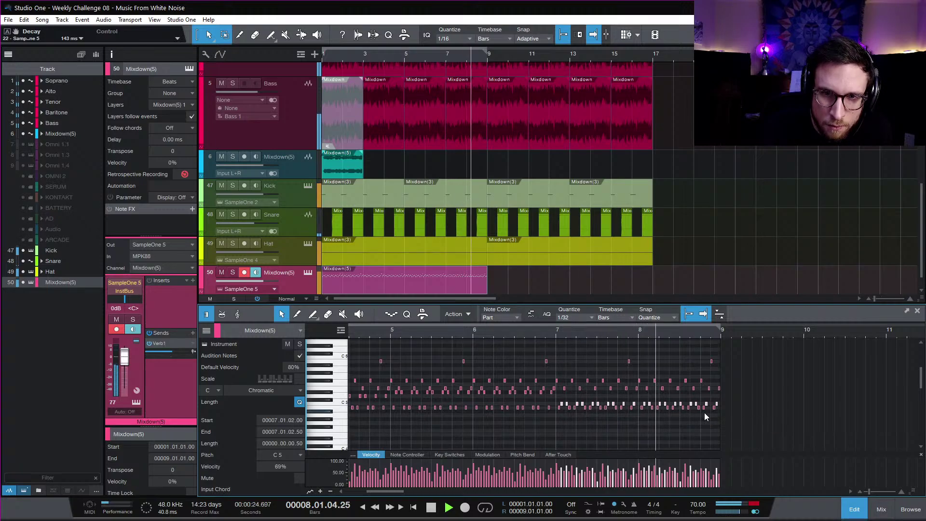
Step: Lower bar 8's B 4 notes to A 4 and play the part from bar 8
{"action": "left_click", "coordinate": [729, 414]}
{"action": "key", "text": "space"}
{"action": "left_click_drag", "start_coordinate": [729, 414], "coordinate": [638, 408]}
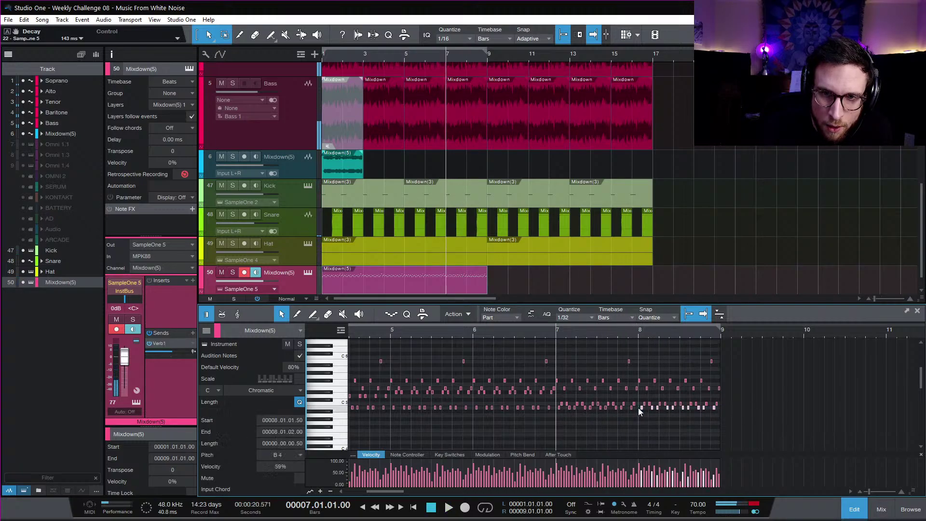
{"action": "key", "text": "Down"}
{"action": "left_click", "coordinate": [638, 331]}
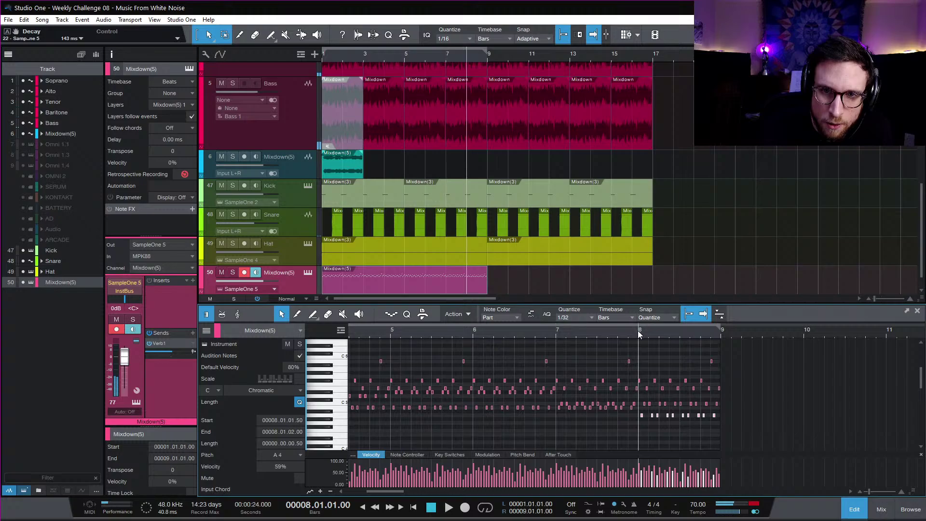
{"action": "key", "text": "space"}
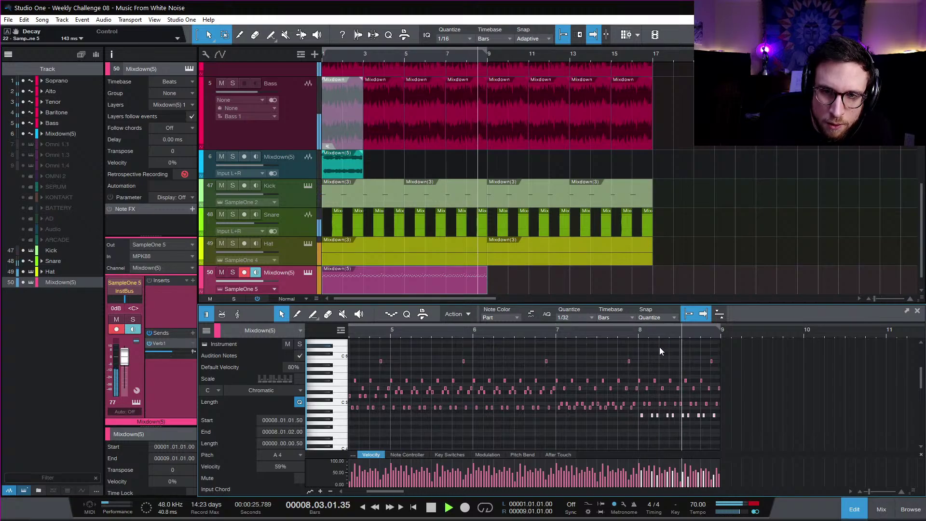
{"action": "key", "text": "space"}
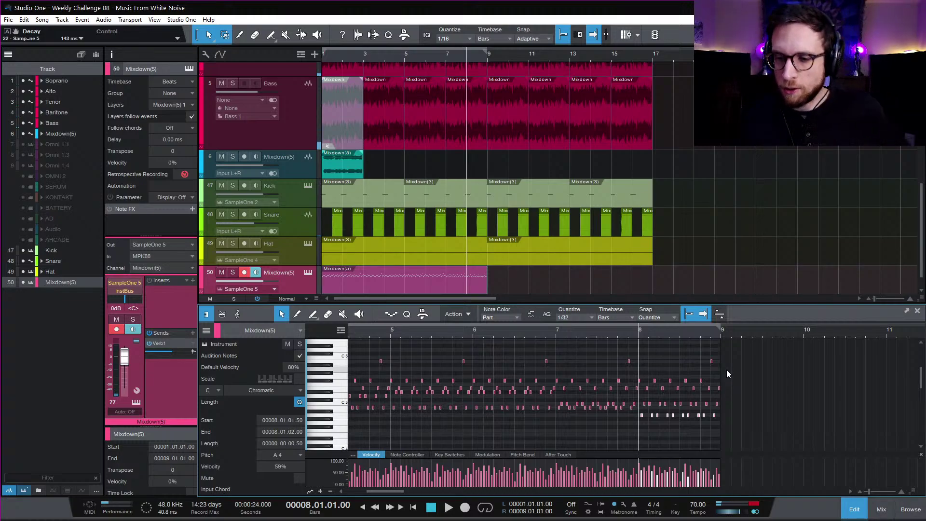
Step: Save the song with loop playback turned on and play it from the start
{"action": "key", "text": "KP_Divide"}
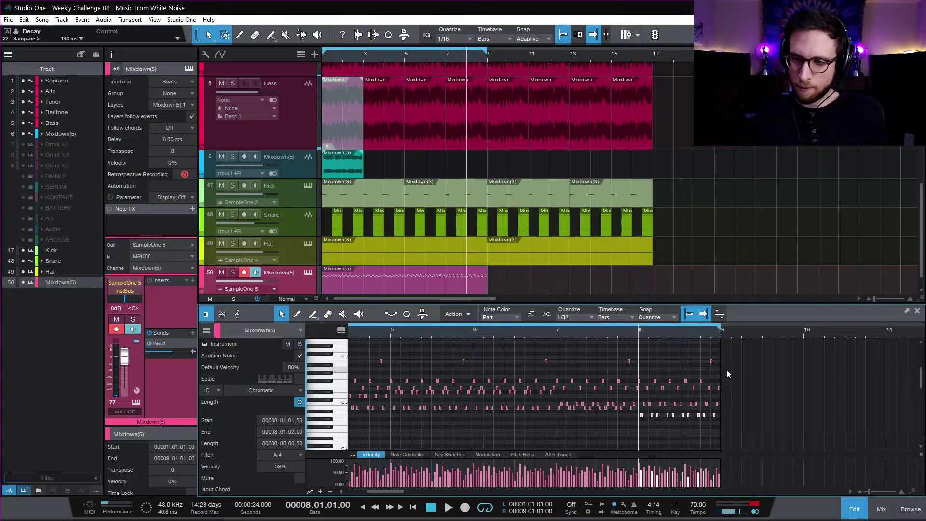
{"action": "key", "text": "ctrl+s"}
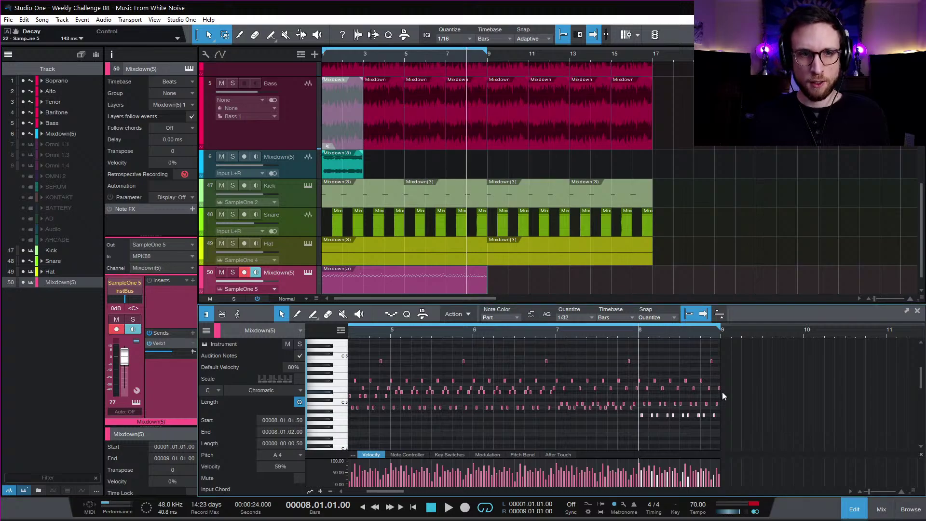
{"action": "key", "text": "KP_Decimal"}
{"action": "key", "text": "space"}
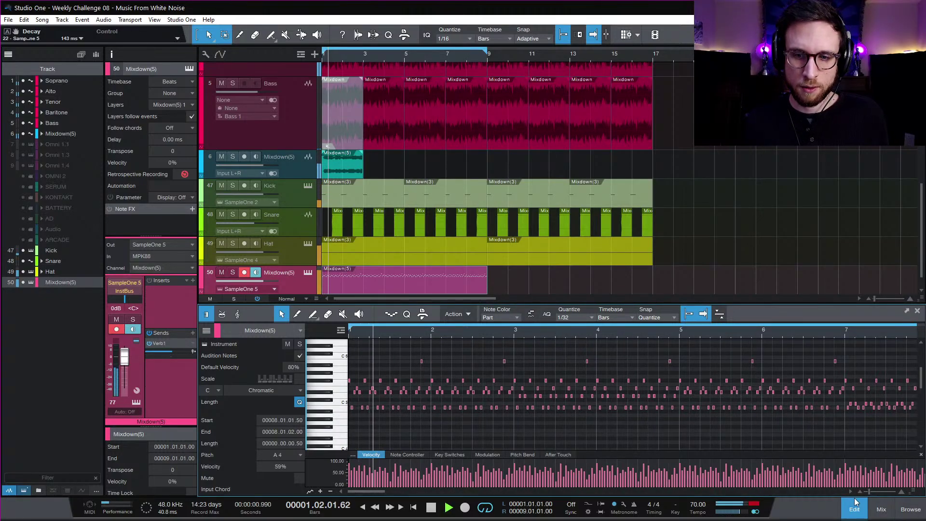
Step: Close the note editor and remove the Mixdown(5) audio track below the Bass track
{"action": "key", "text": "F2"}
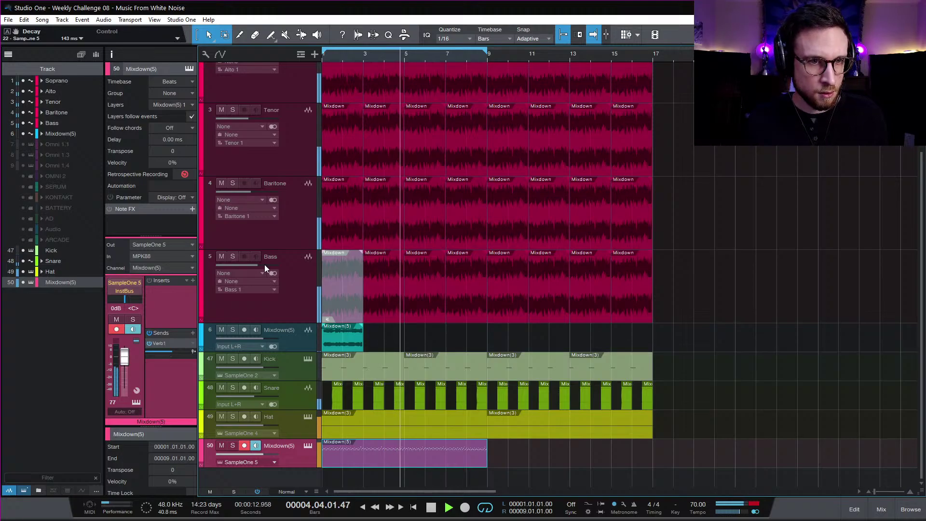
{"action": "left_click", "coordinate": [343, 300]}
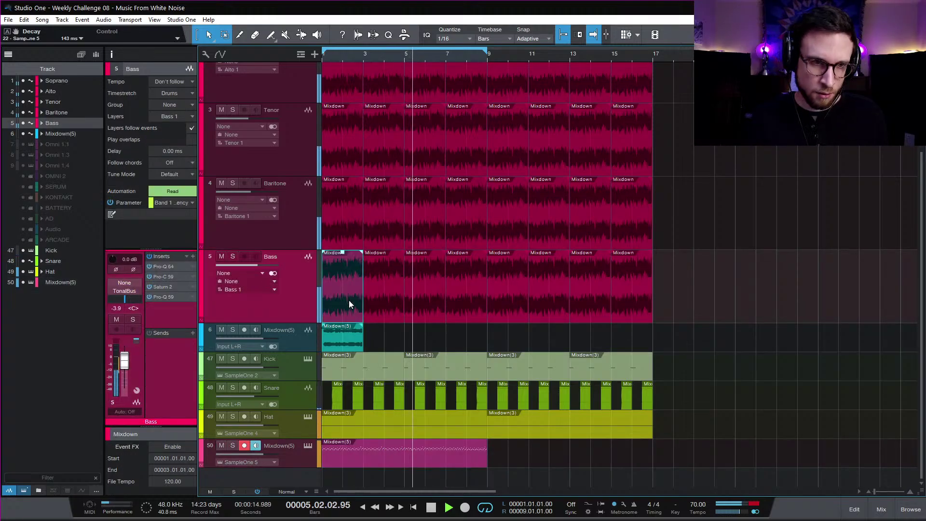
{"action": "left_click", "coordinate": [301, 335]}
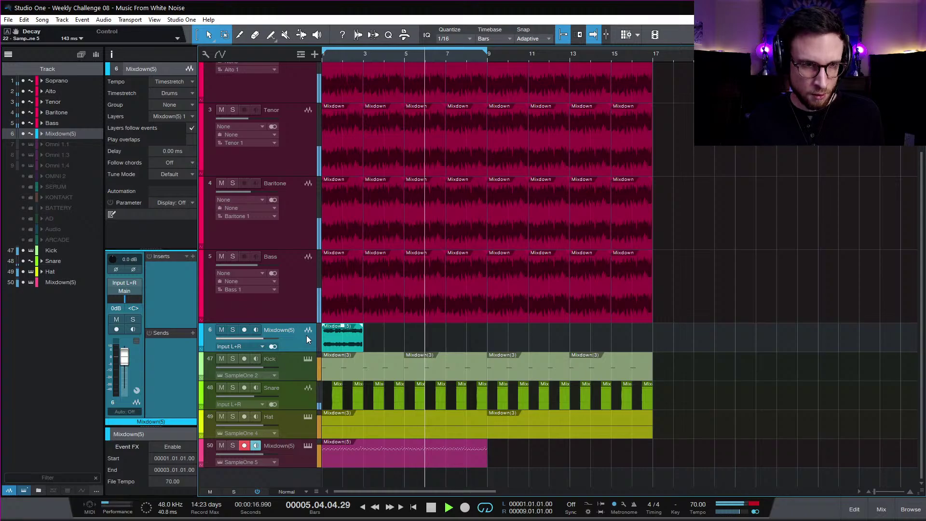
{"action": "key", "text": "Delete"}
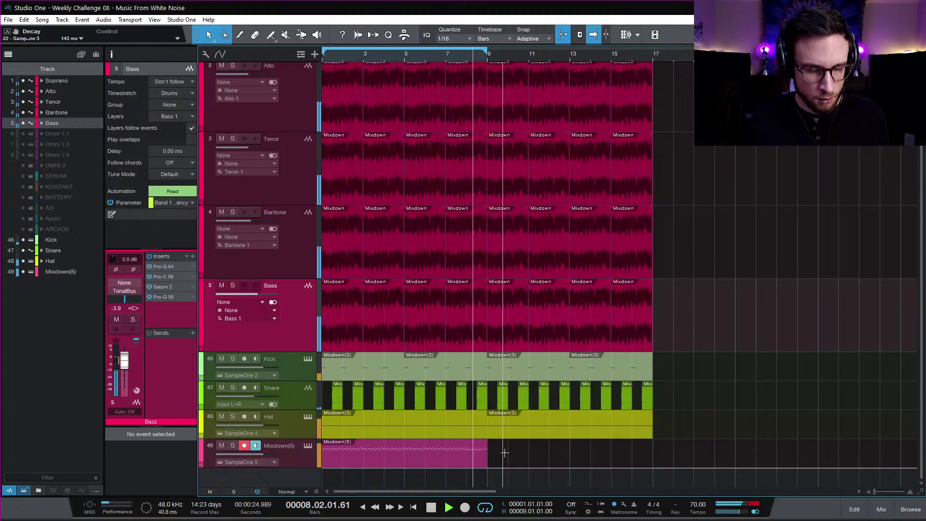
Step: Lower the high note near the end of bar 8 to A 5, play the song and close the note editor
{"action": "key", "text": "space"}
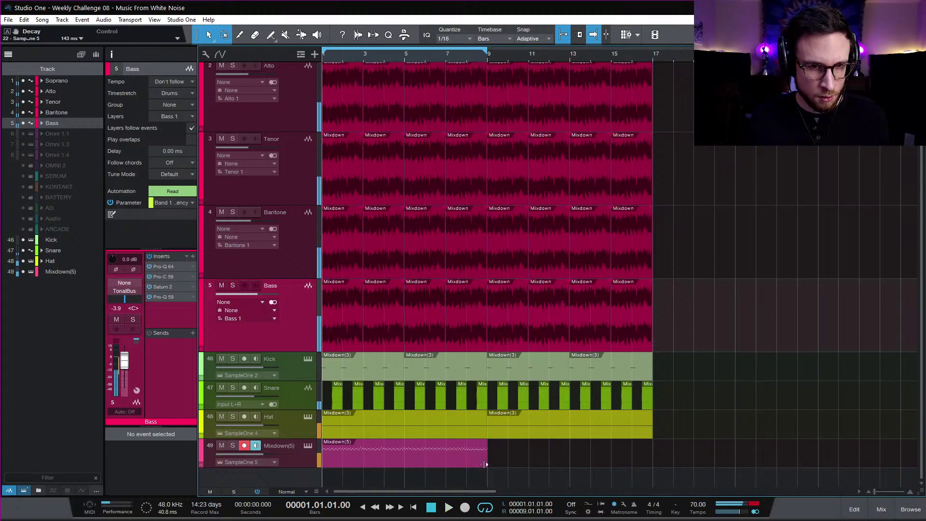
{"action": "double_click", "coordinate": [479, 464]}
{"action": "left_click_drag", "start_coordinate": [869, 352], "coordinate": [912, 374]}
{"action": "key", "text": "Down"}
{"action": "key", "text": "Down"}
{"action": "left_click", "coordinate": [847, 329]}
{"action": "key", "text": "space"}
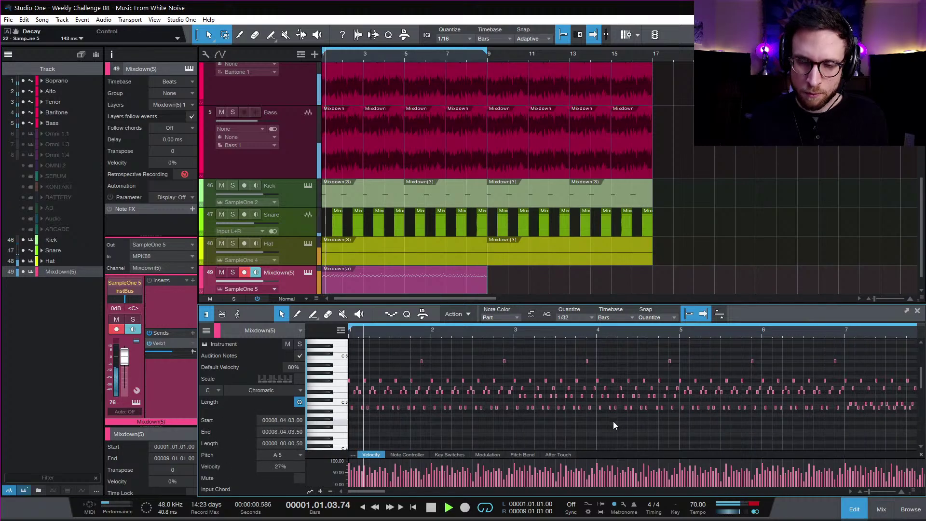
{"action": "left_click", "coordinate": [855, 510]}
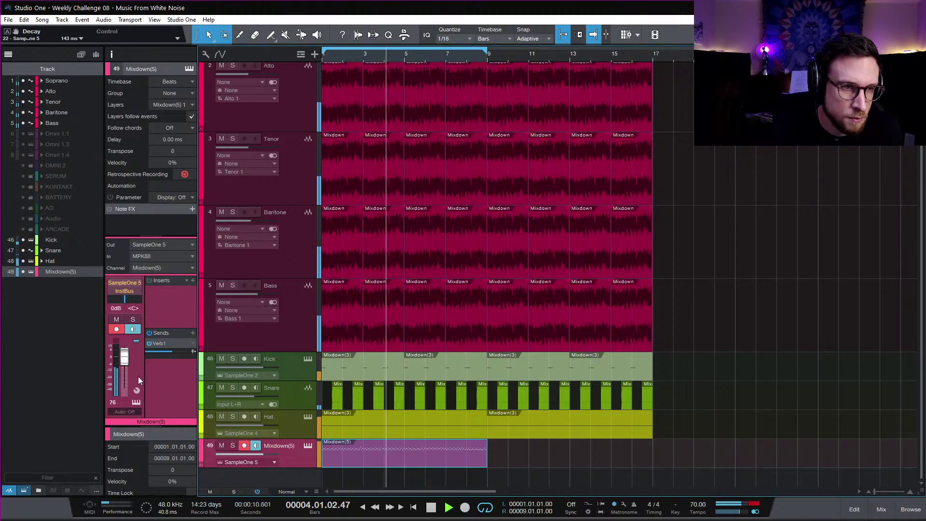
Step: Set the Mixdown(5) instrument track's volume to about -9.5 dB and rename the track Arp
{"action": "left_click_drag", "start_coordinate": [125, 366], "coordinate": [127, 371]}
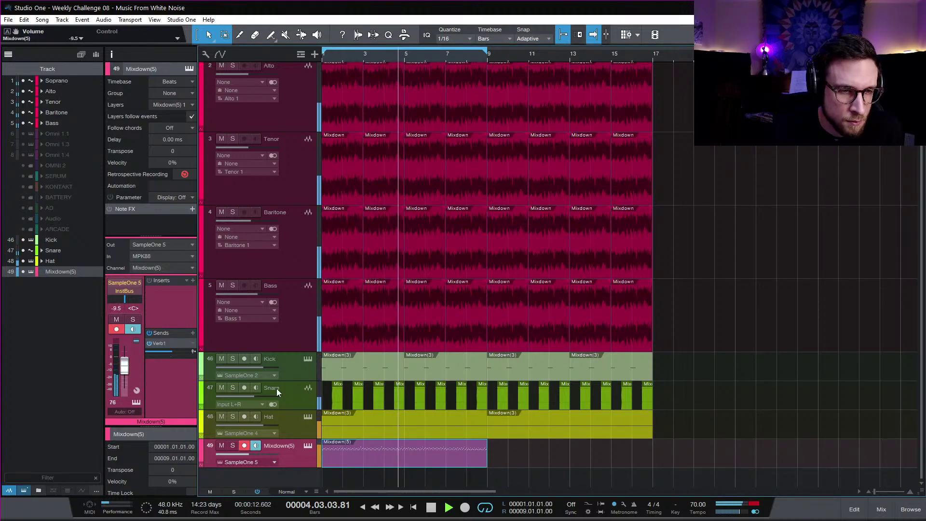
{"action": "double_click", "coordinate": [286, 445]}
{"action": "type", "text": "Arp"}
{"action": "key", "text": "Return"}
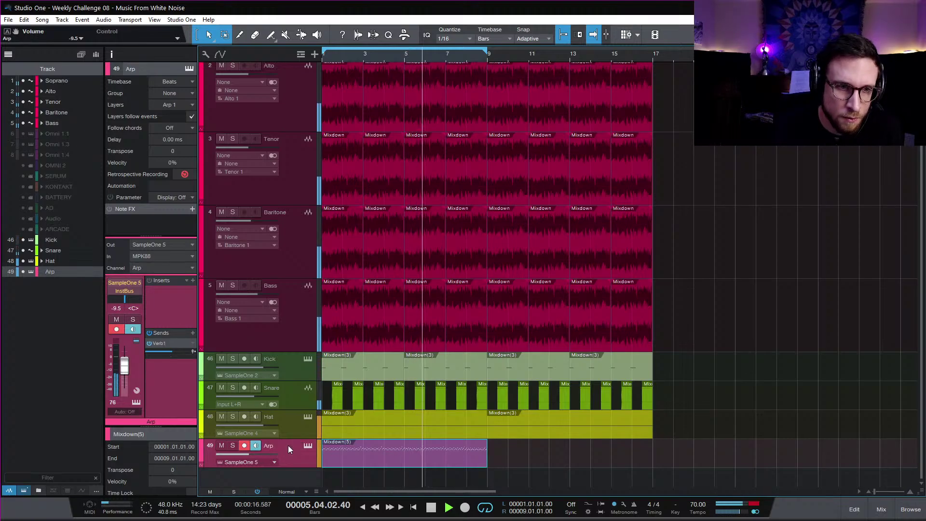
Step: Set the Kick track's stereo sidechain send level to about -3.3 dB during playback
{"action": "left_click", "coordinate": [295, 369]}
{"action": "left_click", "coordinate": [192, 352]}
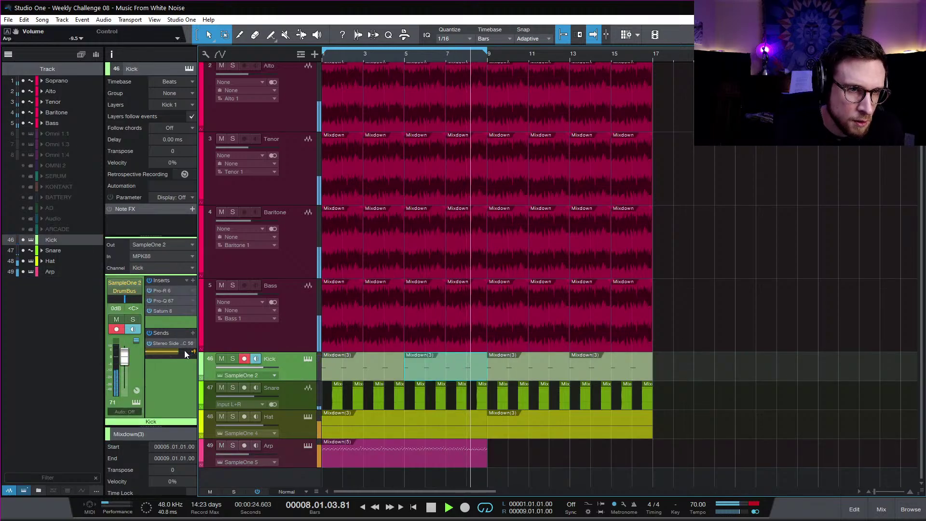
{"action": "left_click_drag", "start_coordinate": [171, 358], "coordinate": [170, 362]}
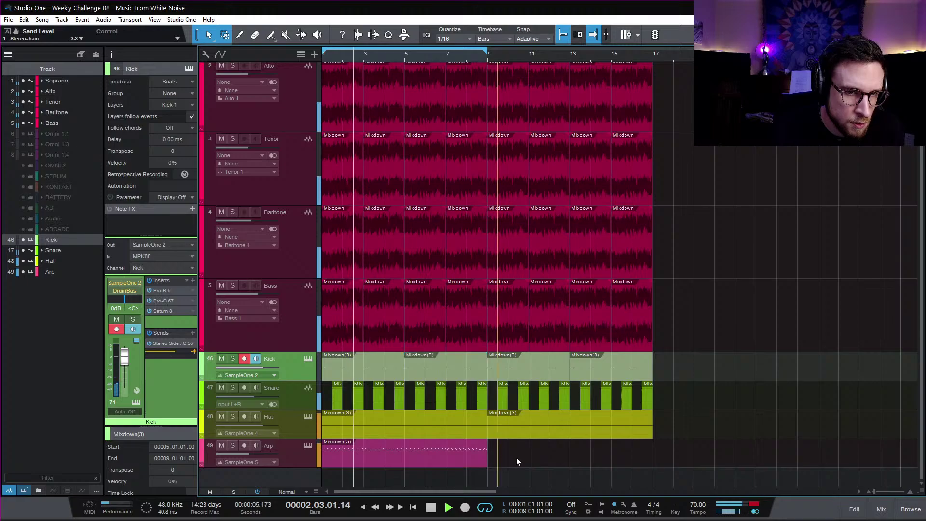
Step: Make a complete duplicate of the Arp track and open the copy's part for note editing
{"action": "right_click", "coordinate": [300, 461]}
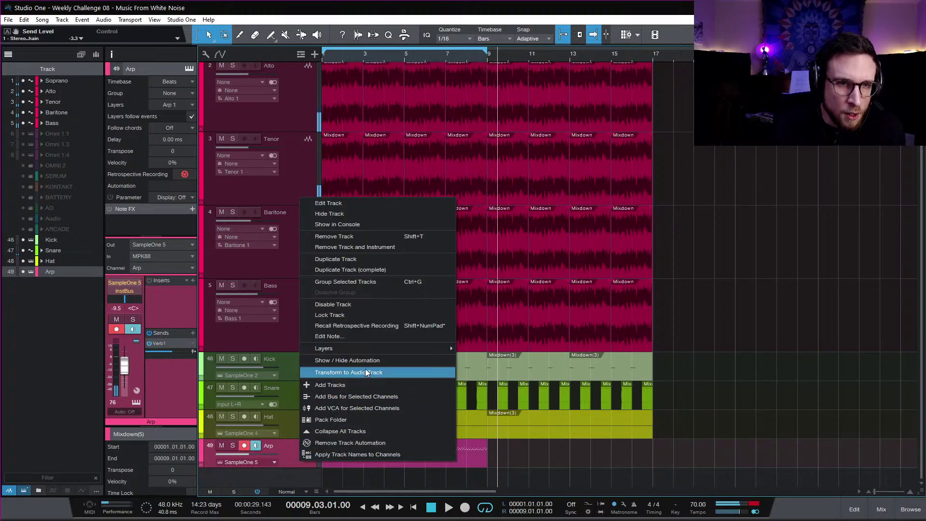
{"action": "left_click", "coordinate": [387, 271]}
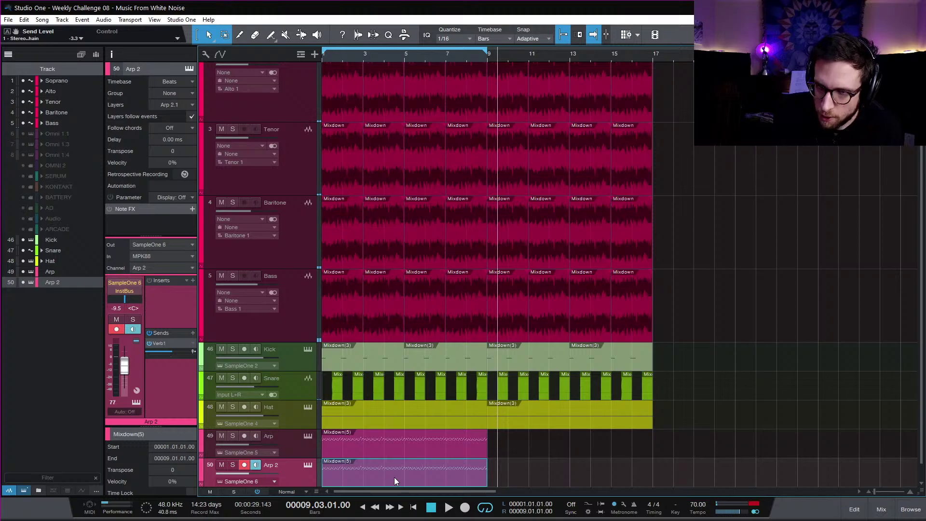
{"action": "double_click", "coordinate": [400, 475]}
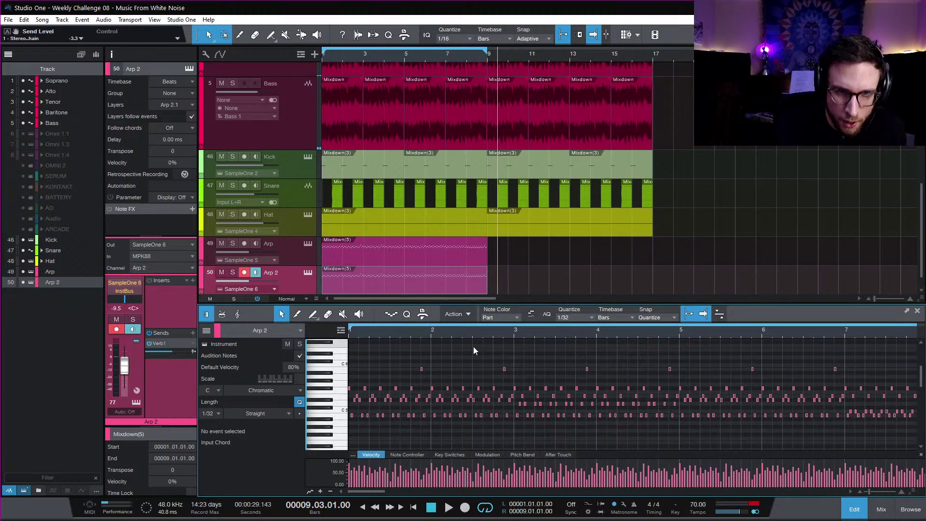
{"action": "key", "text": "e"}
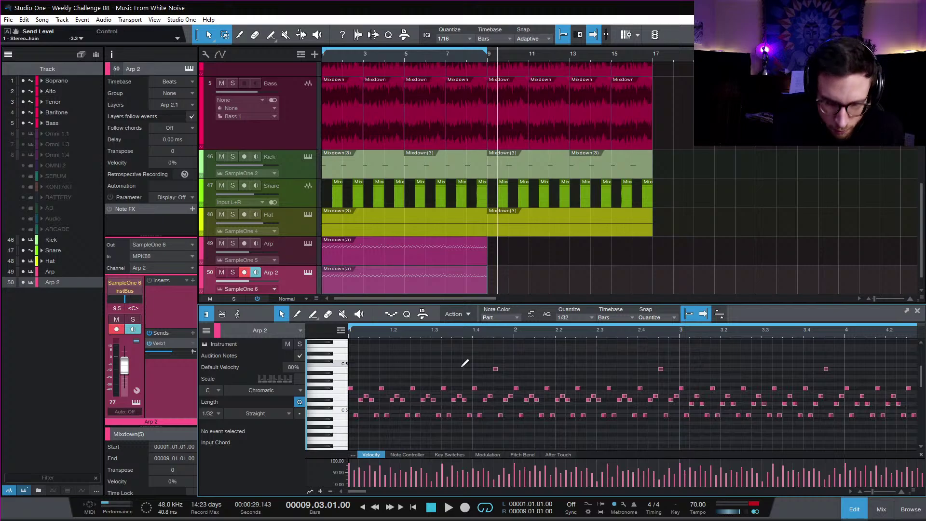
Step: Lower all notes in bars 1 and 2 of the duplicated part by three semitones, bringing the first note to D# 5
{"action": "left_click_drag", "start_coordinate": [679, 348], "coordinate": [345, 446]}
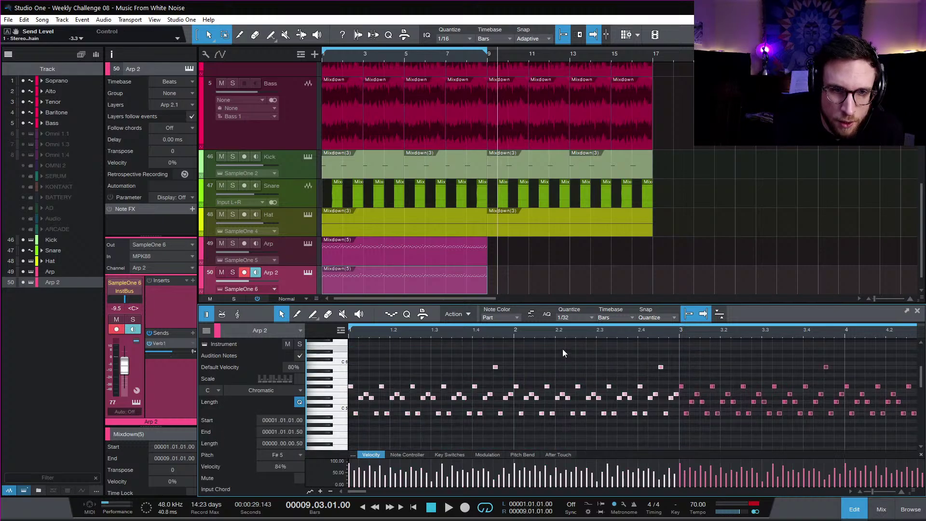
{"action": "key", "text": "Down"}
{"action": "key", "text": "Down"}
{"action": "key", "text": "Down"}
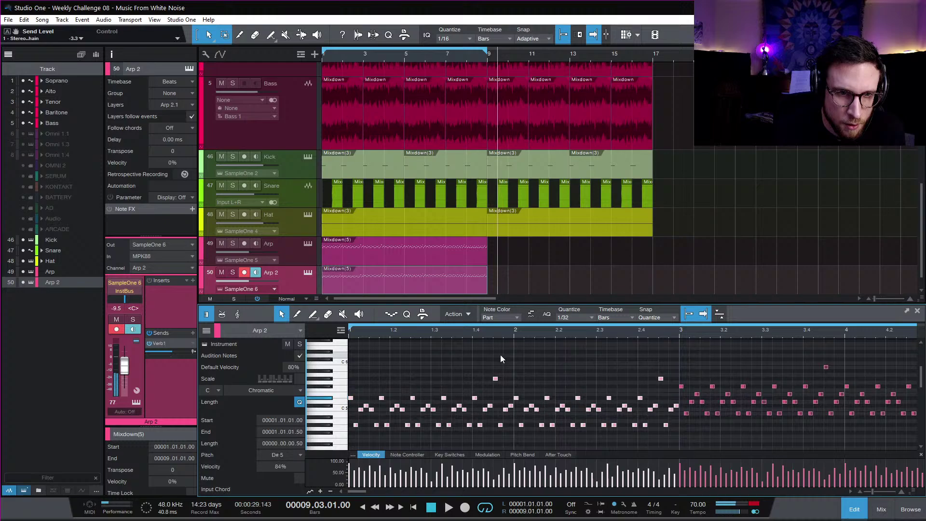
{"action": "left_click", "coordinate": [413, 375]}
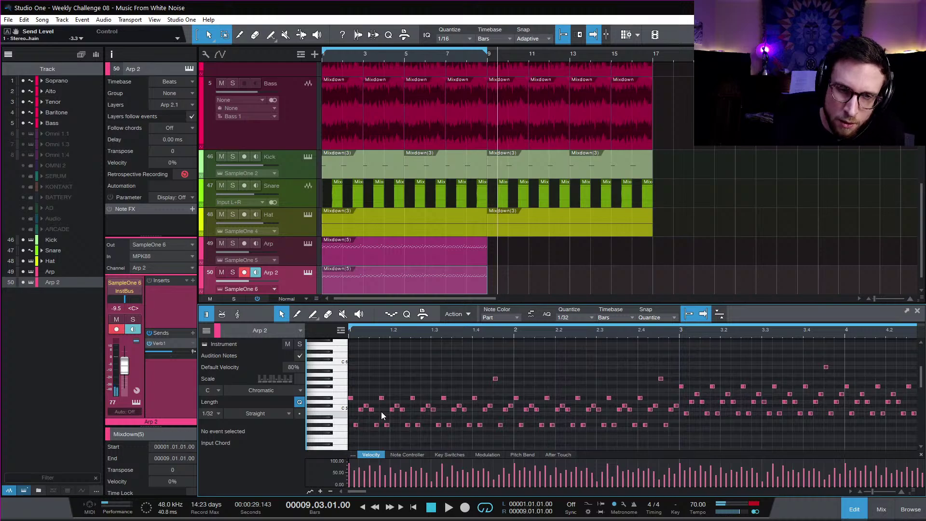
Step: Lower the C 5 and C# 5 notes in bar 1 to B 4 and play the part from the start
{"action": "left_click", "coordinate": [356, 426]}
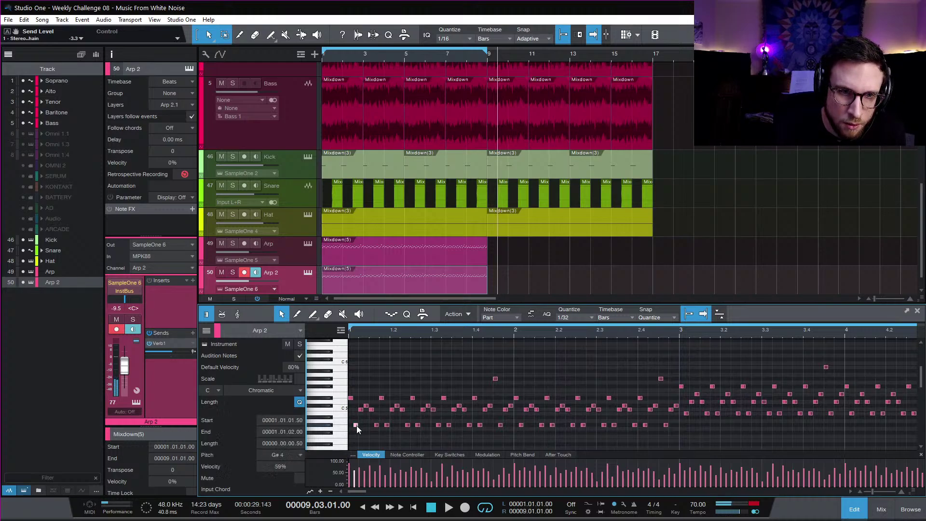
{"action": "left_click_drag", "start_coordinate": [355, 413], "coordinate": [508, 408]}
{"action": "key", "text": "Down"}
{"action": "left_click_drag", "start_coordinate": [359, 407], "coordinate": [517, 405]}
{"action": "key", "text": "Down"}
{"action": "key", "text": "Down"}
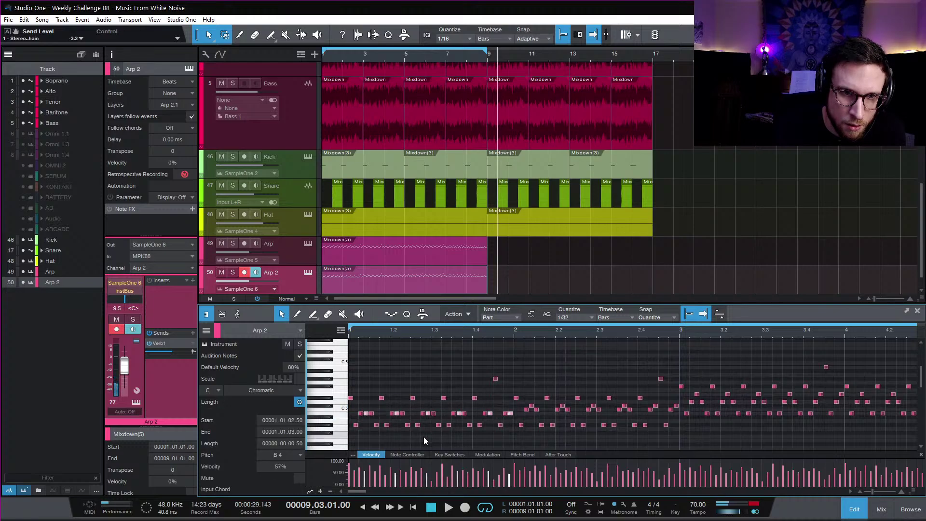
{"action": "left_click", "coordinate": [424, 437]}
{"action": "key", "text": "space"}
{"action": "key", "text": "space"}
{"action": "key", "text": "comma"}
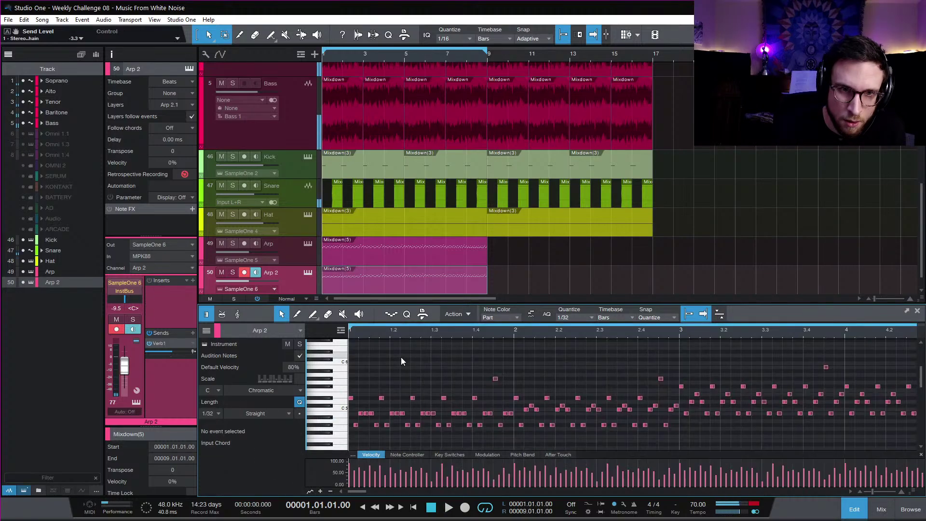
{"action": "key", "text": "space"}
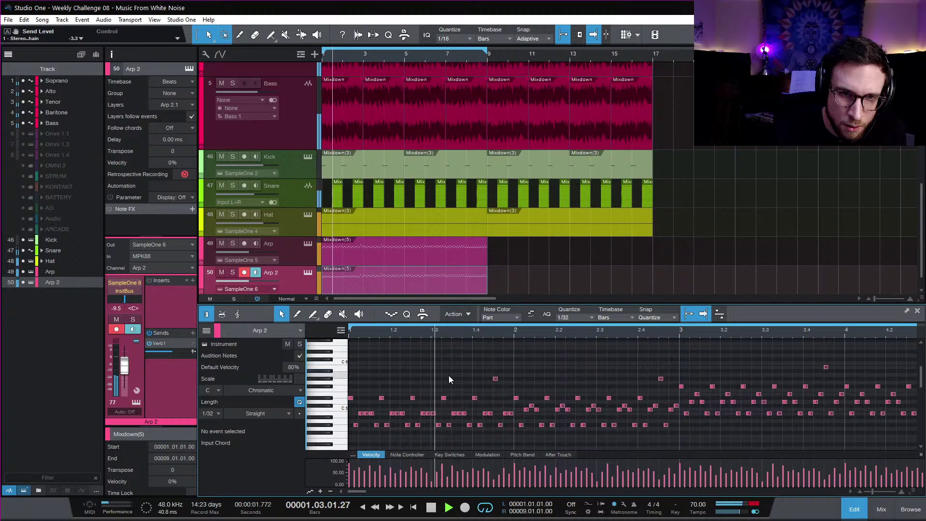
{"action": "key", "text": "space"}
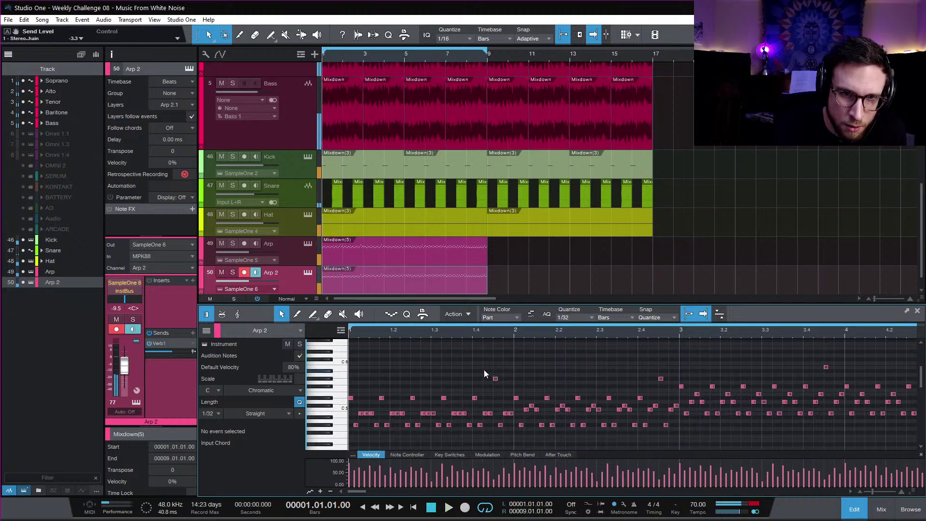
Step: Lower the high accent note near the end of bar 1 to F# 5 and check it by ear
{"action": "left_click_drag", "start_coordinate": [485, 369], "coordinate": [513, 380]}
{"action": "key", "text": "Down"}
{"action": "key", "text": "Down"}
{"action": "key", "text": "space"}
{"action": "left_click", "coordinate": [502, 368]}
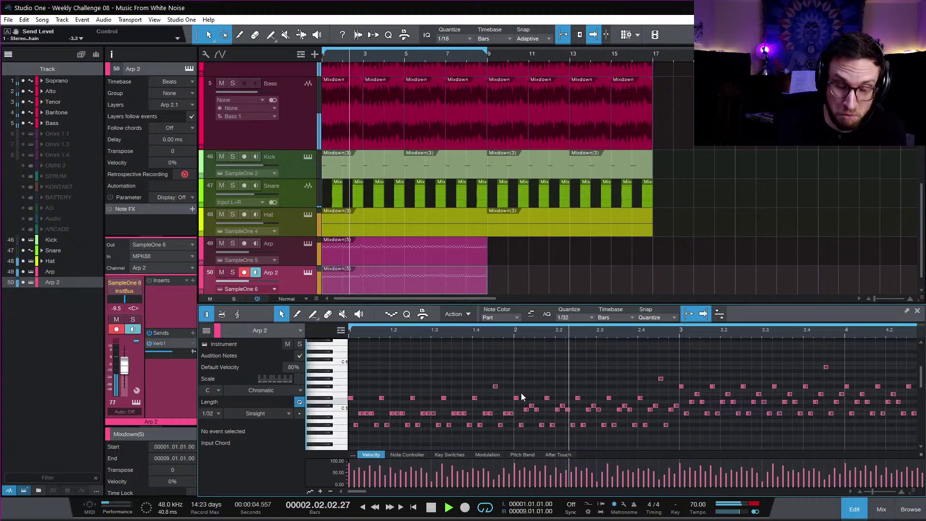
{"action": "key", "text": "space"}
Step: Lower bar 2's middle notes to B 4 and its high accent note to F# 5, and return to the song start
{"action": "left_click", "coordinate": [513, 332]}
{"action": "scroll", "coordinate": [608, 439], "scroll_direction": "right", "scroll_amount": 2}
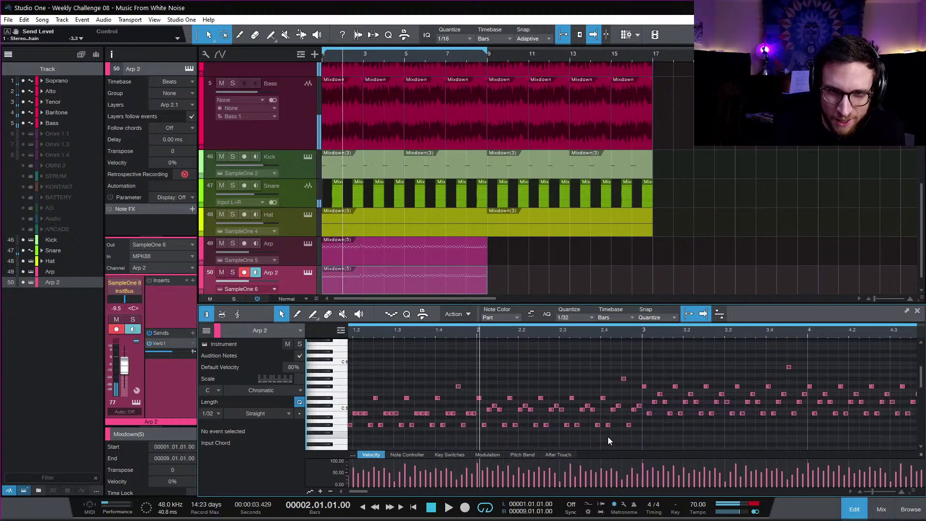
{"action": "left_click_drag", "start_coordinate": [655, 416], "coordinate": [497, 411]}
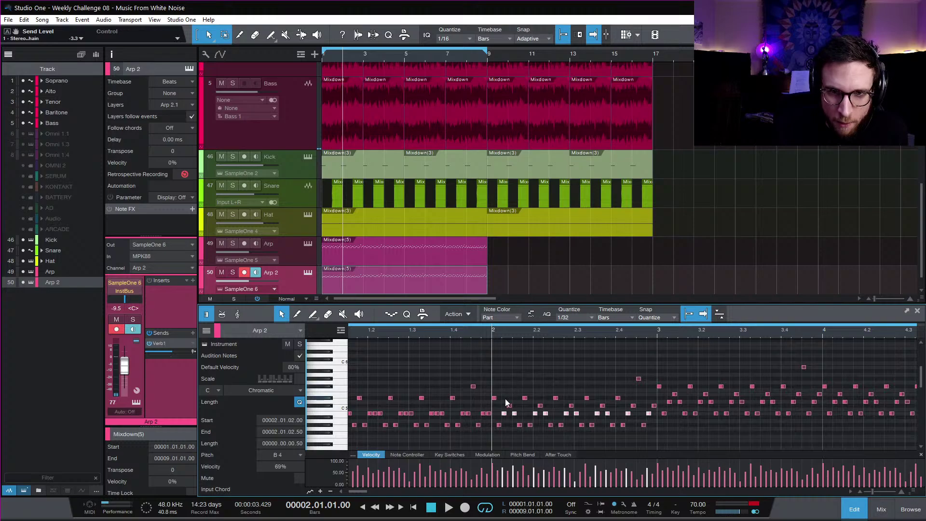
{"action": "left_click_drag", "start_coordinate": [501, 411], "coordinate": [656, 404]}
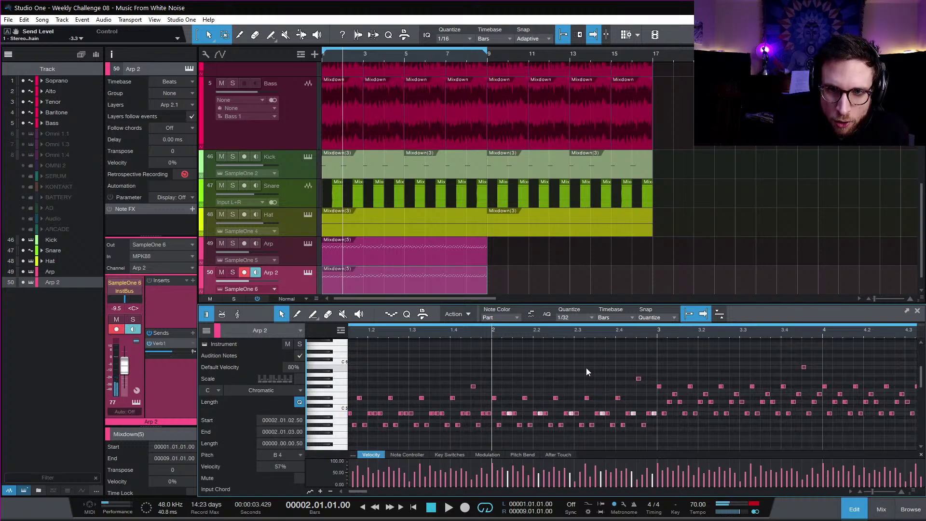
{"action": "left_click_drag", "start_coordinate": [574, 366], "coordinate": [658, 385]}
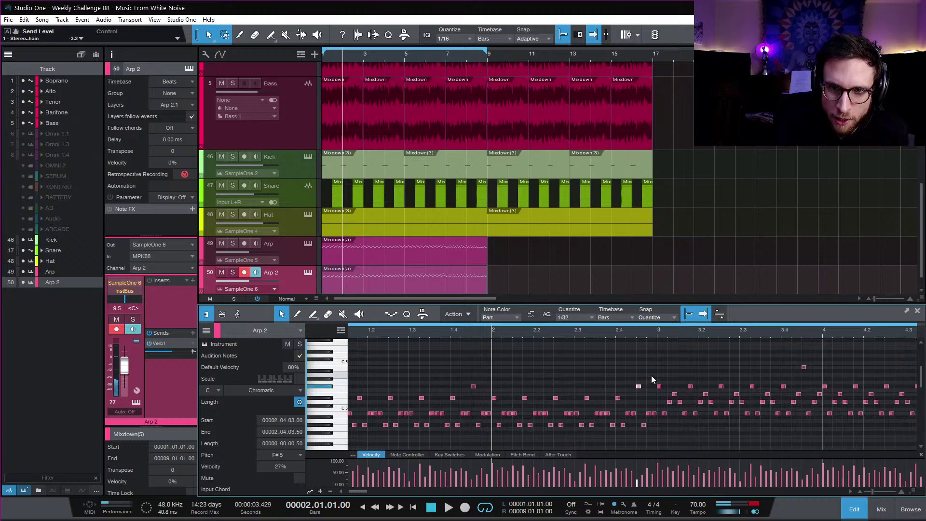
{"action": "key", "text": "comma"}
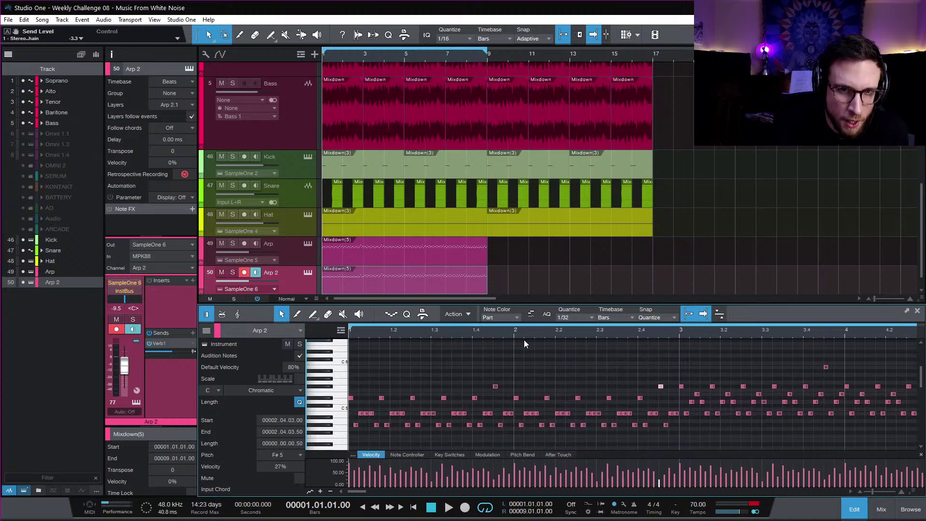
Step: Lower the B 4 notes in bars 3 and 4 to G 4
{"action": "scroll", "coordinate": [709, 427], "scroll_direction": "right", "scroll_amount": 5}
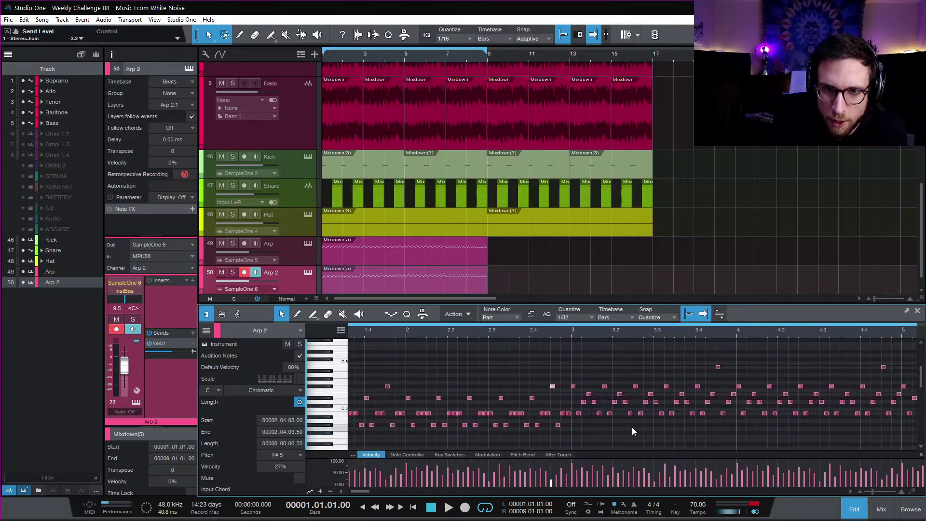
{"action": "scroll", "coordinate": [563, 409], "scroll_direction": "right", "scroll_amount": 5}
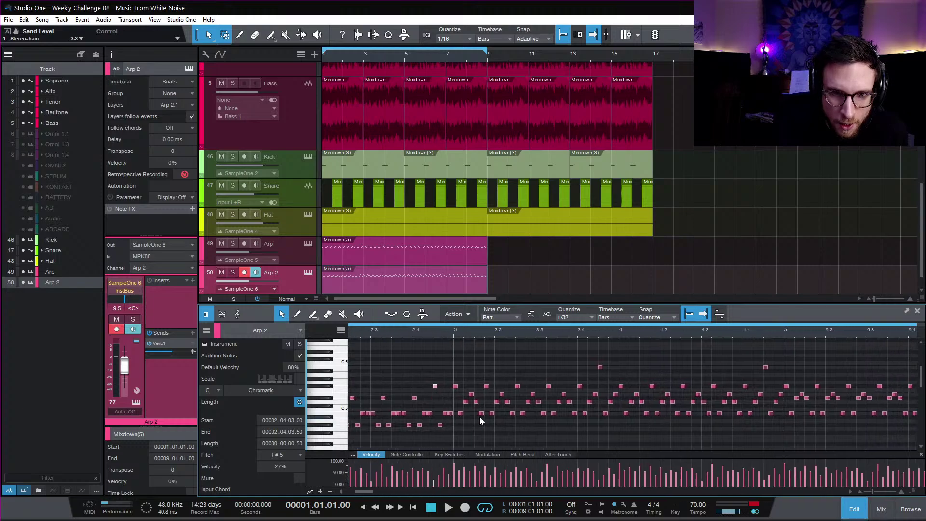
{"action": "scroll", "coordinate": [480, 417], "scroll_direction": "right", "scroll_amount": 1}
{"action": "left_click_drag", "start_coordinate": [434, 409], "coordinate": [756, 415]}
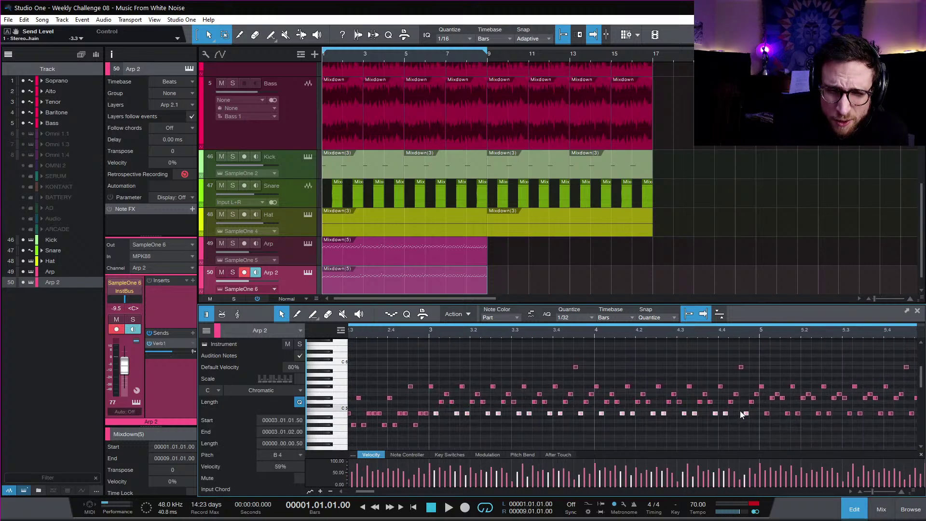
{"action": "key", "text": "Down"}
{"action": "key", "text": "Down"}
{"action": "key", "text": "Down"}
{"action": "key", "text": "Down"}
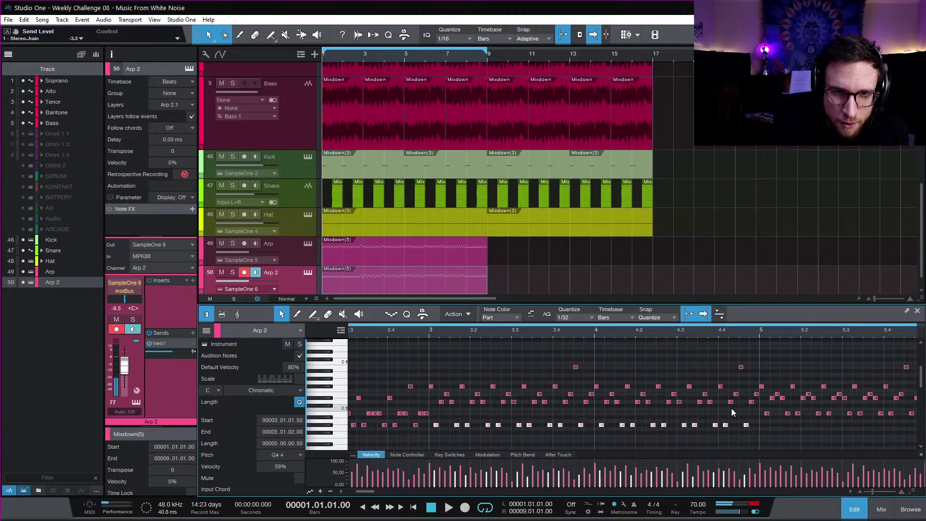
{"action": "left_click", "coordinate": [427, 379]}
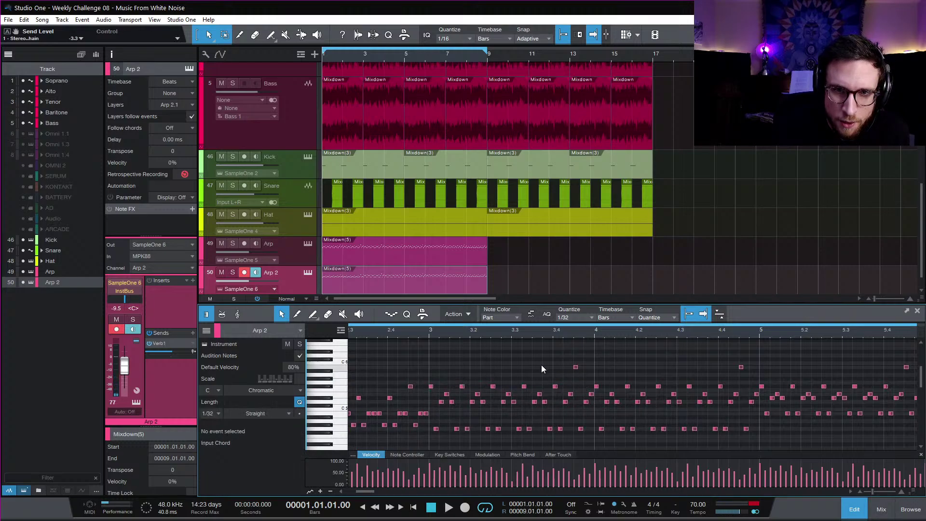
Step: Lower the remaining upper notes in bars 3 and 4 by four semitones, bringing the first one to D 5
{"action": "left_click_drag", "start_coordinate": [433, 361], "coordinate": [760, 406]}
{"action": "key", "text": "Down"}
{"action": "key", "text": "Down"}
{"action": "key", "text": "Down"}
{"action": "key", "text": "Down"}
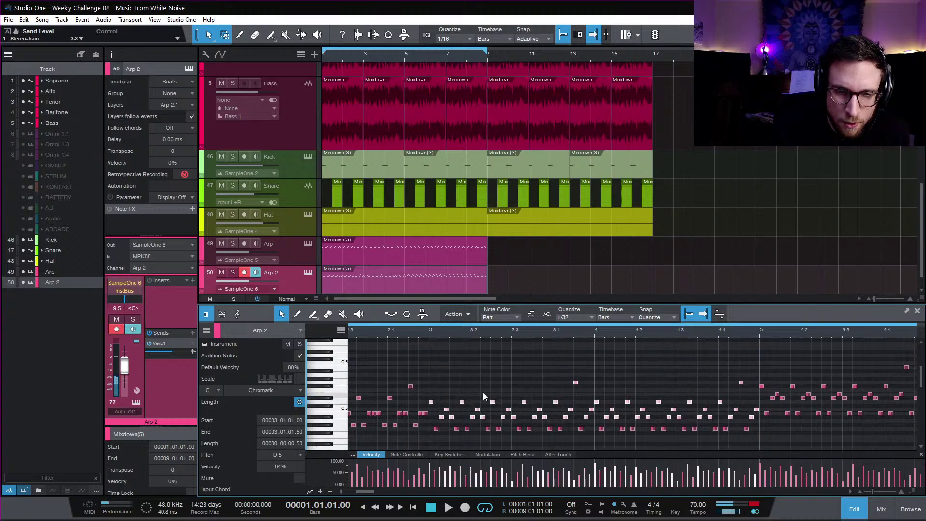
{"action": "left_click", "coordinate": [454, 396]}
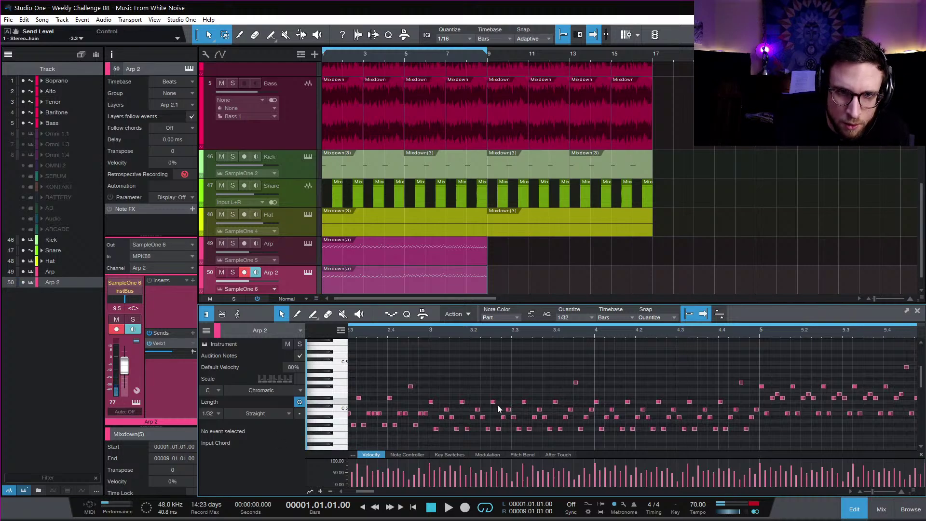
Step: Move the A# 4 notes in bars 3 and 4 to B 4, lower the G 5 accents to F# 5 and play from bar 3
{"action": "left_click_drag", "start_coordinate": [433, 418], "coordinate": [742, 416]}
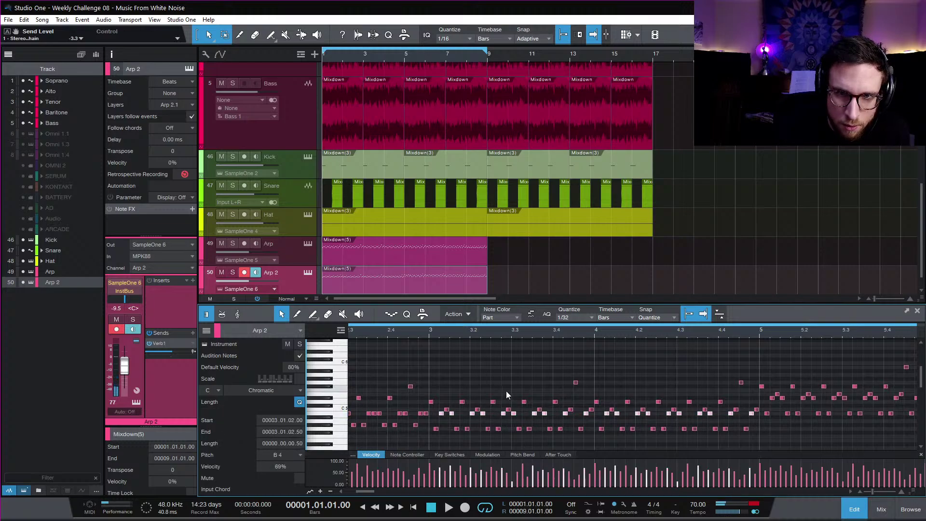
{"action": "left_click_drag", "start_coordinate": [558, 378], "coordinate": [749, 385]}
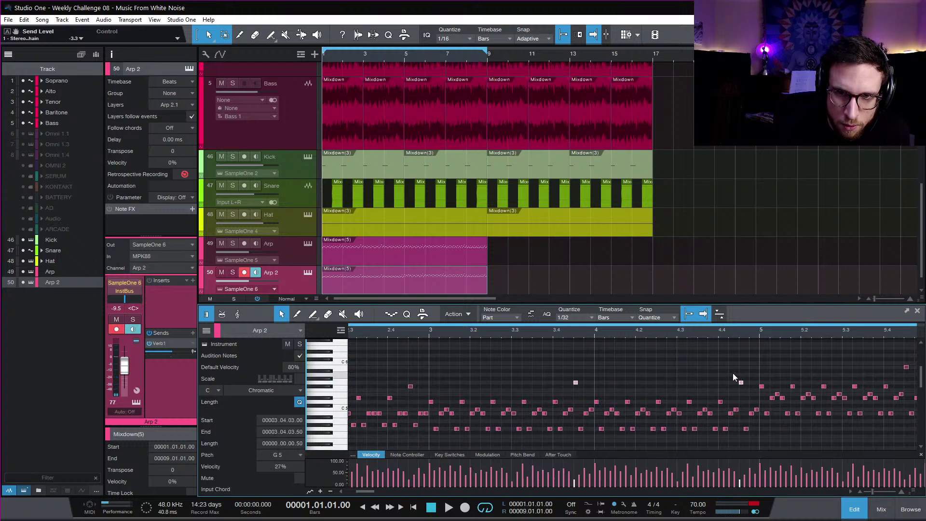
{"action": "key", "text": "Down"}
{"action": "left_click", "coordinate": [429, 332]}
{"action": "key", "text": "space"}
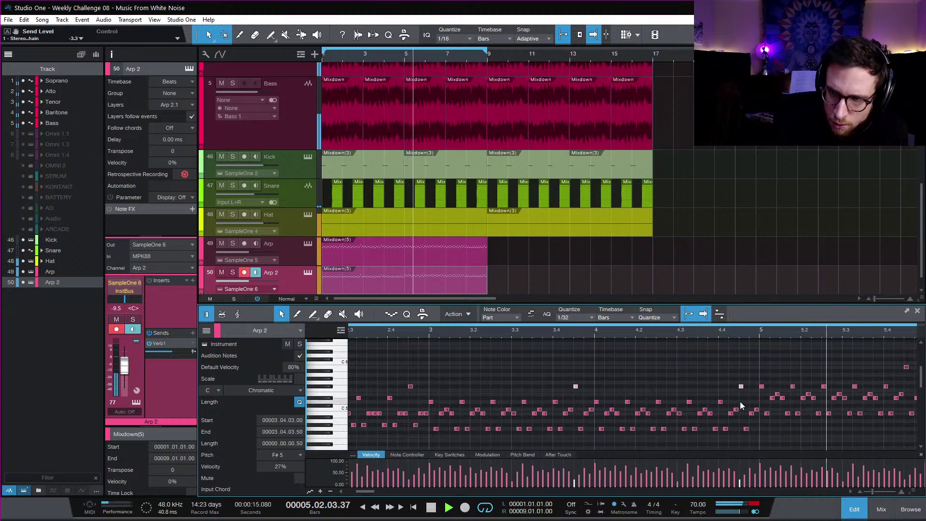
Step: Play from the song start, pan Arp 2 to L81 and Arp to R85, and replay from the start
{"action": "key", "text": "space"}
{"action": "key", "text": "space"}
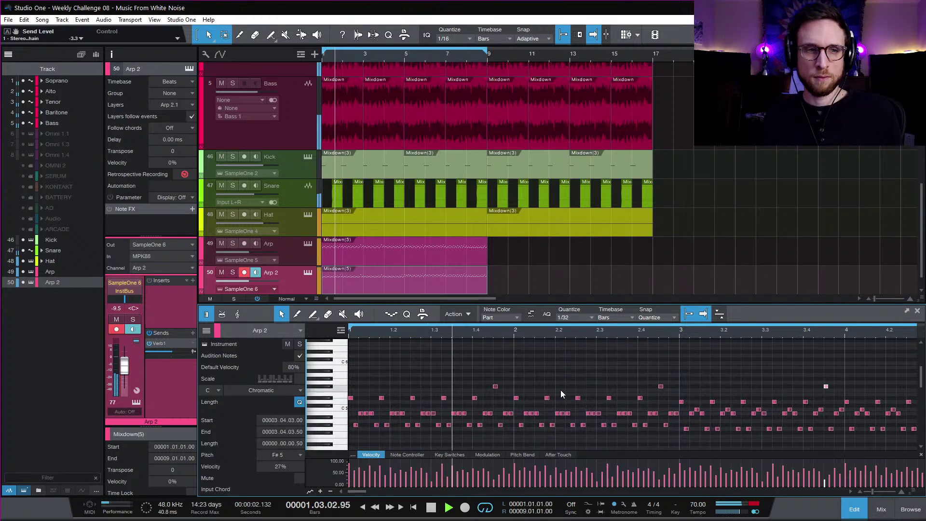
{"action": "left_click", "coordinate": [289, 283]}
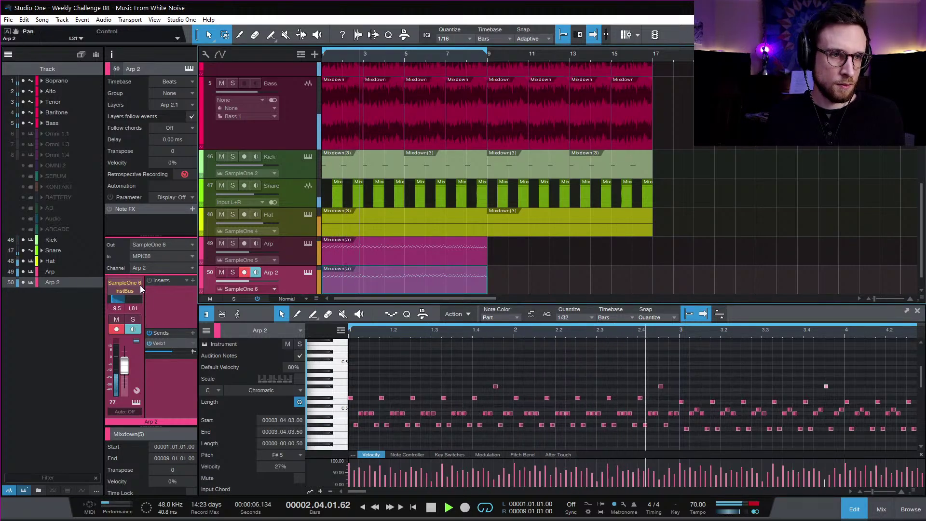
{"action": "left_click", "coordinate": [303, 255]}
{"action": "left_click_drag", "start_coordinate": [141, 302], "coordinate": [138, 303]}
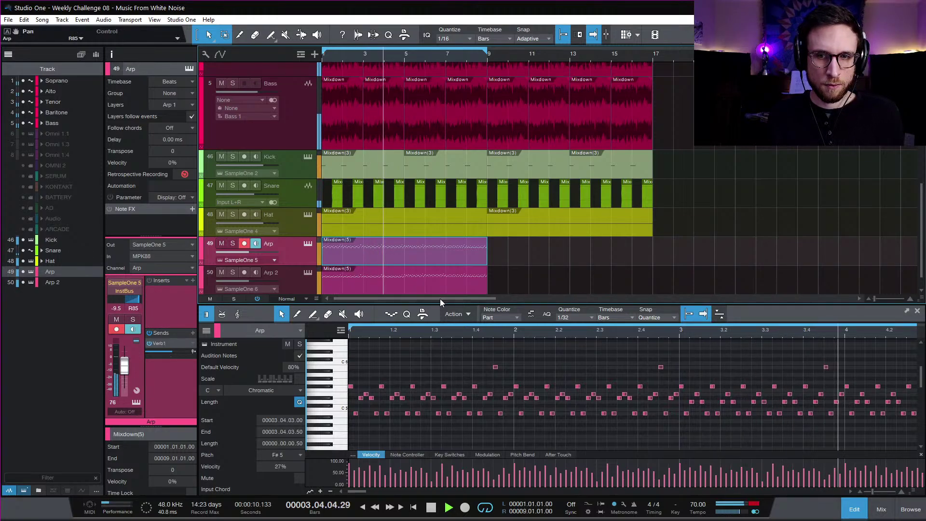
{"action": "key", "text": "comma"}
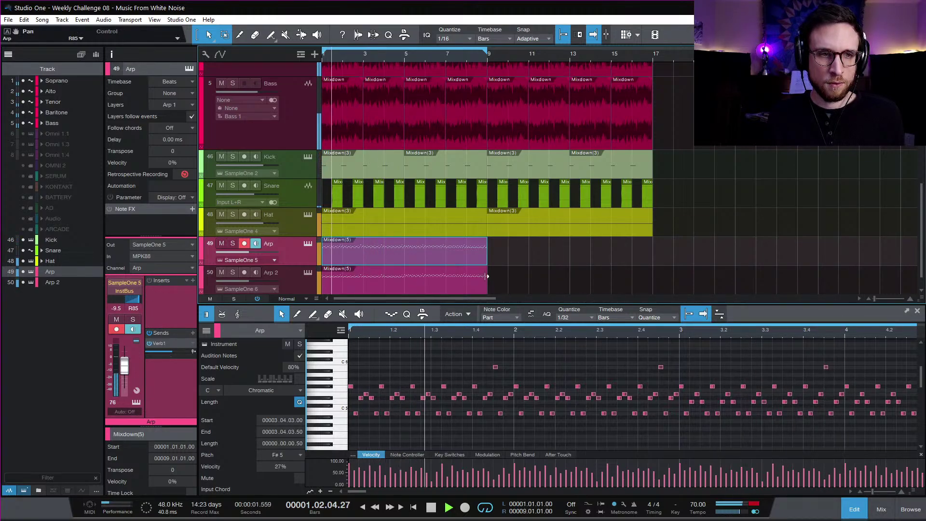
Step: Open the Arp 2 part and examine its notes from bar 2 to bar 8 during playback
{"action": "left_click", "coordinate": [300, 288]}
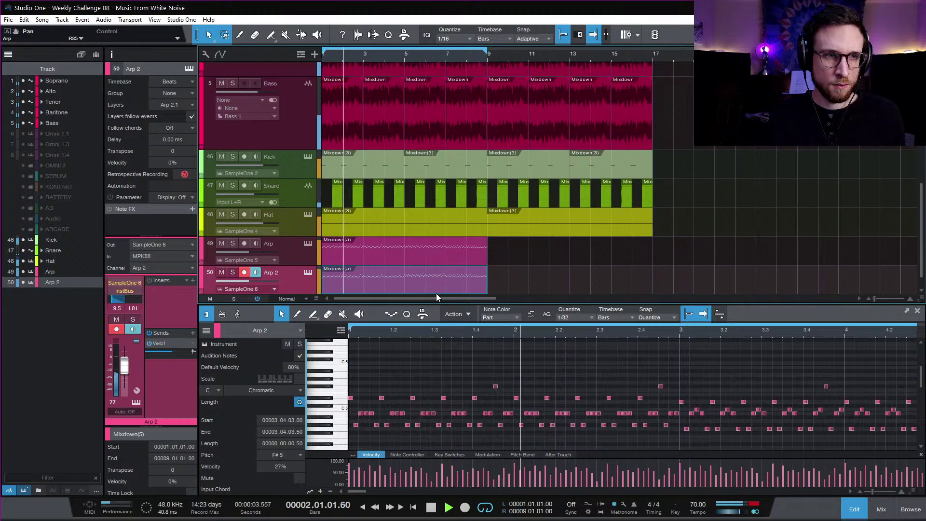
{"action": "scroll", "coordinate": [602, 368], "scroll_direction": "down", "scroll_amount": 2}
{"action": "scroll", "coordinate": [758, 400], "scroll_direction": "right", "scroll_amount": 3}
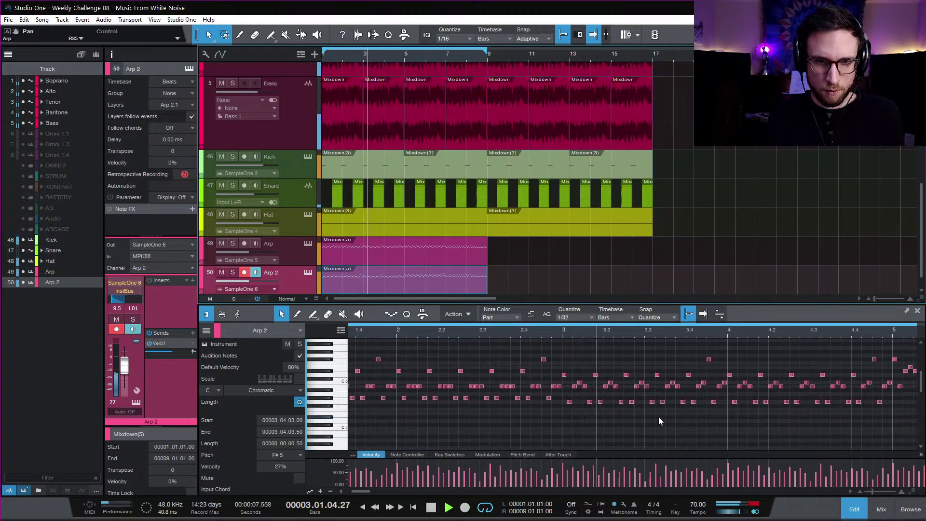
{"action": "scroll", "coordinate": [658, 419], "scroll_direction": "right", "scroll_amount": 3}
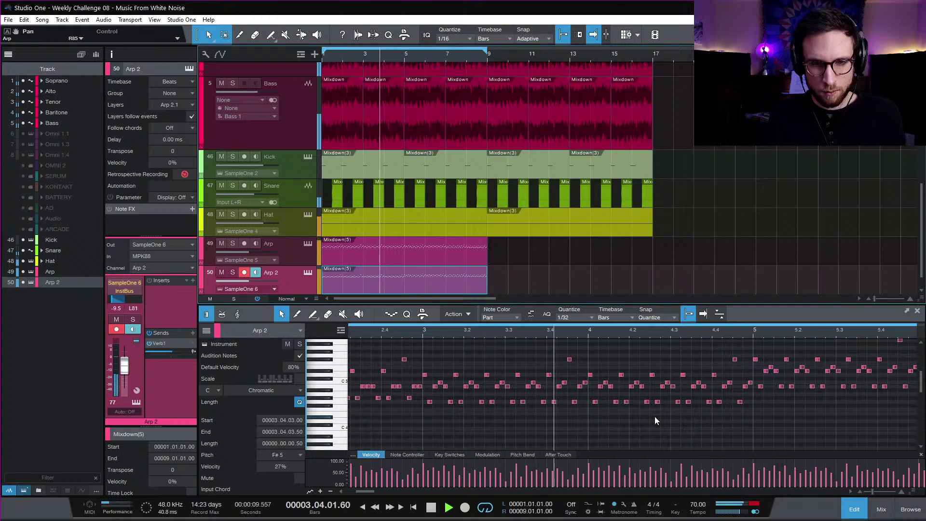
{"action": "scroll", "coordinate": [655, 421], "scroll_direction": "right", "scroll_amount": 2}
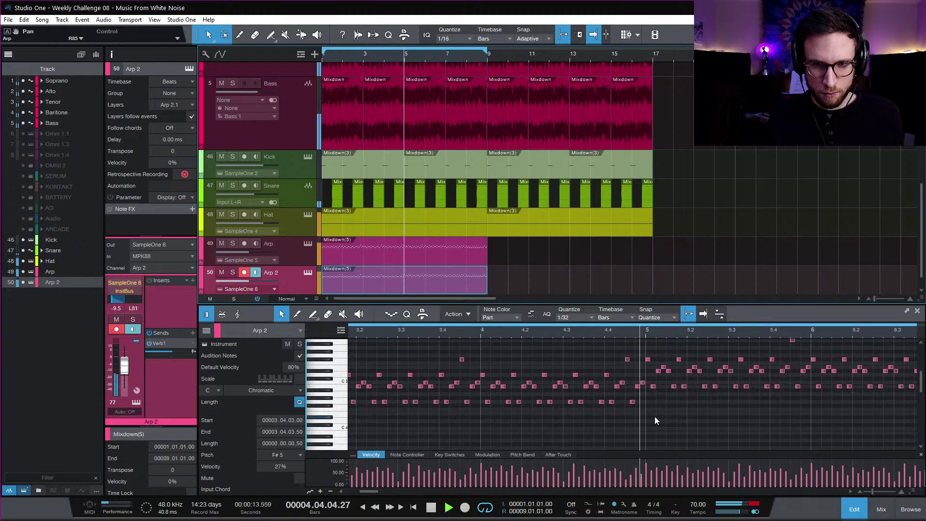
{"action": "left_click", "coordinate": [682, 412]}
{"action": "scroll", "coordinate": [682, 412], "scroll_direction": "down", "scroll_amount": 2}
{"action": "scroll", "coordinate": [684, 414], "scroll_direction": "right", "scroll_amount": 2}
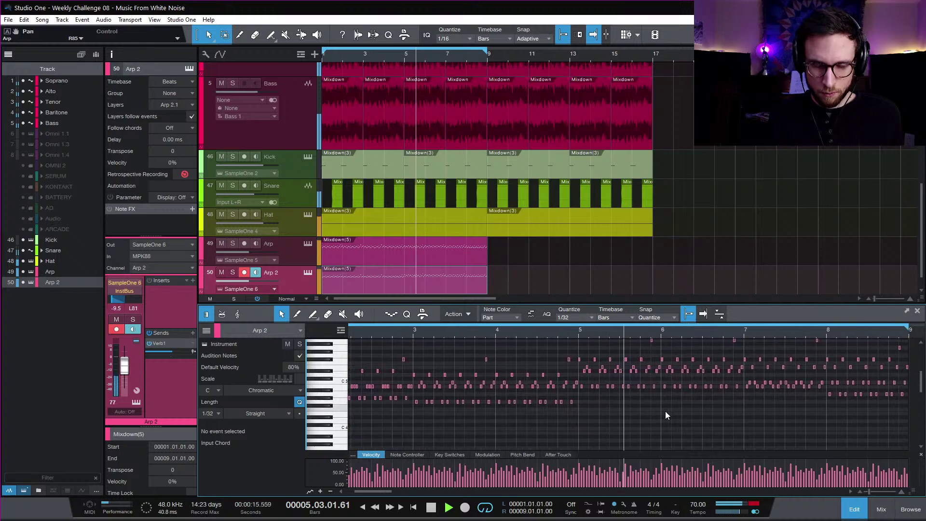
{"action": "scroll", "coordinate": [649, 416], "scroll_direction": "up", "scroll_amount": 2}
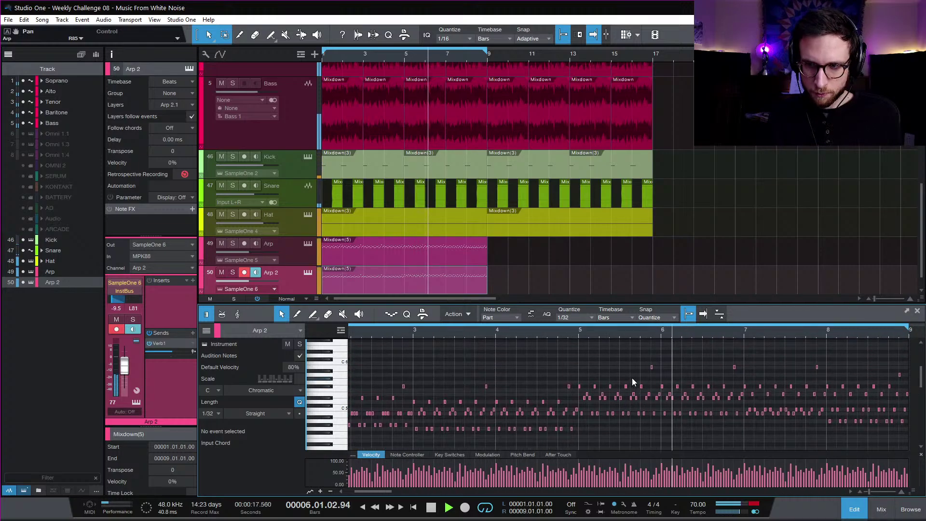
Step: Replace Arp 2's notes in bars 5 to 8 with a copy of bars 1 to 4 and play from bar 5
{"action": "key", "text": "space"}
{"action": "scroll", "coordinate": [670, 381], "scroll_direction": "down", "scroll_amount": 2}
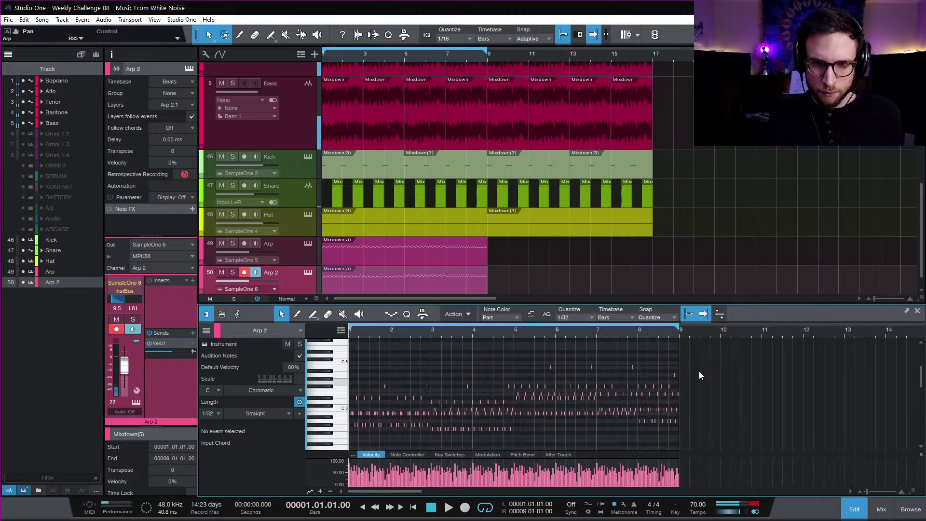
{"action": "left_click_drag", "start_coordinate": [701, 355], "coordinate": [514, 439]}
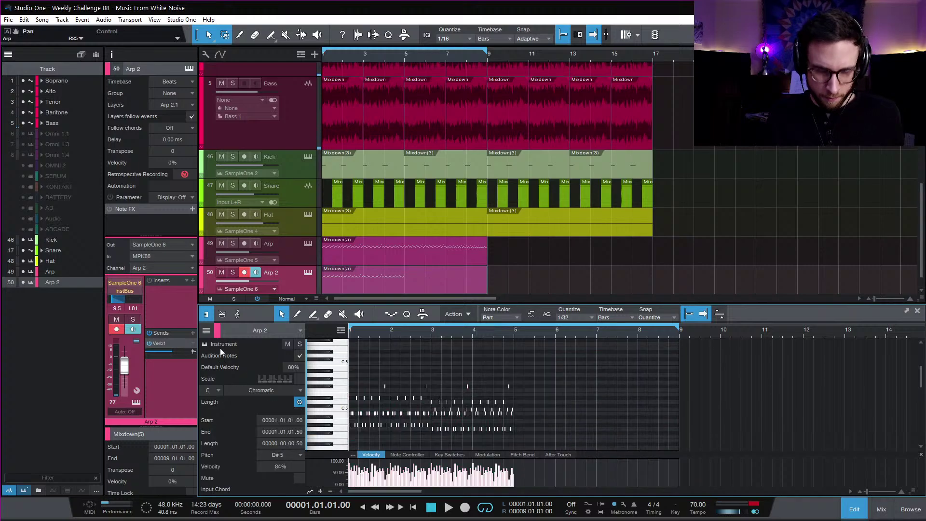
{"action": "left_click", "coordinate": [515, 334]}
{"action": "key", "text": "space"}
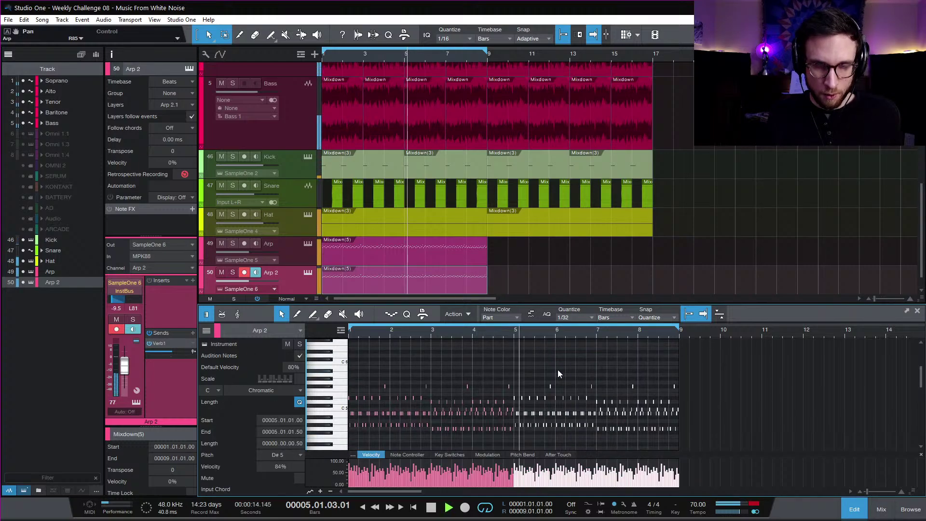
Step: Play up to bar 7 and compare the Arp part's notes in bars 7 and 8 with those of Arp 2
{"action": "scroll", "coordinate": [702, 395], "scroll_direction": "up", "scroll_amount": 2}
{"action": "scroll", "coordinate": [676, 390], "scroll_direction": "right", "scroll_amount": 3}
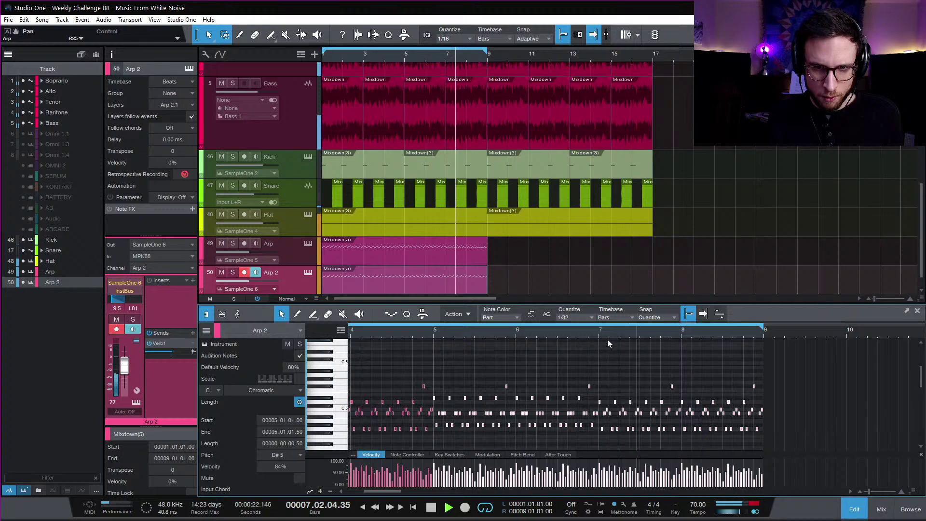
{"action": "key", "text": "space"}
{"action": "scroll", "coordinate": [600, 394], "scroll_direction": "down", "scroll_amount": 2}
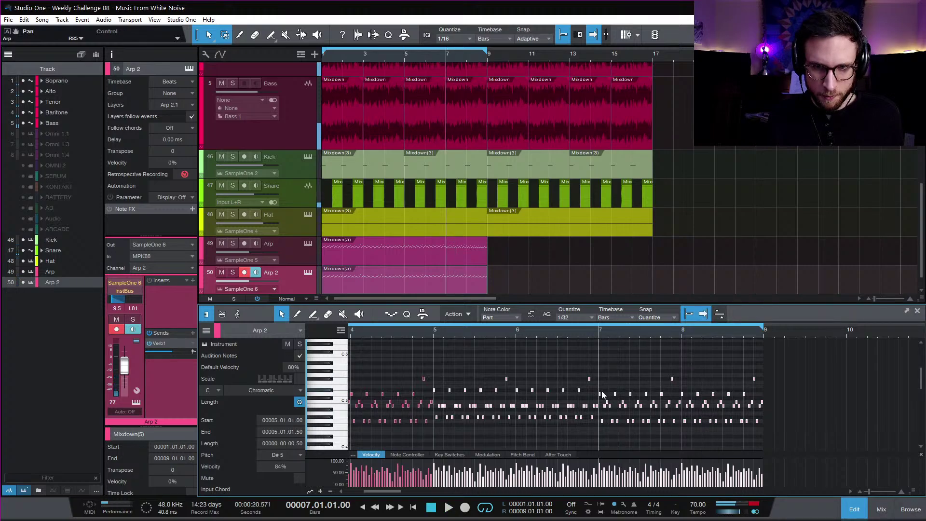
{"action": "left_click", "coordinate": [468, 257]}
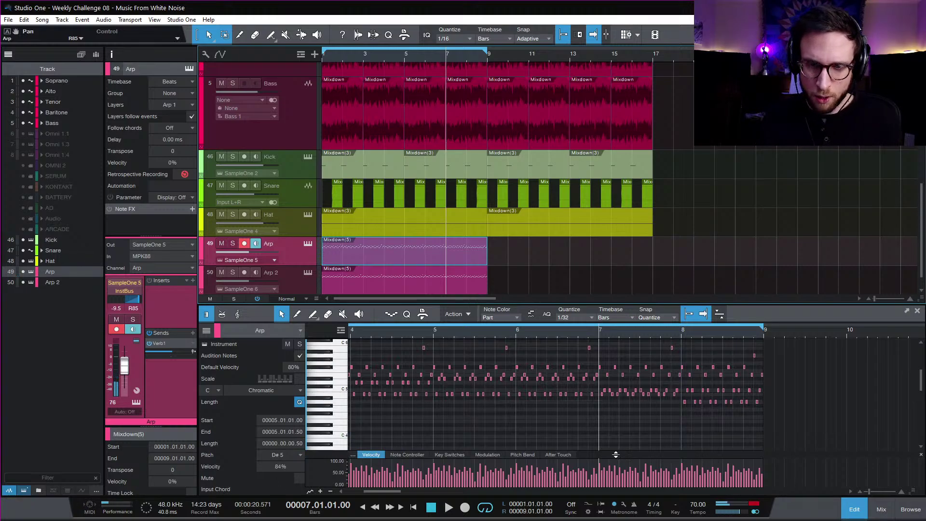
{"action": "left_click", "coordinate": [673, 430]}
{"action": "key", "text": "e"}
{"action": "scroll", "coordinate": [619, 383], "scroll_direction": "right", "scroll_amount": 1}
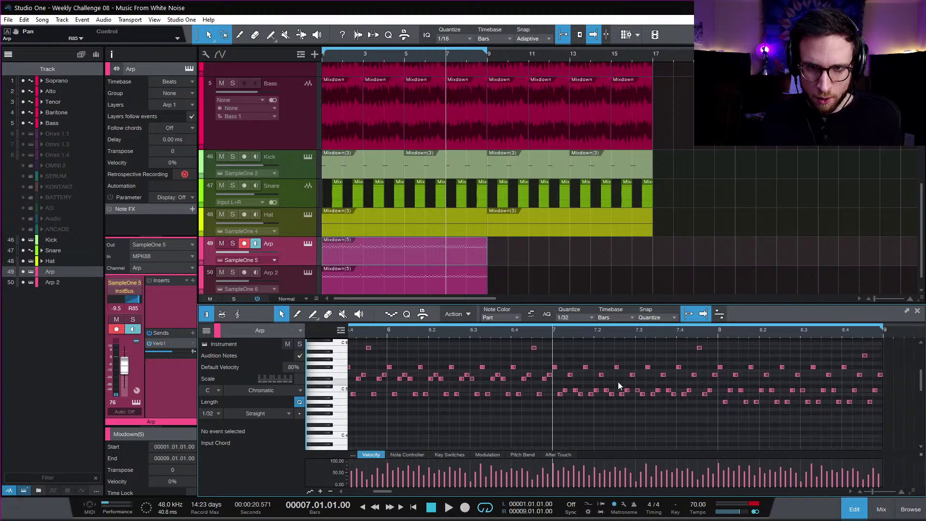
{"action": "left_click", "coordinate": [469, 286]}
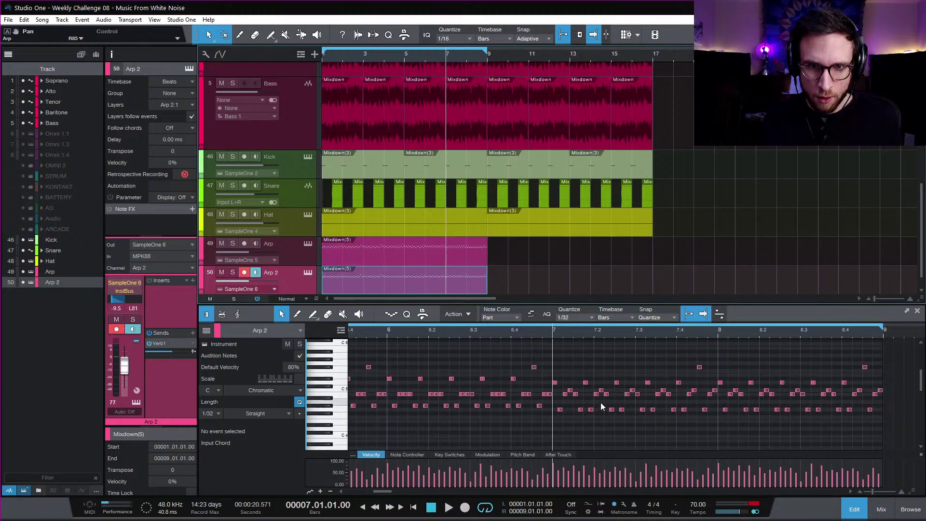
Step: Lower Arp 2's lowest notes in bars 7 and 8 to F# 4
{"action": "left_click_drag", "start_coordinate": [546, 380], "coordinate": [690, 386]}
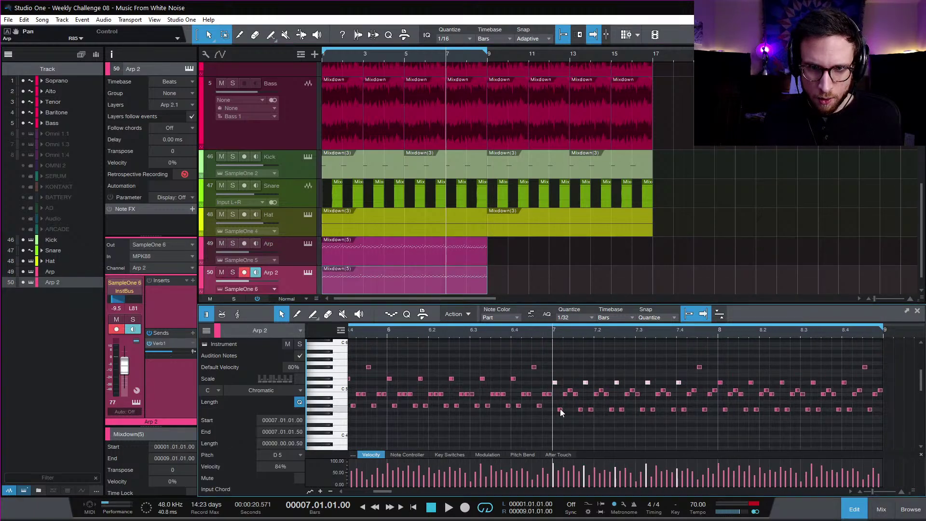
{"action": "left_click_drag", "start_coordinate": [553, 406], "coordinate": [634, 415]}
{"action": "left_click_drag", "start_coordinate": [727, 416], "coordinate": [878, 416]}
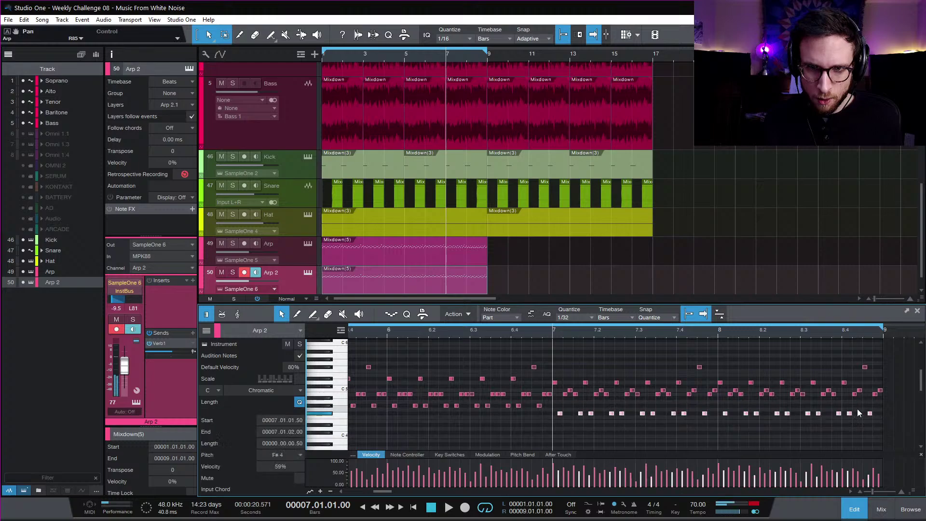
Step: Lower bar 7's B 4 notes to A 4 and its D 5 notes to C 5, and play from bar 7
{"action": "left_click_drag", "start_coordinate": [564, 400], "coordinate": [645, 395]}
{"action": "left_click_drag", "start_coordinate": [717, 393], "coordinate": [716, 393]}
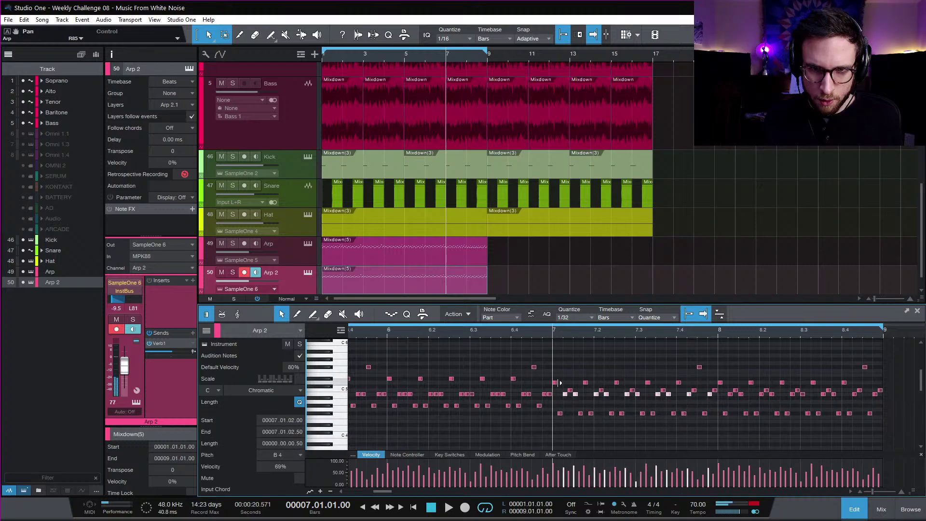
{"action": "left_click_drag", "start_coordinate": [548, 379], "coordinate": [699, 383]}
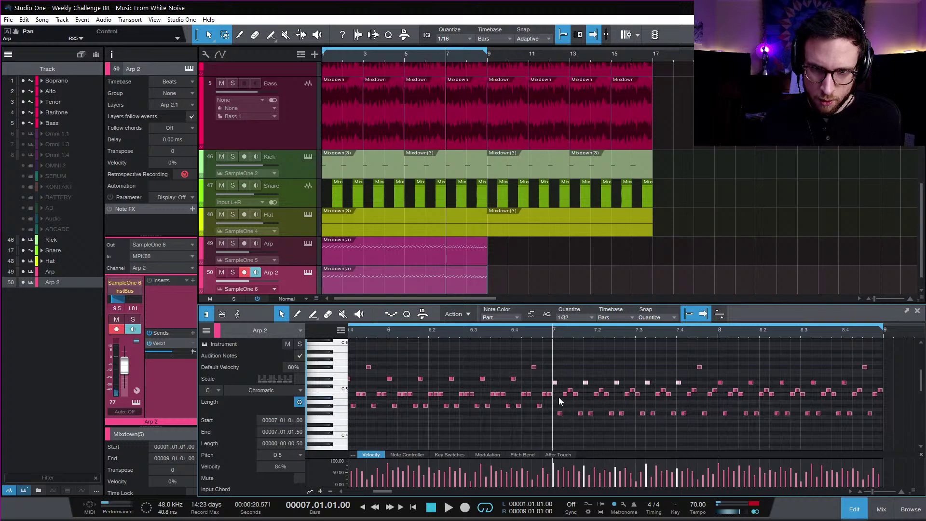
{"action": "left_click_drag", "start_coordinate": [559, 396], "coordinate": [694, 385]}
{"action": "key", "text": "Down"}
{"action": "key", "text": "Down"}
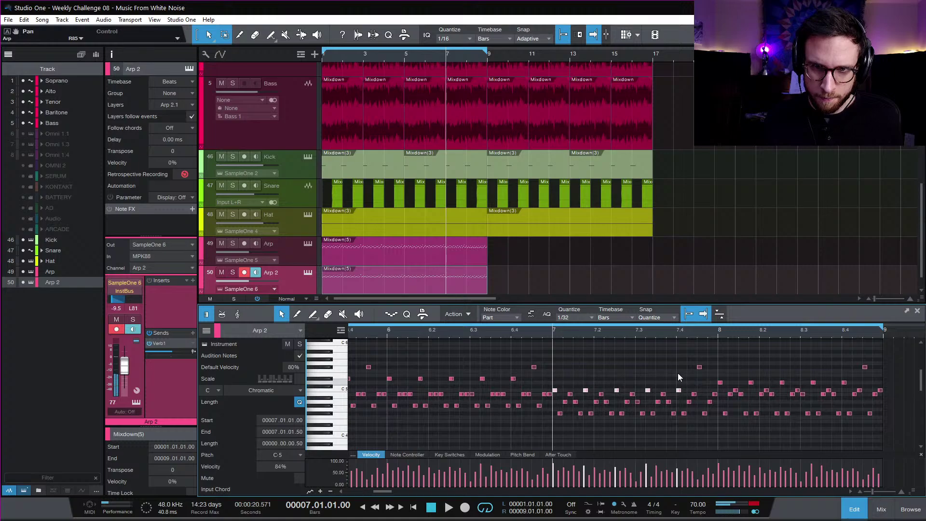
{"action": "left_click", "coordinate": [697, 361]}
{"action": "key", "text": "space"}
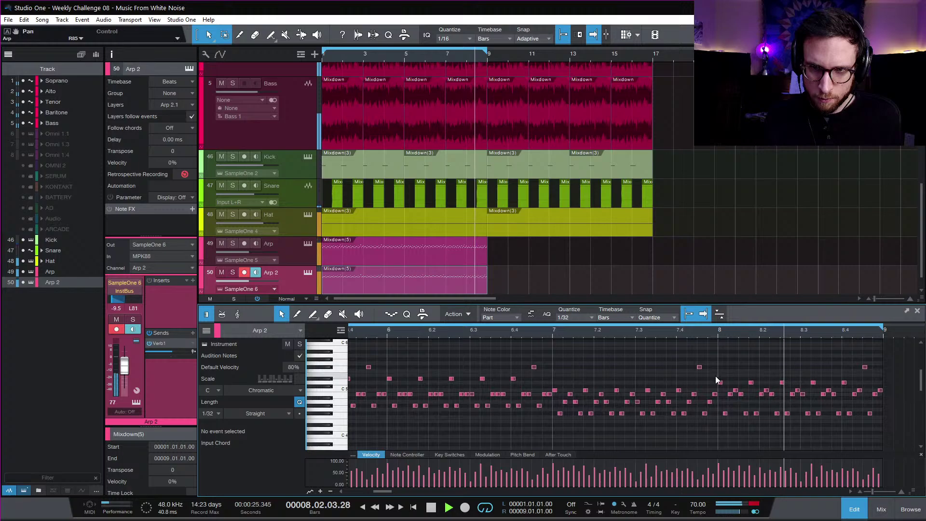
{"action": "key", "text": "space"}
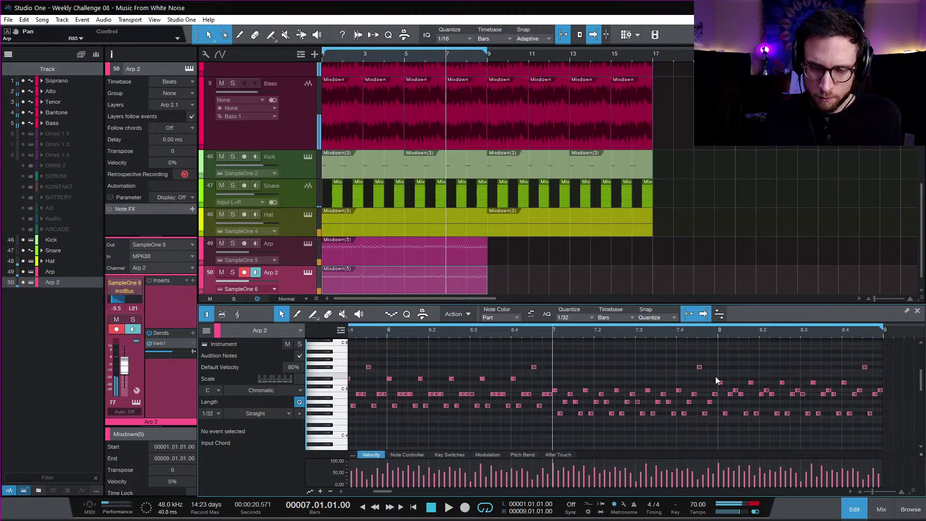
Step: Check Arp's notes at bar 8, lower Arp 2's B 4 notes there to A 4 and its D 5 notes to C 5, and play the song from the start
{"action": "left_click", "coordinate": [467, 56]}
{"action": "left_click", "coordinate": [476, 253]}
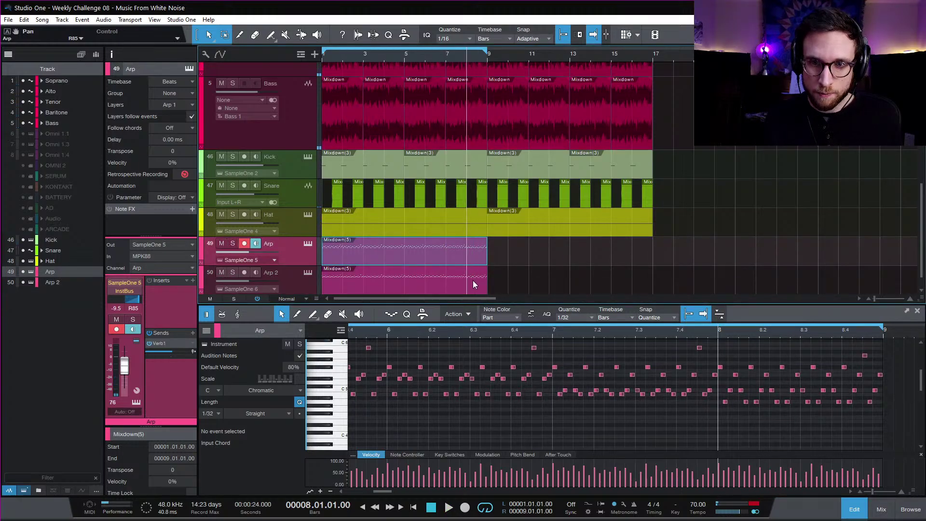
{"action": "left_click", "coordinate": [473, 287]}
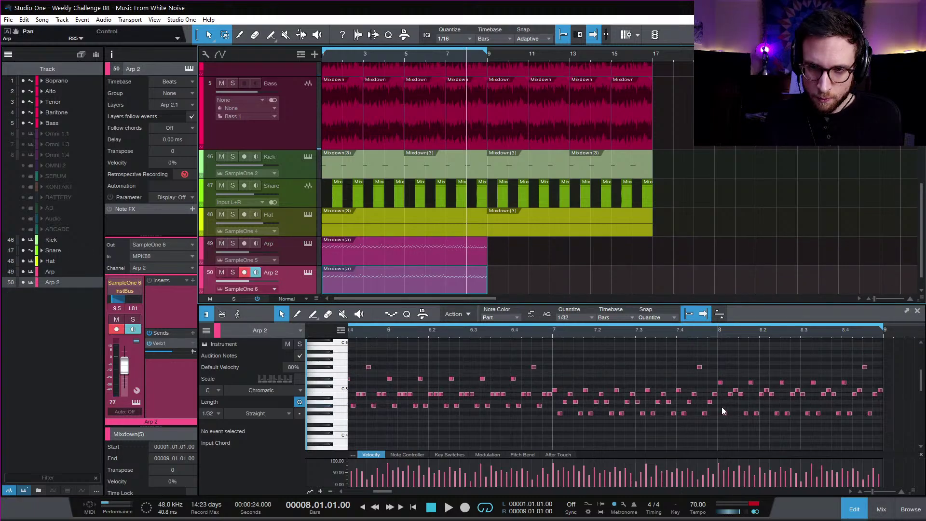
{"action": "left_click_drag", "start_coordinate": [722, 393], "coordinate": [890, 396]}
{"action": "key", "text": "Down"}
{"action": "key", "text": "Down"}
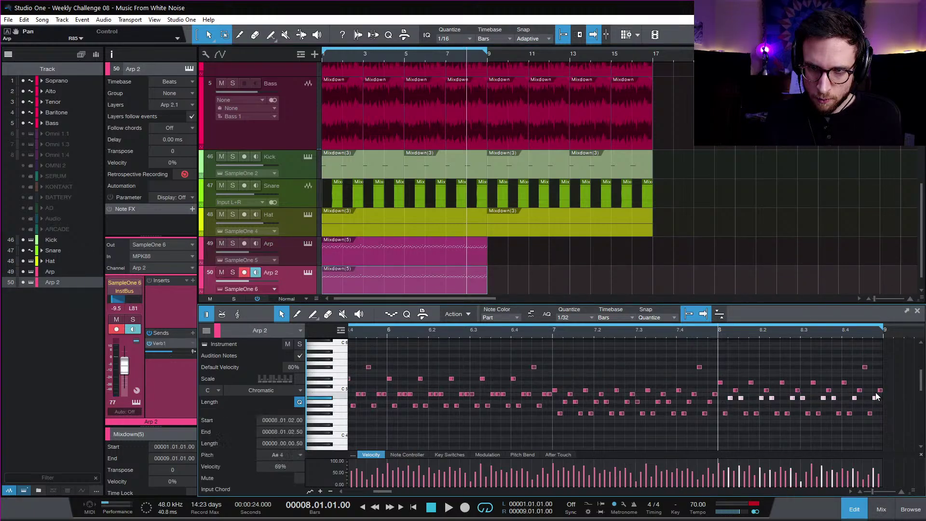
{"action": "mouse_move", "coordinate": [729, 396]}
{"action": "left_mouse_down"}
{"action": "mouse_move", "coordinate": [888, 389]}
{"action": "mouse_move", "coordinate": [722, 380]}
{"action": "left_mouse_up"}
{"action": "key", "text": "Down"}
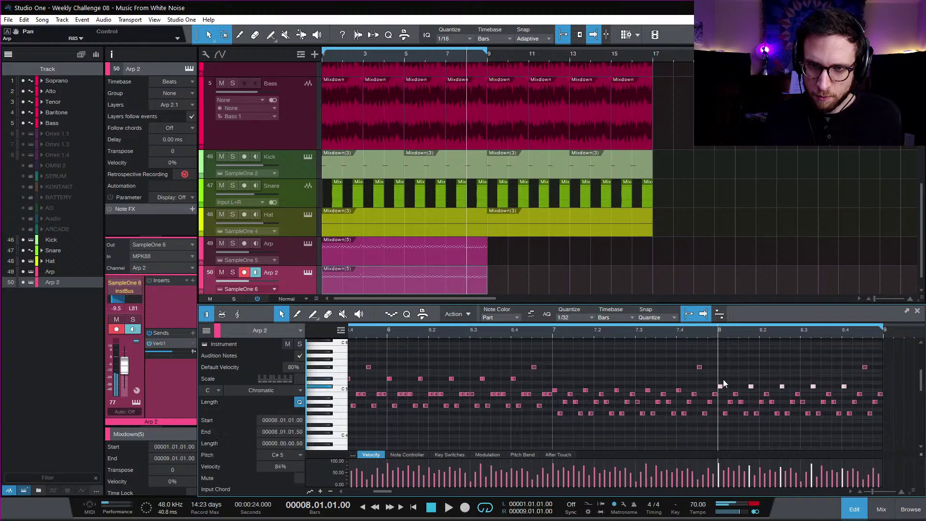
{"action": "key", "text": "Down"}
{"action": "key", "text": "space"}
{"action": "key", "text": "Down"}
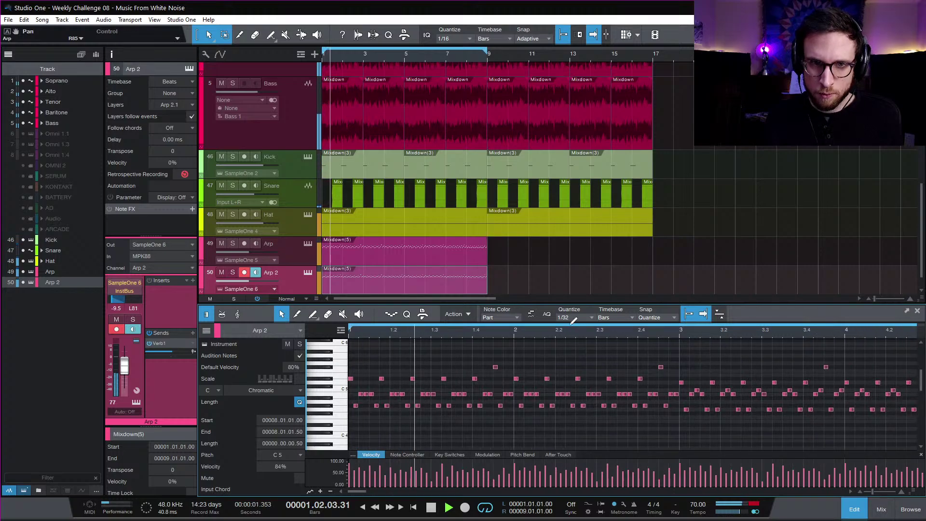
Step: Switch from the note editor to the mixer, enlarge it, and hide the track list and the inspector
{"action": "left_click", "coordinate": [854, 509]}
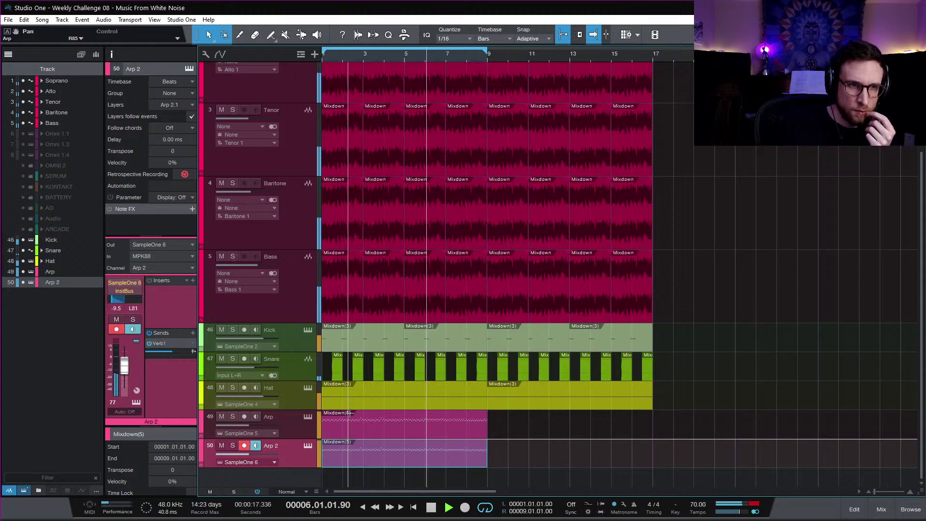
{"action": "left_click", "coordinate": [881, 509]}
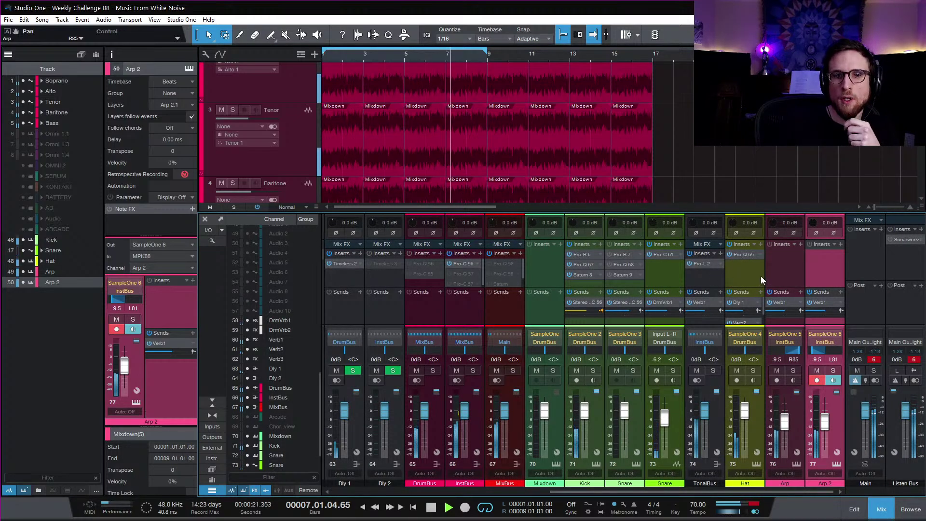
{"action": "left_click_drag", "start_coordinate": [712, 213], "coordinate": [711, 177]}
{"action": "left_click", "coordinate": [8, 54]}
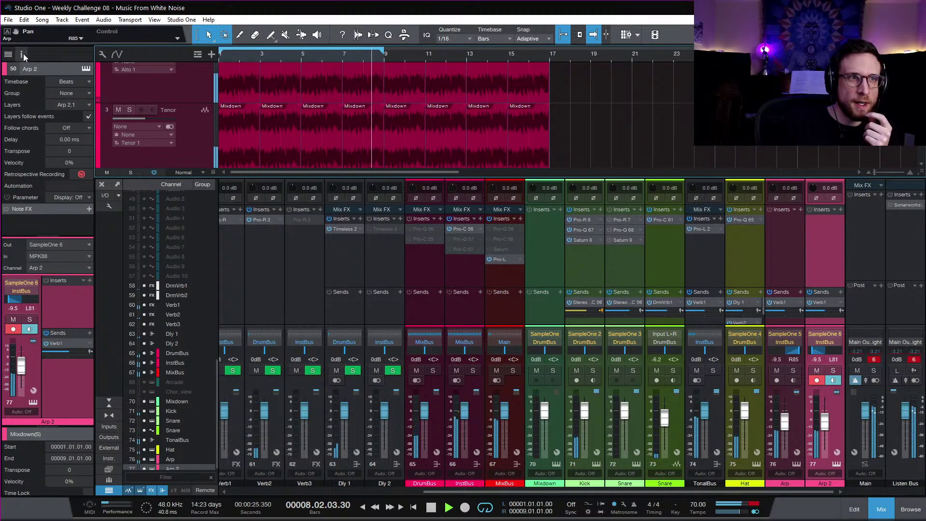
{"action": "left_click", "coordinate": [22, 55]}
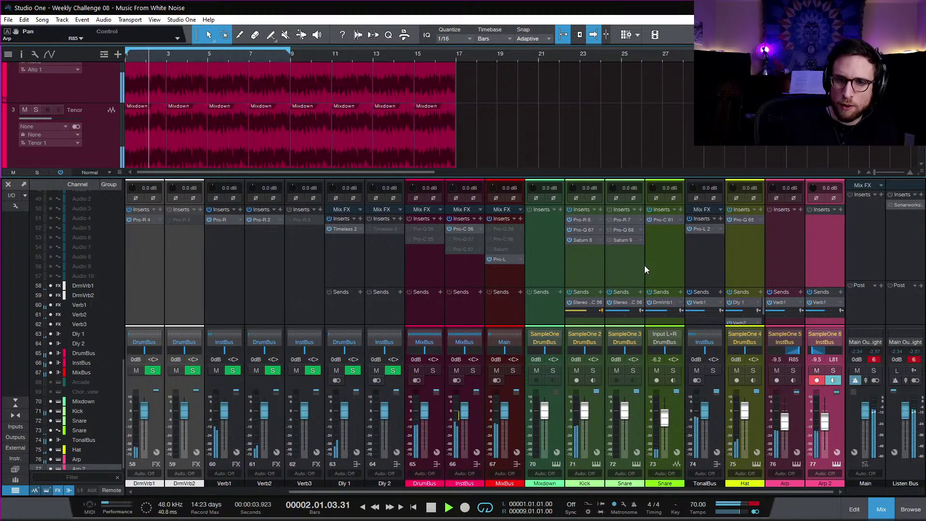
Step: Look over the Soprano to Bass channel strips and select the TonalBus channel
{"action": "scroll", "coordinate": [460, 252], "scroll_direction": "left", "scroll_amount": 5}
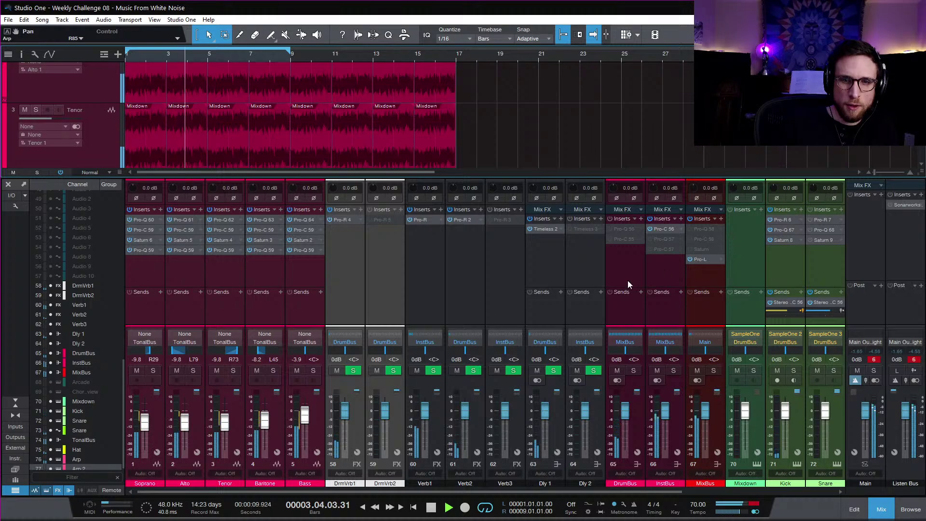
{"action": "left_click", "coordinate": [311, 311]}
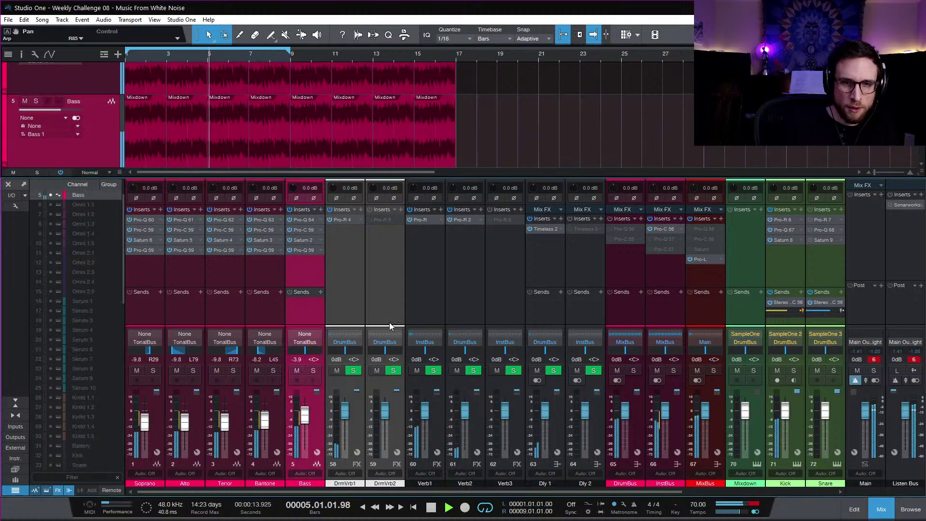
{"action": "scroll", "coordinate": [419, 303], "scroll_direction": "right", "scroll_amount": 5}
{"action": "left_click", "coordinate": [708, 279]}
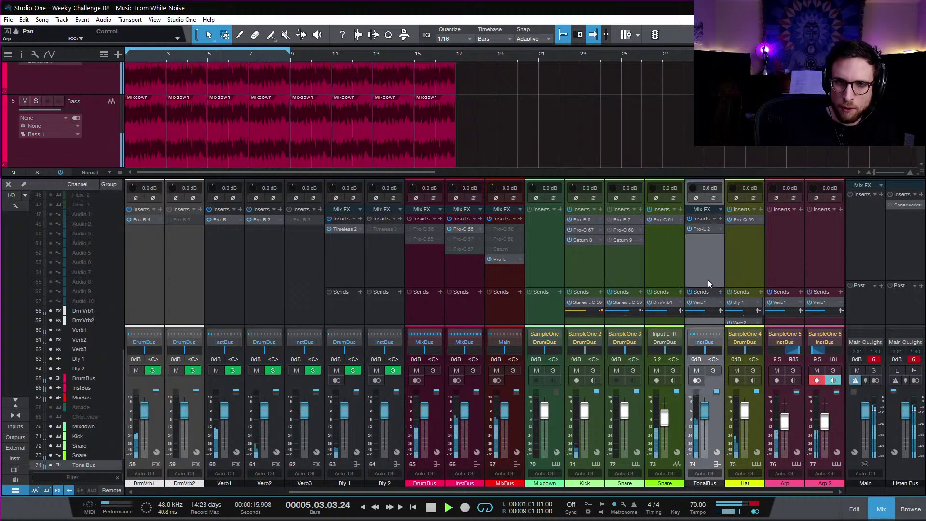
Step: Place the TonalBus channel directly before DrumBus and move the Pro-C 56 compressor from InstBus to the TonalBus inserts
{"action": "left_click_drag", "start_coordinate": [415, 283], "coordinate": [417, 283]}
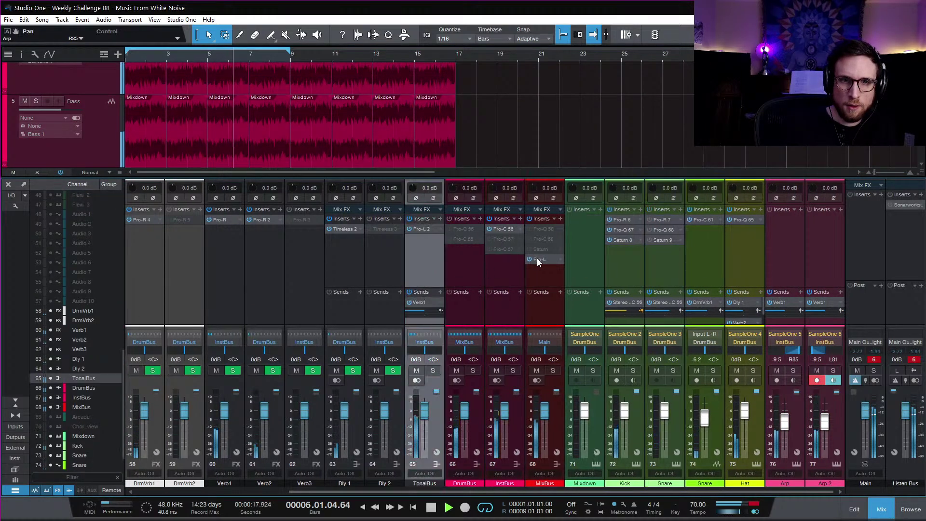
{"action": "left_click_drag", "start_coordinate": [505, 227], "coordinate": [416, 247]}
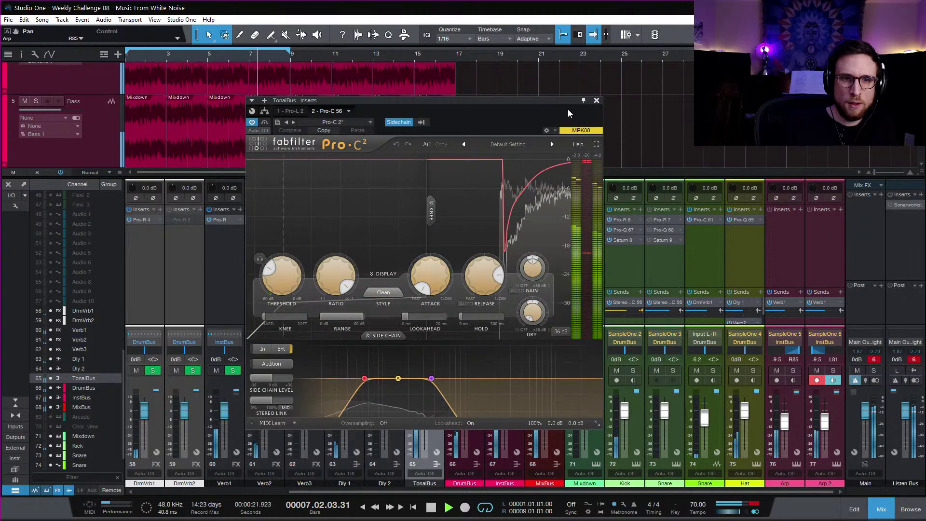
{"action": "left_click", "coordinate": [597, 101]}
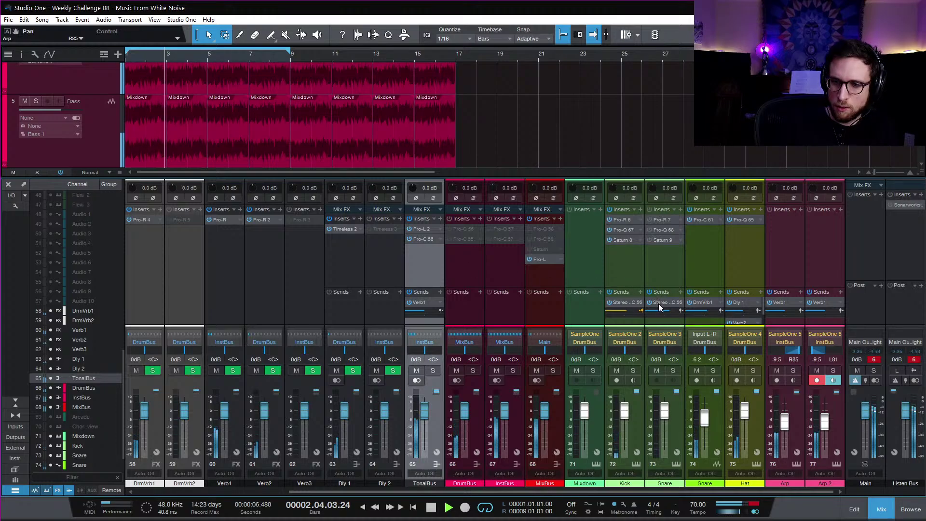
Step: Move the Arp and Arp 2 channels together so they sit directly after the Bass channel
{"action": "left_click", "coordinate": [786, 262]}
{"action": "left_click", "coordinate": [826, 254], "text": "shift"}
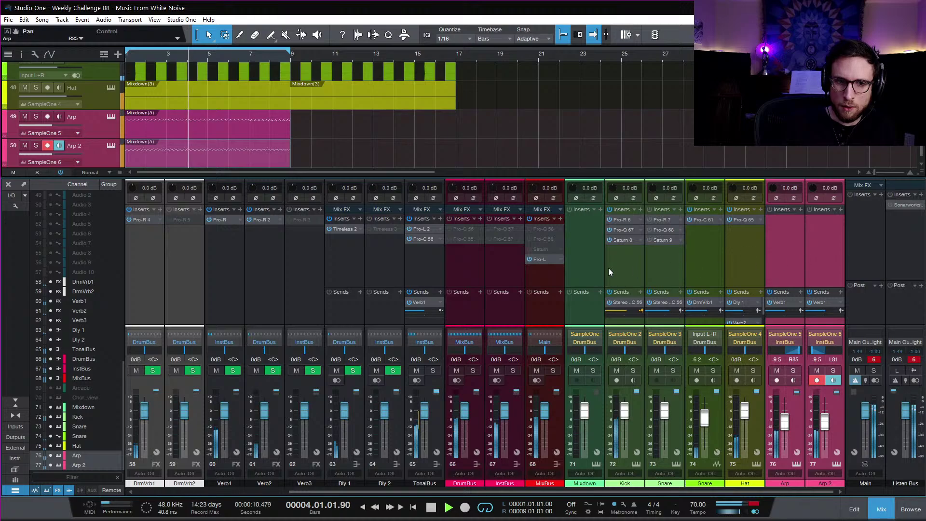
{"action": "left_click_drag", "start_coordinate": [829, 274], "coordinate": [131, 291]}
{"action": "scroll", "coordinate": [233, 294], "scroll_direction": "left", "scroll_amount": 5}
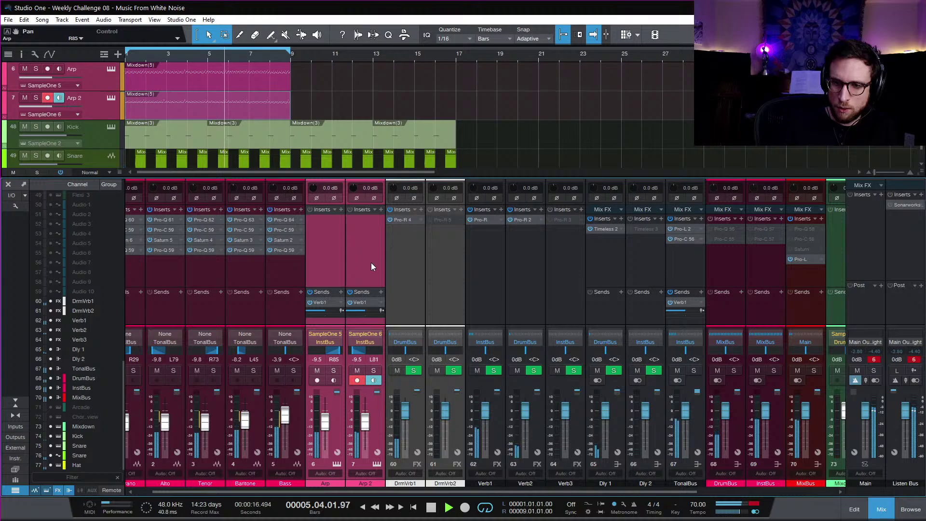
Step: Create a bus for the selected Arp and Arp 2 channels and name it Arps
{"action": "right_click", "coordinate": [369, 262]}
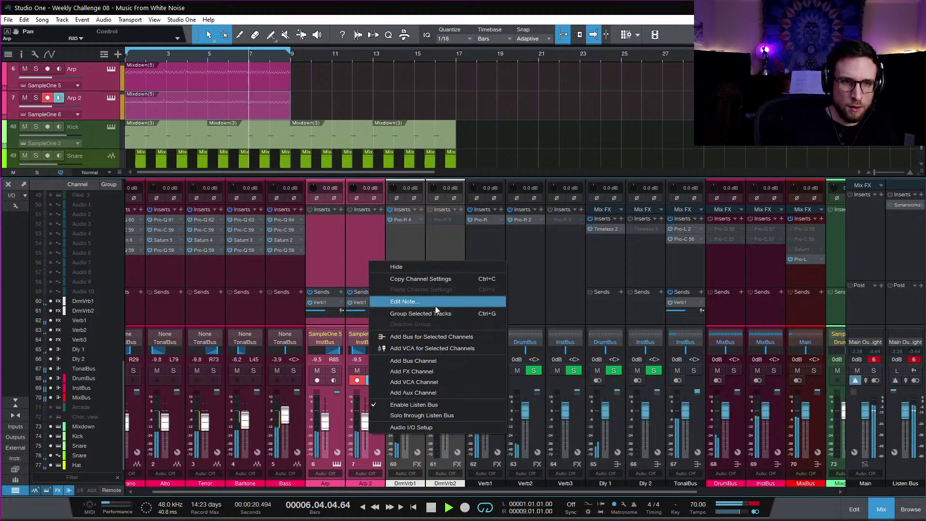
{"action": "left_click", "coordinate": [448, 342]}
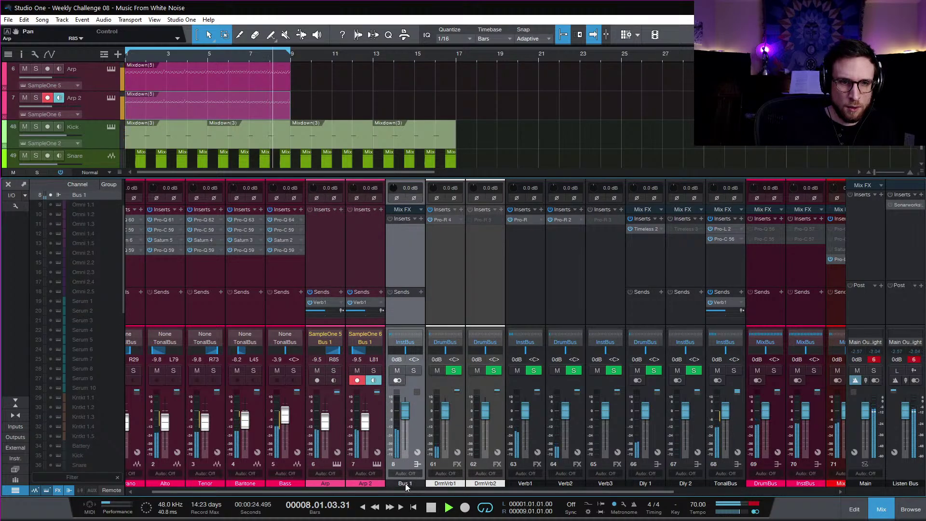
{"action": "double_click", "coordinate": [405, 483]}
{"action": "type", "text": "Arps"}
{"action": "key", "text": "Return"}
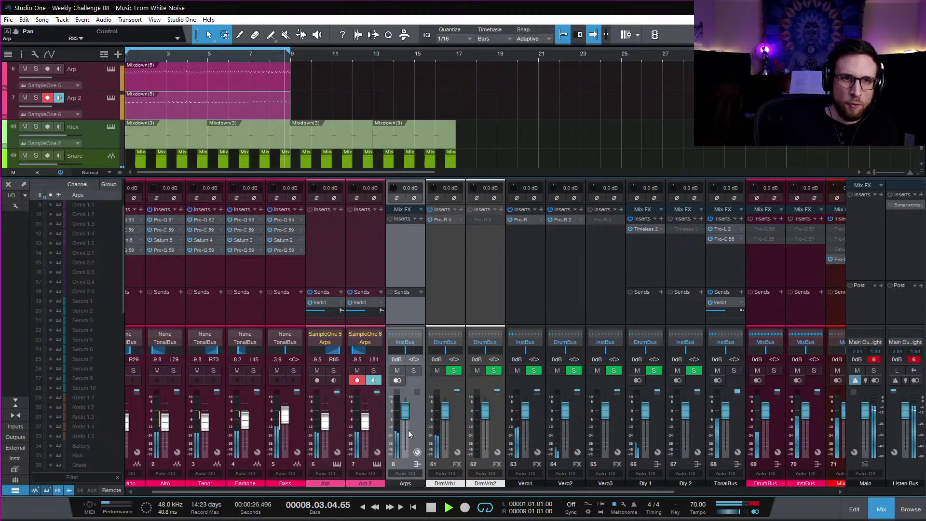
Step: Insert the X-Trem effect on the Arps bus
{"action": "left_click", "coordinate": [421, 219]}
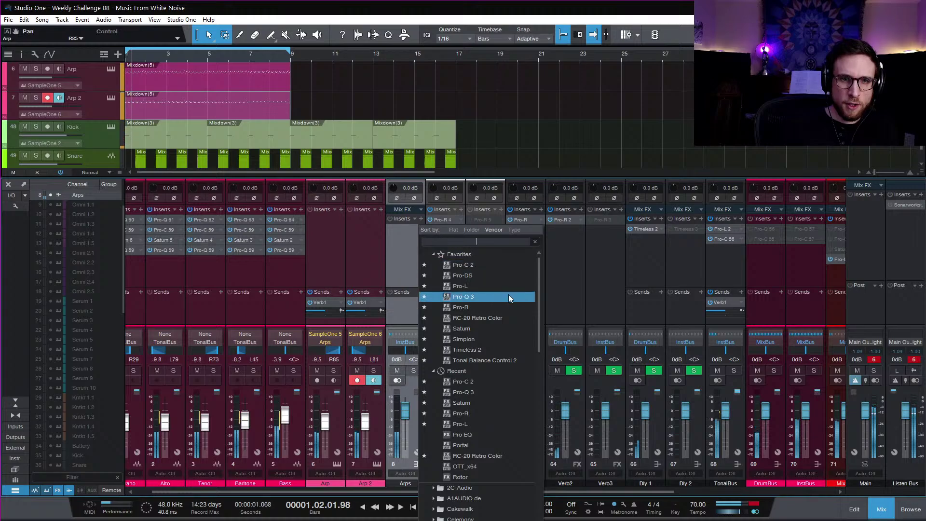
{"action": "type", "text": "xt"}
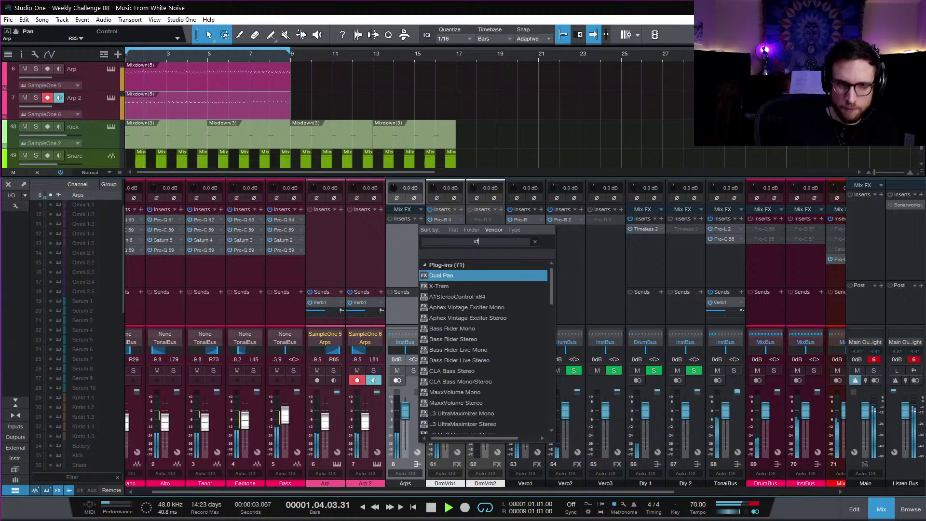
{"action": "key", "text": "BackSpace"}
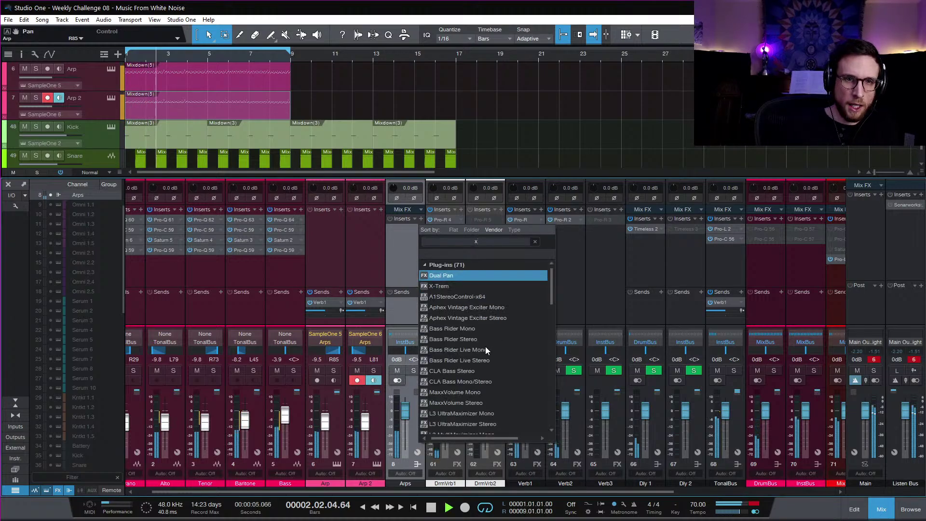
{"action": "left_click", "coordinate": [493, 285]}
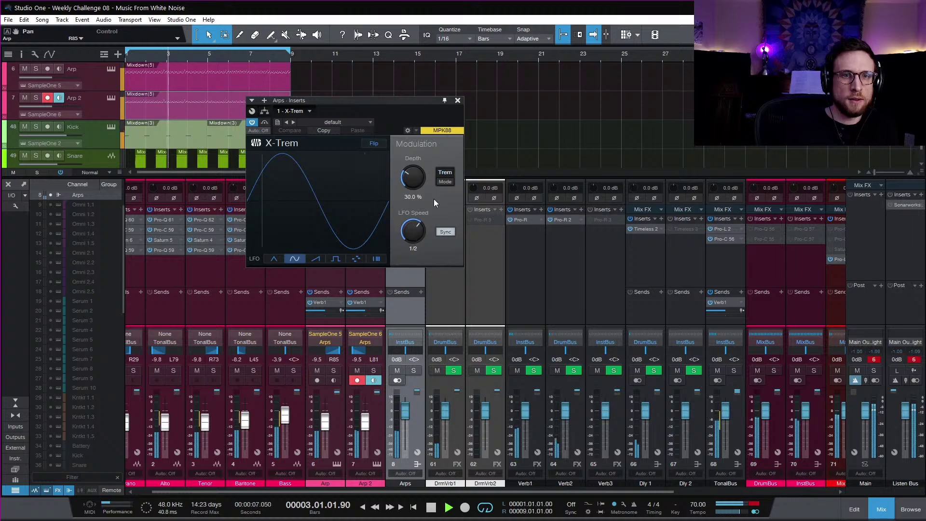
Step: Turn off X-Trem's tempo sync, set the depth to 71.5% and the LFO speed to 0.10 Hz, and save the song
{"action": "mouse_move", "coordinate": [417, 234]}
{"action": "left_mouse_down"}
{"action": "mouse_move", "coordinate": [415, 246]}
{"action": "mouse_move", "coordinate": [423, 219]}
{"action": "left_mouse_up"}
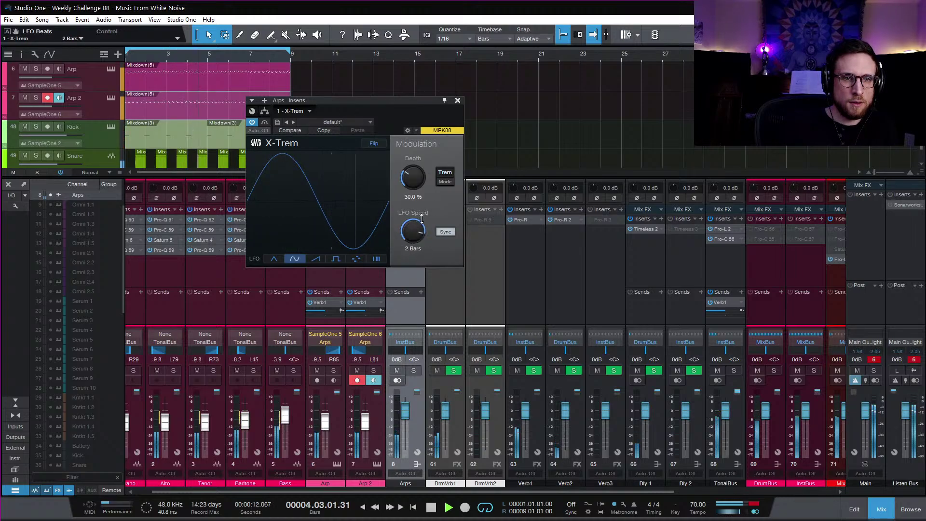
{"action": "left_click", "coordinate": [443, 232]}
{"action": "left_click_drag", "start_coordinate": [413, 177], "coordinate": [422, 150]}
{"action": "left_click_drag", "start_coordinate": [416, 232], "coordinate": [416, 238]}
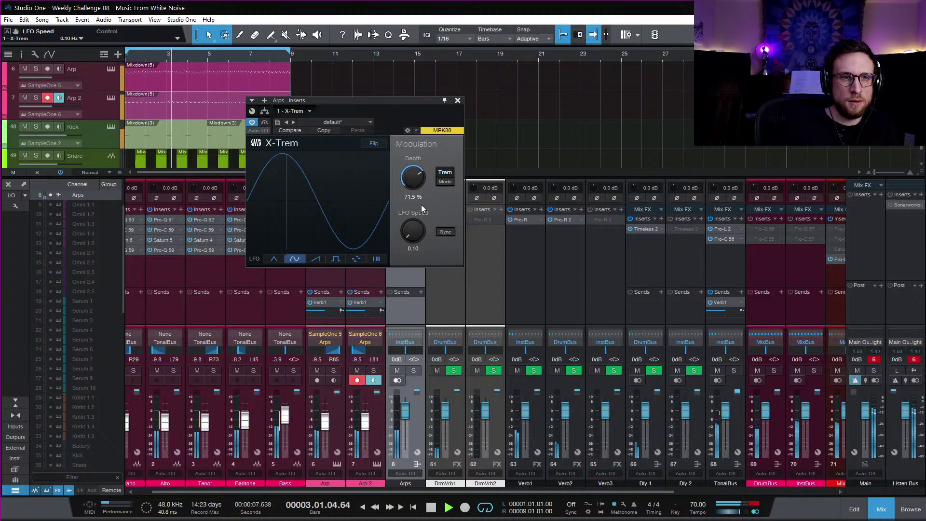
{"action": "left_click", "coordinate": [458, 101]}
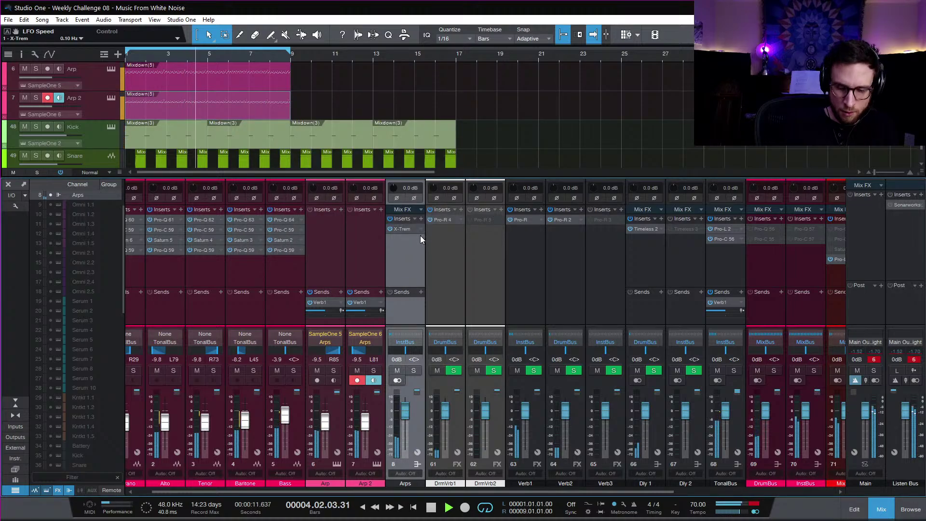
{"action": "key", "text": "ctrl+s"}
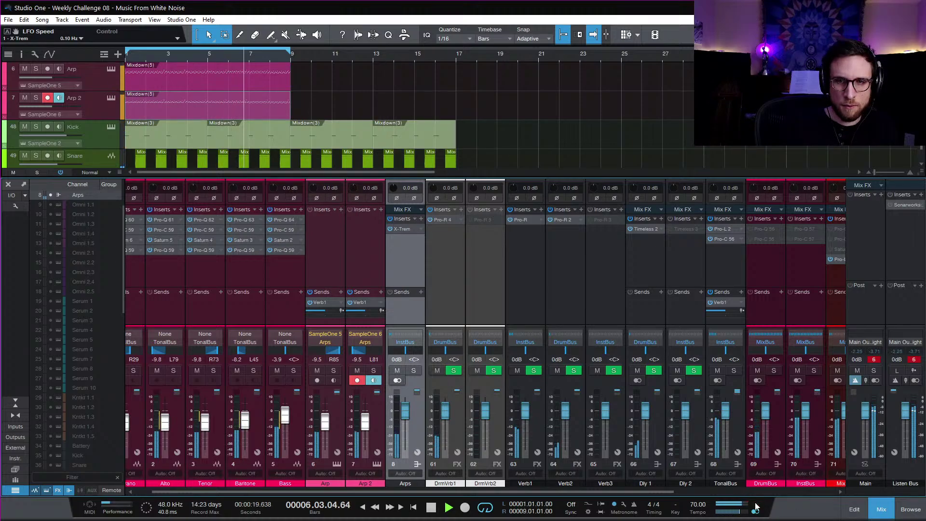
Step: Set the modulation depth of X-Trem on the Arps bus to 58.5%
{"action": "scroll", "coordinate": [739, 272], "scroll_direction": "right", "scroll_amount": 4}
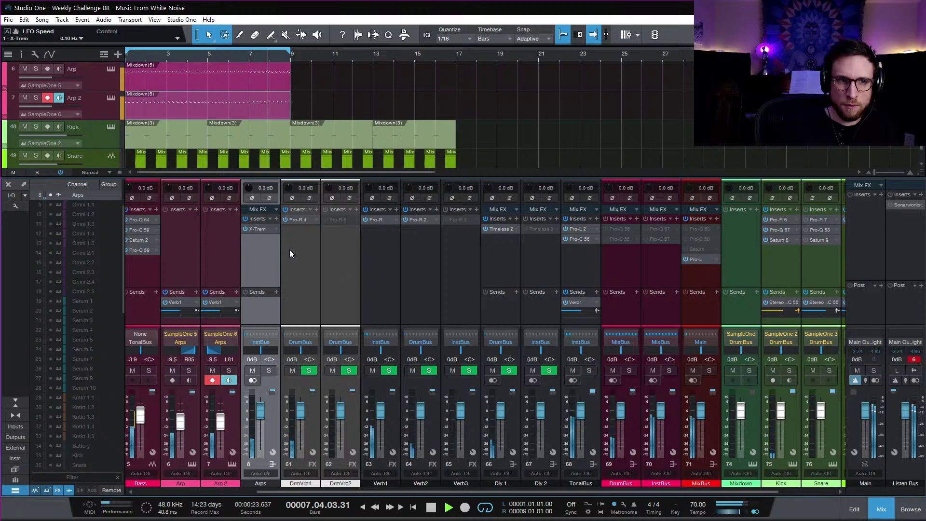
{"action": "scroll", "coordinate": [290, 253], "scroll_direction": "left", "scroll_amount": 4}
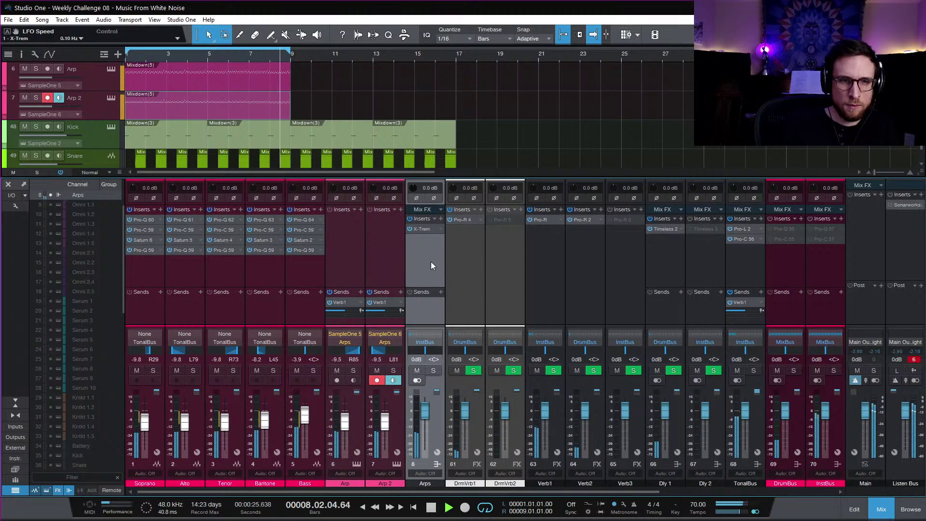
{"action": "left_click", "coordinate": [423, 229]}
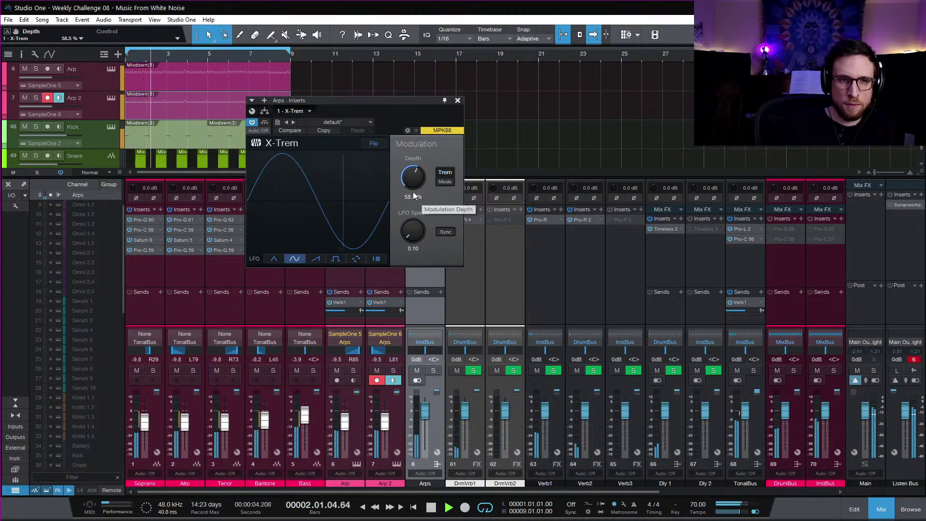
{"action": "left_click", "coordinate": [457, 100]}
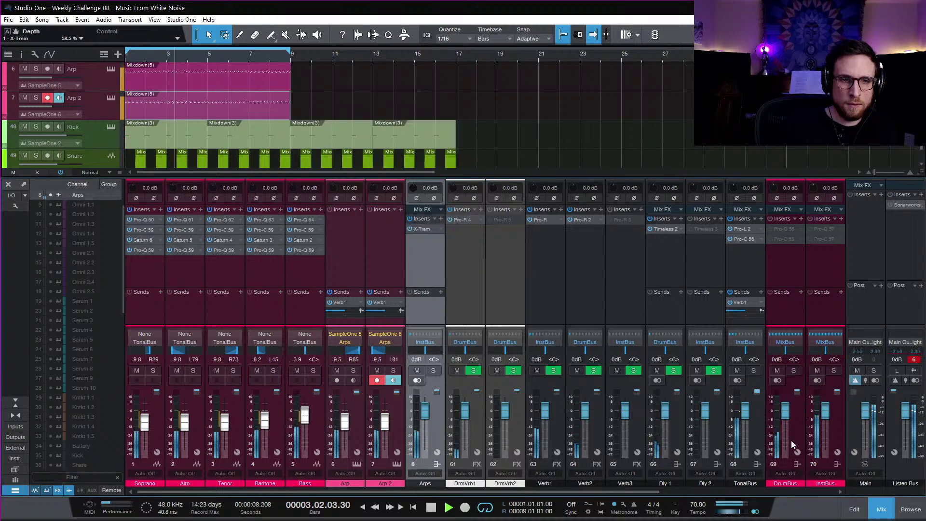
Step: Hide the mixer, stop playback, and shift all events in the arrangement so they start at bar 5
{"action": "key", "text": "F3"}
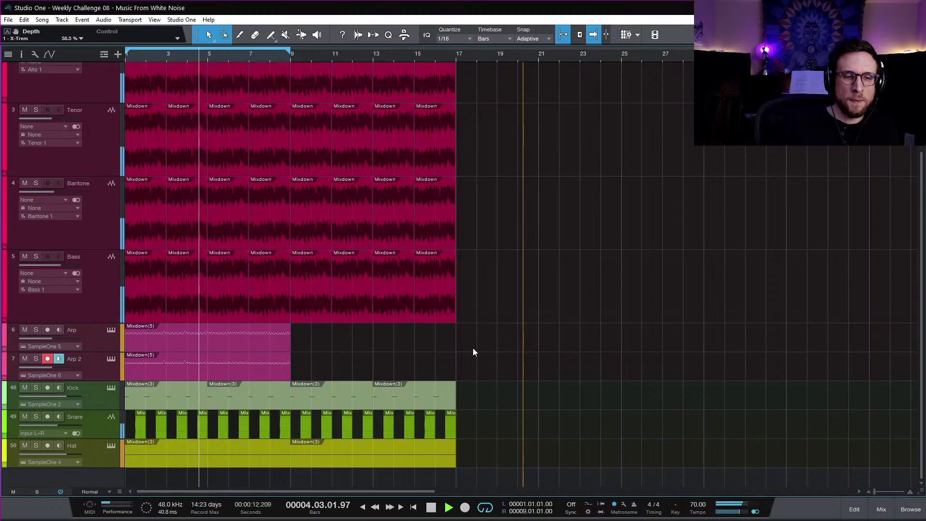
{"action": "key", "text": "w"}
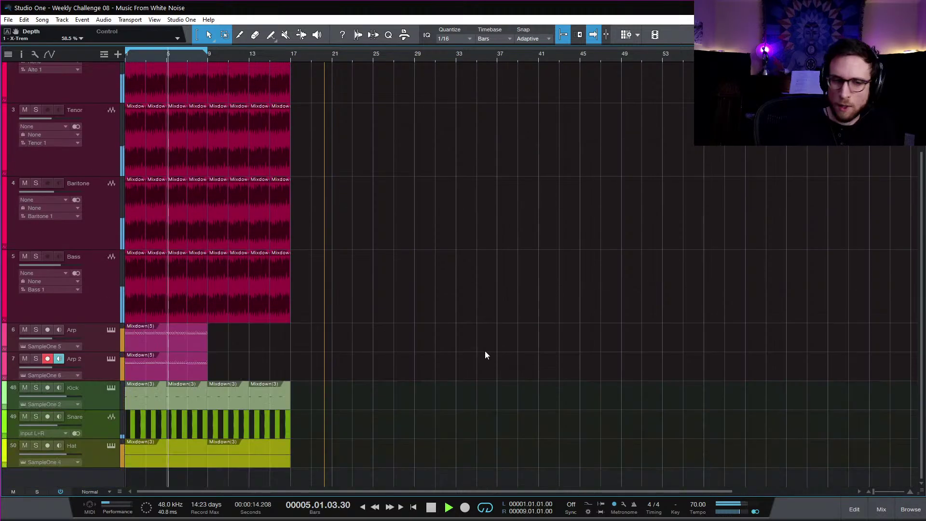
{"action": "key", "text": "space"}
{"action": "left_click_drag", "start_coordinate": [342, 460], "coordinate": [176, 110]}
{"action": "left_click", "coordinate": [363, 126]}
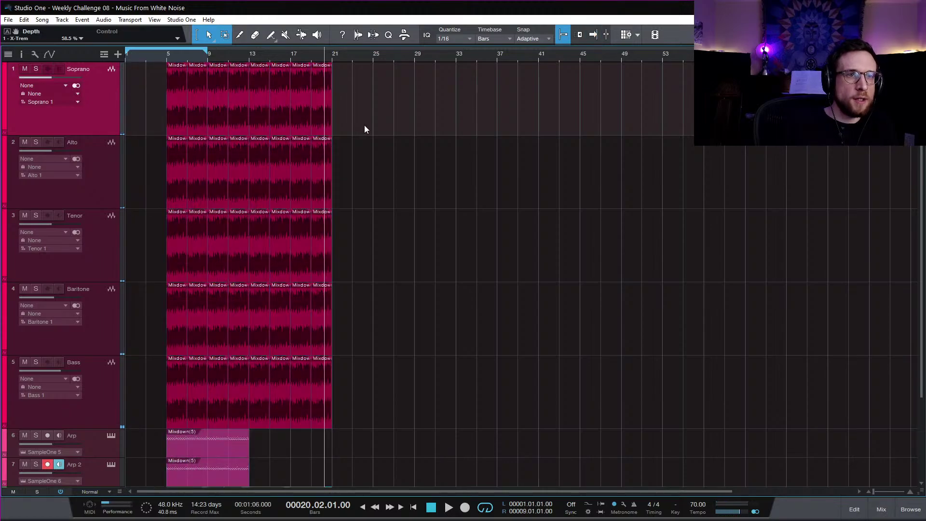
Step: Add a two-bar Mixdown event from bar 3 to bar 5 on the Soprano, Alto, Tenor, Baritone and Bass tracks
{"action": "key", "text": "Home"}
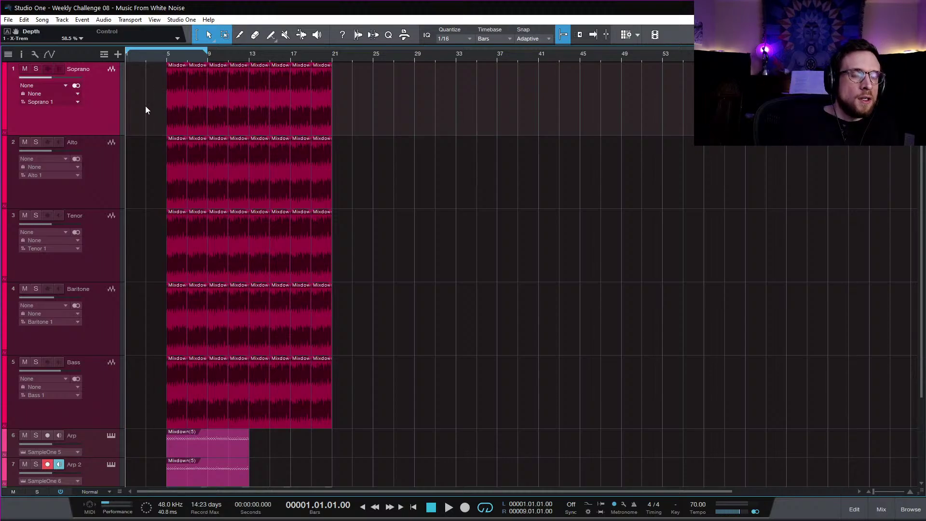
{"action": "key", "text": "space"}
{"action": "key", "text": "space"}
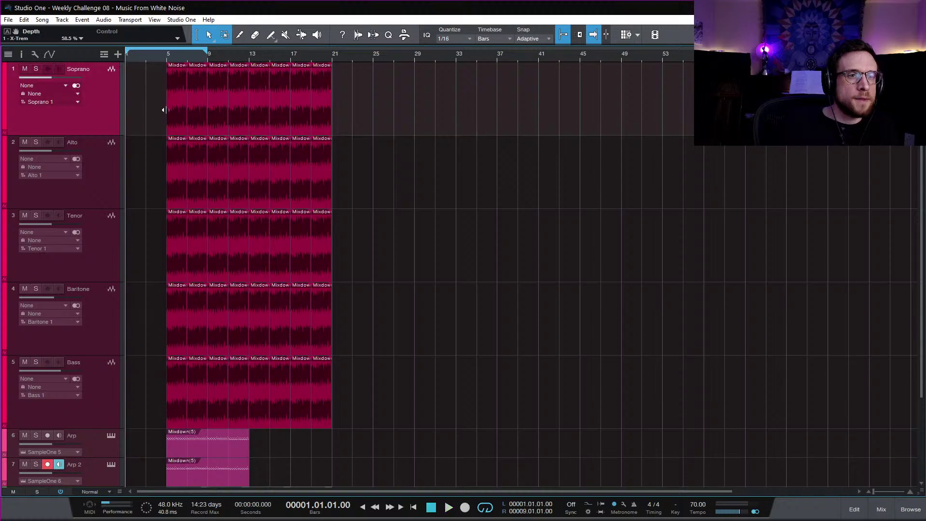
{"action": "left_click_drag", "start_coordinate": [158, 116], "coordinate": [158, 405]}
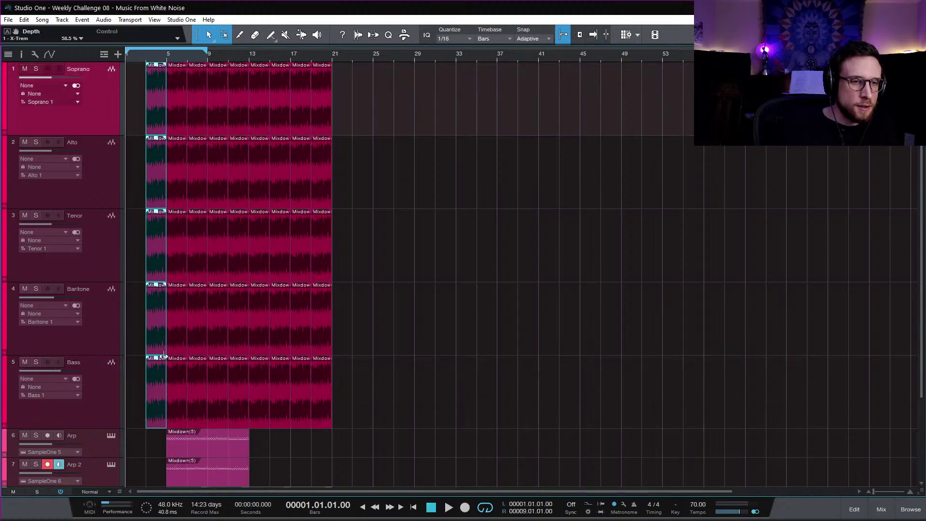
{"action": "left_click", "coordinate": [145, 57]}
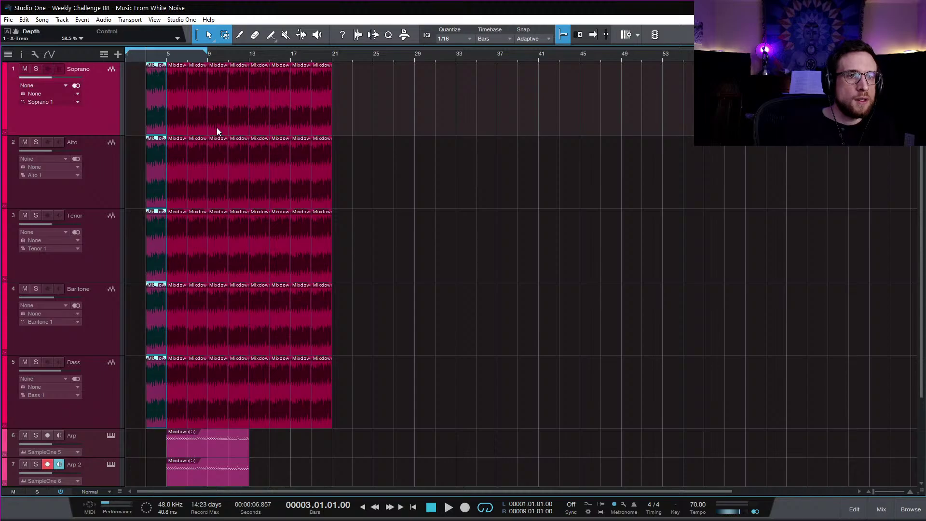
{"action": "left_click", "coordinate": [389, 126]}
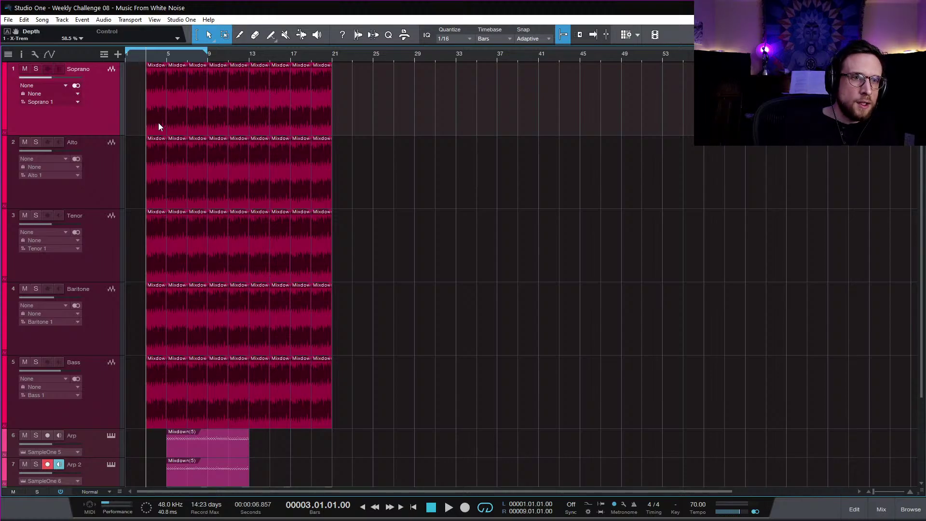
Step: Show track automation and set the Soprano's Band 1 Frequency point at bar 3 to 164.81 Hz
{"action": "key", "text": "a"}
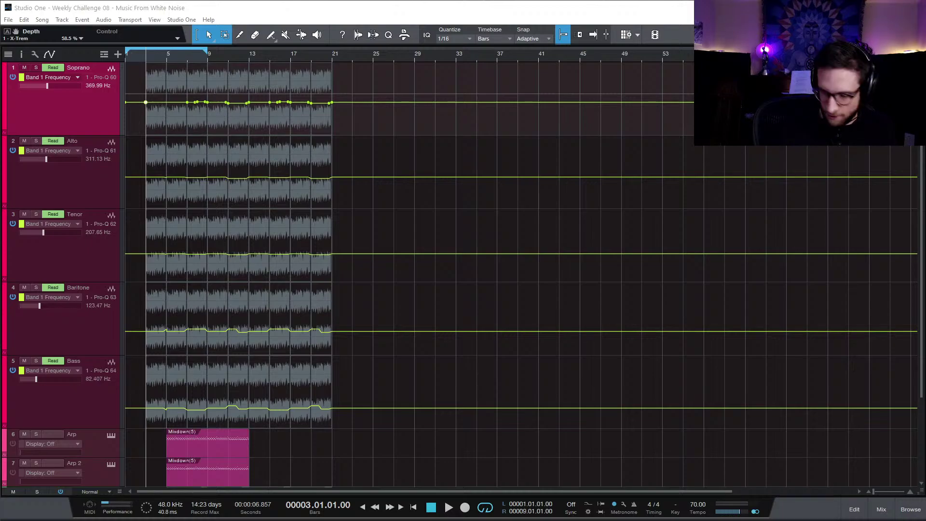
{"action": "right_click", "coordinate": [147, 105]}
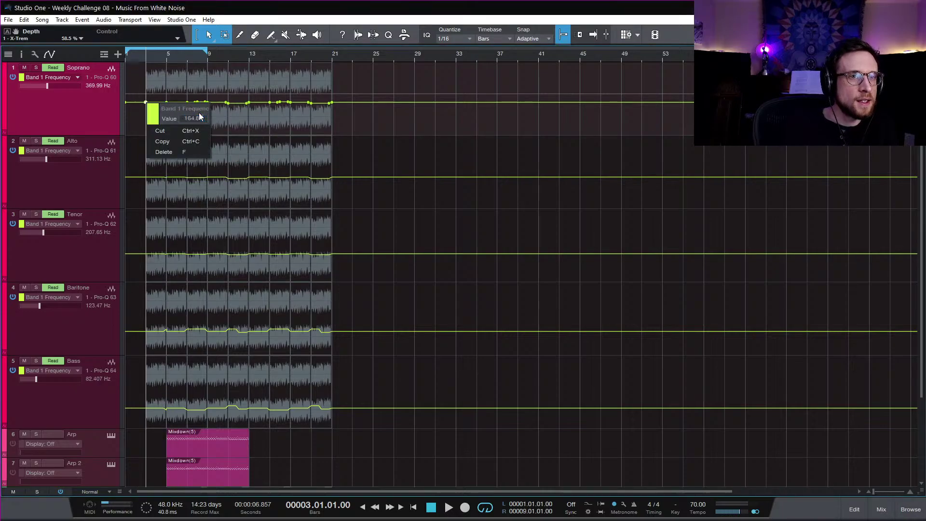
{"action": "key", "text": "Return"}
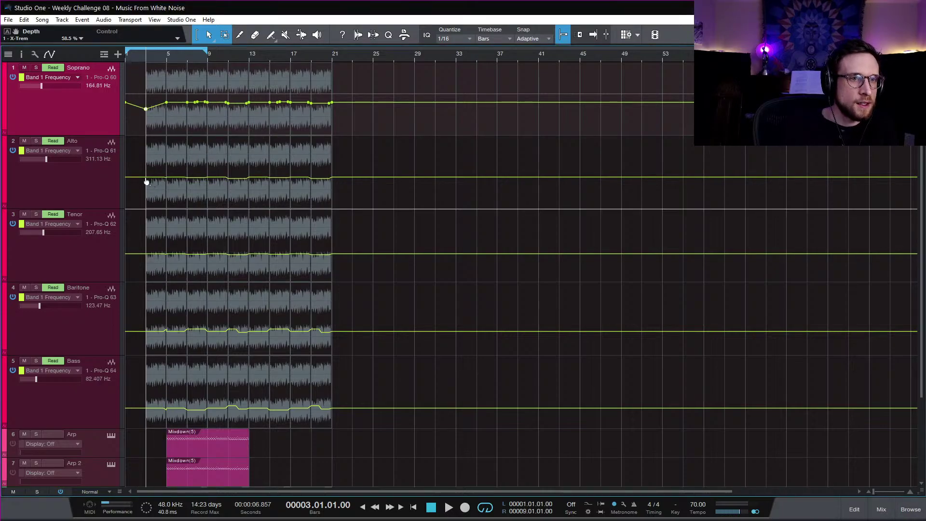
Step: Set the Band 1 Frequency automation points at bar 3 on the Alto and Tenor tracks to 164.81 Hz
{"action": "left_click", "coordinate": [146, 180]}
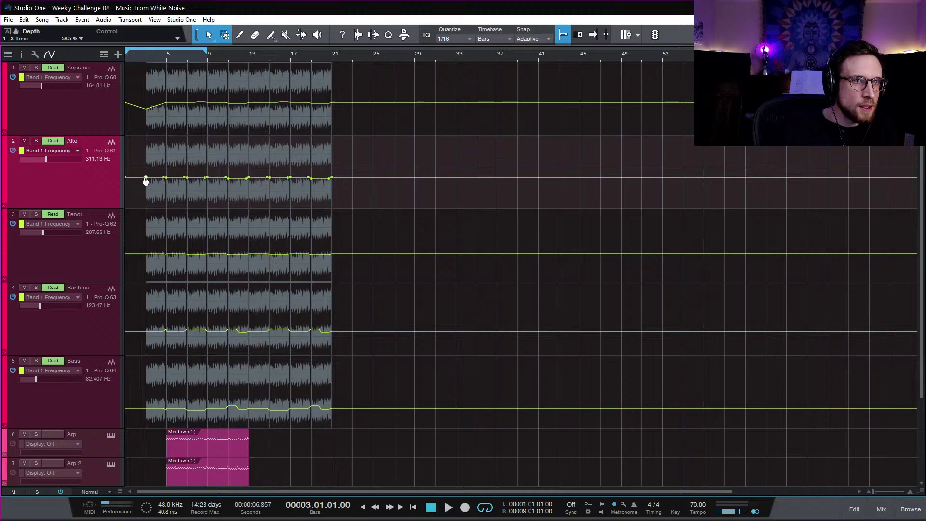
{"action": "right_click", "coordinate": [147, 178]}
{"action": "key", "text": "Return"}
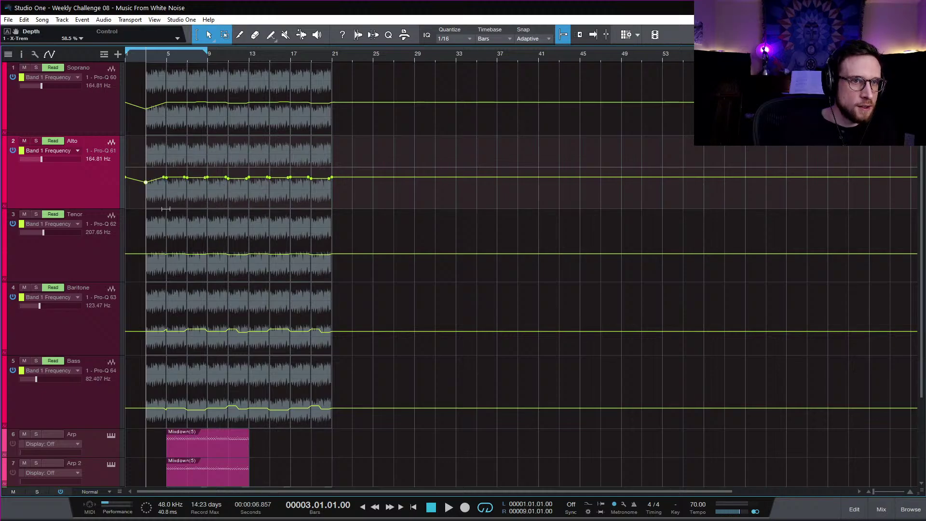
{"action": "left_click", "coordinate": [147, 255]}
{"action": "right_click", "coordinate": [146, 255]}
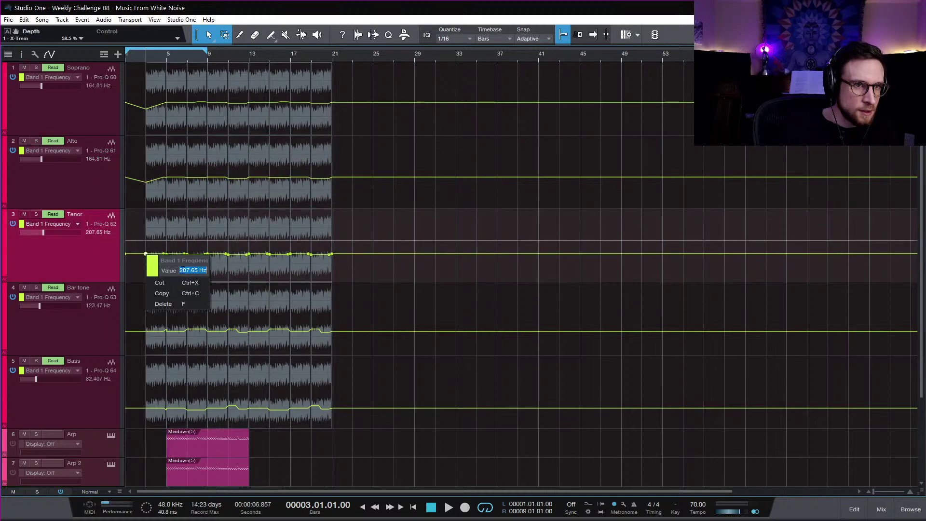
{"action": "type", "text": "164.81"}
{"action": "key", "text": "Return"}
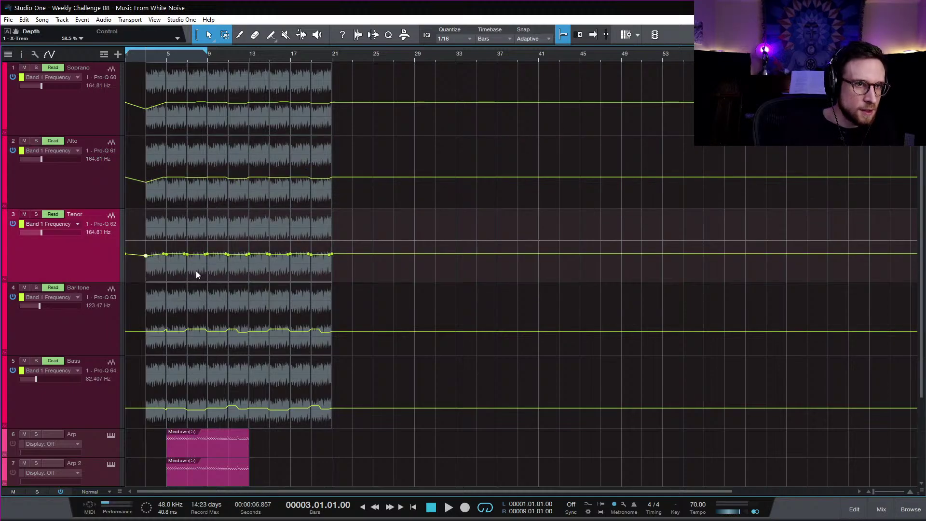
Step: Set the Band 1 Frequency automation points at bar 3 on the Baritone and Bass tracks to 164.81 Hz
{"action": "left_click", "coordinate": [146, 335]}
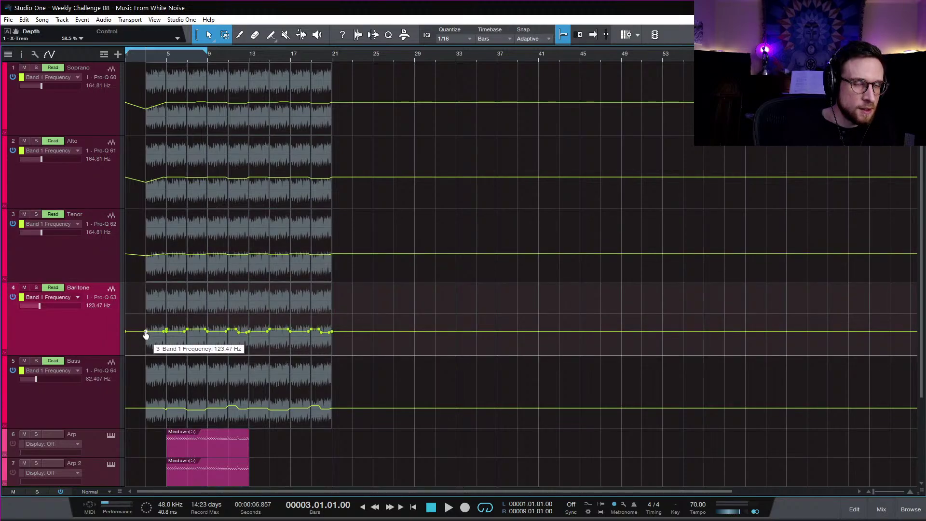
{"action": "right_click", "coordinate": [146, 335]}
{"action": "type", "text": "164.81"}
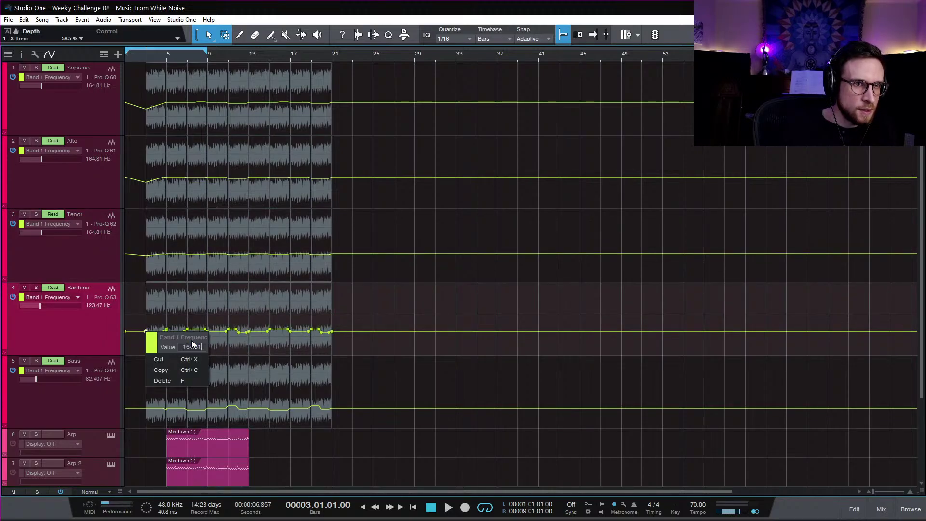
{"action": "key", "text": "Return"}
{"action": "left_click", "coordinate": [147, 409]}
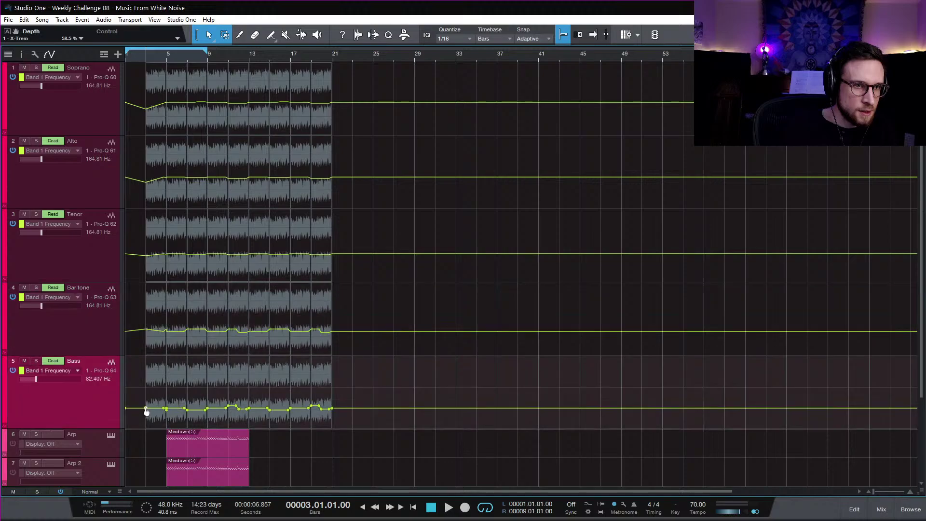
{"action": "right_click", "coordinate": [146, 410]}
{"action": "type", "text": "164.81"}
{"action": "key", "text": "Return"}
Step: Play back the voices from bar 3 to audition the frequency glide into bar 5, and stop playback
{"action": "key", "text": "space"}
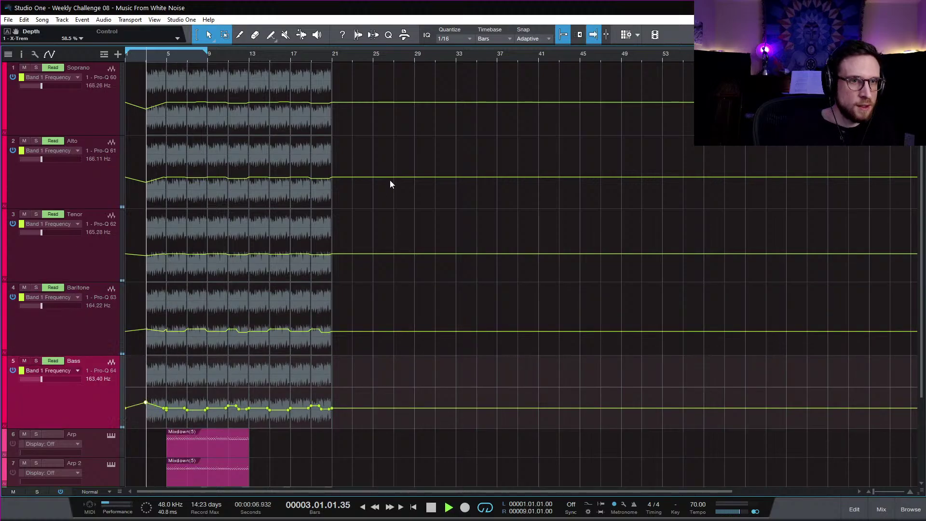
{"action": "key", "text": "space"}
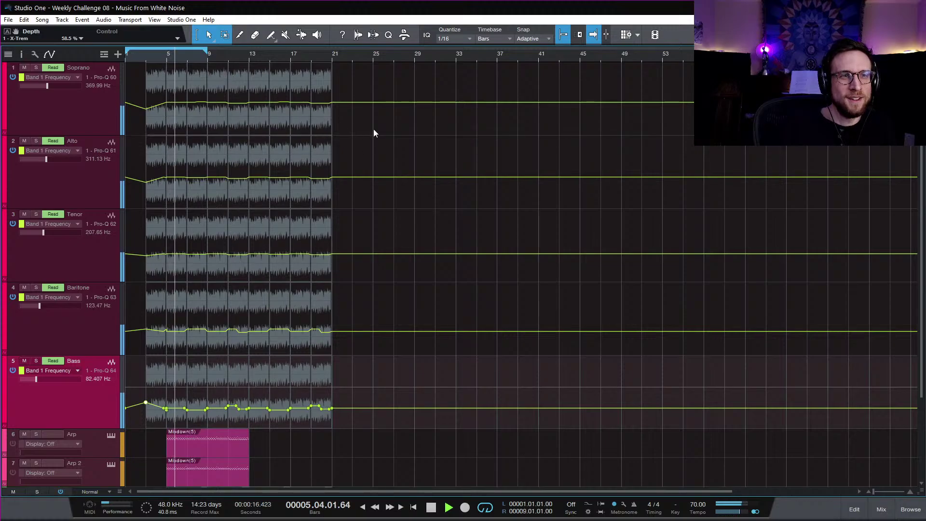
{"action": "key", "text": "space"}
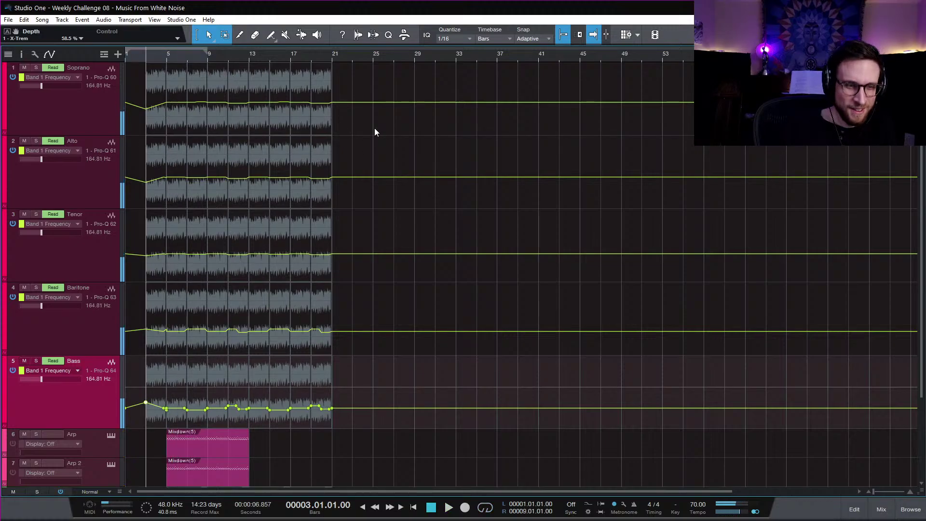
Step: Move the Arp and Arp 2 Mixdown events so they start at bar 13
{"action": "scroll", "coordinate": [374, 128], "scroll_direction": "down", "scroll_amount": 1}
{"action": "scroll", "coordinate": [374, 143], "scroll_direction": "down", "scroll_amount": 2}
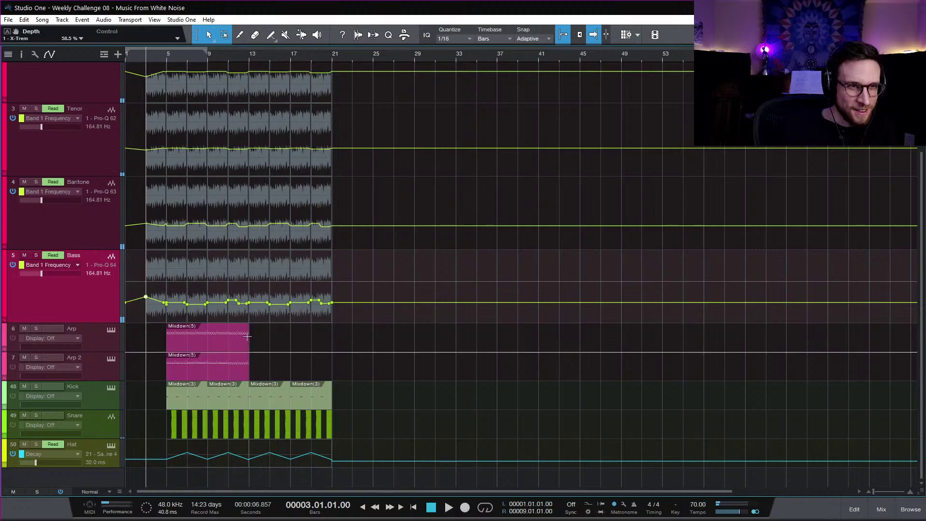
{"action": "left_click_drag", "start_coordinate": [259, 346], "coordinate": [327, 359]}
{"action": "left_click", "coordinate": [364, 353]}
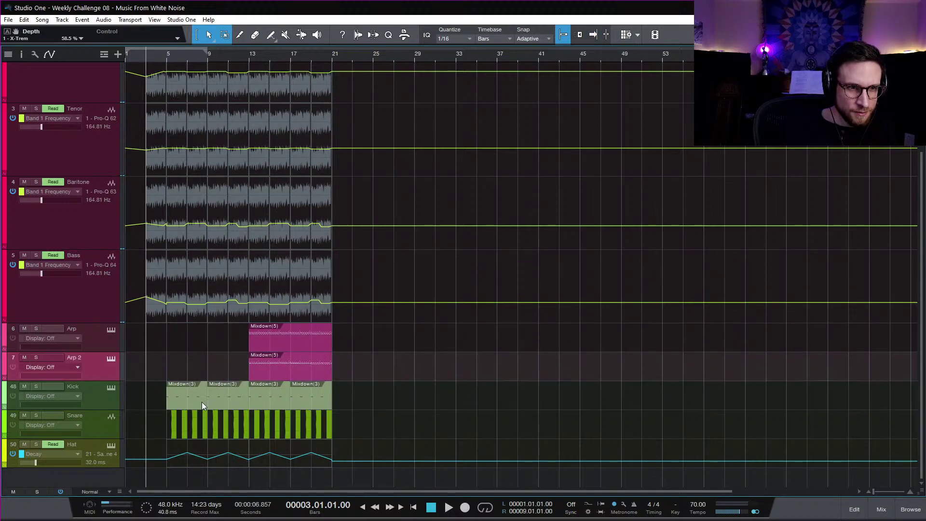
Step: Hide track automation and duplicate the drum and voice events from bars 5–21 to bars 21–37
{"action": "key", "text": "a"}
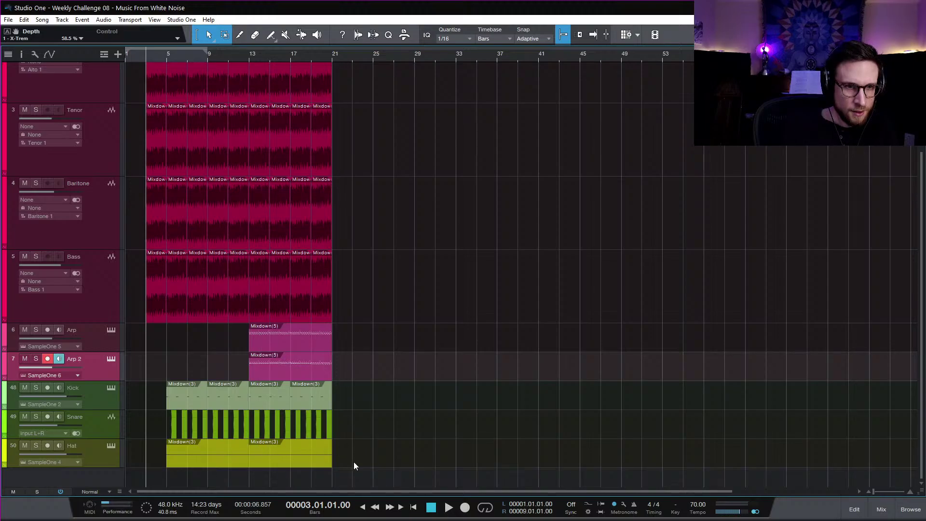
{"action": "left_click_drag", "start_coordinate": [353, 466], "coordinate": [171, 397]}
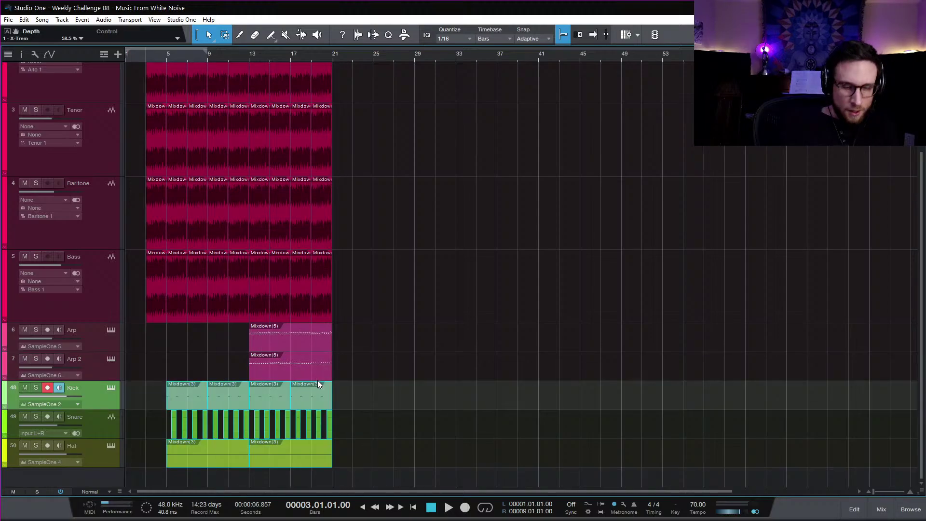
{"action": "key", "text": "d"}
{"action": "mouse_move", "coordinate": [346, 318]}
{"action": "left_mouse_down"}
{"action": "mouse_move", "coordinate": [172, 4]}
{"action": "mouse_move", "coordinate": [187, 5]}
{"action": "mouse_move", "coordinate": [178, 28]}
{"action": "left_mouse_up"}
{"action": "key", "text": "d"}
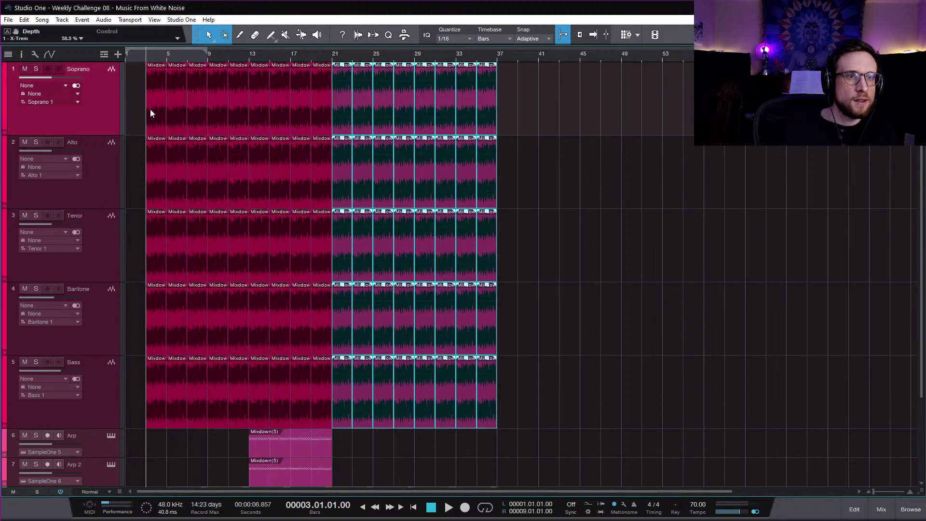
Step: Recolor the five voice events between bars 3 and 5 green
{"action": "left_click", "coordinate": [143, 164]}
{"action": "left_click_drag", "start_coordinate": [157, 375], "coordinate": [158, 375]}
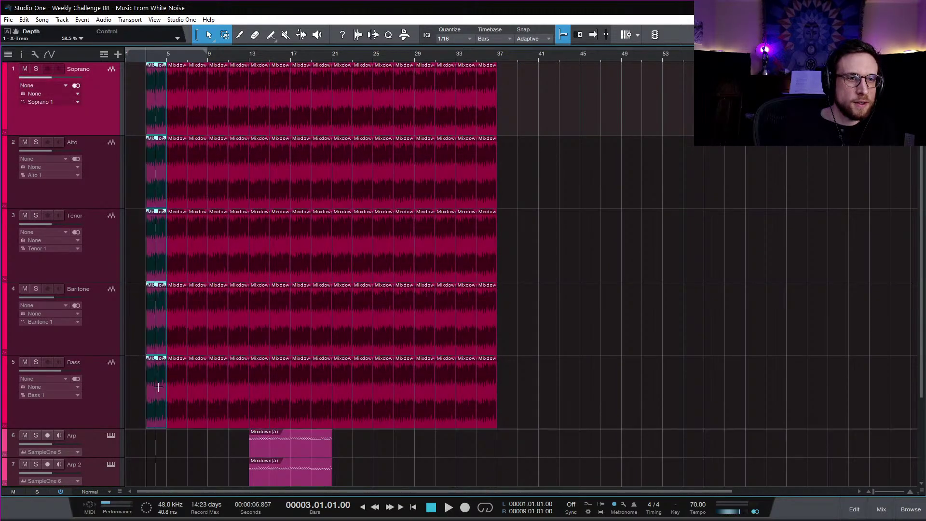
{"action": "right_click", "coordinate": [151, 410]}
{"action": "left_click", "coordinate": [161, 437]}
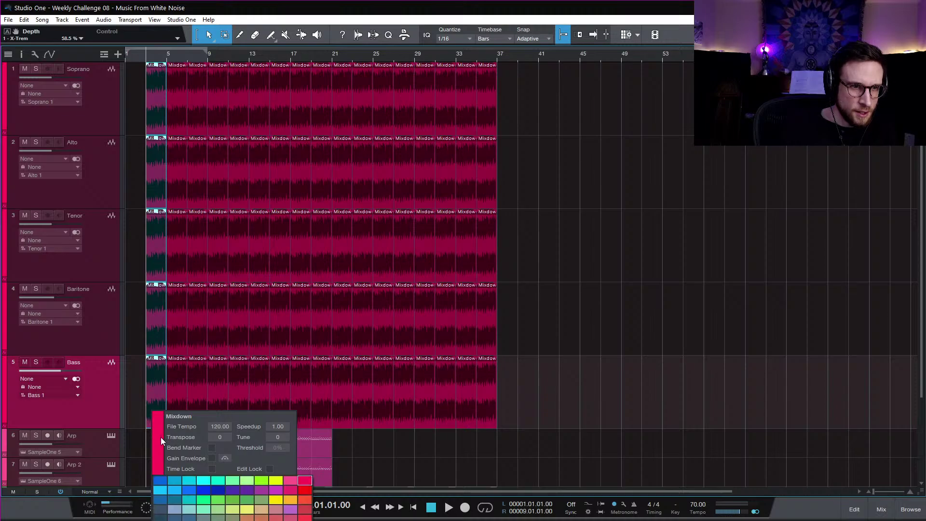
{"action": "left_click", "coordinate": [231, 477]}
{"action": "left_click", "coordinate": [625, 306]}
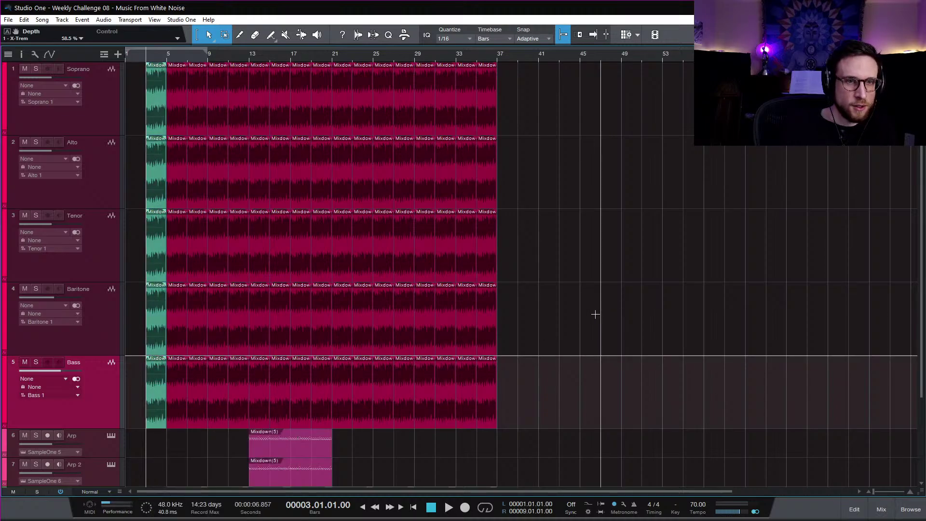
Step: Start playback and delete all Kick, Snare and Hat events before bar 13
{"action": "key", "text": "space"}
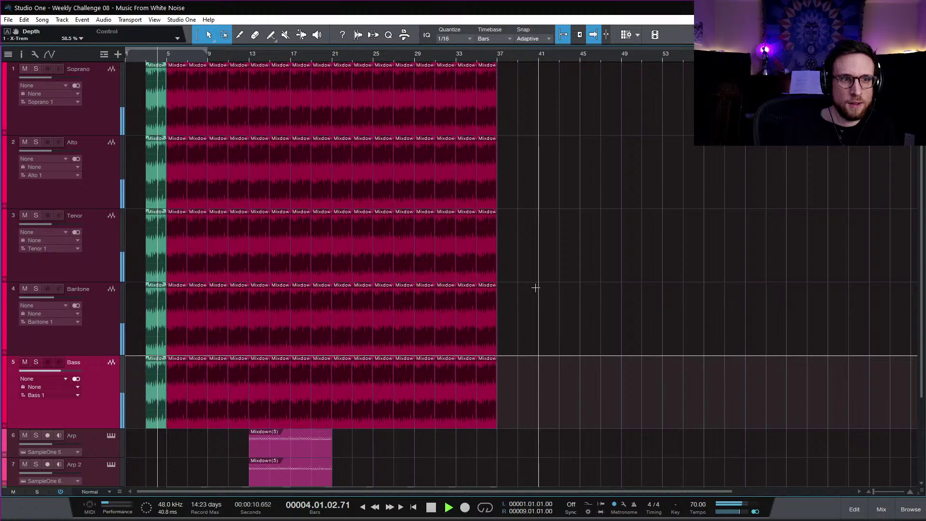
{"action": "scroll", "coordinate": [537, 289], "scroll_direction": "down", "scroll_amount": 3}
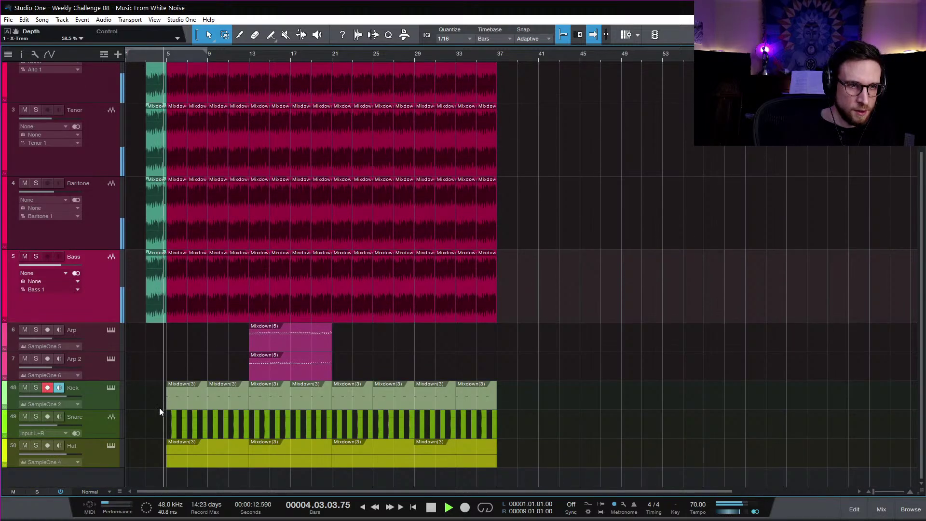
{"action": "left_click_drag", "start_coordinate": [160, 407], "coordinate": [190, 465]}
{"action": "key", "text": "Delete"}
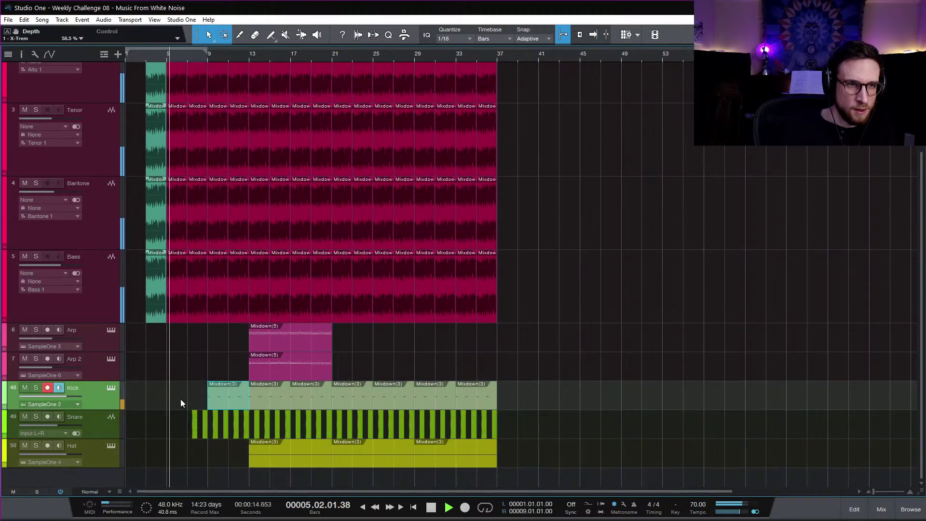
{"action": "left_click_drag", "start_coordinate": [177, 380], "coordinate": [247, 436]}
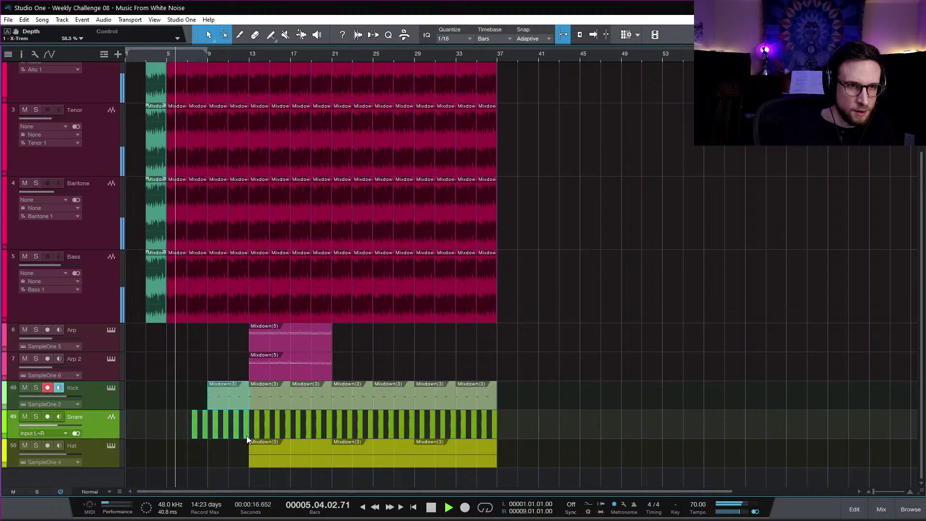
{"action": "key", "text": "Delete"}
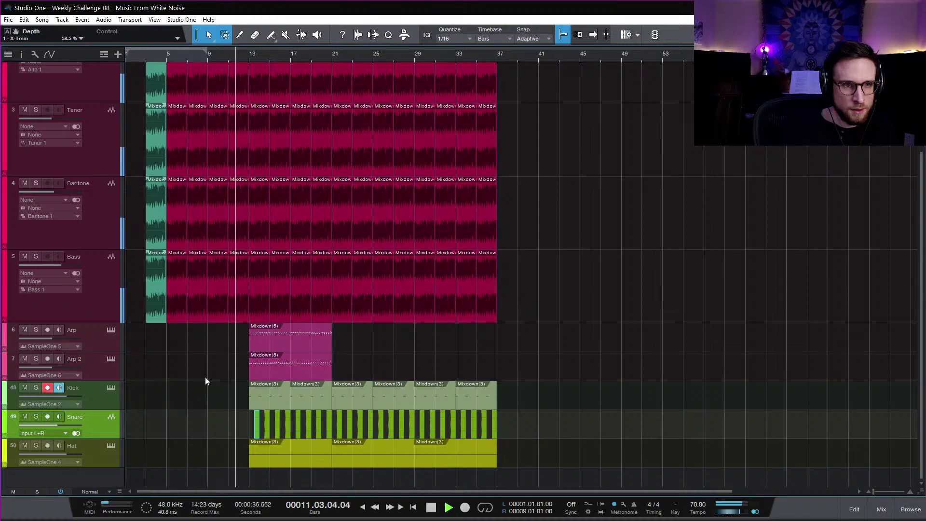
Step: Move the Arp and Arp 2 events to bar 25 and copy their last two bars to bars 11–13
{"action": "left_click_drag", "start_coordinate": [230, 351], "coordinate": [412, 369]}
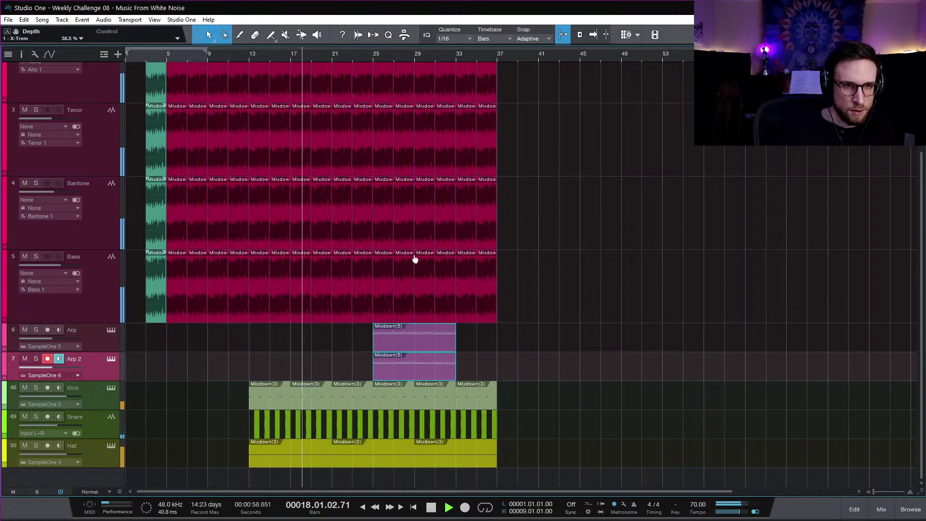
{"action": "key", "text": "space"}
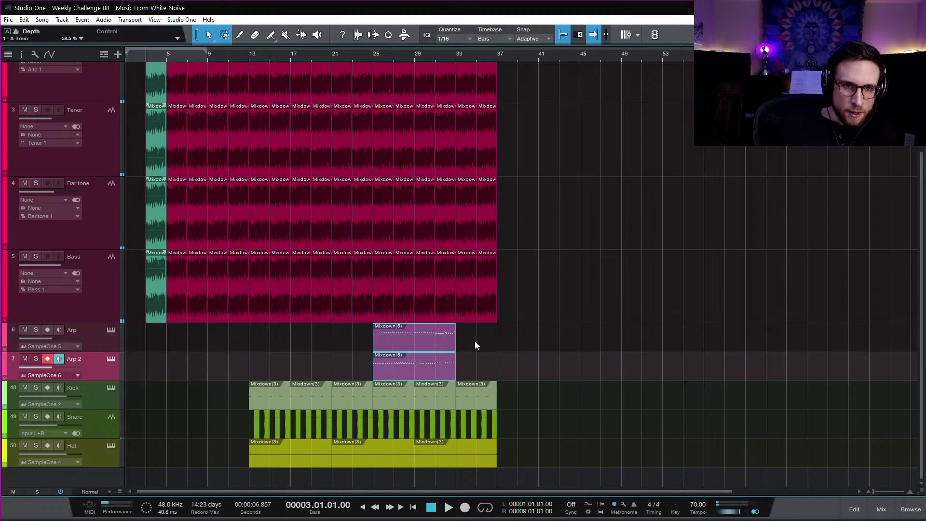
{"action": "left_click_drag", "start_coordinate": [466, 330], "coordinate": [445, 355]}
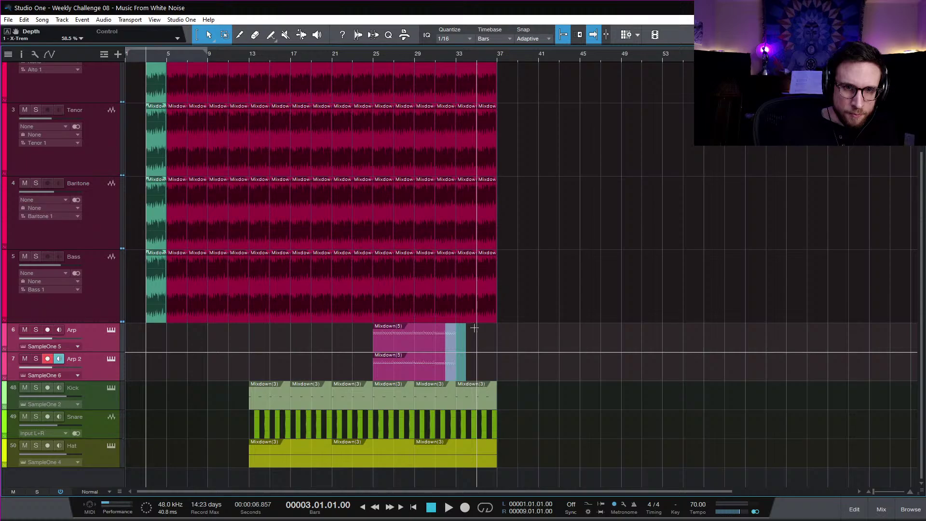
{"action": "left_click_drag", "start_coordinate": [474, 328], "coordinate": [239, 364]}
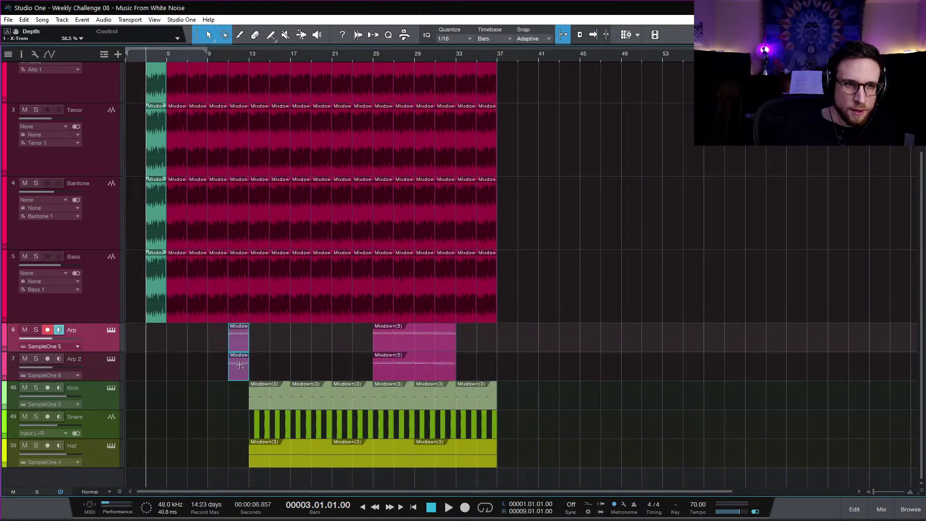
{"action": "left_click", "coordinate": [226, 56]}
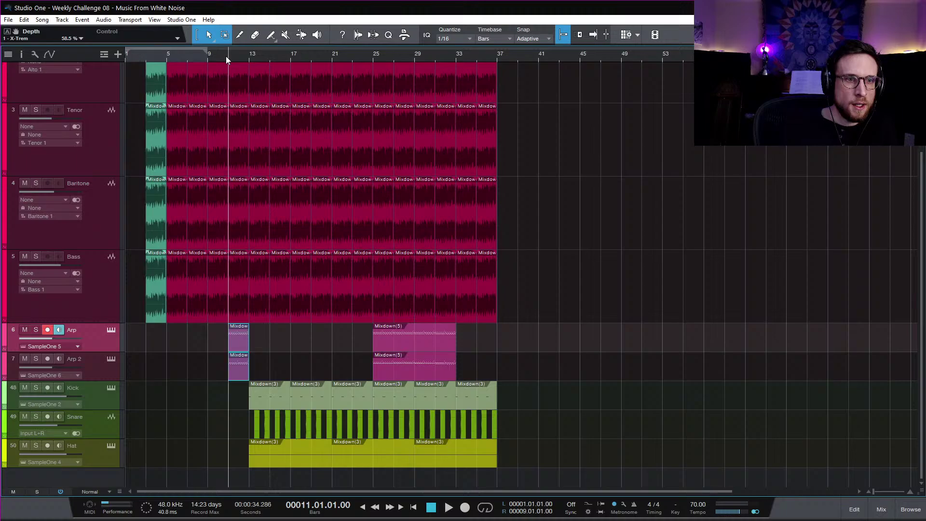
Step: Show the mixer, copy the Verb1 send to the Arps bus, and remove it from the Arp and Arp 2 channels
{"action": "left_click", "coordinate": [882, 510]}
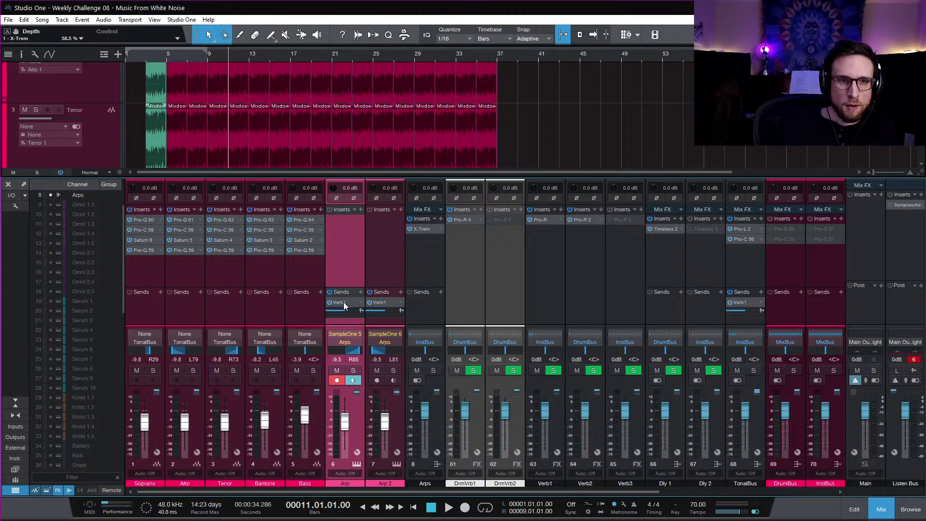
{"action": "left_click_drag", "start_coordinate": [344, 302], "coordinate": [453, 306]}
{"action": "left_click_drag", "start_coordinate": [350, 302], "coordinate": [422, 302]}
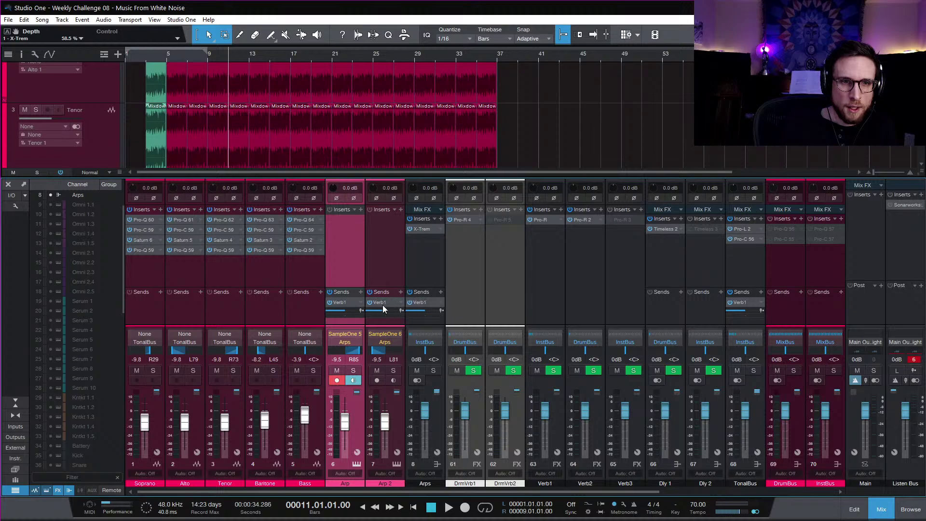
{"action": "left_click", "coordinate": [400, 302]}
{"action": "left_click", "coordinate": [435, 477]}
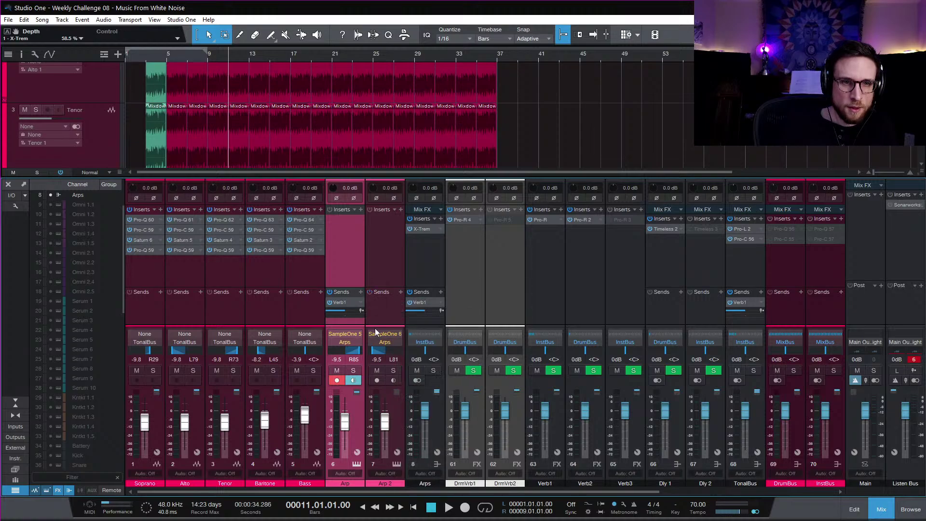
{"action": "left_click", "coordinate": [364, 304]}
{"action": "left_click", "coordinate": [414, 479]}
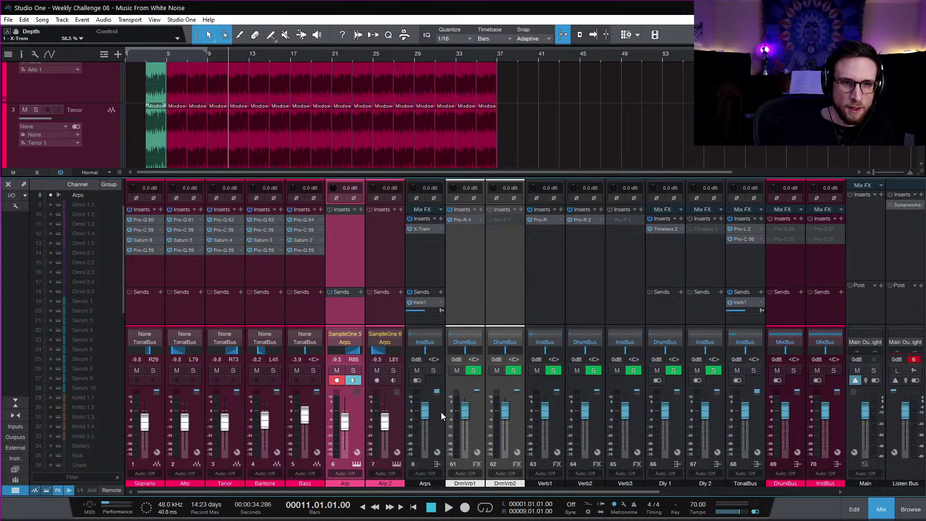
Step: Show the Arps bus volume automation and create a fade-in from silence at bar 11 to 0 dB at bar 13
{"action": "right_click", "coordinate": [424, 411]}
{"action": "left_click", "coordinate": [452, 440]}
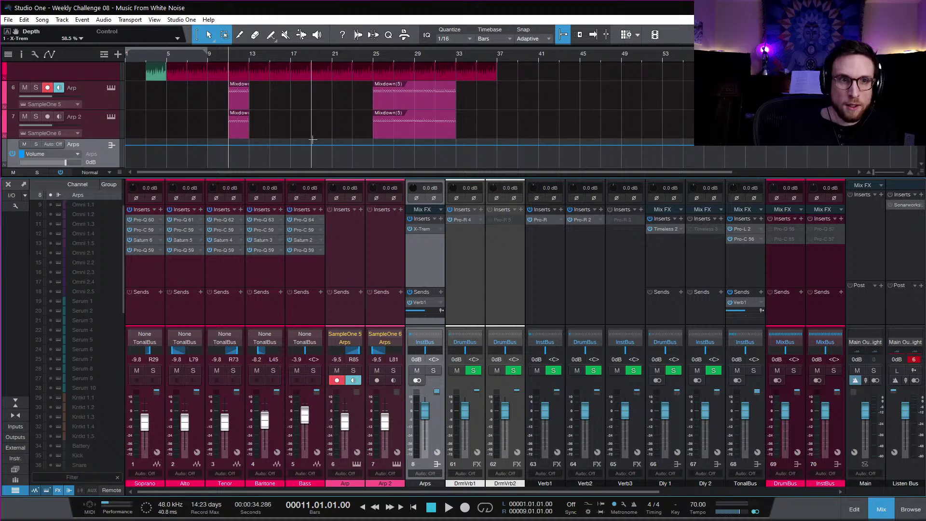
{"action": "left_click", "coordinate": [249, 145]}
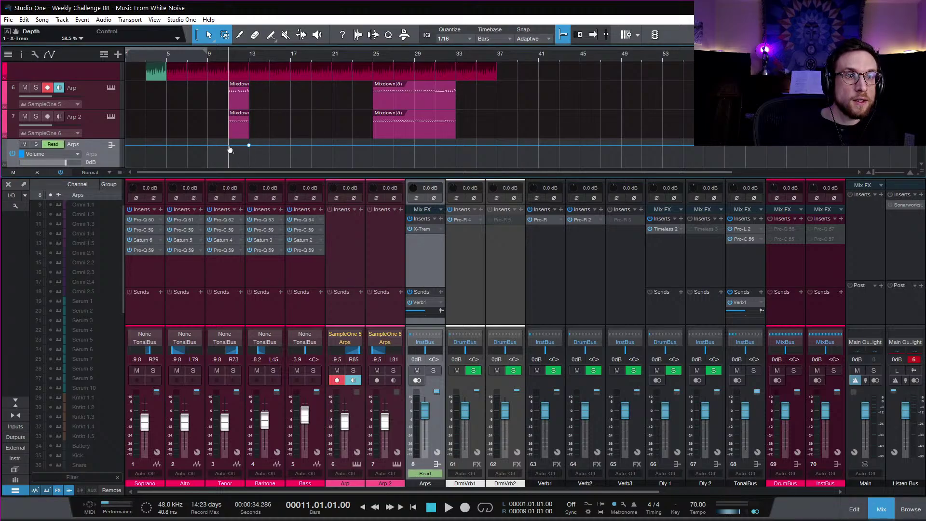
{"action": "left_click_drag", "start_coordinate": [230, 150], "coordinate": [228, 164]}
Step: Bend the Arps volume fade between bars 11 and 13 into a faster-rising curve and audition it
{"action": "key", "text": "space"}
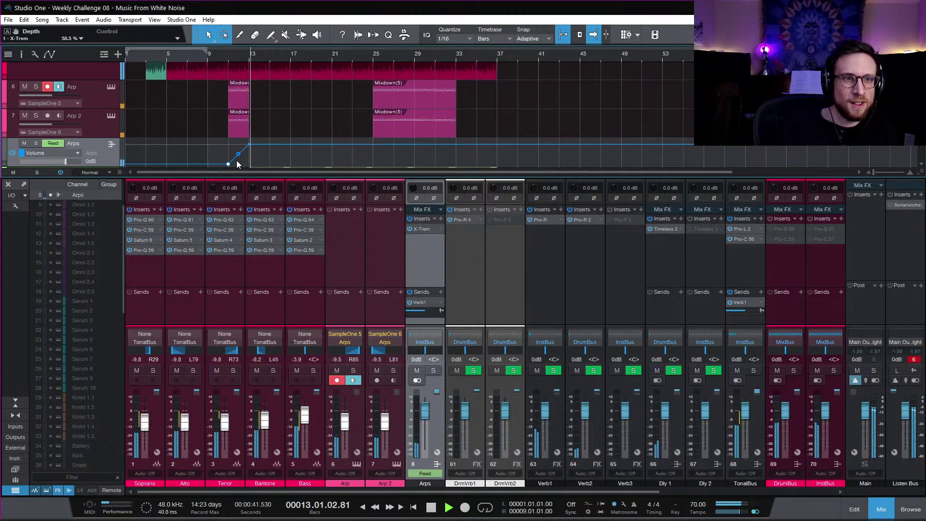
{"action": "key", "text": "space"}
{"action": "left_click_drag", "start_coordinate": [238, 155], "coordinate": [240, 152]}
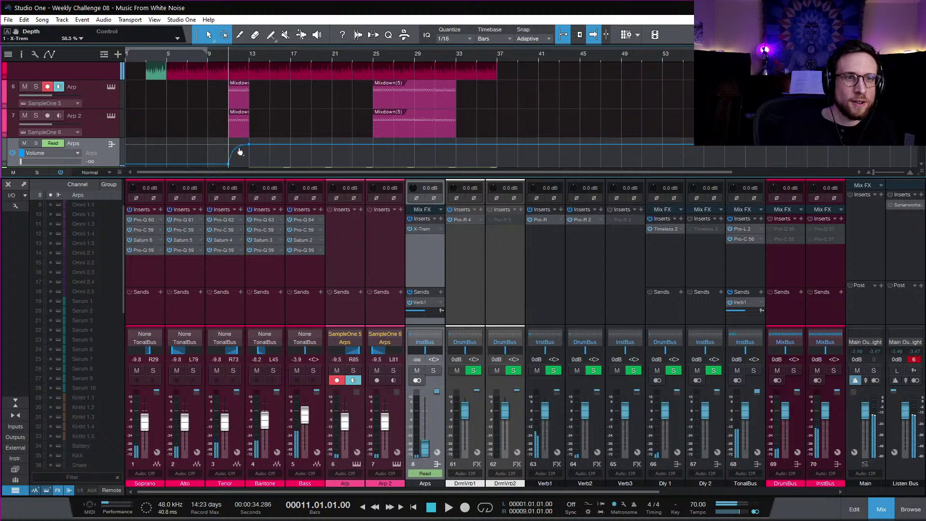
{"action": "key", "text": "space"}
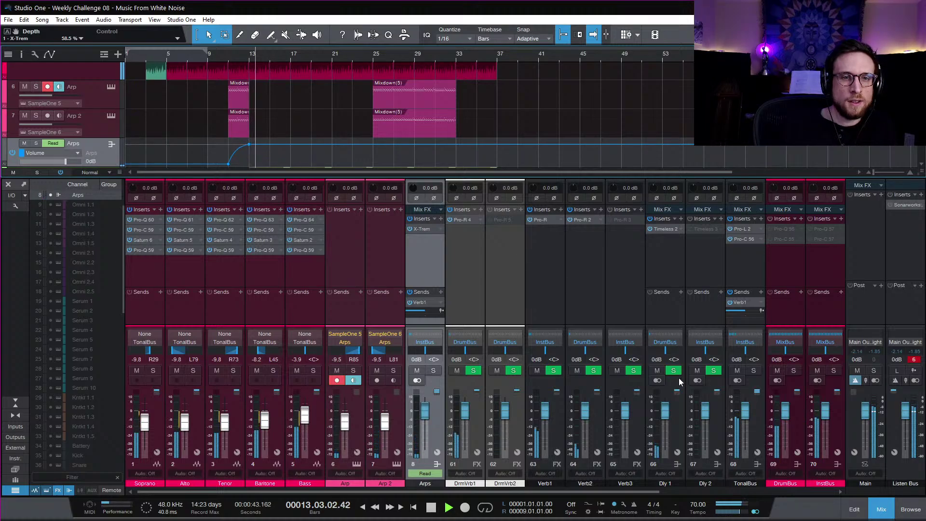
{"action": "key", "text": "space"}
Step: Play back the arrangement from bar 25 to hear the arps entering, and stop playback
{"action": "left_click", "coordinate": [249, 56]}
{"action": "left_click", "coordinate": [373, 57]}
{"action": "key", "text": "space"}
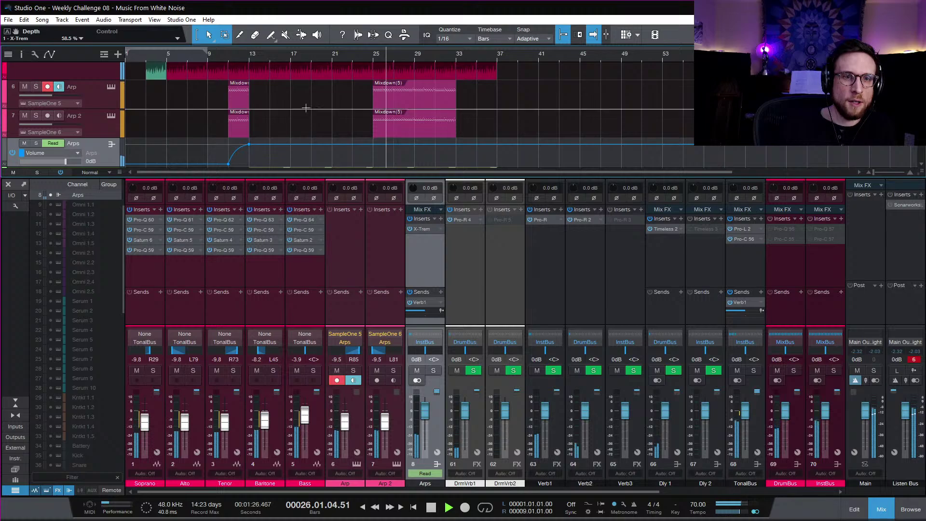
{"action": "key", "text": "space"}
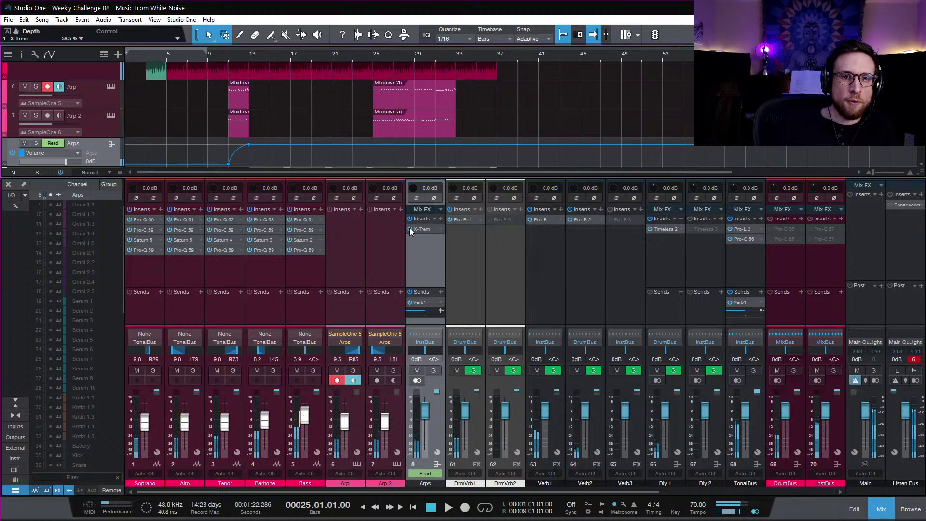
Step: Open the X-Trem insert on the Arps bus and set its automation mode to Touch
{"action": "right_click", "coordinate": [410, 228]}
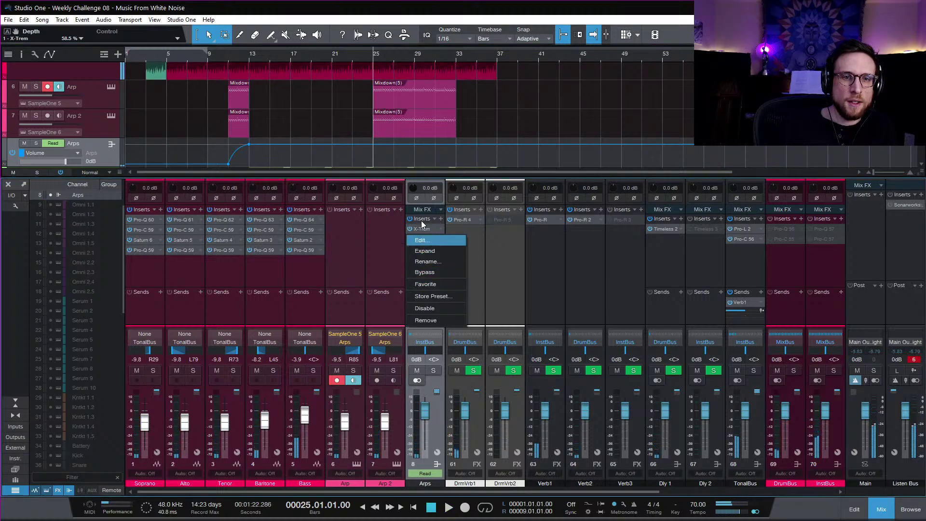
{"action": "left_click", "coordinate": [423, 227]}
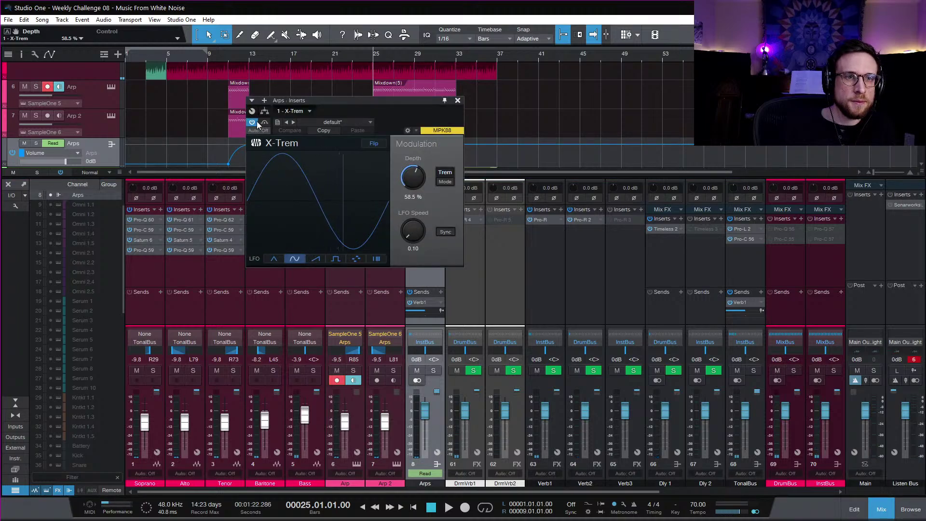
{"action": "left_click", "coordinate": [259, 130]}
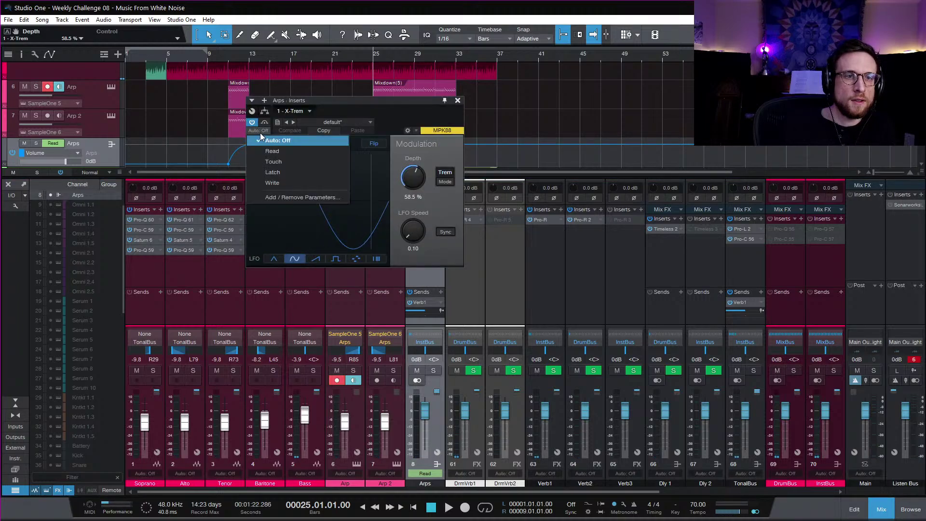
{"action": "left_click", "coordinate": [285, 163]}
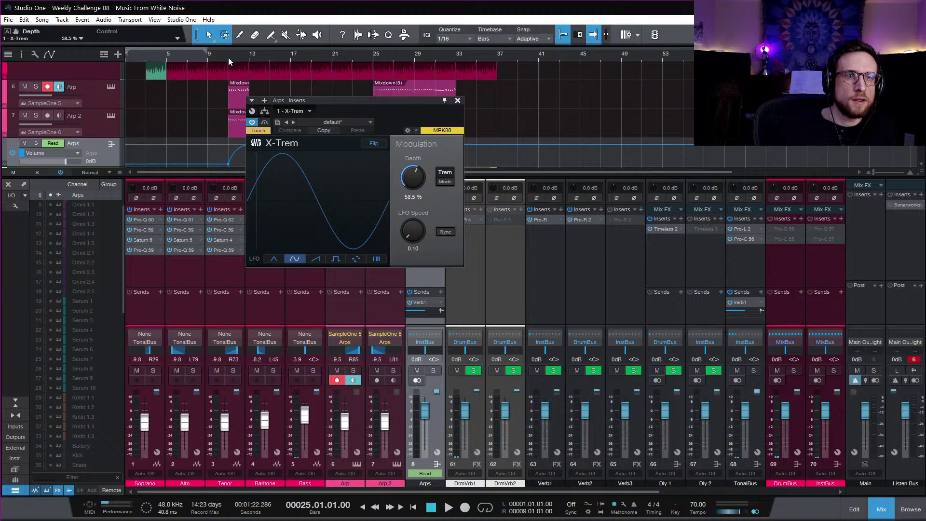
Step: Try to capture X-Trem bypass automation from bar 11 by switching the effect off and on again
{"action": "left_click", "coordinate": [228, 57]}
{"action": "key", "text": "space"}
{"action": "left_click", "coordinate": [253, 123]}
{"action": "key", "text": "space"}
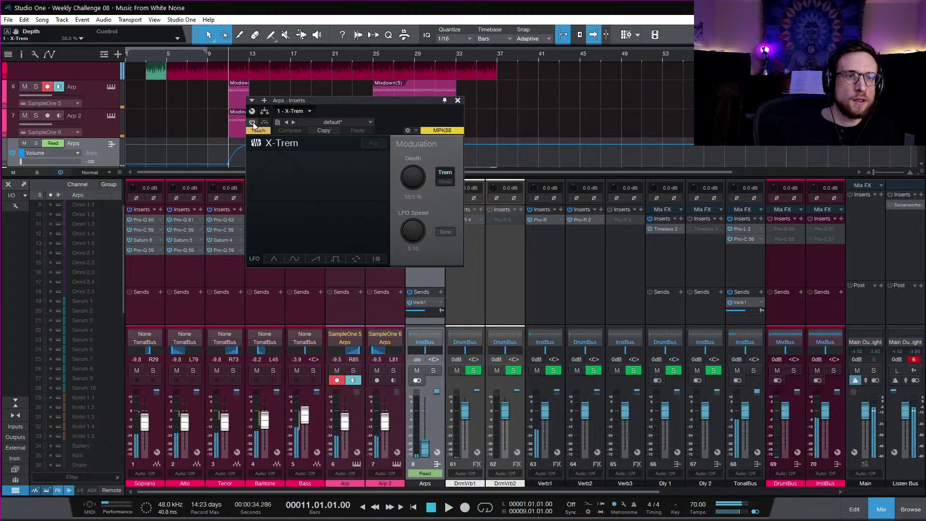
{"action": "left_click", "coordinate": [253, 122]}
{"action": "key", "text": "space"}
{"action": "key", "text": "space"}
Step: Move the X-Trem window aside and add the effect's Bypass parameter to the Arps track's automation
{"action": "left_click_drag", "start_coordinate": [317, 100], "coordinate": [505, 107]}
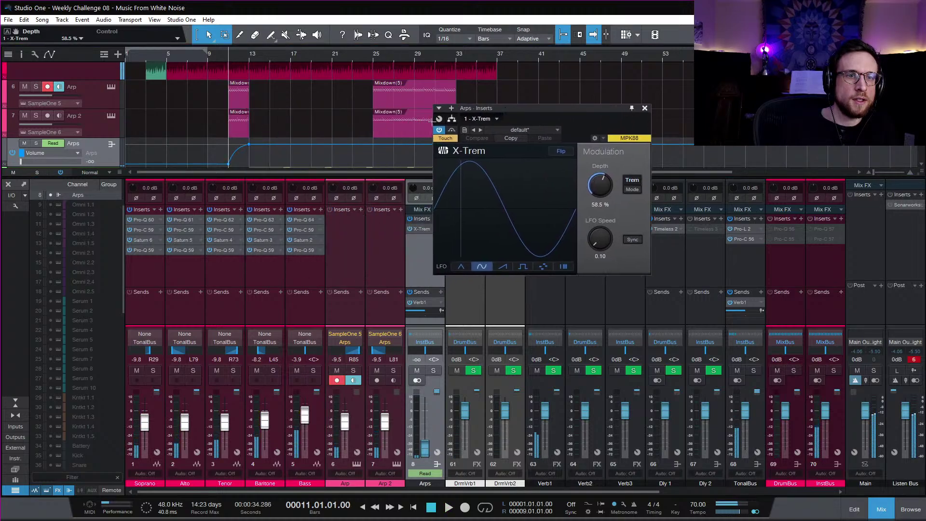
{"action": "left_click", "coordinate": [75, 153]}
{"action": "left_click", "coordinate": [75, 152]}
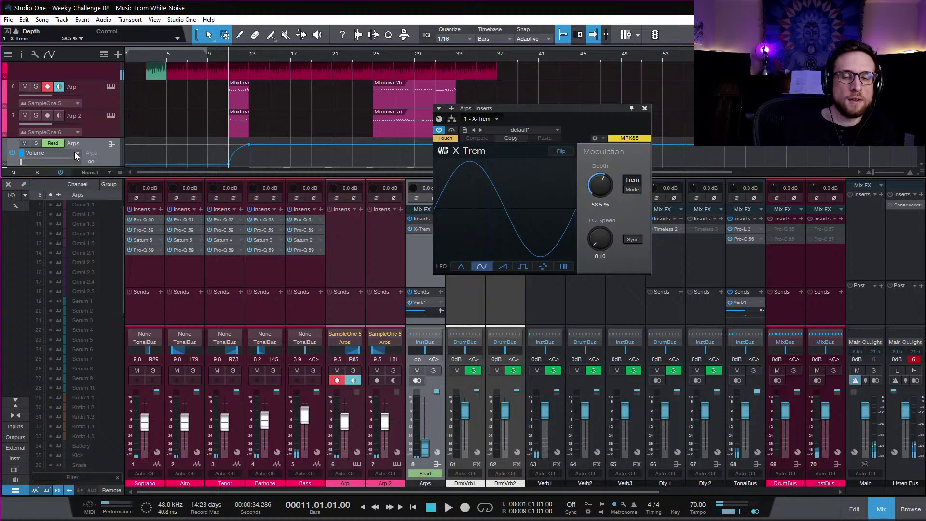
{"action": "right_click", "coordinate": [413, 229]}
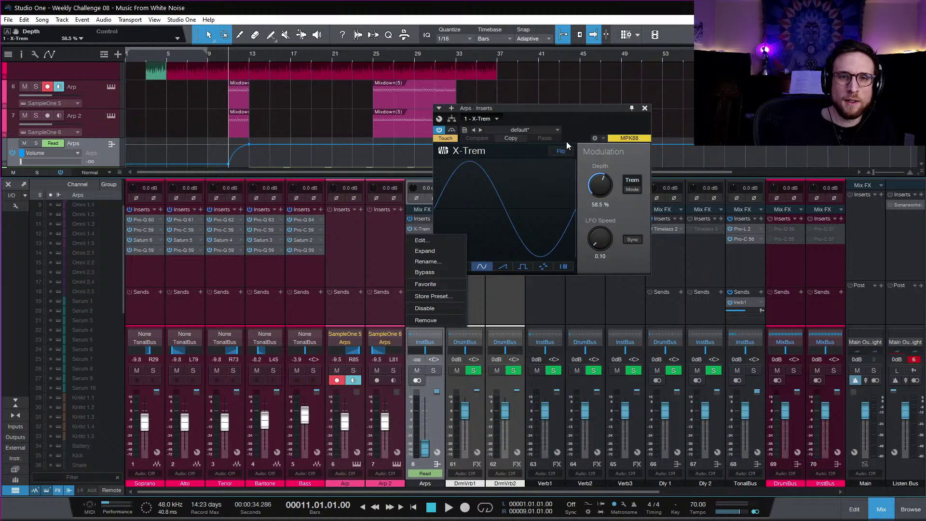
{"action": "left_click", "coordinate": [583, 131]}
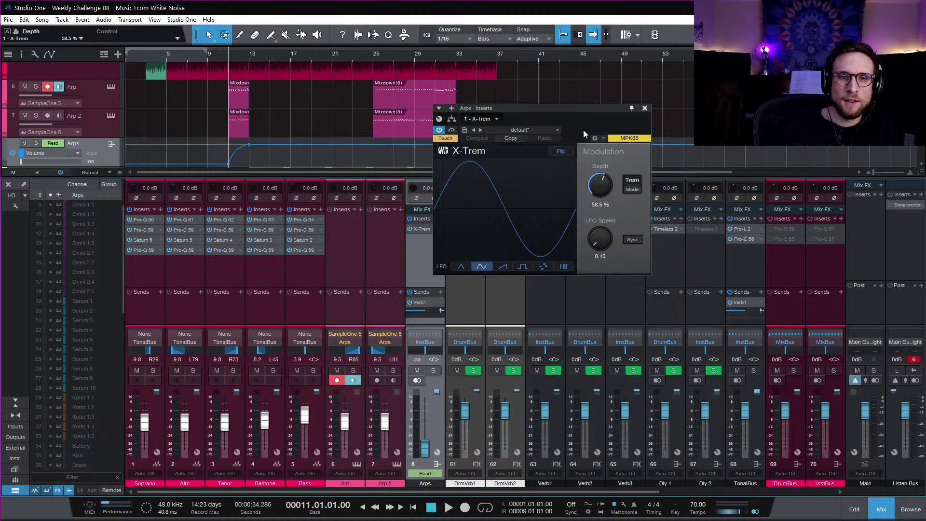
{"action": "left_click", "coordinate": [71, 153]}
{"action": "left_click", "coordinate": [83, 189]}
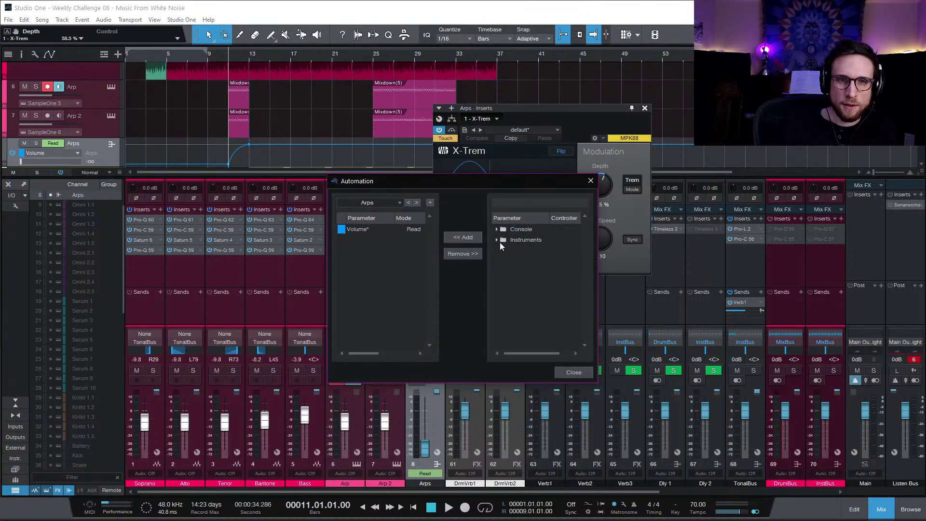
{"action": "left_click", "coordinate": [497, 230]}
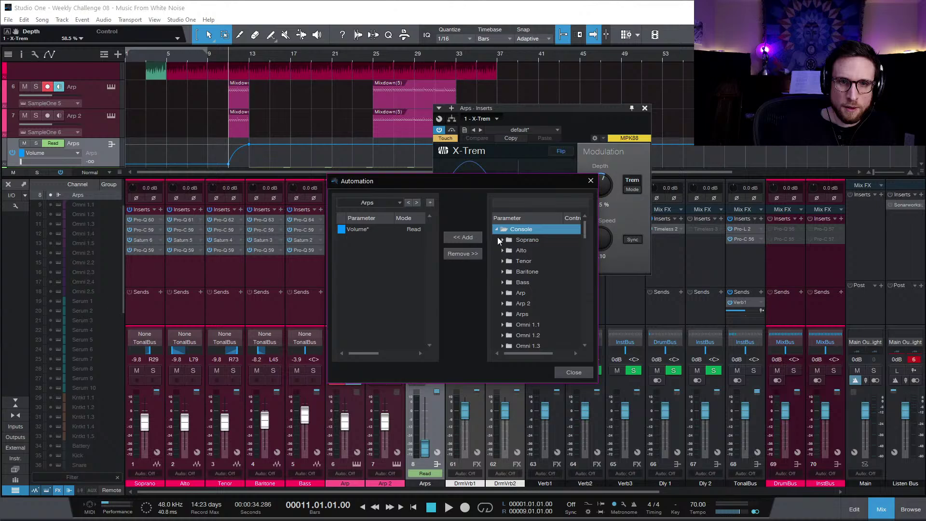
{"action": "scroll", "coordinate": [497, 239], "scroll_direction": "down", "scroll_amount": 3}
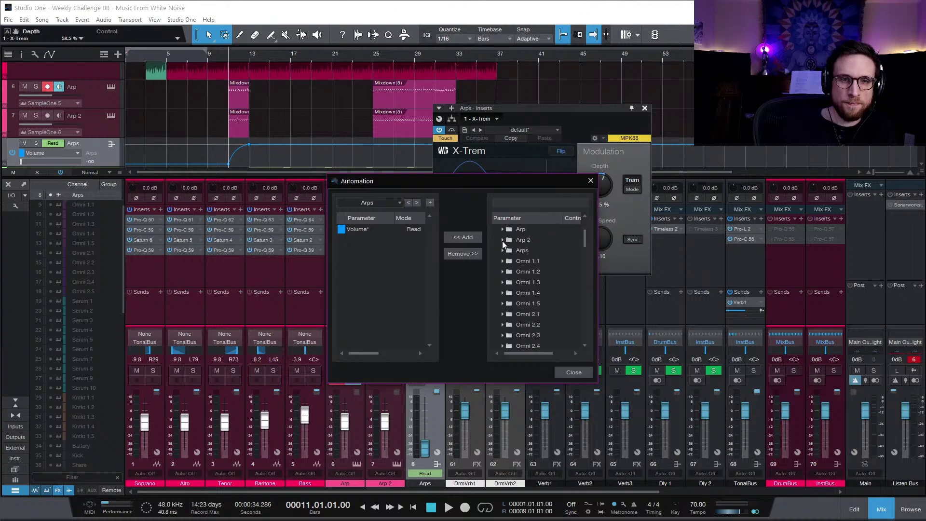
{"action": "left_click", "coordinate": [502, 251]}
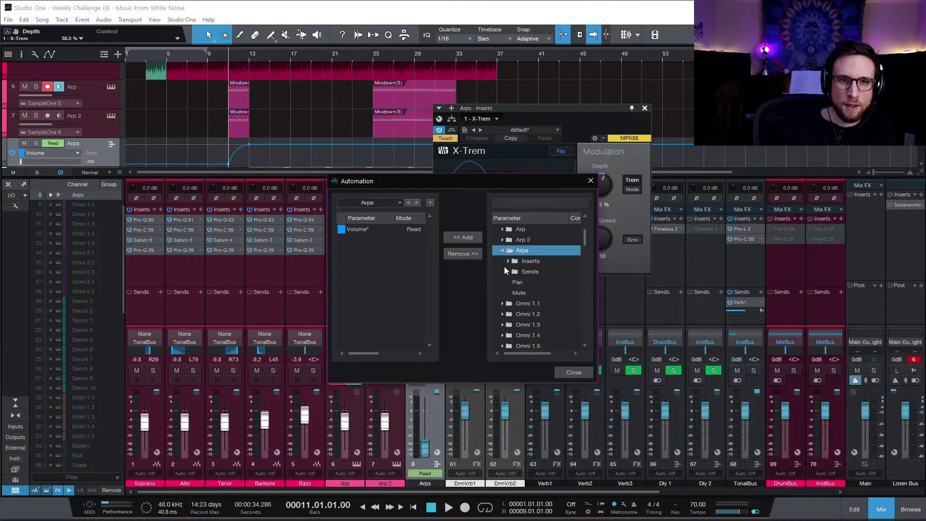
{"action": "left_click", "coordinate": [509, 261]}
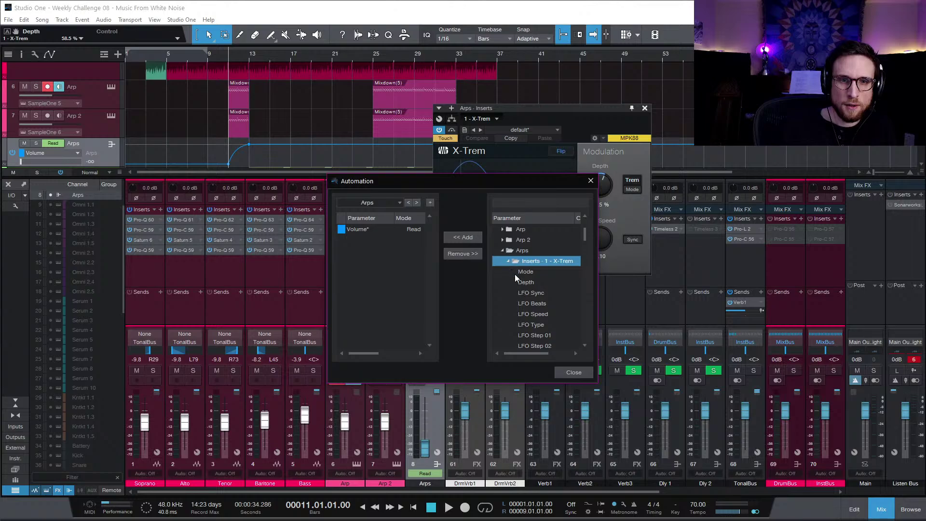
{"action": "scroll", "coordinate": [543, 287], "scroll_direction": "down", "scroll_amount": 8}
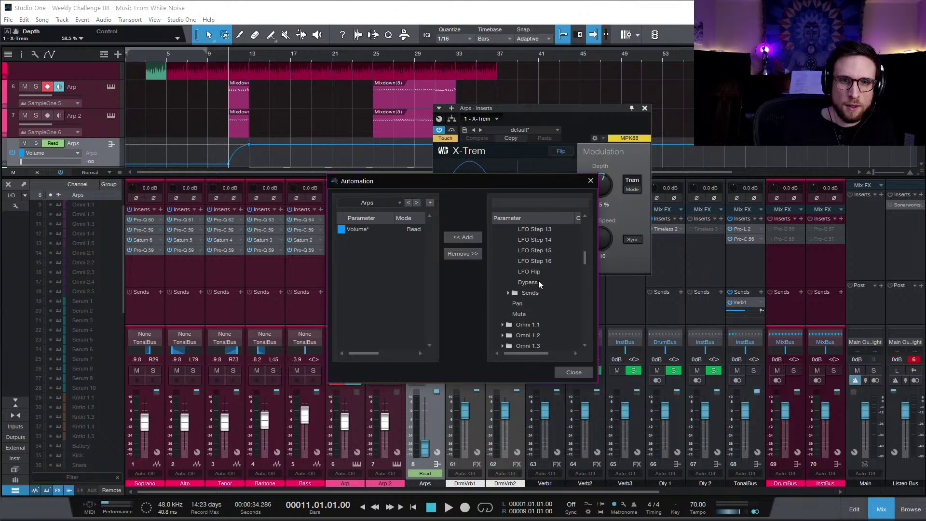
{"action": "double_click", "coordinate": [538, 282]}
{"action": "left_click", "coordinate": [579, 373]}
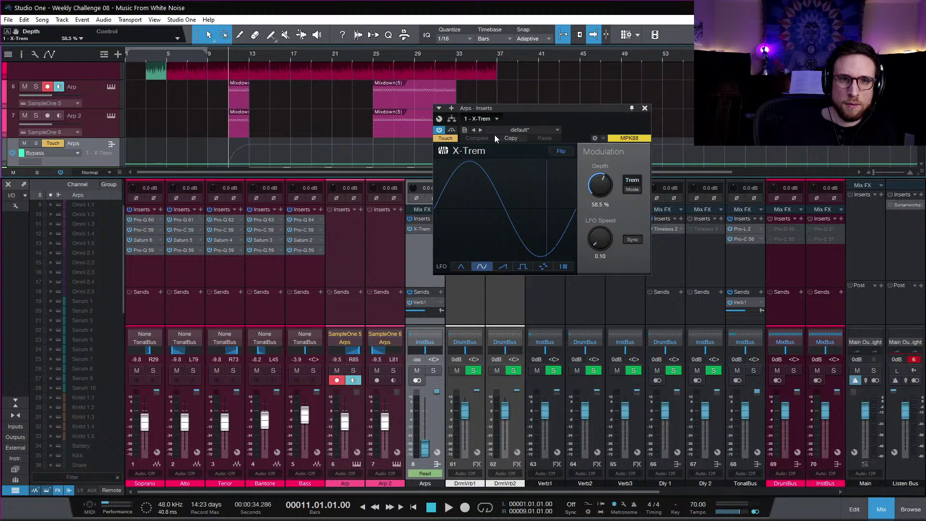
Step: Set the X-Trem automation mode to Read and close the effect window
{"action": "left_click", "coordinate": [447, 138]}
{"action": "left_click", "coordinate": [467, 156]}
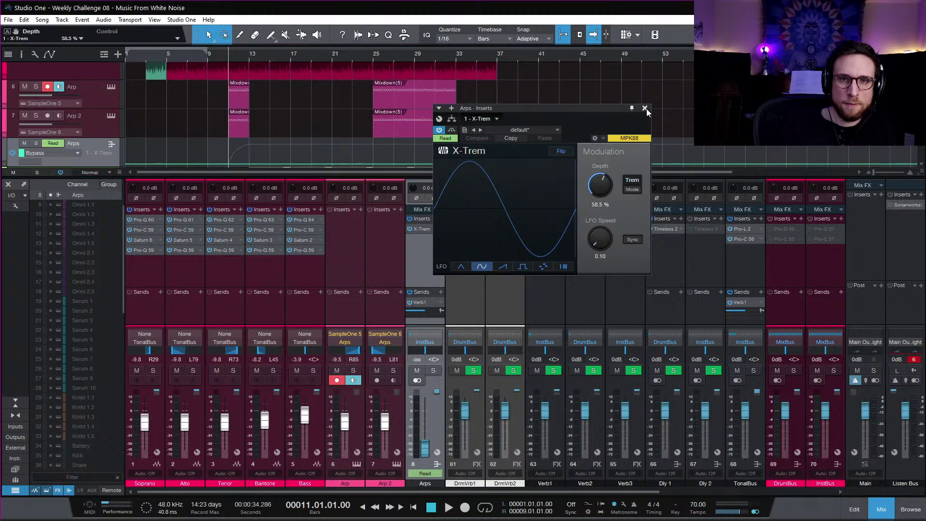
{"action": "left_click", "coordinate": [645, 109]}
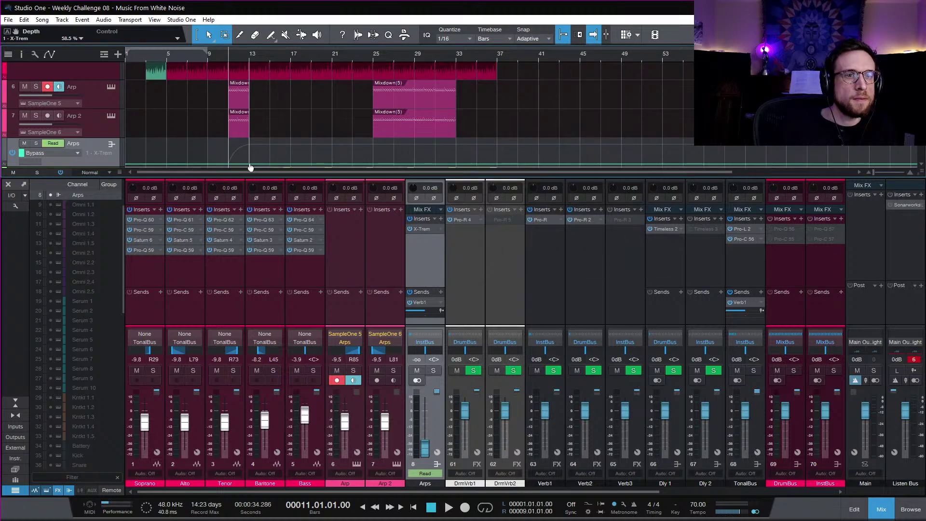
Step: Draw Arps bypass automation that keeps X-Trem bypassed through bar 13 and active from bar 14, and play it back
{"action": "left_click", "coordinate": [253, 144]}
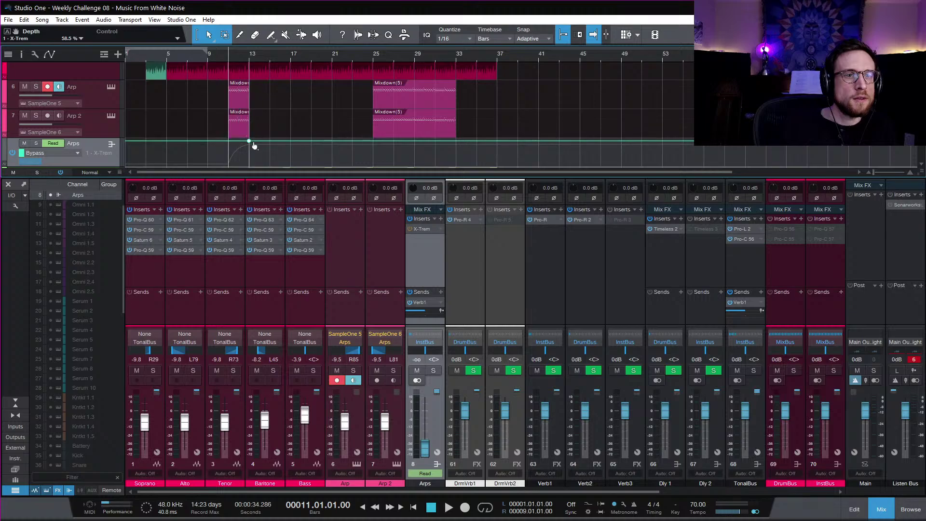
{"action": "left_click", "coordinate": [258, 164]}
{"action": "key", "text": "space"}
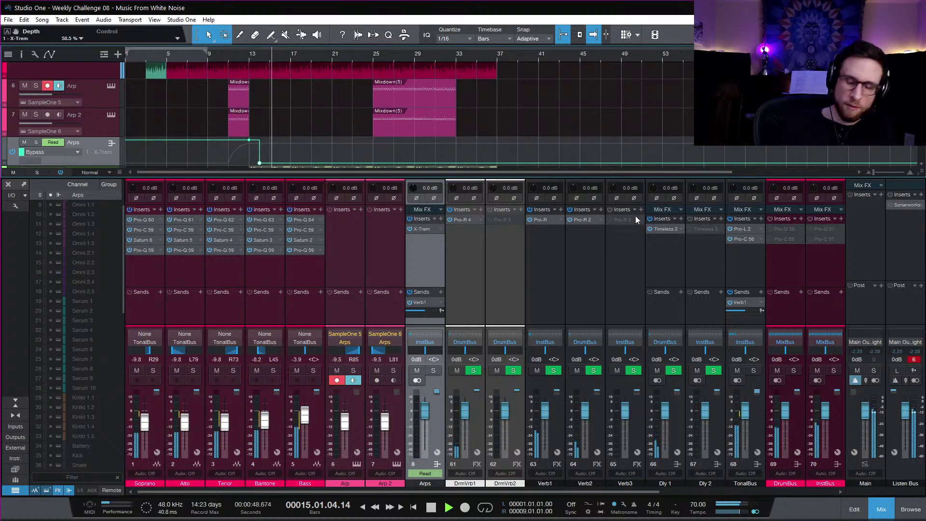
Step: Hide the mixer and audition the arps' entrance from bar 11, stopping playback shortly after
{"action": "left_click", "coordinate": [881, 509]}
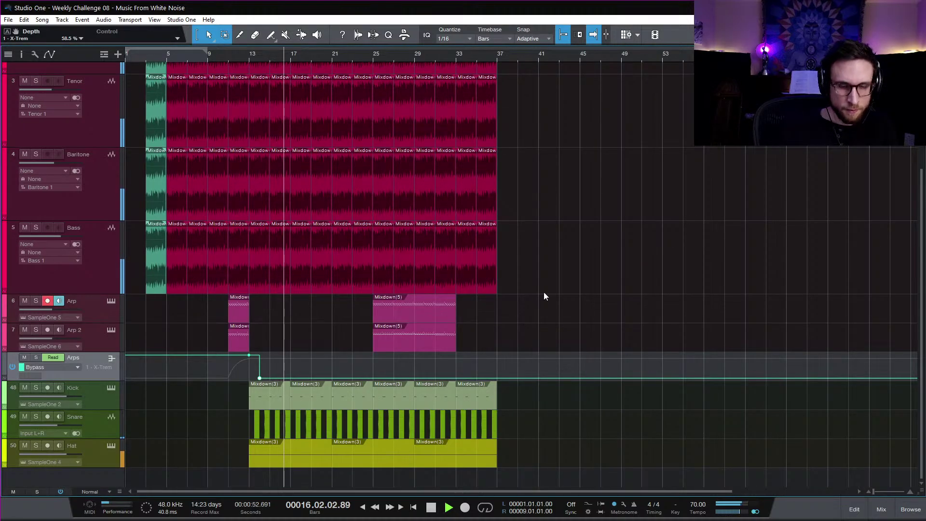
{"action": "left_click", "coordinate": [227, 57]}
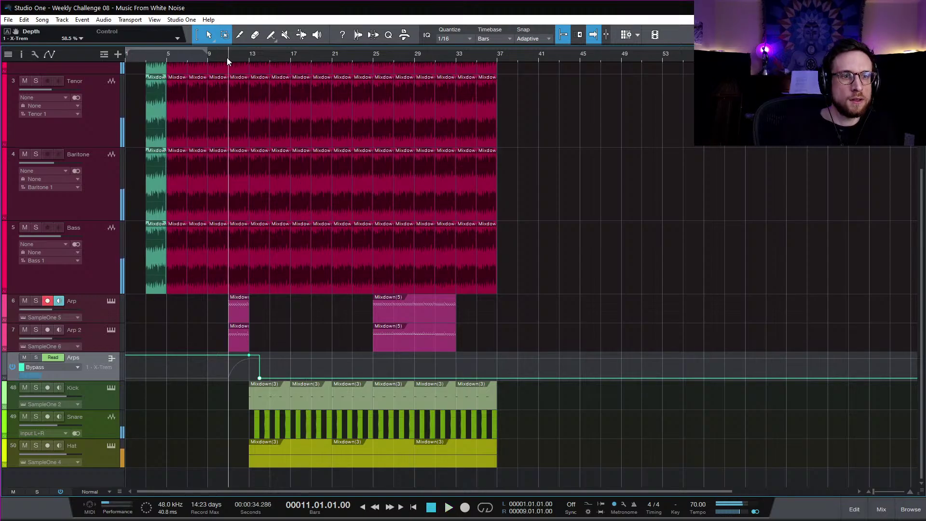
{"action": "key", "text": "space"}
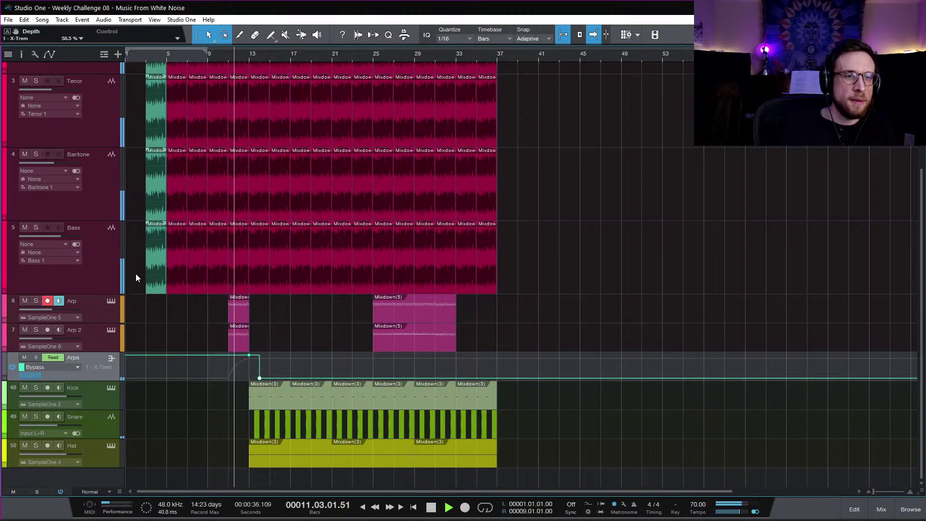
{"action": "key", "text": "space"}
Step: Mute the Bass track's events from bar 3 to bar 13 and audition the arrangement from bar 3
{"action": "left_click_drag", "start_coordinate": [136, 278], "coordinate": [241, 276]}
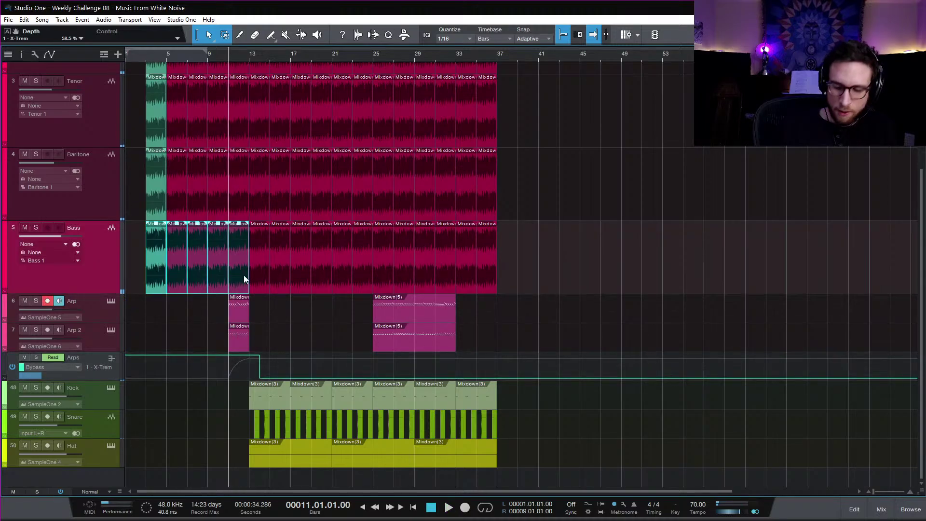
{"action": "key", "text": "shift+m"}
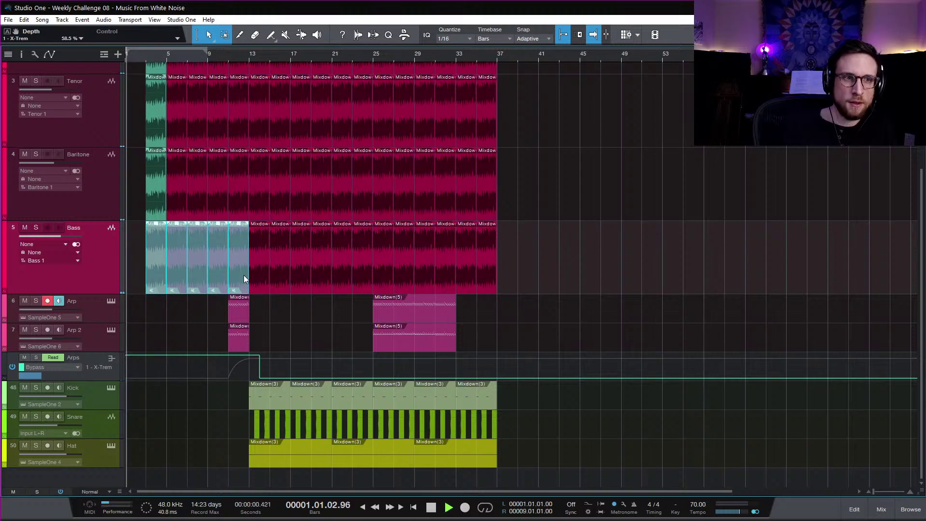
{"action": "left_click", "coordinate": [144, 59]}
{"action": "key", "text": "space"}
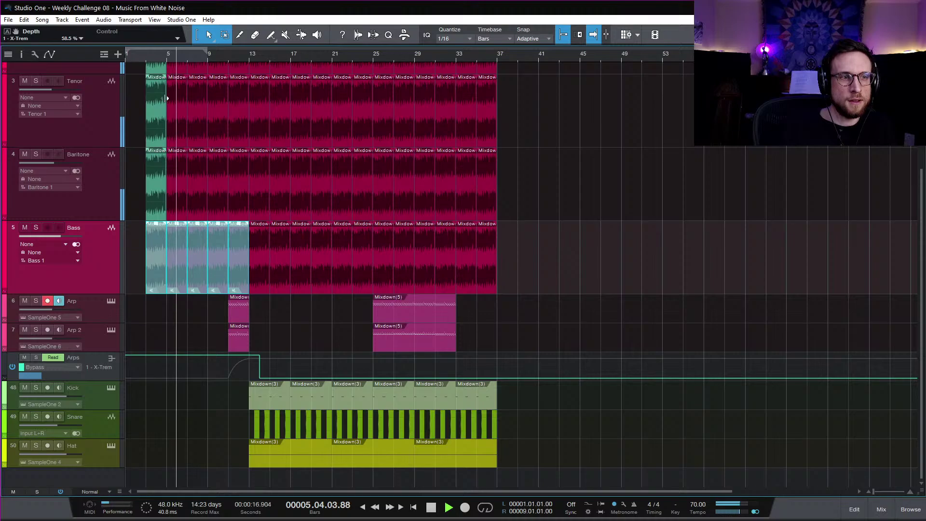
{"action": "scroll", "coordinate": [538, 237], "scroll_direction": "up", "scroll_amount": 3}
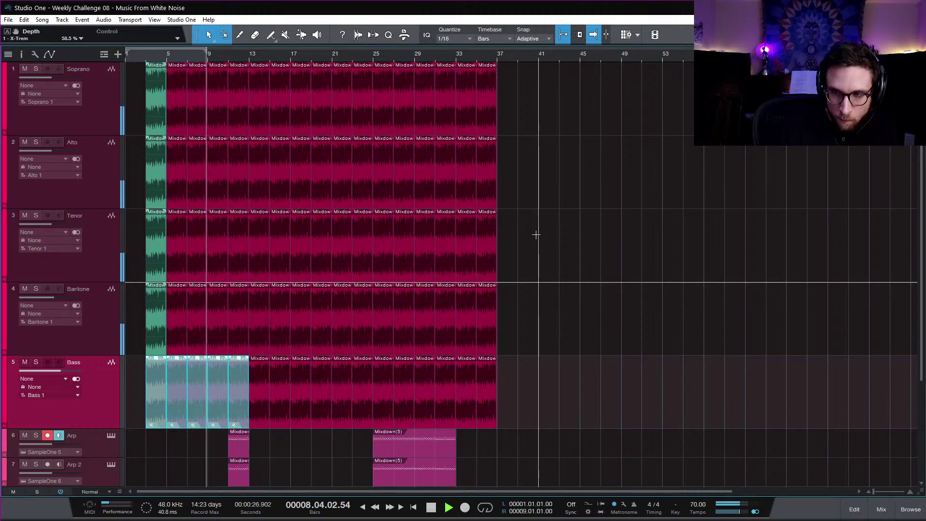
{"action": "scroll", "coordinate": [535, 218], "scroll_direction": "down", "scroll_amount": 3}
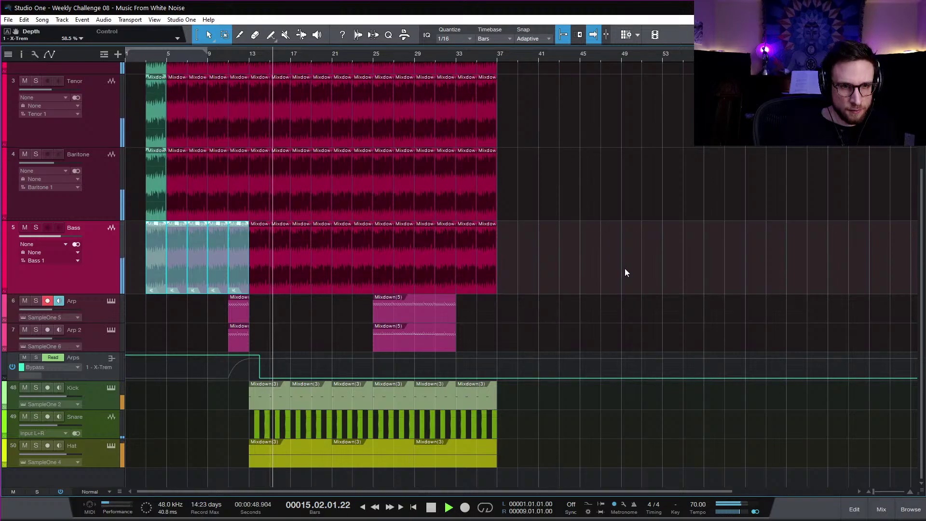
Step: Lower the Hat track's volume to -3.7 dB during playback and save the song
{"action": "left_click", "coordinate": [90, 458]}
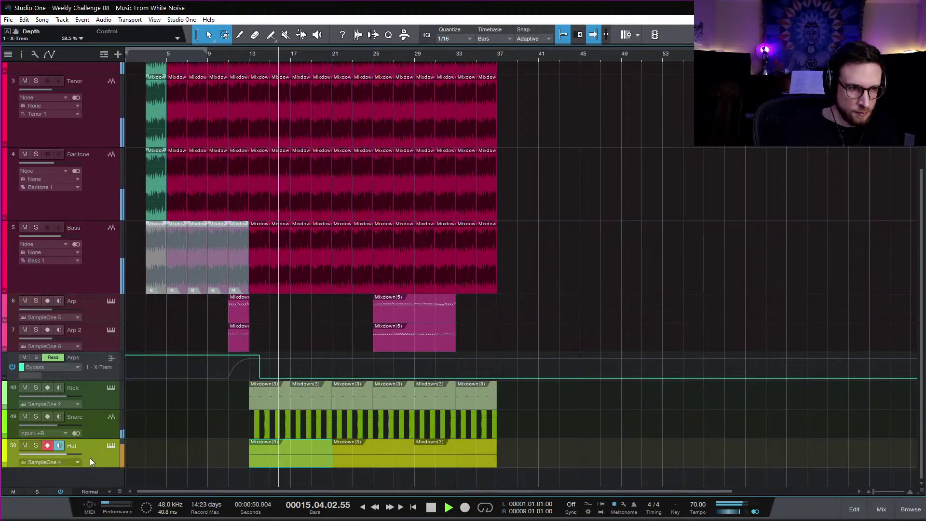
{"action": "mouse_move", "coordinate": [60, 456]}
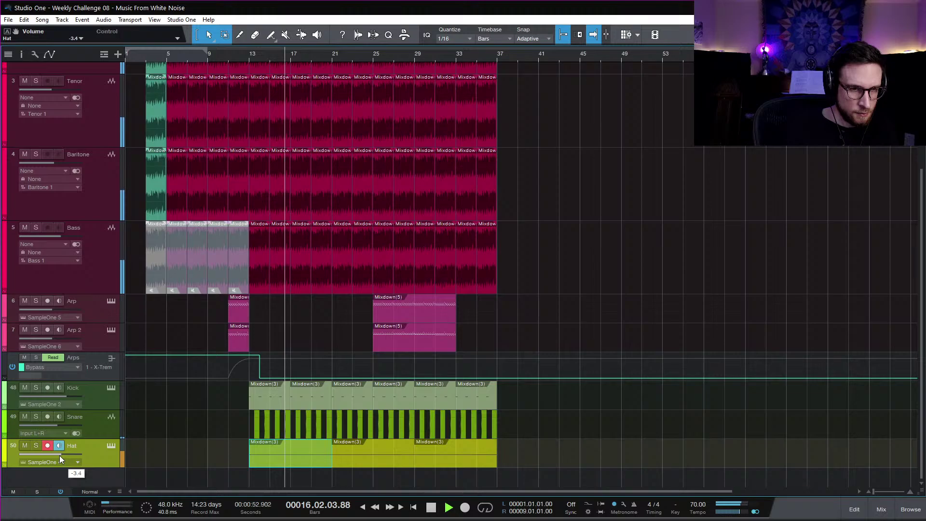
{"action": "left_click_drag", "start_coordinate": [59, 456], "coordinate": [59, 456]}
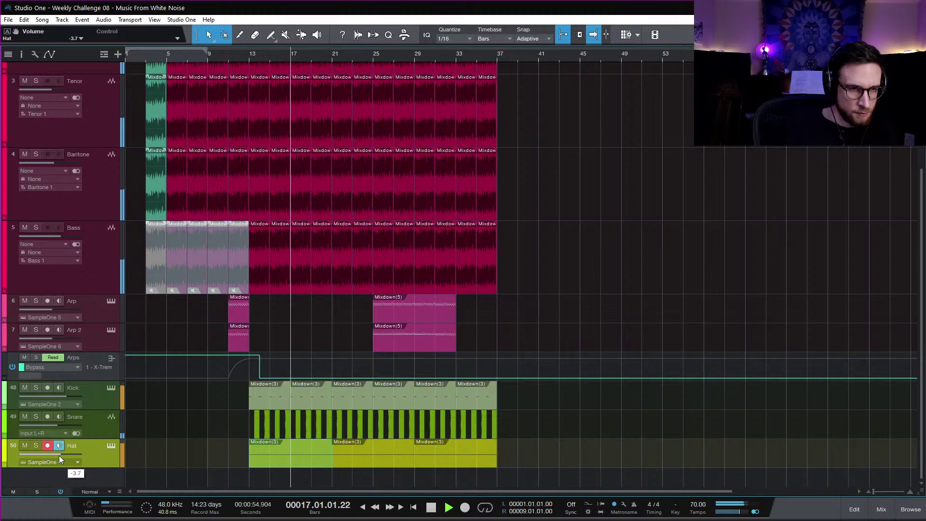
{"action": "key", "text": "ctrl+s"}
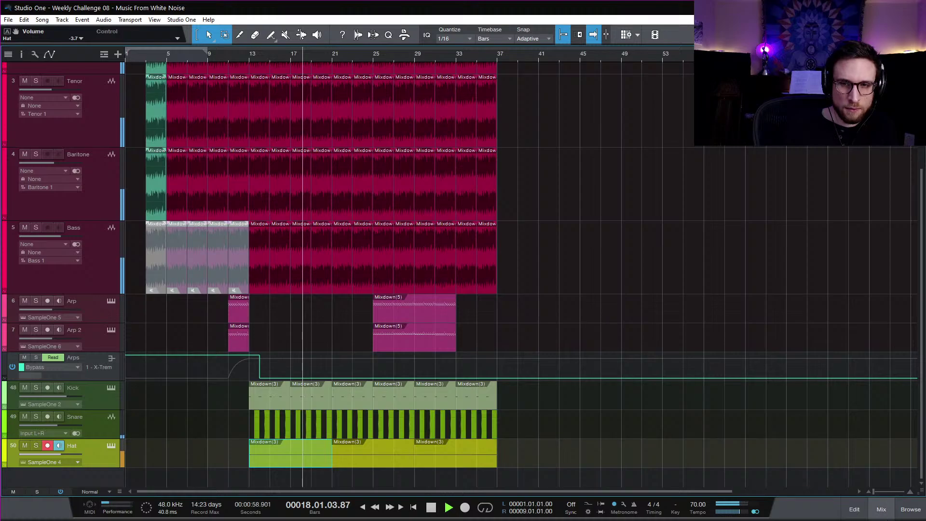
Step: Check the mixer briefly, and move the long Arp and Arp 2 events from bar 25 to bar 21
{"action": "left_click", "coordinate": [881, 511]}
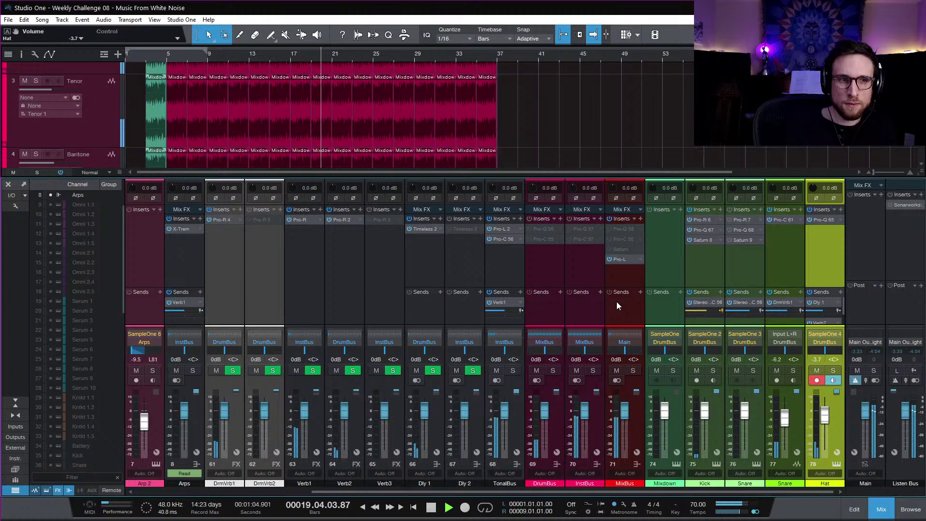
{"action": "left_click", "coordinate": [881, 509]}
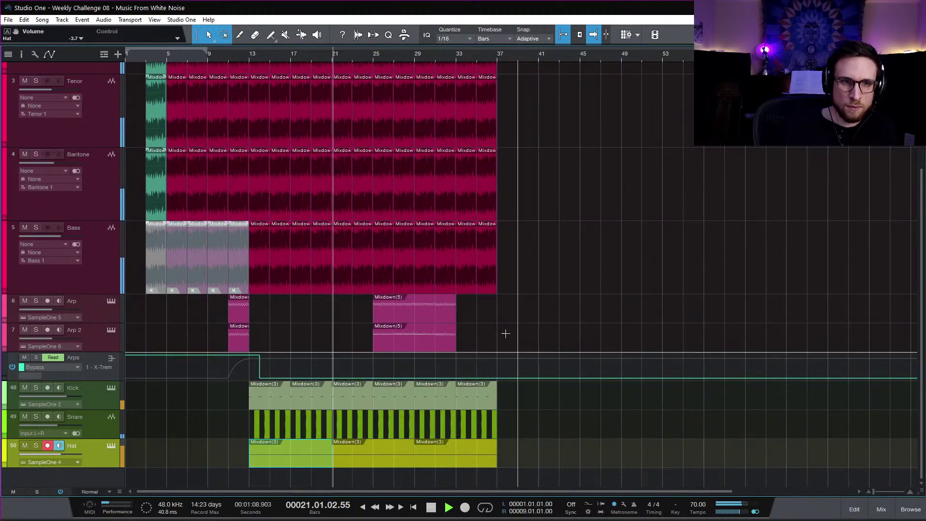
{"action": "left_click_drag", "start_coordinate": [405, 338], "coordinate": [364, 325]}
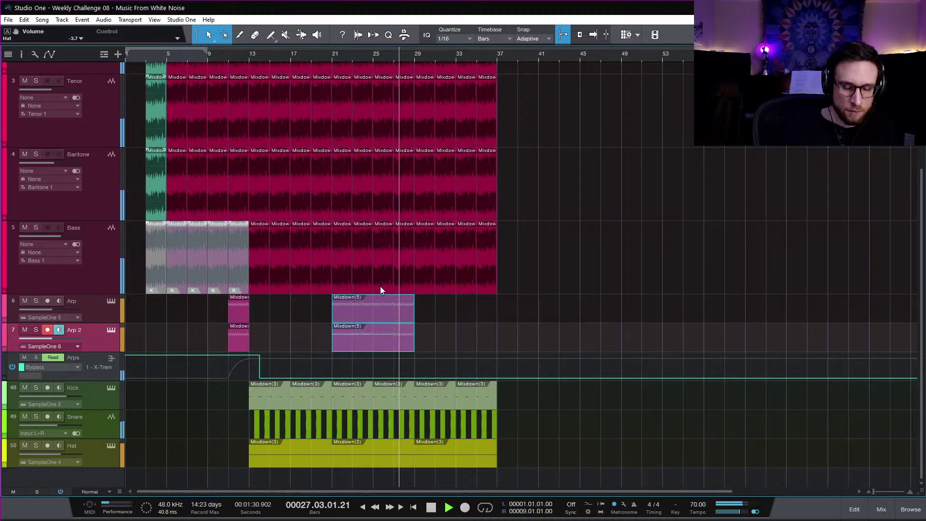
Step: Save the song, stop playback, and audition the arrangement from bar 3 while looking over the tracks
{"action": "key", "text": "ctrl+s"}
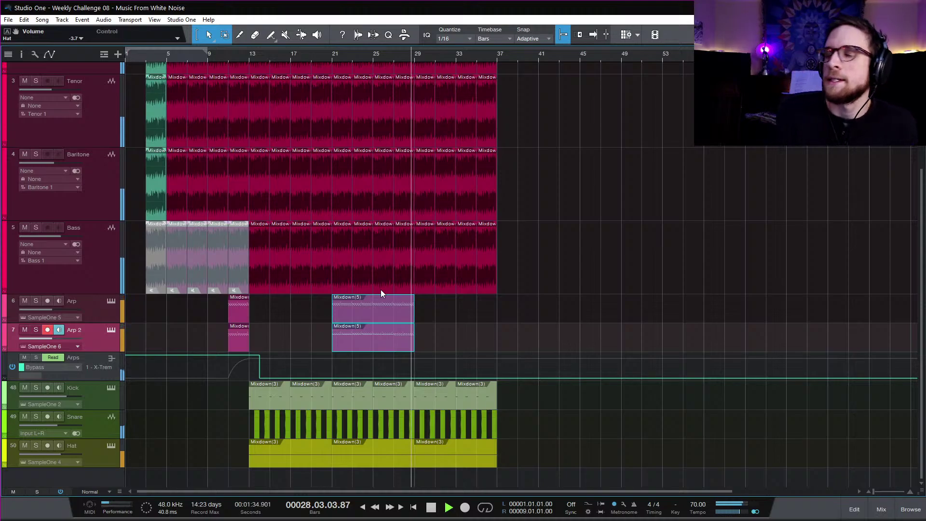
{"action": "key", "text": "space"}
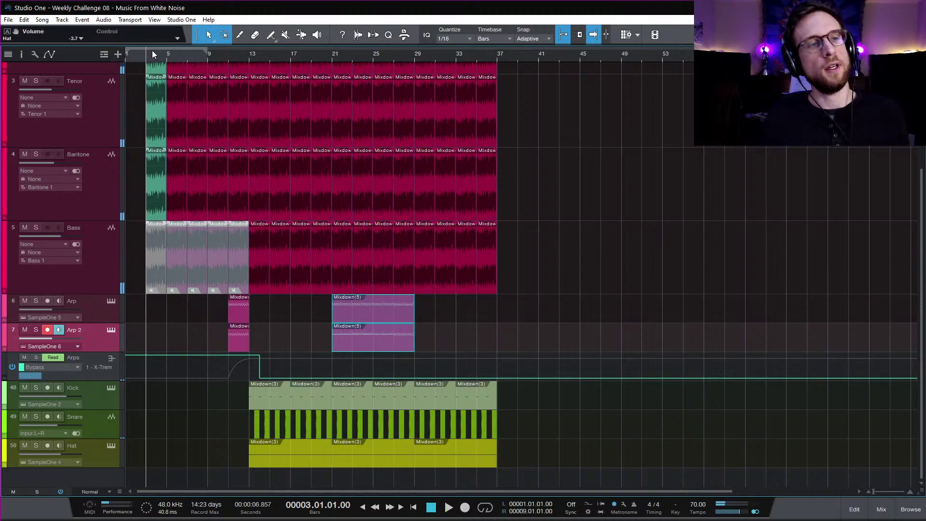
{"action": "key", "text": "space"}
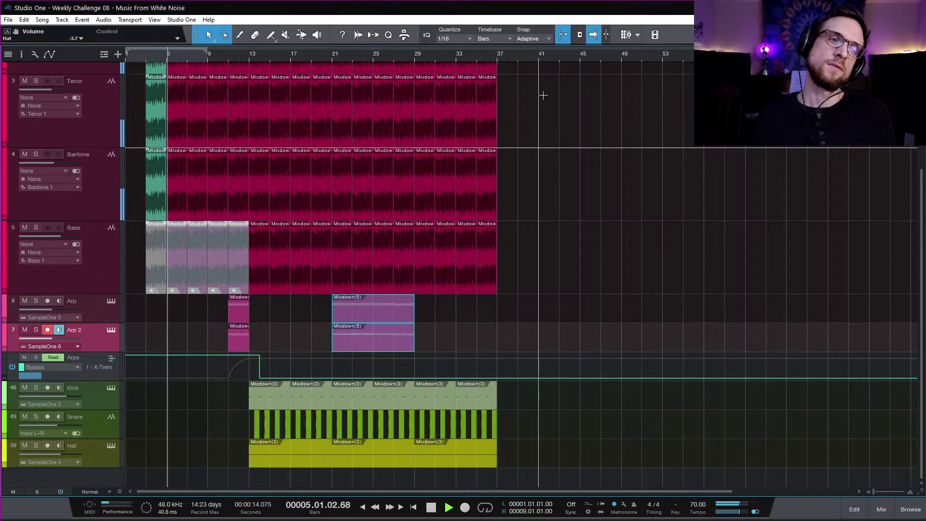
{"action": "scroll", "coordinate": [552, 195], "scroll_direction": "up", "scroll_amount": 5}
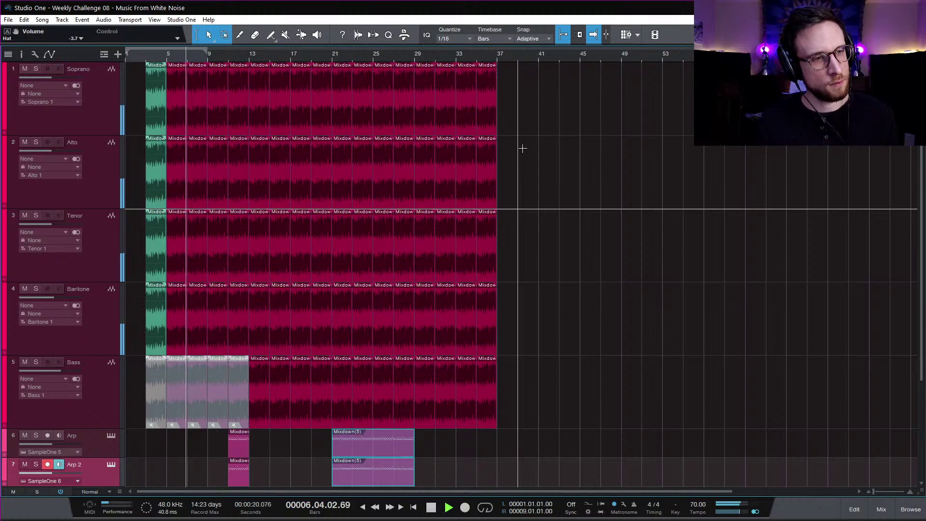
{"action": "scroll", "coordinate": [523, 148], "scroll_direction": "down", "scroll_amount": 3}
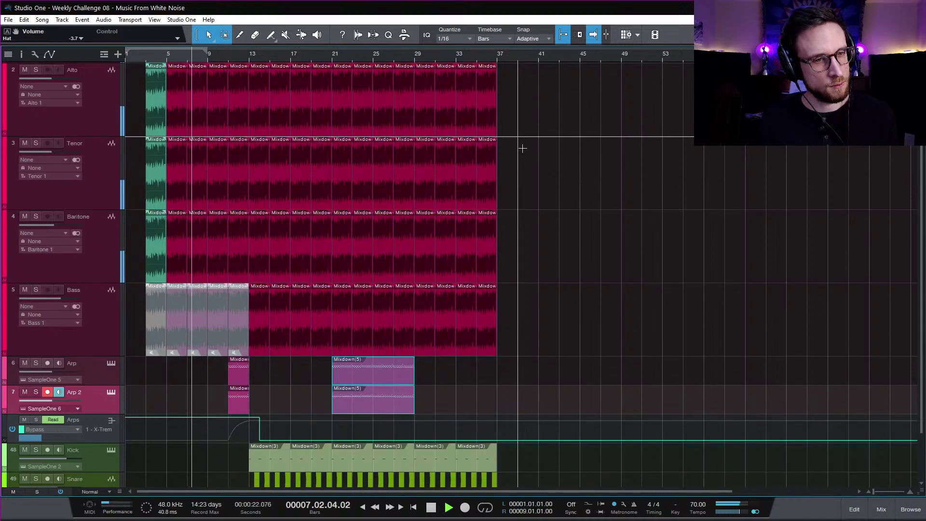
{"action": "scroll", "coordinate": [523, 148], "scroll_direction": "down", "scroll_amount": 1}
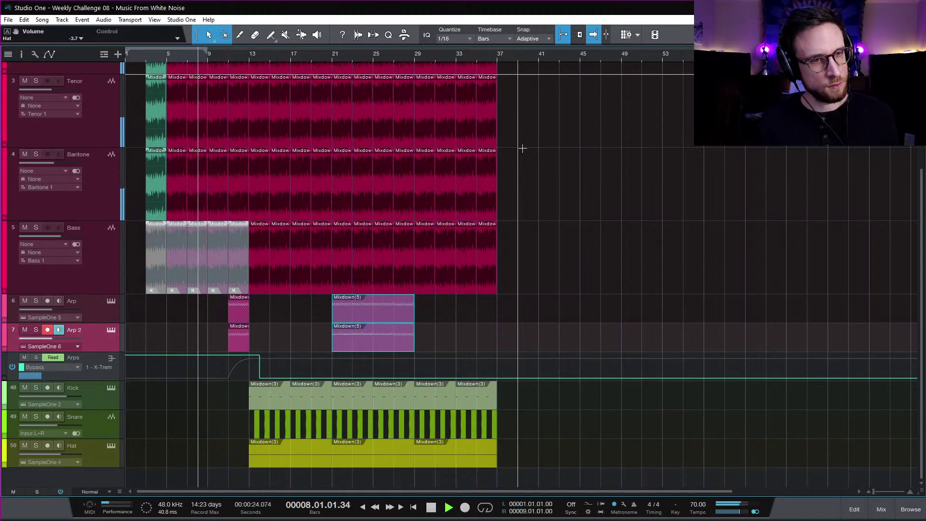
{"action": "scroll", "coordinate": [523, 149], "scroll_direction": "up", "scroll_amount": 1}
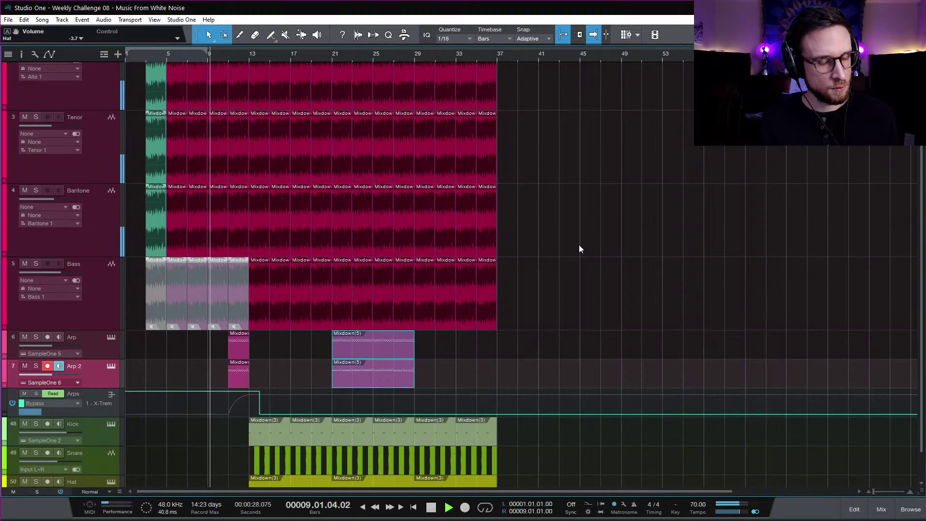
{"action": "key", "text": "space"}
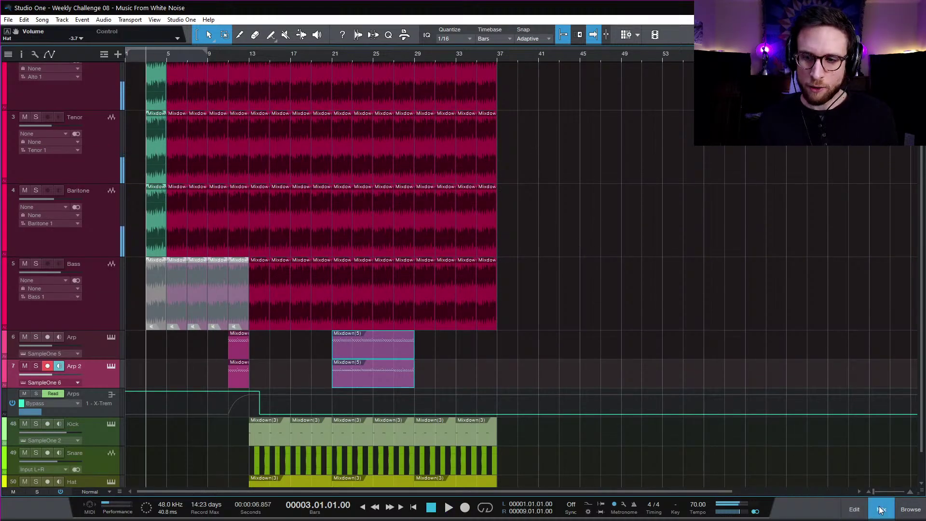
Step: Show the mixer and move the TonalBus channel between the Bass and Arp channels
{"action": "left_click", "coordinate": [881, 509]}
{"action": "scroll", "coordinate": [227, 291], "scroll_direction": "left", "scroll_amount": 6}
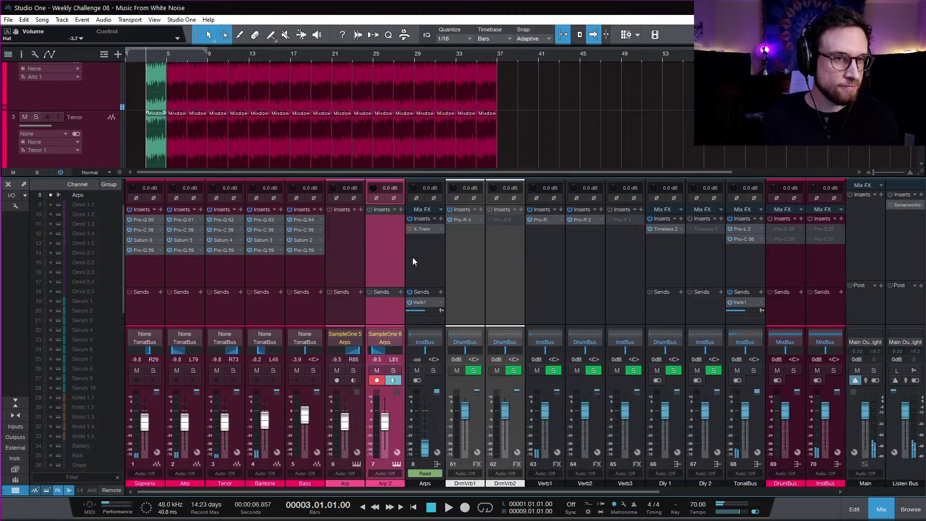
{"action": "left_click", "coordinate": [357, 263]}
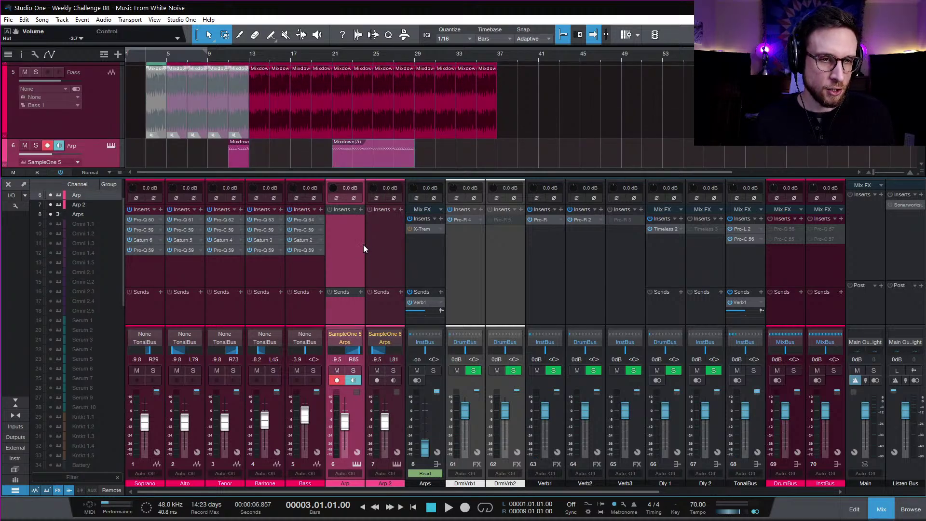
{"action": "left_click", "coordinate": [384, 255]}
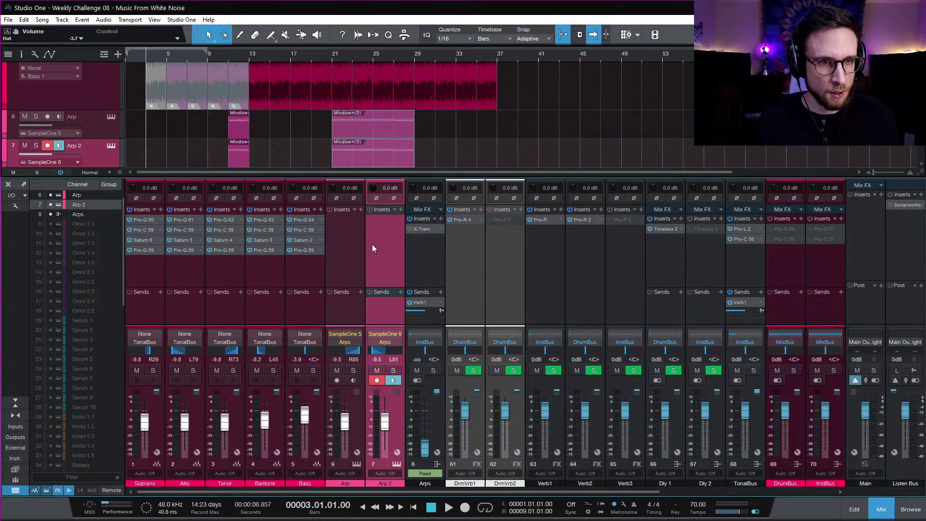
{"action": "left_click_drag", "start_coordinate": [746, 273], "coordinate": [341, 274]}
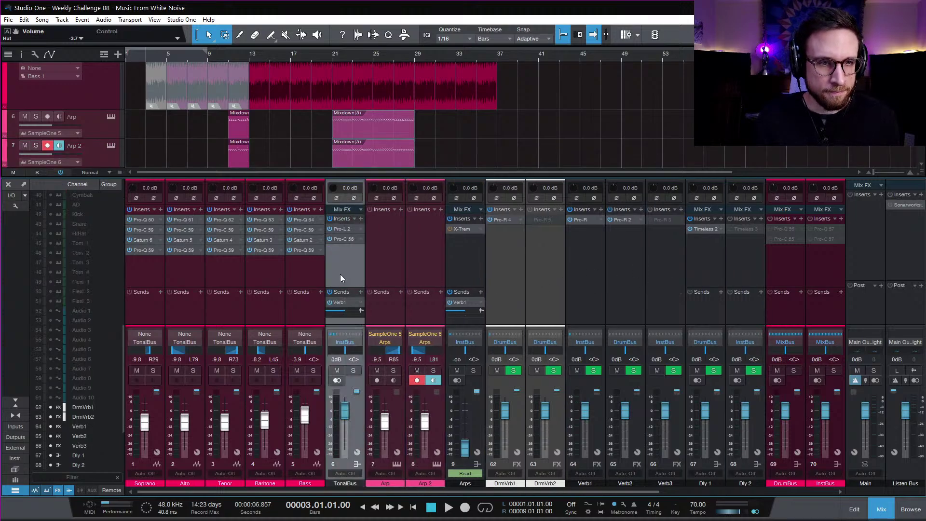
Step: Insert the Portal plug-in on the TonalBus channel after Pro-C
{"action": "left_click", "coordinate": [355, 216]}
{"action": "left_click", "coordinate": [362, 221]}
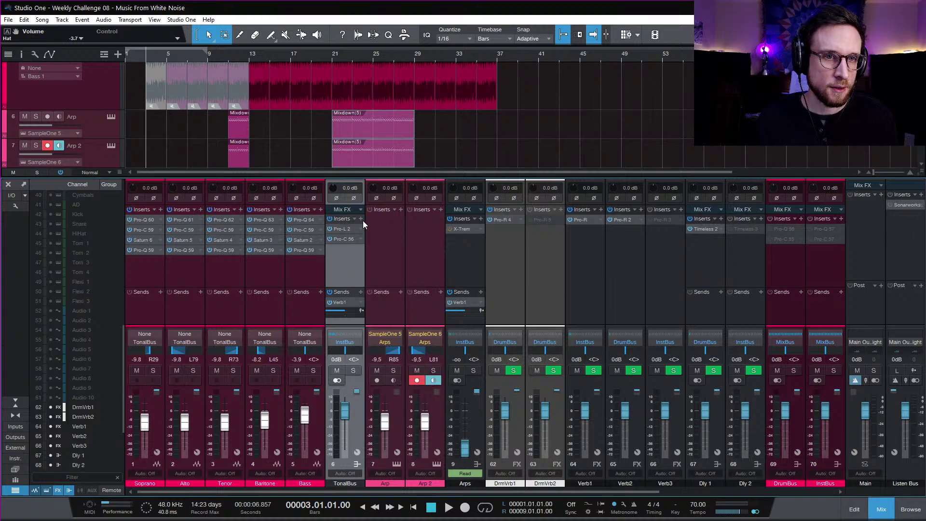
{"action": "left_click", "coordinate": [361, 218]}
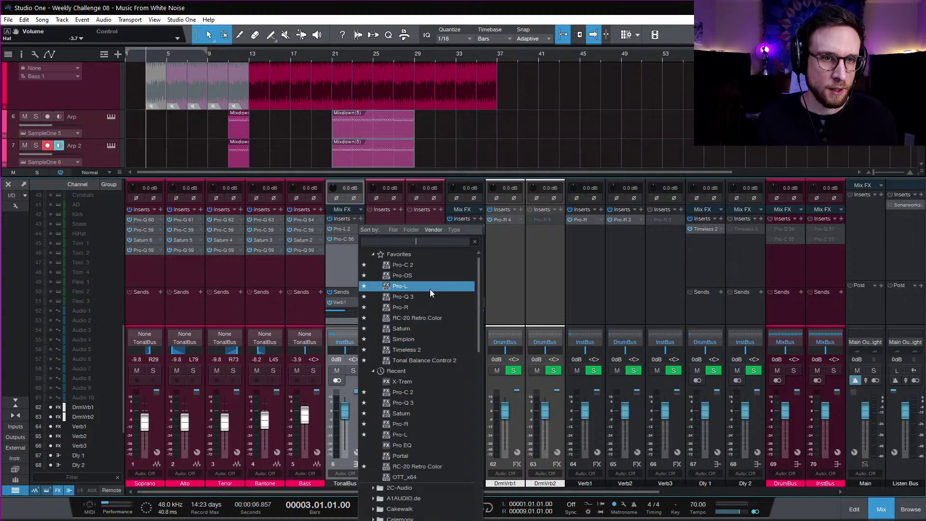
{"action": "type", "text": "port"}
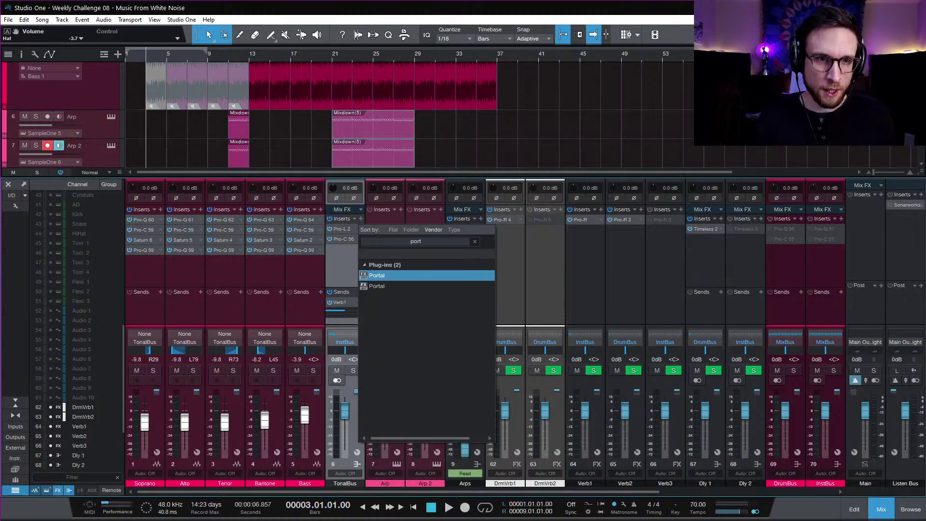
{"action": "left_click", "coordinate": [424, 279]}
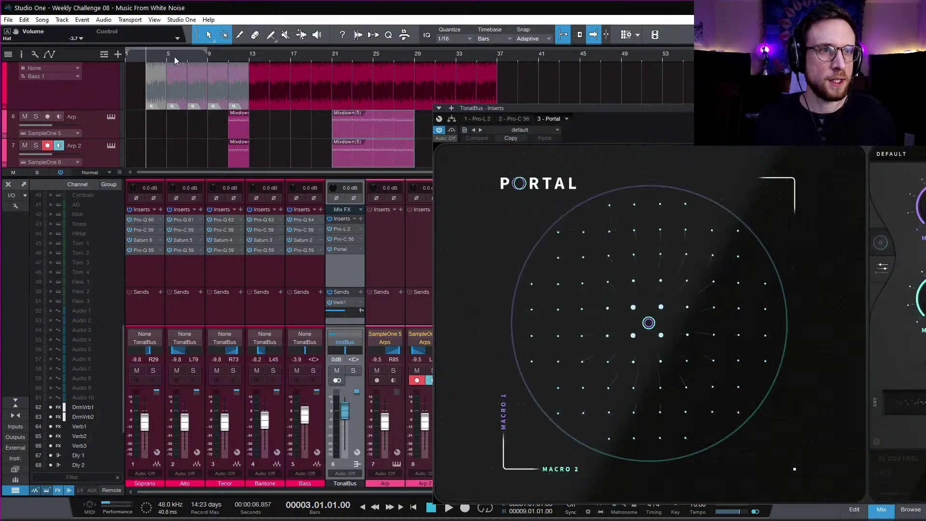
Step: Load Portal's Down The Tube preset from the Stretch & Smear category and audition it from bar 5
{"action": "left_click", "coordinate": [166, 57]}
{"action": "key", "text": "space"}
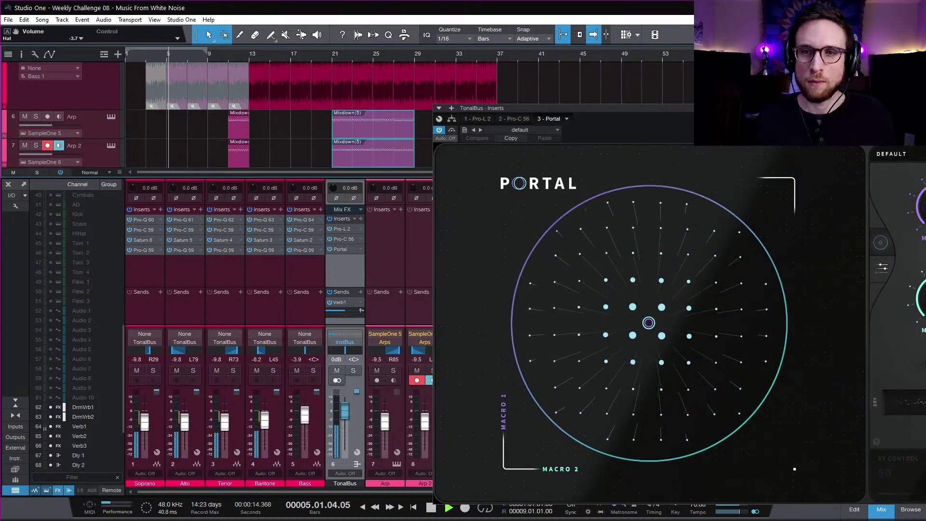
{"action": "key", "text": "space"}
{"action": "left_click", "coordinate": [919, 154]}
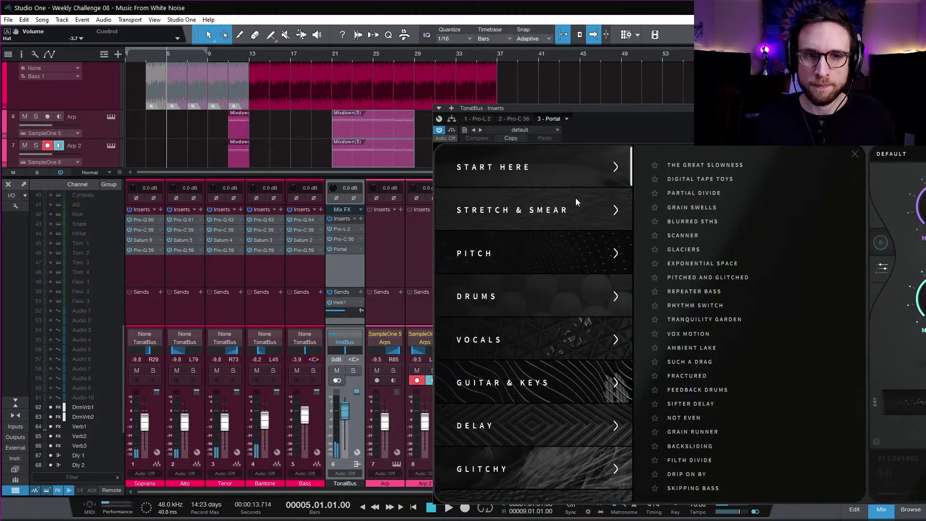
{"action": "left_click", "coordinate": [579, 216]}
{"action": "left_click", "coordinate": [691, 165]}
{"action": "key", "text": "space"}
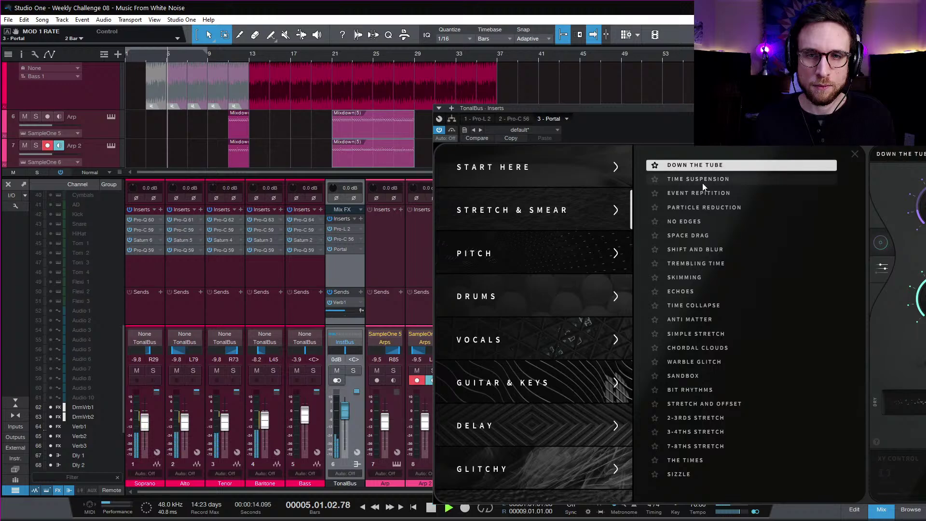
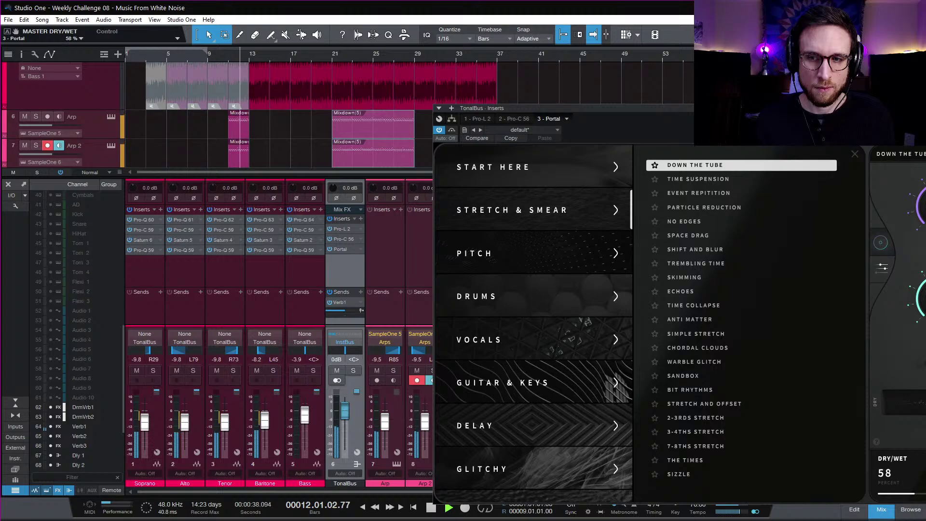
Step: Sweep Portal's dry/wet mix down to 0, set it to 100 percent, and restart playback from bar 5
{"action": "left_click_drag", "start_coordinate": [925, 415], "coordinate": [903, 417]}
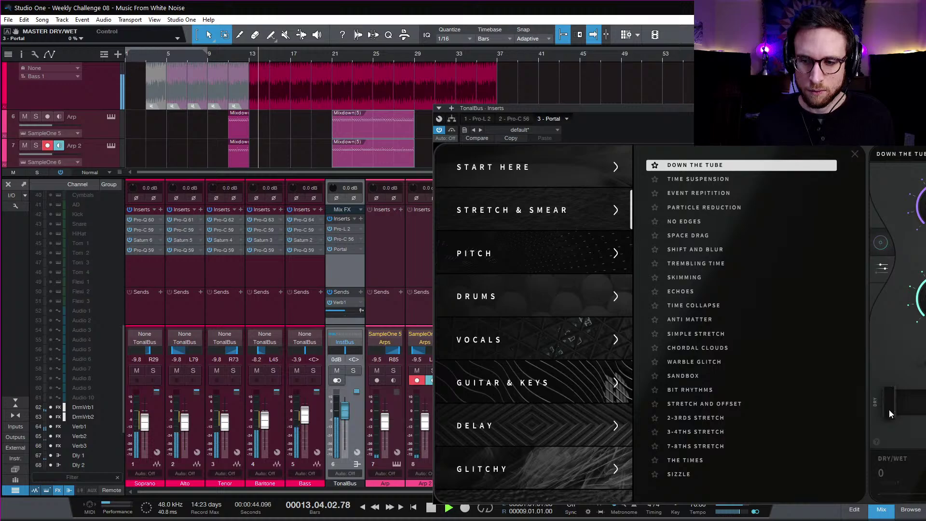
{"action": "left_click_drag", "start_coordinate": [890, 410], "coordinate": [925, 411]}
{"action": "key", "text": "space"}
{"action": "key", "text": "space"}
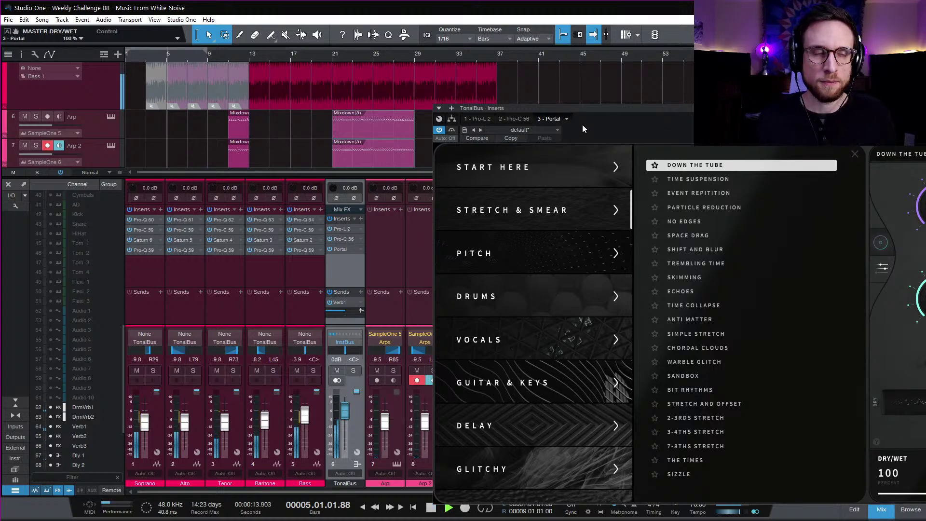
Step: Audition the Stretch & Smear presets from Time Suspension through Trembling Time, and return to Down The Tube
{"action": "left_click", "coordinate": [735, 179]}
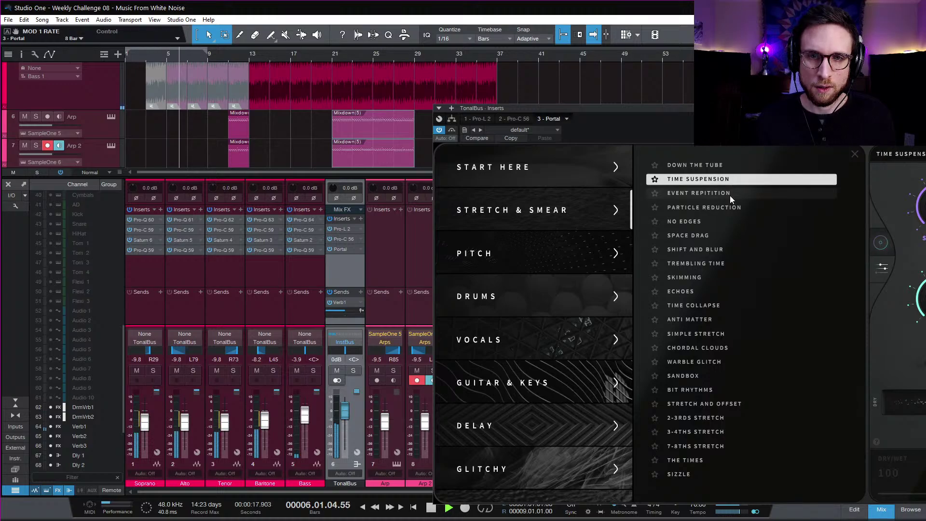
{"action": "left_click", "coordinate": [731, 194]}
{"action": "left_click", "coordinate": [742, 211]}
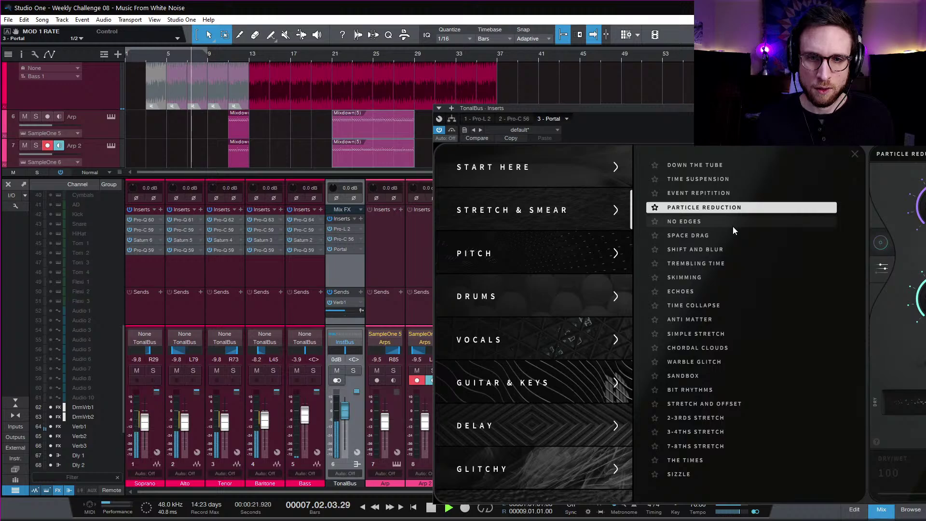
{"action": "left_click", "coordinate": [733, 223]}
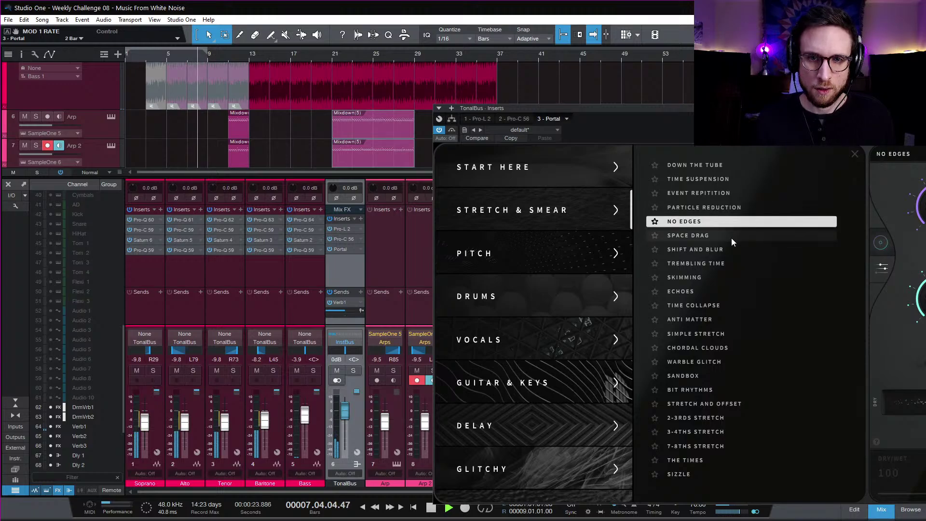
{"action": "left_click", "coordinate": [732, 236]}
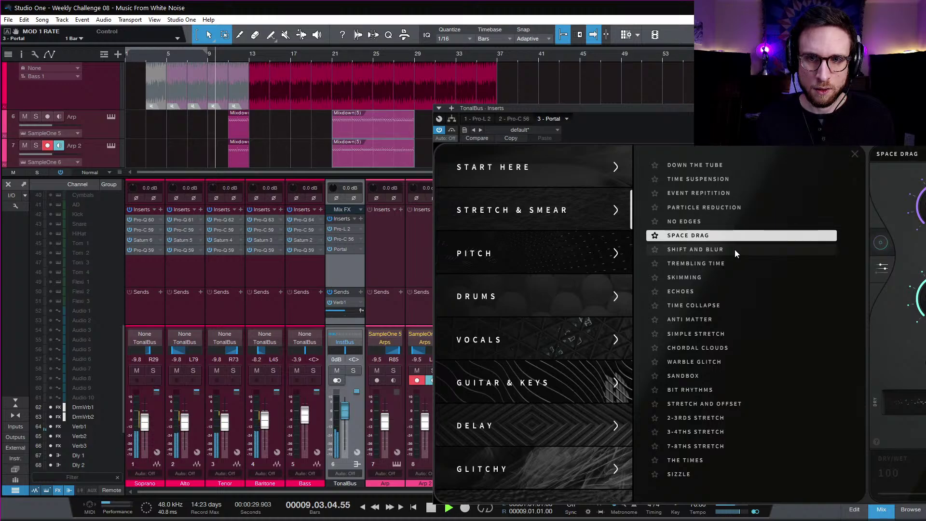
{"action": "left_click", "coordinate": [736, 251]}
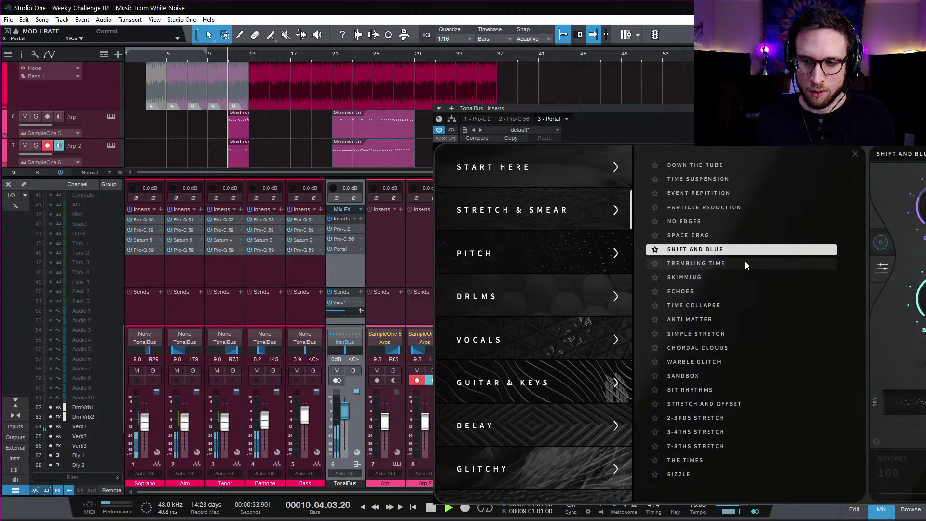
{"action": "left_click", "coordinate": [745, 264]}
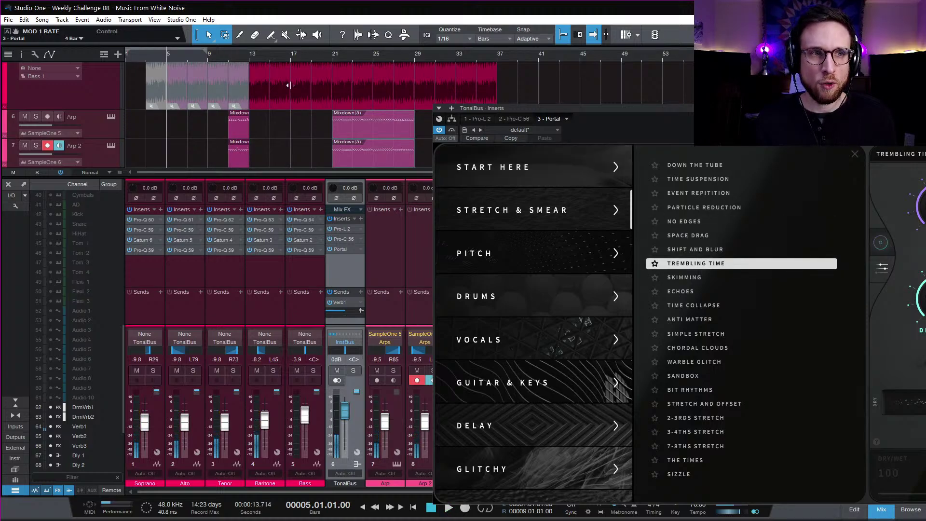
{"action": "left_click", "coordinate": [701, 167]}
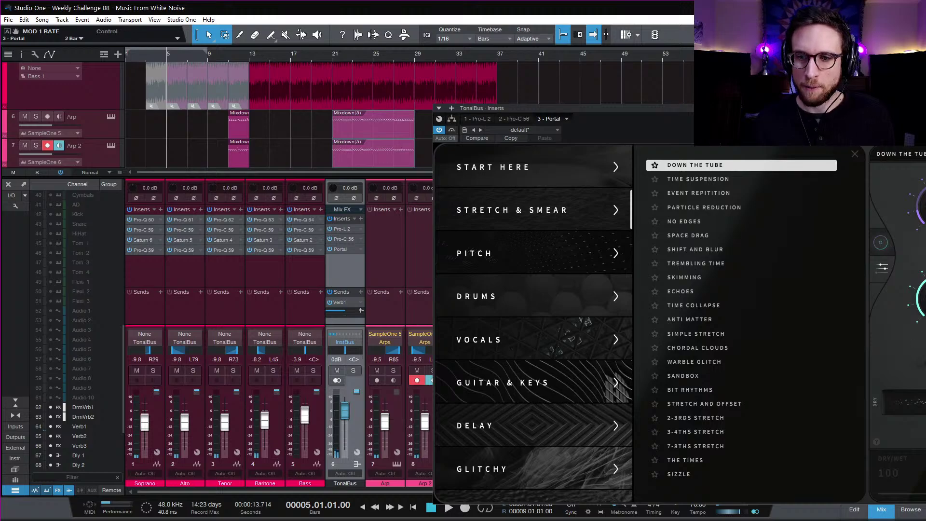
Step: Audition the song from bar 13 with Portal's dry/wet mix at 0, and return the mix to 100 percent
{"action": "left_click", "coordinate": [249, 55]}
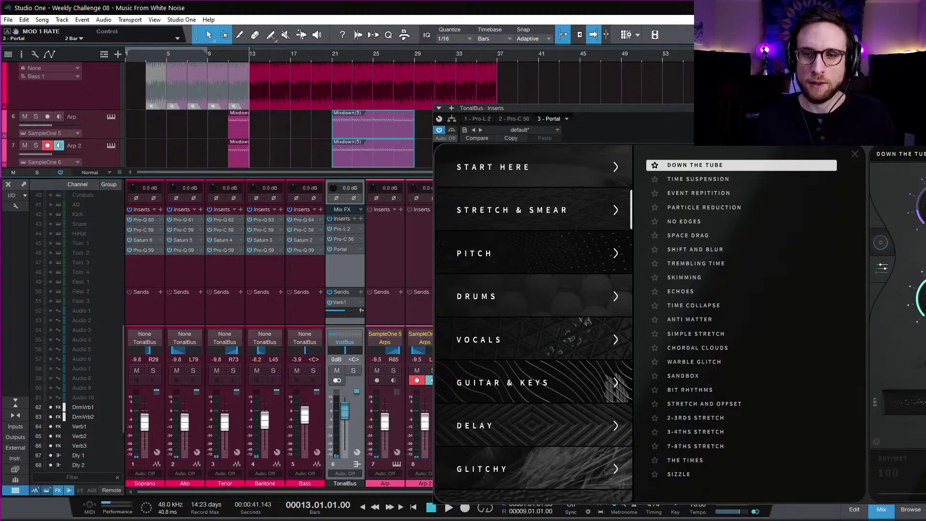
{"action": "left_click_drag", "start_coordinate": [925, 405], "coordinate": [791, 409]}
{"action": "key", "text": "space"}
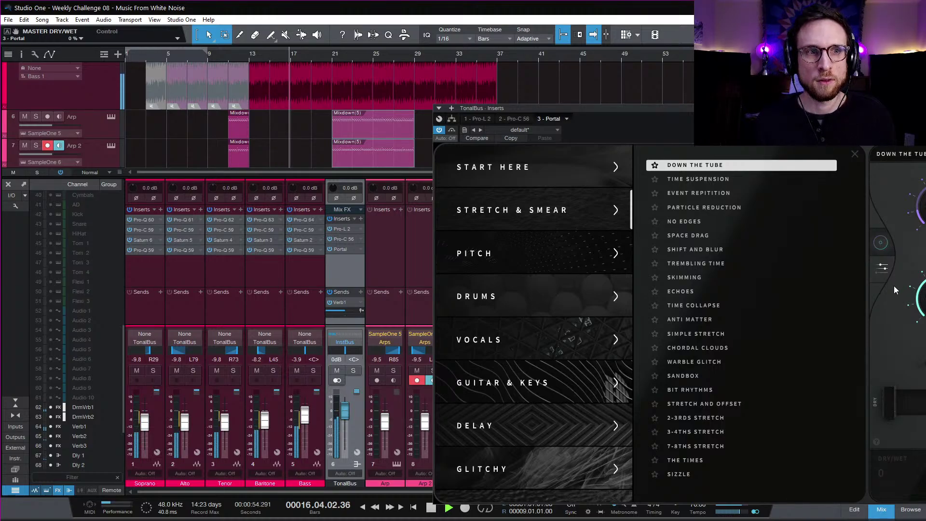
{"action": "key", "text": "space"}
{"action": "left_click", "coordinate": [902, 406]}
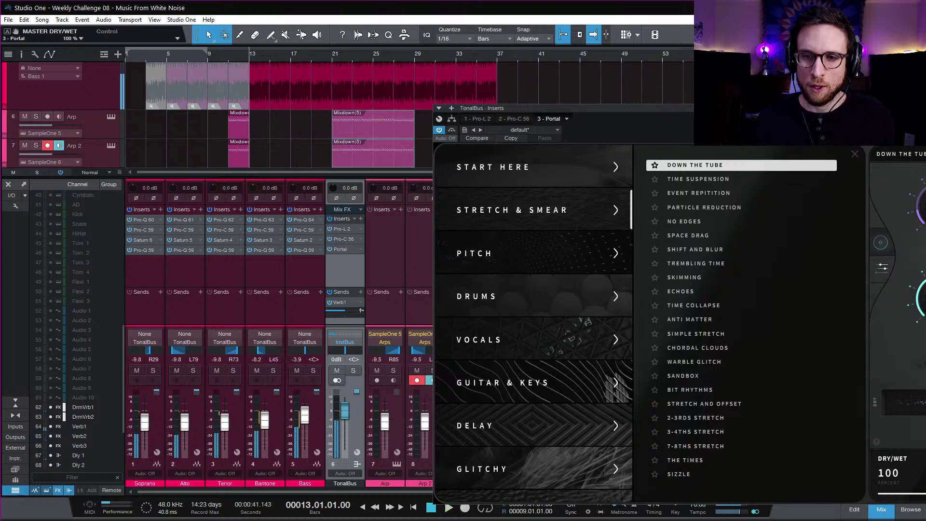
Step: Set Portal's automation mode to Touch and place the playback position at bar 11
{"action": "left_click", "coordinate": [146, 56]}
{"action": "right_click", "coordinate": [902, 475]}
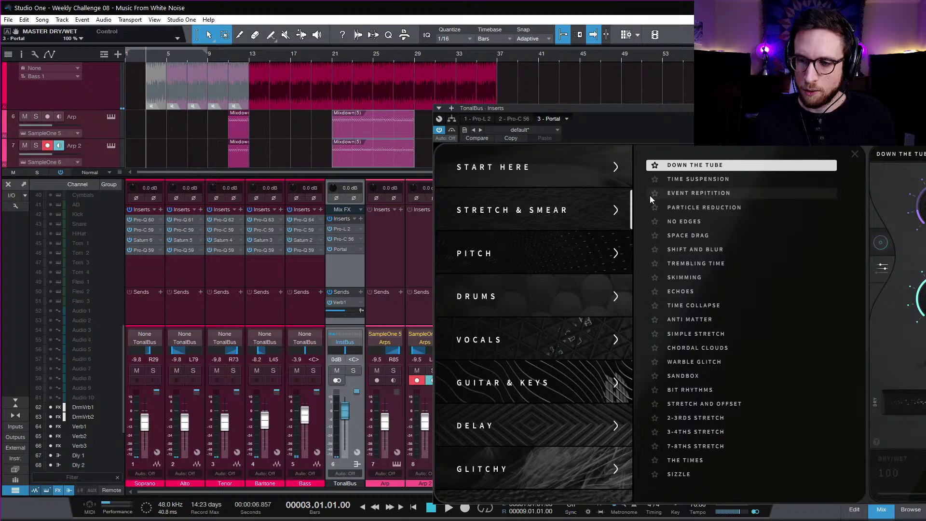
{"action": "left_click", "coordinate": [446, 138]}
{"action": "left_click", "coordinate": [480, 169]}
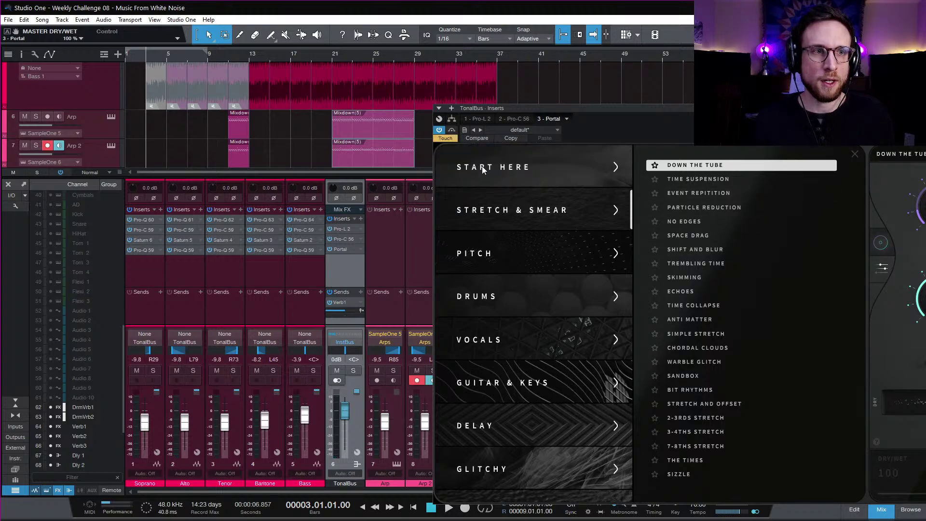
{"action": "left_click", "coordinate": [209, 62]}
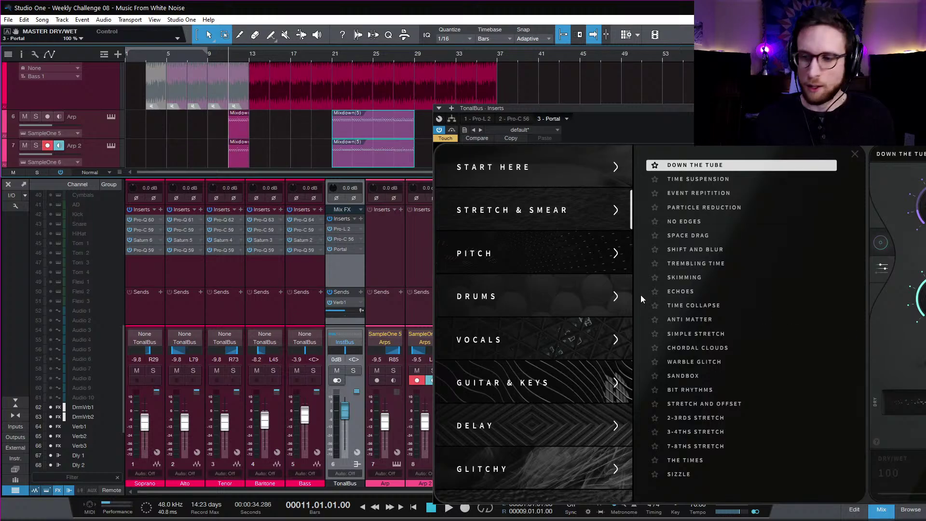
Step: Record Portal's dry/wet mix falling from 100 percent to 0 between bars 11 and 13, stop playback and close the plug-in window
{"action": "key", "text": "space"}
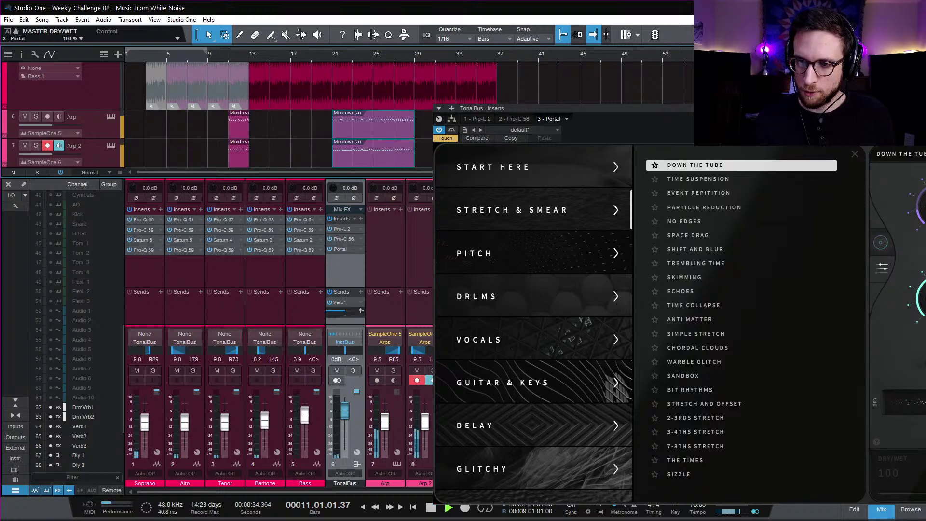
{"action": "left_click_drag", "start_coordinate": [921, 494], "coordinate": [920, 493]}
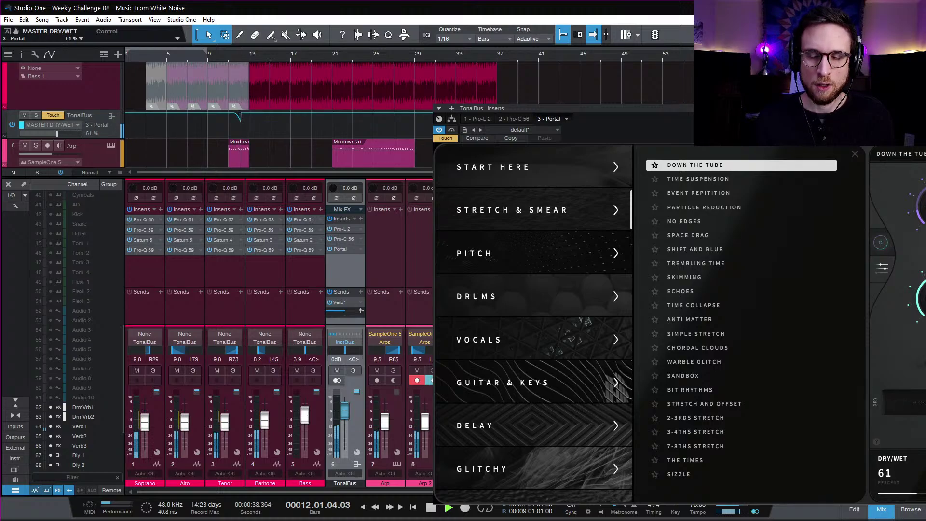
{"action": "left_click_drag", "start_coordinate": [923, 410], "coordinate": [844, 410]}
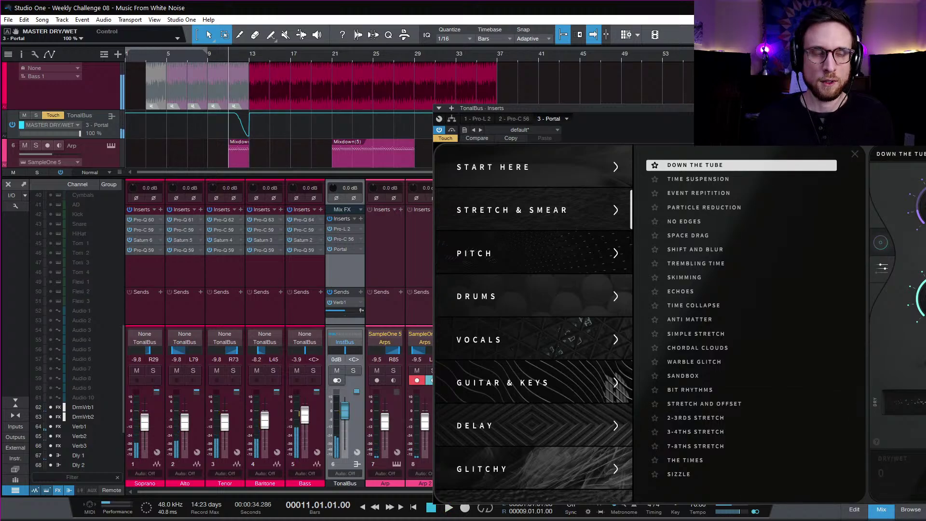
{"action": "left_click", "coordinate": [920, 108]}
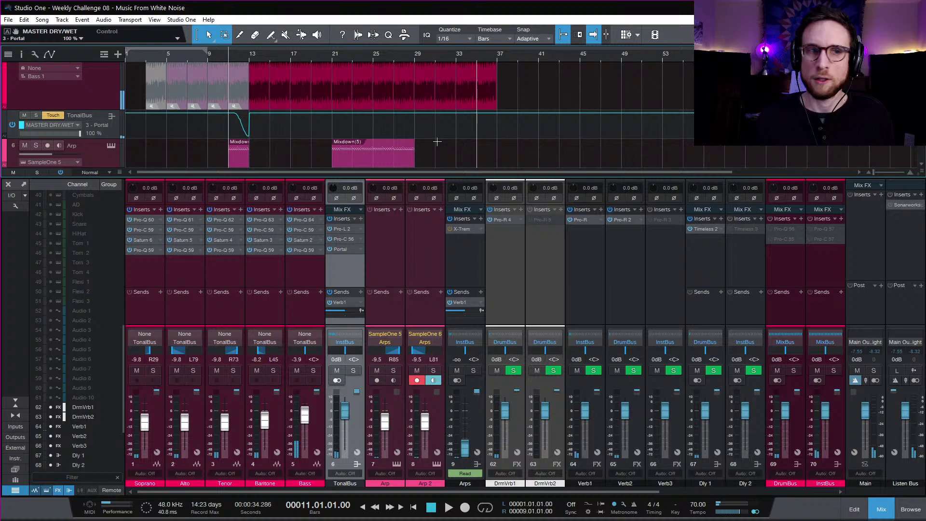
Step: Set the tonal bus automation to Read and hold Portal's dry/wet curve at 0 after bar 13
{"action": "left_click", "coordinate": [52, 115]}
{"action": "left_click", "coordinate": [79, 139]}
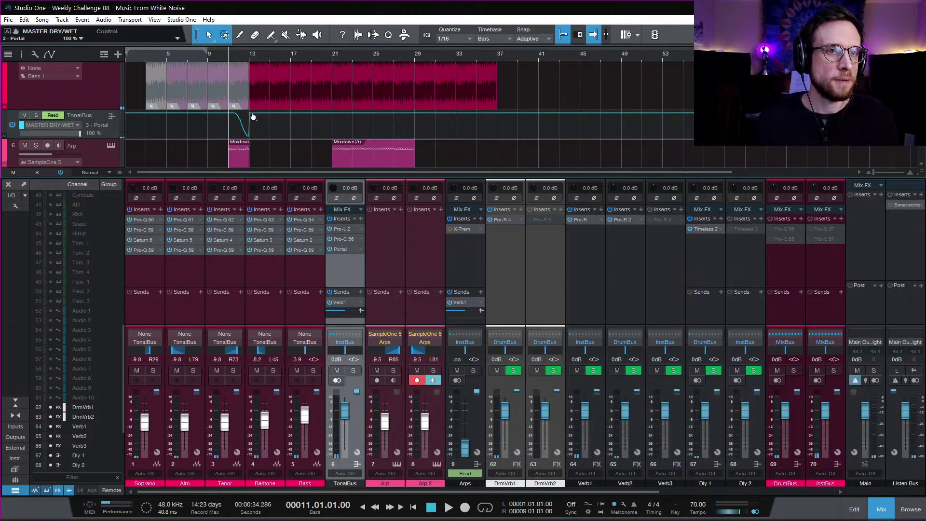
{"action": "left_click", "coordinate": [248, 125]}
Step: Audition Portal's automated dry/wet fade from bar 11 into the drum section and inspect its curve in the arrangement
{"action": "key", "text": "space"}
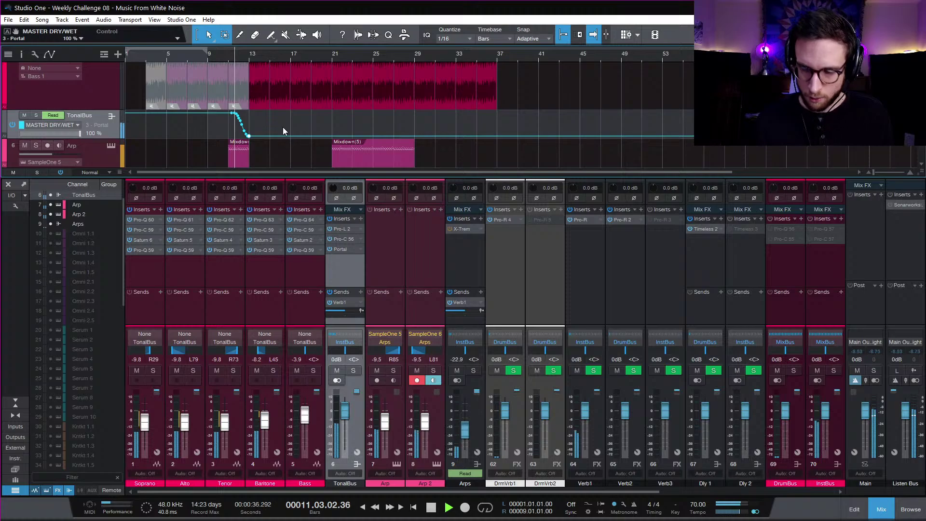
{"action": "key", "text": "w"}
{"action": "key", "text": "e"}
{"action": "key", "text": "e"}
{"action": "scroll", "coordinate": [278, 132], "scroll_direction": "left", "scroll_amount": 2}
{"action": "scroll", "coordinate": [280, 136], "scroll_direction": "left", "scroll_amount": 3}
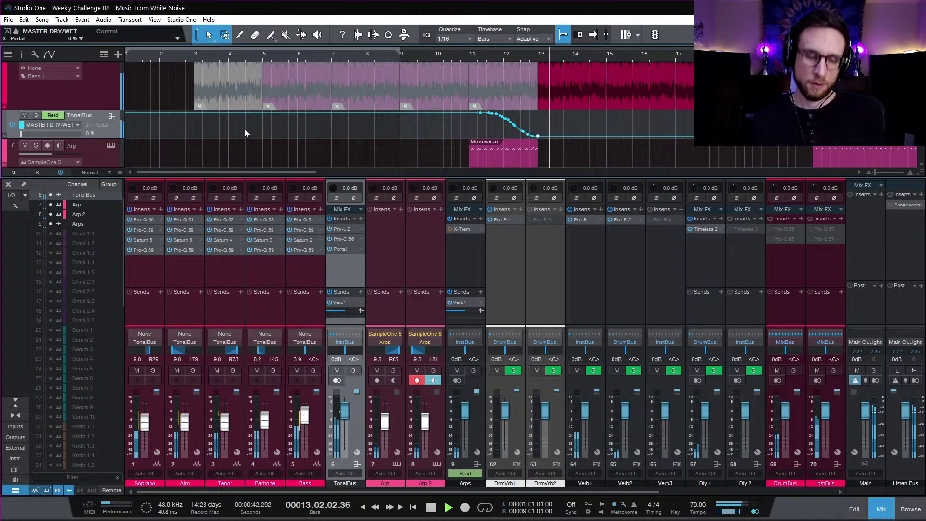
{"action": "left_click", "coordinate": [877, 506]}
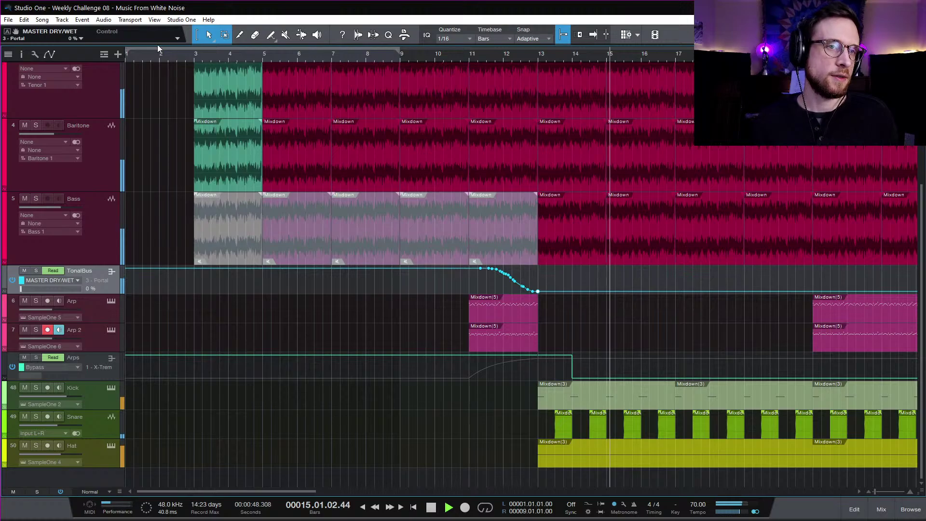
{"action": "key", "text": "space"}
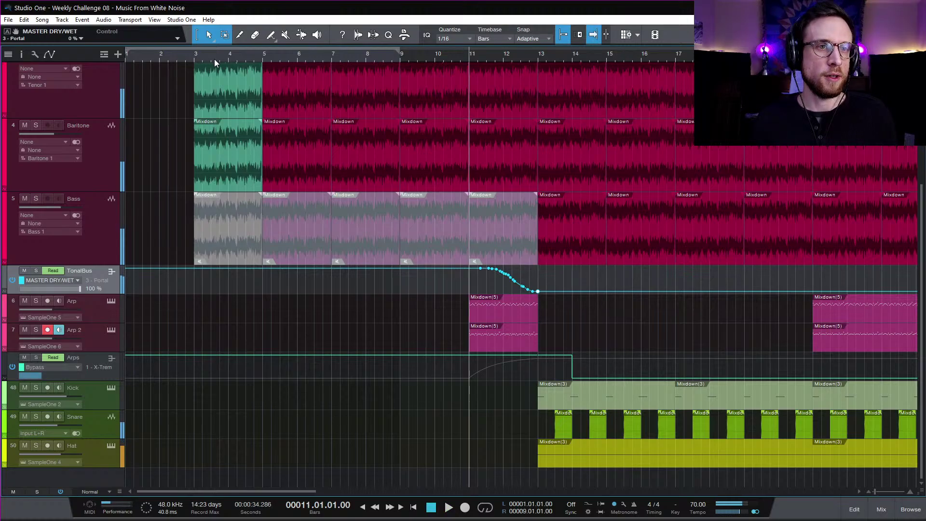
Step: Place the playback position at bar 5 and insert RC-20 Retro Color after Portal on the tonal bus
{"action": "left_click", "coordinate": [263, 57]}
{"action": "left_click", "coordinate": [871, 510]}
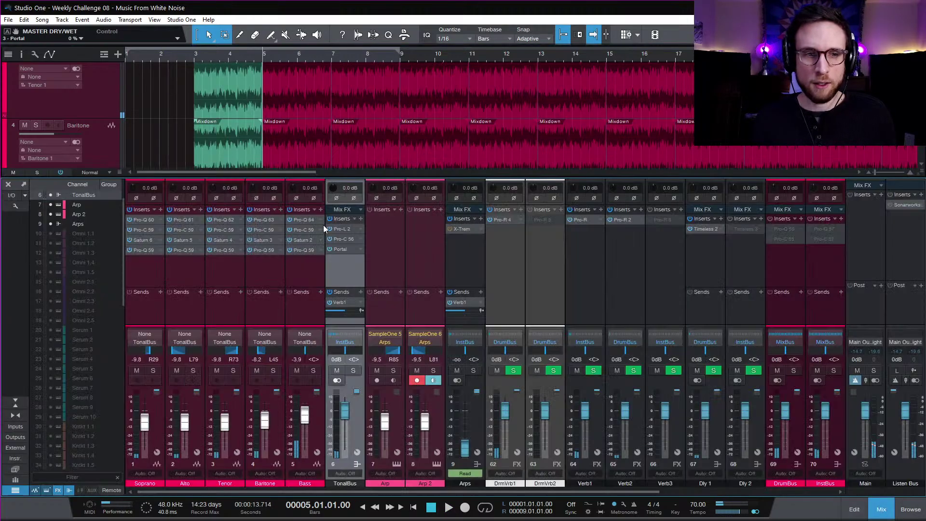
{"action": "left_click", "coordinate": [355, 219]}
{"action": "left_click", "coordinate": [351, 210]}
{"action": "left_click", "coordinate": [361, 219]}
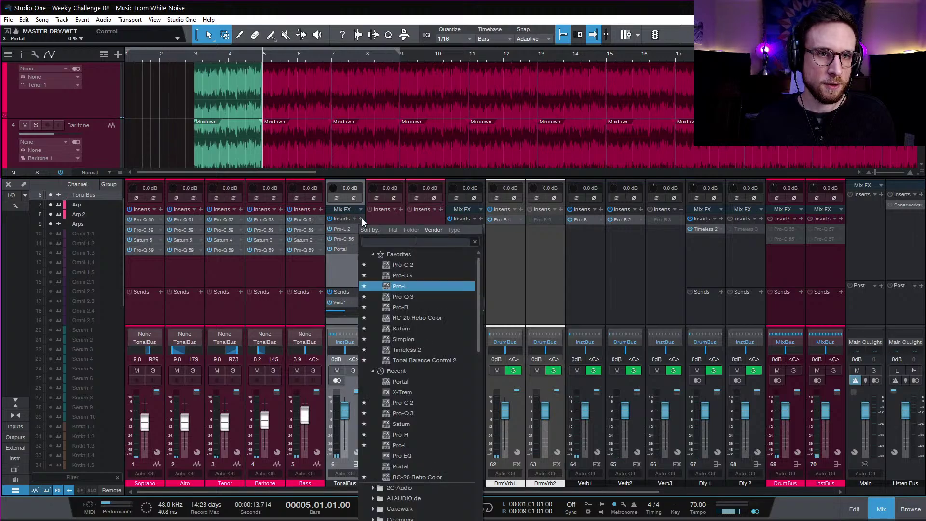
{"action": "type", "text": "rc"}
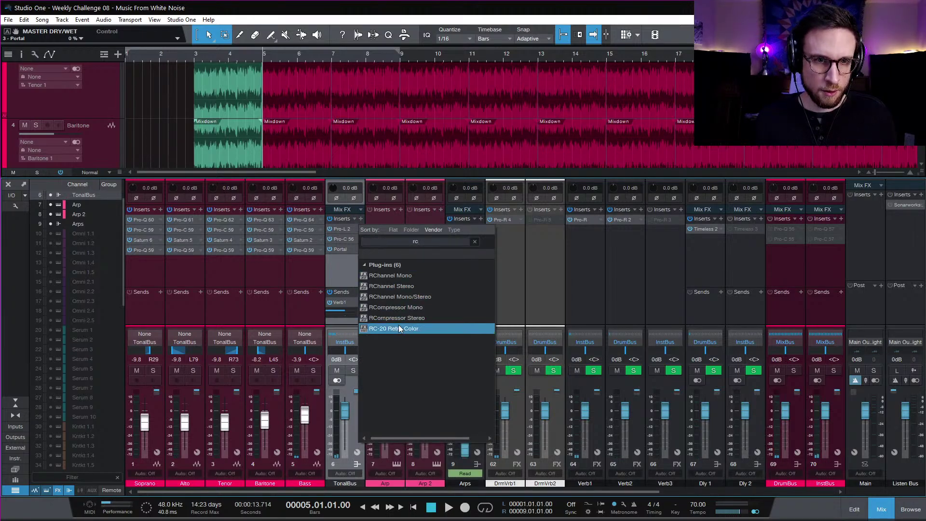
{"action": "left_click", "coordinate": [401, 330]}
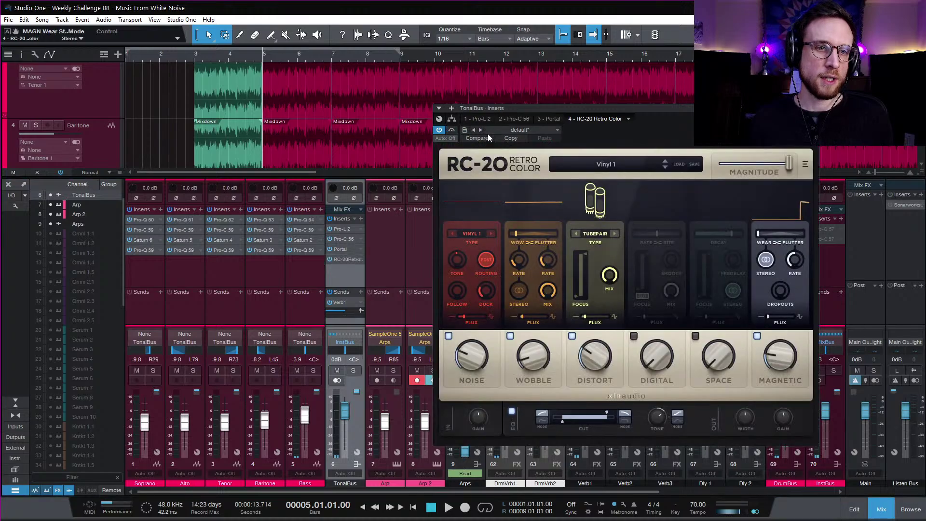
{"action": "left_click_drag", "start_coordinate": [567, 111], "coordinate": [462, 80]}
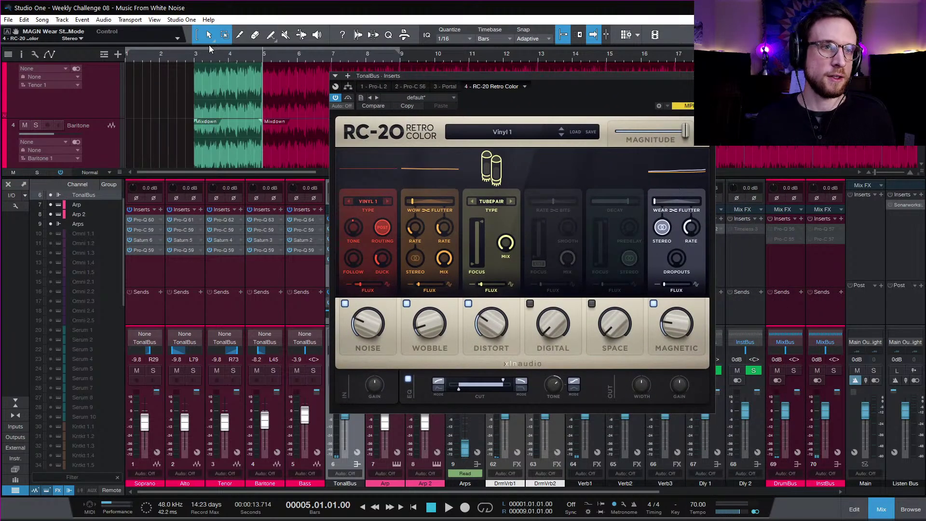
Step: Load the VHS preset in RC-20 Retro Color and audition it from bar 5
{"action": "left_click", "coordinate": [521, 135]}
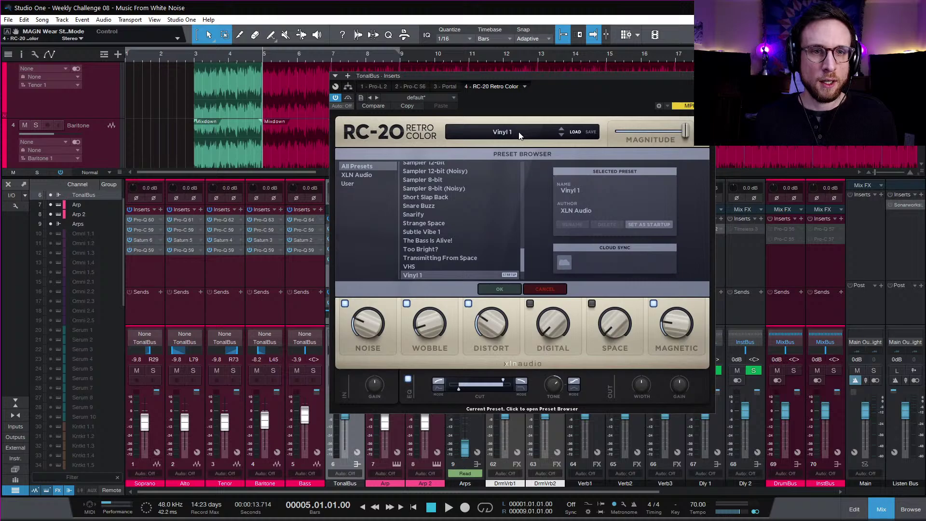
{"action": "left_click", "coordinate": [434, 267]}
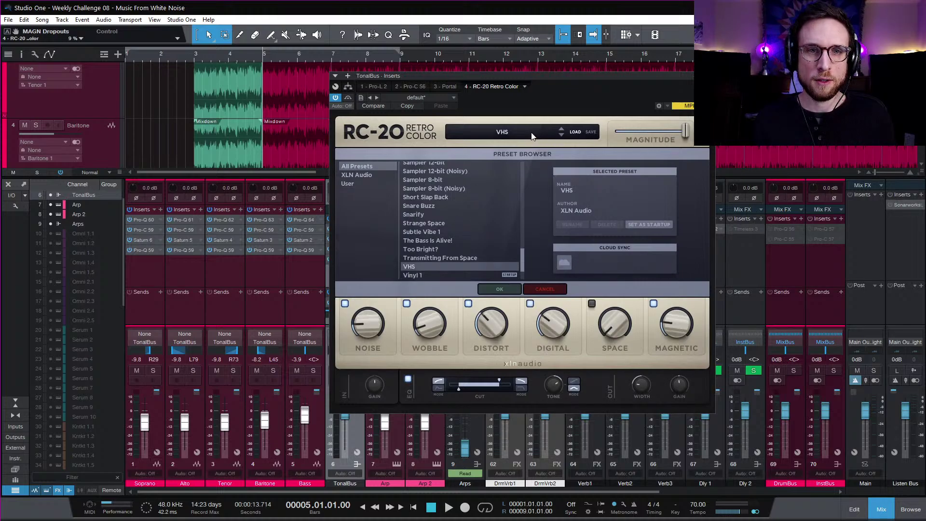
{"action": "key", "text": "space"}
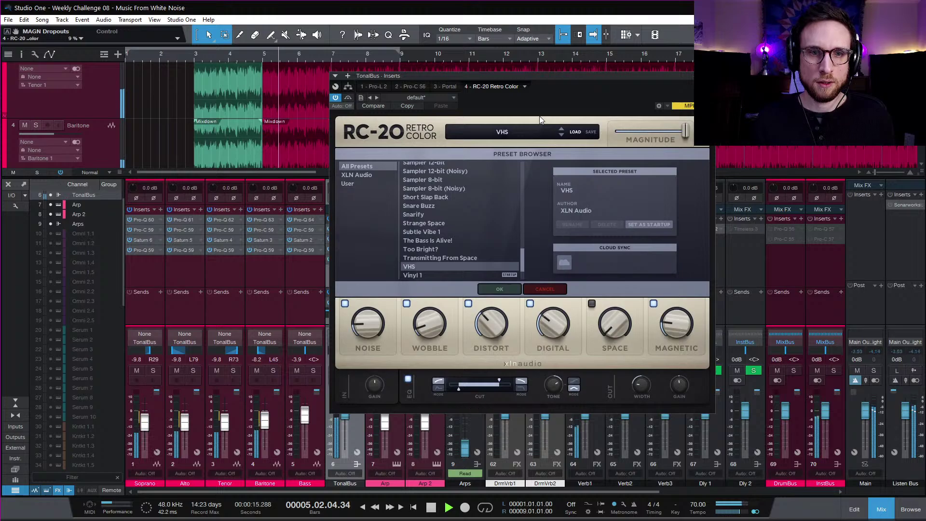
{"action": "left_click", "coordinate": [533, 128]}
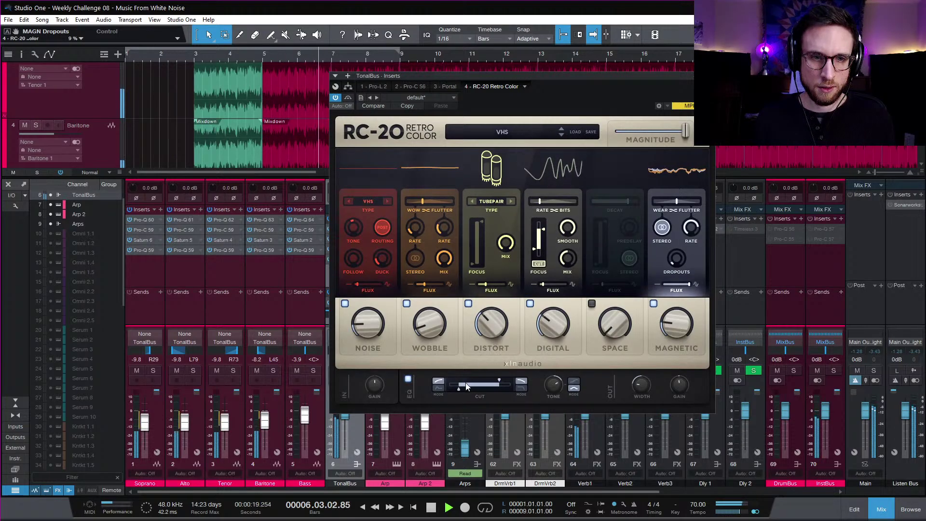
Step: Raise RC-20's low cut to 785 Hz, switch the cut filter modes to Hard, and restart playback from bar 5
{"action": "left_click_drag", "start_coordinate": [458, 390], "coordinate": [481, 402]}
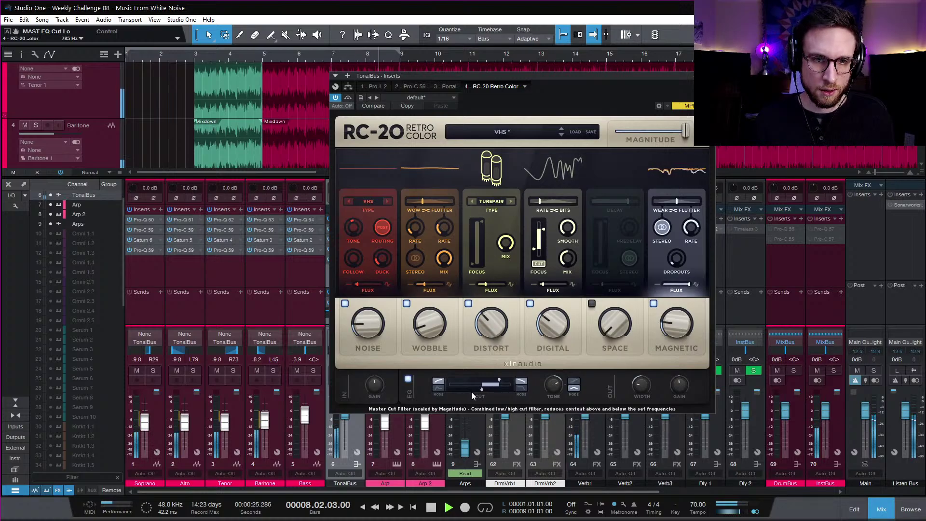
{"action": "left_click", "coordinate": [438, 389]}
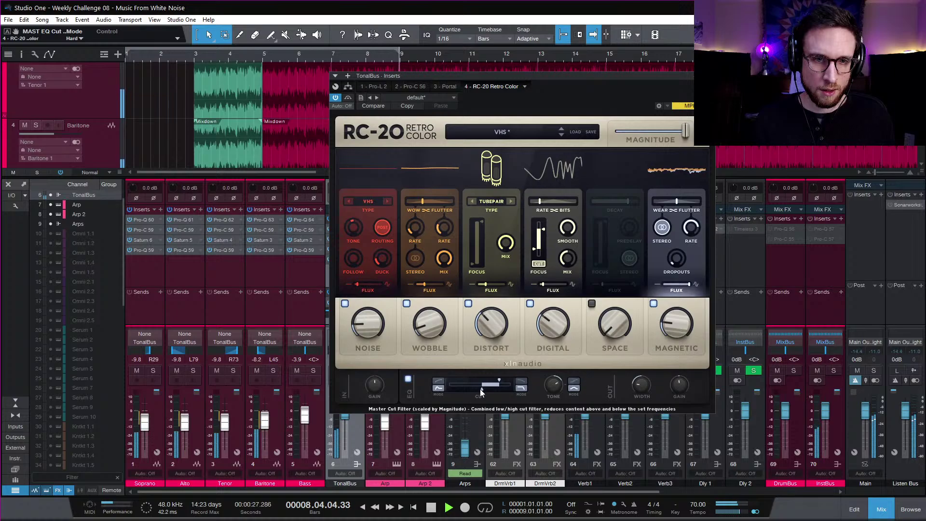
{"action": "key", "text": "space"}
{"action": "key", "text": "space"}
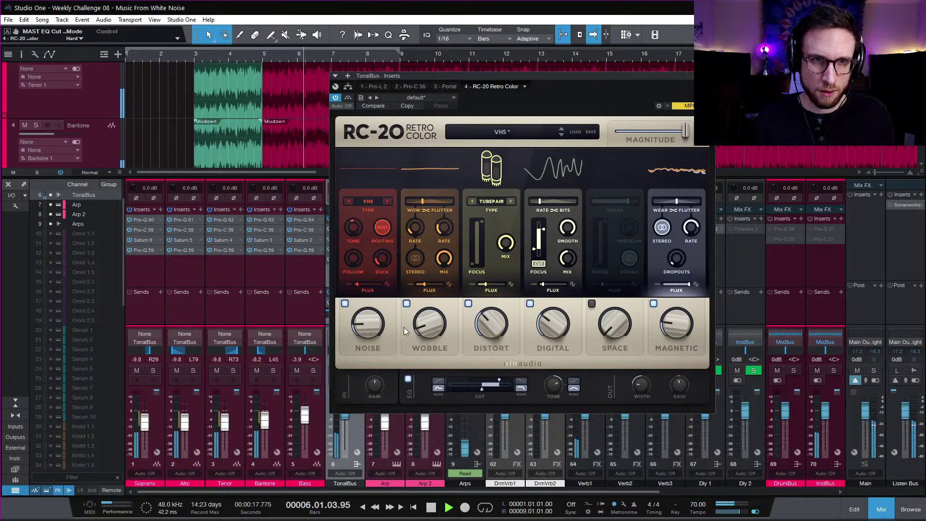
Step: Set RC-20's noise amount to 20 percent and magnetic amount to 33 percent, with the magnetic wear in mono
{"action": "mouse_move", "coordinate": [370, 329]}
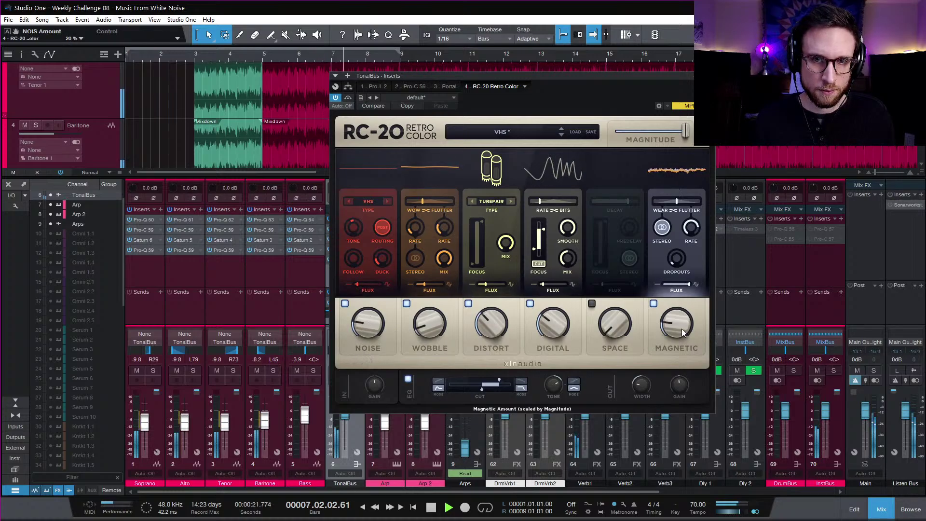
{"action": "mouse_move", "coordinate": [685, 322]}
{"action": "left_click_drag", "start_coordinate": [685, 322], "coordinate": [687, 308]}
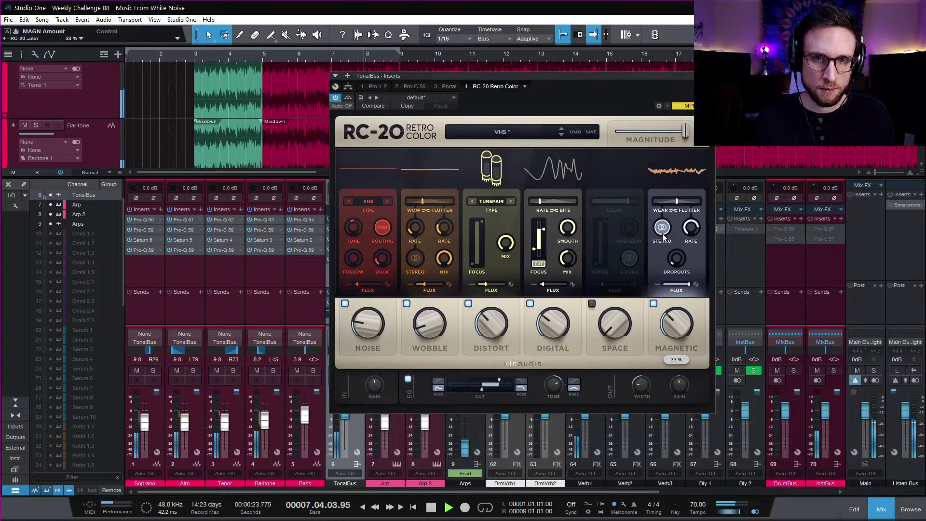
{"action": "left_click", "coordinate": [664, 233]}
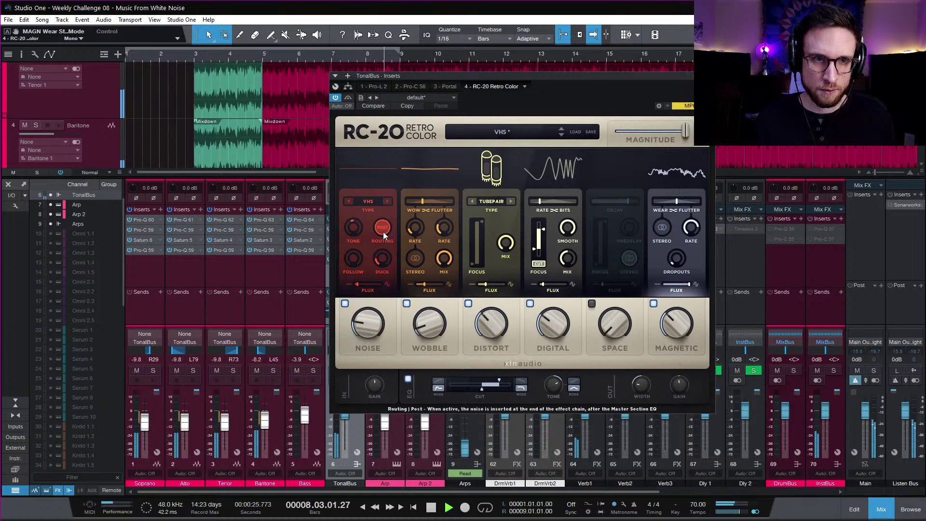
Step: Set RC-20's output width to 0 percent and its EQ tone to 0 dB, restarting playback from bar 5
{"action": "mouse_move", "coordinate": [642, 399]}
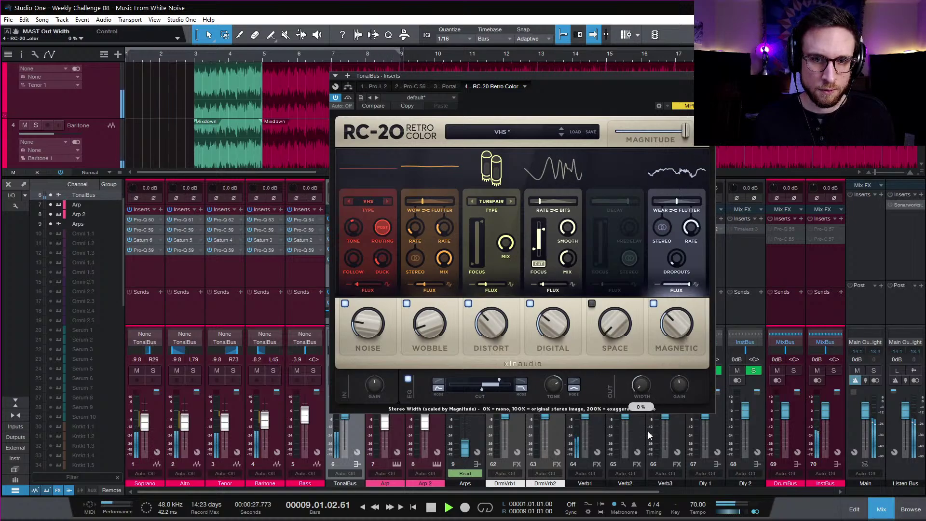
{"action": "key", "text": "space"}
{"action": "key", "text": "space"}
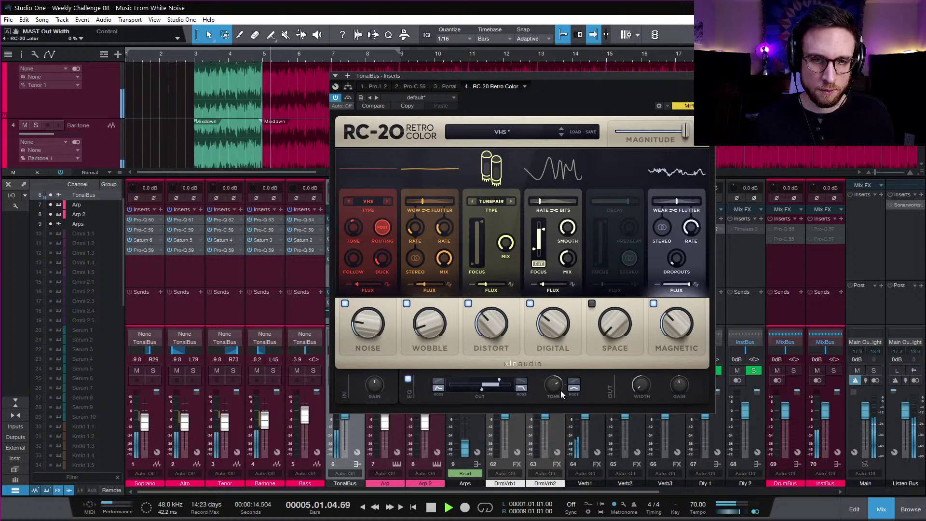
{"action": "left_click_drag", "start_coordinate": [554, 389], "coordinate": [554, 422]}
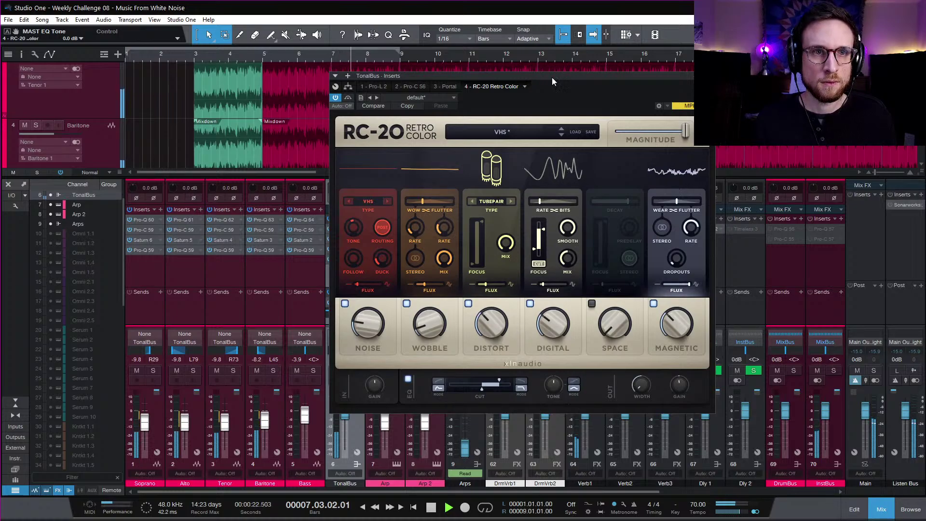
Step: Move the RC-20 window clear of the arrangement and set its automation mode to Touch
{"action": "left_click_drag", "start_coordinate": [551, 74], "coordinate": [758, 179]}
{"action": "scroll", "coordinate": [552, 120], "scroll_direction": "down", "scroll_amount": 5}
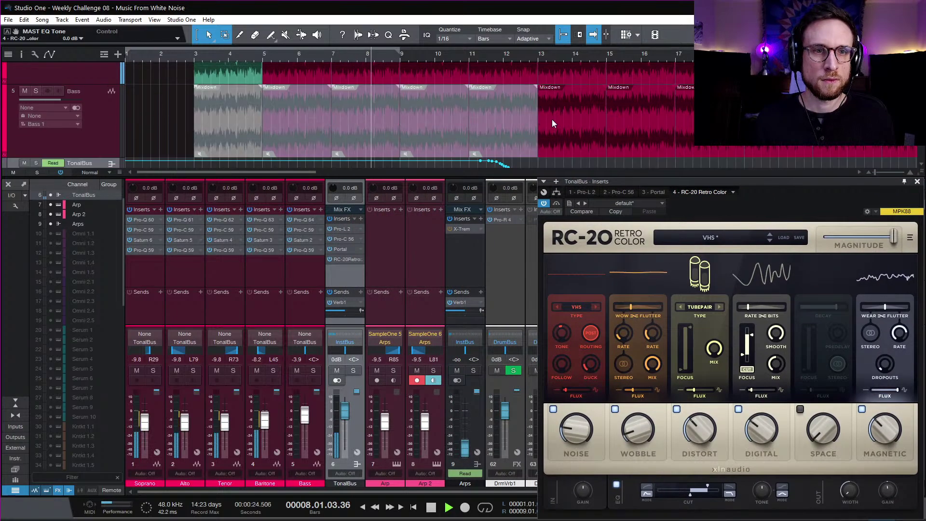
{"action": "scroll", "coordinate": [552, 120], "scroll_direction": "up", "scroll_amount": 5}
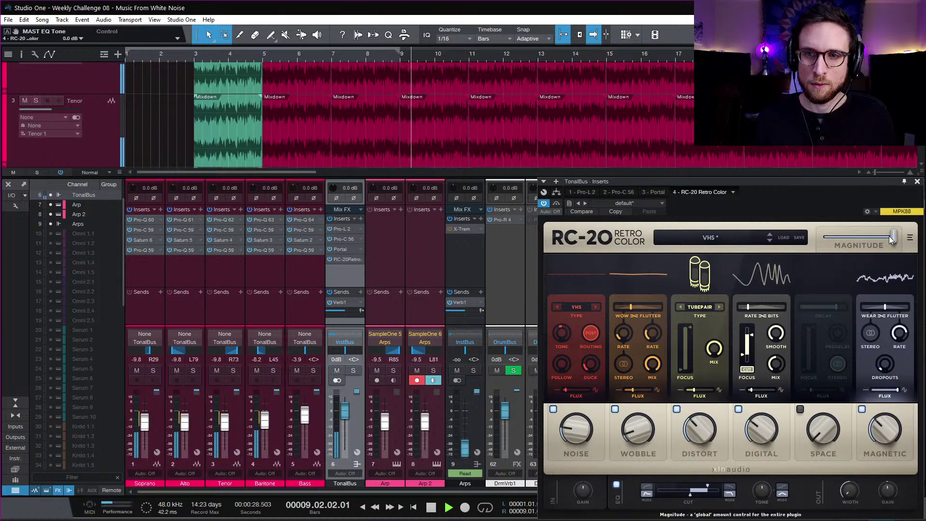
{"action": "left_click", "coordinate": [549, 211]}
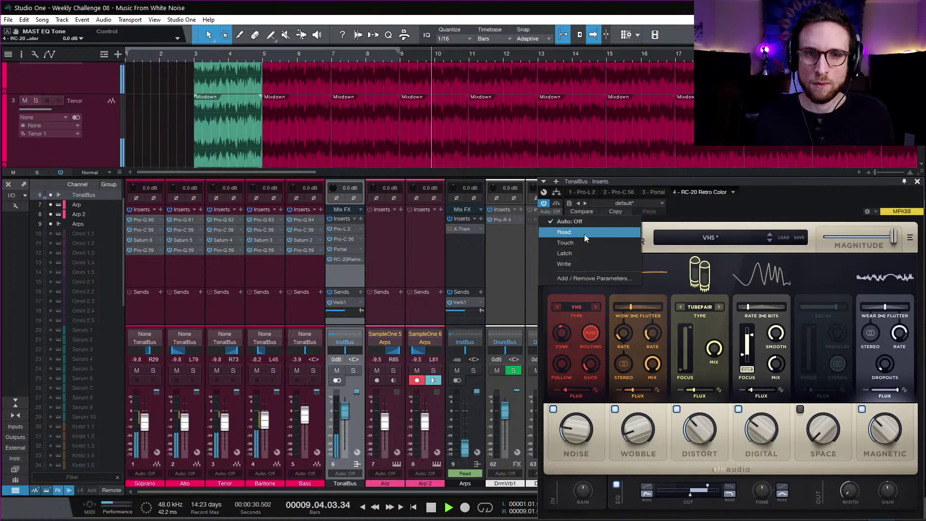
{"action": "left_click", "coordinate": [586, 243]}
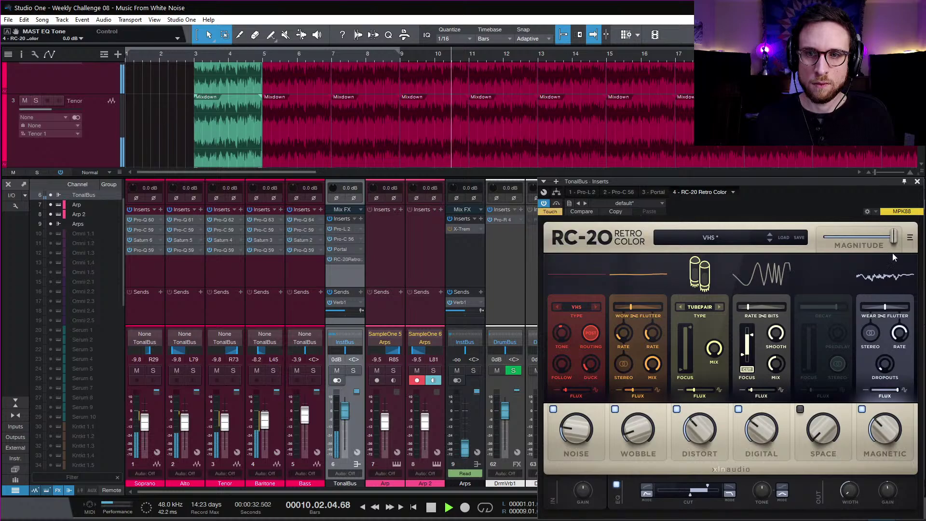
Step: Record RC-20's Magnitude dropping to 0 percent by bar 13, stop playback and close the plug-in window
{"action": "scroll", "coordinate": [577, 104], "scroll_direction": "down", "scroll_amount": 7}
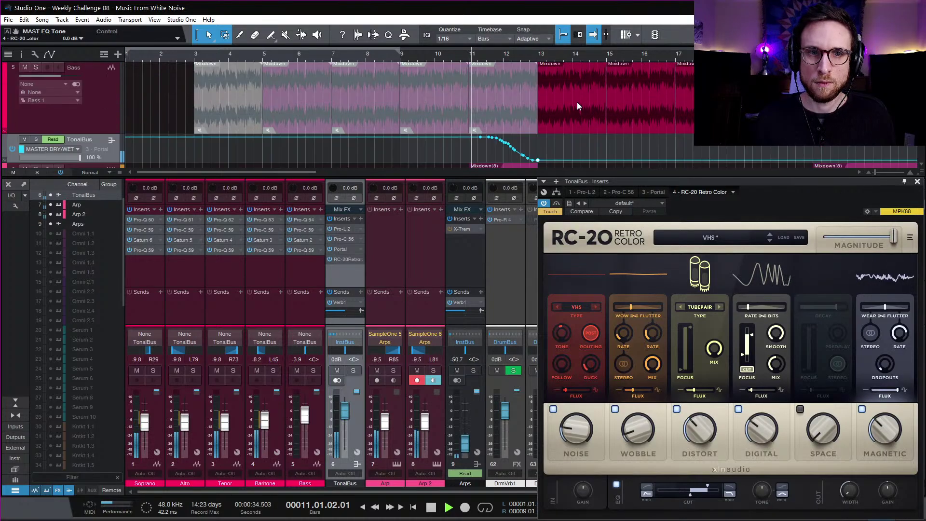
{"action": "scroll", "coordinate": [584, 108], "scroll_direction": "up", "scroll_amount": 2}
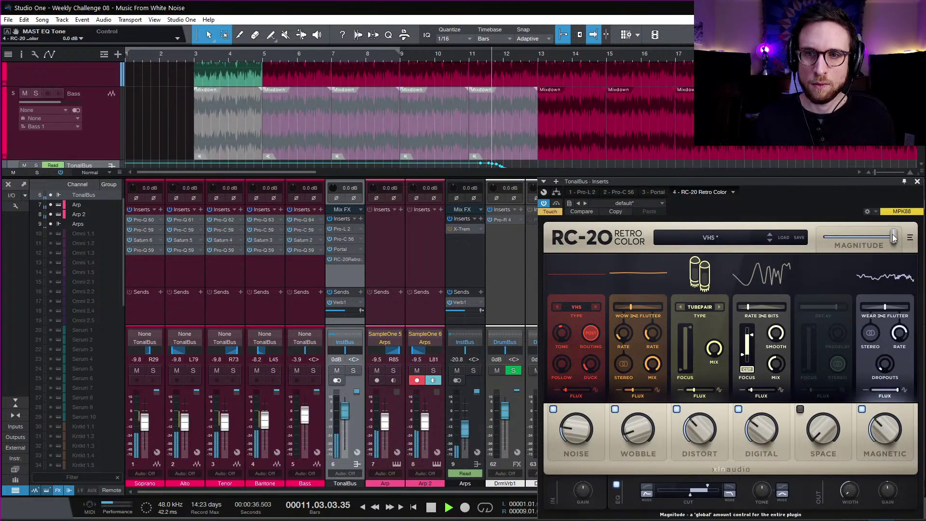
{"action": "left_click_drag", "start_coordinate": [895, 237], "coordinate": [747, 246]}
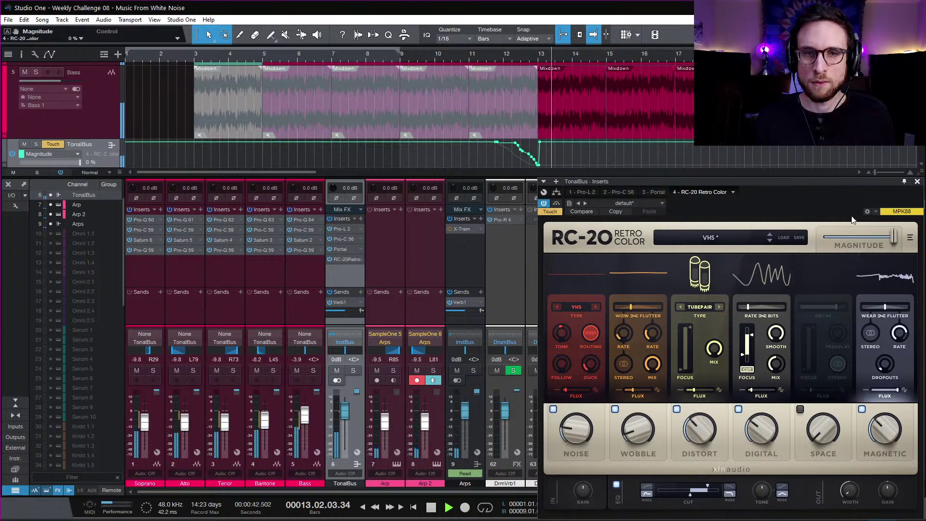
{"action": "key", "text": "space"}
{"action": "left_click", "coordinate": [917, 182]}
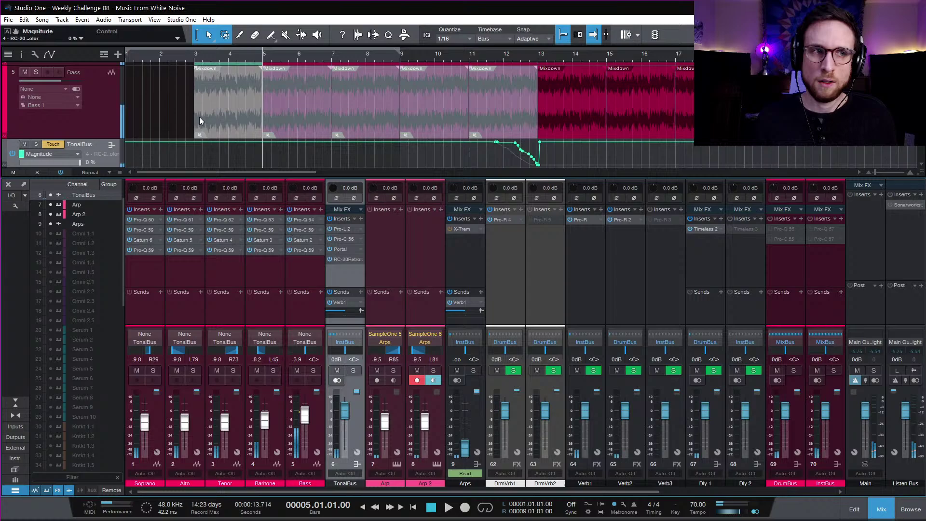
Step: Set the TonalBus automation to Read, drop RC-20's Magnitude to 0 percent from bar 13 onward, and play the transition from about bar 12
{"action": "left_click", "coordinate": [50, 144]}
{"action": "left_click", "coordinate": [60, 164]}
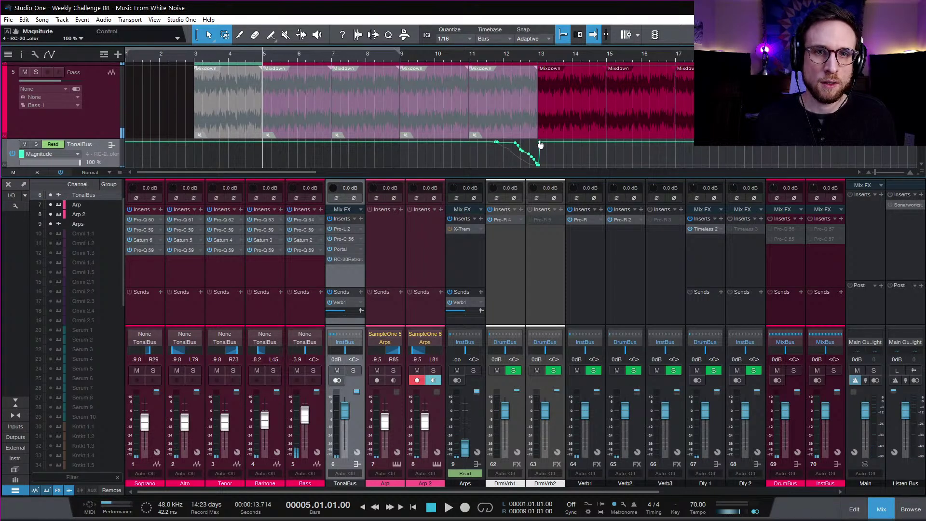
{"action": "left_click_drag", "start_coordinate": [540, 144], "coordinate": [538, 173]}
{"action": "left_click", "coordinate": [509, 59]}
{"action": "key", "text": "space"}
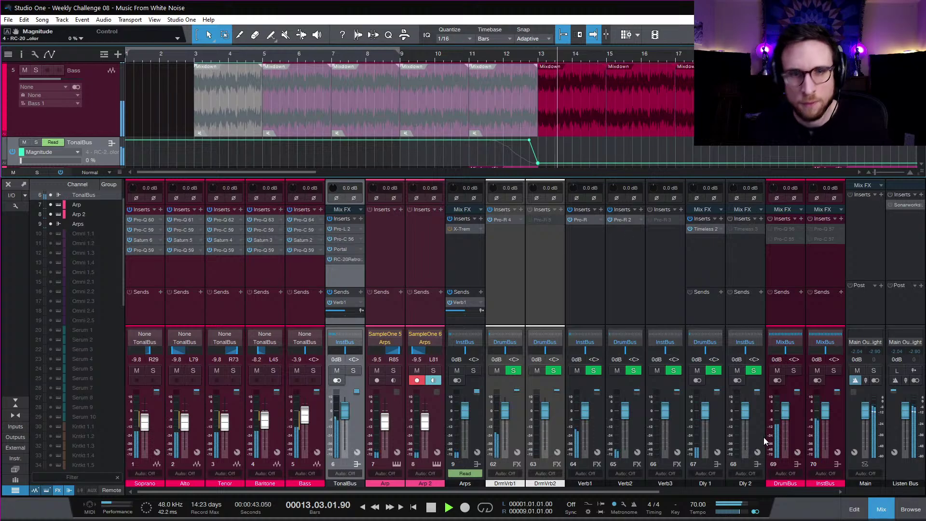
Step: Hide the mixer, save the song and stop playback
{"action": "left_click", "coordinate": [855, 509]}
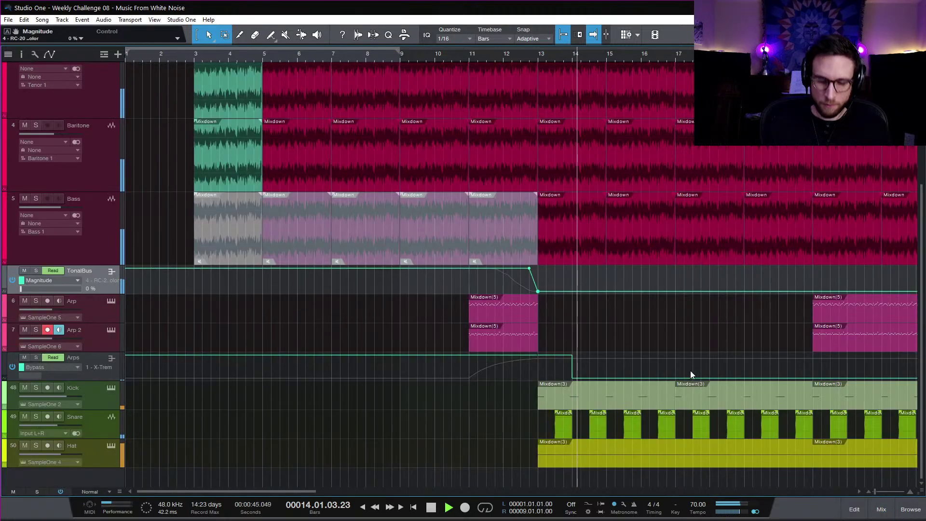
{"action": "key", "text": "ctrl+s"}
{"action": "scroll", "coordinate": [391, 218], "scroll_direction": "up", "scroll_amount": 1}
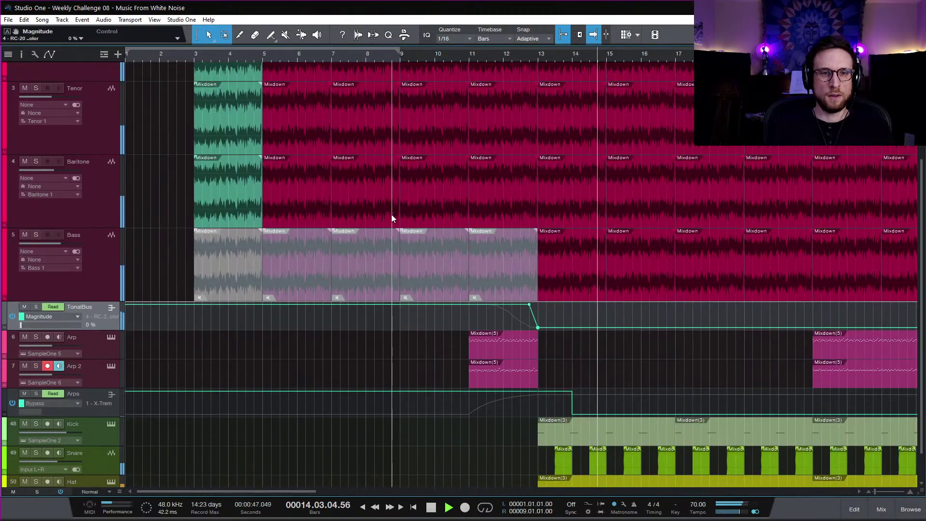
{"action": "key", "text": "space"}
Step: Play the voice intro from bar 3 and check it against the voices' Pro-Q Band 1 Frequency automation
{"action": "left_click", "coordinate": [192, 55]}
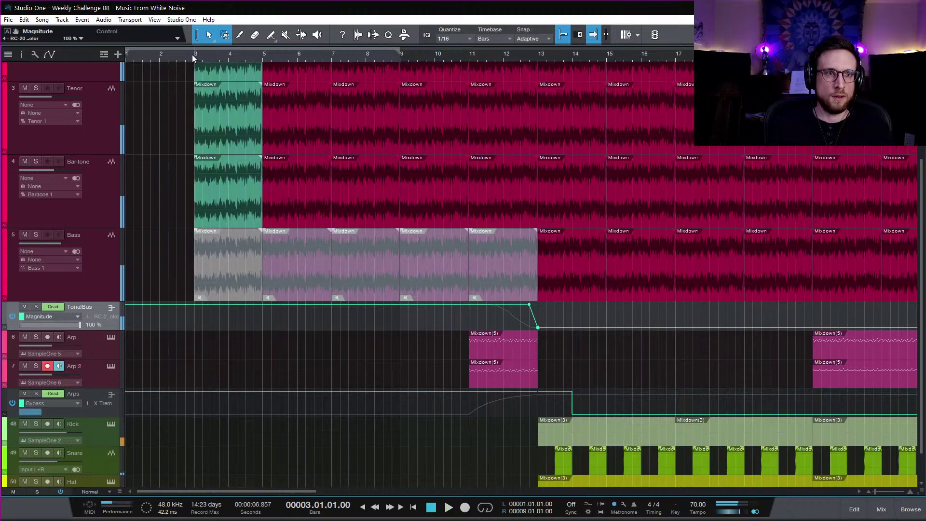
{"action": "key", "text": "space"}
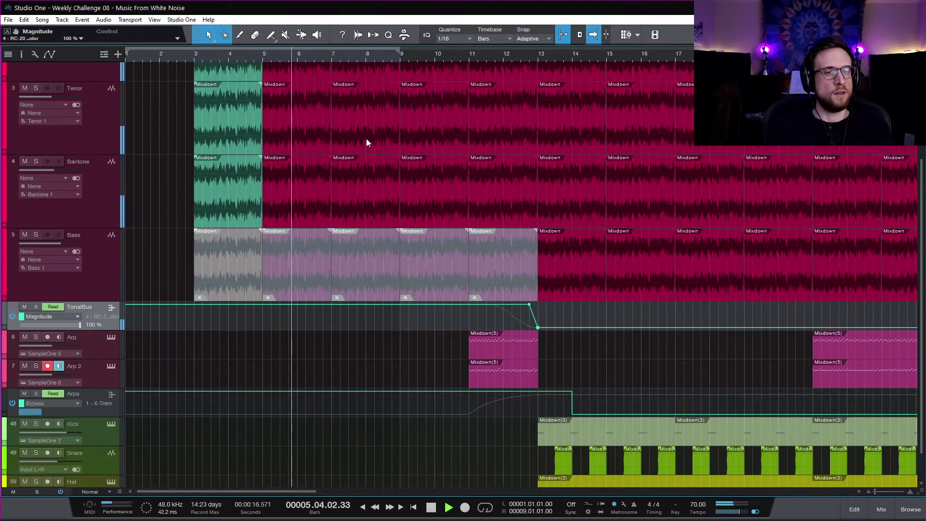
{"action": "scroll", "coordinate": [285, 207], "scroll_direction": "up", "scroll_amount": 3}
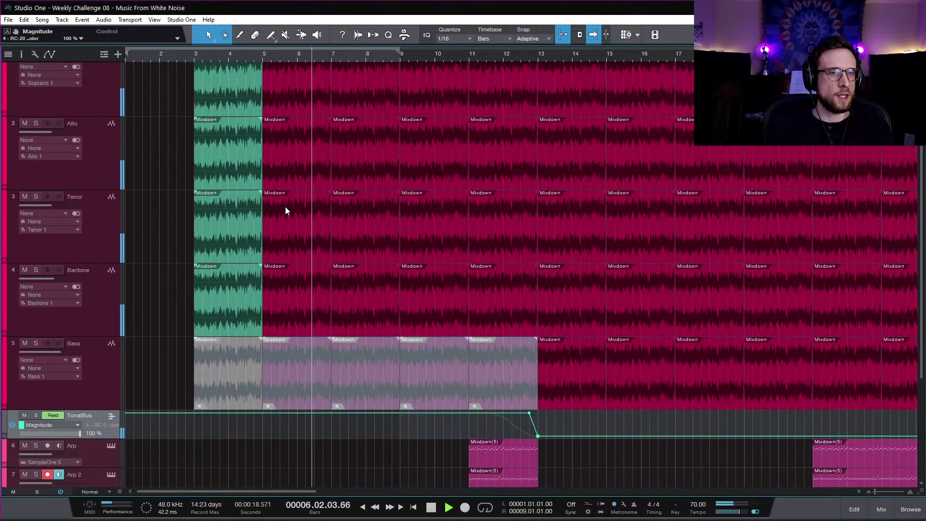
{"action": "key", "text": "a"}
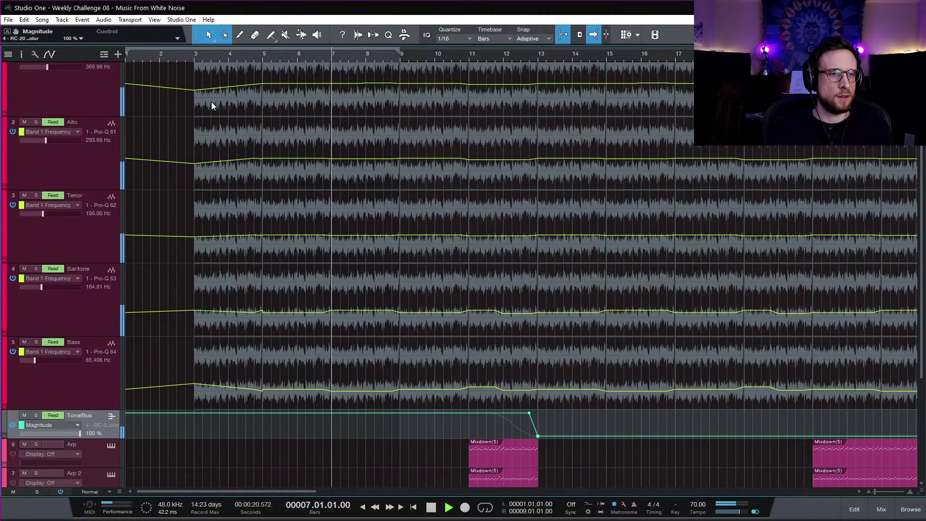
{"action": "left_click", "coordinate": [194, 60]}
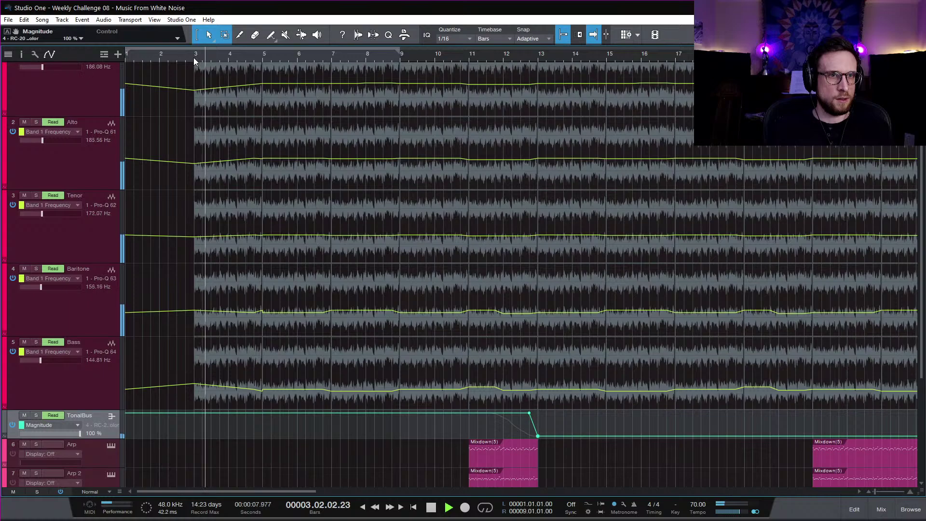
{"action": "left_click", "coordinate": [186, 56]}
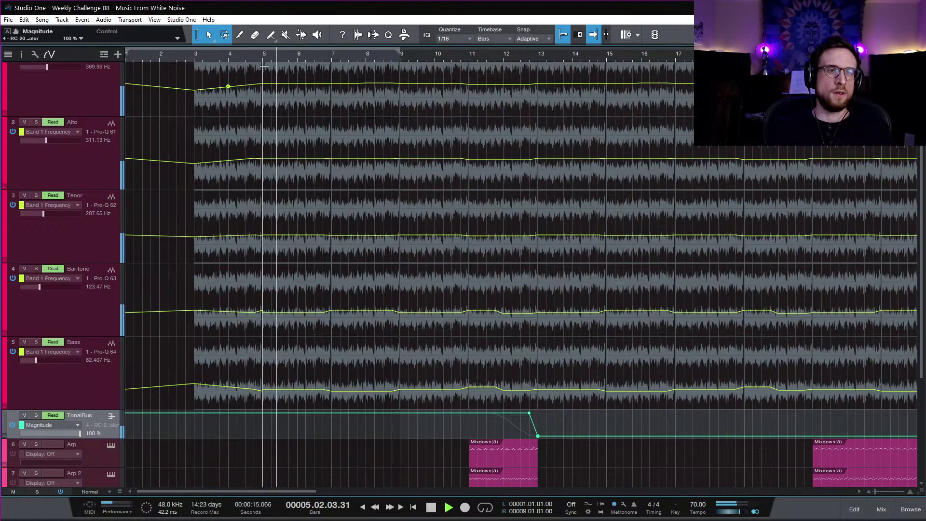
{"action": "key", "text": "space"}
{"action": "left_click", "coordinate": [193, 56]}
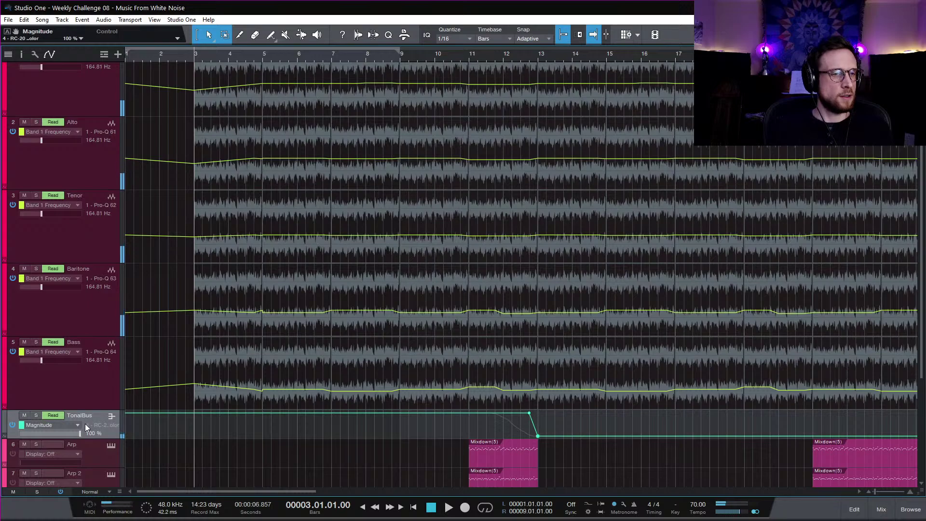
Step: Compare the intro with RC-20 bypassed and enabled on the TonalBus, then return to the full automation view
{"action": "key", "text": "a"}
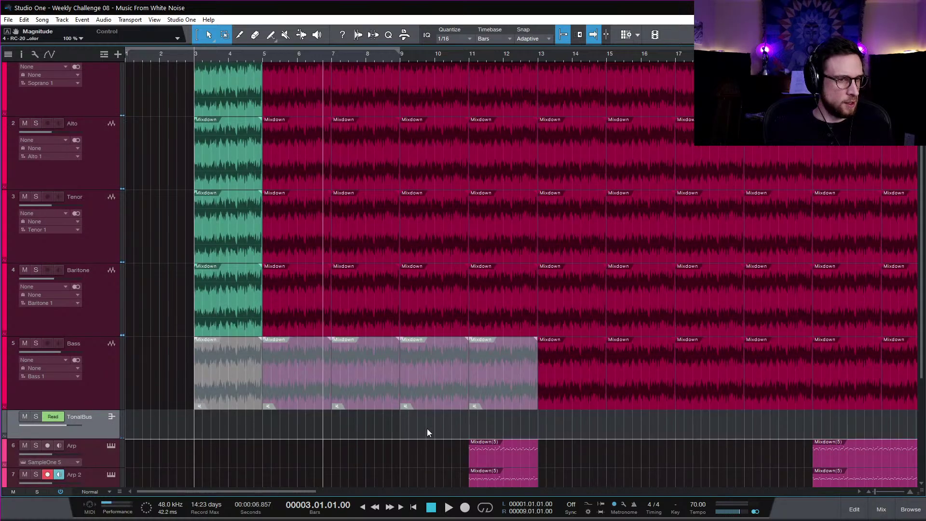
{"action": "left_click", "coordinate": [887, 512]}
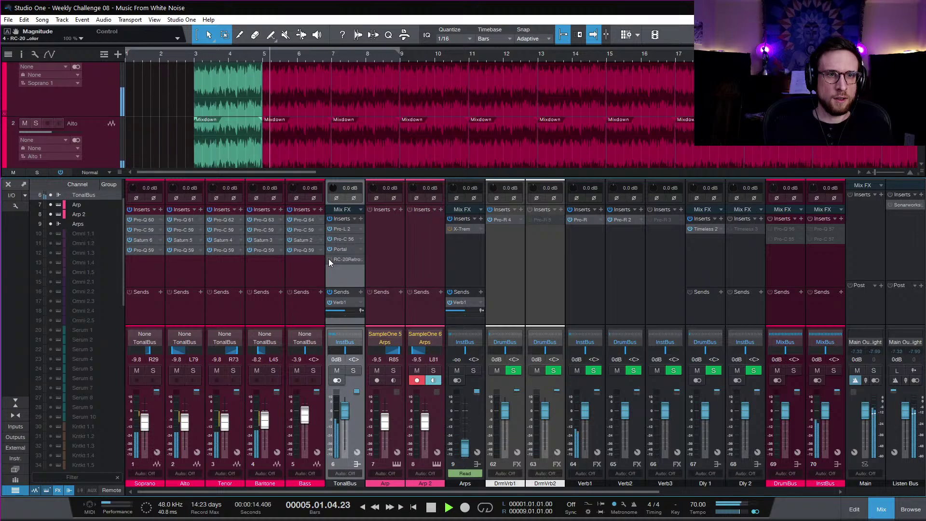
{"action": "key", "text": "space"}
{"action": "key", "text": "a"}
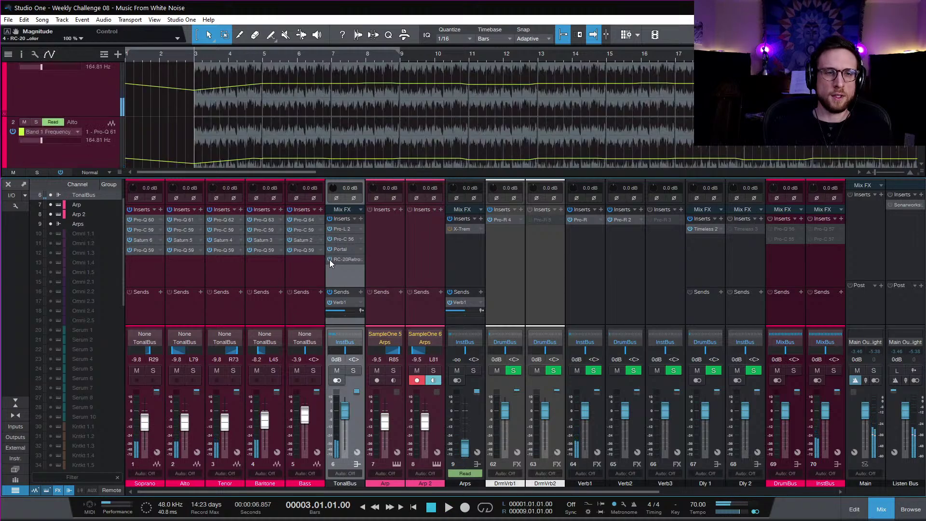
{"action": "left_click", "coordinate": [883, 511]}
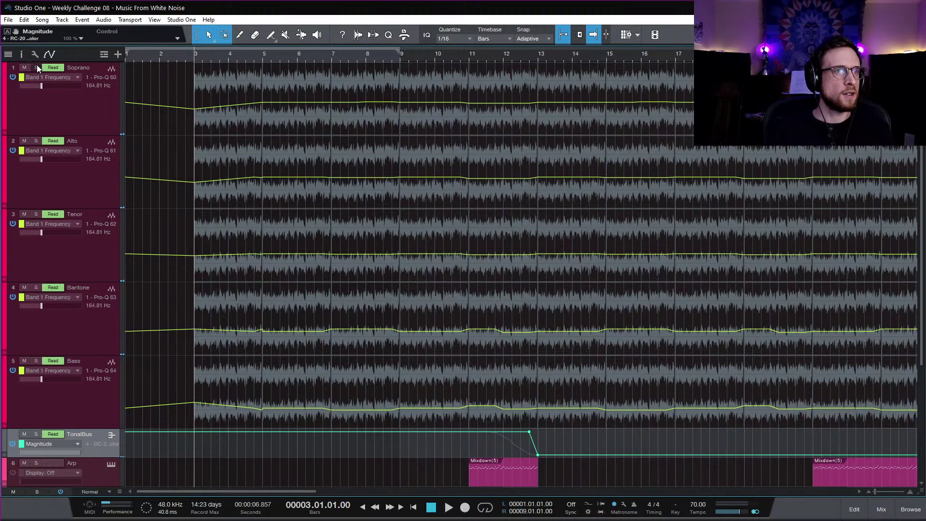
Step: Listen to the Soprano track soloed from bar 3, and take it out of solo
{"action": "left_click", "coordinate": [36, 67]}
{"action": "key", "text": "space"}
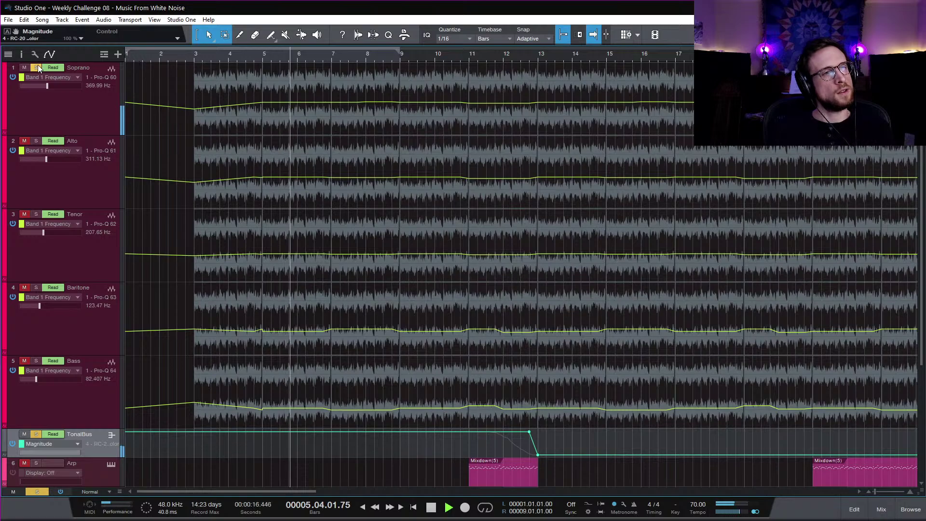
{"action": "key", "text": "space"}
{"action": "left_click", "coordinate": [36, 66]}
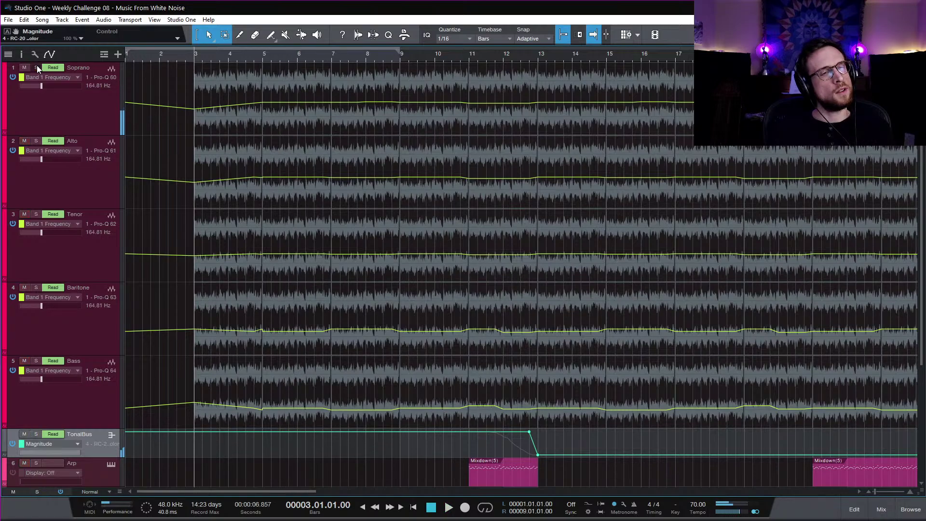
Step: Inspect the Soprano's Band 1 Frequency point at bar 3 and play the glide that follows it
{"action": "key", "text": "a"}
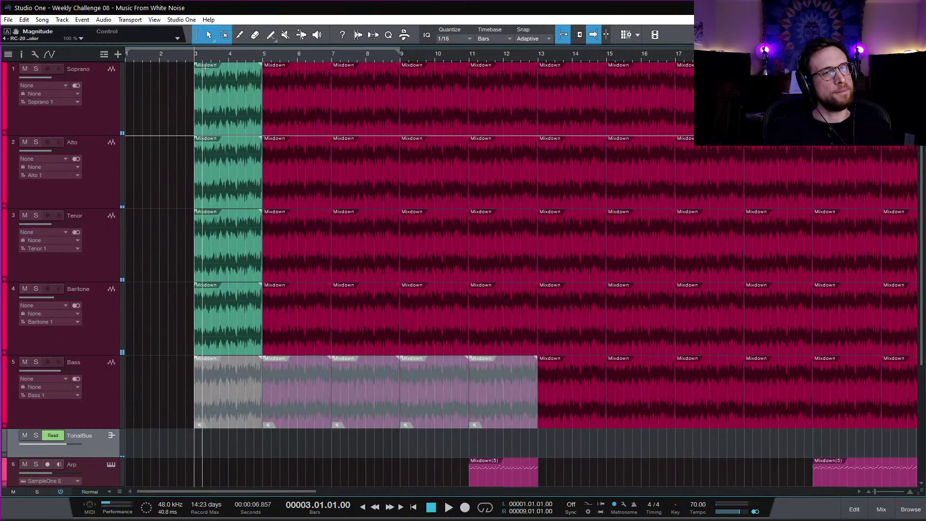
{"action": "key", "text": "a"}
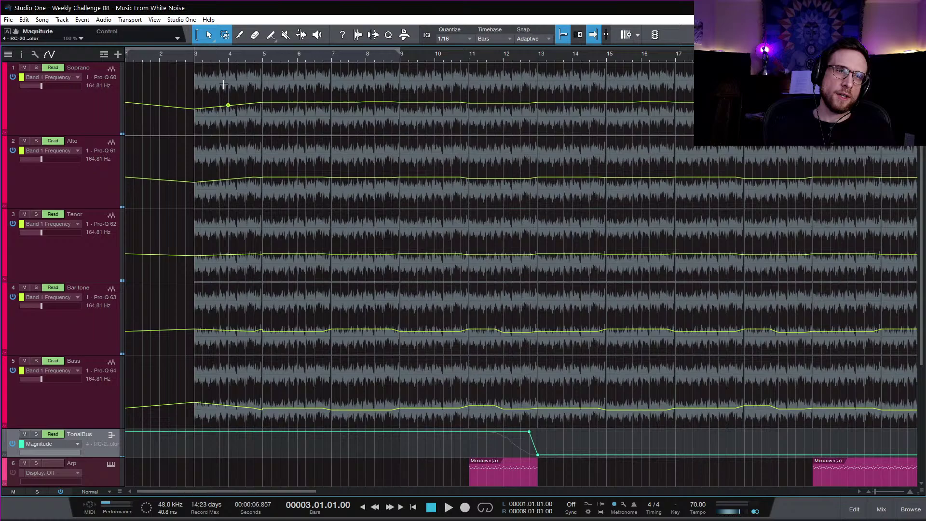
{"action": "left_click", "coordinate": [195, 113]}
{"action": "key", "text": "space"}
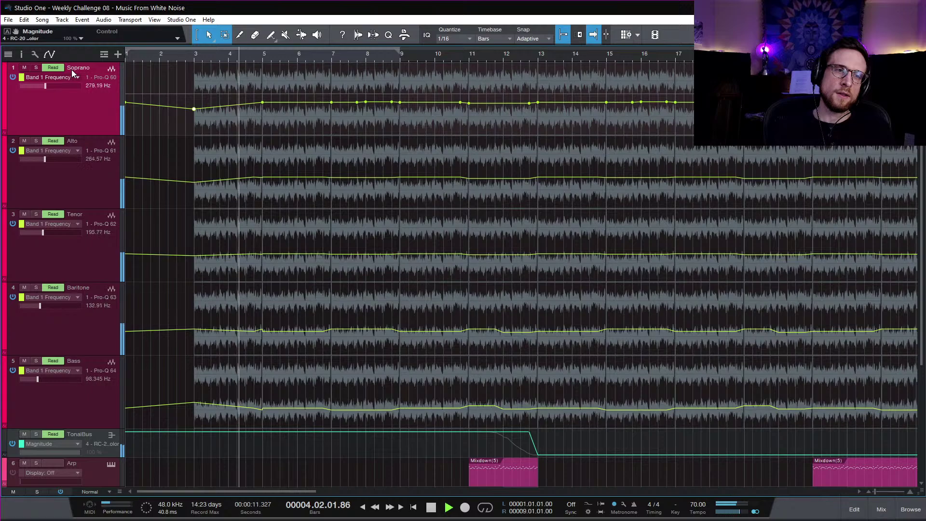
{"action": "key", "text": "space"}
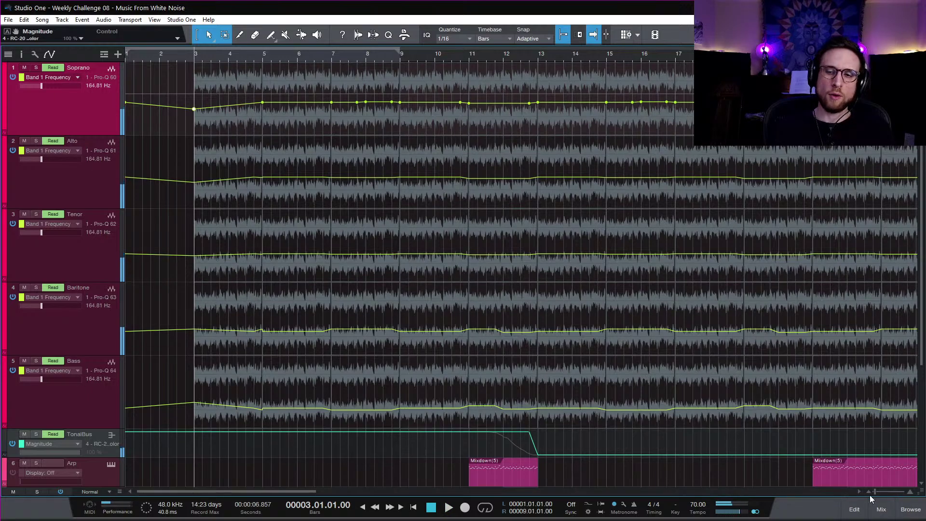
Step: Audition the intro with Portal and RC-20 bypassed on the TonalBus, re-enable RC-20 and replay from bar 3 with the mixer hidden
{"action": "left_click", "coordinate": [885, 510]}
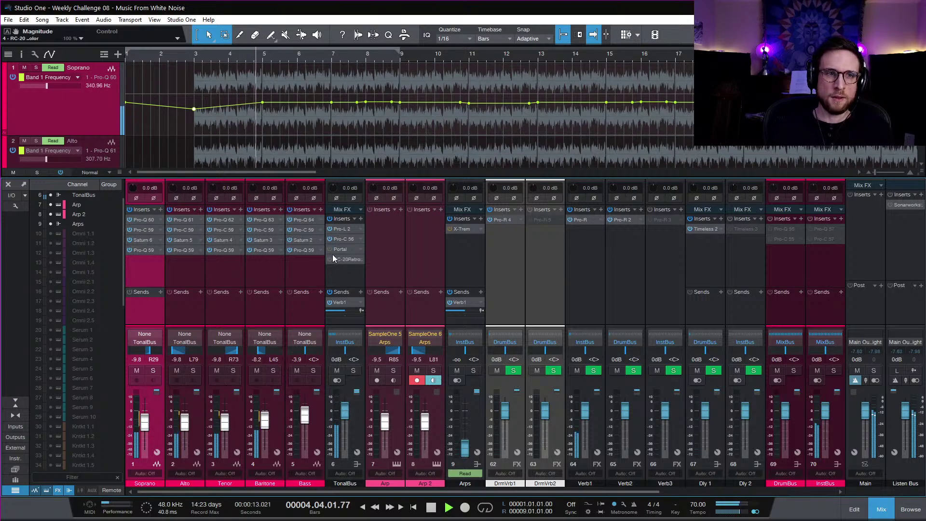
{"action": "left_click", "coordinate": [331, 259]}
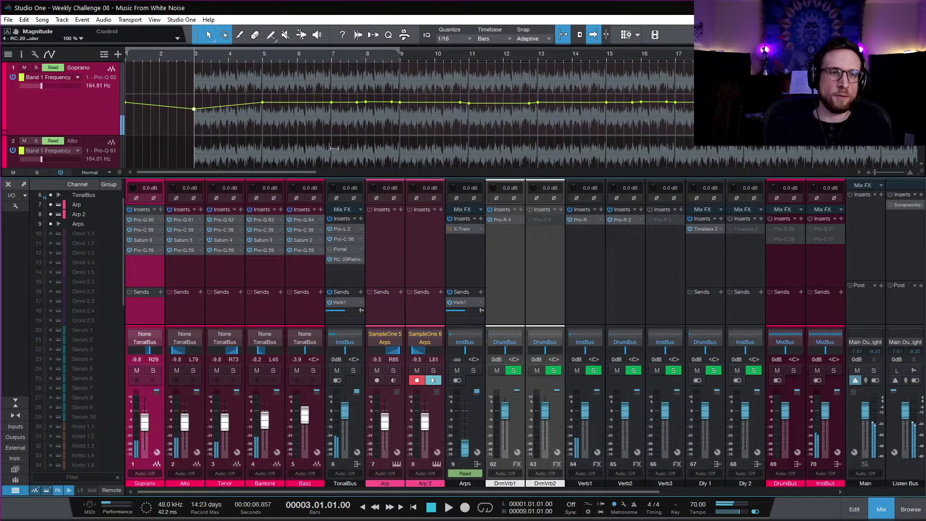
{"action": "key", "text": "space"}
{"action": "left_click", "coordinate": [881, 509]}
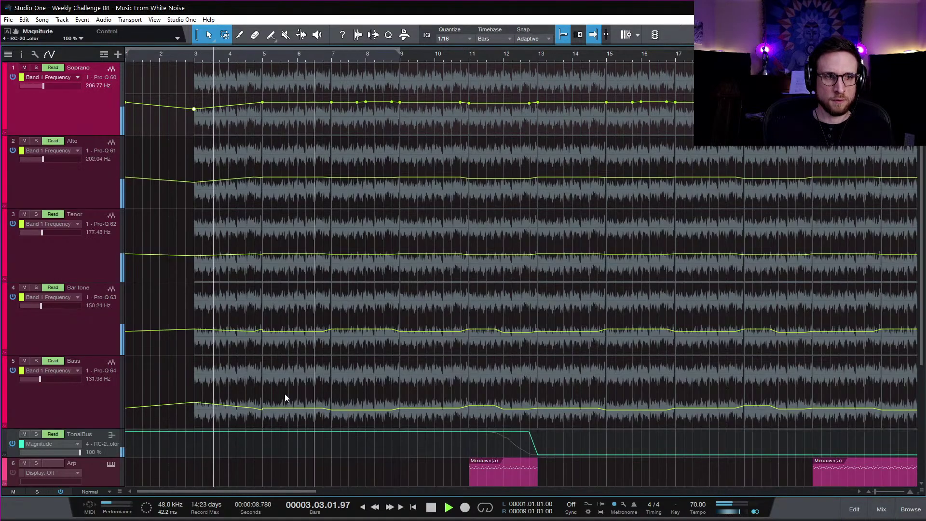
Step: Hide the automation and listen from the intro into the drum entry at bar 13, reviewing the whole arrangement before stopping playback
{"action": "key", "text": "a"}
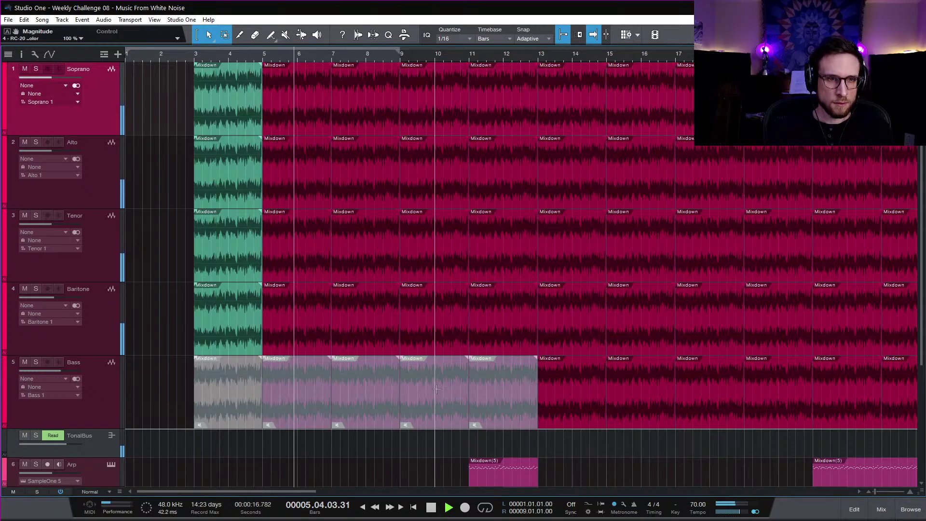
{"action": "scroll", "coordinate": [437, 388], "scroll_direction": "down", "scroll_amount": 3}
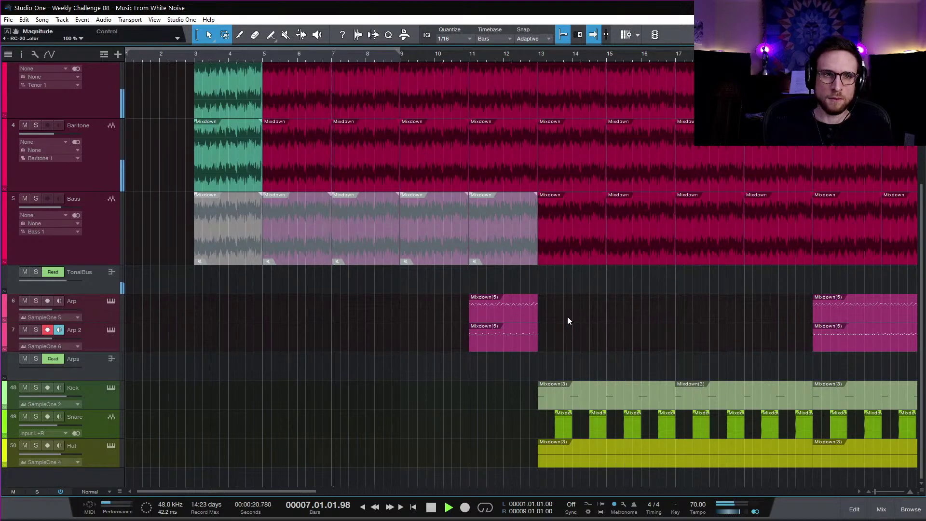
{"action": "scroll", "coordinate": [568, 316], "scroll_direction": "up", "scroll_amount": 1}
{"action": "scroll", "coordinate": [567, 315], "scroll_direction": "up", "scroll_amount": 1}
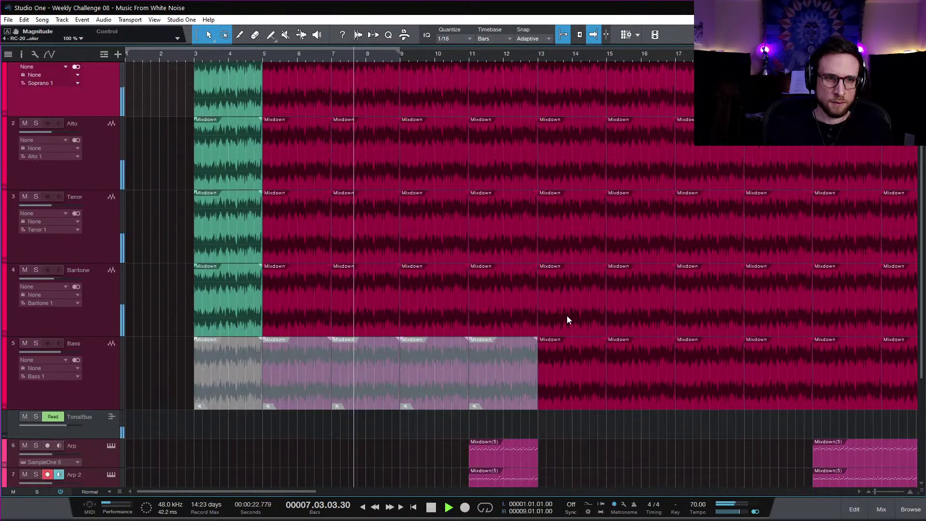
{"action": "scroll", "coordinate": [566, 315], "scroll_direction": "down", "scroll_amount": 1}
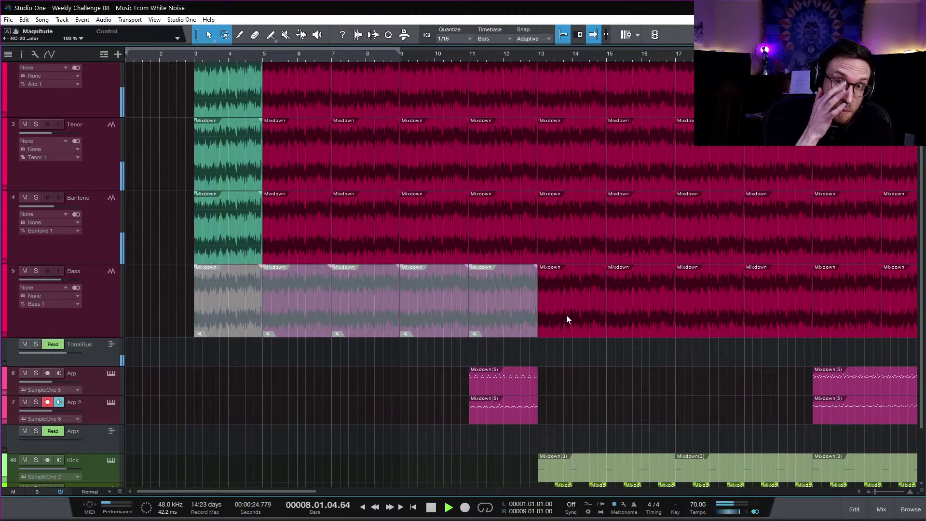
{"action": "scroll", "coordinate": [601, 345], "scroll_direction": "down", "scroll_amount": 1}
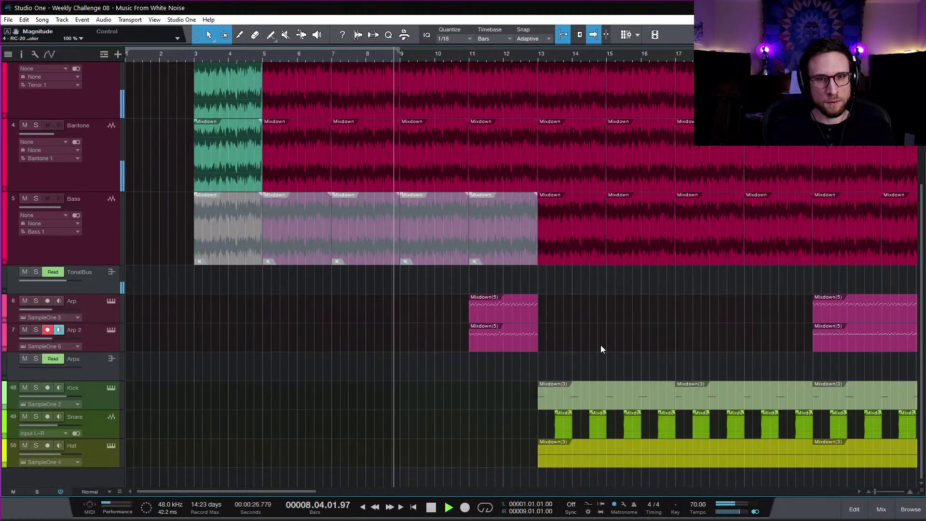
{"action": "key", "text": "w"}
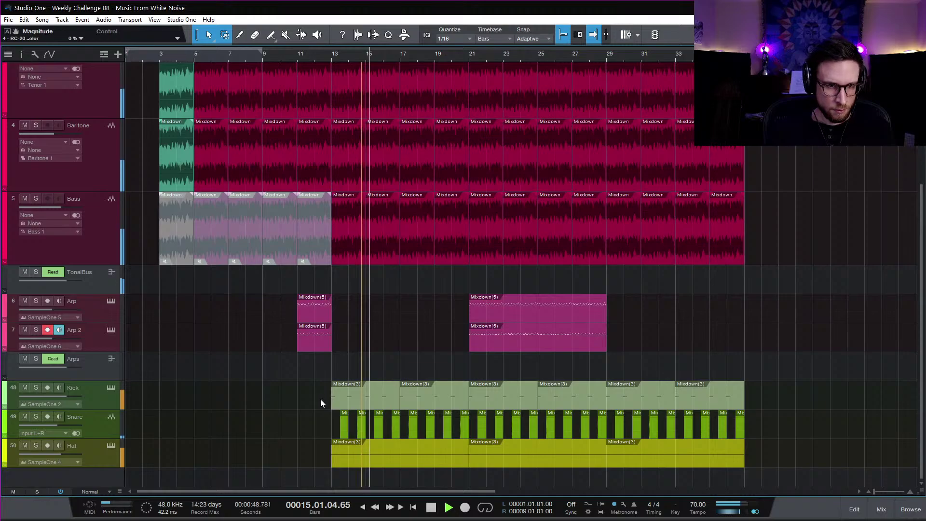
{"action": "key", "text": "space"}
Step: Bounce the Kick, Snare and Hat events between bars 13 and 21 to a new audio track, leaving the originals muted
{"action": "left_click", "coordinate": [369, 402]}
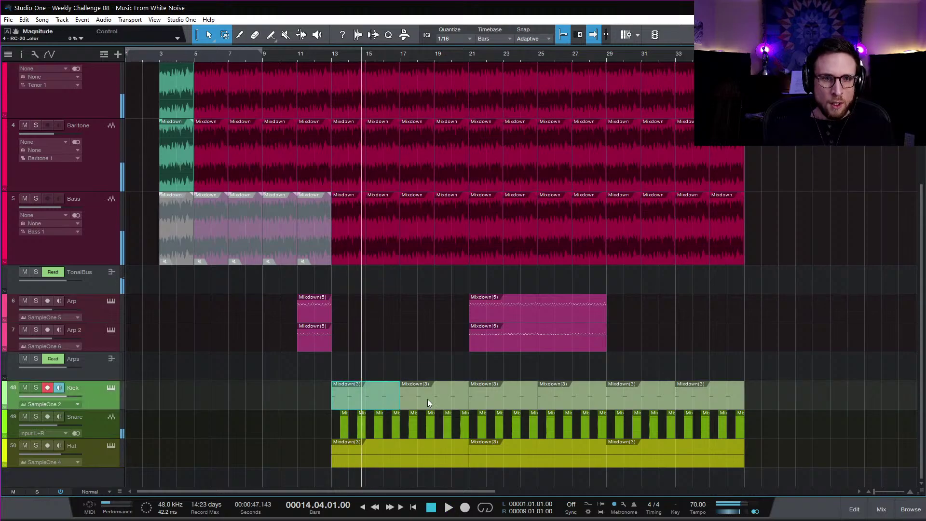
{"action": "left_click_drag", "start_coordinate": [343, 382], "coordinate": [448, 456]}
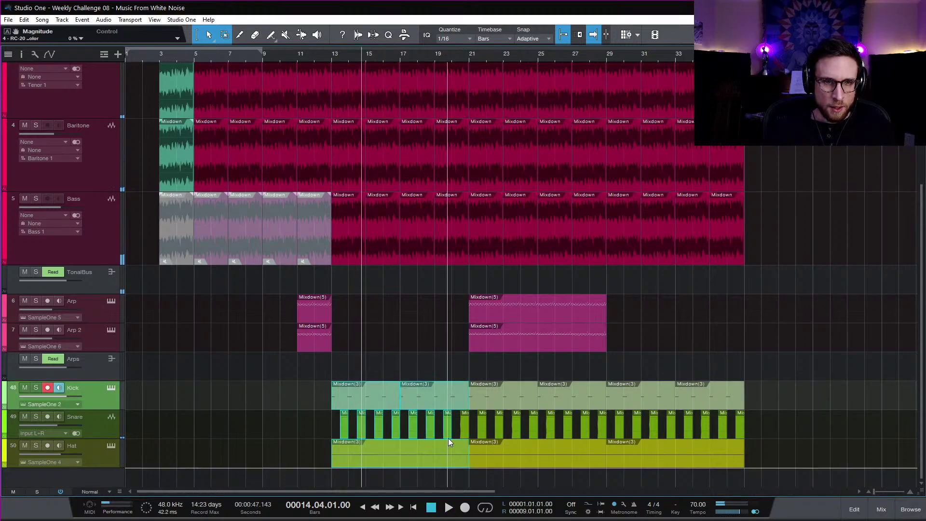
{"action": "right_click", "coordinate": [442, 400]}
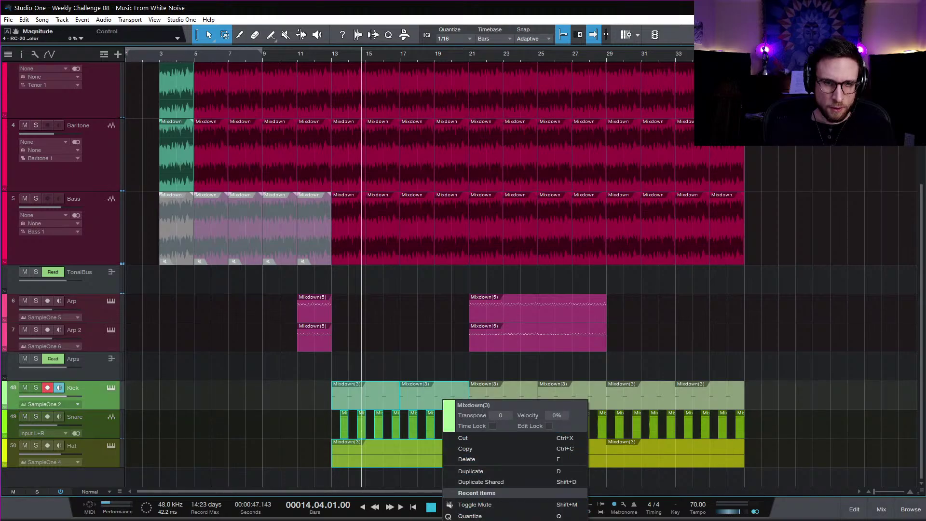
{"action": "key", "text": "Escape"}
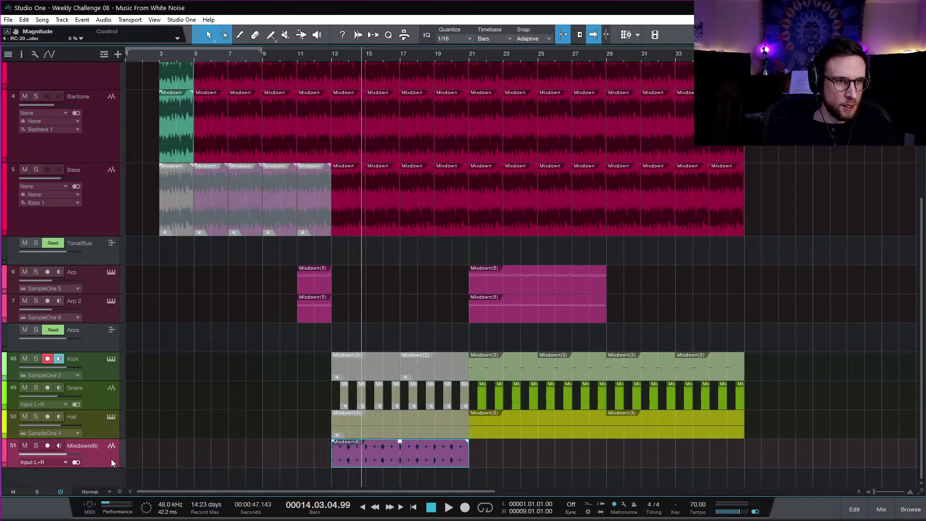
Step: Route the bounced Mixdown(6) drum track to the DrumBus and insert RC-20 Retro Color on it
{"action": "left_click", "coordinate": [21, 55]}
{"action": "left_click", "coordinate": [23, 290]}
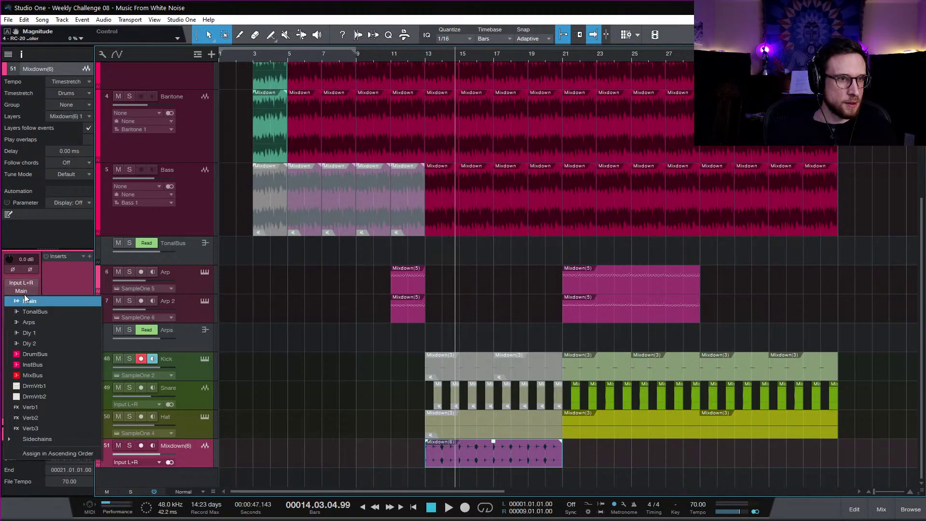
{"action": "left_click", "coordinate": [71, 354]}
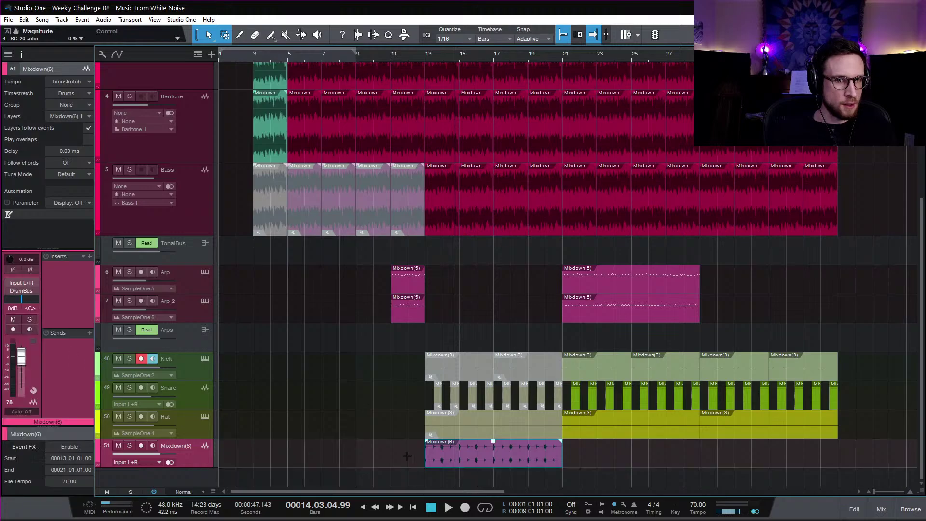
{"action": "left_click", "coordinate": [88, 256]}
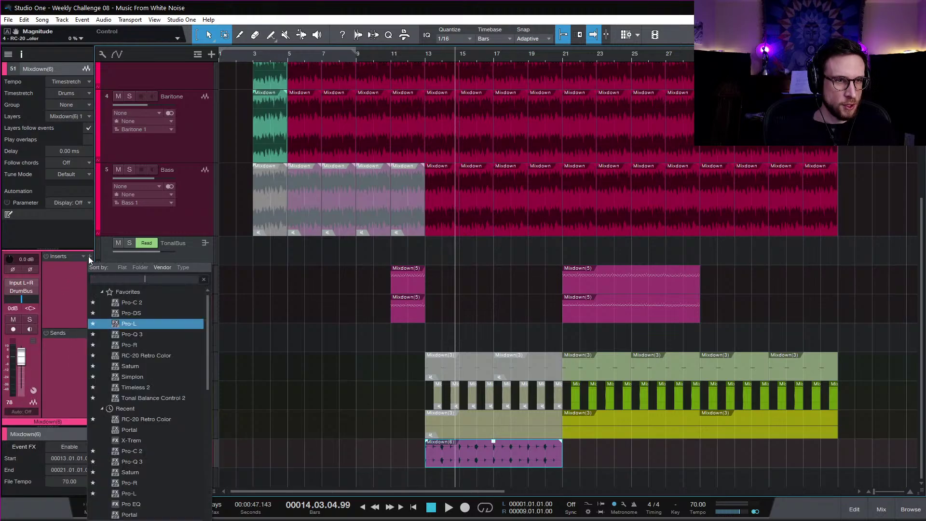
{"action": "left_click", "coordinate": [163, 418]}
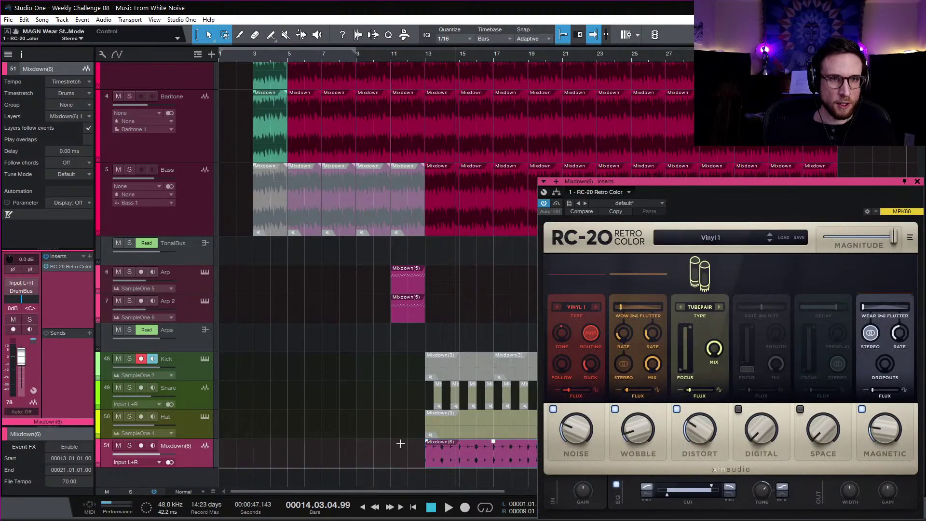
Step: Solo the bounced drum track, play it looped from bar 13 to 21, and switch off RC-20's Noise module
{"action": "left_click", "coordinate": [129, 445]}
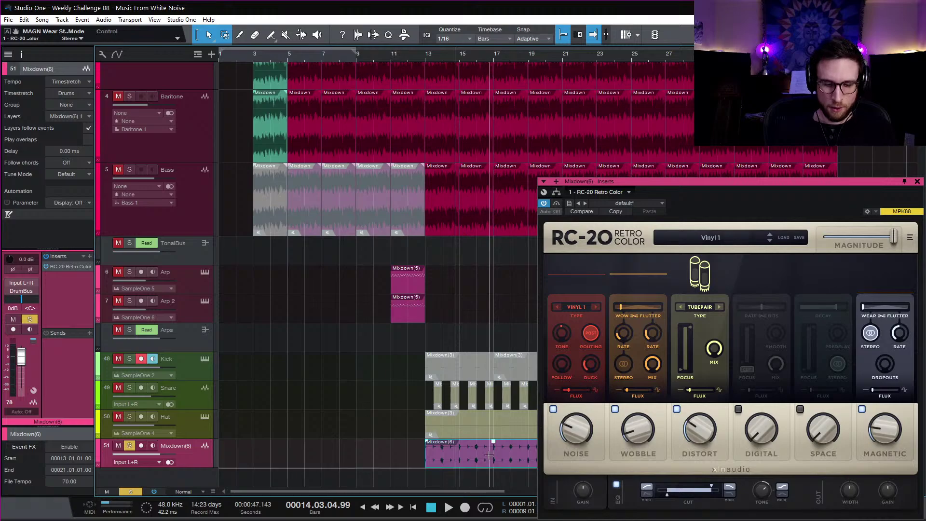
{"action": "key", "text": "p"}
{"action": "key", "text": "space"}
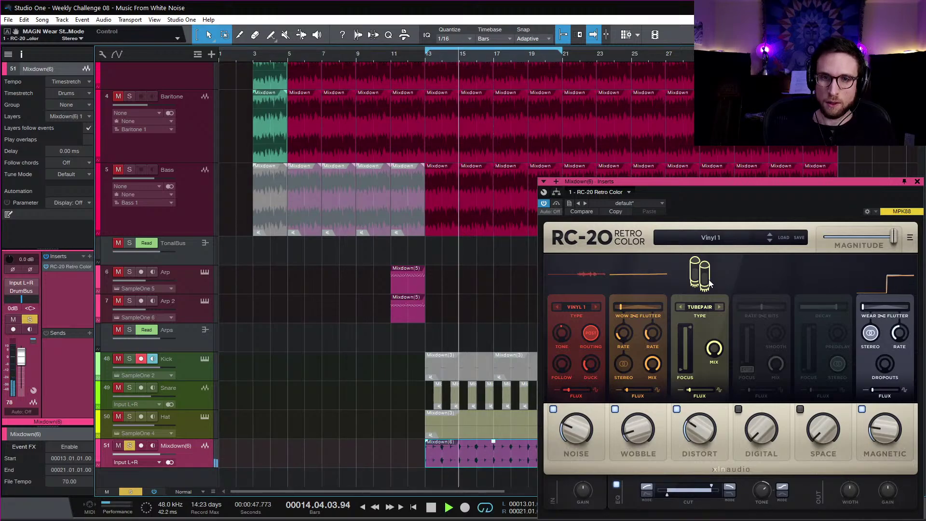
{"action": "left_click", "coordinate": [553, 409]}
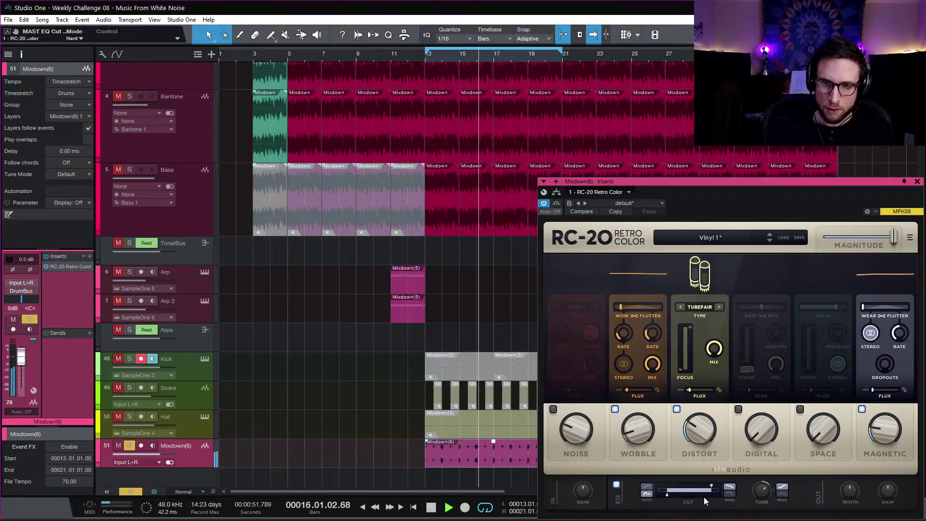
Step: Narrow RC-20's master EQ Cut to a thin midrange band and reduce the output Width to 5%
{"action": "left_click_drag", "start_coordinate": [669, 493], "coordinate": [698, 498]}
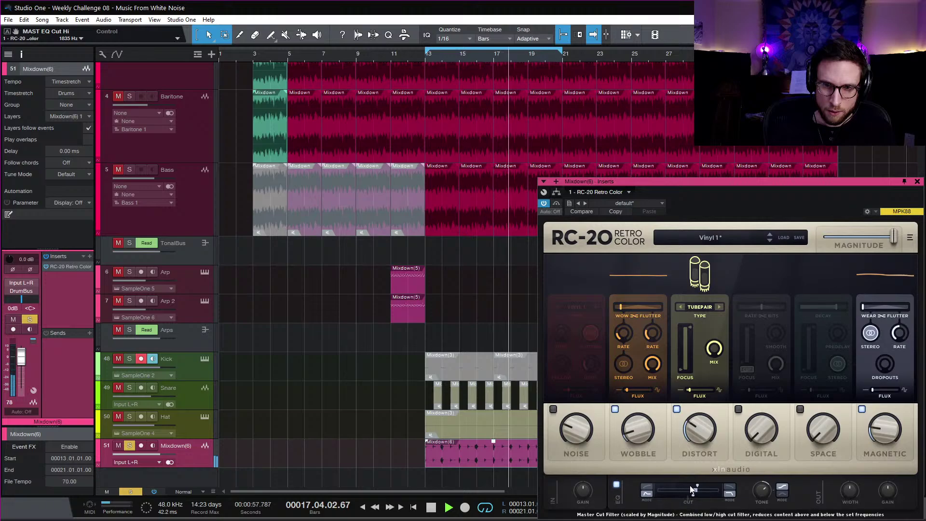
{"action": "mouse_move", "coordinate": [694, 491]}
{"action": "left_mouse_down"}
{"action": "mouse_move", "coordinate": [685, 498]}
{"action": "mouse_move", "coordinate": [687, 491]}
{"action": "left_mouse_up"}
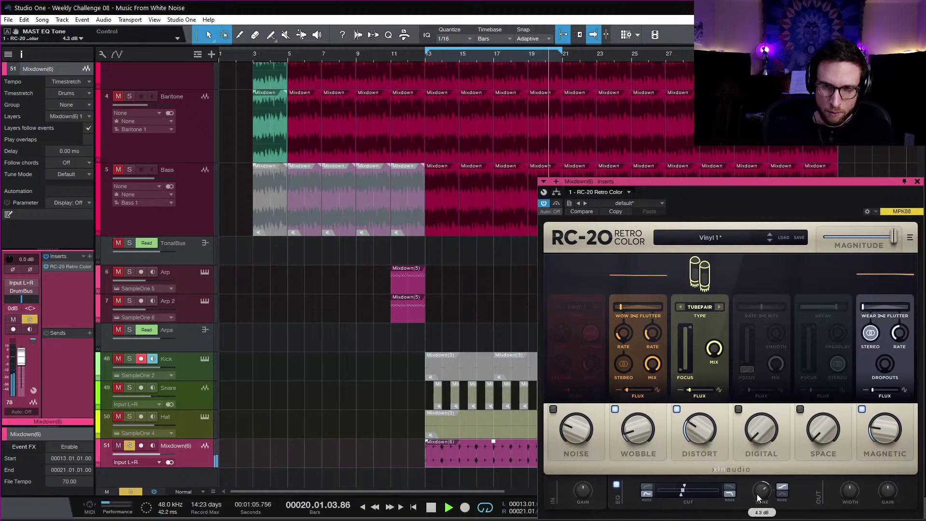
{"action": "left_click_drag", "start_coordinate": [853, 502], "coordinate": [853, 518]}
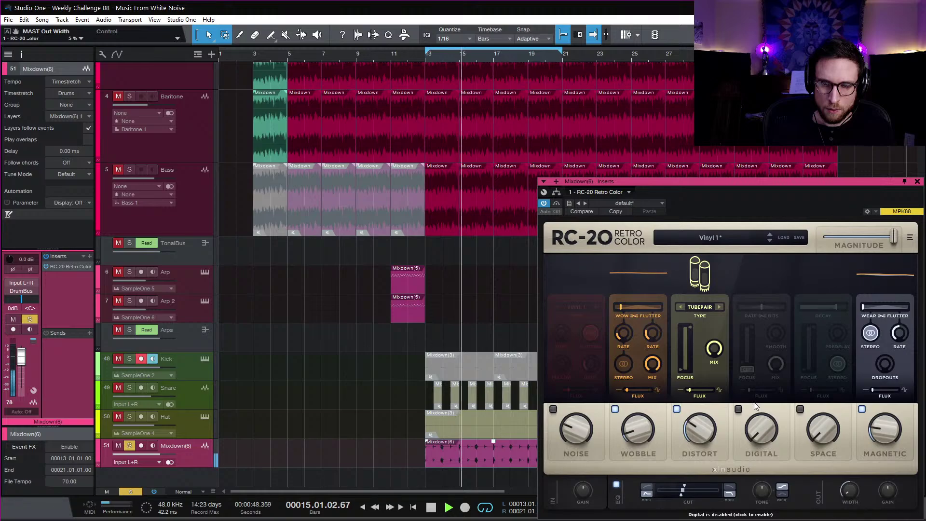
Step: Enable RC-20's Space module, raise its amount to 63% and close the plug-in window
{"action": "left_click", "coordinate": [802, 410]}
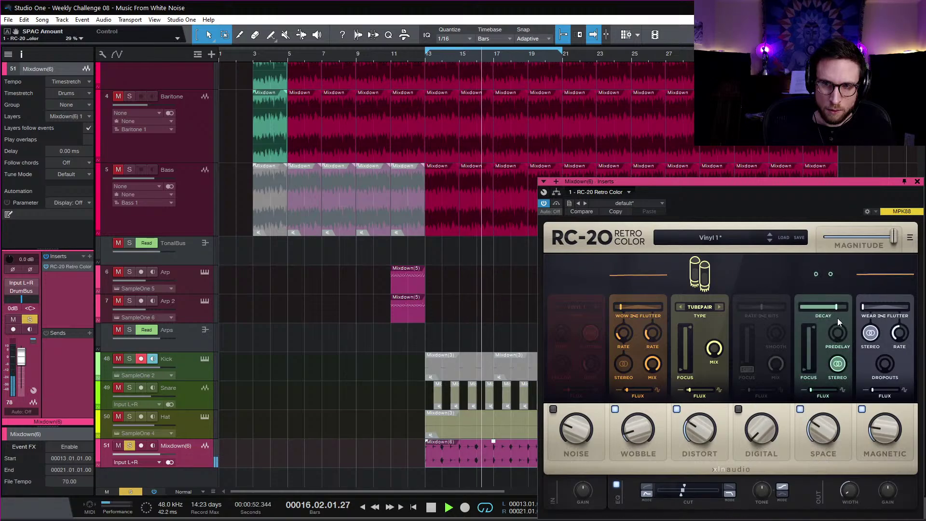
{"action": "left_click_drag", "start_coordinate": [833, 426], "coordinate": [837, 369]}
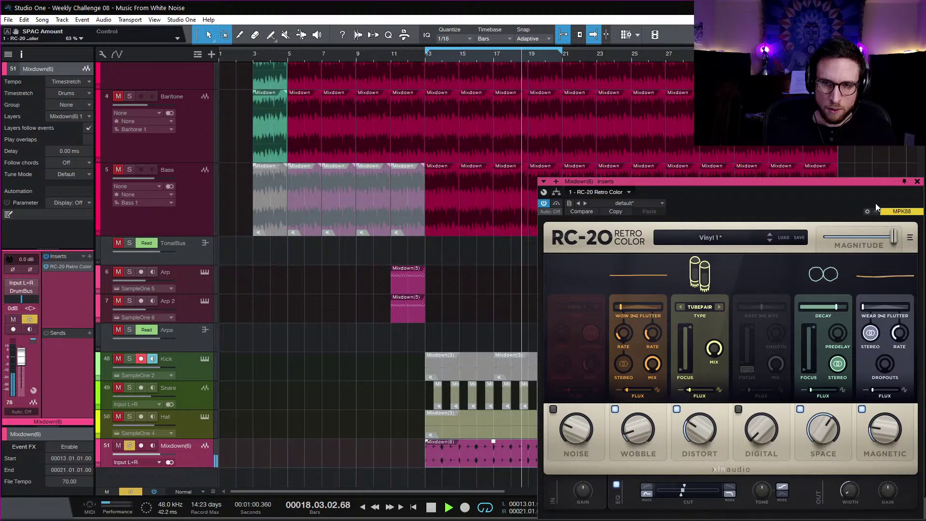
{"action": "left_click", "coordinate": [918, 182]}
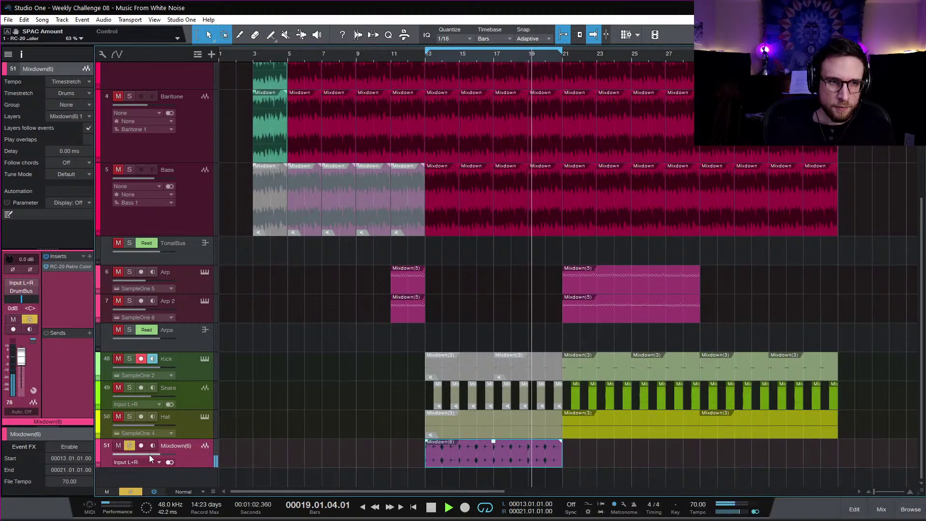
Step: Move the bounced drum event to start at bar 5 and draw alternating left-right Pan automation at bars 5, 7, 9 and 11
{"action": "key", "text": "space"}
{"action": "left_click_drag", "start_coordinate": [451, 464], "coordinate": [323, 461]}
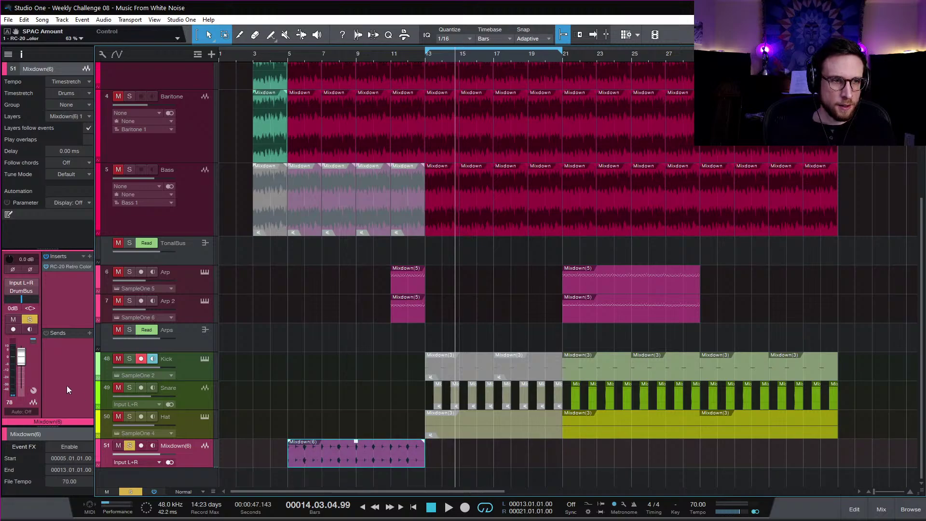
{"action": "right_click", "coordinate": [22, 300]}
{"action": "left_click", "coordinate": [57, 332]}
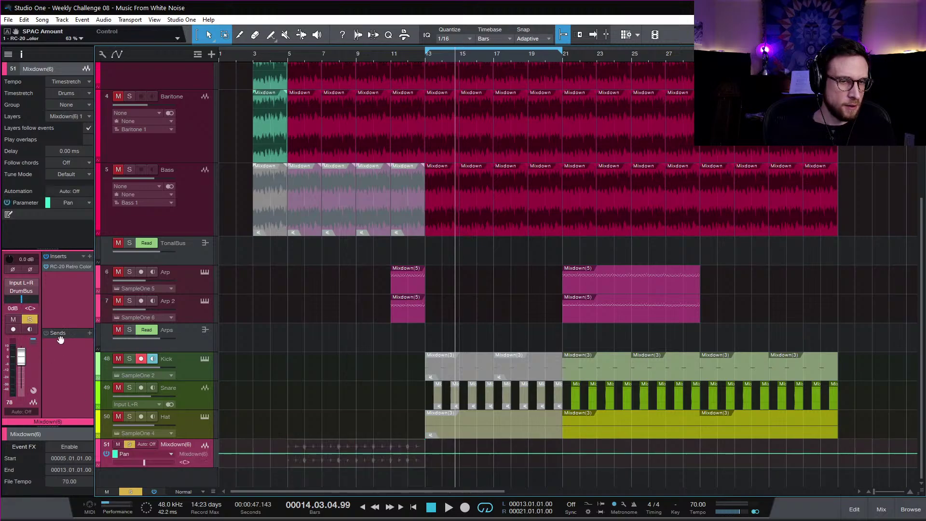
{"action": "left_click_drag", "start_coordinate": [288, 454], "coordinate": [322, 464]}
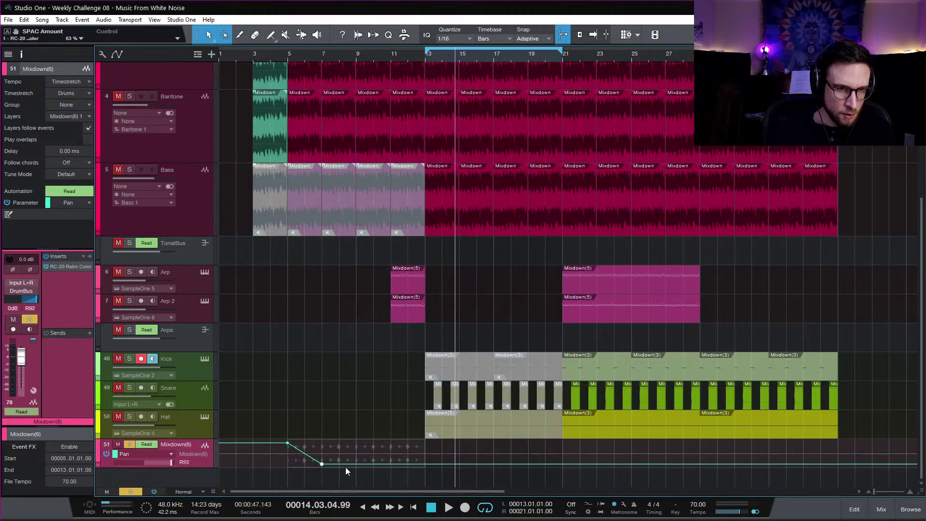
{"action": "left_click_drag", "start_coordinate": [356, 464], "coordinate": [392, 474]}
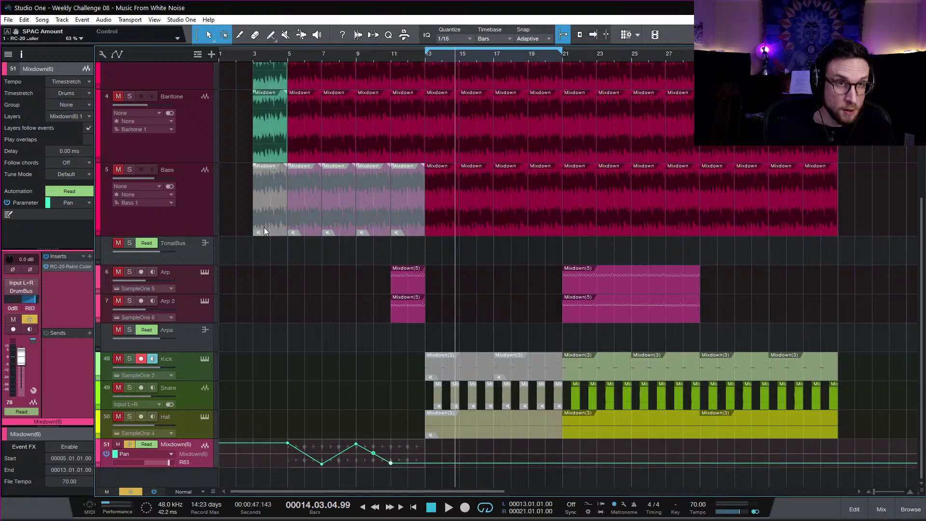
Step: Play the full intro from bar 5 with the drum solo off and add a left-side Pan point at bar 13
{"action": "left_click", "coordinate": [288, 57]}
{"action": "key", "text": "space"}
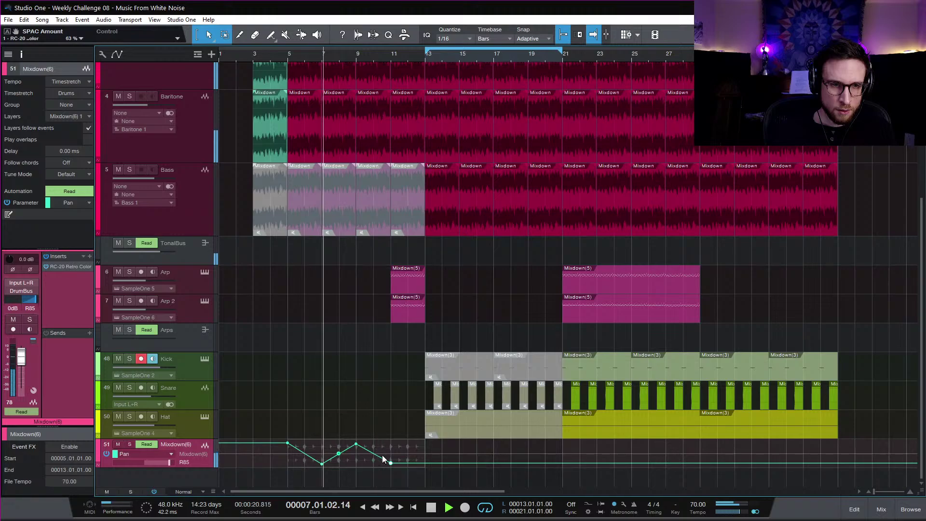
{"action": "left_click", "coordinate": [425, 464]}
{"action": "left_click_drag", "start_coordinate": [425, 466], "coordinate": [423, 448]}
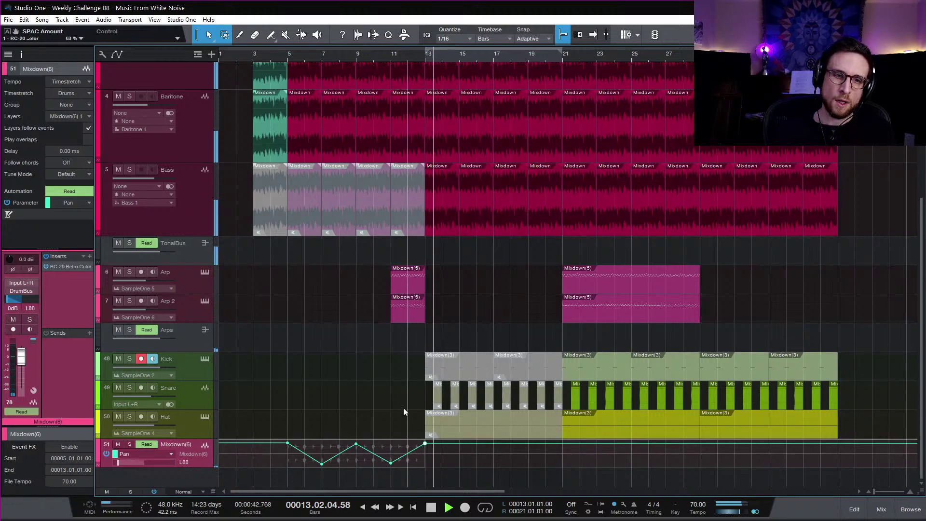
Step: Stop playback, unmute the original Kick, Snare and Hat events between bars 13 and 21, and save the song
{"action": "key", "text": "space"}
{"action": "left_click_drag", "start_coordinate": [410, 368], "coordinate": [558, 422]}
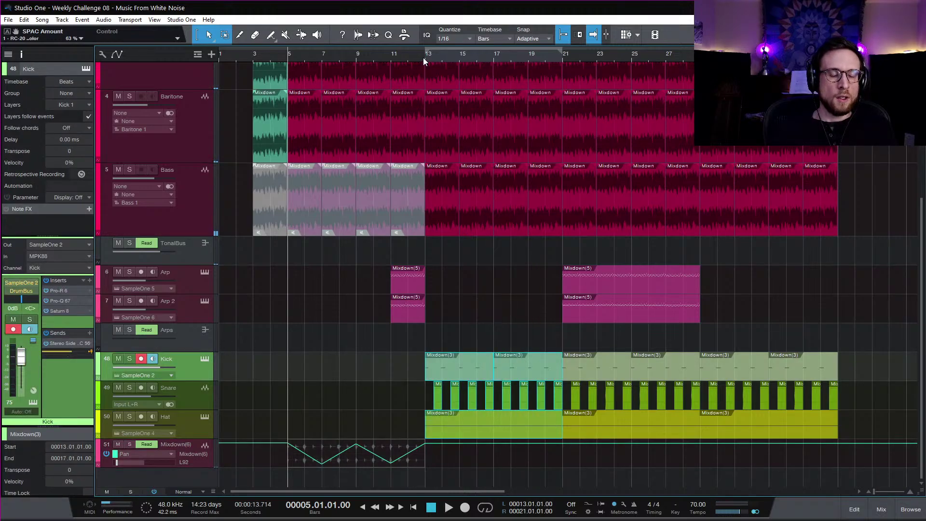
{"action": "key", "text": "ctrl+s"}
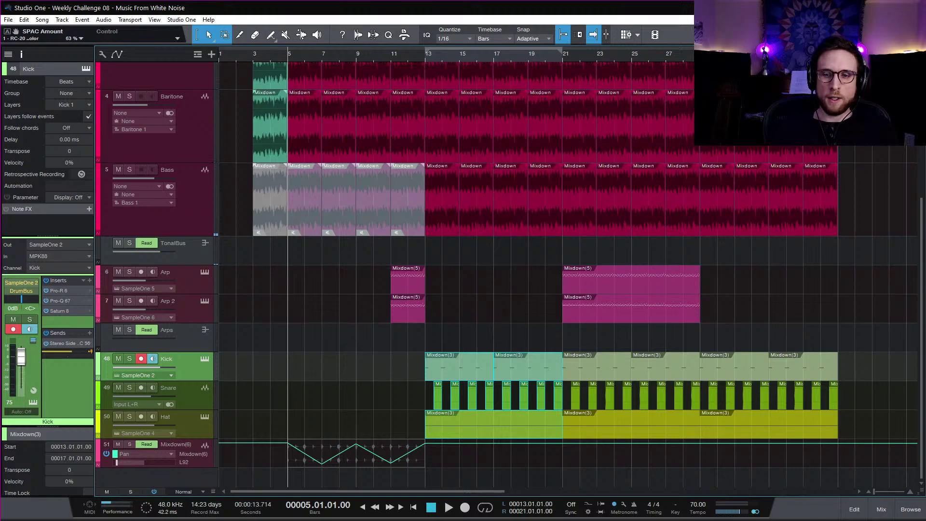
Step: Look through the Lydian Loops Vol. 1 instrument and percussion folders, and open the FX folder of Vol. 2
{"action": "left_click", "coordinate": [909, 512]}
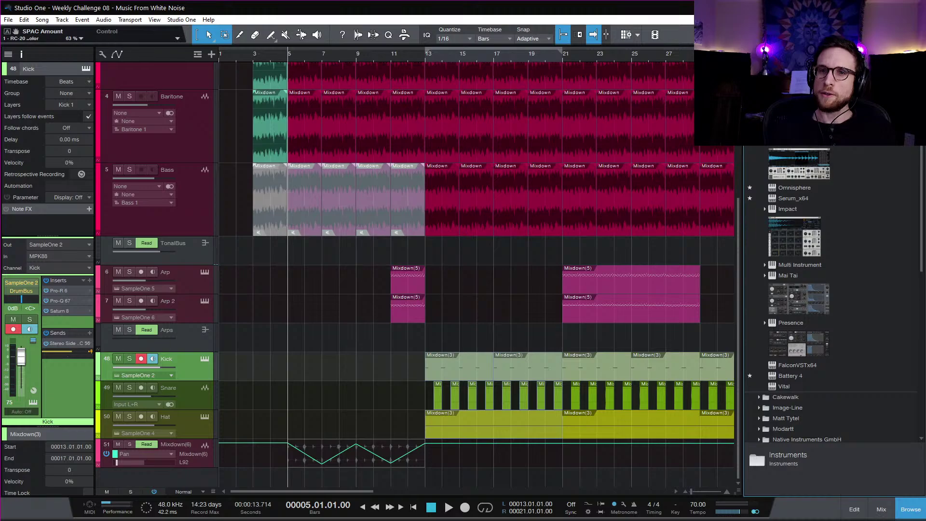
{"action": "key", "text": "F8"}
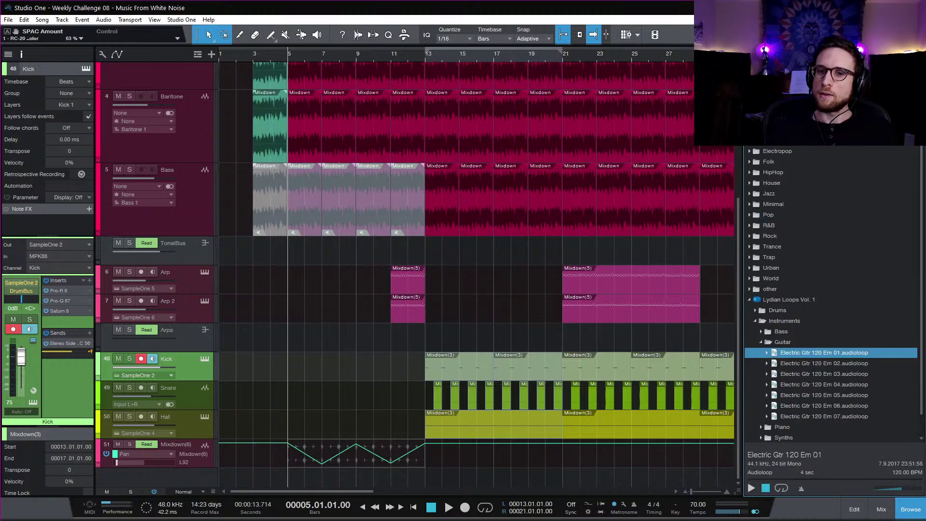
{"action": "left_click", "coordinate": [762, 343]}
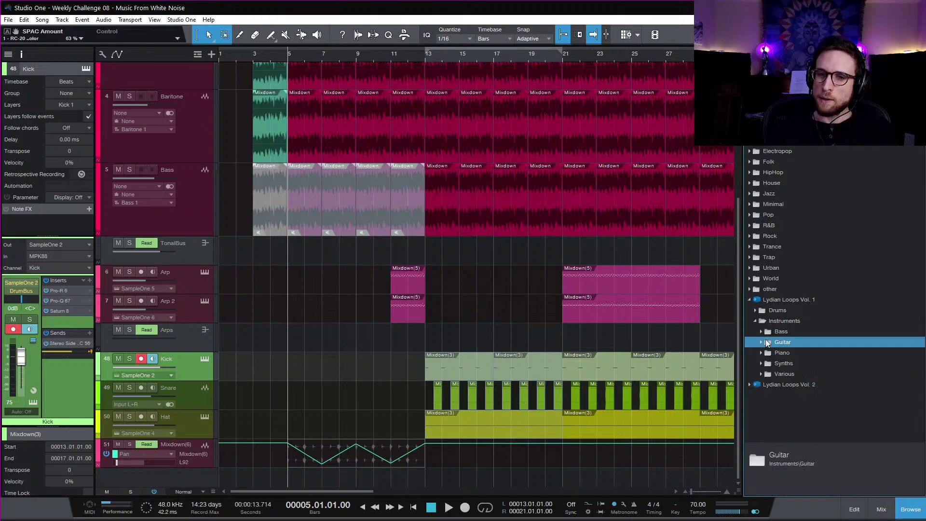
{"action": "double_click", "coordinate": [774, 311]}
{"action": "double_click", "coordinate": [791, 343]}
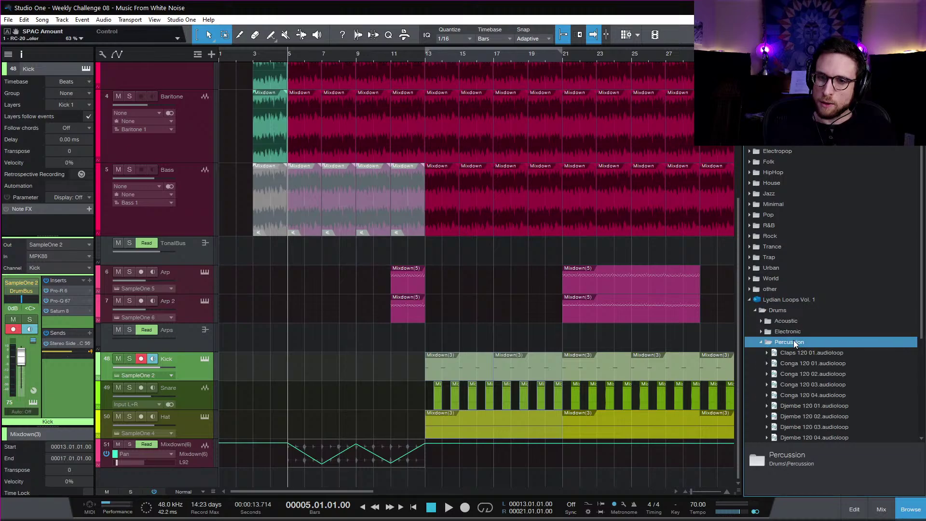
{"action": "double_click", "coordinate": [795, 342]}
{"action": "double_click", "coordinate": [777, 311]}
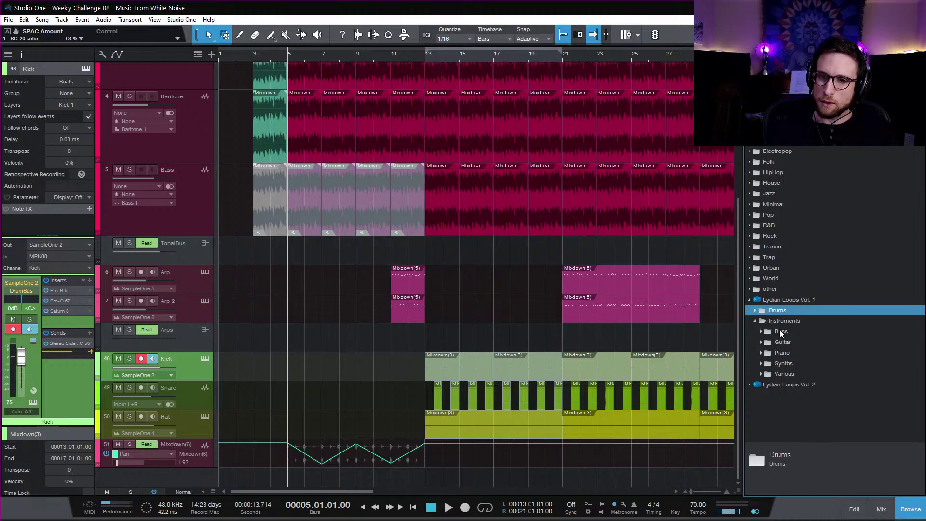
{"action": "double_click", "coordinate": [800, 385]}
{"action": "double_click", "coordinate": [790, 406]}
{"action": "scroll", "coordinate": [809, 403], "scroll_direction": "down", "scroll_amount": 3}
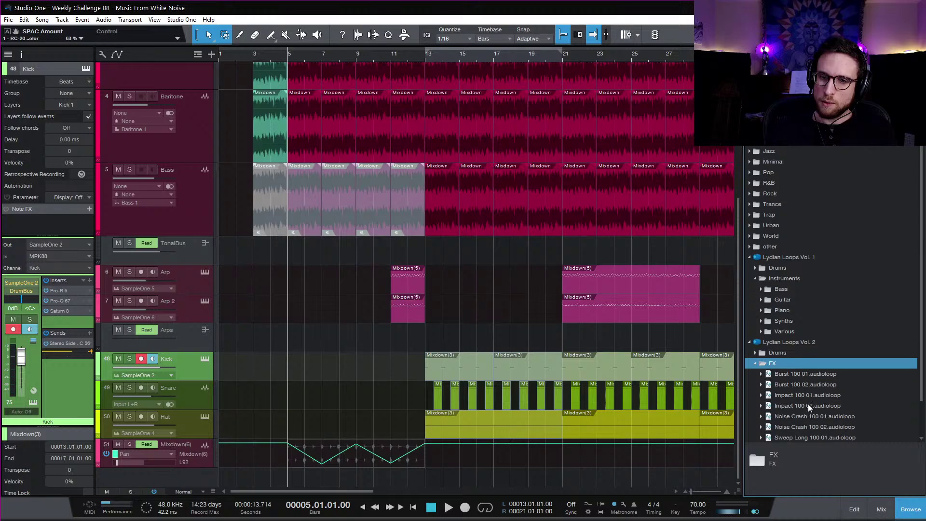
Step: Audition Noise Crash 100 01, place it on a new track below Arp 2 leading into bar 13, and reverse it
{"action": "left_click", "coordinate": [828, 384]}
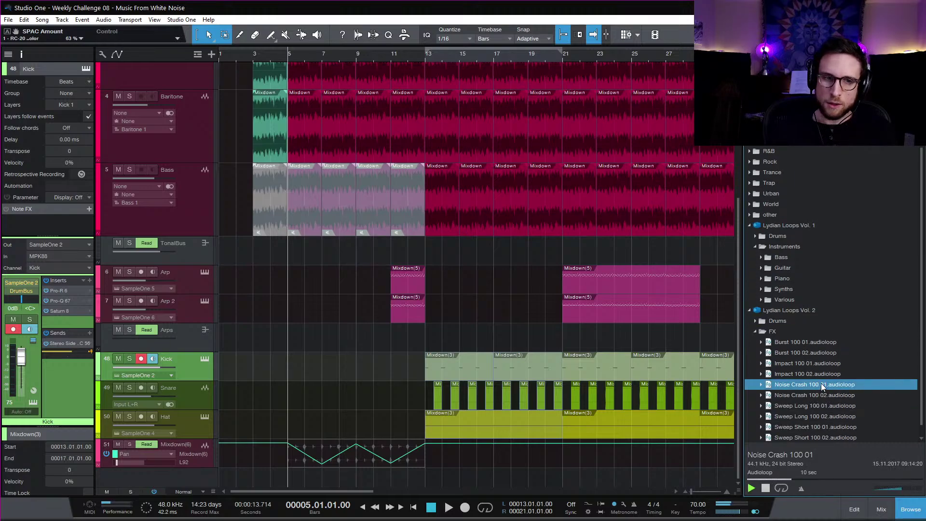
{"action": "left_click_drag", "start_coordinate": [459, 341], "coordinate": [415, 347]}
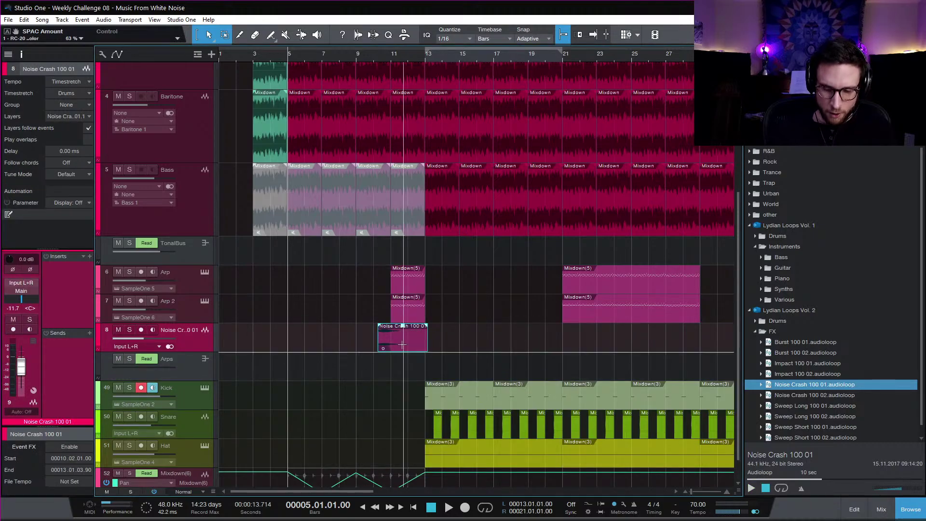
{"action": "key", "text": "ctrl+r"}
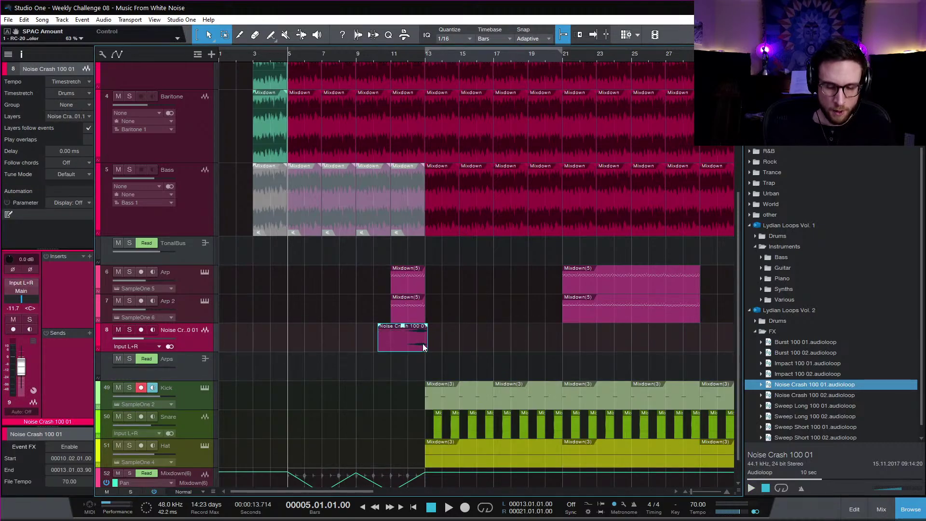
Step: Set the noise crash track's Tempo to Don't follow and trim the reversed event's end to bar 13
{"action": "left_click", "coordinate": [386, 56]}
{"action": "left_click", "coordinate": [67, 82]}
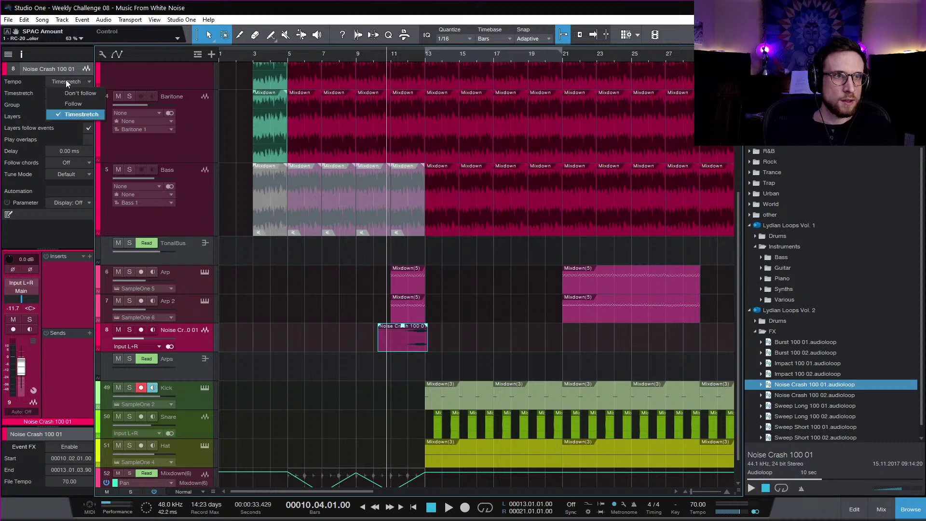
{"action": "left_click", "coordinate": [68, 88]}
{"action": "key", "text": "e"}
{"action": "key", "text": "e"}
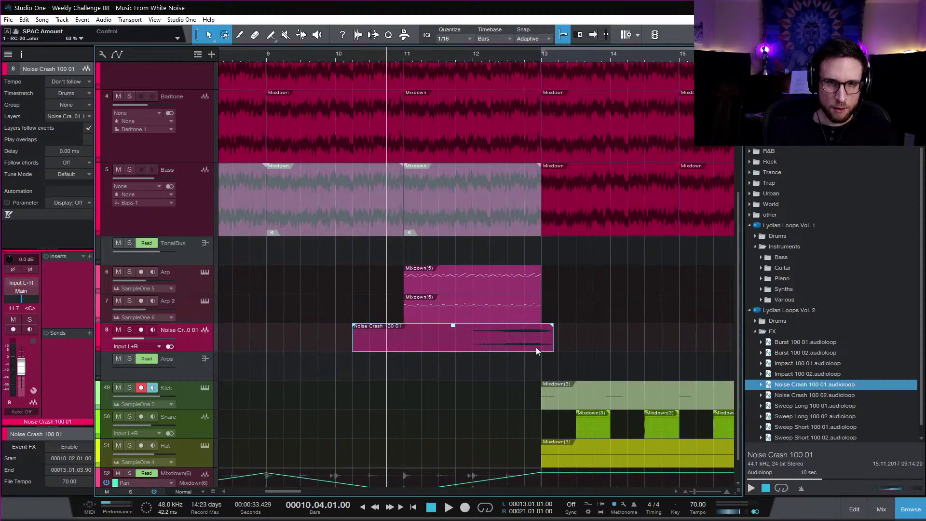
{"action": "left_click_drag", "start_coordinate": [553, 342], "coordinate": [547, 344]}
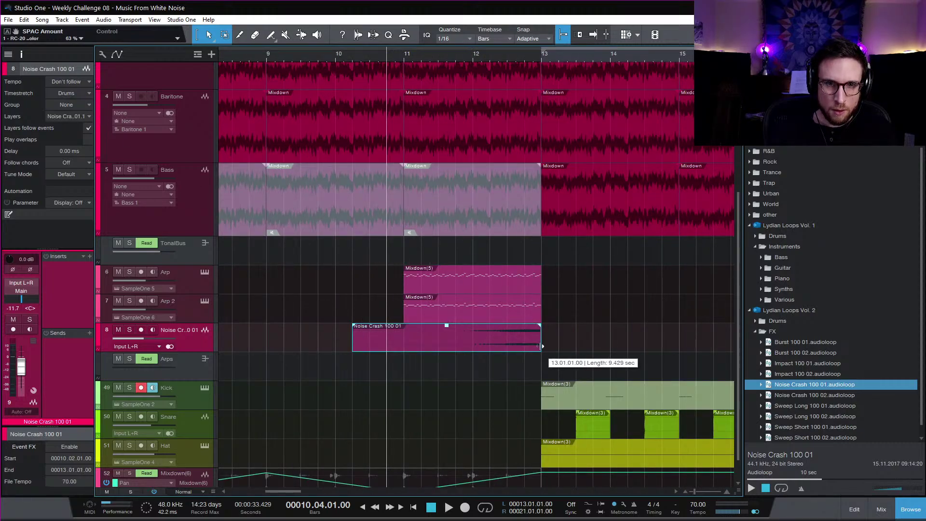
Step: Play the transition into bar 13 and add a Verb1 send to the noise crash track
{"action": "key", "text": "f"}
{"action": "key", "text": "space"}
{"action": "left_click", "coordinate": [89, 333]}
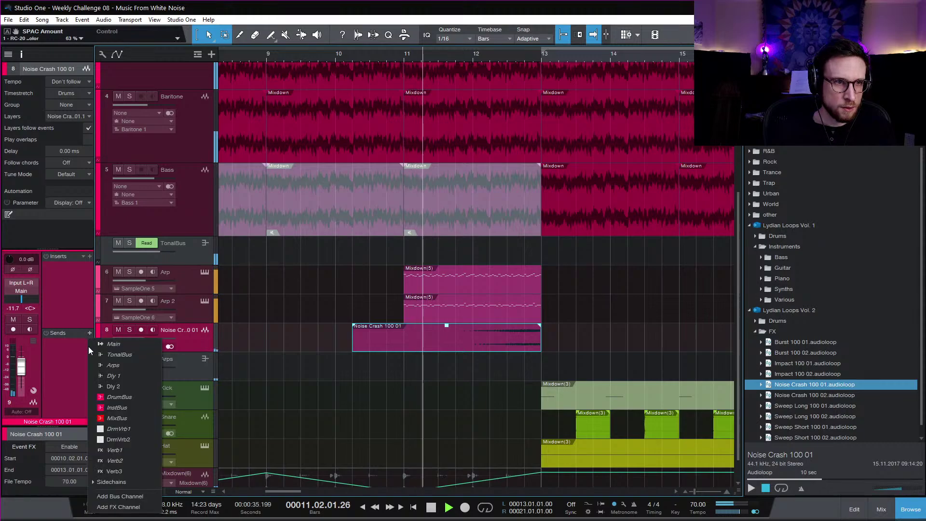
{"action": "left_click", "coordinate": [115, 450]}
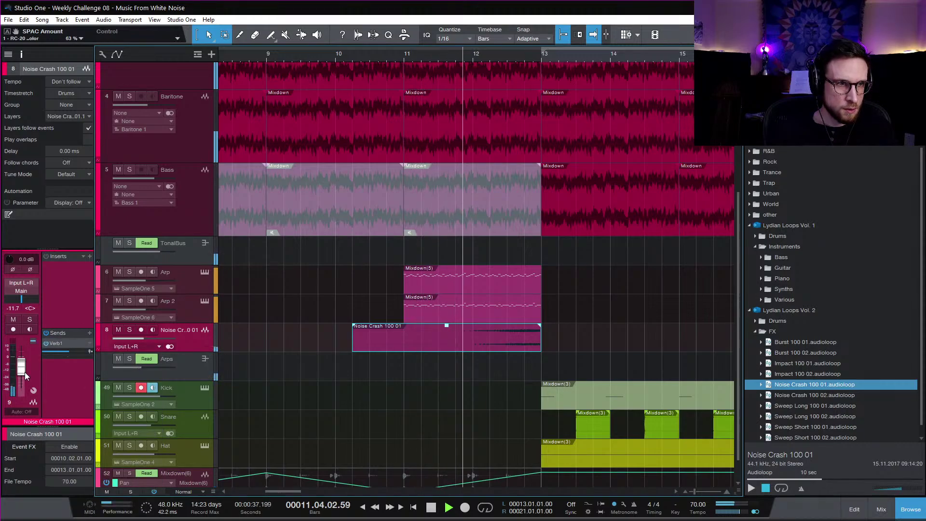
Step: Set the noise crash track's volume to -9.5 dB and replay the transition into bar 13
{"action": "left_click_drag", "start_coordinate": [21, 368], "coordinate": [21, 370]}
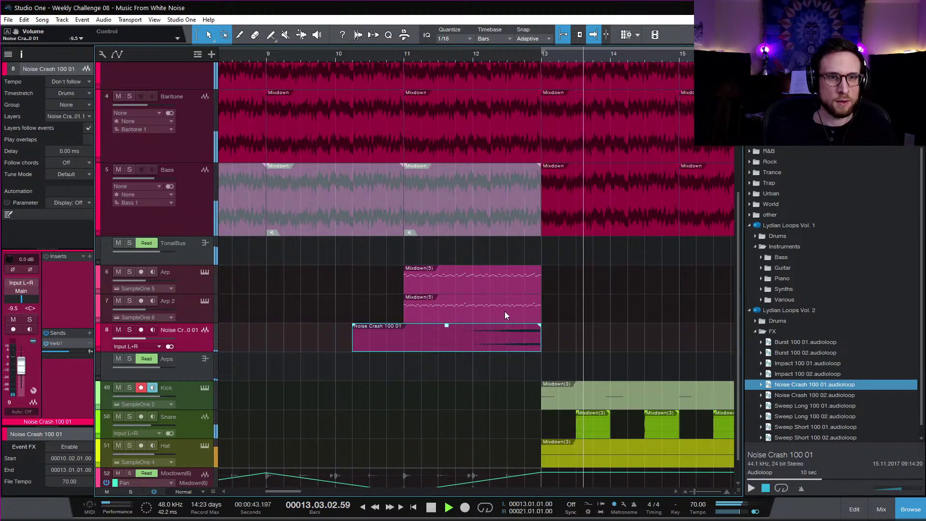
{"action": "left_click", "coordinate": [395, 56]}
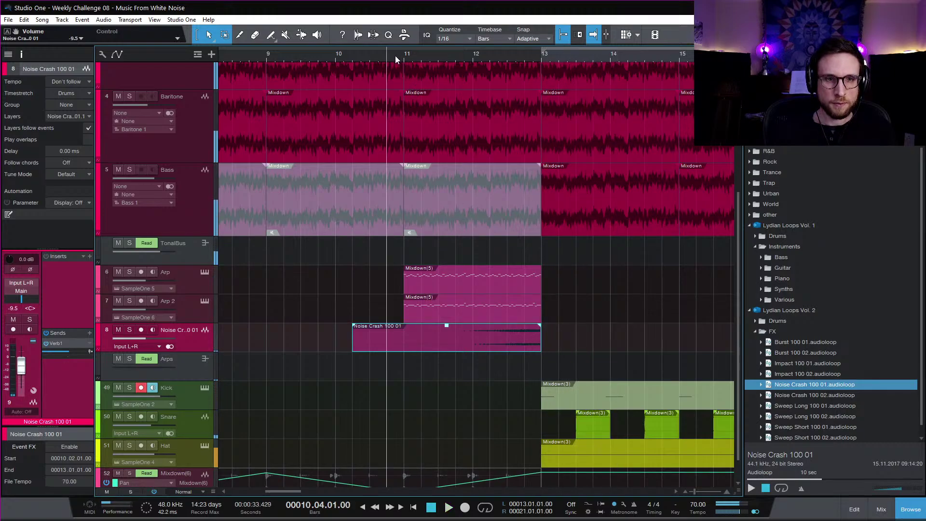
{"action": "left_click", "coordinate": [395, 56]}
Step: Route the noise crash track's output to InstBus and rename the track Reverse
{"action": "left_click", "coordinate": [27, 293]}
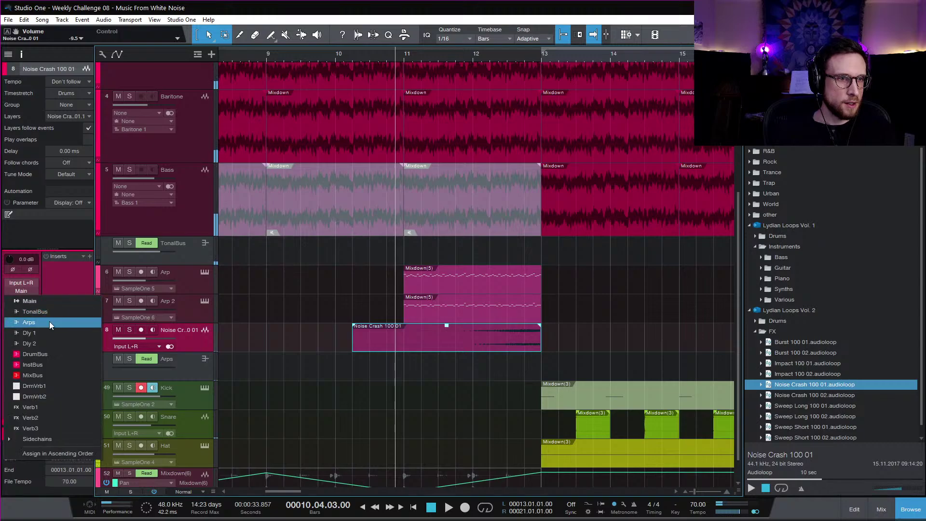
{"action": "left_click", "coordinate": [63, 364]}
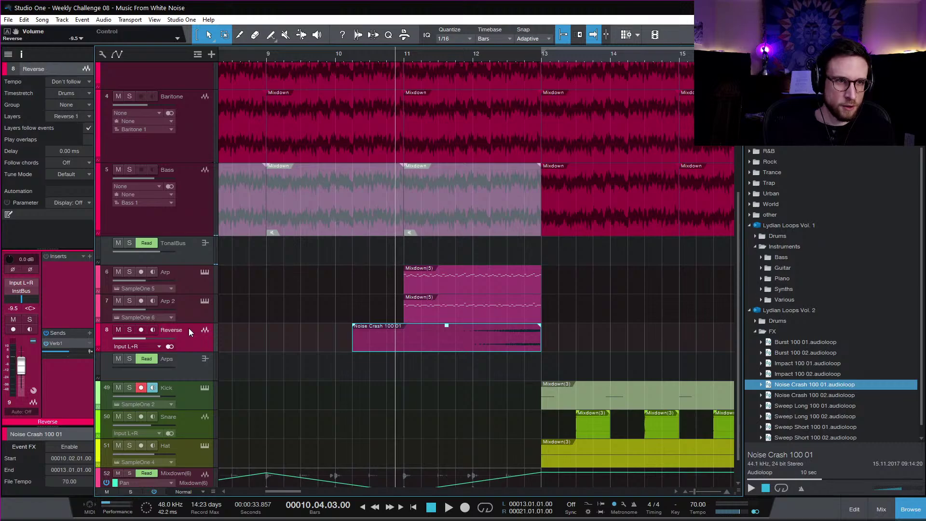
Step: Duplicate the Reverse track complete, shift the copy's event slightly later, and trim its end back to bar 13
{"action": "right_click", "coordinate": [192, 341]}
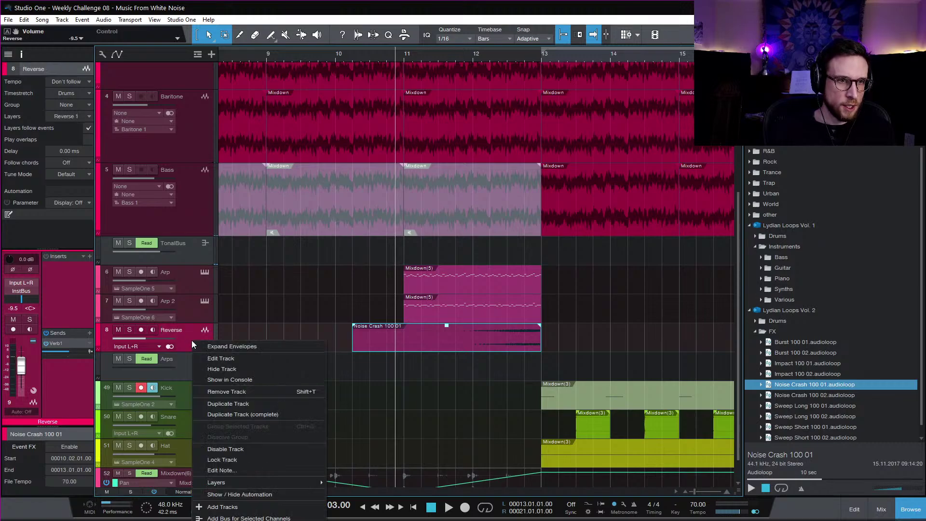
{"action": "left_click", "coordinate": [270, 416]}
{"action": "key", "text": "e"}
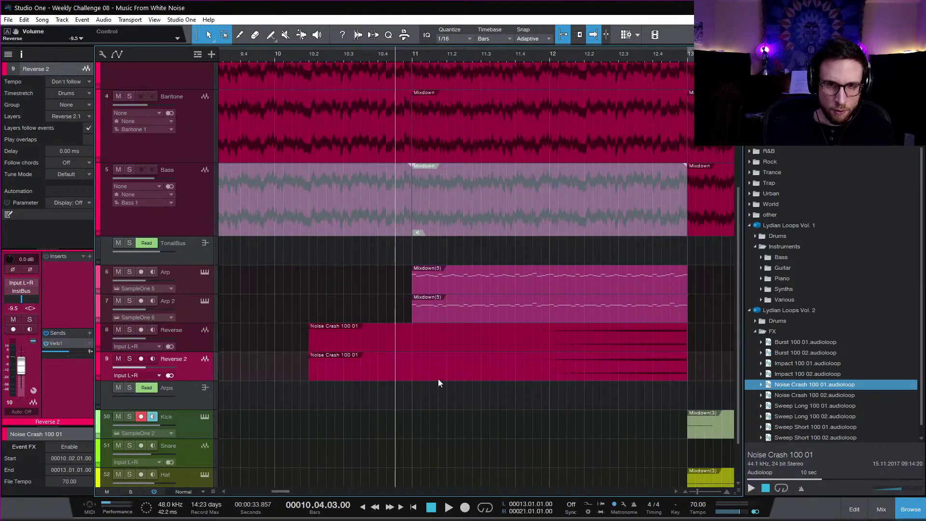
{"action": "left_click_drag", "start_coordinate": [438, 378], "coordinate": [471, 377]}
{"action": "left_click_drag", "start_coordinate": [699, 375], "coordinate": [687, 374]}
Step: Pan the Reverse track hard left and Reverse 2 hard right, and play the transition
{"action": "key", "text": "space"}
{"action": "key", "text": "space"}
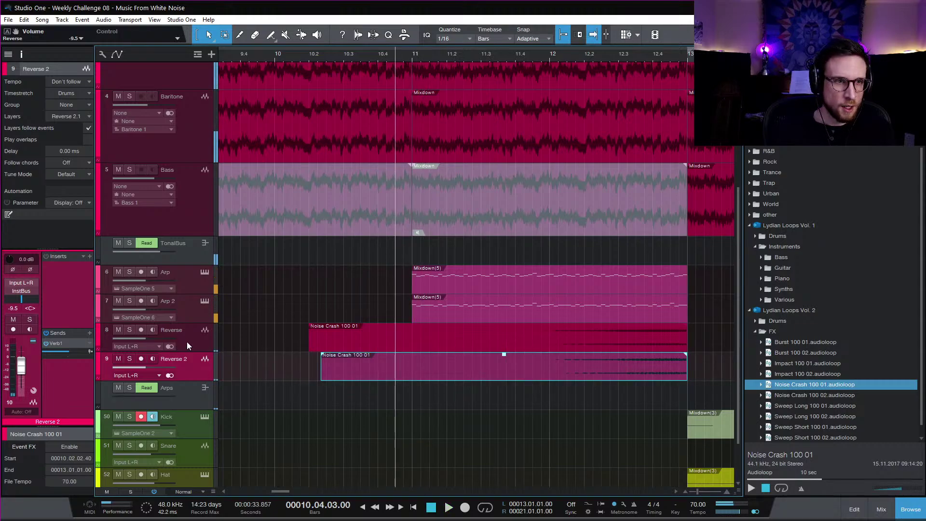
{"action": "left_click", "coordinate": [186, 341]}
{"action": "left_click", "coordinate": [175, 368]}
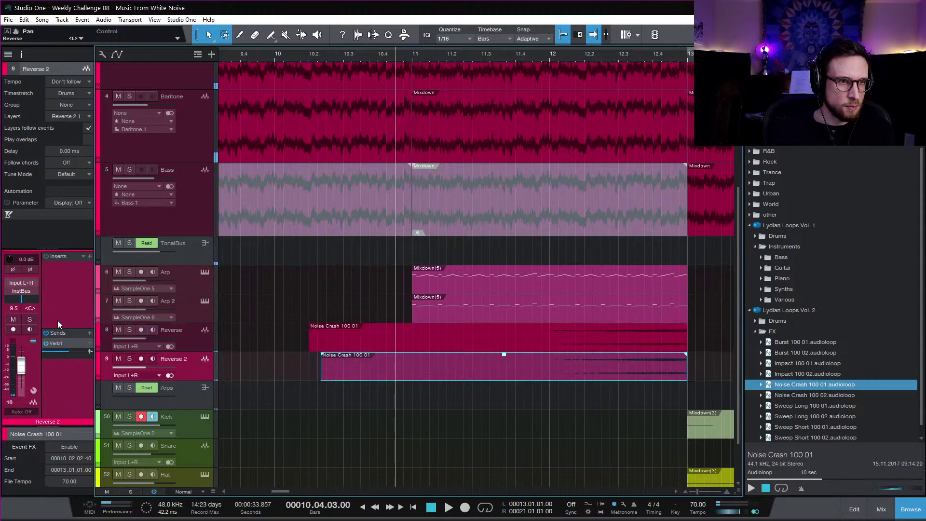
{"action": "key", "text": "space"}
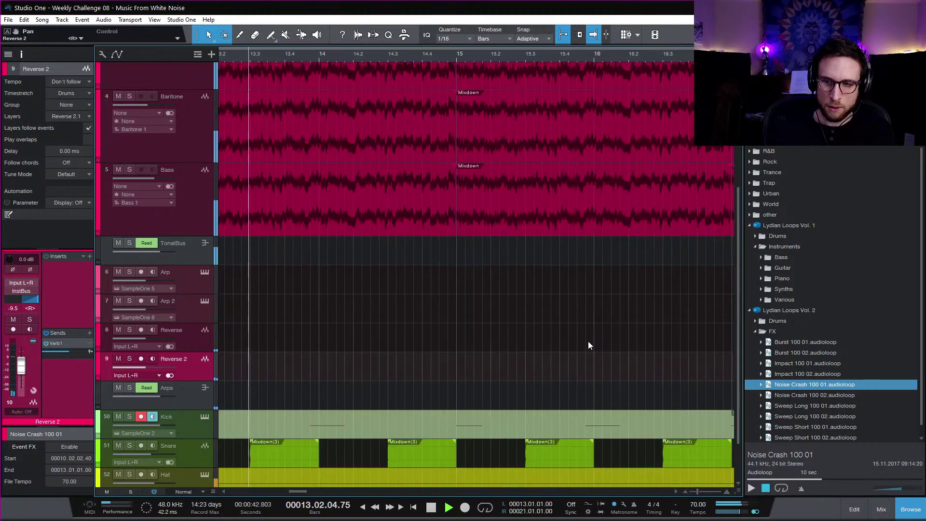
Step: Listen past the transition while viewing the whole arrangement, and restart playback from bar 3
{"action": "left_click", "coordinate": [484, 337]}
{"action": "key", "text": "w"}
{"action": "key", "text": "w"}
{"action": "key", "text": "w"}
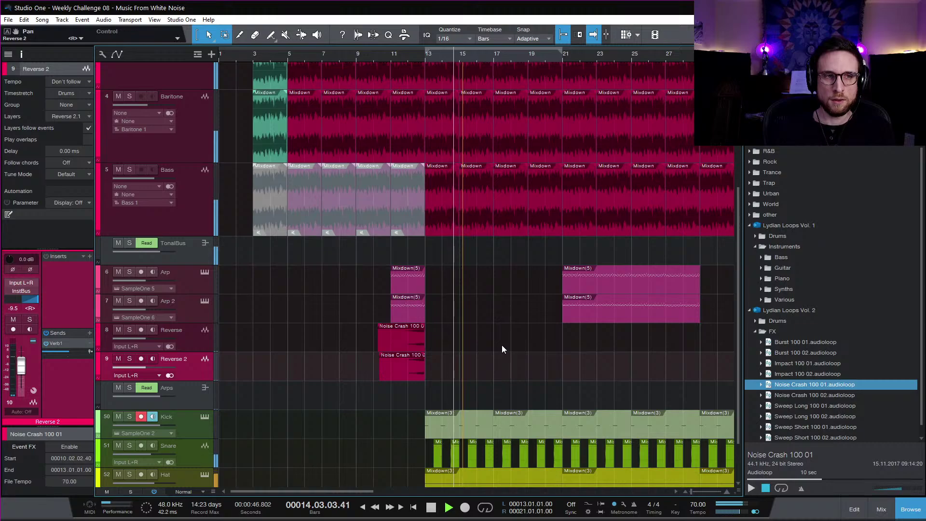
{"action": "key", "text": "w"}
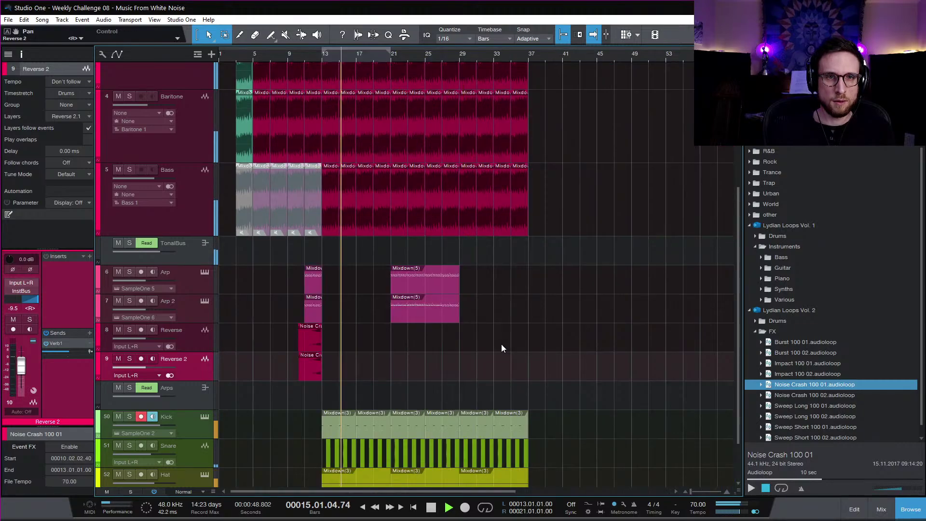
{"action": "scroll", "coordinate": [447, 367], "scroll_direction": "down", "scroll_amount": 2}
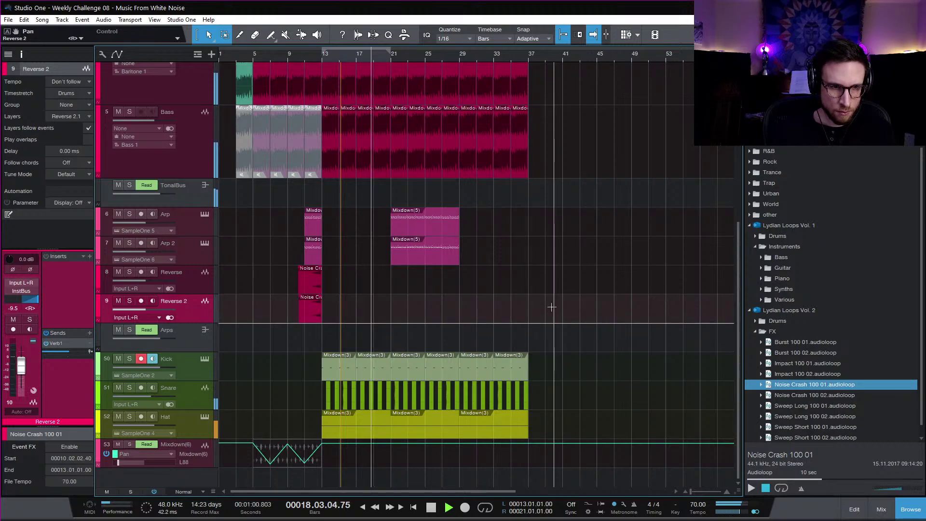
{"action": "key", "text": "space"}
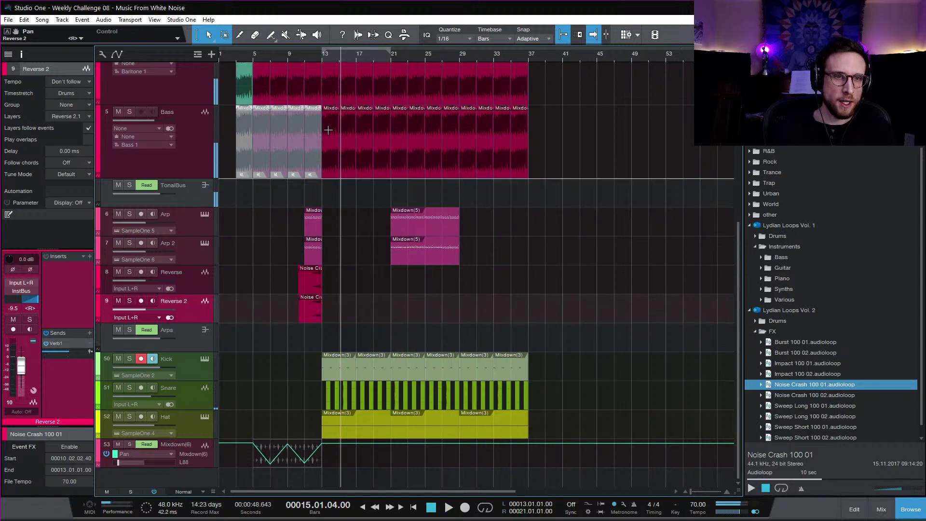
{"action": "scroll", "coordinate": [569, 312], "scroll_direction": "up", "scroll_amount": 5}
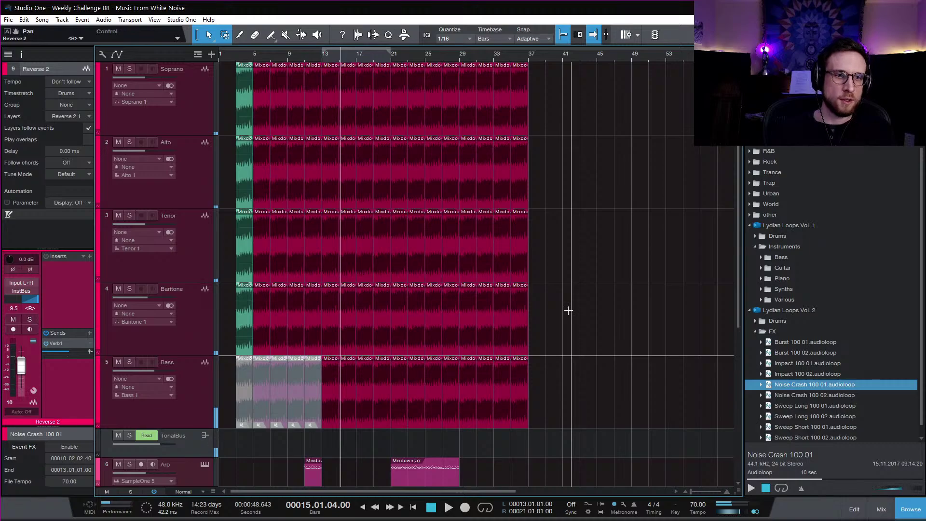
{"action": "scroll", "coordinate": [569, 311], "scroll_direction": "down", "scroll_amount": 4}
{"action": "left_click", "coordinate": [235, 57]}
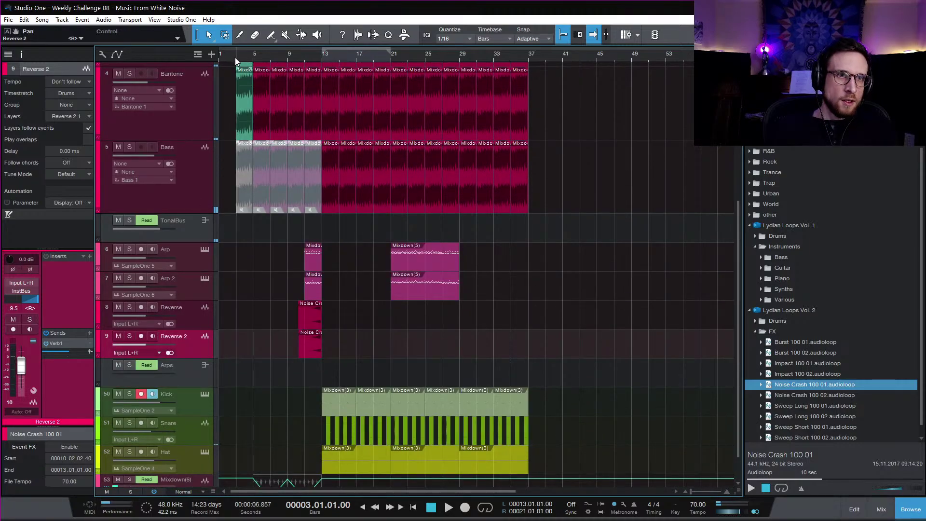
{"action": "key", "text": "space"}
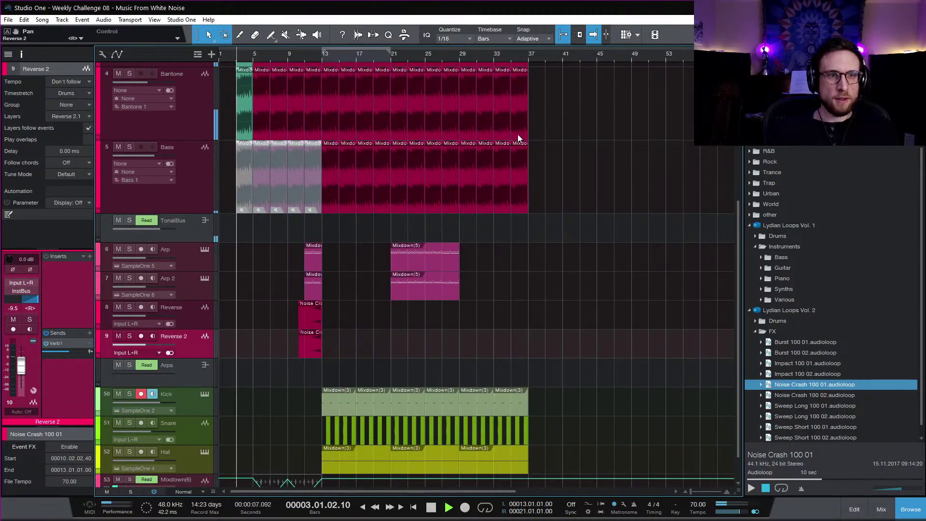
{"action": "scroll", "coordinate": [562, 155], "scroll_direction": "down", "scroll_amount": 1}
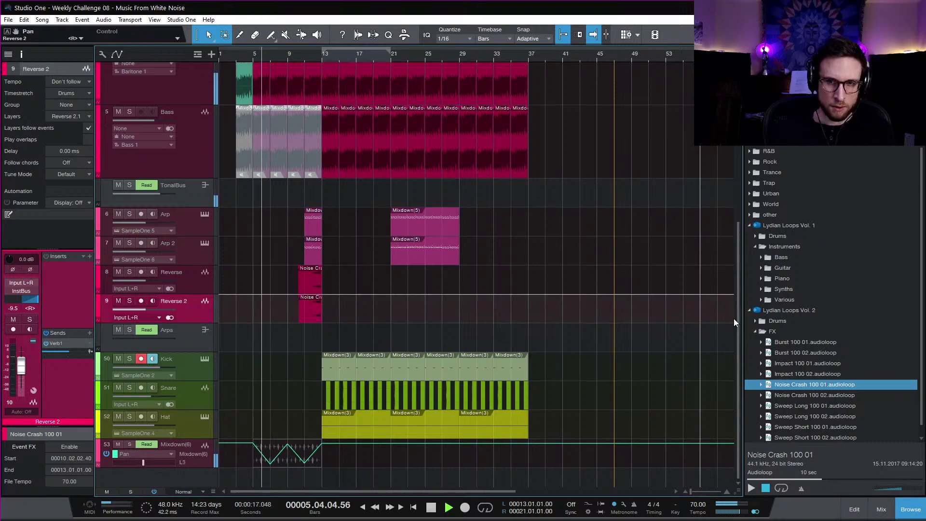
Step: Enable the Pro-Q 58 equalizer on the MixBus and add a 30 dB/oct low cut at about 20 Hz
{"action": "left_click", "coordinate": [882, 509]}
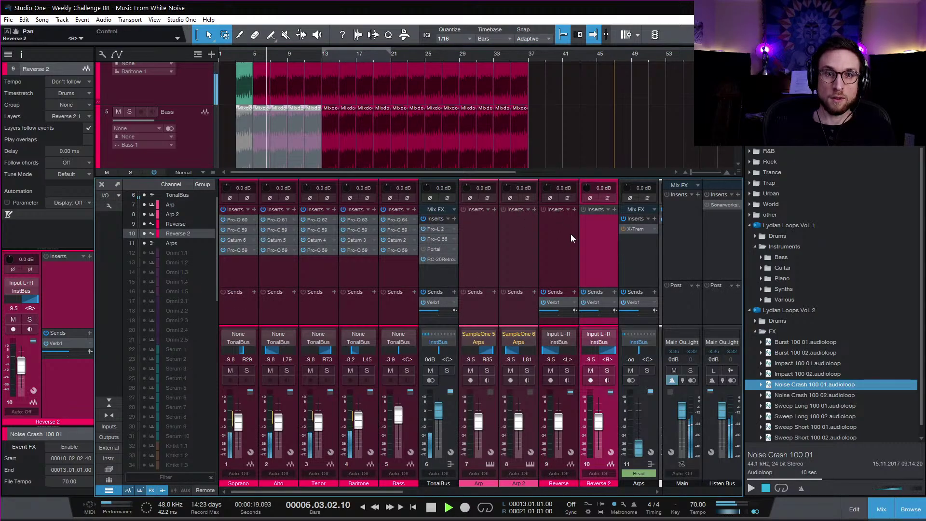
{"action": "scroll", "coordinate": [571, 234], "scroll_direction": "right", "scroll_amount": 15}
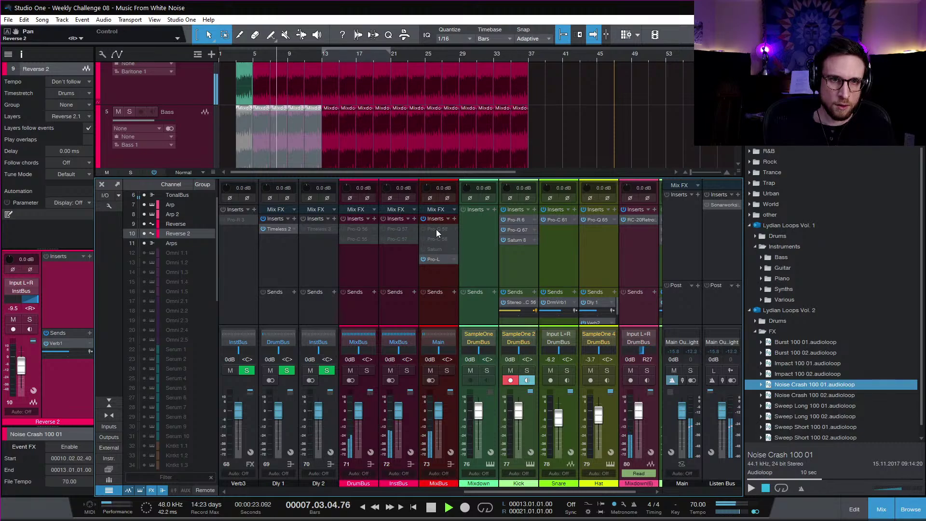
{"action": "right_click", "coordinate": [442, 227]}
{"action": "double_click", "coordinate": [441, 230]}
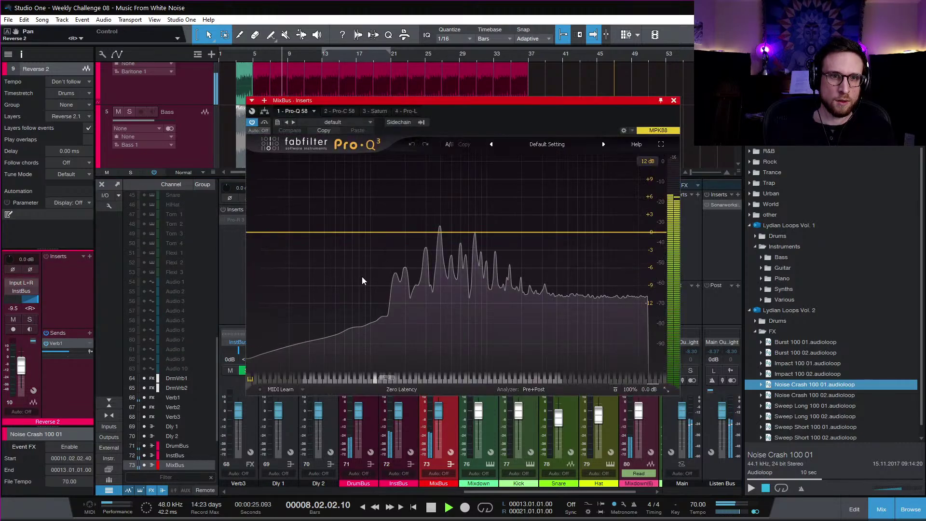
{"action": "left_click", "coordinate": [259, 233]}
{"action": "scroll", "coordinate": [258, 233], "scroll_direction": "up", "scroll_amount": 3}
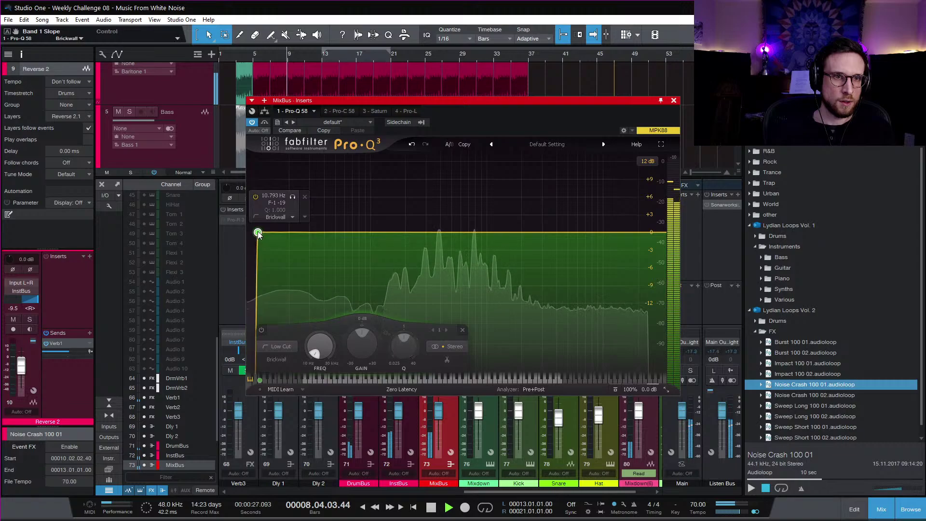
{"action": "left_click_drag", "start_coordinate": [258, 233], "coordinate": [288, 235]}
{"action": "scroll", "coordinate": [288, 234], "scroll_direction": "down", "scroll_amount": 1}
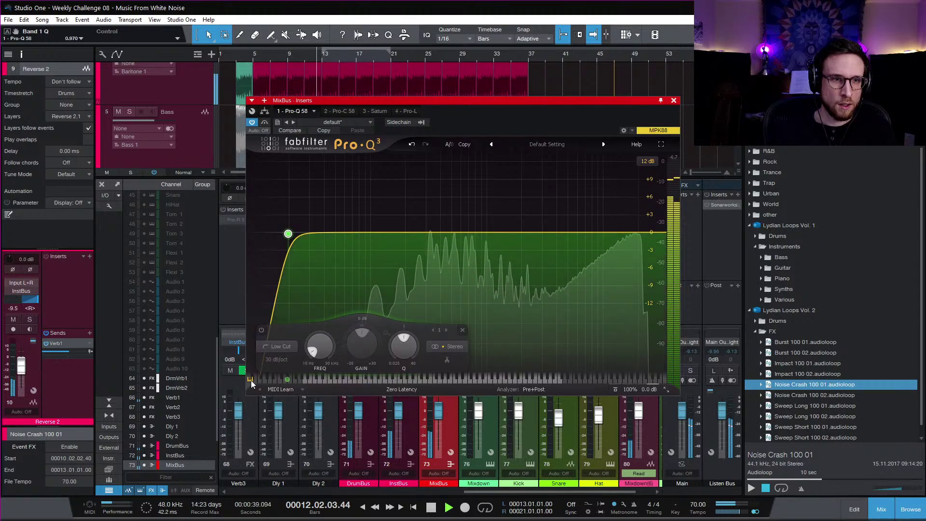
Step: Add a bell cut of about -2.6 dB at about 159 Hz to the MixBus equalizer and close it
{"action": "left_click", "coordinate": [397, 235]}
{"action": "left_click_drag", "start_coordinate": [398, 243], "coordinate": [397, 254]}
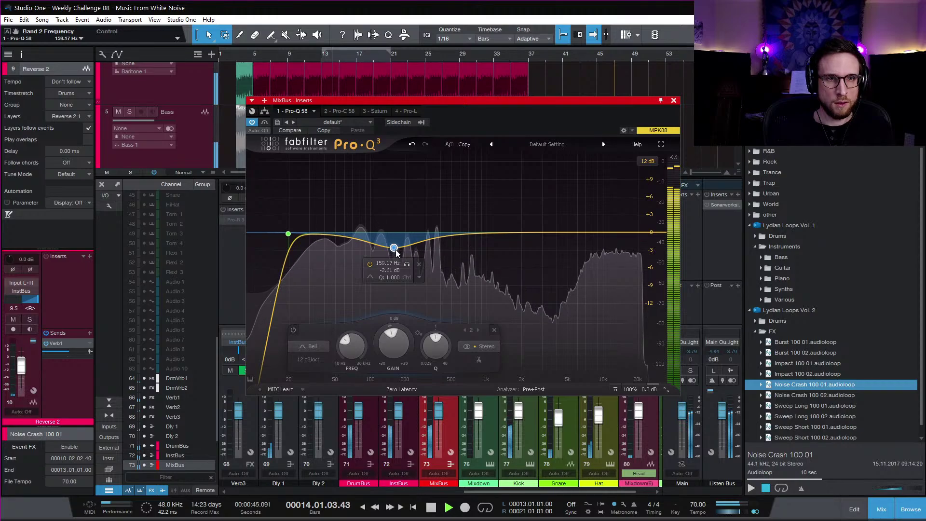
{"action": "left_click", "coordinate": [674, 100]}
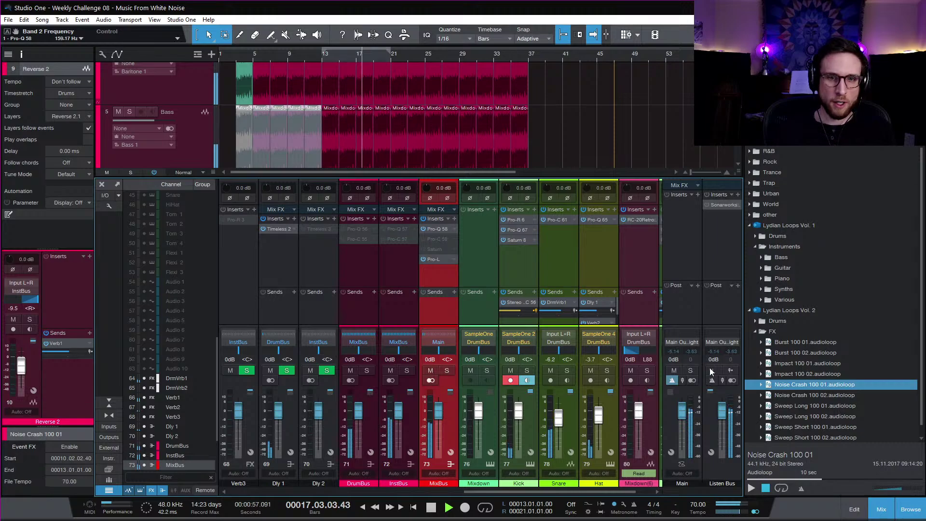
Step: Return to the full arrangement view and play the intro from bar 3
{"action": "left_click", "coordinate": [885, 509]}
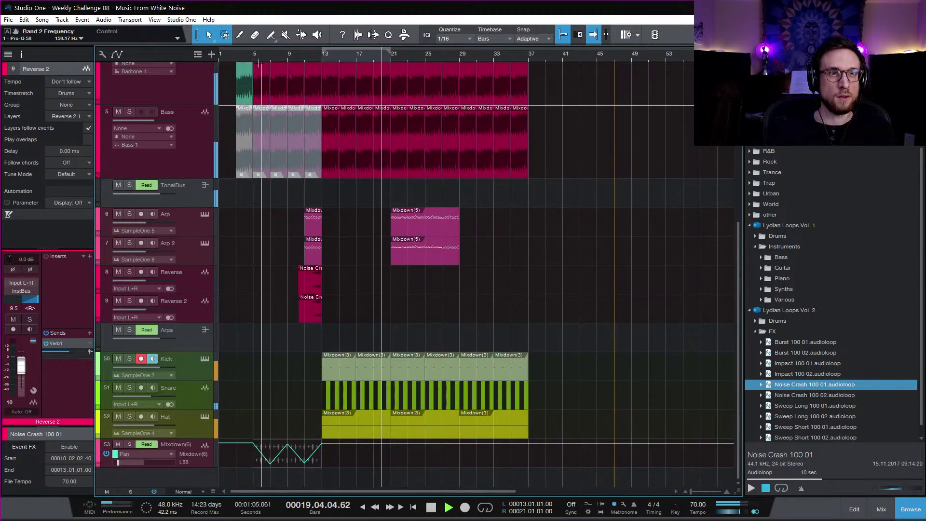
{"action": "left_click", "coordinate": [234, 54]}
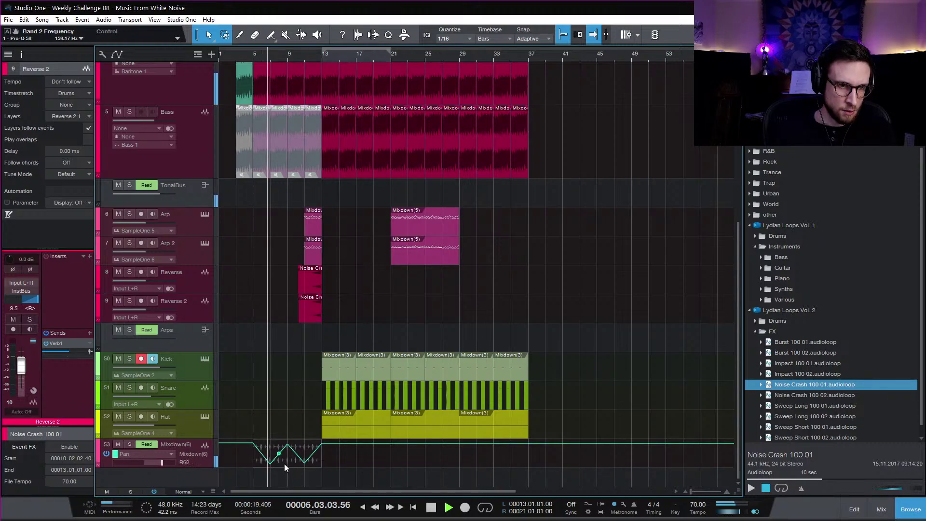
{"action": "key", "text": "space"}
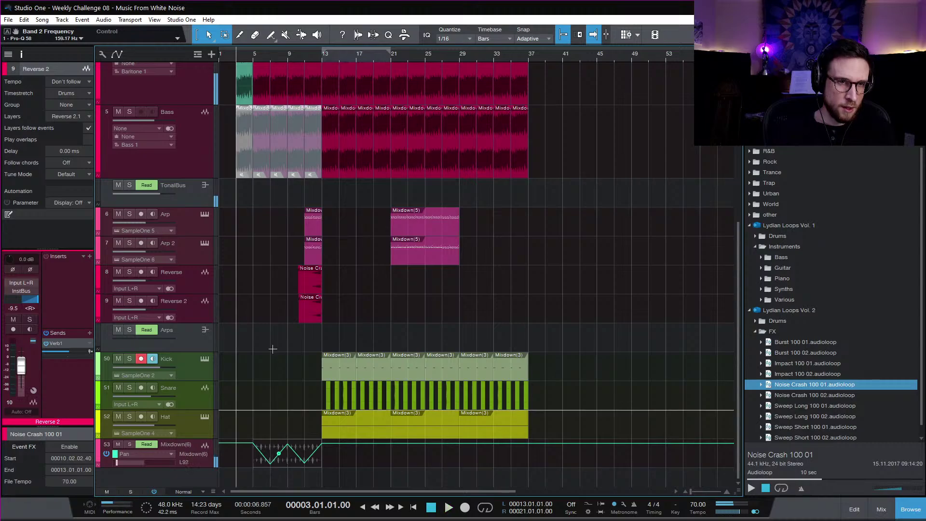
Step: Delete the Soprano, Alto, Tenor, Baritone and Bass events between bars 7 and 13
{"action": "scroll", "coordinate": [271, 225], "scroll_direction": "up", "scroll_amount": 6}
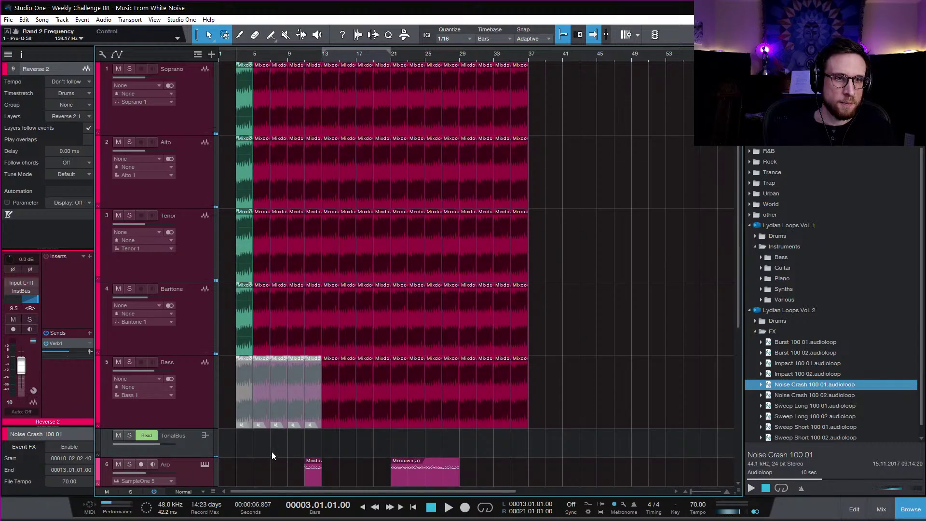
{"action": "left_click_drag", "start_coordinate": [271, 452], "coordinate": [323, 1]}
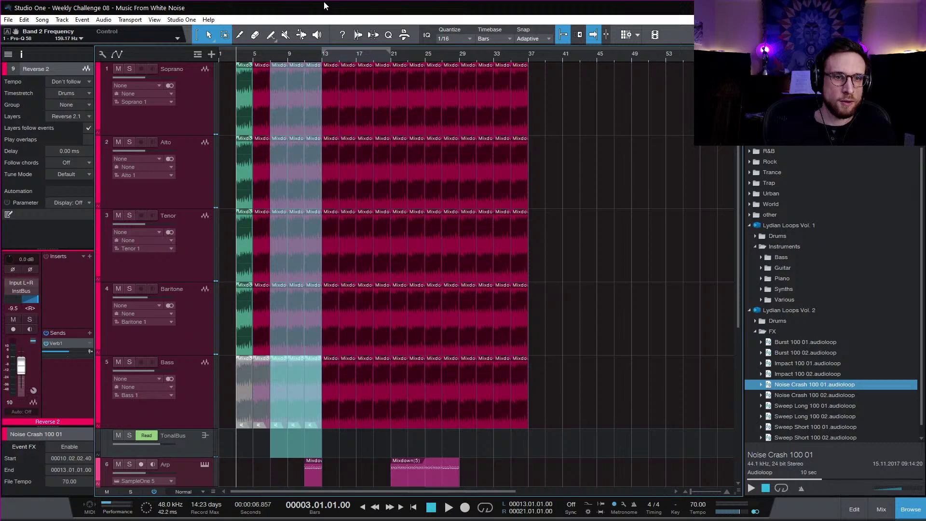
{"action": "key", "text": "Delete"}
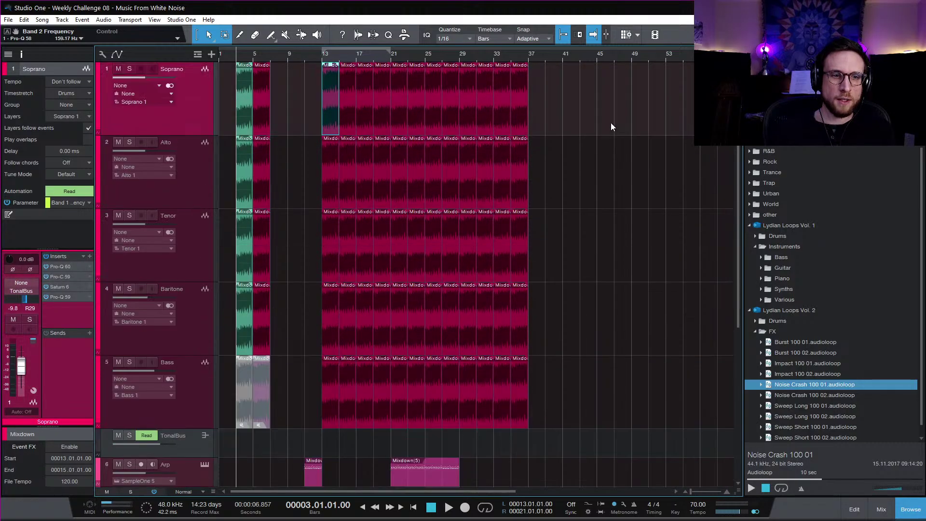
Step: Delete the Arp and Arp 2 events that lead into bar 13
{"action": "scroll", "coordinate": [605, 126], "scroll_direction": "down", "scroll_amount": 3}
{"action": "left_click_drag", "start_coordinate": [336, 361], "coordinate": [311, 395]}
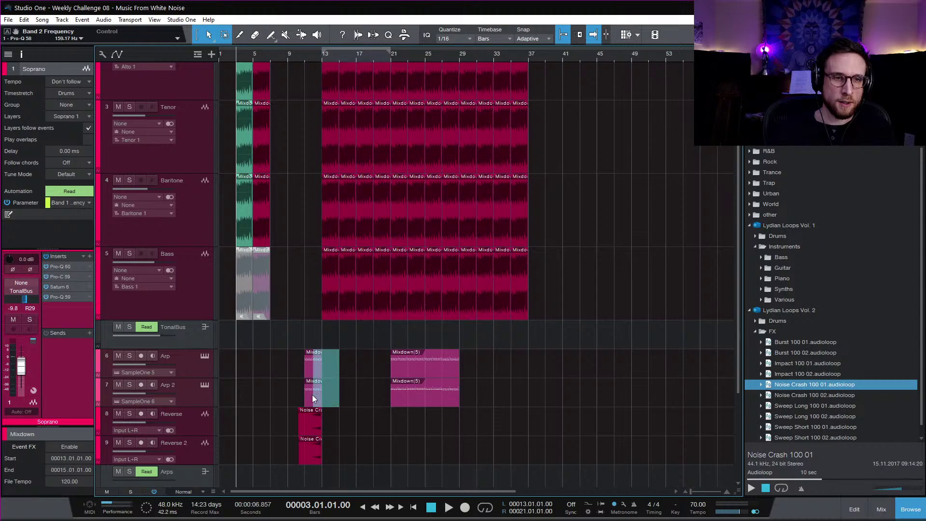
{"action": "key", "text": "Delete"}
Step: Select all voice, arp and drum events from bar 13 onward plus both reversed crashes, and move them so the section starts at bar 7
{"action": "scroll", "coordinate": [491, 257], "scroll_direction": "up", "scroll_amount": 3}
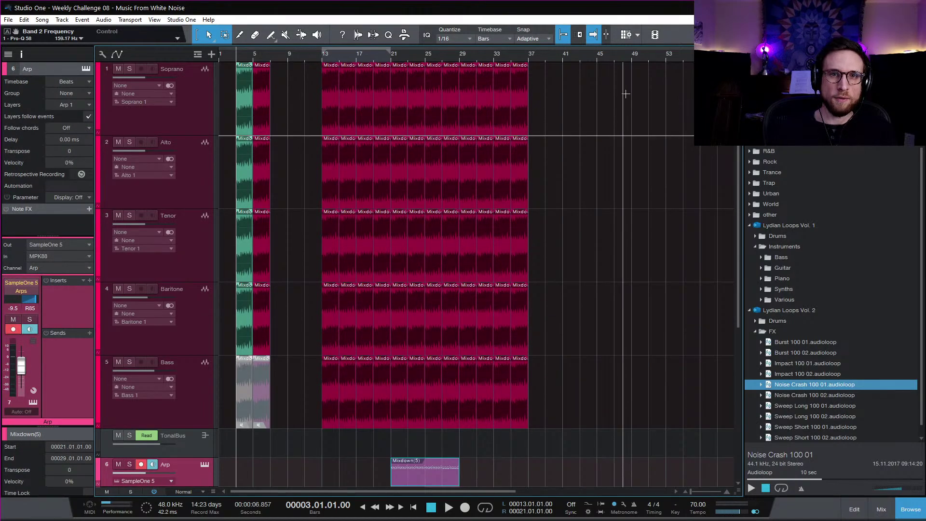
{"action": "left_click_drag", "start_coordinate": [651, 105], "coordinate": [322, 487]}
{"action": "left_click_drag", "start_coordinate": [341, 320], "coordinate": [288, 265]}
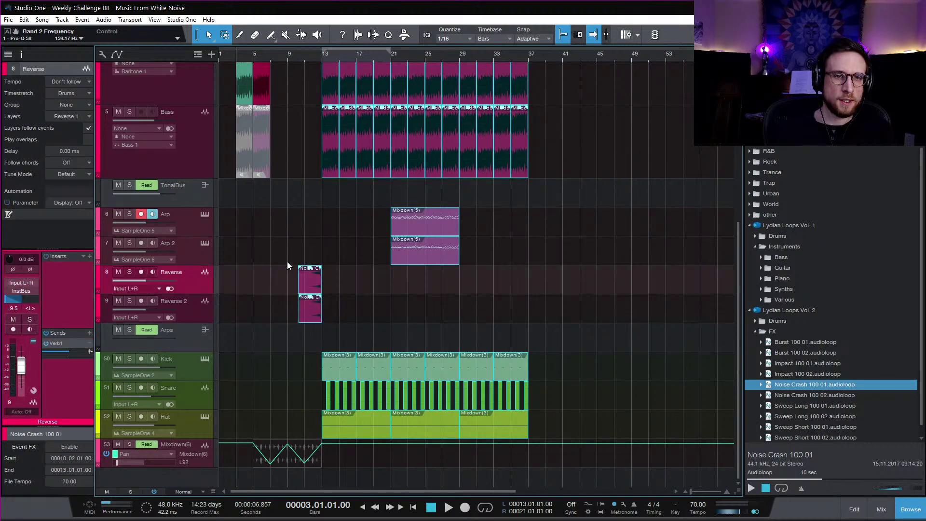
{"action": "left_click_drag", "start_coordinate": [370, 432], "coordinate": [321, 425]}
Step: Show the track automation and move the drop in the TonalBus Magnitude envelope to bar 7
{"action": "key", "text": "a"}
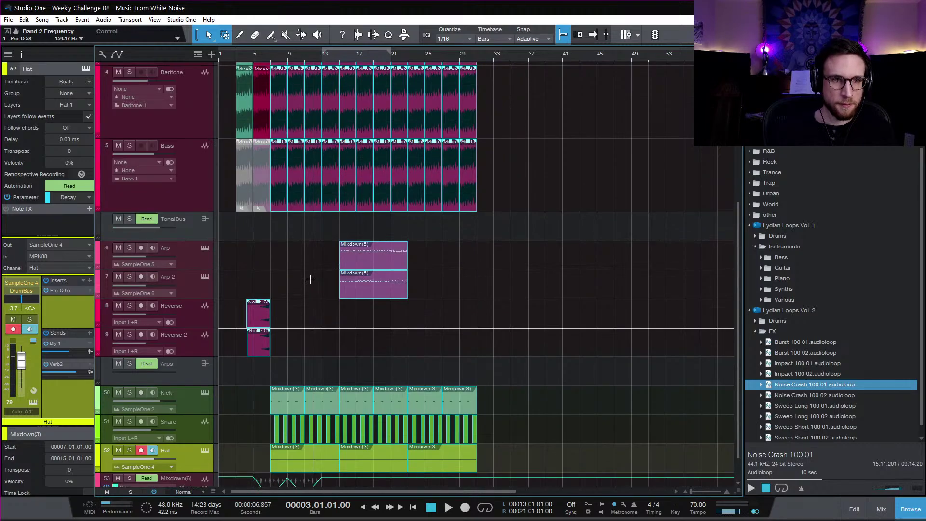
{"action": "left_click_drag", "start_coordinate": [355, 225], "coordinate": [266, 244]}
{"action": "left_click", "coordinate": [323, 239]}
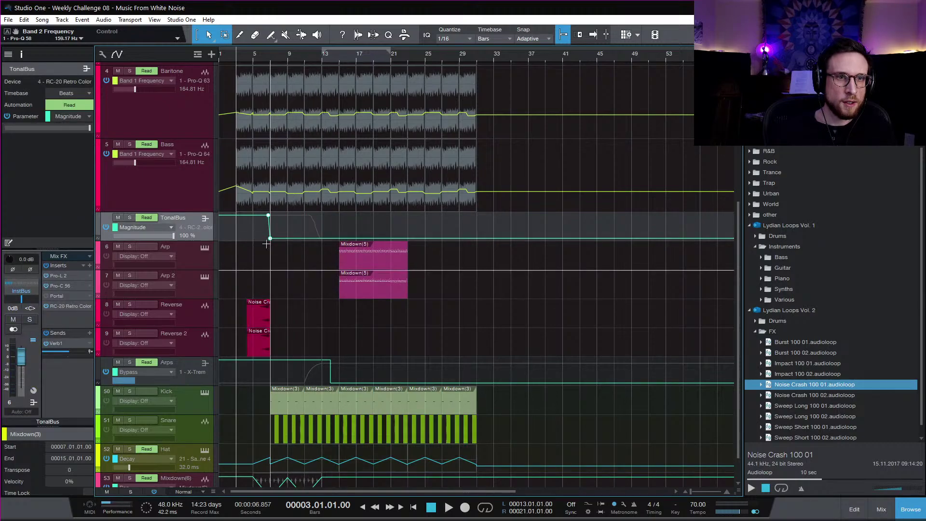
Step: Play the song, return to the event view, shorten the Mixdown(6) event to end at bar 7, and save
{"action": "left_click", "coordinate": [254, 57]}
{"action": "key", "text": "space"}
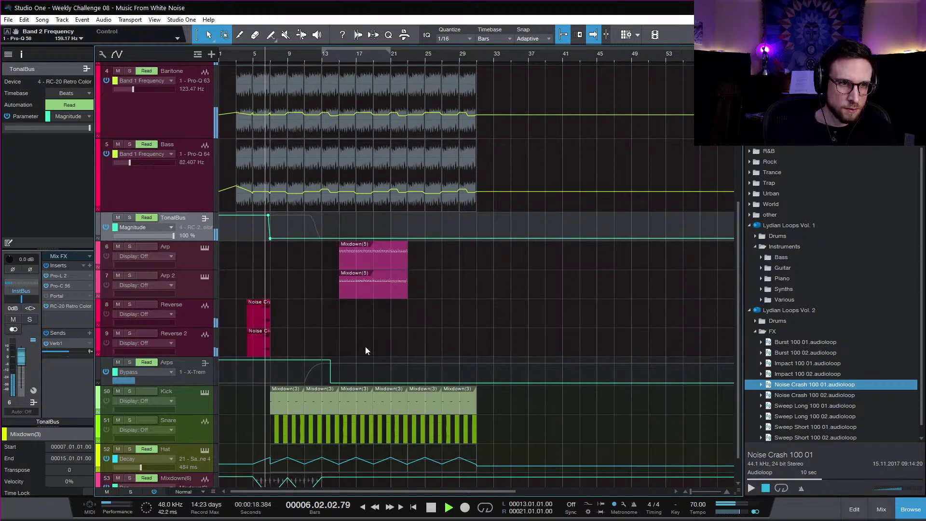
{"action": "scroll", "coordinate": [363, 344], "scroll_direction": "down", "scroll_amount": 1}
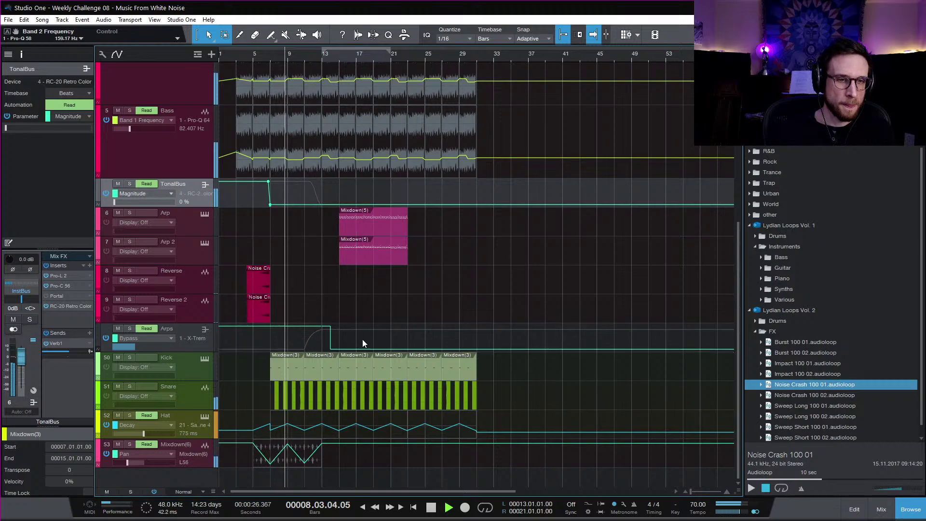
{"action": "key", "text": "a"}
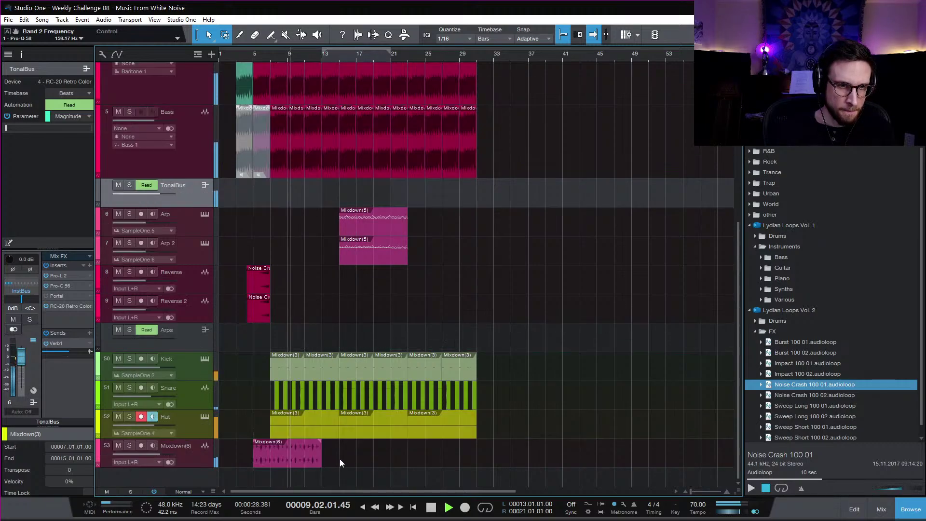
{"action": "left_click_drag", "start_coordinate": [321, 461], "coordinate": [272, 467]}
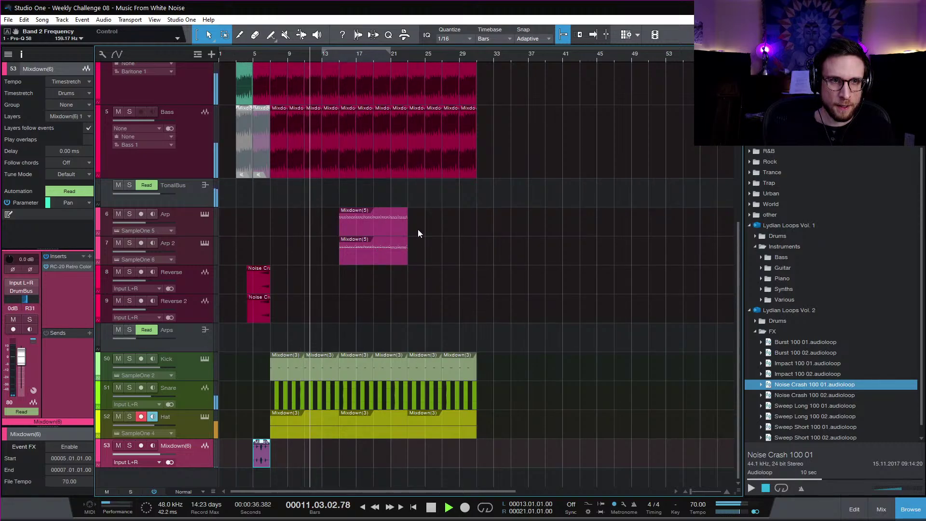
{"action": "left_click", "coordinate": [500, 317]}
{"action": "key", "text": "ctrl+s"}
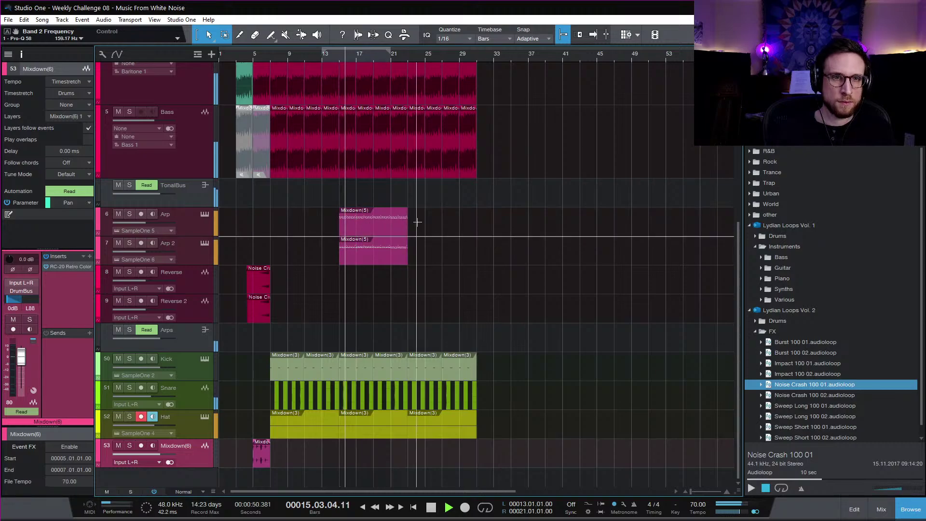
Step: Raise the Arps bus's Verb1 send level to +1.1 in the mixer, restore the full arrangement view and save the song
{"action": "left_click_drag", "start_coordinate": [423, 226], "coordinate": [357, 242]}
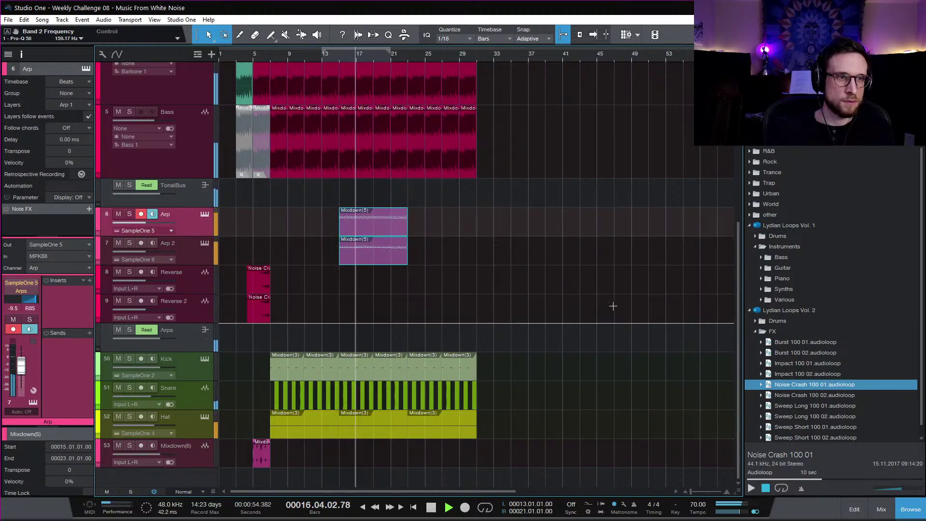
{"action": "left_click", "coordinate": [881, 509]}
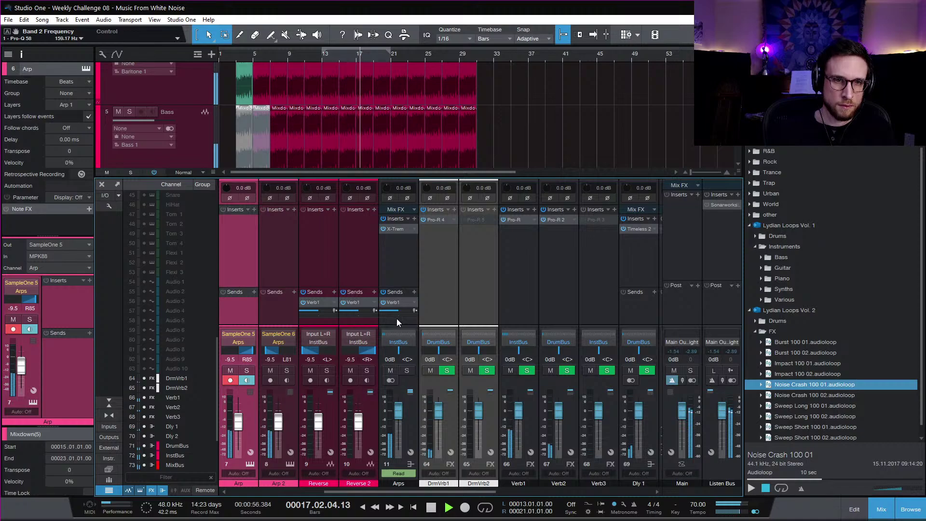
{"action": "left_click_drag", "start_coordinate": [399, 312], "coordinate": [407, 317]}
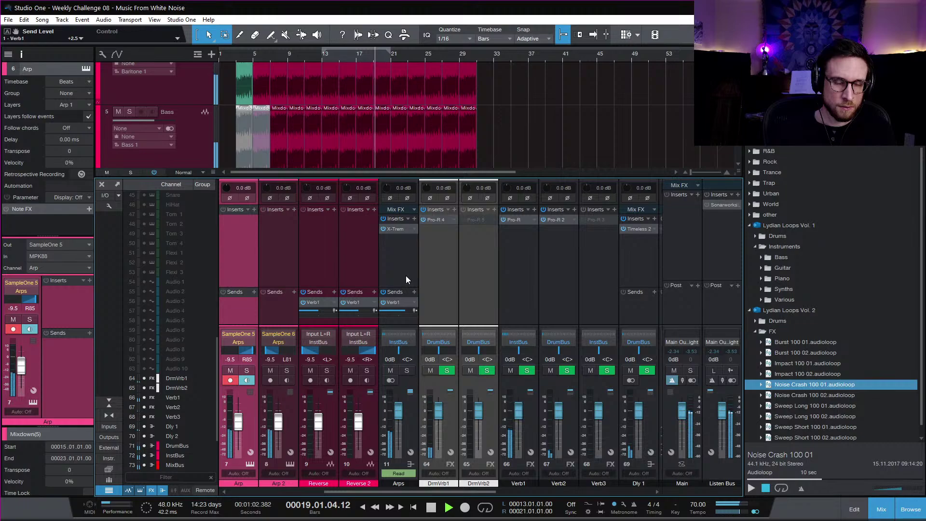
{"action": "left_click_drag", "start_coordinate": [410, 310], "coordinate": [403, 314]}
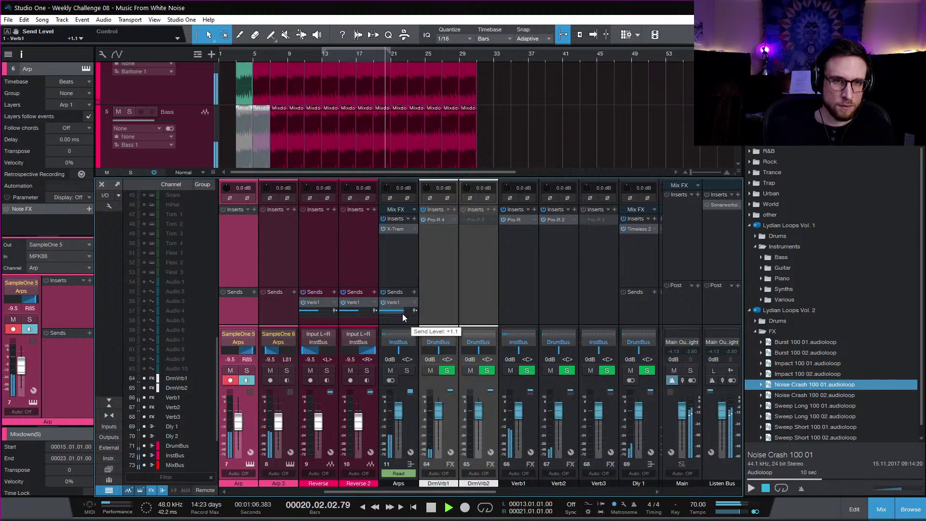
{"action": "left_click", "coordinate": [882, 509]}
{"action": "left_click", "coordinate": [911, 509]}
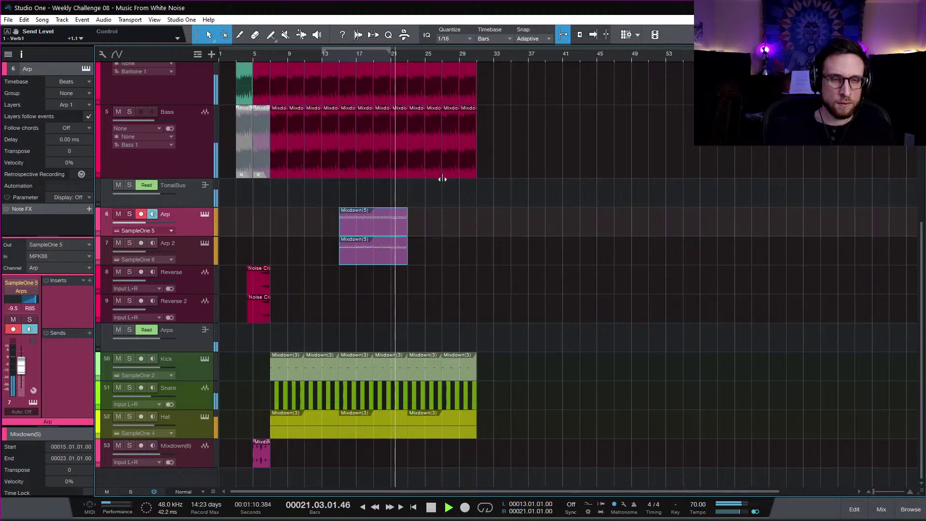
{"action": "key", "text": "ctrl+s"}
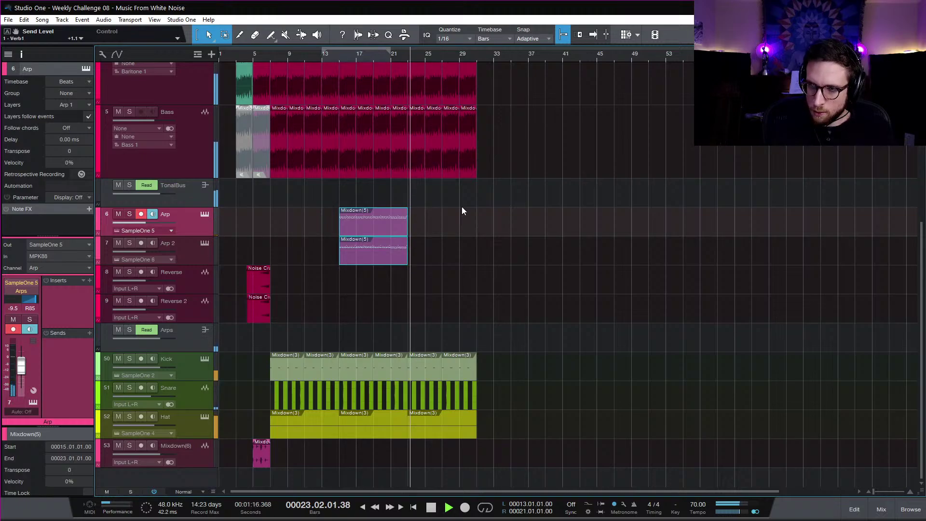
Step: Play the song from bar 3 and review the intro, the drum entry and the voice tracks' frequency automation
{"action": "left_click", "coordinate": [442, 233]}
{"action": "key", "text": "space"}
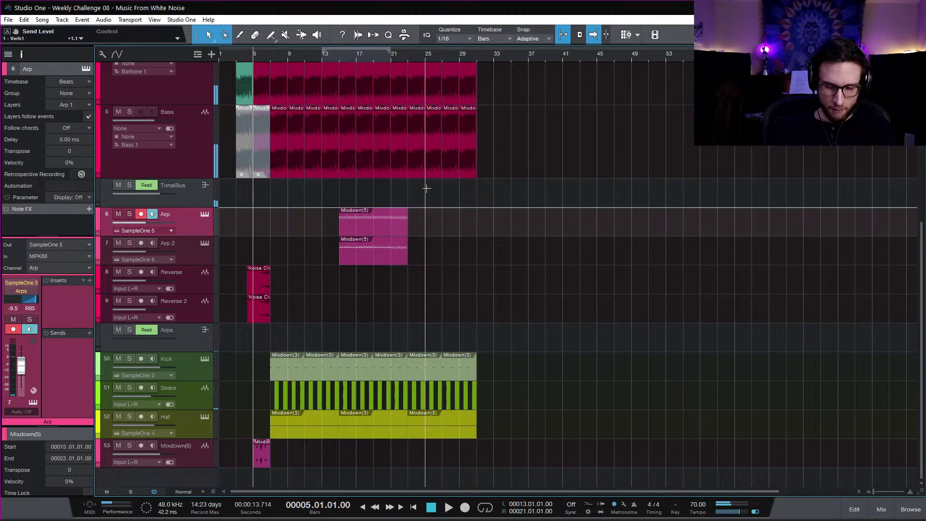
{"action": "left_click", "coordinate": [389, 239]}
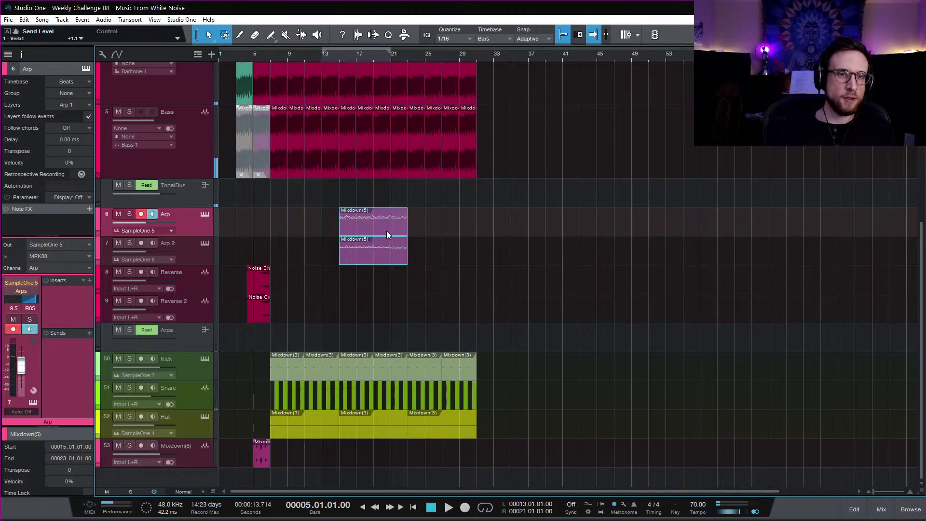
{"action": "left_click", "coordinate": [338, 60]}
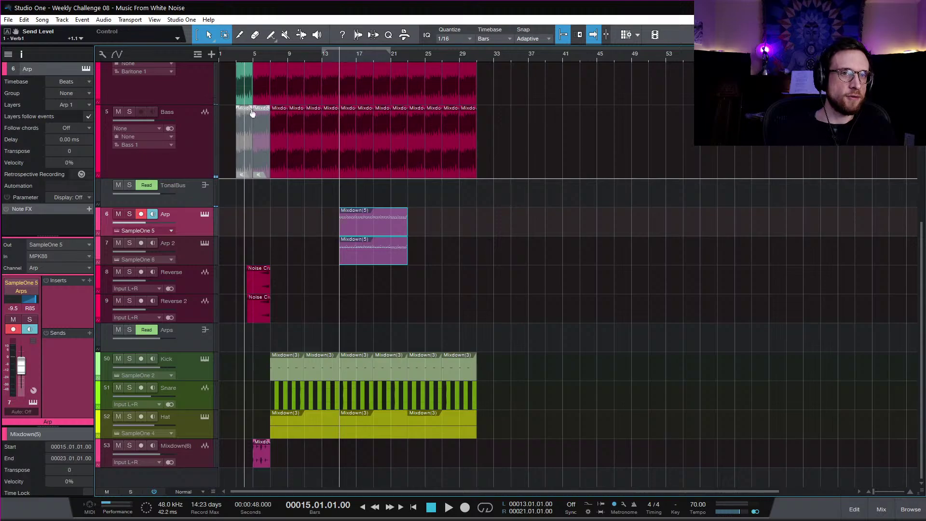
{"action": "scroll", "coordinate": [253, 113], "scroll_direction": "up", "scroll_amount": 5}
{"action": "scroll", "coordinate": [298, 181], "scroll_direction": "down", "scroll_amount": 5}
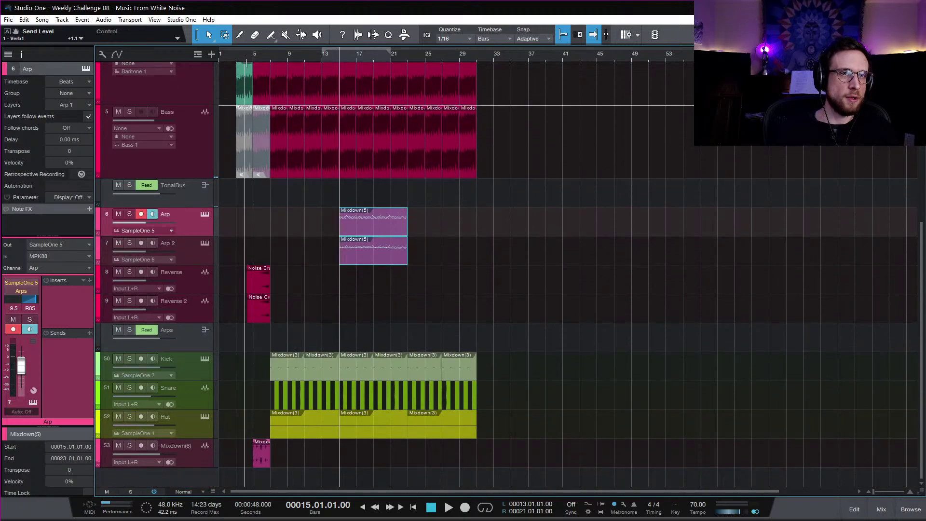
{"action": "left_click", "coordinate": [236, 56]}
{"action": "key", "text": "space"}
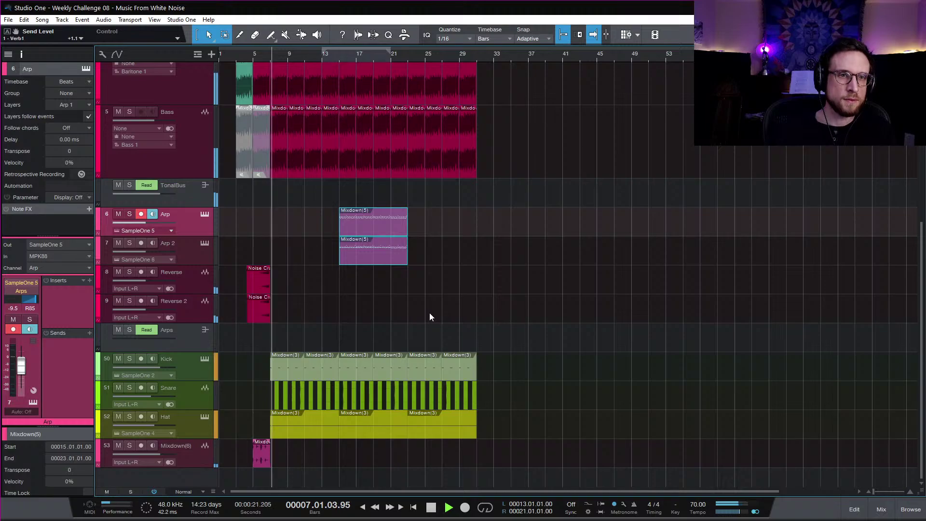
{"action": "scroll", "coordinate": [459, 329], "scroll_direction": "up", "scroll_amount": 5}
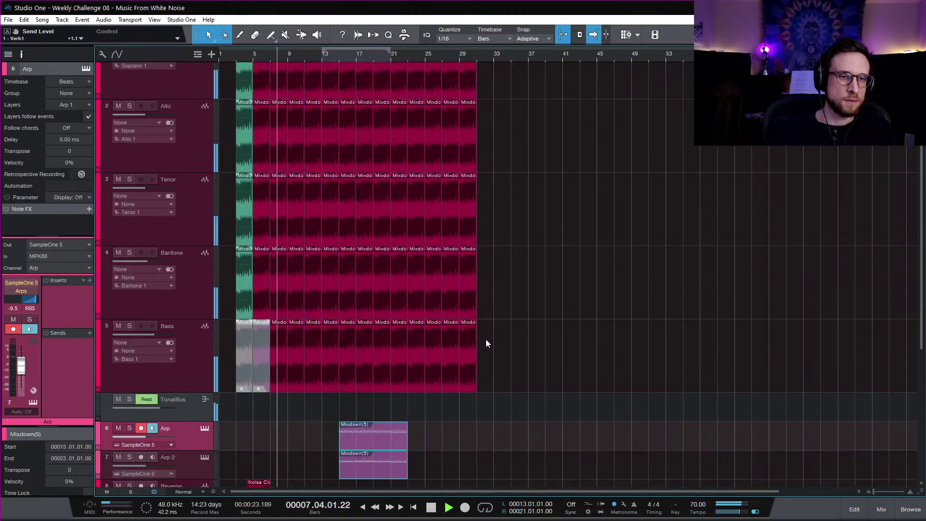
{"action": "left_click", "coordinate": [530, 334]}
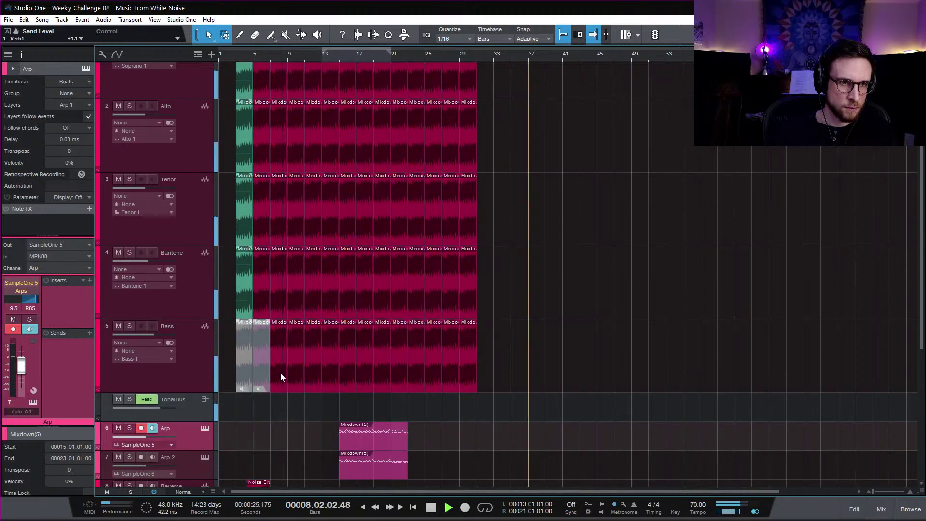
{"action": "key", "text": "a"}
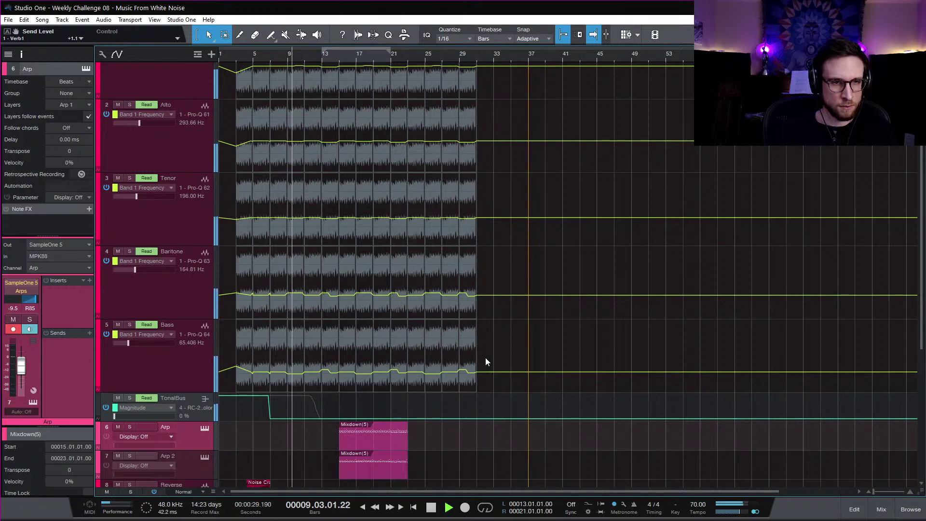
{"action": "key", "text": "a"}
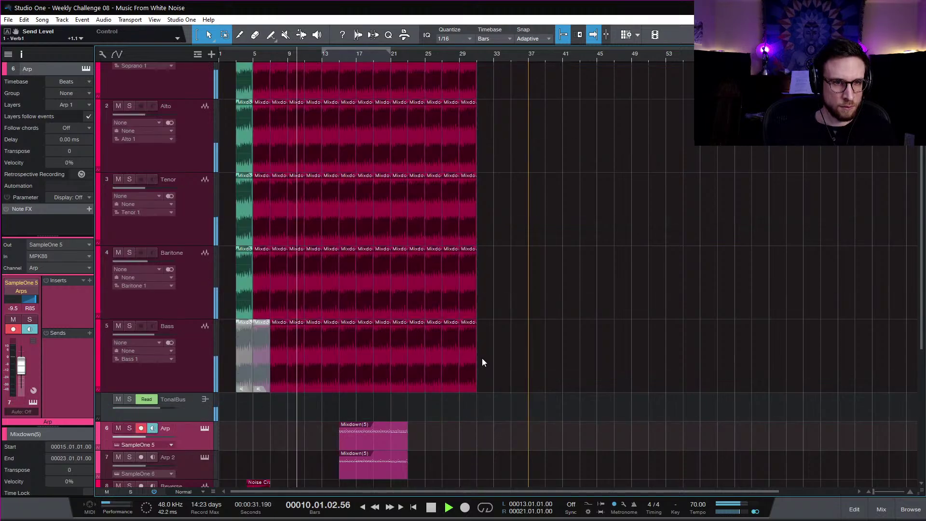
{"action": "scroll", "coordinate": [482, 358], "scroll_direction": "down", "scroll_amount": 3}
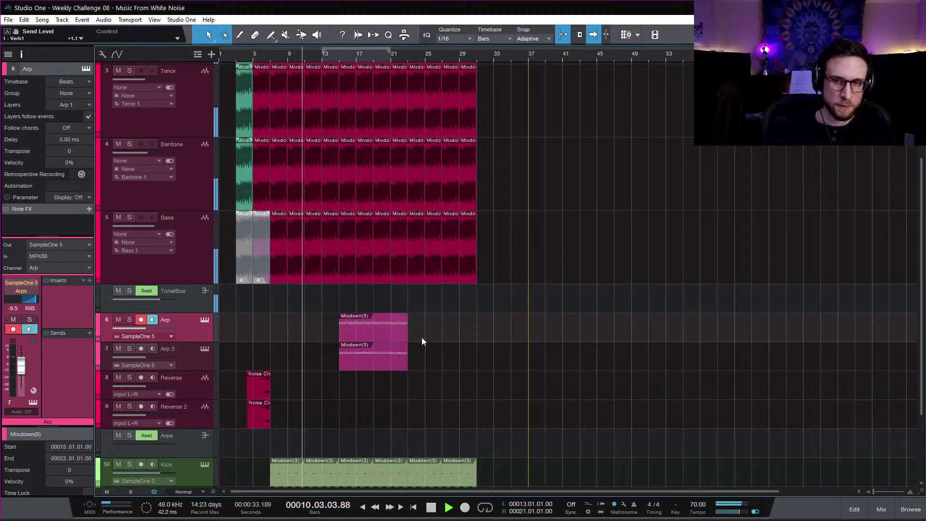
Step: Move the Arp and Arp 2 events to start at bar 7 and duplicate them so a second pair starts at bar 15
{"action": "left_click_drag", "start_coordinate": [422, 339], "coordinate": [376, 364]}
{"action": "scroll", "coordinate": [392, 372], "scroll_direction": "down", "scroll_amount": 3}
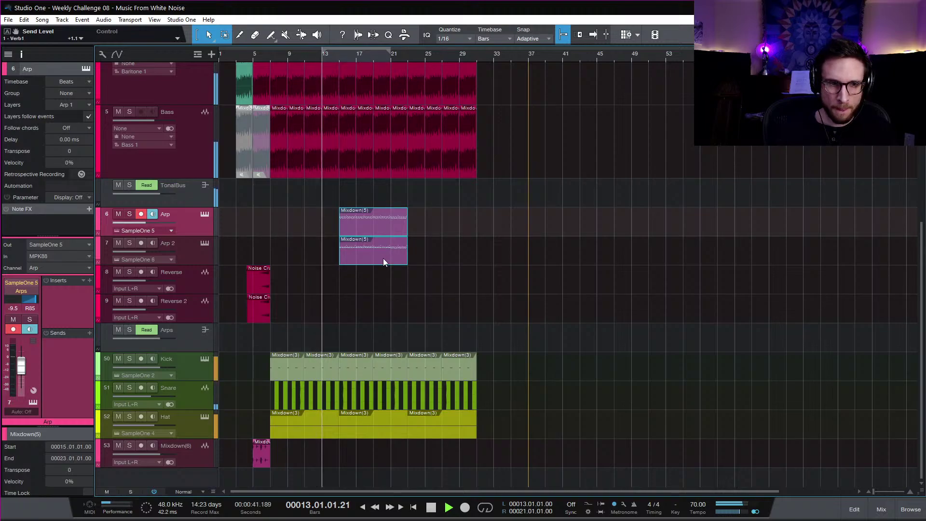
{"action": "left_click_drag", "start_coordinate": [384, 259], "coordinate": [314, 263]}
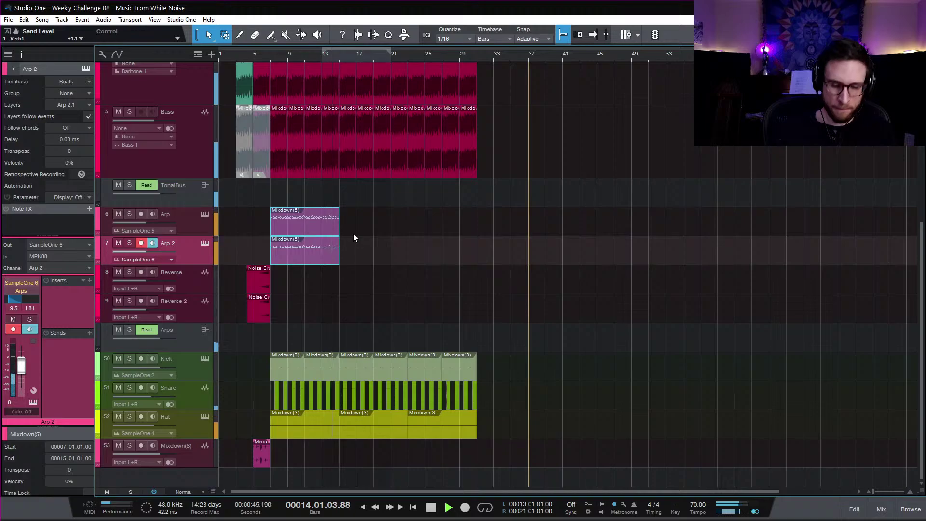
{"action": "key", "text": "d"}
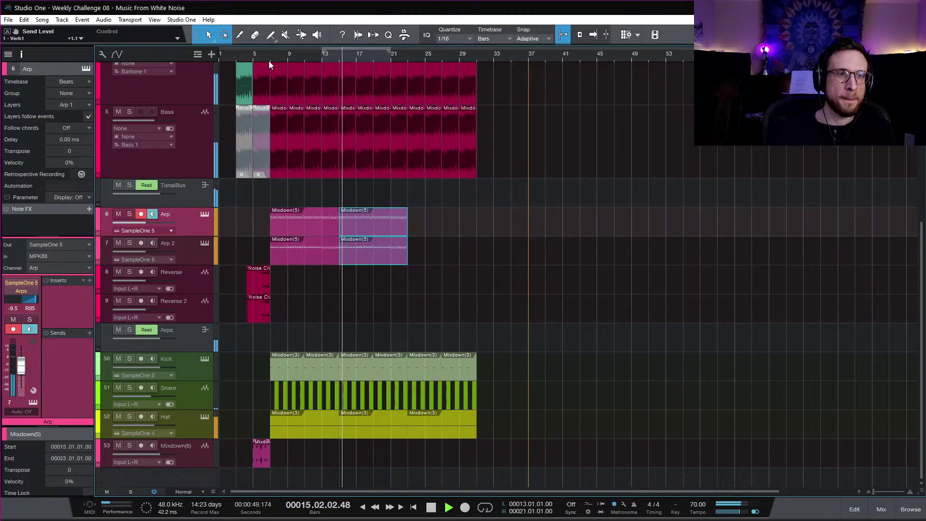
Step: Show the track automation and move the drop in the Arps X-Trem Bypass envelope to bar 8
{"action": "key", "text": "a"}
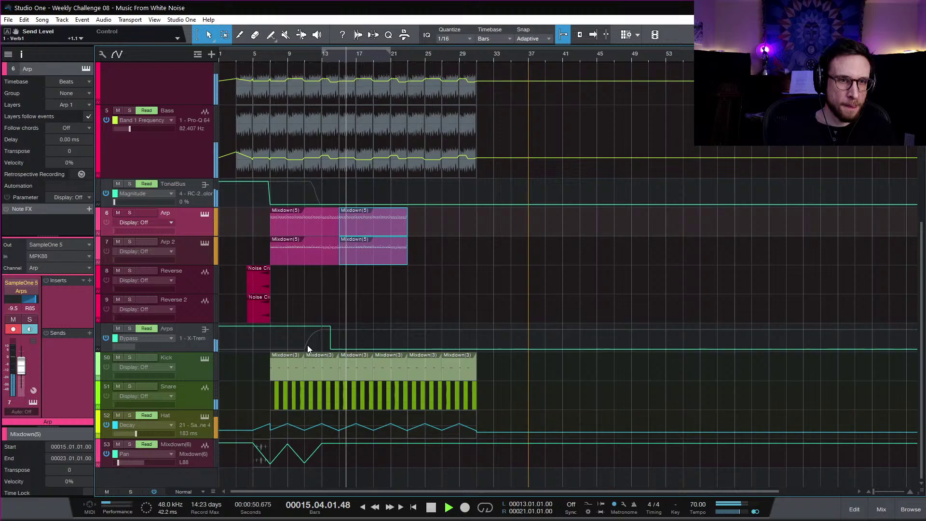
{"action": "left_click", "coordinate": [367, 343]}
{"action": "left_click_drag", "start_coordinate": [331, 349], "coordinate": [279, 356]}
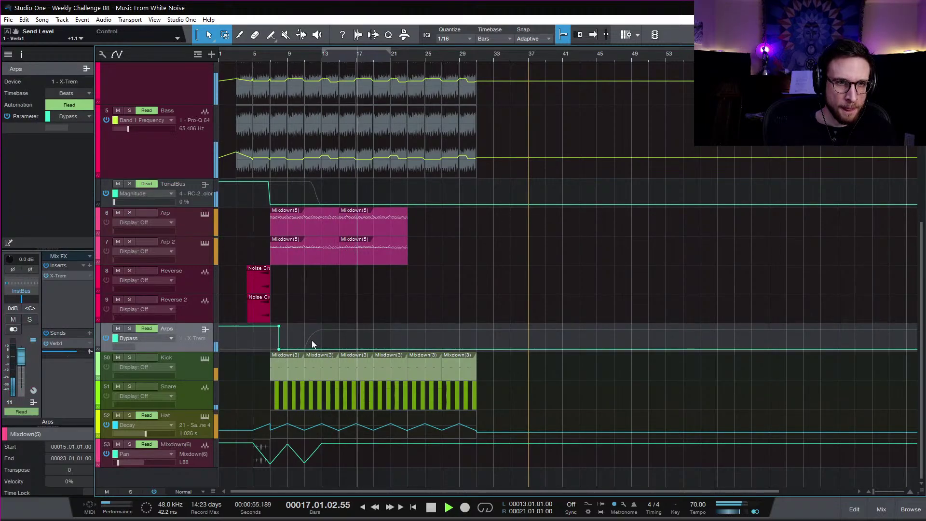
{"action": "key", "text": "a"}
{"action": "key", "text": "a"}
{"action": "key", "text": "space"}
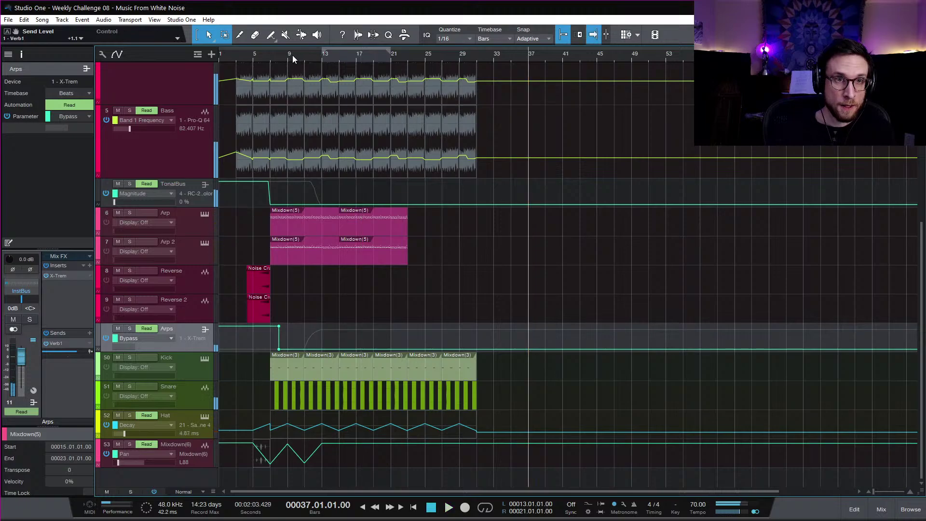
Step: Display the Arps bus's Volume automation and shift its curved fade-in so it rises from bar 9 to bar 11
{"action": "left_click", "coordinate": [292, 55]}
{"action": "key", "text": "space"}
{"action": "key", "text": "e"}
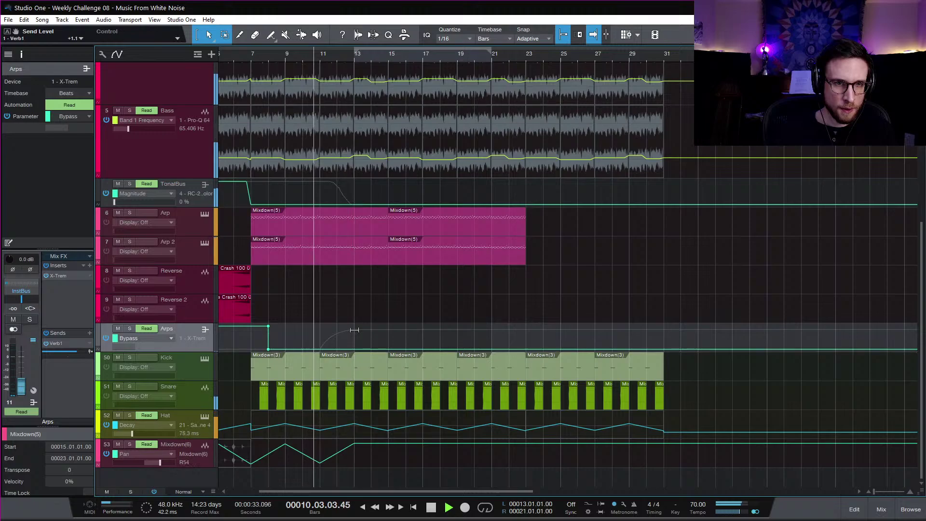
{"action": "left_click", "coordinate": [163, 339]}
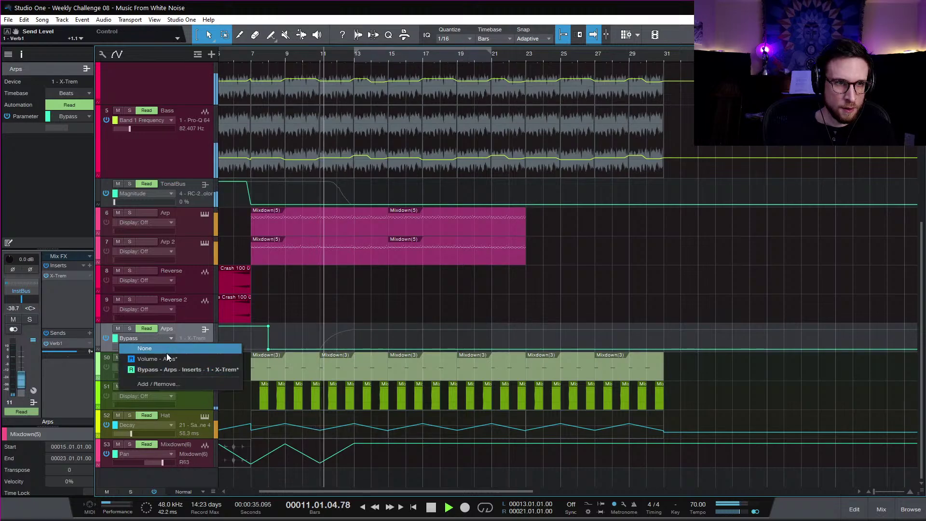
{"action": "left_click", "coordinate": [173, 362]}
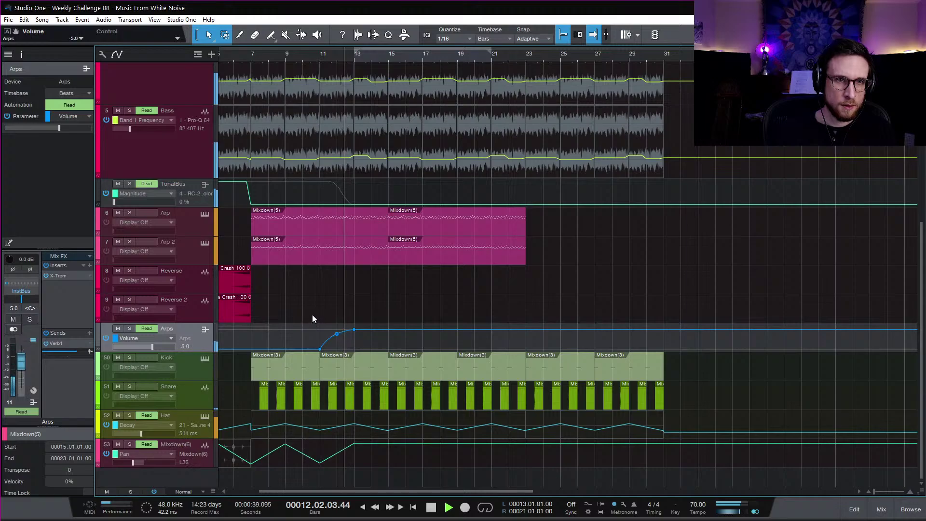
{"action": "mouse_move", "coordinate": [313, 318]}
{"action": "left_mouse_down"}
{"action": "mouse_move", "coordinate": [358, 344]}
{"action": "mouse_move", "coordinate": [355, 331]}
{"action": "mouse_move", "coordinate": [320, 332]}
{"action": "left_mouse_up"}
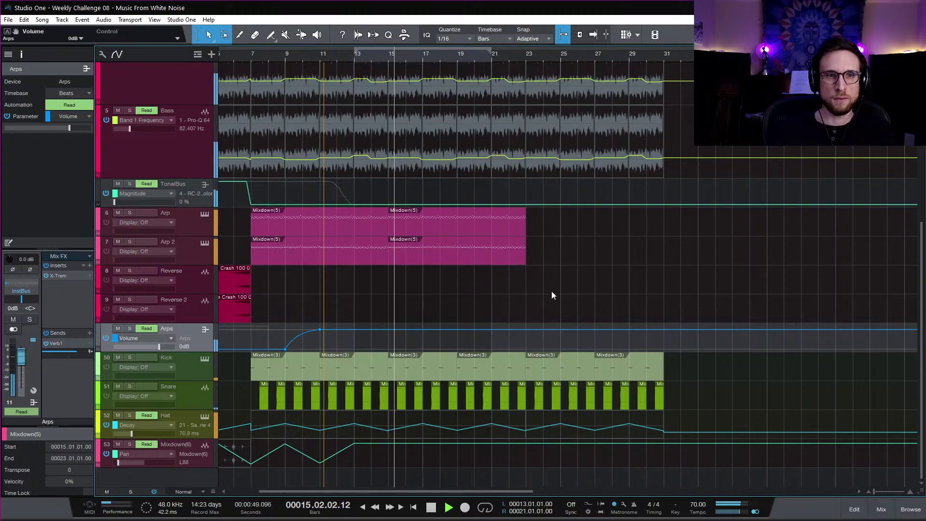
Step: Delete the Hat and Snare parts from bar 17 onward and play the song from there
{"action": "key", "text": "w"}
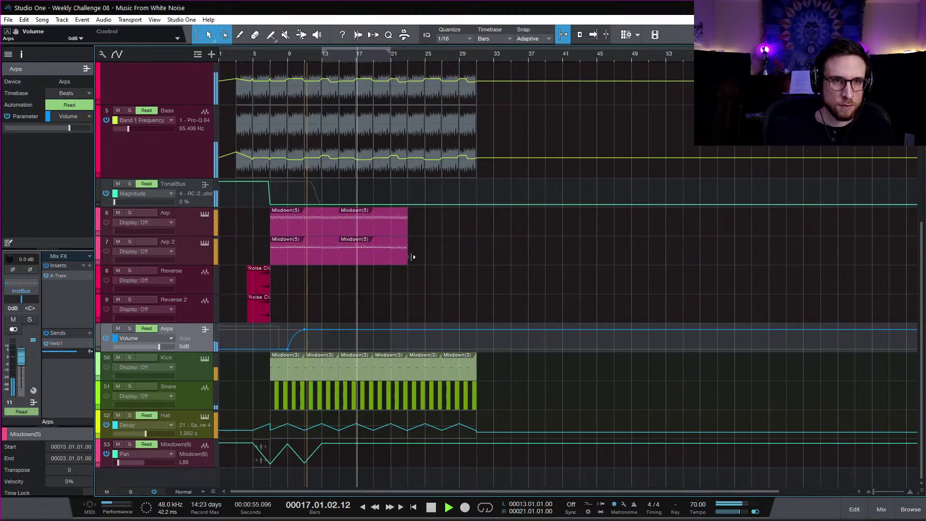
{"action": "key", "text": "space"}
{"action": "left_click", "coordinate": [357, 59]}
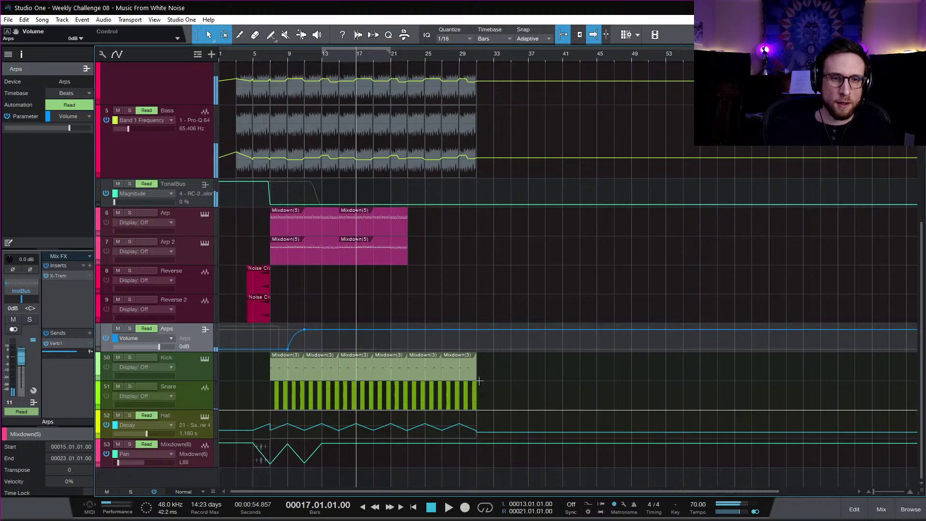
{"action": "key", "text": "a"}
{"action": "left_click_drag", "start_coordinate": [492, 425], "coordinate": [359, 437]}
{"action": "key", "text": "Delete"}
{"action": "left_click_drag", "start_coordinate": [497, 404], "coordinate": [372, 407]}
{"action": "key", "text": "Delete"}
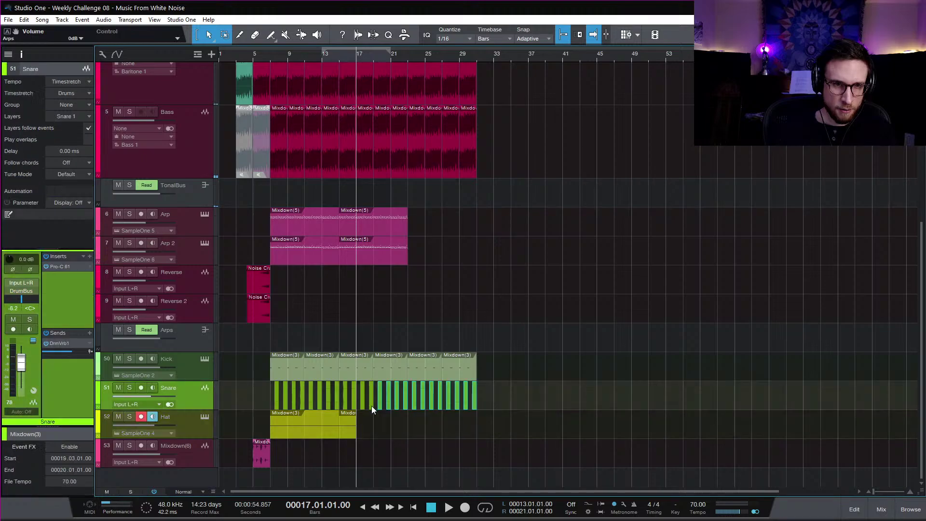
{"action": "key", "text": "space"}
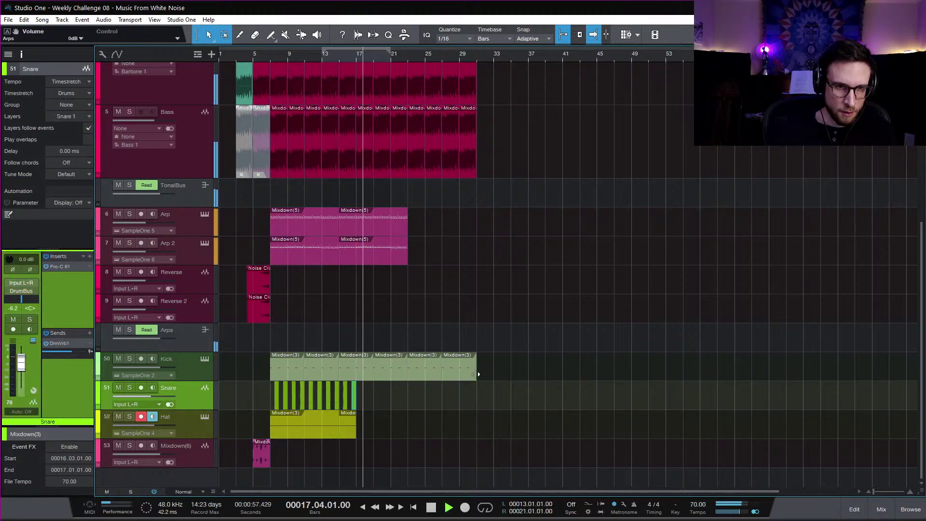
Step: Delete the Kick events from bar 19 onward and play the song from bar 13
{"action": "left_click_drag", "start_coordinate": [478, 374], "coordinate": [384, 377]}
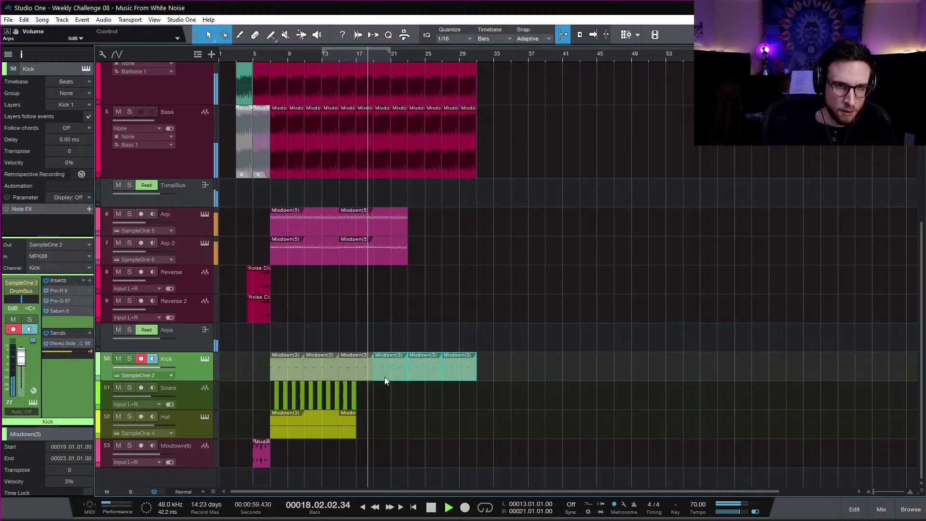
{"action": "key", "text": "Delete"}
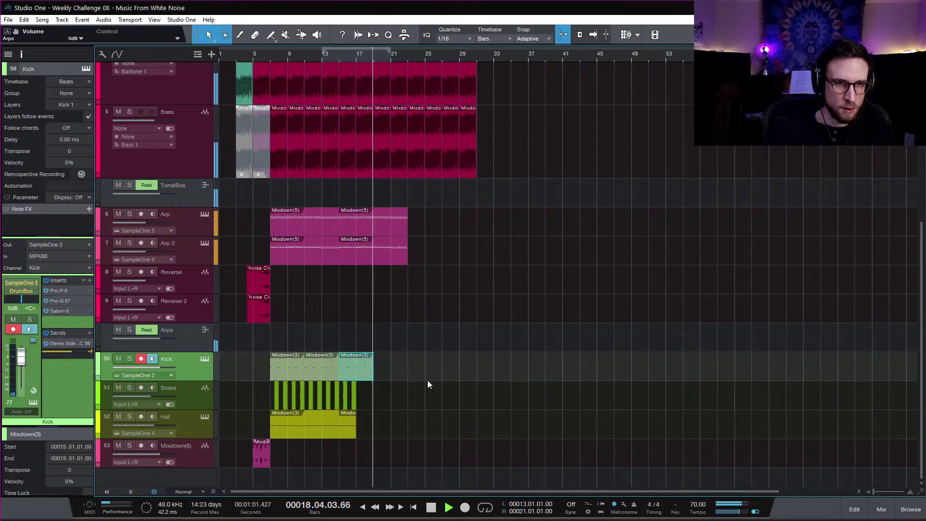
{"action": "key", "text": "space"}
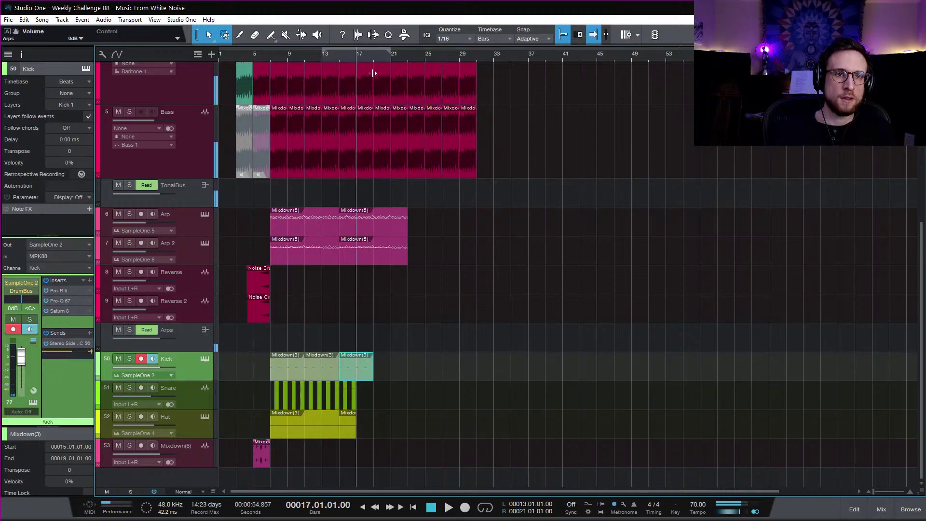
{"action": "left_click", "coordinate": [529, 292]}
{"action": "key", "text": "e"}
{"action": "scroll", "coordinate": [529, 291], "scroll_direction": "up", "scroll_amount": 2}
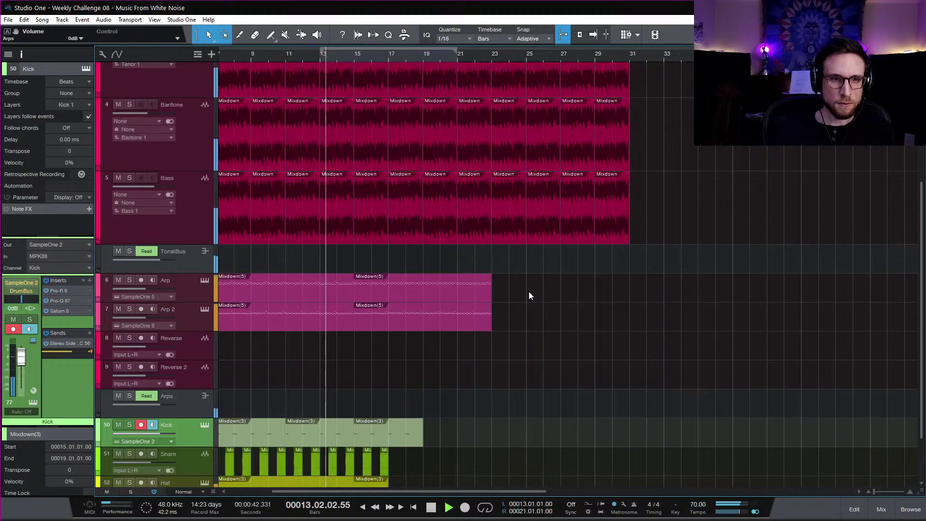
{"action": "scroll", "coordinate": [528, 291], "scroll_direction": "down", "scroll_amount": 2}
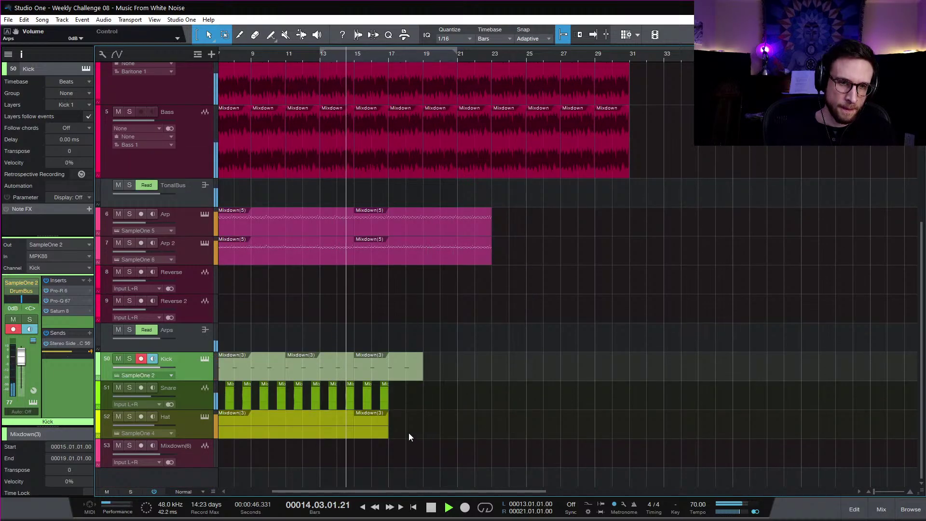
Step: Delete the Hat and Snare events from bar 15 onward and shorten the last Kick event to end at bar 17
{"action": "left_click", "coordinate": [376, 418]}
{"action": "key", "text": "g"}
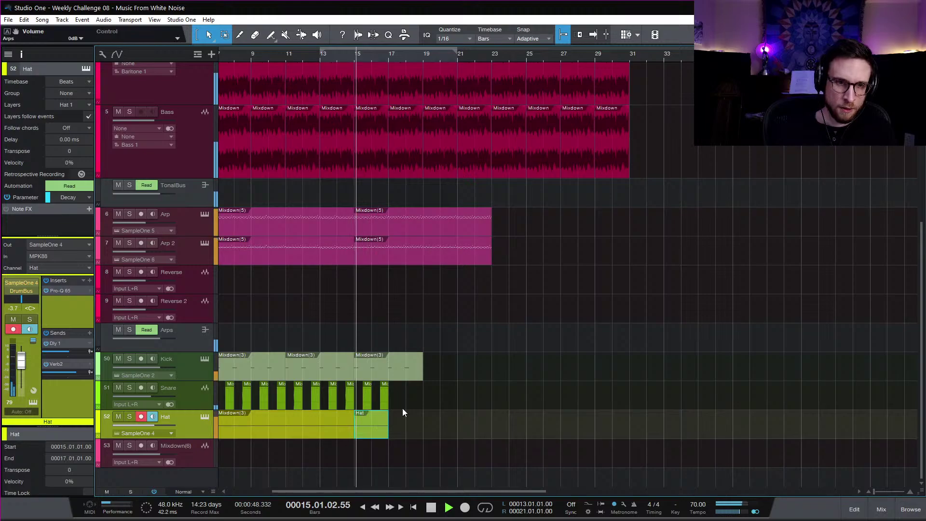
{"action": "key", "text": "Delete"}
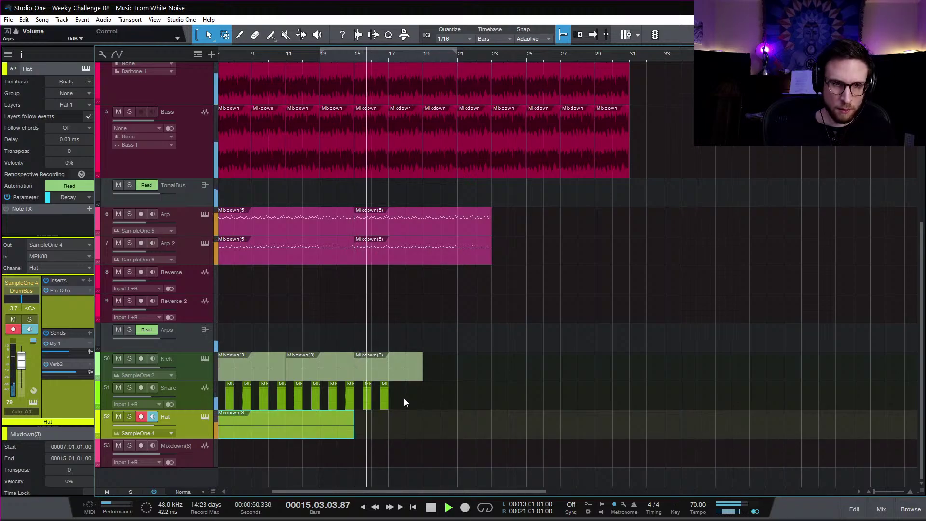
{"action": "left_click_drag", "start_coordinate": [405, 398], "coordinate": [361, 404]}
{"action": "key", "text": "Delete"}
{"action": "left_click_drag", "start_coordinate": [423, 381], "coordinate": [388, 381]}
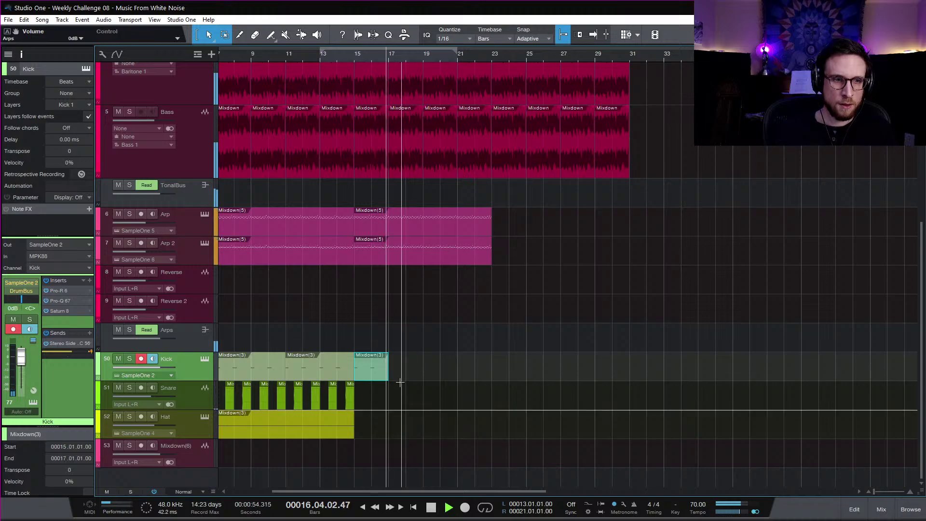
Step: Trim the Arp and Arp 2 events to end at bar 19 and delete the Soprano through Bass events beyond bar 19
{"action": "scroll", "coordinate": [490, 304], "scroll_direction": "up", "scroll_amount": 3}
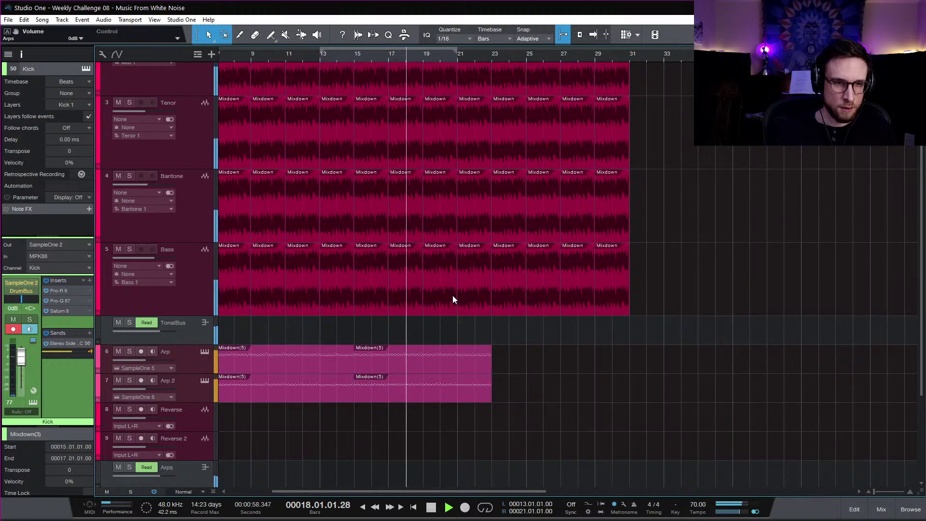
{"action": "scroll", "coordinate": [453, 300], "scroll_direction": "down", "scroll_amount": 1}
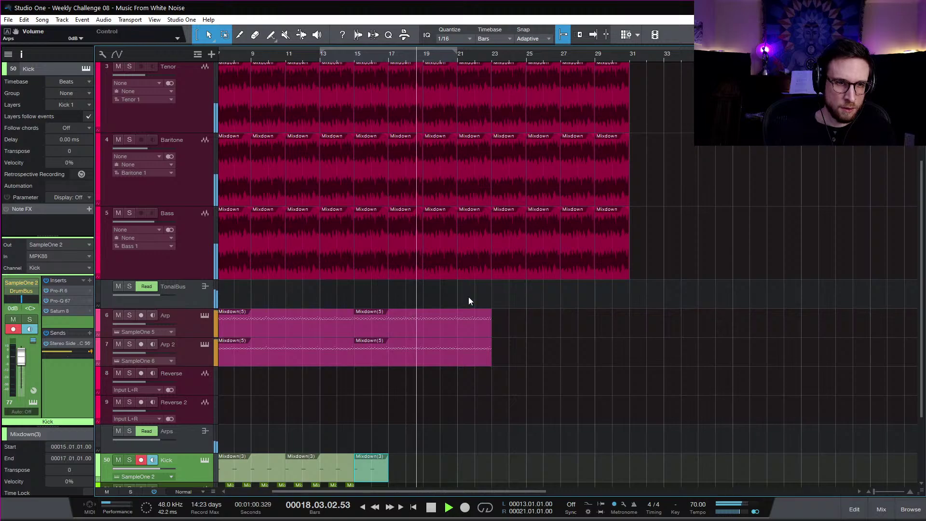
{"action": "key", "text": "space"}
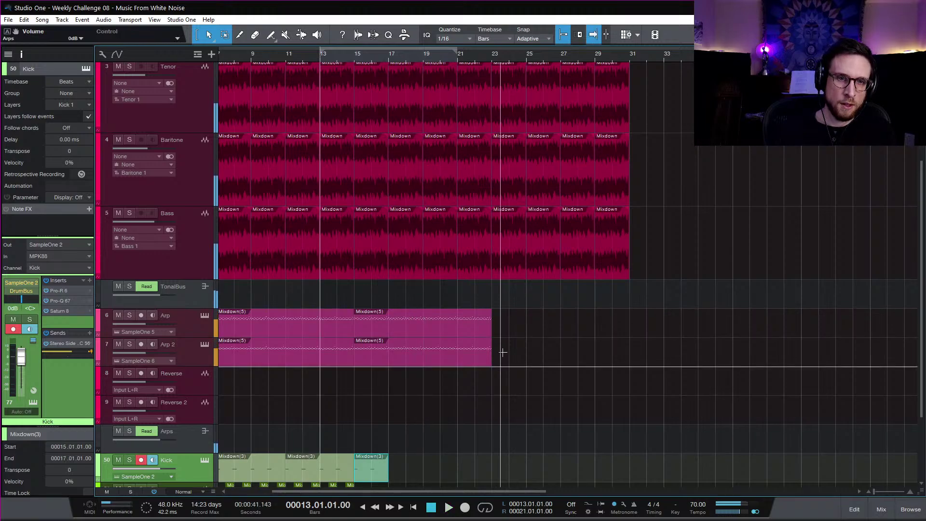
{"action": "left_click_drag", "start_coordinate": [505, 351], "coordinate": [423, 333]}
{"action": "left_click_drag", "start_coordinate": [645, 273], "coordinate": [436, 14]}
{"action": "key", "text": "Delete"}
{"action": "left_click", "coordinate": [397, 83]}
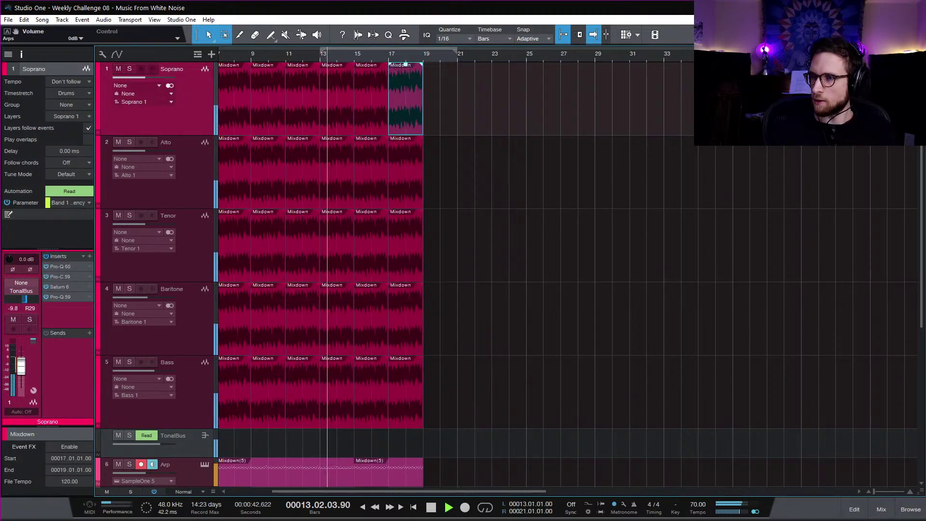
Step: Show the track automation and ramp the TonalBus Magnitude envelope from 0% at bar 15 up to 100% at bar 19
{"action": "scroll", "coordinate": [533, 316], "scroll_direction": "down", "scroll_amount": 5}
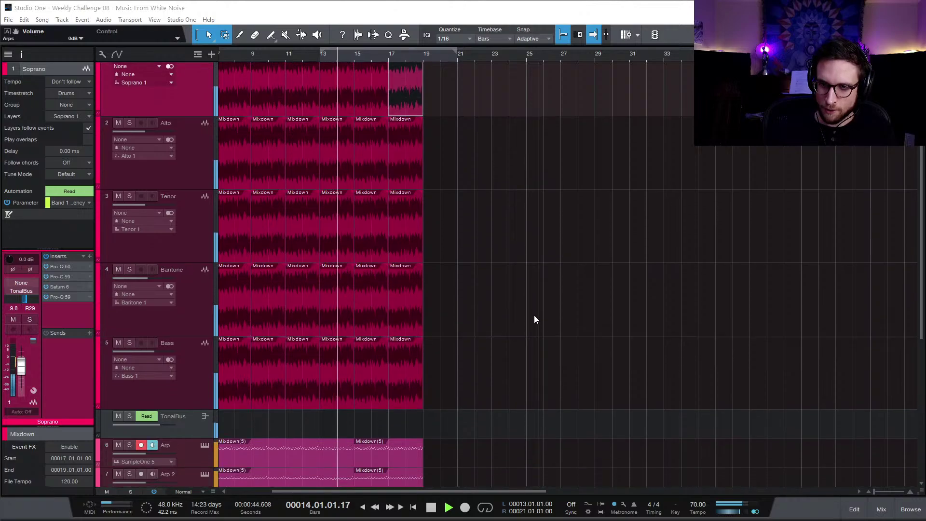
{"action": "scroll", "coordinate": [533, 317], "scroll_direction": "down", "scroll_amount": 3}
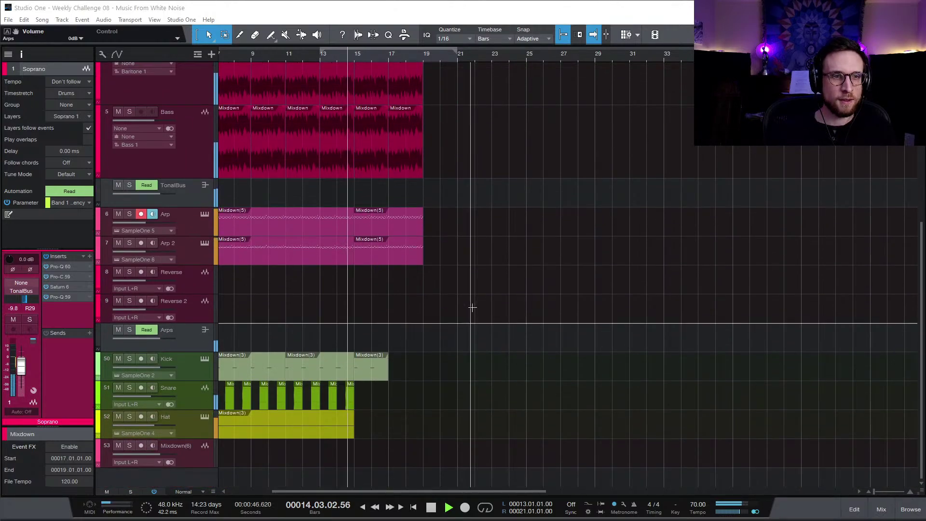
{"action": "scroll", "coordinate": [465, 331], "scroll_direction": "left", "scroll_amount": 5}
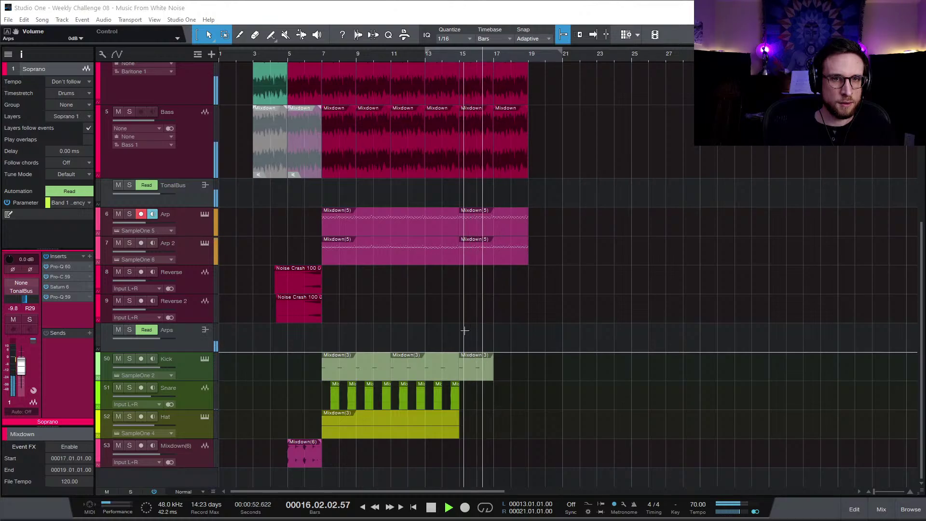
{"action": "scroll", "coordinate": [466, 331], "scroll_direction": "up", "scroll_amount": 1}
{"action": "scroll", "coordinate": [465, 330], "scroll_direction": "up", "scroll_amount": 1}
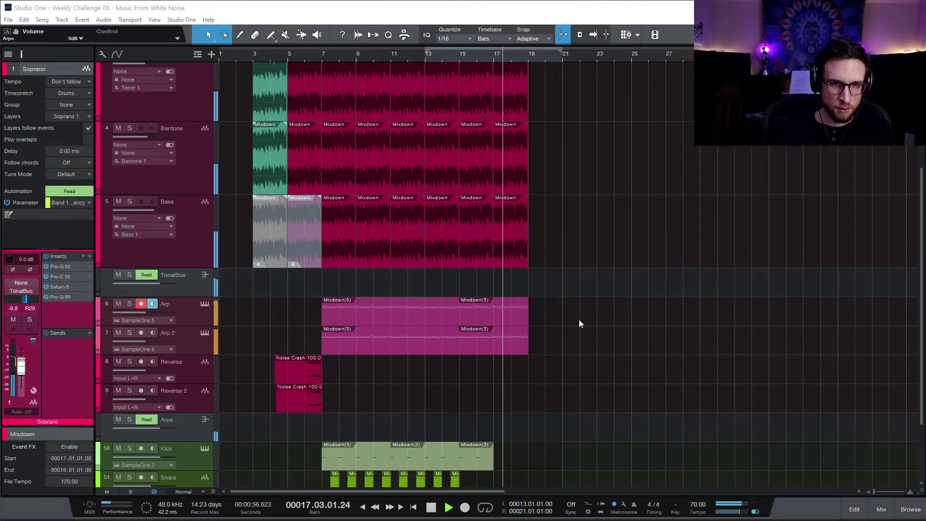
{"action": "key", "text": "a"}
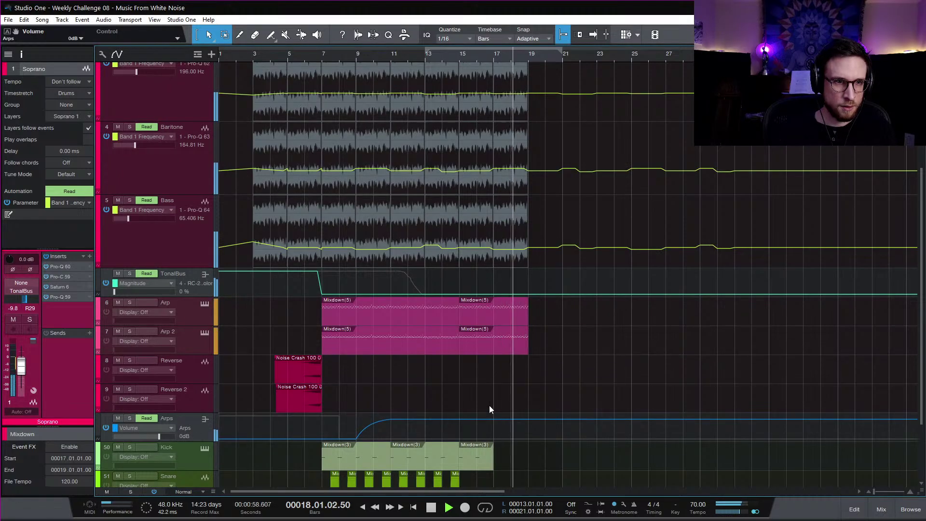
{"action": "left_click", "coordinate": [459, 294]}
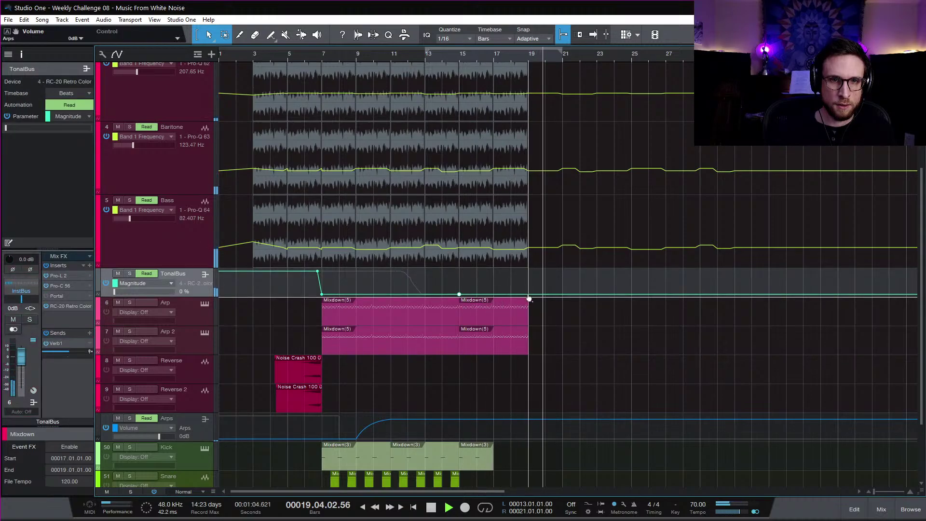
{"action": "left_click_drag", "start_coordinate": [529, 297], "coordinate": [528, 272]}
{"action": "left_click", "coordinate": [453, 61]}
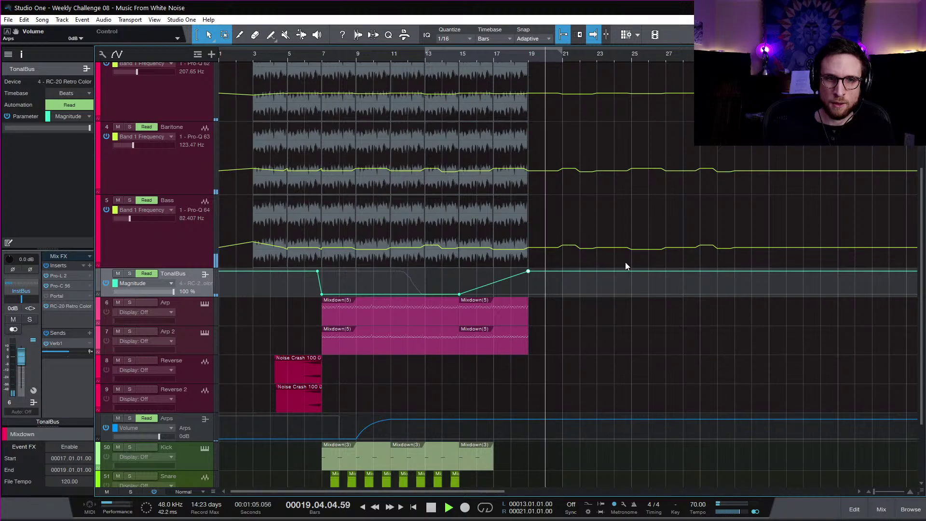
{"action": "key", "text": "a"}
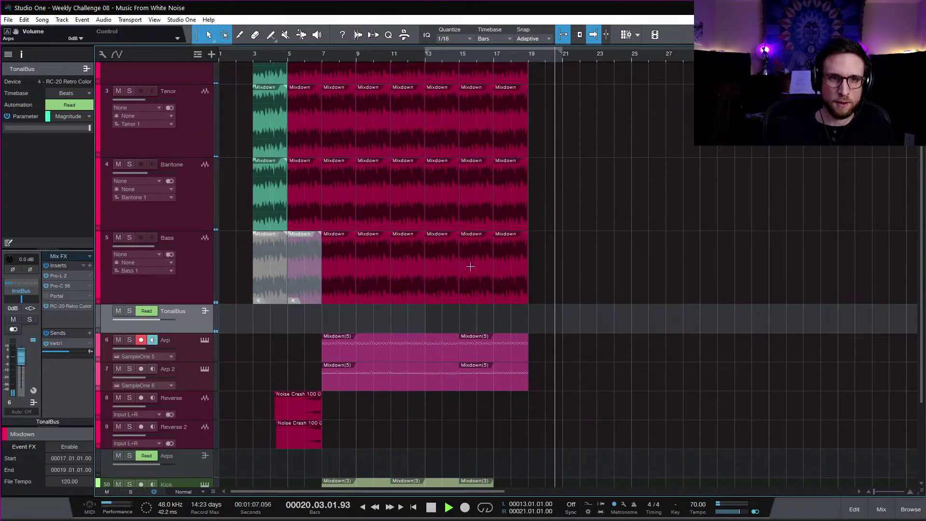
{"action": "key", "text": "space"}
Step: Copy the bar 7 events of the Soprano, Alto, Tenor, Baritone and Bass tracks to bar 19
{"action": "scroll", "coordinate": [337, 280], "scroll_direction": "up", "scroll_amount": 1}
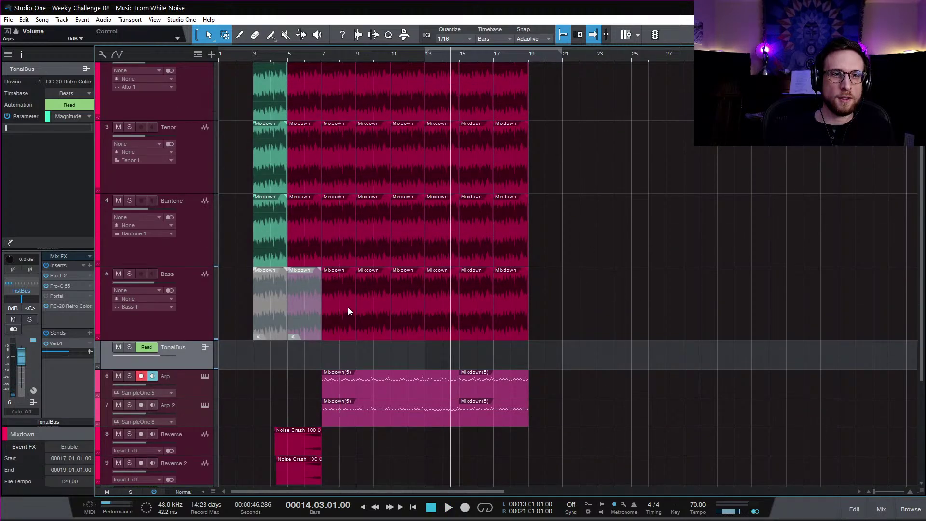
{"action": "scroll", "coordinate": [348, 307], "scroll_direction": "up", "scroll_amount": 3}
{"action": "left_click", "coordinate": [339, 129]}
{"action": "left_click", "coordinate": [339, 179], "text": "shift"}
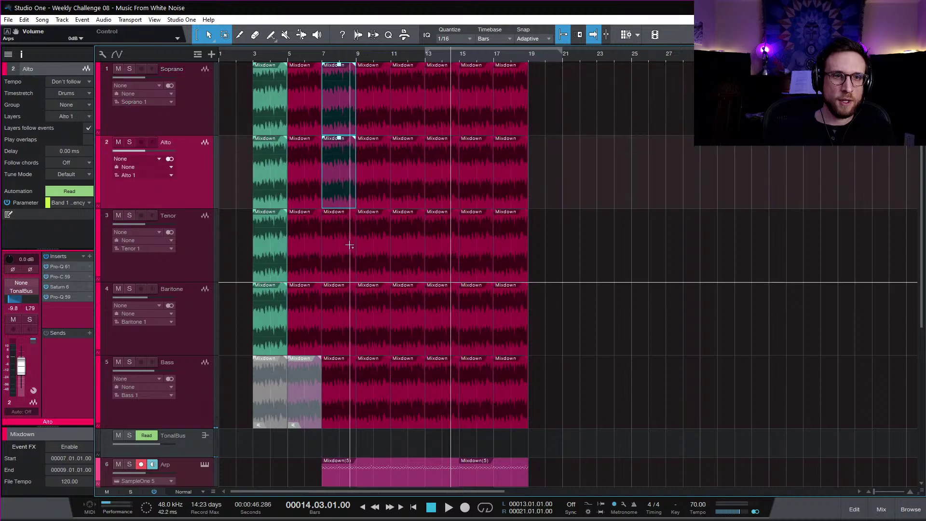
{"action": "left_click", "coordinate": [350, 246], "text": "shift"}
{"action": "left_click", "coordinate": [343, 332], "text": "shift"}
{"action": "left_click", "coordinate": [338, 407], "text": "shift"}
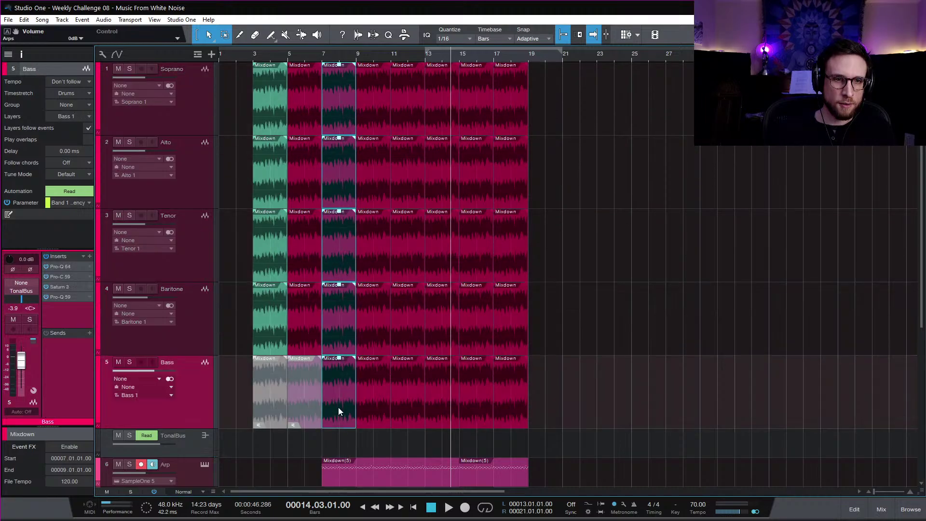
{"action": "left_click_drag", "start_coordinate": [337, 412], "coordinate": [548, 414]}
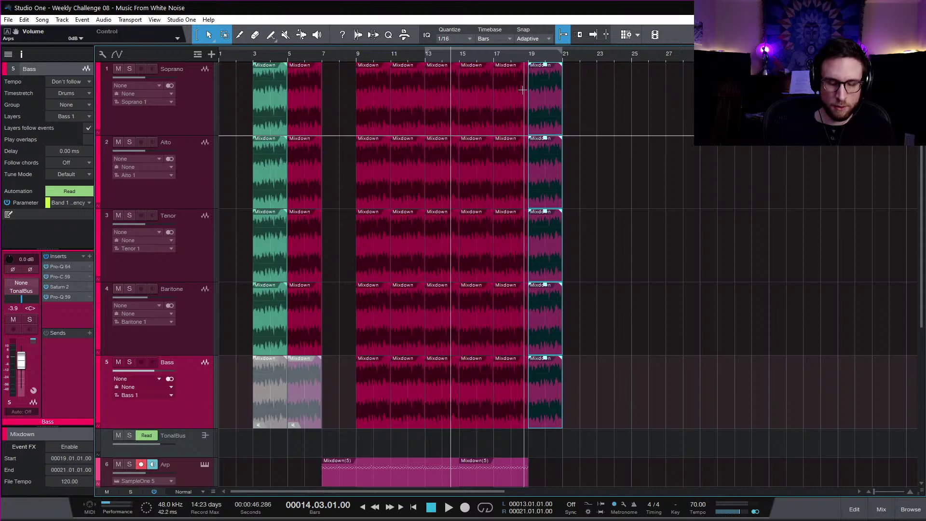
{"action": "key", "text": "ctrl+z"}
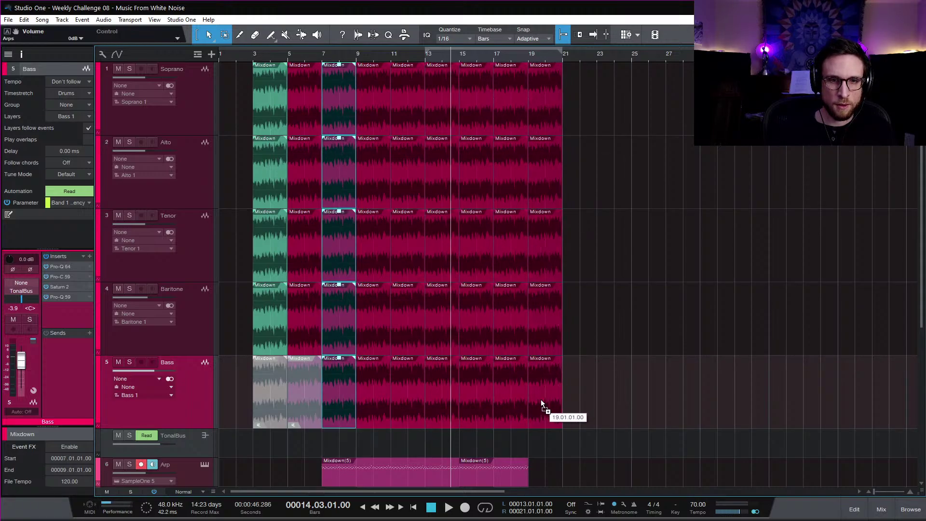
{"action": "key", "text": "ctrl+y"}
Step: Play the song from bar 19 to listen to the ending
{"action": "left_click", "coordinate": [529, 54]}
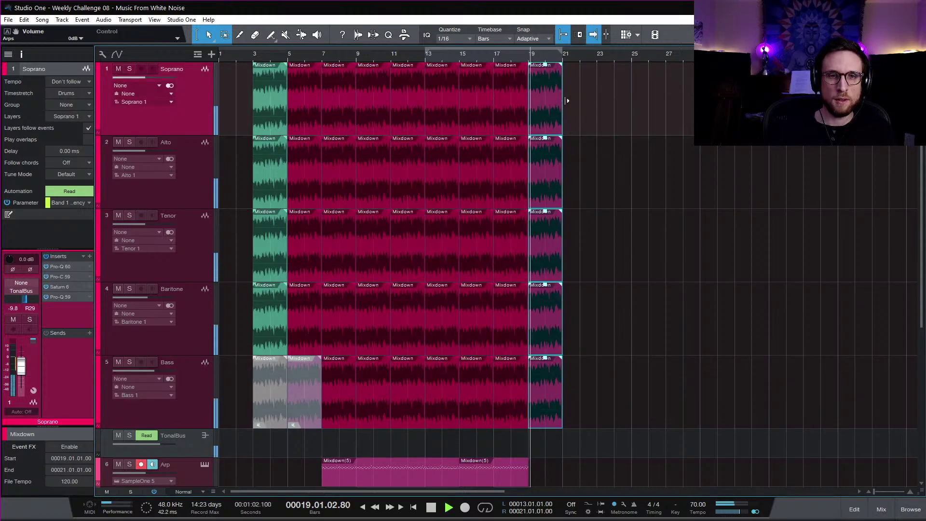
{"action": "key", "text": "space"}
{"action": "key", "text": "f"}
{"action": "scroll", "coordinate": [594, 227], "scroll_direction": "down", "scroll_amount": 3}
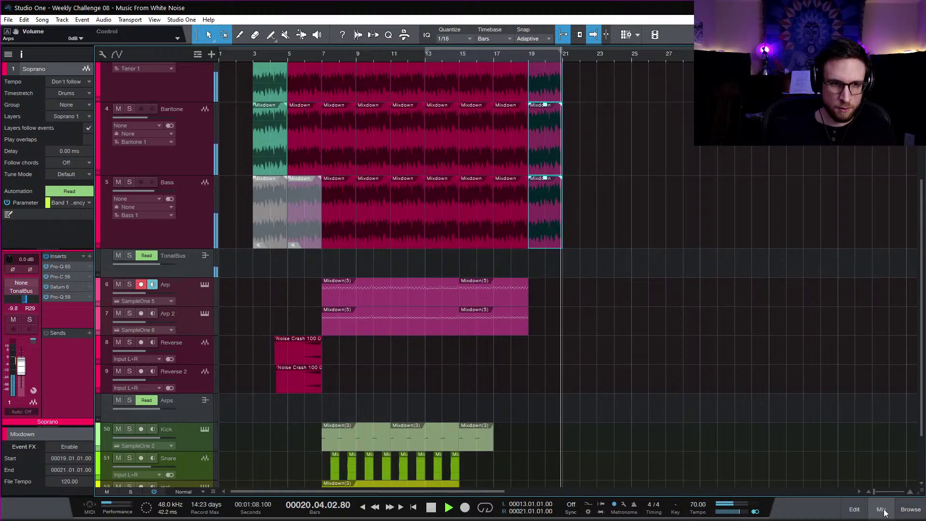
{"action": "key", "text": "space"}
{"action": "scroll", "coordinate": [589, 219], "scroll_direction": "up", "scroll_amount": 3}
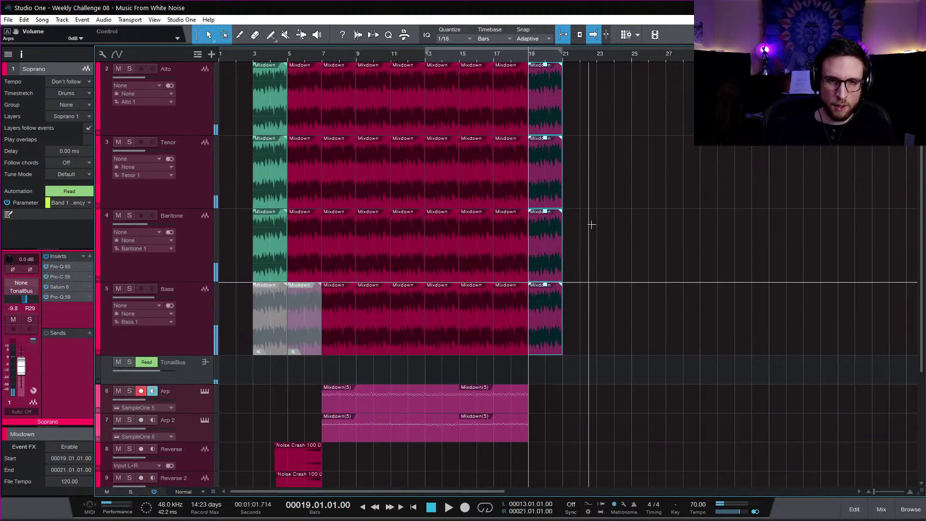
Step: Show the automation and delete the Band 1 Frequency points from around bar 21 onward on the five voice tracks
{"action": "key", "text": "a"}
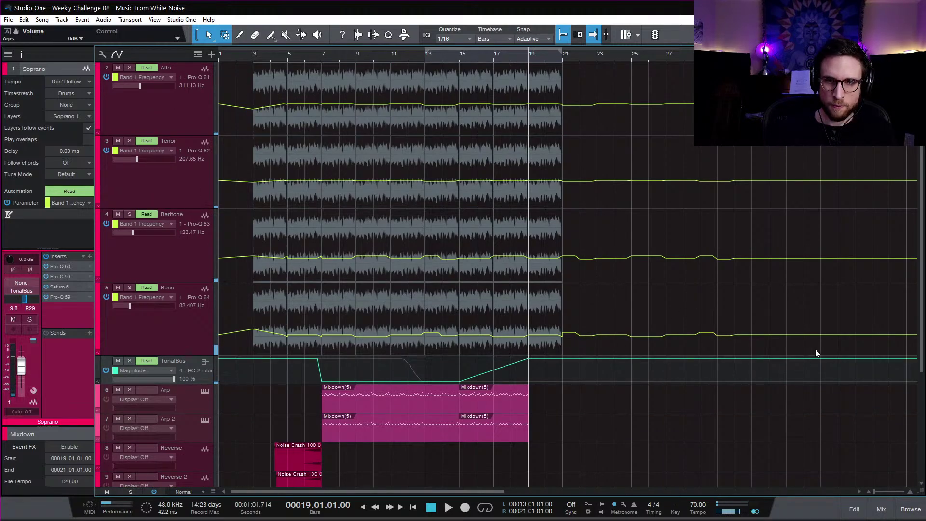
{"action": "left_click_drag", "start_coordinate": [816, 348], "coordinate": [557, 4]}
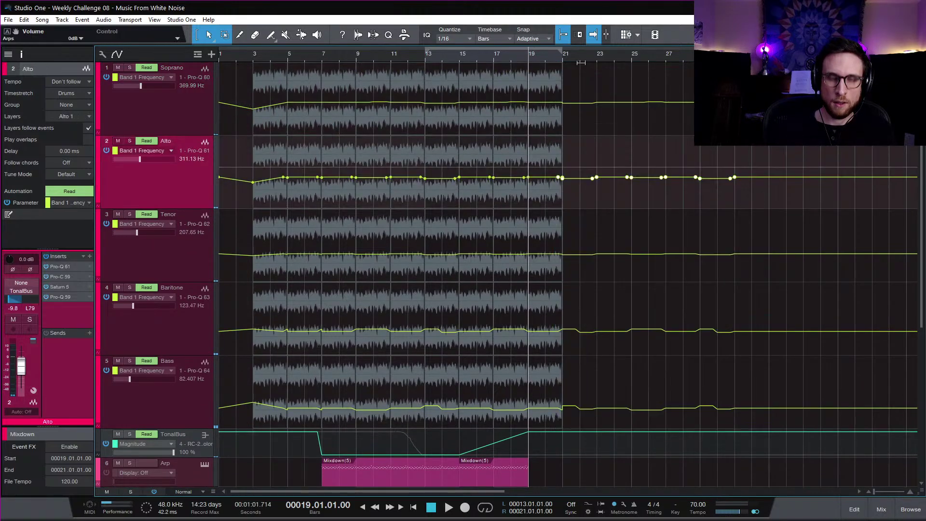
{"action": "key", "text": "Delete"}
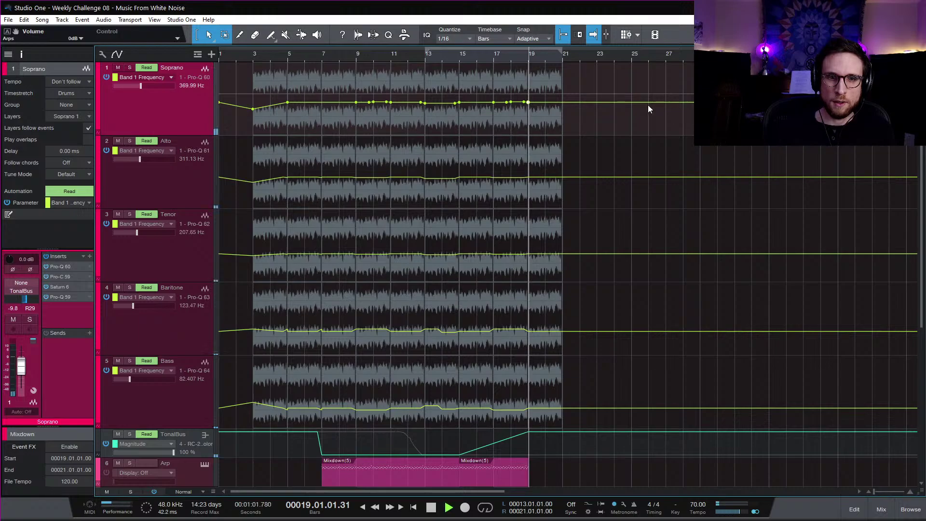
Step: Listen to the ending from bar 19 again while checking the channel inserts and sends in the mixer
{"action": "left_click", "coordinate": [881, 510]}
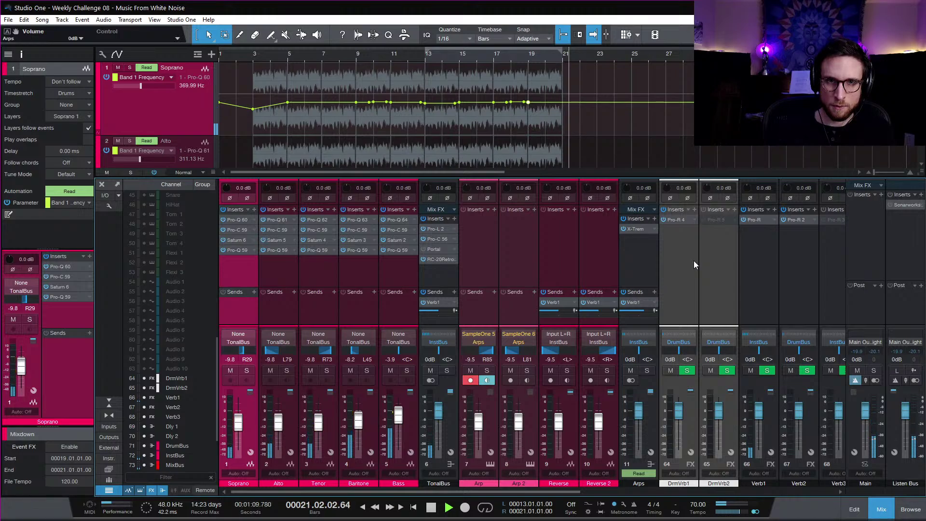
{"action": "key", "text": "F3"}
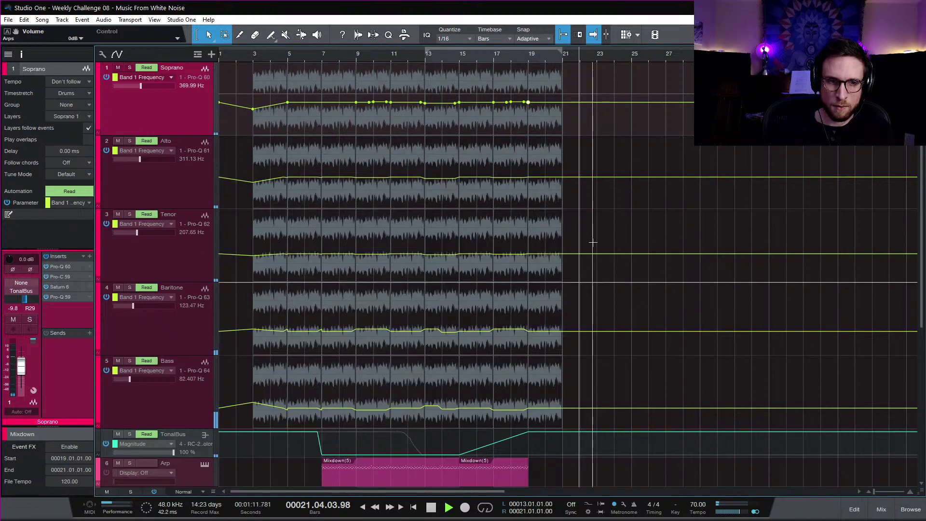
{"action": "key", "text": "space"}
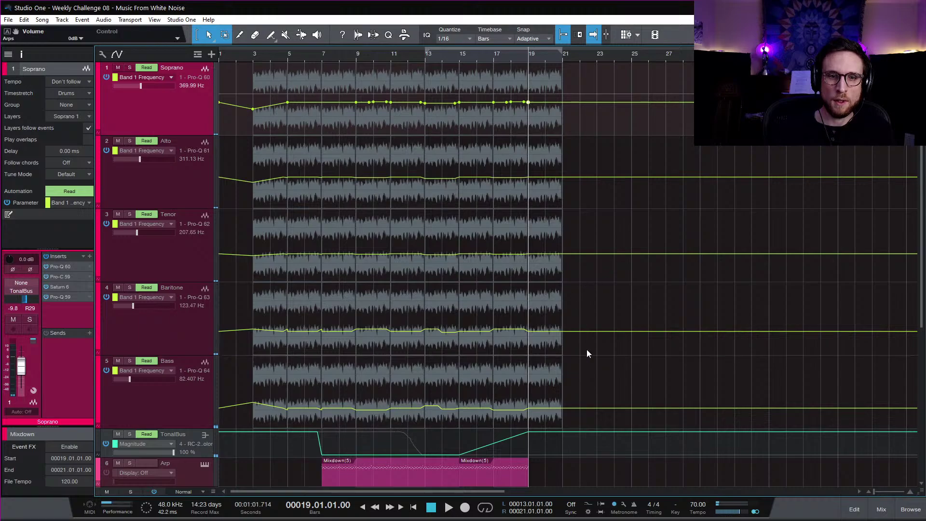
{"action": "scroll", "coordinate": [639, 397], "scroll_direction": "down", "scroll_amount": 3}
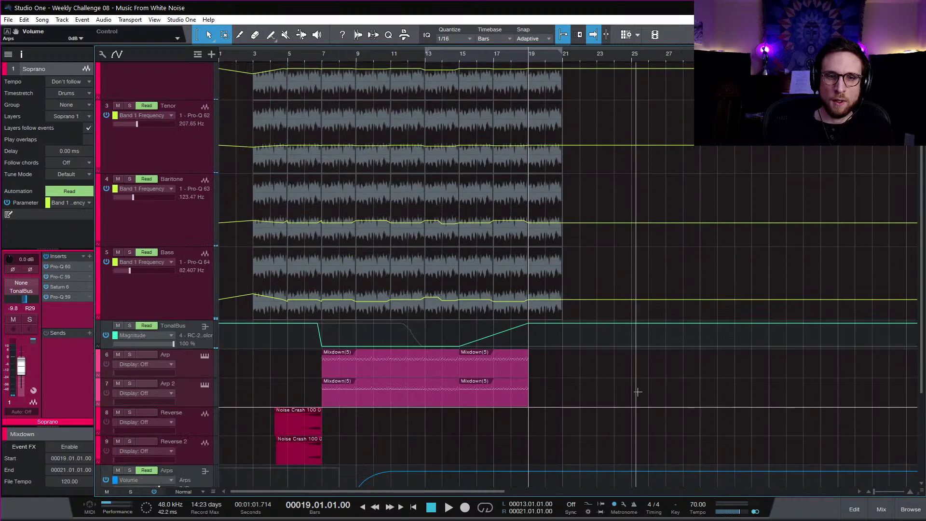
Step: Show the MixBus channel's volume automation in the arrangement
{"action": "left_click", "coordinate": [883, 511]}
{"action": "scroll", "coordinate": [766, 282], "scroll_direction": "right", "scroll_amount": 10}
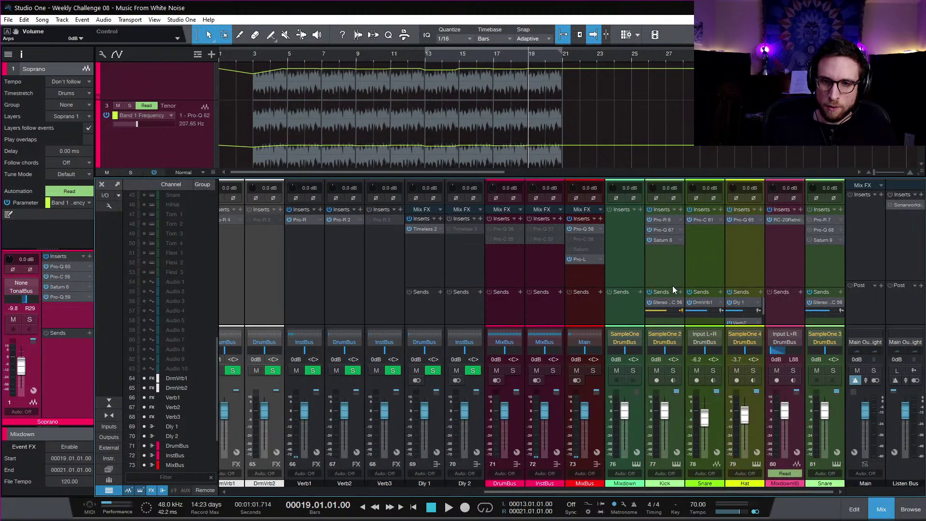
{"action": "right_click", "coordinate": [586, 408]}
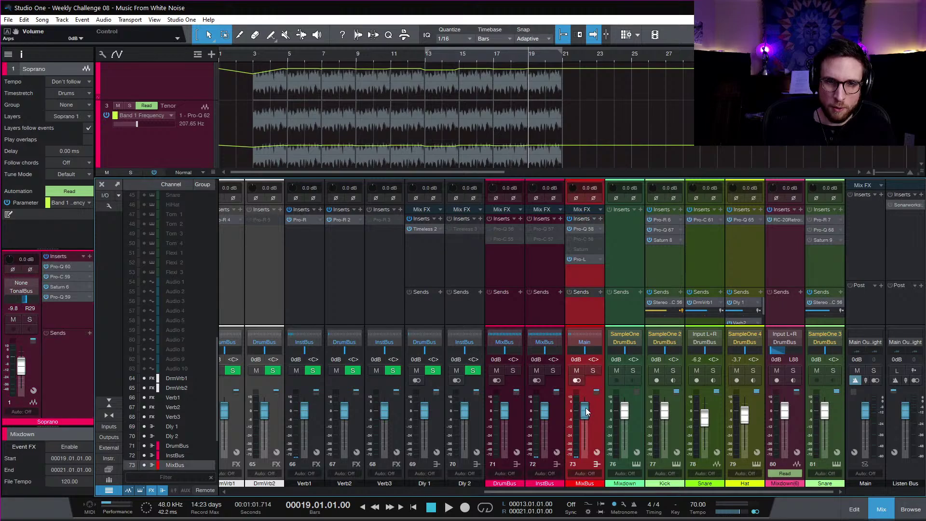
{"action": "left_click", "coordinate": [618, 439]}
{"action": "left_click", "coordinate": [883, 510]}
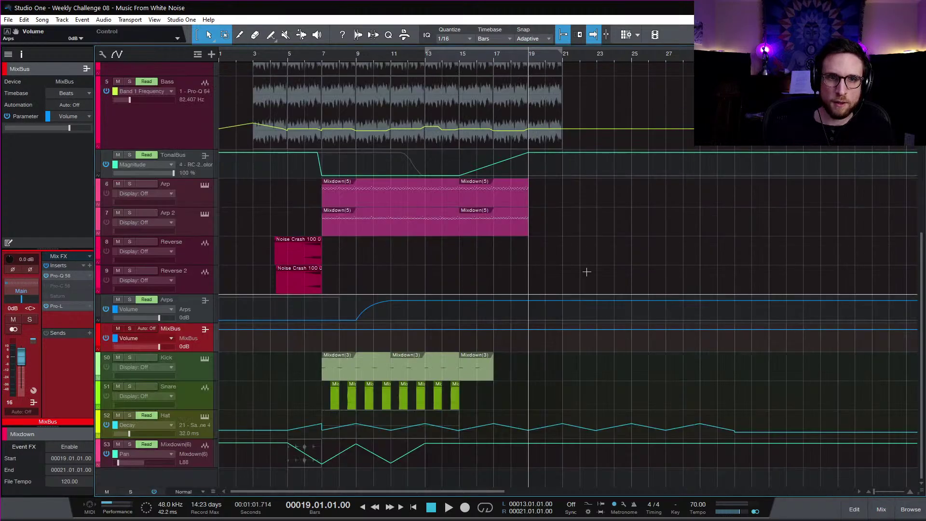
Step: Draw a curved volume fade on the MixBus from 0 dB at bar 21 down to silence at bar 23 during playback
{"action": "left_click", "coordinate": [561, 57]}
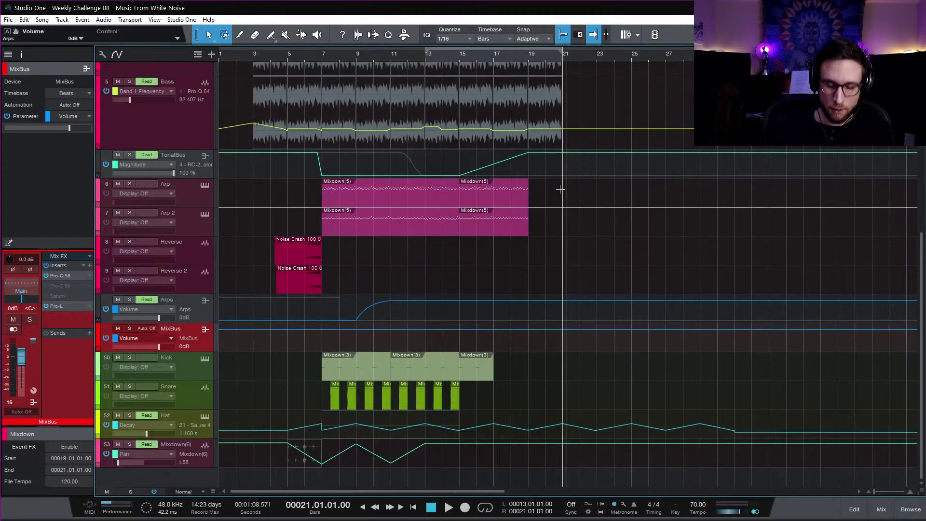
{"action": "left_click", "coordinate": [550, 56]}
{"action": "key", "text": "space"}
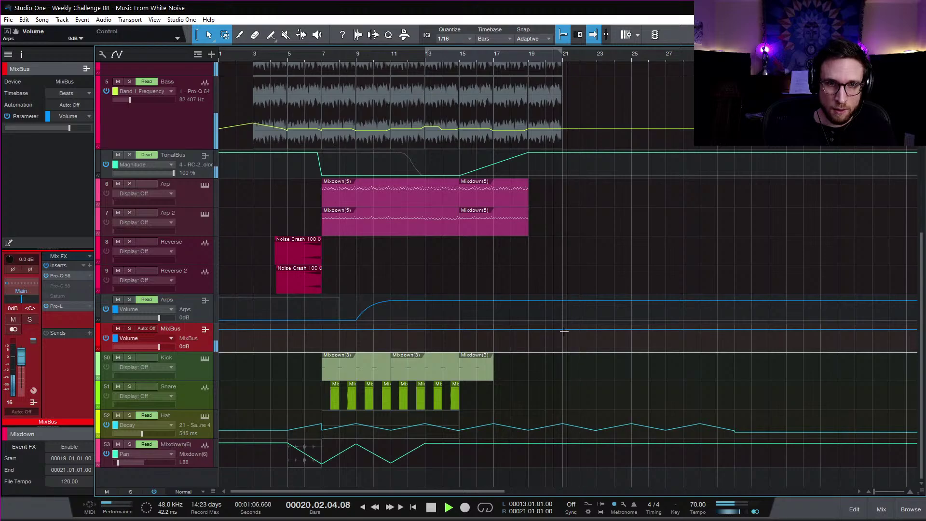
{"action": "left_click", "coordinate": [562, 330]}
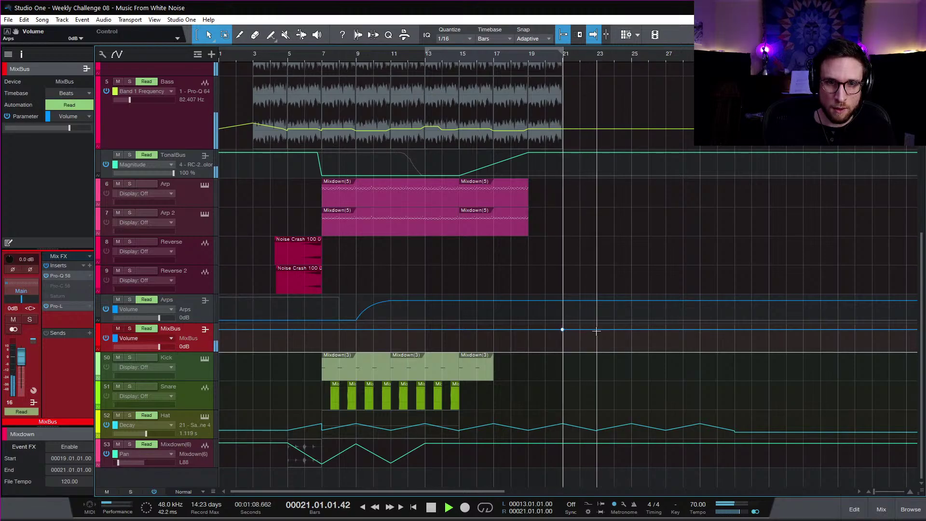
{"action": "mouse_move", "coordinate": [598, 333]}
{"action": "left_mouse_down"}
{"action": "mouse_move", "coordinate": [597, 348]}
{"action": "mouse_move", "coordinate": [582, 339]}
{"action": "left_mouse_up"}
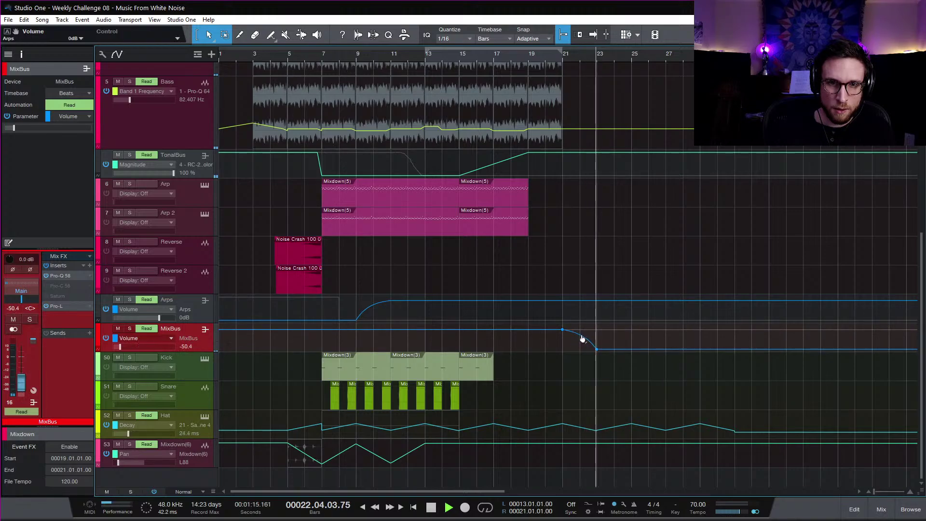
Step: Play the ending from just before bar 21 to listen to the MixBus fade-out
{"action": "left_click", "coordinate": [554, 66]}
{"action": "key", "text": "f"}
{"action": "scroll", "coordinate": [700, 216], "scroll_direction": "up", "scroll_amount": 3}
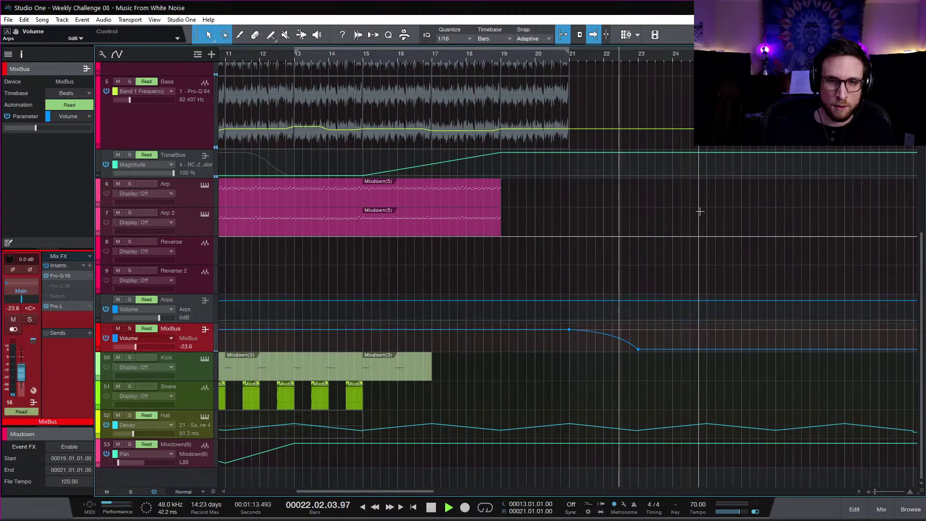
{"action": "scroll", "coordinate": [667, 232], "scroll_direction": "down", "scroll_amount": 4}
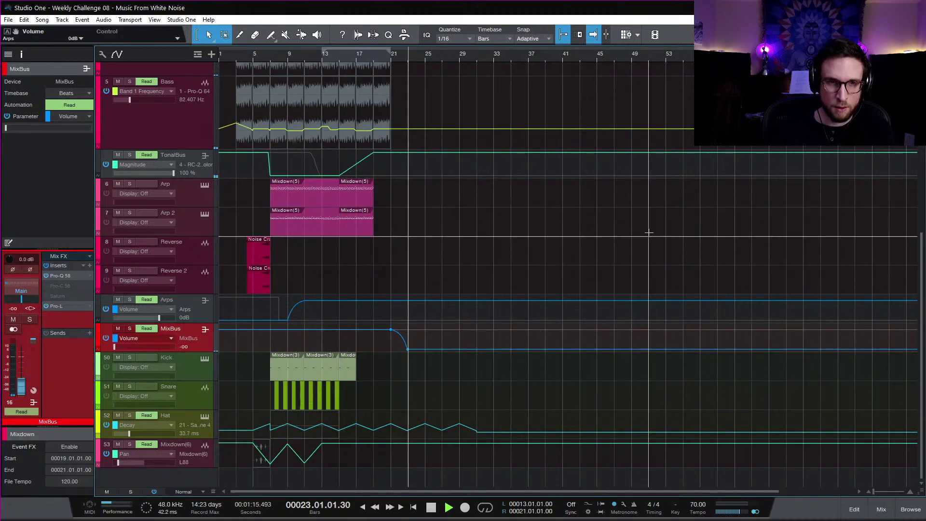
{"action": "key", "text": "space"}
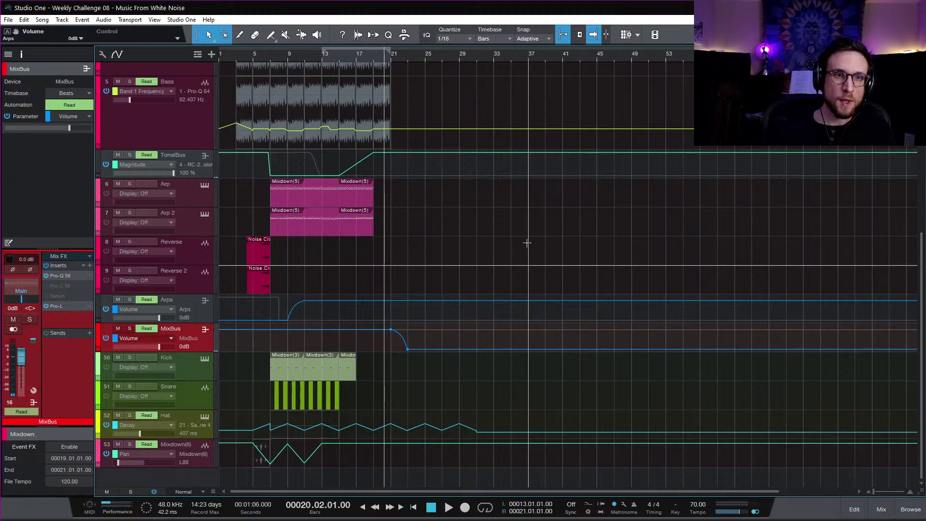
Step: Raise the gain of the MixBus Pro-L limiter to +3.89 dB while playing the song from bar 7
{"action": "left_click", "coordinate": [269, 58]}
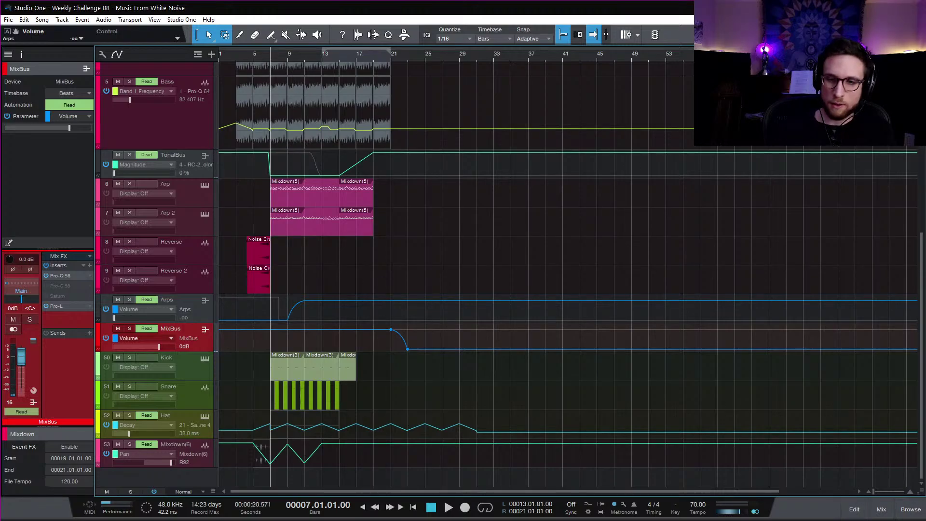
{"action": "left_click", "coordinate": [869, 510]}
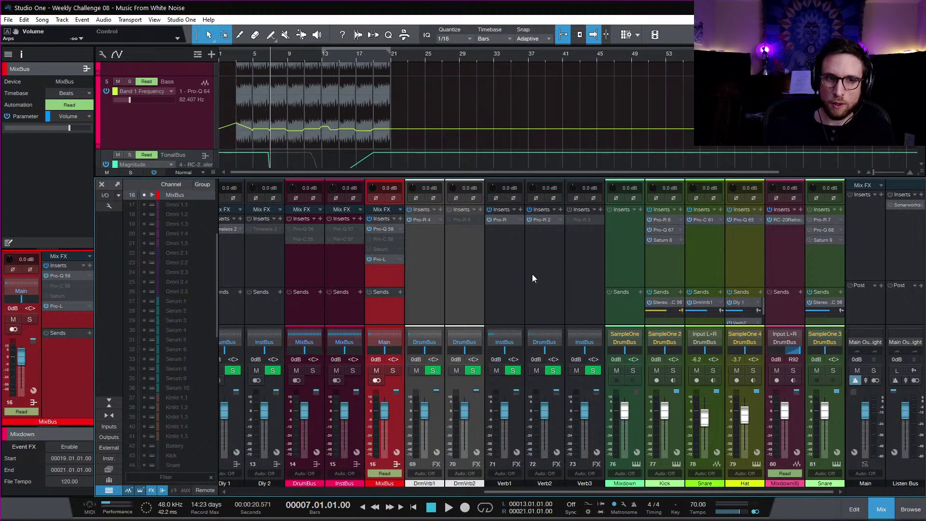
{"action": "left_click", "coordinate": [382, 259]}
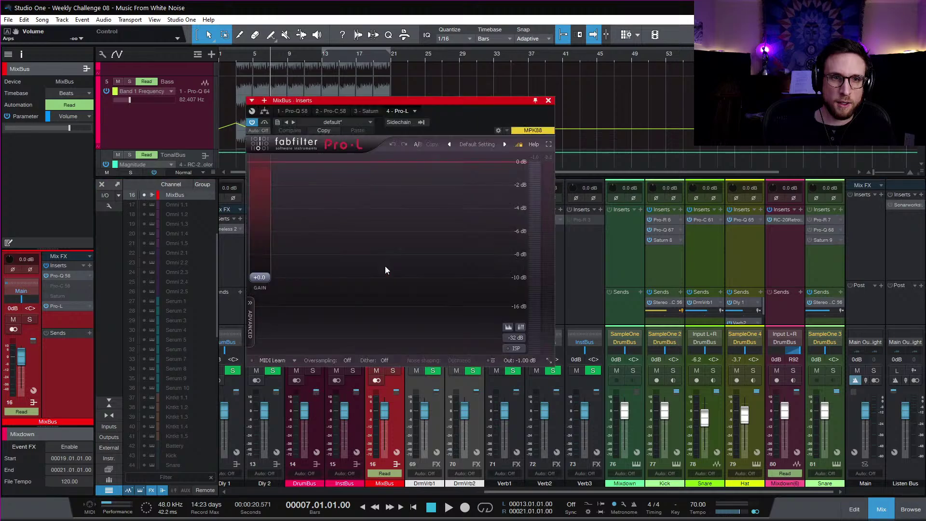
{"action": "key", "text": "space"}
{"action": "left_click_drag", "start_coordinate": [258, 287], "coordinate": [263, 266]}
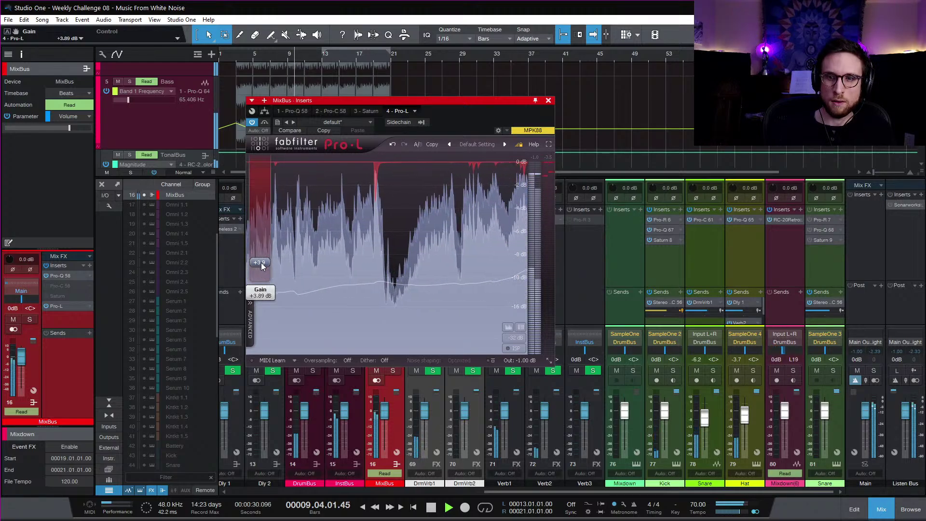
{"action": "left_click", "coordinate": [548, 100]}
{"action": "left_click", "coordinate": [889, 512]}
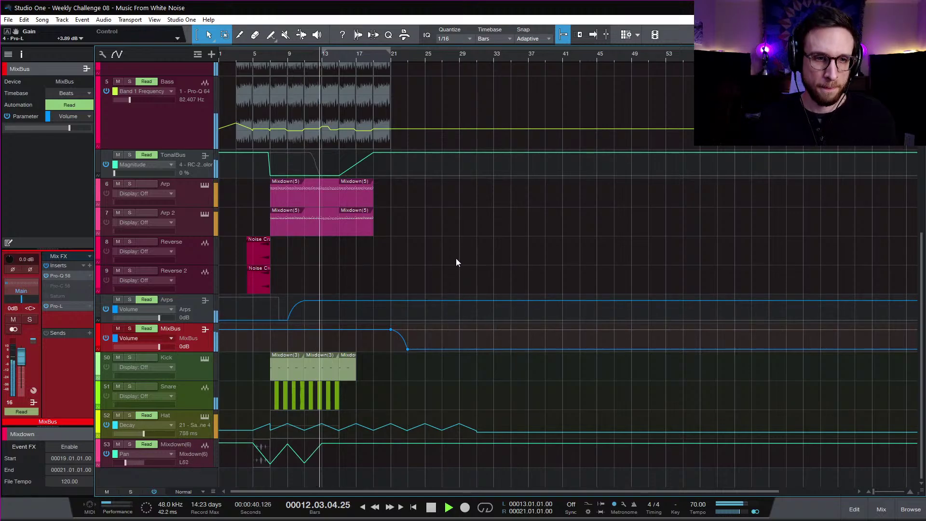
Step: Hide the automation lanes to show the audio events of all tracks
{"action": "key", "text": "a"}
{"action": "scroll", "coordinate": [468, 263], "scroll_direction": "up", "scroll_amount": 5}
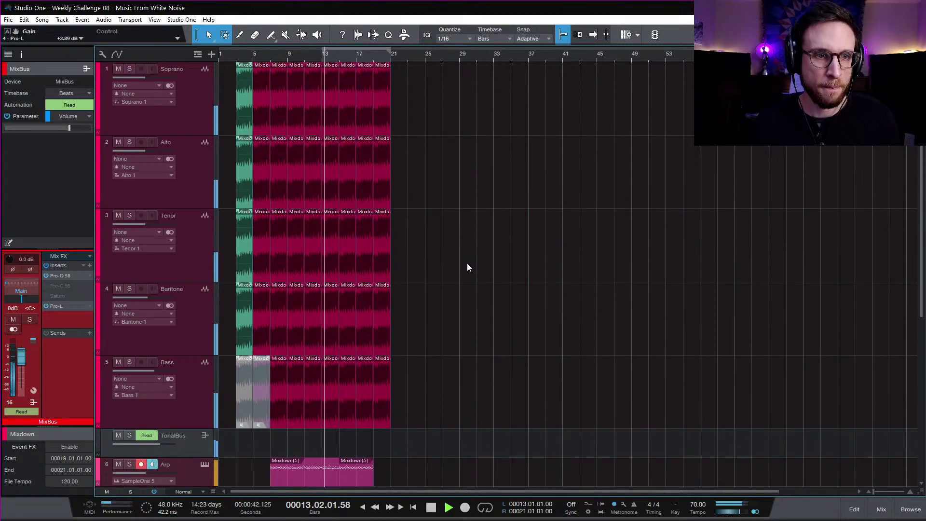
{"action": "scroll", "coordinate": [467, 268], "scroll_direction": "down", "scroll_amount": 5}
Step: Set band 2 of the MixBus Pro-Q to 117.29 Hz, -3.02 dB and a Q of 1.061
{"action": "key", "text": "F3"}
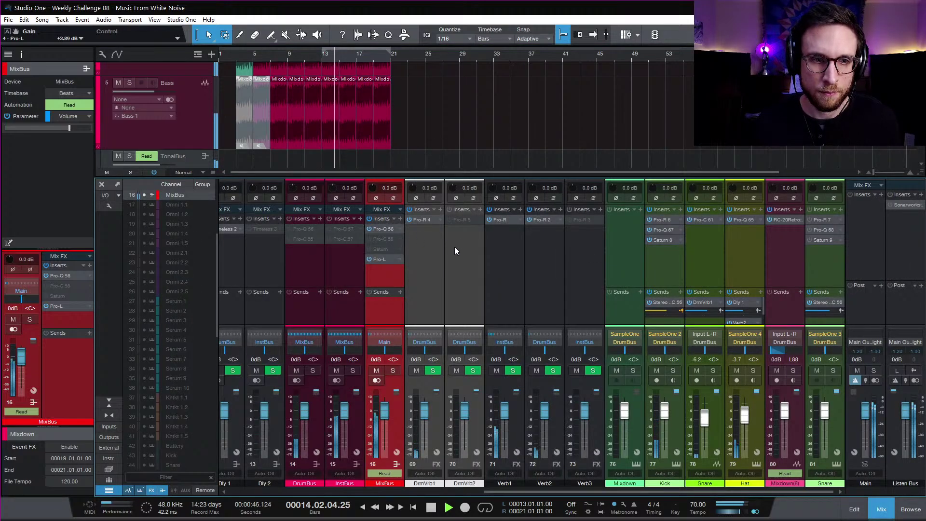
{"action": "left_click", "coordinate": [384, 229]}
{"action": "scroll", "coordinate": [393, 248], "scroll_direction": "up", "scroll_amount": 1}
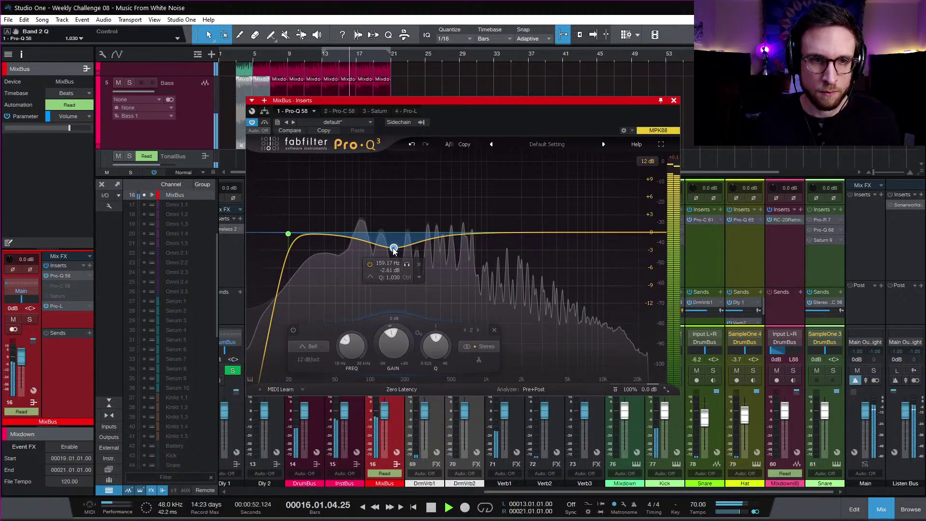
{"action": "left_click_drag", "start_coordinate": [393, 249], "coordinate": [378, 251]}
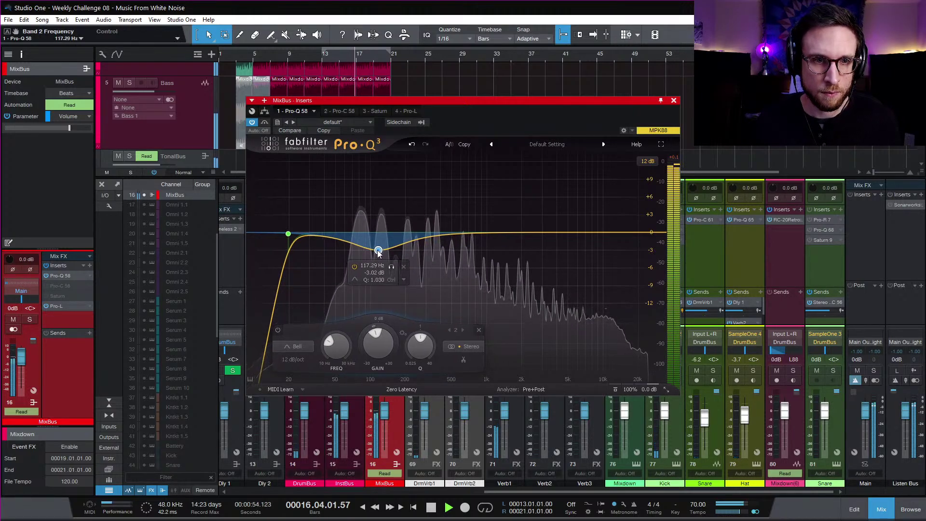
{"action": "scroll", "coordinate": [378, 251], "scroll_direction": "up", "scroll_amount": 1}
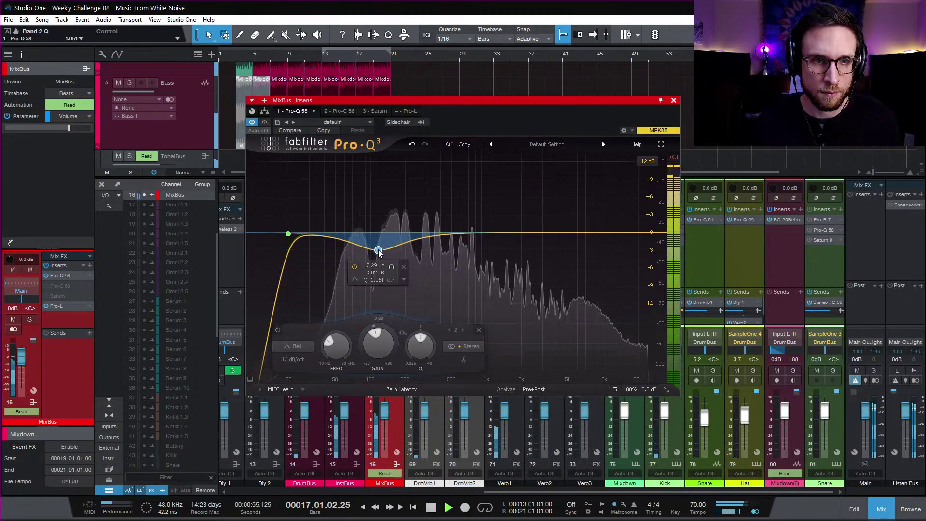
{"action": "left_click", "coordinate": [674, 101]}
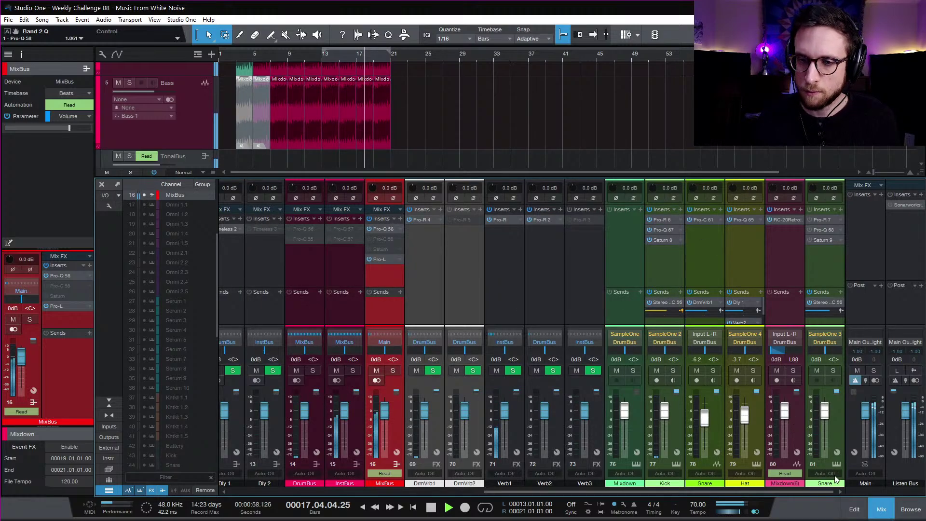
Step: Save the song and move the stopped playback position to bar 3
{"action": "left_click", "coordinate": [878, 515]}
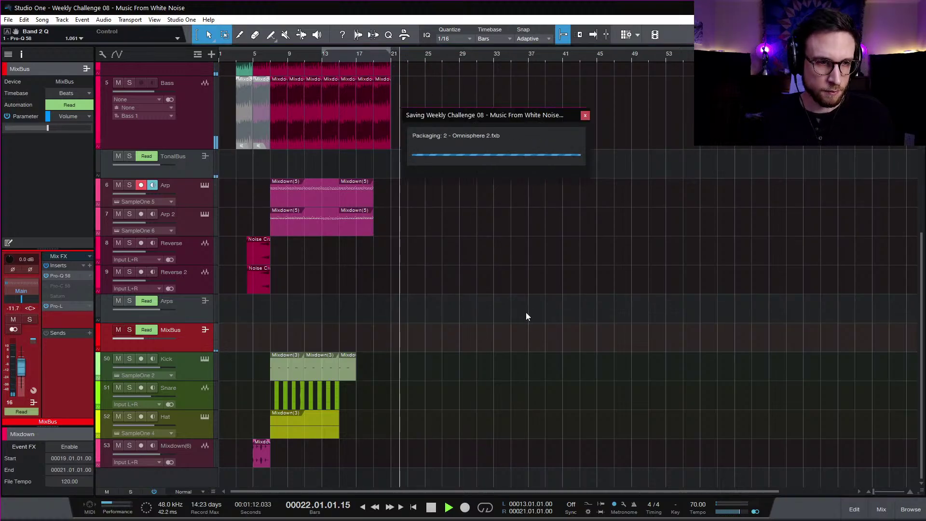
{"action": "key", "text": "space"}
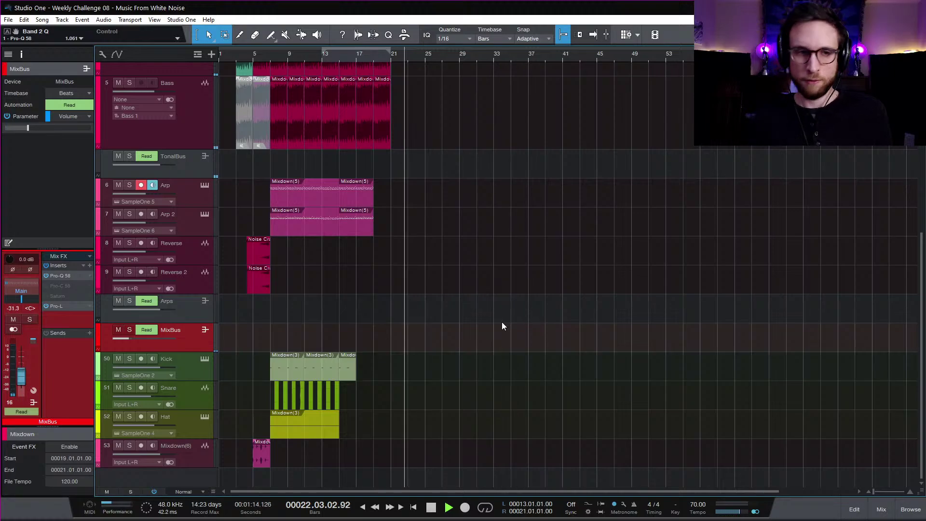
{"action": "scroll", "coordinate": [480, 304], "scroll_direction": "up", "scroll_amount": 5}
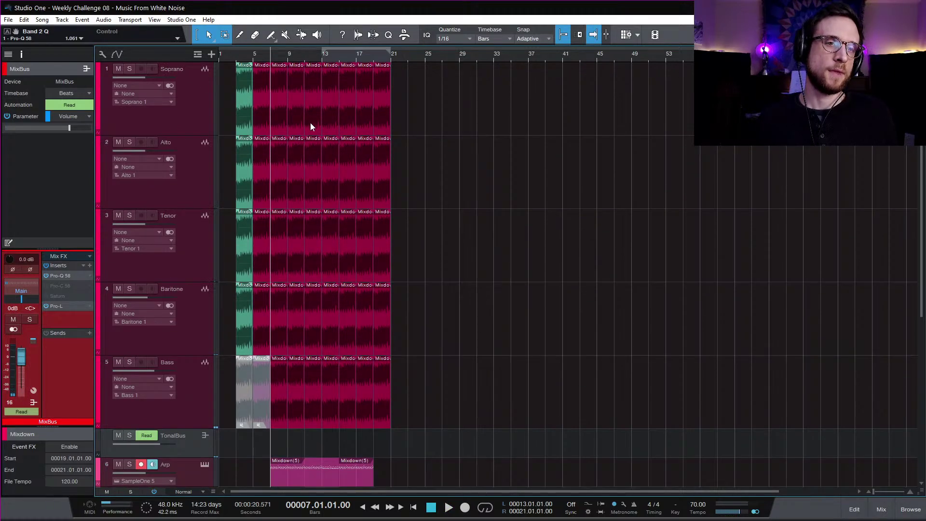
{"action": "left_click", "coordinate": [235, 54]}
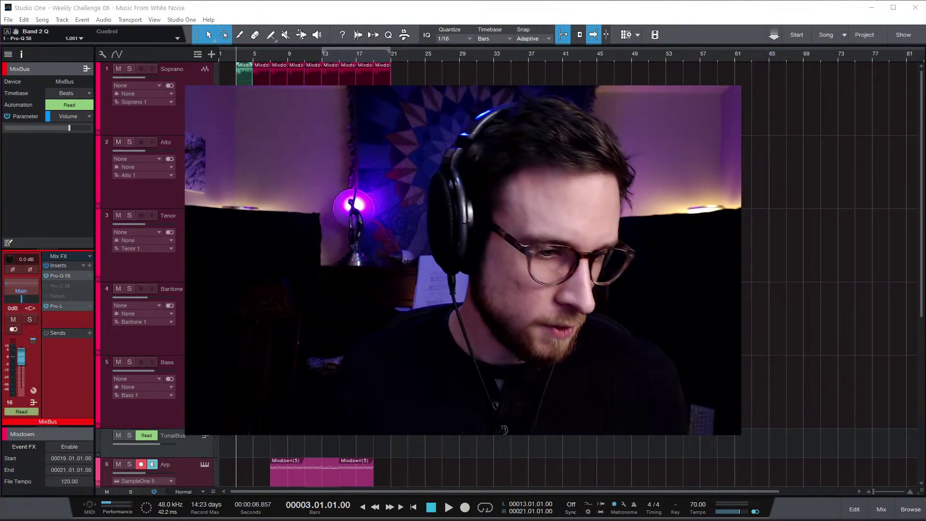
{"action": "key", "text": "alt+Tab"}
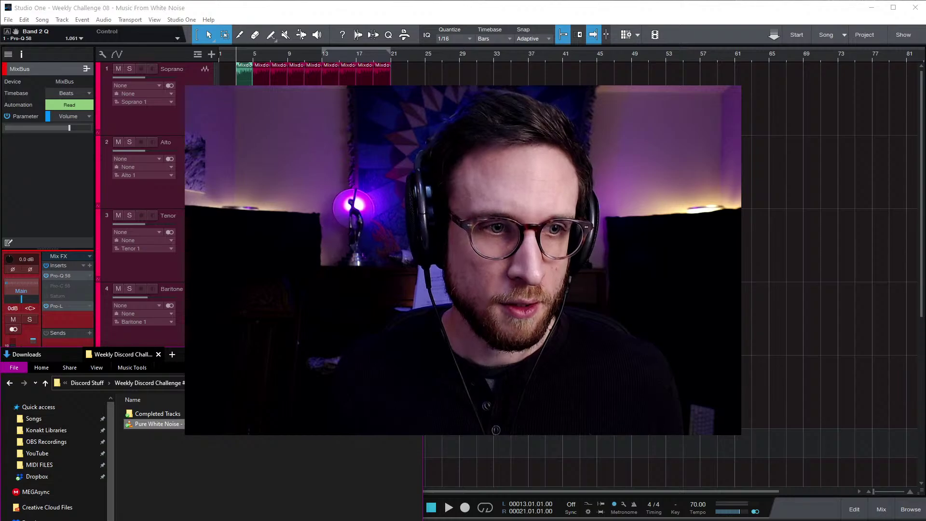
{"action": "key", "text": "alt+Tab"}
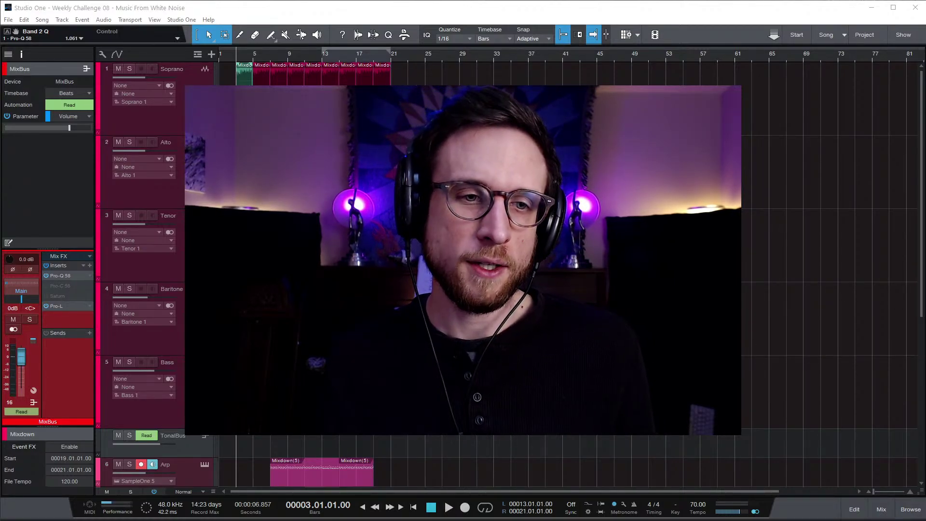
{"action": "scroll", "coordinate": [144, 270], "scroll_direction": "down", "scroll_amount": 5}
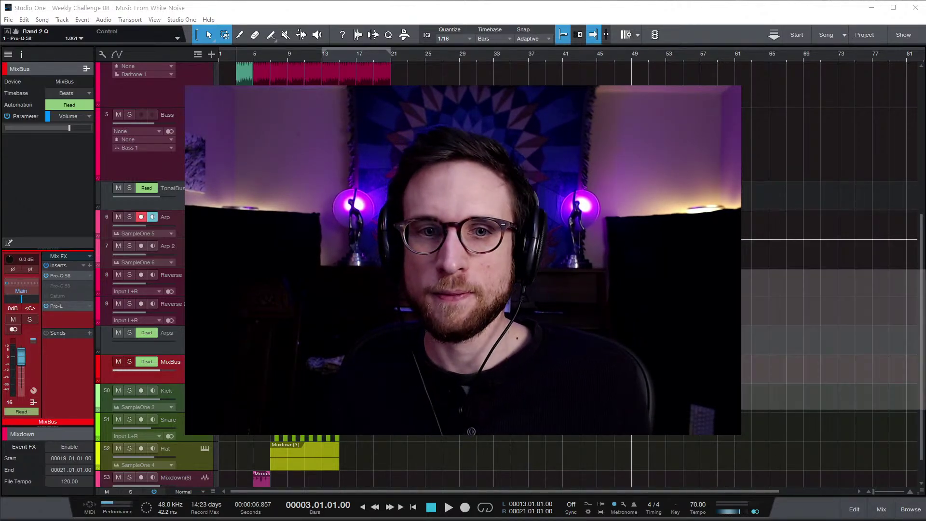
{"action": "mouse_move", "coordinate": [925, 269]}
{"action": "left_mouse_down"}
{"action": "mouse_move", "coordinate": [787, 270]}
{"action": "mouse_move", "coordinate": [925, 263]}
{"action": "left_mouse_up"}
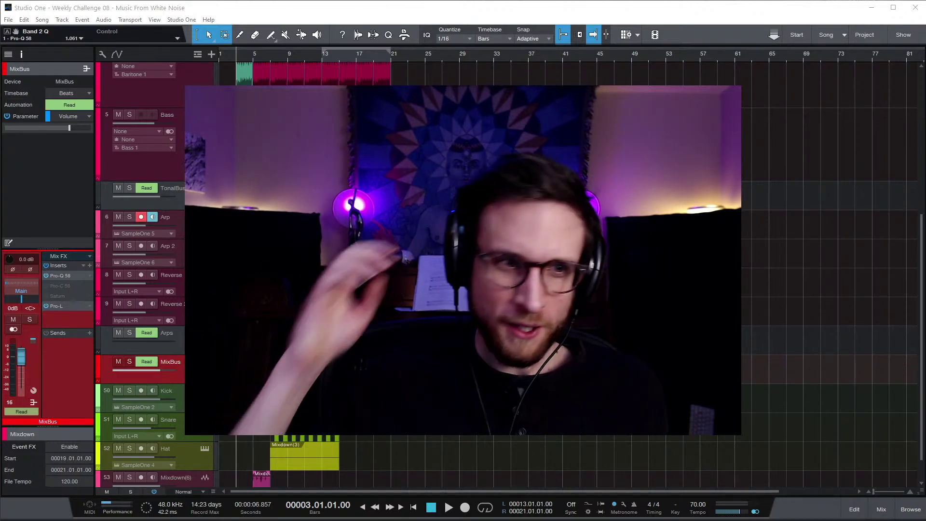
Step: Play the whole song from bar 3 through the final fade-out to hear the finished mix
{"action": "left_click", "coordinate": [760, 313]}
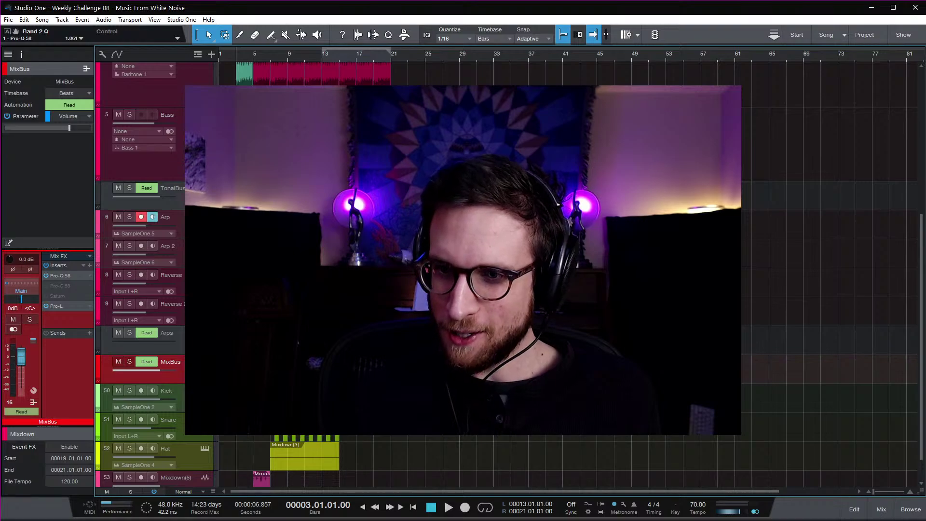
{"action": "scroll", "coordinate": [463, 271], "scroll_direction": "up", "scroll_amount": 5}
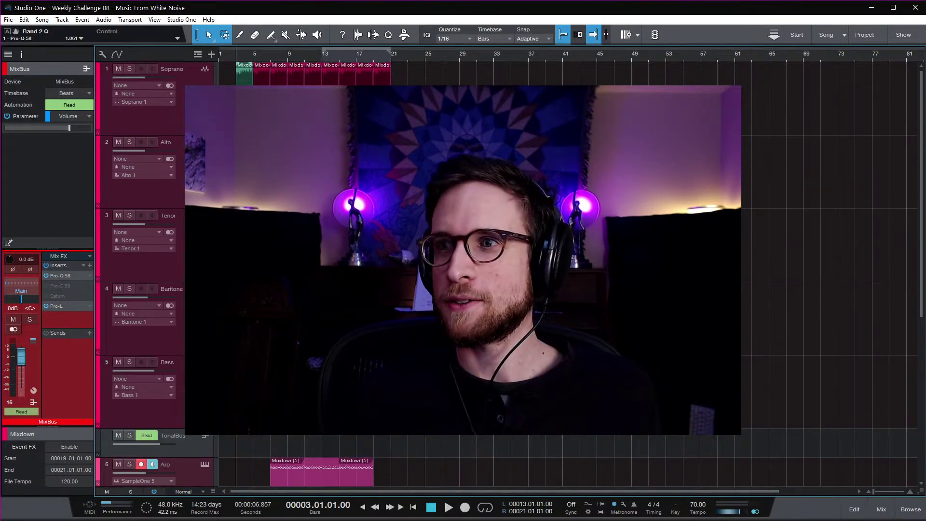
{"action": "key", "text": "space"}
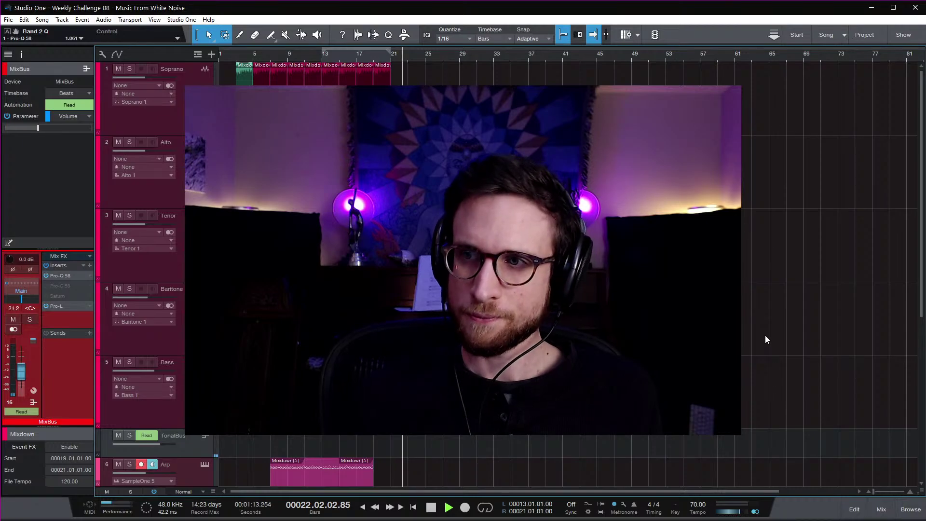
{"action": "key", "text": "space"}
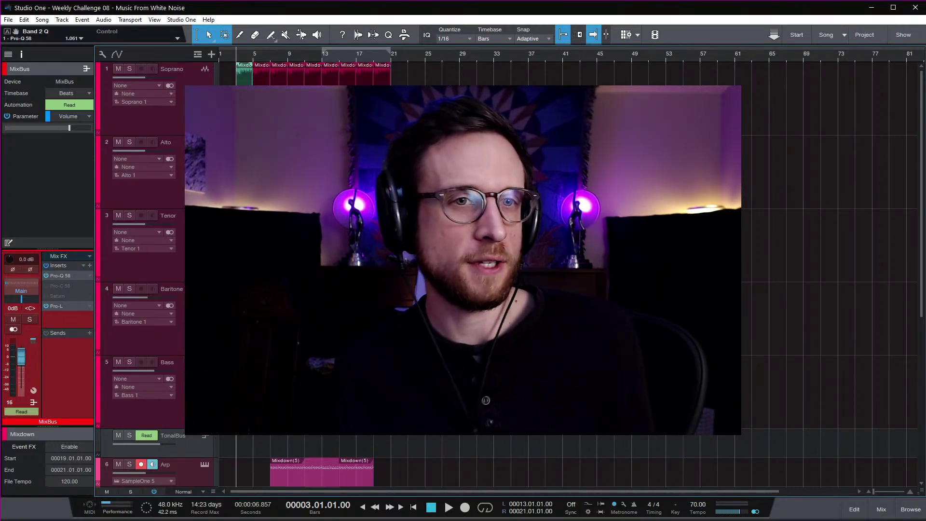
Step: Select the Soprano, Alto, Baritone and Bass tracks in turn to inspect their inserts and channel settings
{"action": "left_click", "coordinate": [197, 114]}
{"action": "left_click", "coordinate": [199, 191]}
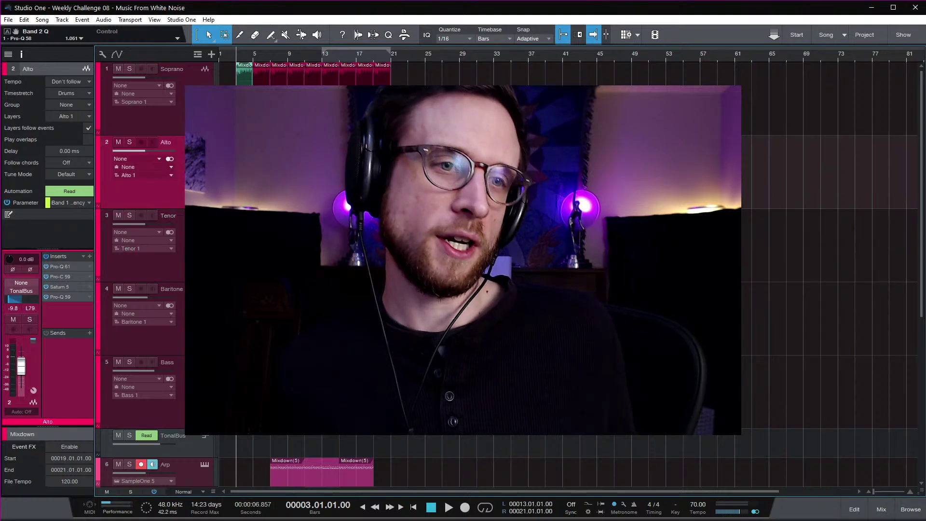
{"action": "left_click", "coordinate": [198, 333]}
{"action": "left_click", "coordinate": [199, 390]}
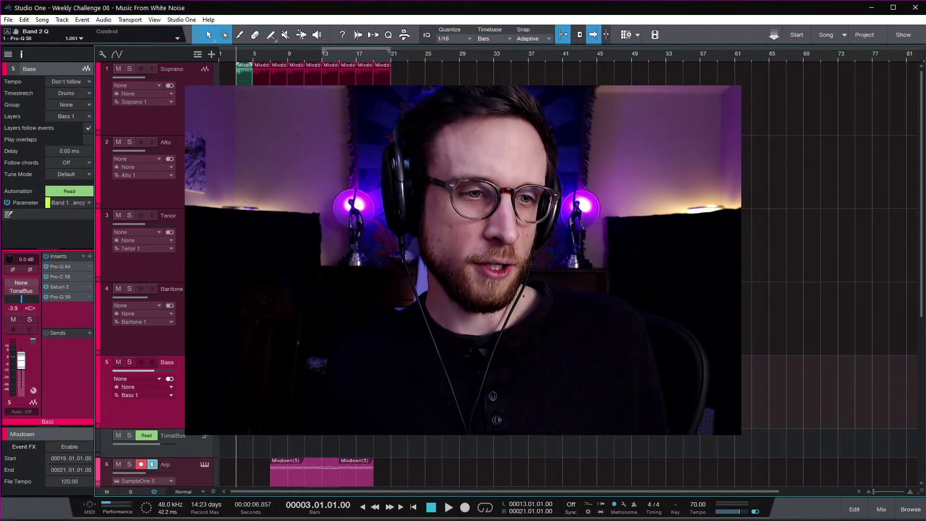
{"action": "left_click", "coordinate": [199, 333]}
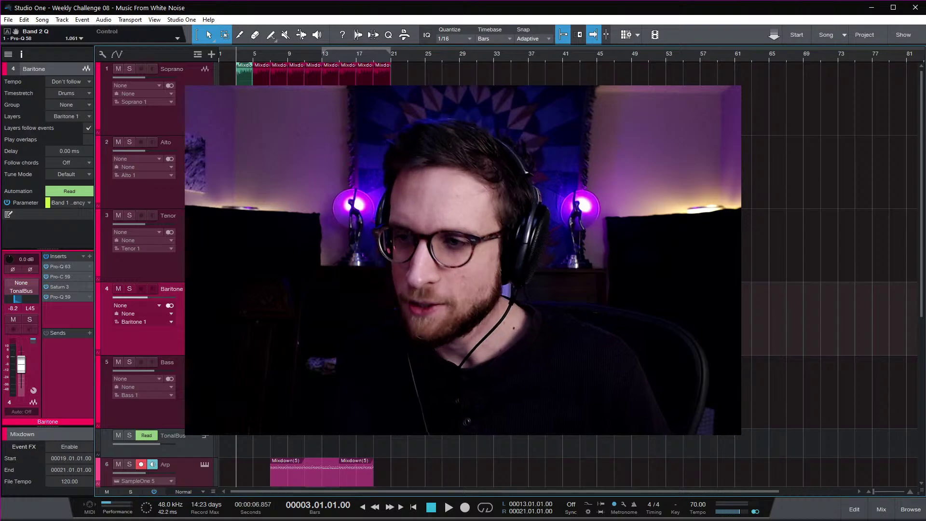
{"action": "left_click_drag", "start_coordinate": [925, 193], "coordinate": [851, 520]}
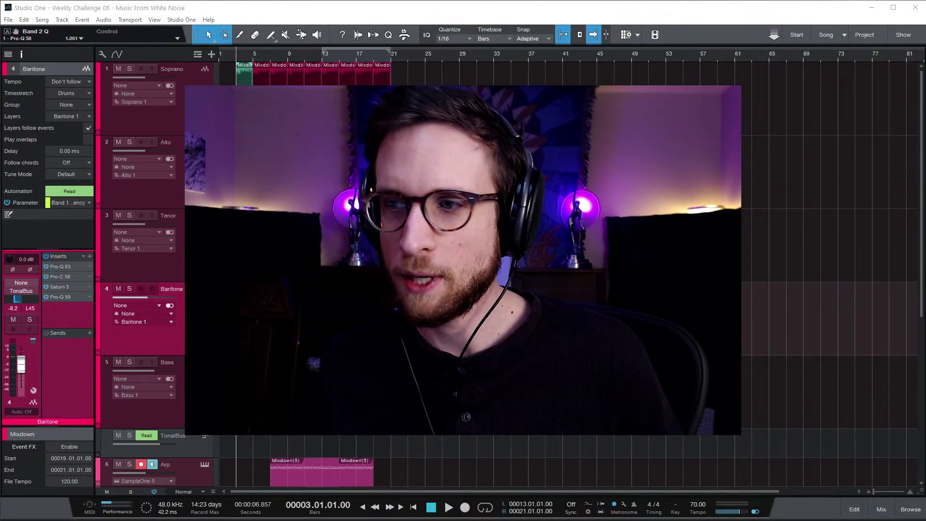